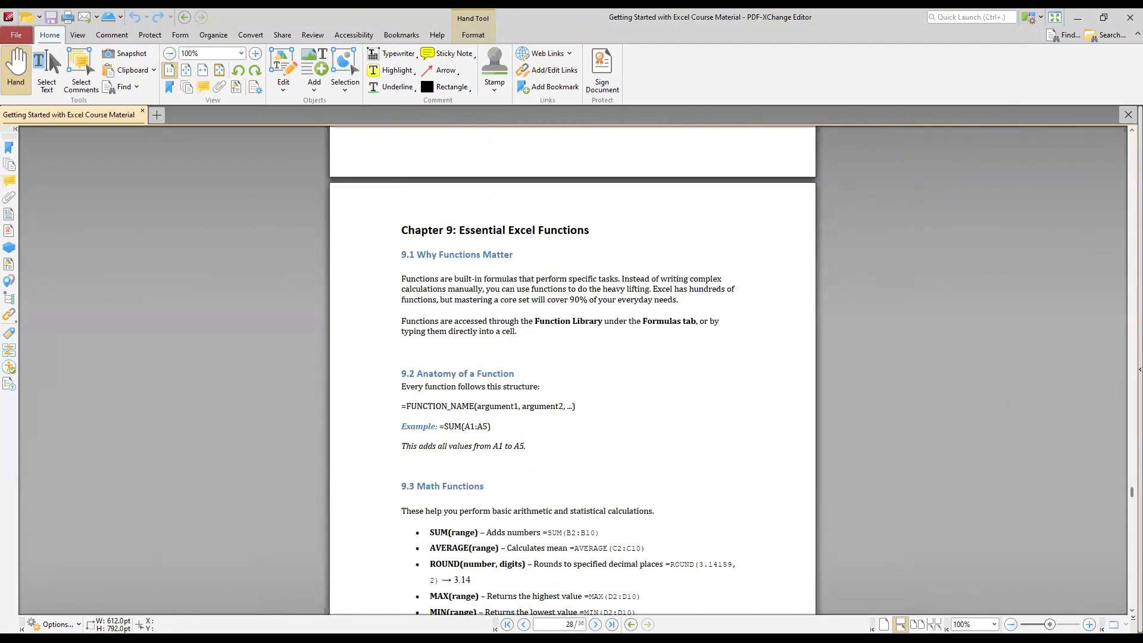
# - Outline the function buttons and the formula bar with red rectangles using the screen annotation tool
pyautogui.scroll(-2, 496, 404)
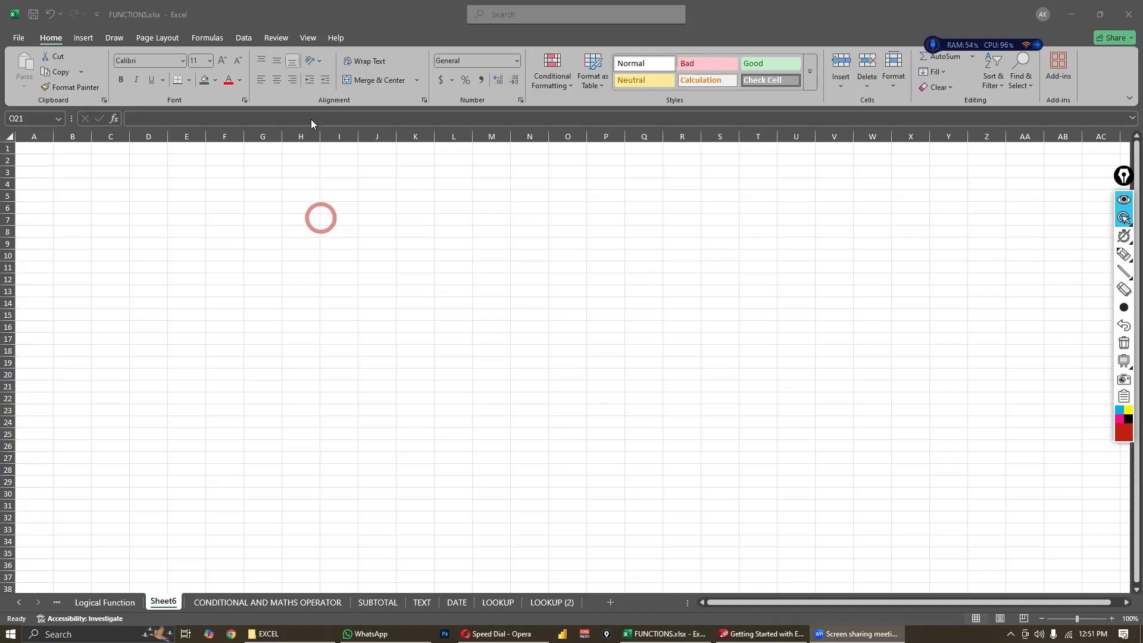
pyautogui.click(106, 130)
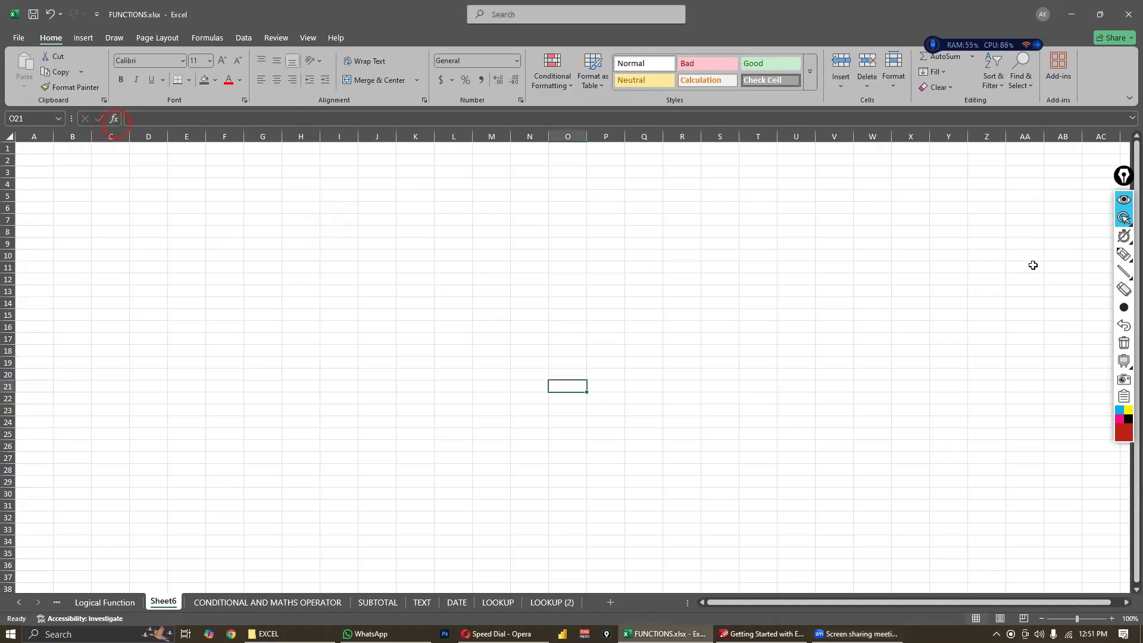
pyautogui.click(1125, 289)
pyautogui.moveTo(1128, 277)
pyautogui.click(1087, 271)
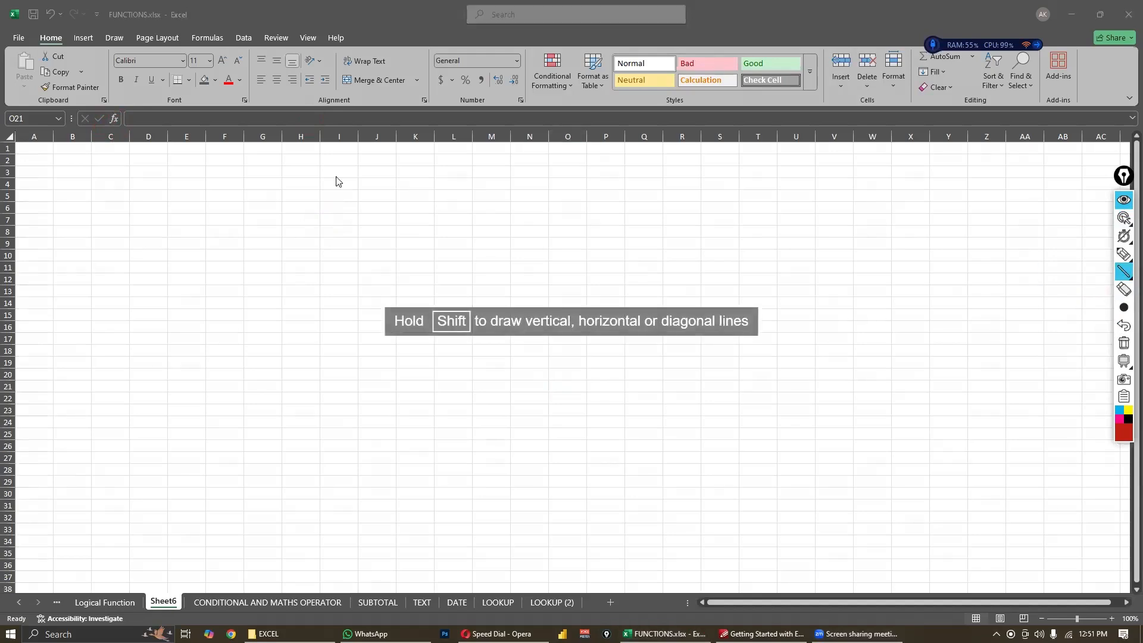
pyautogui.moveTo(80, 113)
pyautogui.mouseDown()
pyautogui.moveTo(119, 128)
pyautogui.moveTo(573, 123)
pyautogui.mouseUp()
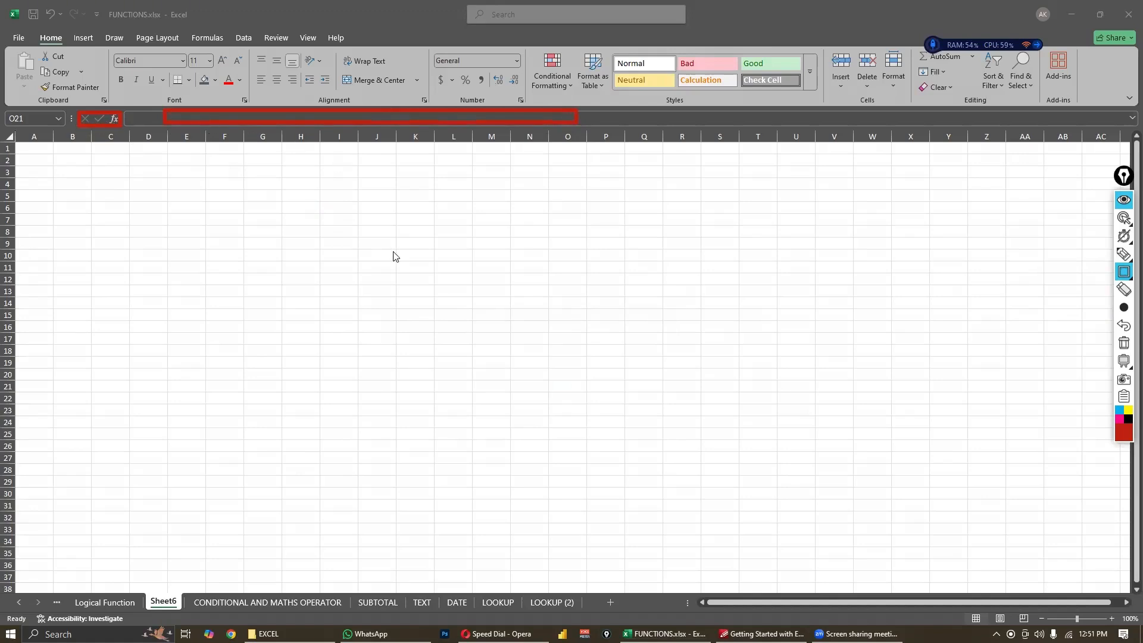
pyautogui.click(1123, 218)
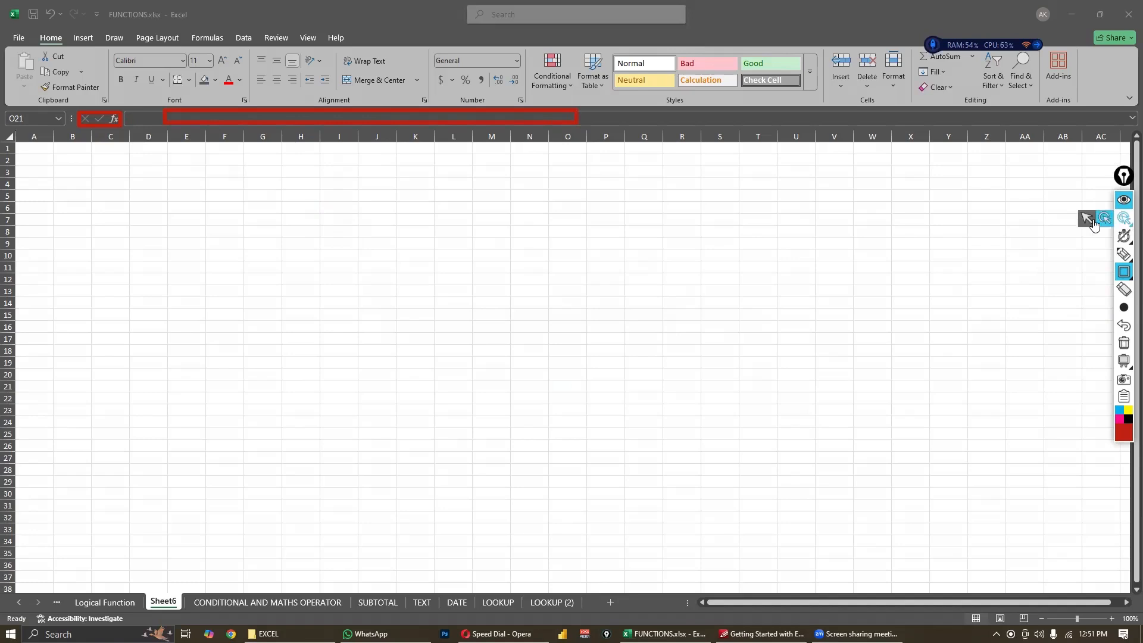
# - Open the Insert Function dialog for cell K12 and close it without inserting a function
pyautogui.click(415, 279)
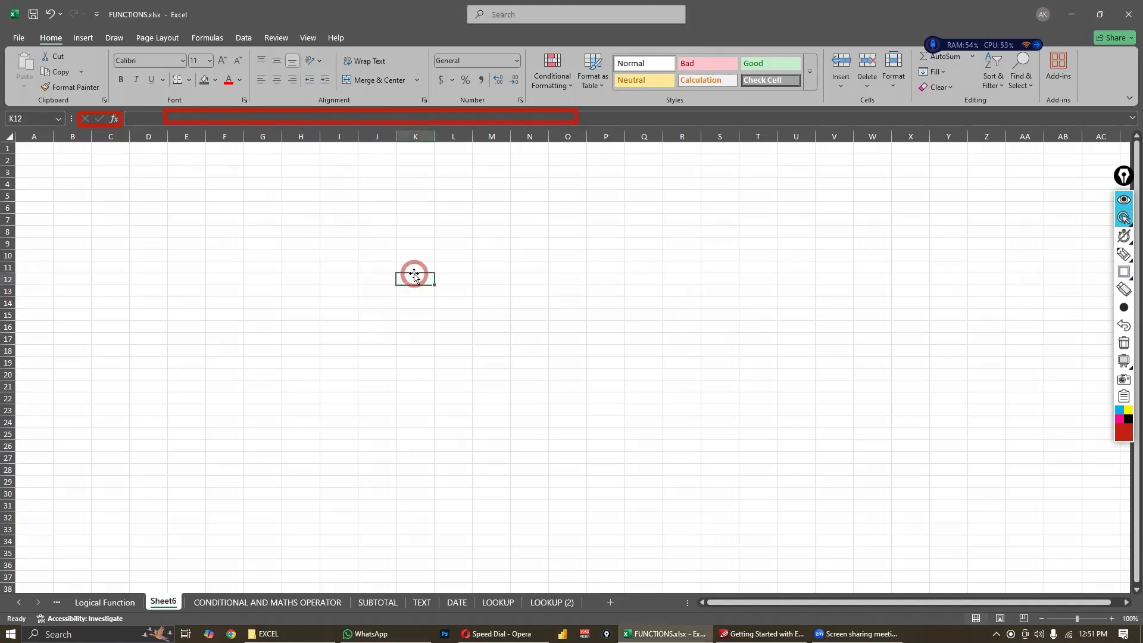
pyautogui.click(313, 117)
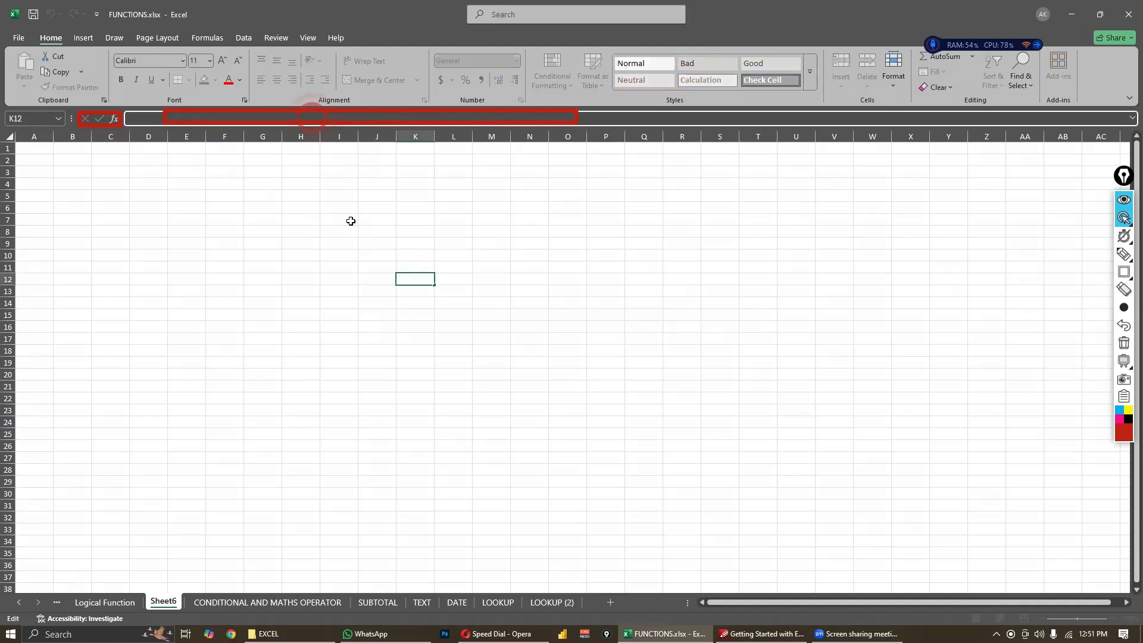
pyautogui.click(114, 121)
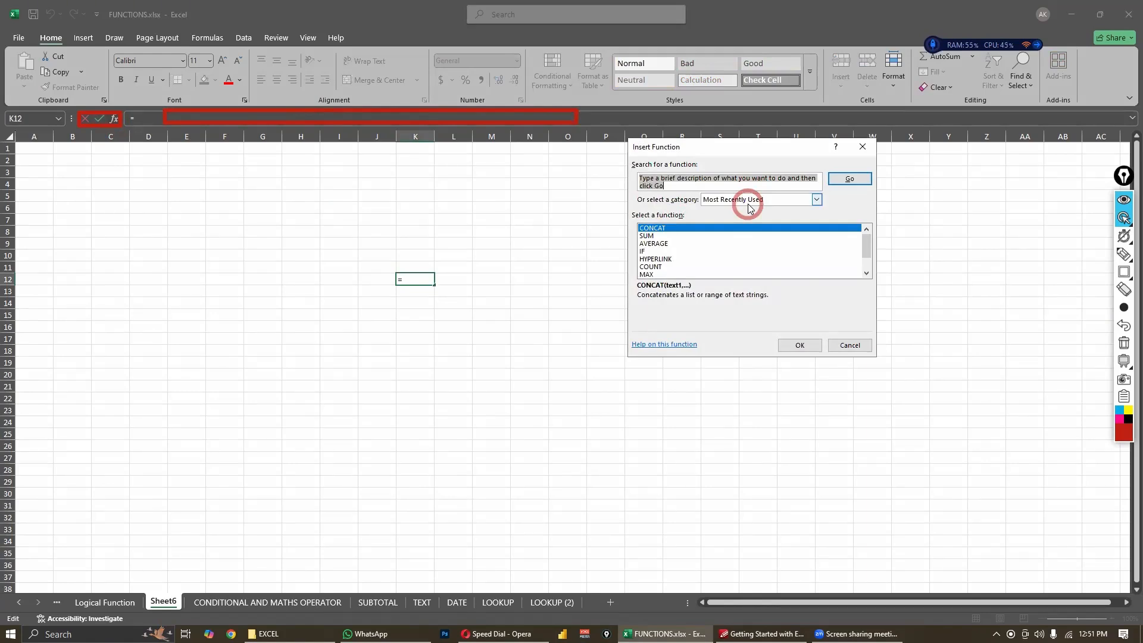
pyautogui.click(847, 347)
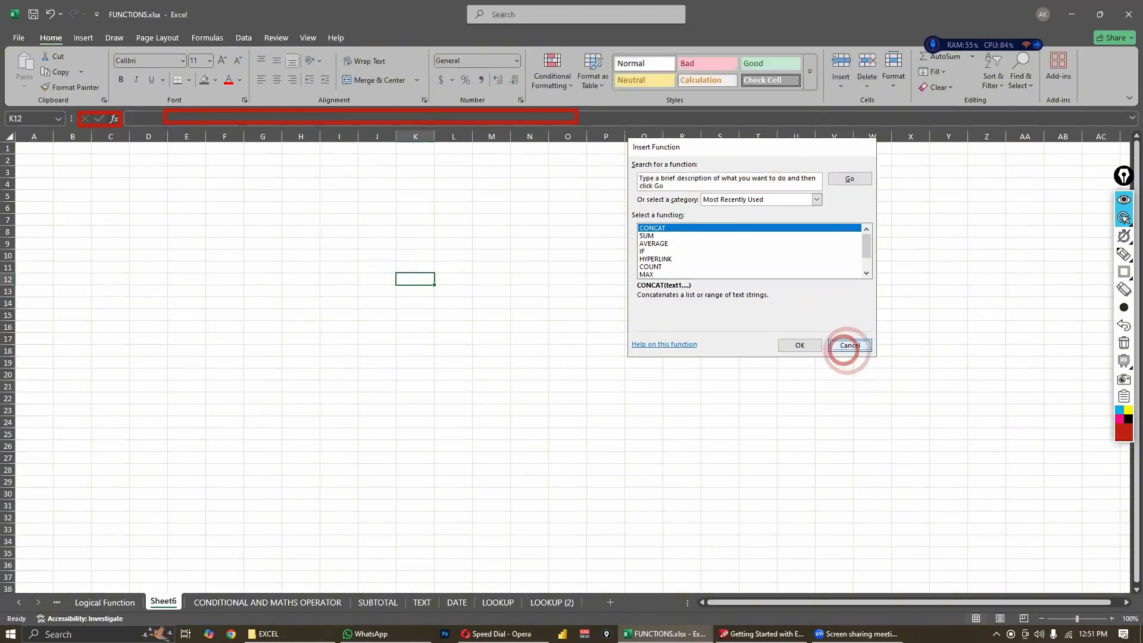
# - Switch to the course material in PDF-XChange Editor and read Chapter 9's sections on function anatomy and math functions
pyautogui.click(761, 634)
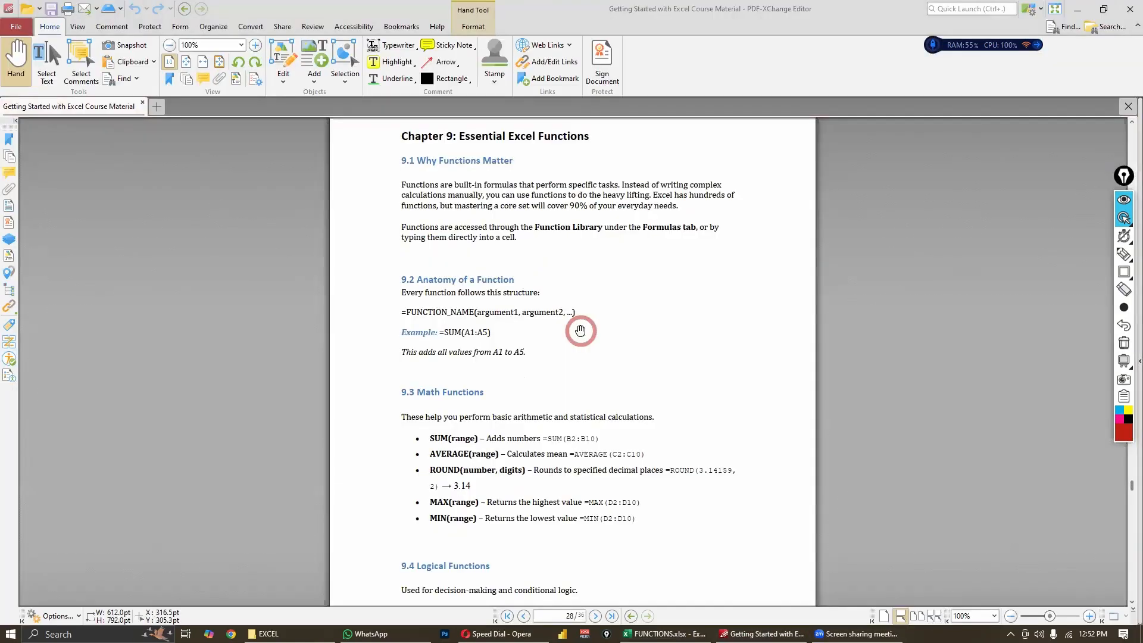
pyautogui.scroll(-2, 581, 330)
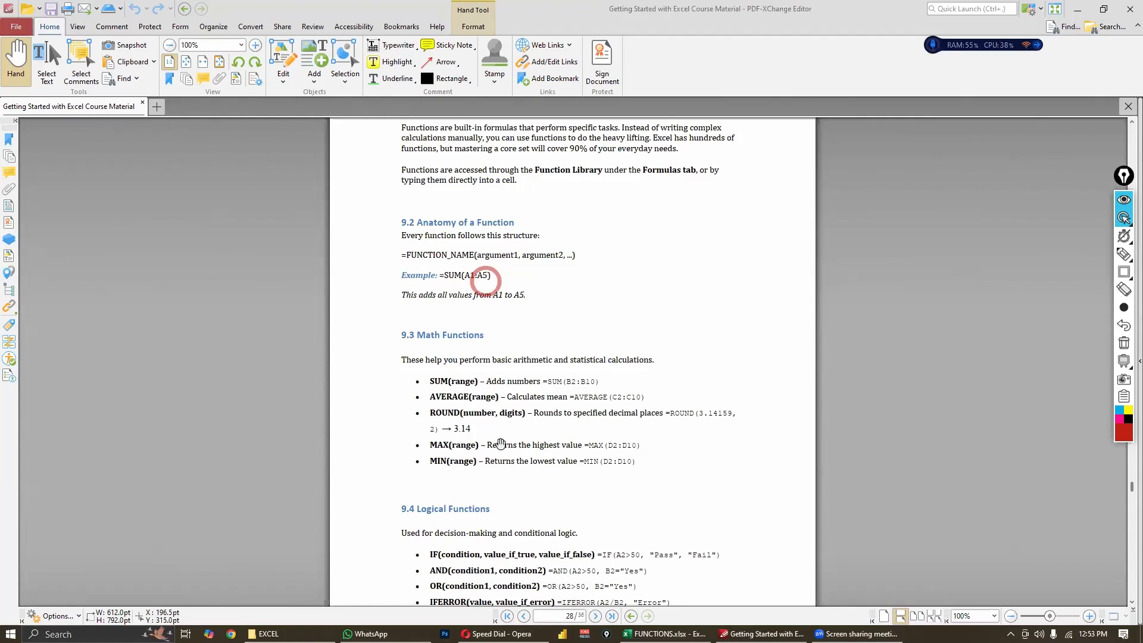
pyautogui.scroll(-3, 520, 404)
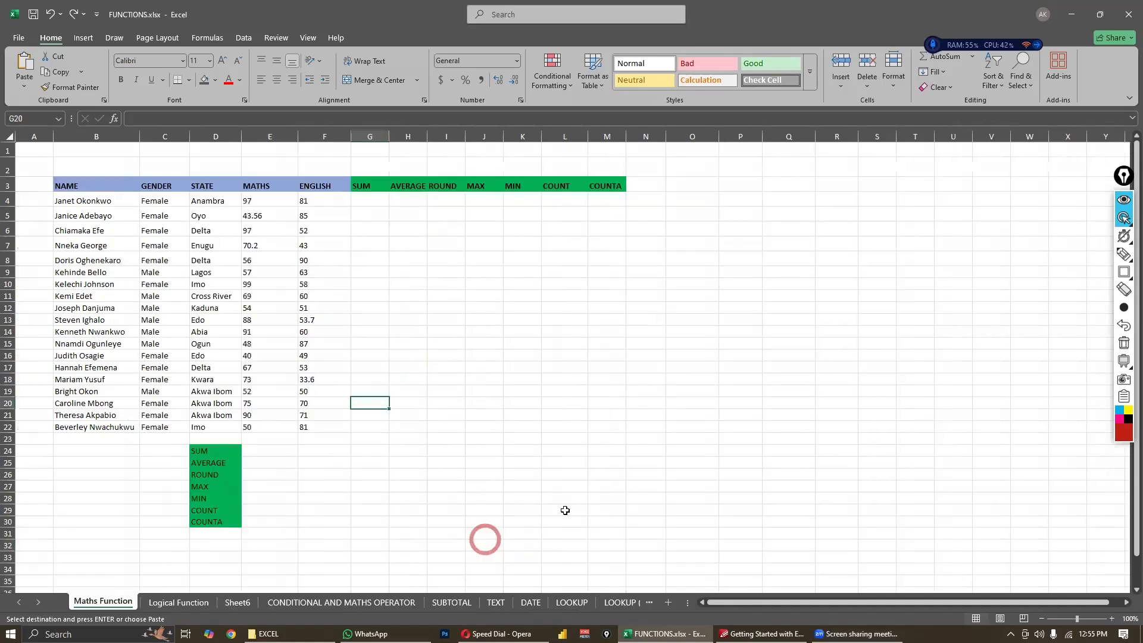
# - Switch to the FUNCTIONS.xlsx workbook in Excel and bring up the Maths Function sheet
pyautogui.click(565, 510)
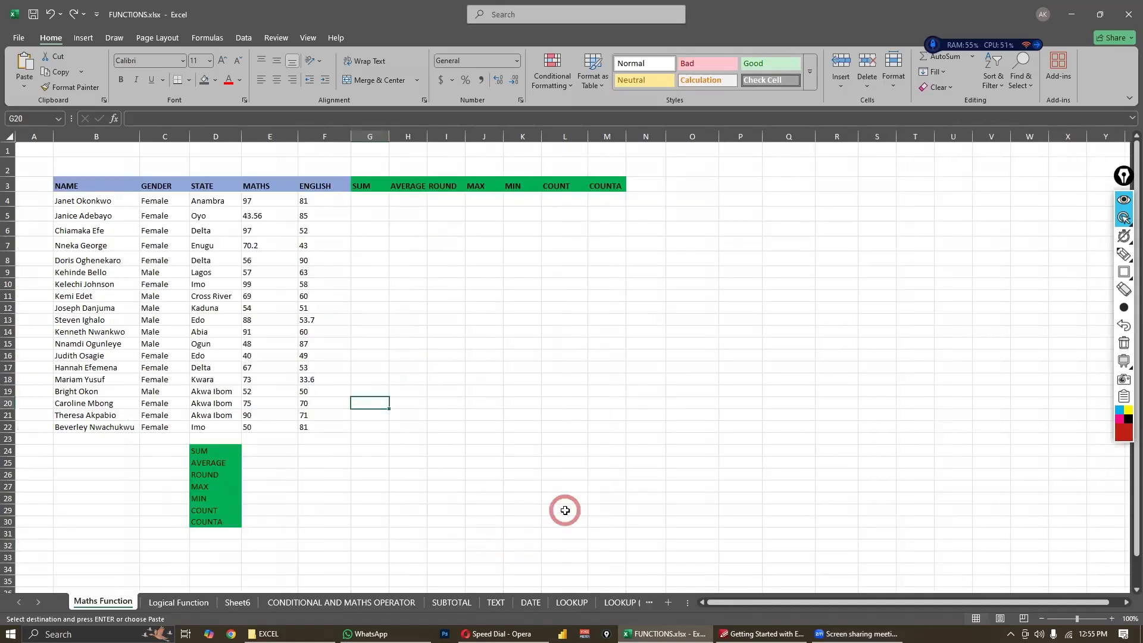
pyautogui.click(769, 510)
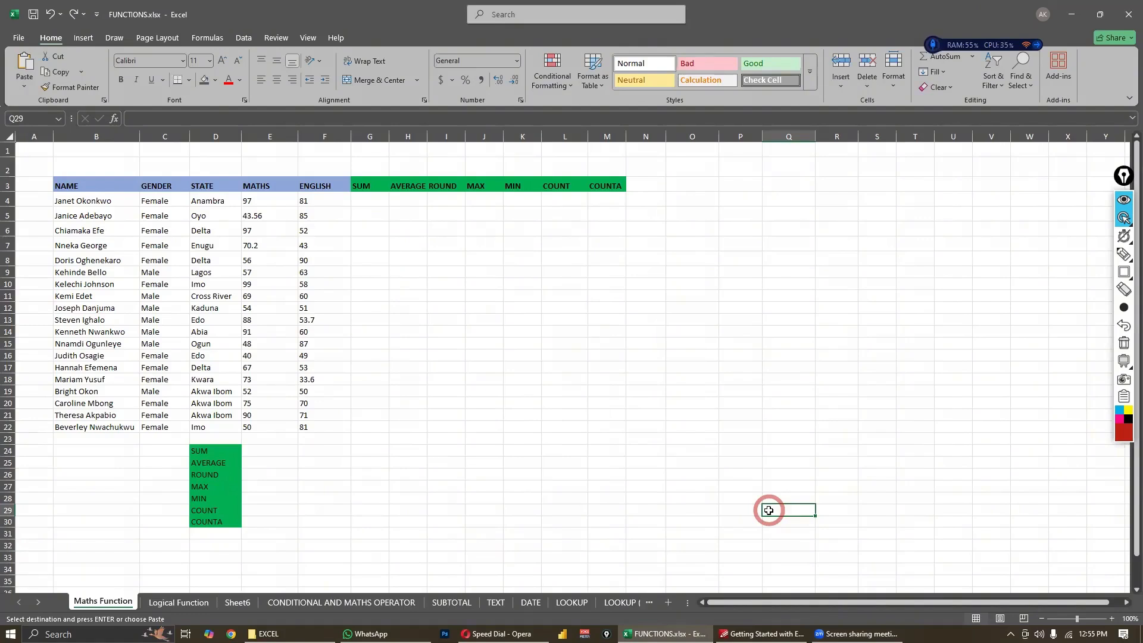
pyautogui.click(370, 203)
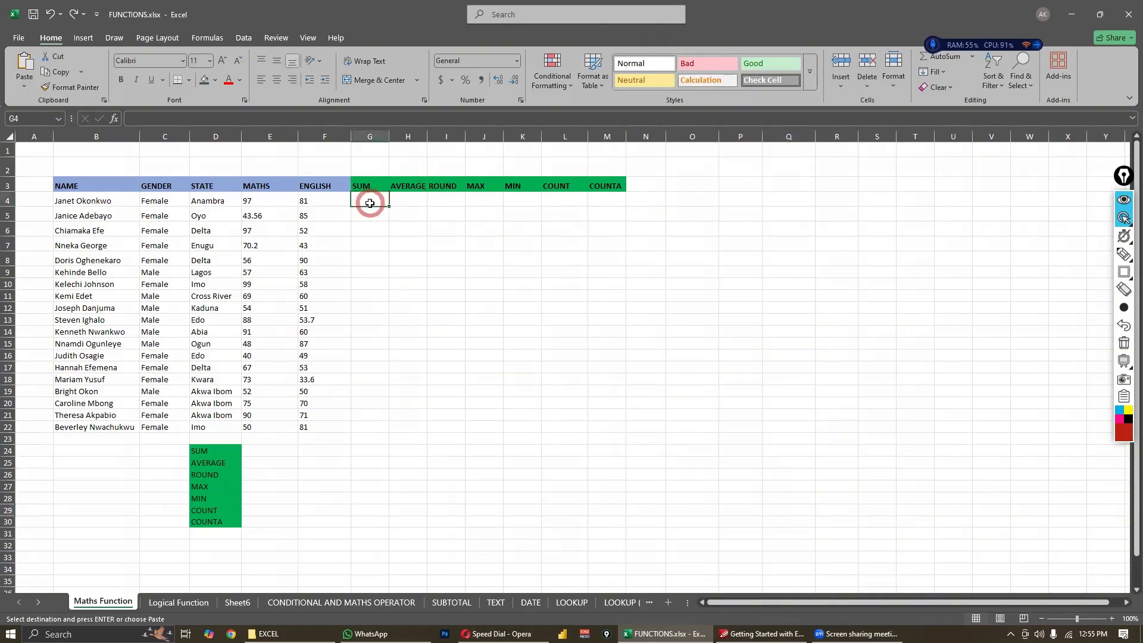
pyautogui.click(420, 234)
# - Enter =SUM(E4,F4) in cell G4 to add the first student's Maths and English scores
pyautogui.click(359, 204)
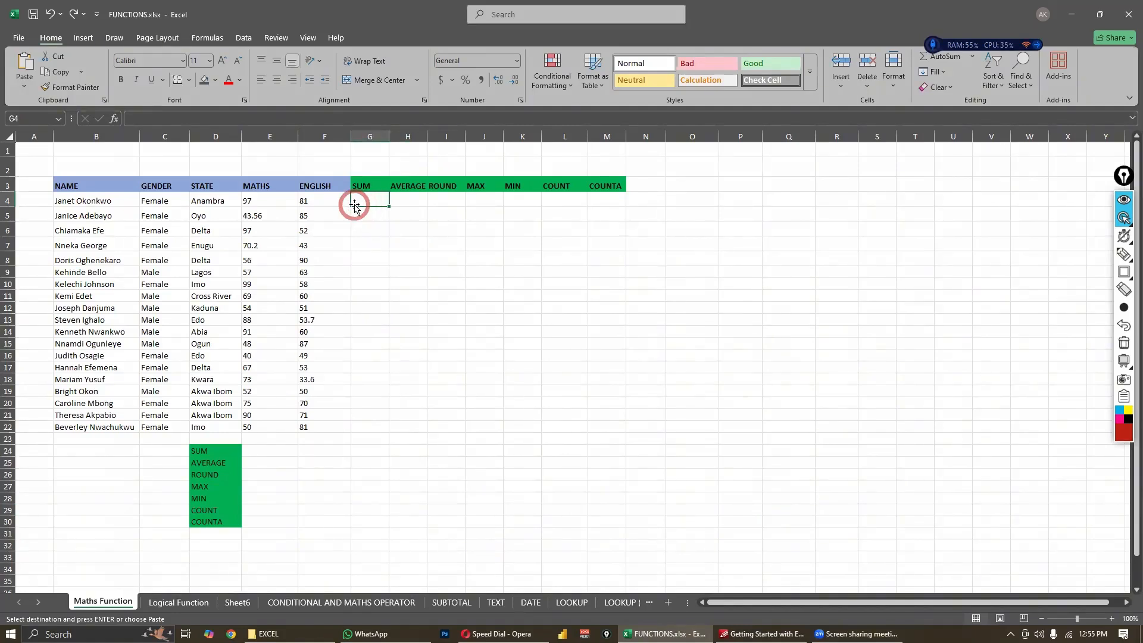
pyautogui.write('=')
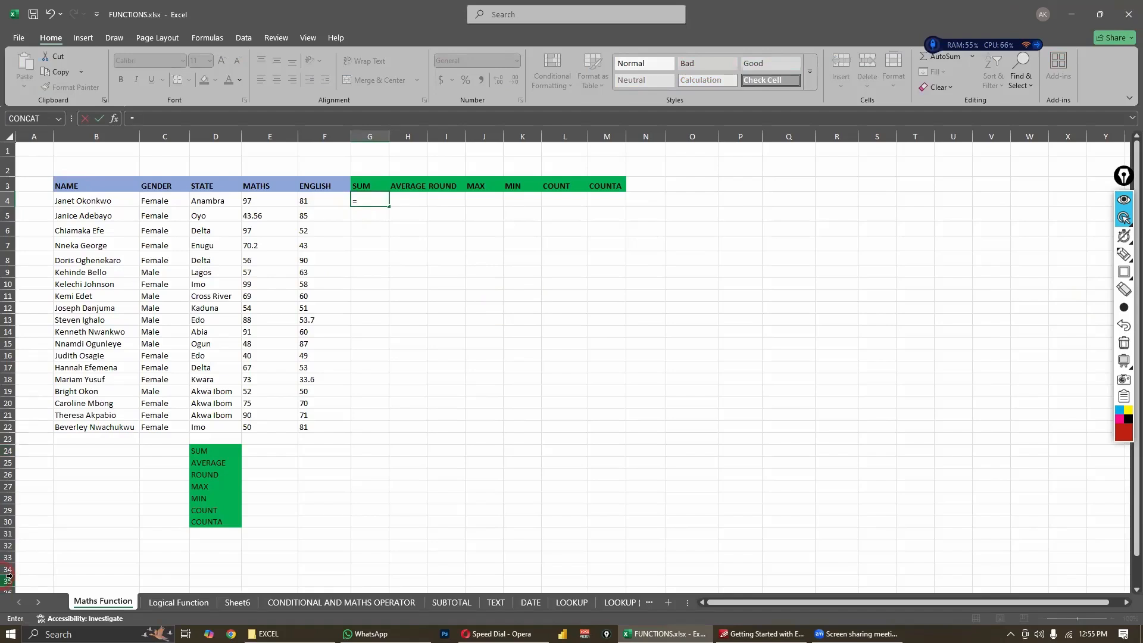
pyautogui.write('SU')
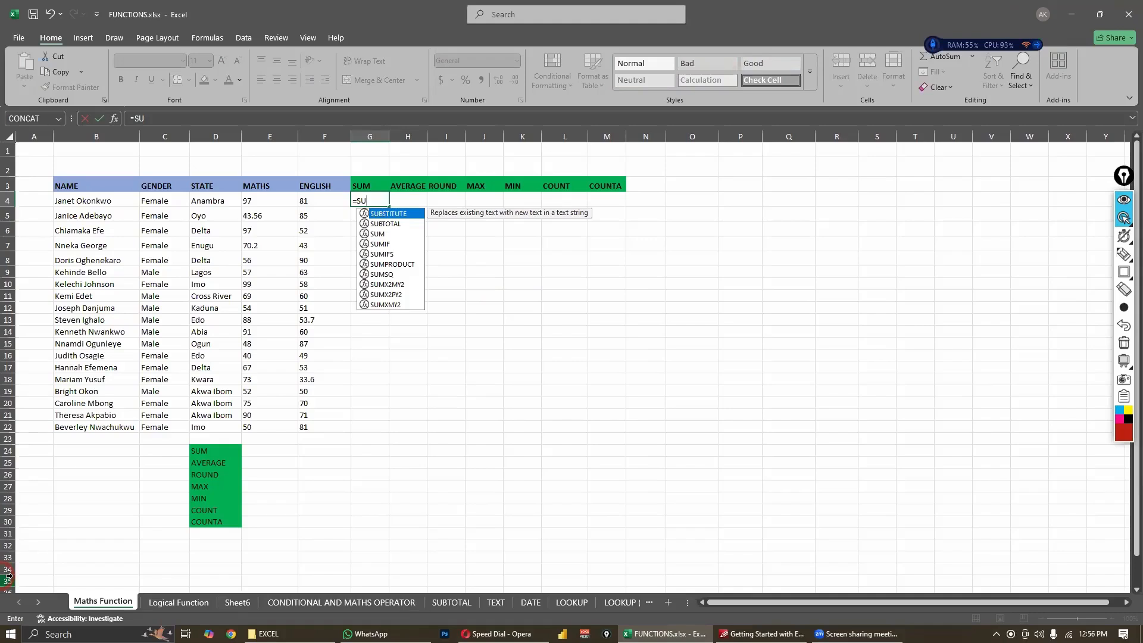
pyautogui.write('M')
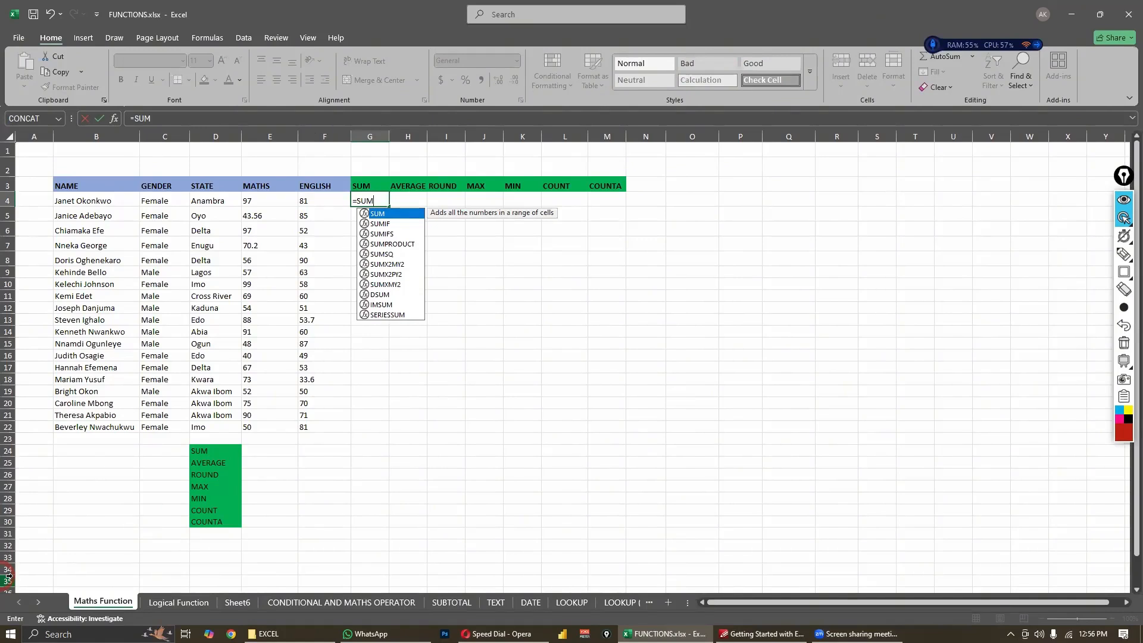
pyautogui.write('(')
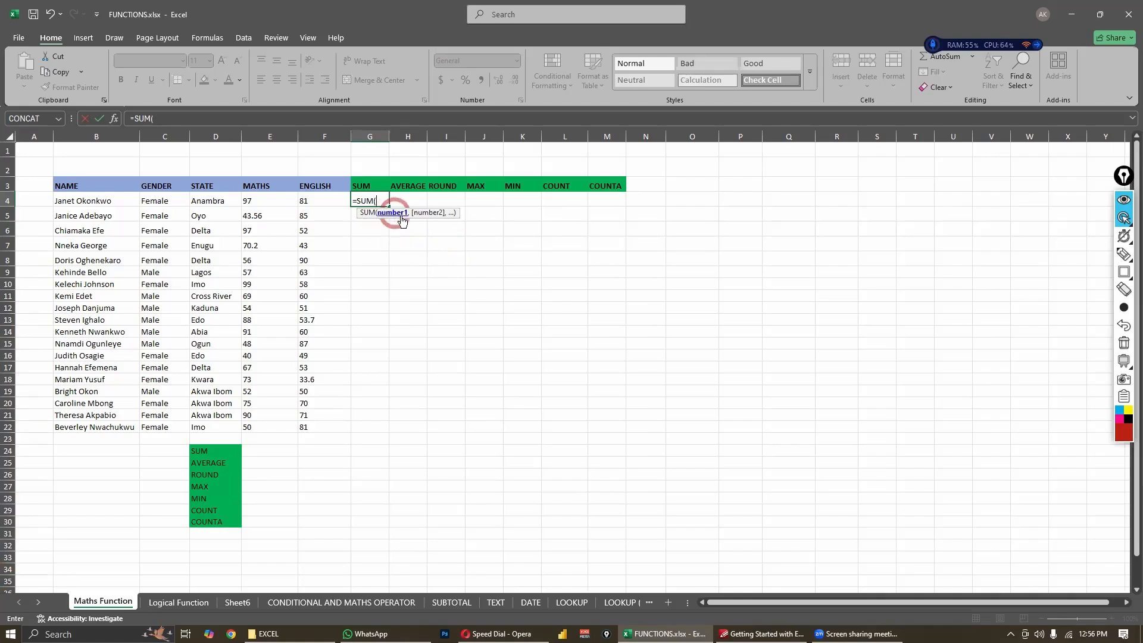
pyautogui.click(259, 201)
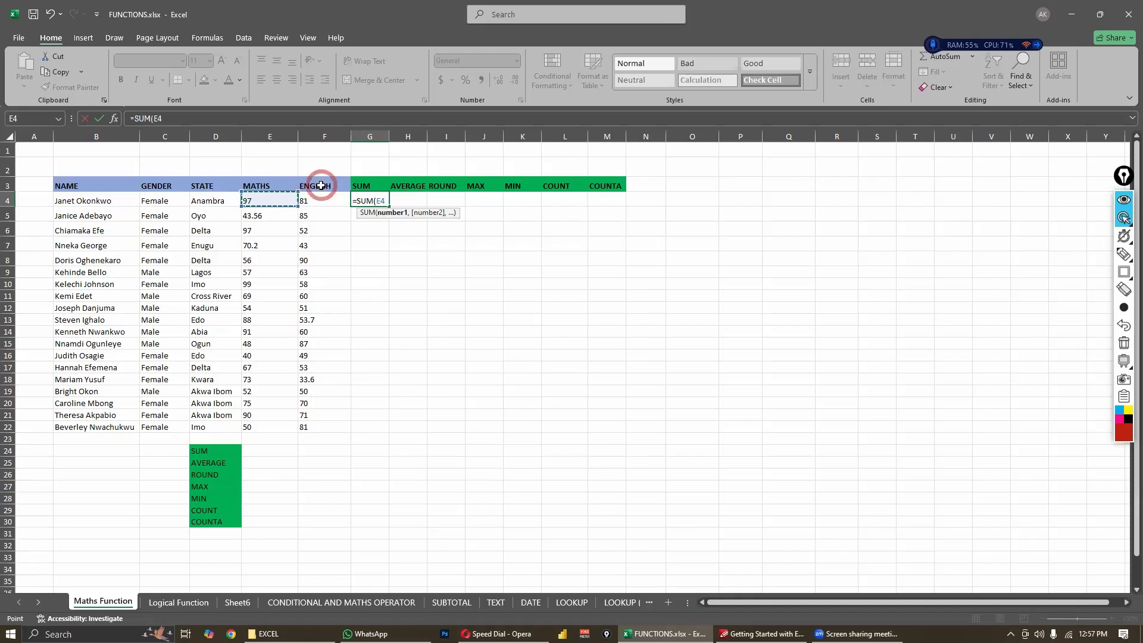
pyautogui.write(',')
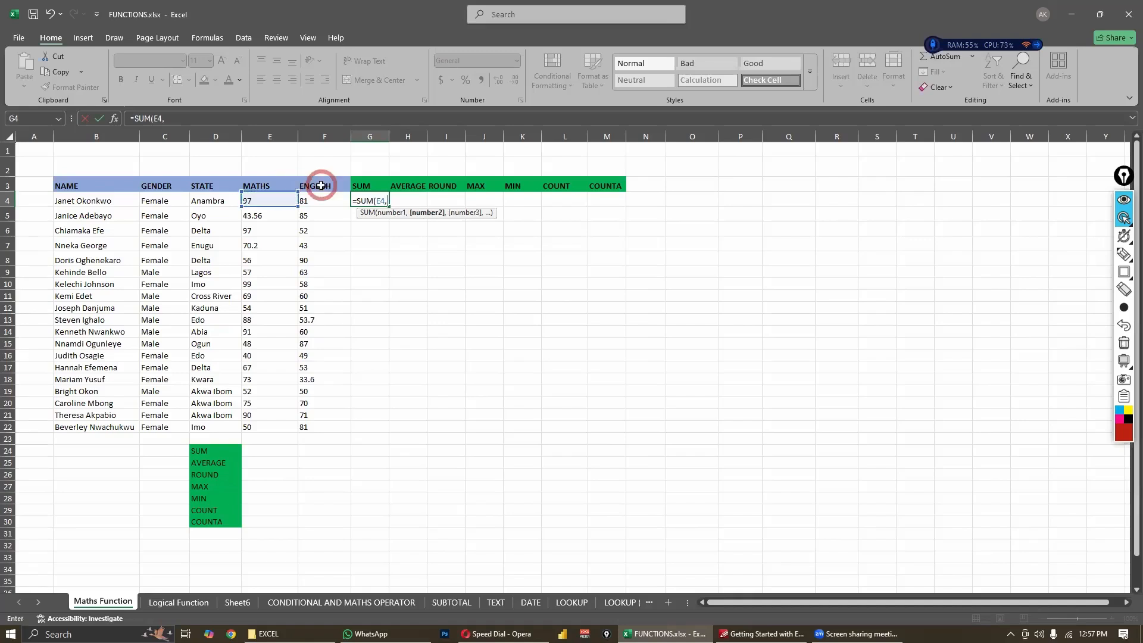
pyautogui.click(313, 200)
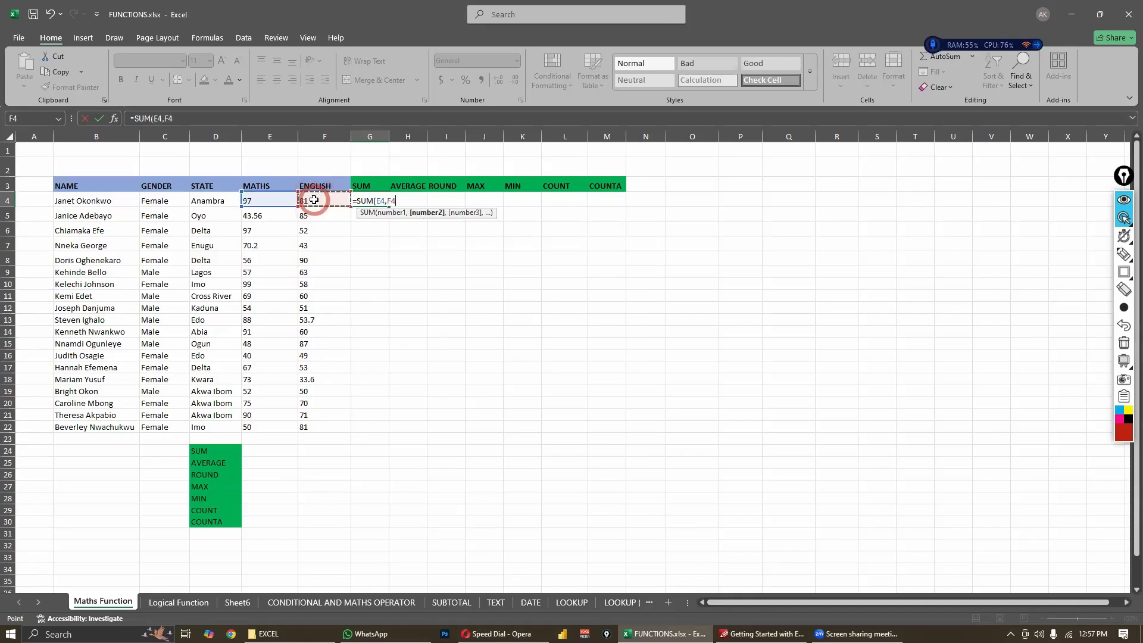
pyautogui.write(')')
pyautogui.press('Return')
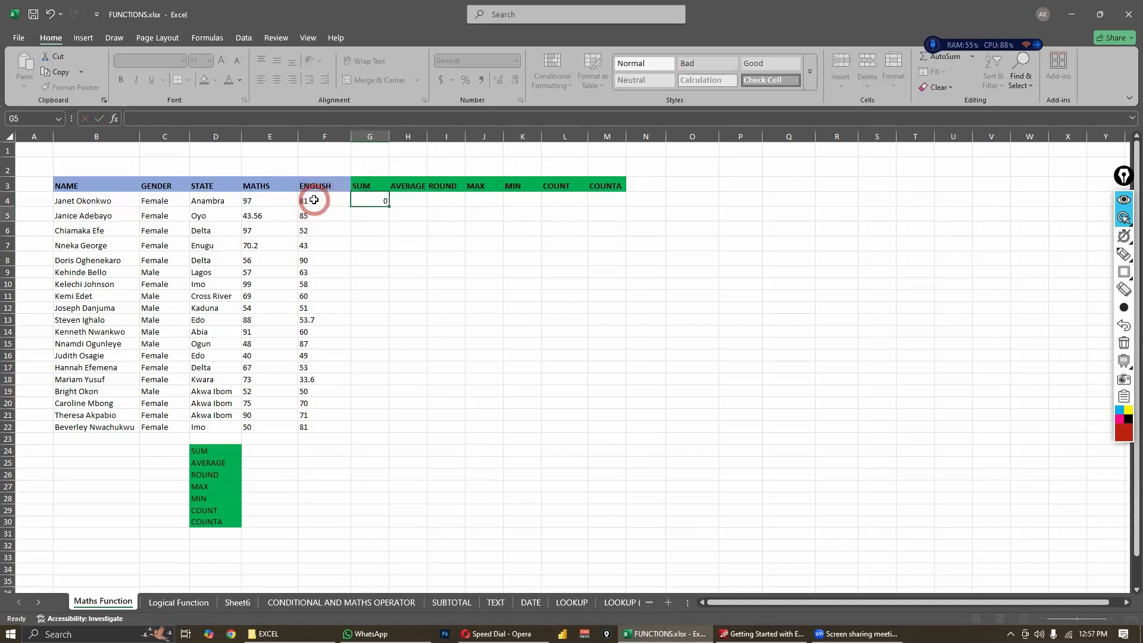
# - Check the sum against the scores in E4:F4 and clear the formula from cell G4
pyautogui.moveTo(255, 200); pyautogui.dragTo(325, 200)
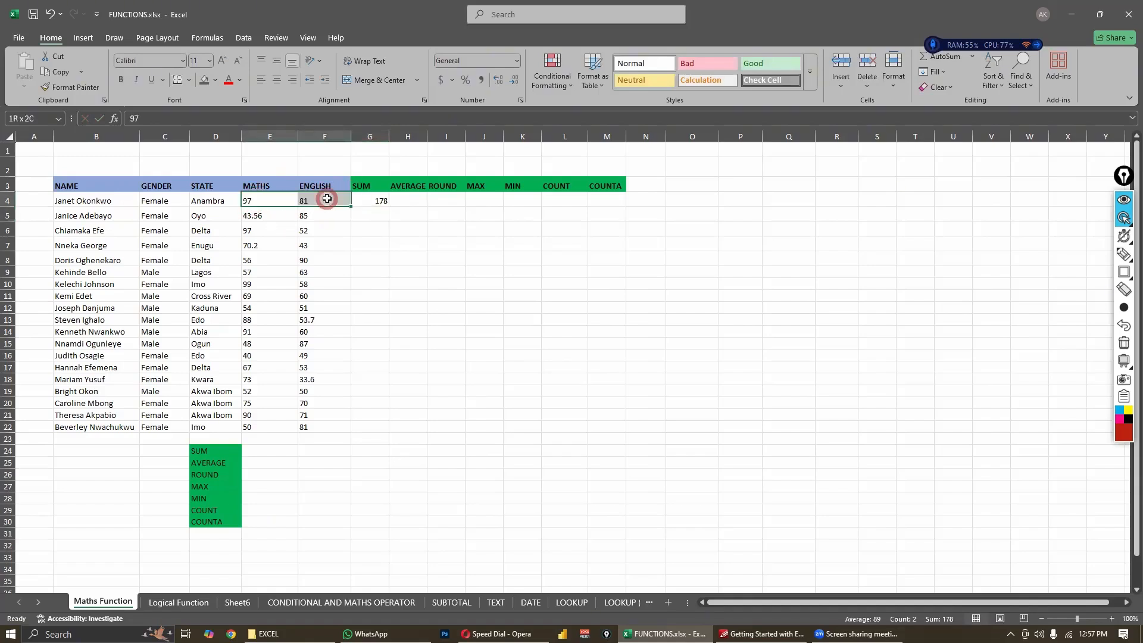
pyautogui.click(378, 198)
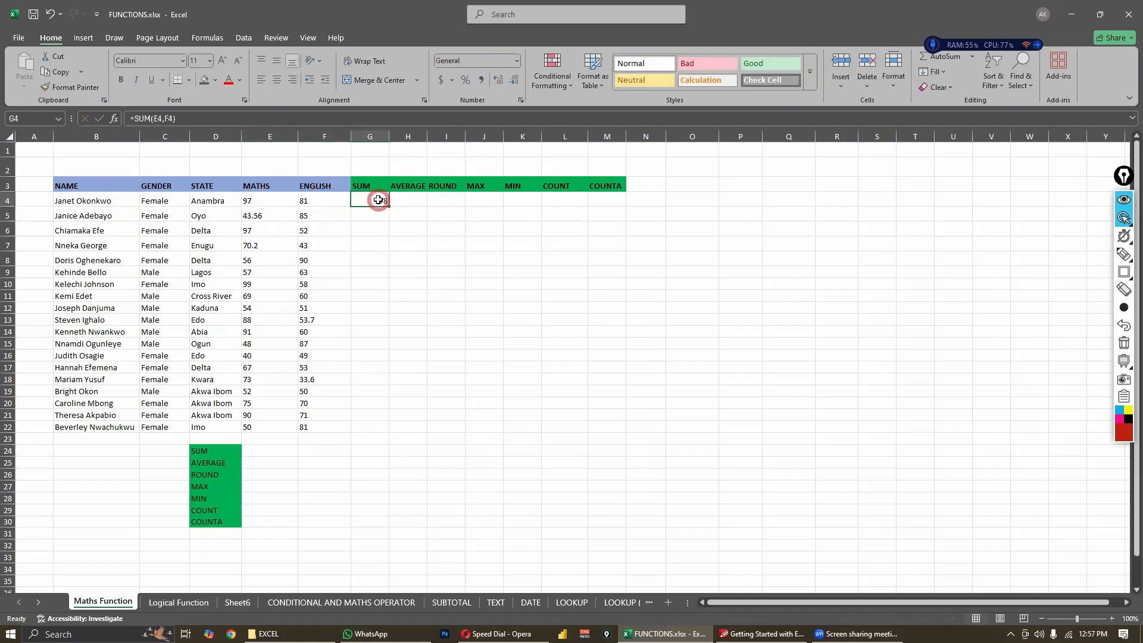
pyautogui.click(164, 119)
pyautogui.press('Delete')
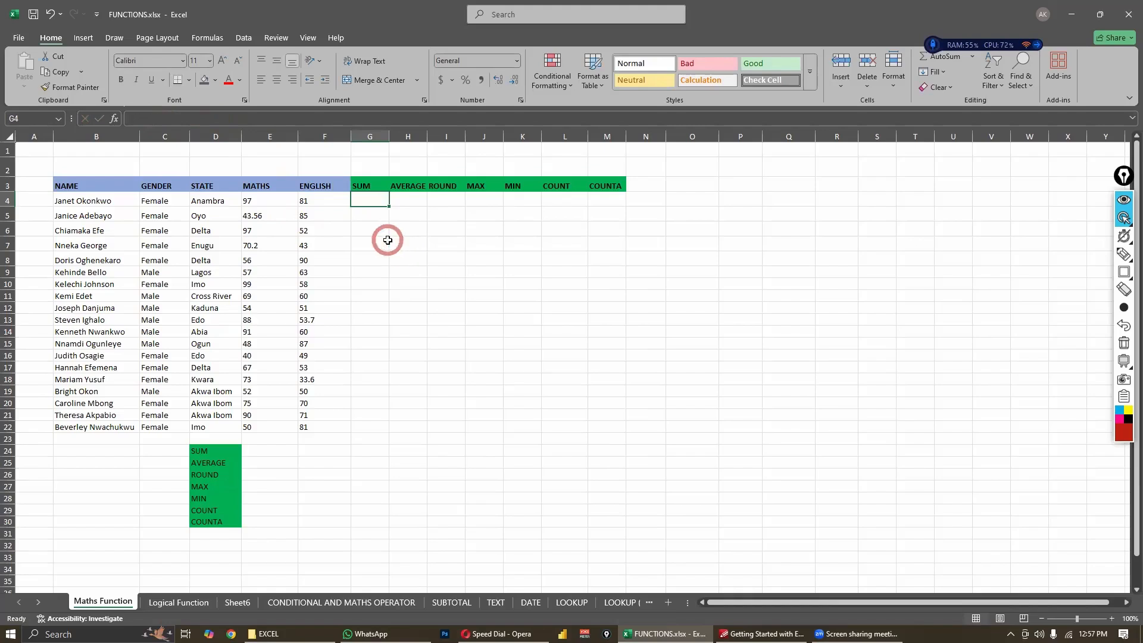
# - Enter the range formula =SUM(E4:F4) in cell G4 and review its reference in the formula bar
pyautogui.write('=SUM')
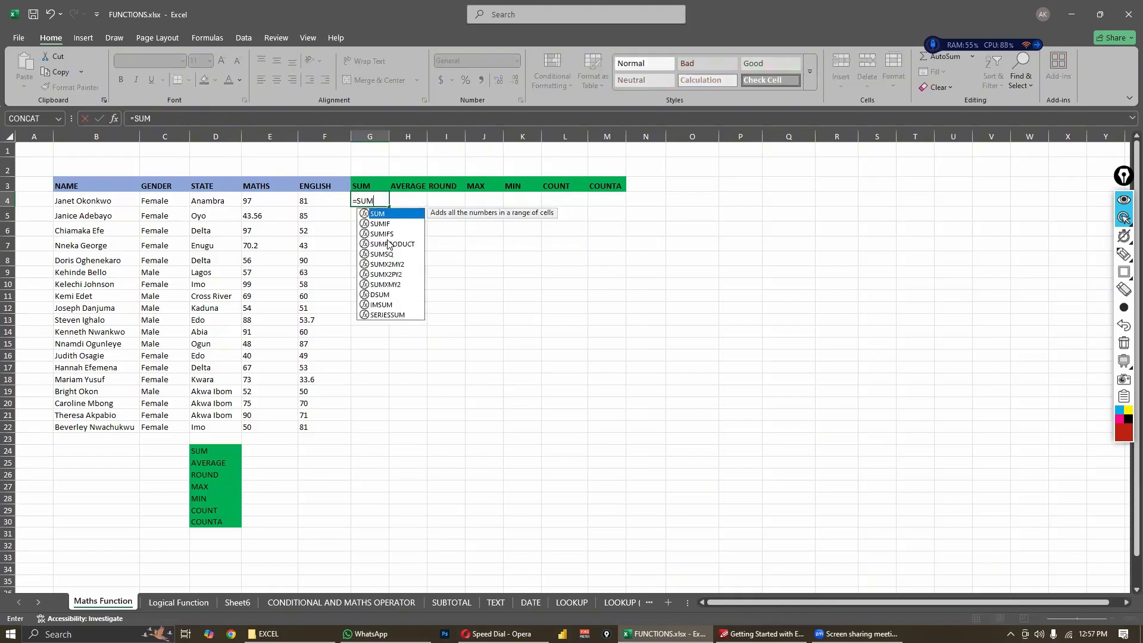
pyautogui.write('(')
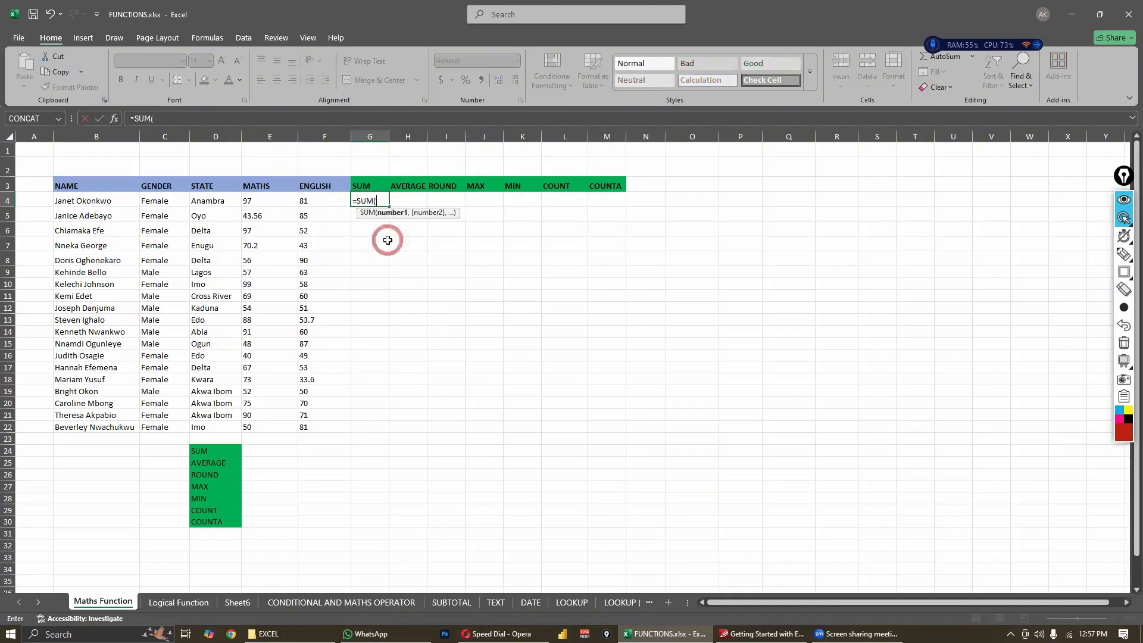
pyautogui.click(248, 200)
pyautogui.moveTo(312, 200); pyautogui.dragTo(342, 200)
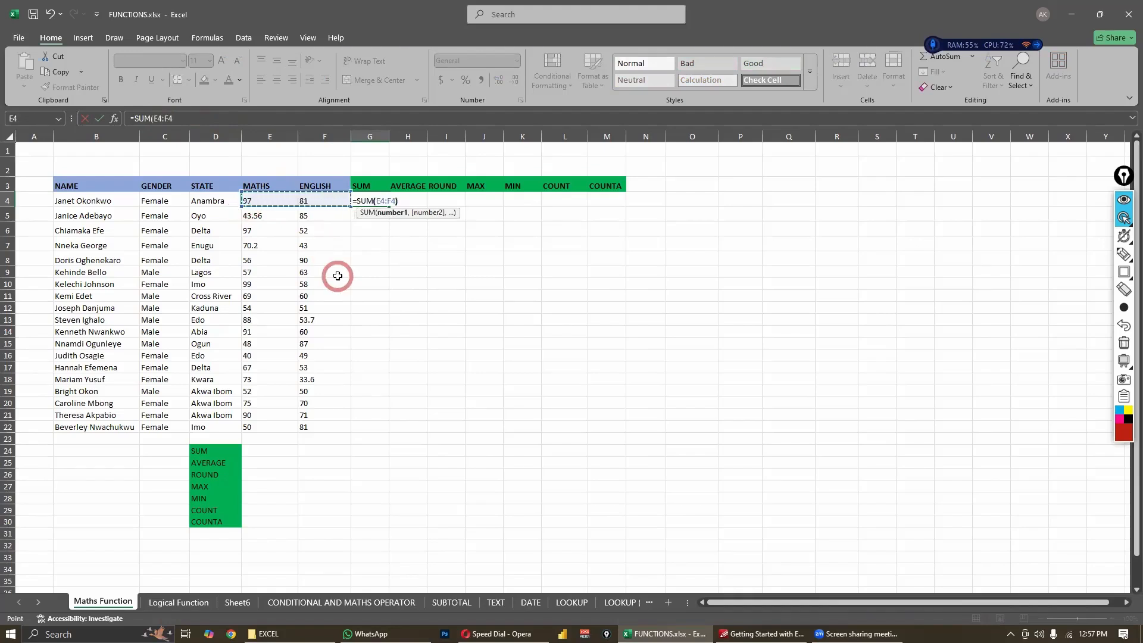
pyautogui.press('Return')
pyautogui.click(377, 200)
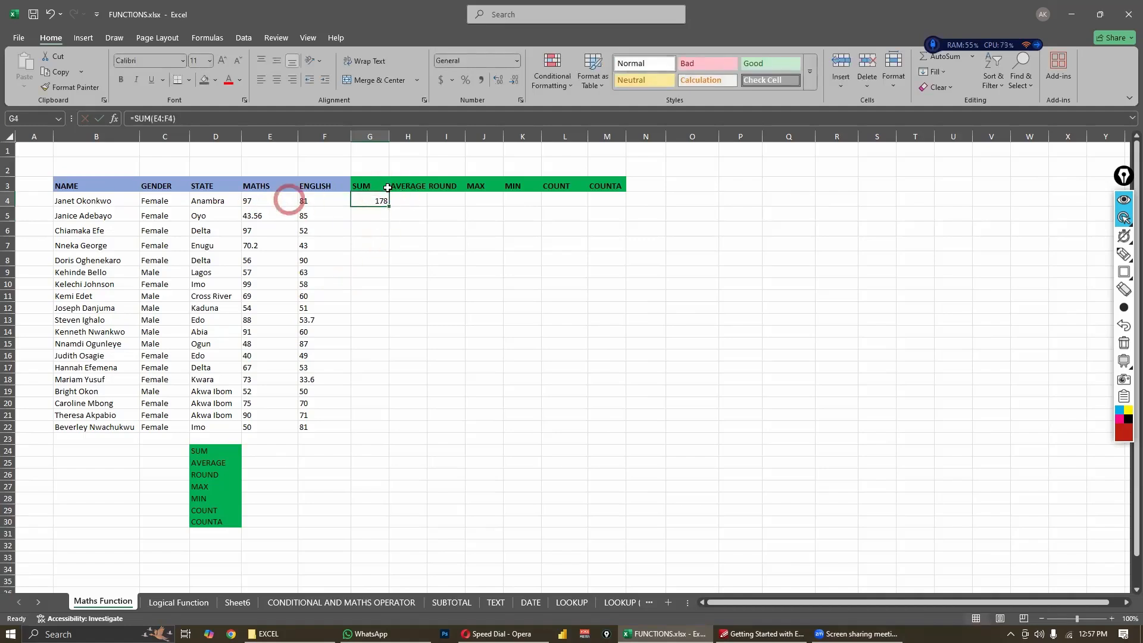
pyautogui.click(405, 213)
pyautogui.click(372, 200)
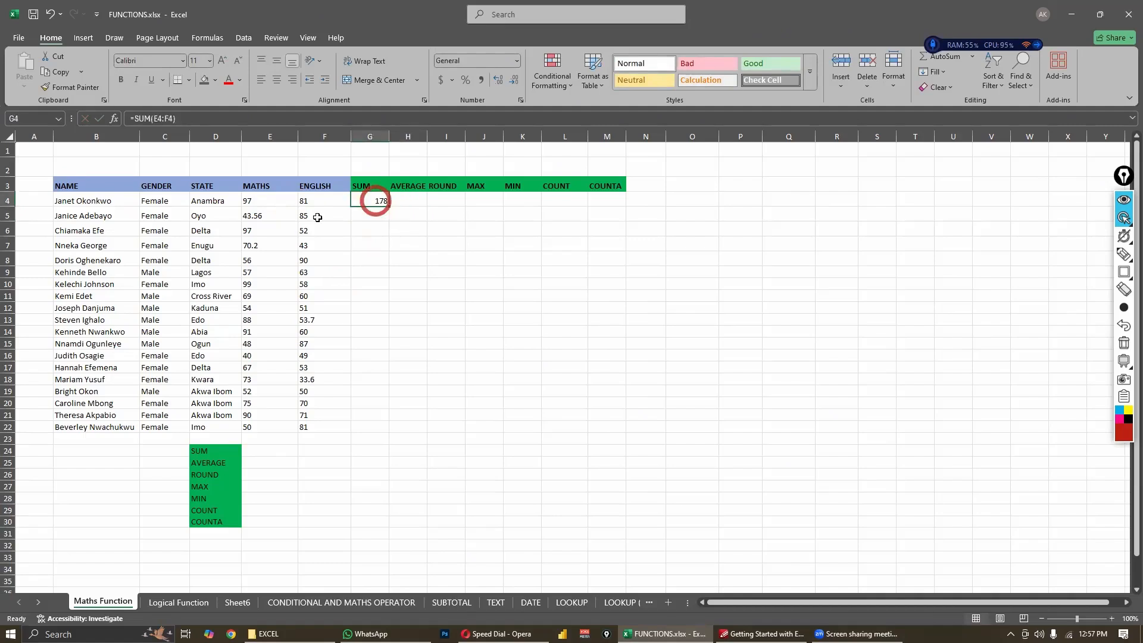
pyautogui.click(173, 118)
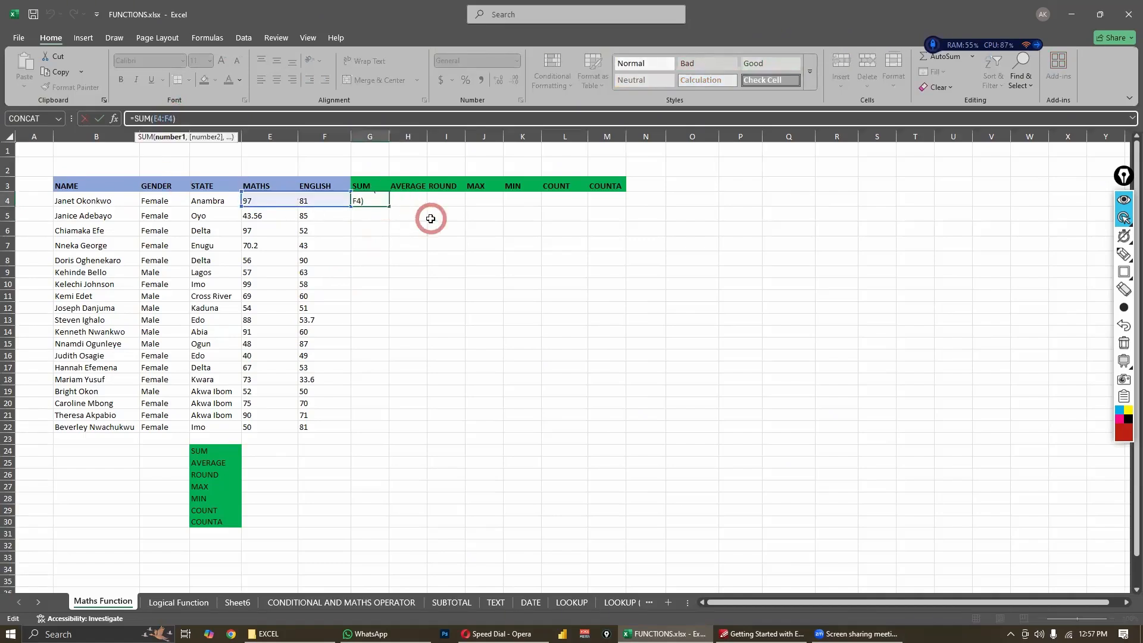
pyautogui.press('Return')
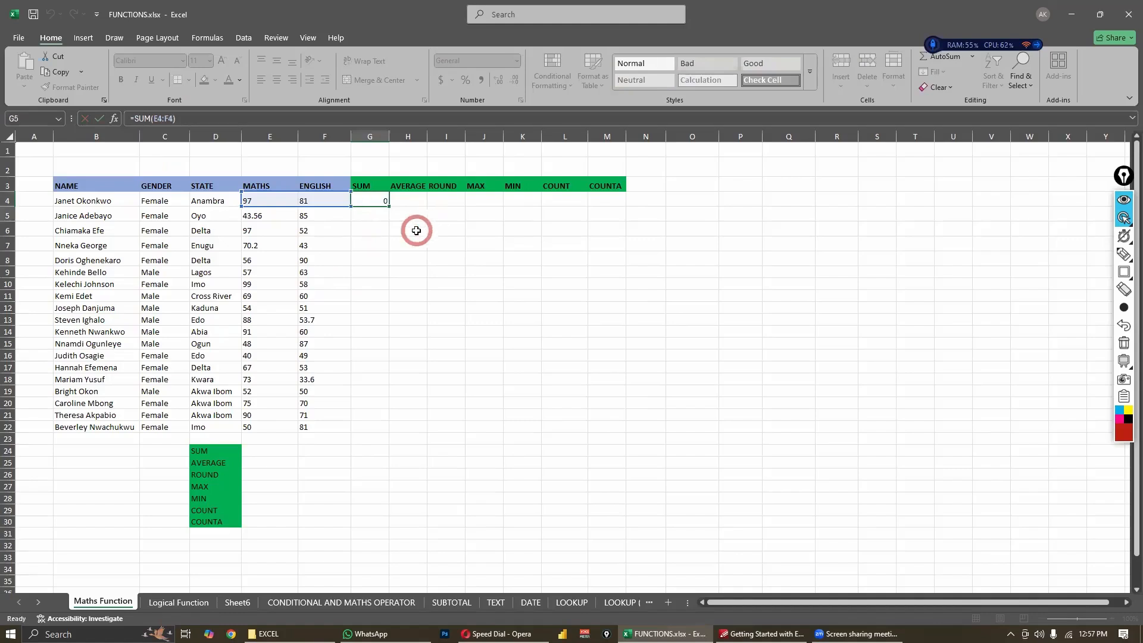
pyautogui.click(379, 200)
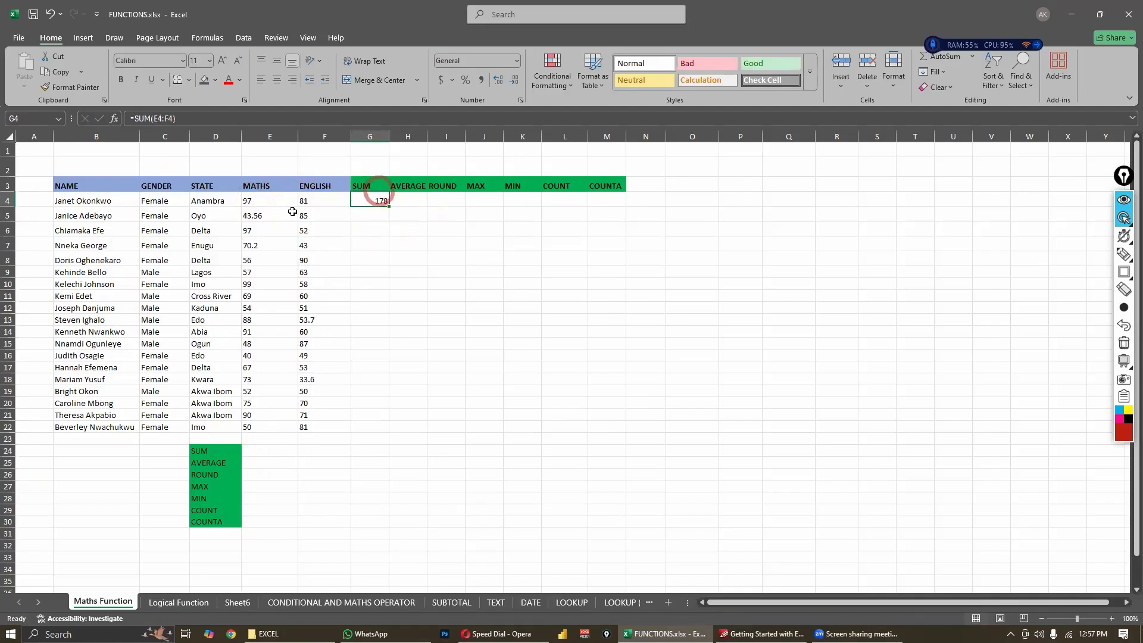
# - Enter =SUM(E4:E22) in cell E24 to total all the Maths scores
pyautogui.click(268, 452)
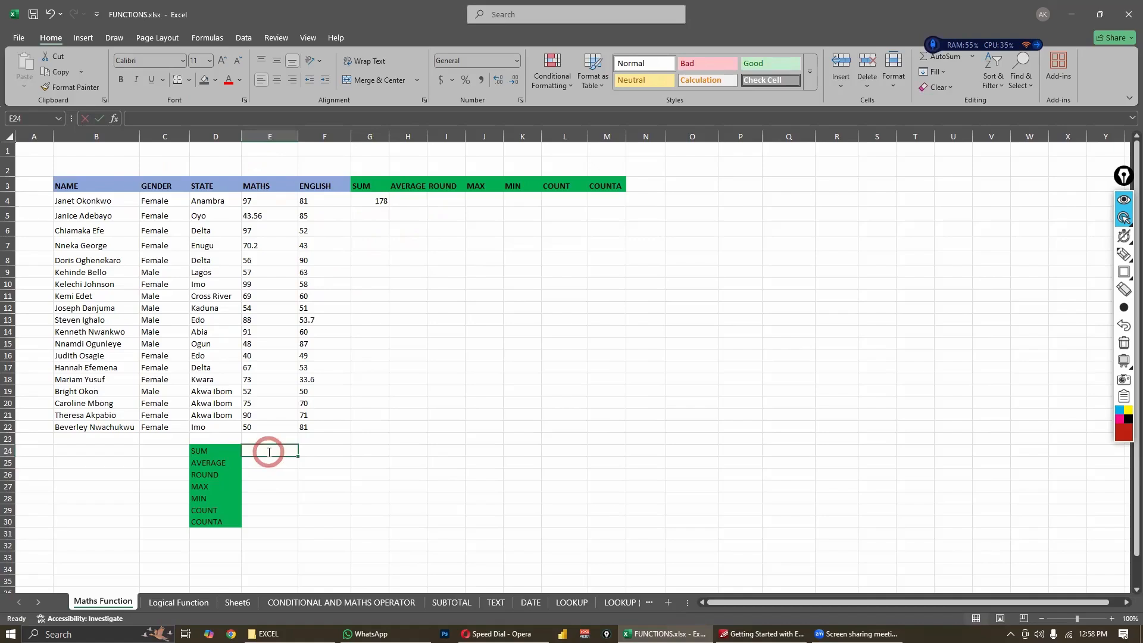
pyautogui.write('=')
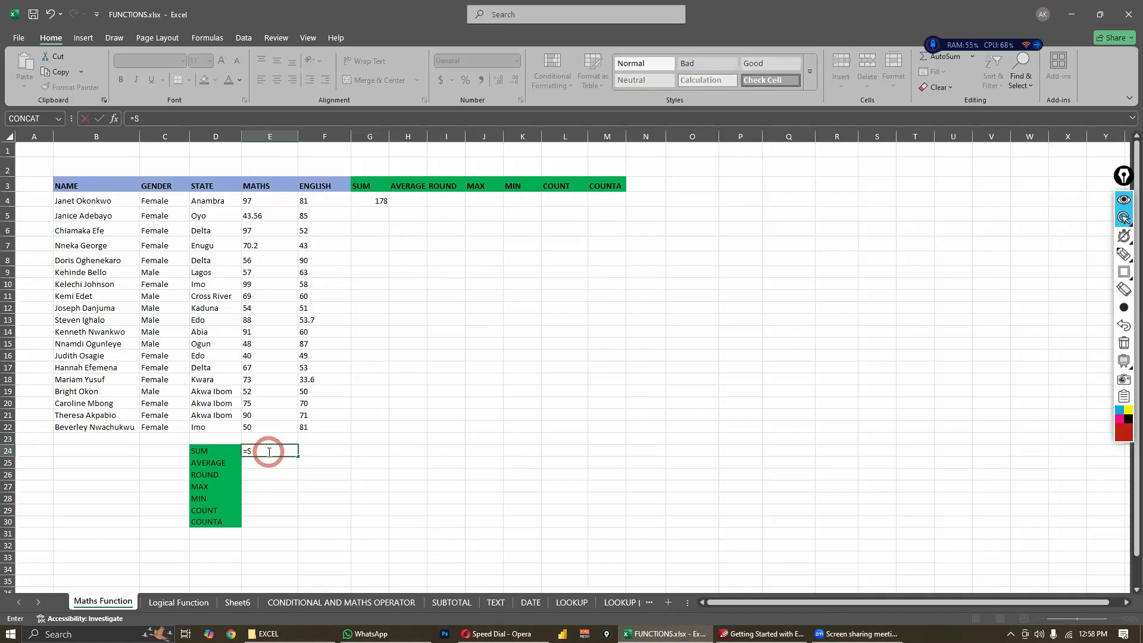
pyautogui.write('SUM(')
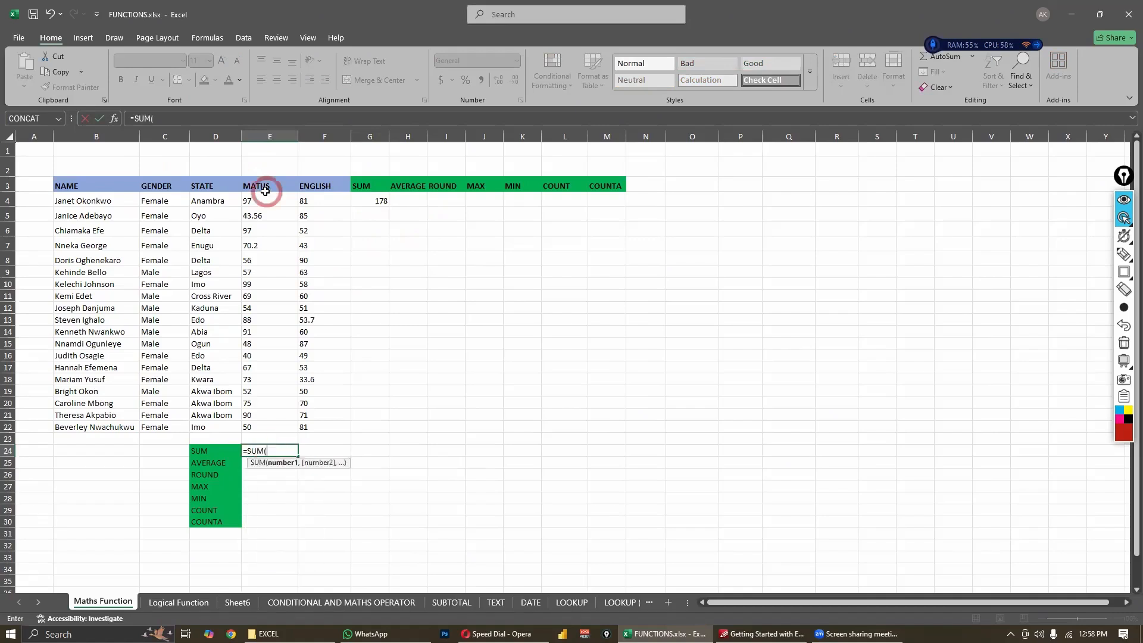
pyautogui.moveTo(268, 201); pyautogui.dragTo(272, 423)
pyautogui.write(')')
pyautogui.press('Return')
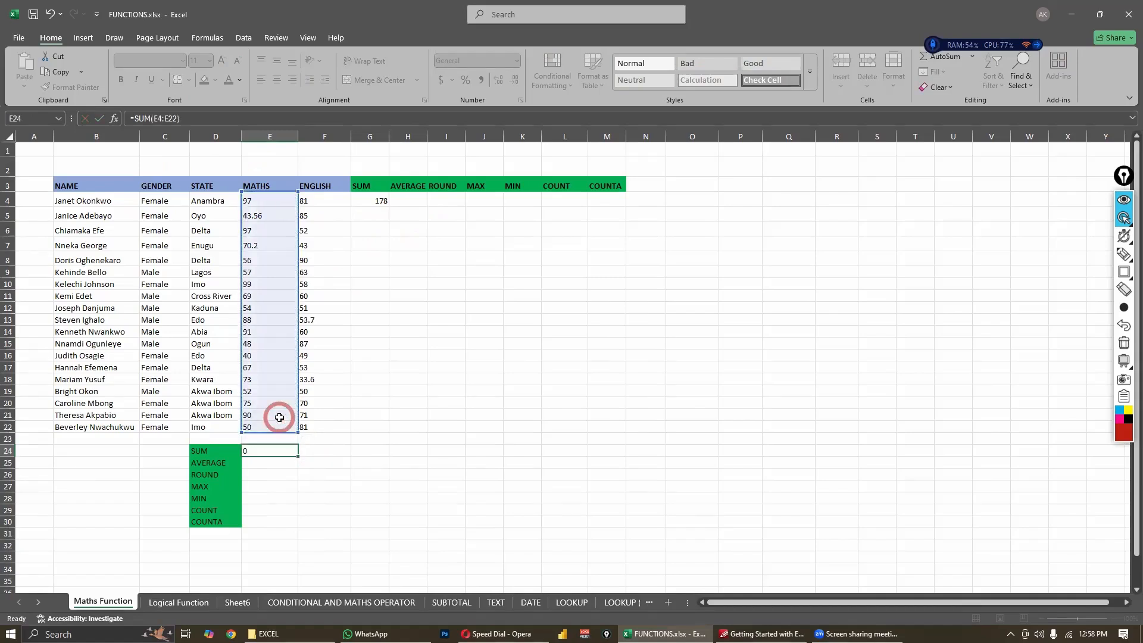
# - Review the total's formula in cell E24 against the individual scores in the Maths column
pyautogui.click(361, 390)
pyautogui.click(263, 453)
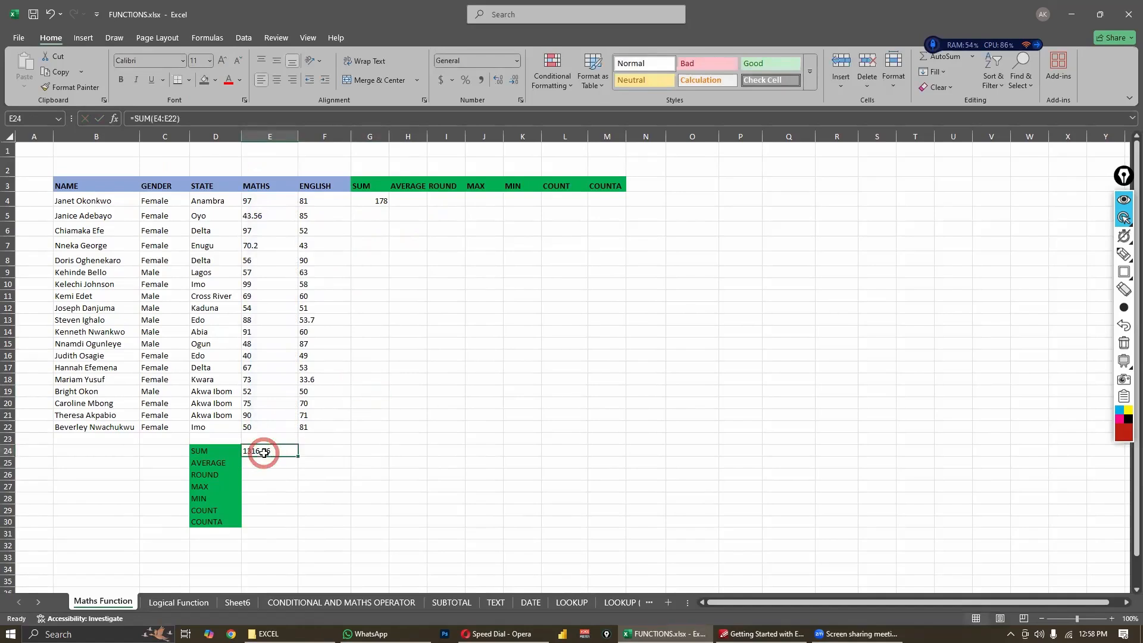
pyautogui.click(267, 204)
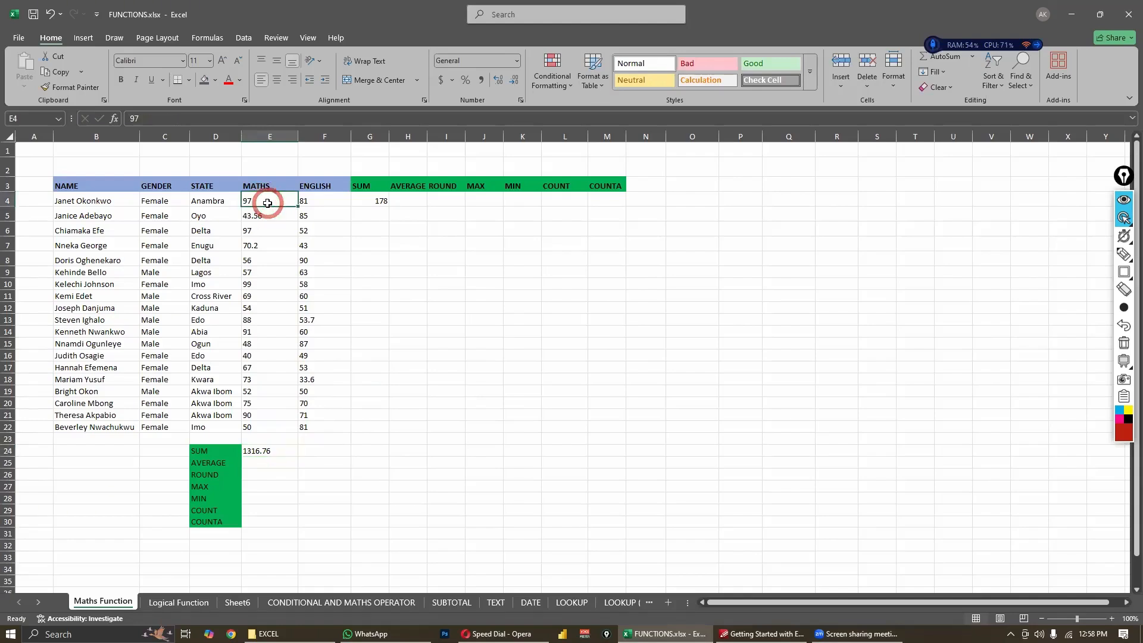
pyautogui.click(274, 244)
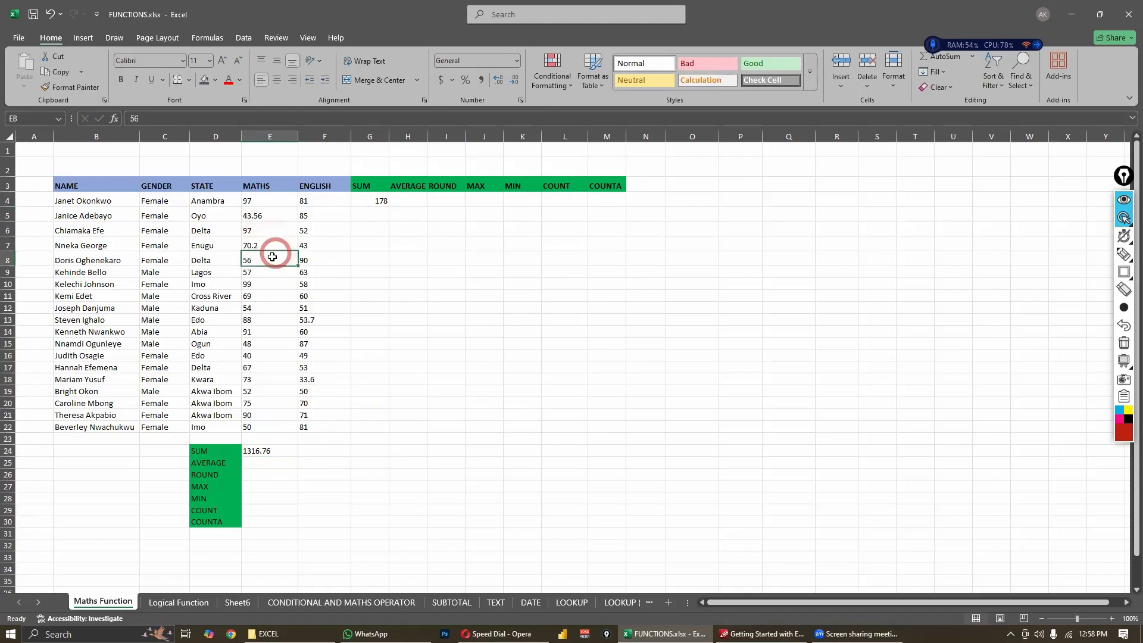
pyautogui.click(274, 260)
pyautogui.click(255, 450)
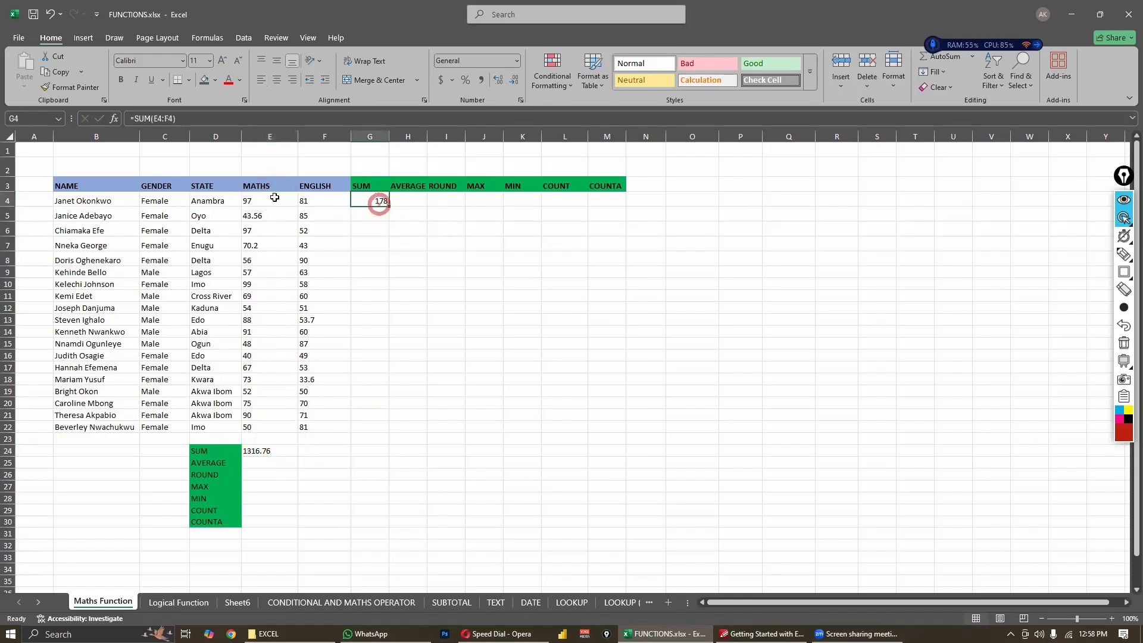
pyautogui.moveTo(268, 202); pyautogui.dragTo(254, 433)
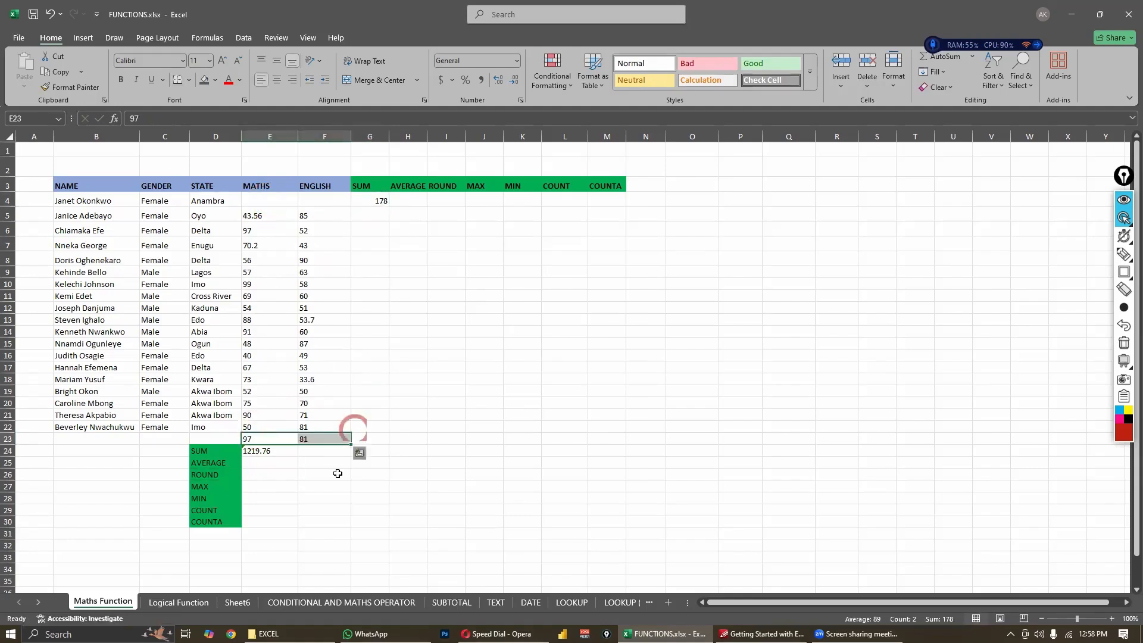
pyautogui.click(479, 506)
pyautogui.hotkey('ctrl', 'z')
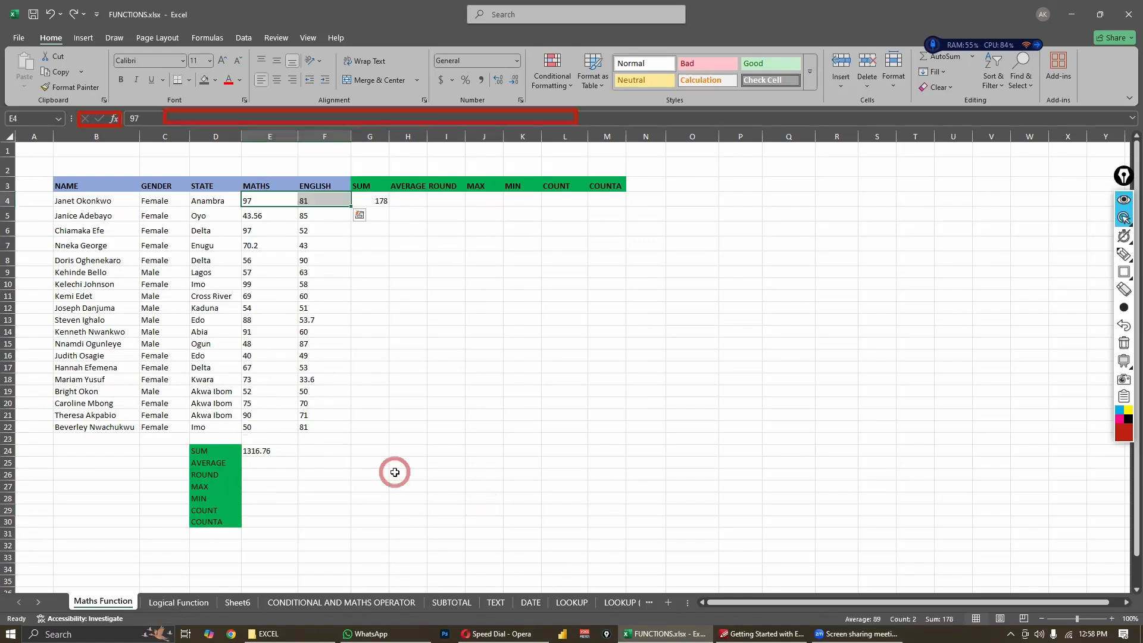
pyautogui.click(397, 469)
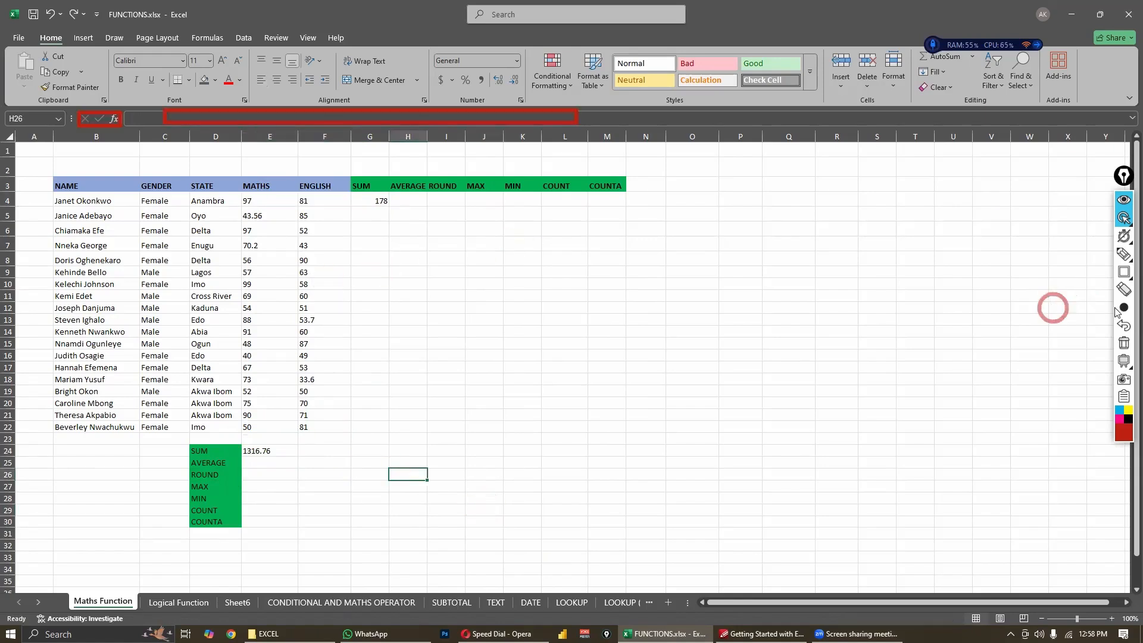
pyautogui.click(1124, 343)
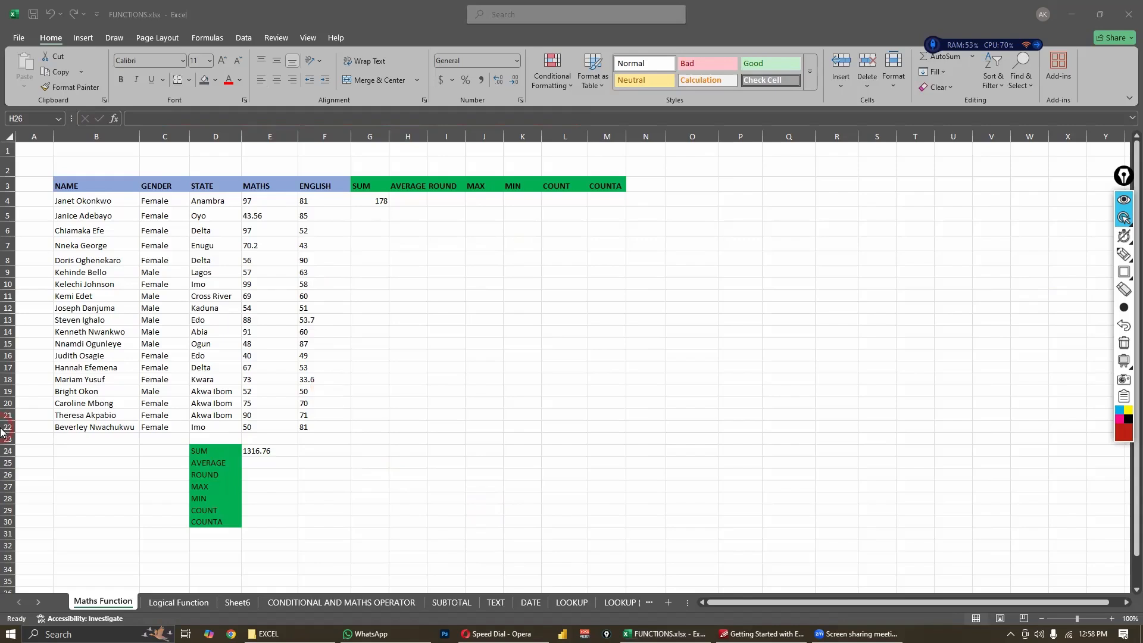
pyautogui.click(230, 324)
pyautogui.click(214, 325)
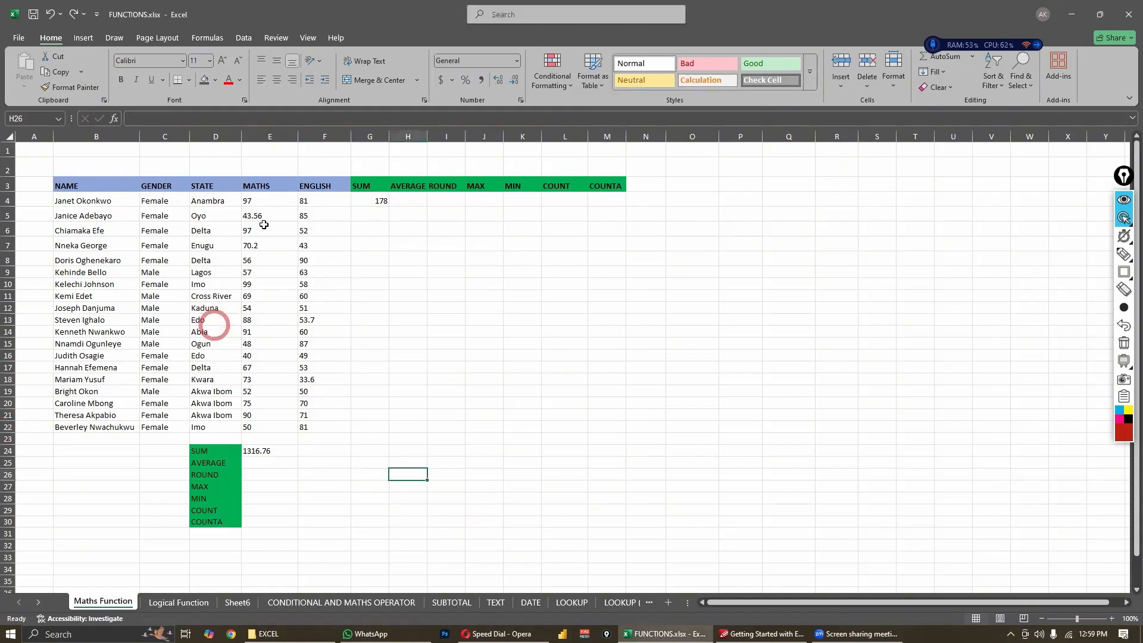
pyautogui.click(267, 217)
pyautogui.click(240, 511)
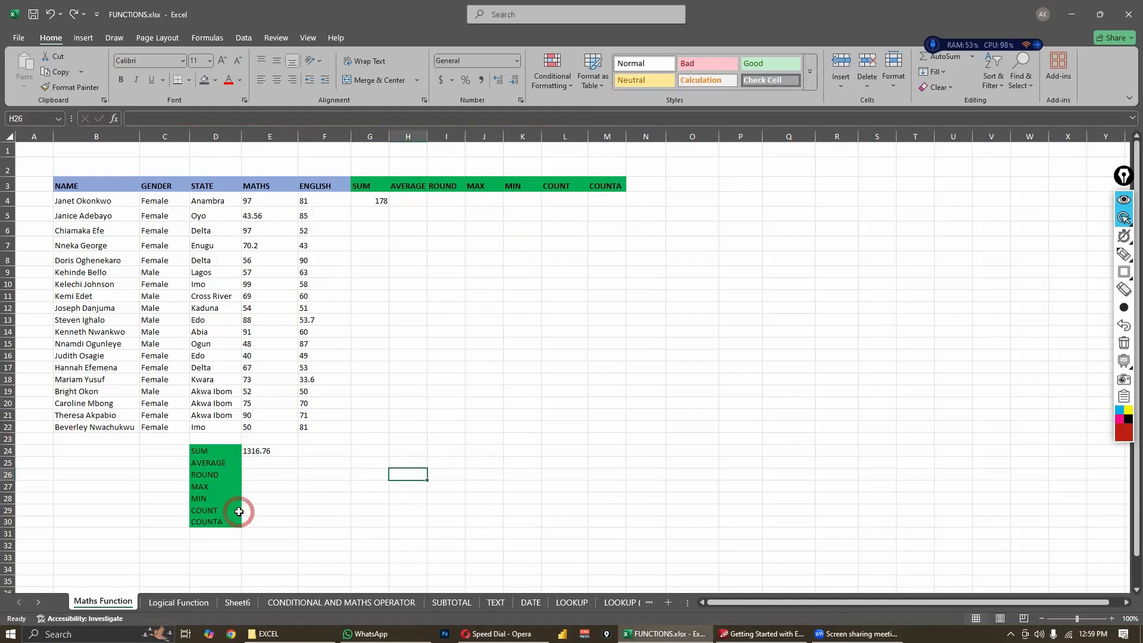
pyautogui.click(261, 484)
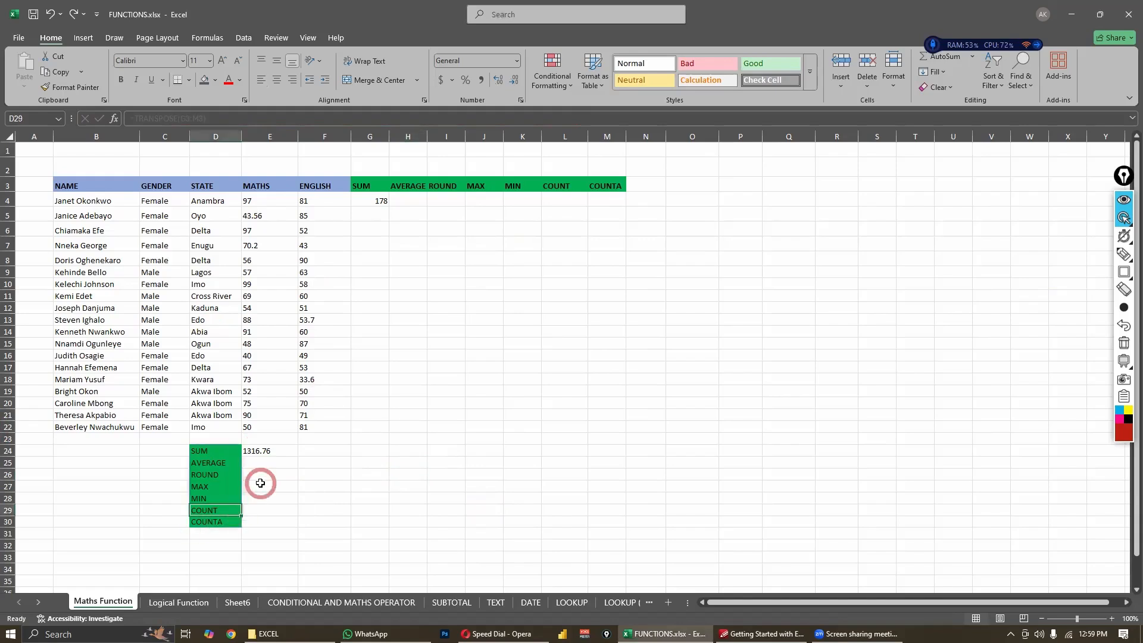
pyautogui.click(306, 462)
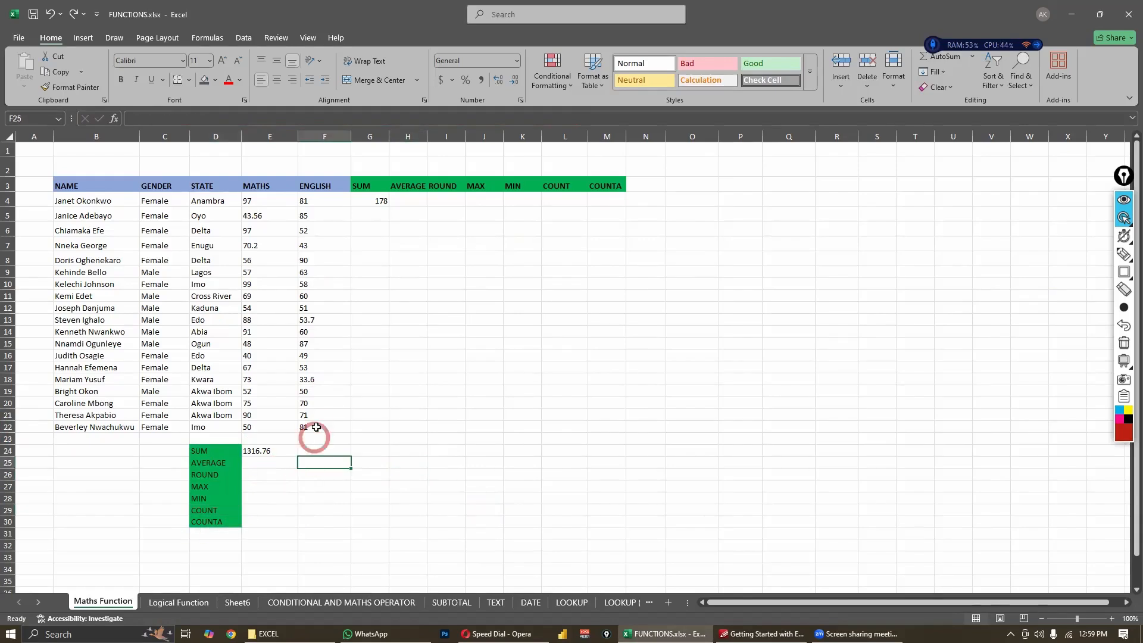
pyautogui.click(317, 427)
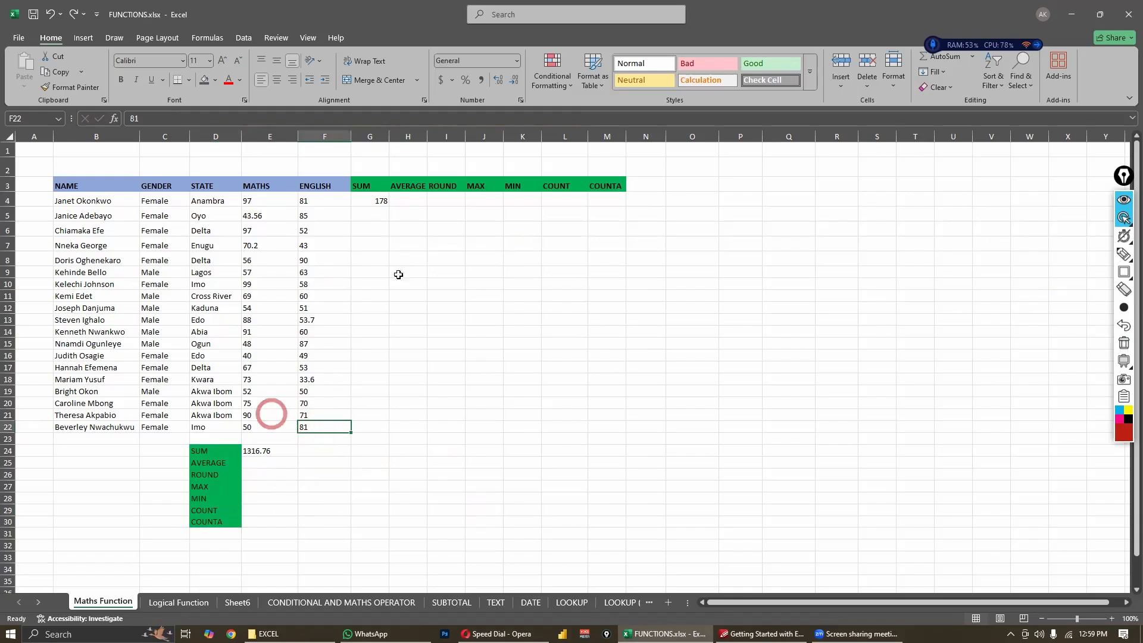
# - Examine the function arguments of the SUM formula in cell G4 and close them without changes
pyautogui.click(382, 202)
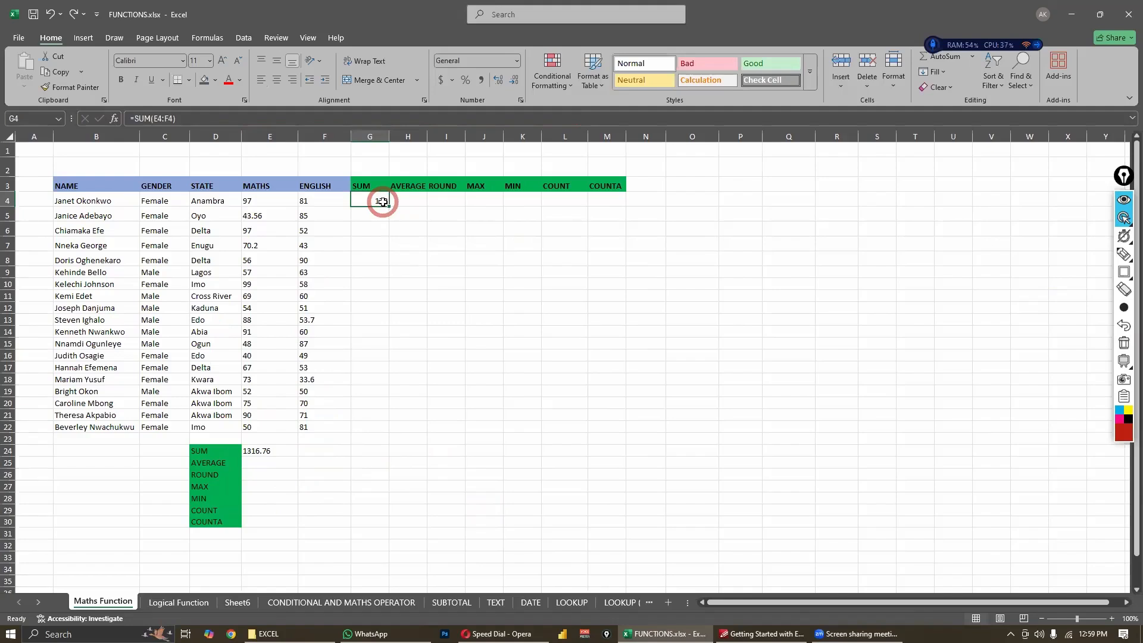
pyautogui.click(117, 119)
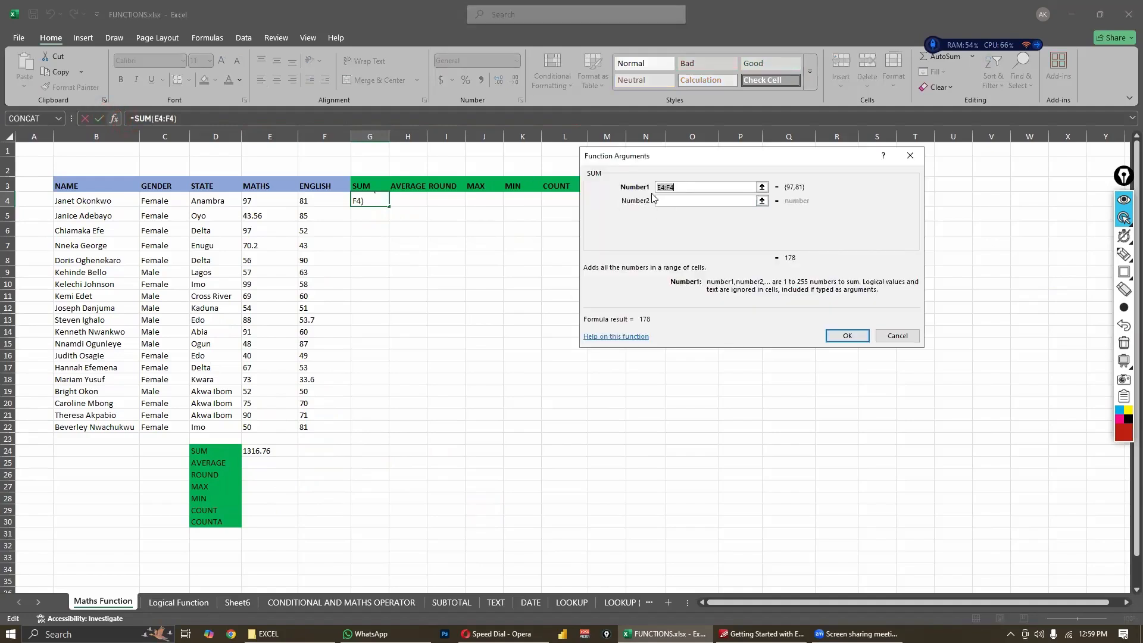
pyautogui.click(890, 337)
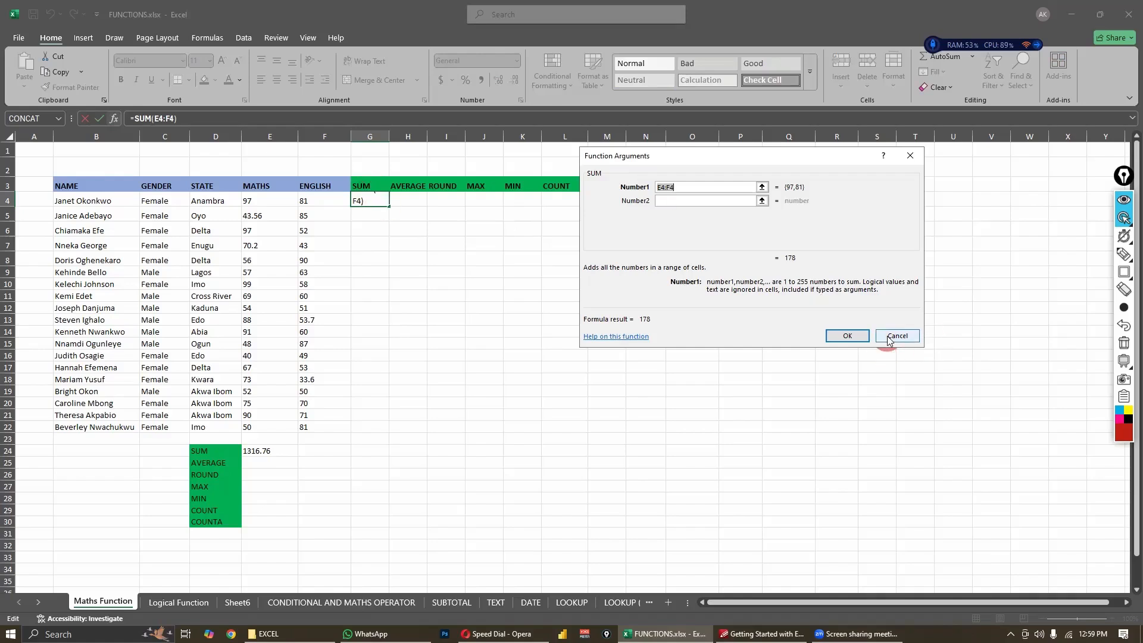
# - Start inserting a function in cell G5 and search the available functions for "I WANT TO SUM"
pyautogui.click(417, 204)
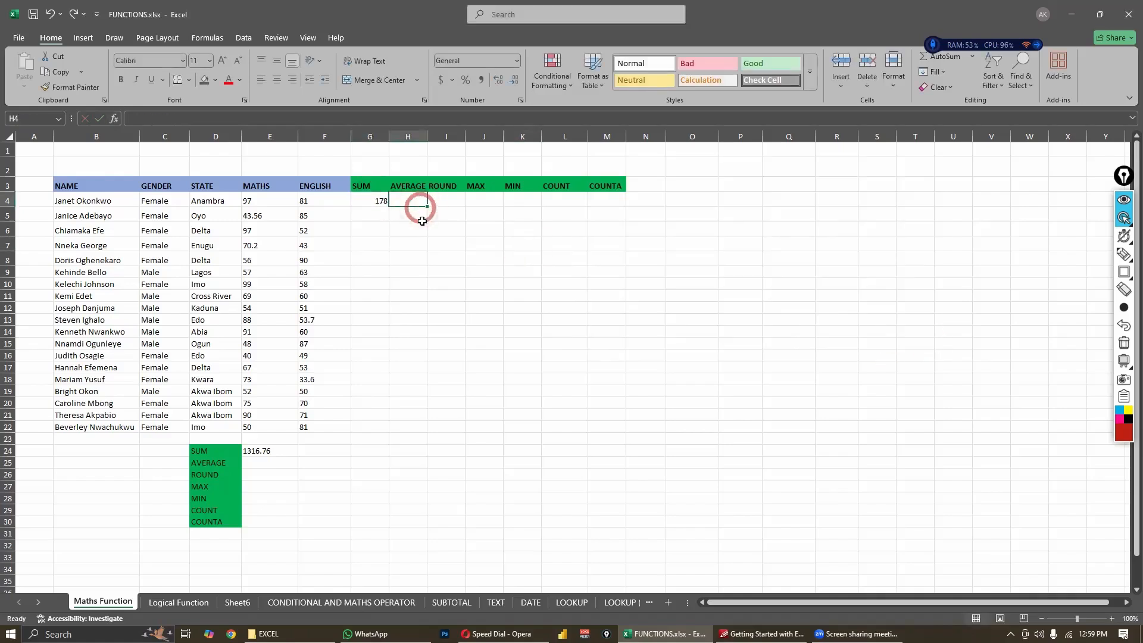
pyautogui.click(374, 214)
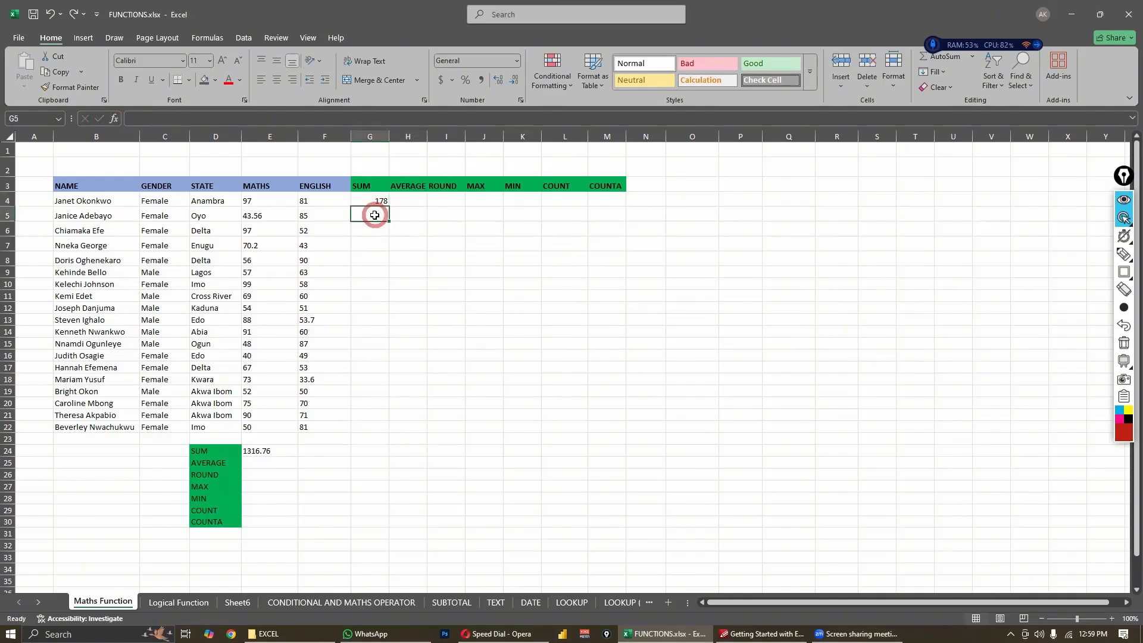
pyautogui.click(114, 118)
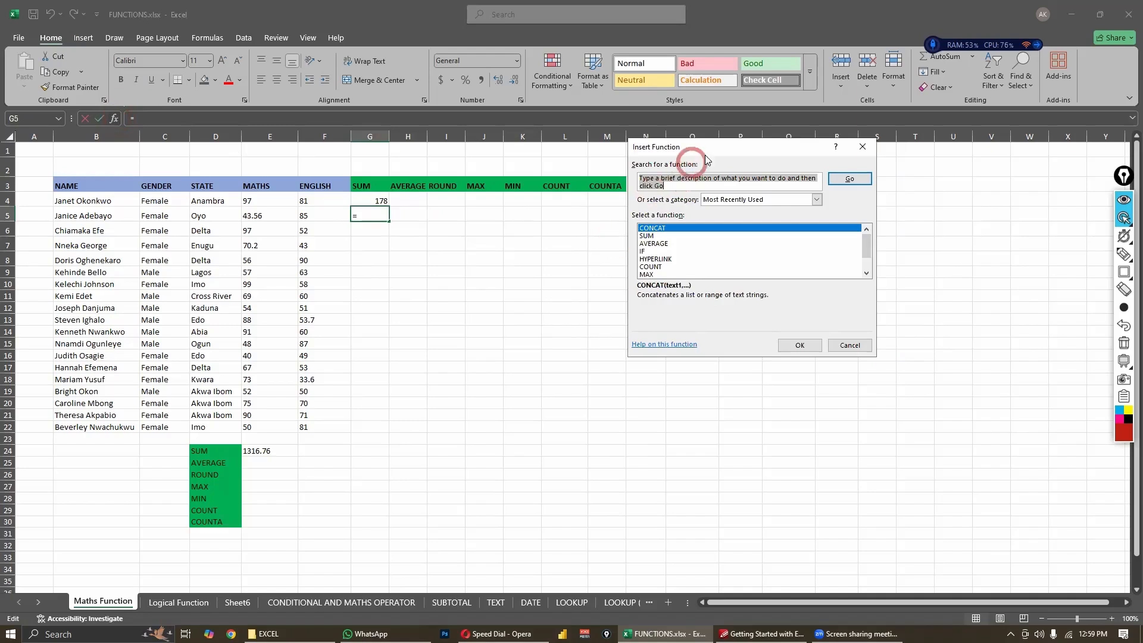
pyautogui.moveTo(712, 153); pyautogui.dragTo(559, 177)
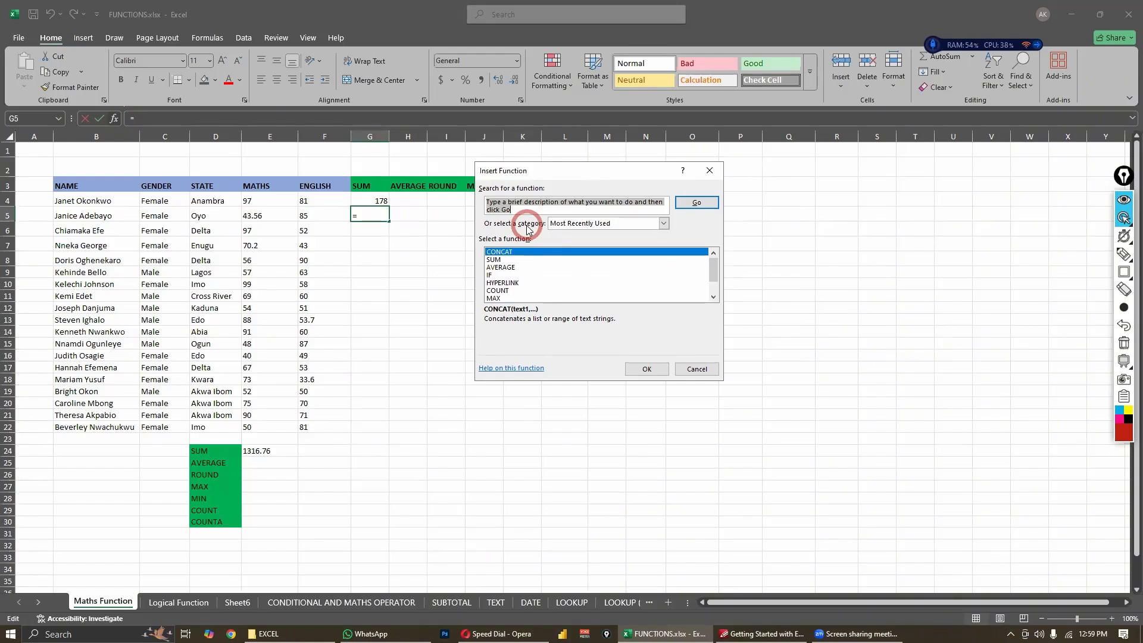
pyautogui.write('I WA')
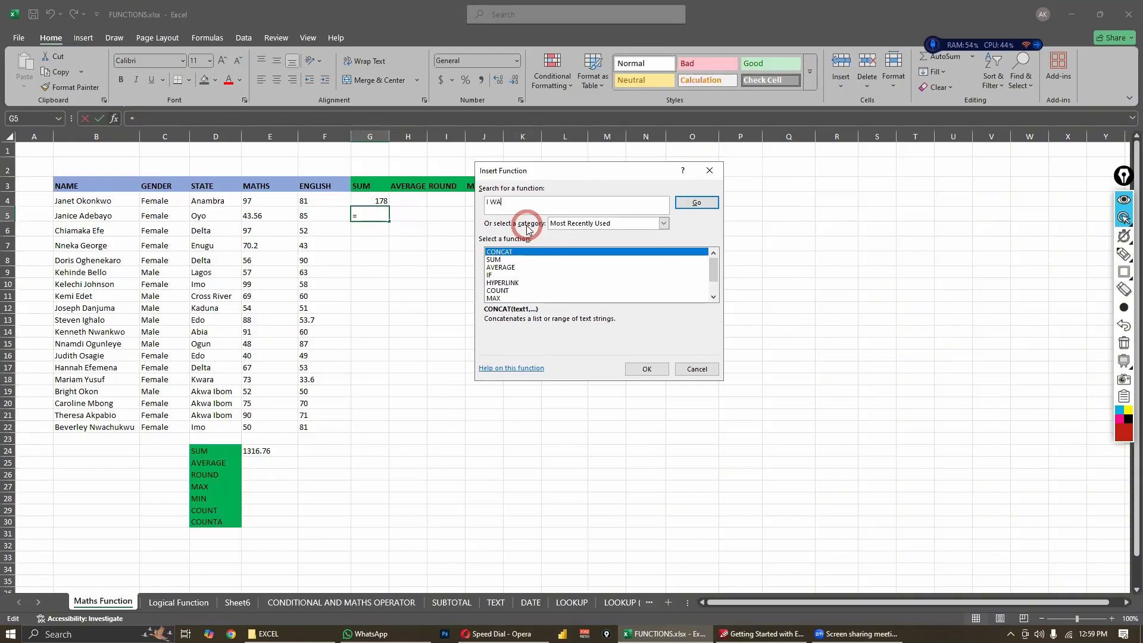
pyautogui.write('NT TO SUM')
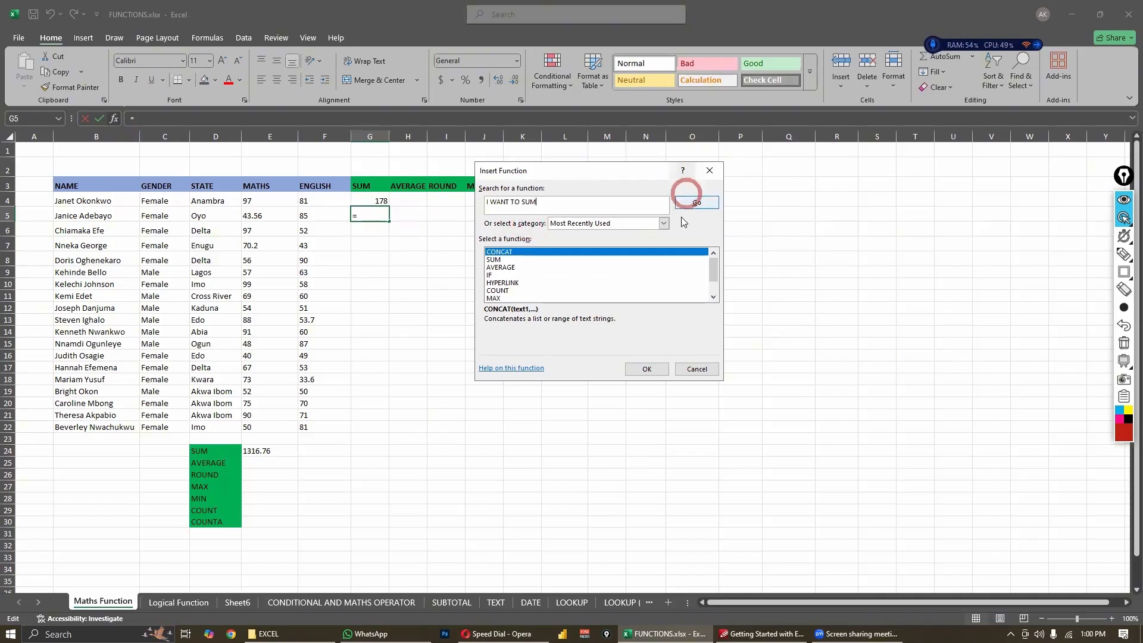
pyautogui.click(696, 204)
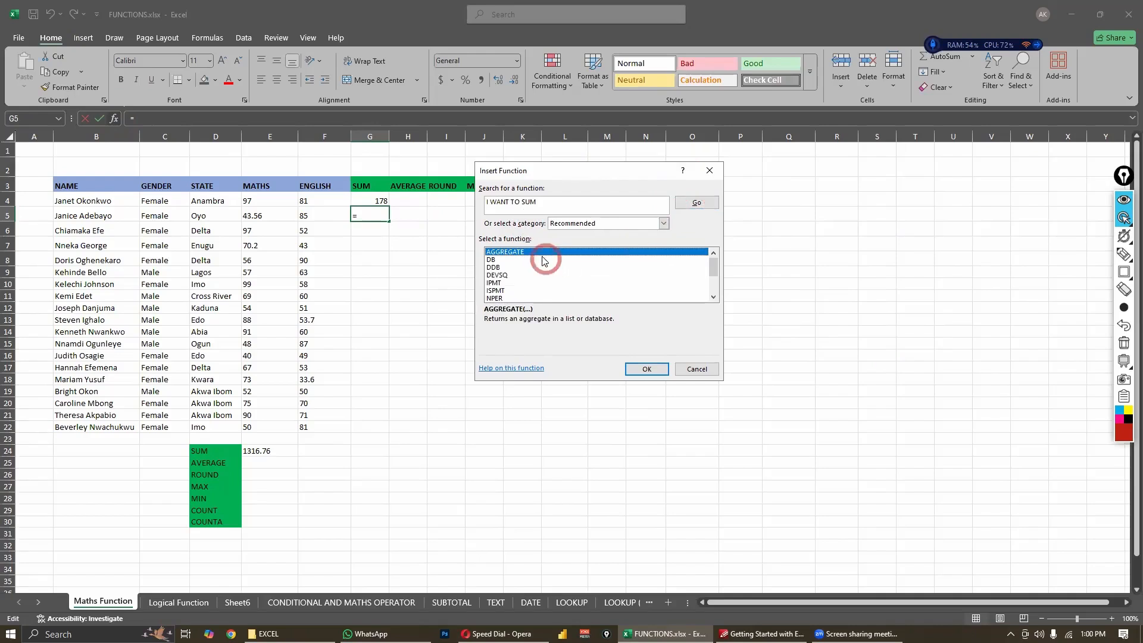
# - Examine the recommended functions, including the descriptions of SERIESSUM, DDB, DEVSQ and ISPMT
pyautogui.scroll(-2, 519, 284)
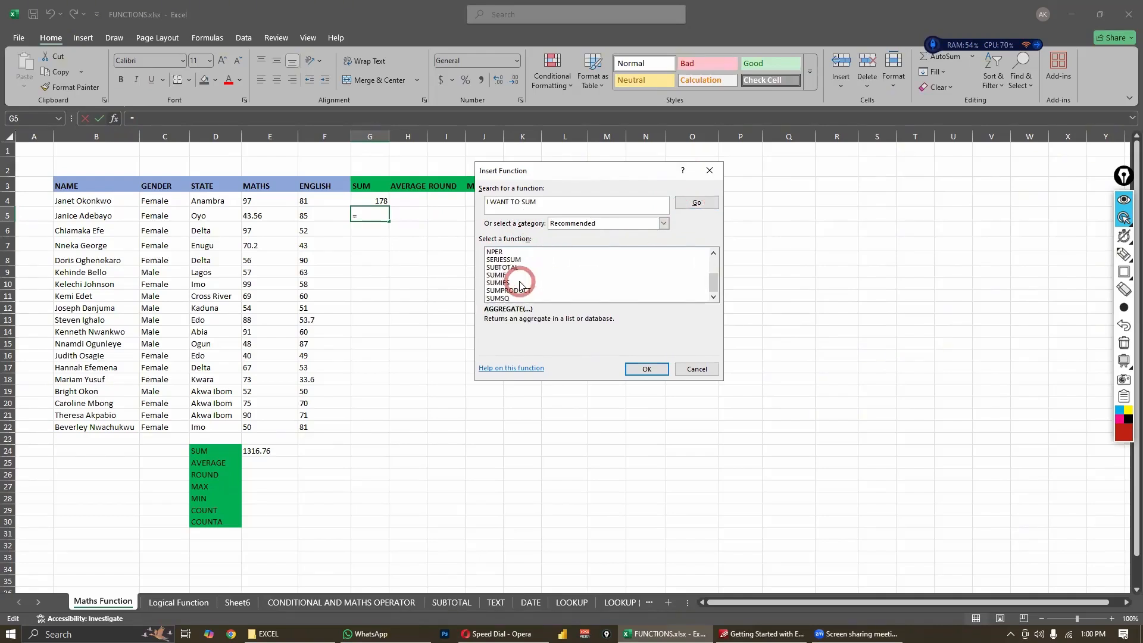
pyautogui.scroll(2, 520, 285)
pyautogui.scroll(-1, 513, 270)
pyautogui.scroll(1, 512, 266)
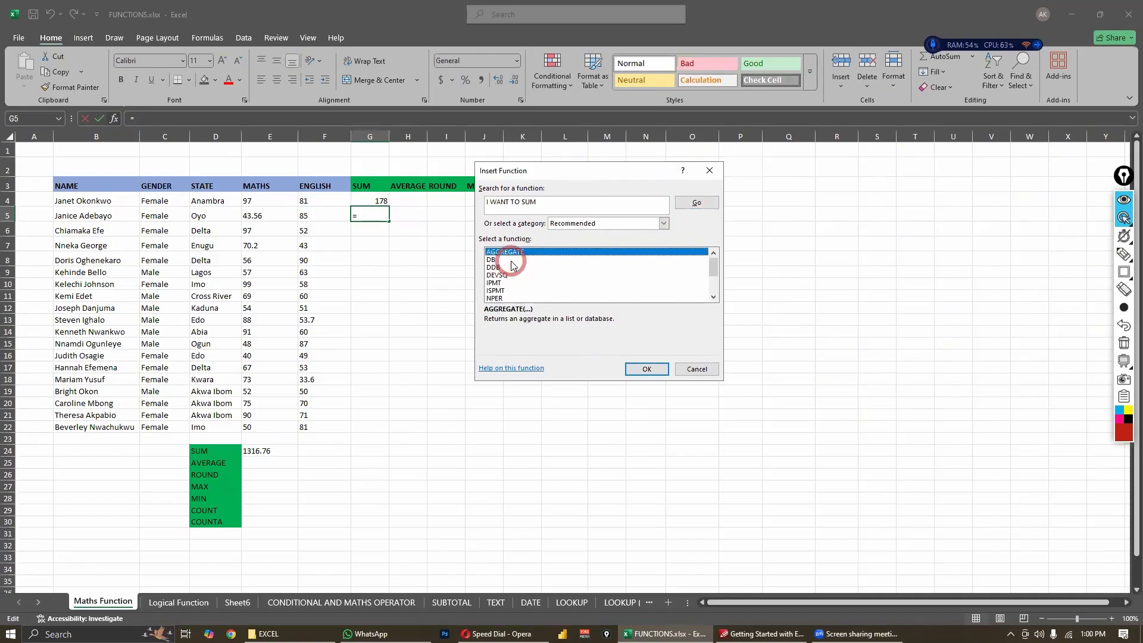
pyautogui.scroll(-2, 512, 266)
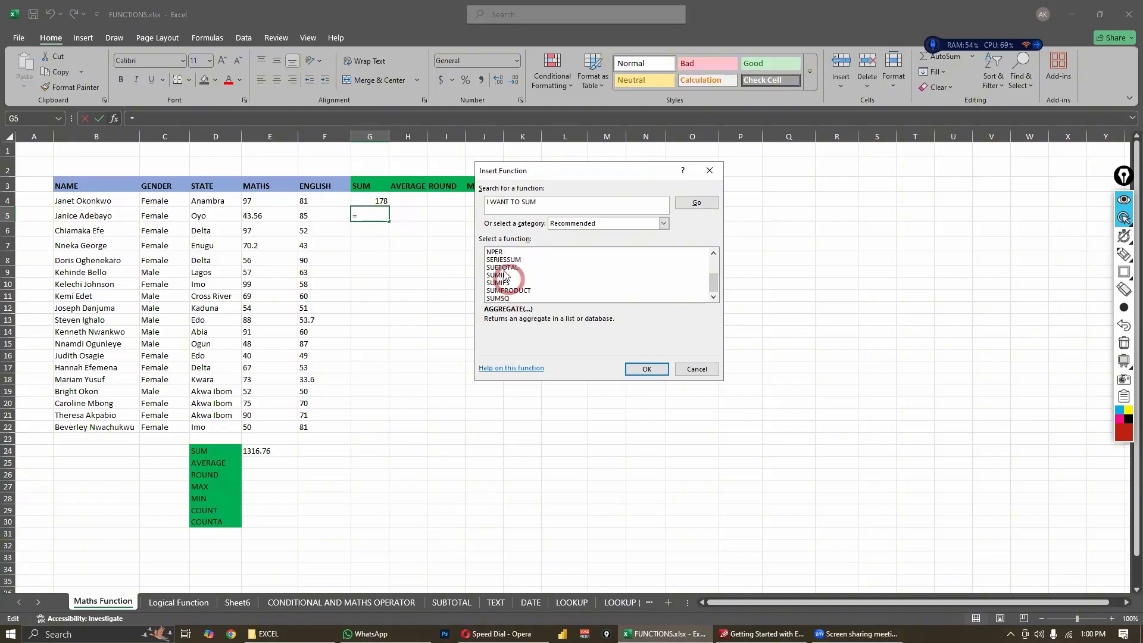
pyautogui.click(504, 261)
pyautogui.scroll(2, 505, 266)
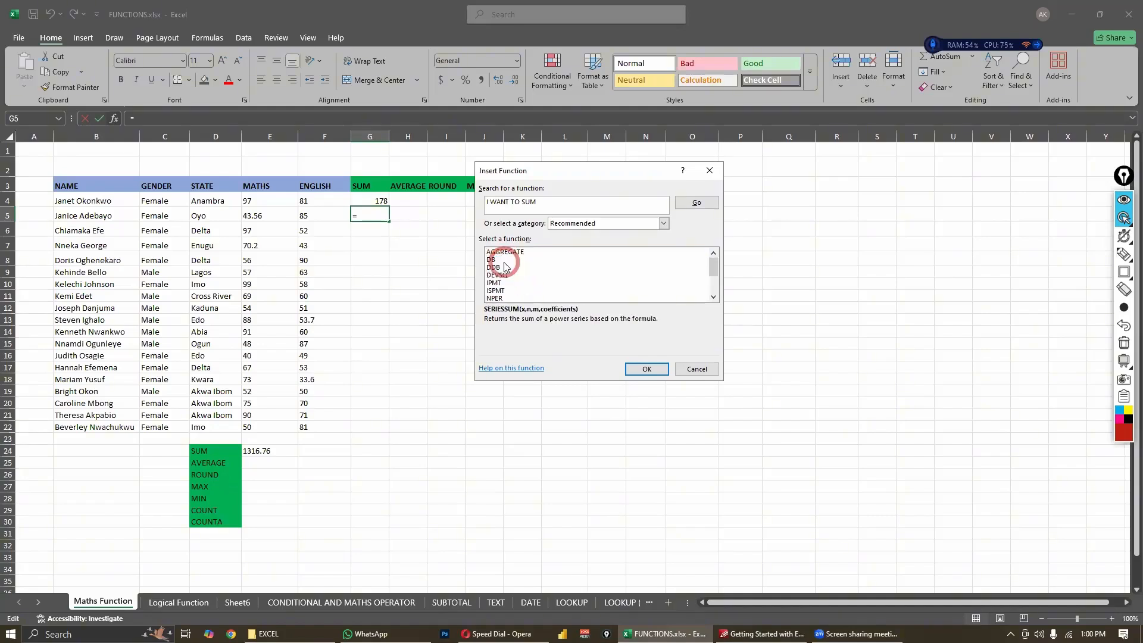
pyautogui.click(503, 267)
pyautogui.click(499, 275)
pyautogui.click(500, 290)
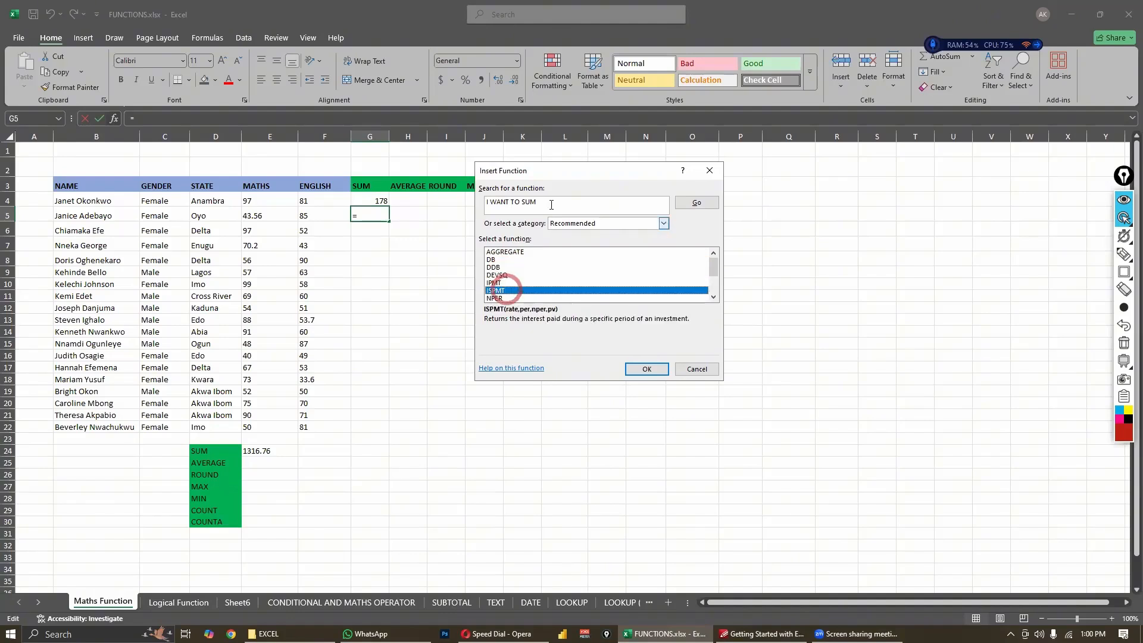
# - Shorten the function search phrase for cell G5 to "SUM" and run the search again
pyautogui.moveTo(521, 203); pyautogui.dragTo(461, 201)
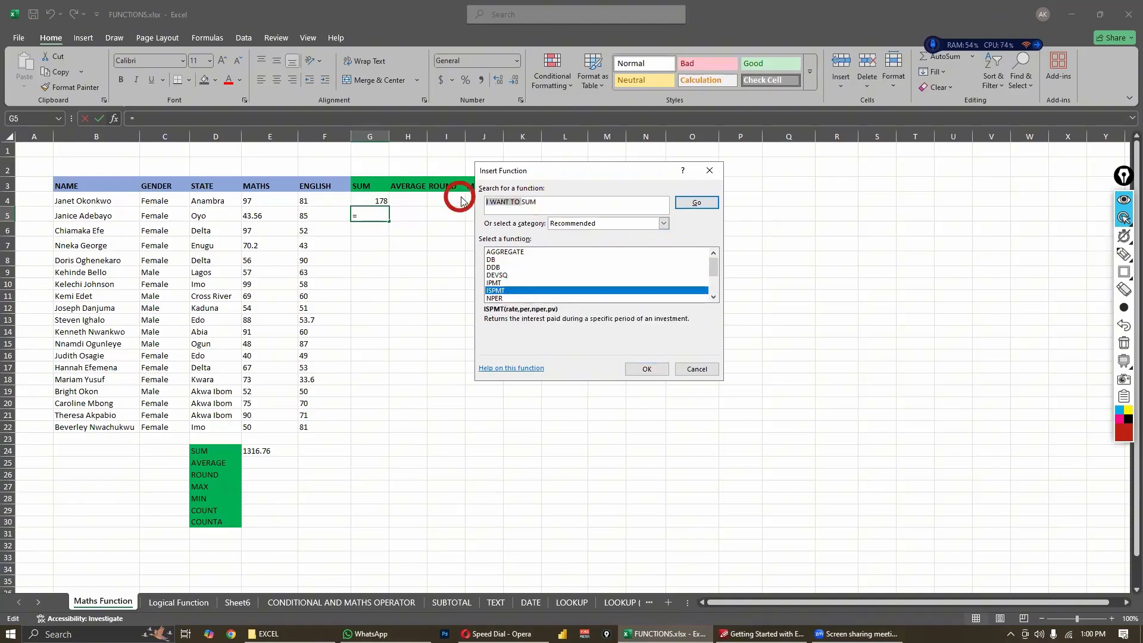
pyautogui.press('BackSpace')
pyautogui.click(718, 203)
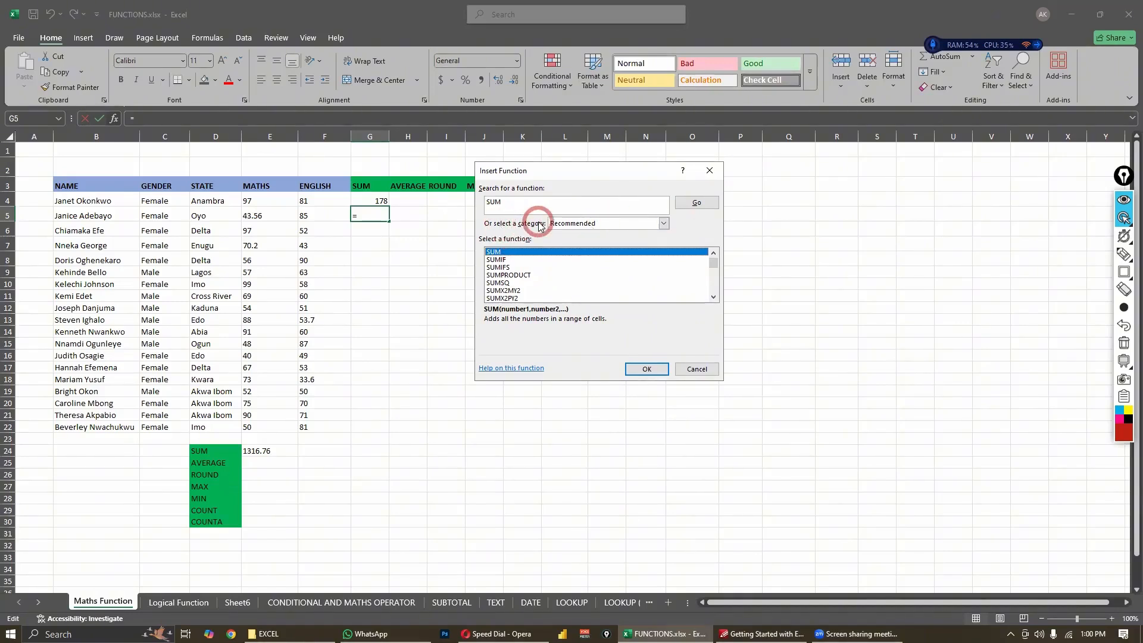
# - Browse the available function categories and list the Math & Trig functions
pyautogui.click(664, 224)
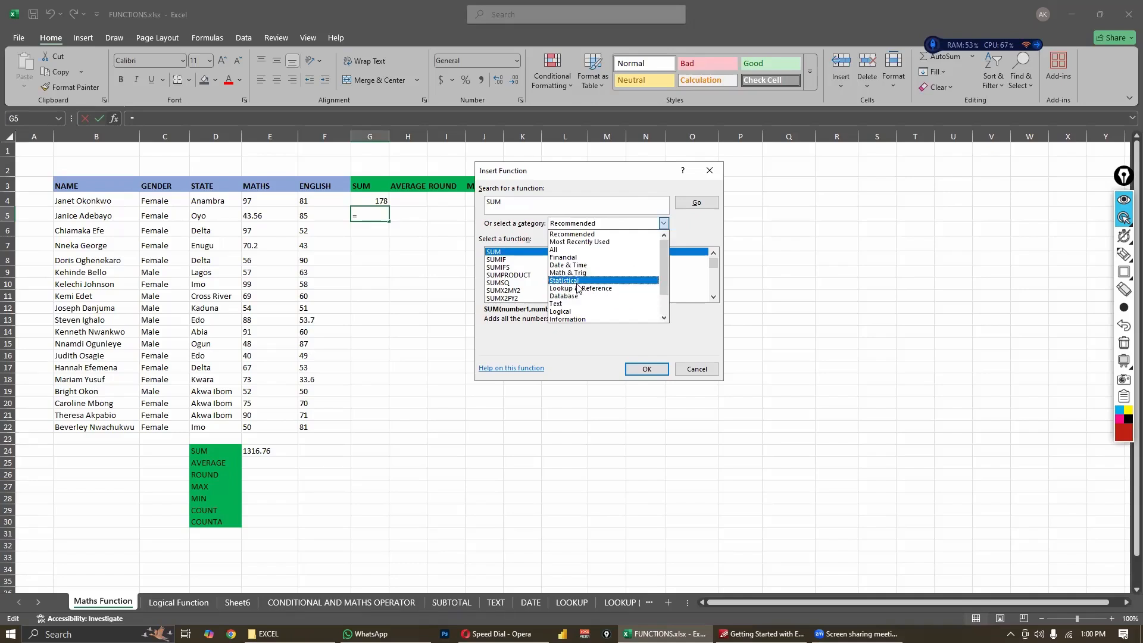
pyautogui.scroll(-2, 566, 301)
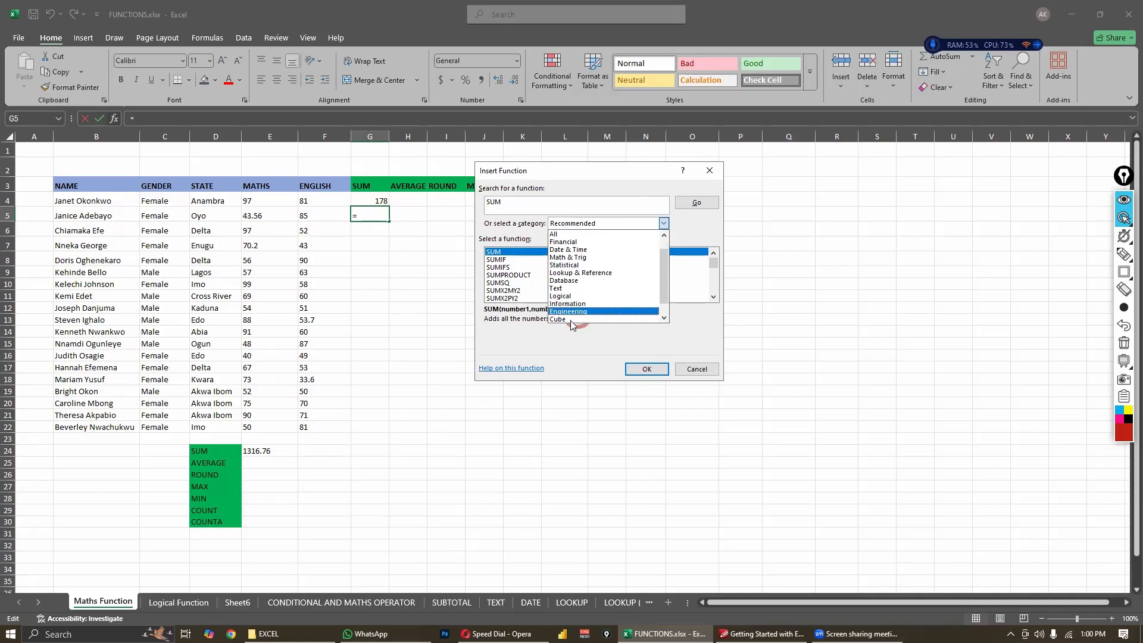
pyautogui.scroll(-1, 568, 308)
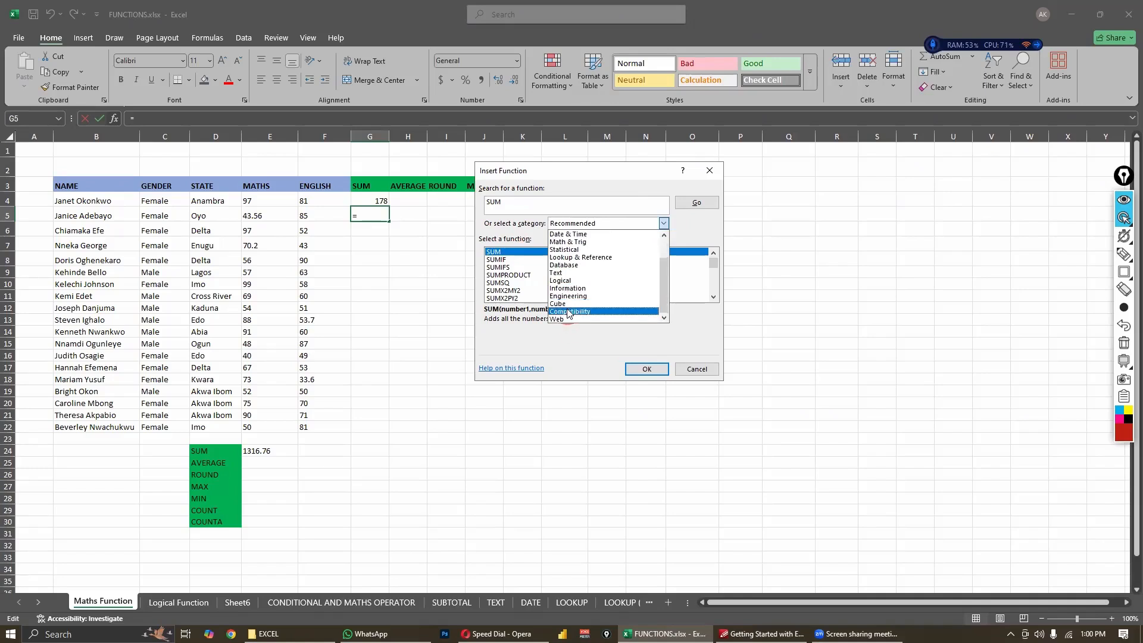
pyautogui.scroll(2, 598, 290)
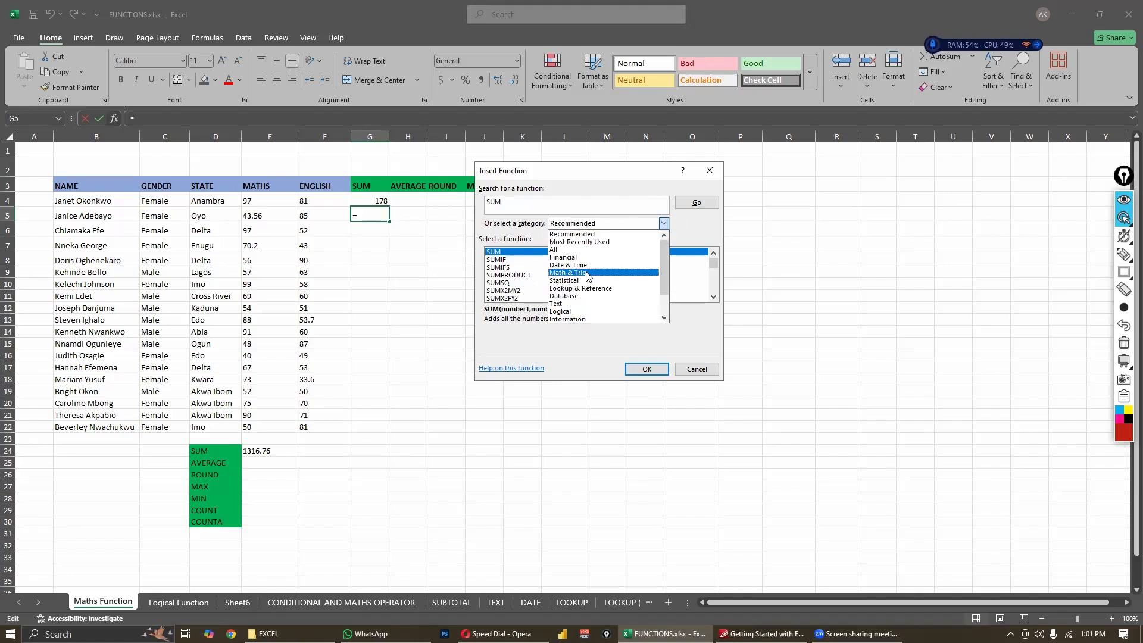
pyautogui.click(647, 277)
# - Insert the SUM function into cell G5 with the range E5:F5 as its first argument
pyautogui.scroll(-10, 649, 285)
pyautogui.scroll(3, 647, 284)
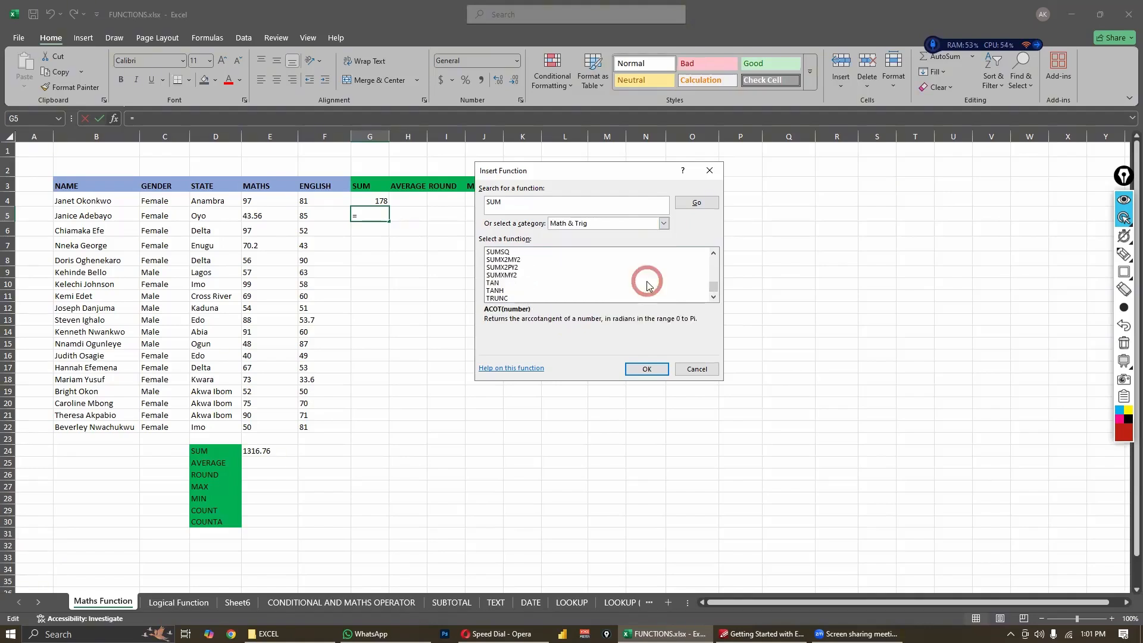
pyautogui.scroll(1, 530, 280)
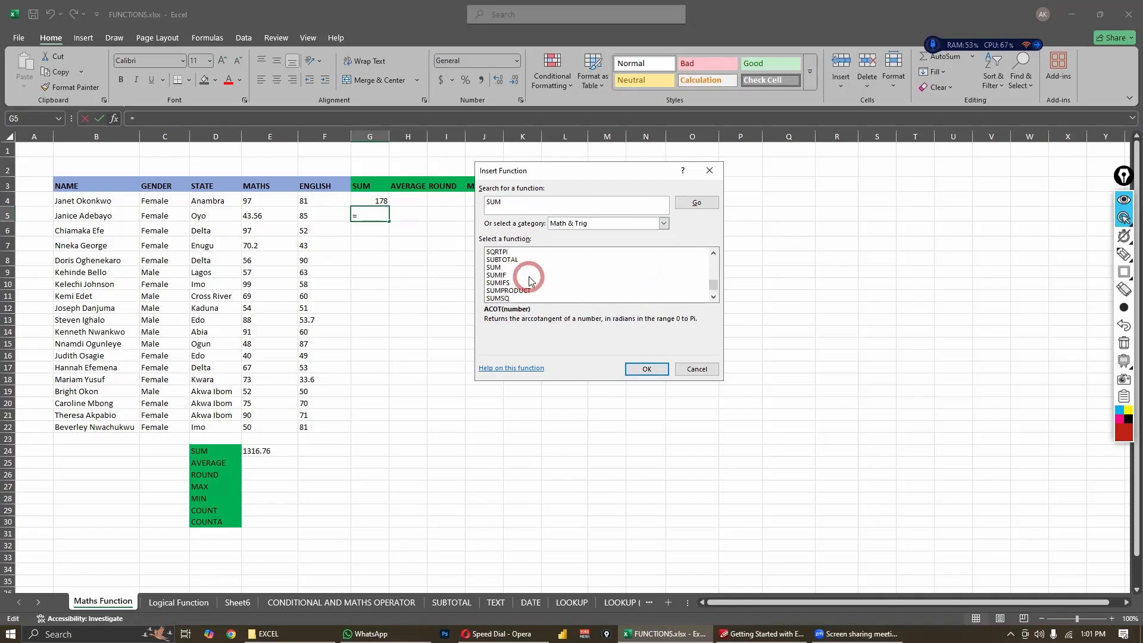
pyautogui.click(503, 269)
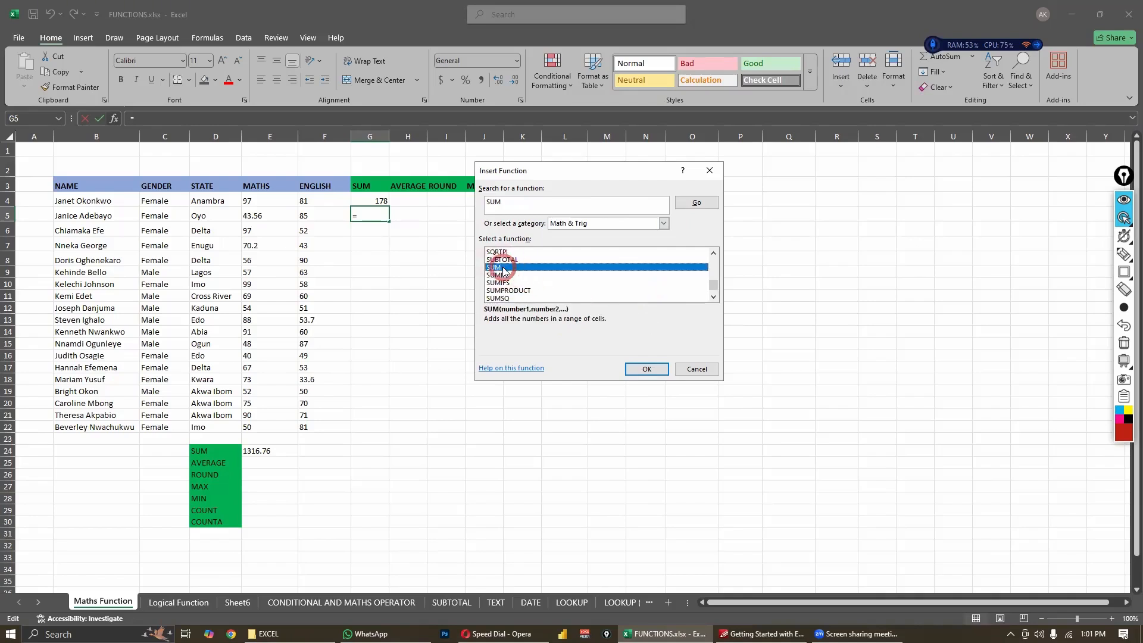
pyautogui.click(647, 369)
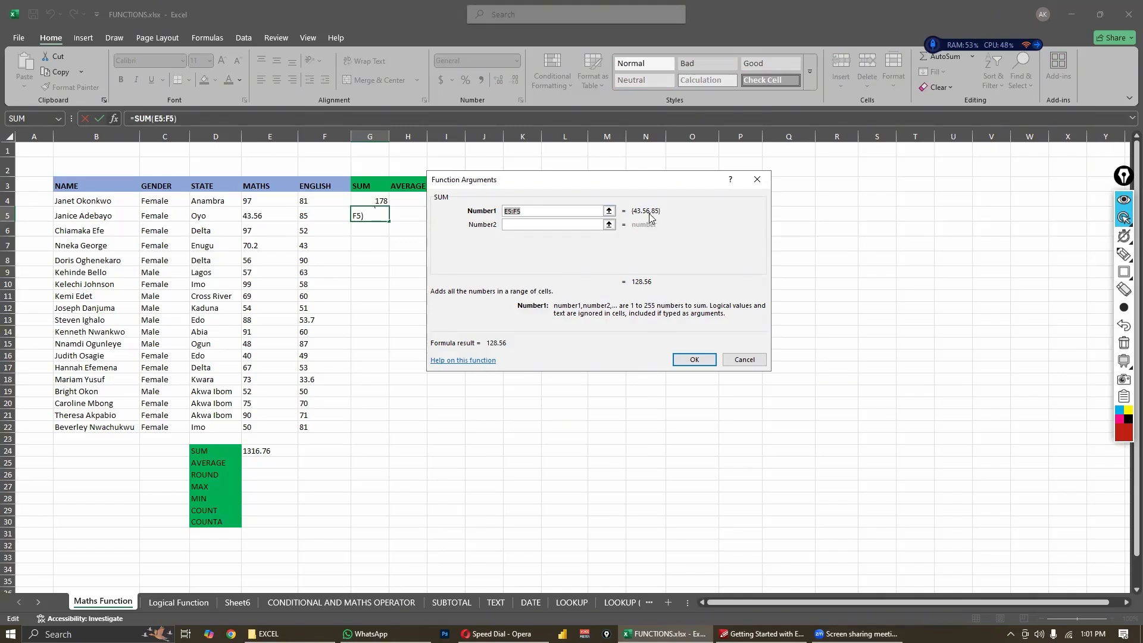
pyautogui.click(683, 362)
pyautogui.press('Return')
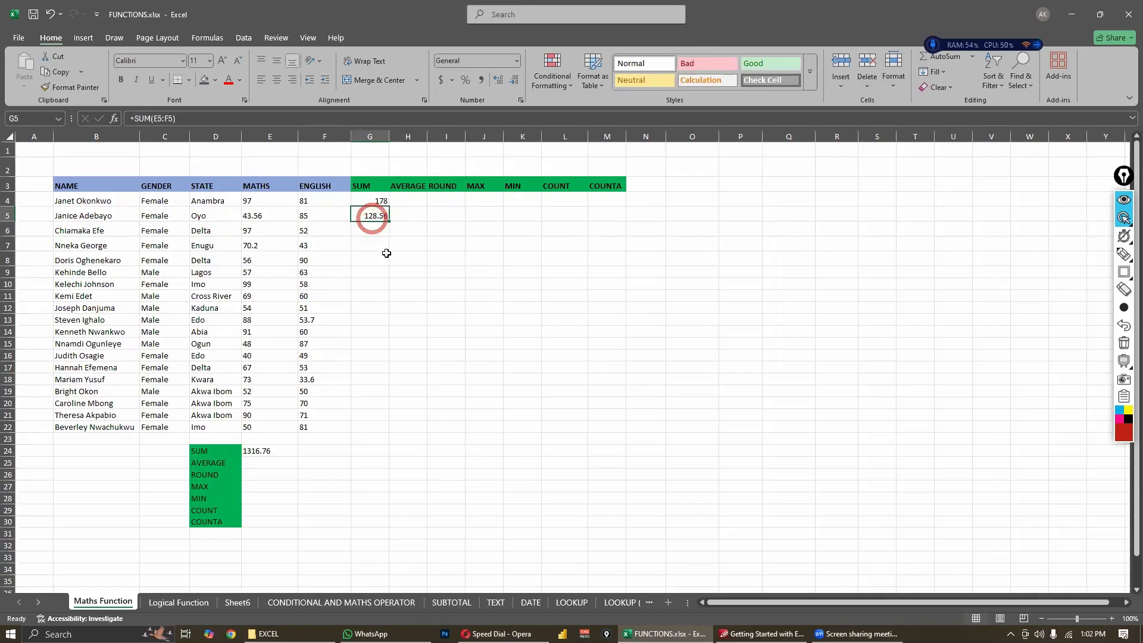
# - Enter the formula =SUM(E5:F5) in cell H5 of the AVERAGE column
pyautogui.click(418, 217)
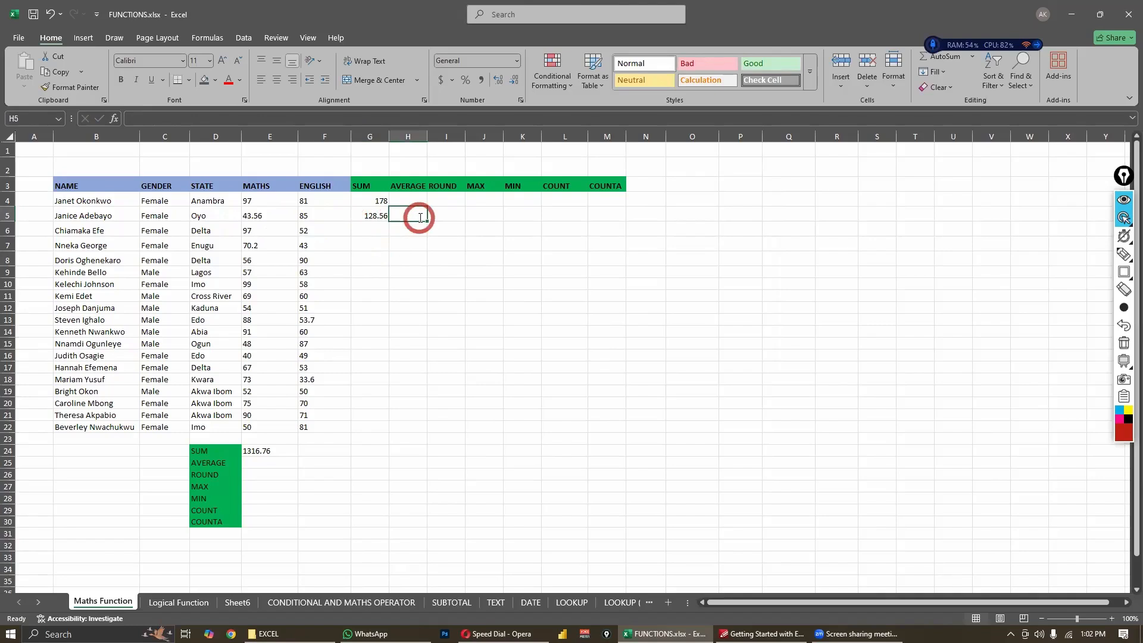
pyautogui.write('=SUM(')
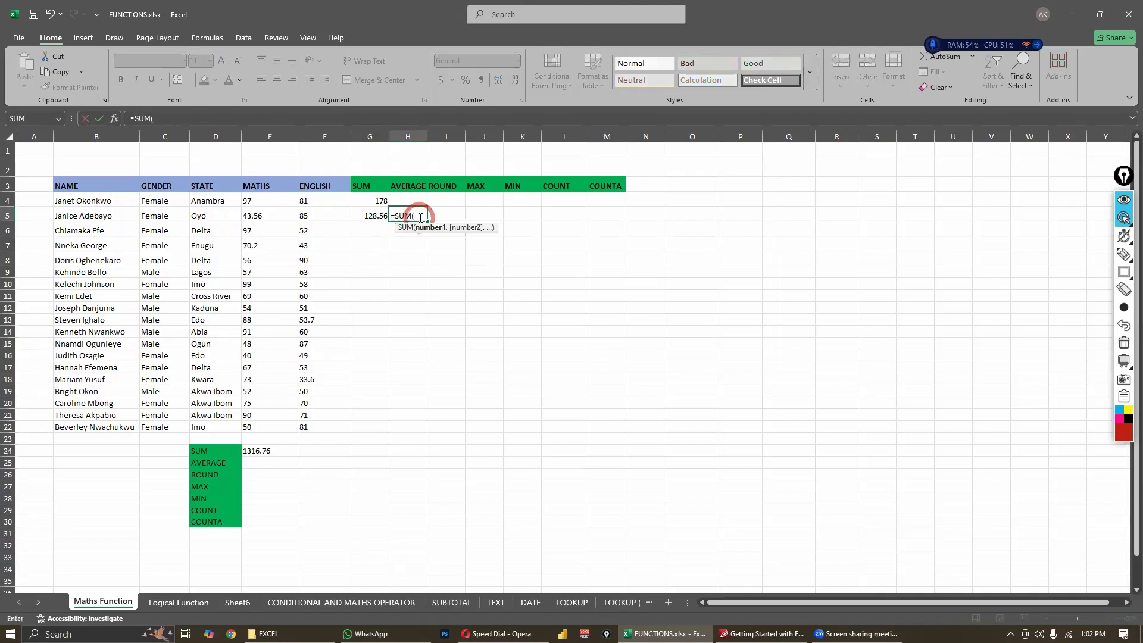
pyautogui.click(283, 215)
pyautogui.moveTo(306, 213); pyautogui.dragTo(313, 222)
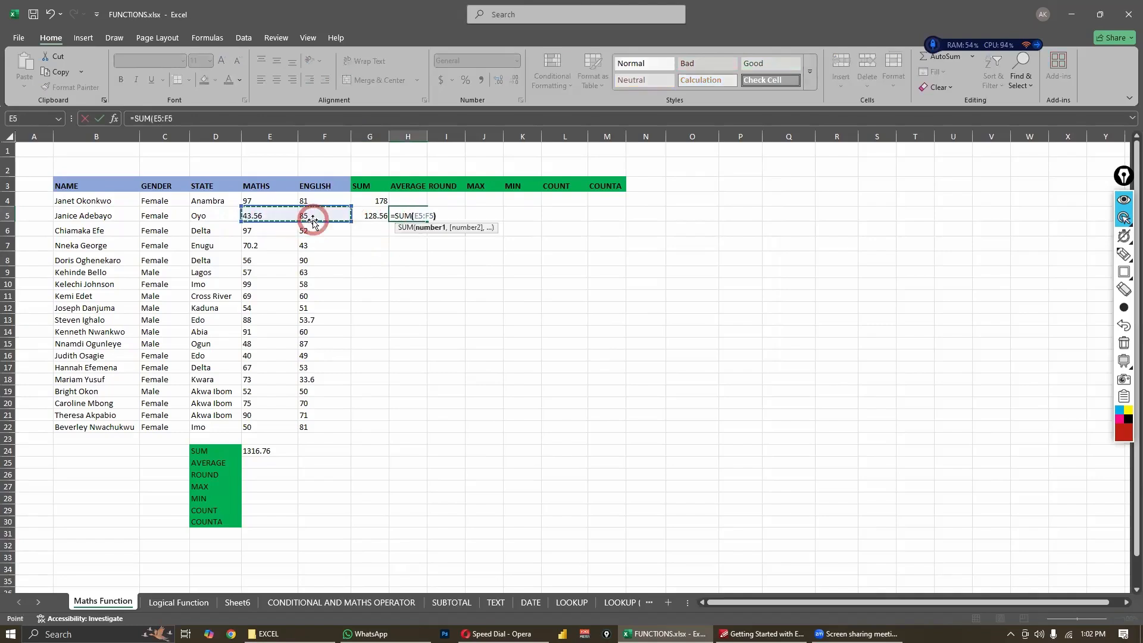
pyautogui.press('Return')
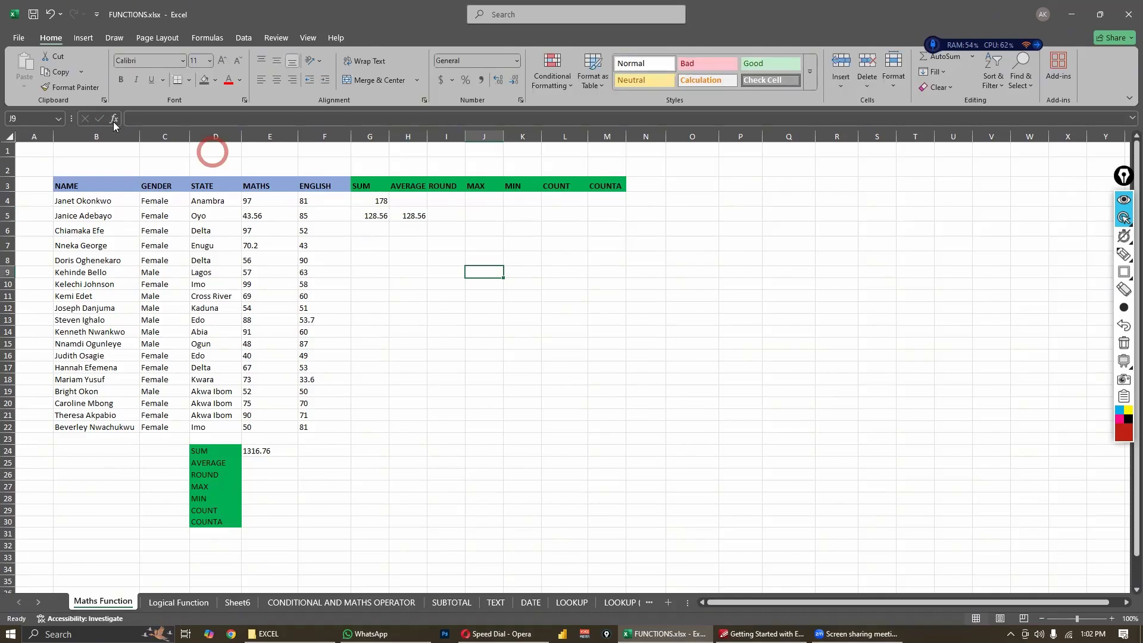
# - Clear the trial SUM formulas from cells H5 and G5
pyautogui.click(411, 216)
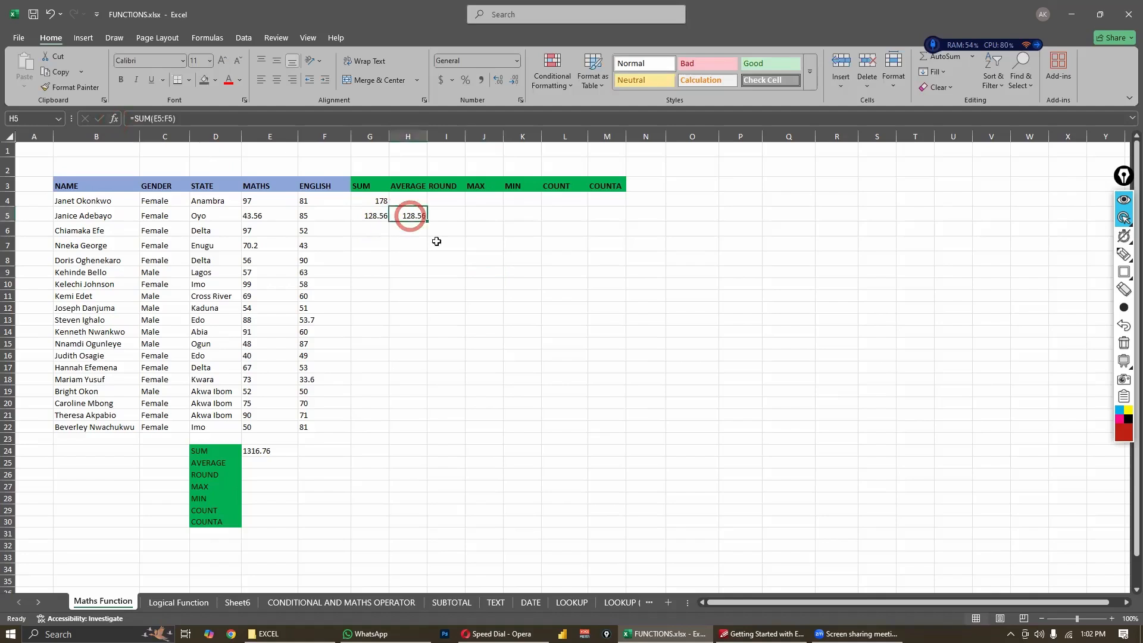
pyautogui.press('Delete')
pyautogui.click(379, 205)
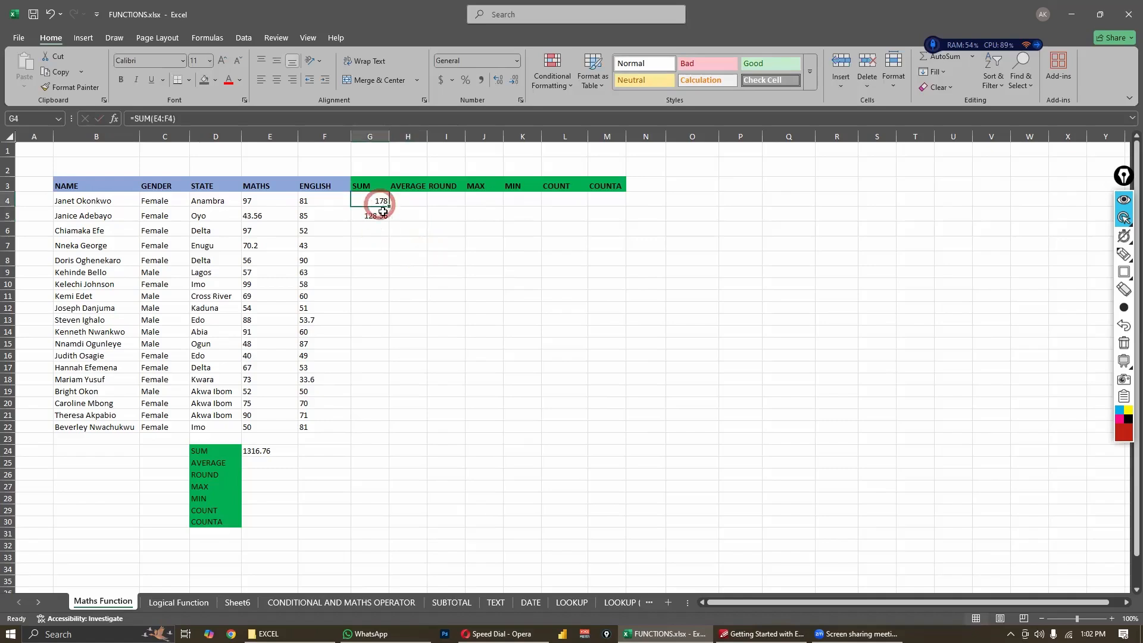
pyautogui.click(383, 218)
pyautogui.press('Delete')
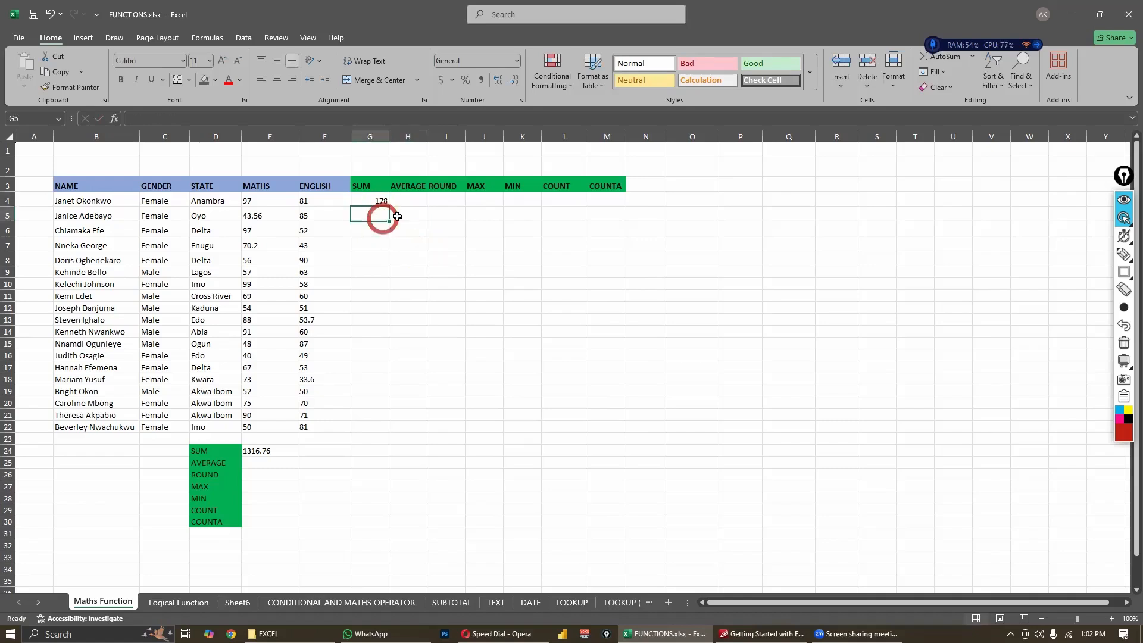
pyautogui.click(410, 222)
# - Fill the SUM formula from cell G4 down to G22, keeping the Copy Cells fill option
pyautogui.click(380, 202)
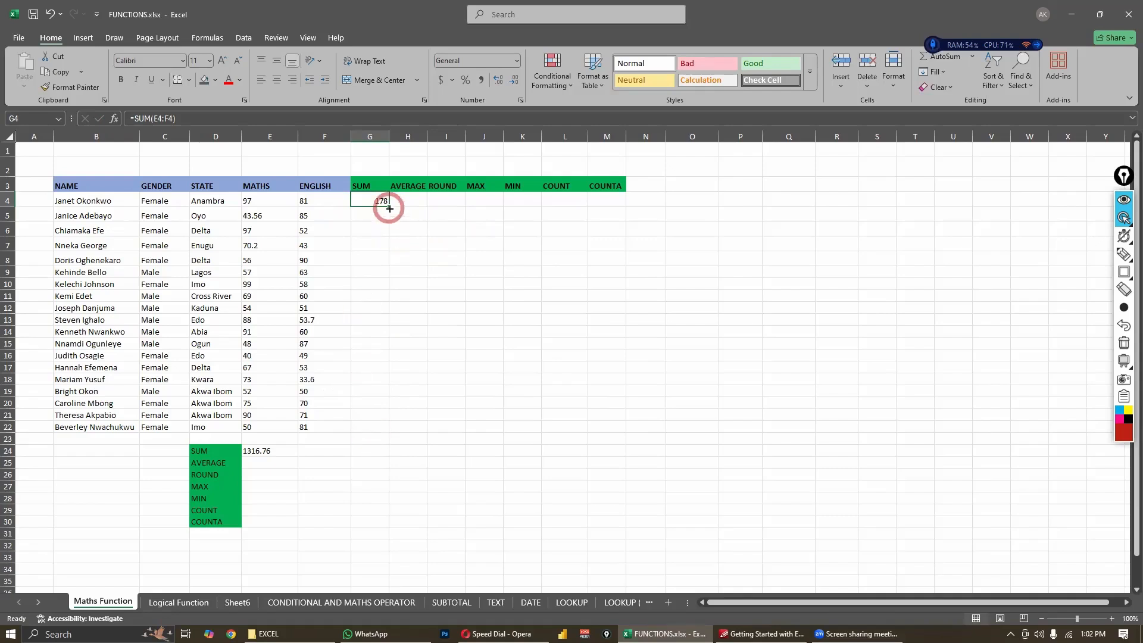
pyautogui.moveTo(389, 206); pyautogui.dragTo(383, 430)
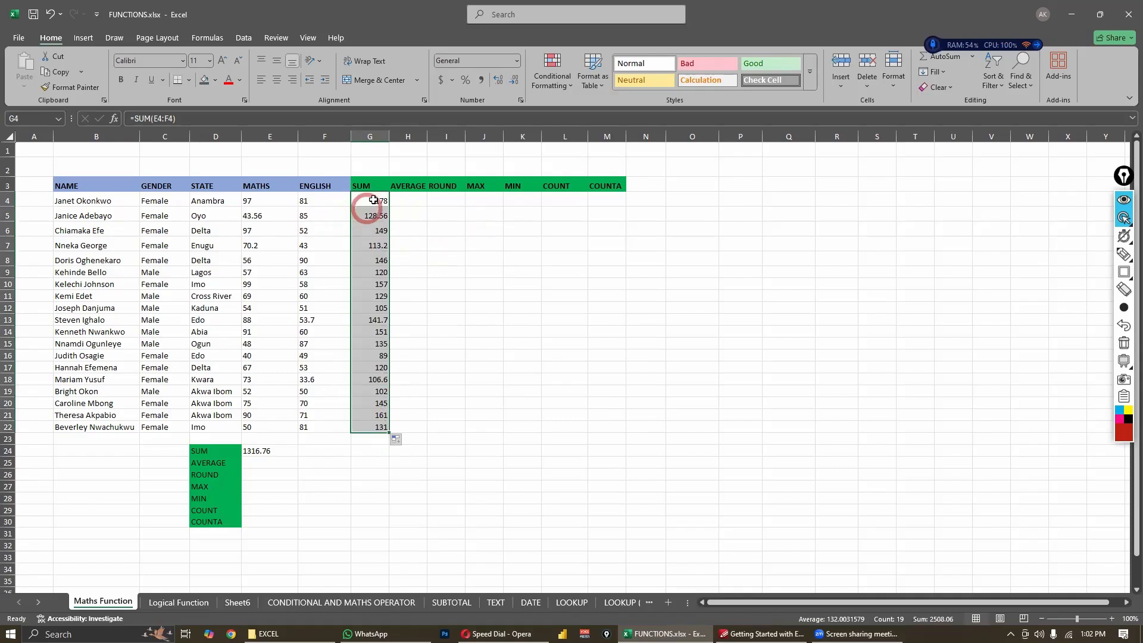
pyautogui.click(407, 442)
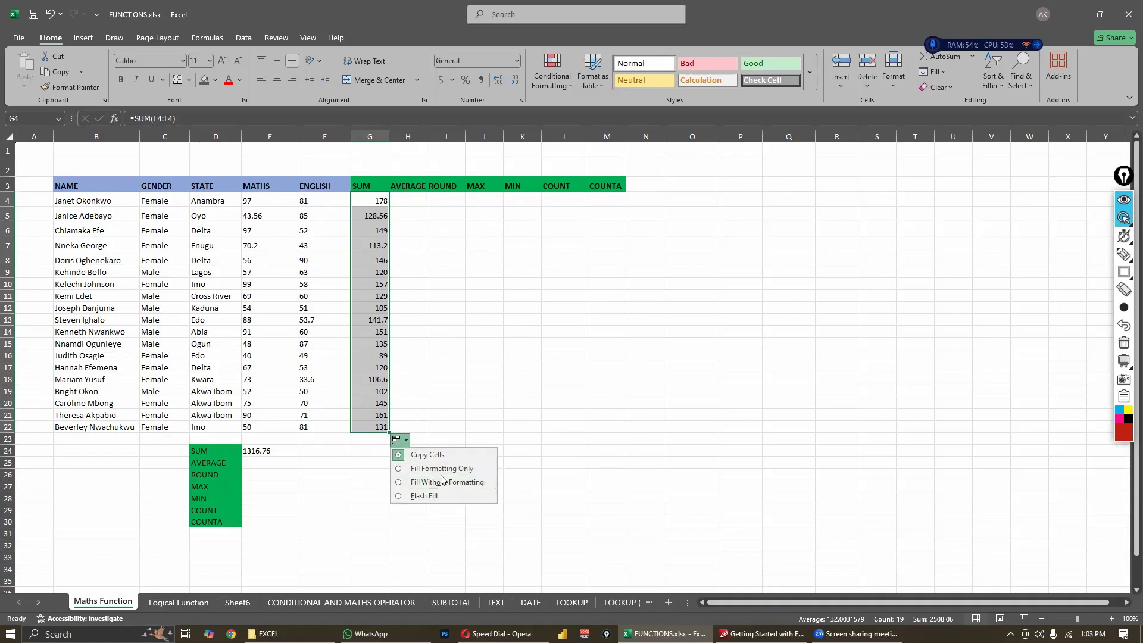
pyautogui.click(430, 451)
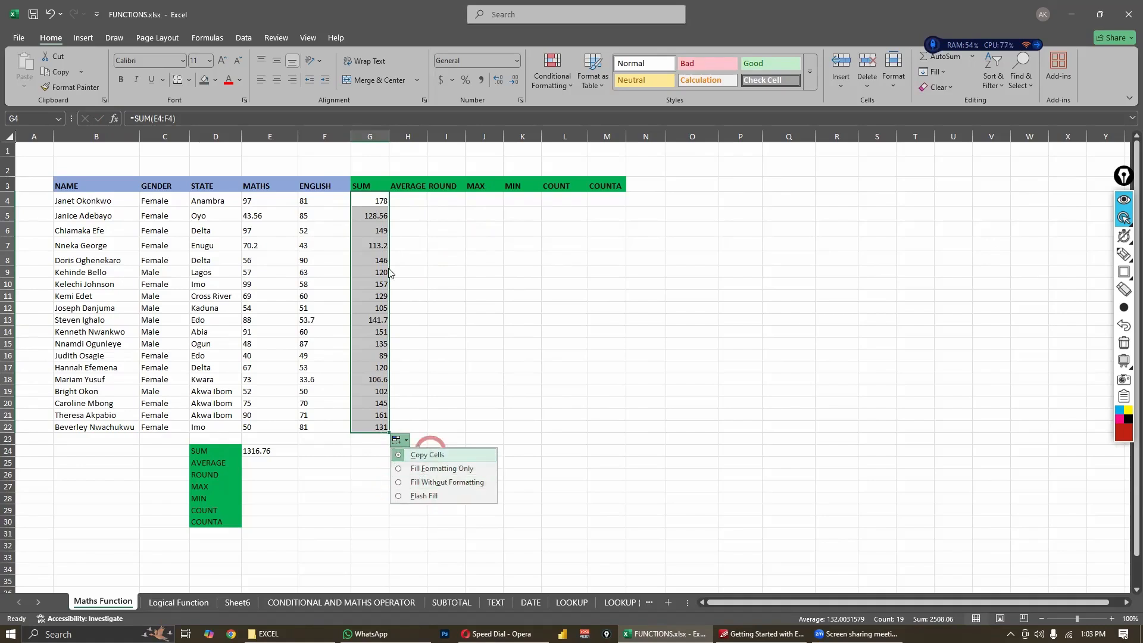
pyautogui.click(447, 228)
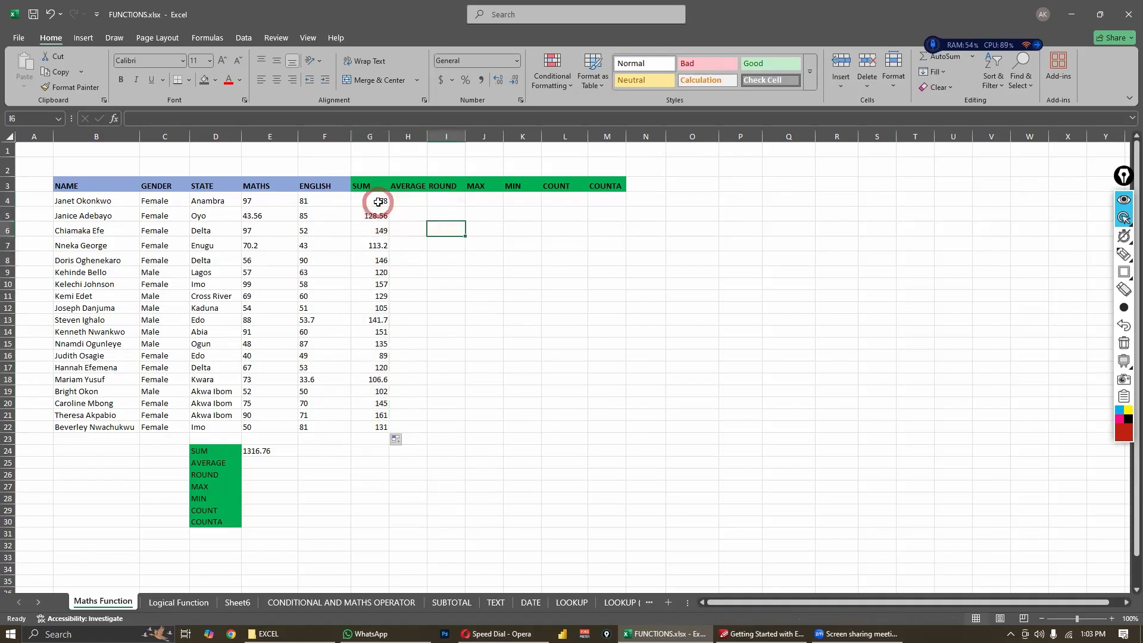
# - Compare how the cell references differ among the filled SUM formulas in cells G4 to G7
pyautogui.click(378, 202)
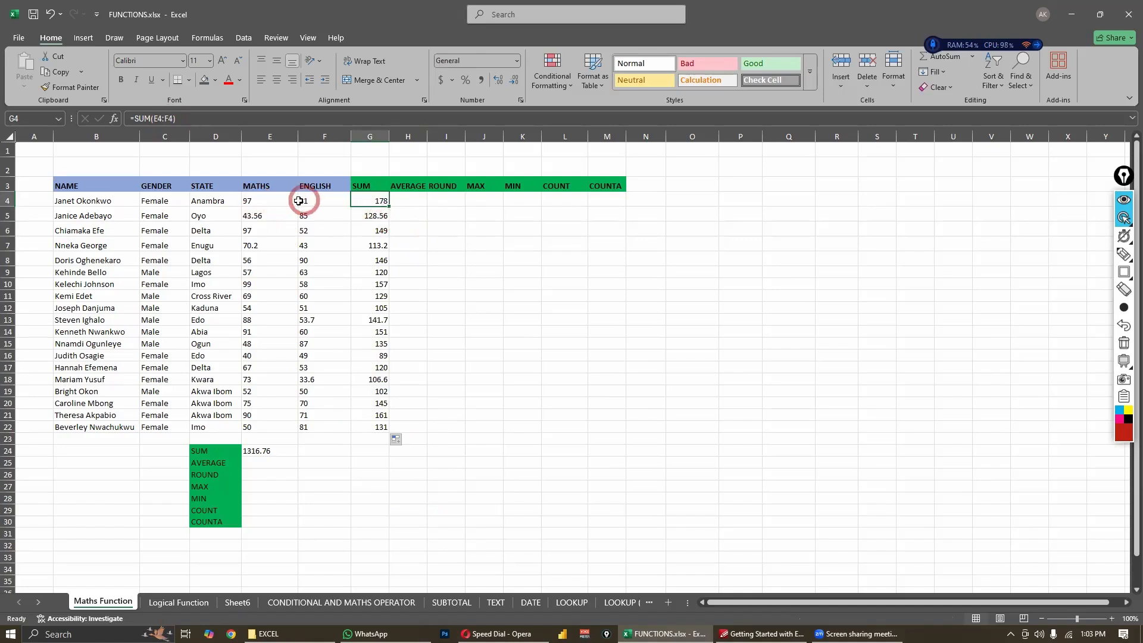
pyautogui.click(370, 220)
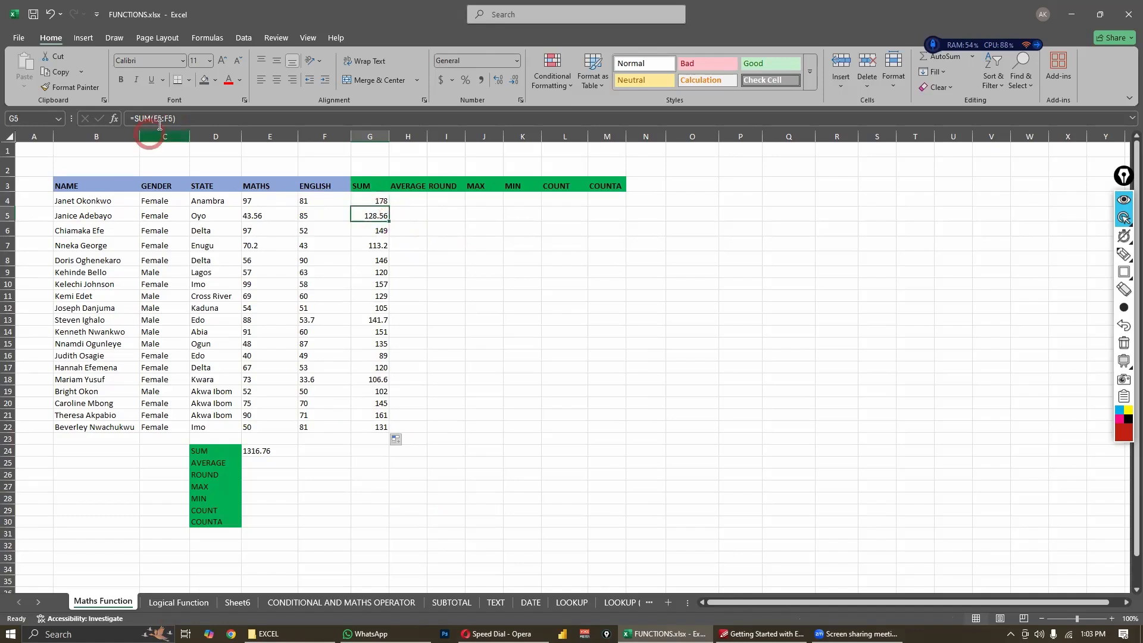
pyautogui.click(373, 201)
pyautogui.click(377, 216)
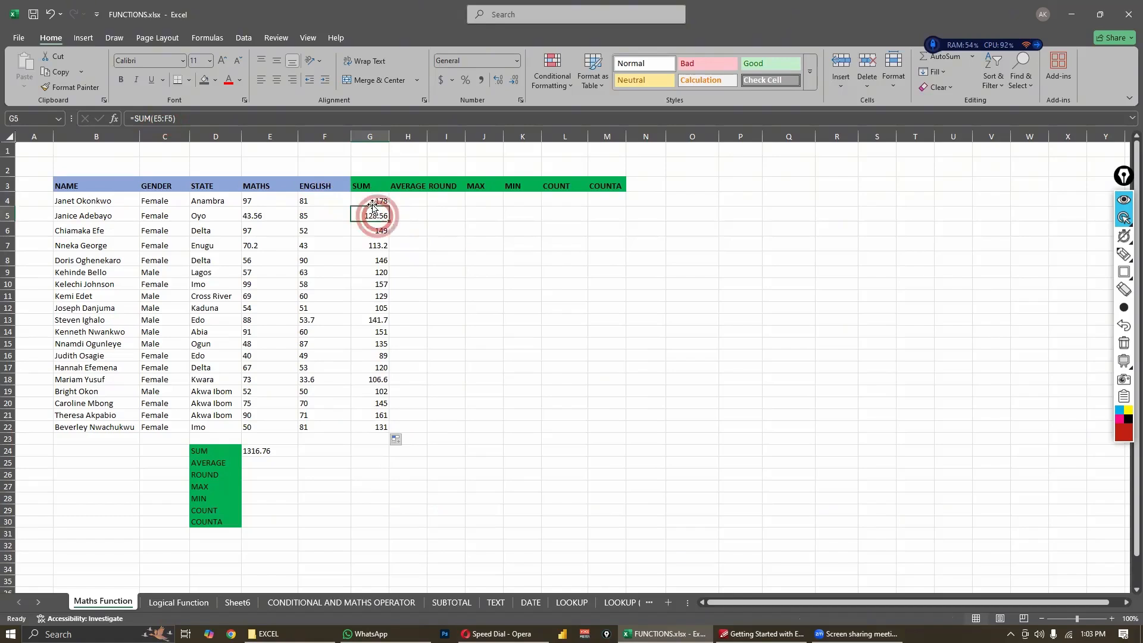
pyautogui.click(373, 202)
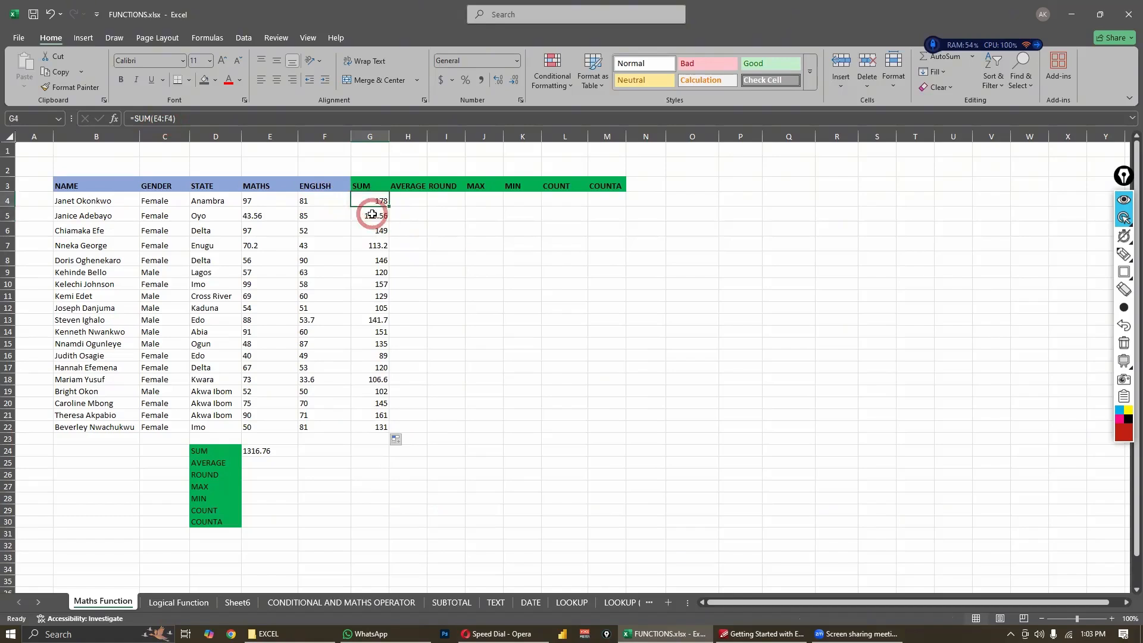
pyautogui.click(372, 215)
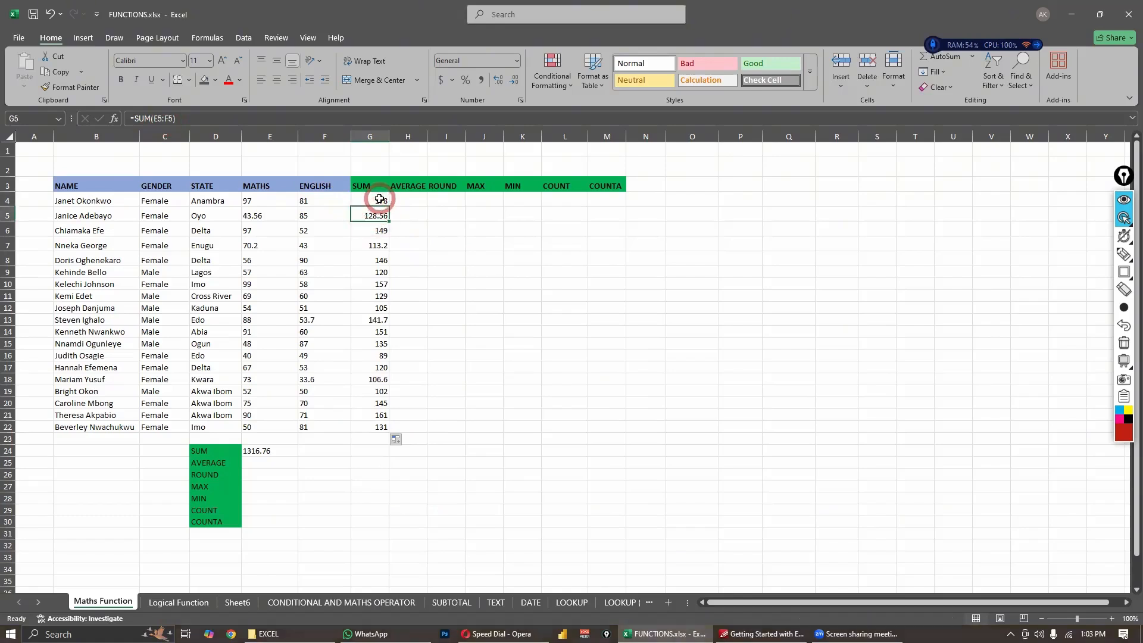
pyautogui.click(379, 199)
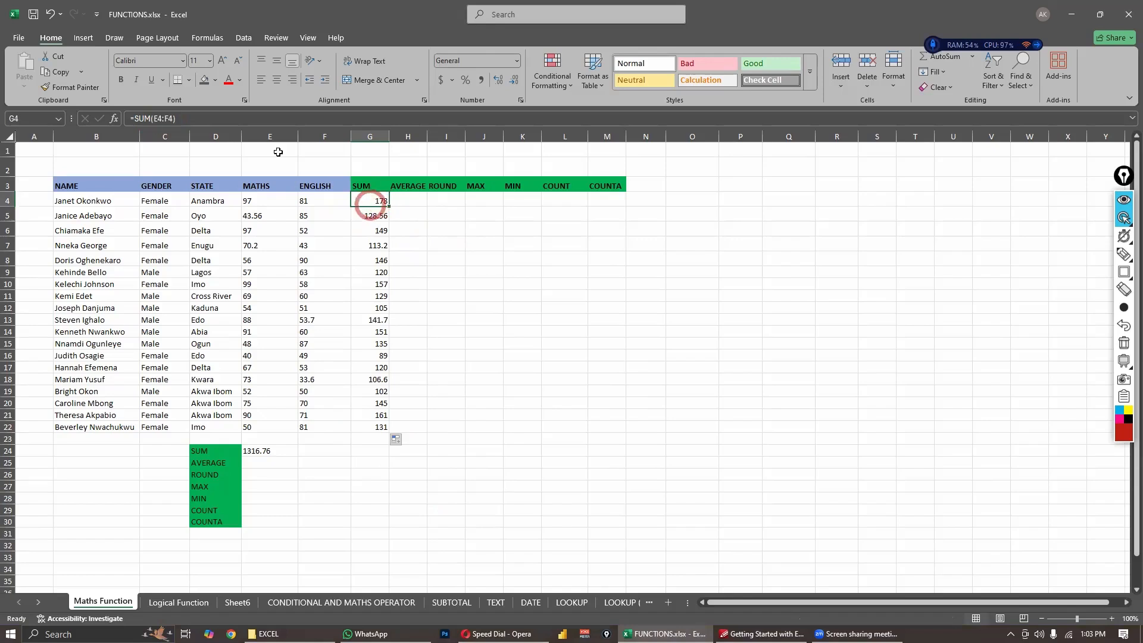
pyautogui.click(160, 121)
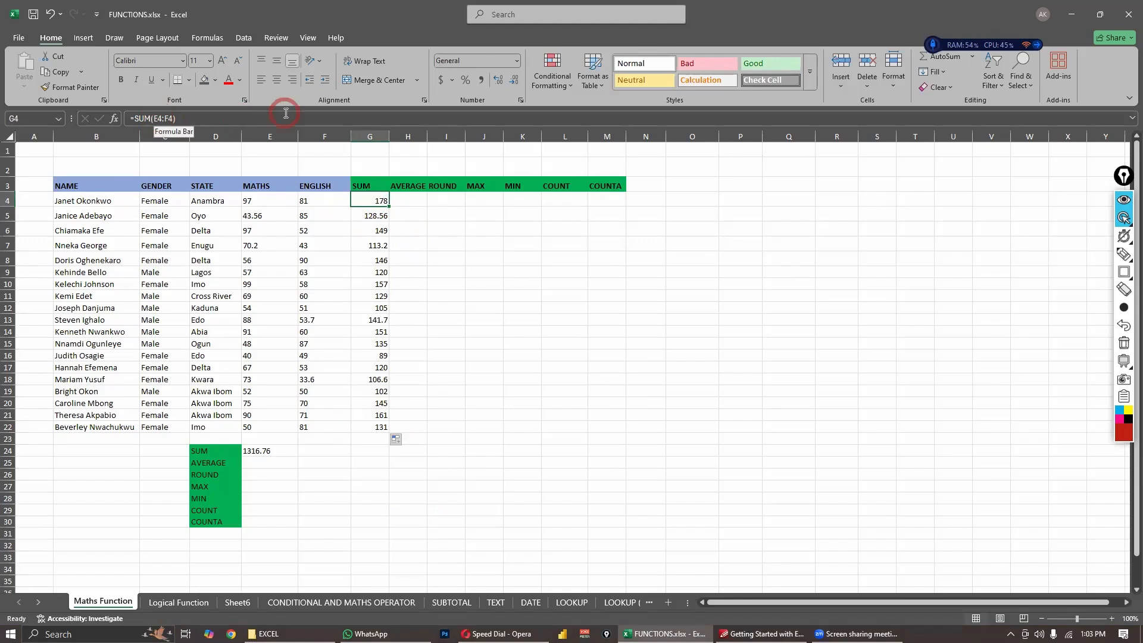
pyautogui.click(378, 217)
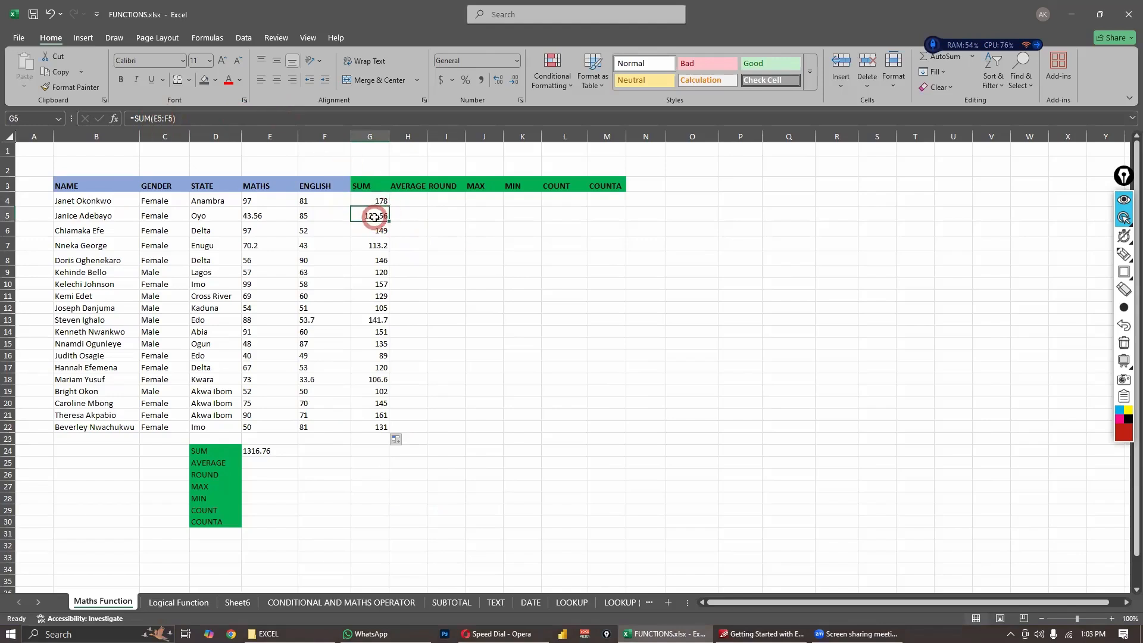
pyautogui.click(376, 231)
pyautogui.click(375, 246)
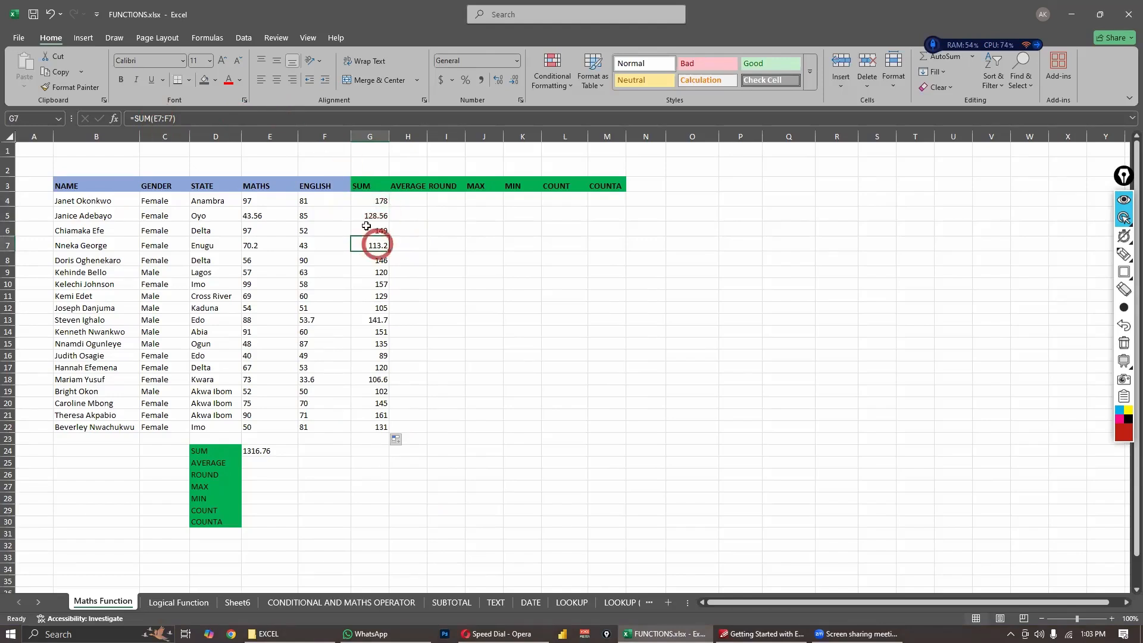
pyautogui.click(369, 216)
pyautogui.click(375, 201)
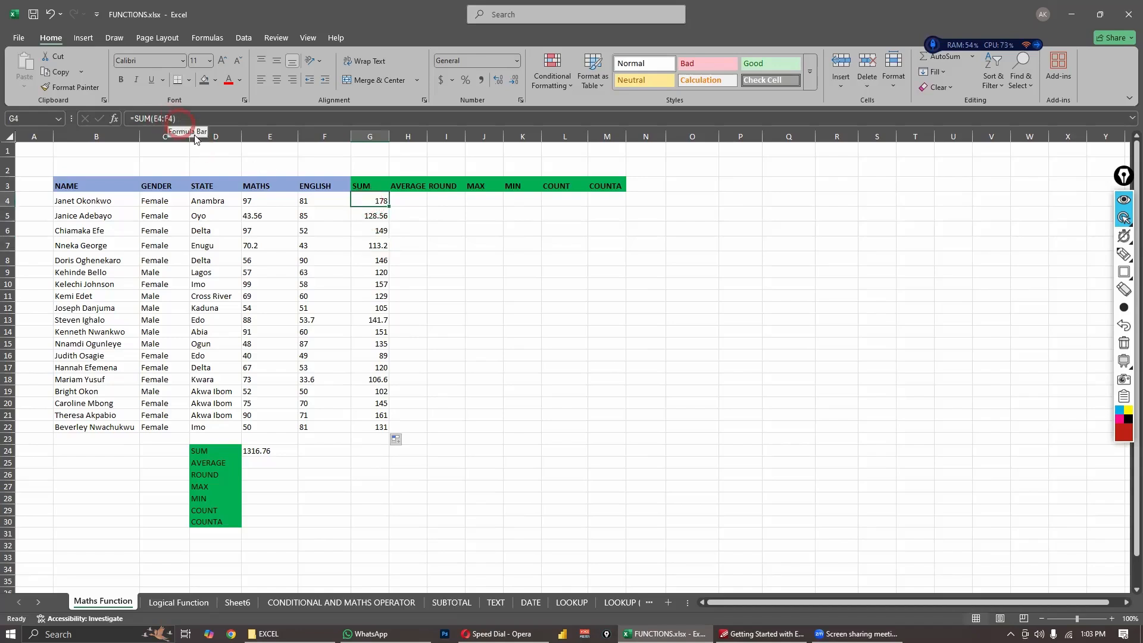
# - Lock the column of the first reference in cell G4 so its formula is =SUM($E4:F4)
pyautogui.click(269, 201)
pyautogui.moveTo(305, 200)
pyautogui.mouseDown()
pyautogui.moveTo(263, 219)
pyautogui.moveTo(312, 217)
pyautogui.mouseUp()
pyautogui.click(375, 202)
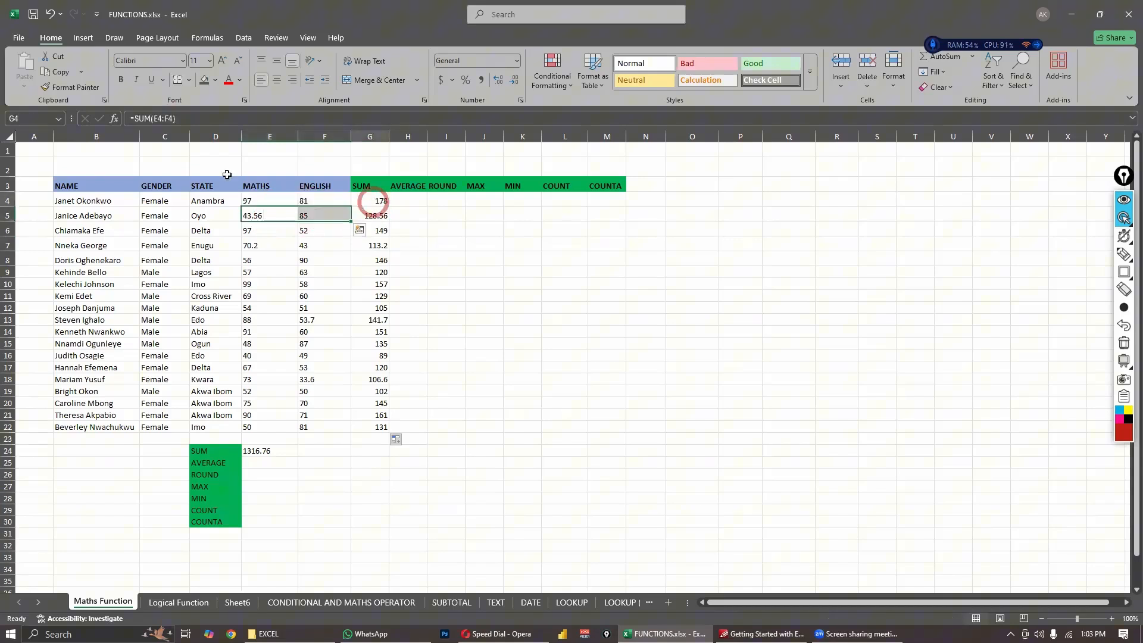
pyautogui.click(153, 119)
pyautogui.click(196, 121)
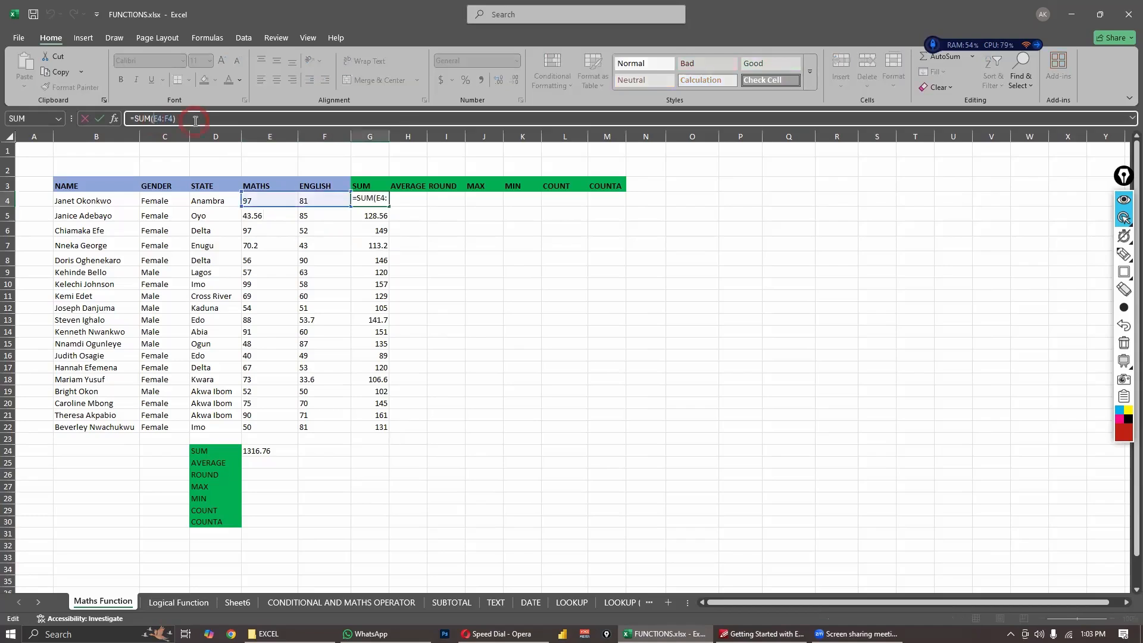
pyautogui.write('$')
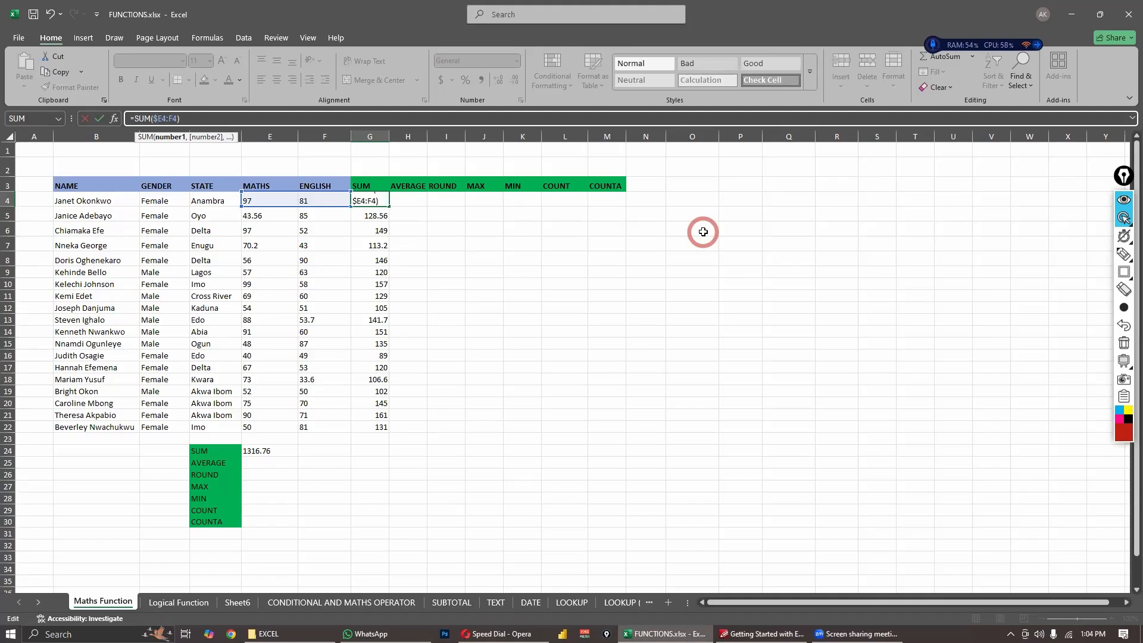
pyautogui.press('Return')
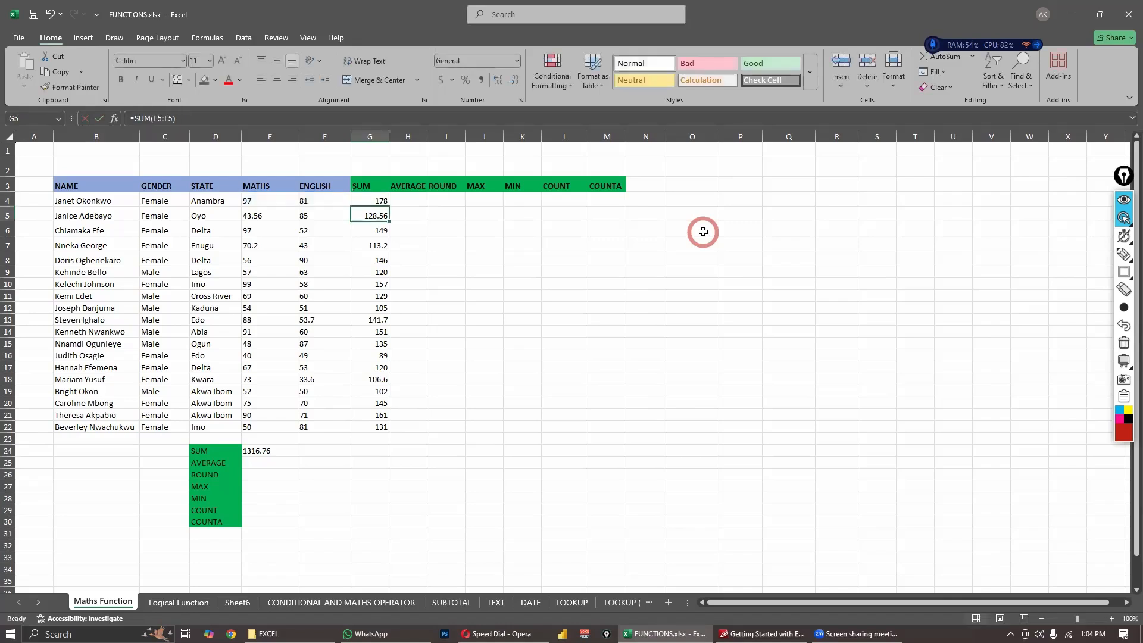
# - Compare the column-locked reference in cell G4 with the relative references in the SUM formulas of cells G5 to G7
pyautogui.click(370, 201)
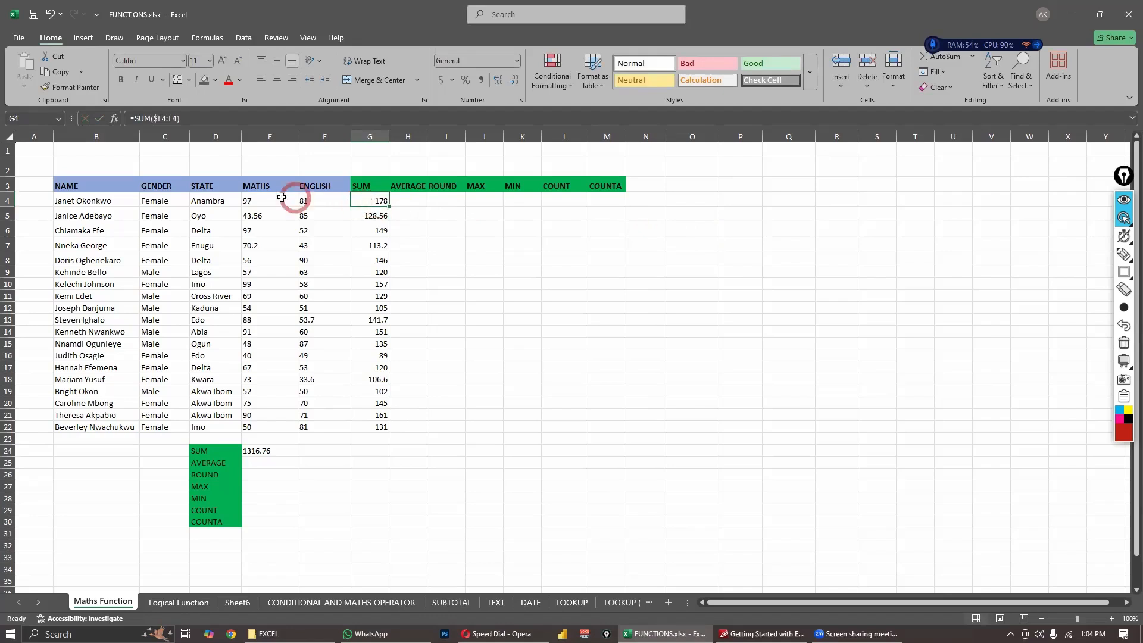
pyautogui.click(367, 220)
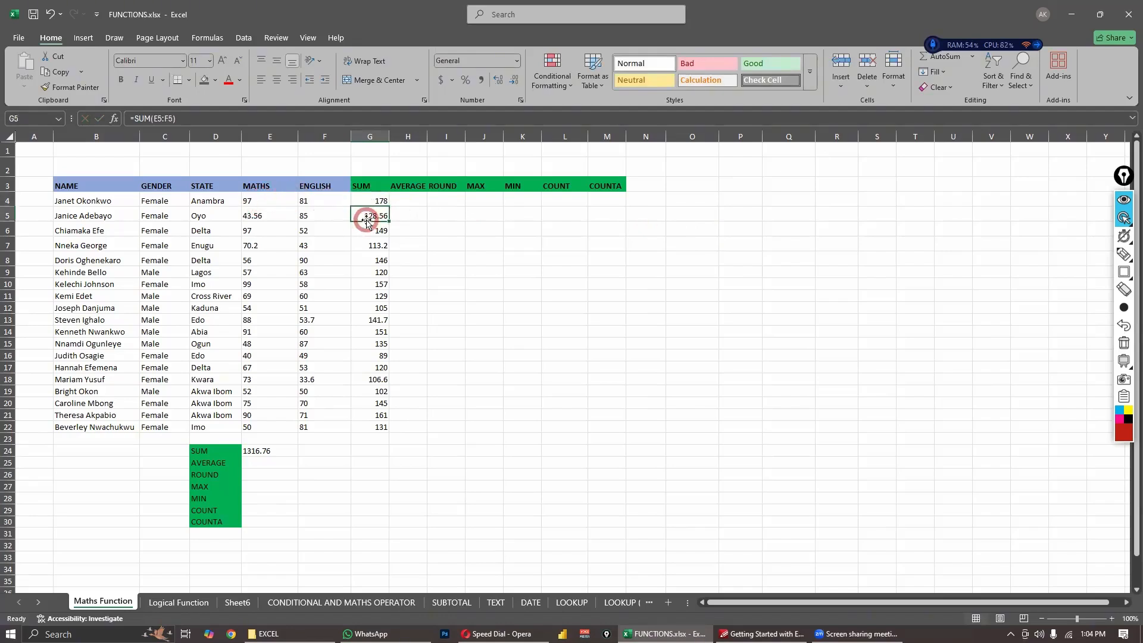
pyautogui.click(155, 120)
pyautogui.click(376, 230)
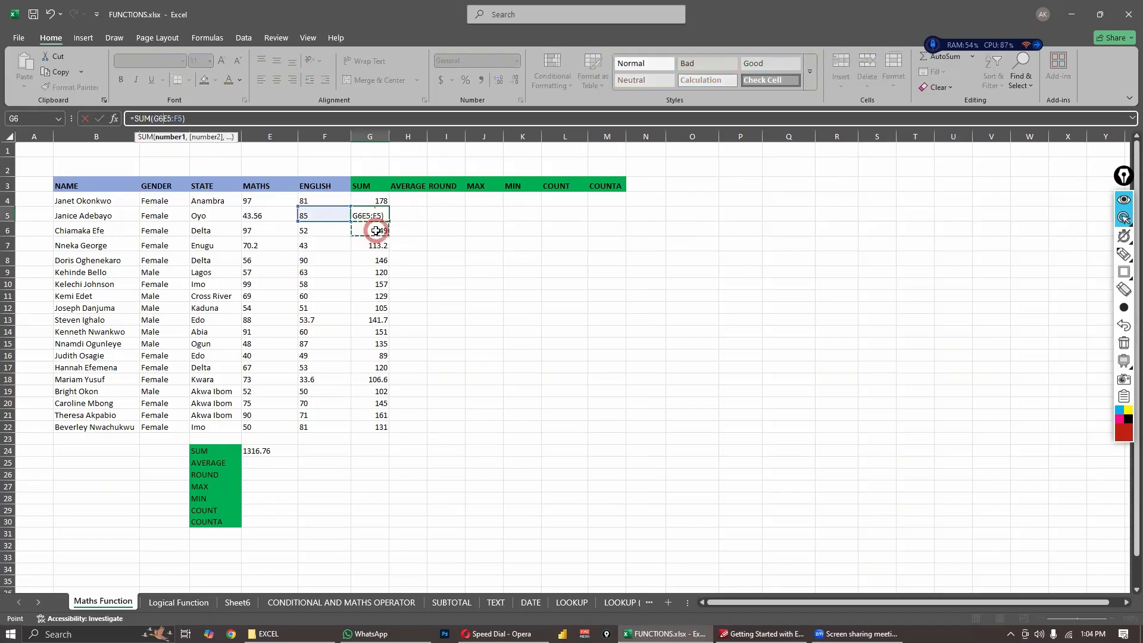
pyautogui.press('Escape')
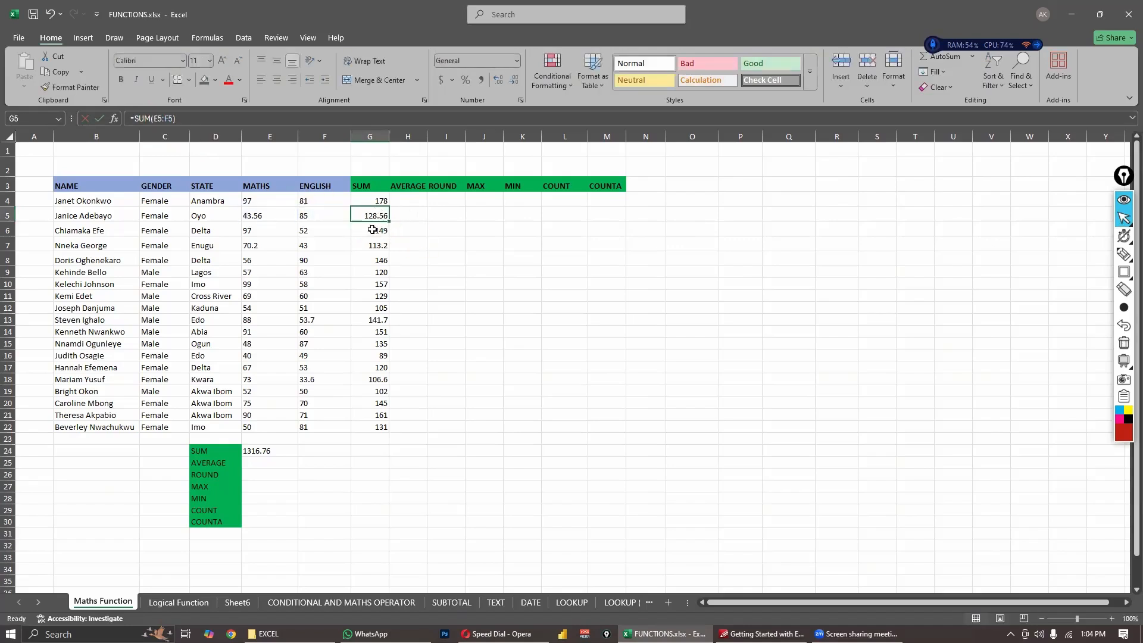
pyautogui.click(372, 230)
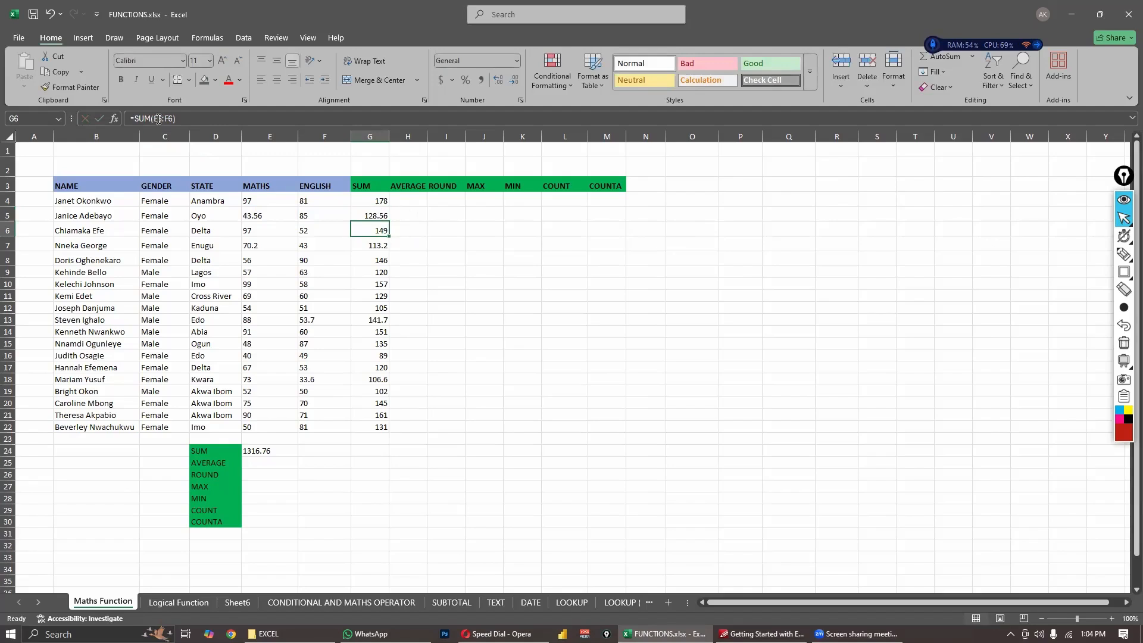
pyautogui.click(374, 202)
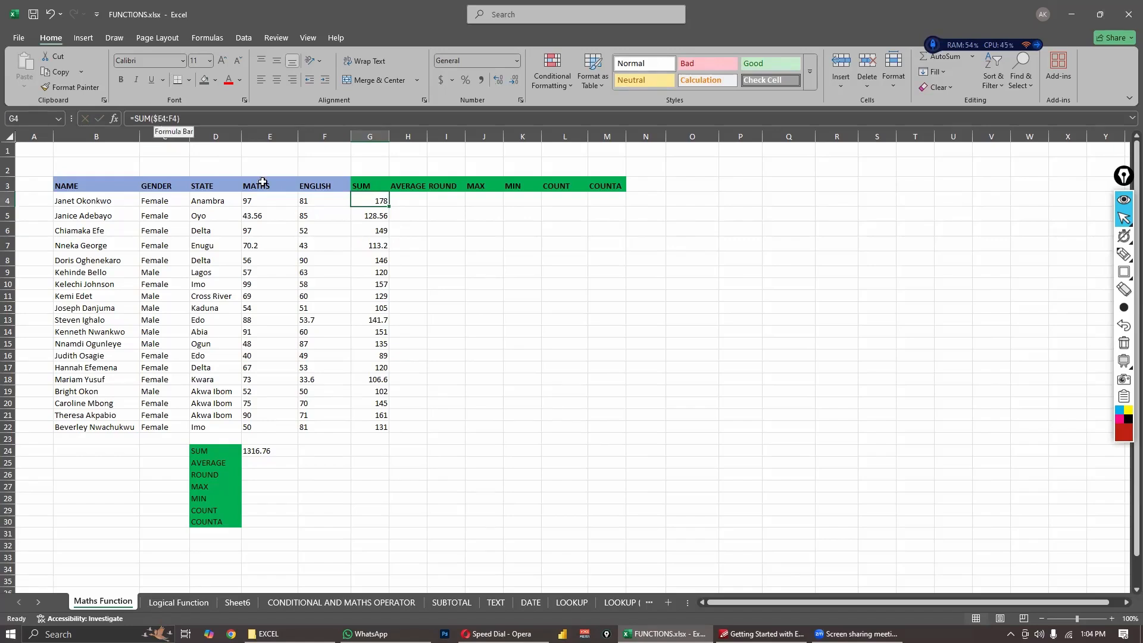
pyautogui.click(380, 217)
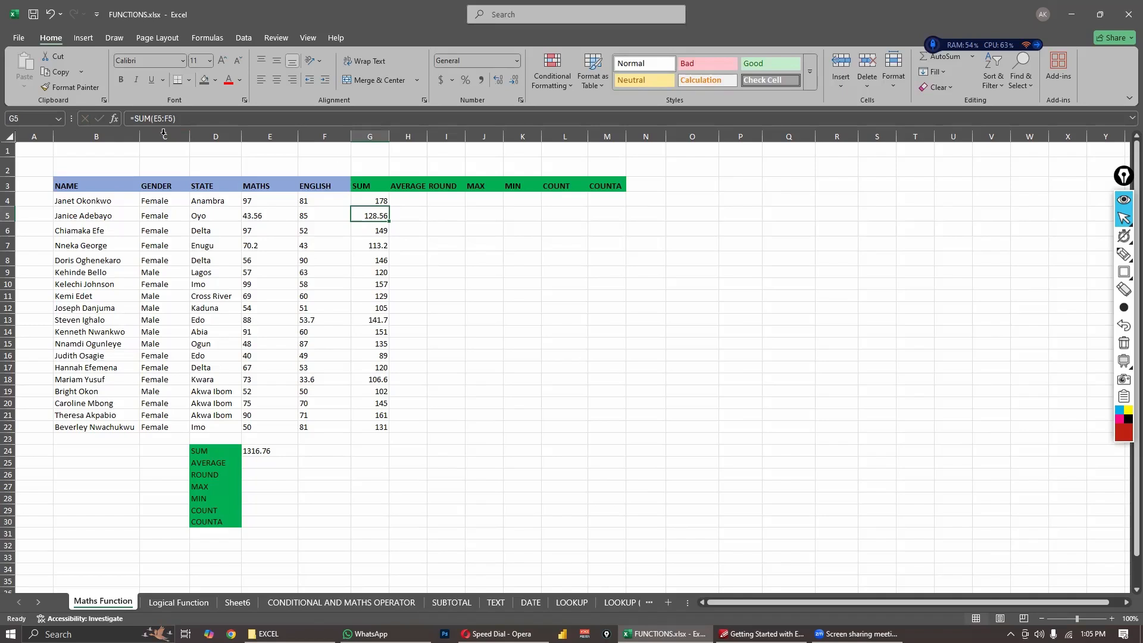
# - Fill the formula =SUM($E4:F4) from cell G4 down to G22
pyautogui.click(372, 201)
pyautogui.moveTo(383, 206); pyautogui.dragTo(392, 430)
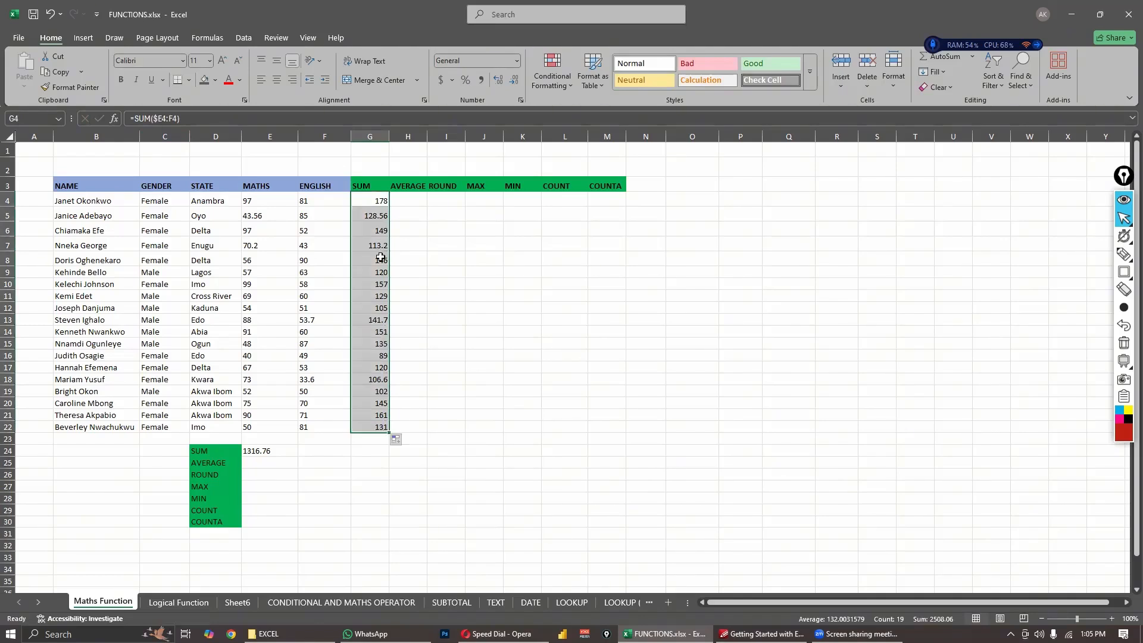
pyautogui.click(396, 230)
# - Lock the row instead of the column in the first reference of cell G4, making it =SUM(E$4:F4)
pyautogui.click(380, 203)
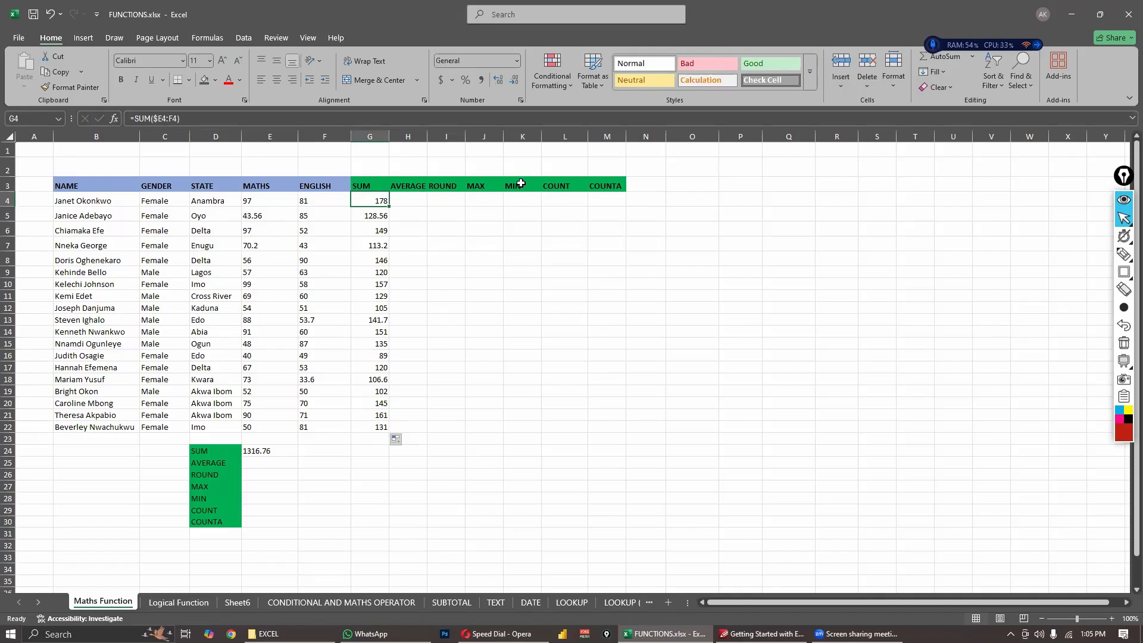
pyautogui.click(157, 119)
pyautogui.press('BackSpace')
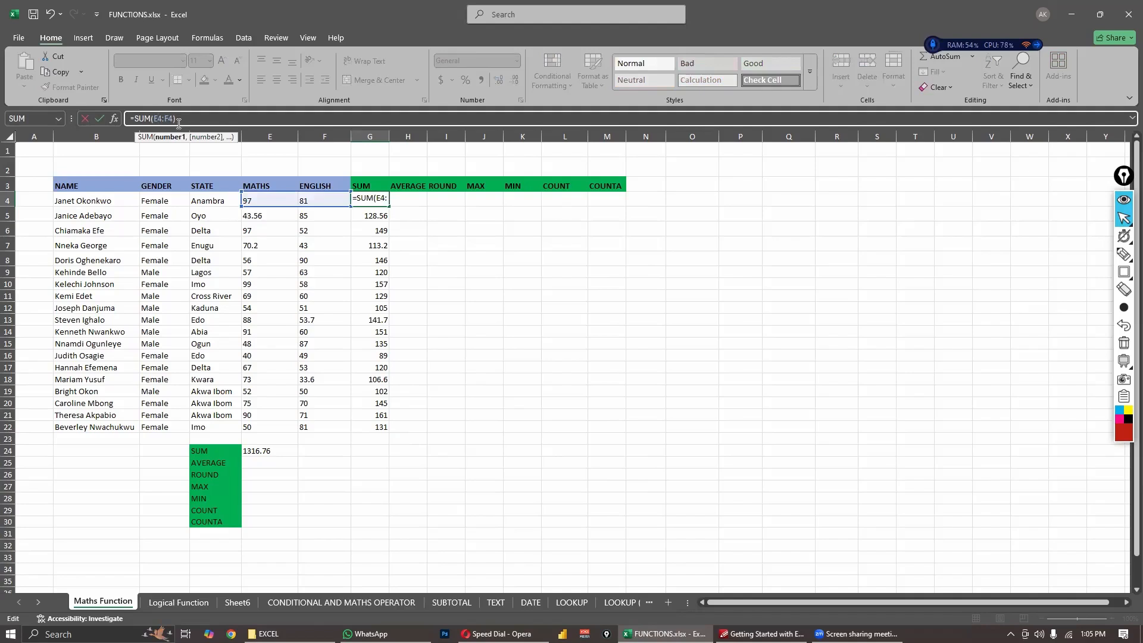
pyautogui.write('$')
pyautogui.press('Return')
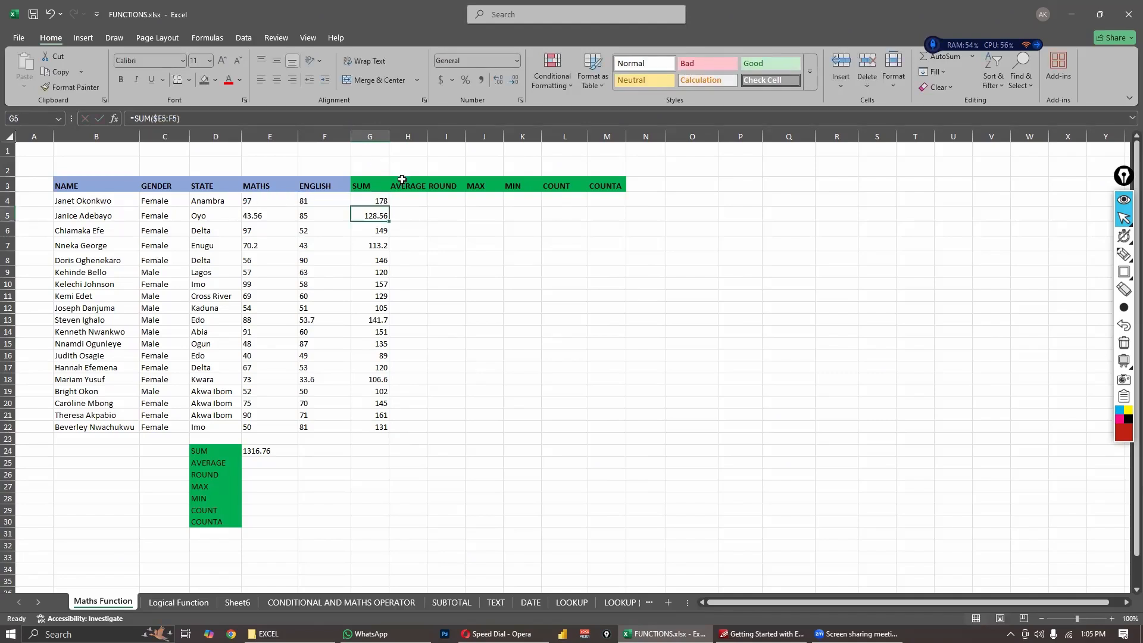
# - Examine which MATHS and ENGLISH cells in rows 4 and 5 the SUM formulas should add
pyautogui.click(377, 197)
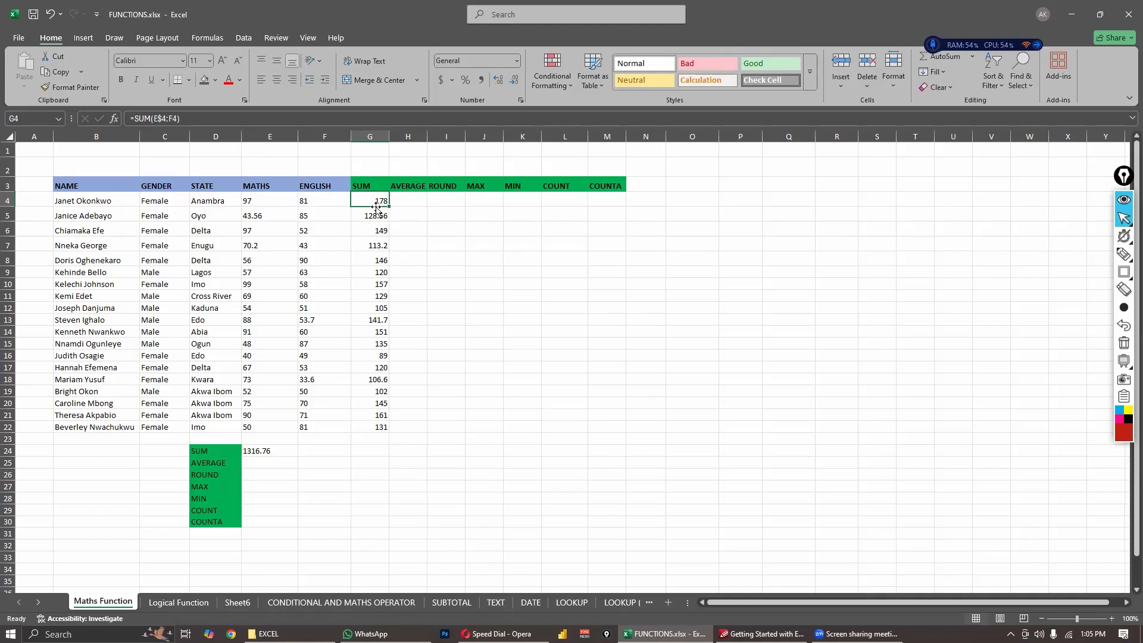
pyautogui.click(260, 201)
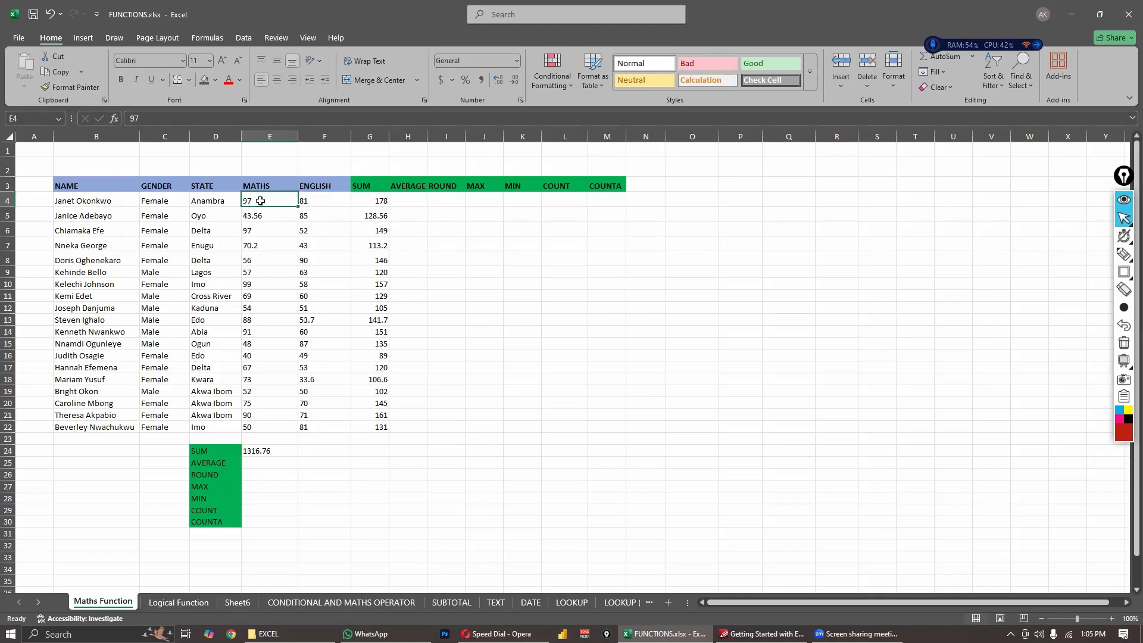
pyautogui.click(359, 203)
pyautogui.click(281, 202)
pyautogui.click(372, 203)
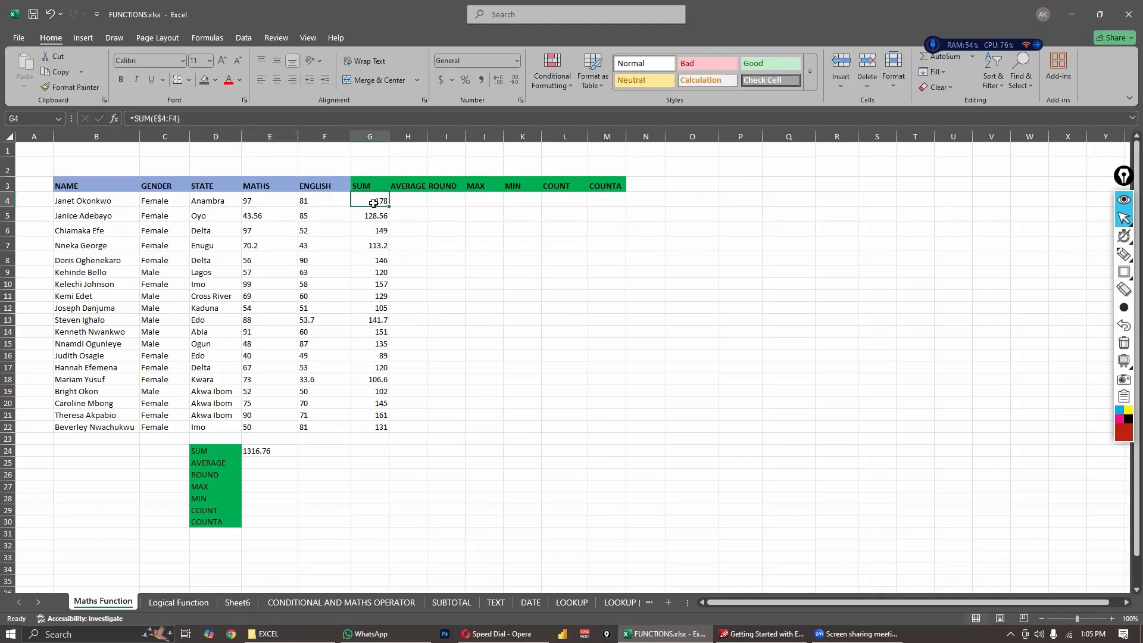
pyautogui.click(266, 202)
pyautogui.click(310, 203)
pyautogui.click(279, 213)
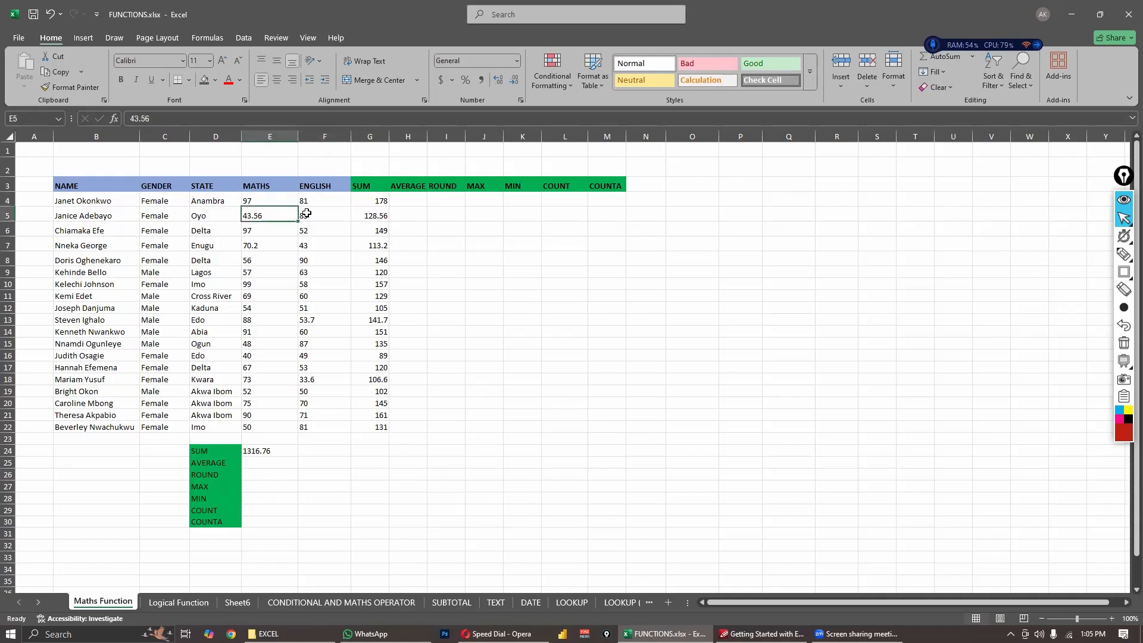
pyautogui.click(307, 213)
pyautogui.click(264, 216)
pyautogui.click(324, 213)
pyautogui.click(275, 202)
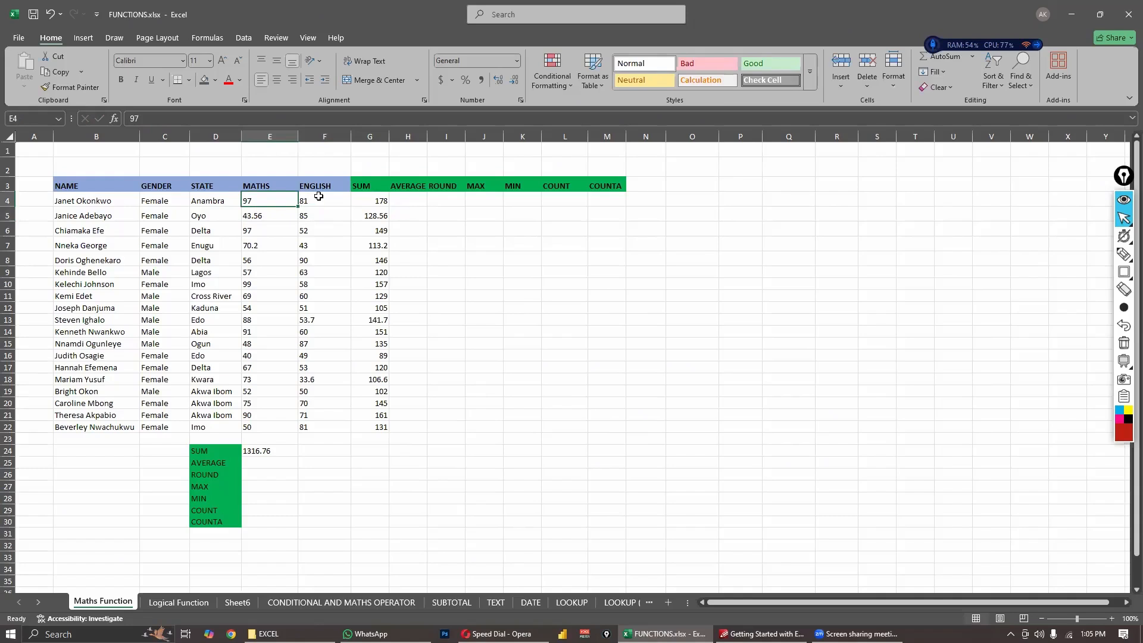
pyautogui.click(319, 197)
pyautogui.click(286, 215)
pyautogui.click(309, 217)
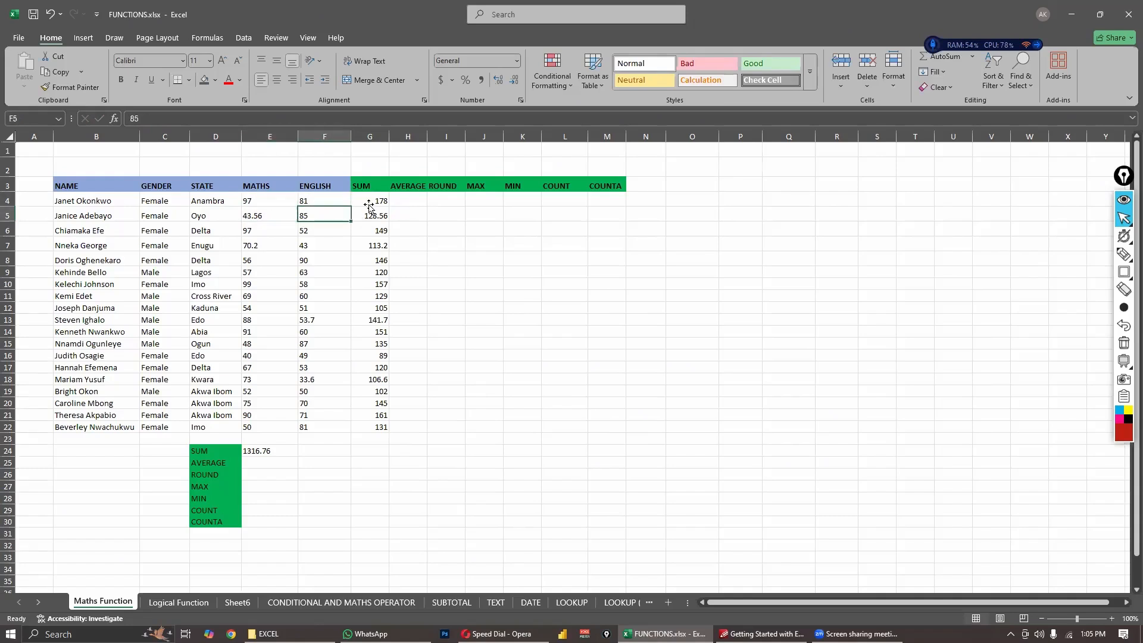
# - Fill the formula =SUM(E$4:F4) from cell G4 down to G22
pyautogui.click(370, 204)
pyautogui.moveTo(390, 206); pyautogui.dragTo(381, 434)
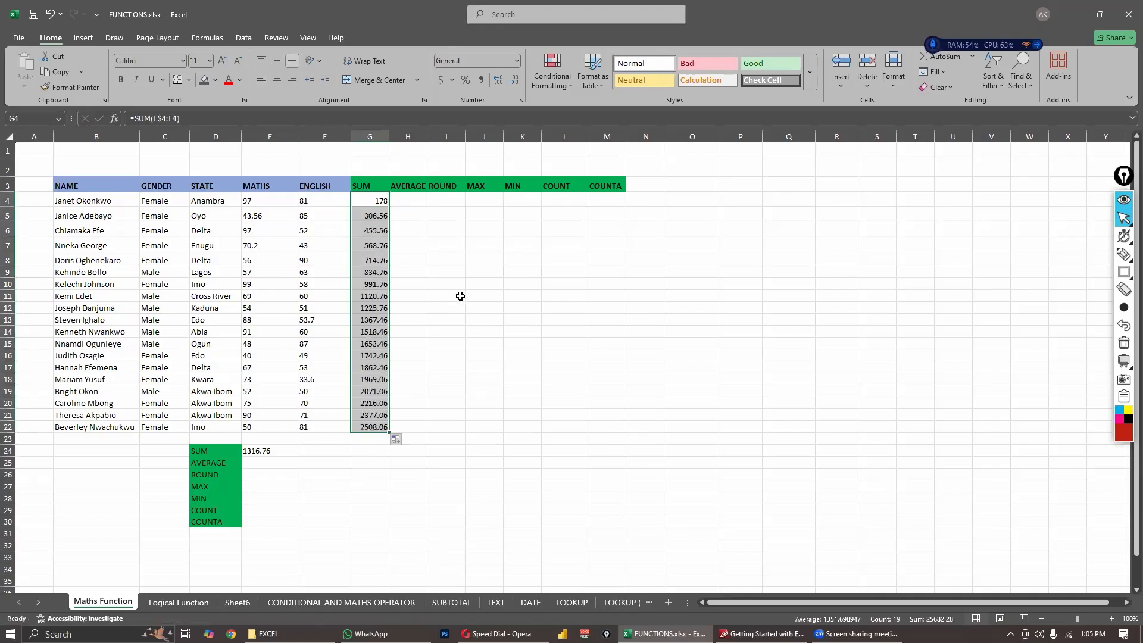
pyautogui.click(459, 296)
# - Examine how the row-locked SUM ranges grow from G4 downward by selecting the matching MATHS and ENGLISH blocks that start at E4
pyautogui.click(377, 217)
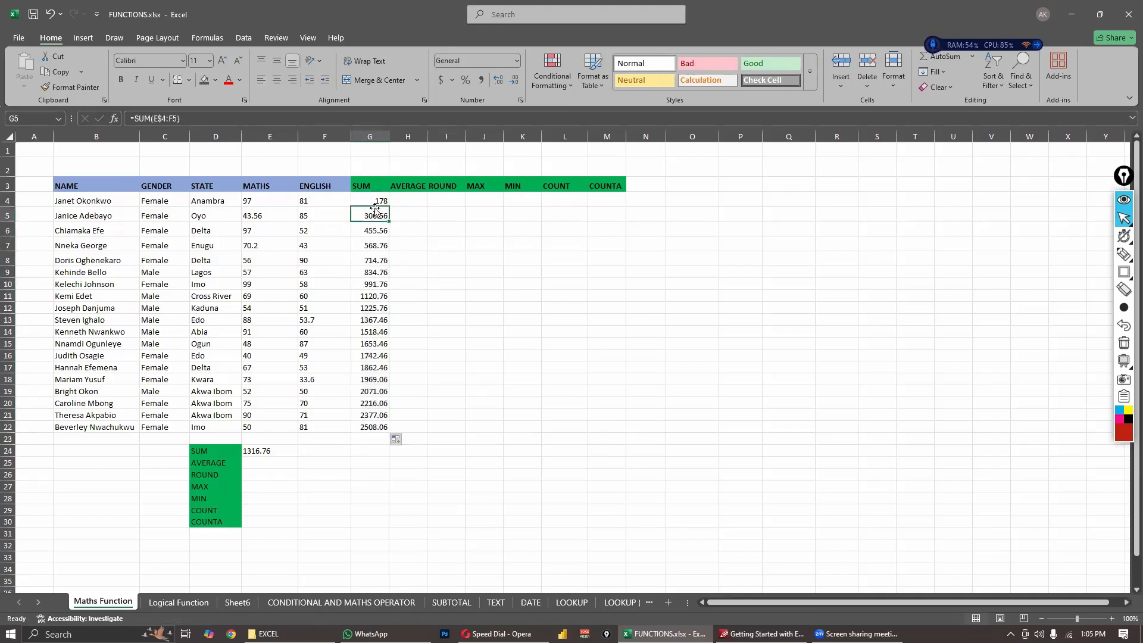
pyautogui.click(373, 201)
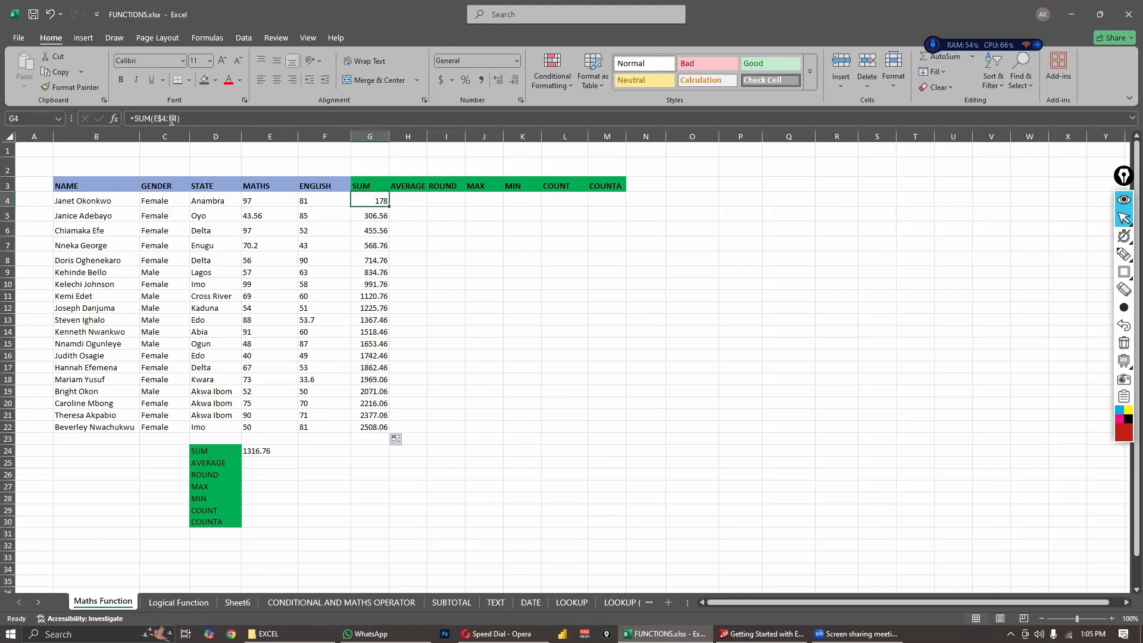
pyautogui.click(377, 216)
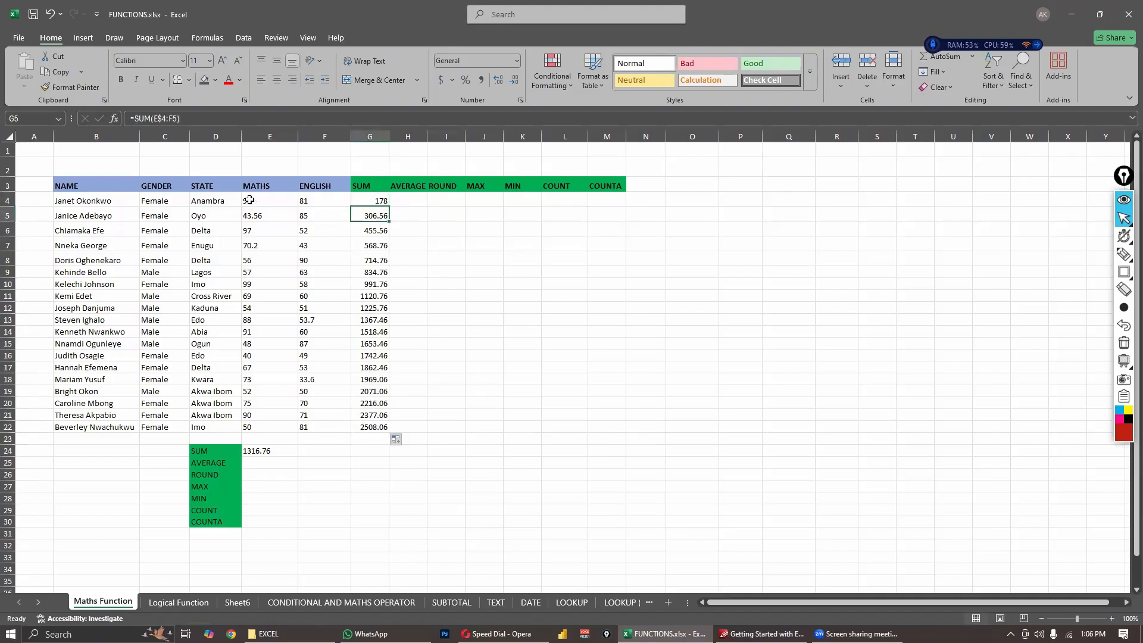
pyautogui.moveTo(277, 202); pyautogui.dragTo(304, 214)
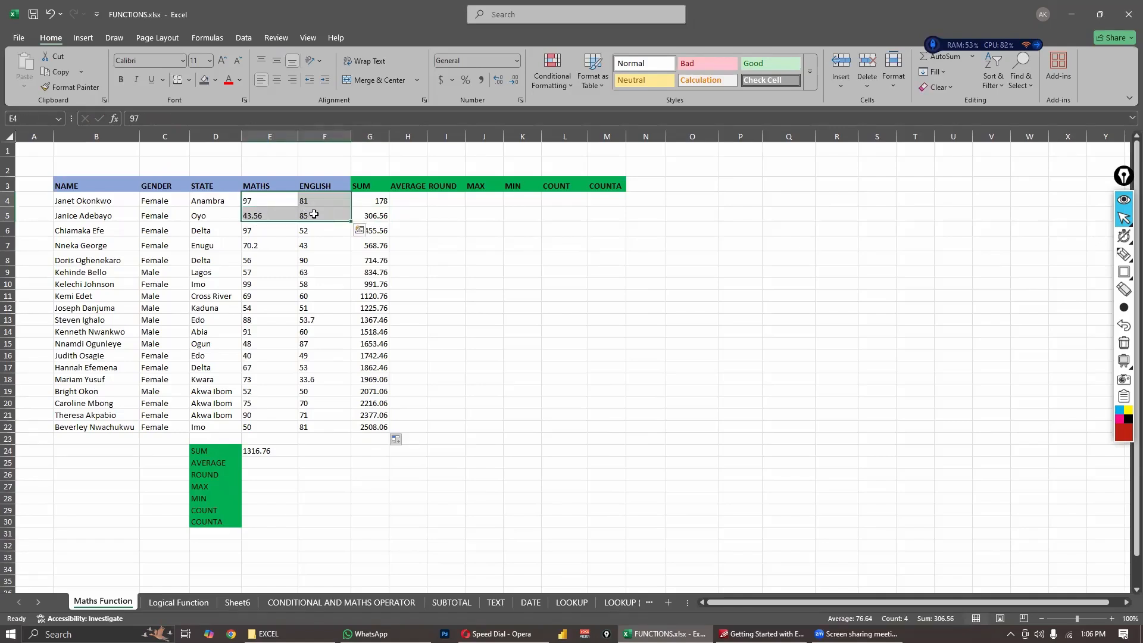
pyautogui.click(379, 229)
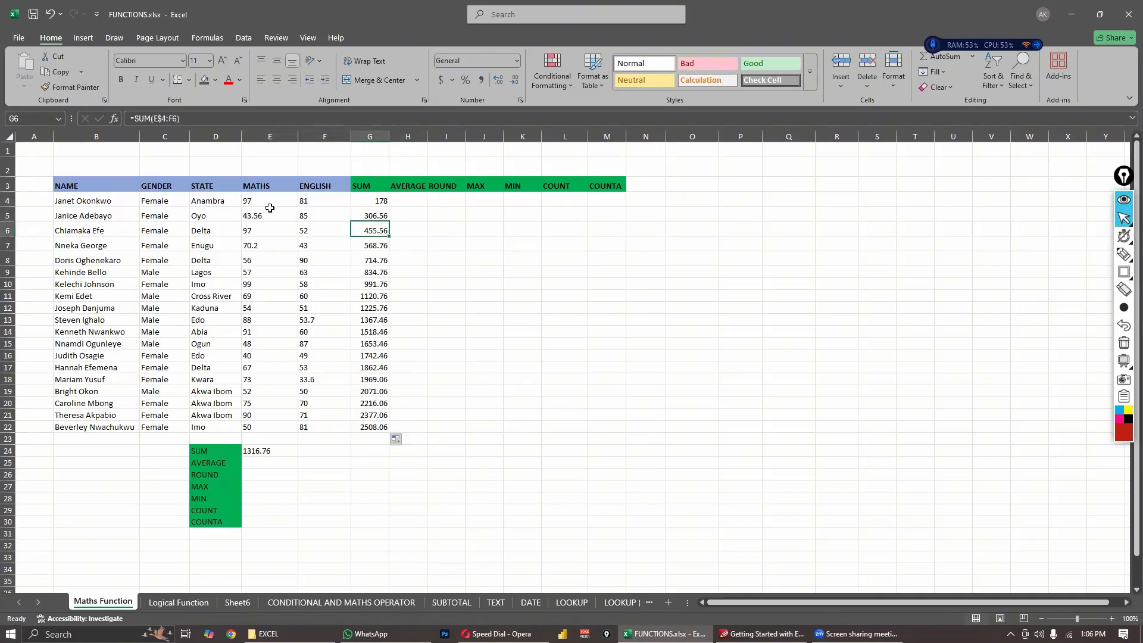
pyautogui.moveTo(262, 201); pyautogui.dragTo(317, 246)
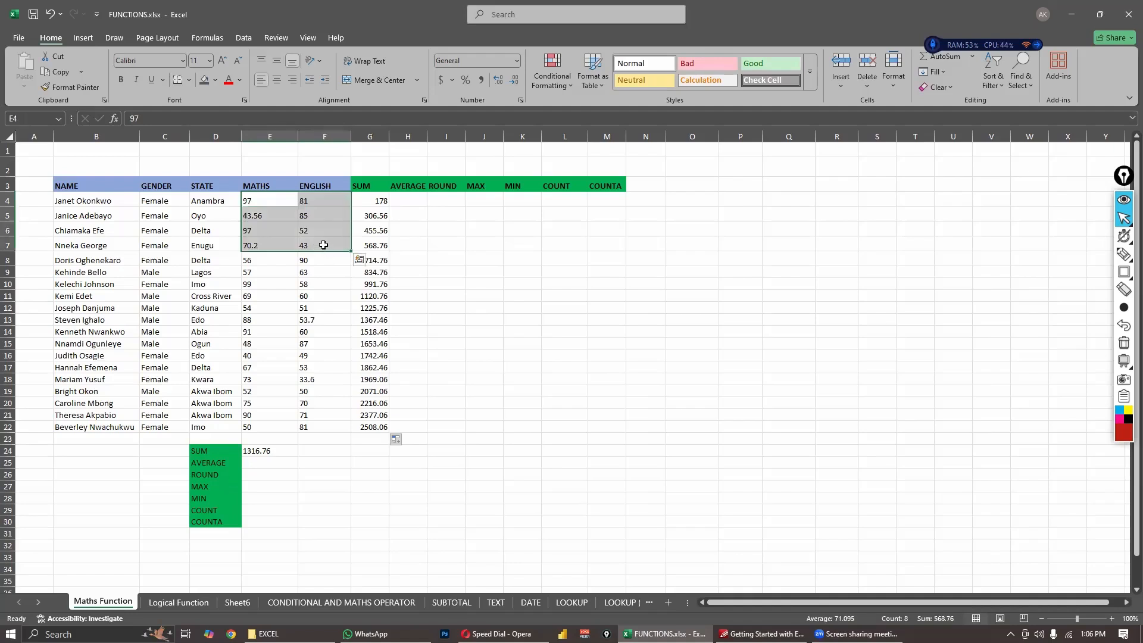
pyautogui.moveTo(258, 201); pyautogui.dragTo(327, 265)
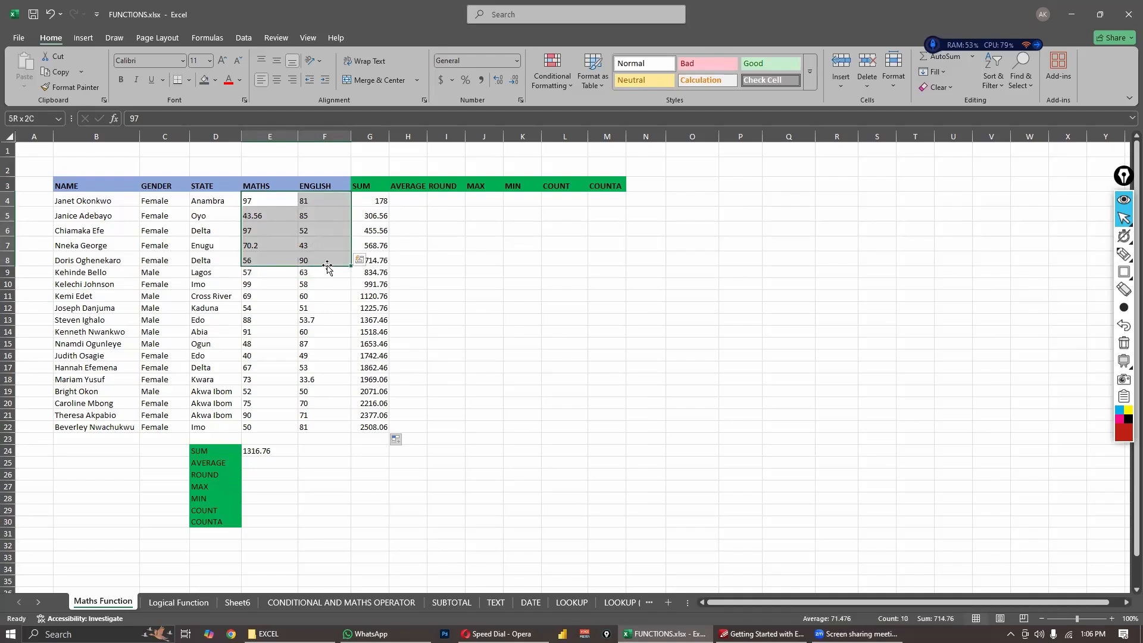
pyautogui.moveTo(256, 204); pyautogui.dragTo(328, 297)
pyautogui.click(259, 201)
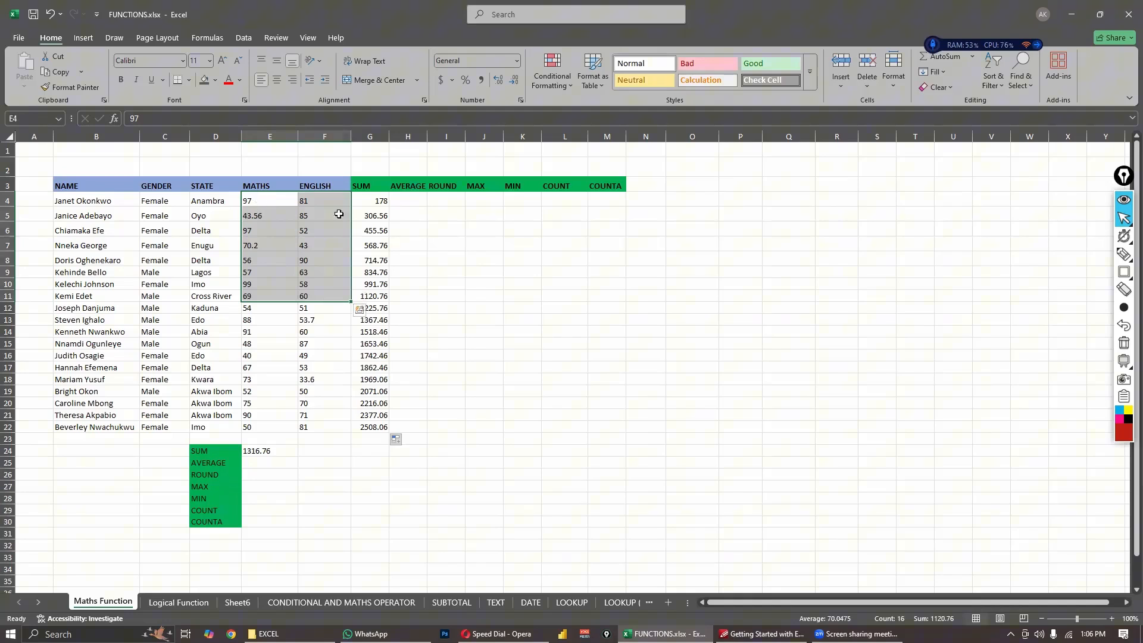
pyautogui.click(379, 203)
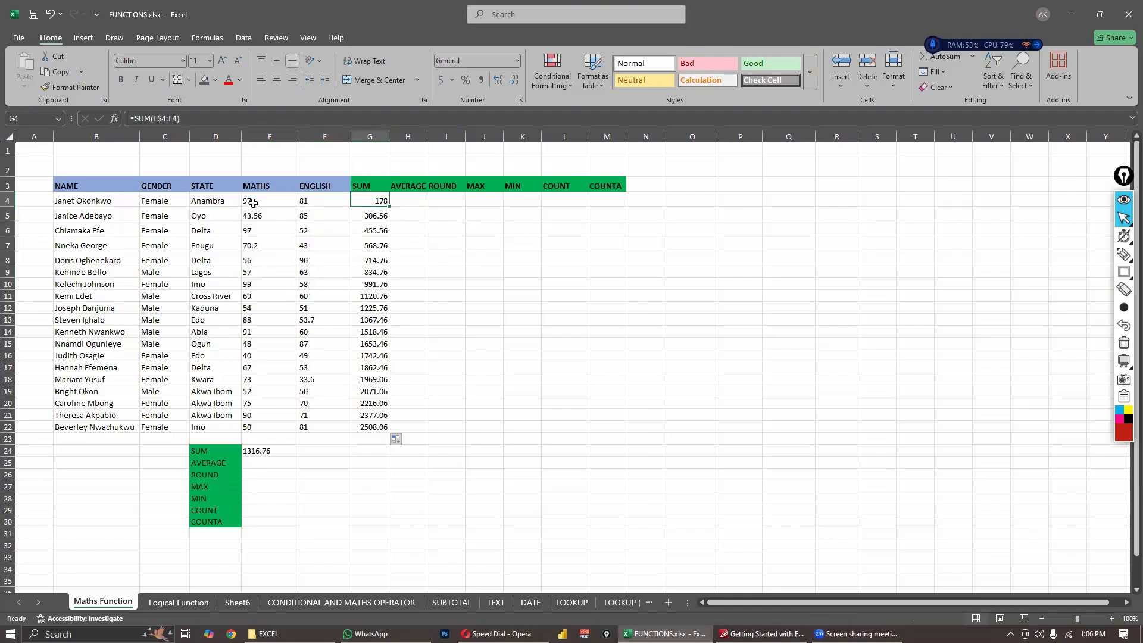
# - Undo the fill of the row-locked SUM formula and the change of cell G4's reference to E$4
pyautogui.click(166, 118)
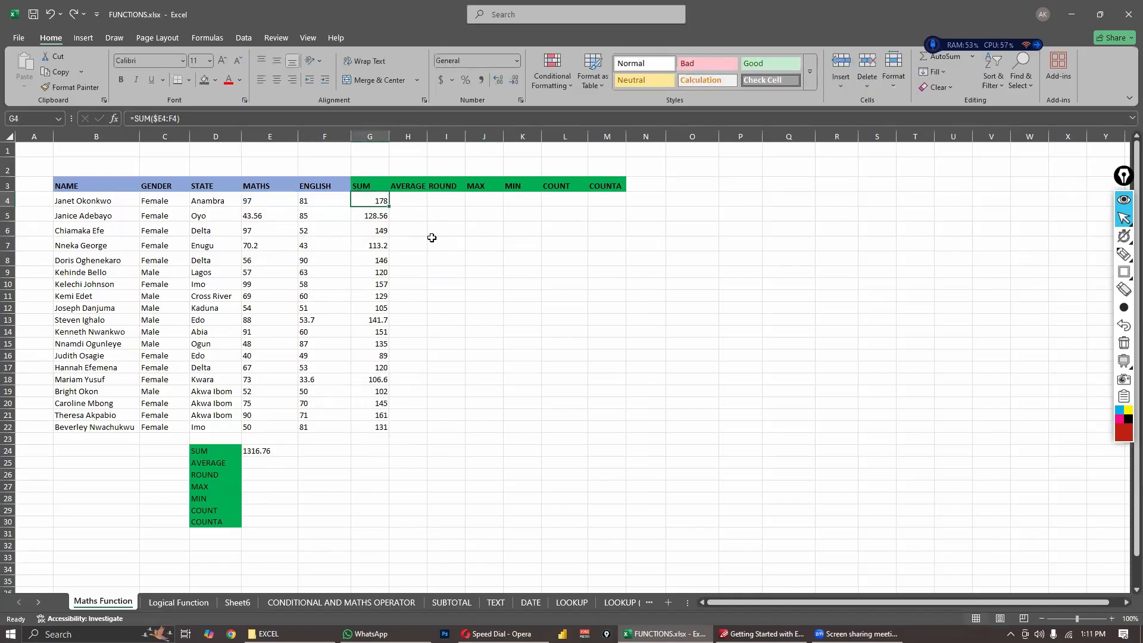
pyautogui.click(429, 244)
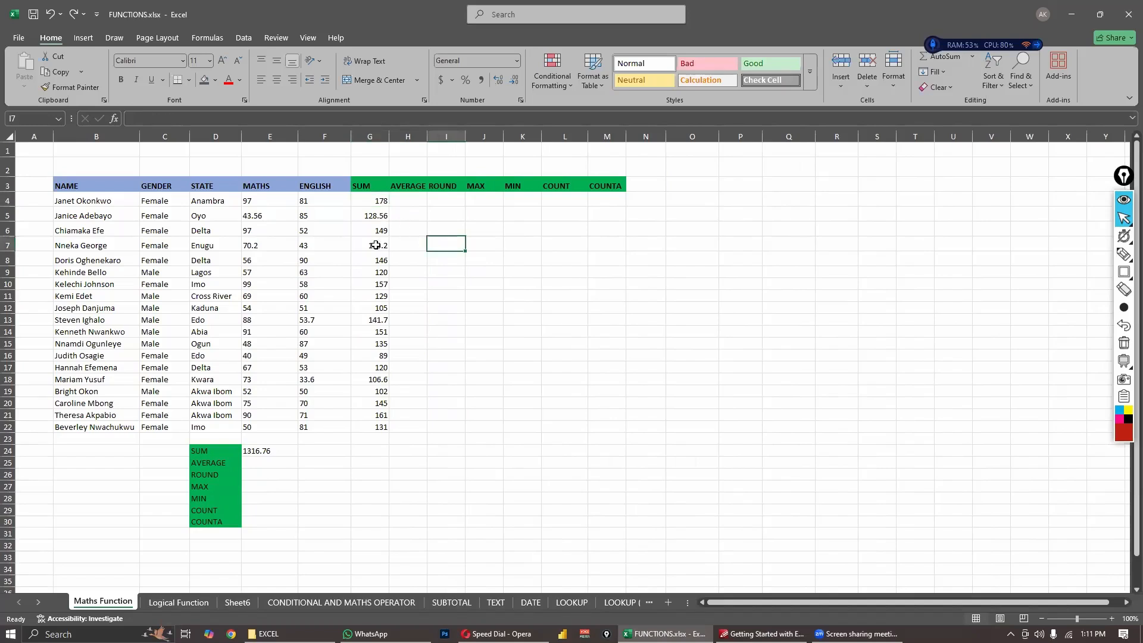
pyautogui.click(377, 258)
pyautogui.click(446, 274)
pyautogui.click(421, 380)
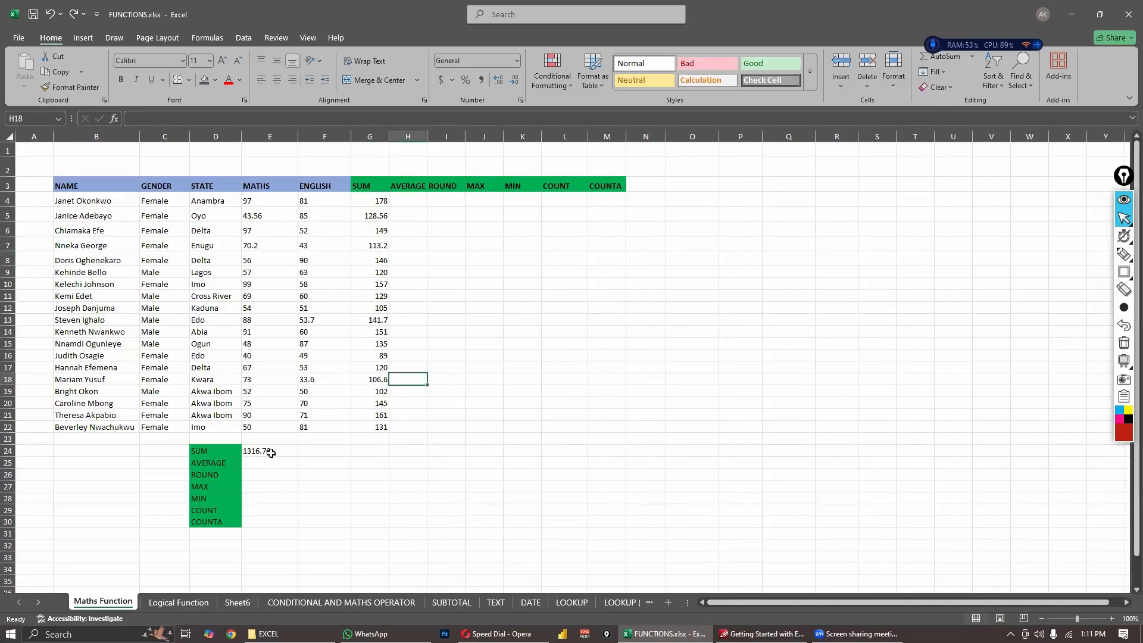
# - Enter the formula =AVERAGE(E4:F4) in cell H4 to average the first student's MATHS and ENGLISH scores
pyautogui.click(271, 453)
pyautogui.click(382, 202)
pyautogui.click(419, 200)
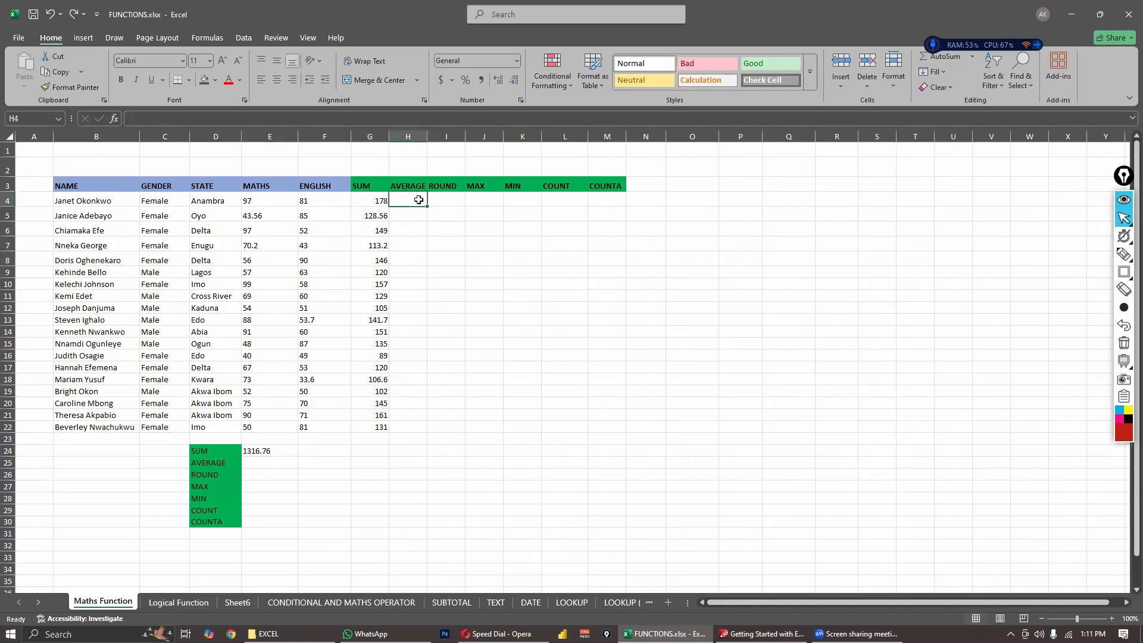
pyautogui.write('=')
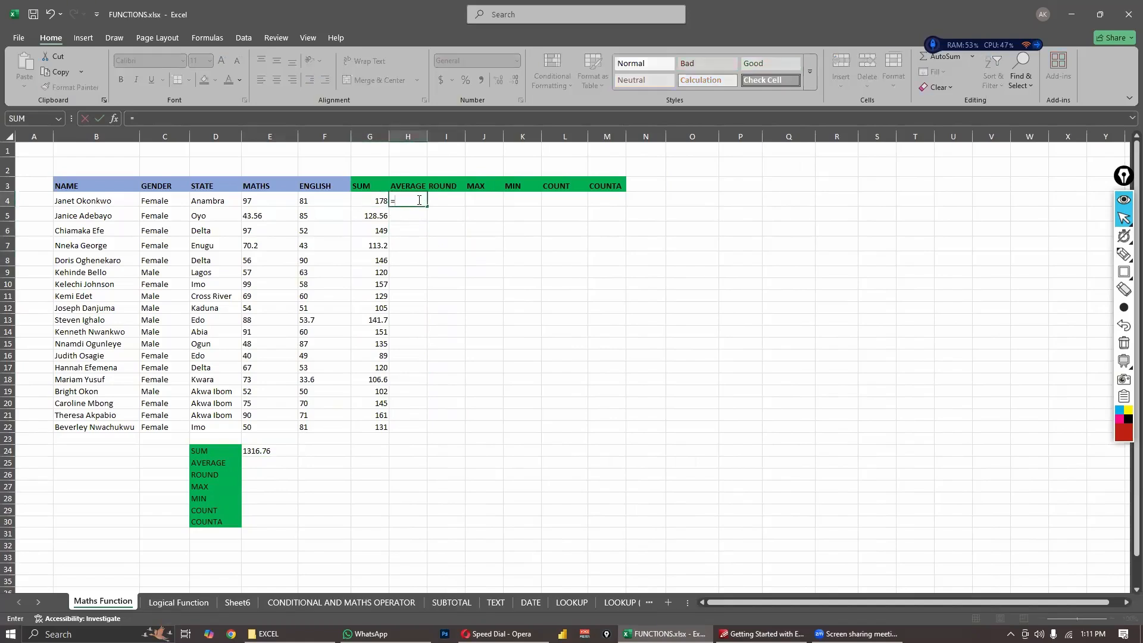
pyautogui.write('AVERA')
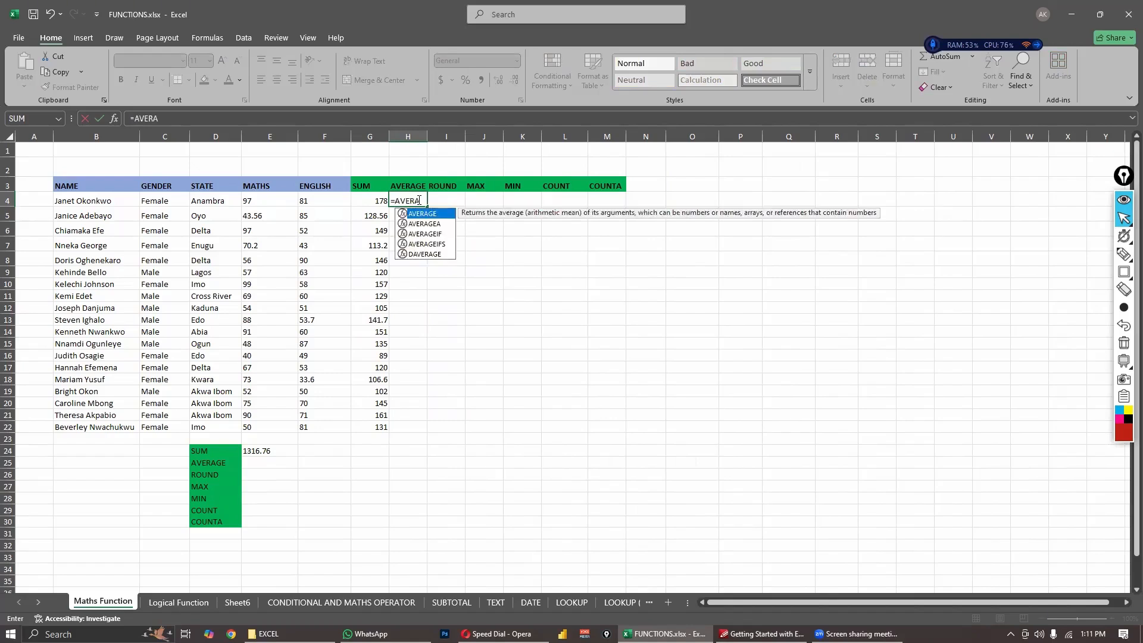
pyautogui.write('GE(')
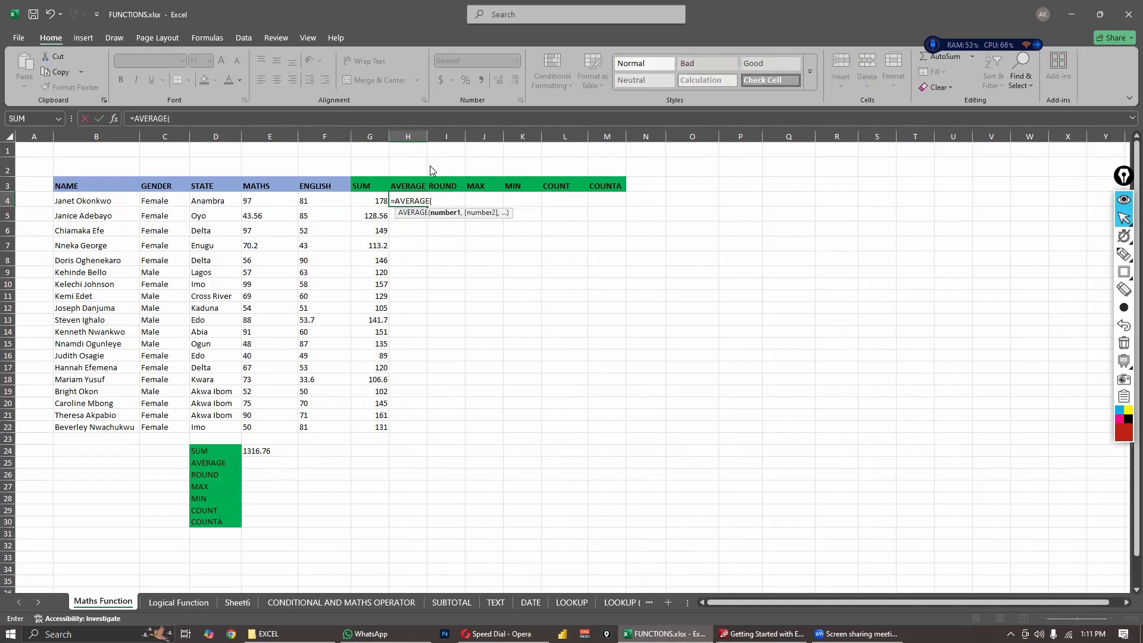
pyautogui.moveTo(271, 205); pyautogui.dragTo(307, 206)
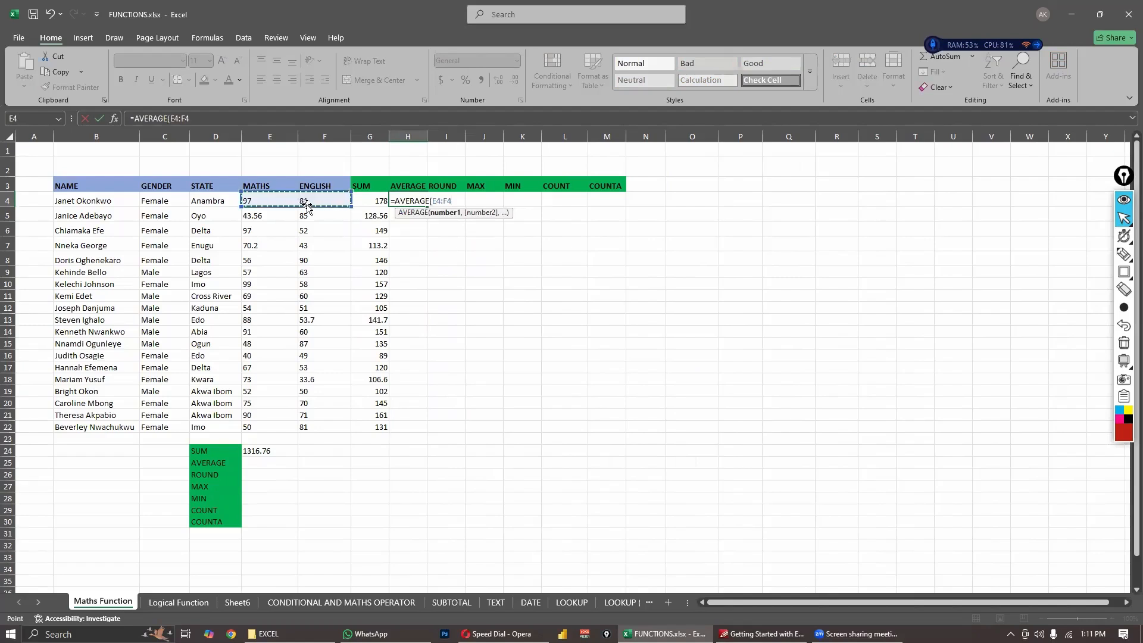
pyautogui.press('Return')
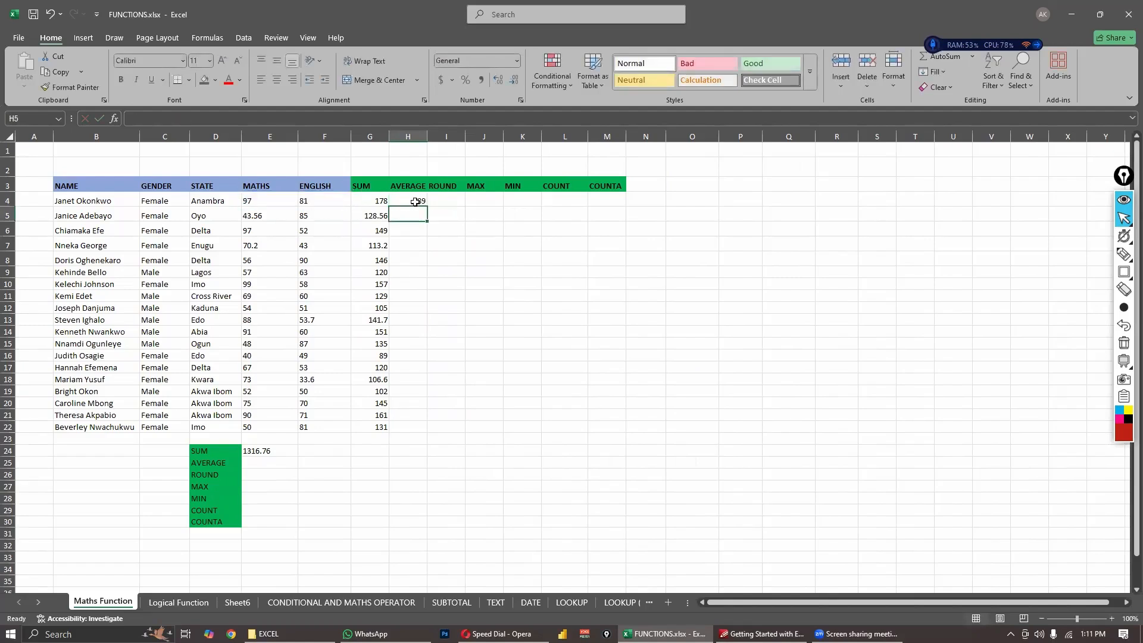
# - Enter the manual average formula =E4+F4/2 in cell I4 using the MATHS and ENGLISH scores of row 4
pyautogui.press('Up')
pyautogui.press('Left')
pyautogui.press('Left')
pyautogui.press('Left')
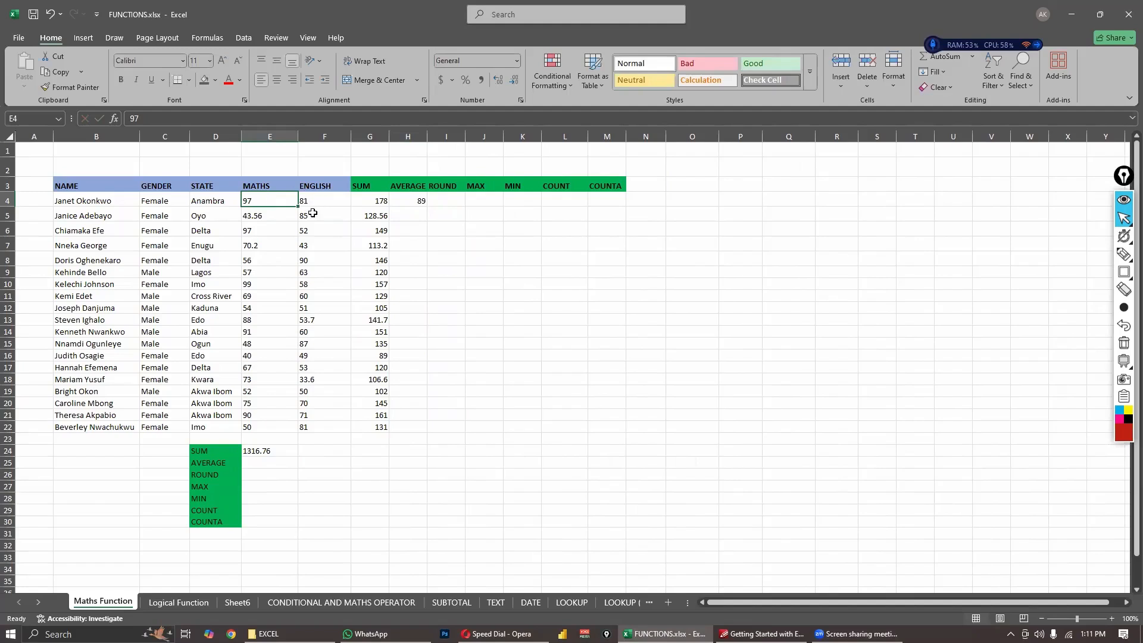
pyautogui.press('Right')
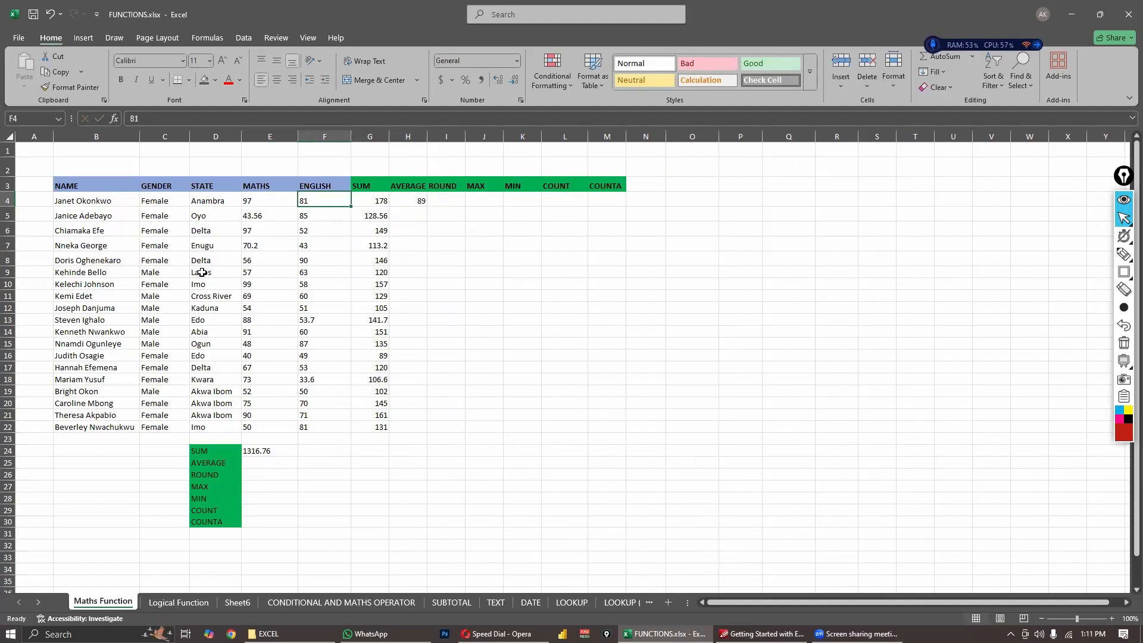
pyautogui.click(442, 230)
pyautogui.click(447, 200)
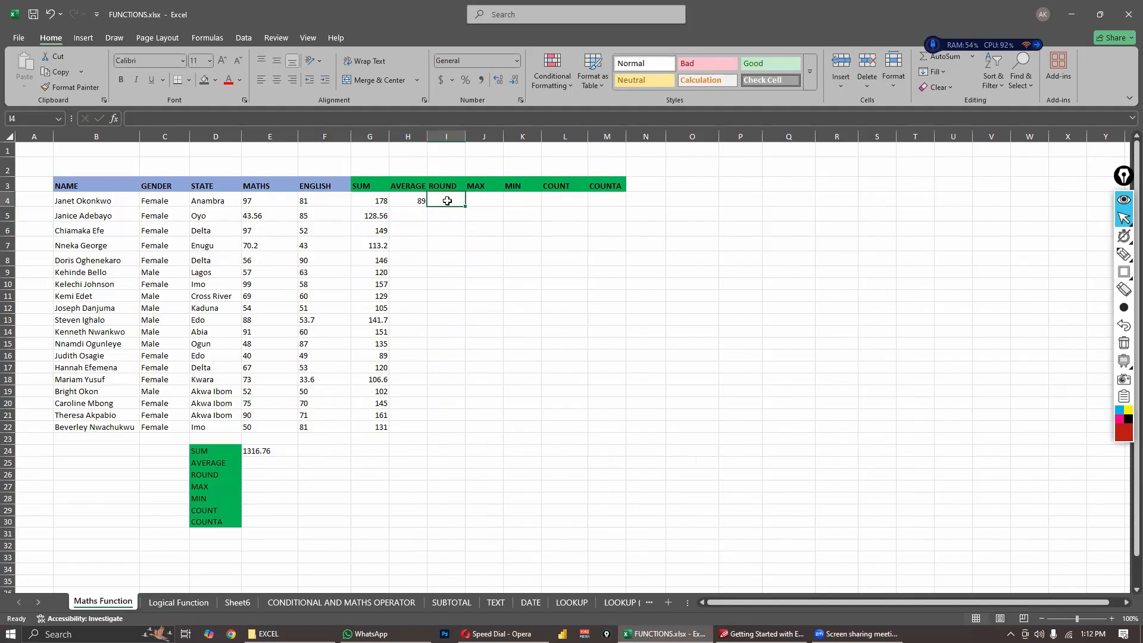
pyautogui.write('=')
pyautogui.click(274, 196)
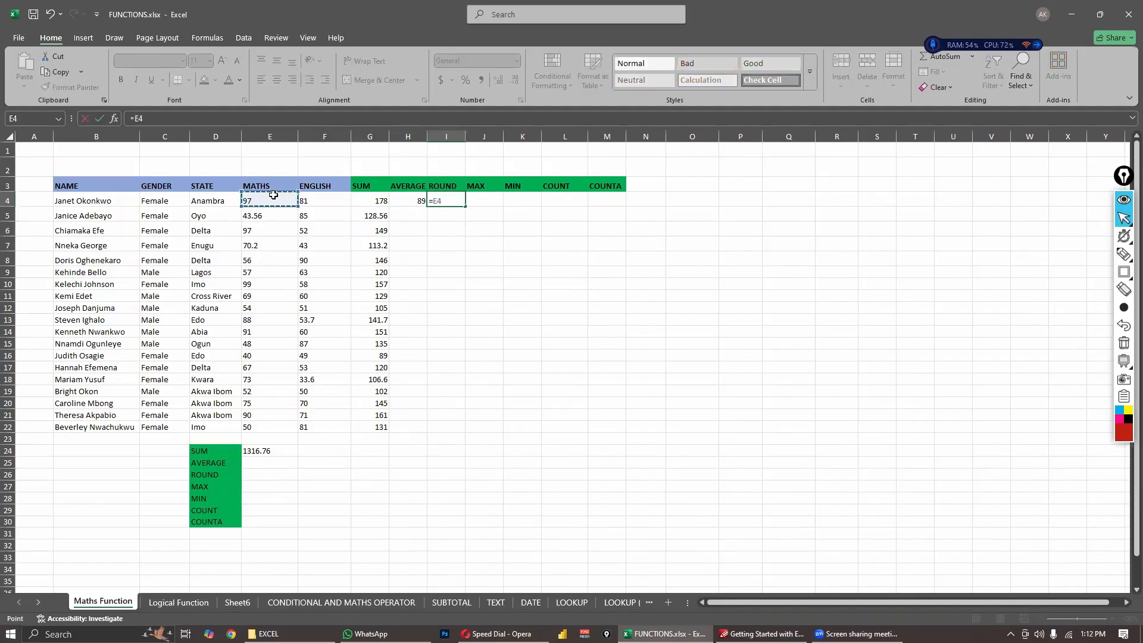
pyautogui.write('=')
pyautogui.press('BackSpace')
pyautogui.write('+')
pyautogui.click(317, 205)
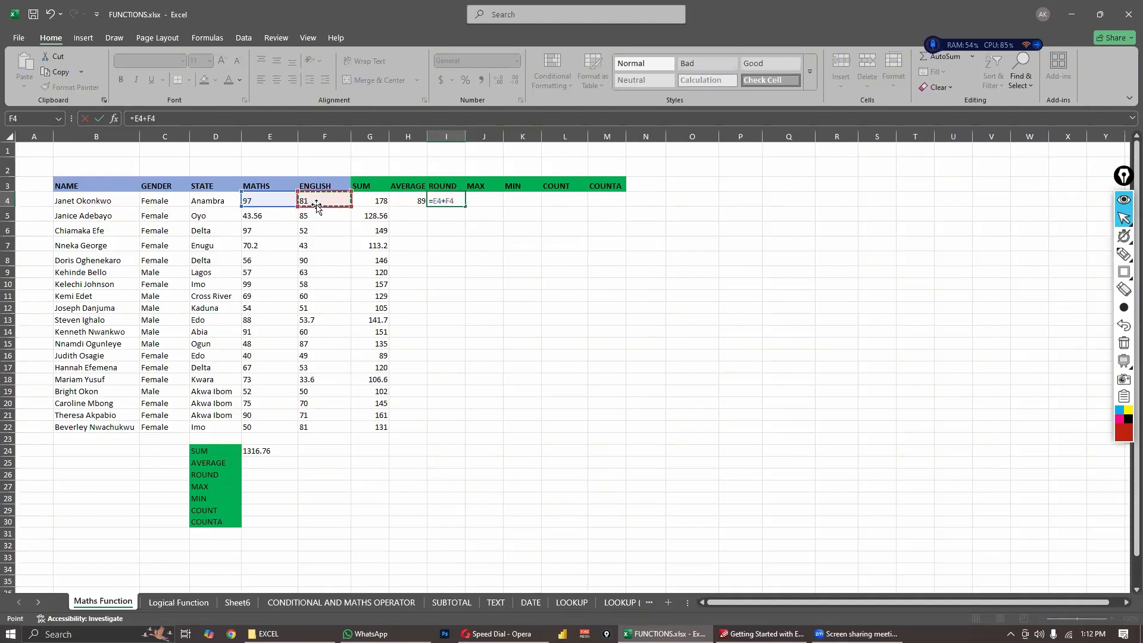
pyautogui.write('/2')
pyautogui.press('Return')
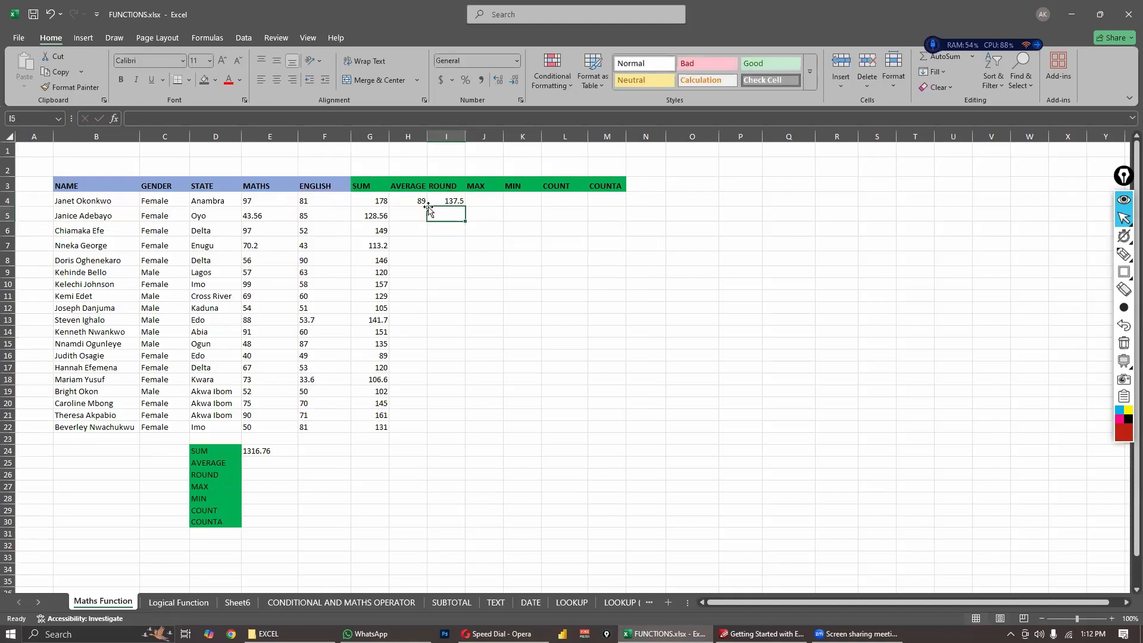
# - Compare the formulas in H4 and I4, and add brackets to make cell I4's formula =(E4+F4)/2
pyautogui.press('Up')
pyautogui.click(408, 200)
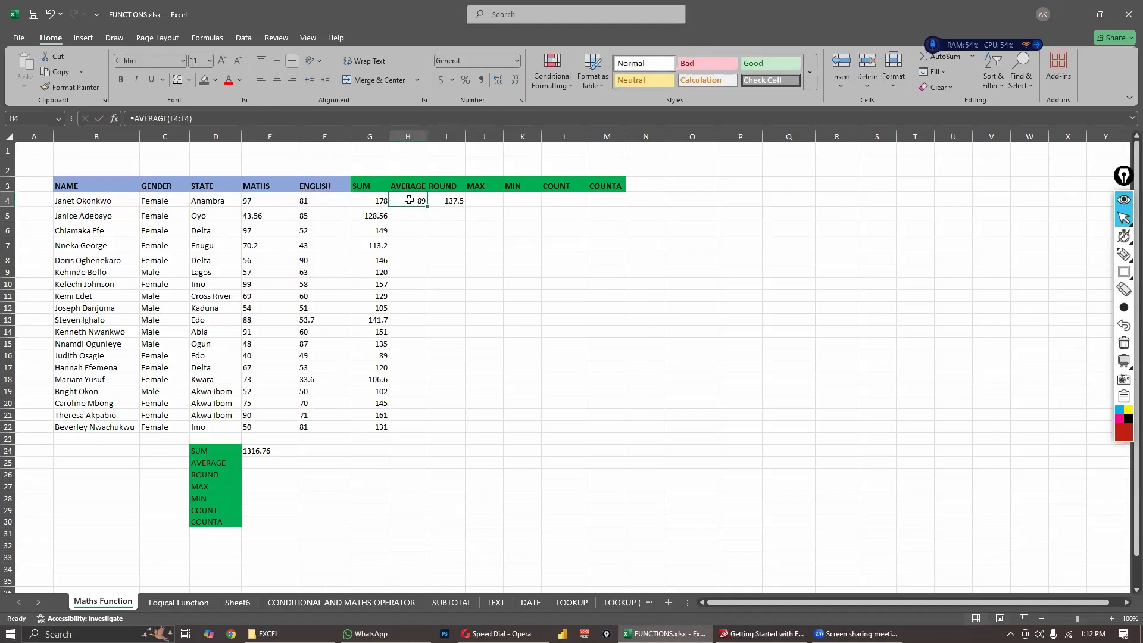
pyautogui.click(452, 200)
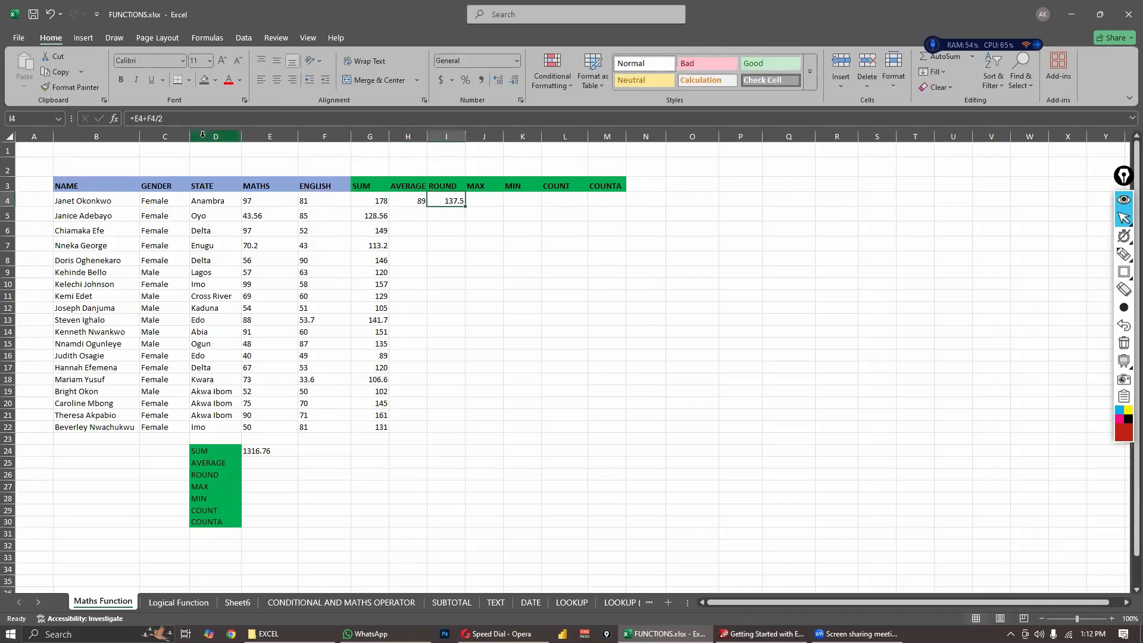
pyautogui.click(190, 121)
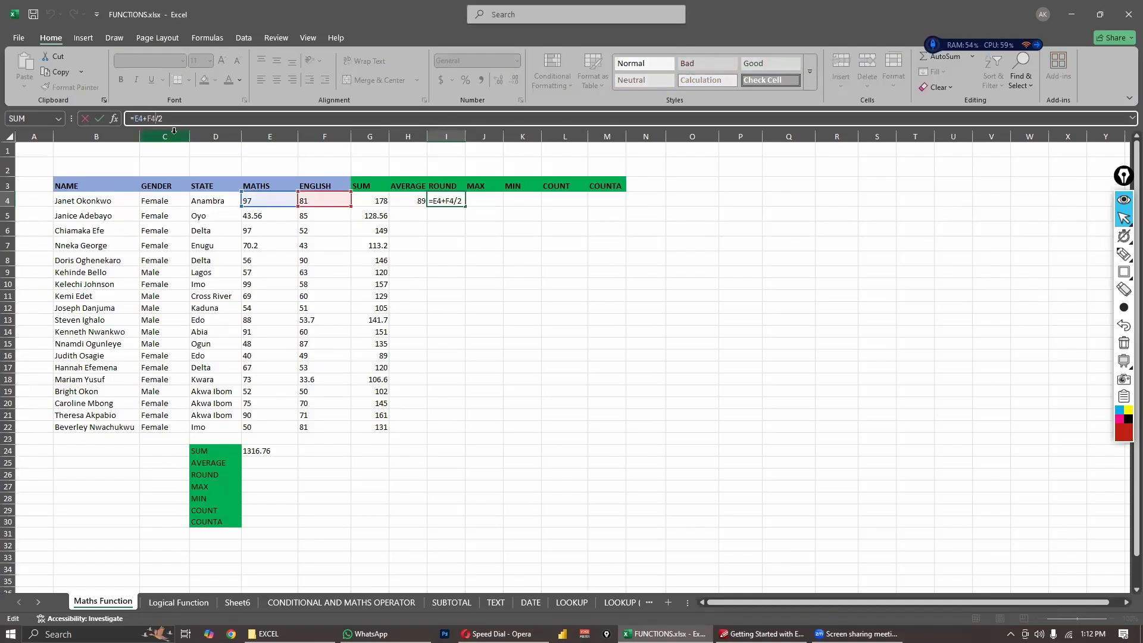
pyautogui.write(')')
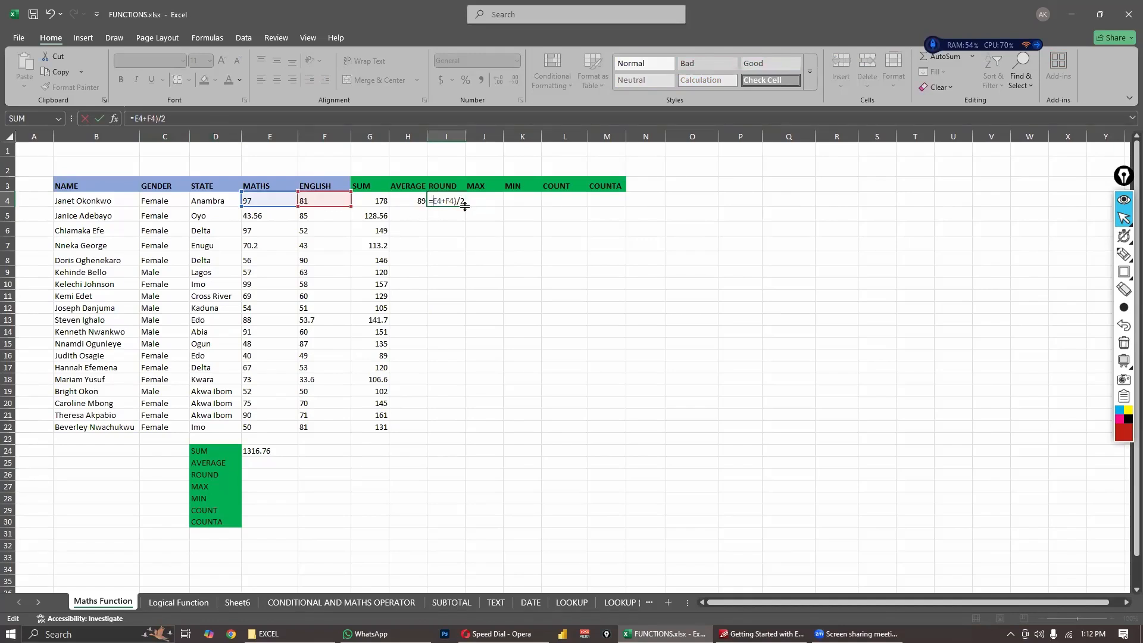
pyautogui.write('(')
pyautogui.press('Return')
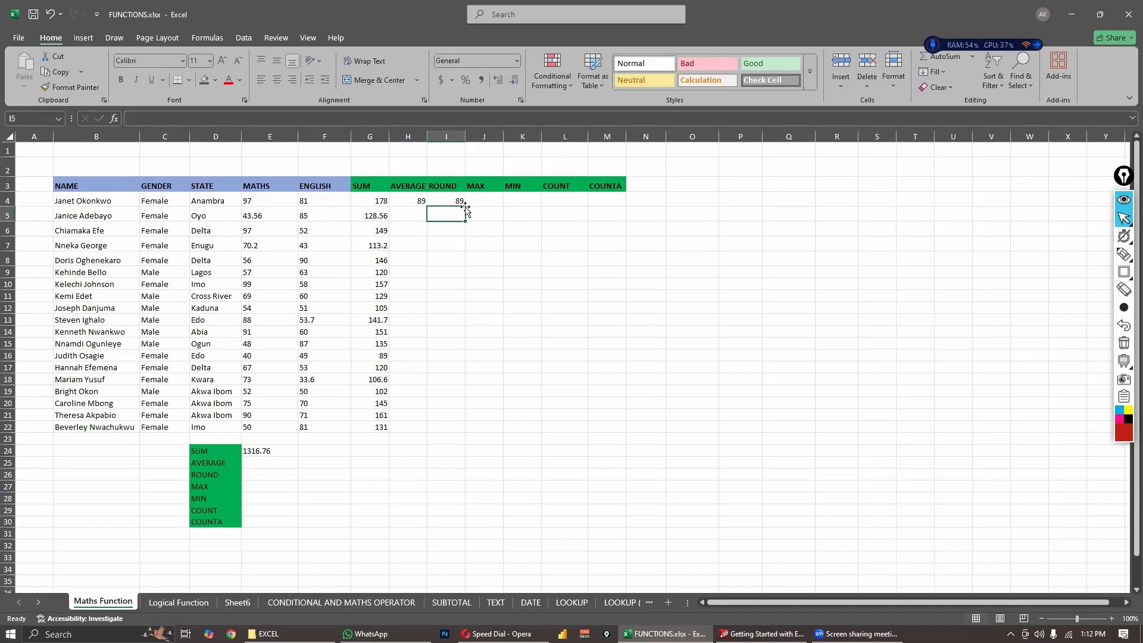
# - Examine the bracketed manual formula in cell I4 against the AVERAGE formula in cell H4
pyautogui.click(498, 229)
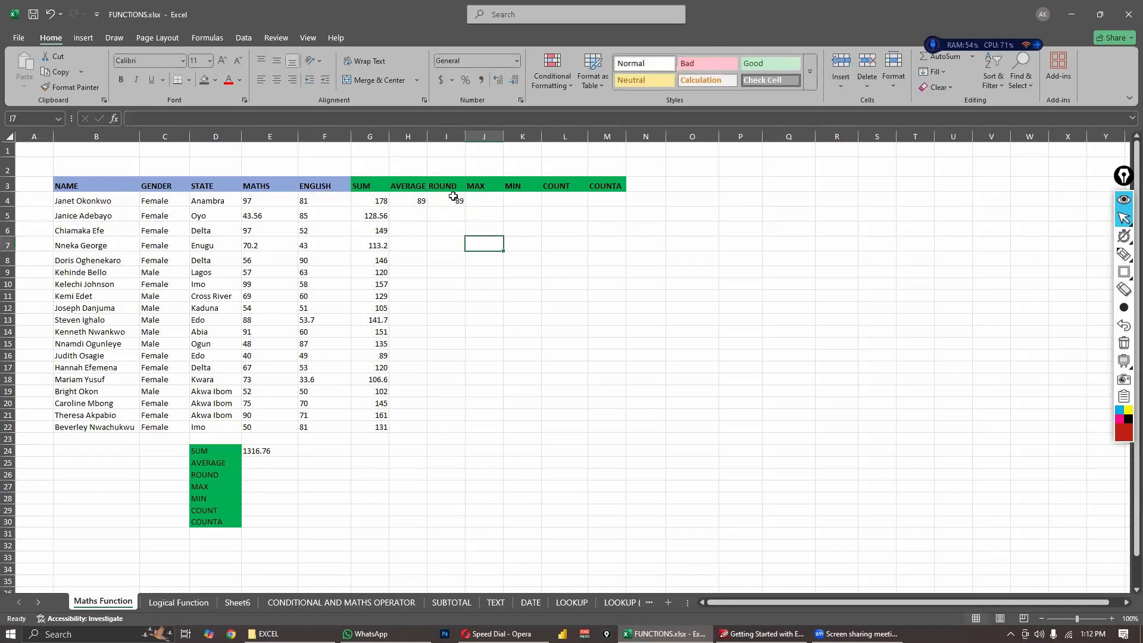
pyautogui.click(454, 197)
pyautogui.click(491, 232)
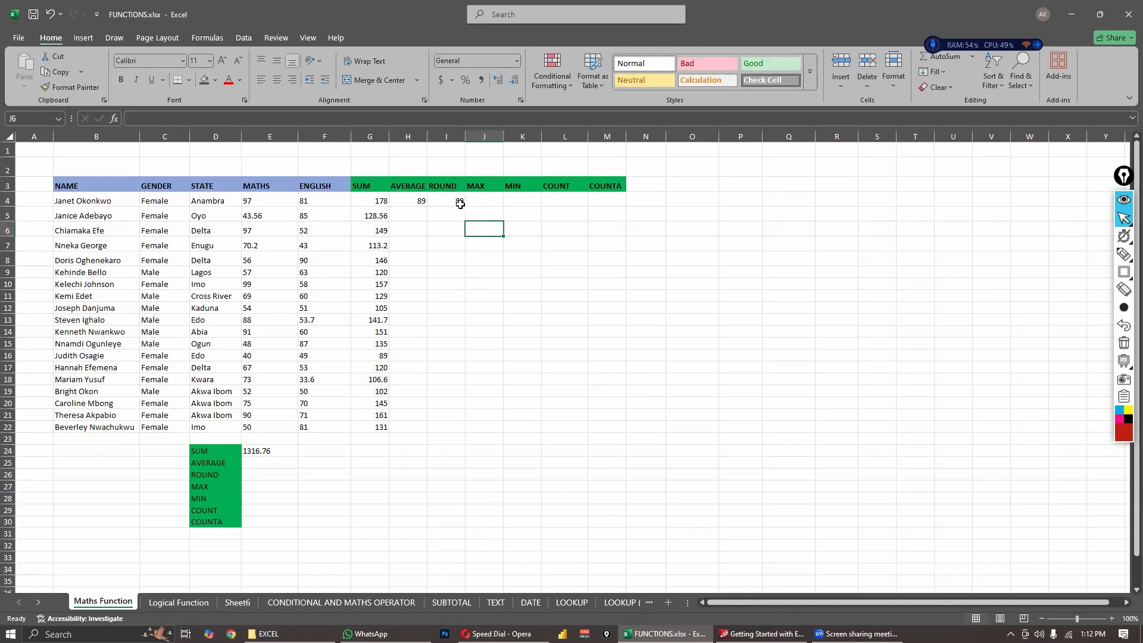
pyautogui.click(456, 199)
pyautogui.click(523, 228)
pyautogui.click(452, 203)
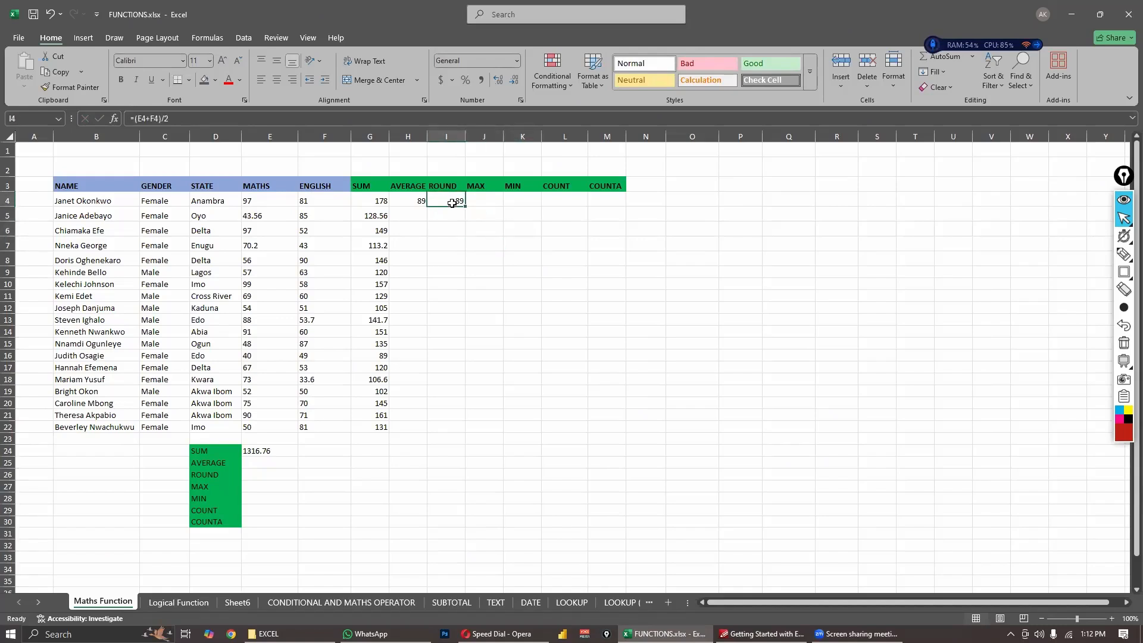
pyautogui.click(485, 215)
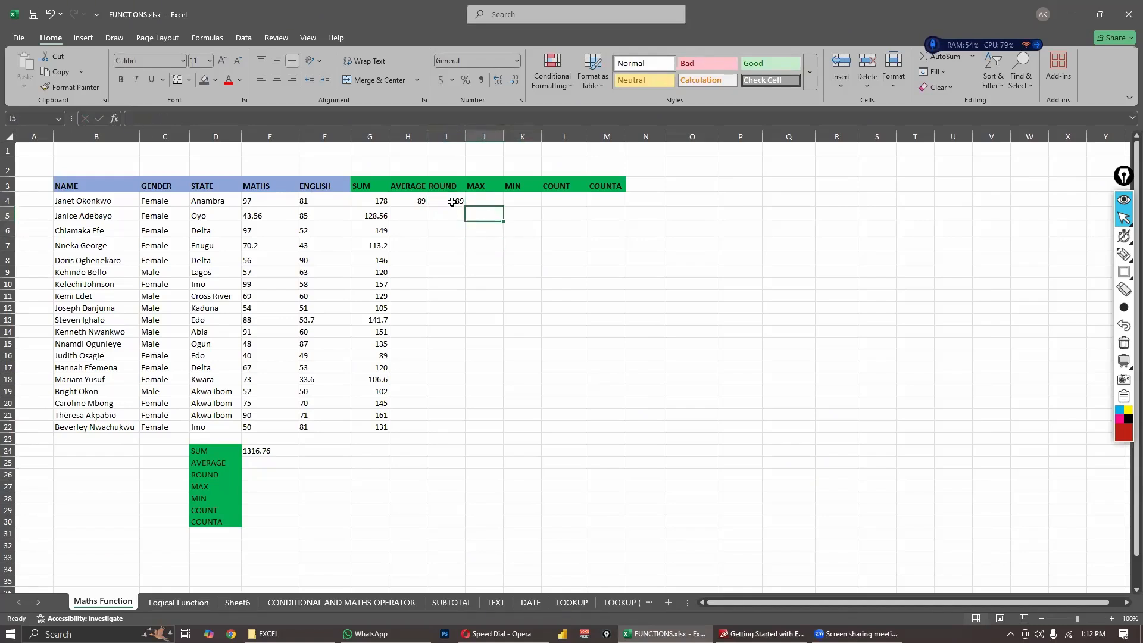
pyautogui.click(451, 200)
pyautogui.click(421, 200)
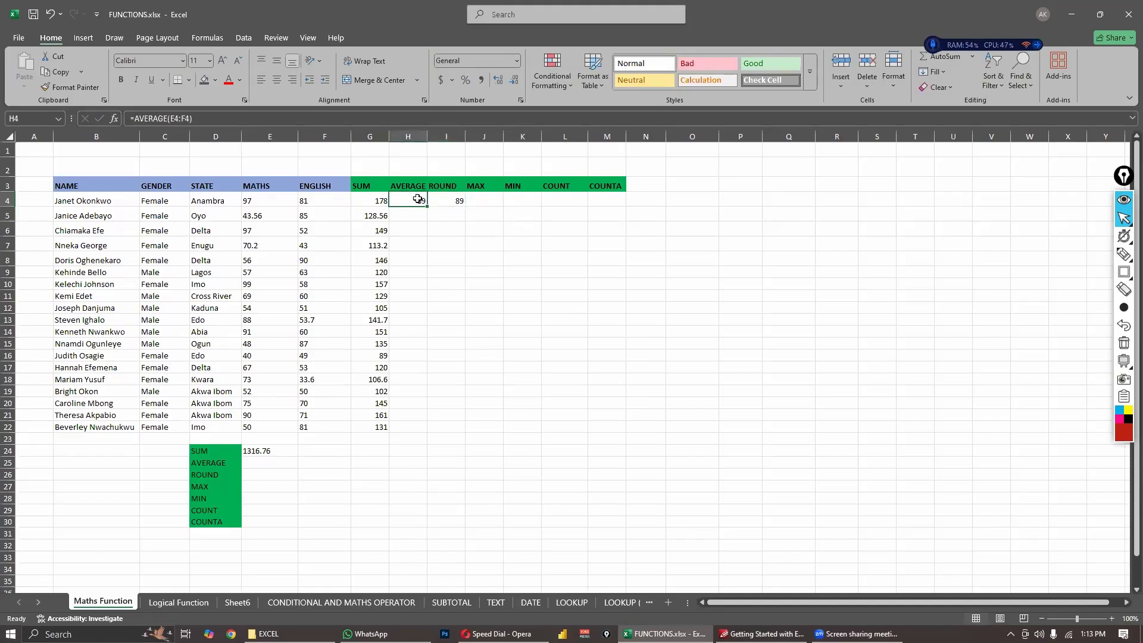
# - Delete the manual average formula from cell I4
pyautogui.click(460, 201)
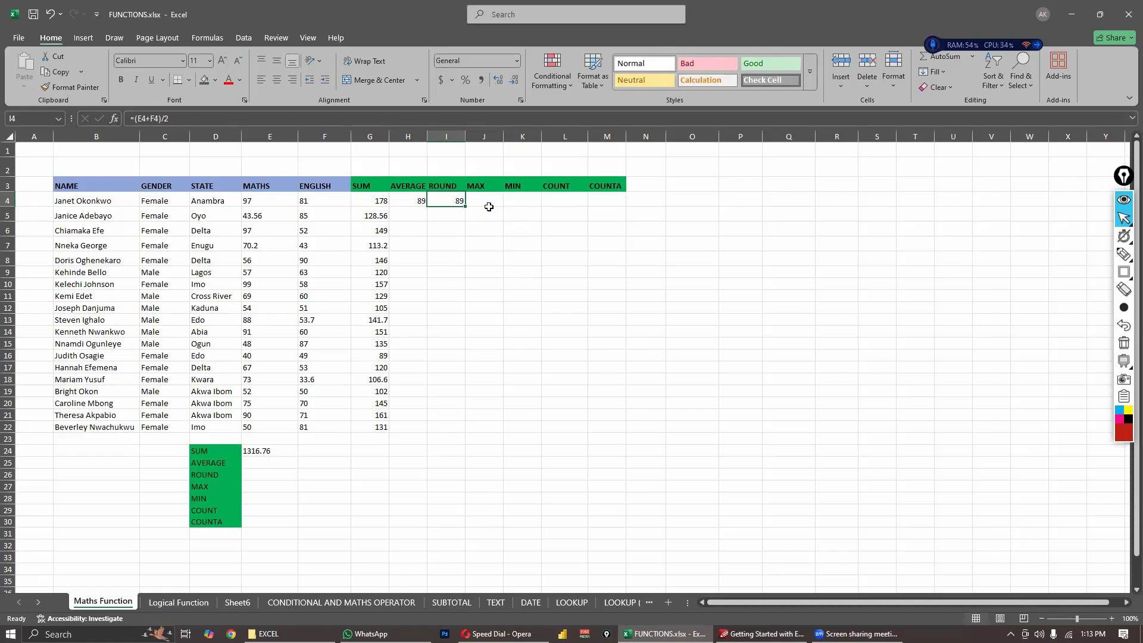
pyautogui.press('BackSpace')
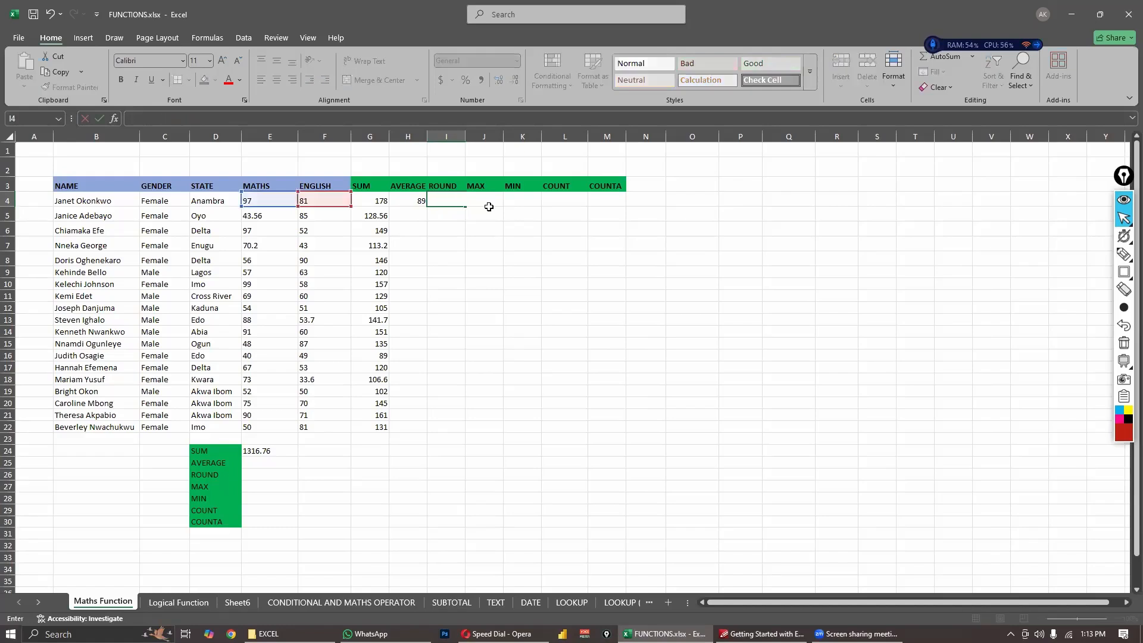
pyautogui.click(490, 271)
# - Fill the AVERAGE formula from cell H4 down to H22
pyautogui.click(416, 218)
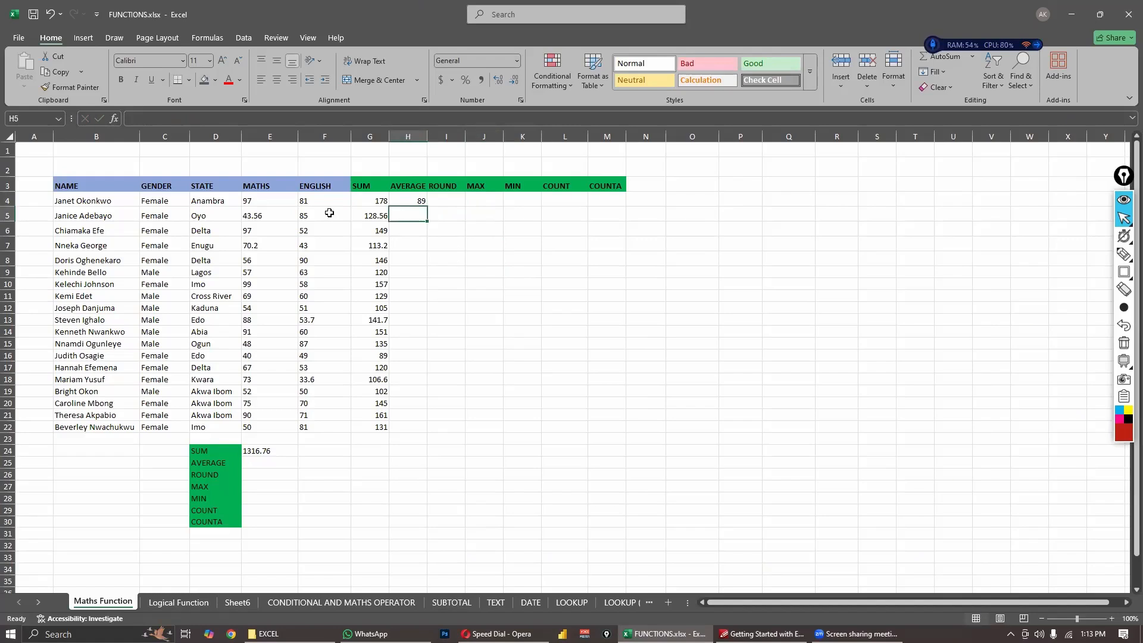
pyautogui.click(416, 202)
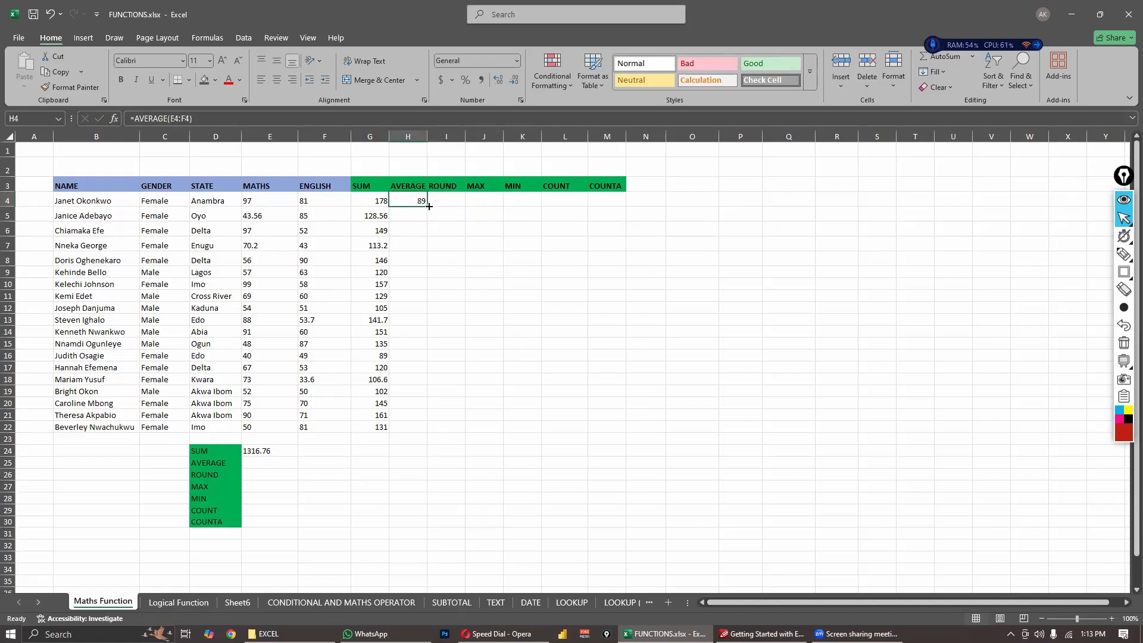
pyautogui.moveTo(429, 206); pyautogui.dragTo(424, 431)
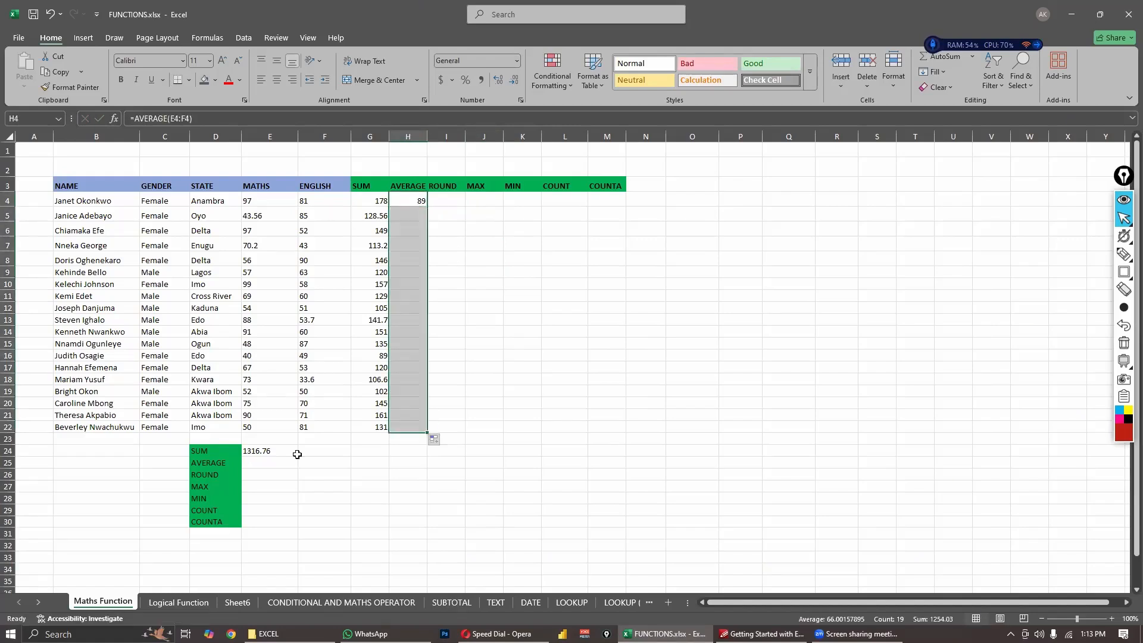
# - Enter the formula =AVERAGE(E4:E22) in cell E25 to average the whole MATHS column
pyautogui.click(256, 463)
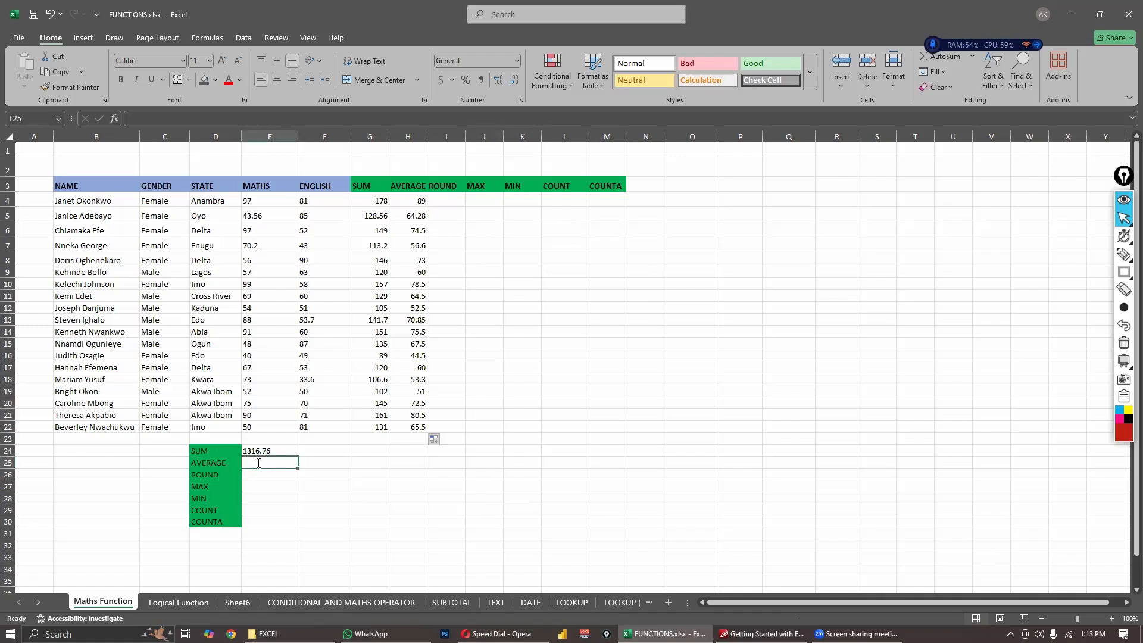
pyautogui.write('=AVERA')
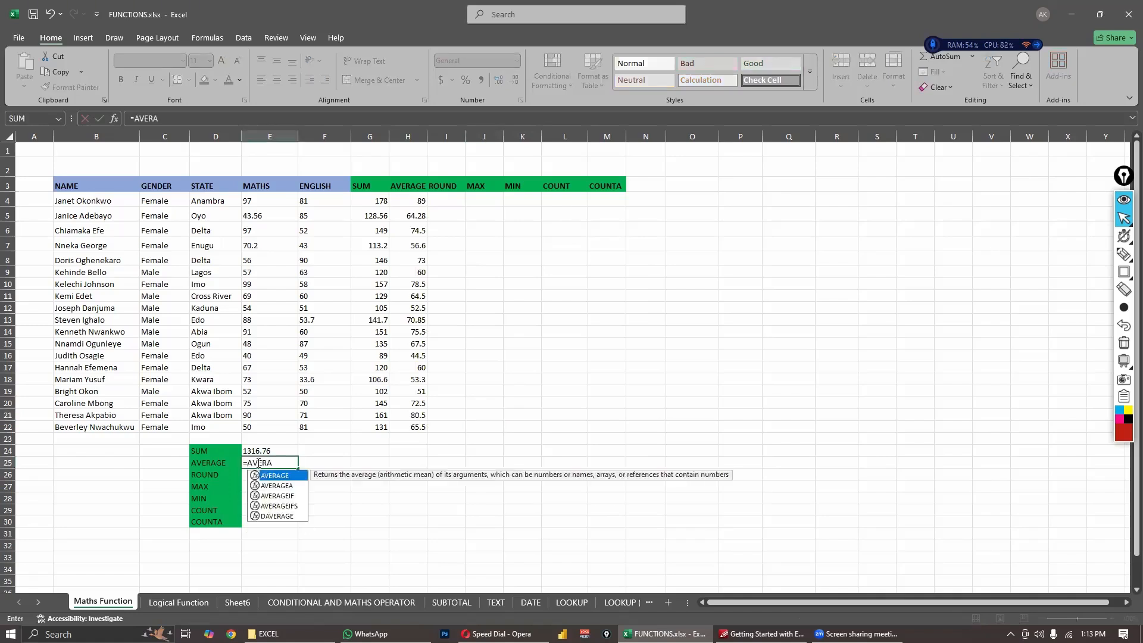
pyautogui.write('GE(')
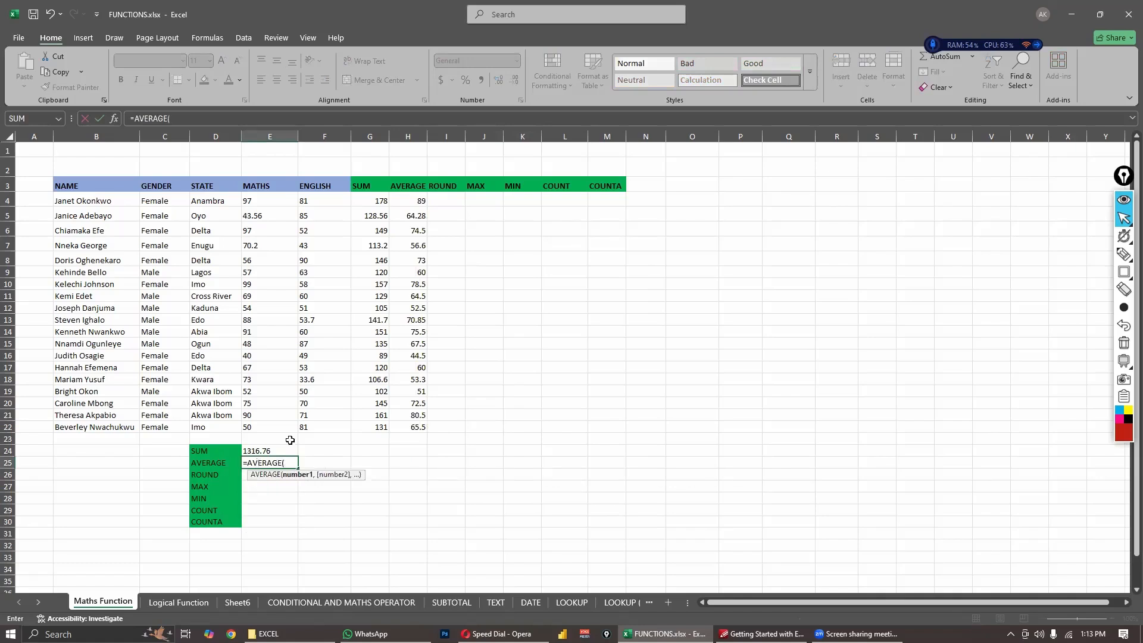
pyautogui.moveTo(268, 204); pyautogui.dragTo(293, 428)
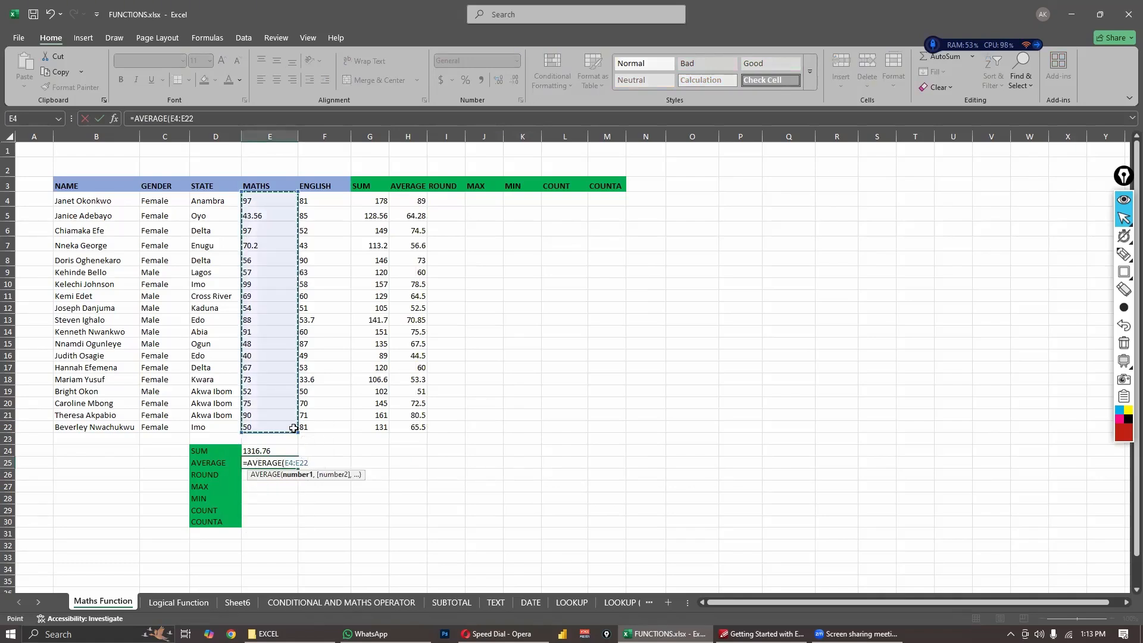
pyautogui.write(')')
pyautogui.press('Return')
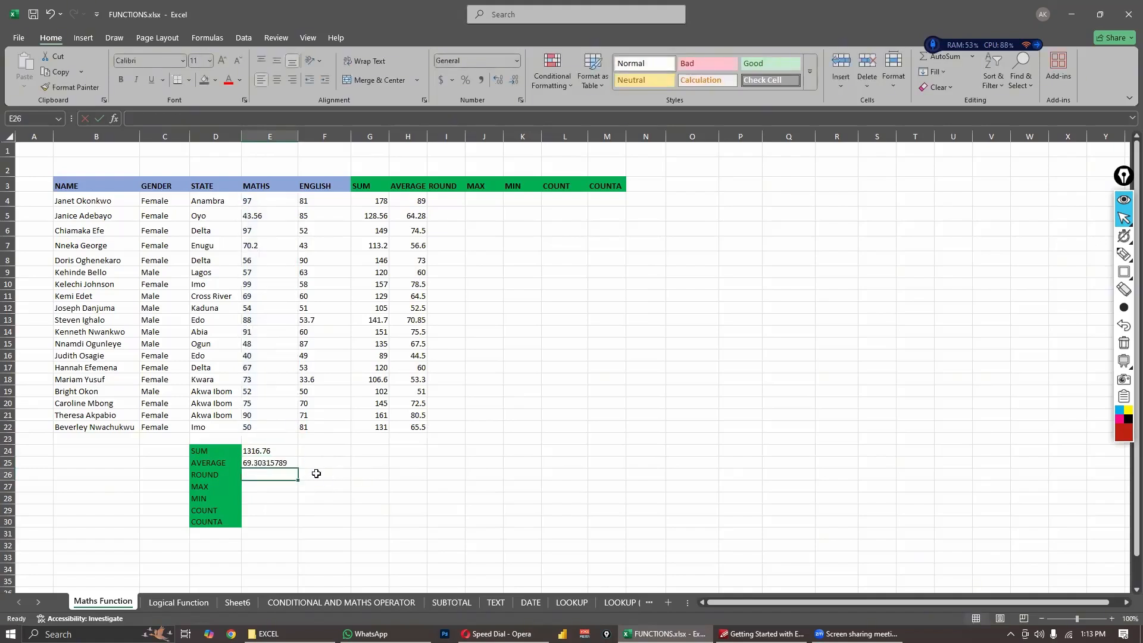
pyautogui.click(317, 475)
pyautogui.click(383, 473)
pyautogui.press('Left')
pyautogui.press('Left')
pyautogui.click(405, 202)
pyautogui.click(402, 228)
pyautogui.click(489, 254)
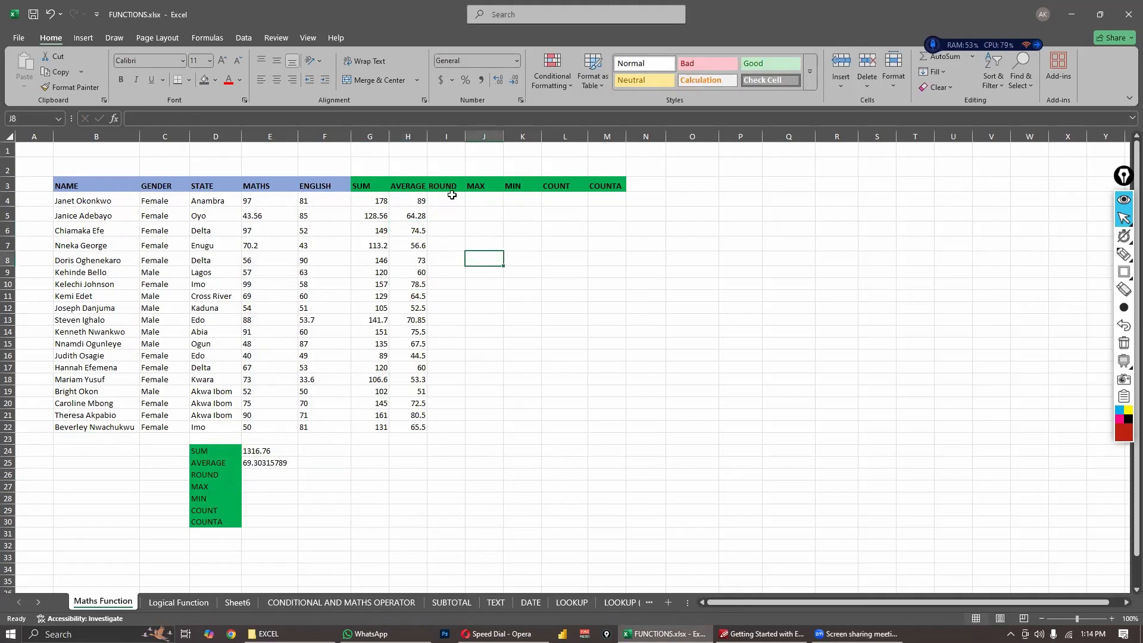
# - Enter the formula =ROUND(E4,1) in cell I4 to round the first MATHS score to one decimal place
pyautogui.click(443, 204)
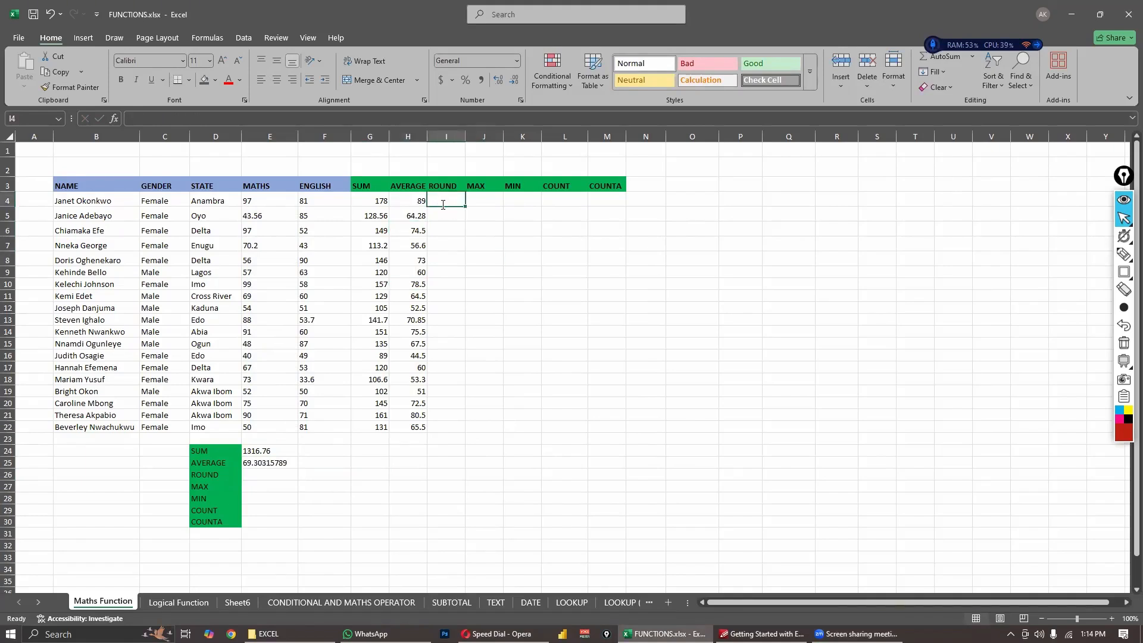
pyautogui.write('=ROUND')
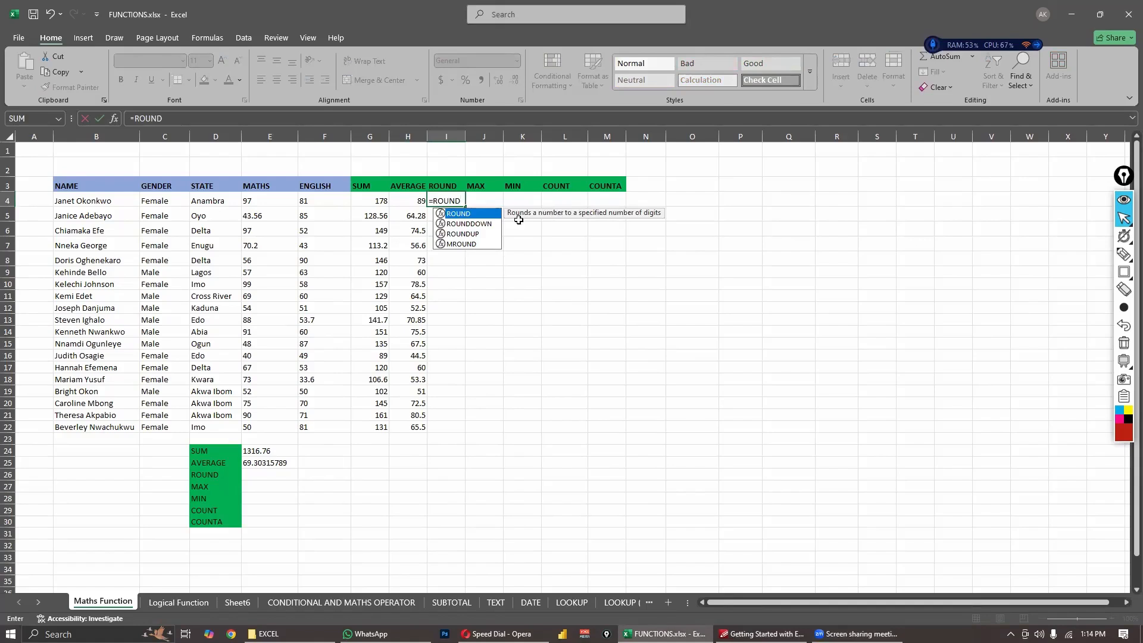
pyautogui.write('(')
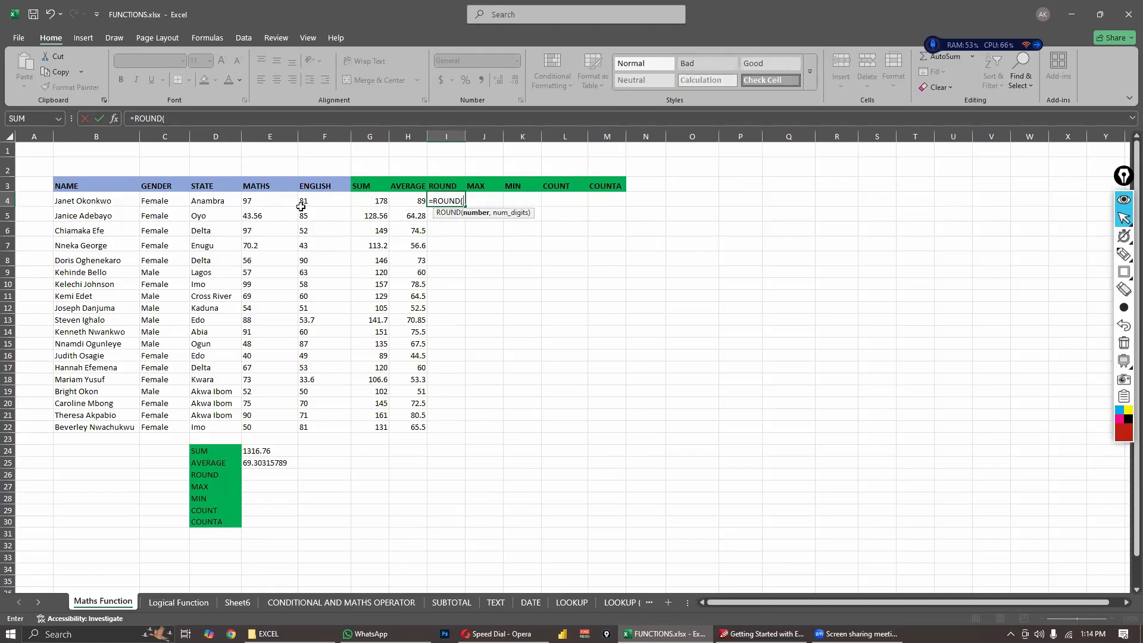
pyautogui.click(288, 202)
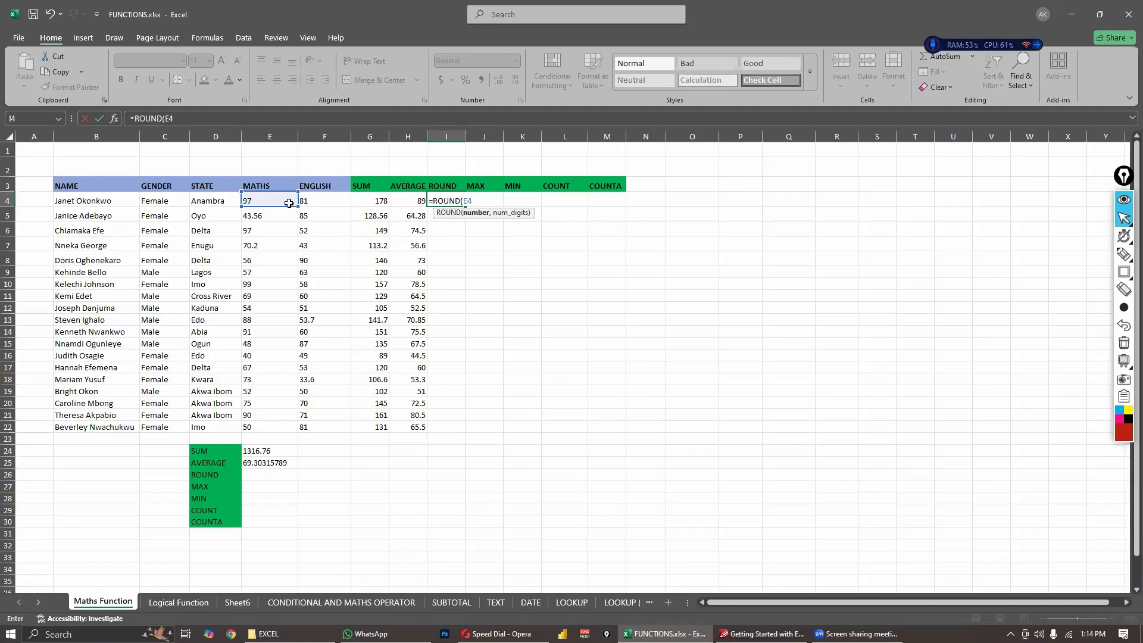
pyautogui.write(',1)')
pyautogui.press('Return')
pyautogui.click(454, 202)
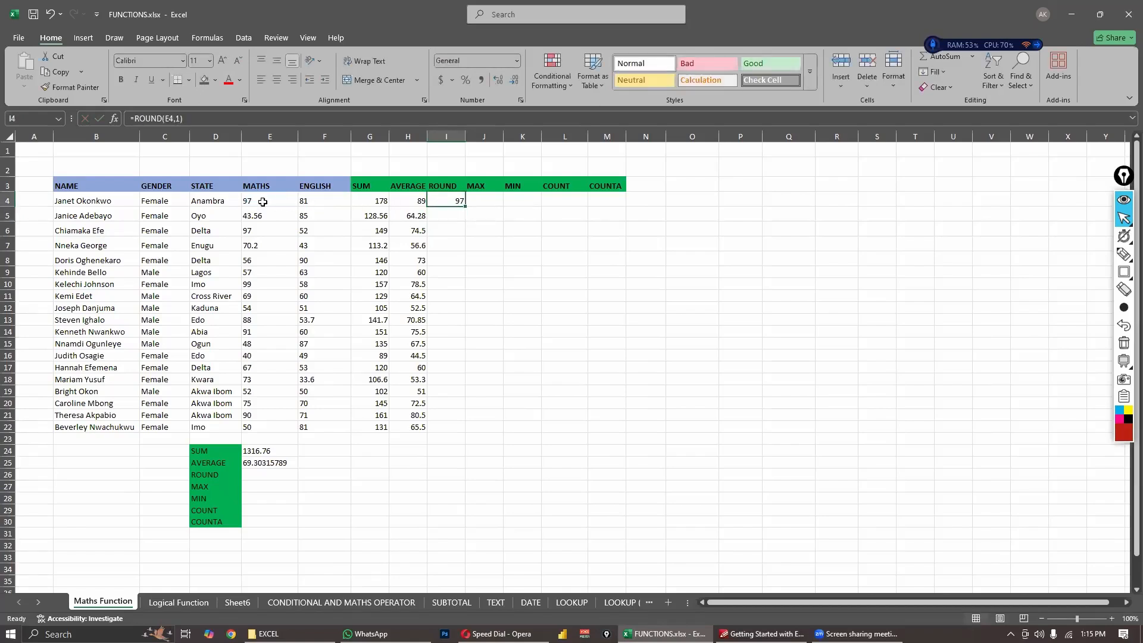
# - Fill the ROUND formula from cell I4 down to I5
pyautogui.click(262, 202)
pyautogui.click(284, 216)
pyautogui.click(446, 200)
pyautogui.click(266, 217)
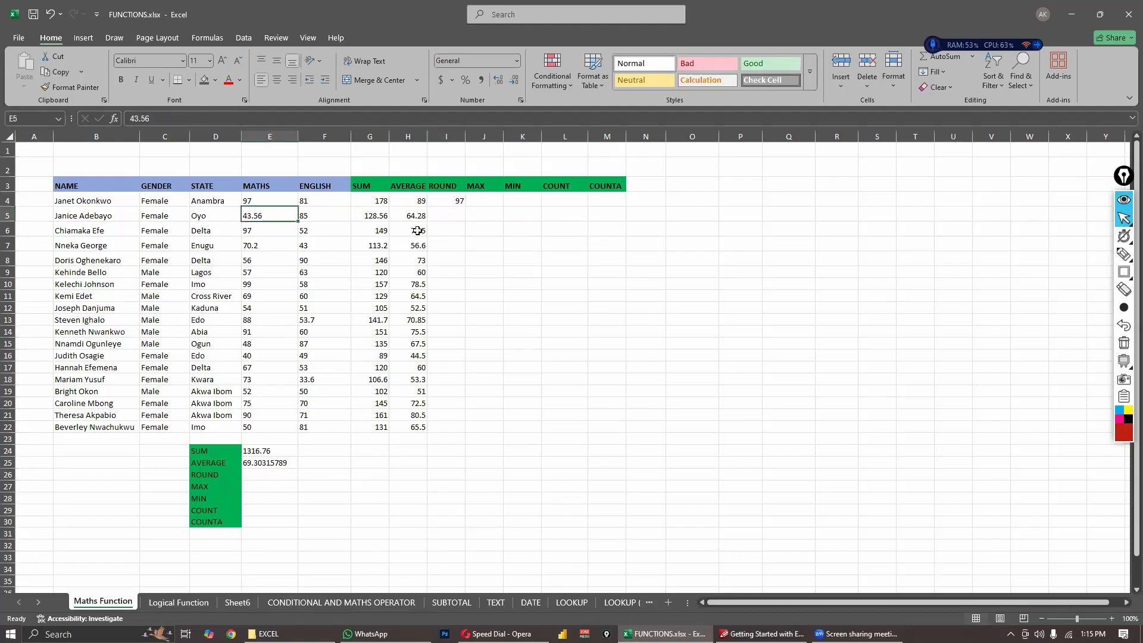
pyautogui.click(460, 203)
pyautogui.moveTo(465, 207); pyautogui.dragTo(468, 223)
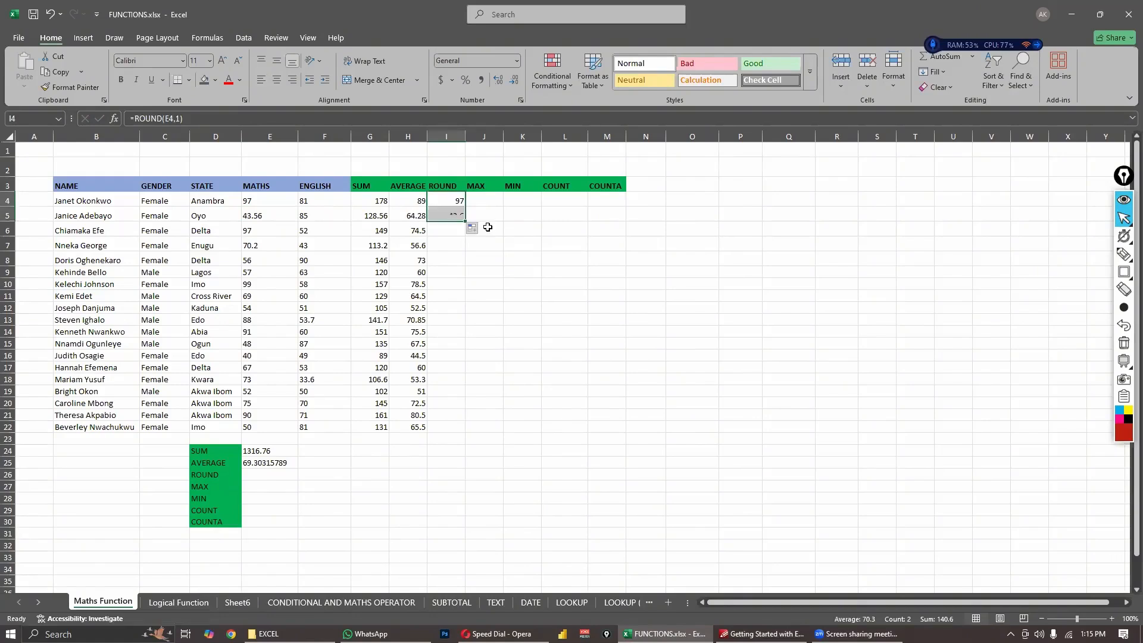
pyautogui.click(488, 227)
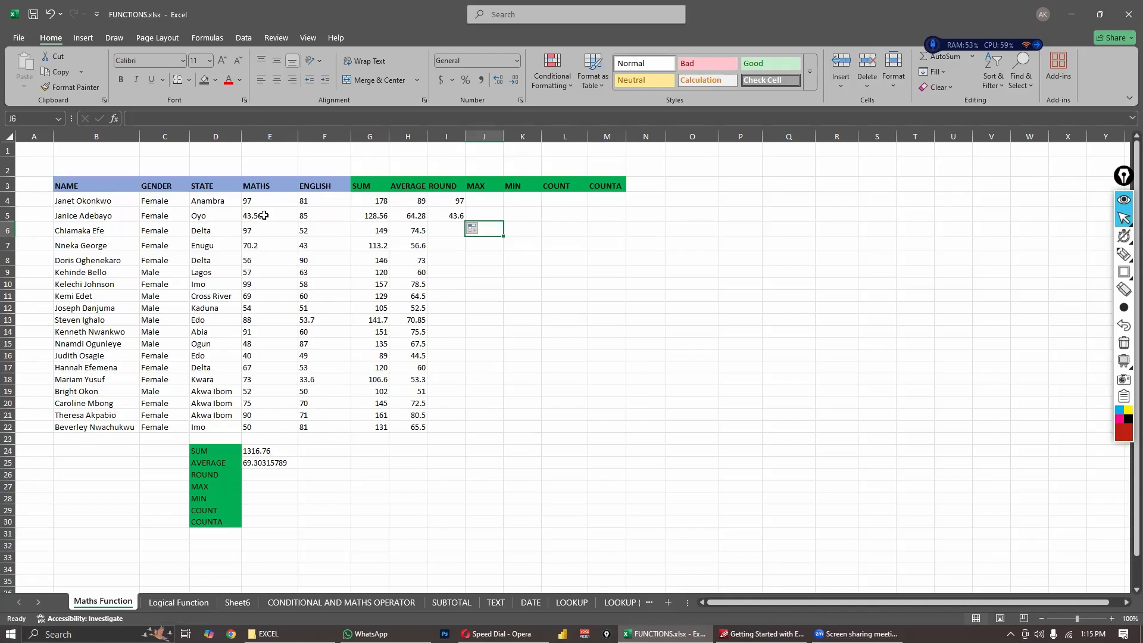
# - Fill the ROUND formula from cell I5 down to I22
pyautogui.click(511, 218)
pyautogui.click(451, 216)
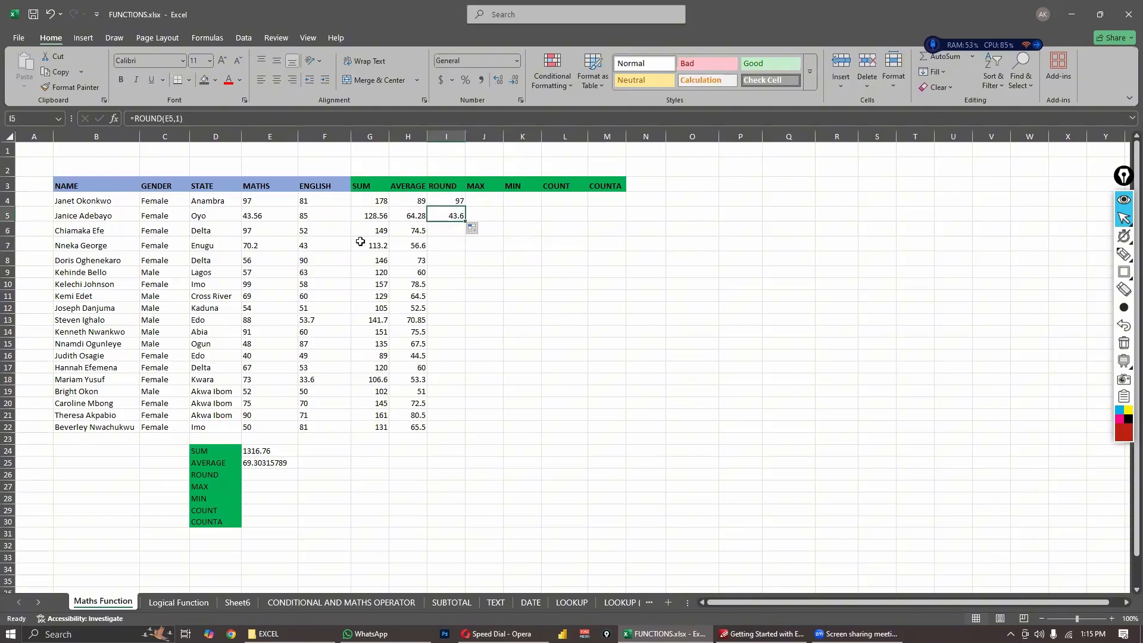
pyautogui.click(528, 300)
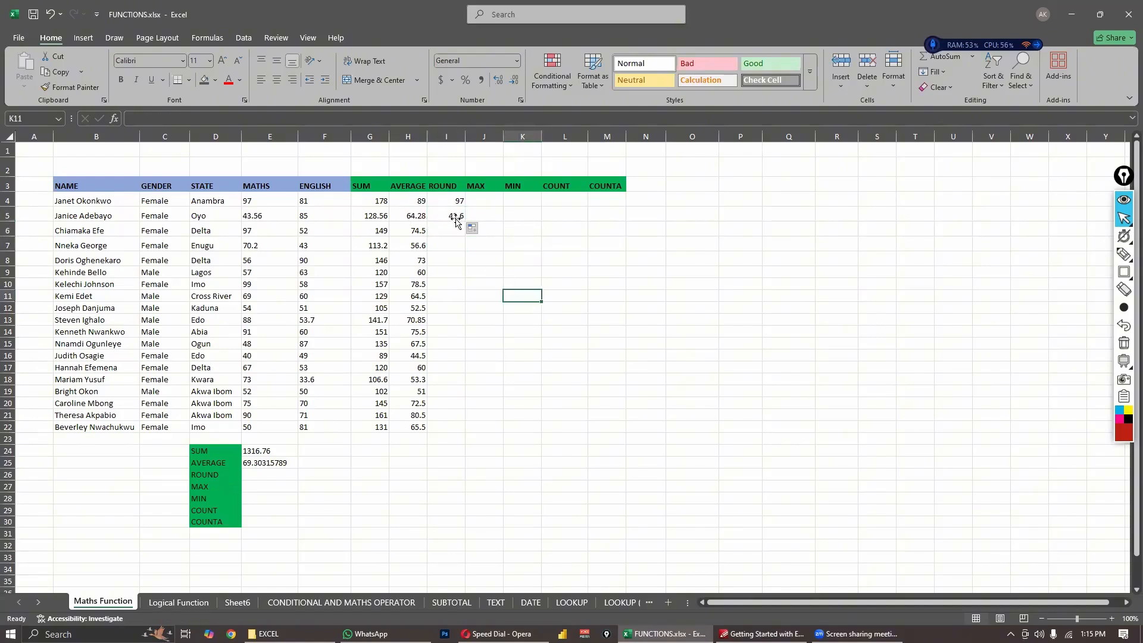
pyautogui.click(453, 216)
pyautogui.moveTo(464, 221); pyautogui.dragTo(457, 431)
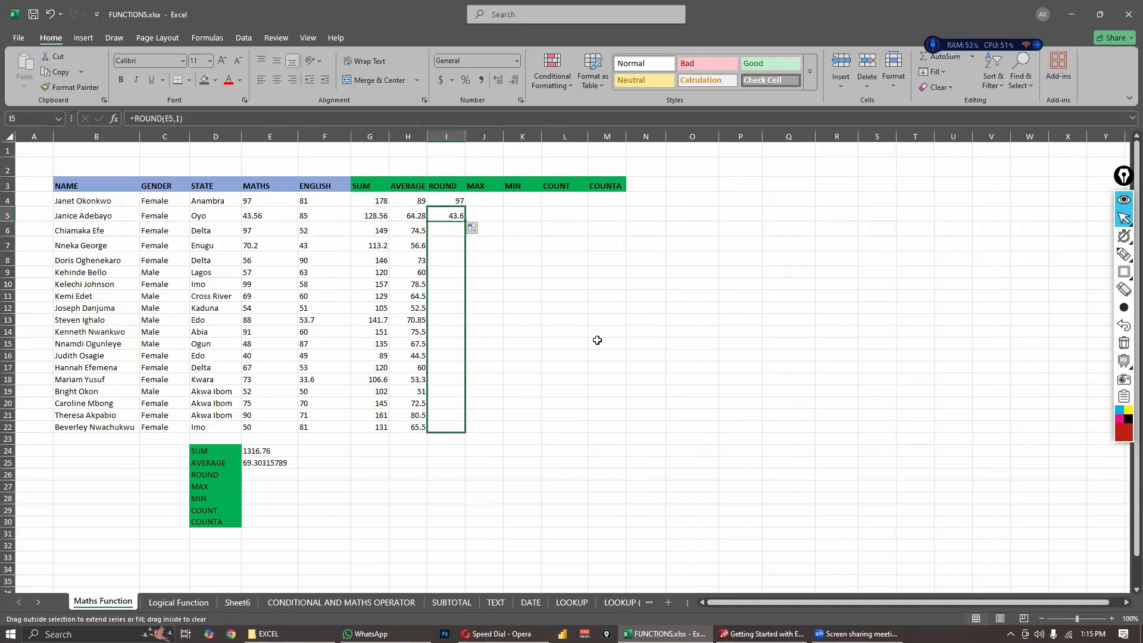
pyautogui.click(596, 342)
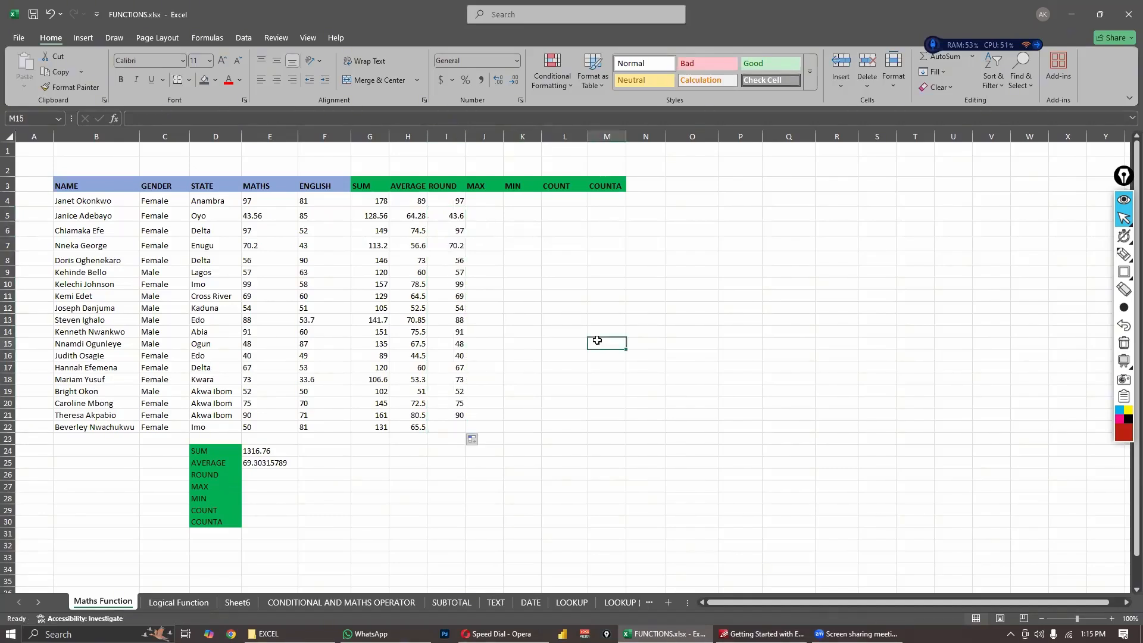
# - Compare the MATHS scores in cells E7 and E5 with their rounded results in cells I7 and I5
pyautogui.click(262, 246)
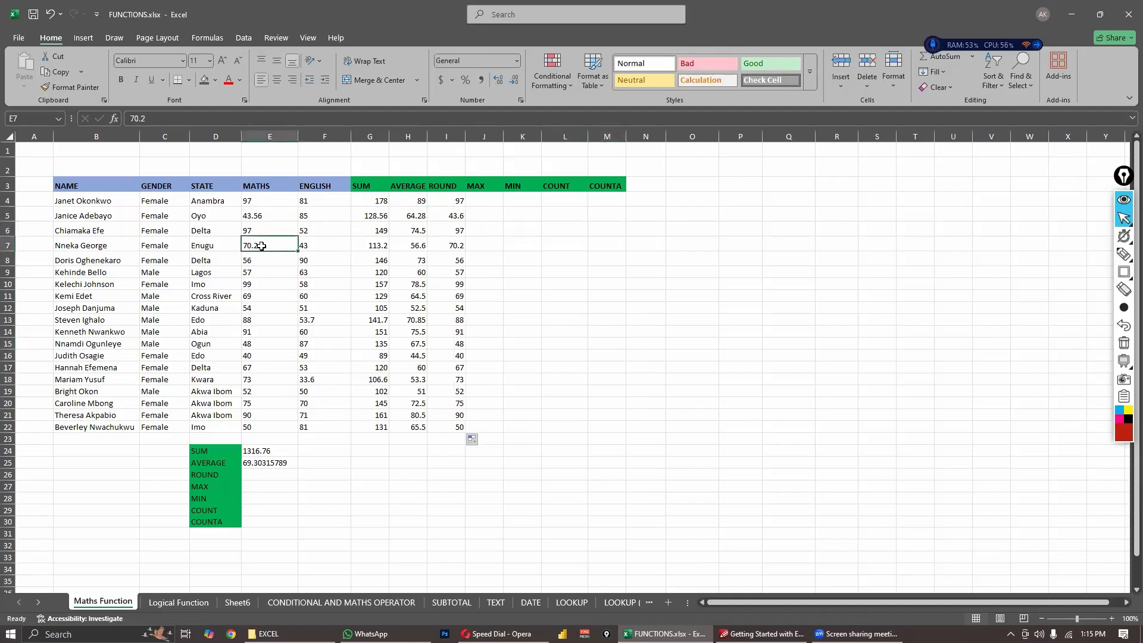
pyautogui.click(449, 247)
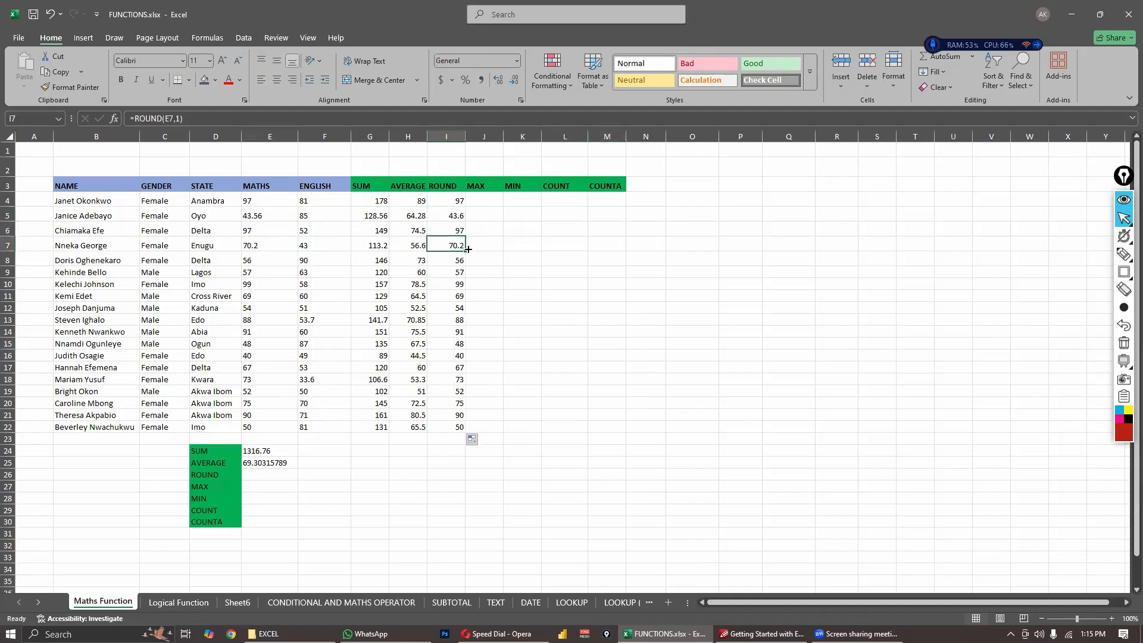
pyautogui.click(281, 249)
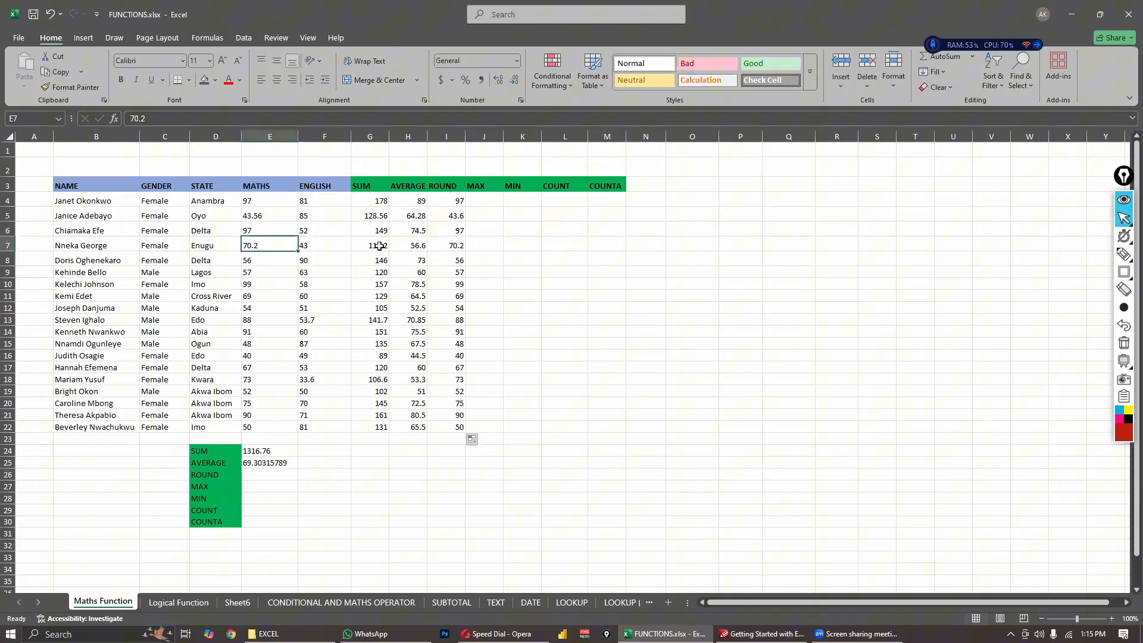
pyautogui.click(456, 247)
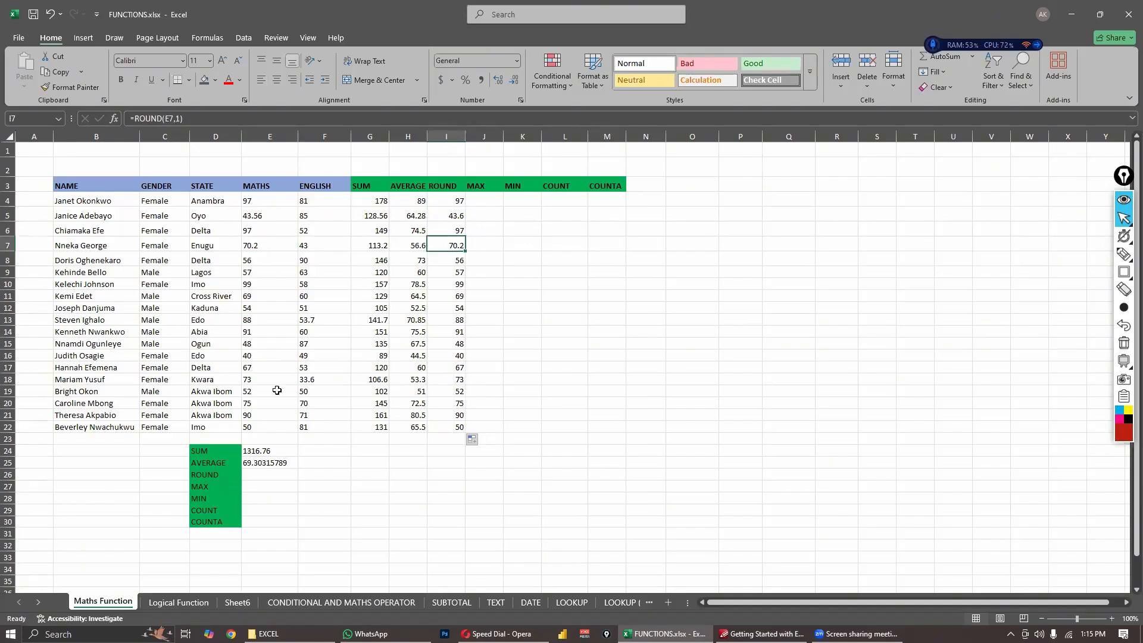
pyautogui.click(591, 391)
pyautogui.click(430, 287)
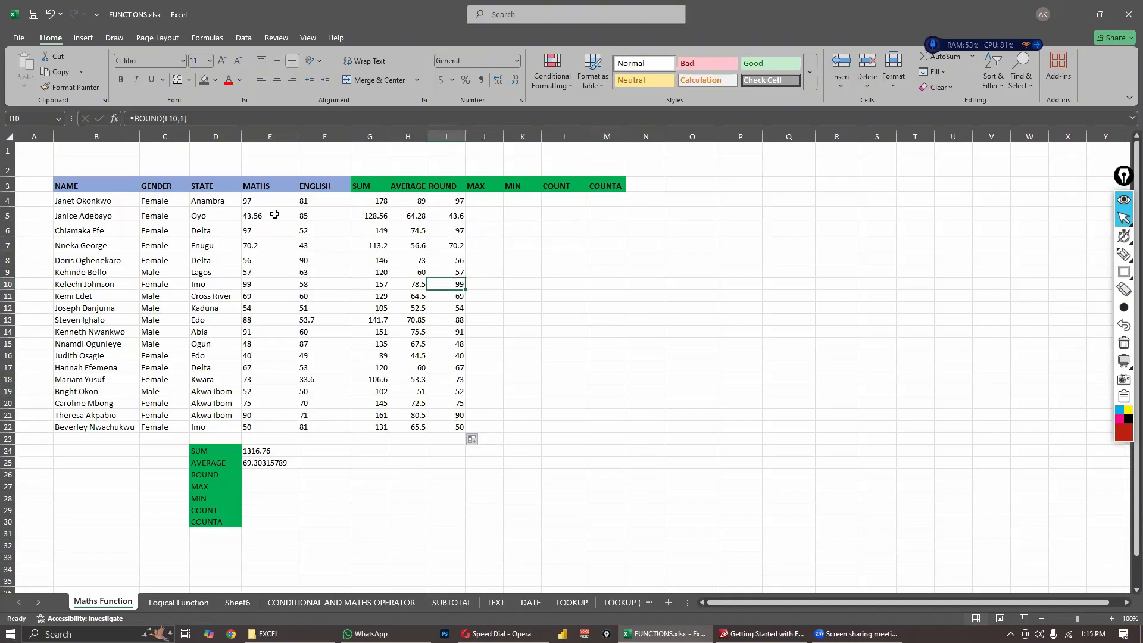
pyautogui.click(275, 213)
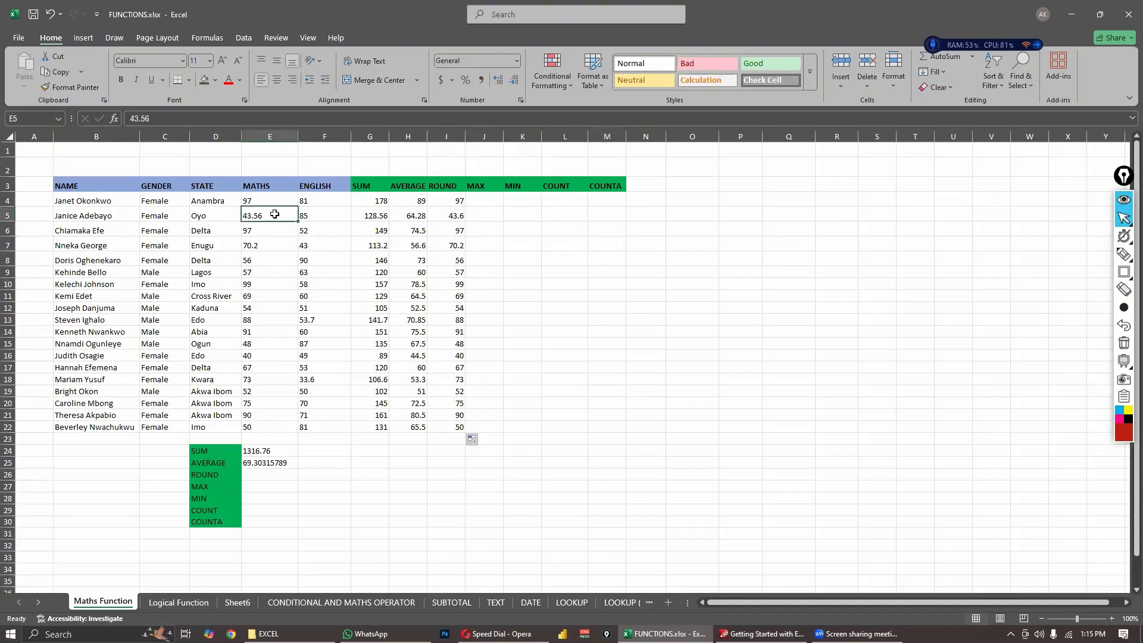
pyautogui.click(440, 218)
pyautogui.click(497, 230)
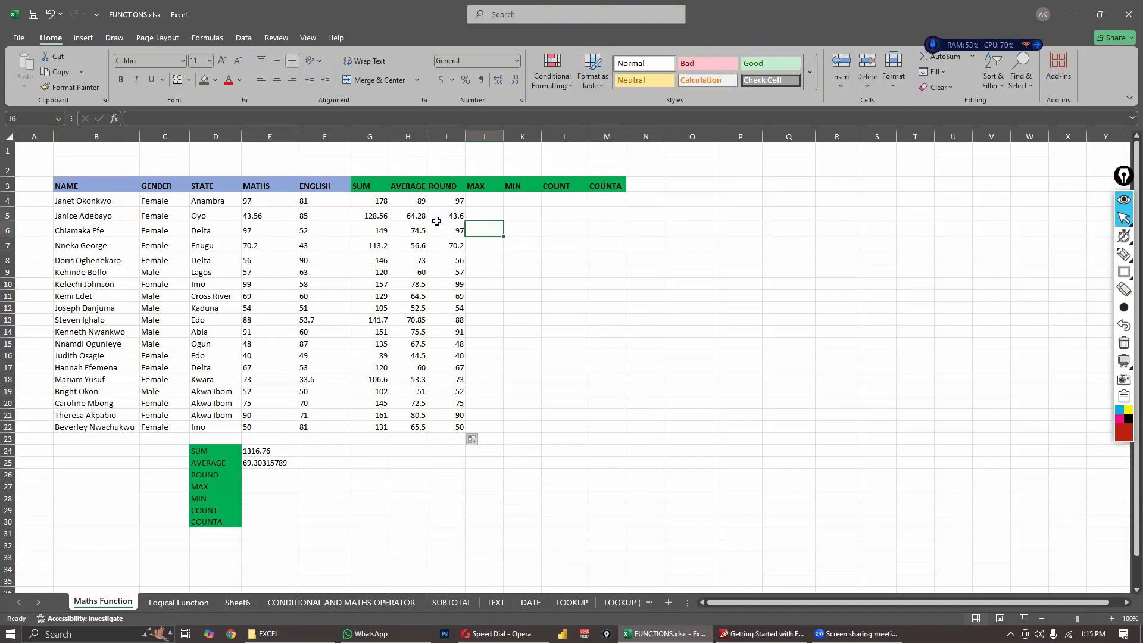
pyautogui.click(268, 218)
pyautogui.click(441, 216)
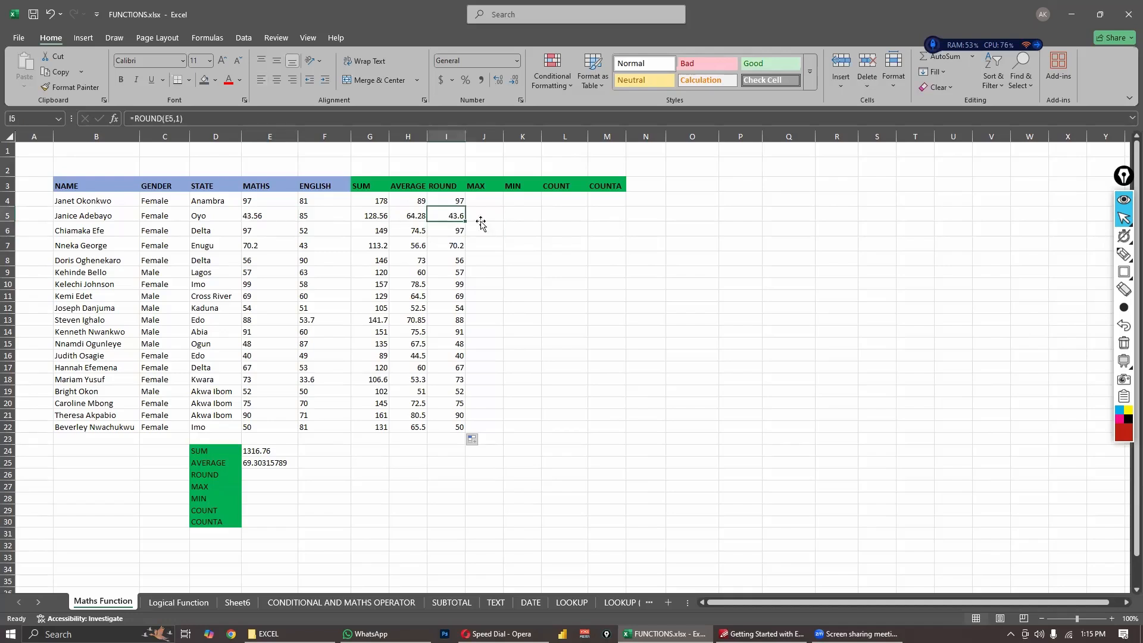
pyautogui.click(481, 221)
pyautogui.click(451, 215)
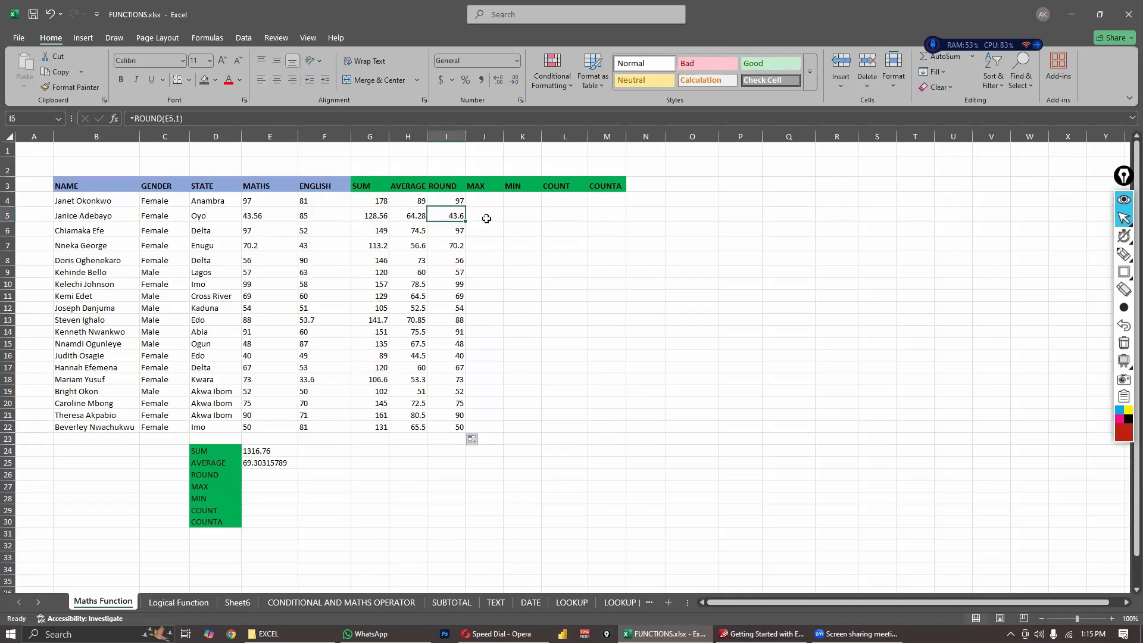
pyautogui.click(471, 248)
pyautogui.click(477, 219)
pyautogui.click(456, 215)
# - Enter the formula =ROUND(E5:F5,1) in cell J5 to round the MATHS and ENGLISH scores of row 5 together
pyautogui.moveTo(293, 215); pyautogui.dragTo(301, 217)
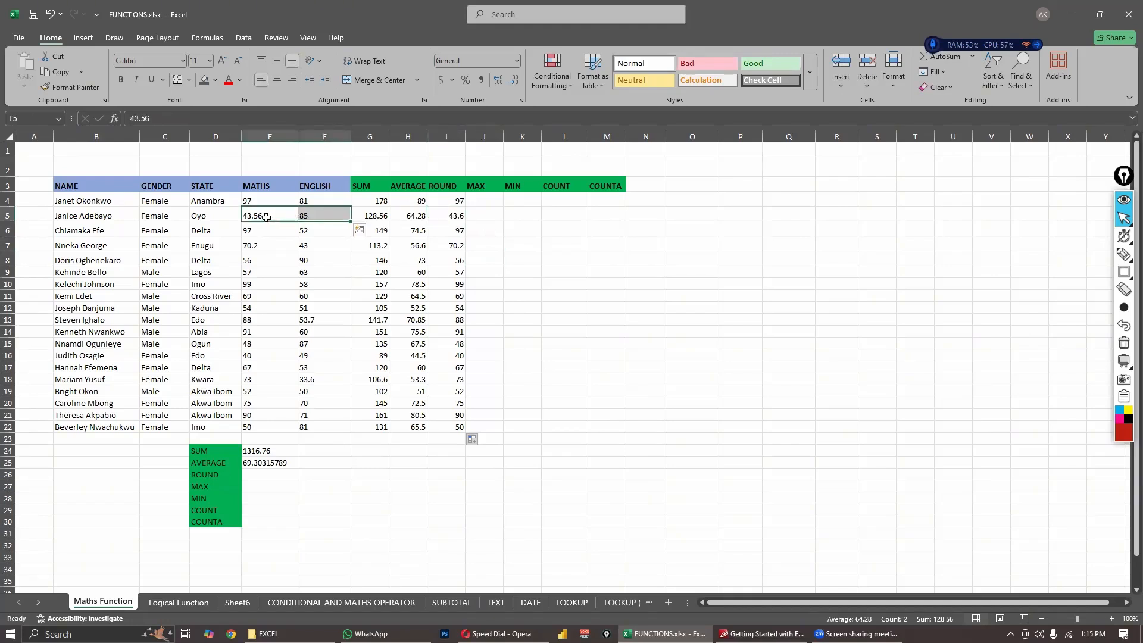
pyautogui.click(484, 216)
pyautogui.write('=ROUND')
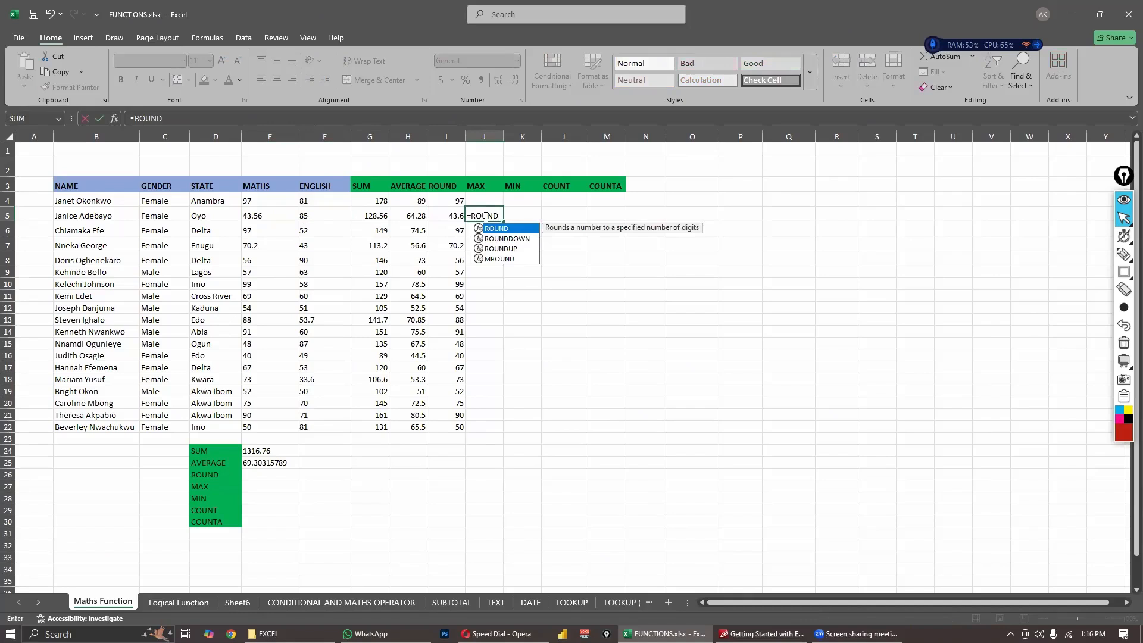
pyautogui.write('(')
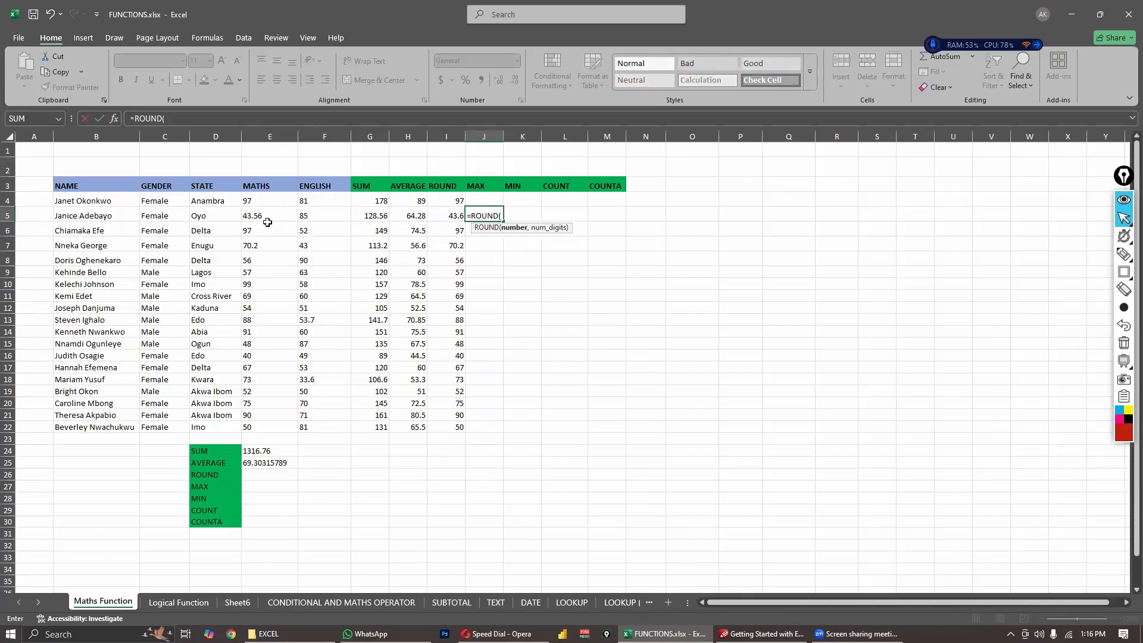
pyautogui.moveTo(262, 216); pyautogui.dragTo(316, 216)
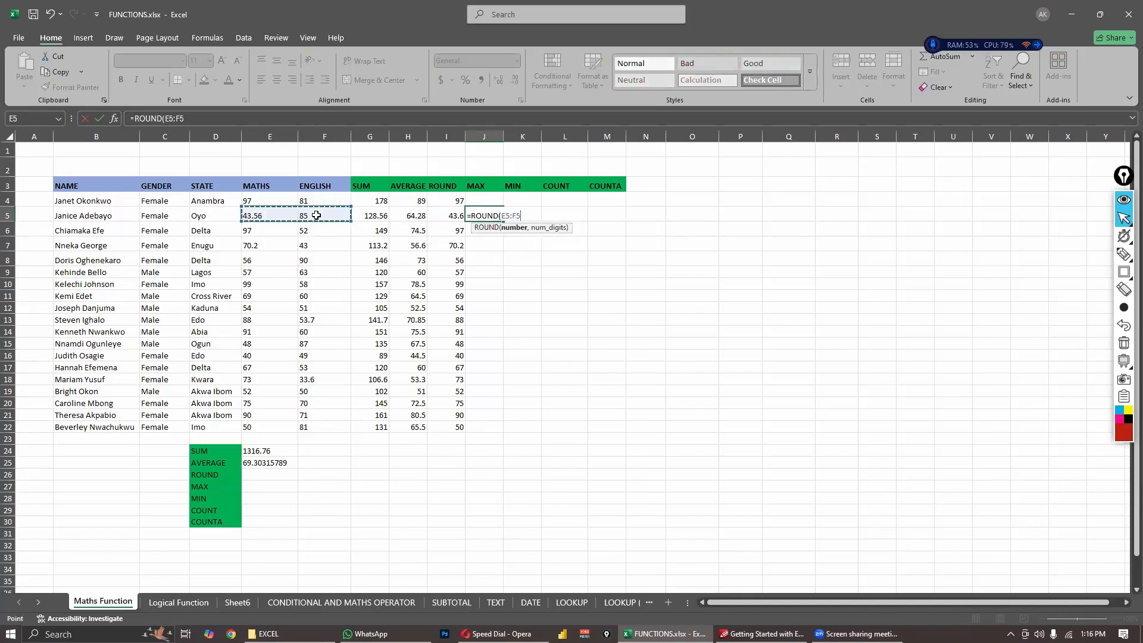
pyautogui.write(',')
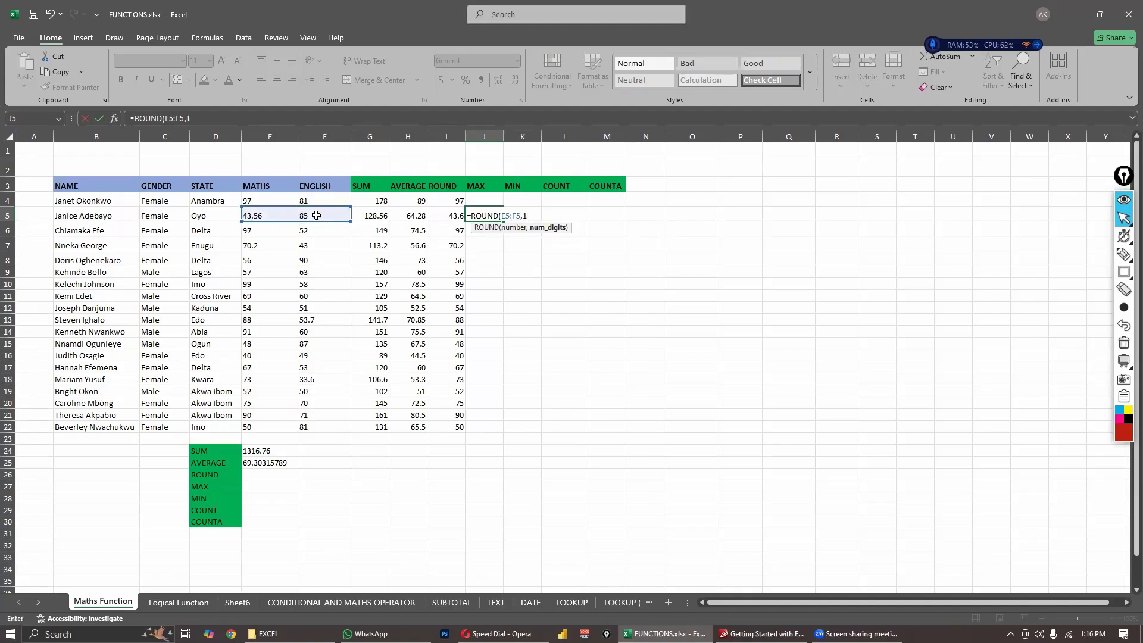
pyautogui.write('1)')
pyautogui.press('Return')
# - Examine the range ROUND results in cells J5 and K5 against the original scores in E5 and F5
pyautogui.click(486, 217)
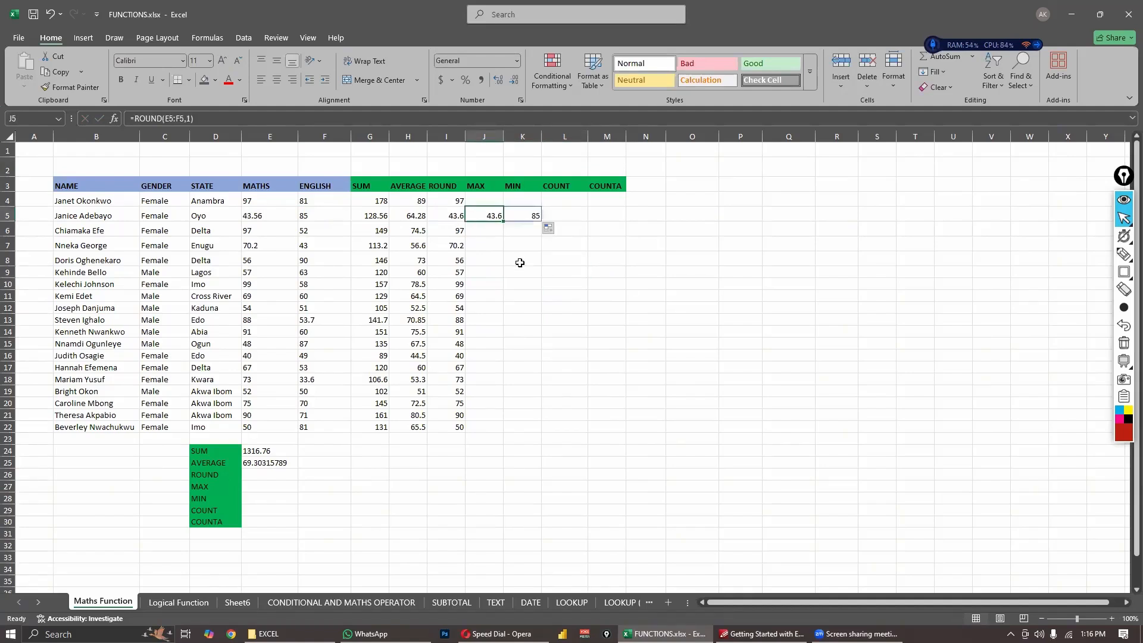
pyautogui.click(527, 216)
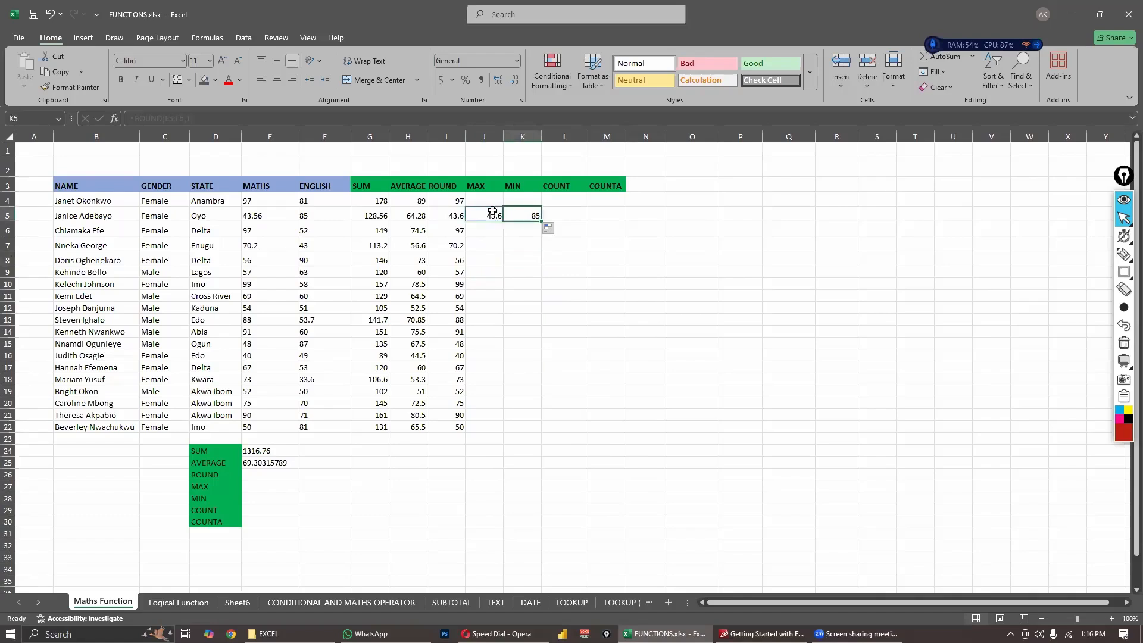
pyautogui.click(493, 214)
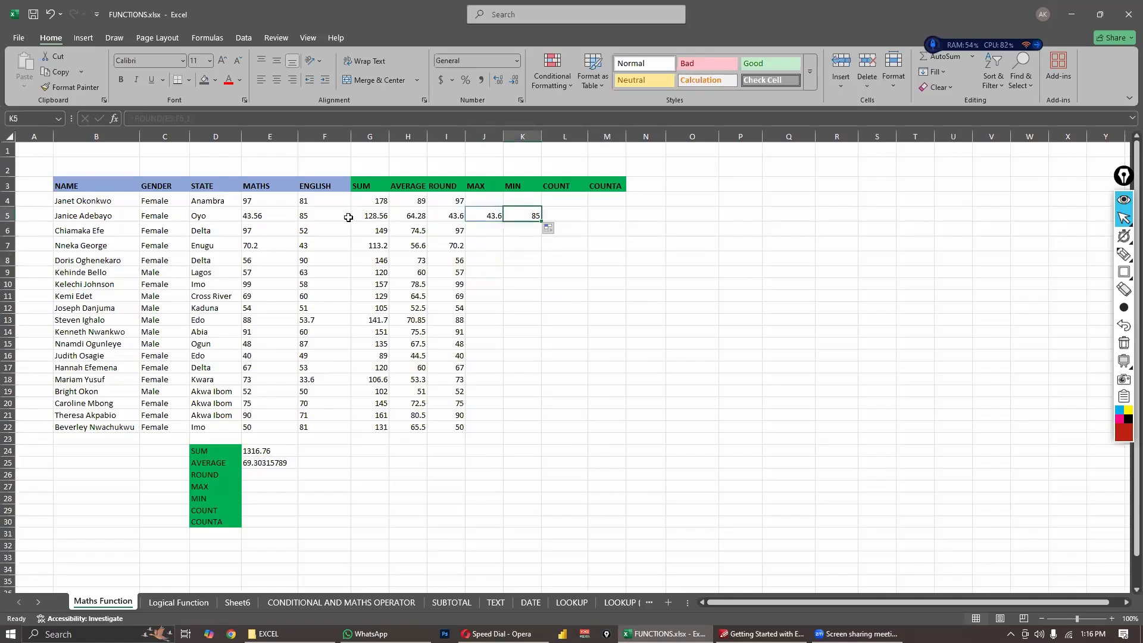
pyautogui.click(265, 216)
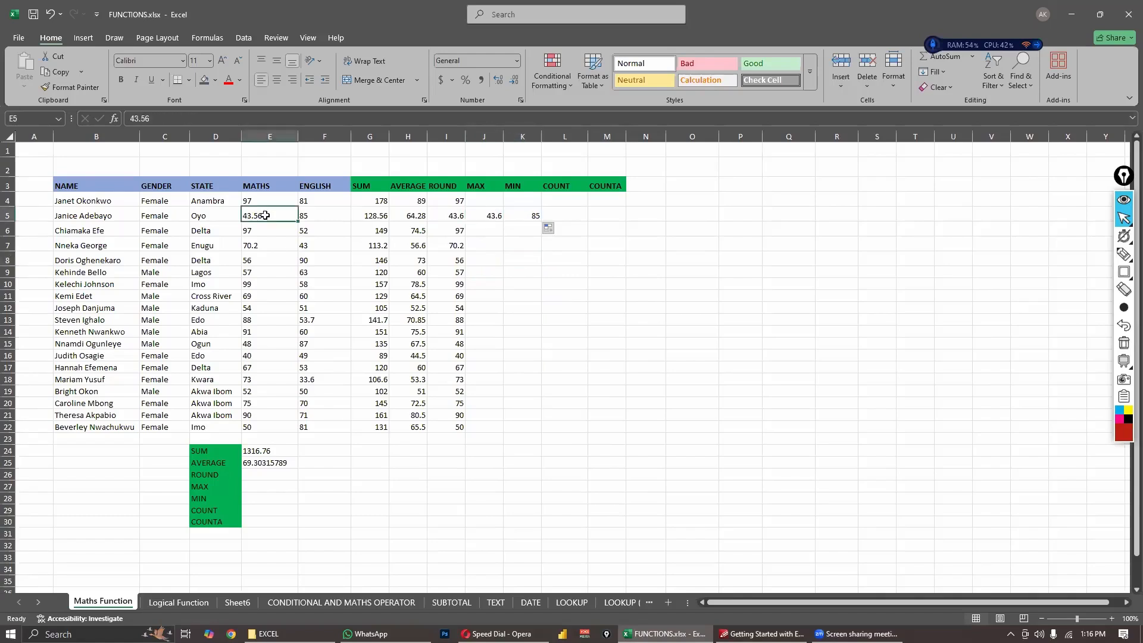
pyautogui.click(491, 215)
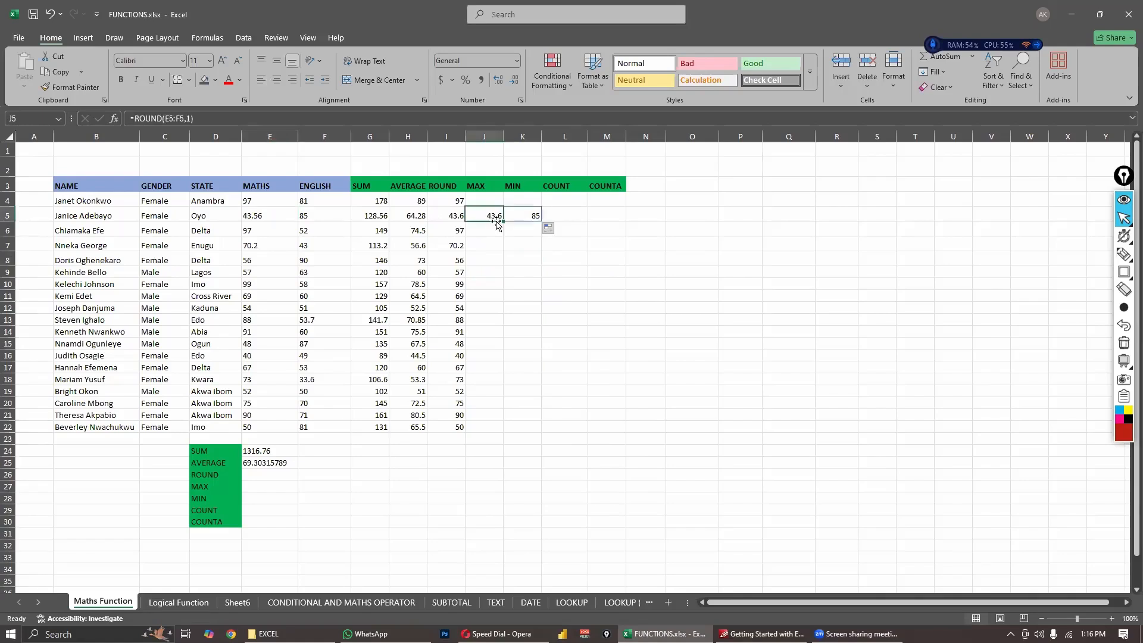
pyautogui.click(348, 217)
pyautogui.click(533, 216)
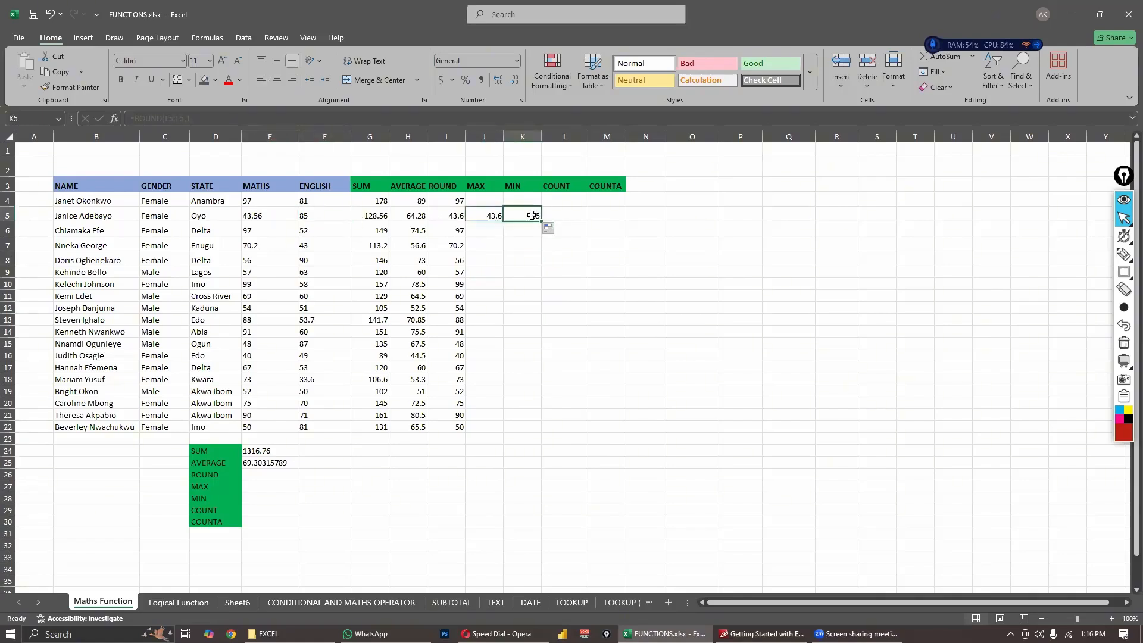
pyautogui.click(486, 215)
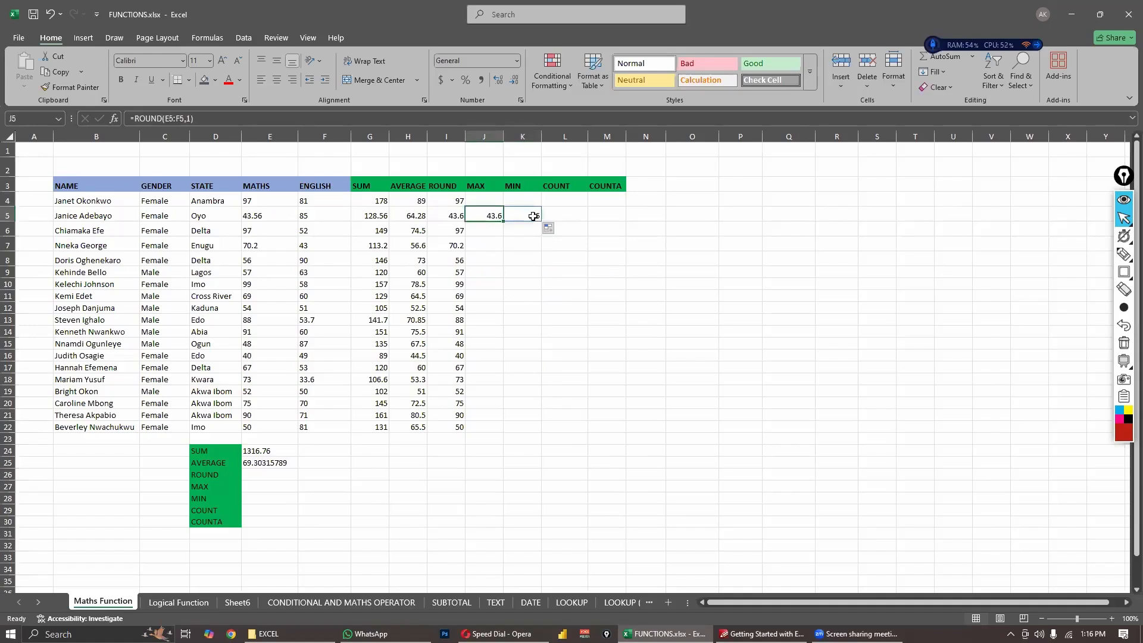
pyautogui.click(533, 216)
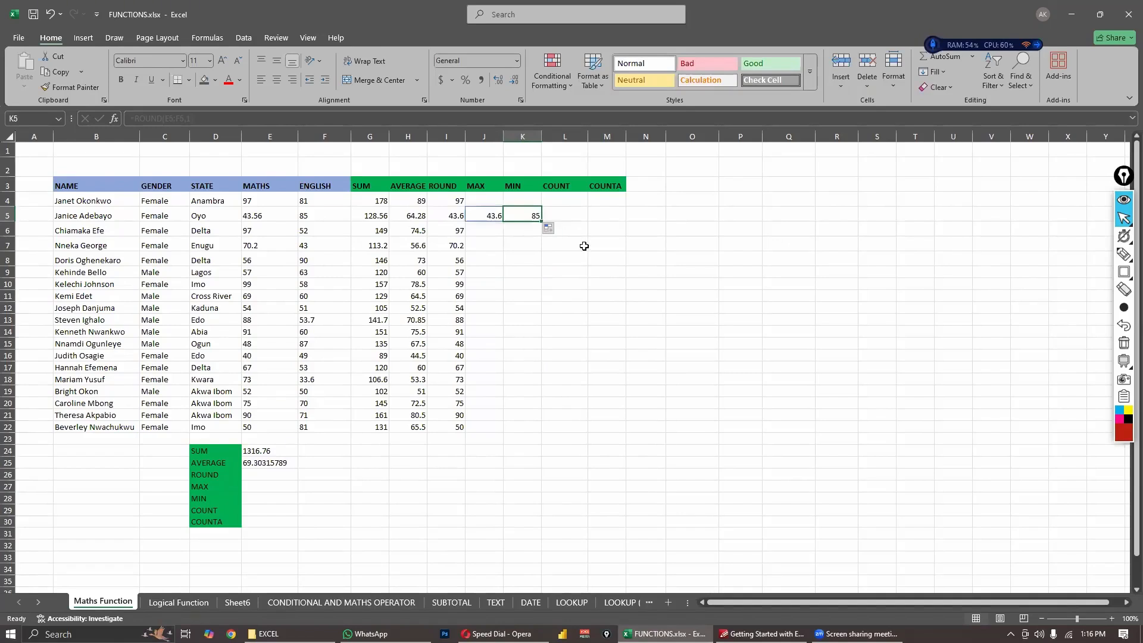
pyautogui.moveTo(484, 216); pyautogui.dragTo(521, 218)
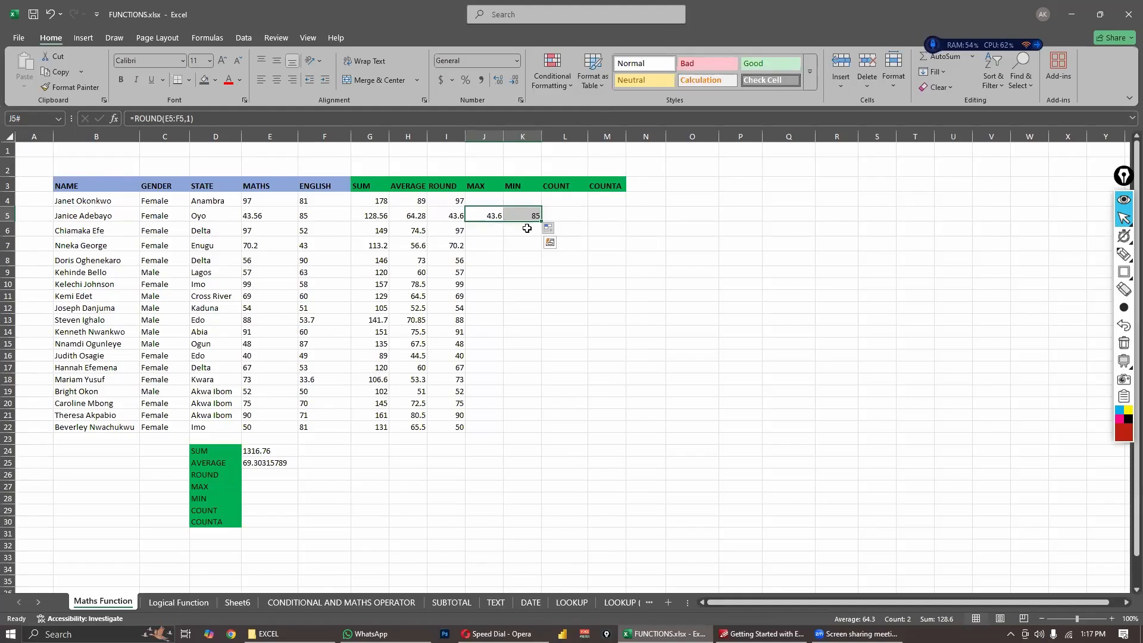
pyautogui.click(484, 218)
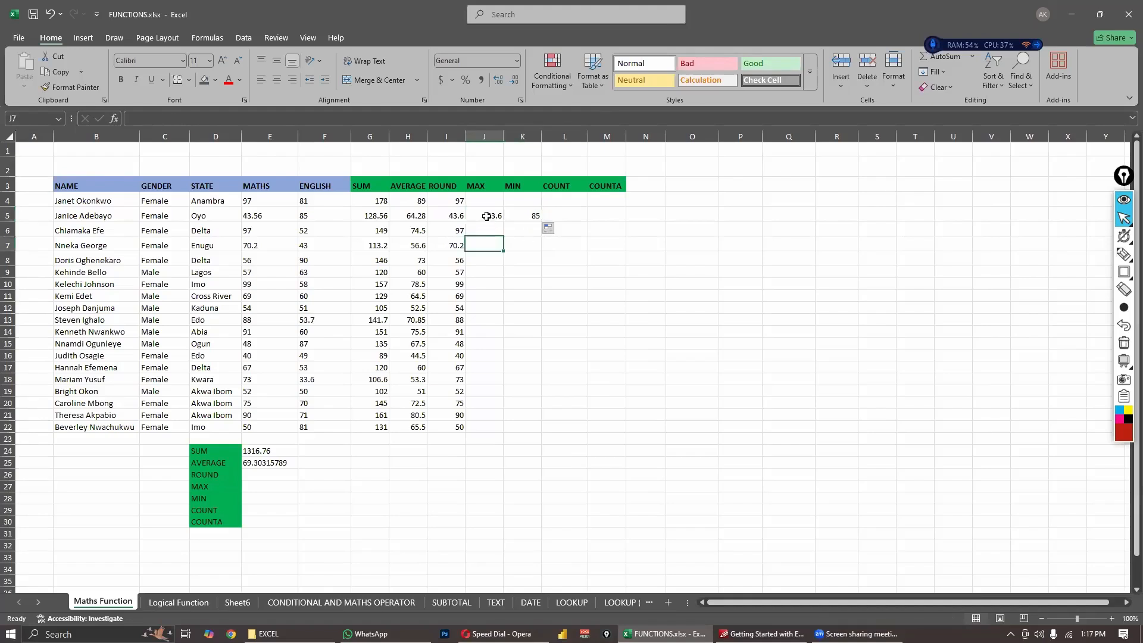
# - Delete the range ROUND results from cells J5 and K5
pyautogui.keyDown('shift'); pyautogui.click(529, 217); pyautogui.keyUp('shift')
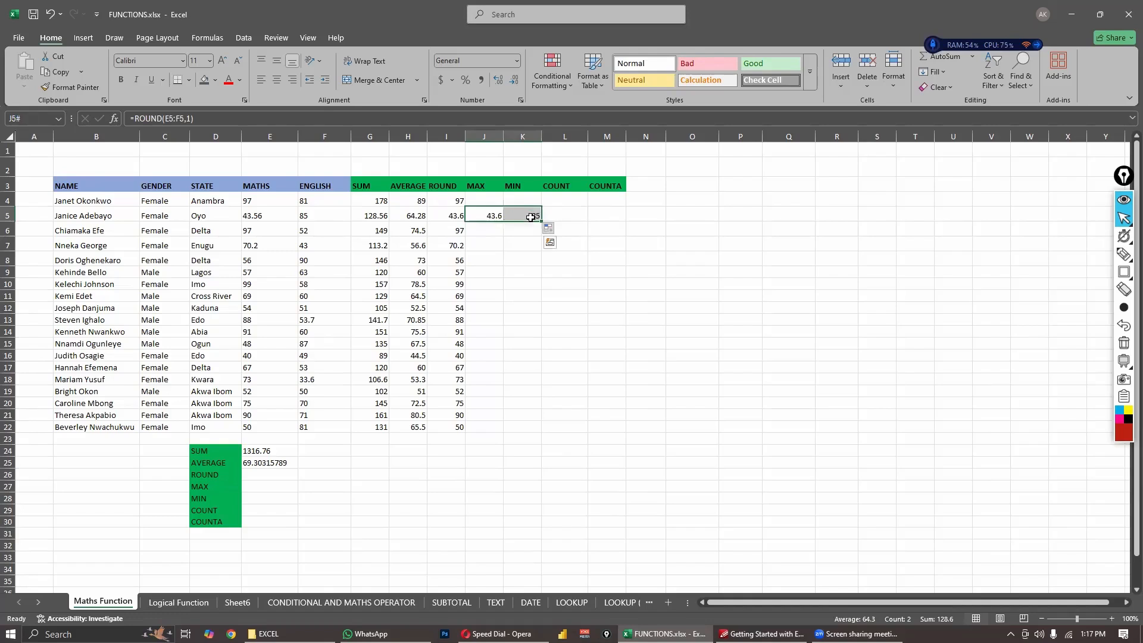
pyautogui.press('Delete')
pyautogui.click(519, 289)
pyautogui.click(487, 216)
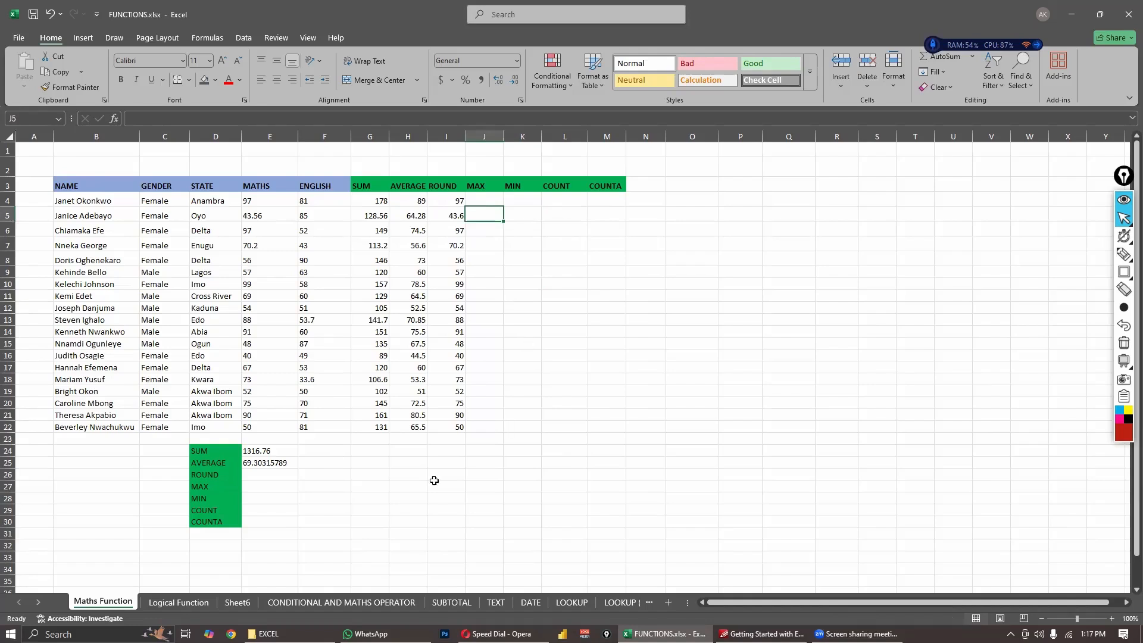
# - Enter the formula =ROUND(E24,1) in cell E26 to round the MATHS total to one decimal place
pyautogui.click(263, 452)
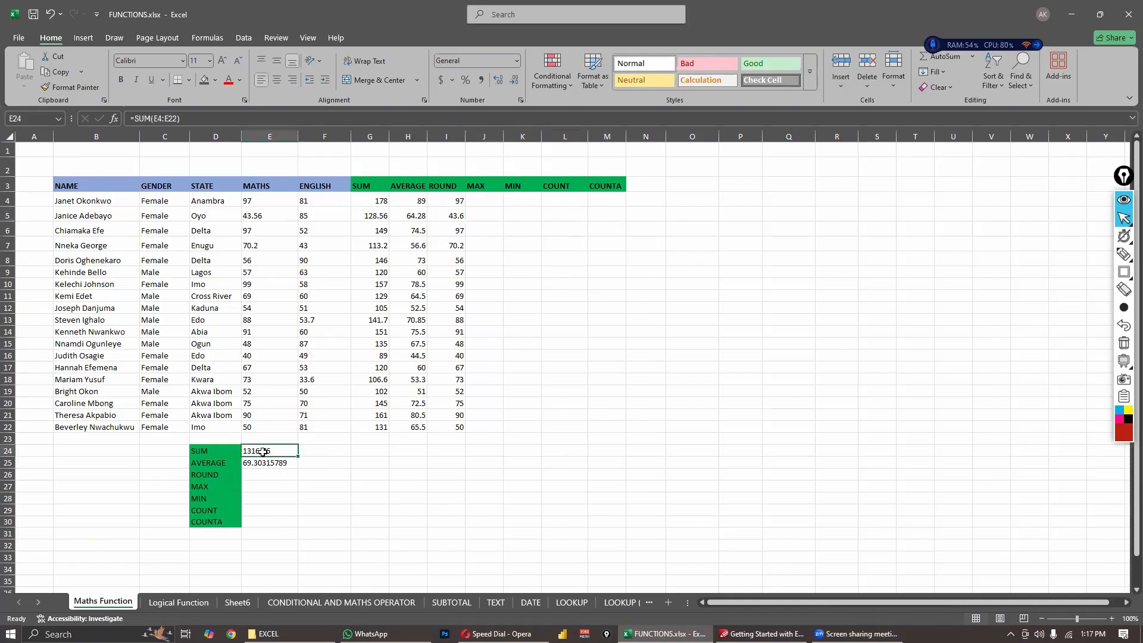
pyautogui.click(250, 475)
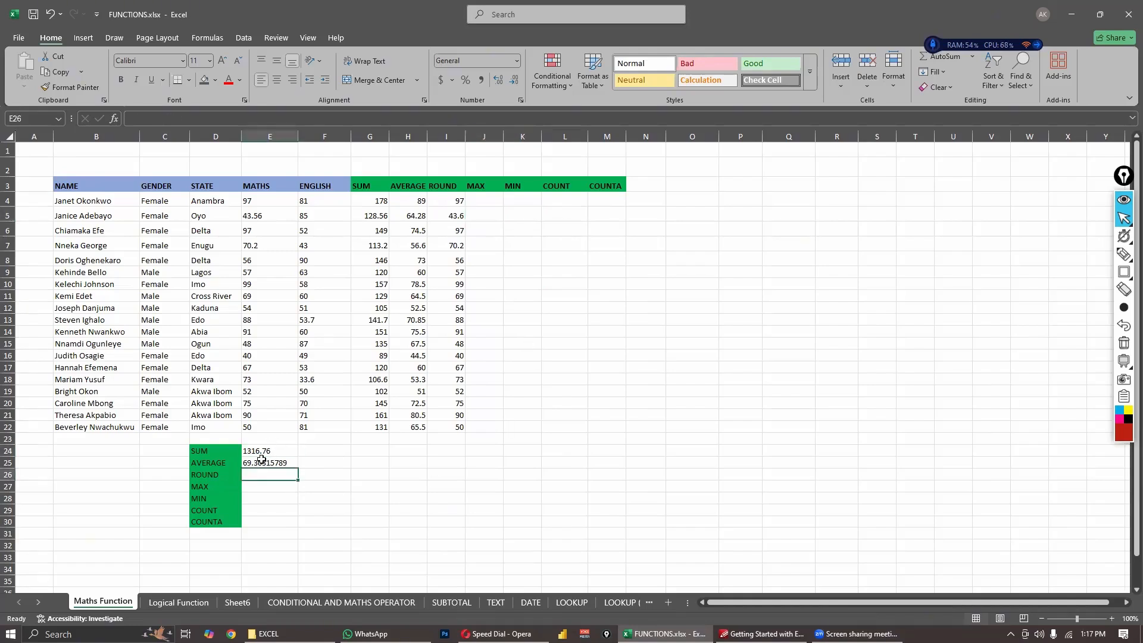
pyautogui.click(262, 452)
pyautogui.click(262, 475)
pyautogui.write('=')
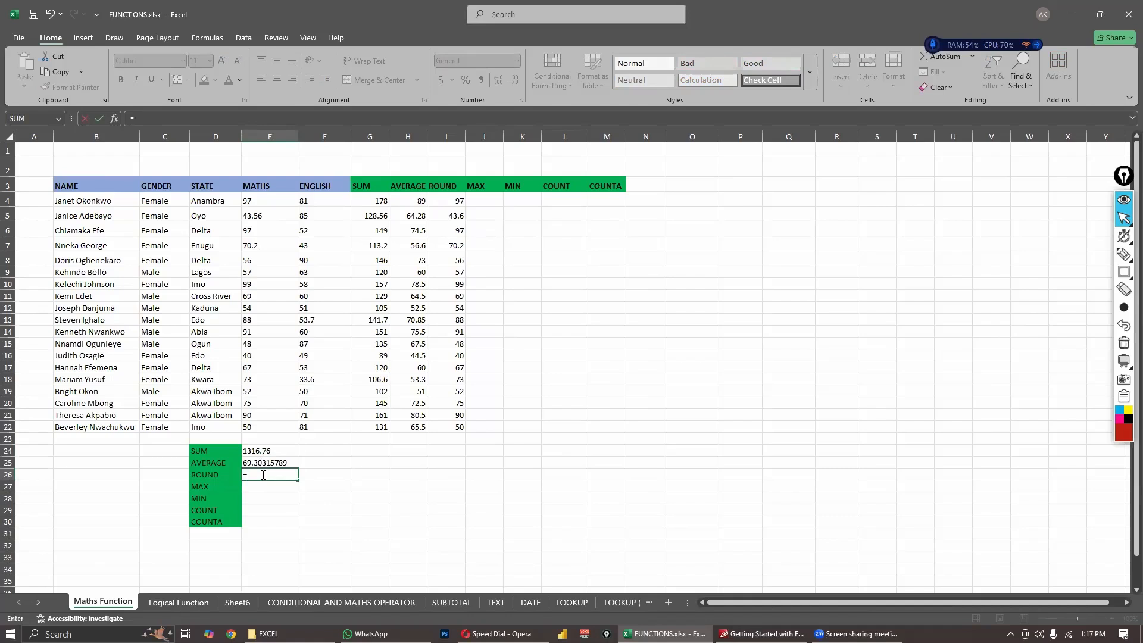
pyautogui.write('ROUND')
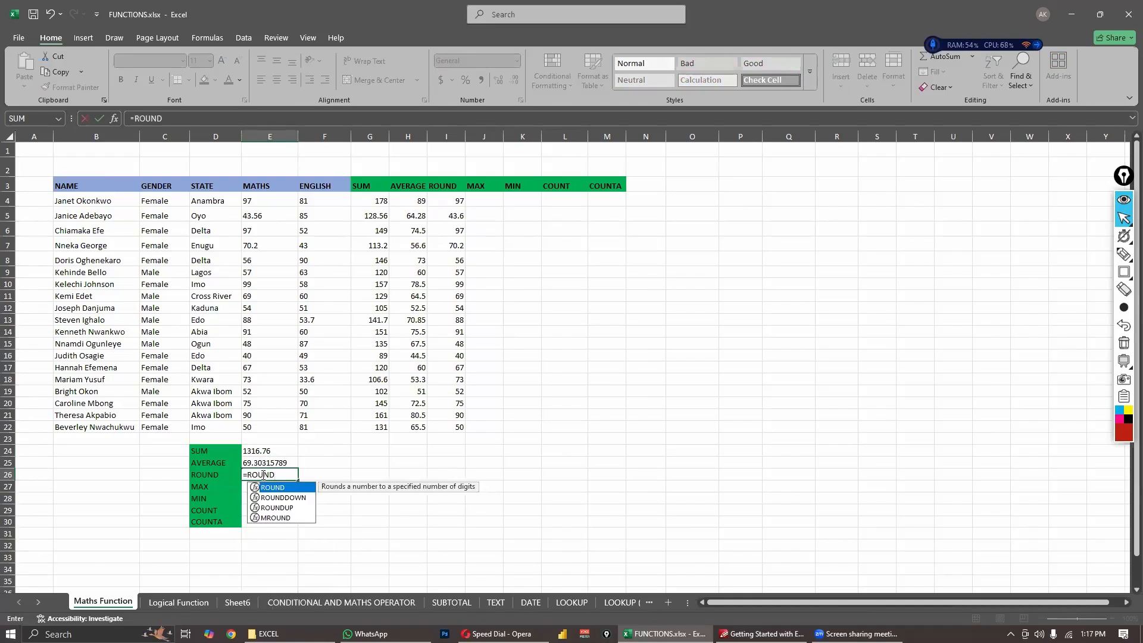
pyautogui.write('(')
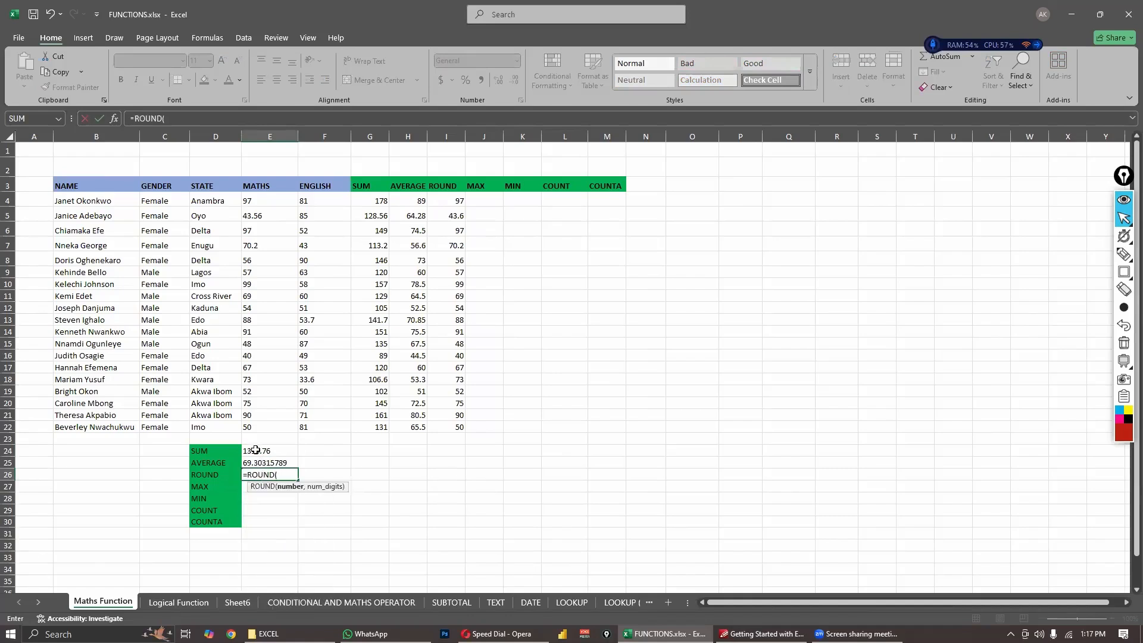
pyautogui.click(256, 450)
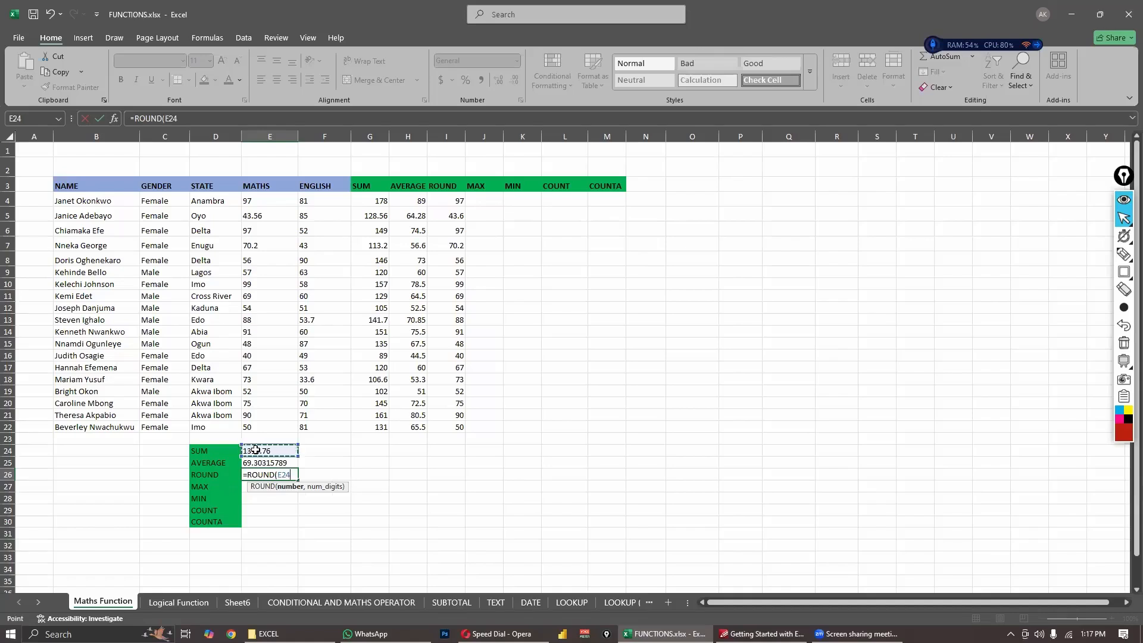
pyautogui.write(',1')
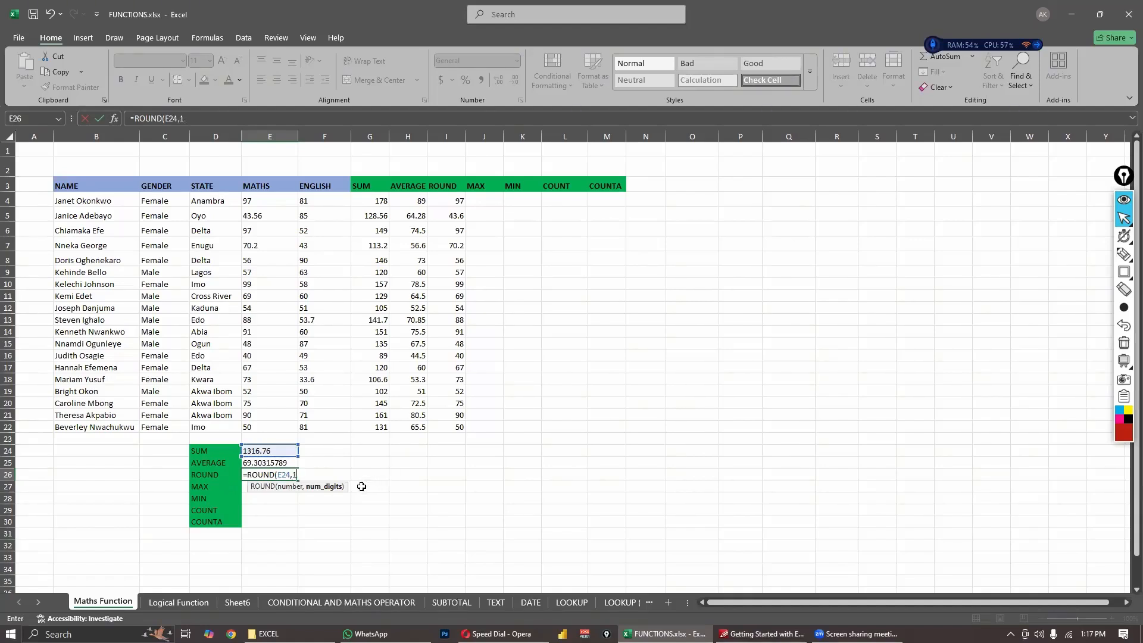
pyautogui.press('Return')
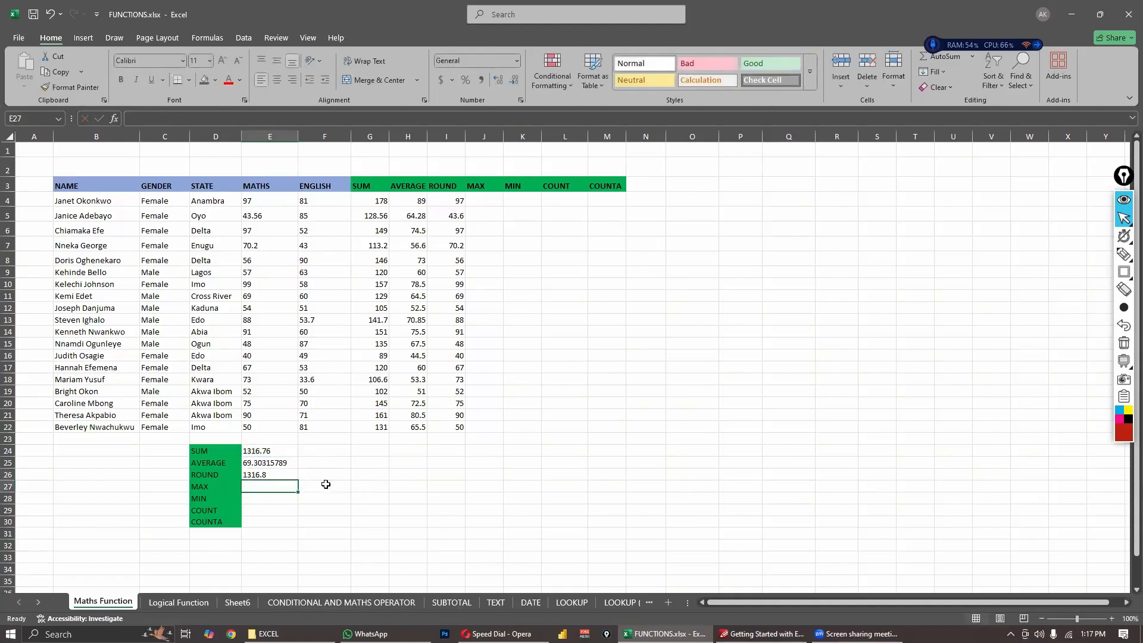
# - Compare the MATHS total in cell E24 with its rounded result in cell E26
pyautogui.click(287, 473)
pyautogui.click(276, 451)
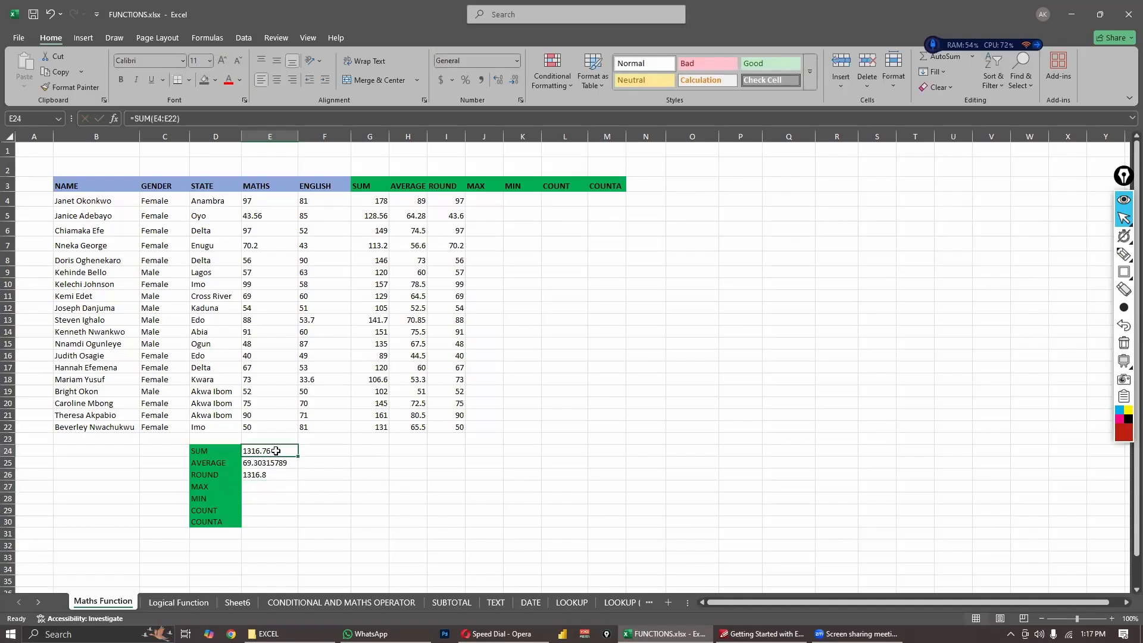
pyautogui.click(276, 476)
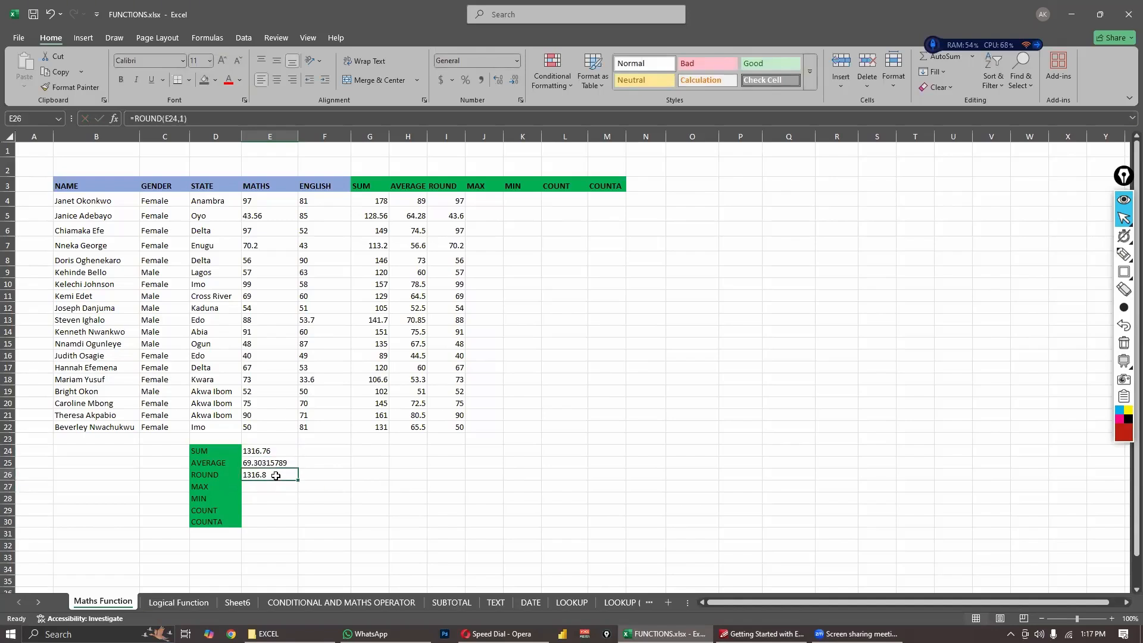
pyautogui.click(296, 483)
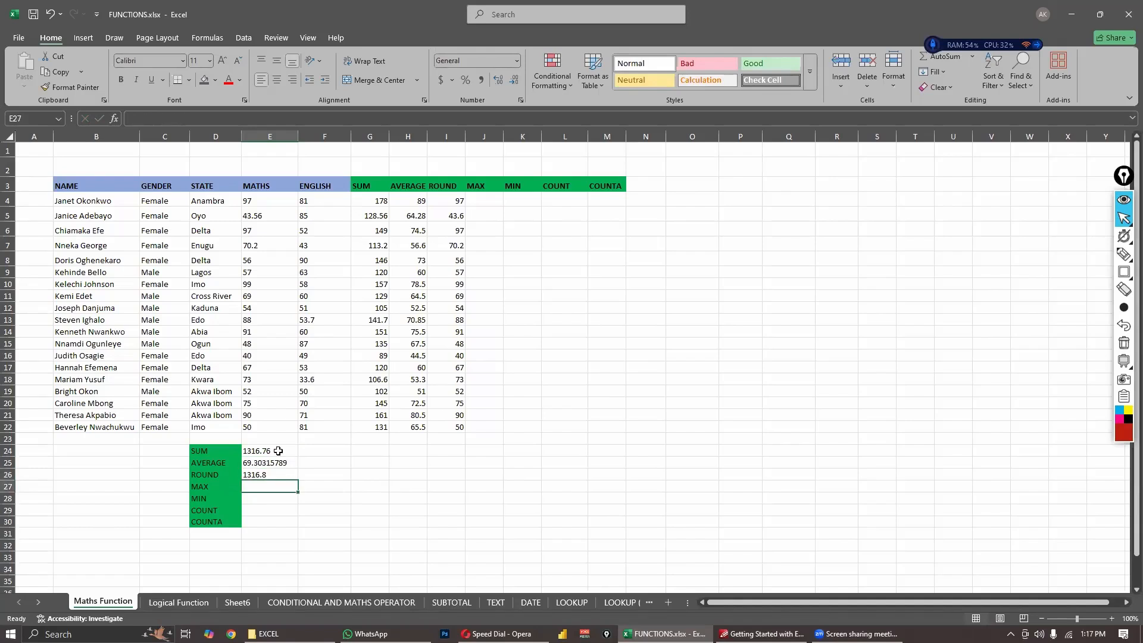
pyautogui.click(278, 452)
pyautogui.click(279, 477)
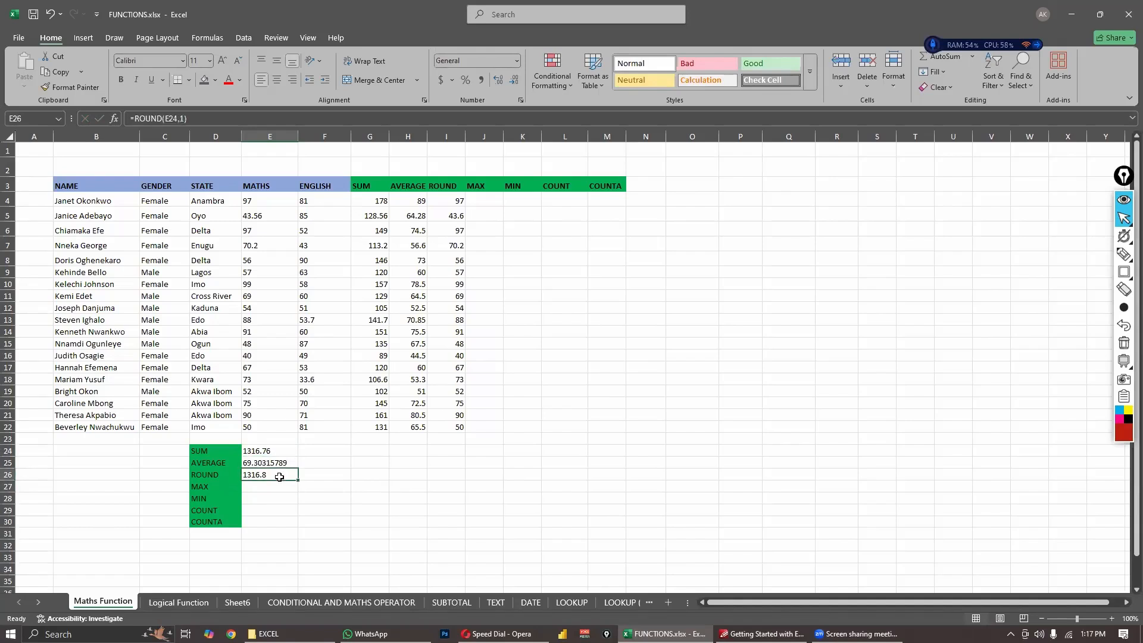
pyautogui.click(311, 484)
pyautogui.click(278, 451)
pyautogui.click(276, 477)
pyautogui.click(285, 449)
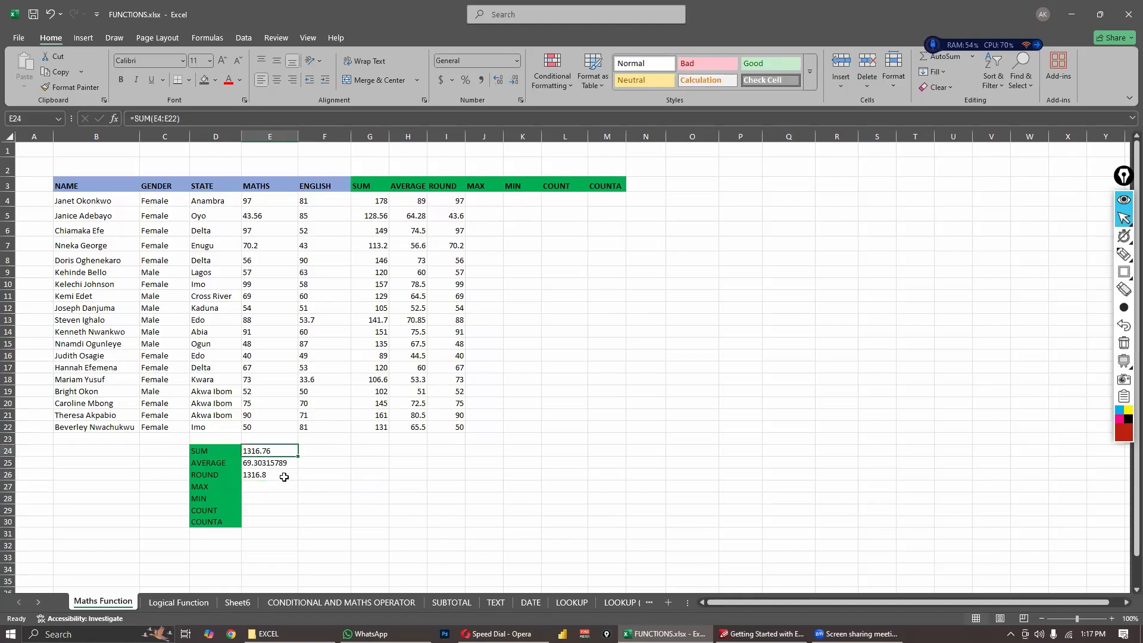
pyautogui.click(284, 477)
pyautogui.click(280, 452)
pyautogui.click(273, 476)
pyautogui.click(309, 484)
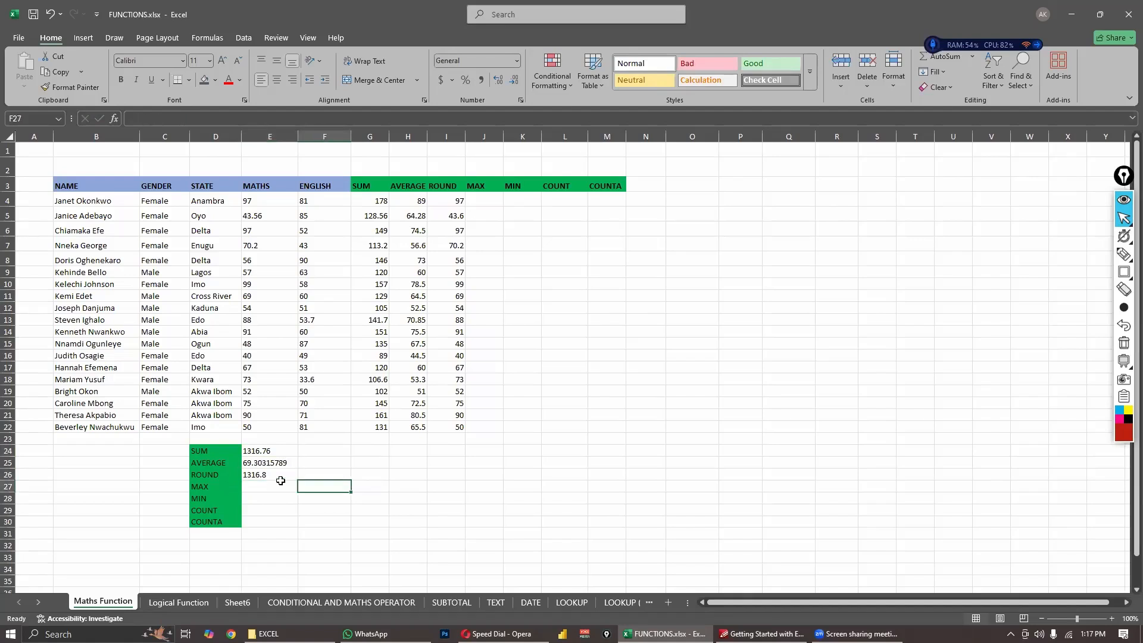
pyautogui.click(279, 476)
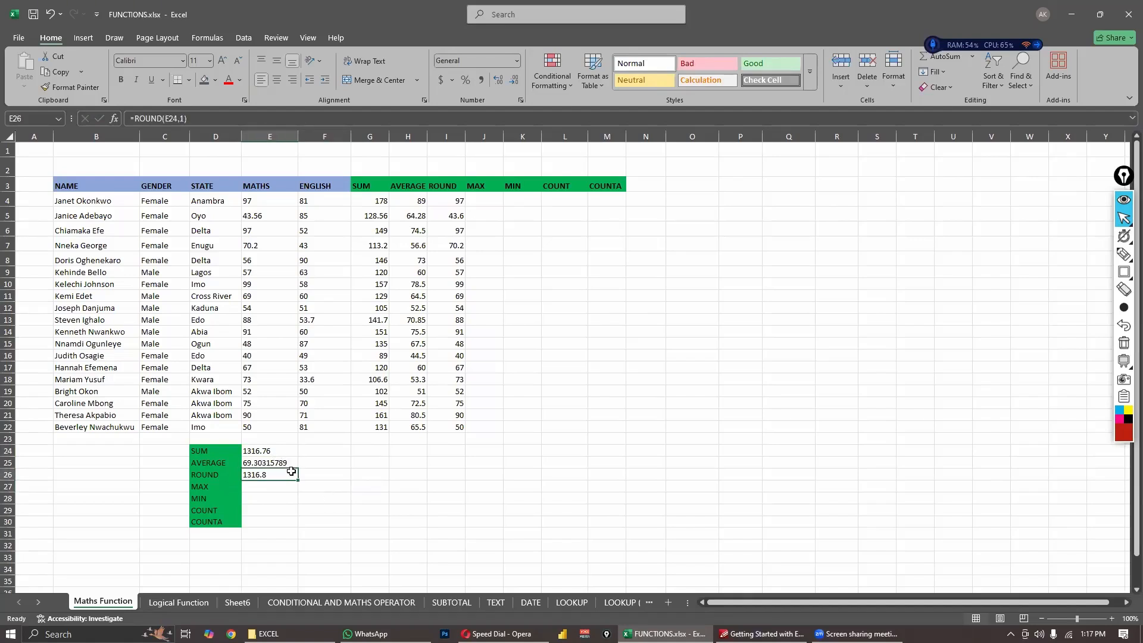
pyautogui.click(343, 496)
pyautogui.click(270, 452)
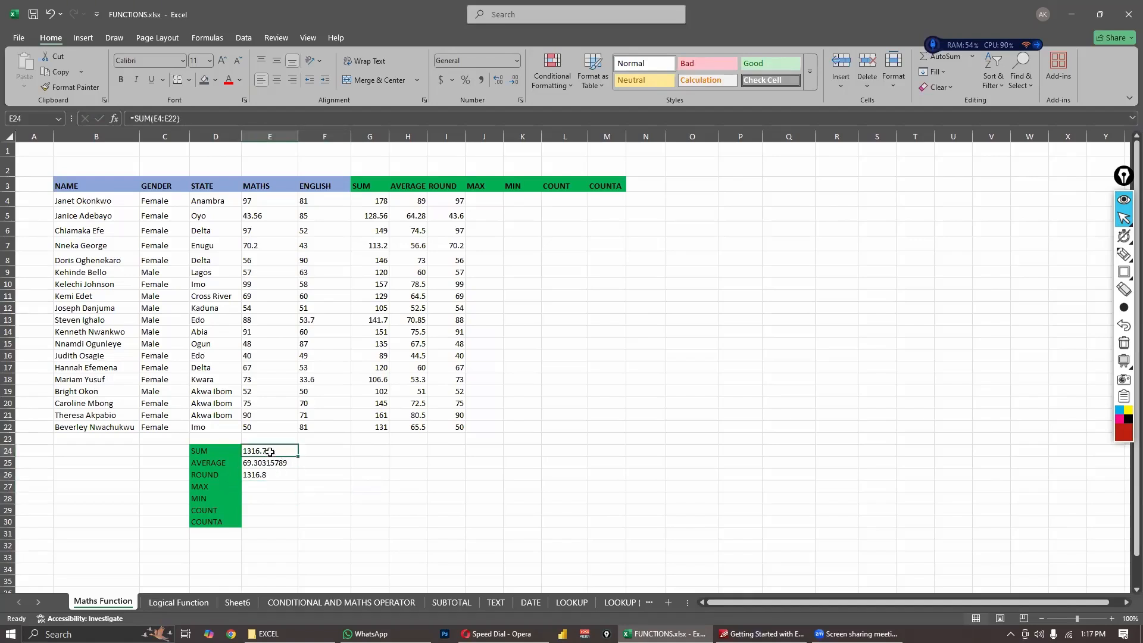
pyautogui.click(271, 477)
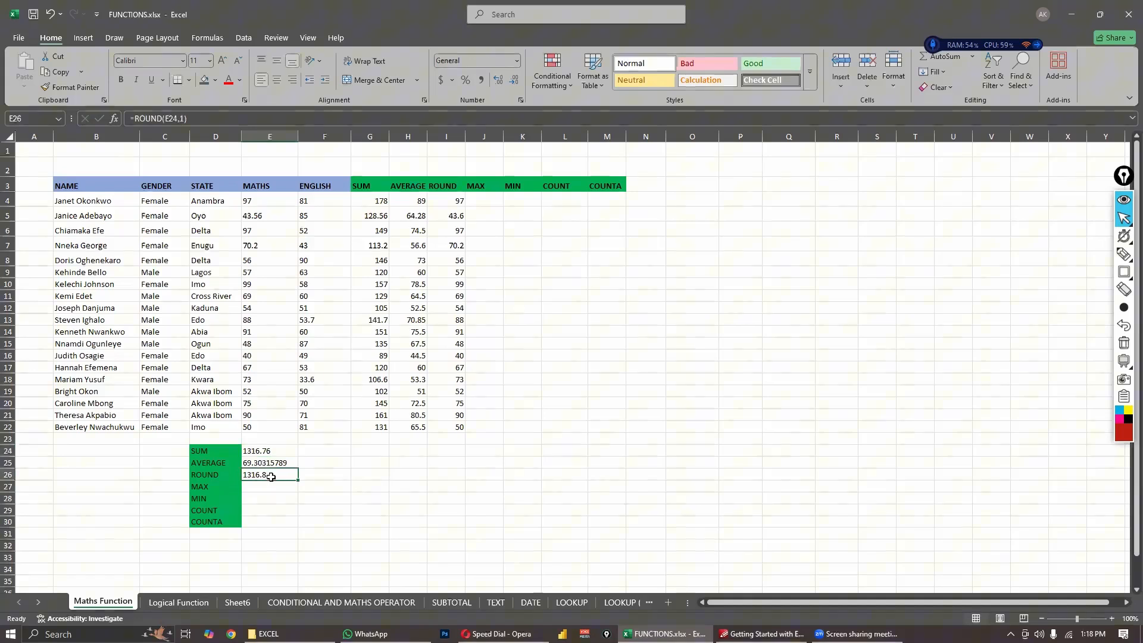
pyautogui.click(515, 216)
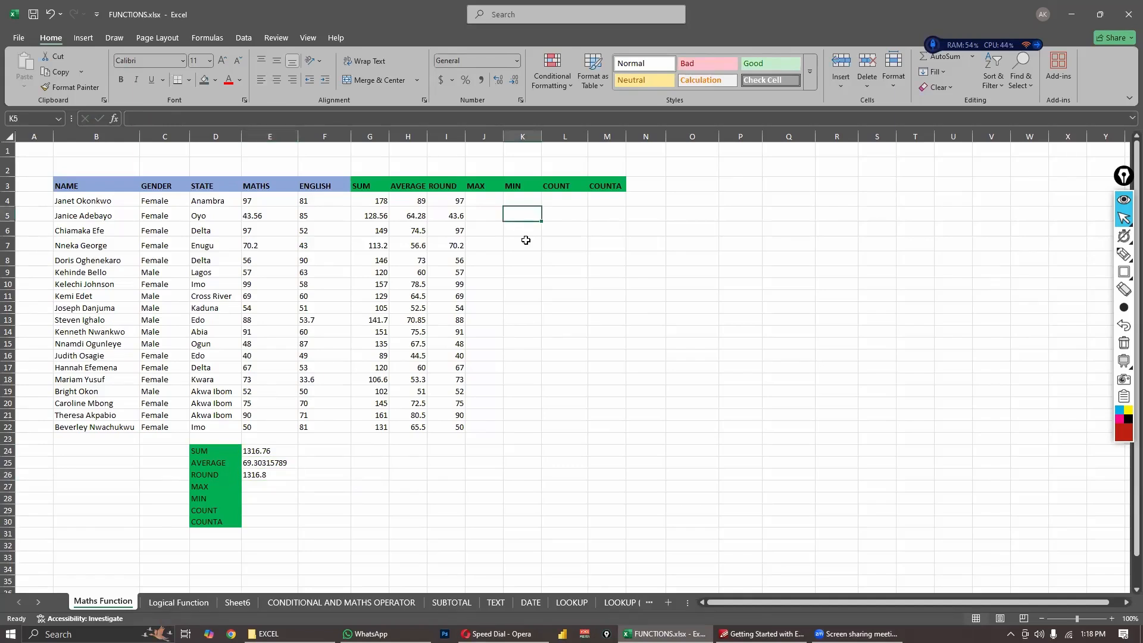
pyautogui.click(526, 242)
pyautogui.click(518, 218)
pyautogui.click(313, 473)
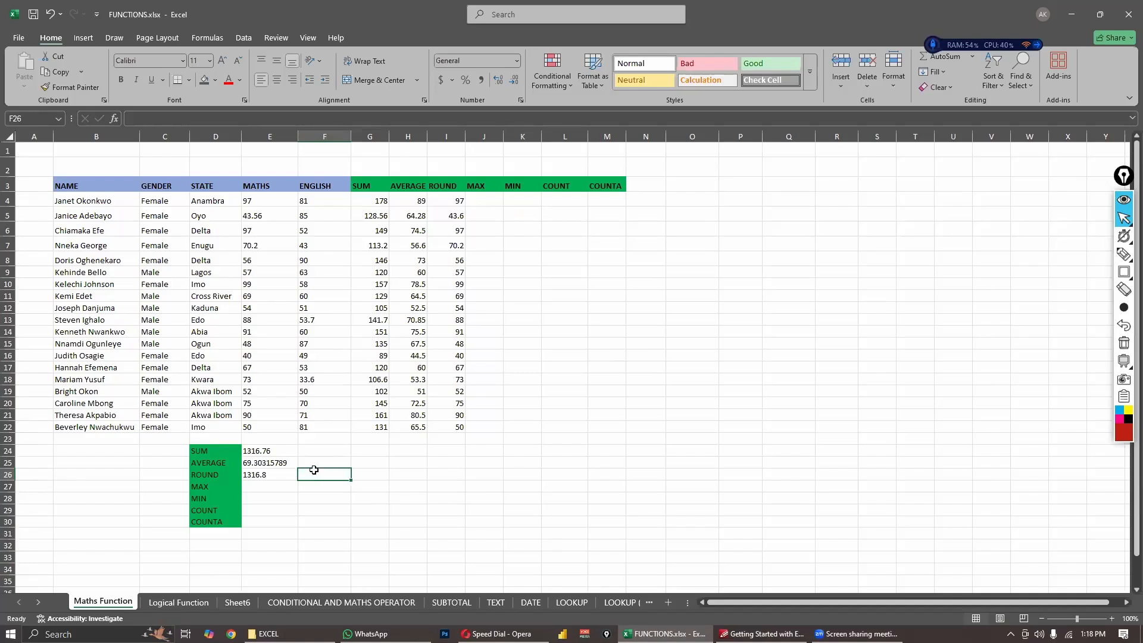
# - Start a formula in cell F26 with =SUM(E4:E22) to total the MATHS scores
pyautogui.click(256, 452)
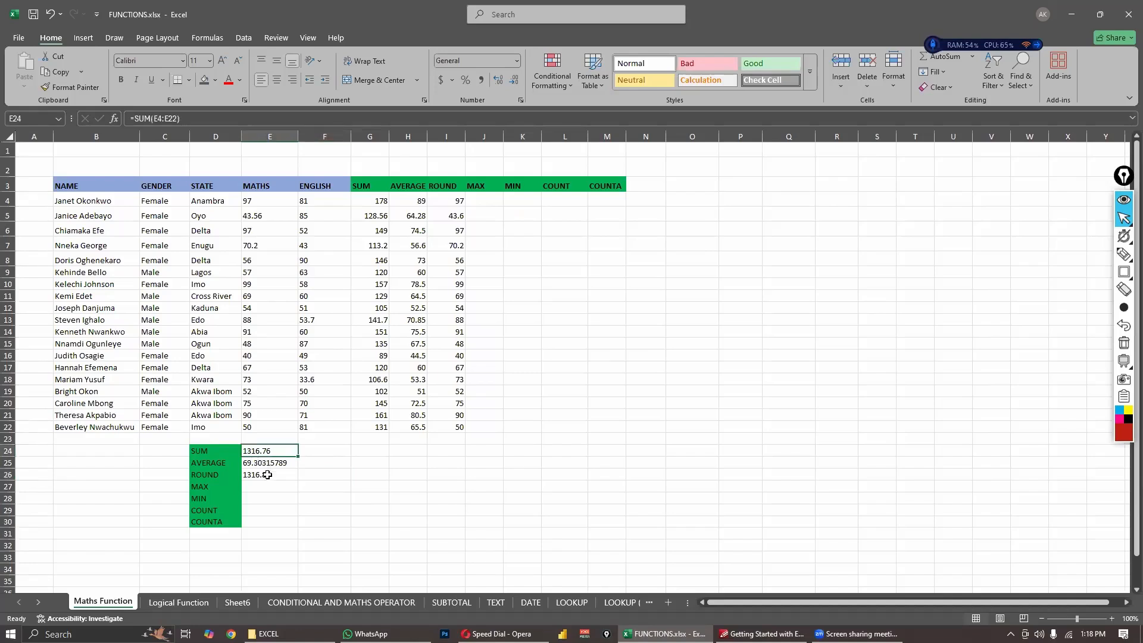
pyautogui.click(266, 474)
pyautogui.click(328, 477)
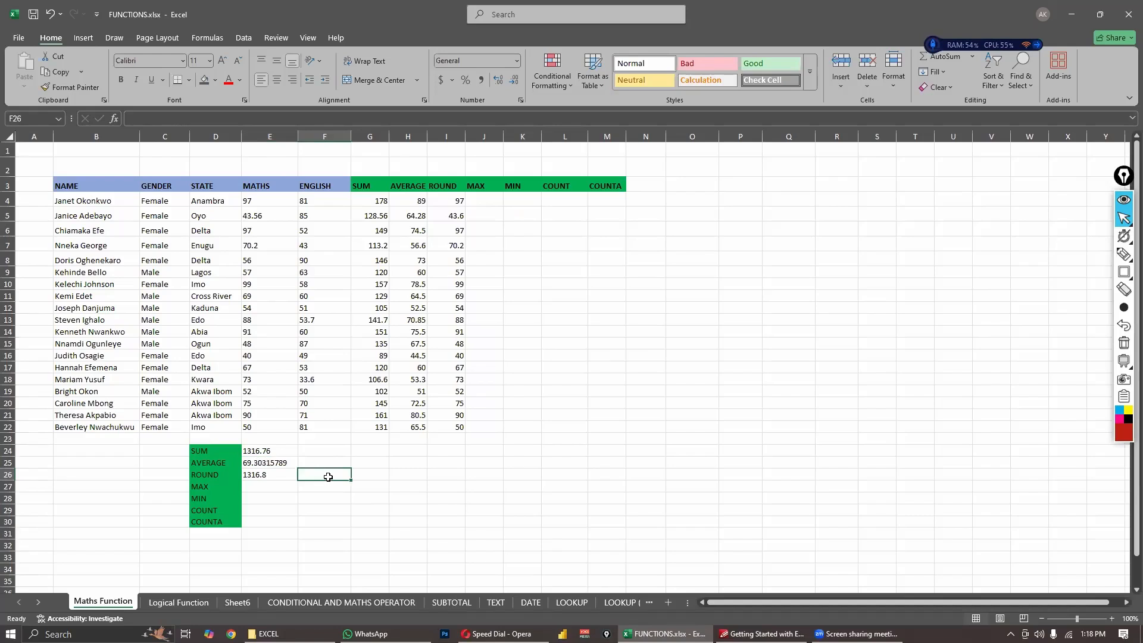
pyautogui.write('=')
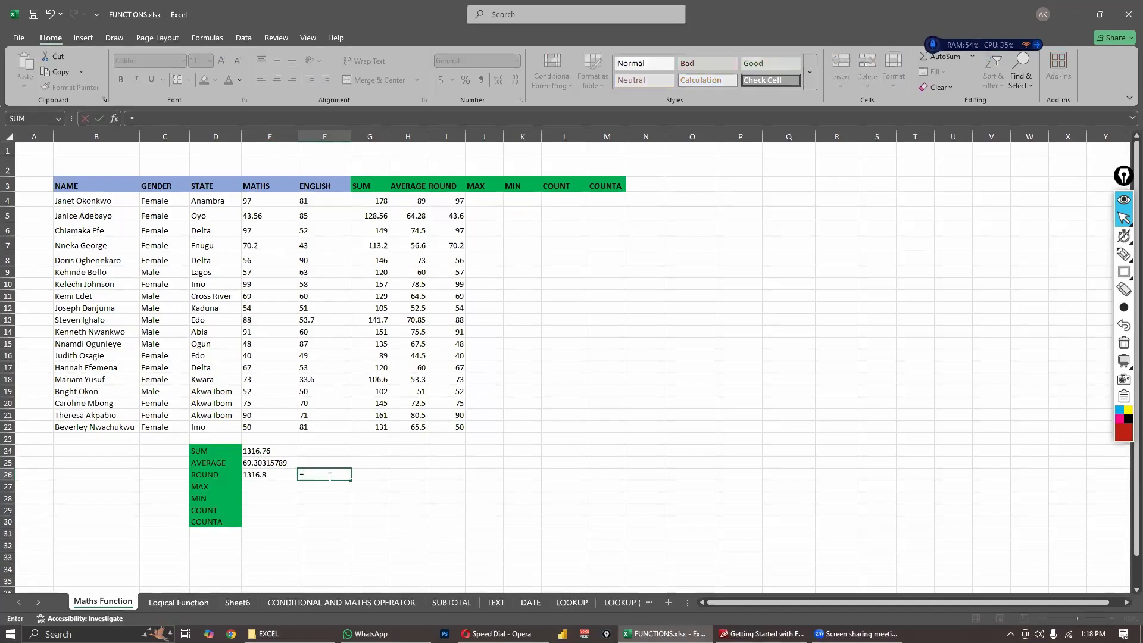
pyautogui.write('SUM')
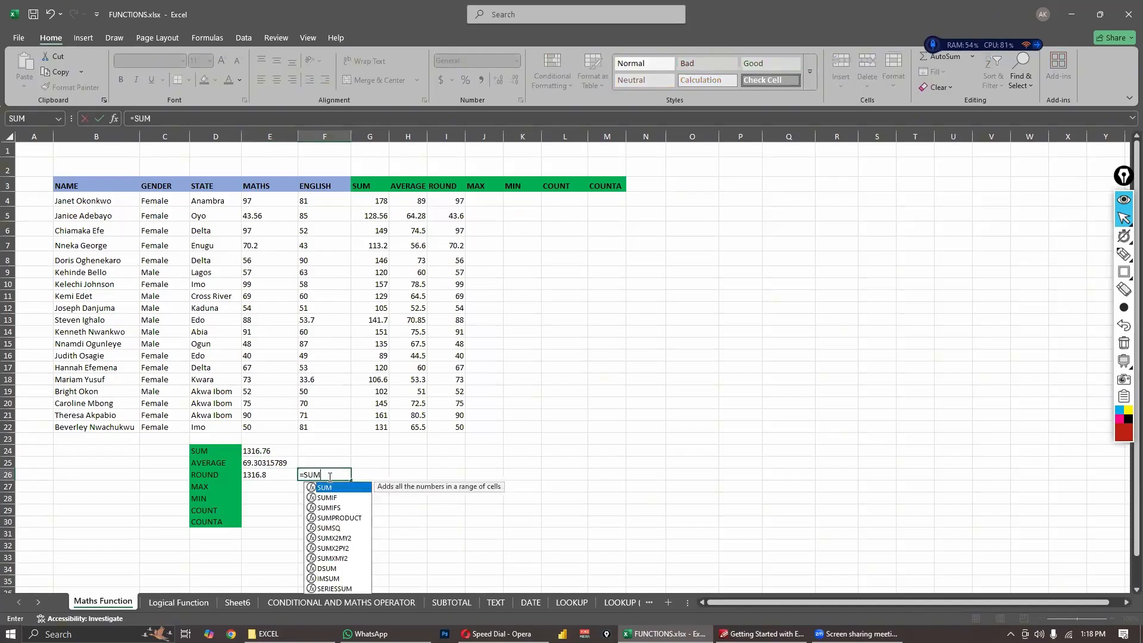
pyautogui.write('(')
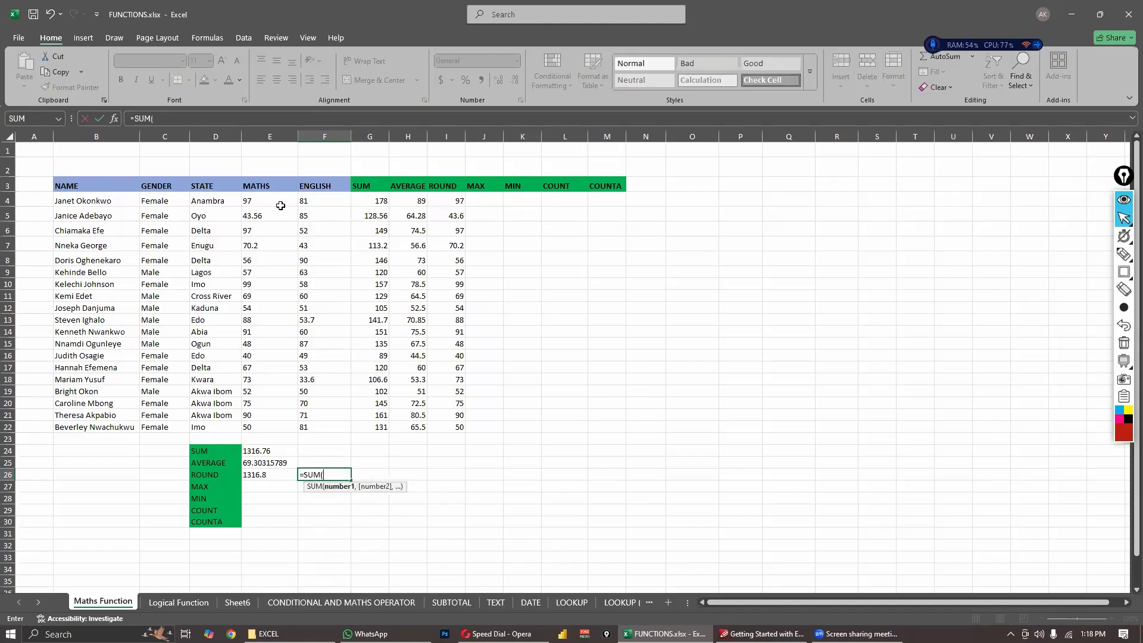
pyautogui.moveTo(270, 201); pyautogui.dragTo(269, 428)
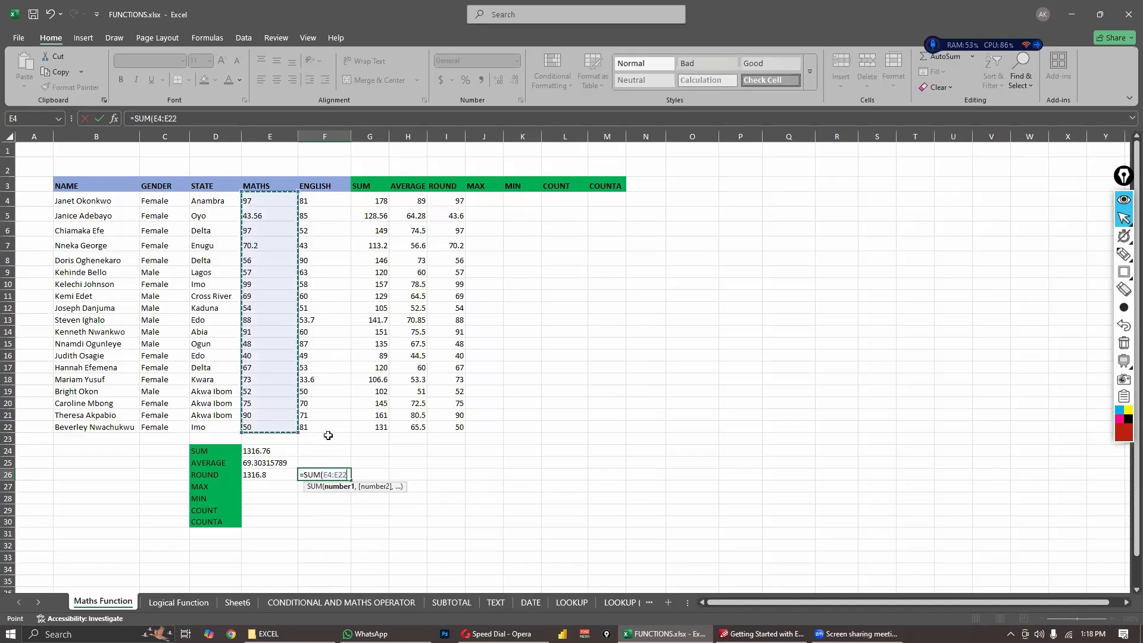
pyautogui.write(')')
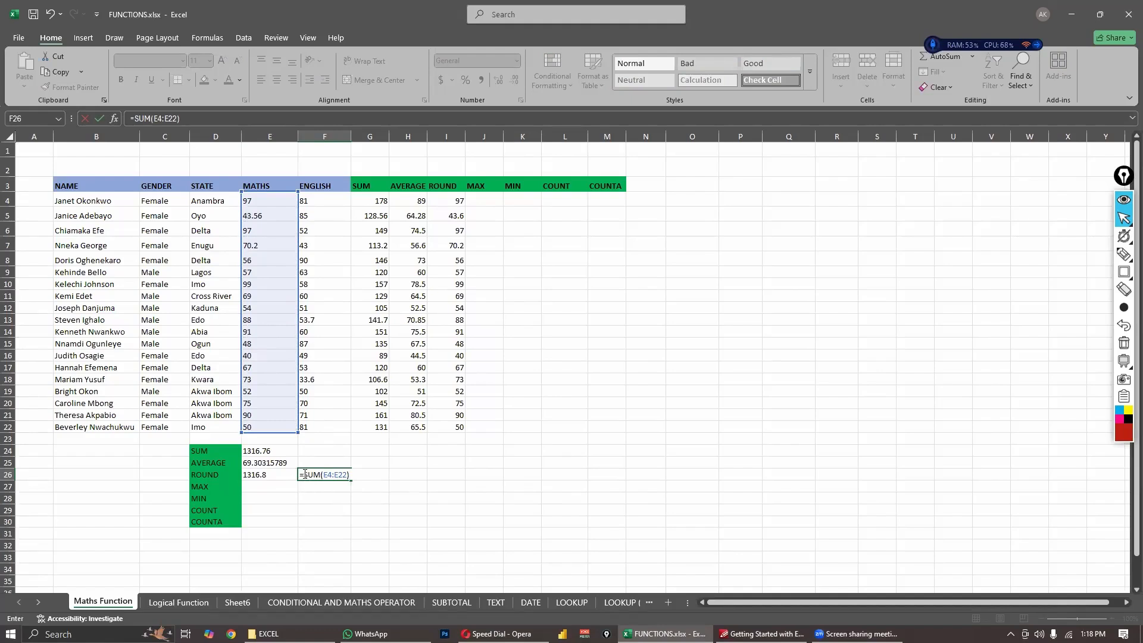
# - Nest the SUM of E4:E22 in cell F26 inside a ROUND function
pyautogui.click(310, 475)
pyautogui.write('ROUND')
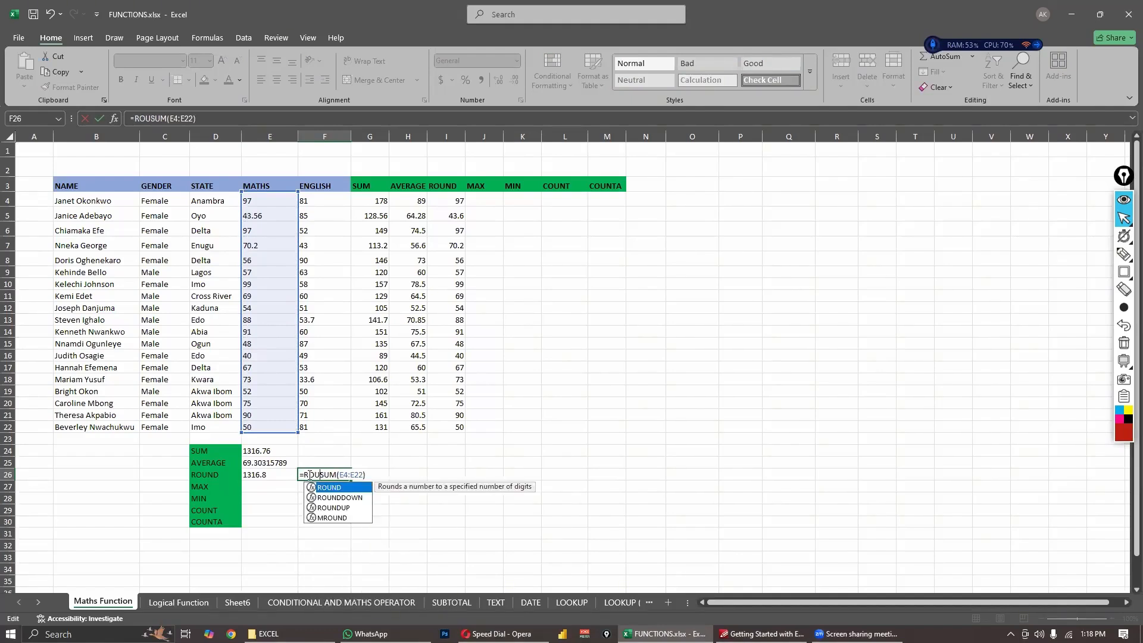
pyautogui.write('(')
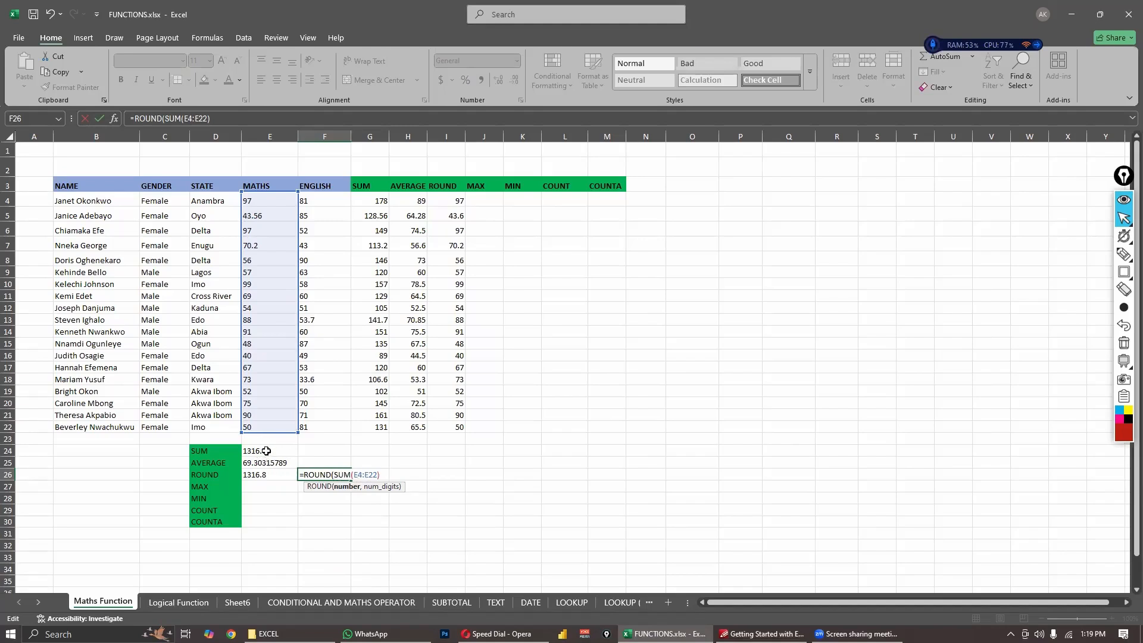
# - Complete the formula in cell F26 as =ROUND(SUM(E4:E22),1) to round the MATHS total to one decimal place
pyautogui.click(383, 476)
pyautogui.write(',1')
pyautogui.press('Return')
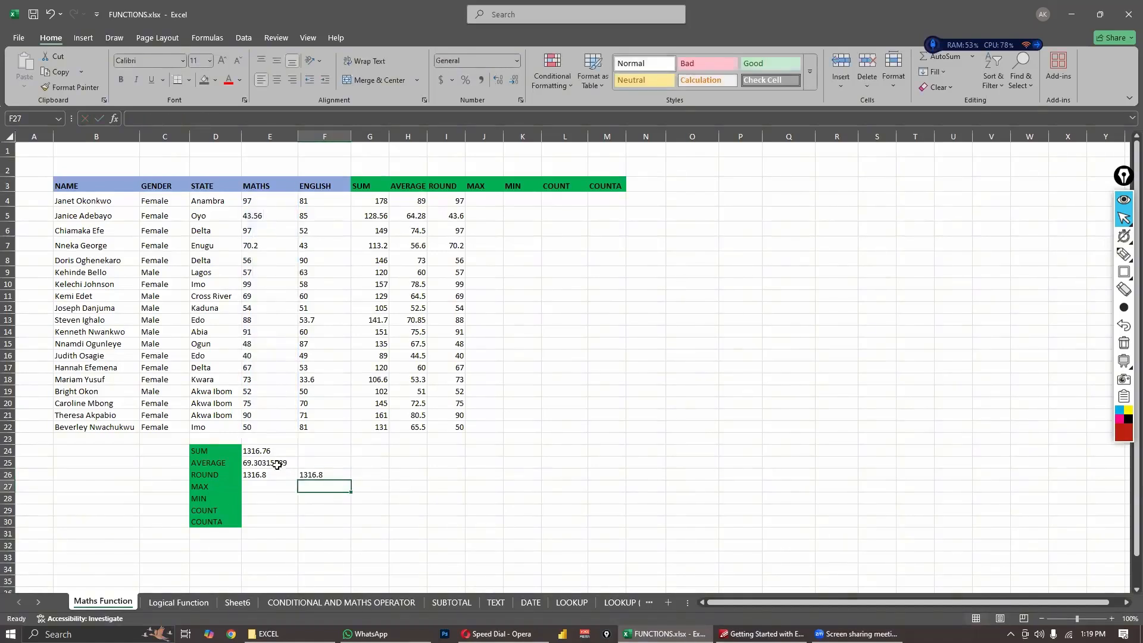
# - Compare the ROUND formula in cell E26 with the nested one in F26 and the unrounded MATHS total in E24
pyautogui.click(275, 475)
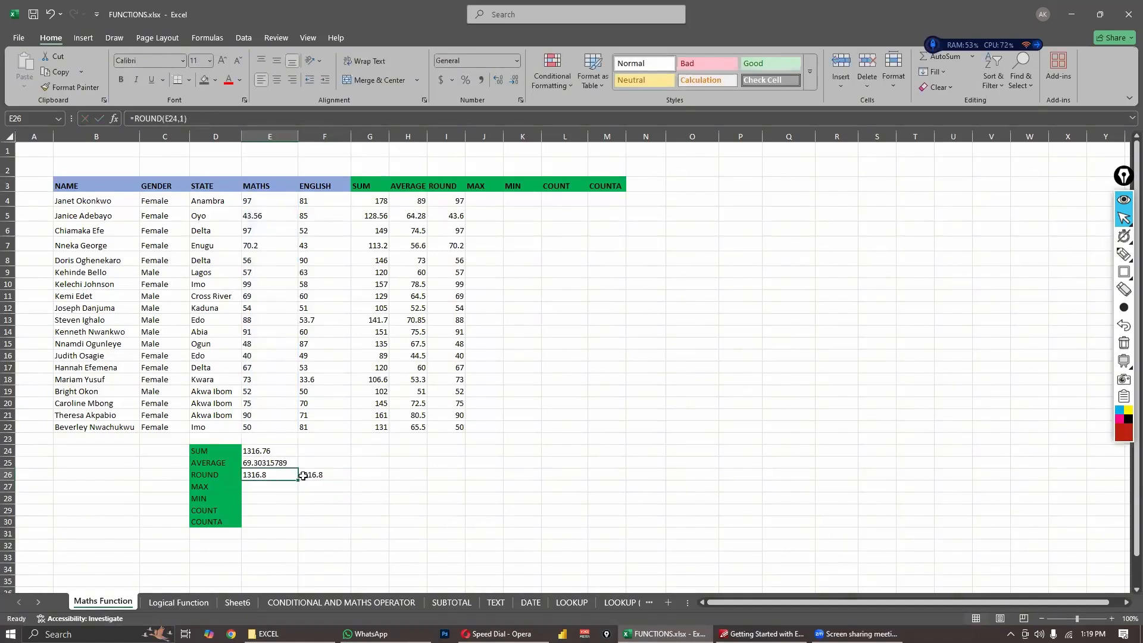
pyautogui.click(305, 475)
pyautogui.click(285, 474)
pyautogui.click(305, 476)
pyautogui.click(272, 471)
pyautogui.click(265, 452)
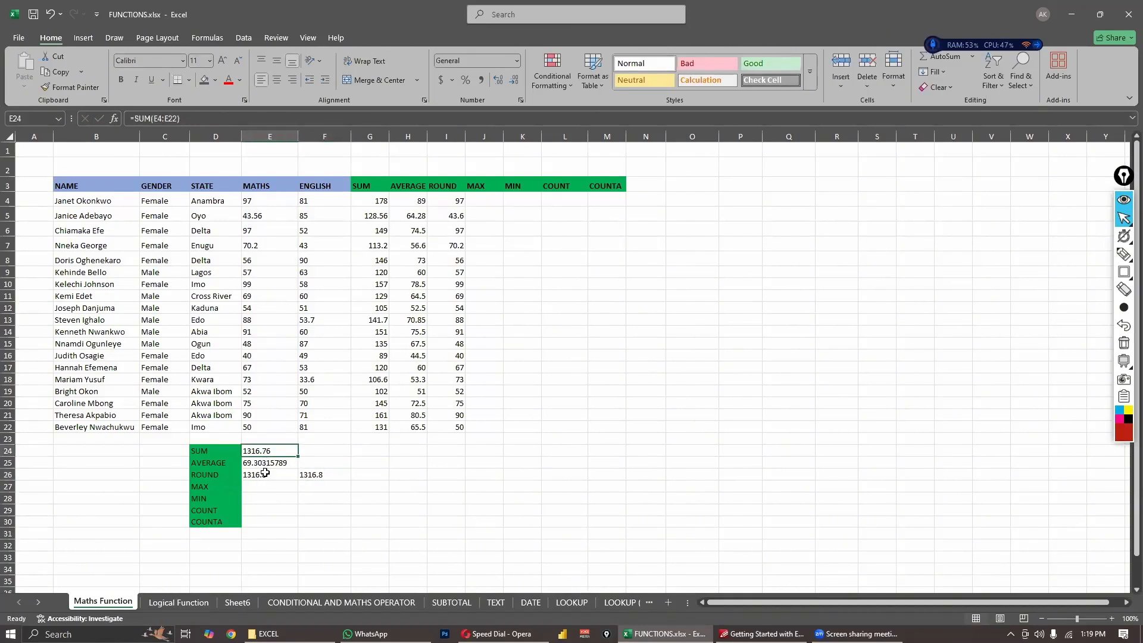
pyautogui.click(265, 473)
pyautogui.click(267, 451)
pyautogui.click(268, 477)
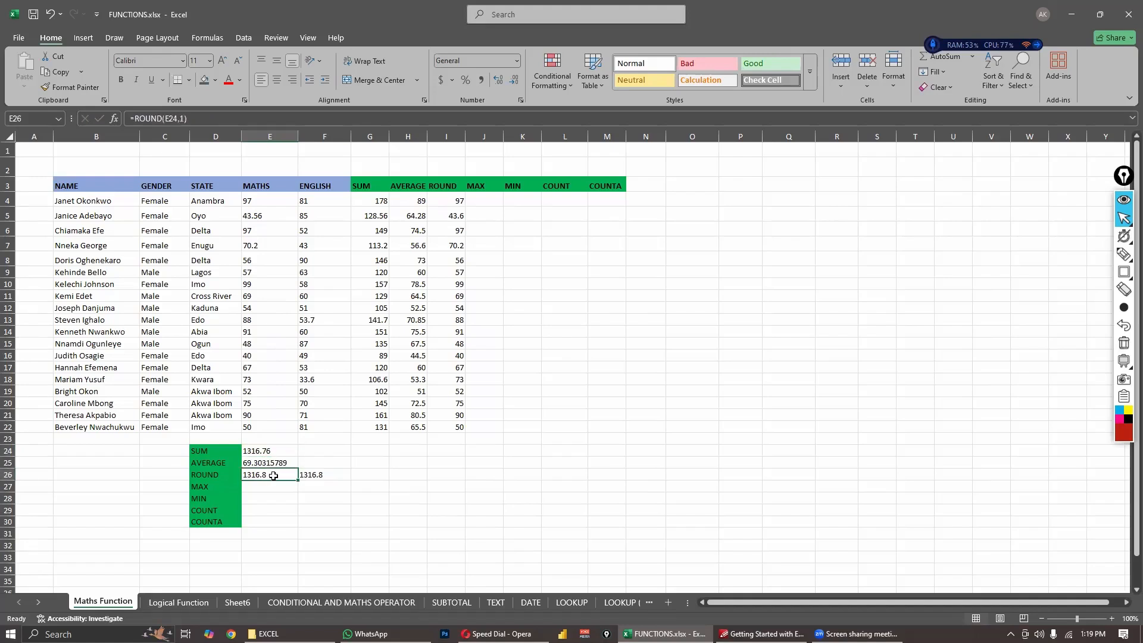
pyautogui.click(312, 476)
pyautogui.click(286, 475)
pyautogui.click(322, 475)
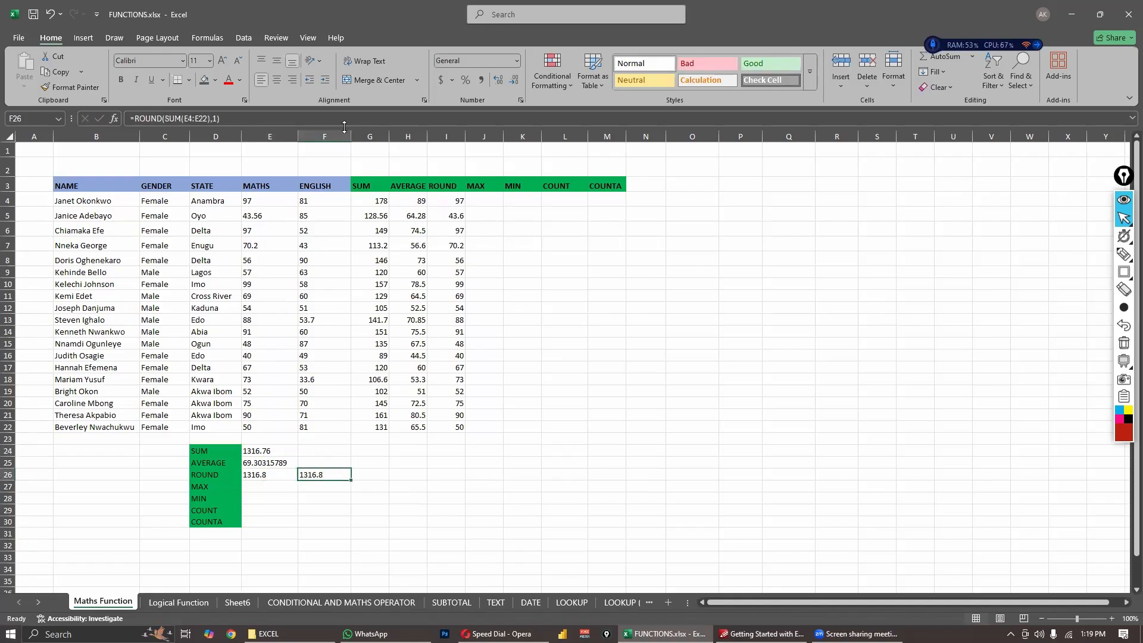
# - Enlarge the formula bar and examine the ROUND and SUM parts of the formula in cell F26
pyautogui.moveTo(345, 126); pyautogui.dragTo(328, 305)
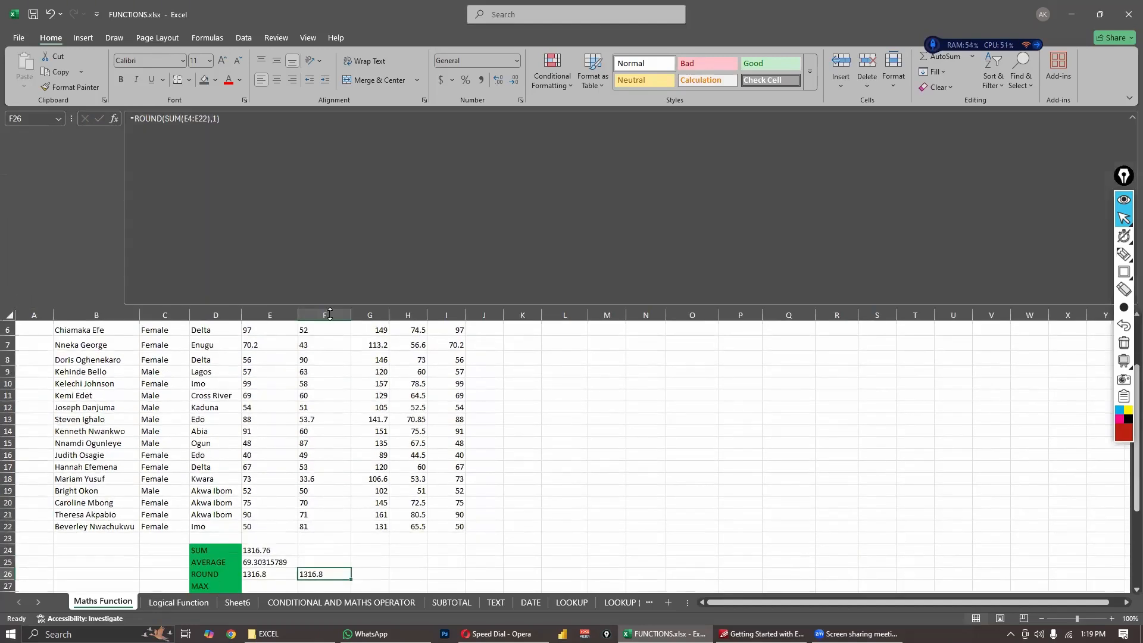
pyautogui.click(214, 178)
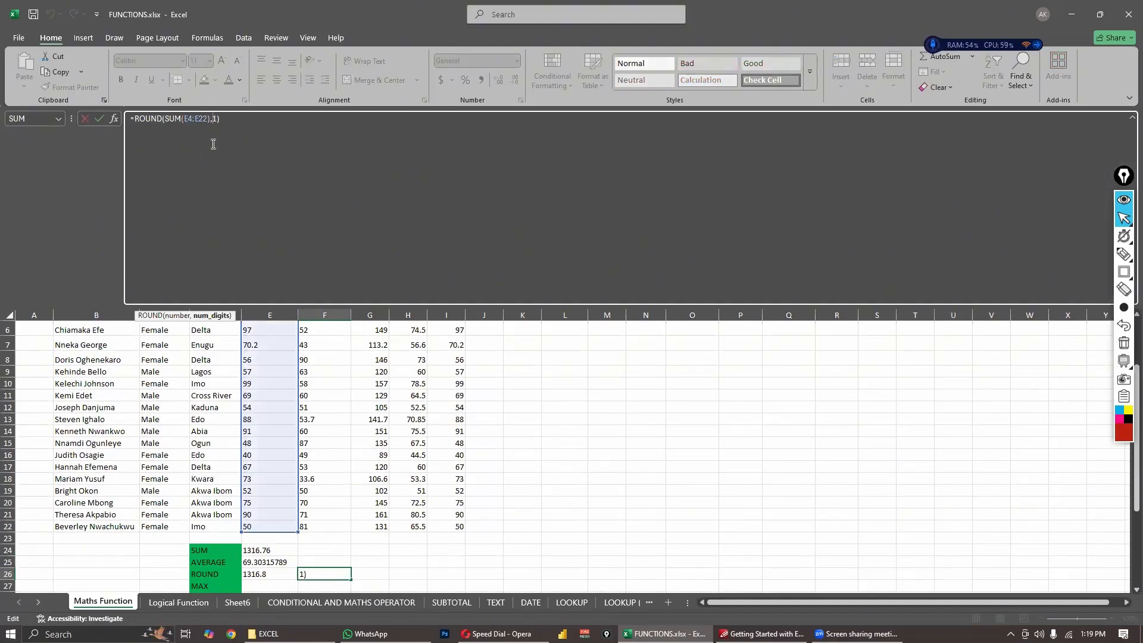
pyautogui.click(165, 119)
pyautogui.press('Return')
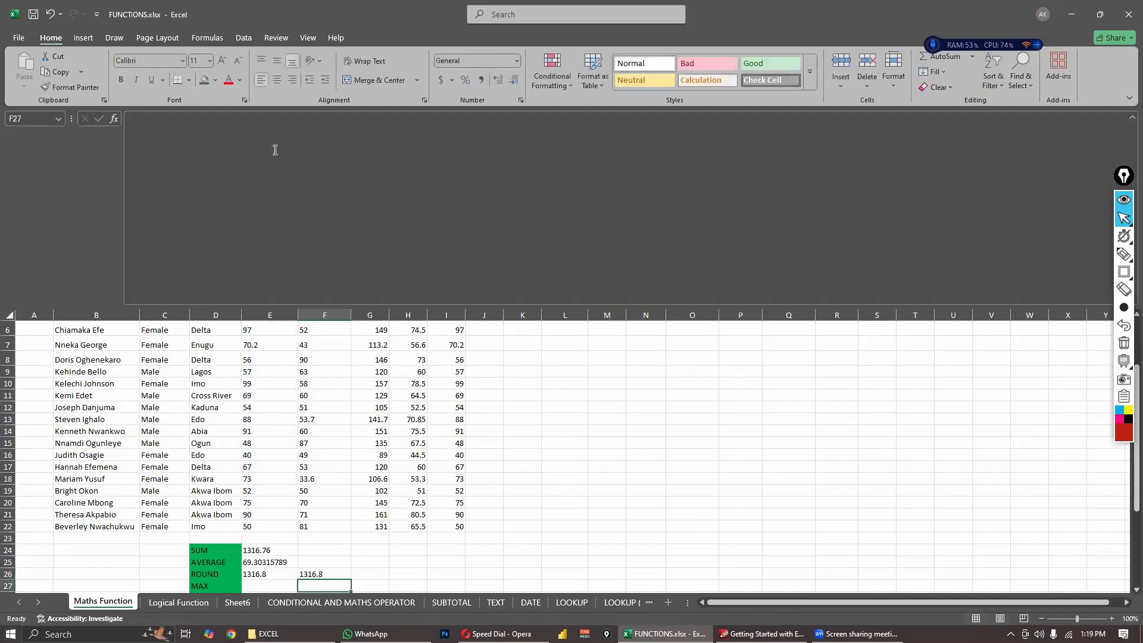
# - Break the formula in cell F26 onto separate lines for =ROUND(, SUM(E4:E22), the ,1 argument and the closing parenthesis
pyautogui.click(306, 573)
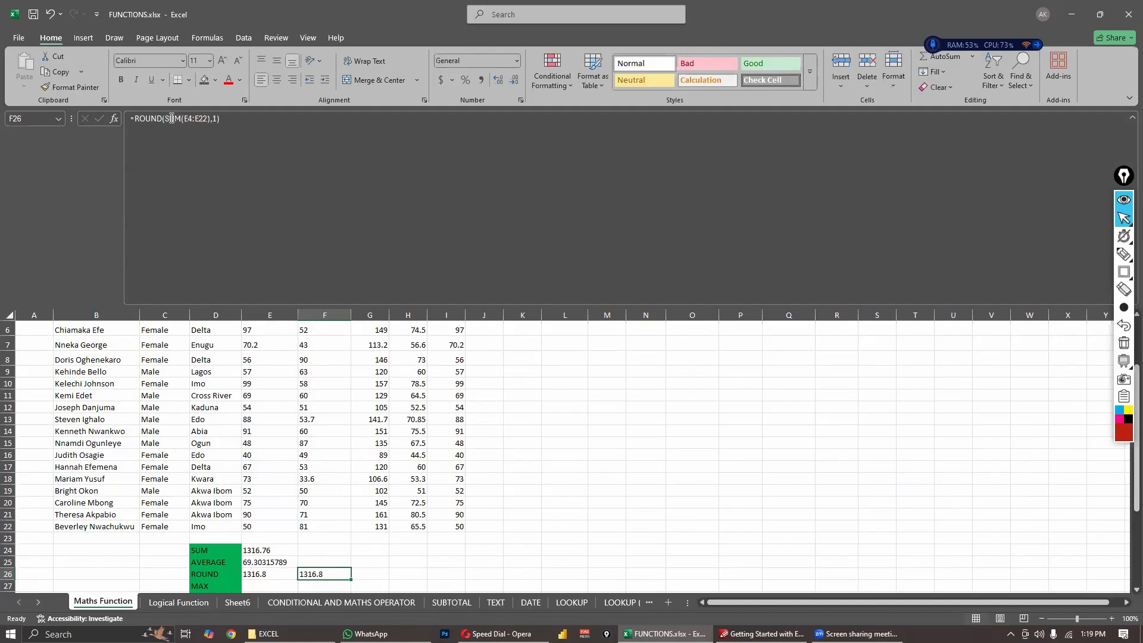
pyautogui.doubleClick(336, 574)
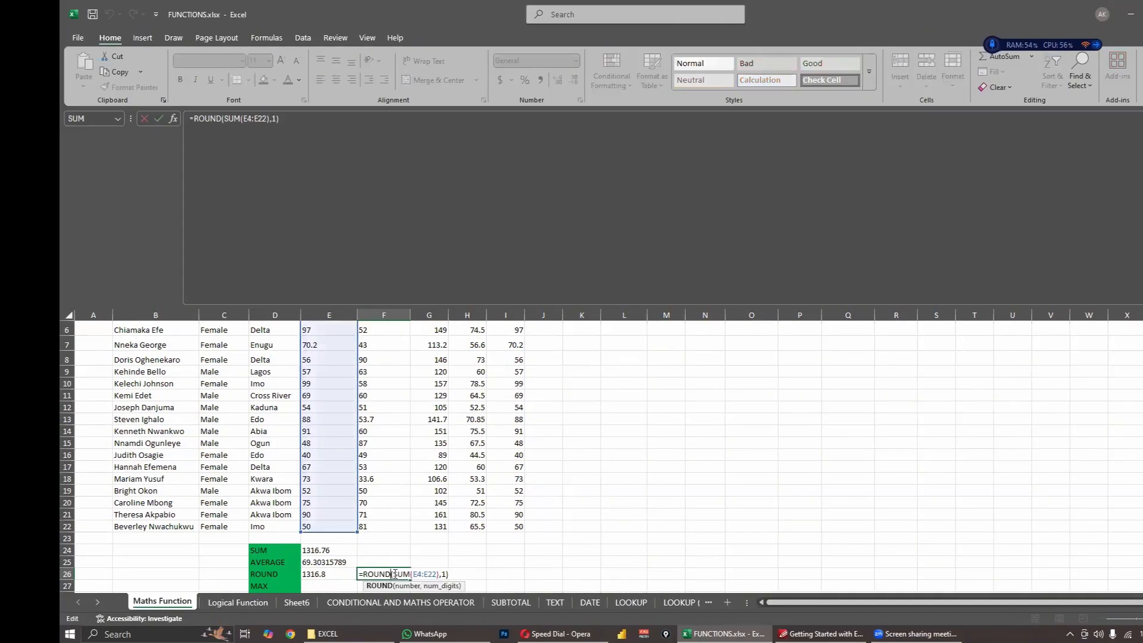
pyautogui.hotkey('alt', 'Return')
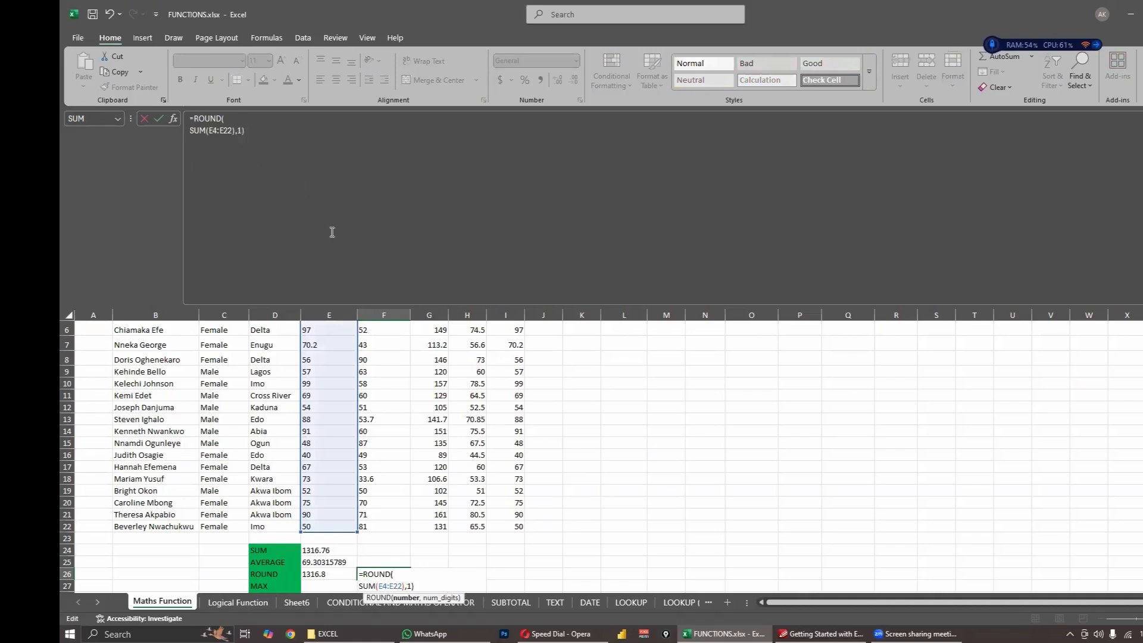
pyautogui.click(778, 158)
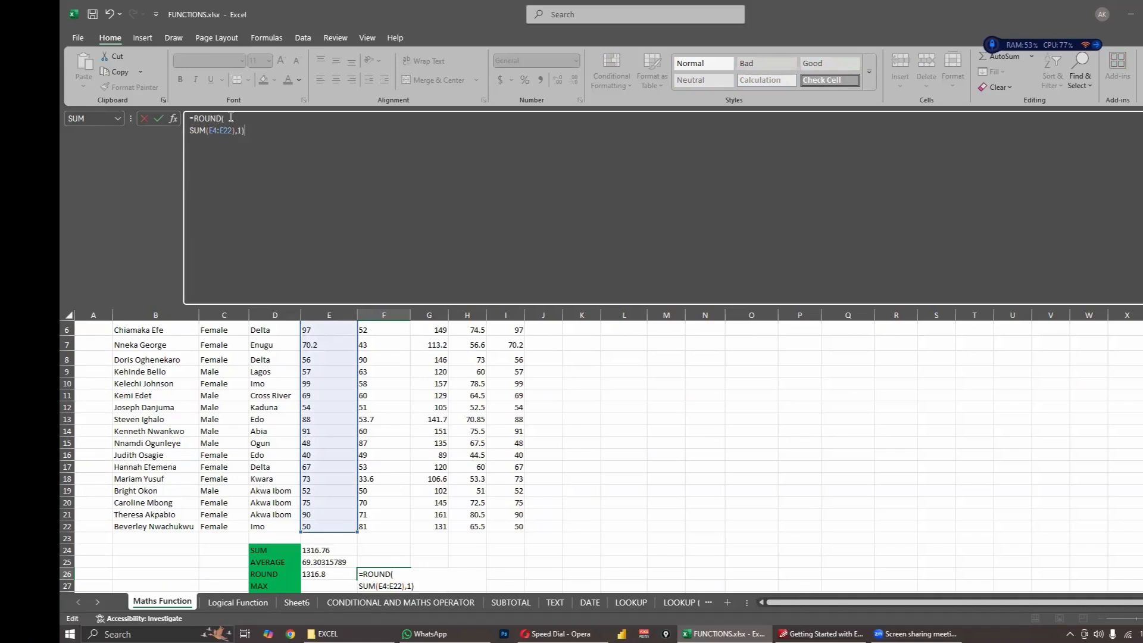
pyautogui.click(199, 132)
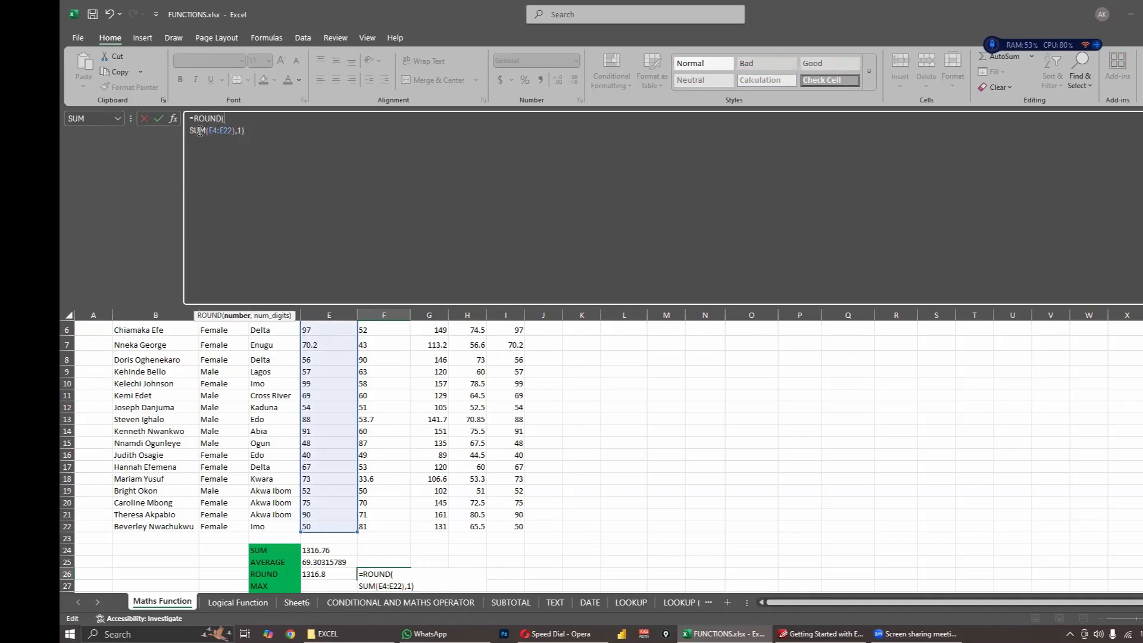
pyautogui.click(225, 135)
pyautogui.click(248, 142)
pyautogui.hotkey('alt', 'Return')
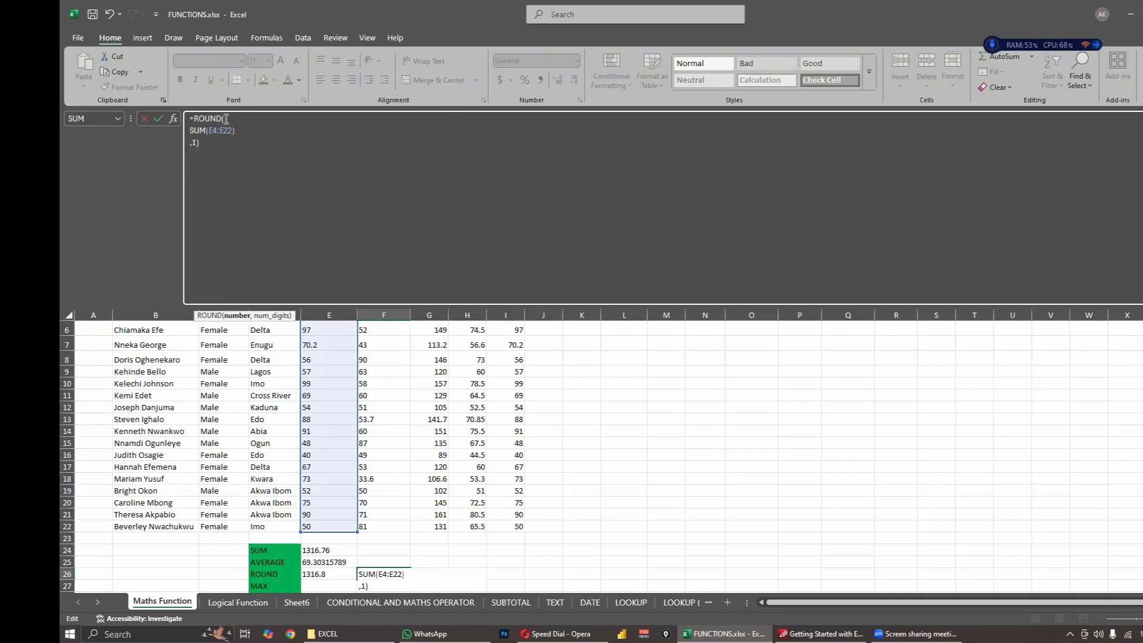
pyautogui.click(207, 117)
pyautogui.click(216, 146)
pyautogui.press('Left')
pyautogui.hotkey('alt', 'Return')
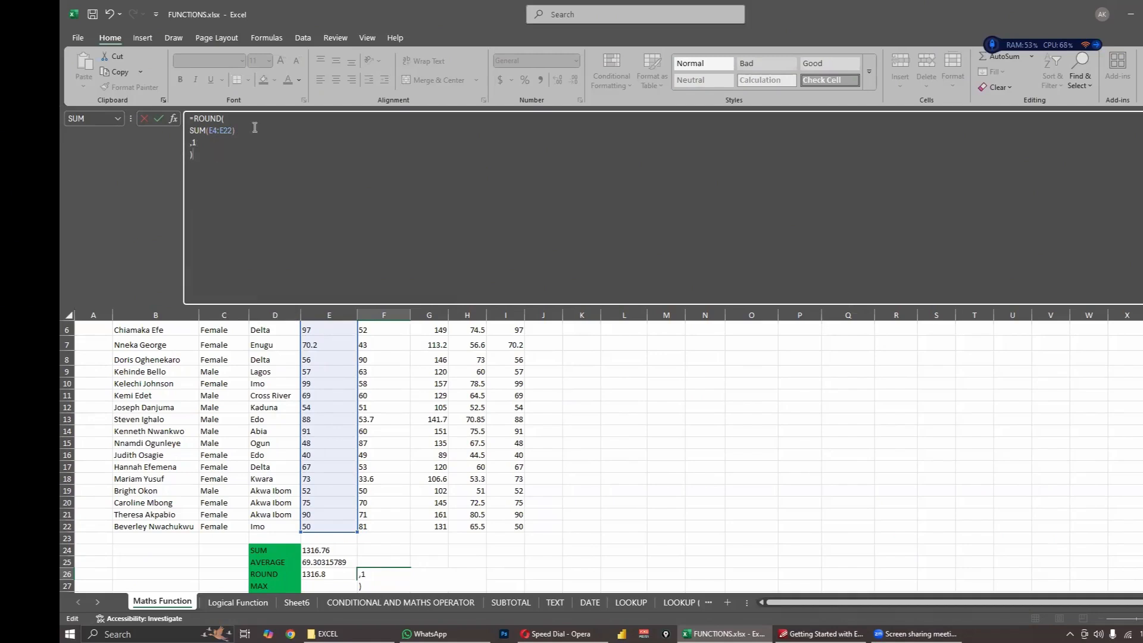
# - Examine how the opening and closing parentheses of ROUND and SUM pair up in the multi-line formula of cell F26
pyautogui.click(255, 128)
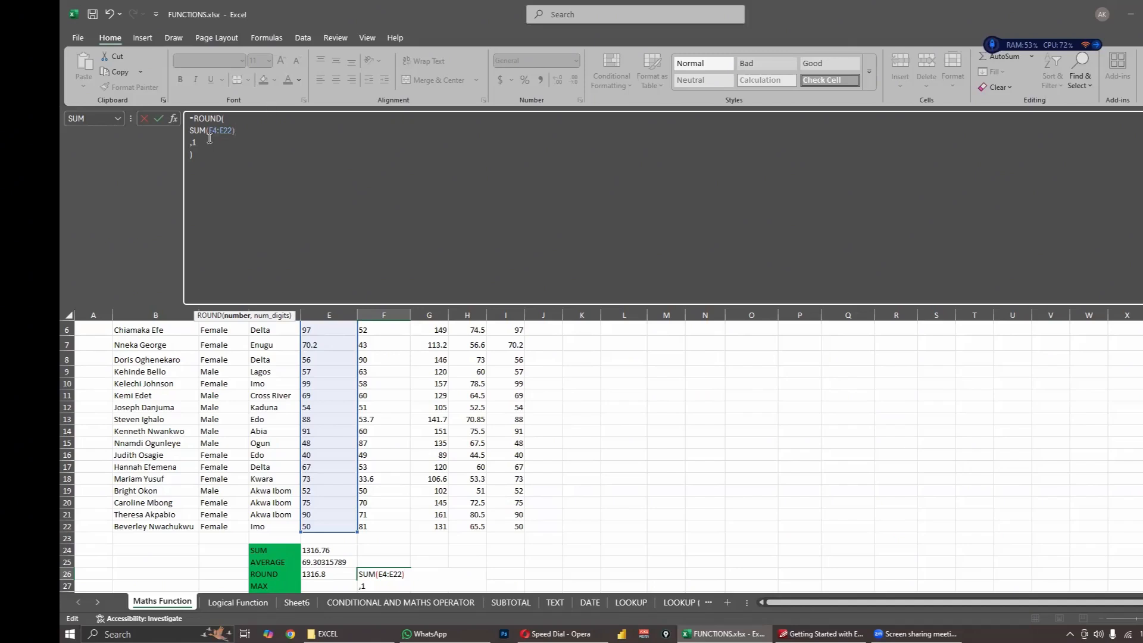
pyautogui.click(224, 119)
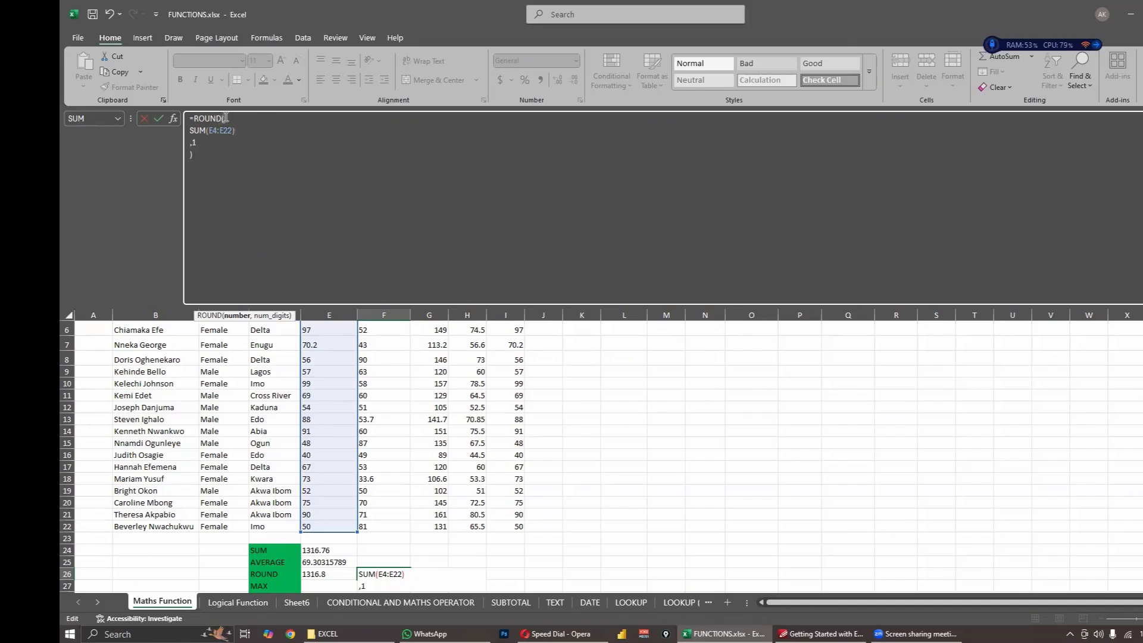
pyautogui.click(190, 155)
pyautogui.write(')')
pyautogui.moveTo(188, 158); pyautogui.dragTo(193, 156)
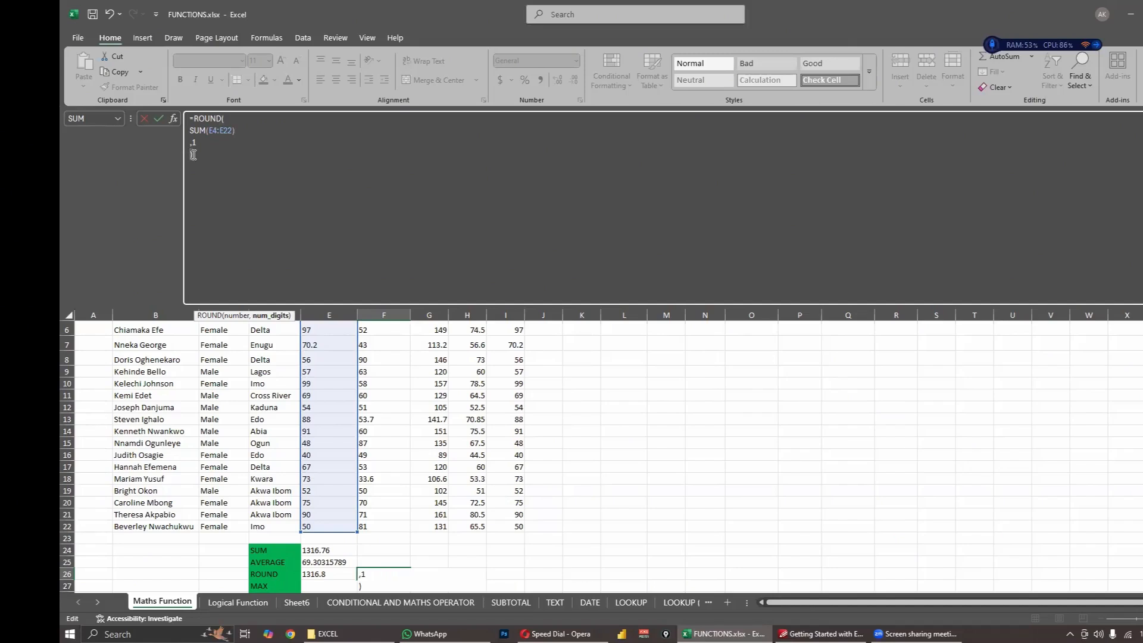
pyautogui.click(226, 118)
pyautogui.click(238, 131)
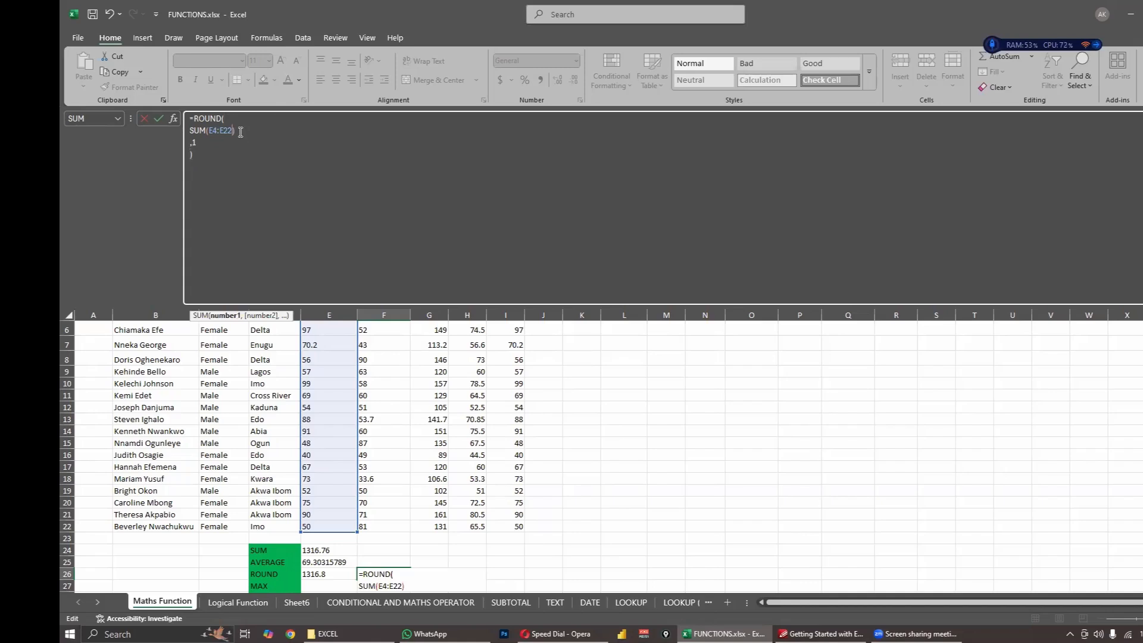
pyautogui.click(240, 131)
pyautogui.click(202, 151)
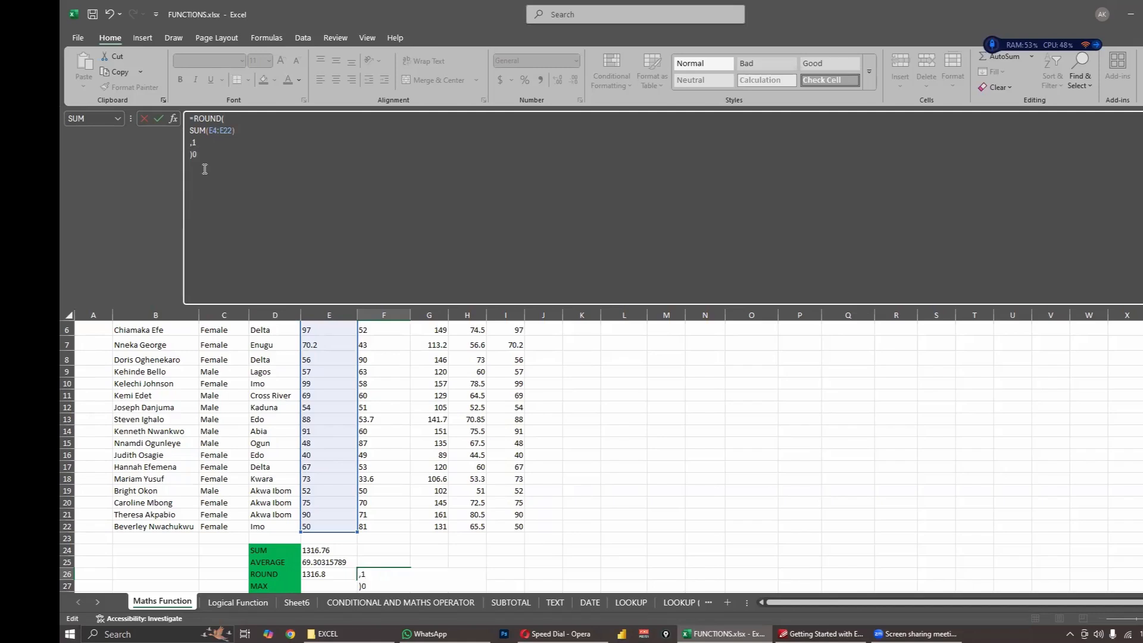
# - Remove the extra closing parenthesis and enter the multi-line formula in cell F26 with ,1 directly after SUM(E4:E22)
pyautogui.press('Return')
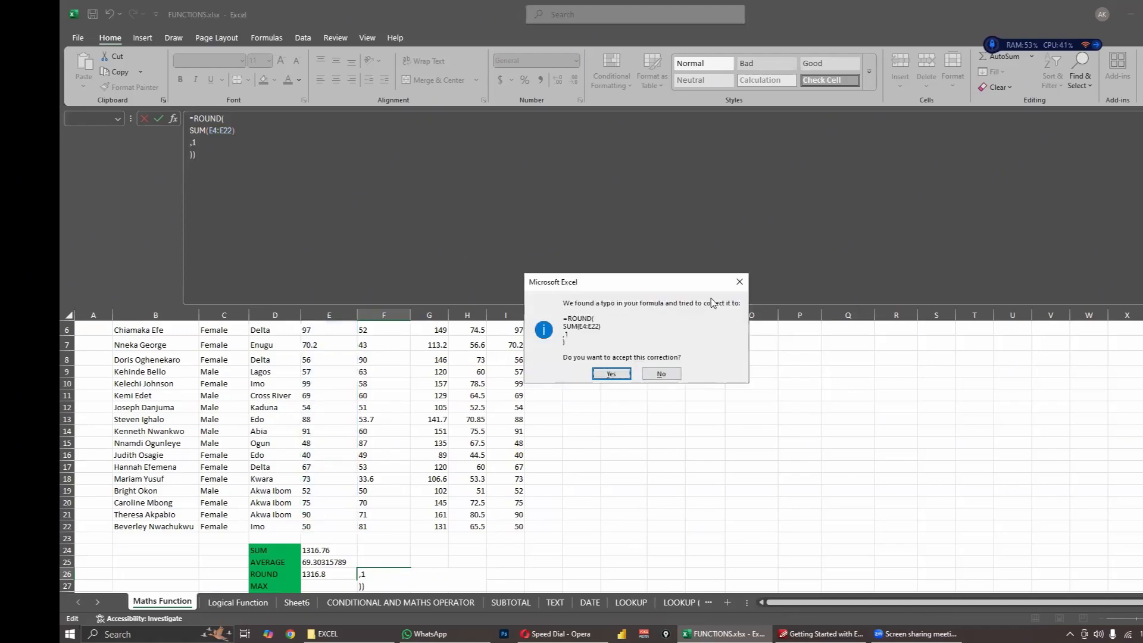
pyautogui.click(739, 282)
pyautogui.click(612, 383)
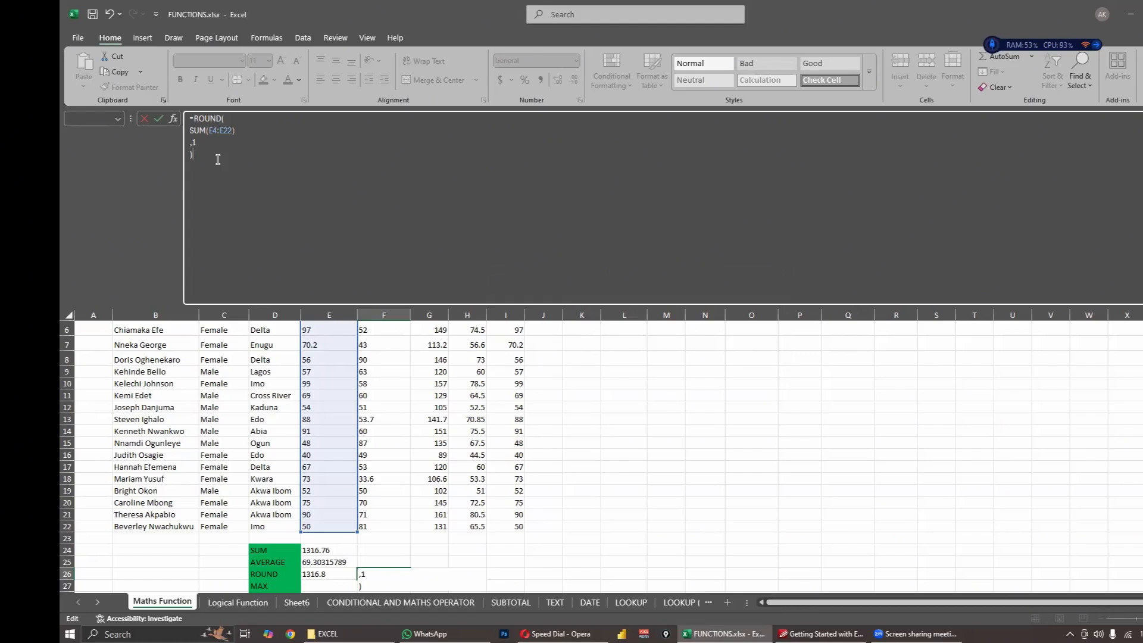
pyautogui.hotkey('ctrl', 'Return')
# - Shrink the formula bar back to a single line and check the result in cell F26
pyautogui.moveTo(479, 305); pyautogui.dragTo(465, 121)
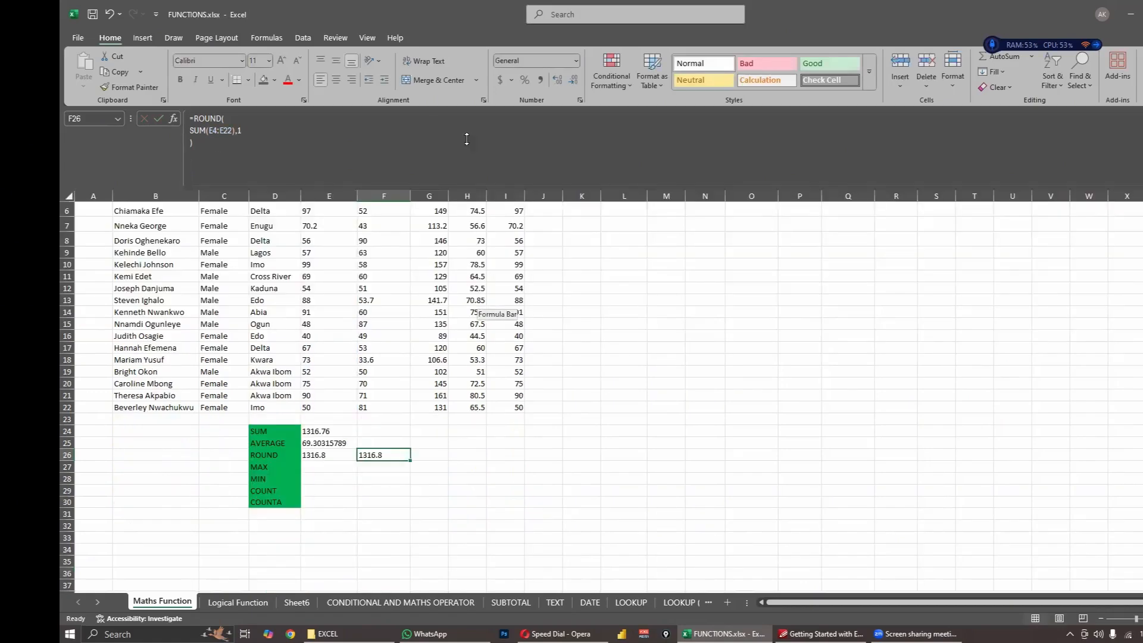
pyautogui.click(376, 467)
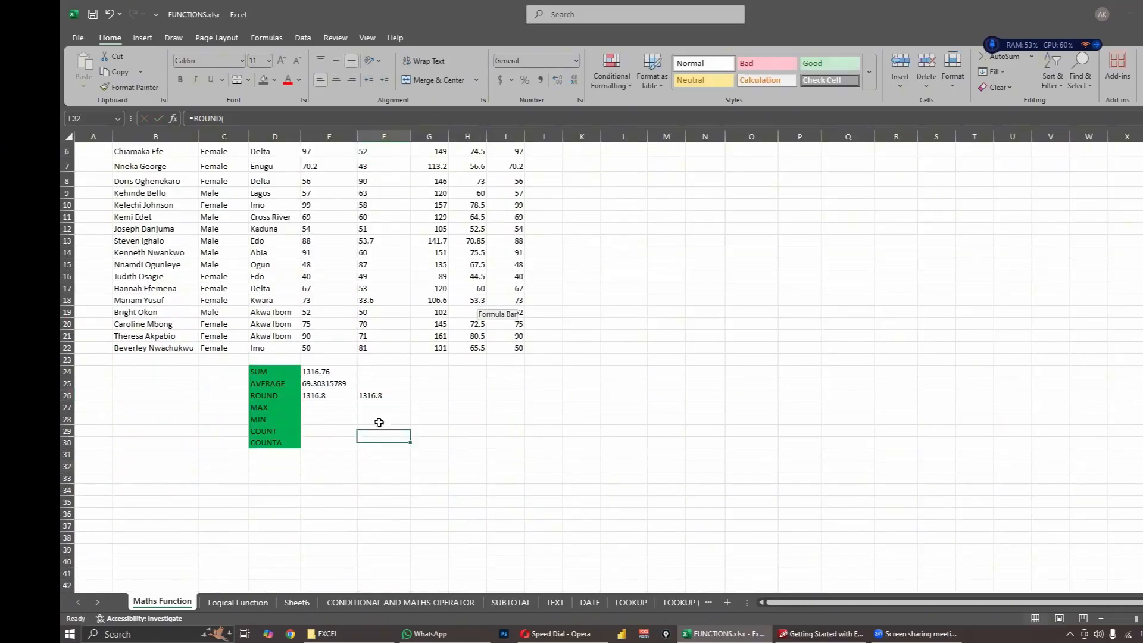
pyautogui.click(378, 398)
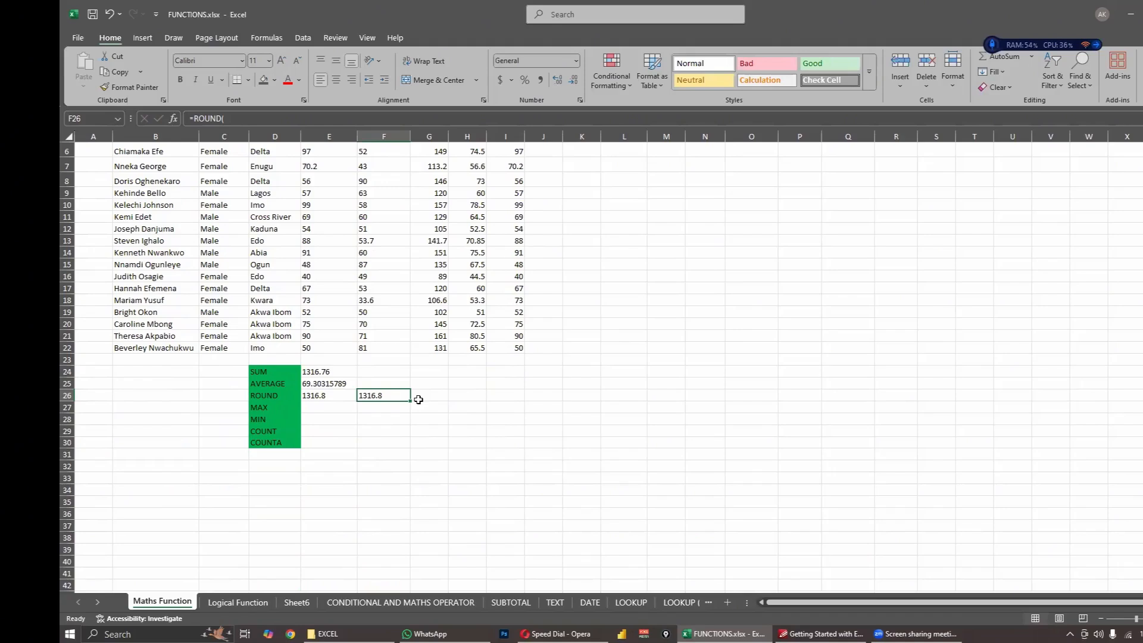
pyautogui.click(379, 430)
# - Enter =MAX(E4:E22) in cell E27 for the highest MATHS score and check it against the score in E10
pyautogui.click(346, 410)
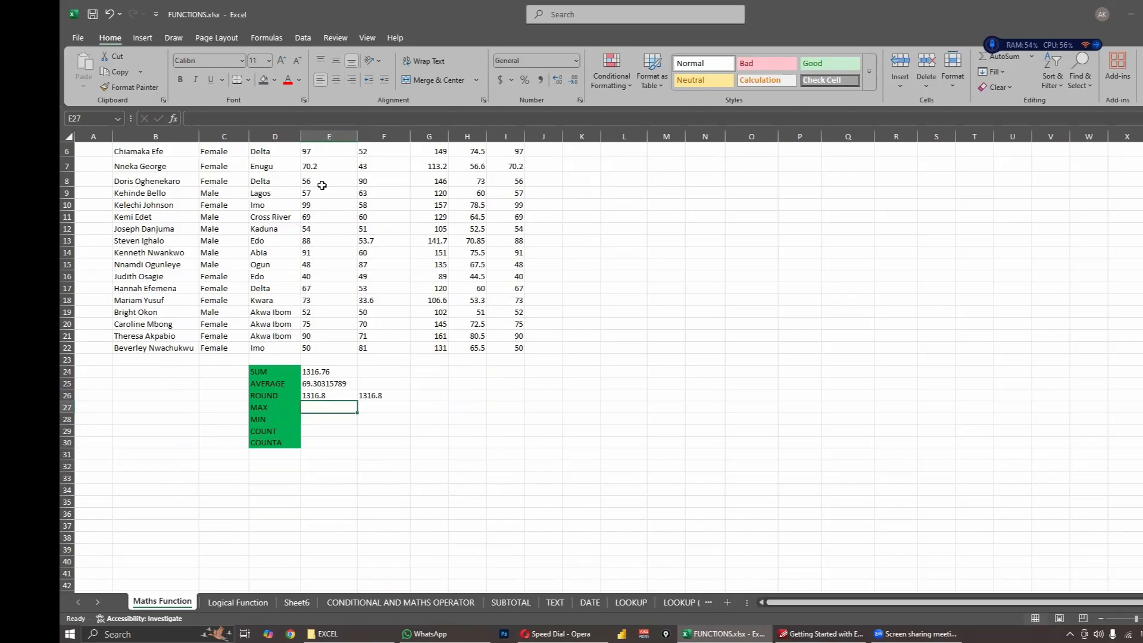
pyautogui.scroll(2, 322, 185)
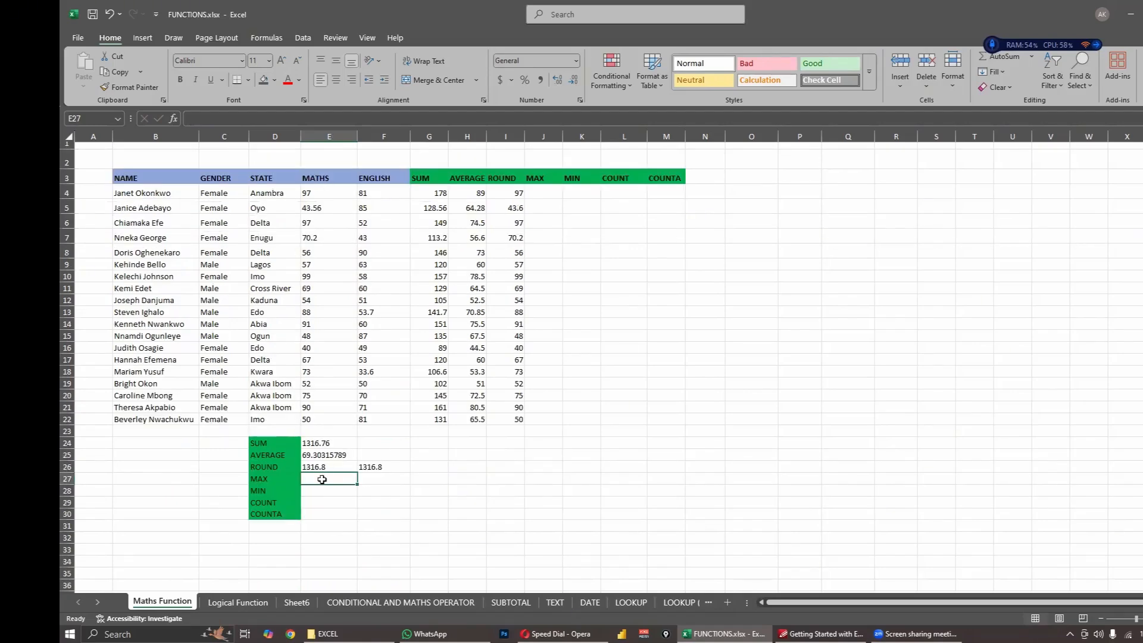
pyautogui.write('=')
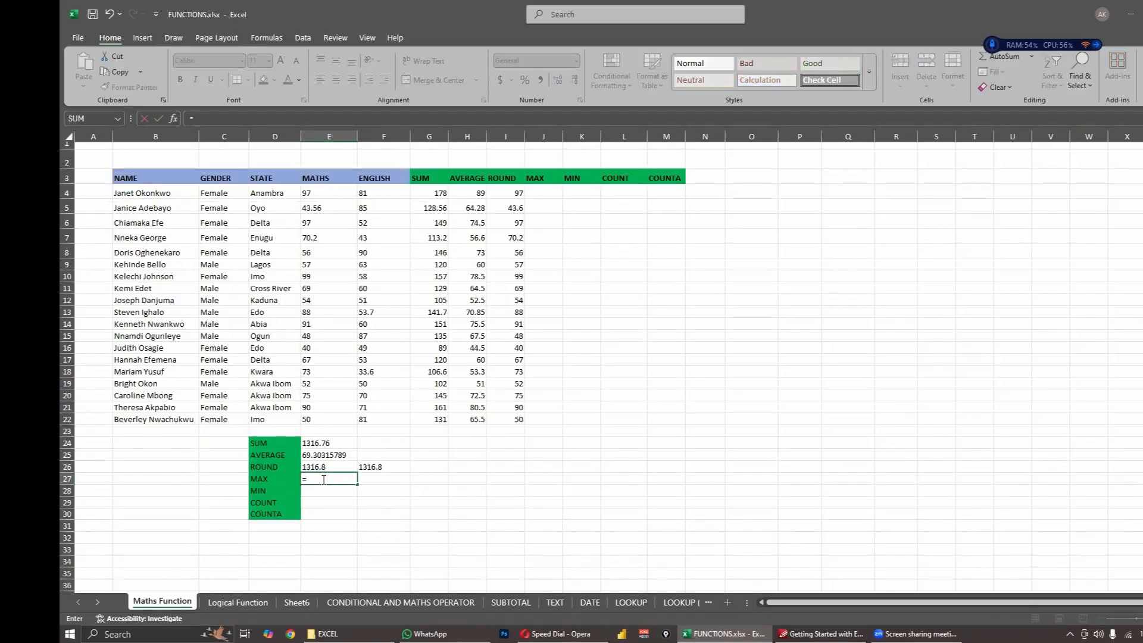
pyautogui.write('MAX')
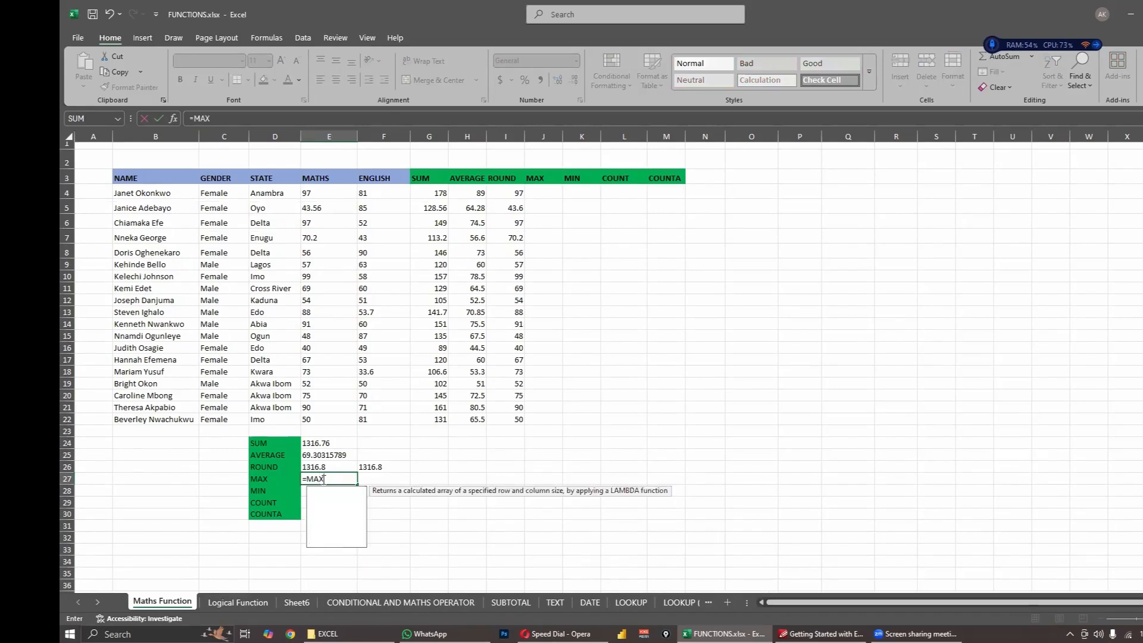
pyautogui.moveTo(338, 194); pyautogui.dragTo(336, 427)
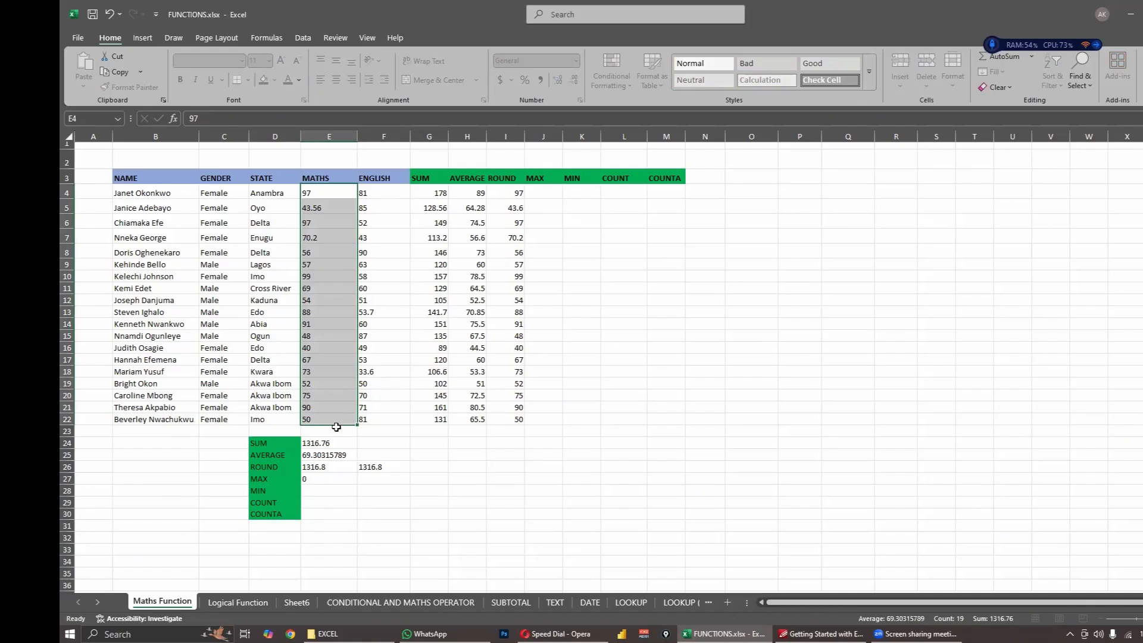
pyautogui.click(332, 482)
pyautogui.click(231, 119)
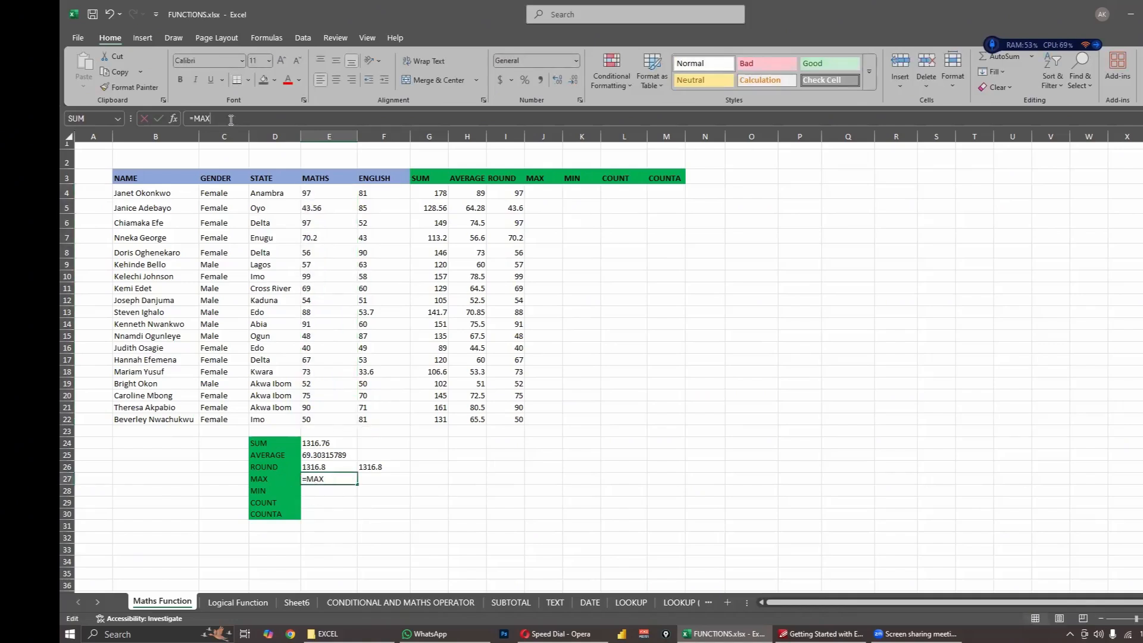
pyautogui.write('(')
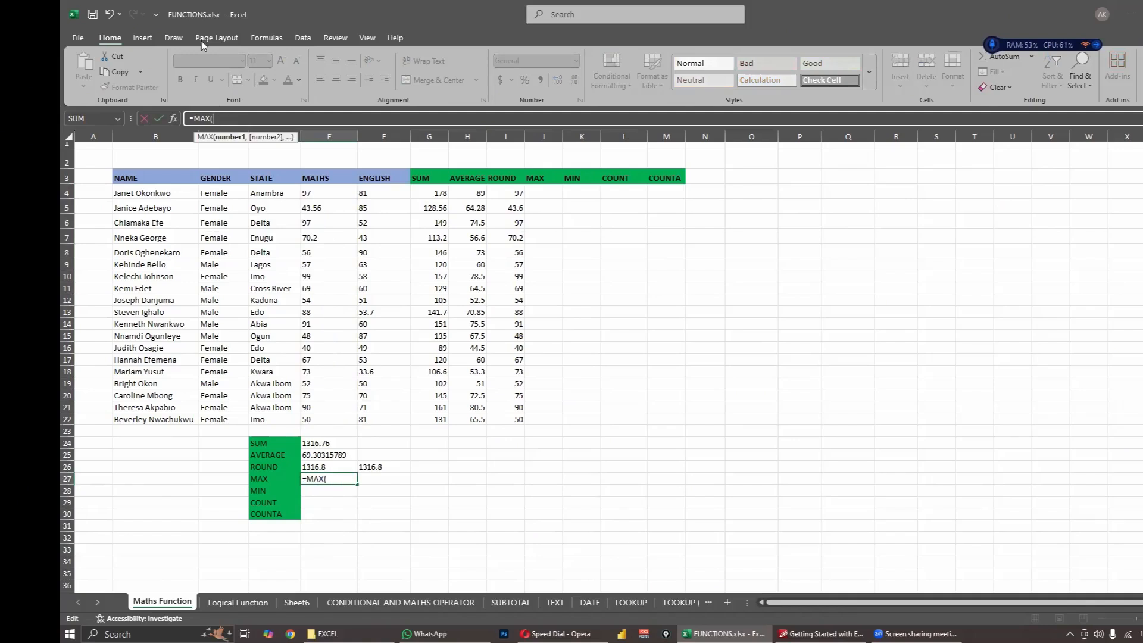
pyautogui.moveTo(312, 192); pyautogui.dragTo(310, 420)
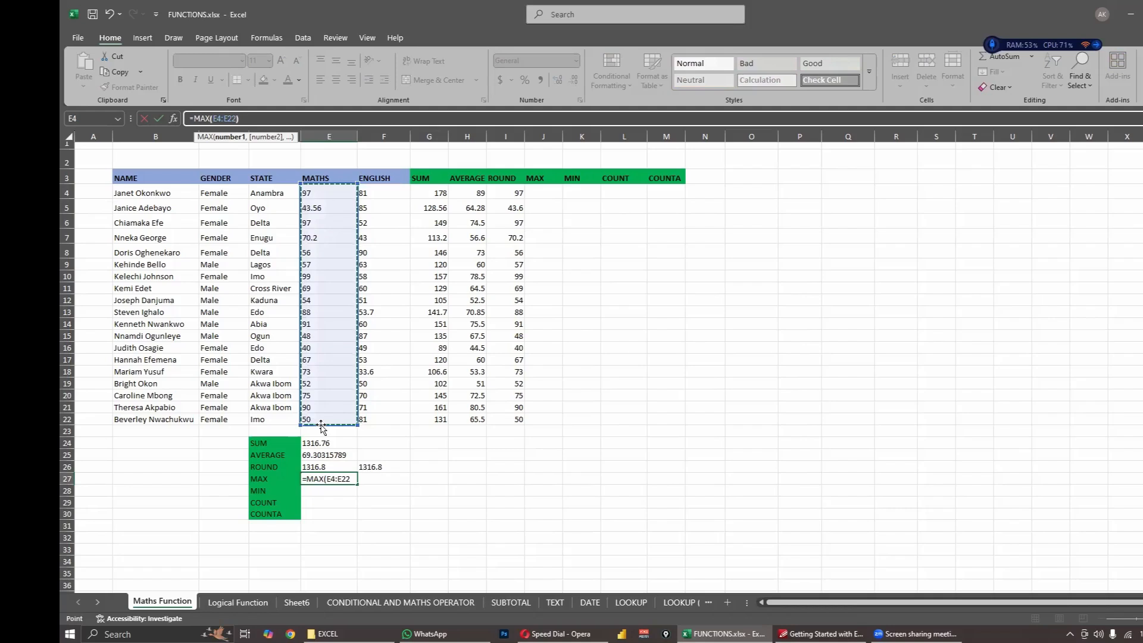
pyautogui.press('Return')
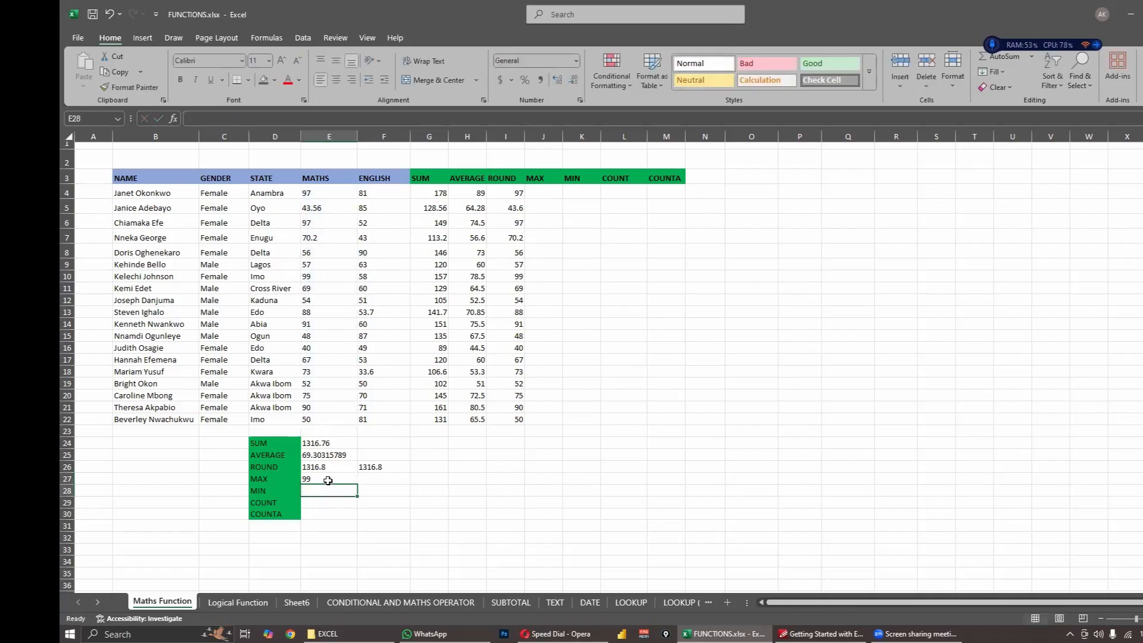
pyautogui.click(329, 481)
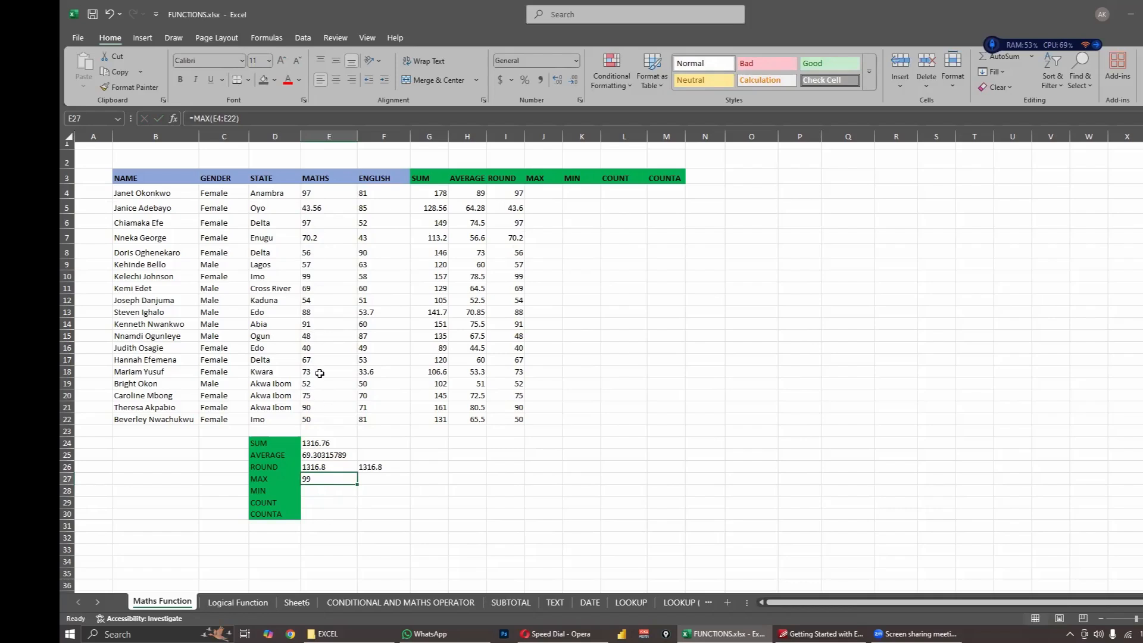
pyautogui.click(318, 276)
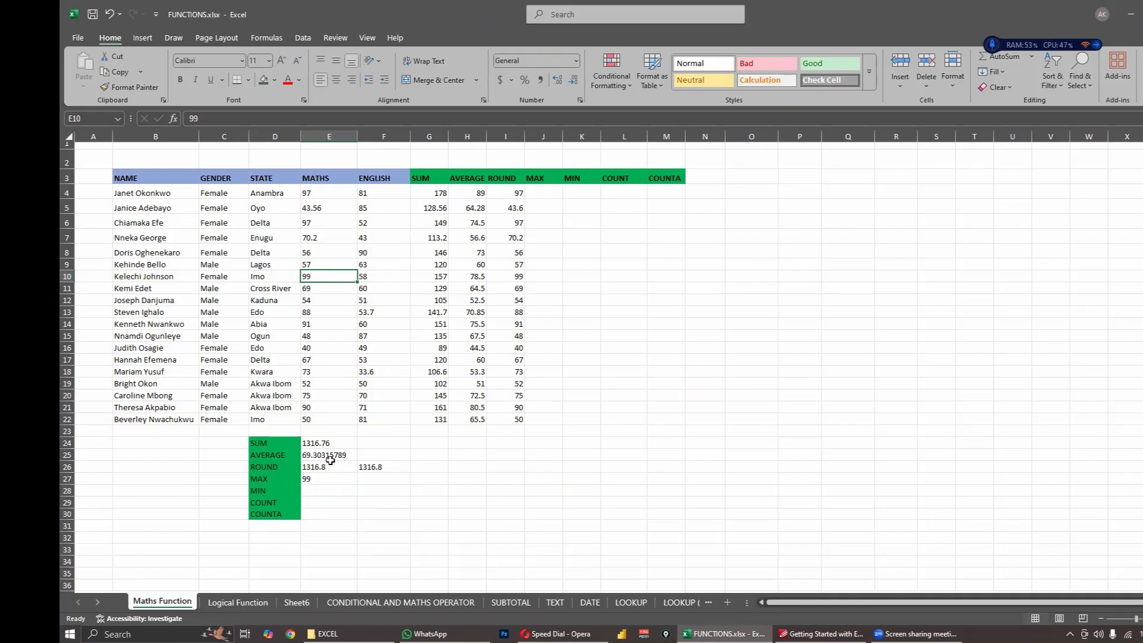
# - Enter =MIN(E4:E22) in cell E28 for the lowest MATHS score
pyautogui.click(316, 480)
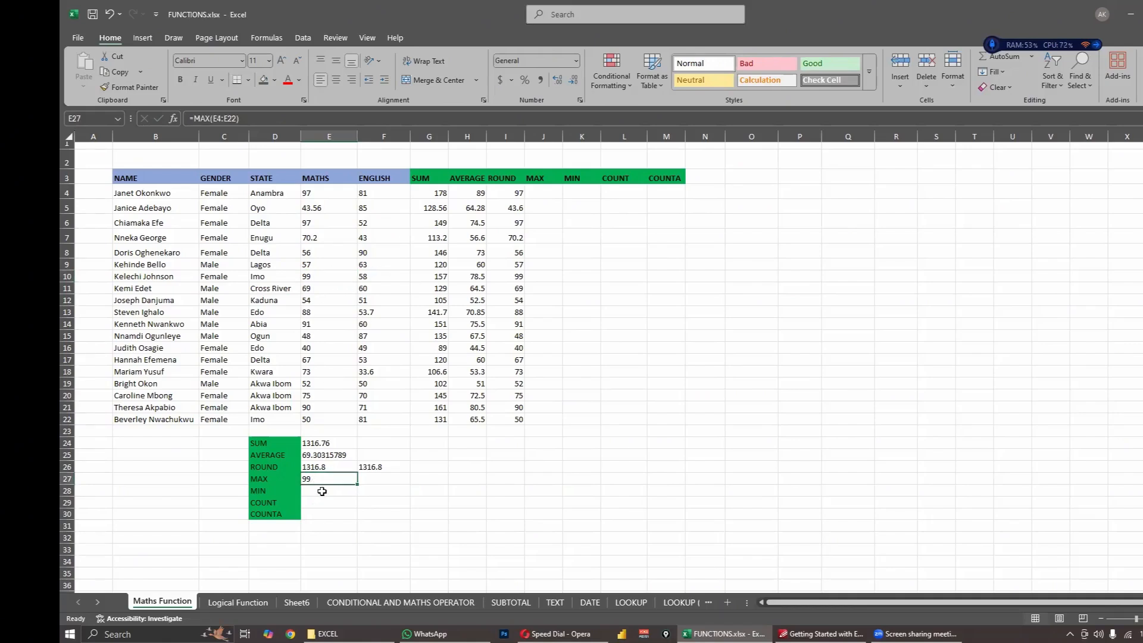
pyautogui.click(326, 491)
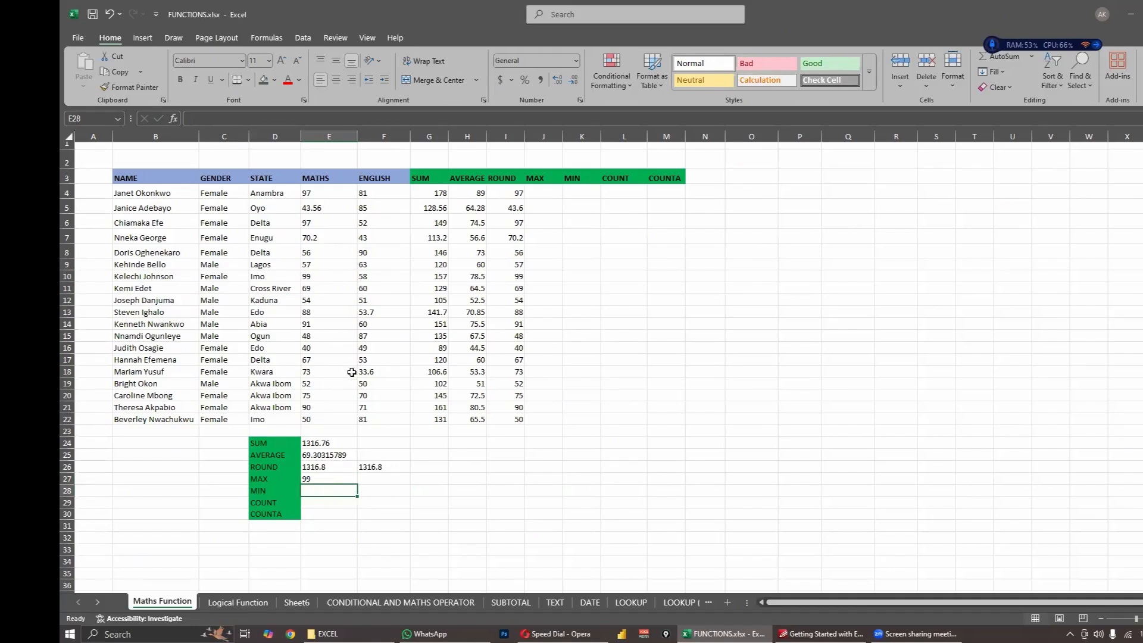
pyautogui.write('=MIN(')
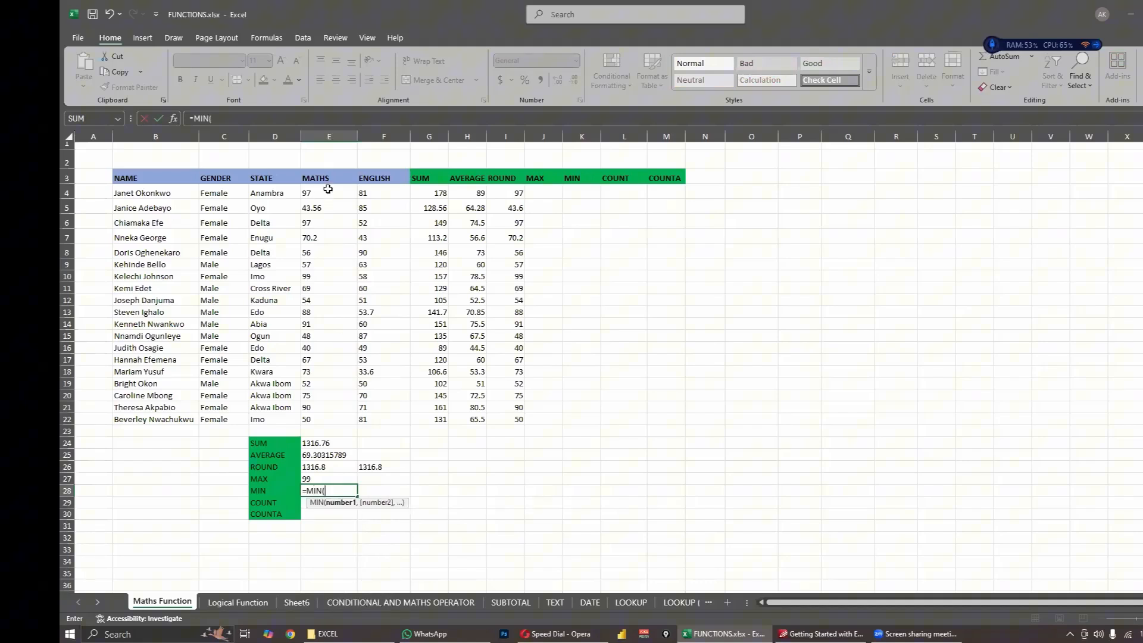
pyautogui.moveTo(328, 190); pyautogui.dragTo(319, 429)
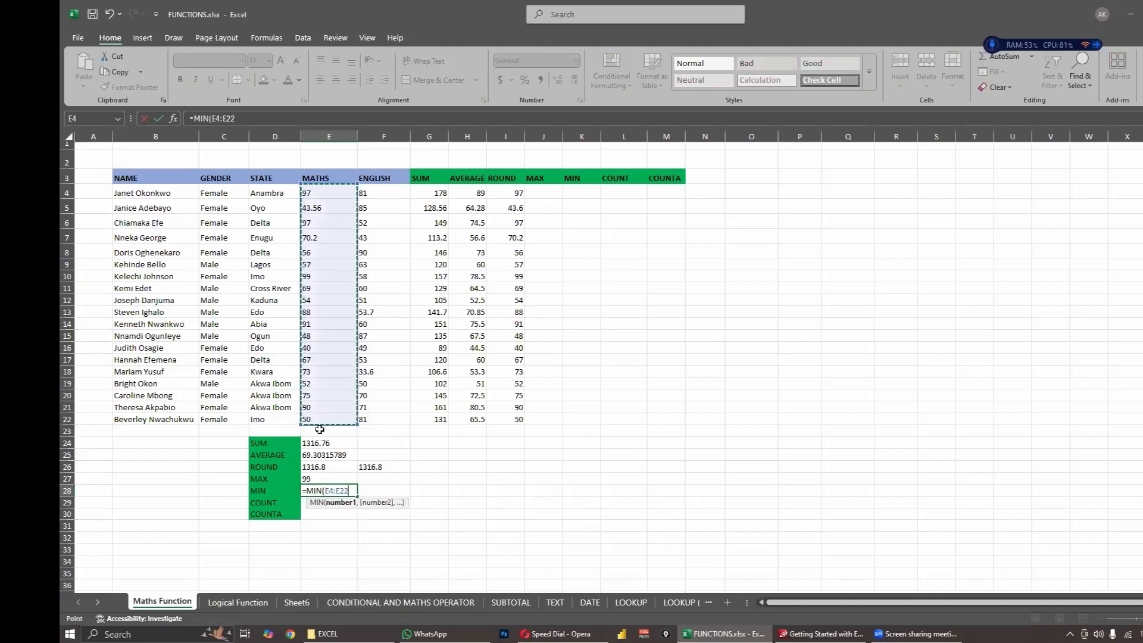
pyautogui.press('Escape')
pyautogui.press('Return')
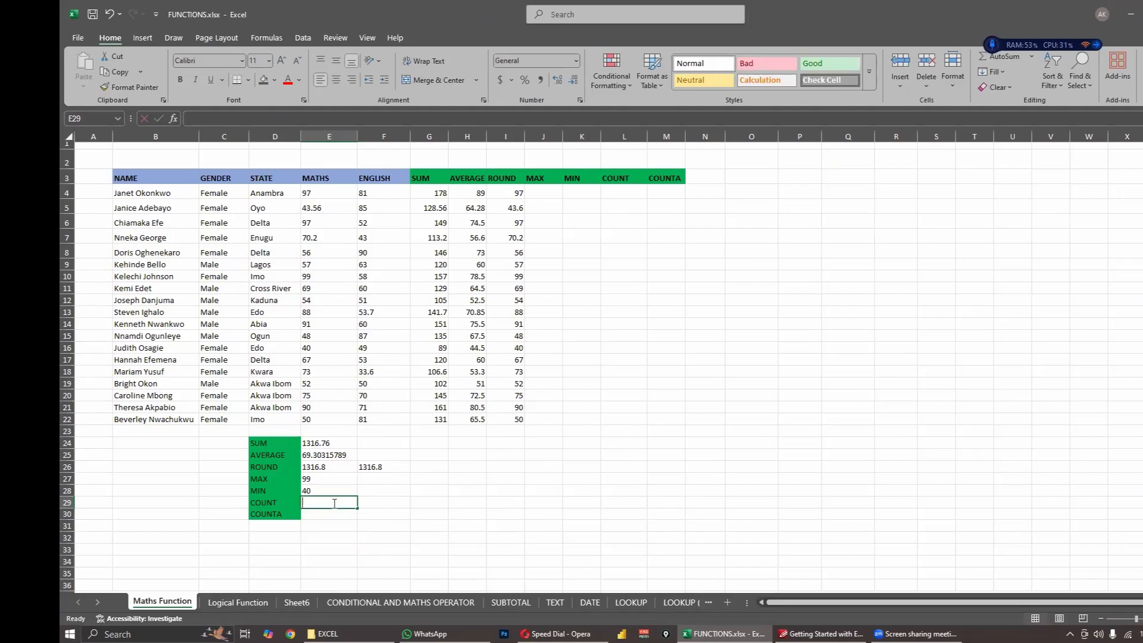
pyautogui.write('=COUNT')
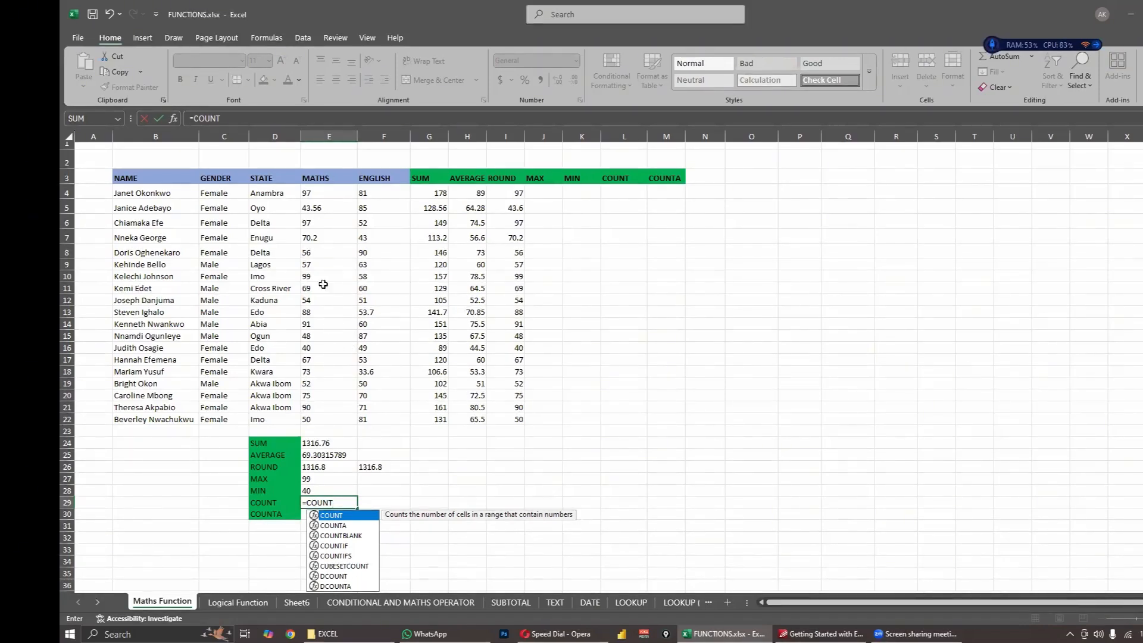
pyautogui.moveTo(327, 192); pyautogui.dragTo(323, 413)
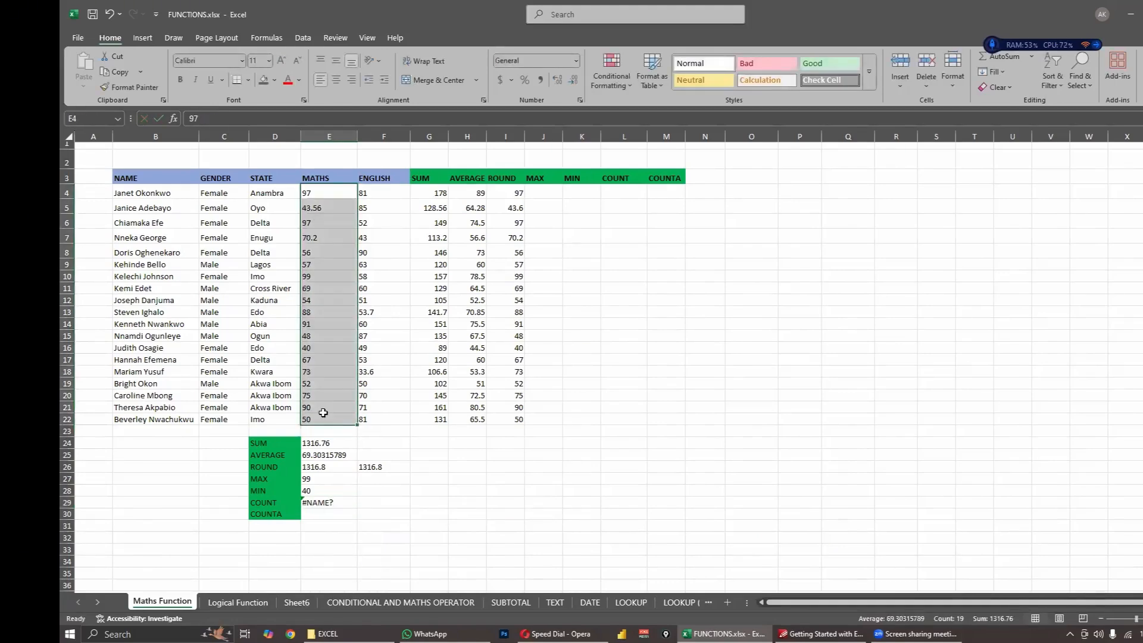
pyautogui.write(')')
pyautogui.press('Return')
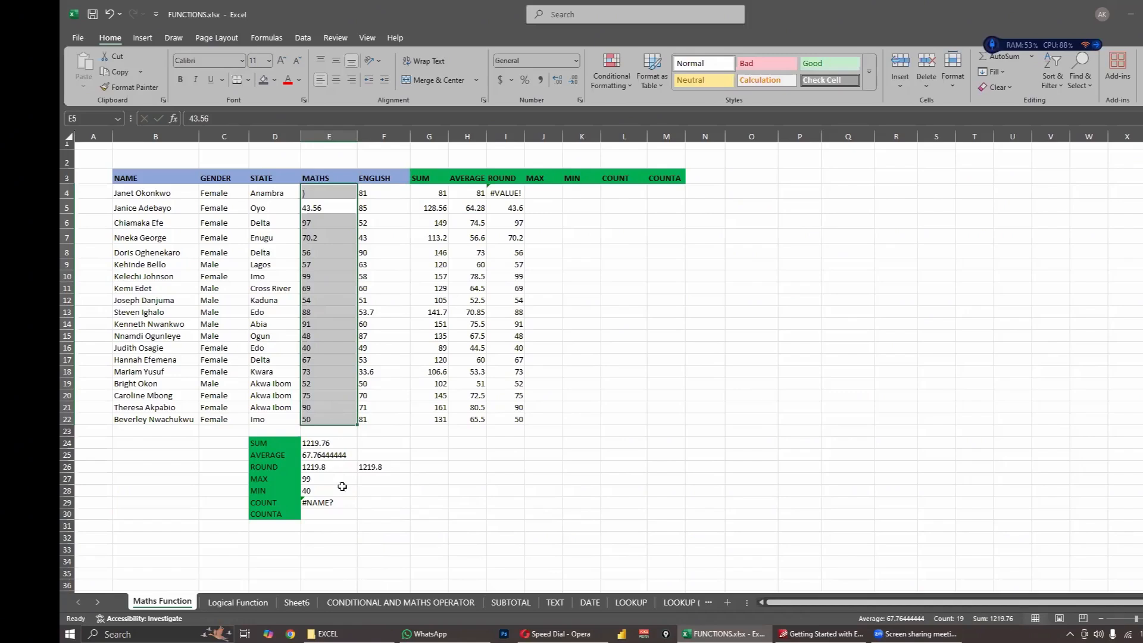
pyautogui.click(332, 503)
pyautogui.click(235, 118)
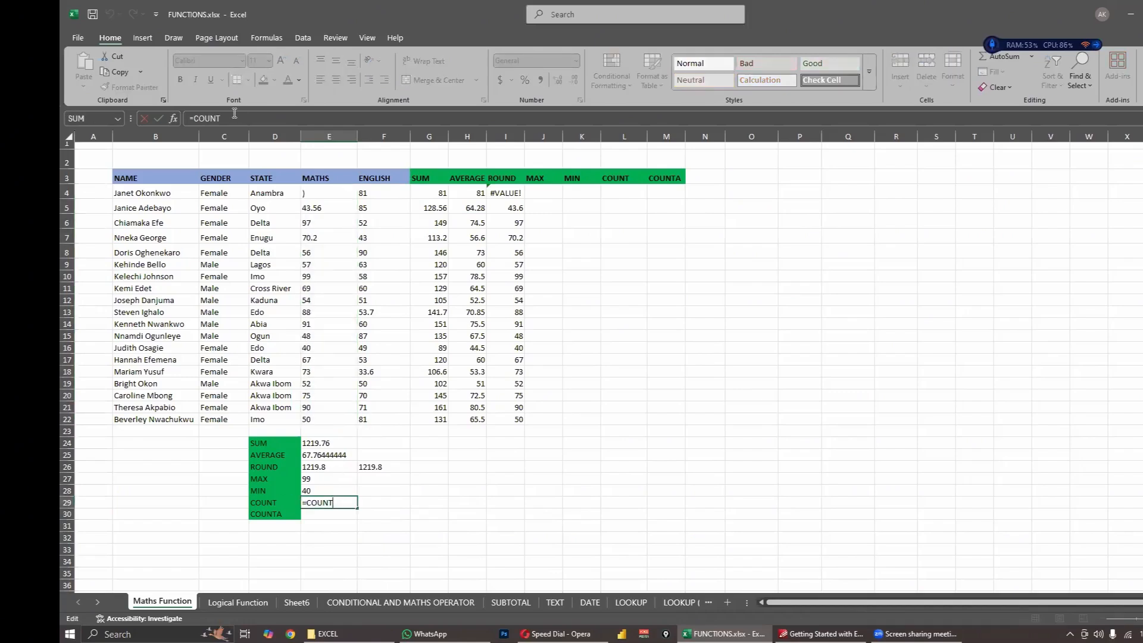
pyautogui.write('(')
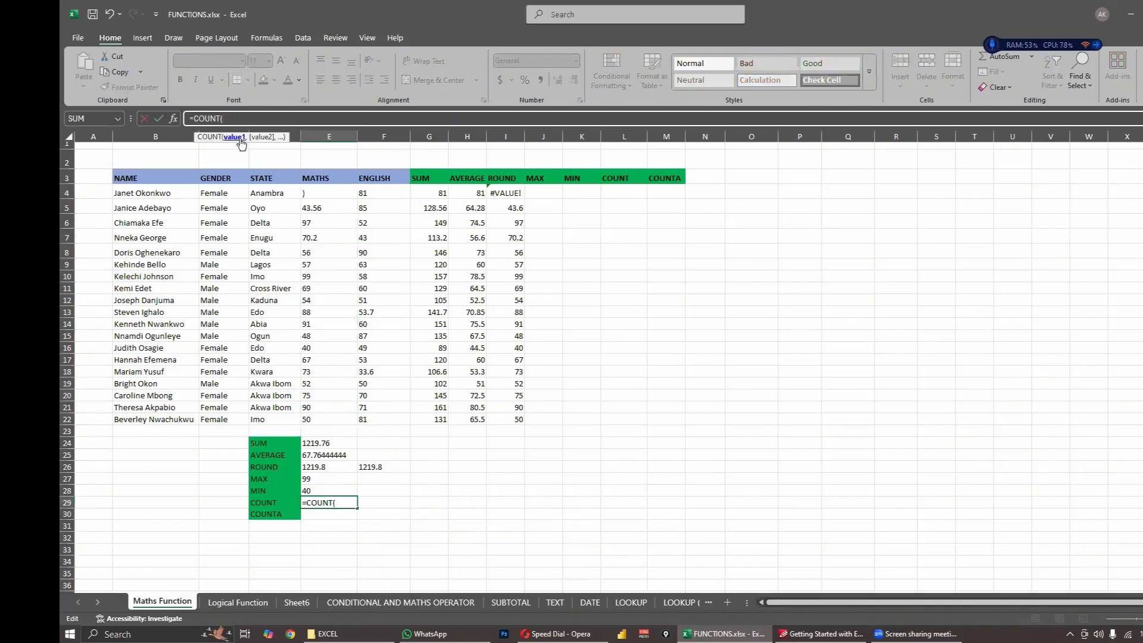
pyautogui.click(326, 203)
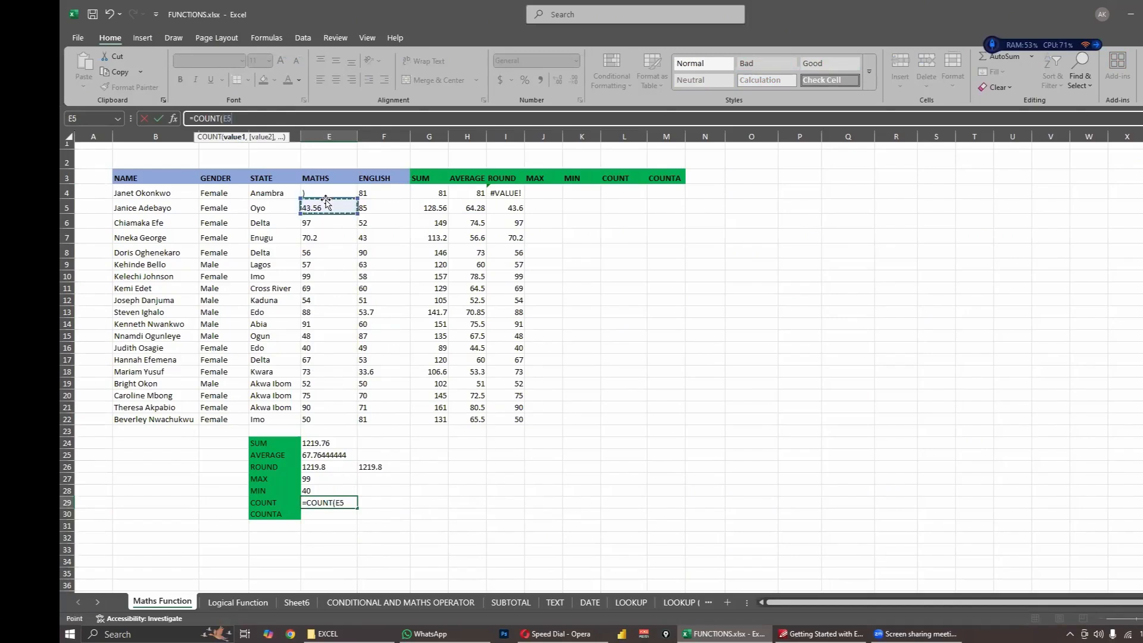
pyautogui.write(':E')
pyautogui.click(451, 303)
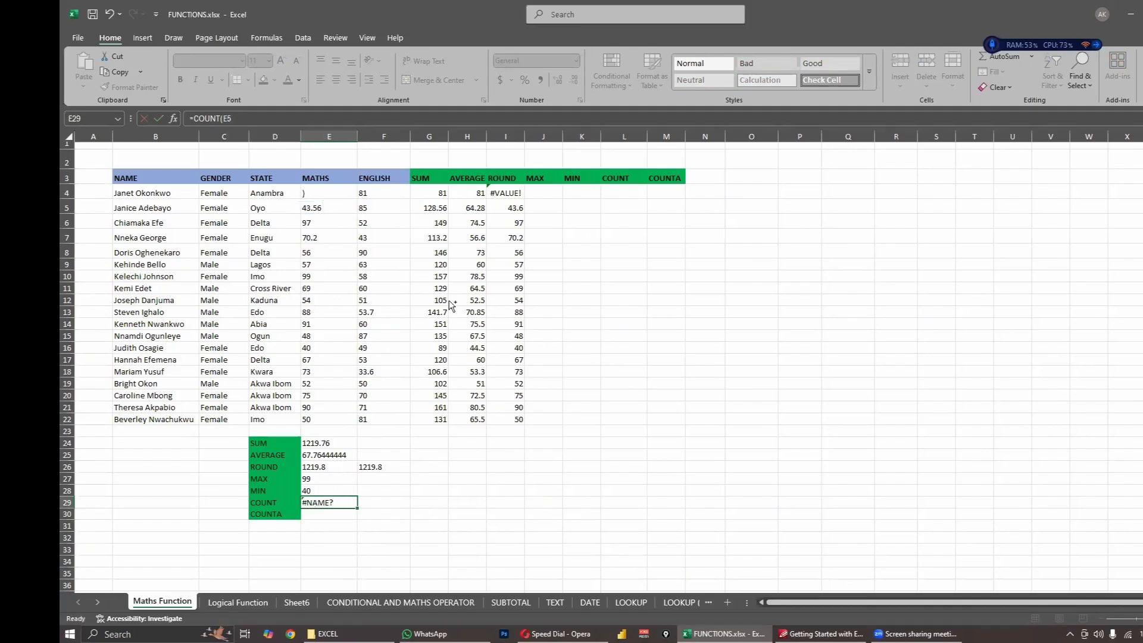
pyautogui.hotkey('ctrl', 'z')
pyautogui.hotkey('ctrl', 'z')
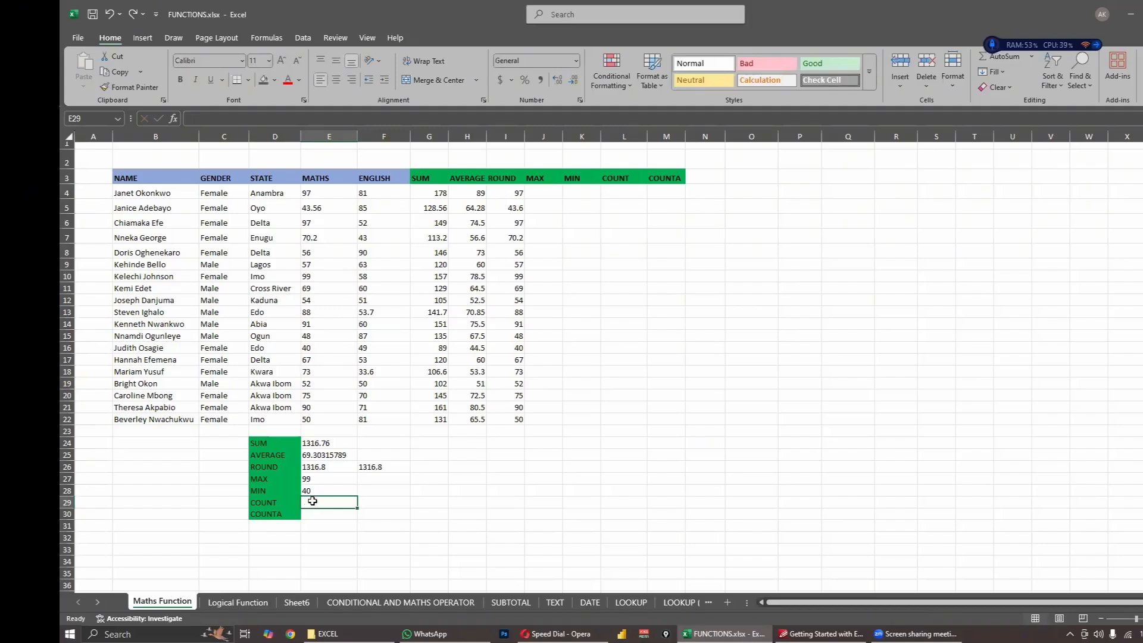
# - Enter =COUNT(E4:E23) in cell E29 to count the numeric MATHS scores, including the blank cell E23 in the range
pyautogui.write('=COUNT(')
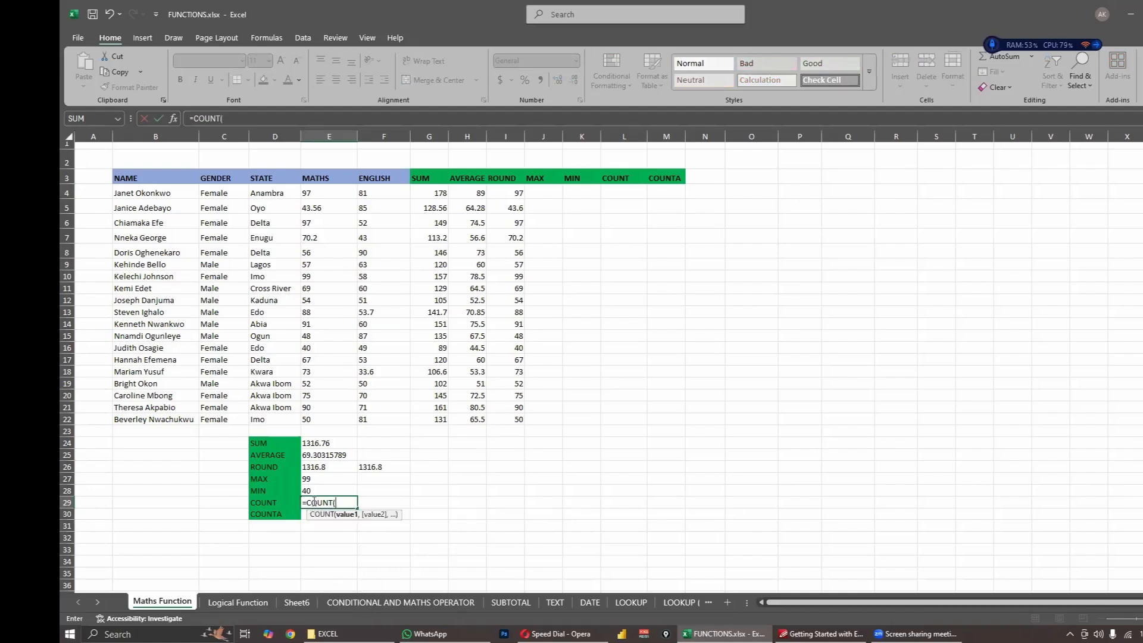
pyautogui.moveTo(323, 193); pyautogui.dragTo(324, 433)
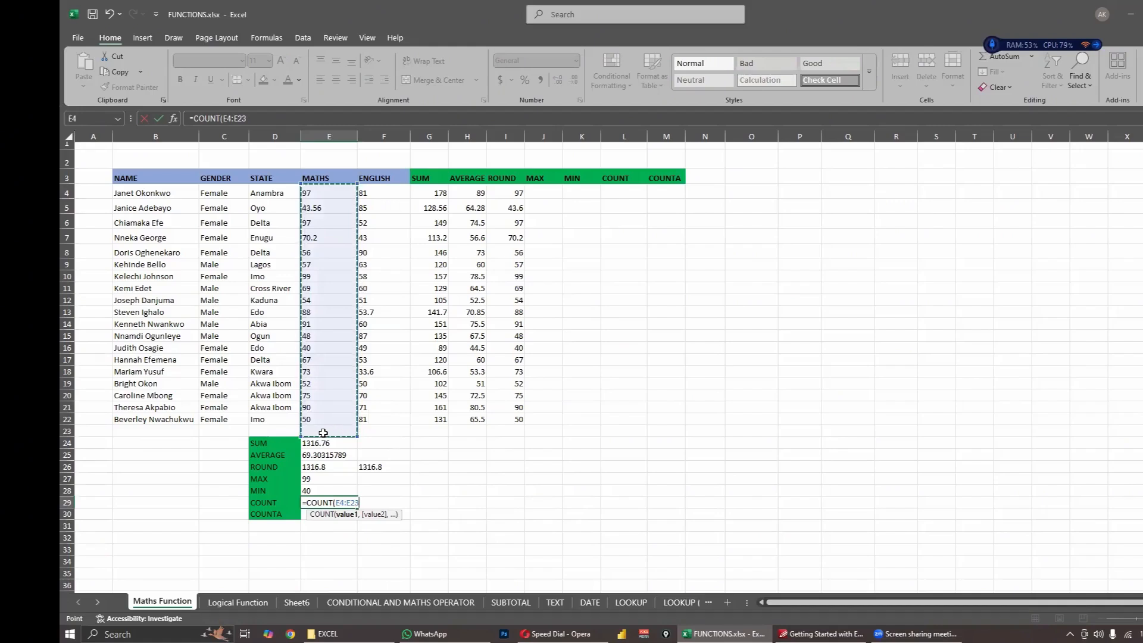
pyautogui.write(')')
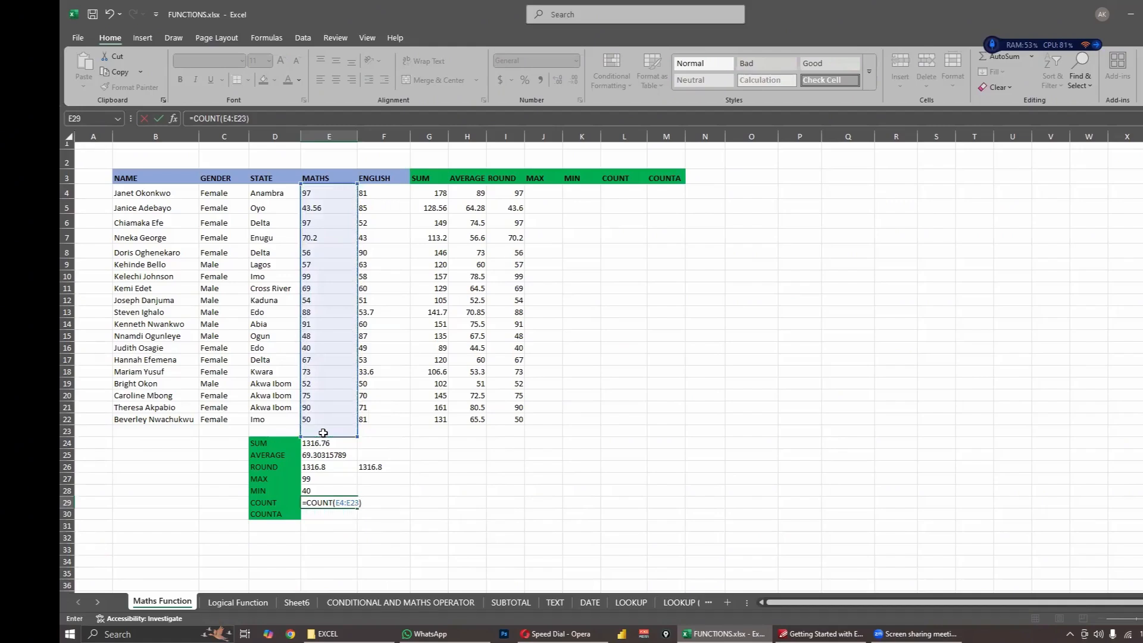
pyautogui.press('Return')
# - Compare the COUNT result in E29 and its formula range with the blank cell E23 and the empty row 23
pyautogui.click(322, 500)
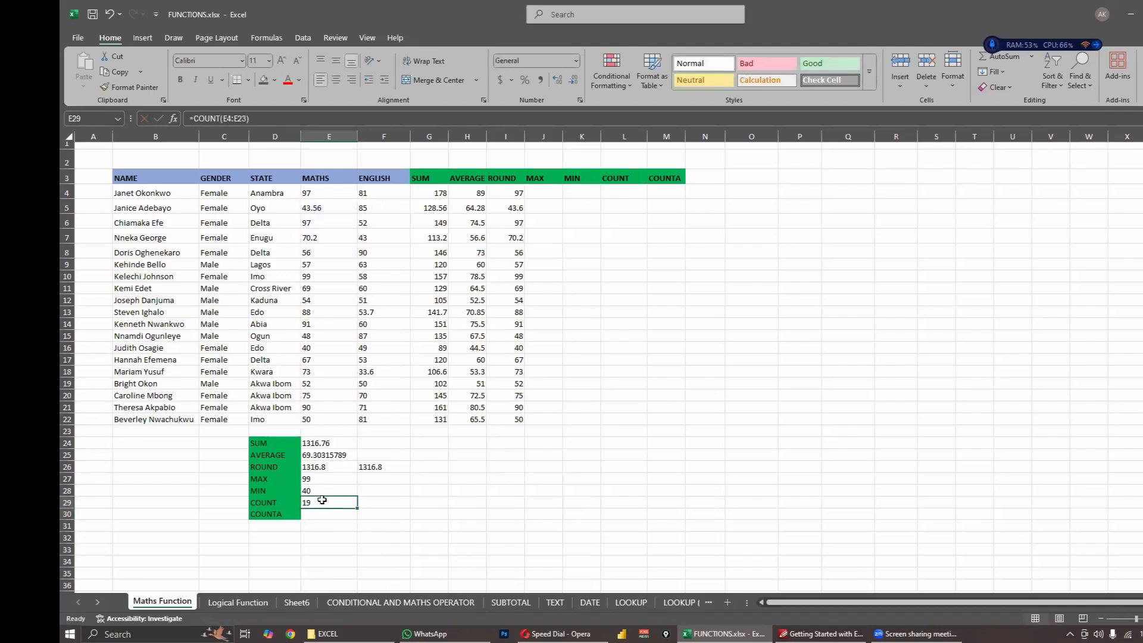
pyautogui.click(321, 433)
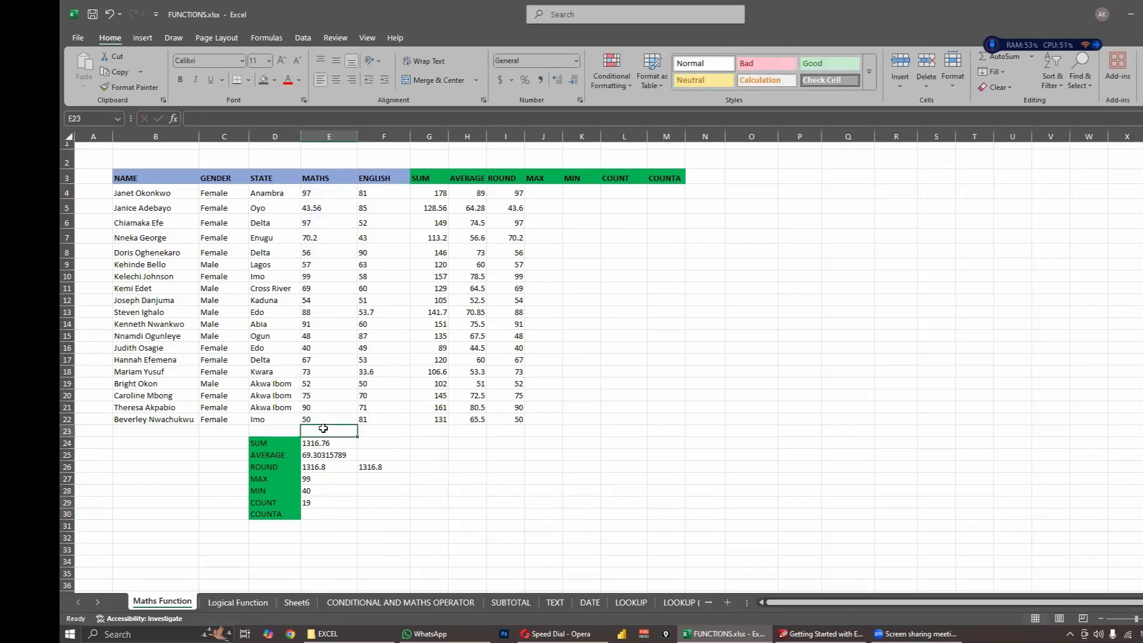
pyautogui.click(322, 505)
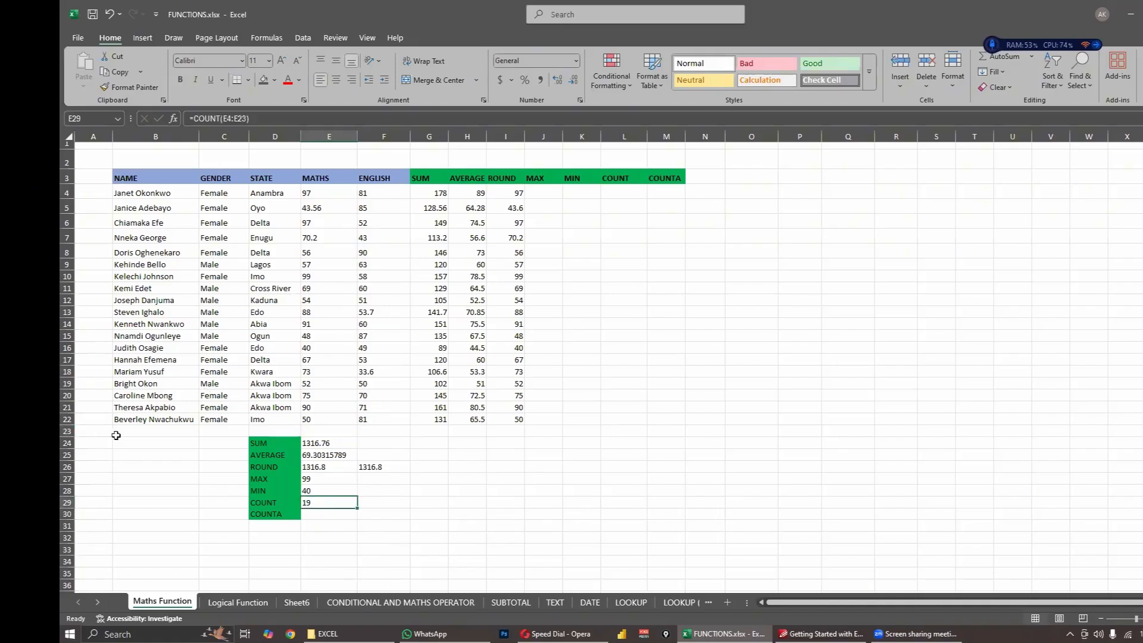
pyautogui.click(67, 430)
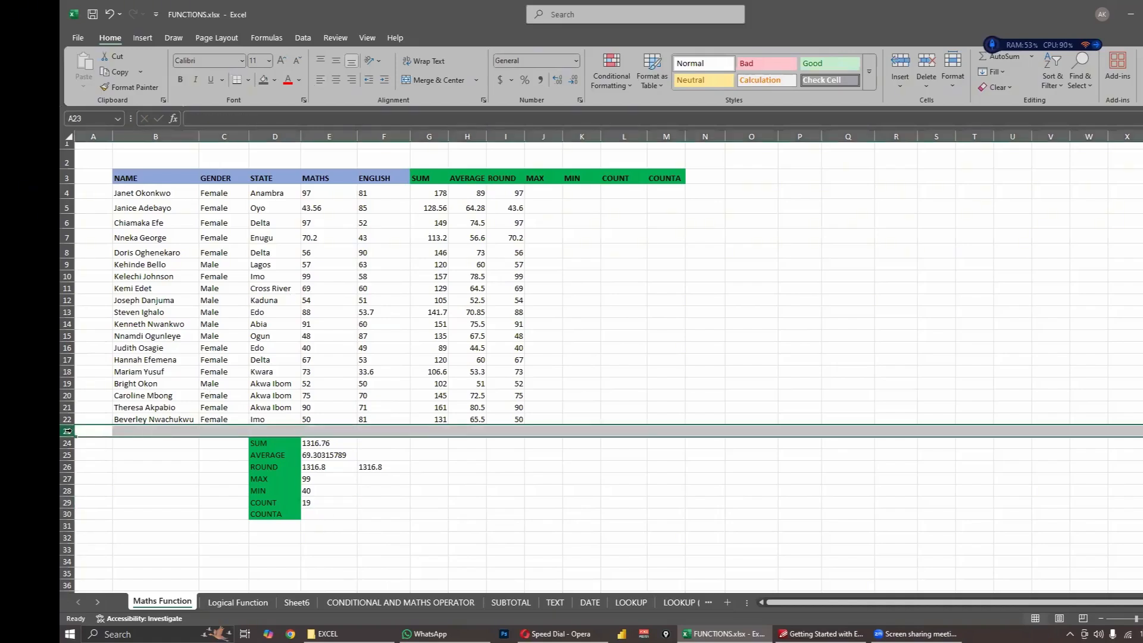
pyautogui.click(323, 430)
pyautogui.click(324, 500)
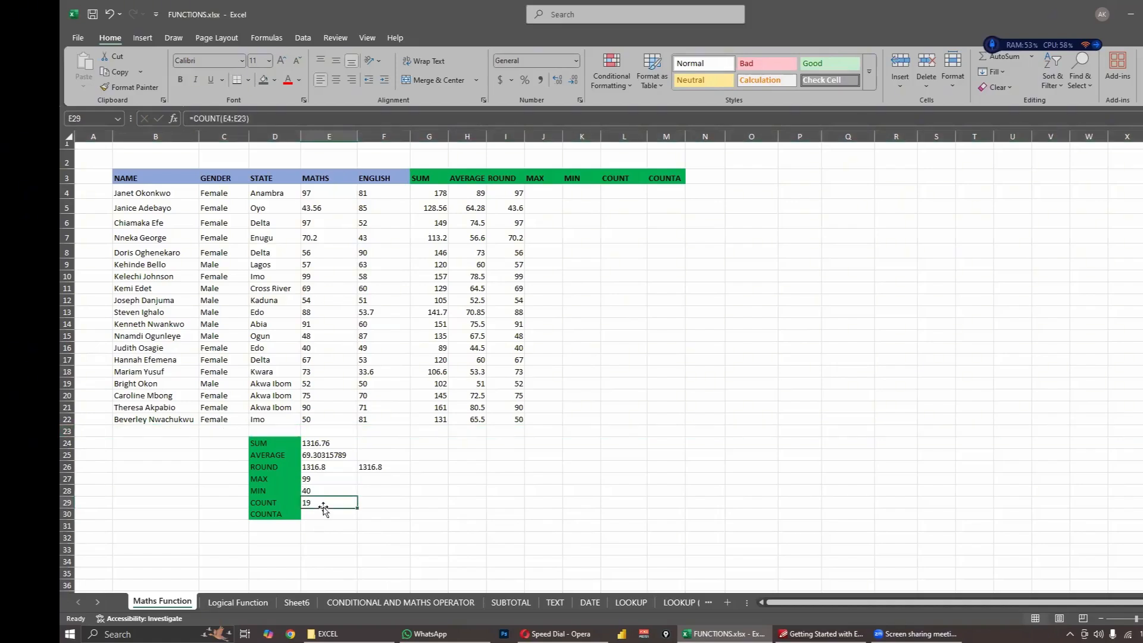
pyautogui.click(243, 118)
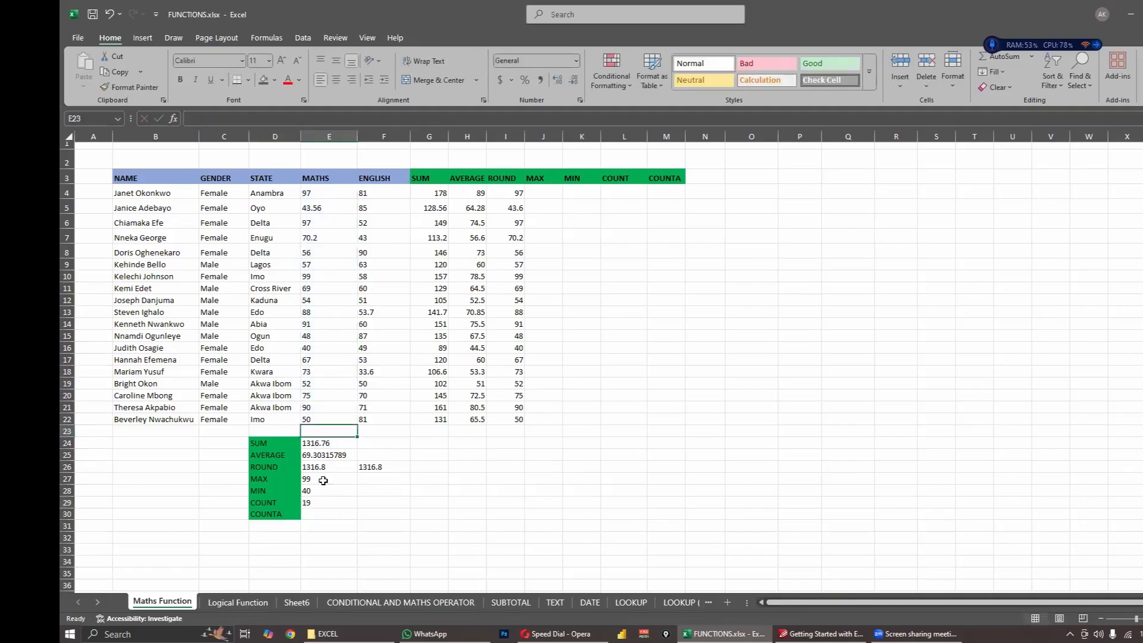
# - Try a COUNTA formula in cell F30 and a COUNT formula in cell F29, leaving both without a range
pyautogui.click(381, 514)
pyautogui.write('=CO')
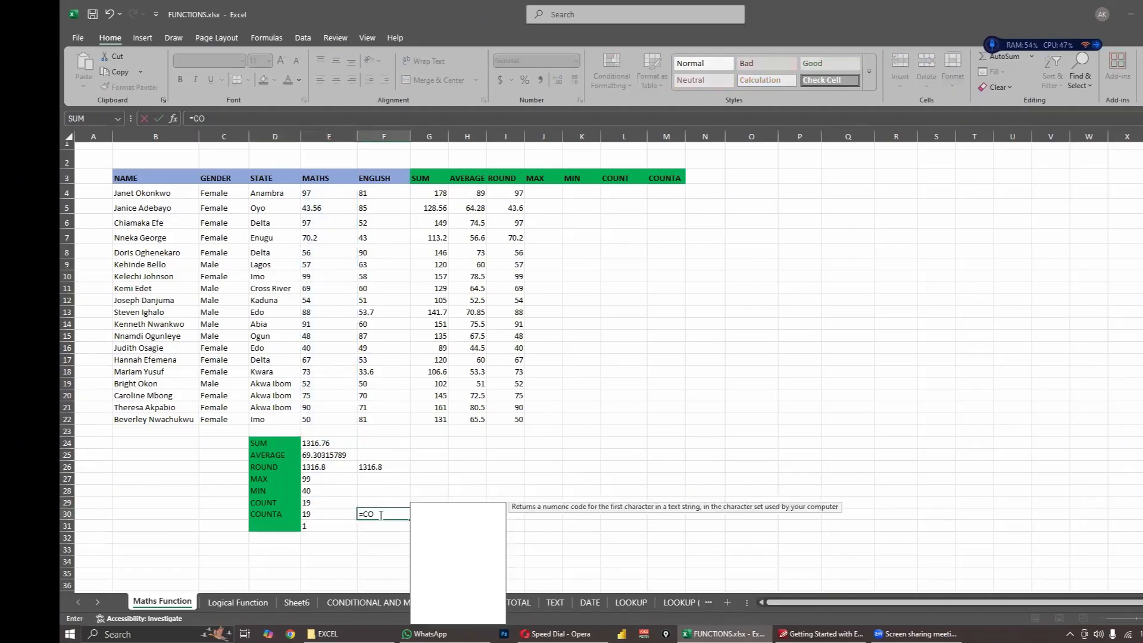
pyautogui.write('UNBTS')
pyautogui.press('BackSpace')
pyautogui.press('BackSpace')
pyautogui.press('BackSpace')
pyautogui.write('T')
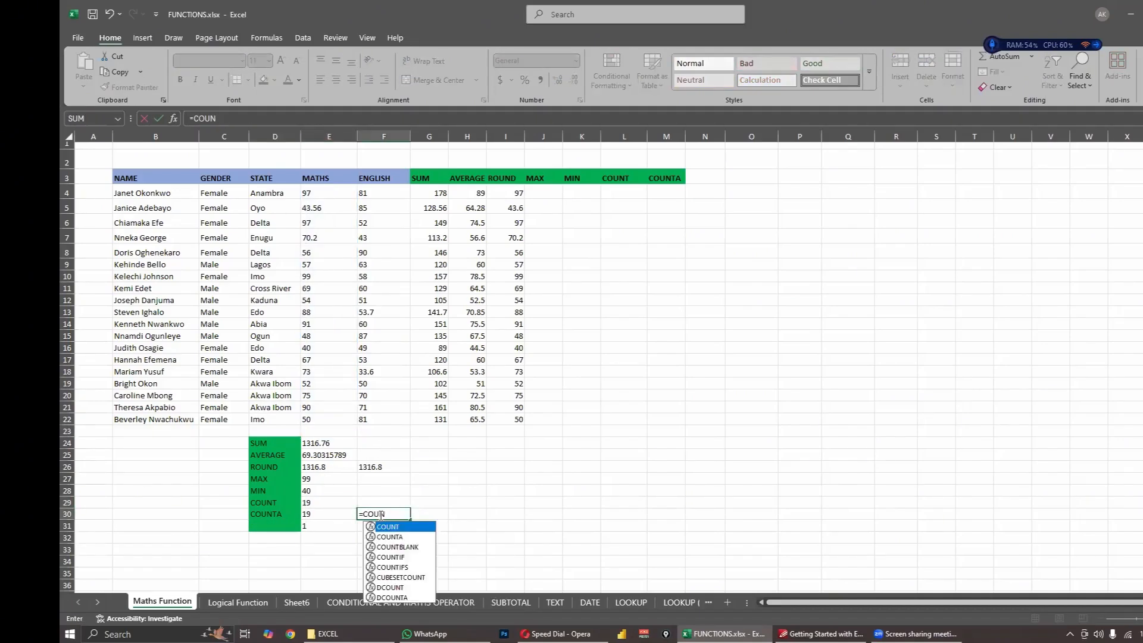
pyautogui.write('A')
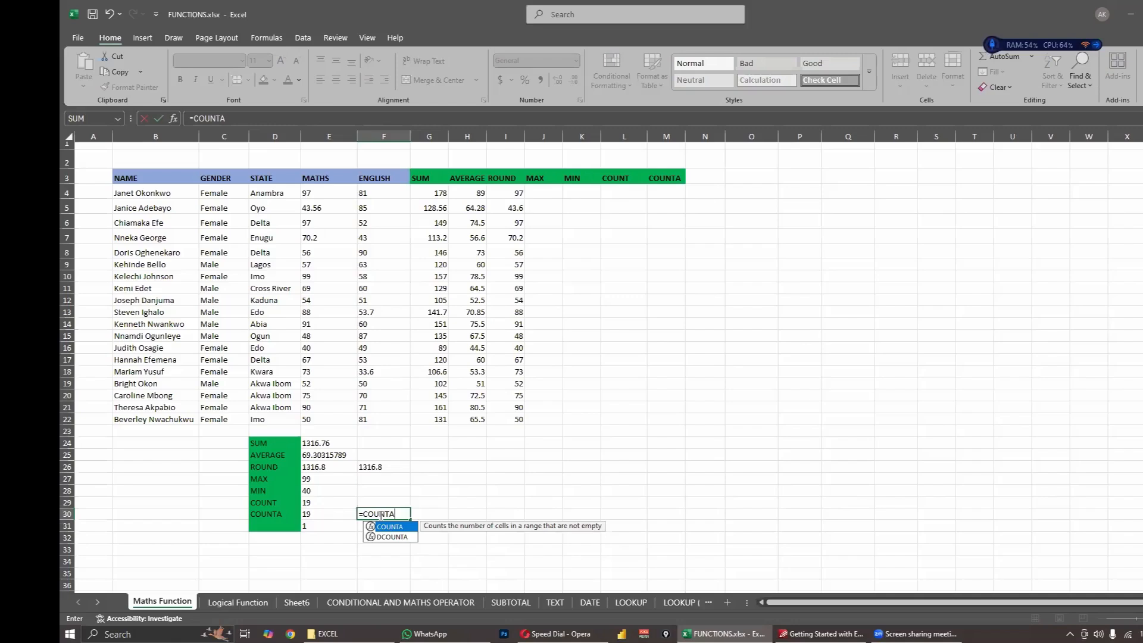
pyautogui.click(399, 503)
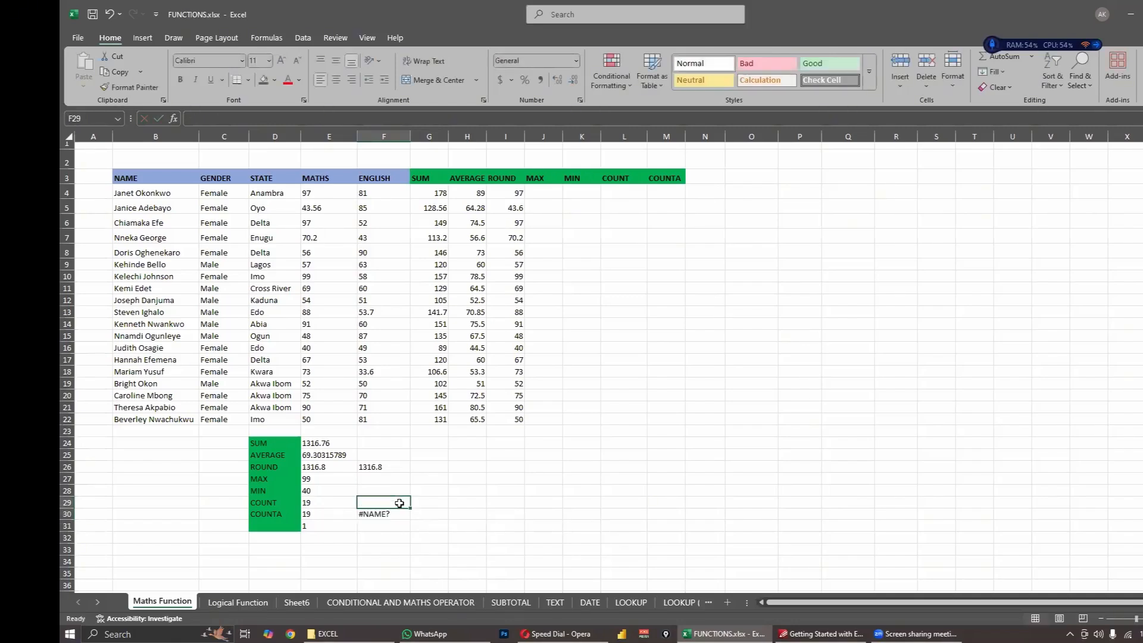
pyautogui.write('=COUNT')
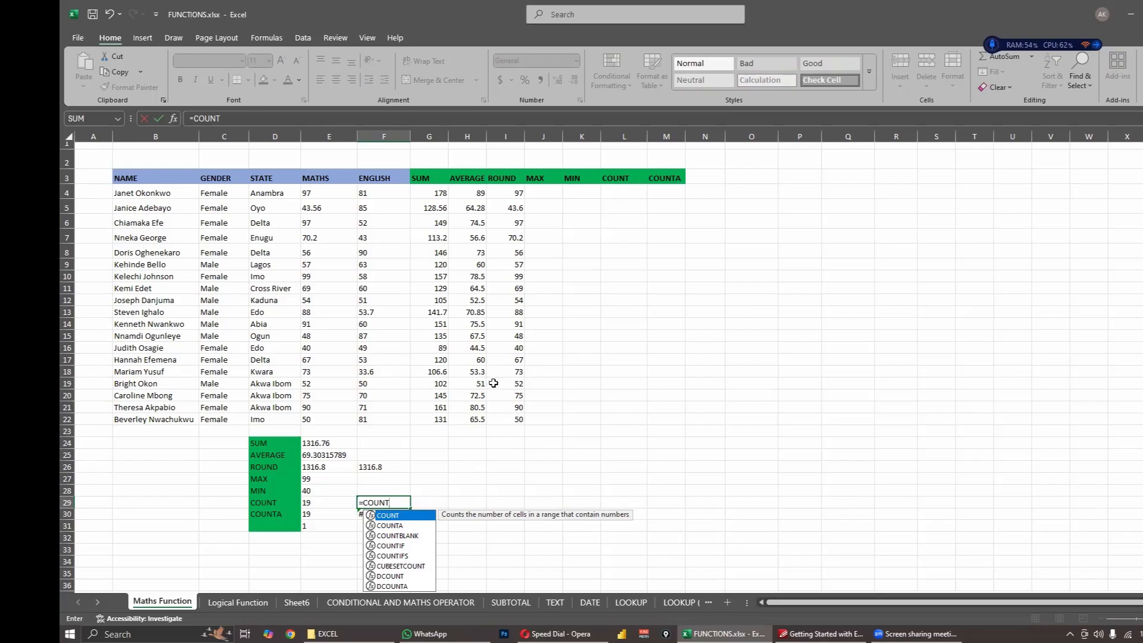
pyautogui.press('Escape')
pyautogui.click(602, 409)
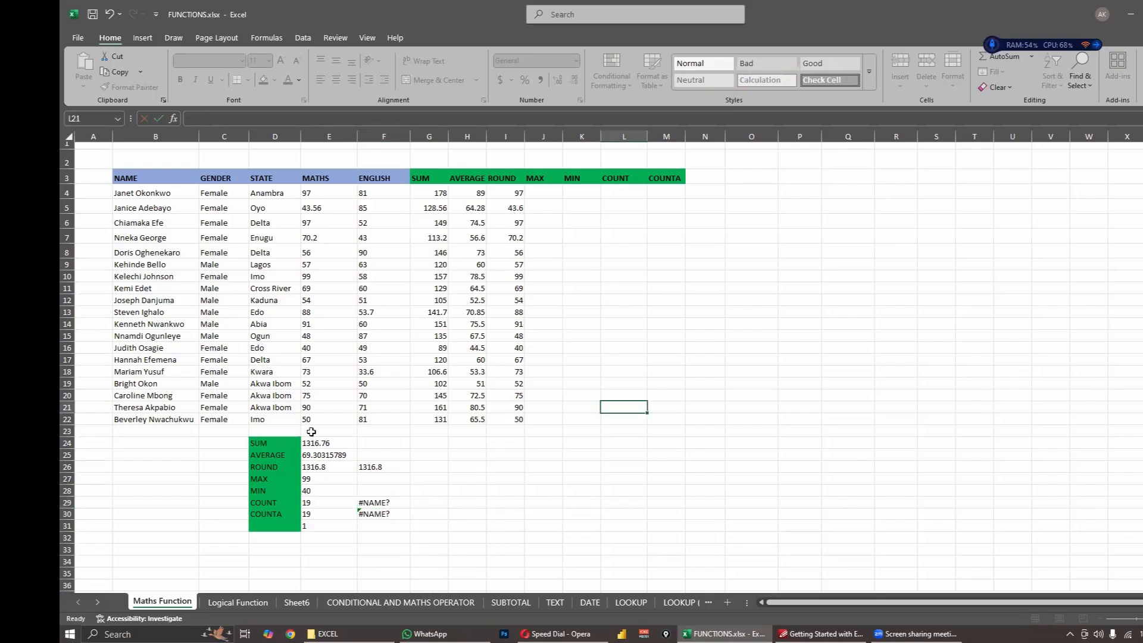
# - Enter a sample first name as text in cell F23, directly below the ENGLISH scores
pyautogui.click(382, 206)
pyautogui.click(388, 357)
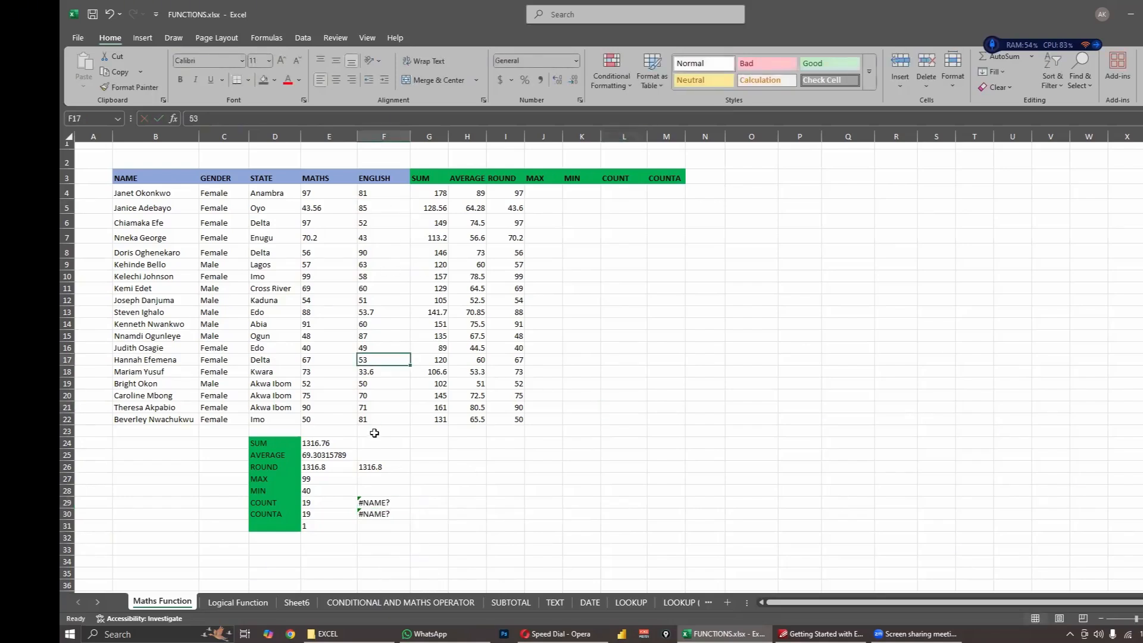
pyautogui.click(375, 432)
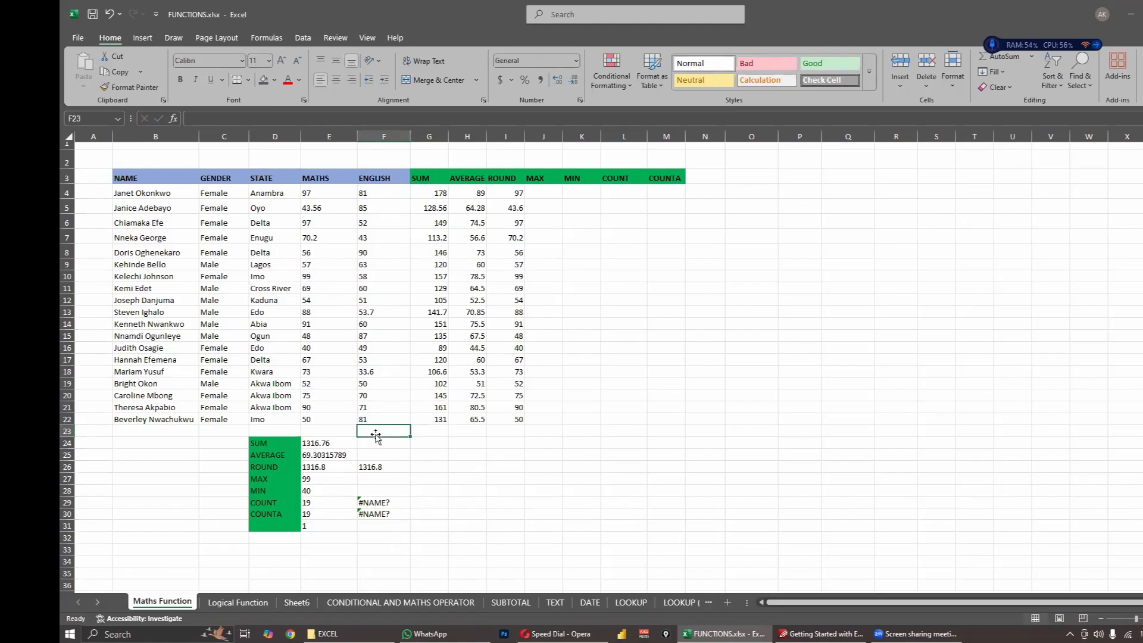
pyautogui.write('JOH')
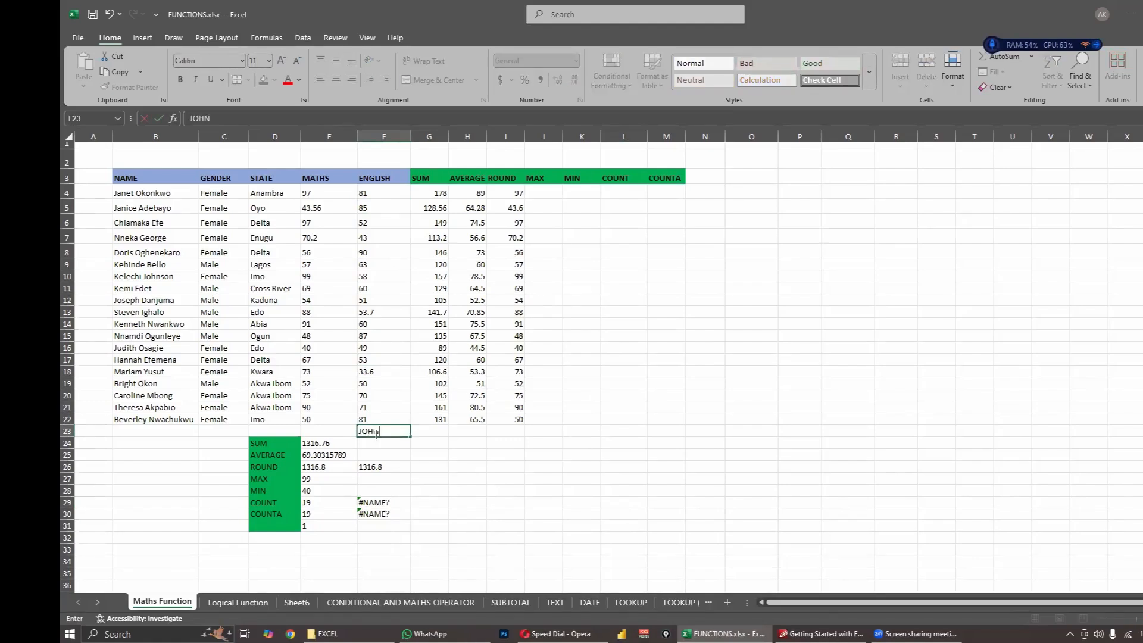
pyautogui.write('N')
pyautogui.click(461, 513)
# - Clear the incomplete COUNT and COUNTA formulas from cells F29 to F32
pyautogui.click(380, 503)
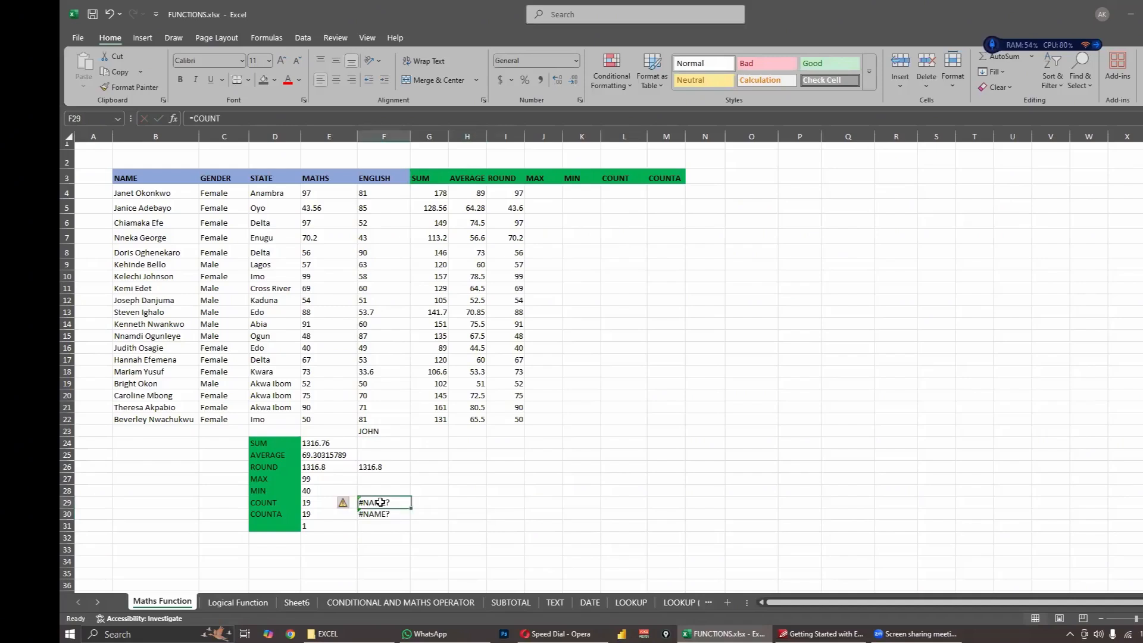
pyautogui.moveTo(379, 503); pyautogui.dragTo(385, 535)
pyautogui.press('Delete')
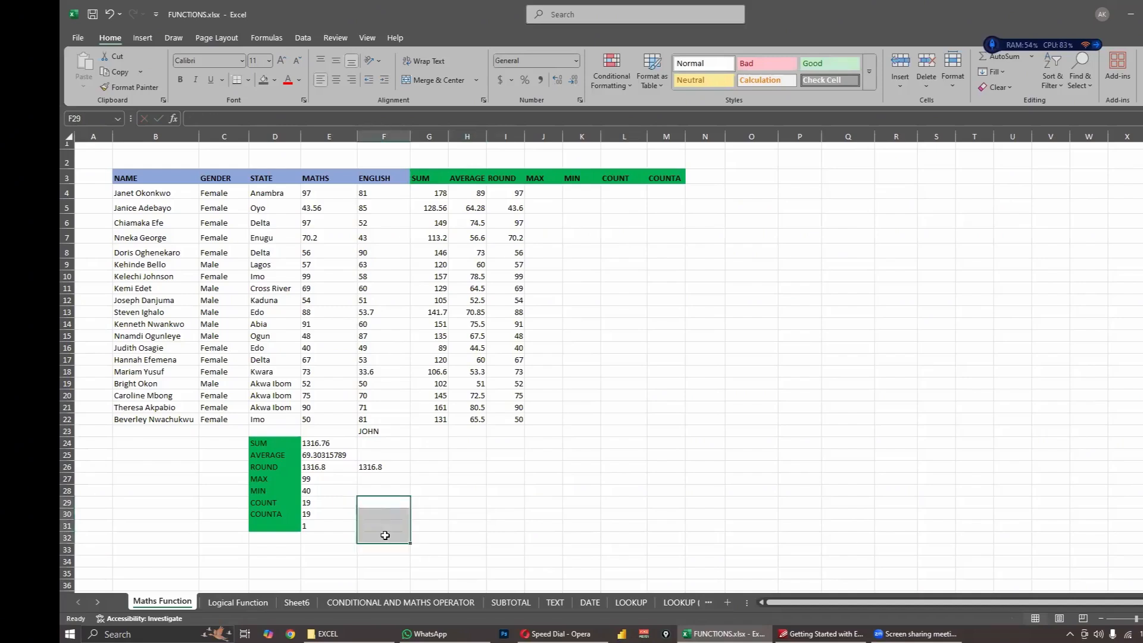
# - Enter a COUNT formula in cell F29 over the range F4:F23, including the text cell below the ENGLISH scores
pyautogui.click(459, 527)
pyautogui.click(388, 503)
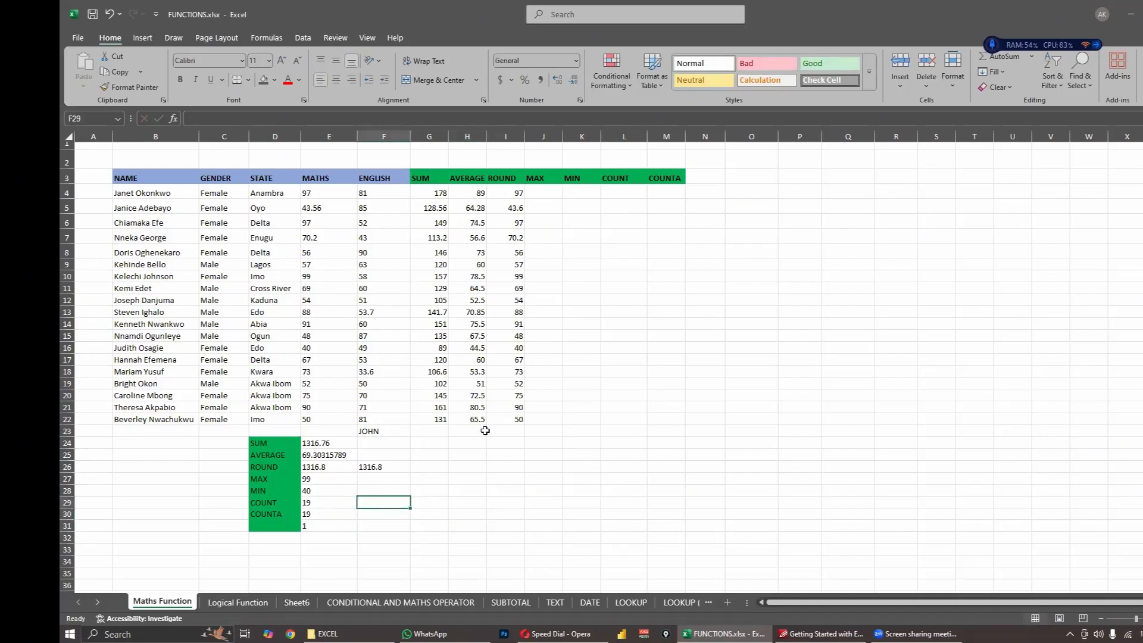
pyautogui.click(400, 433)
pyautogui.click(379, 503)
pyautogui.write('=')
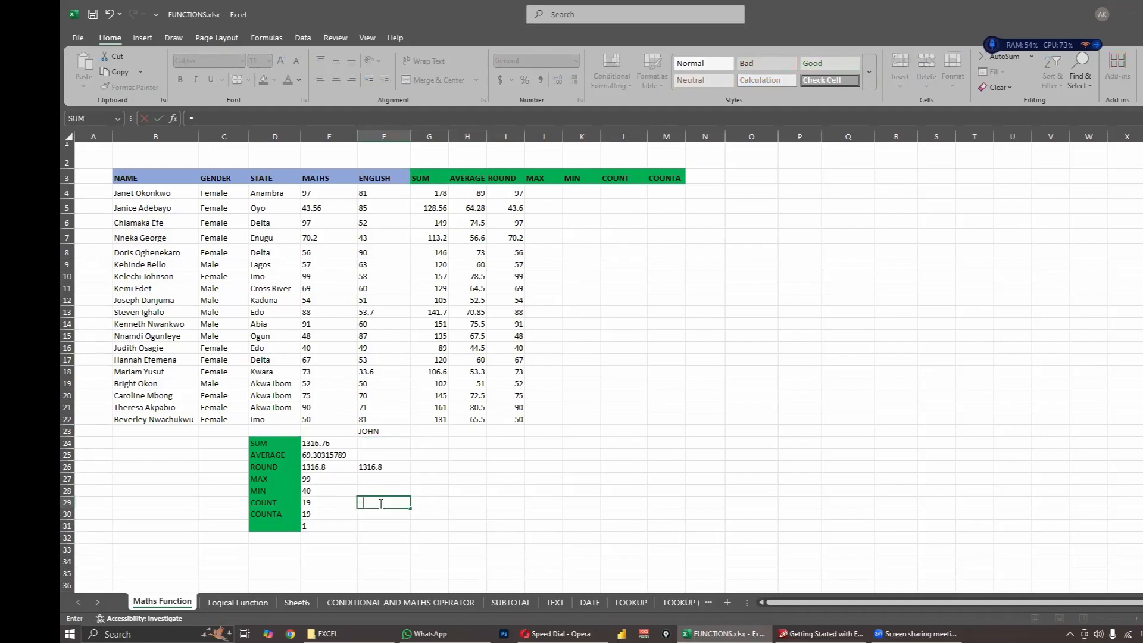
pyautogui.write('COUNT')
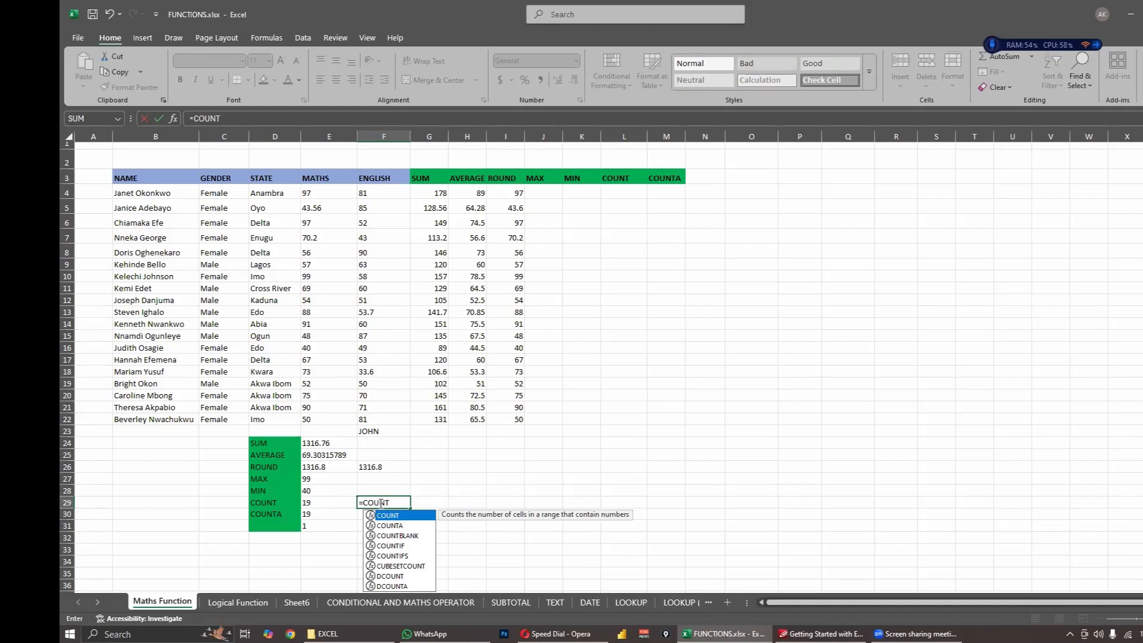
pyautogui.write('(')
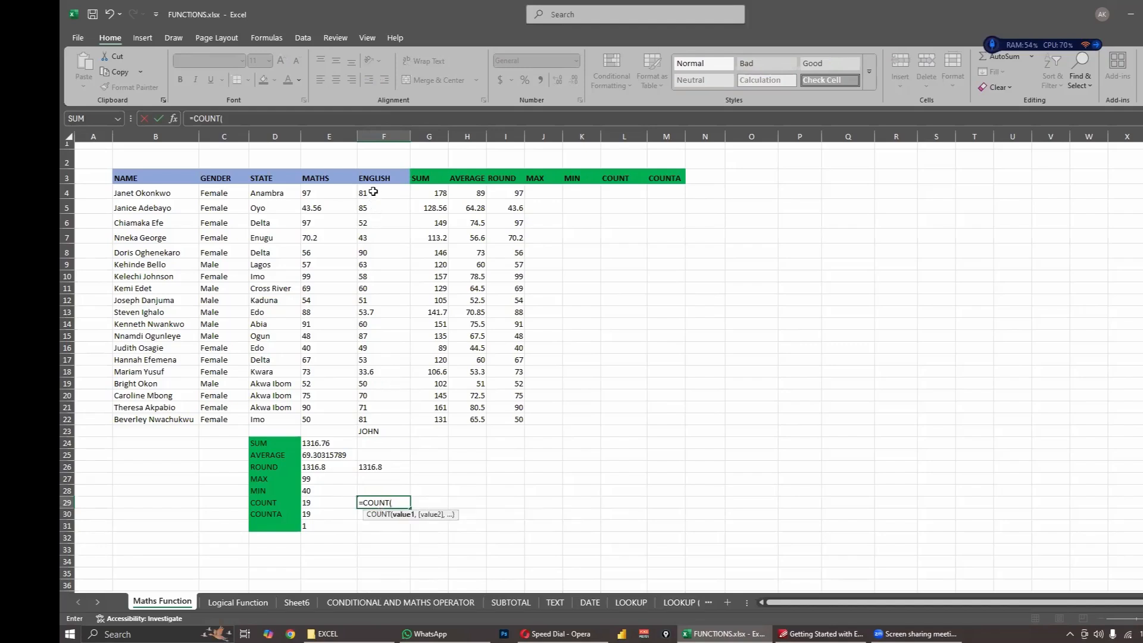
pyautogui.moveTo(374, 191); pyautogui.dragTo(387, 432)
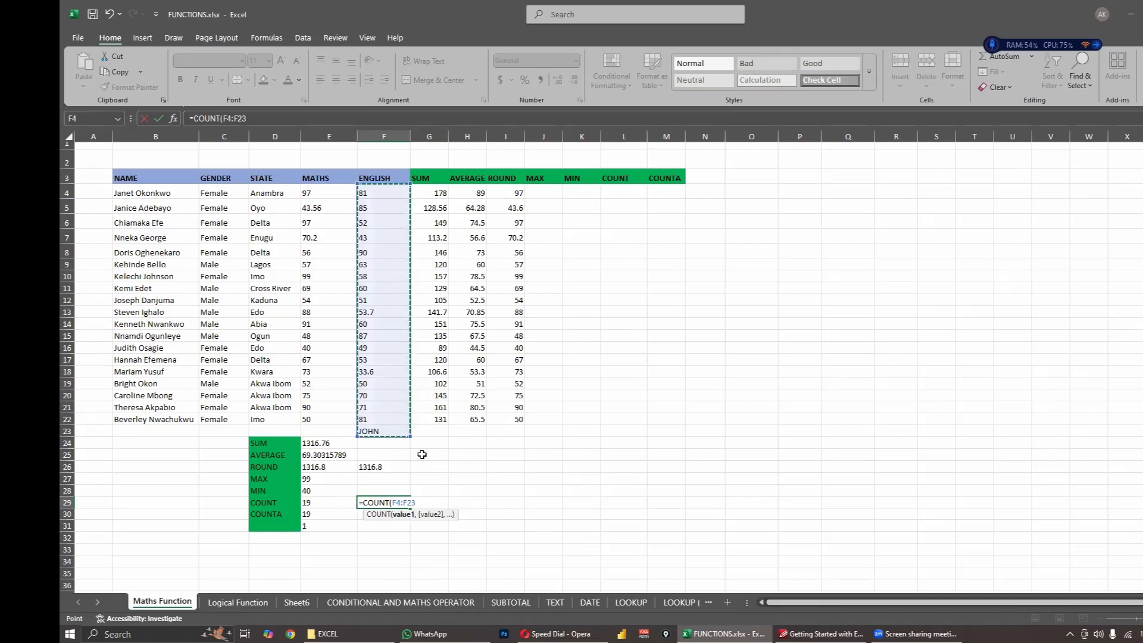
pyautogui.write(')')
pyautogui.press('Return')
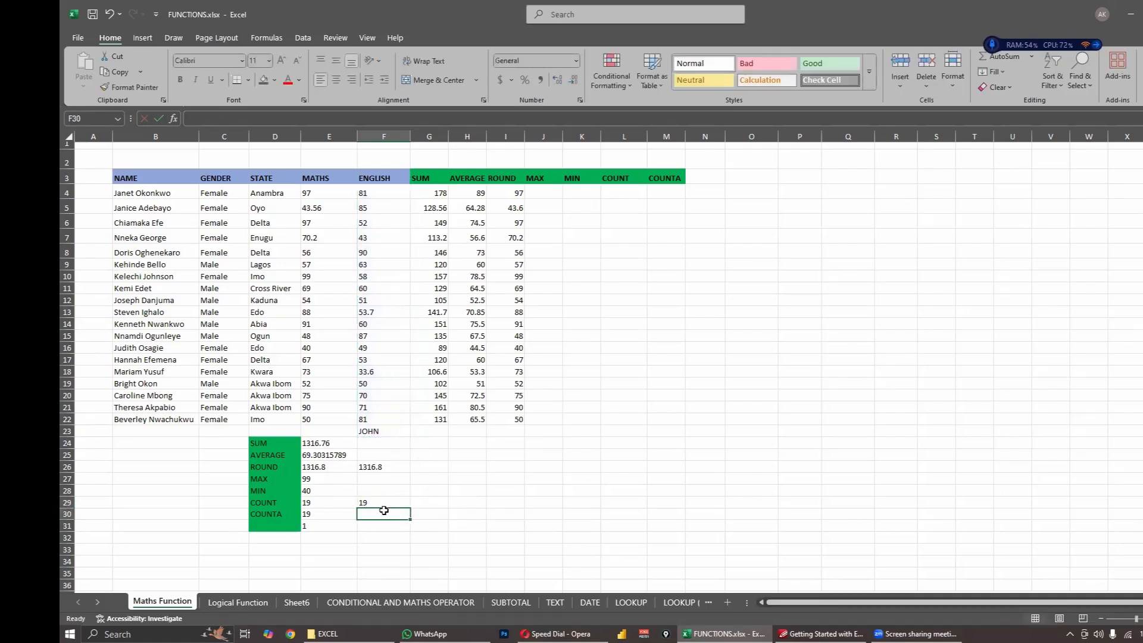
# - Enter a COUNTA formula in cell F30 over the same ENGLISH range F4:F23
pyautogui.press('Up')
pyautogui.click(373, 432)
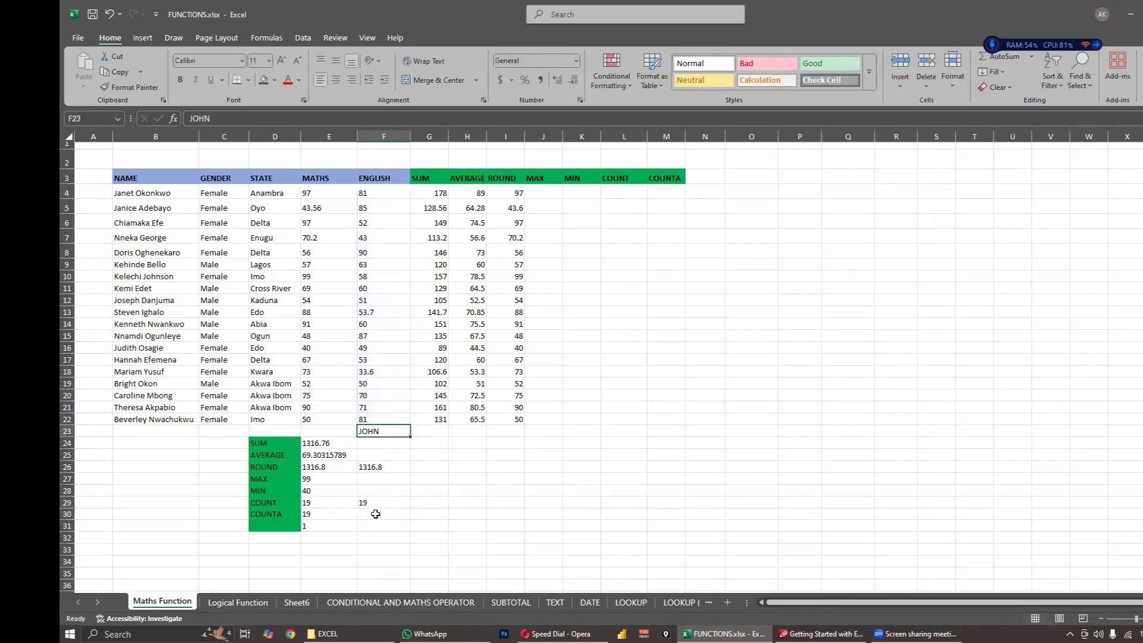
pyautogui.click(375, 514)
pyautogui.write('=COUNTA')
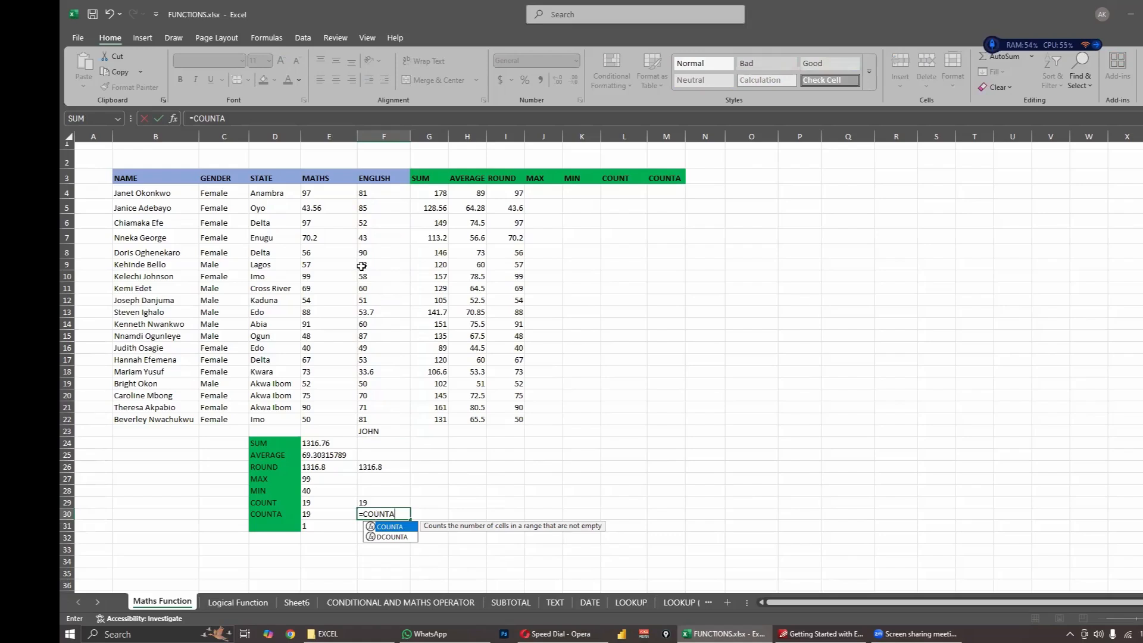
pyautogui.write('(')
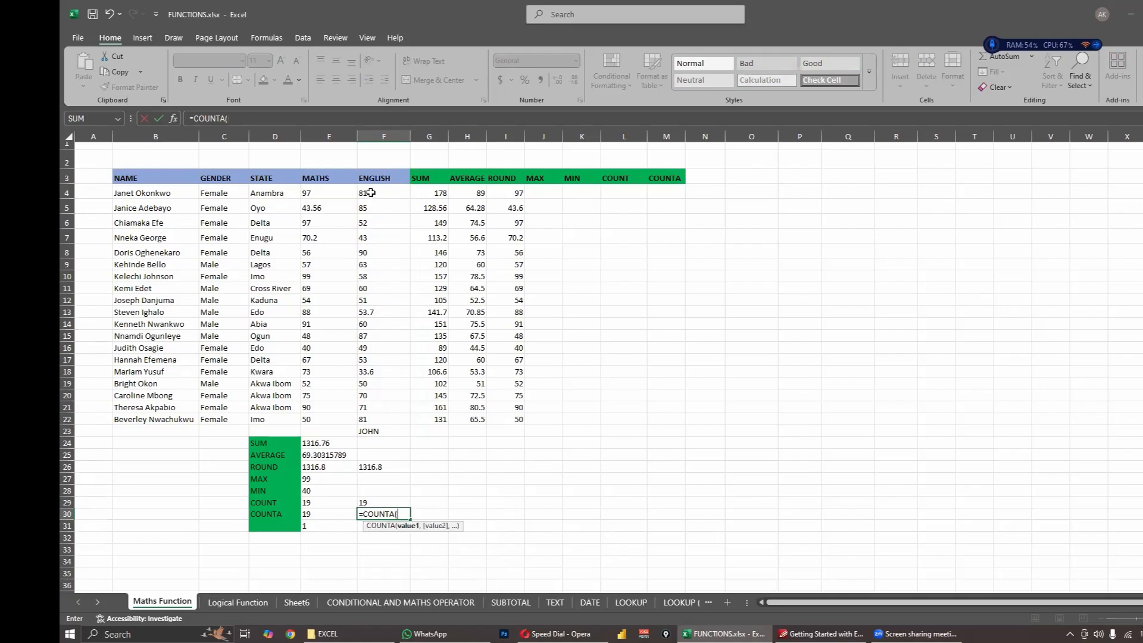
pyautogui.moveTo(370, 192); pyautogui.dragTo(386, 431)
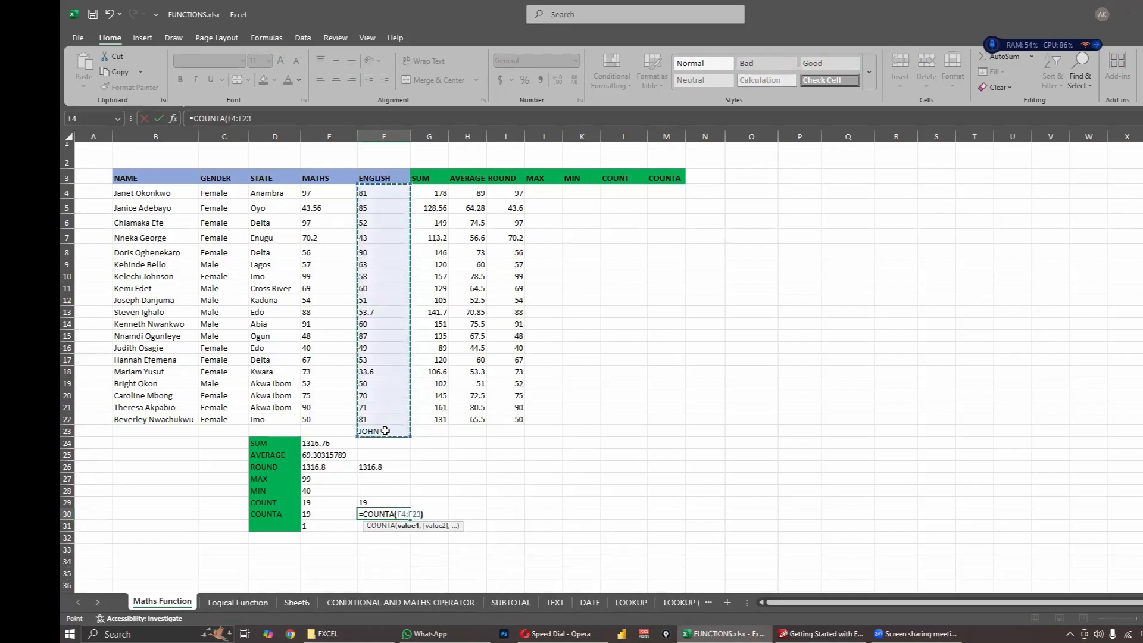
pyautogui.press('Return')
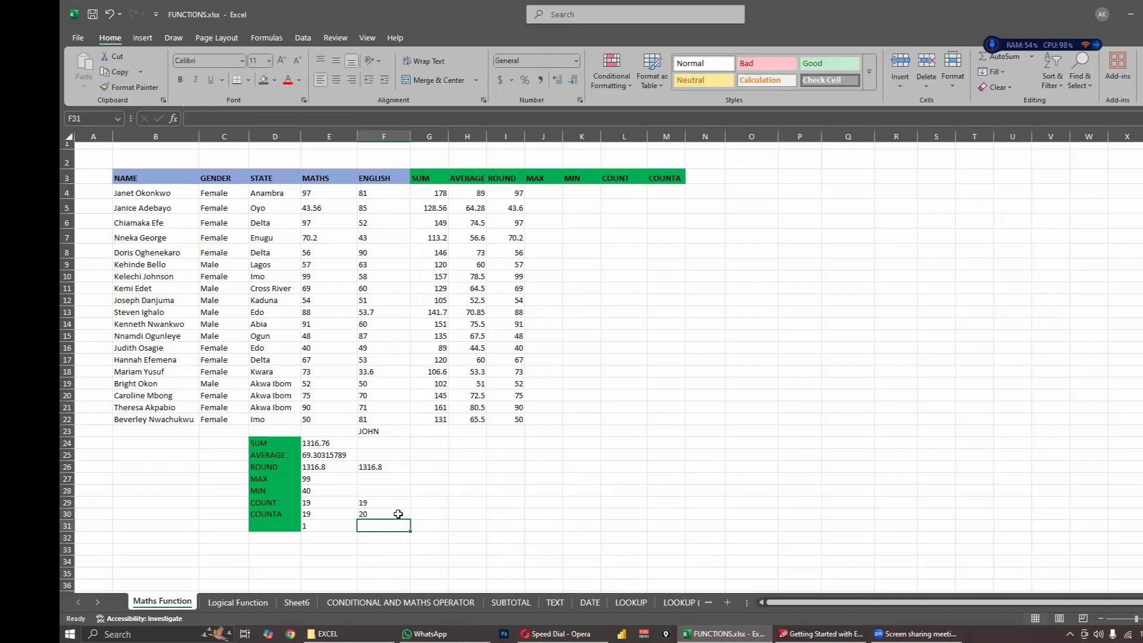
# - Compare the COUNT and COUNTA results in F29 and F30 against the range F4:F23, its text cell F23, and the COUNTBLANK formula in E31
pyautogui.click(398, 514)
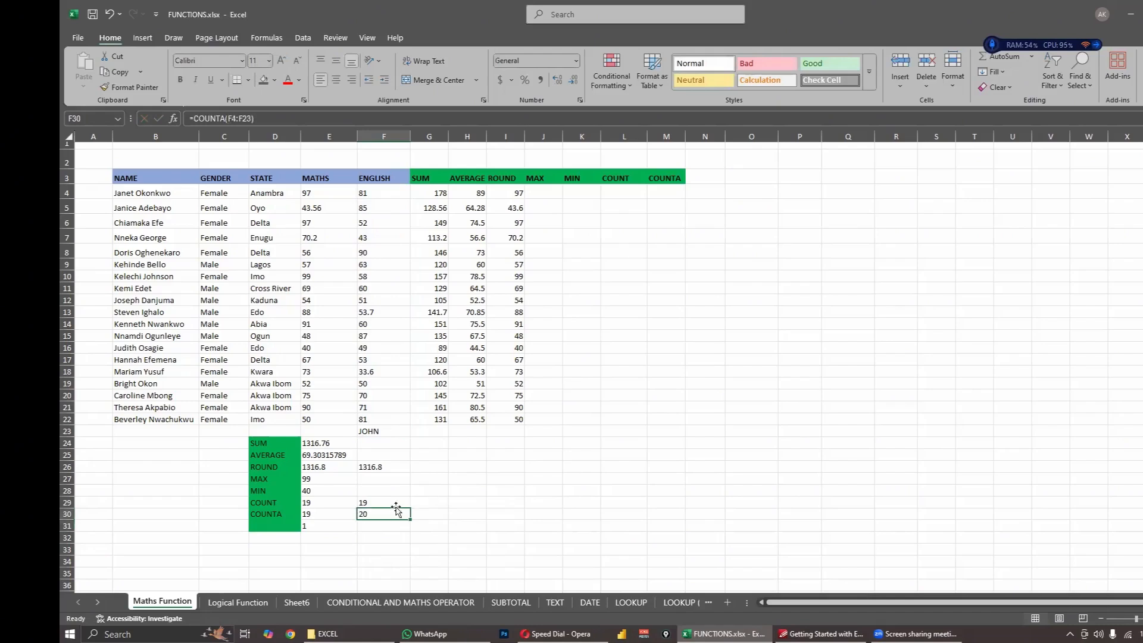
pyautogui.click(393, 504)
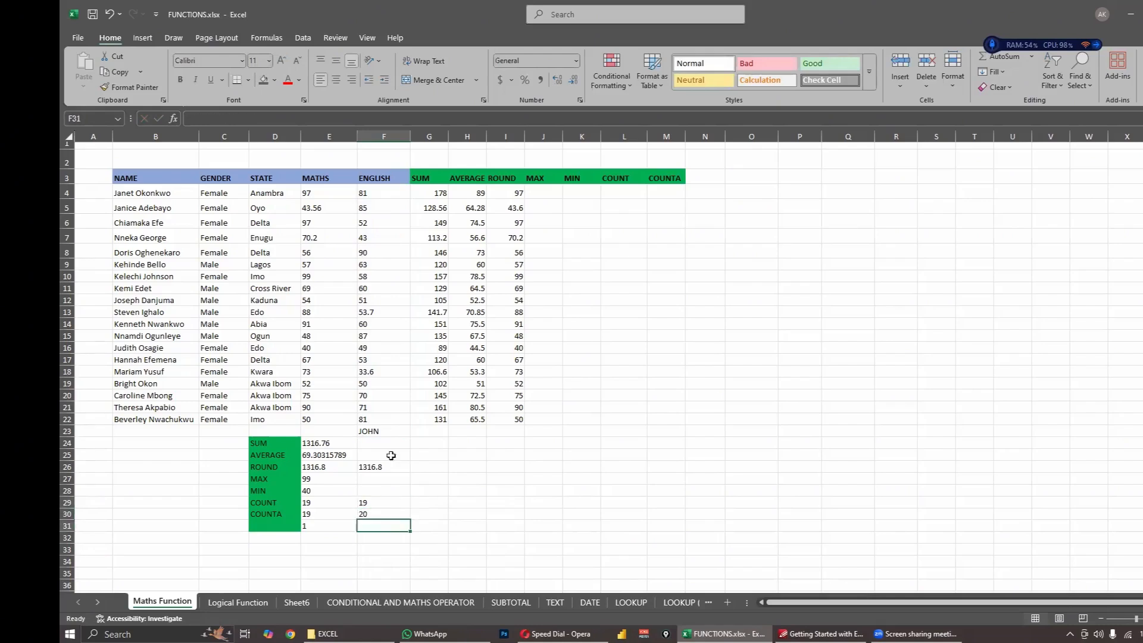
pyautogui.click(389, 431)
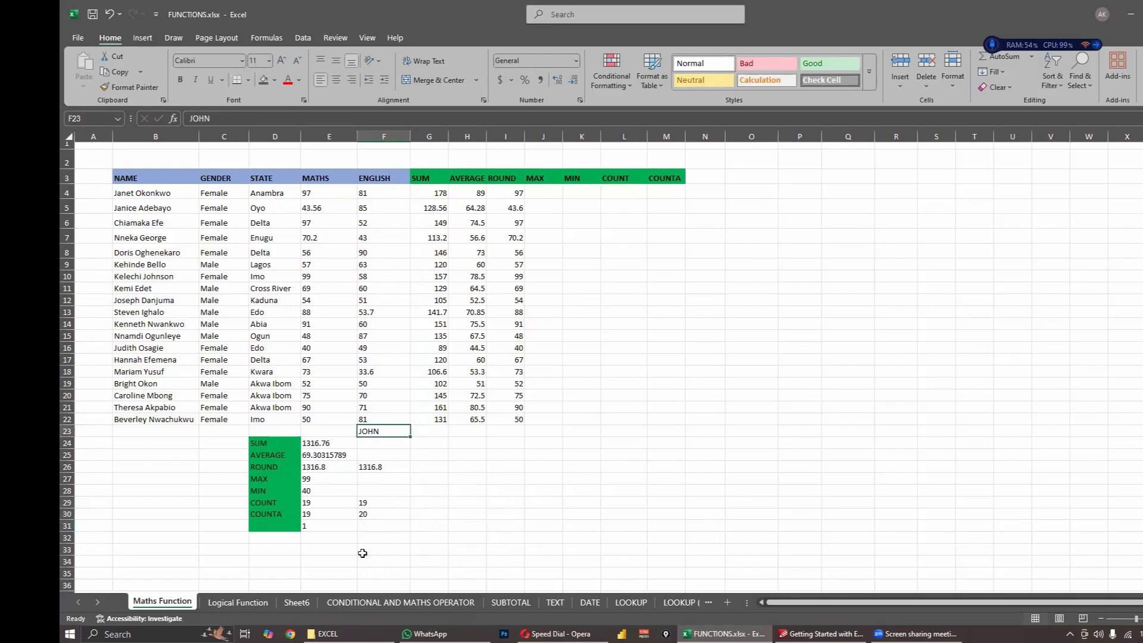
pyautogui.click(367, 504)
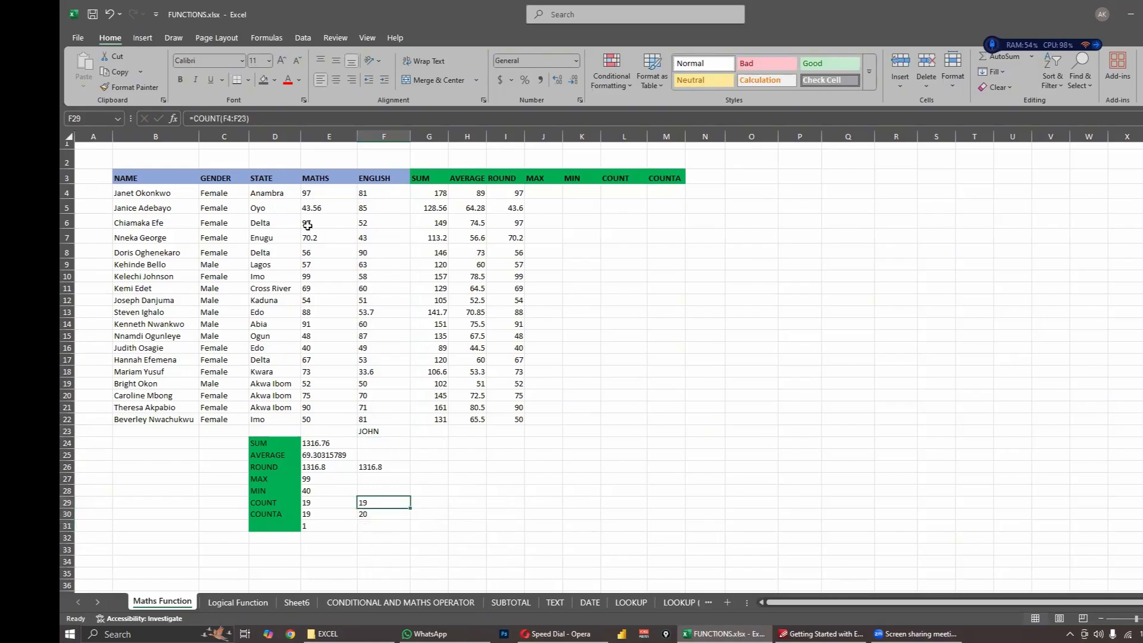
pyautogui.moveTo(385, 192); pyautogui.dragTo(381, 431)
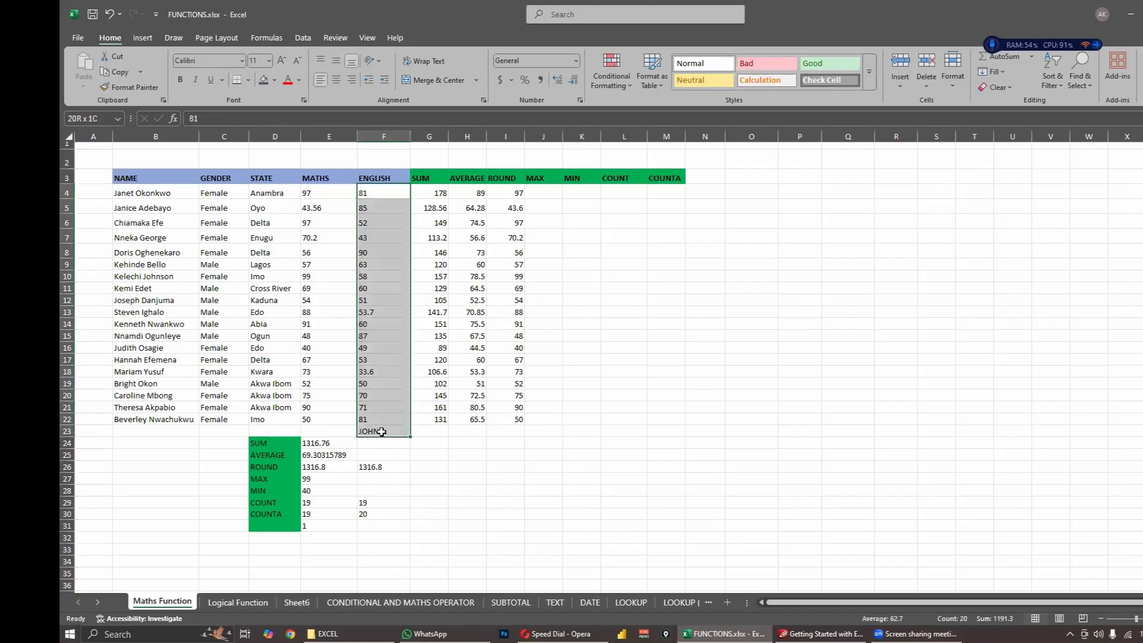
pyautogui.click(368, 515)
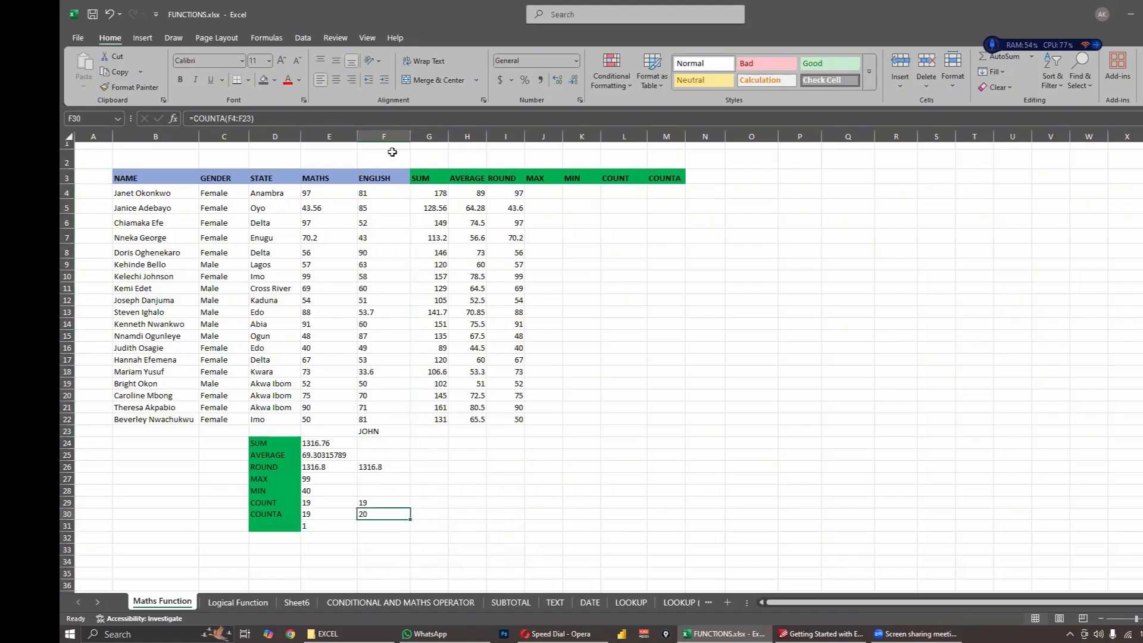
pyautogui.moveTo(365, 196); pyautogui.dragTo(394, 430)
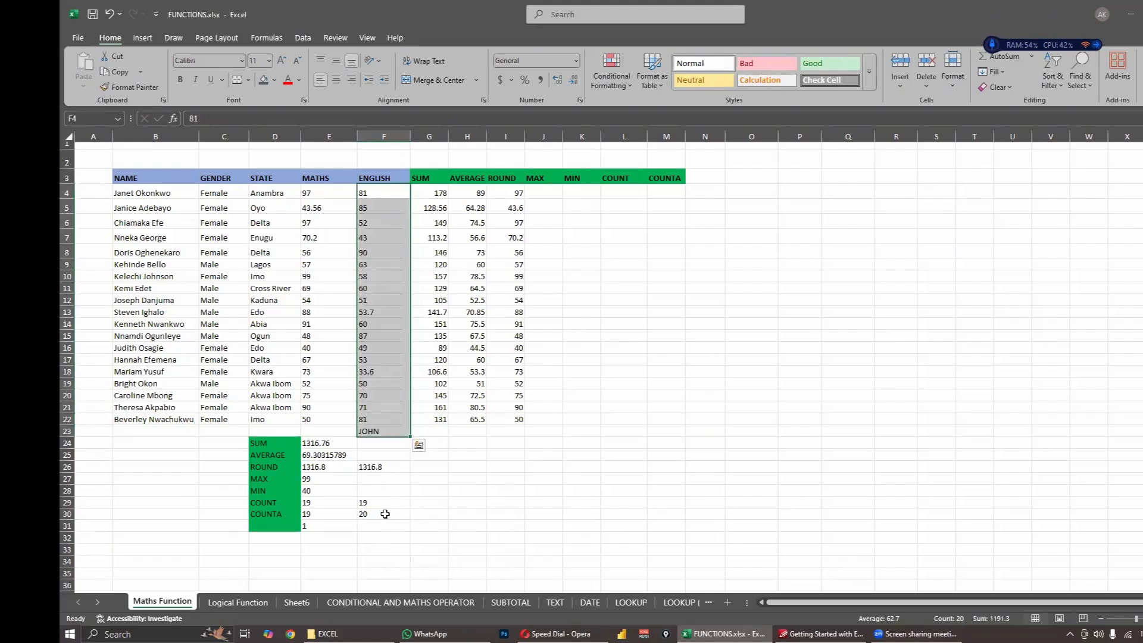
pyautogui.click(370, 527)
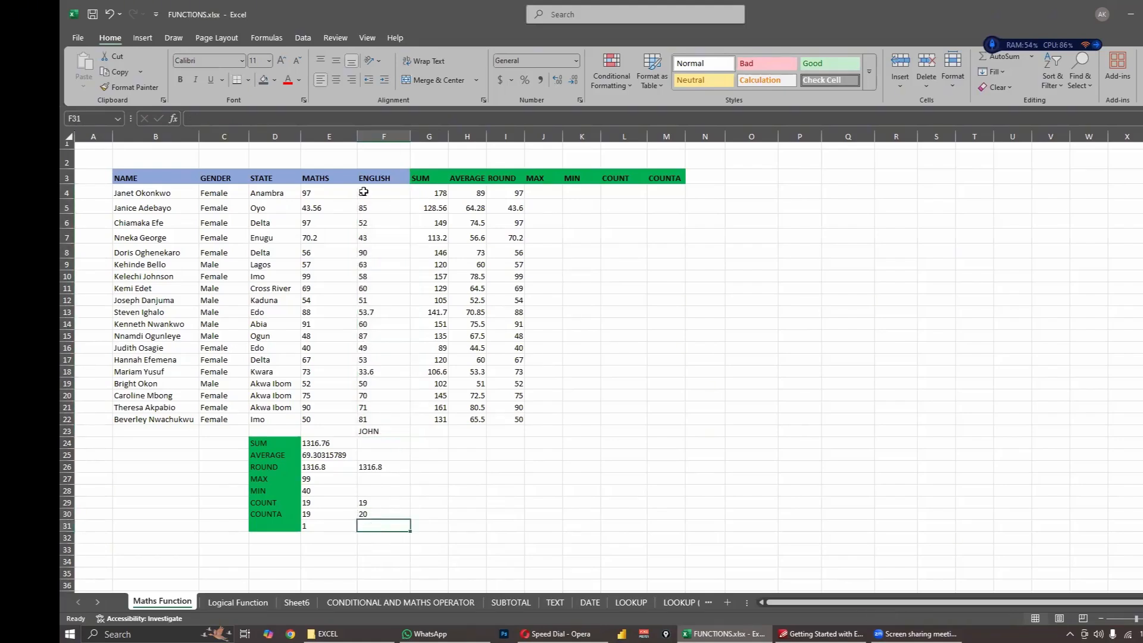
pyautogui.moveTo(362, 193); pyautogui.dragTo(393, 426)
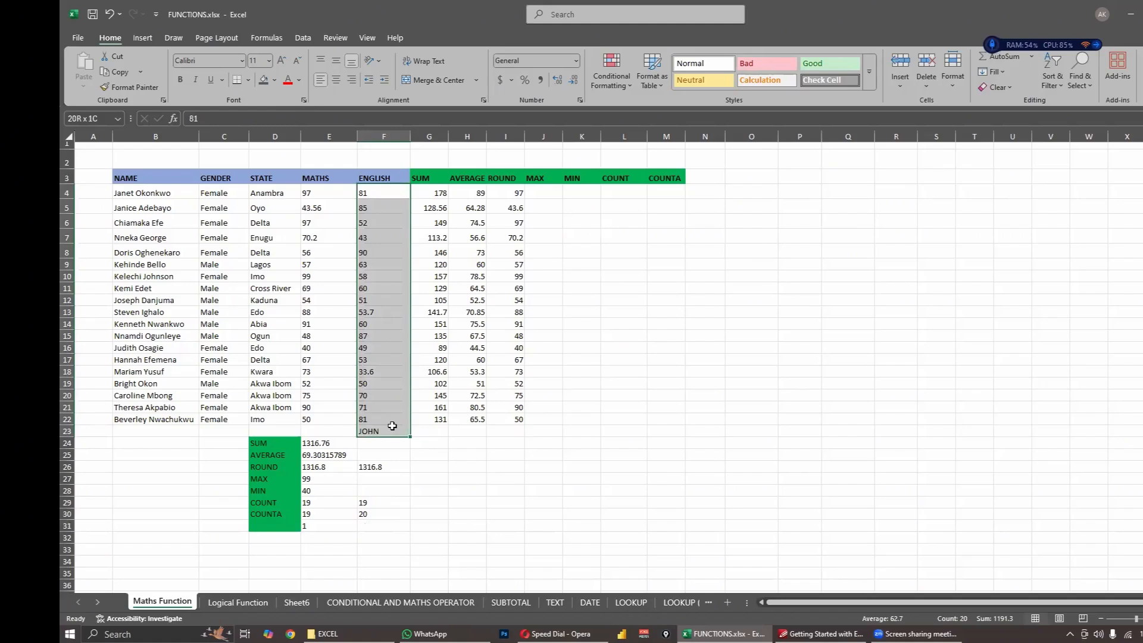
pyautogui.click(337, 527)
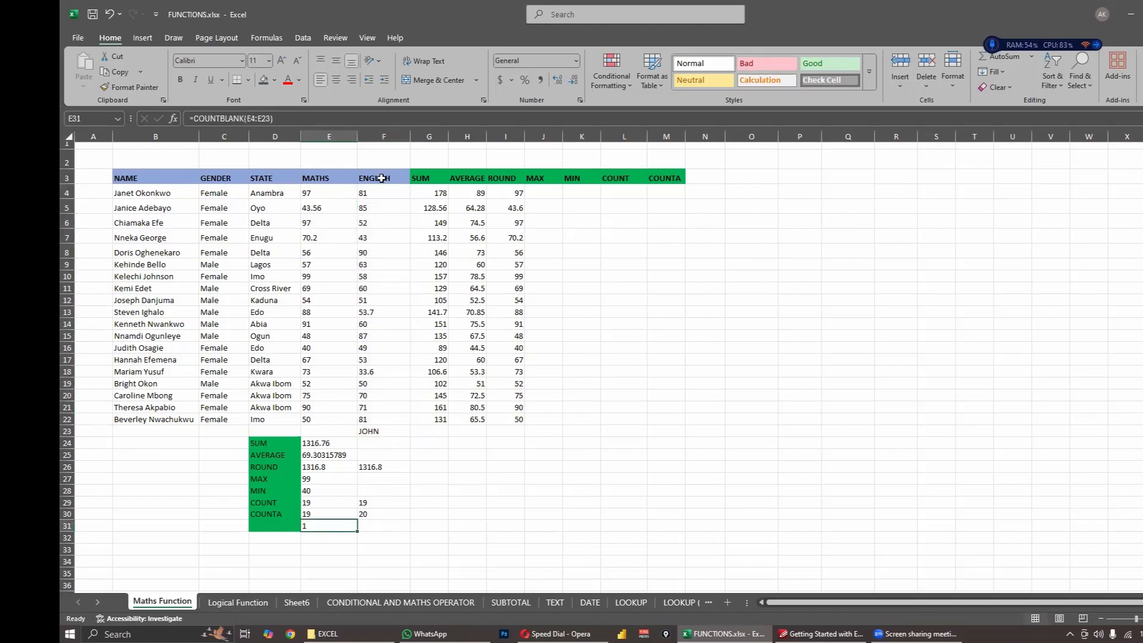
# - Clear the text entry from cell F23 and check the COUNTA formula in F30 against the emptied cell
pyautogui.click(384, 432)
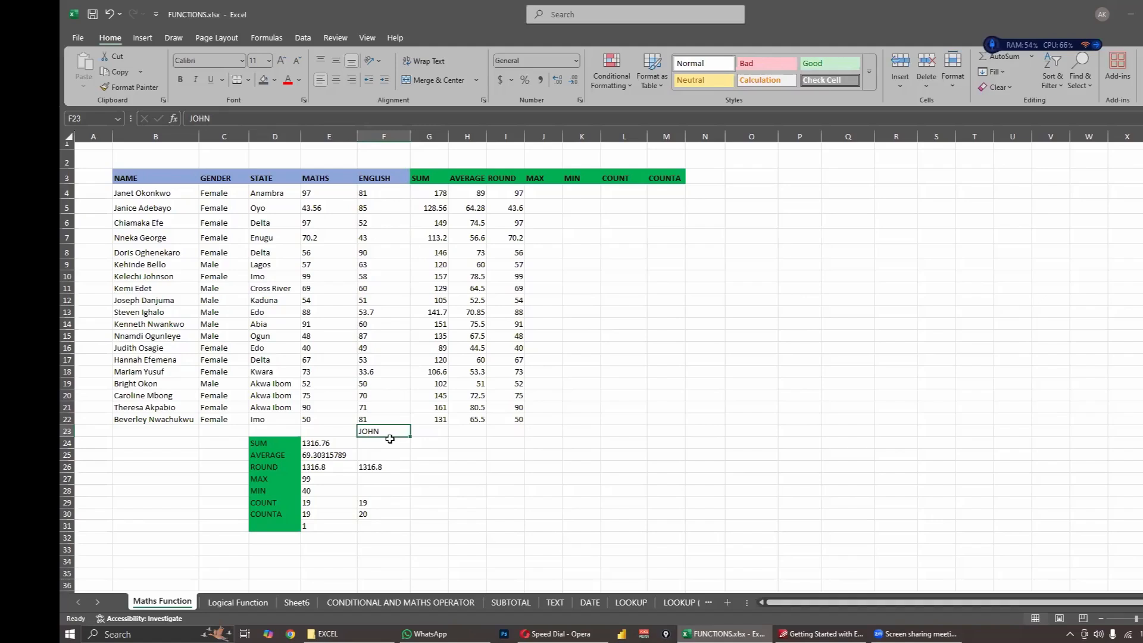
pyautogui.press('Delete')
pyautogui.click(535, 451)
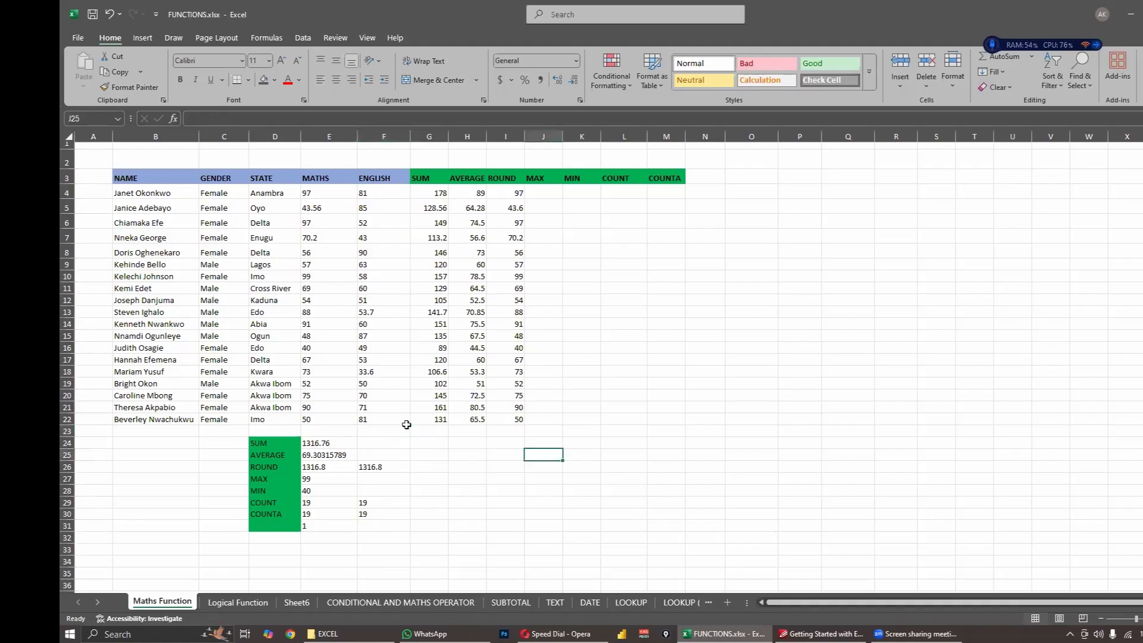
pyautogui.click(381, 528)
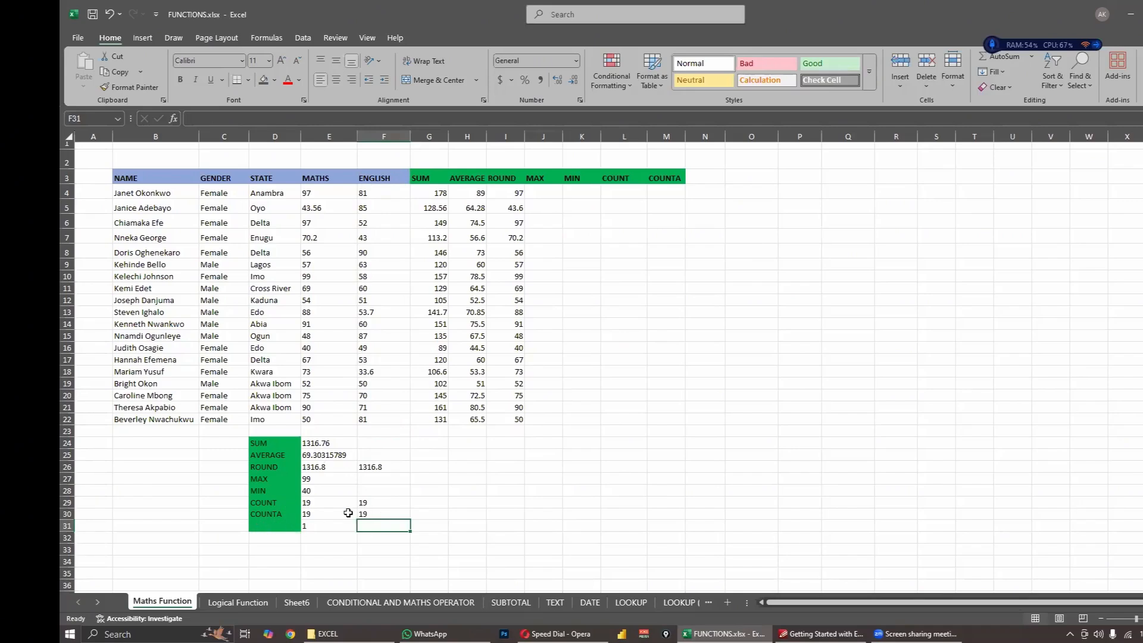
pyautogui.click(372, 432)
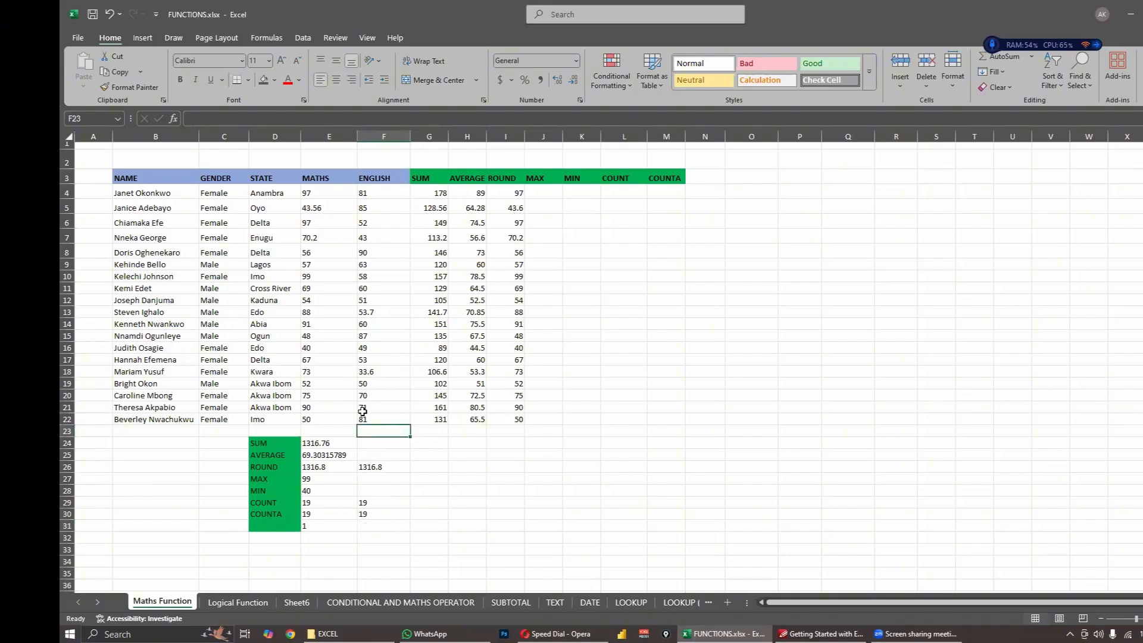
pyautogui.click(371, 522)
pyautogui.click(370, 513)
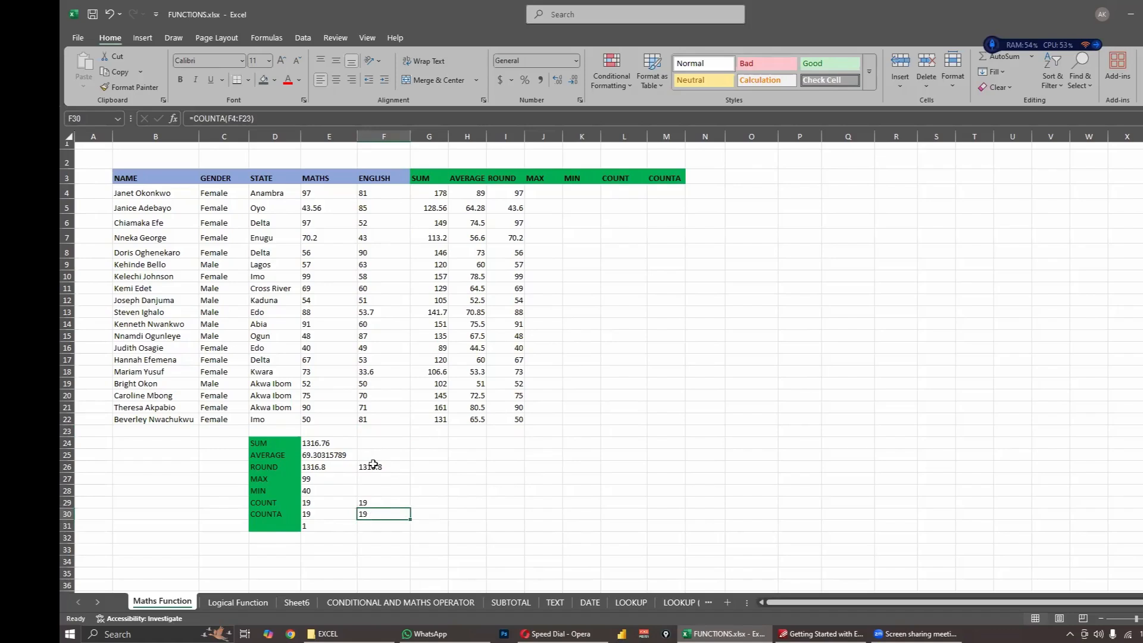
# - Re-enter the sample first name in cell F23 and compare the COUNTA result in F30 with the COUNT result in F29
pyautogui.click(374, 433)
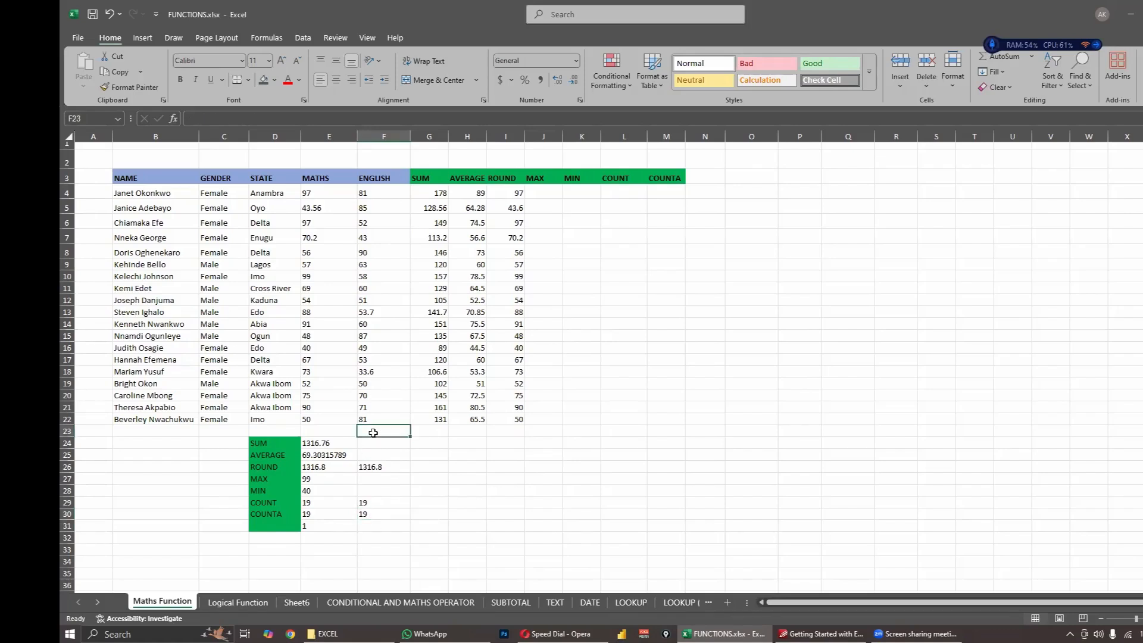
pyautogui.write('JOHN')
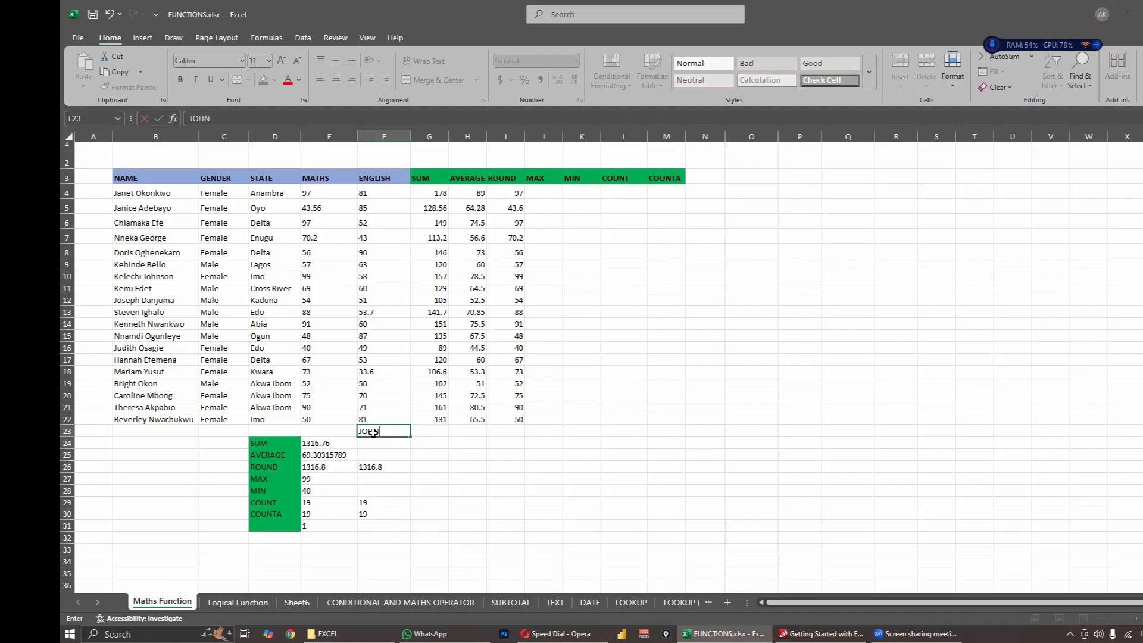
pyautogui.press('Return')
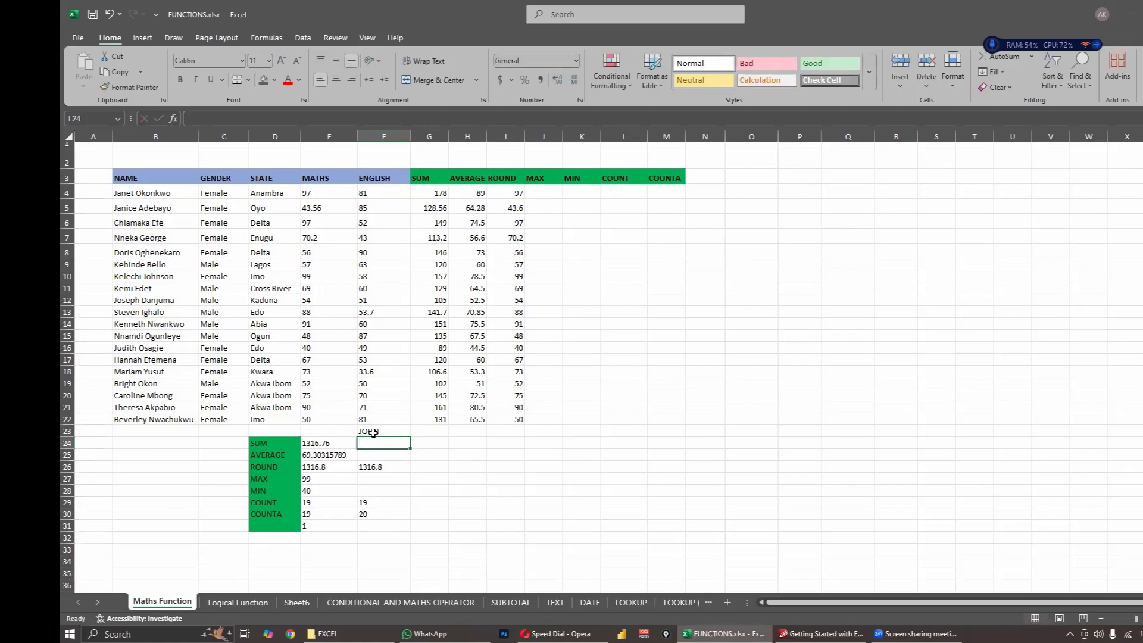
pyautogui.click(365, 510)
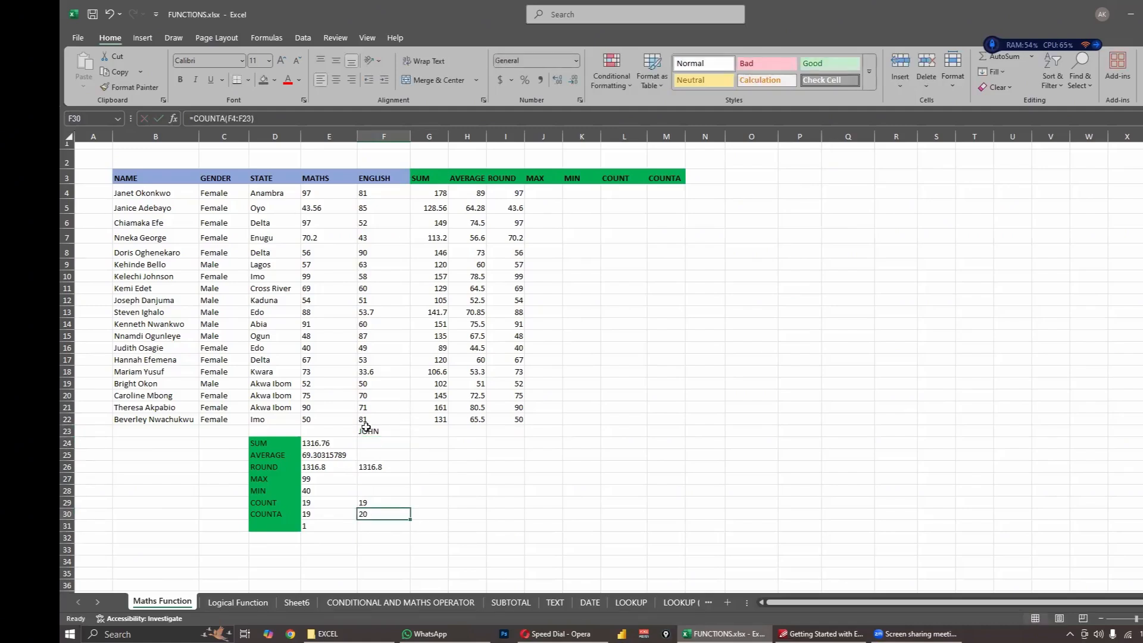
pyautogui.click(365, 427)
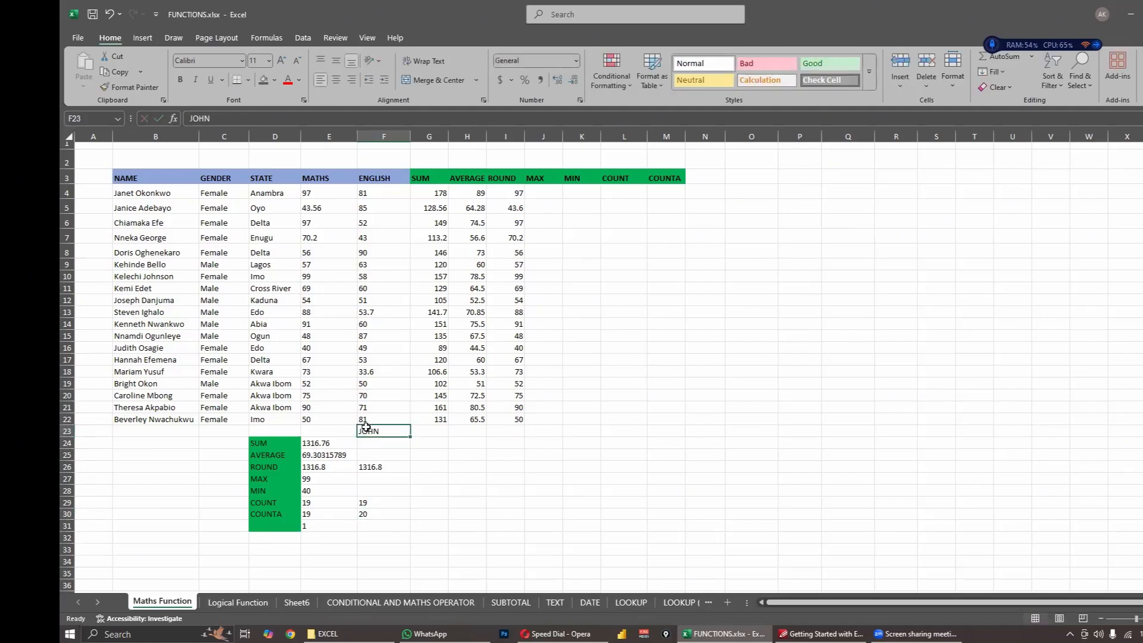
pyautogui.click(368, 502)
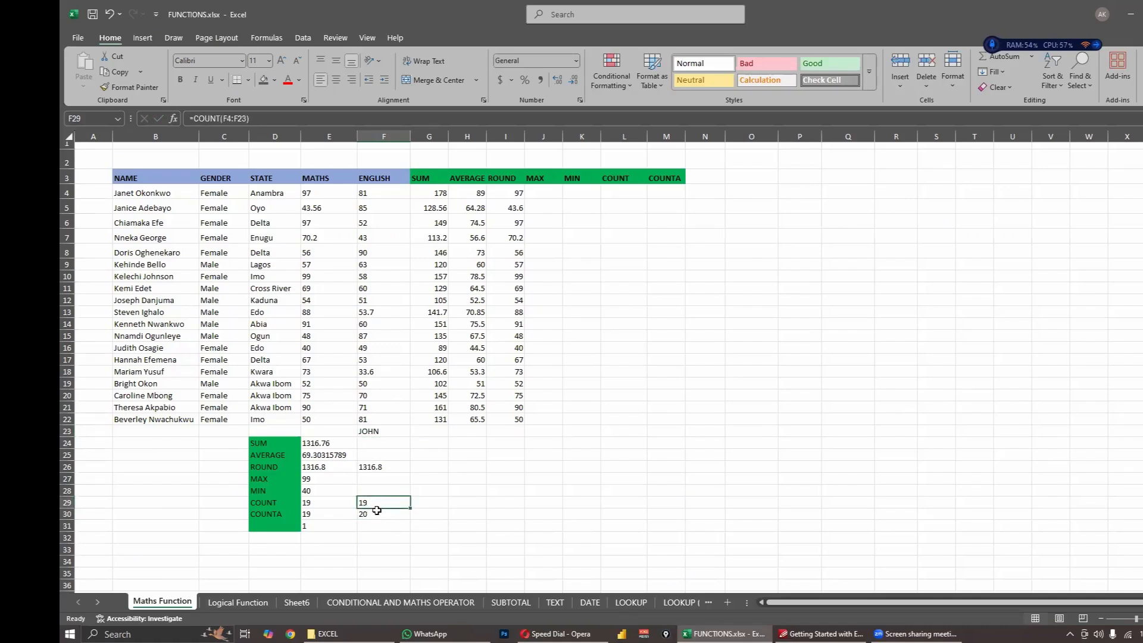
pyautogui.click(377, 511)
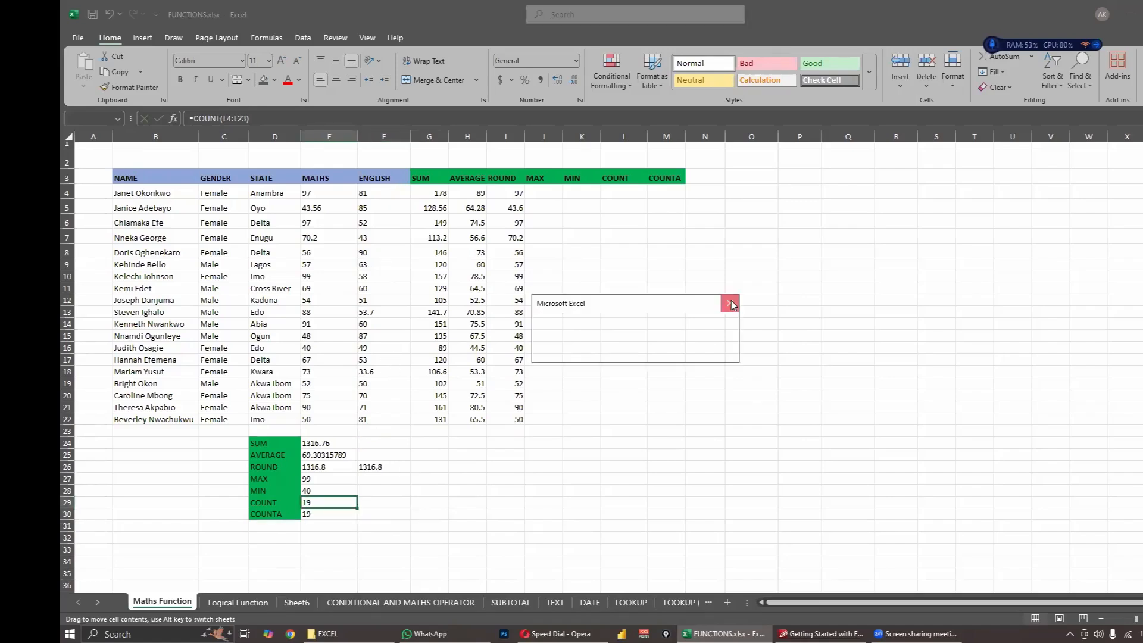
# - Dismiss the message box and extend the green label cell formatting from D30 down to D31, with D31 left blank
pyautogui.click(730, 303)
pyautogui.click(271, 514)
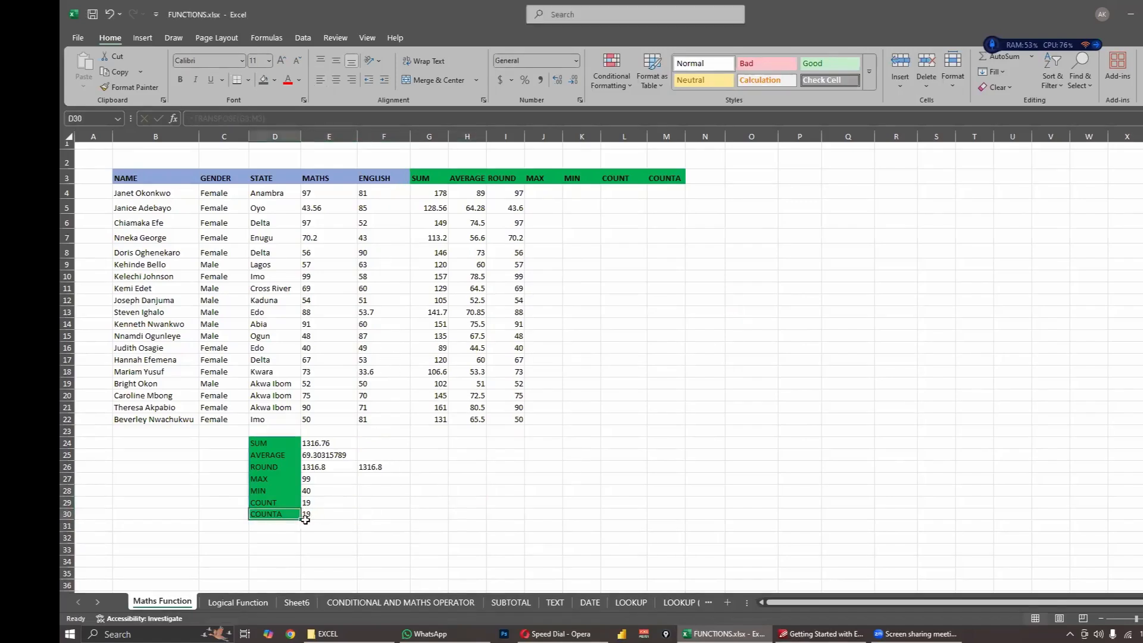
pyautogui.moveTo(300, 526); pyautogui.dragTo(303, 533)
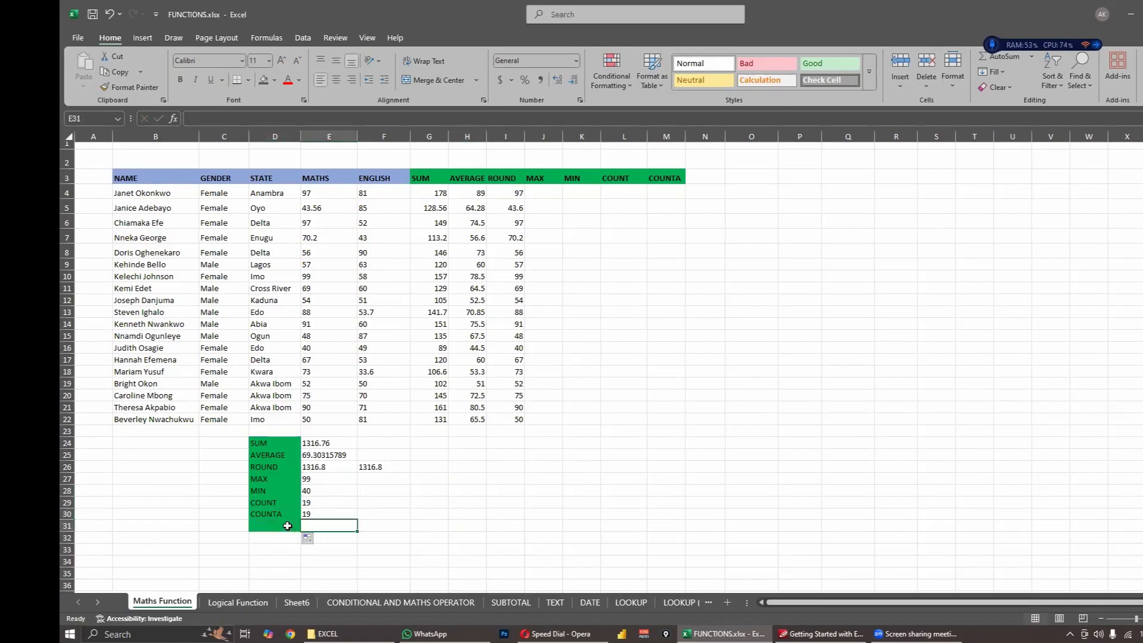
# - Count the blank cells in the Maths range E4:E23 with a COUNTBLANK formula in E31
pyautogui.click(319, 525)
pyautogui.doubleClick(320, 525)
pyautogui.write('=CO')
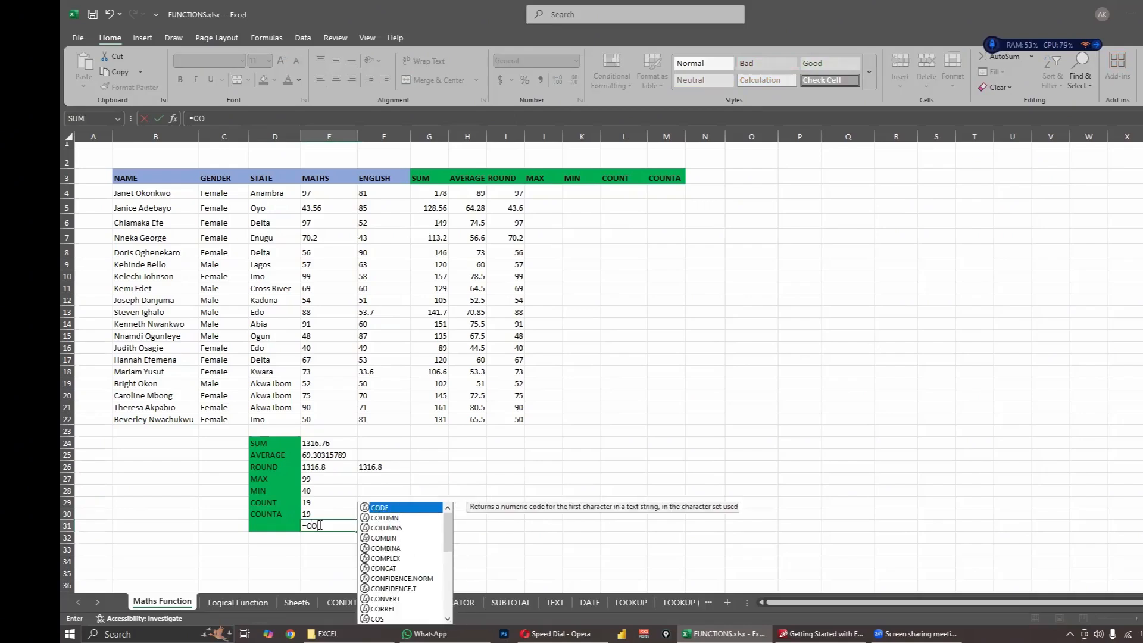
pyautogui.write('UNTBL')
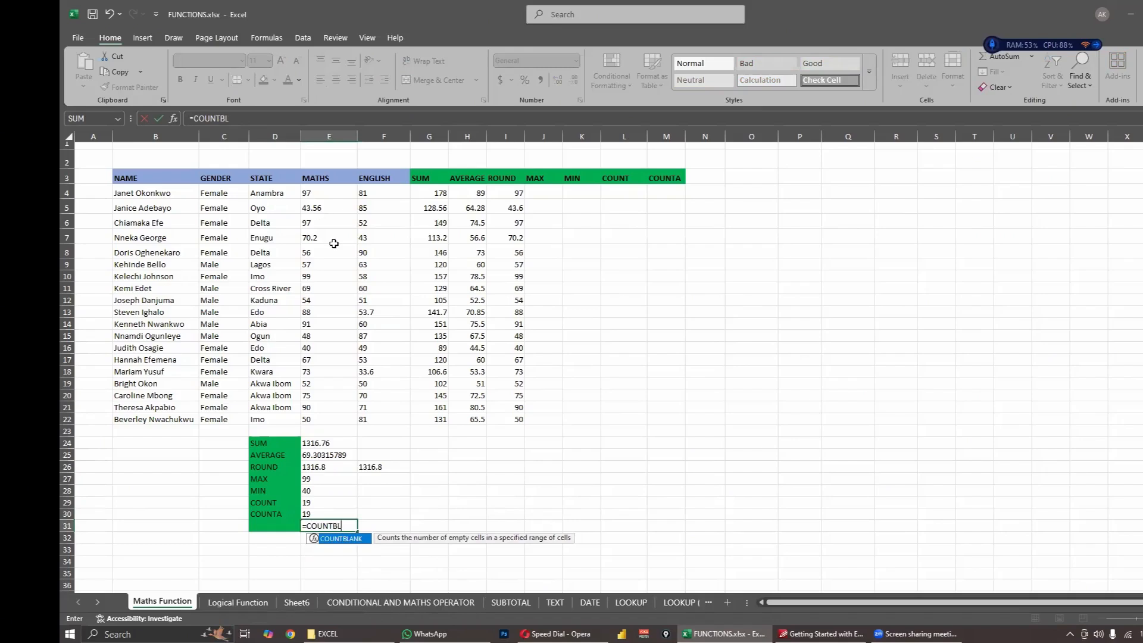
pyautogui.press('Tab')
pyautogui.click(332, 429)
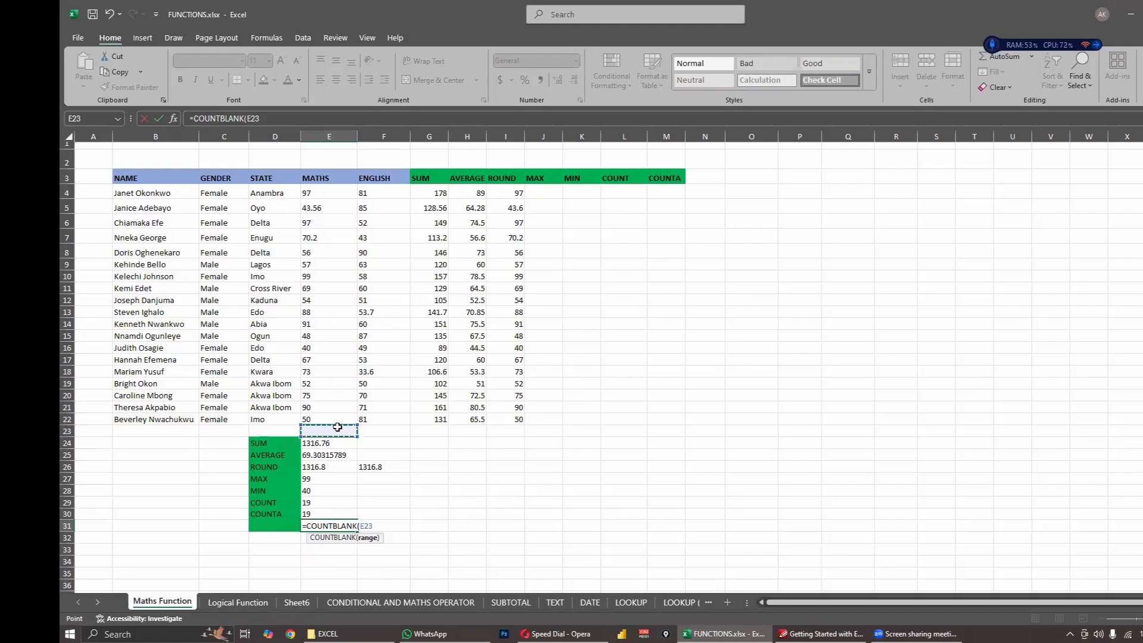
pyautogui.moveTo(330, 192); pyautogui.dragTo(337, 430)
pyautogui.press('Return')
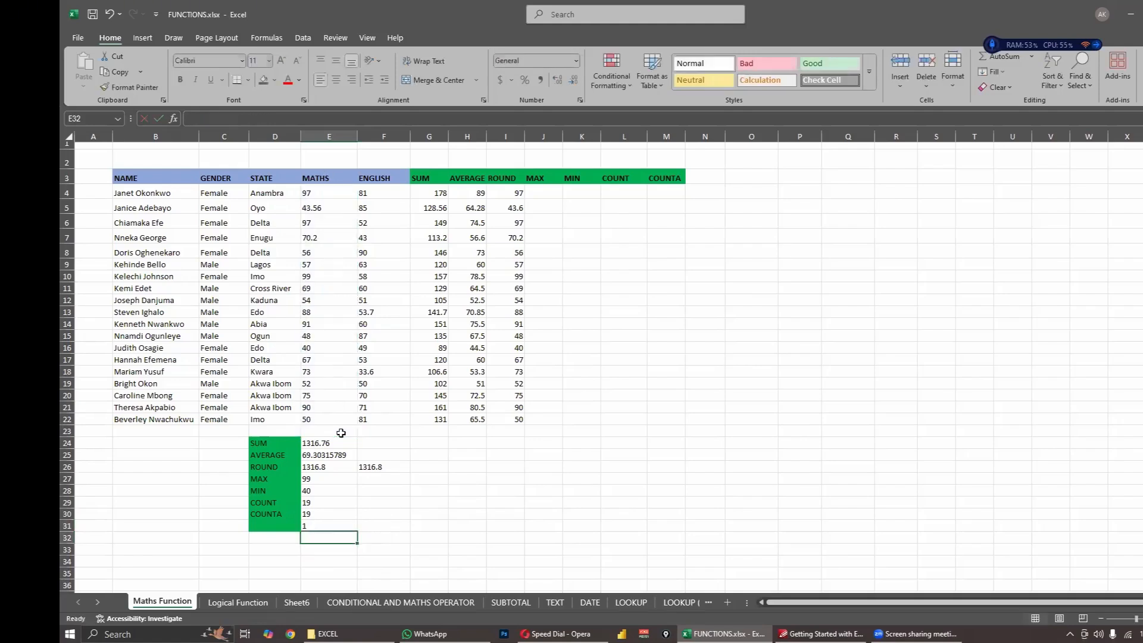
# - Check the COUNTBLANK formula in E31 against the range E4:E23 and the COUNTA result in E30
pyautogui.click(333, 523)
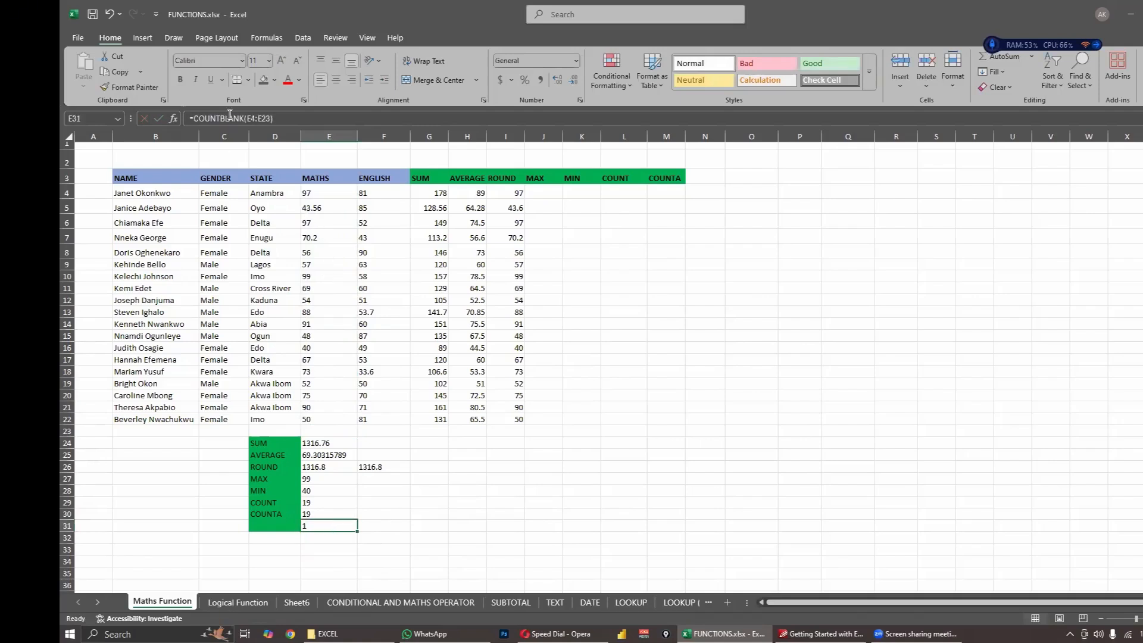
pyautogui.moveTo(314, 195); pyautogui.dragTo(335, 431)
pyautogui.click(318, 527)
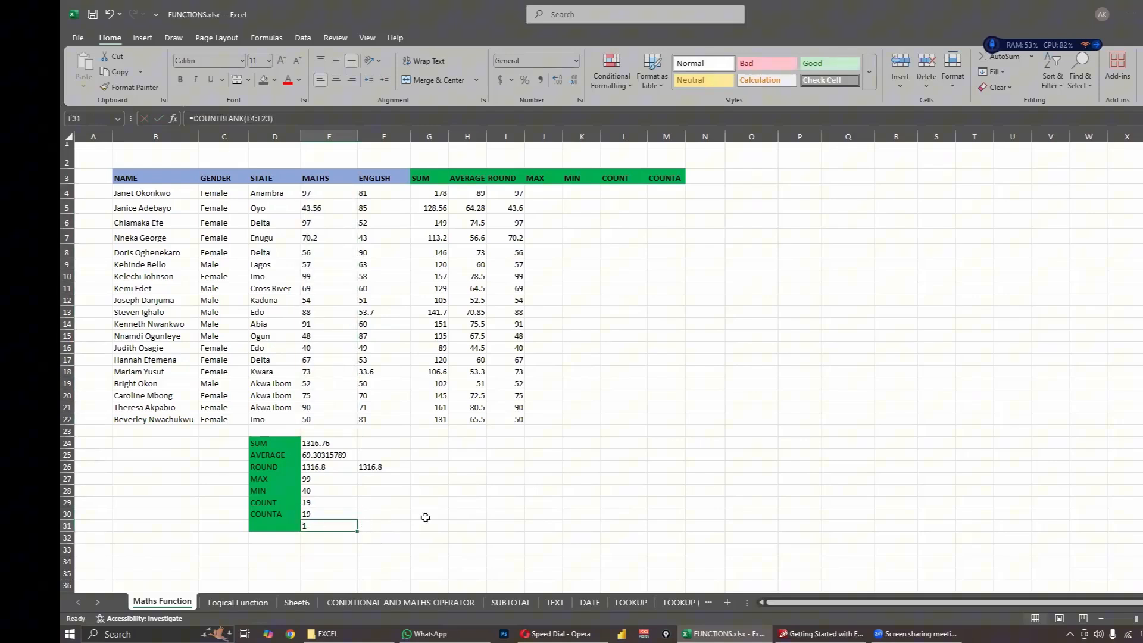
pyautogui.click(314, 513)
pyautogui.click(414, 511)
pyautogui.click(383, 457)
pyautogui.click(430, 429)
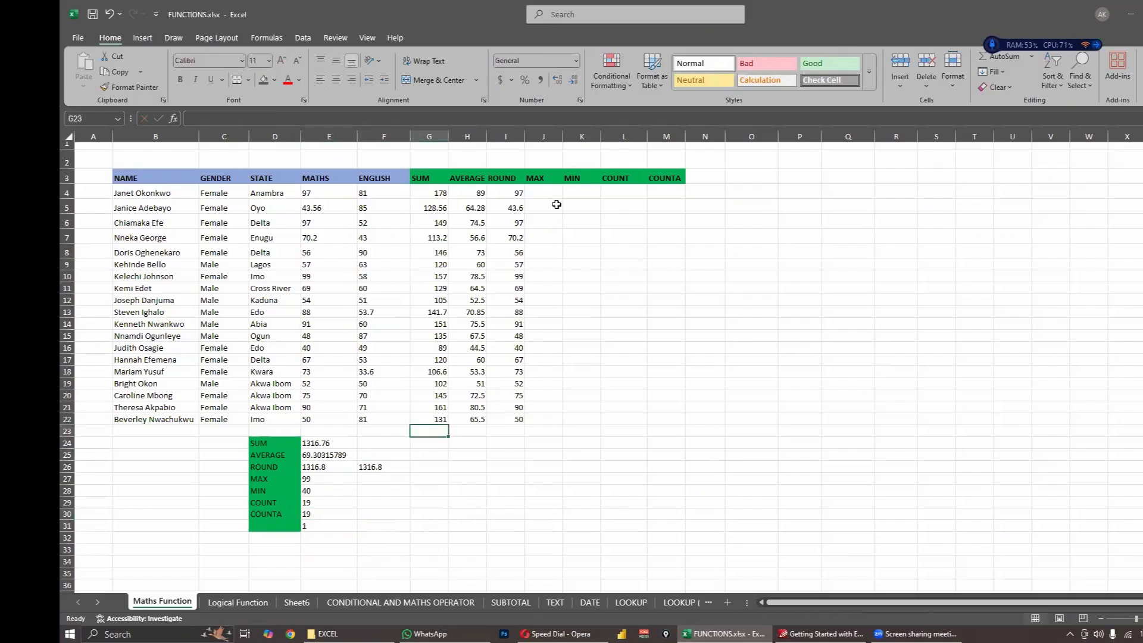
pyautogui.click(557, 205)
pyautogui.click(590, 182)
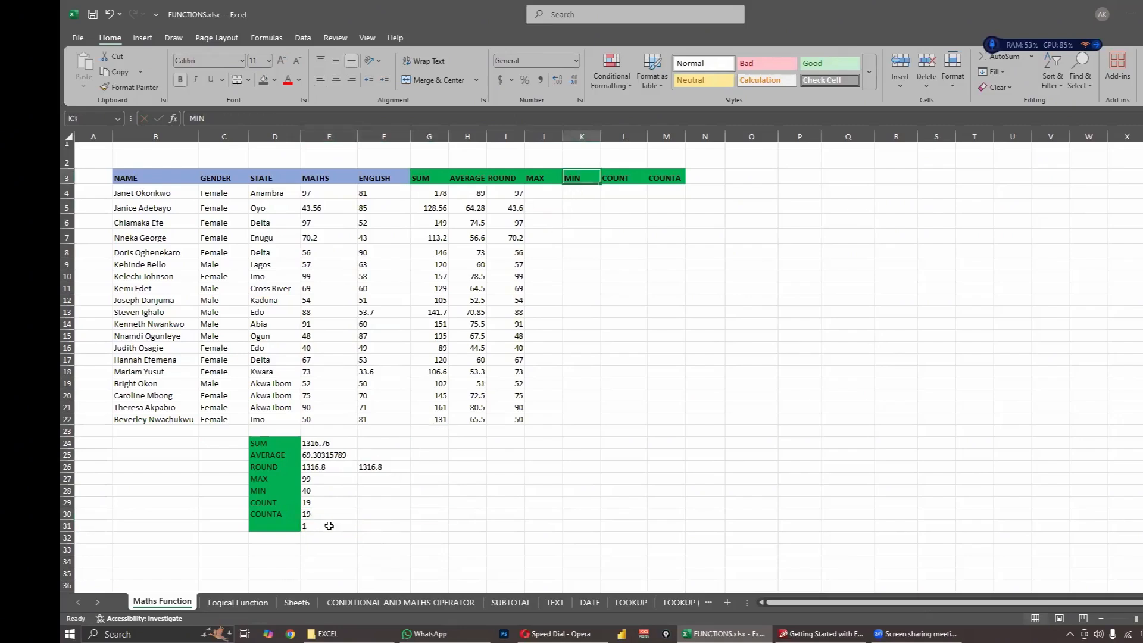
pyautogui.click(329, 526)
pyautogui.click(421, 502)
pyautogui.click(417, 476)
pyautogui.click(468, 514)
pyautogui.click(536, 513)
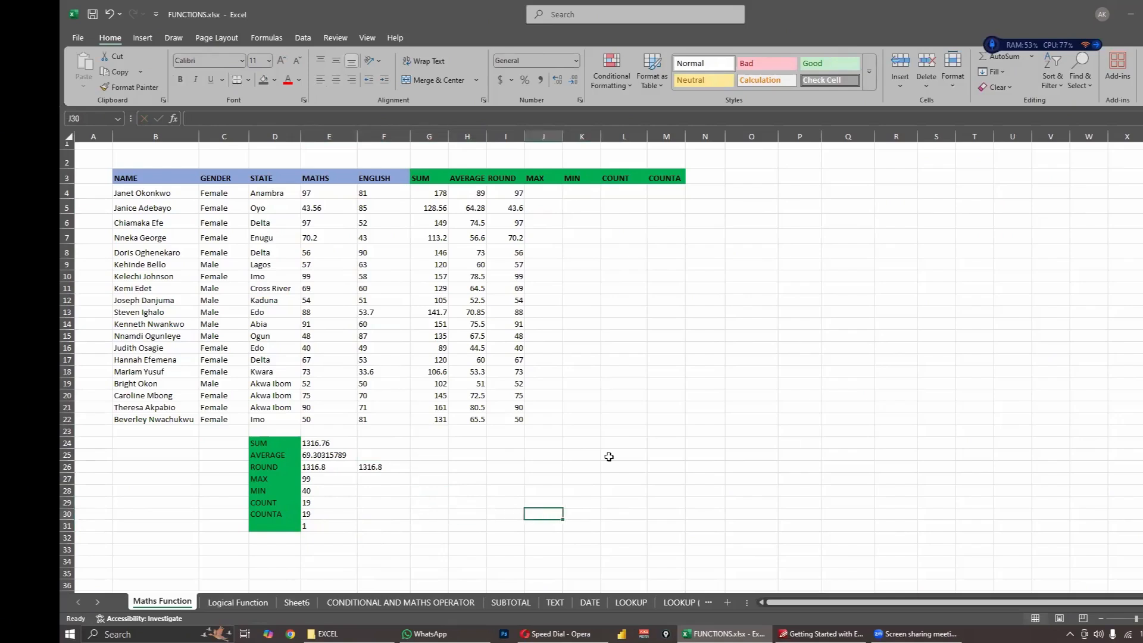
pyautogui.click(607, 455)
pyautogui.click(667, 175)
pyautogui.click(338, 262)
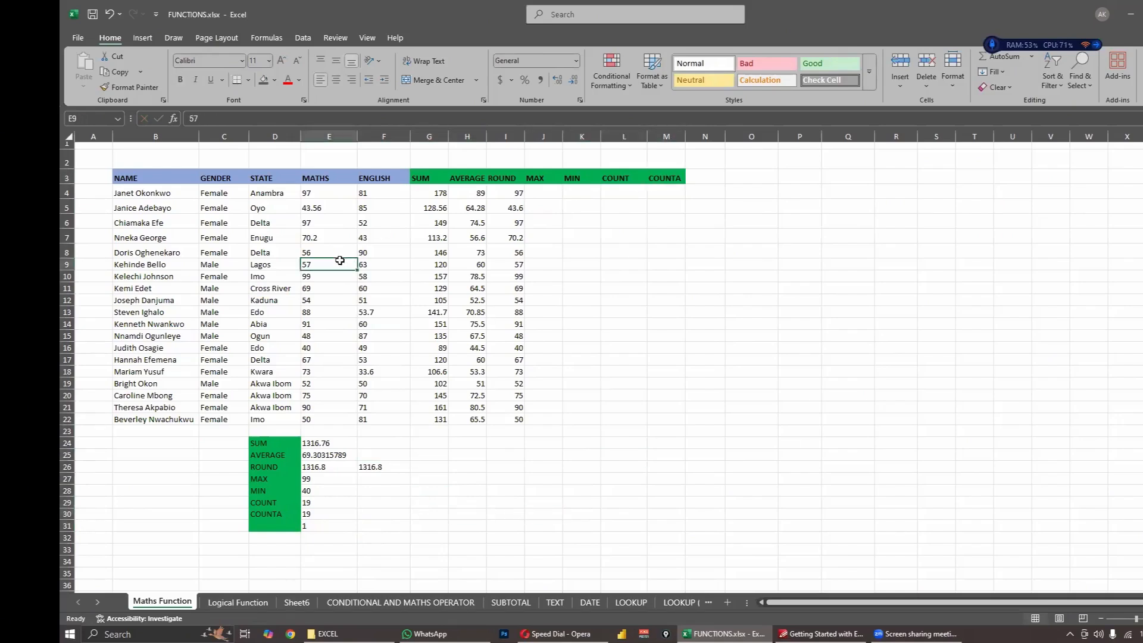
pyautogui.click(422, 329)
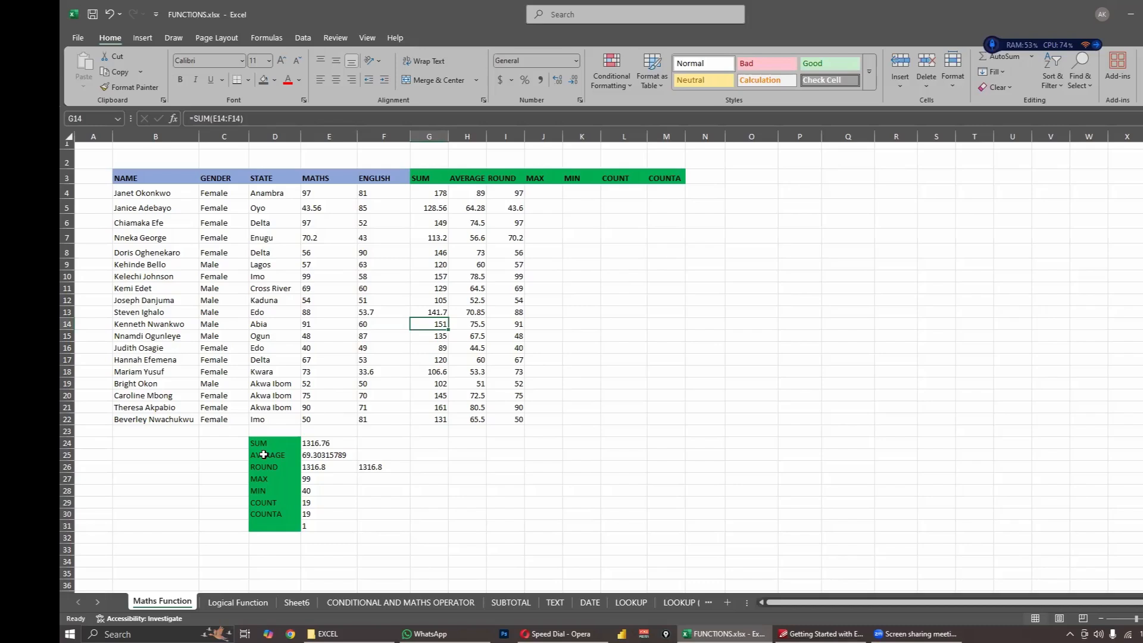
pyautogui.click(346, 457)
# - Clear the function results from E24:F36 and undo the deletion
pyautogui.click(328, 443)
pyautogui.keyDown('shift'); pyautogui.click(408, 586); pyautogui.keyUp('shift')
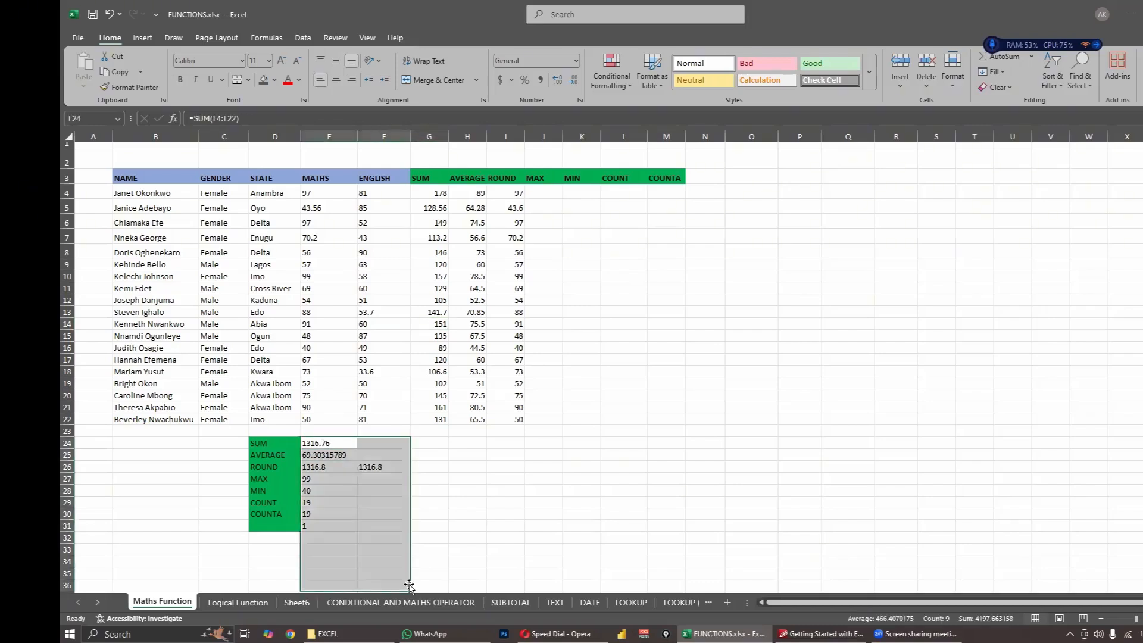
pyautogui.press('Delete')
pyautogui.click(505, 562)
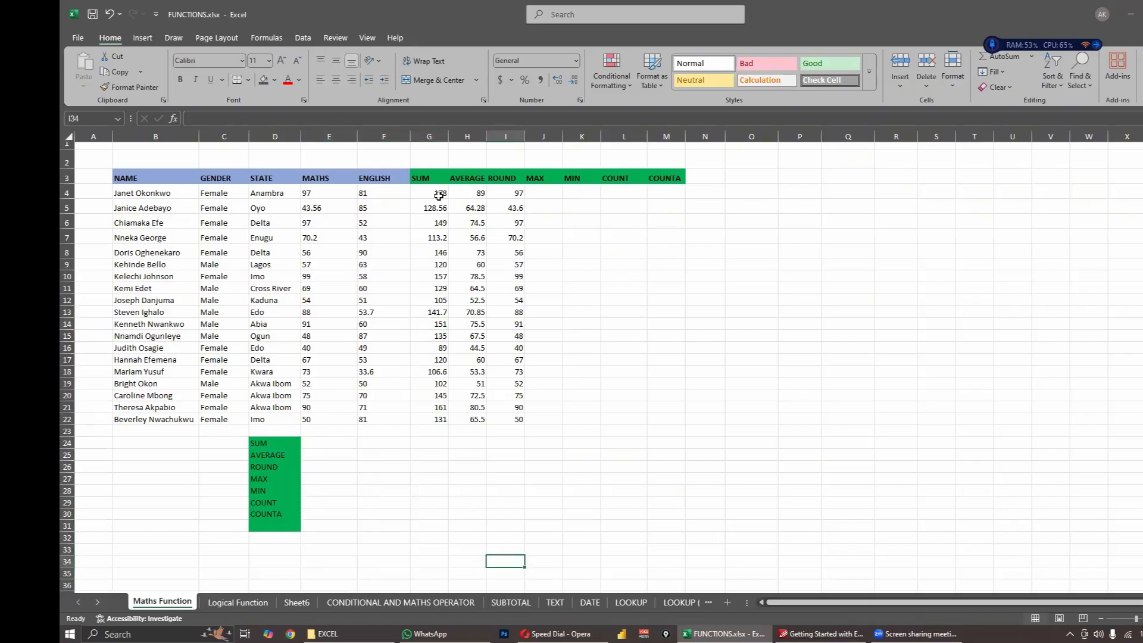
pyautogui.moveTo(439, 195); pyautogui.dragTo(507, 421)
pyautogui.click(584, 453)
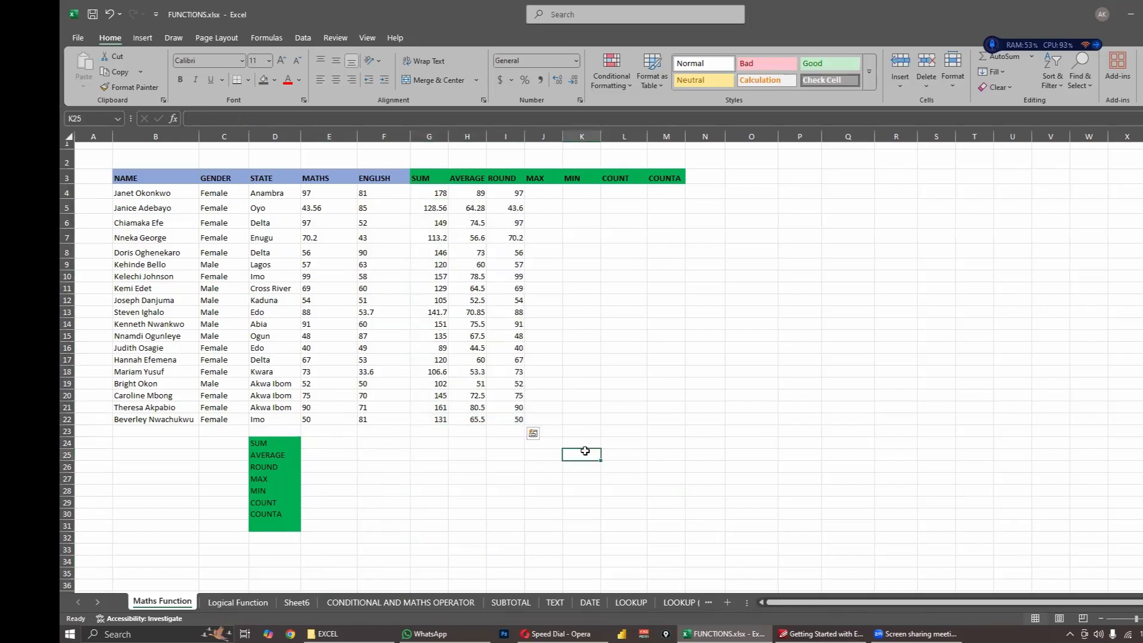
pyautogui.hotkey('ctrl', 'z')
pyautogui.click(551, 483)
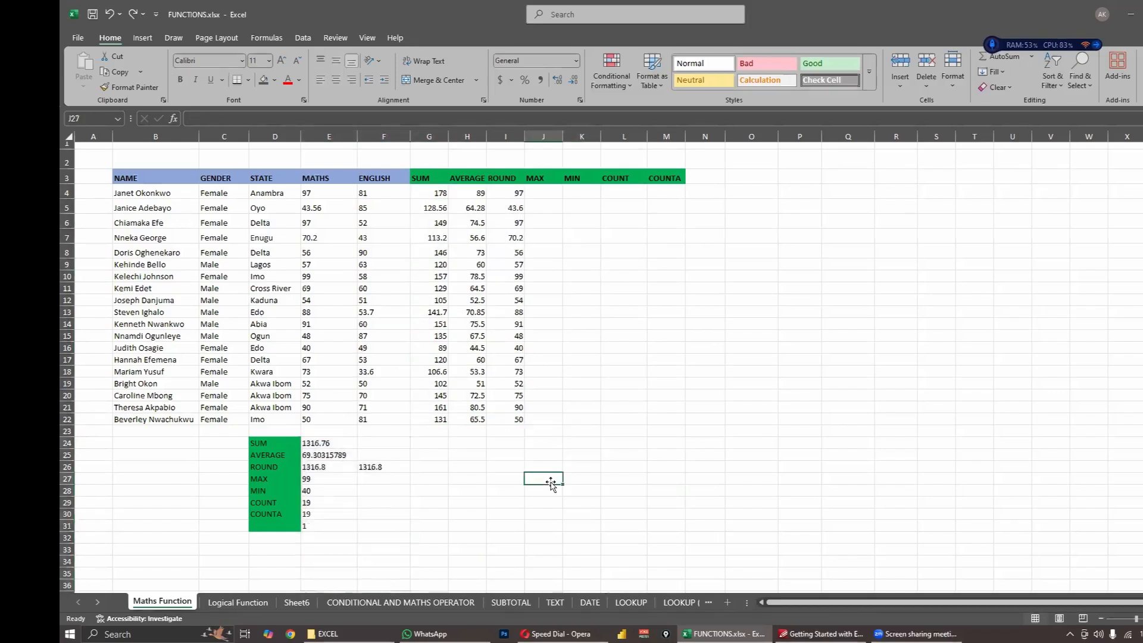
pyautogui.click(576, 419)
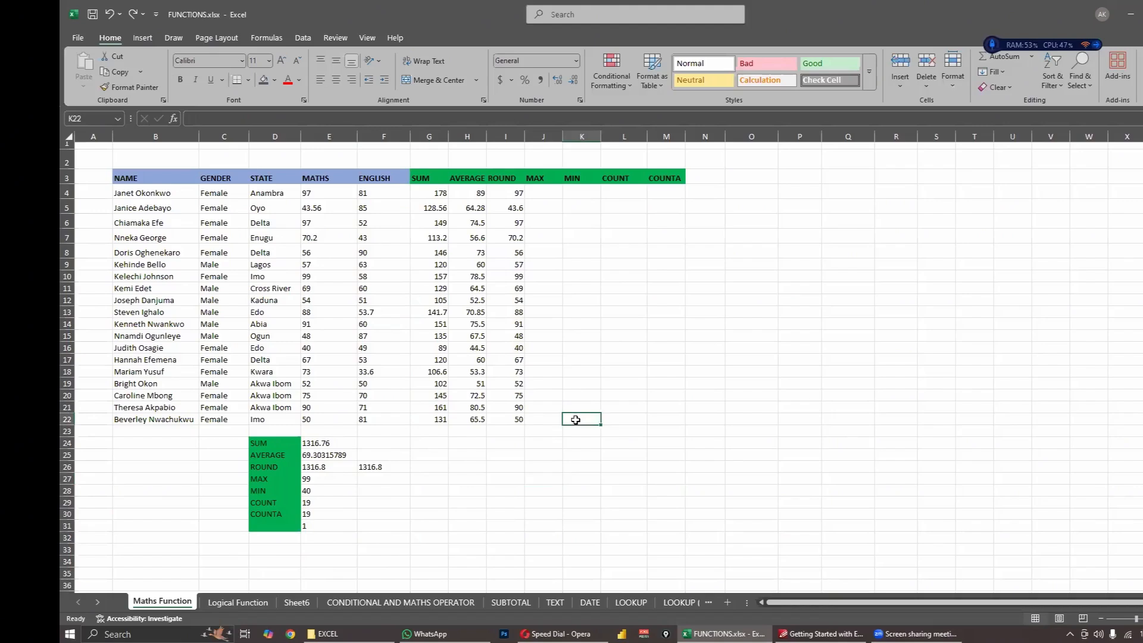
pyautogui.click(482, 453)
pyautogui.click(384, 479)
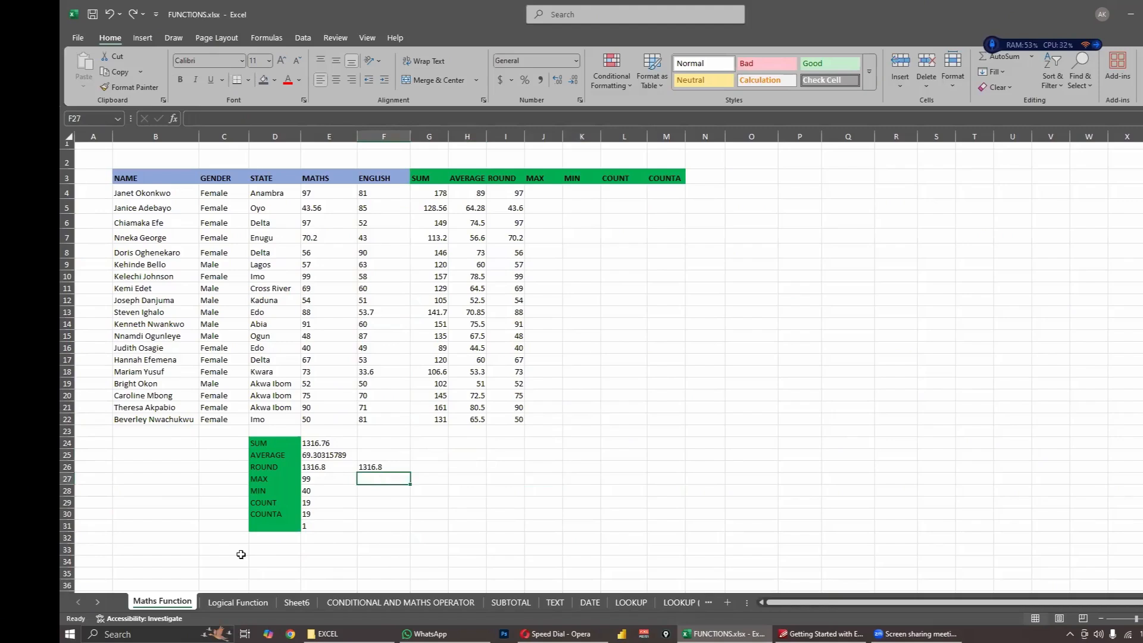
pyautogui.click(180, 573)
pyautogui.click(378, 569)
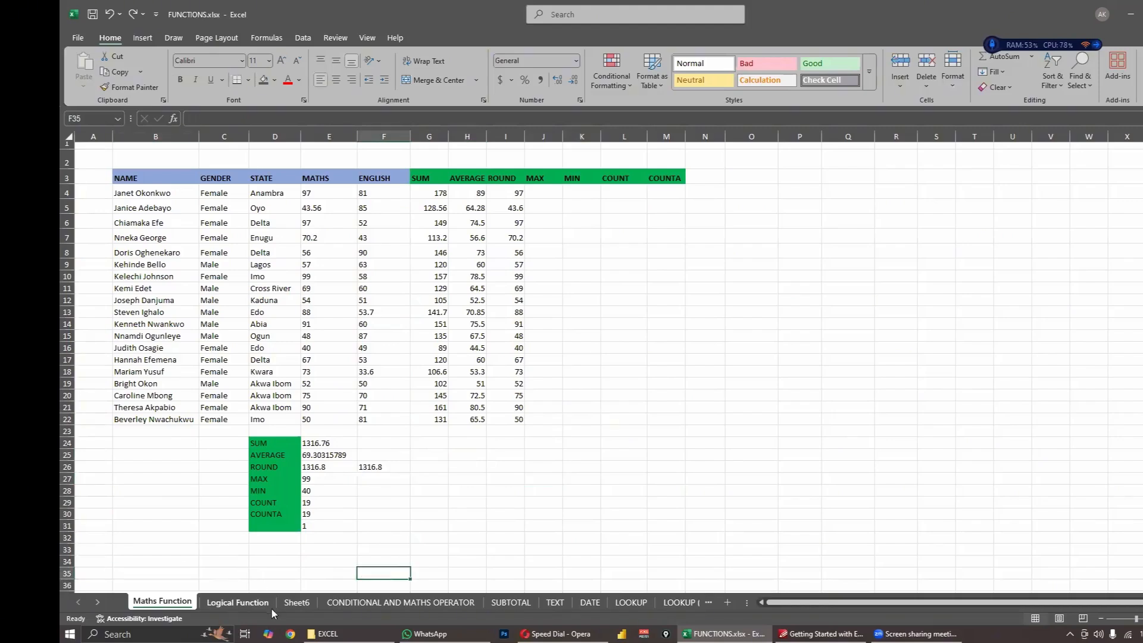
# - Switch to the course material in PDF-XChange Editor and review sections 9.3 Math Functions and 9.4 Logical Functions
pyautogui.moveTo(821, 634)
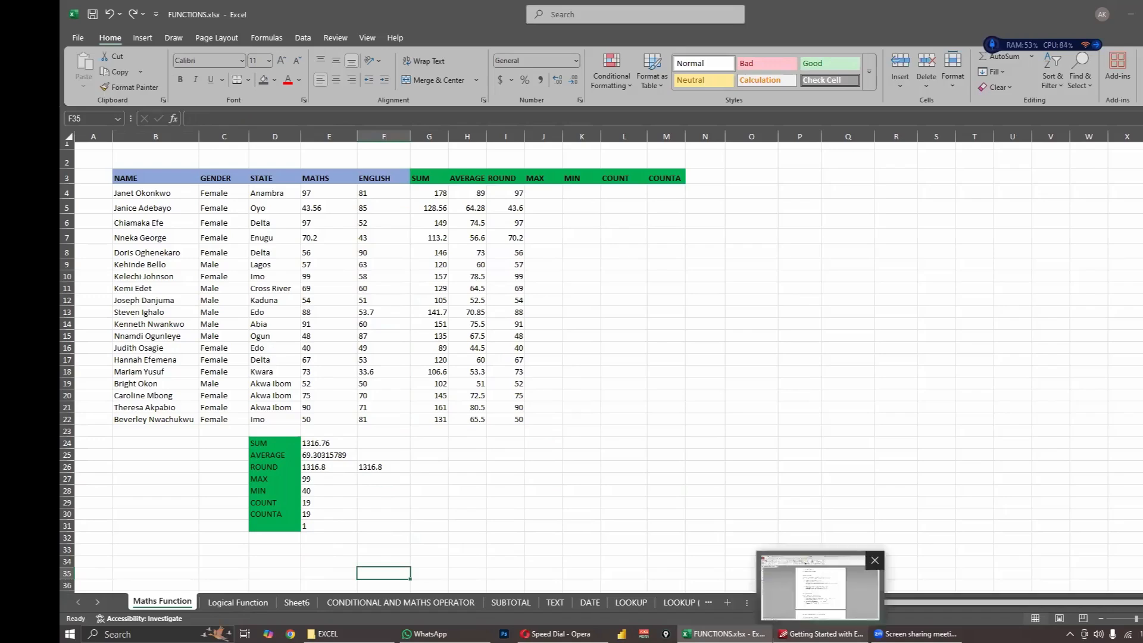
pyautogui.click(820, 588)
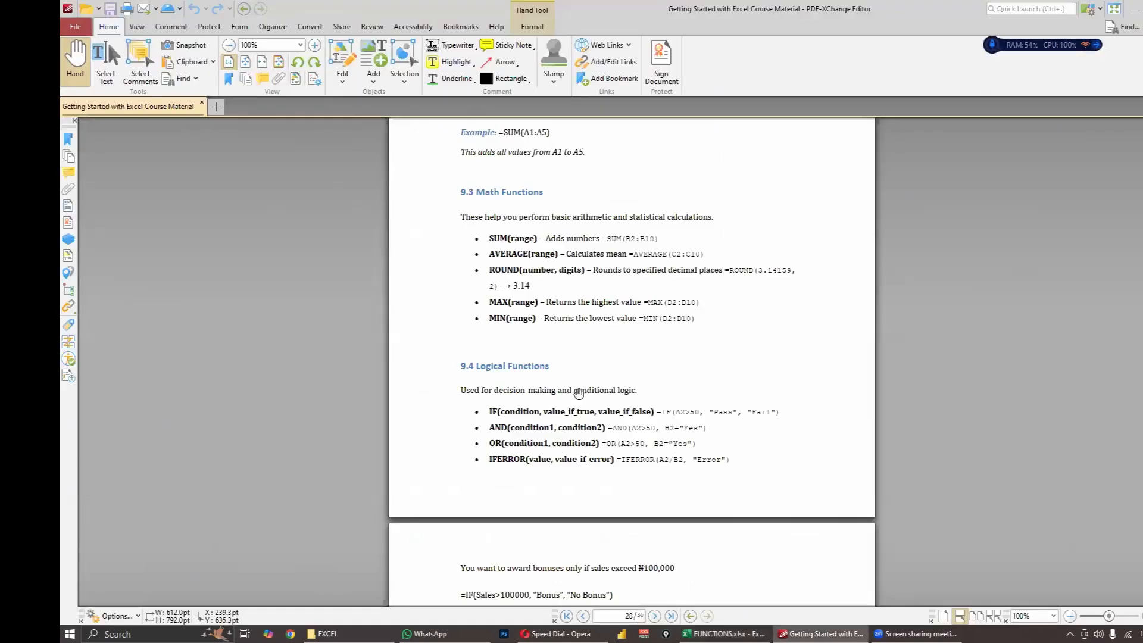
pyautogui.scroll(1, 596, 402)
pyautogui.scroll(-5, 596, 402)
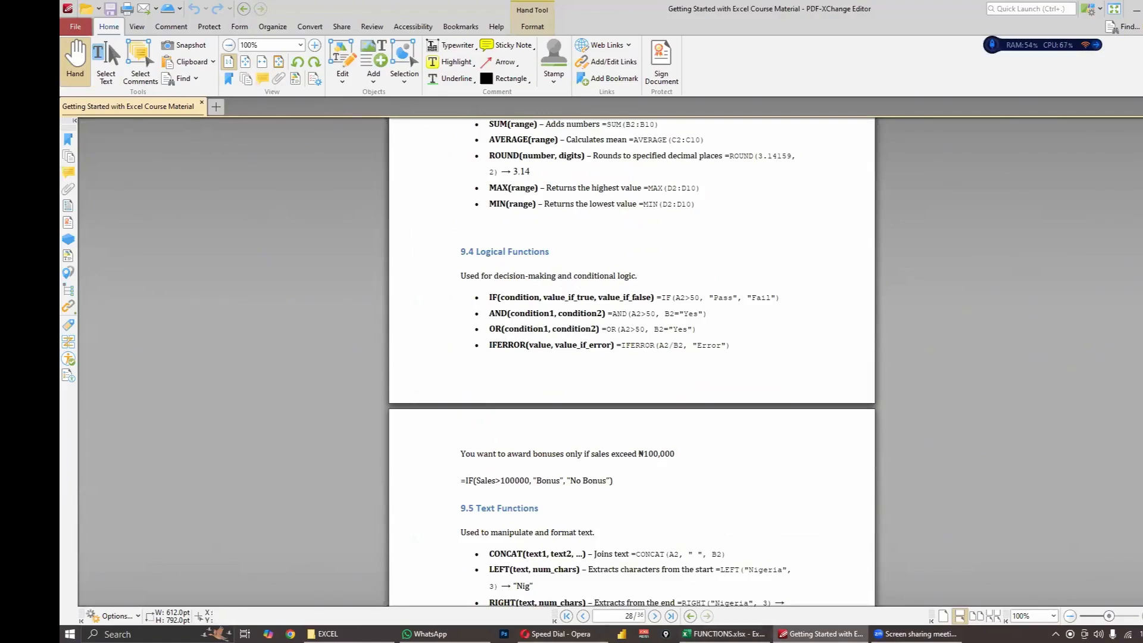
# - Return to the FUNCTIONS.xlsx workbook in Excel and review the COUNT and COUNTA formulas in E29 and E30
pyautogui.moveTo(723, 633)
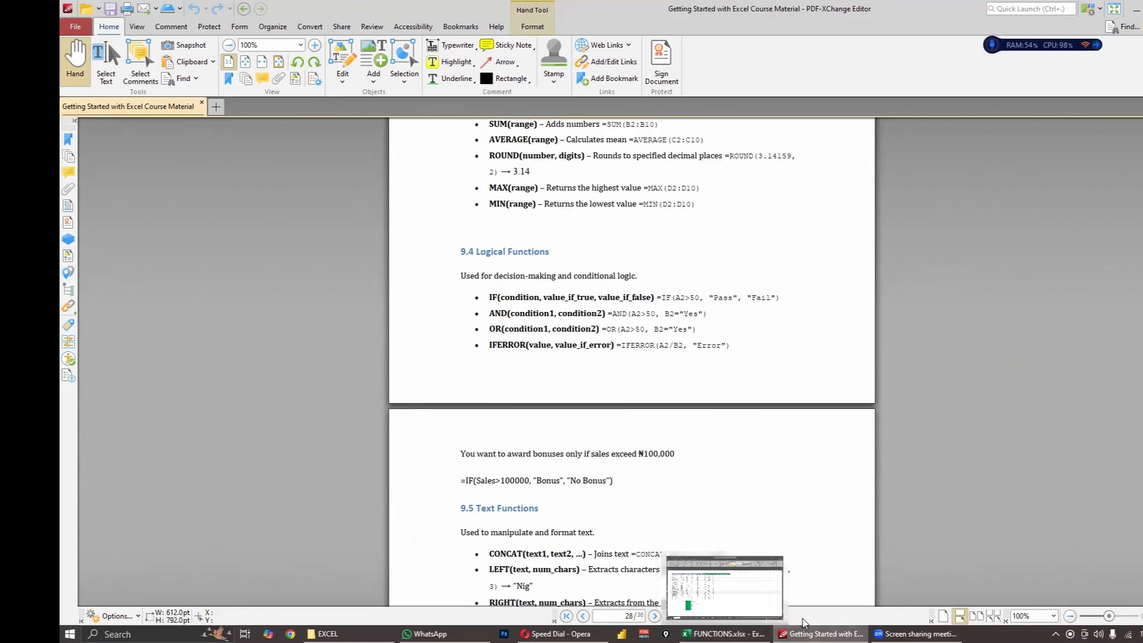
pyautogui.click(723, 633)
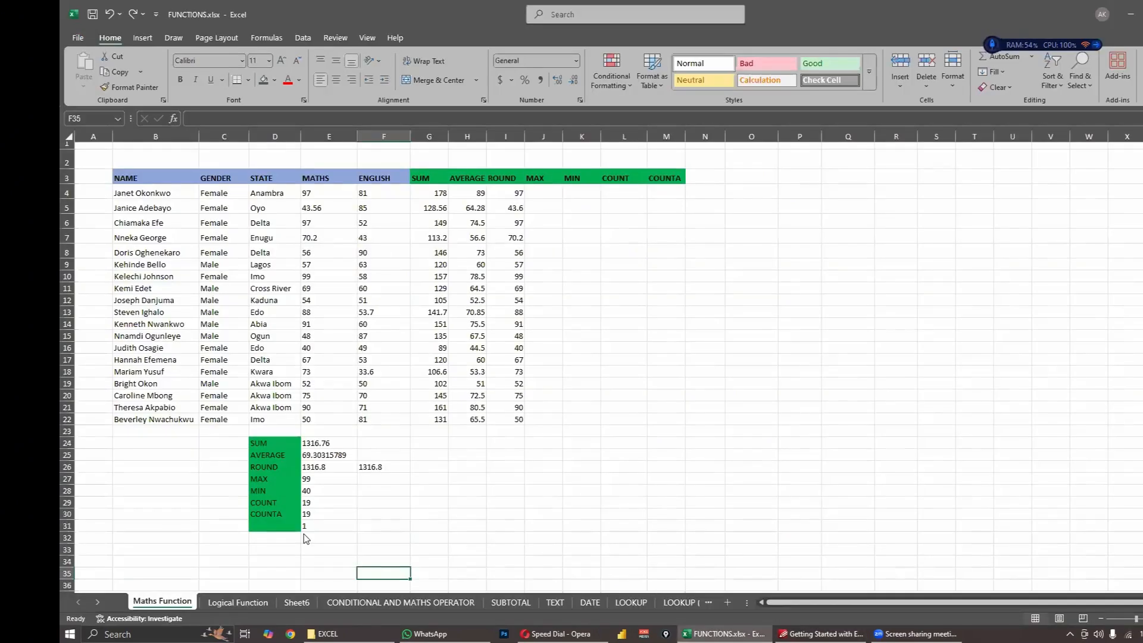
pyautogui.click(324, 503)
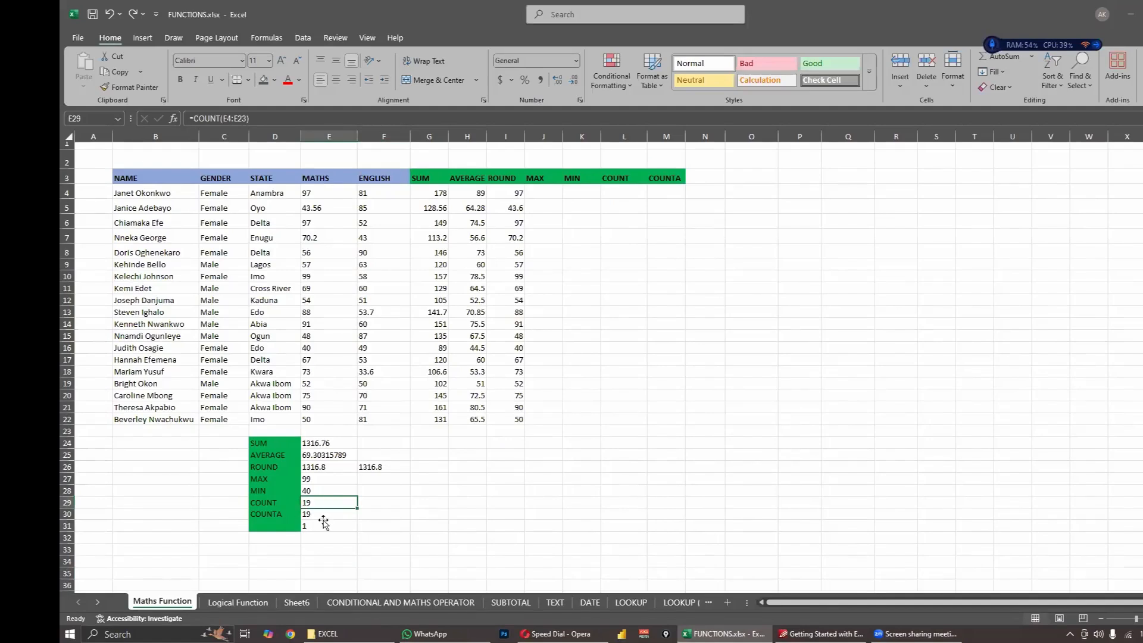
pyautogui.click(324, 516)
pyautogui.click(379, 516)
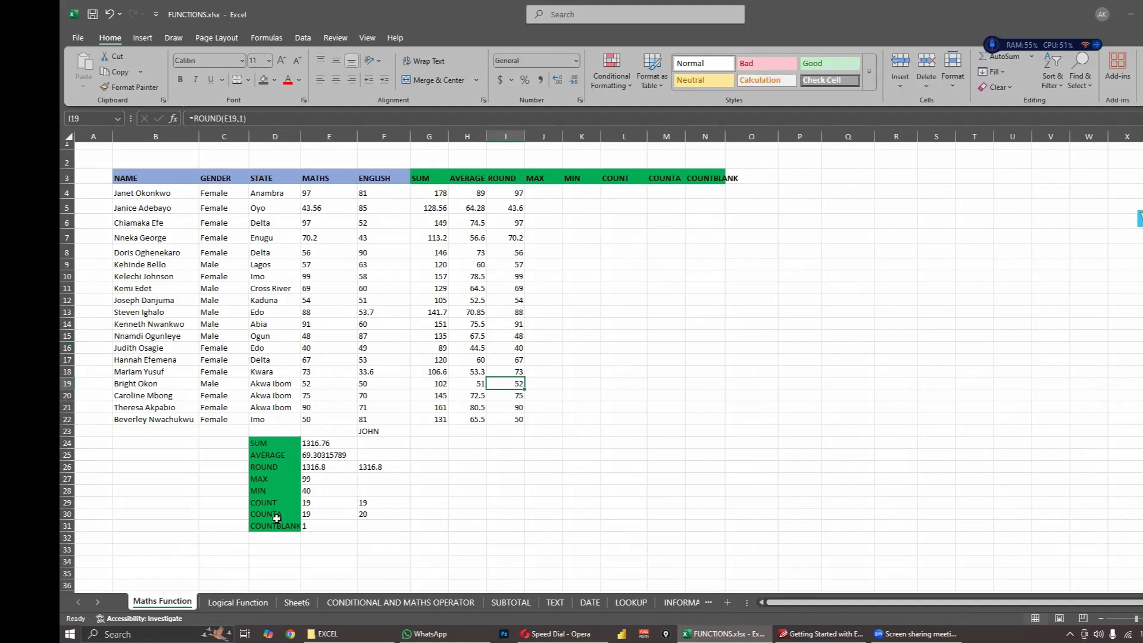
pyautogui.click(321, 456)
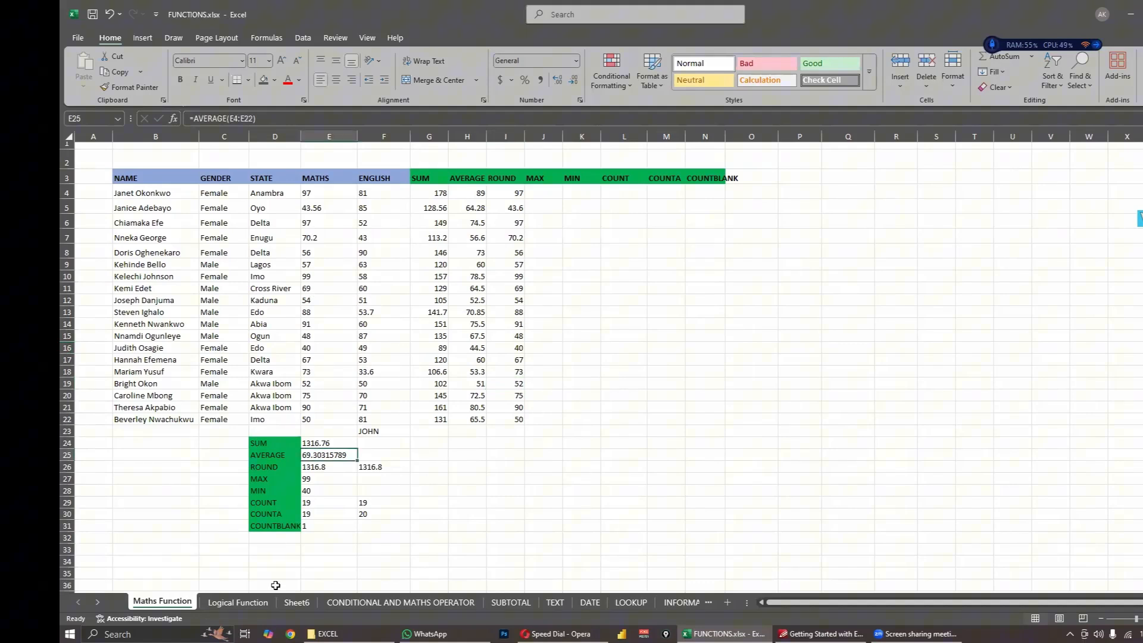
pyautogui.click(310, 539)
pyautogui.click(548, 503)
pyautogui.click(166, 572)
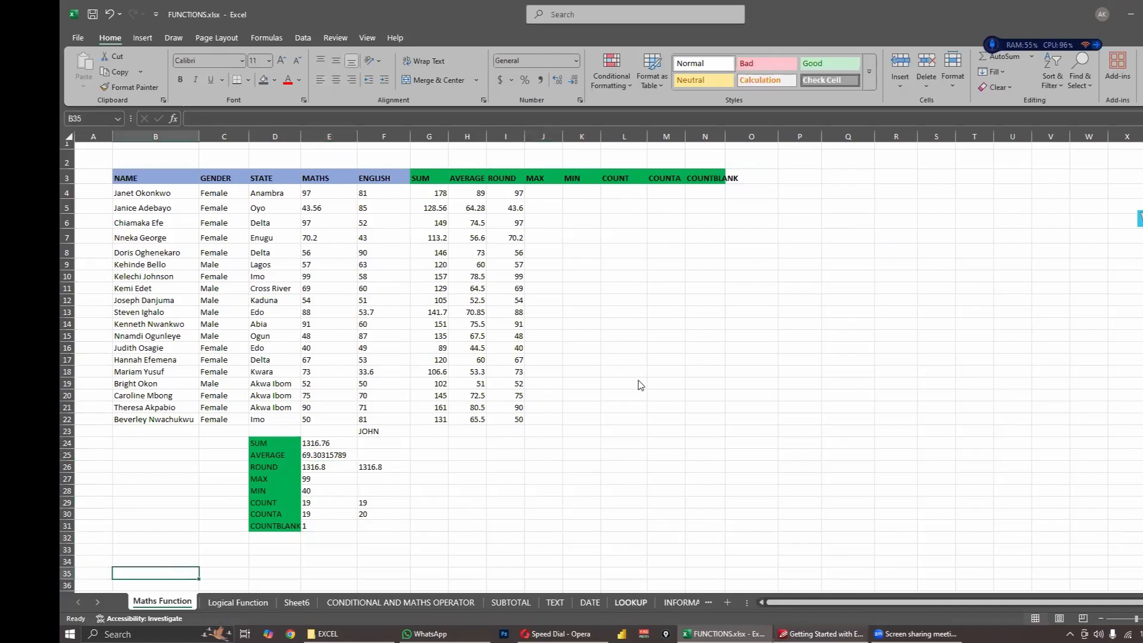
# - Switch to the course PDF in PDF-XChange Editor and read the 9.4 Logical Functions section on IF, AND, OR and IFERROR
pyautogui.hotkey('alt', 'Tab')
pyautogui.scroll(-10, 631, 396)
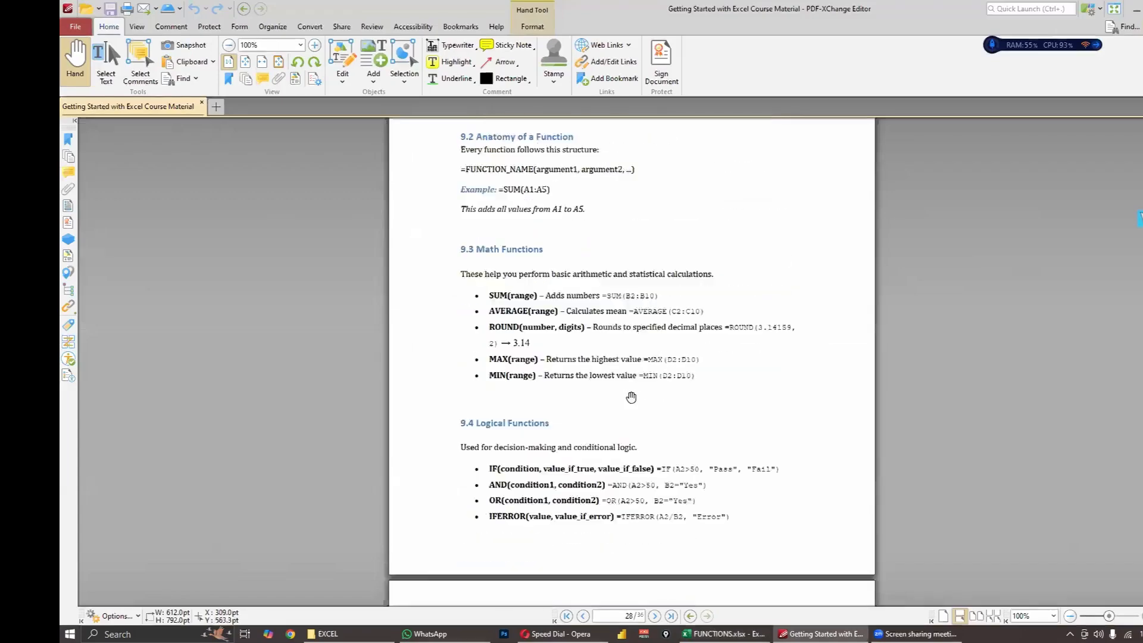
pyautogui.scroll(2, 631, 396)
pyautogui.scroll(-9, 631, 396)
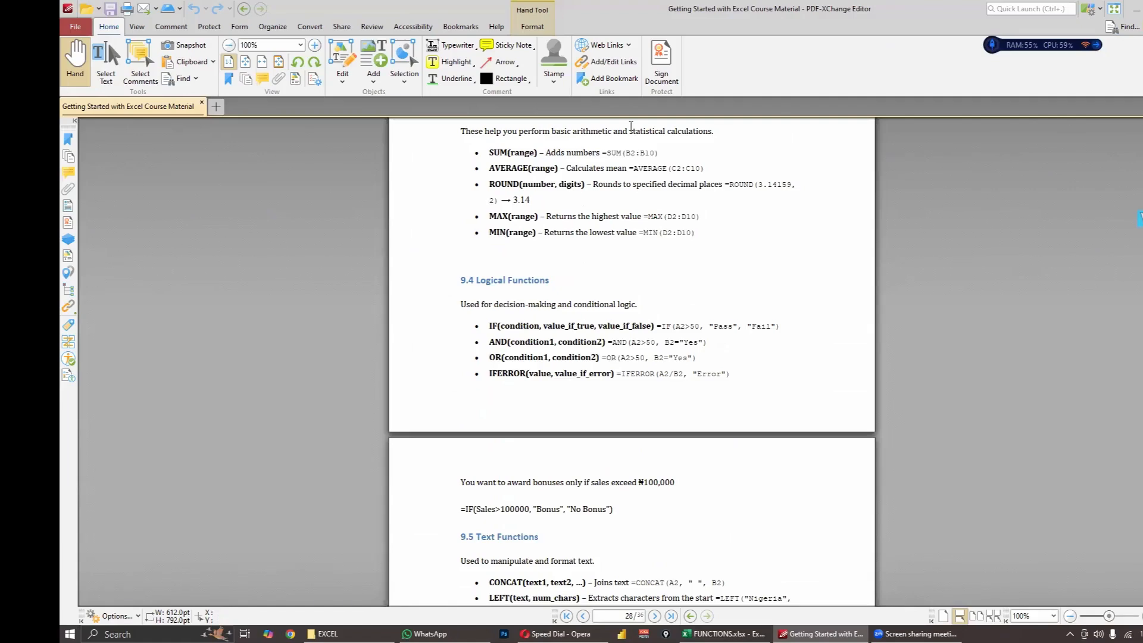
# - Switch to the FUNCTIONS.xlsx workbook in Excel and try to start an IF formula in H4
pyautogui.hotkey('alt', 'Tab')
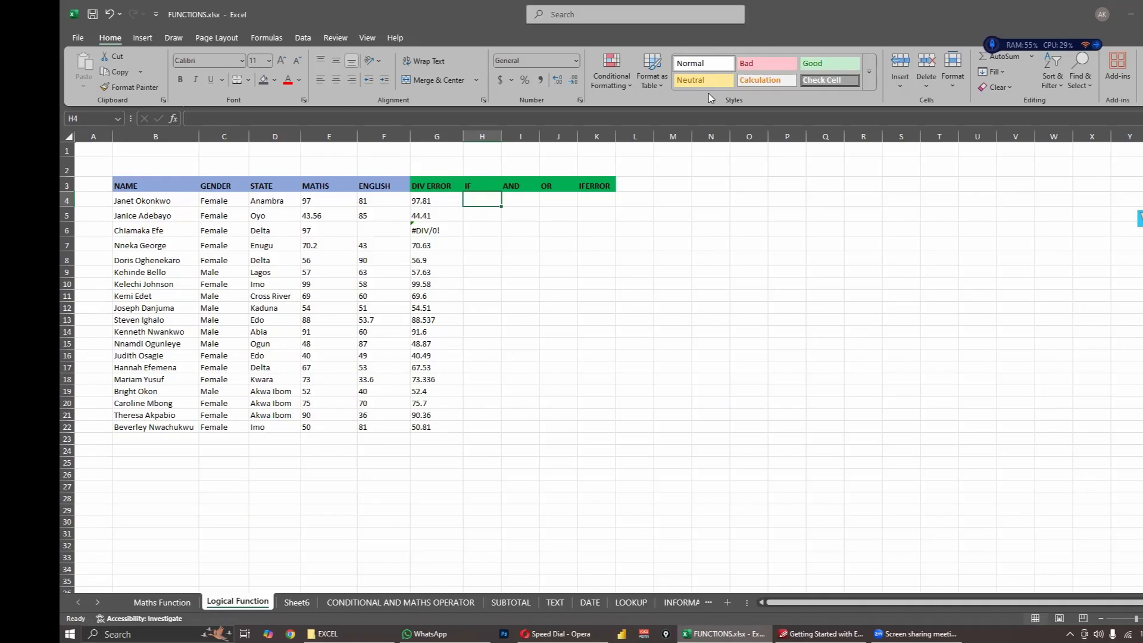
pyautogui.click(857, 250)
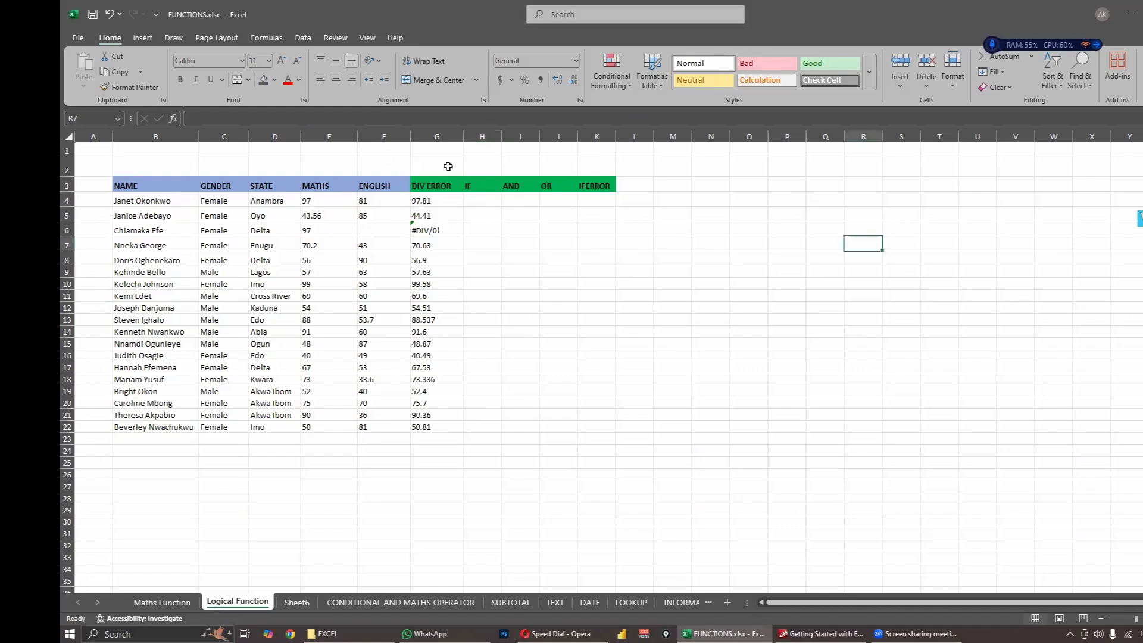
pyautogui.click(483, 201)
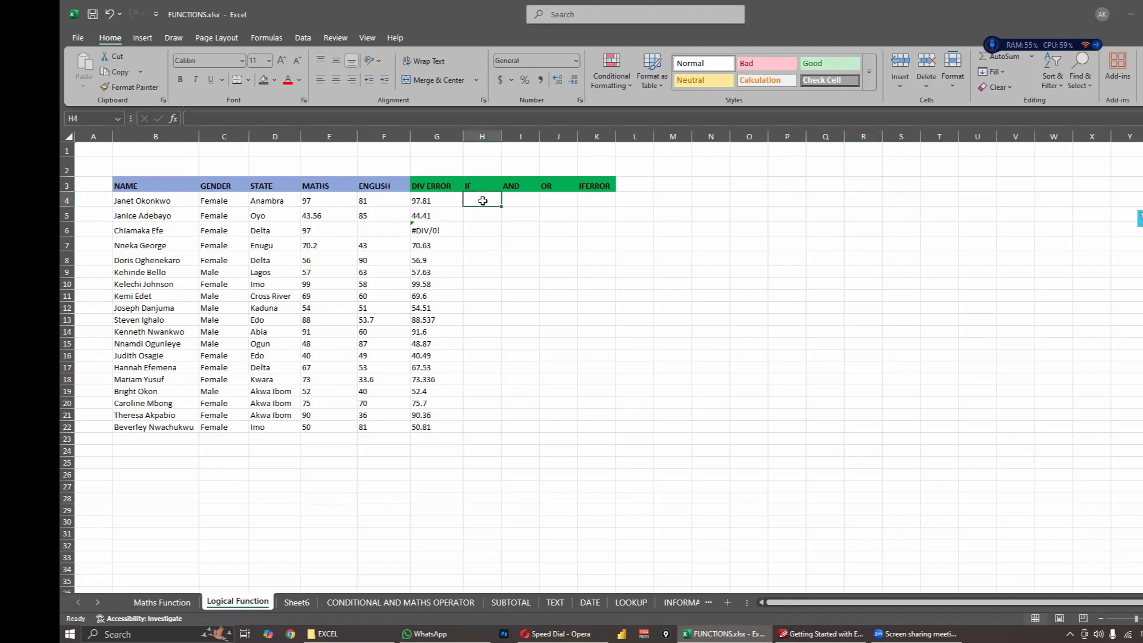
pyautogui.write('=IF')
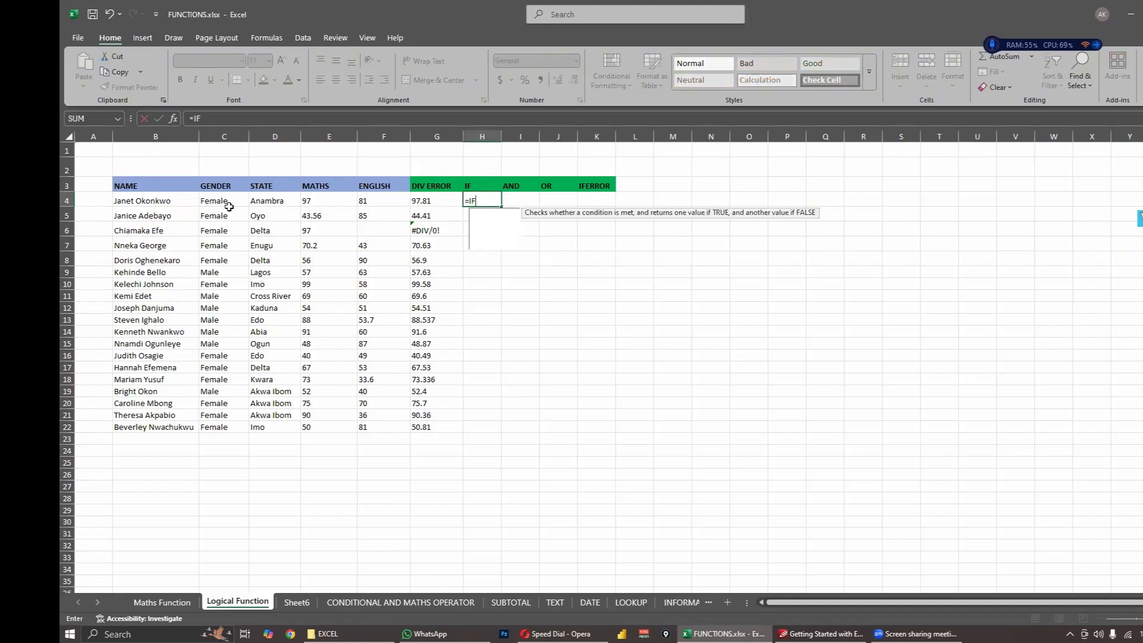
pyautogui.click(282, 201)
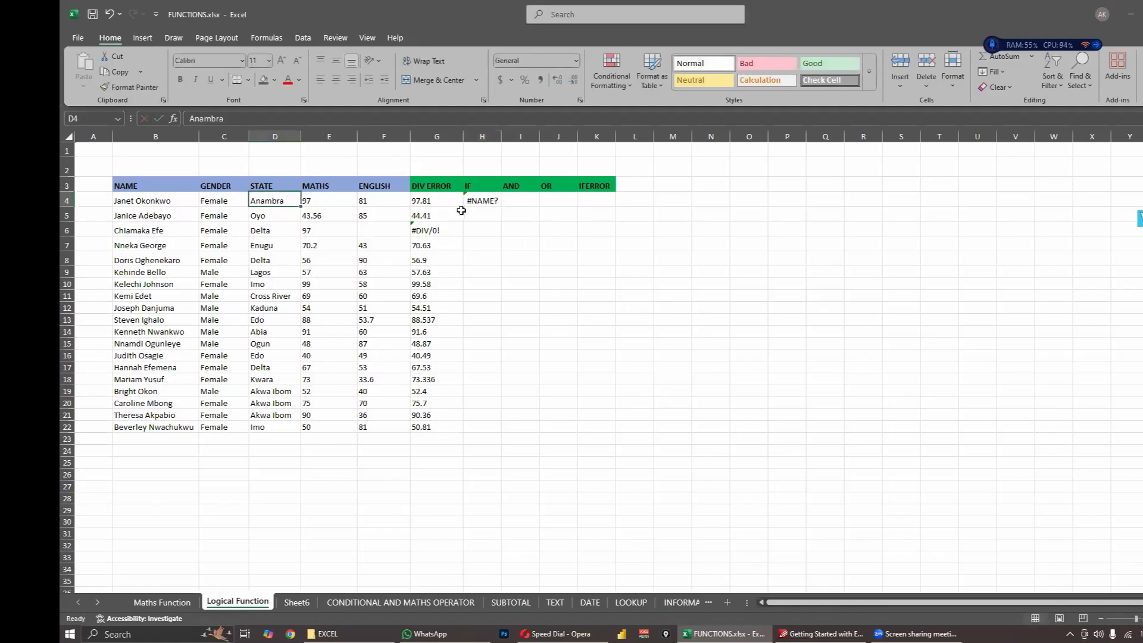
# - Begin an IF formula in H4 with the logical test D4="Anambra"
pyautogui.click(481, 197)
pyautogui.write('=IF')
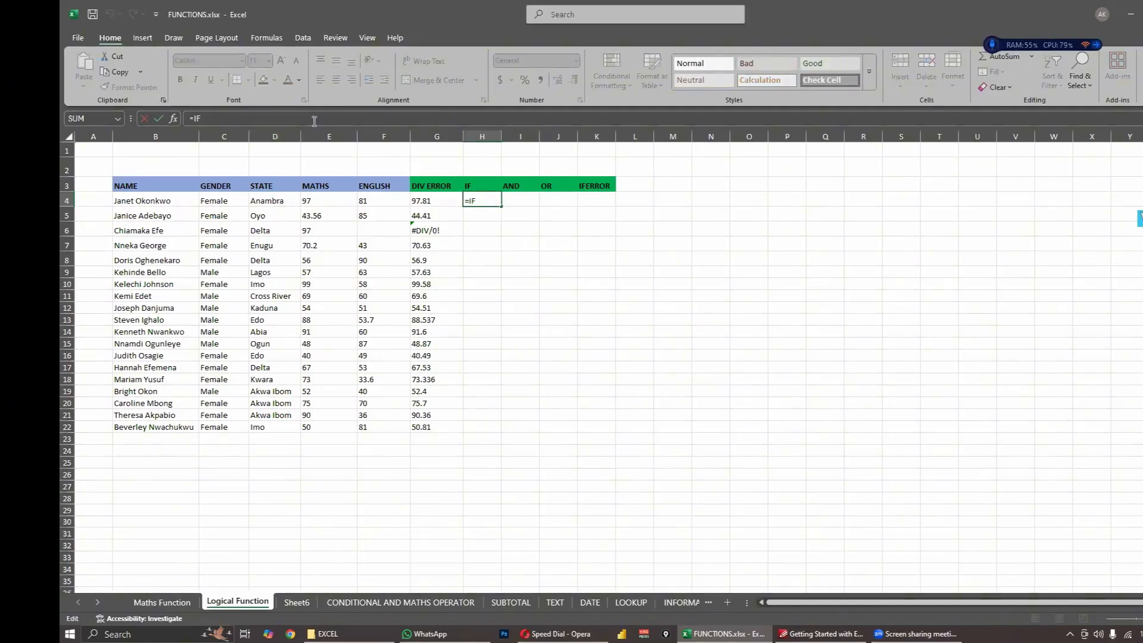
pyautogui.write('(')
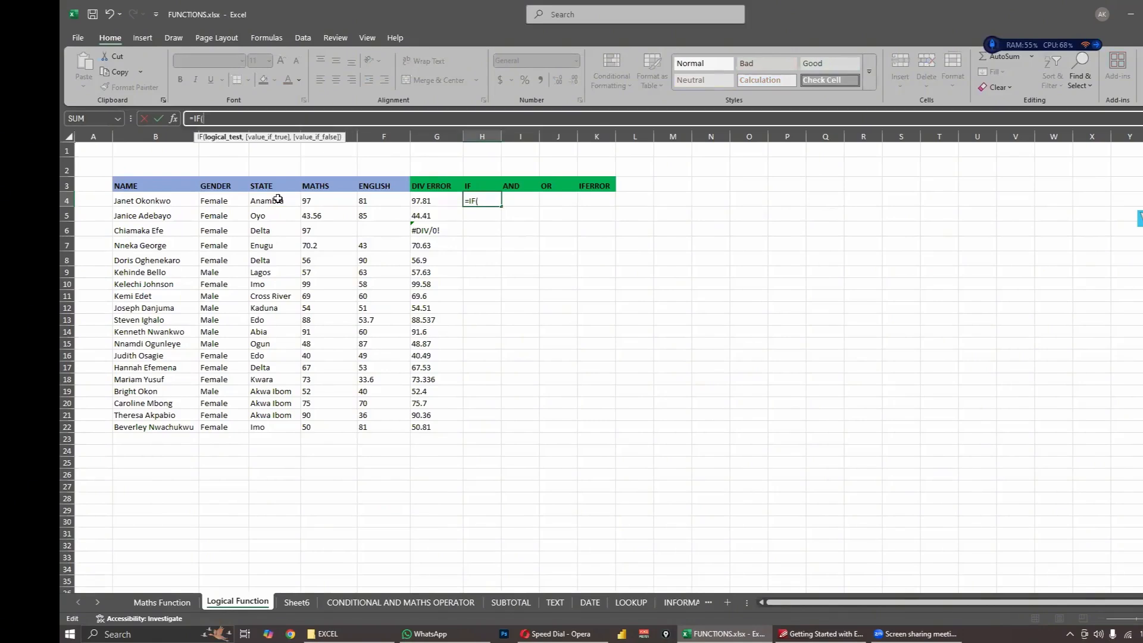
pyautogui.click(278, 199)
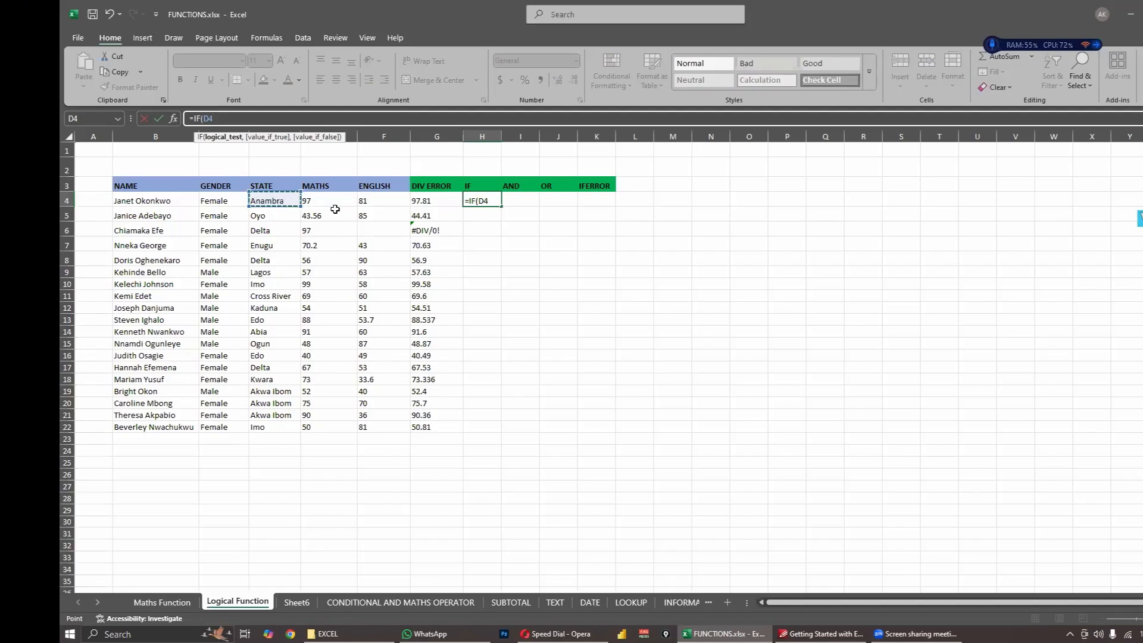
pyautogui.click(255, 119)
pyautogui.write('="ANAB')
pyautogui.press('BackSpace')
pyautogui.press('BackSpace')
pyautogui.press('BackSpace')
pyautogui.write('nambra",')
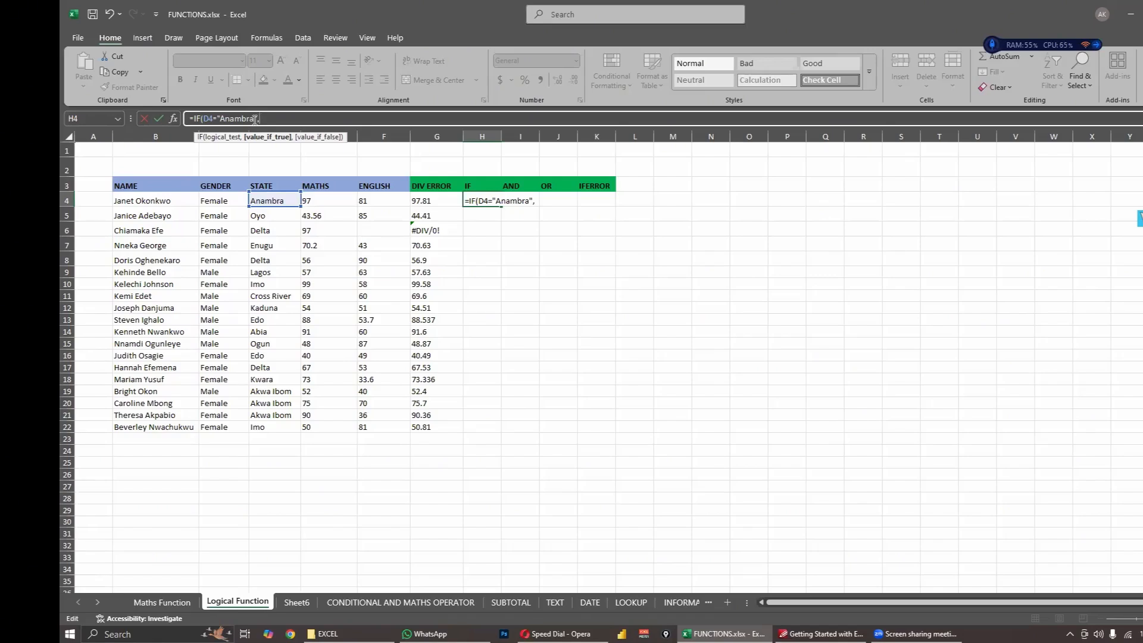
# - Complete the H4 IF formula with "True" as the value if true and "False" as the value if false
pyautogui.write('T')
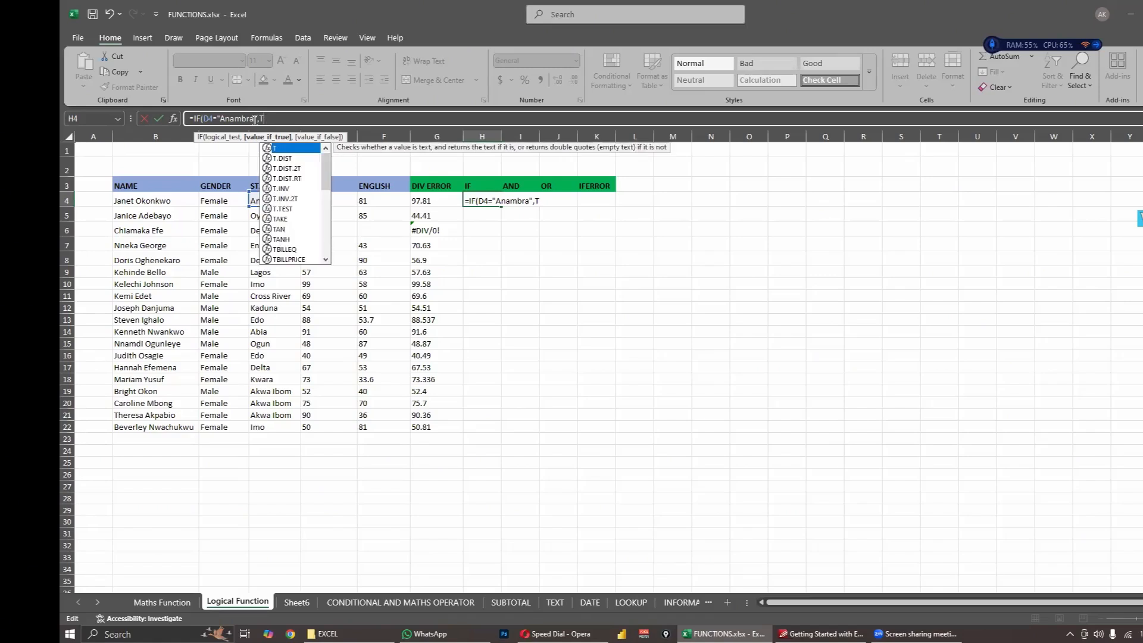
pyautogui.write('r')
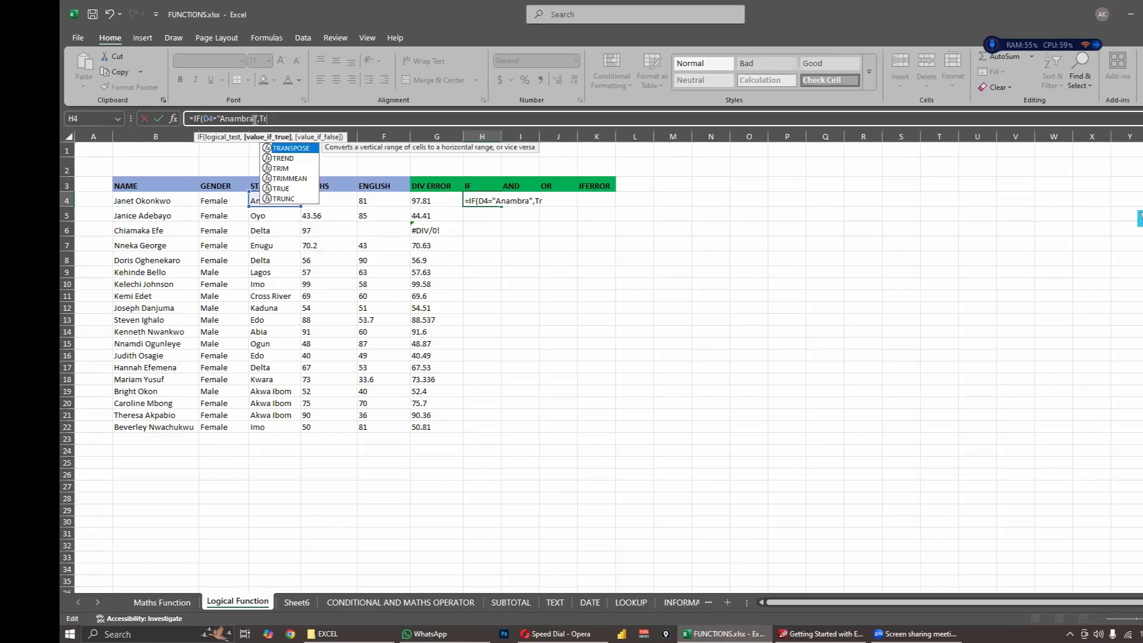
pyautogui.write('ur')
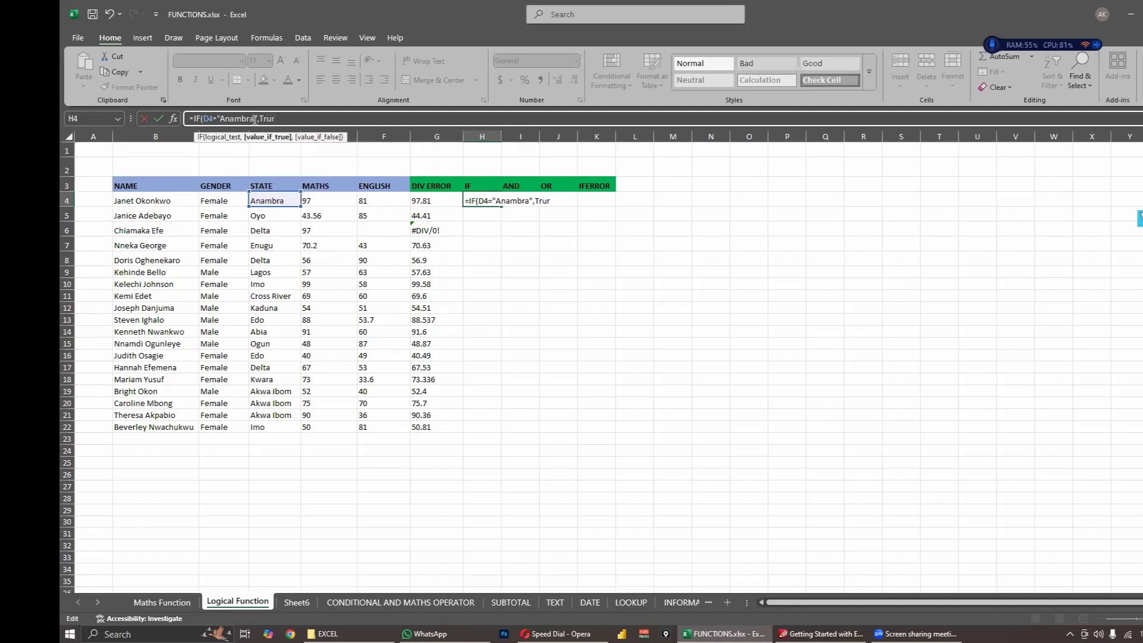
pyautogui.press('BackSpace')
pyautogui.press('BackSpace')
pyautogui.press('BackSpace')
pyautogui.press('BackSpace')
pyautogui.write('1,')
pyautogui.press('BackSpace')
pyautogui.press('BackSpace')
pyautogui.write('"True","F')
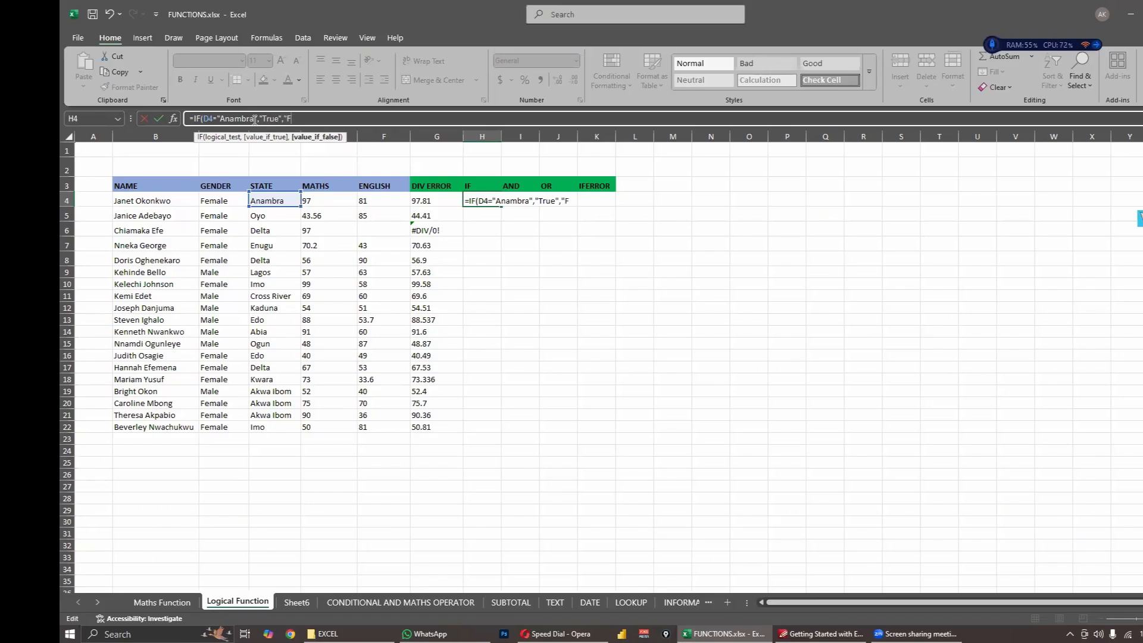
pyautogui.write('alse")')
pyautogui.press('Return')
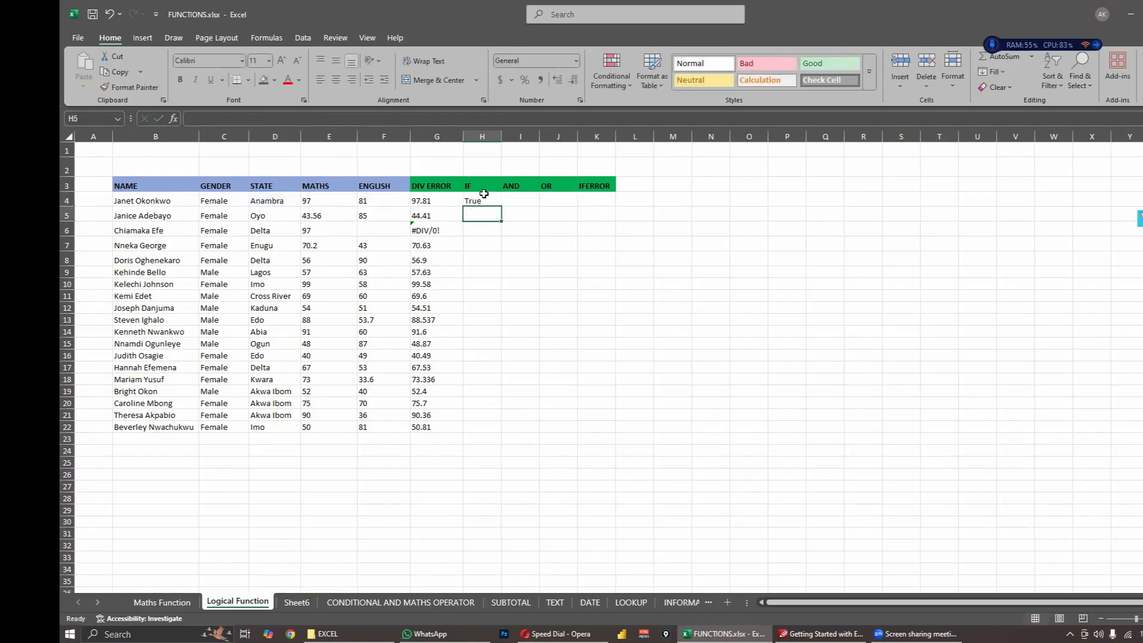
# - Check the H4 formula against the state in D4 and copy it down through H22
pyautogui.click(483, 195)
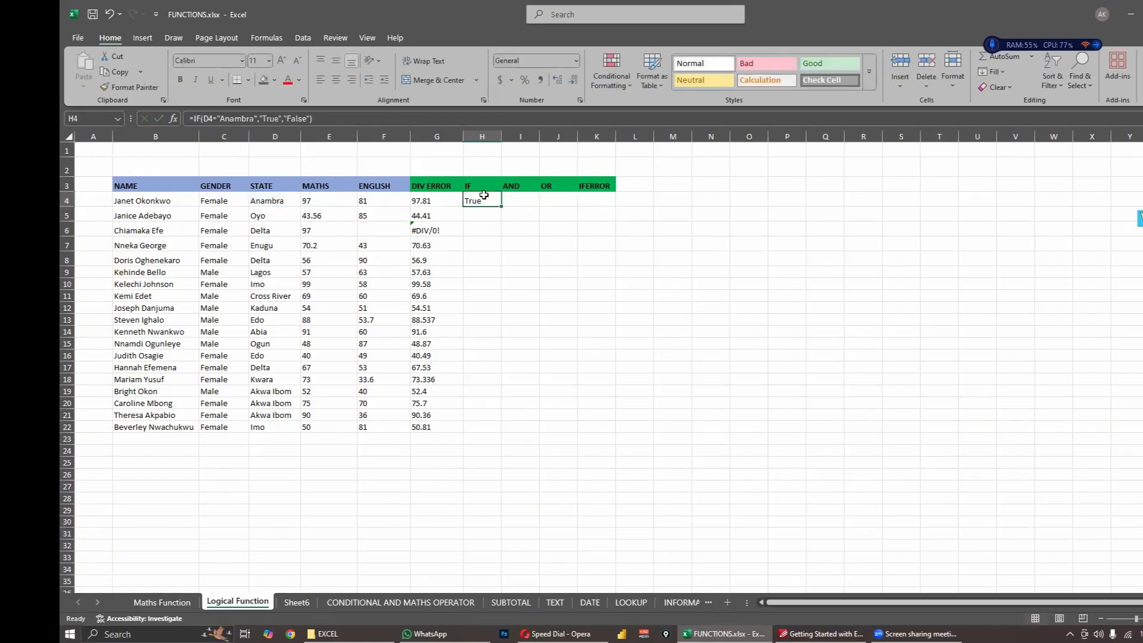
pyautogui.click(291, 203)
pyautogui.click(475, 203)
pyautogui.click(275, 201)
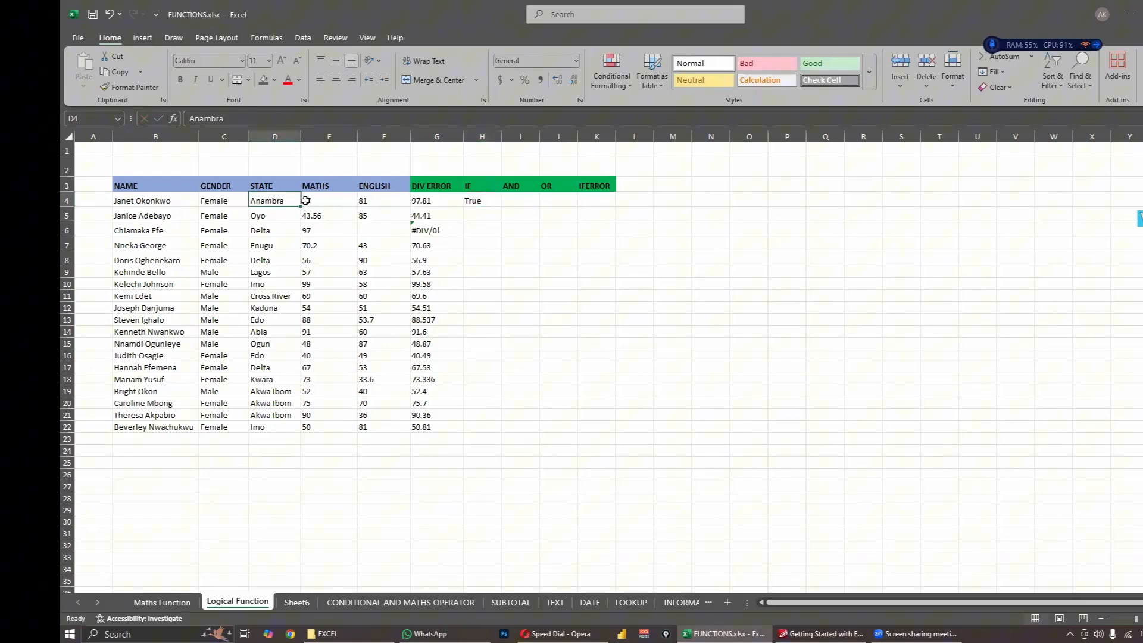
pyautogui.click(479, 200)
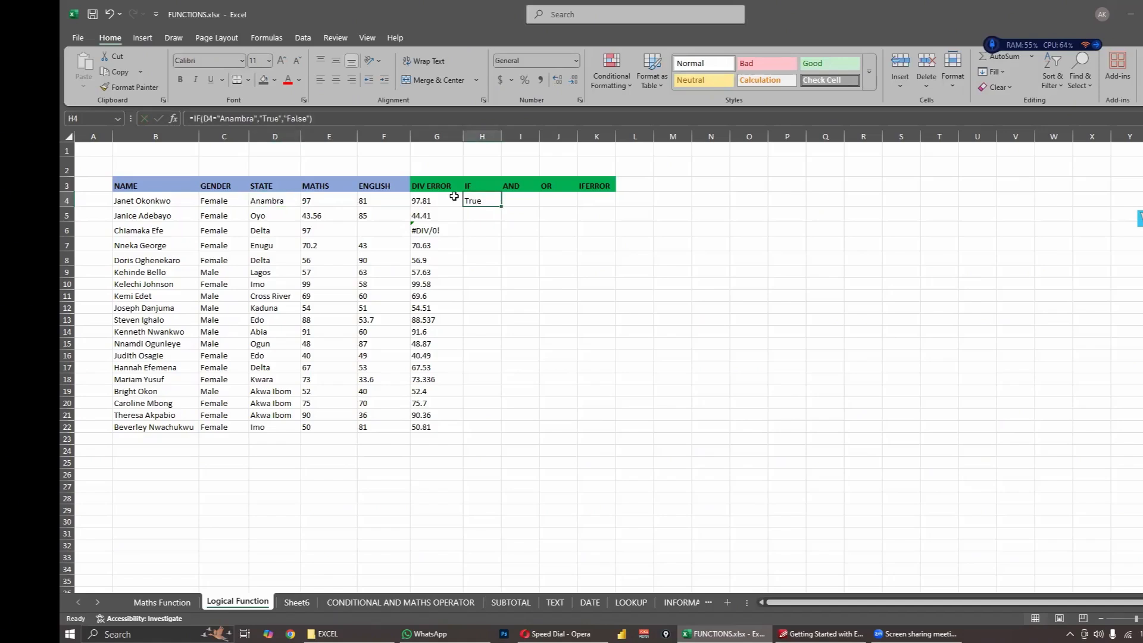
pyautogui.moveTo(499, 208); pyautogui.dragTo(487, 431)
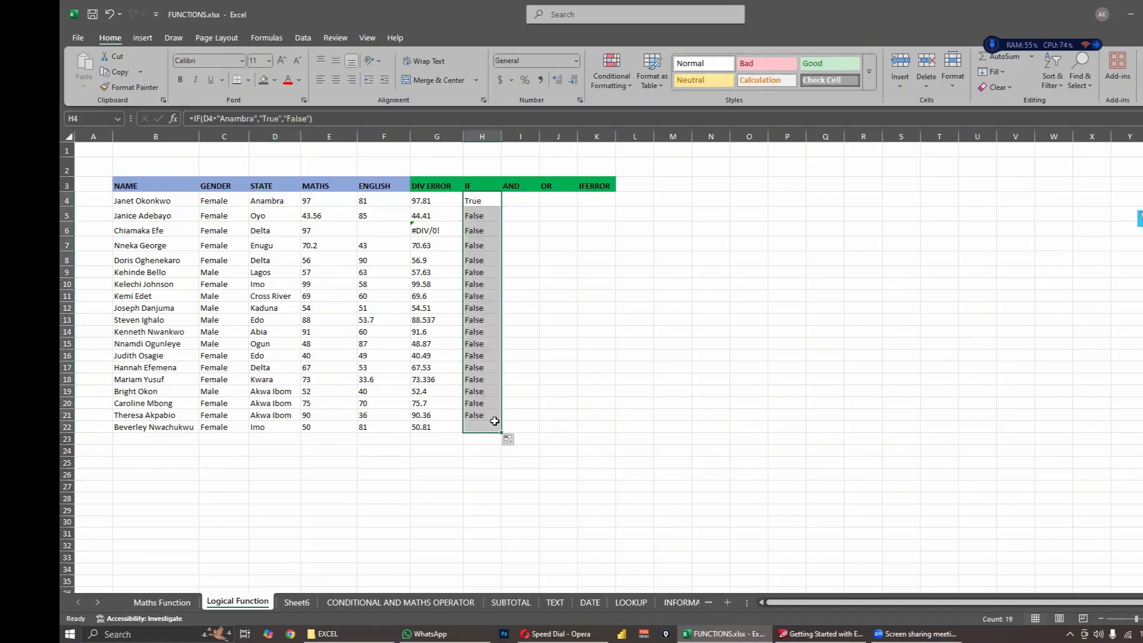
pyautogui.click(678, 242)
pyautogui.hotkey('ctrl', 'Up')
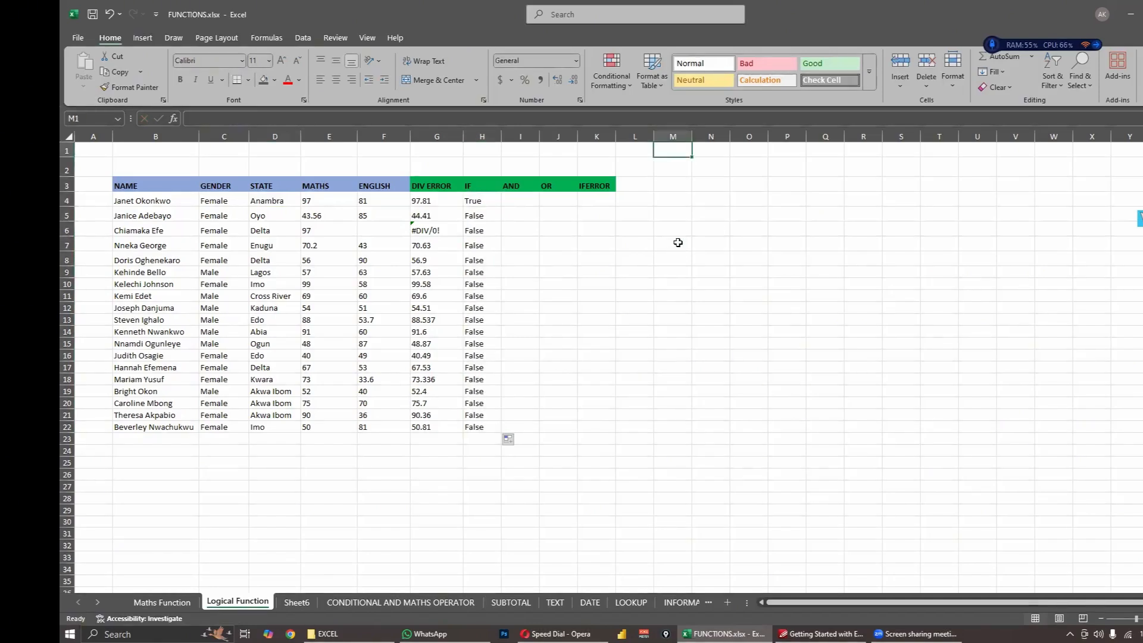
# - Compare the IF formulas and results in H4 and H5 with the matching states in the STATE column
pyautogui.click(474, 200)
pyautogui.click(477, 216)
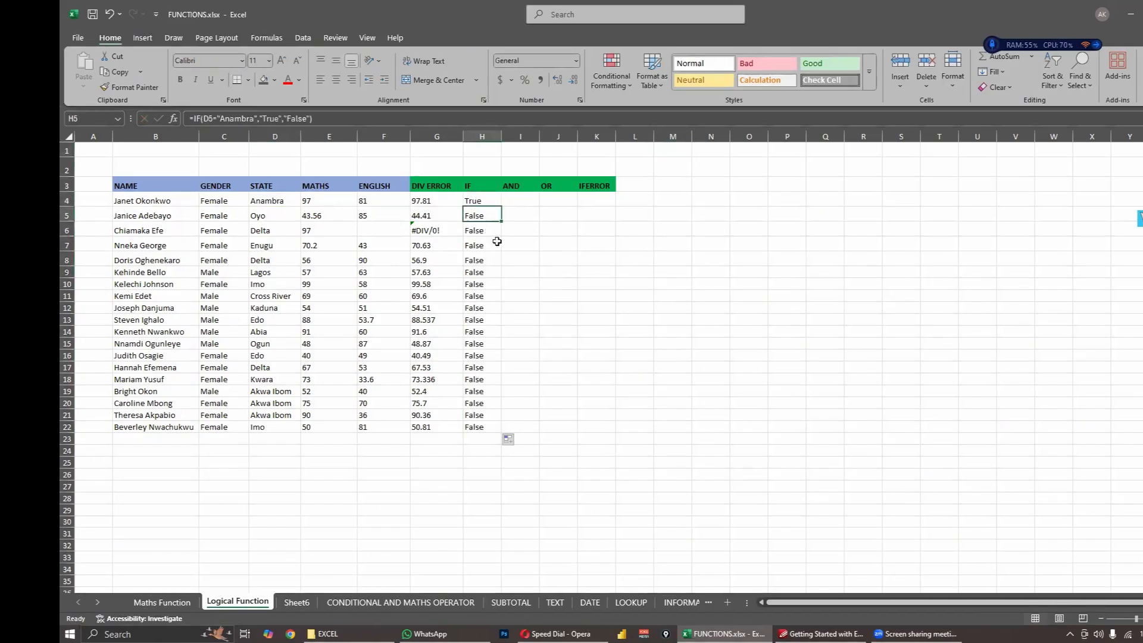
pyautogui.click(496, 241)
pyautogui.click(483, 220)
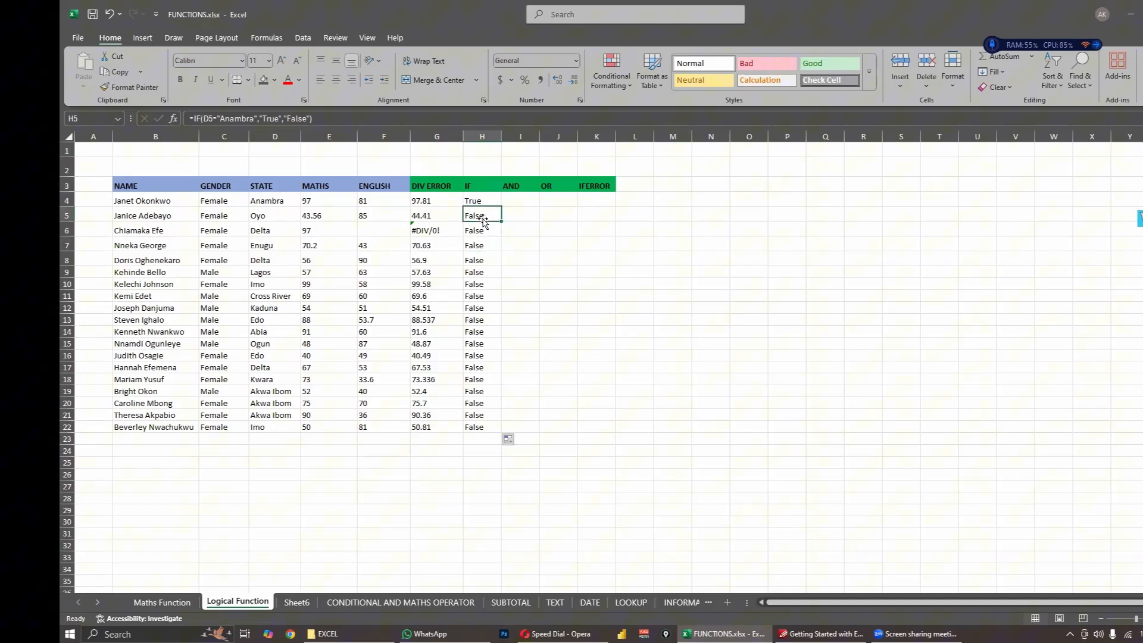
pyautogui.click(265, 218)
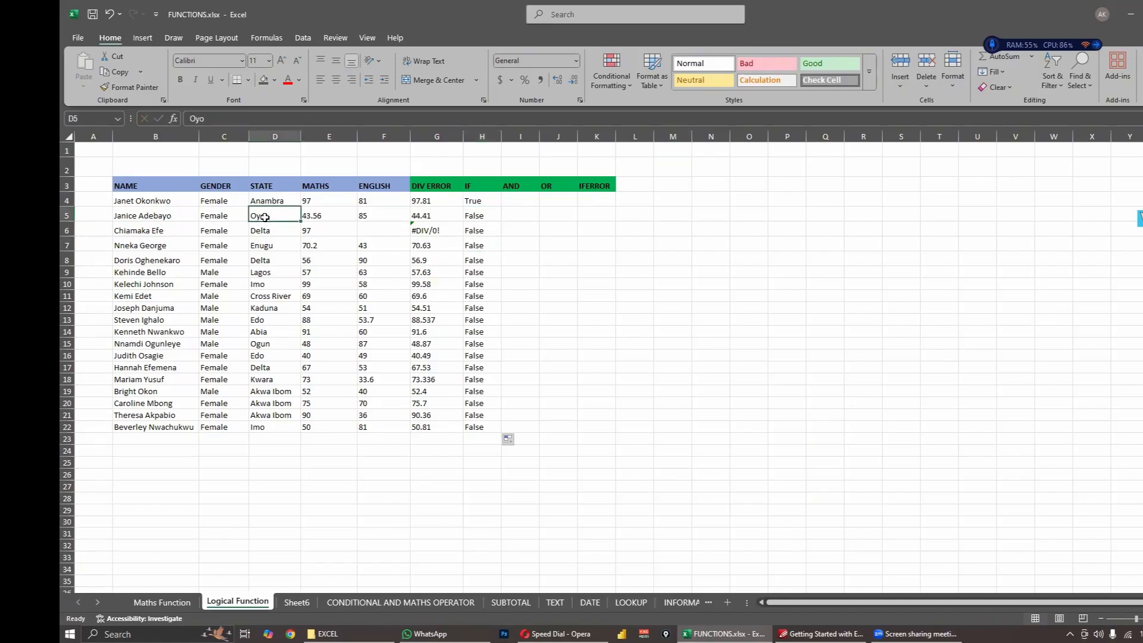
pyautogui.click(479, 215)
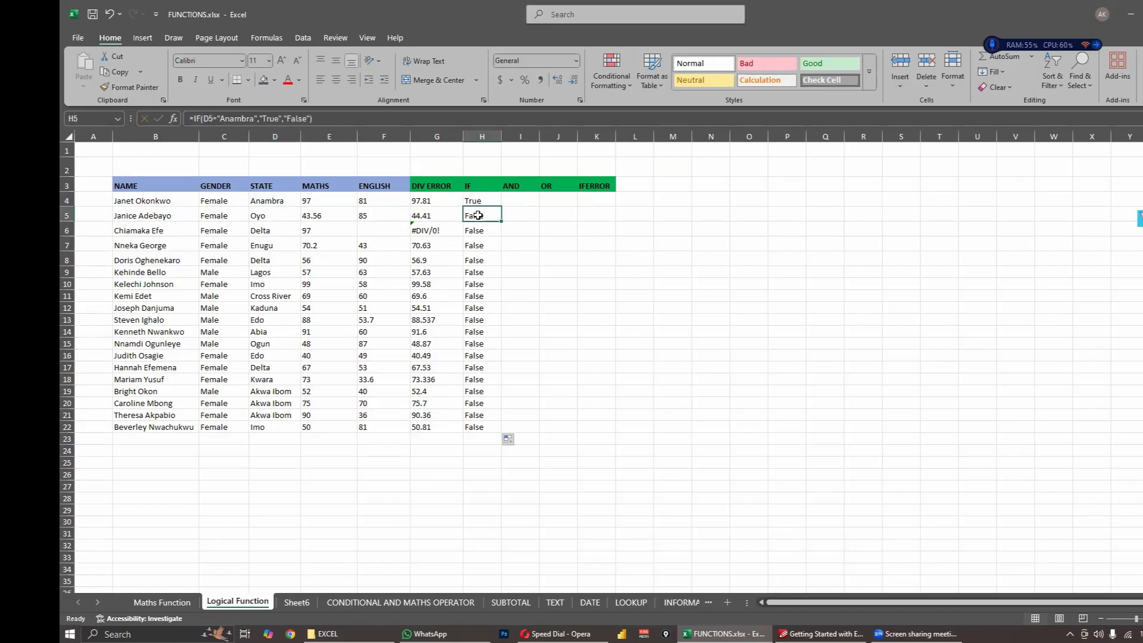
pyautogui.click(244, 121)
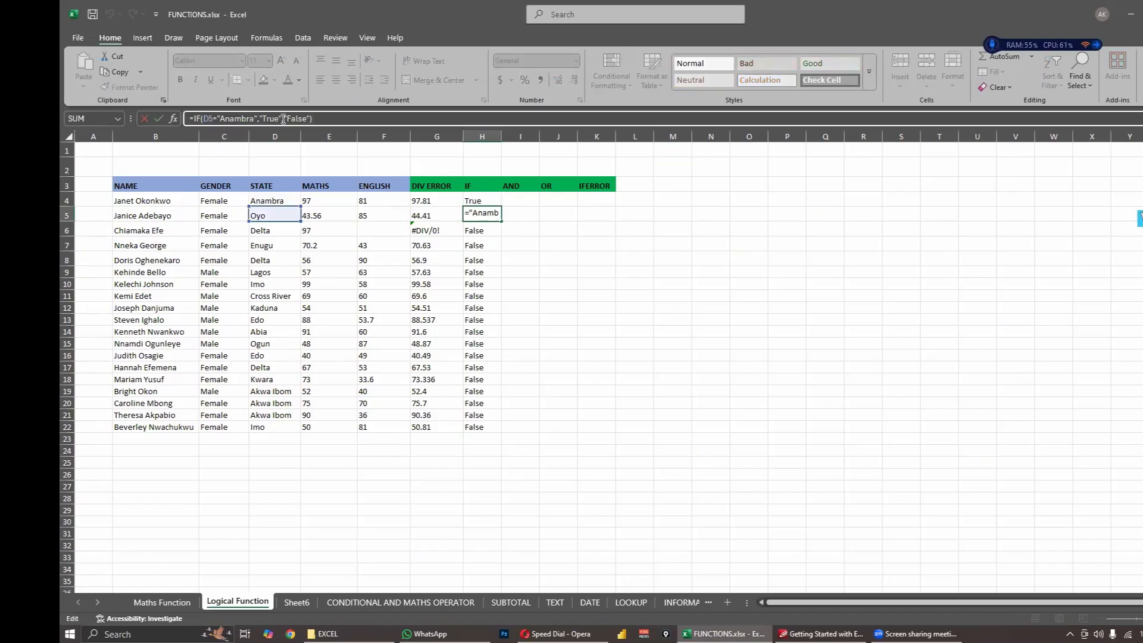
pyautogui.click(339, 122)
pyautogui.hotkey('ctrl', 'Return')
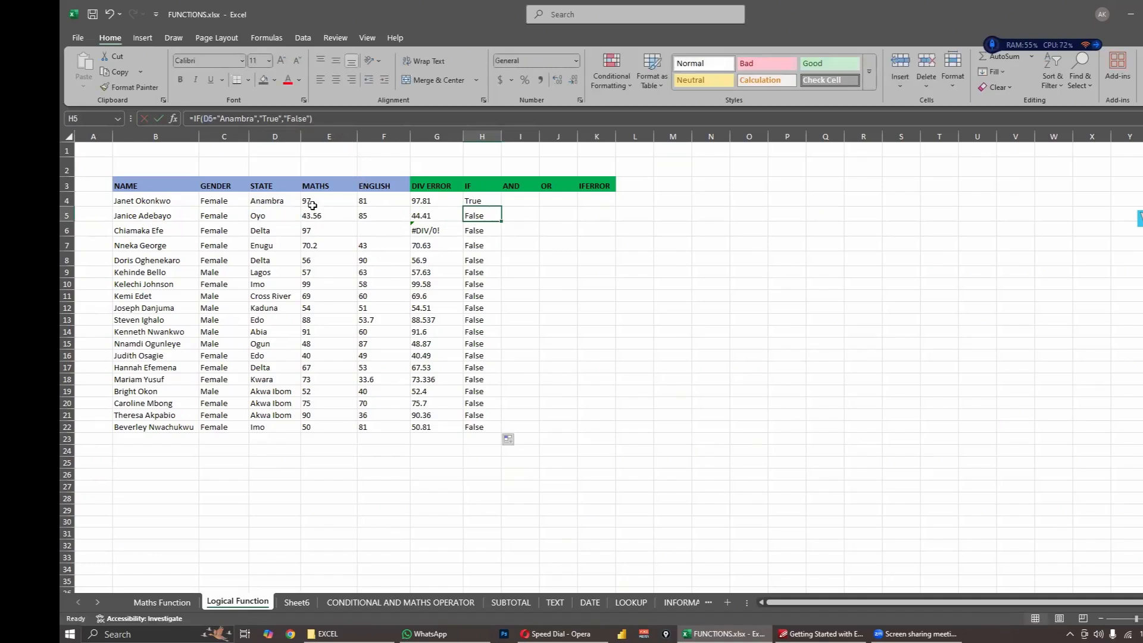
pyautogui.moveTo(262, 201); pyautogui.dragTo(263, 429)
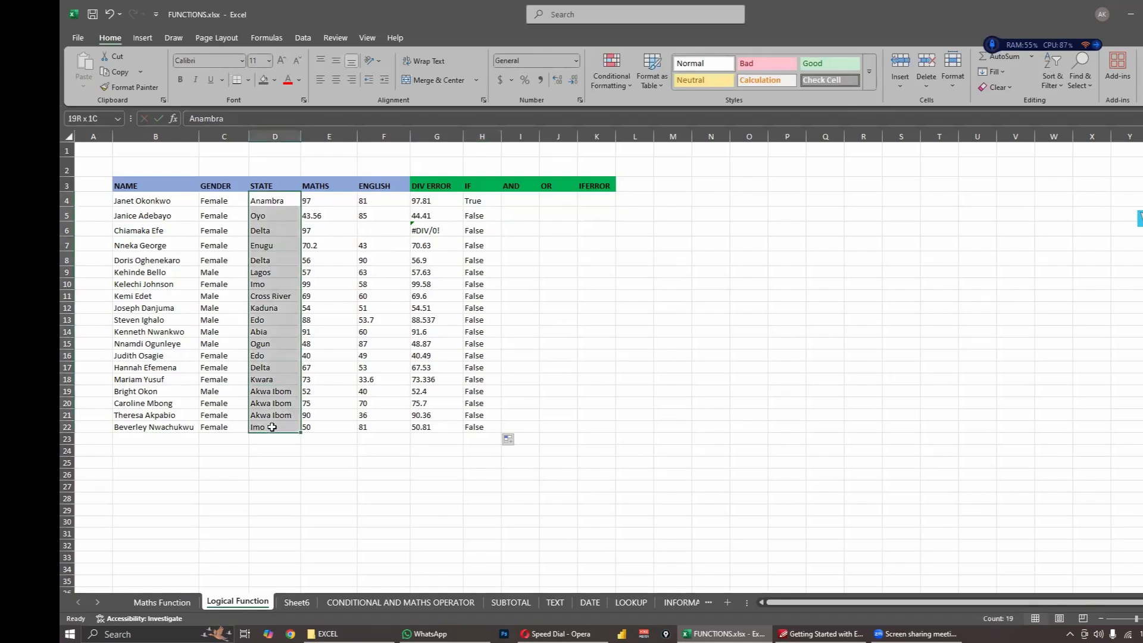
pyautogui.click(276, 270)
pyautogui.click(495, 203)
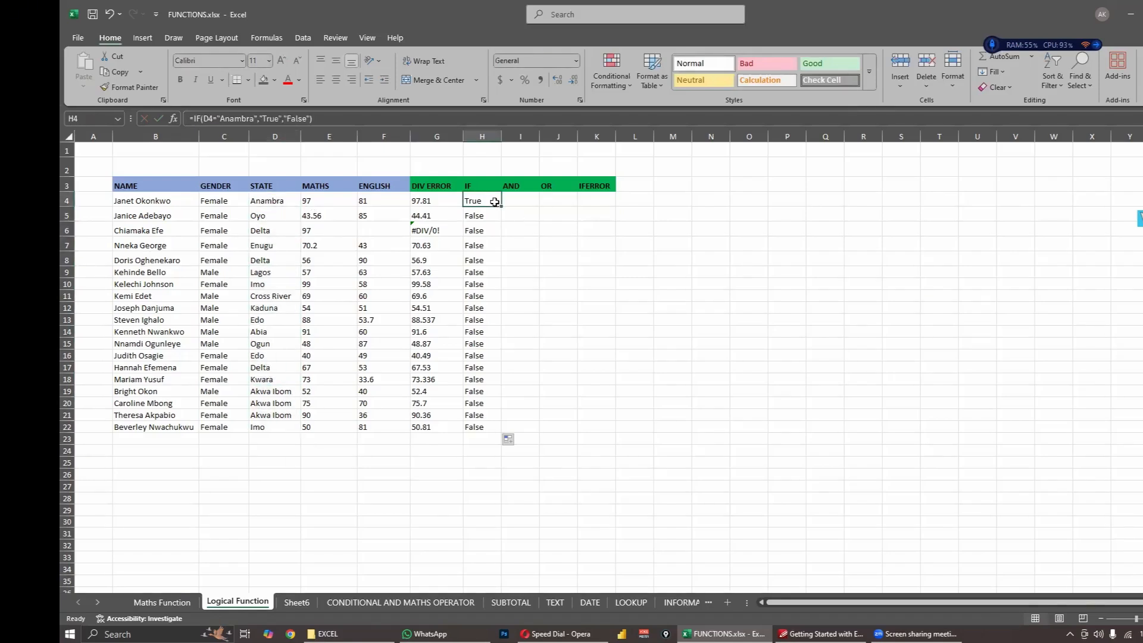
pyautogui.click(287, 202)
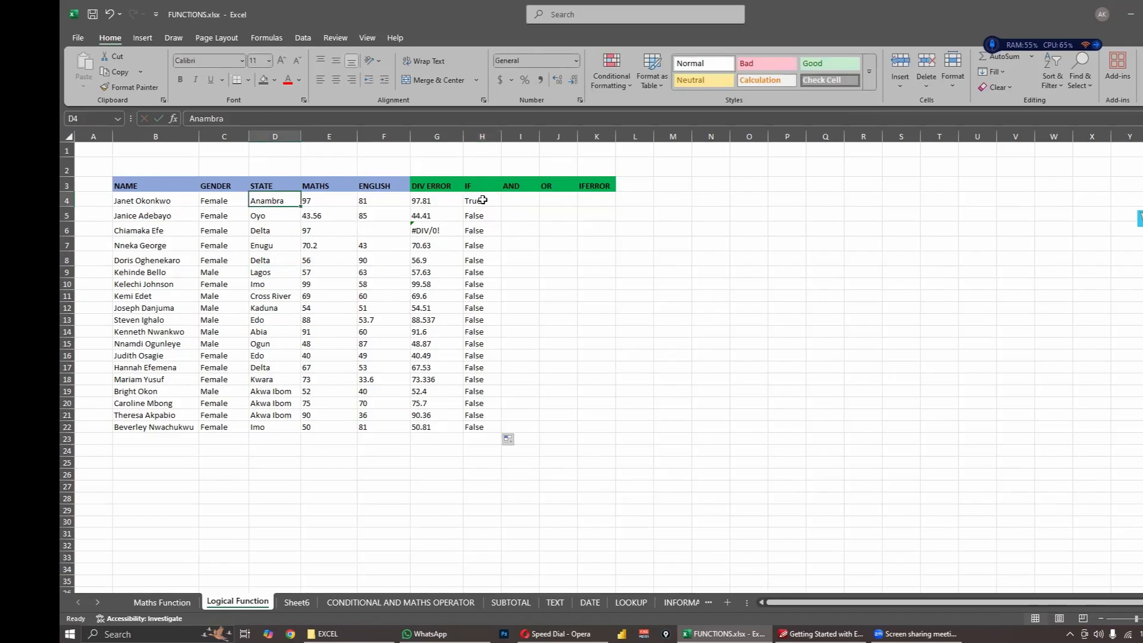
pyautogui.click(483, 199)
# - Change the state tested by the IF formula in H4 to "Edo"
pyautogui.doubleClick(477, 199)
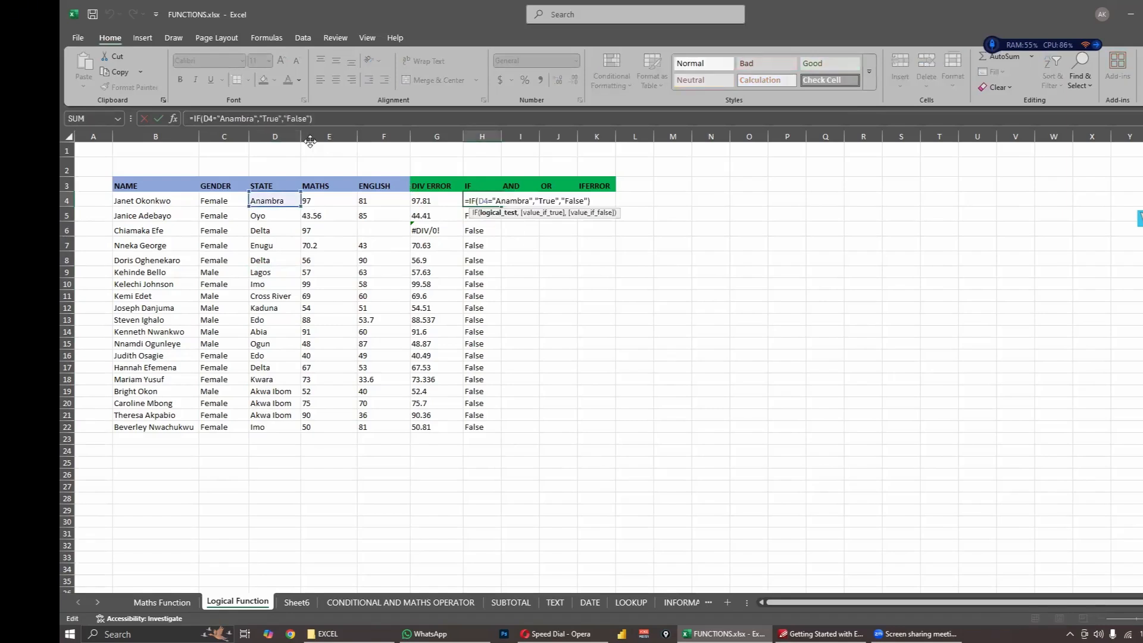
pyautogui.press('BackSpace')
pyautogui.press('BackSpace')
pyautogui.press('BackSpace')
pyautogui.press('BackSpace')
pyautogui.press('BackSpace')
pyautogui.press('BackSpace')
pyautogui.press('BackSpace')
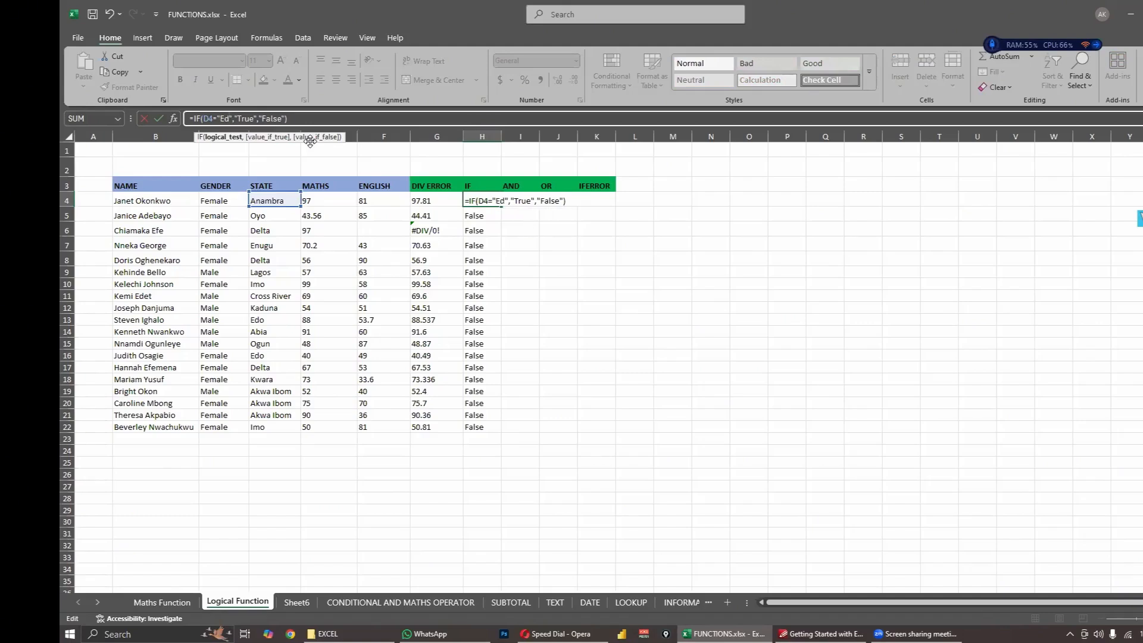
pyautogui.write('Edo')
pyautogui.press('Return')
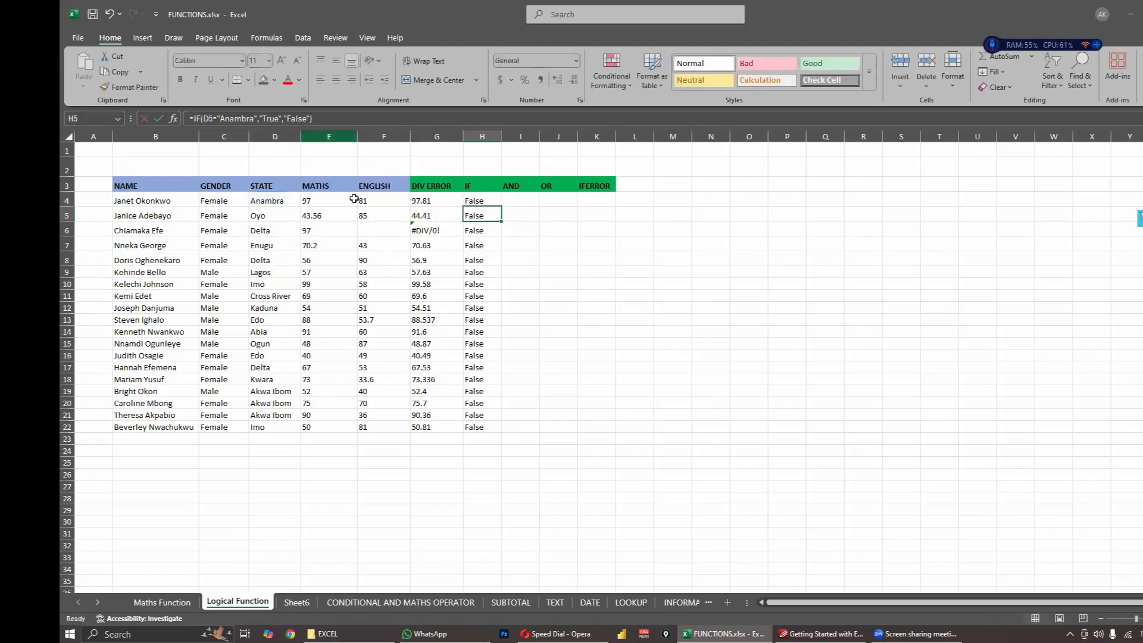
# - Fill the Edo version of the IF formula from H4 down through H22
pyautogui.click(495, 198)
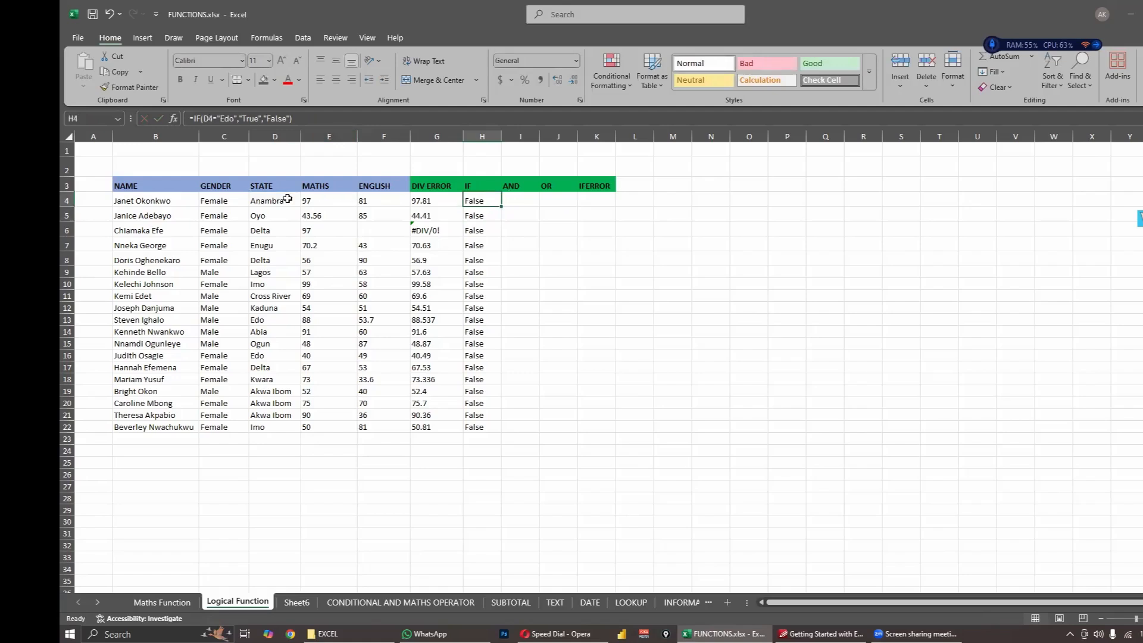
pyautogui.click(286, 198)
pyautogui.click(496, 203)
pyautogui.moveTo(506, 391); pyautogui.dragTo(503, 429)
pyautogui.click(561, 379)
# - Compare the IF results in rows 13 and 16 with their entries in the STATE column
pyautogui.click(477, 322)
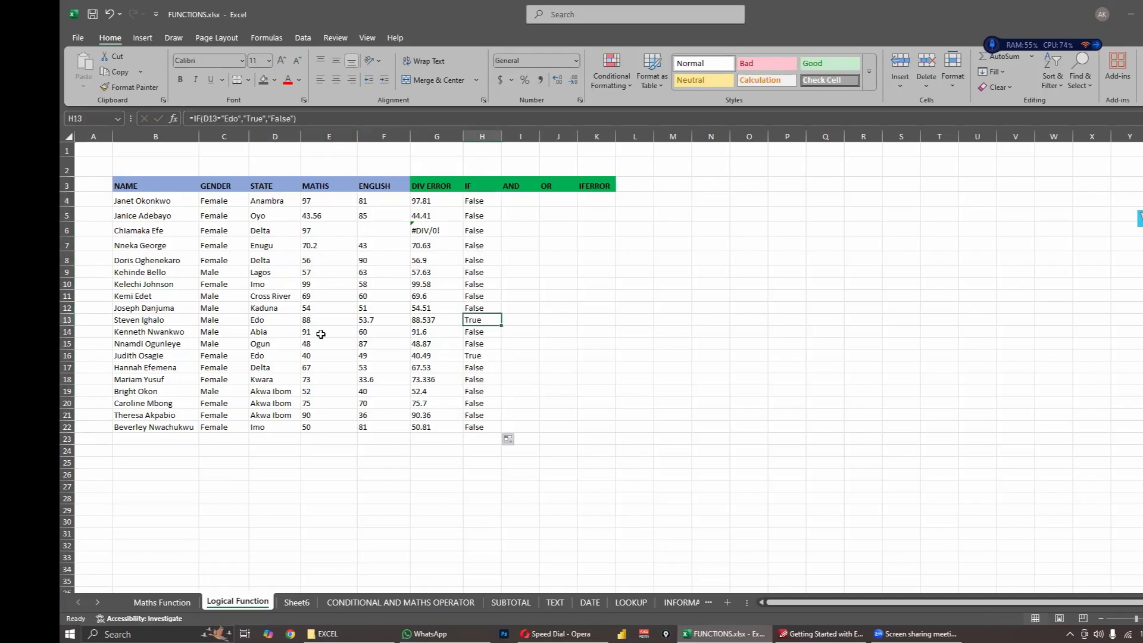
pyautogui.click(265, 310)
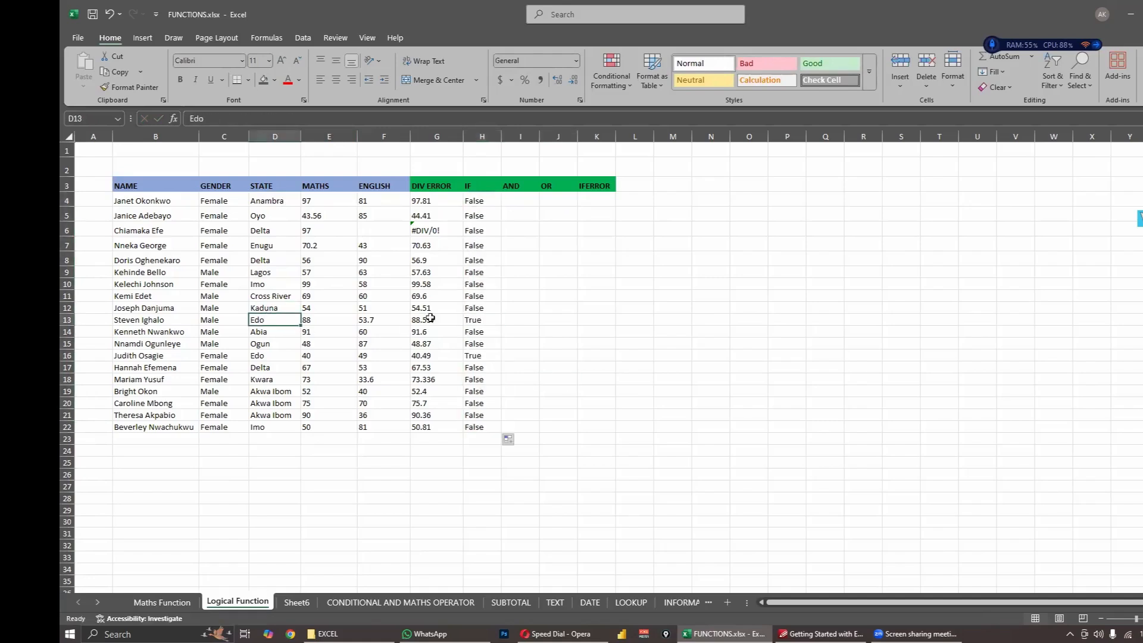
pyautogui.click(475, 320)
pyautogui.click(478, 357)
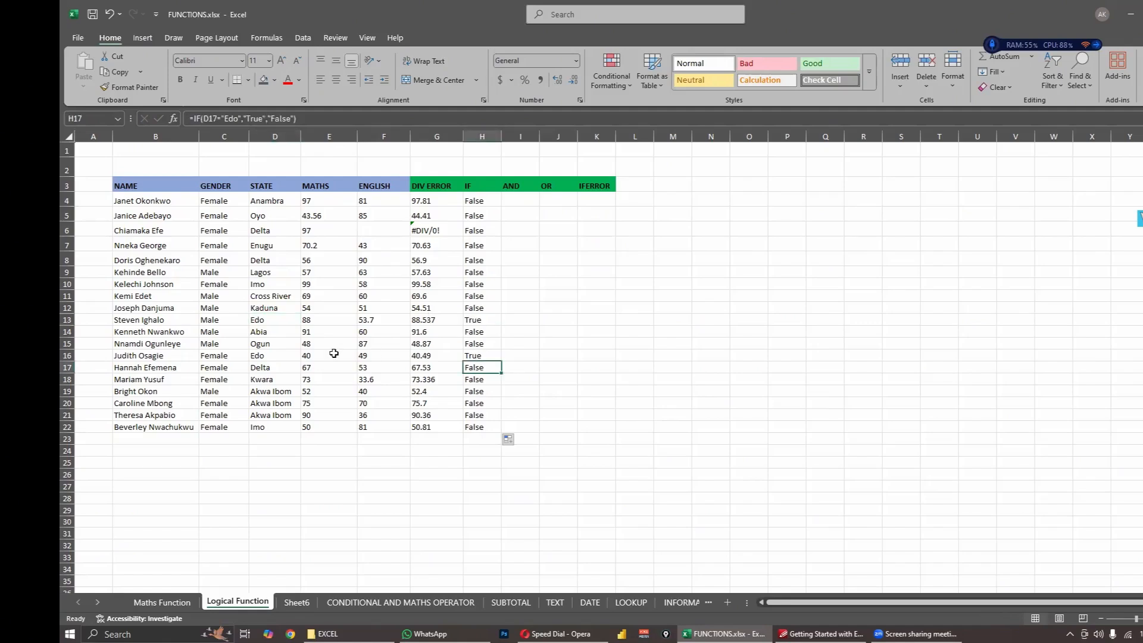
pyautogui.click(268, 355)
pyautogui.click(267, 318)
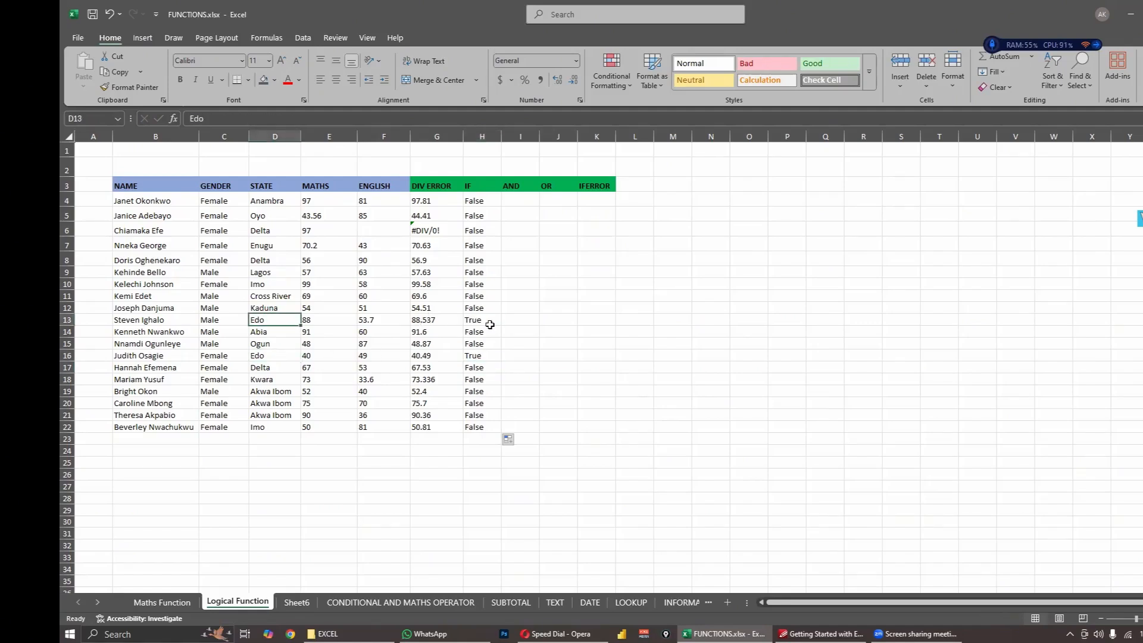
# - Inspect the formulas behind the IF results in H13 and H16
pyautogui.click(478, 319)
pyautogui.click(478, 355)
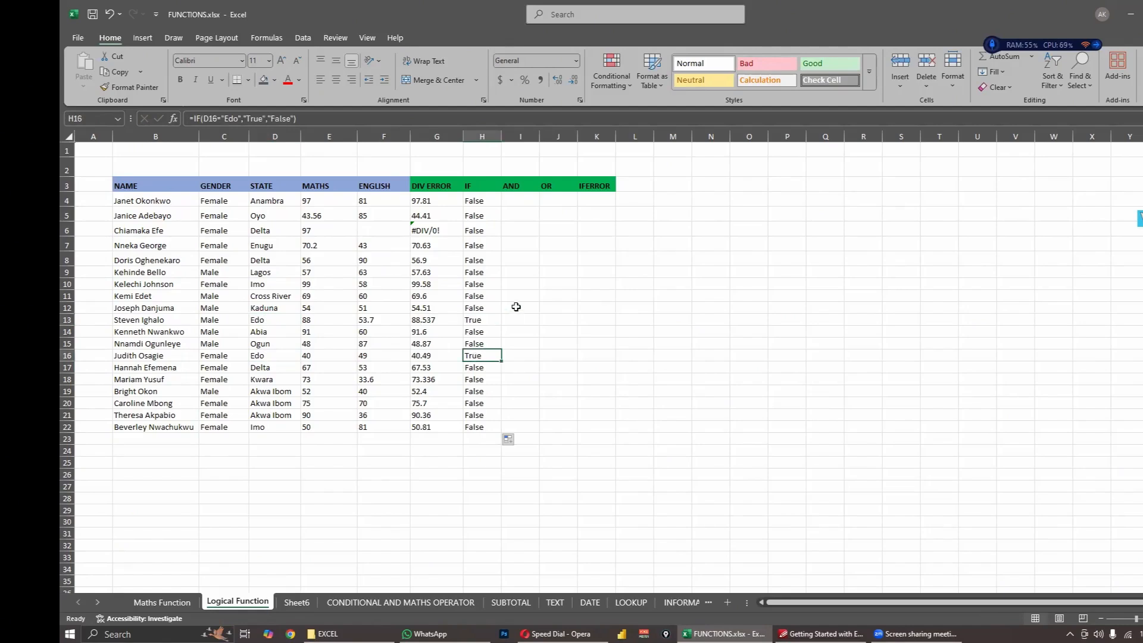
pyautogui.click(518, 307)
# - Add filter controls to the header row B3:K3
pyautogui.moveTo(127, 183); pyautogui.dragTo(580, 186)
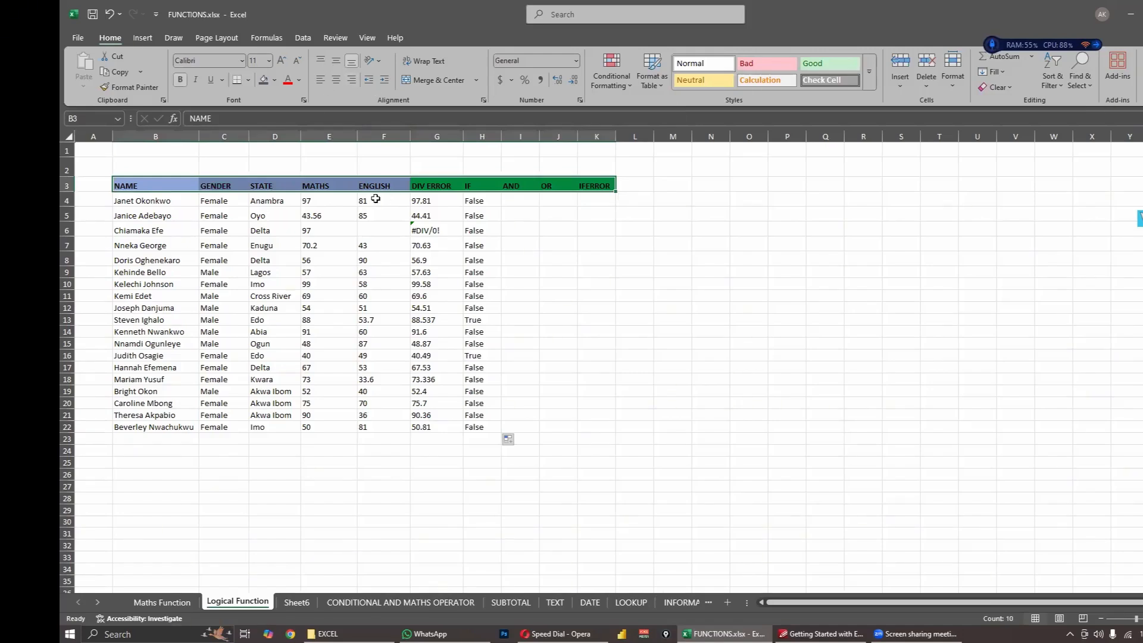
pyautogui.click(395, 274)
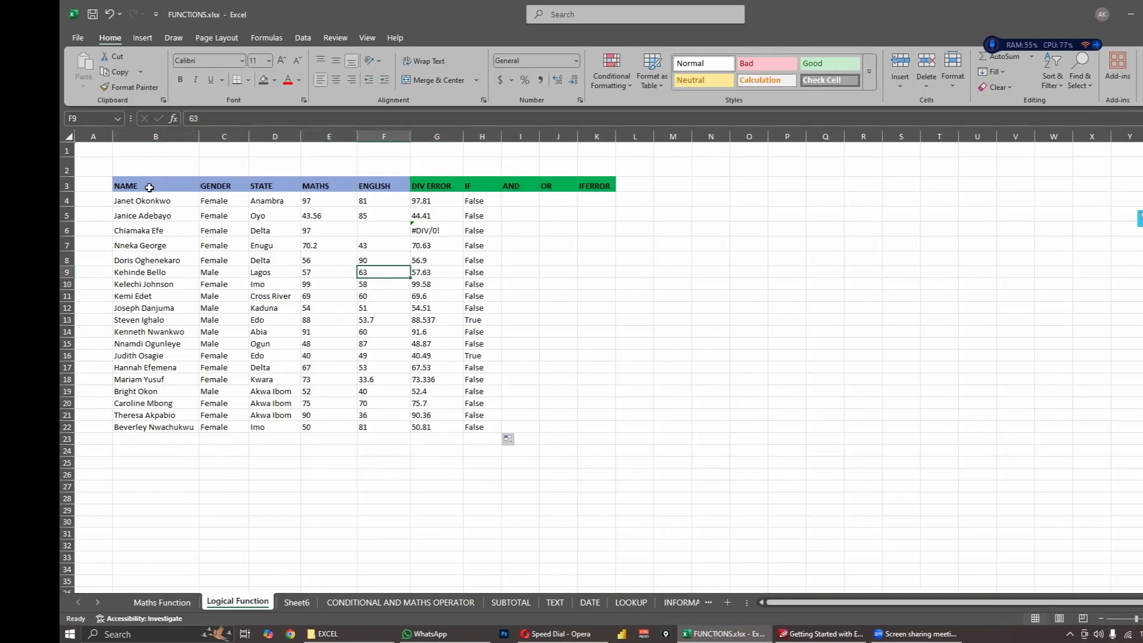
pyautogui.moveTo(148, 187); pyautogui.dragTo(597, 186)
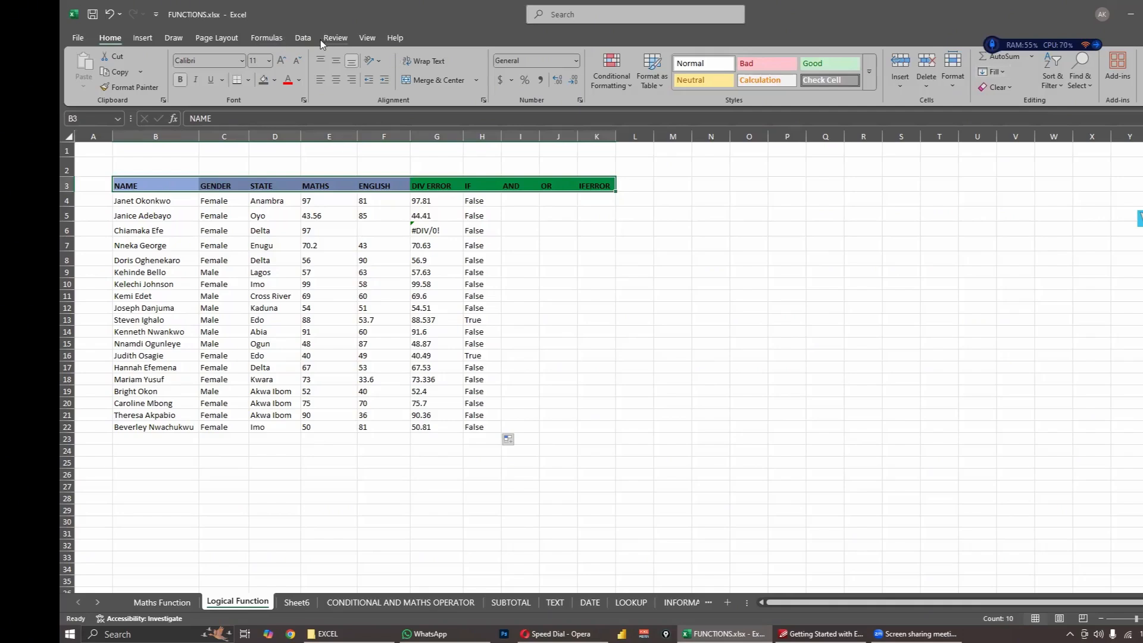
pyautogui.click(303, 38)
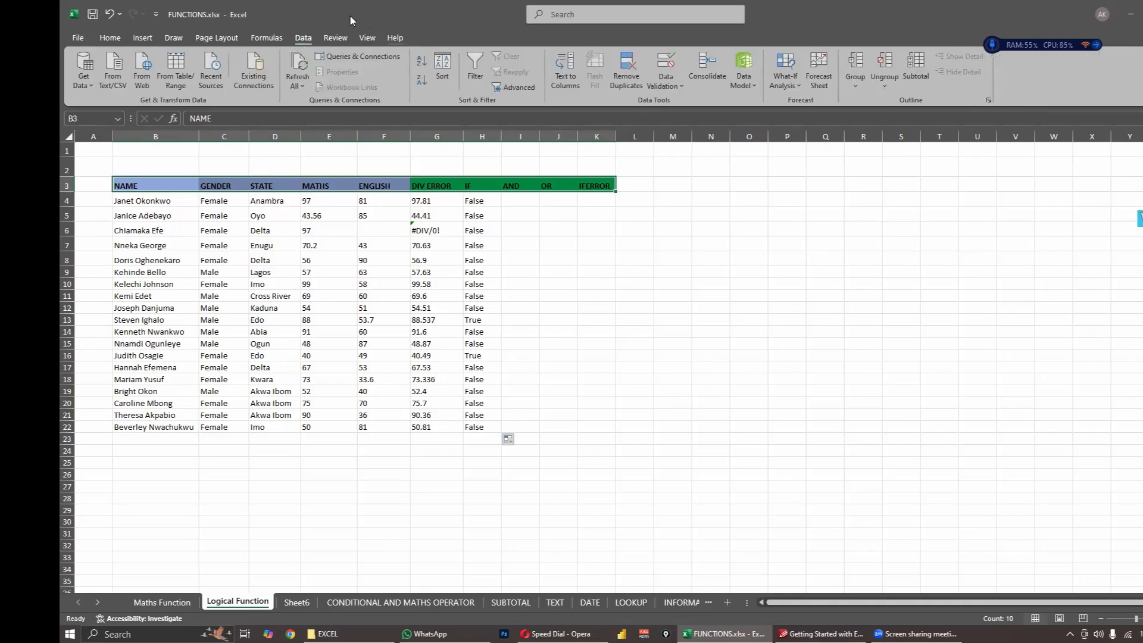
pyautogui.click(475, 68)
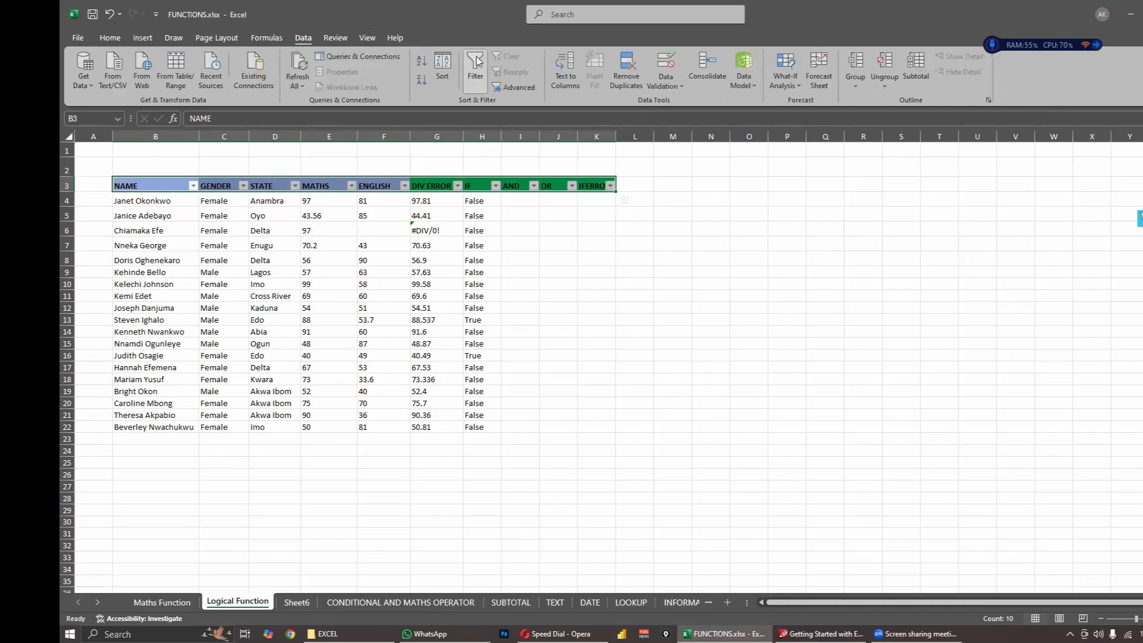
pyautogui.click(633, 220)
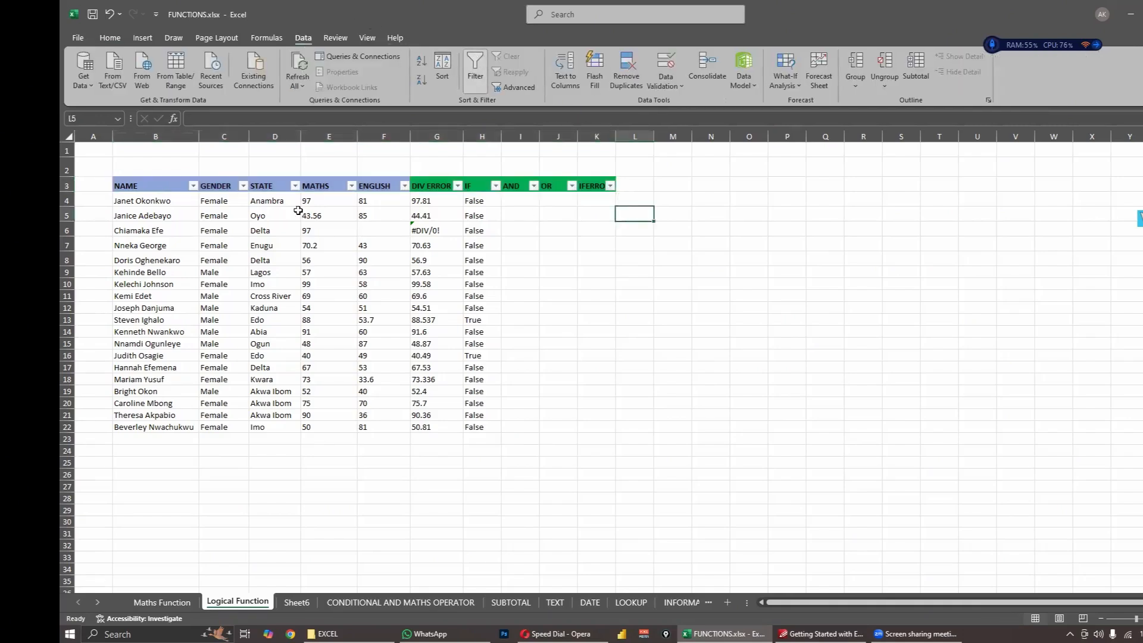
pyautogui.click(332, 229)
pyautogui.click(505, 257)
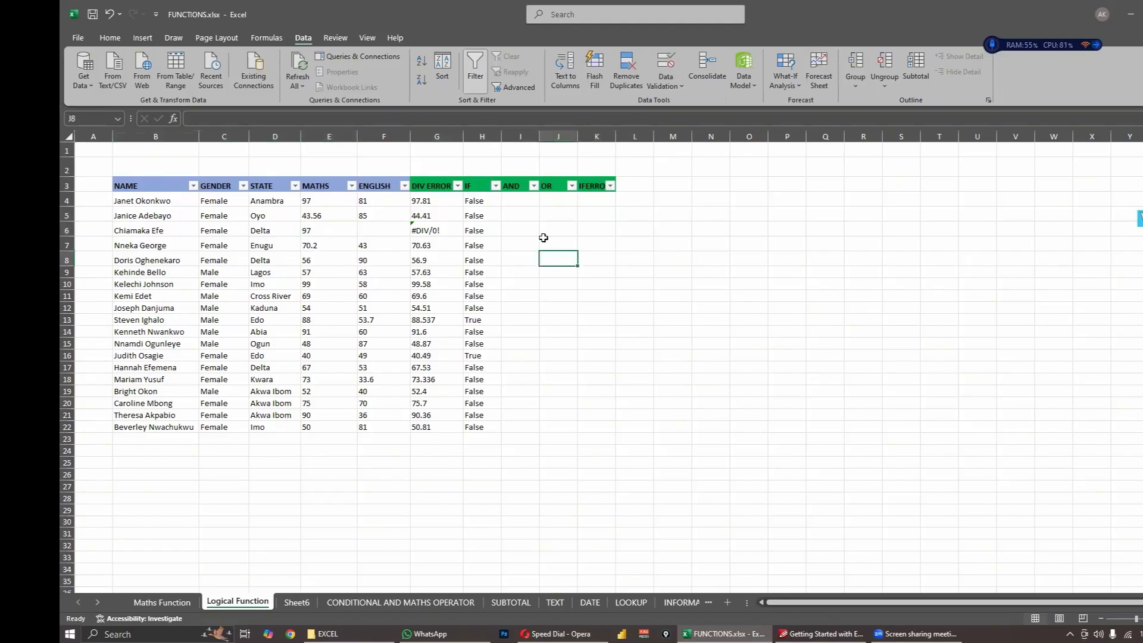
pyautogui.click(531, 228)
pyautogui.click(414, 219)
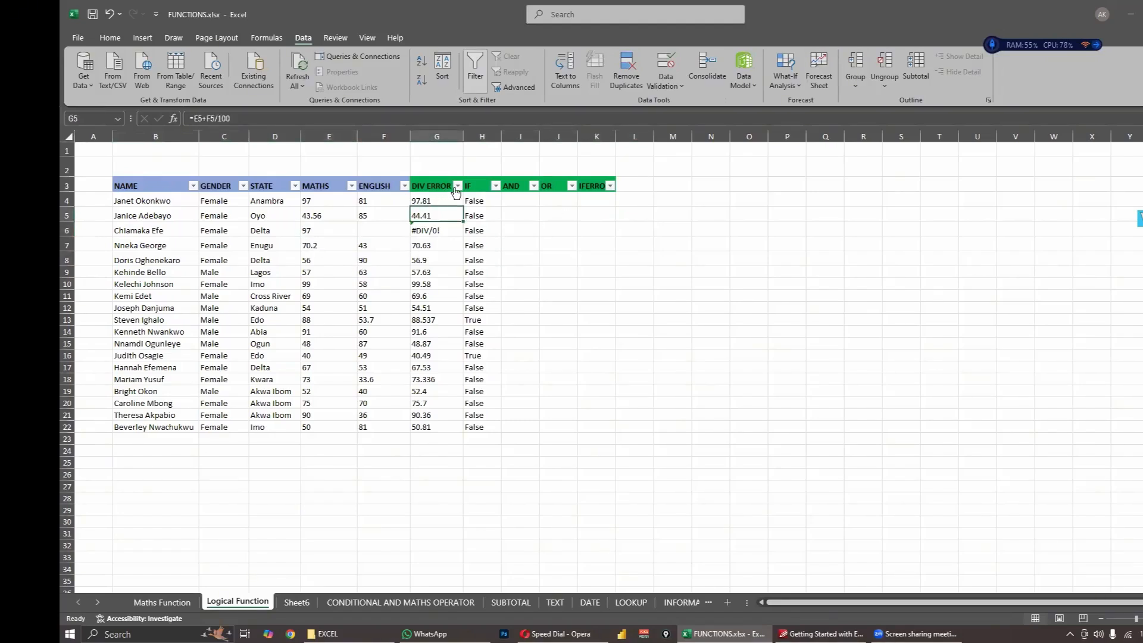
# - Filter the IF column to show only the rows with the value True
pyautogui.click(457, 185)
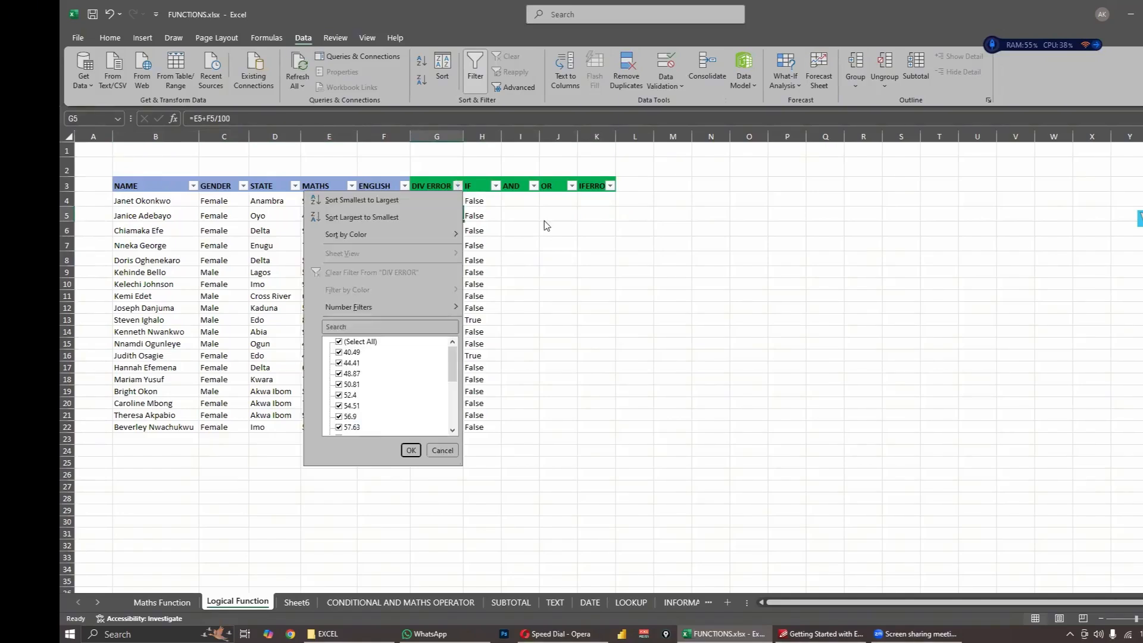
pyautogui.click(527, 208)
pyautogui.click(497, 186)
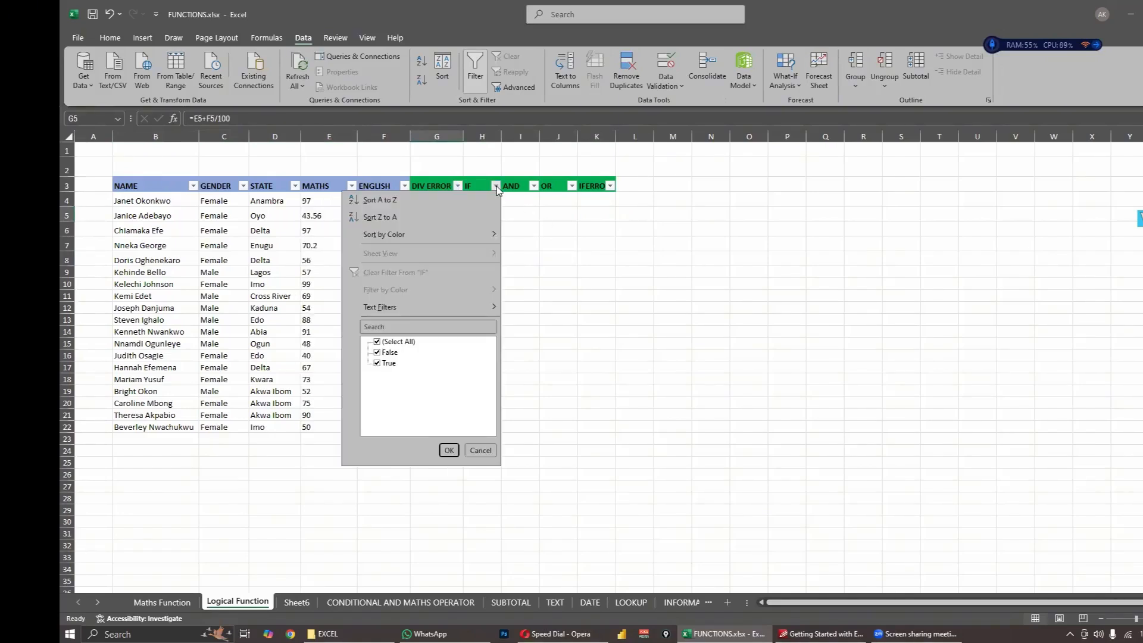
pyautogui.click(377, 352)
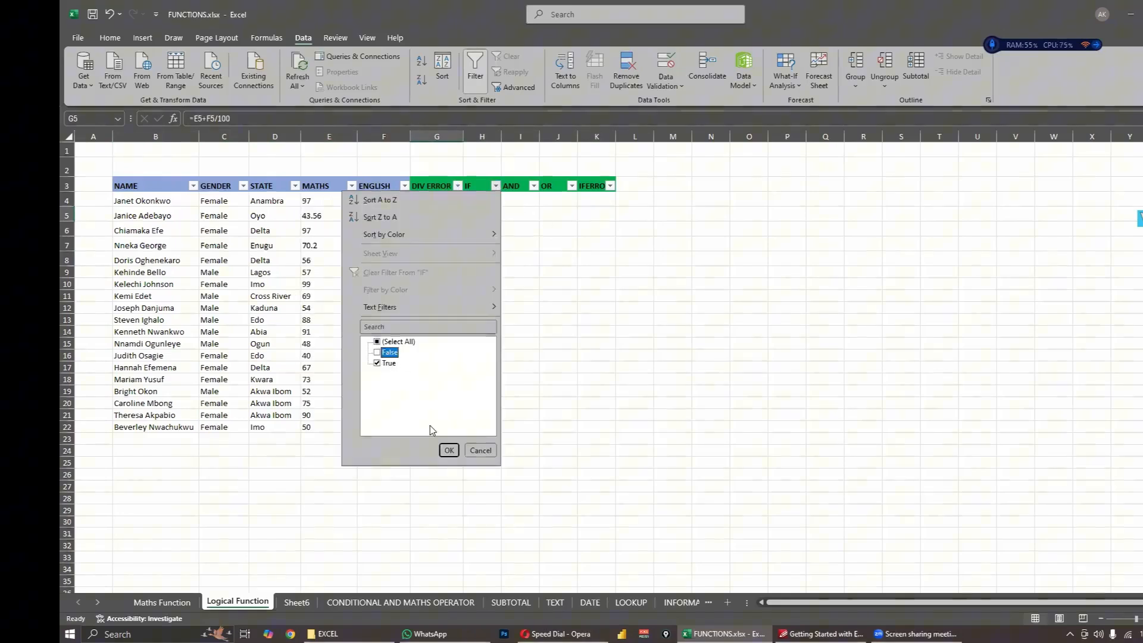
pyautogui.click(449, 450)
pyautogui.click(612, 403)
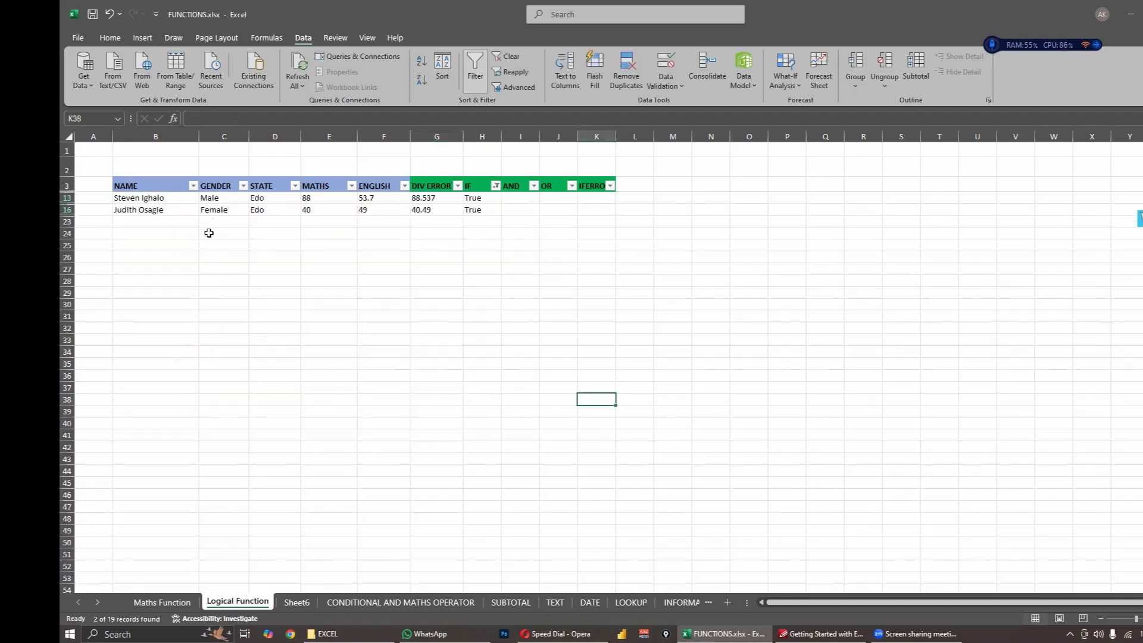
# - Check the STATE entries of the filtered rows and undo the IF column filter
pyautogui.moveTo(261, 199); pyautogui.dragTo(273, 220)
pyautogui.click(268, 209)
pyautogui.click(284, 235)
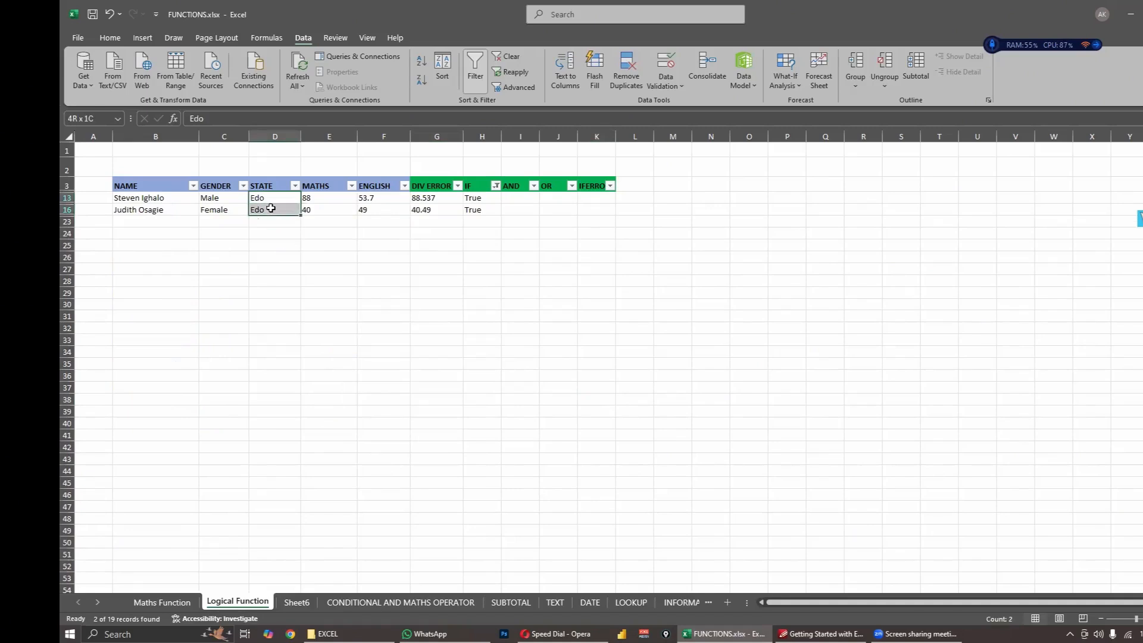
pyautogui.click(293, 254)
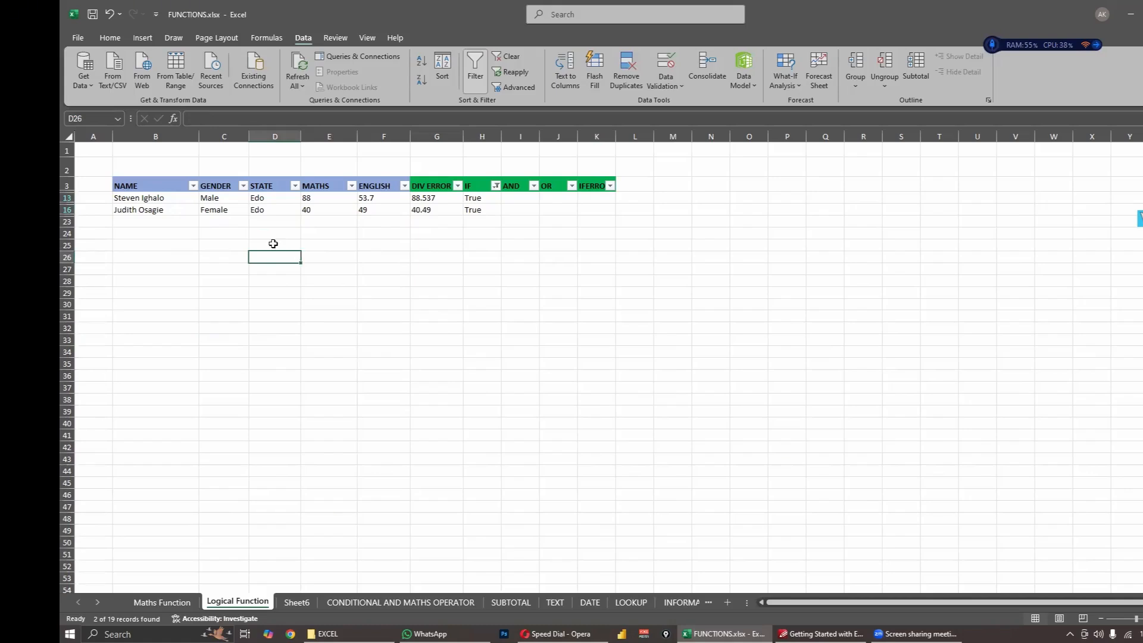
pyautogui.click(391, 261)
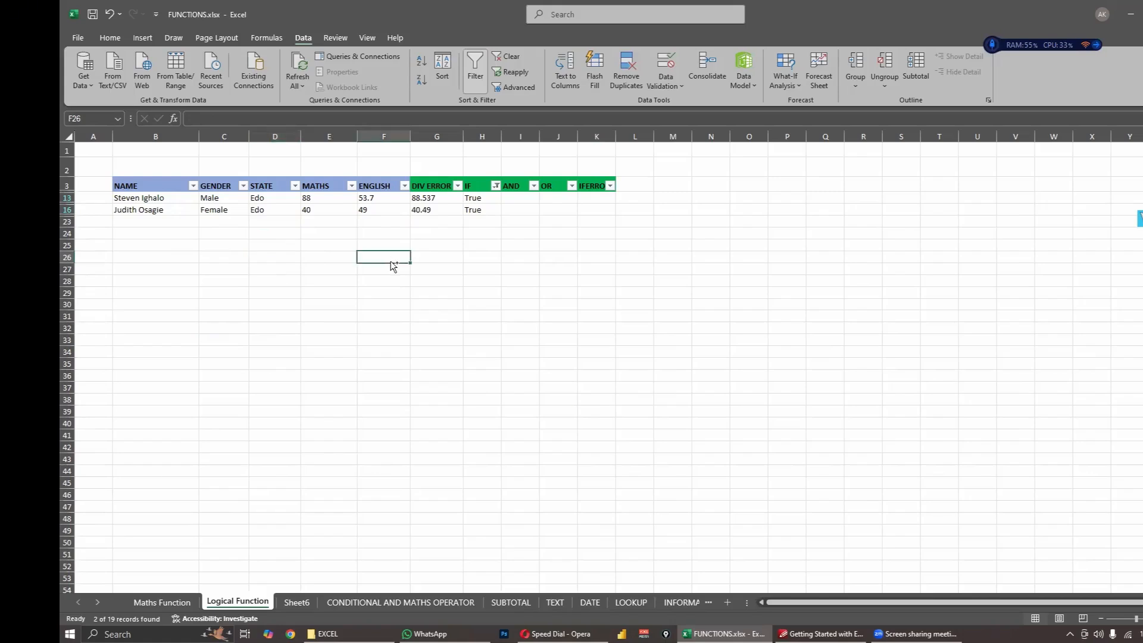
pyautogui.hotkey('ctrl', 'z')
pyautogui.click(601, 283)
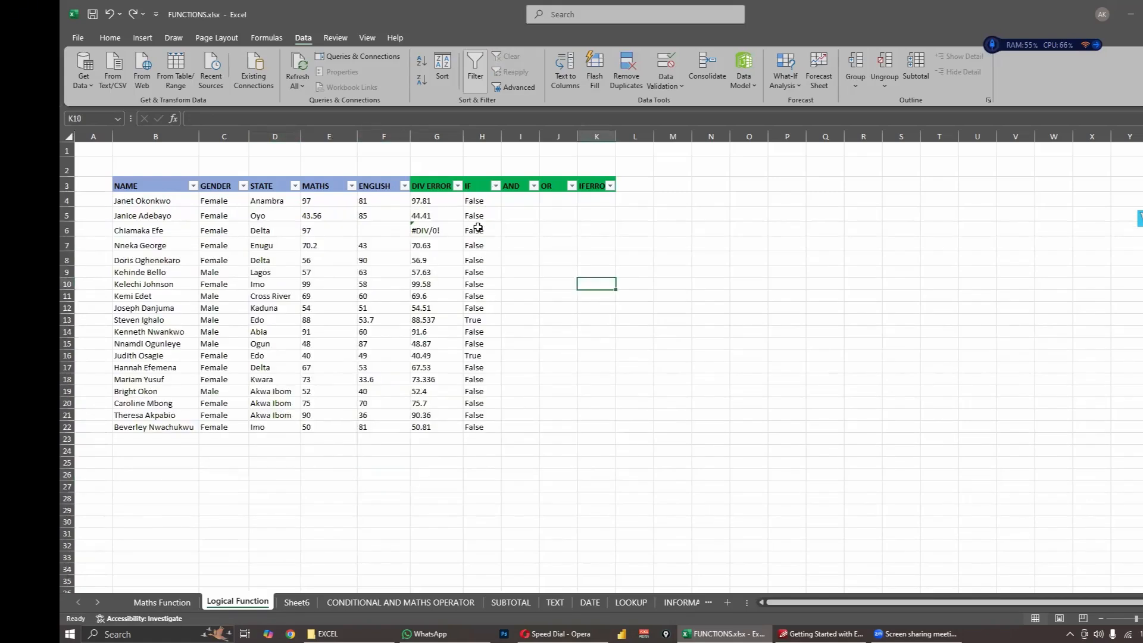
# - Review the IF results in H4:H22 and the state tested by the formula in H5
pyautogui.click(500, 201)
pyautogui.moveTo(501, 207); pyautogui.dragTo(480, 429)
pyautogui.click(571, 333)
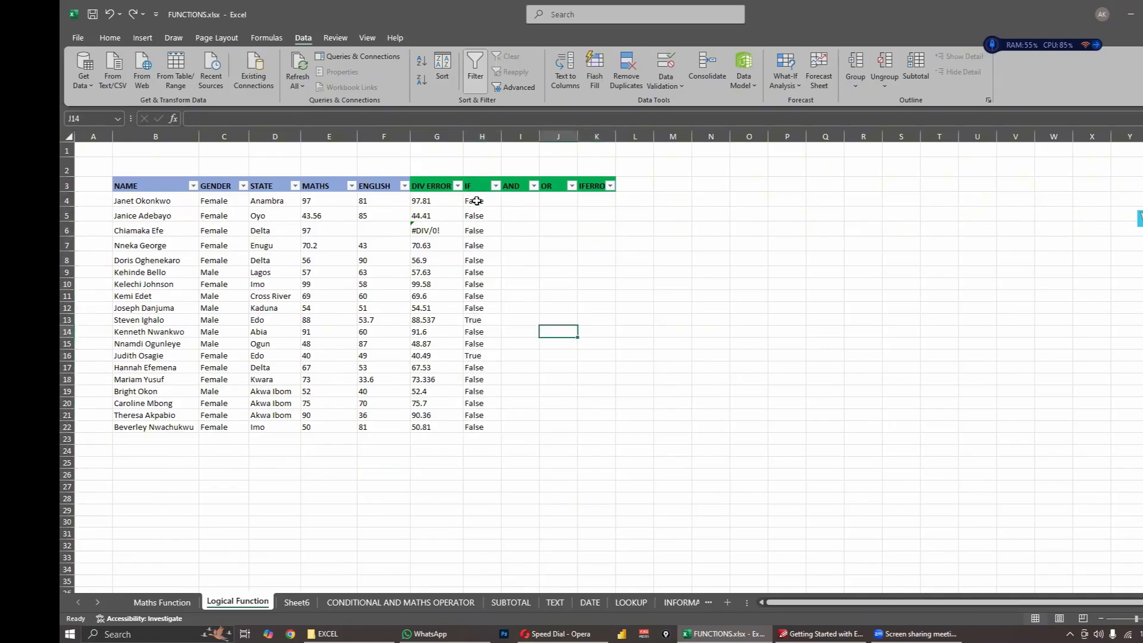
pyautogui.moveTo(476, 201); pyautogui.dragTo(484, 435)
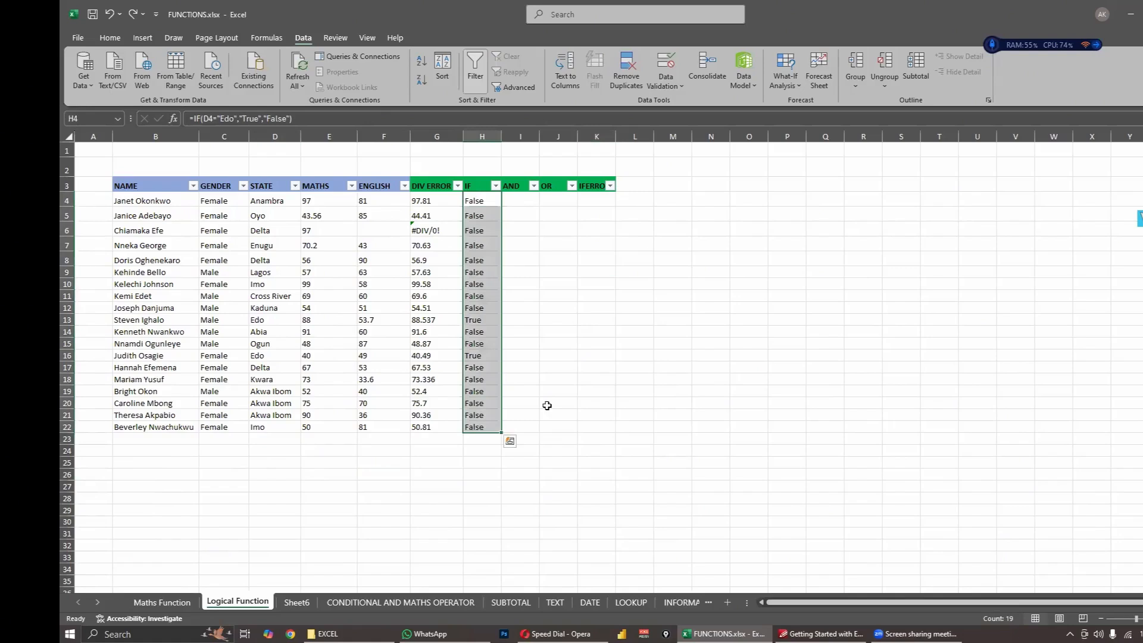
pyautogui.click(559, 404)
pyautogui.click(484, 216)
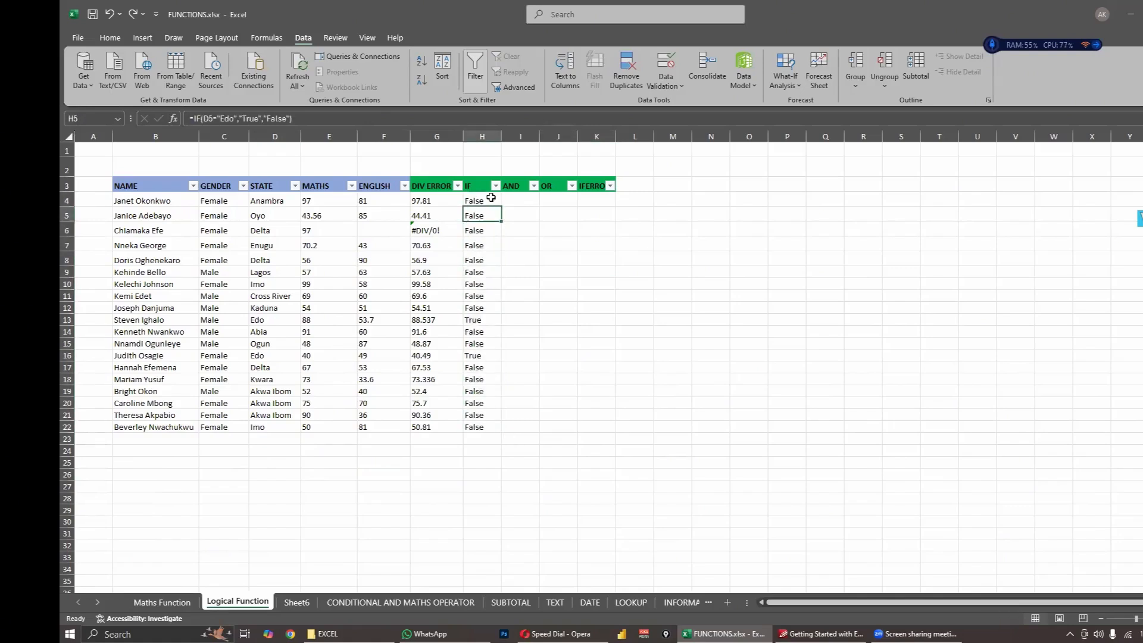
pyautogui.click(233, 119)
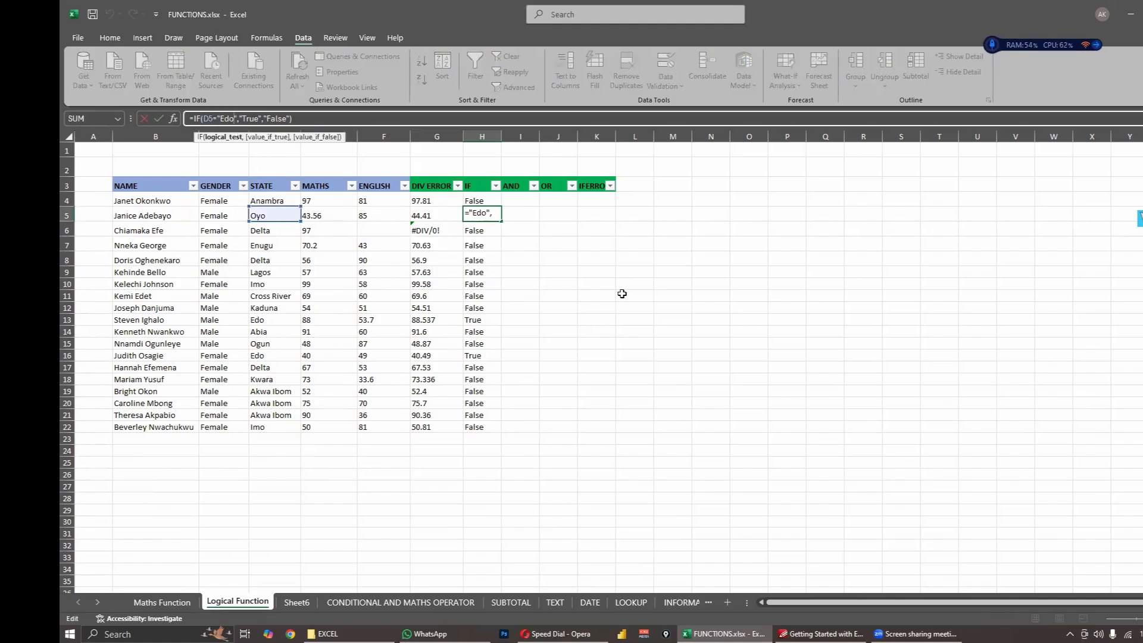
pyautogui.press('Return')
pyautogui.click(575, 333)
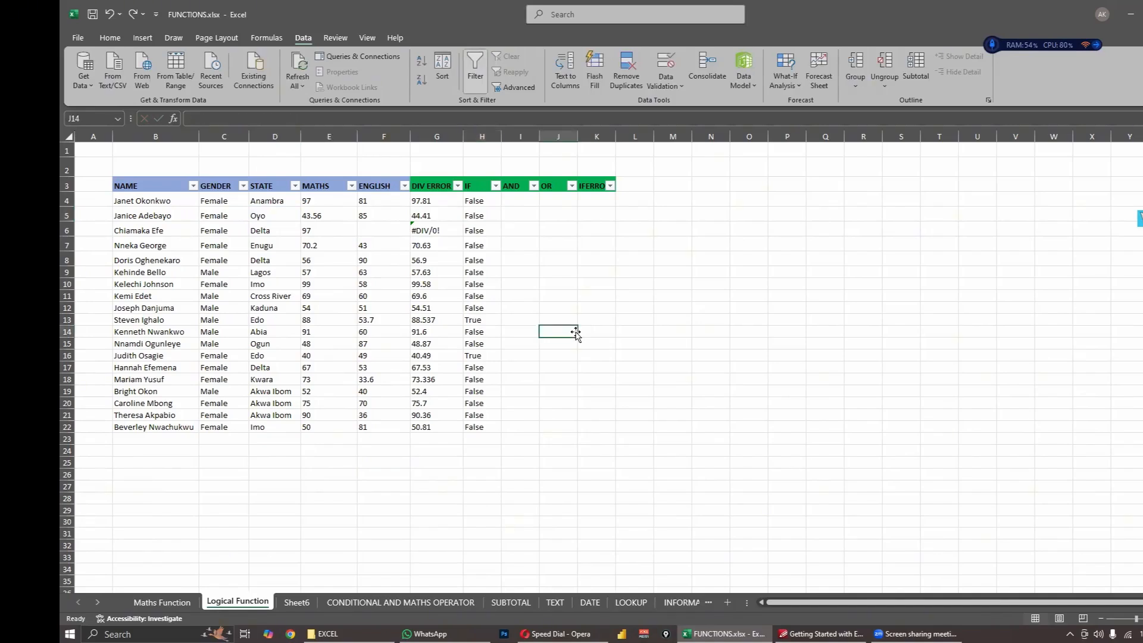
pyautogui.click(511, 259)
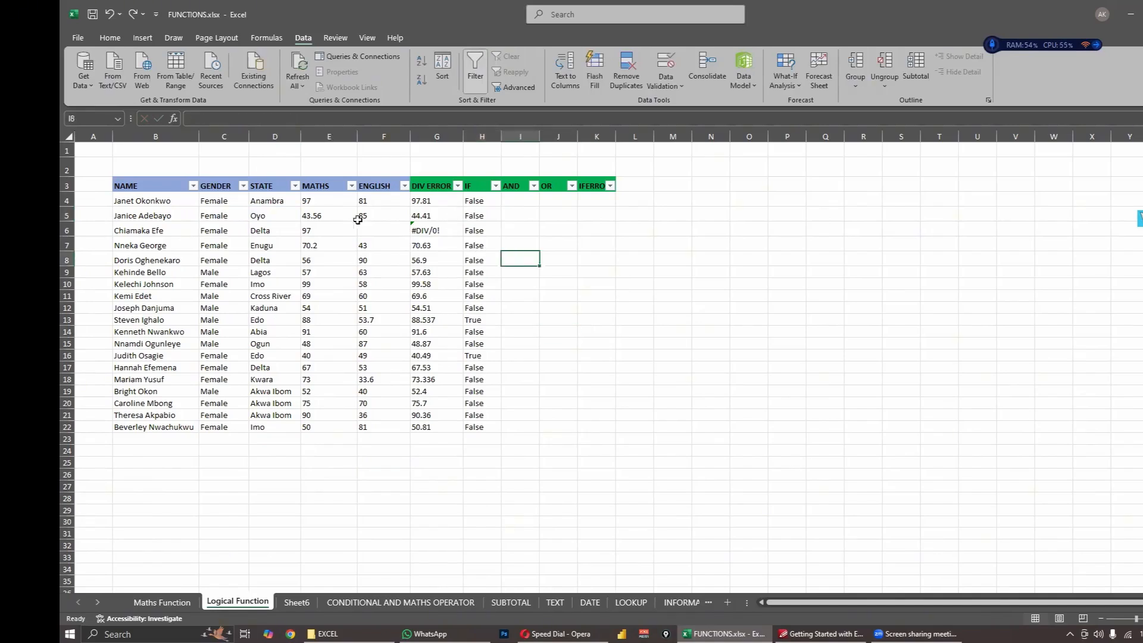
pyautogui.click(255, 440)
pyautogui.click(674, 330)
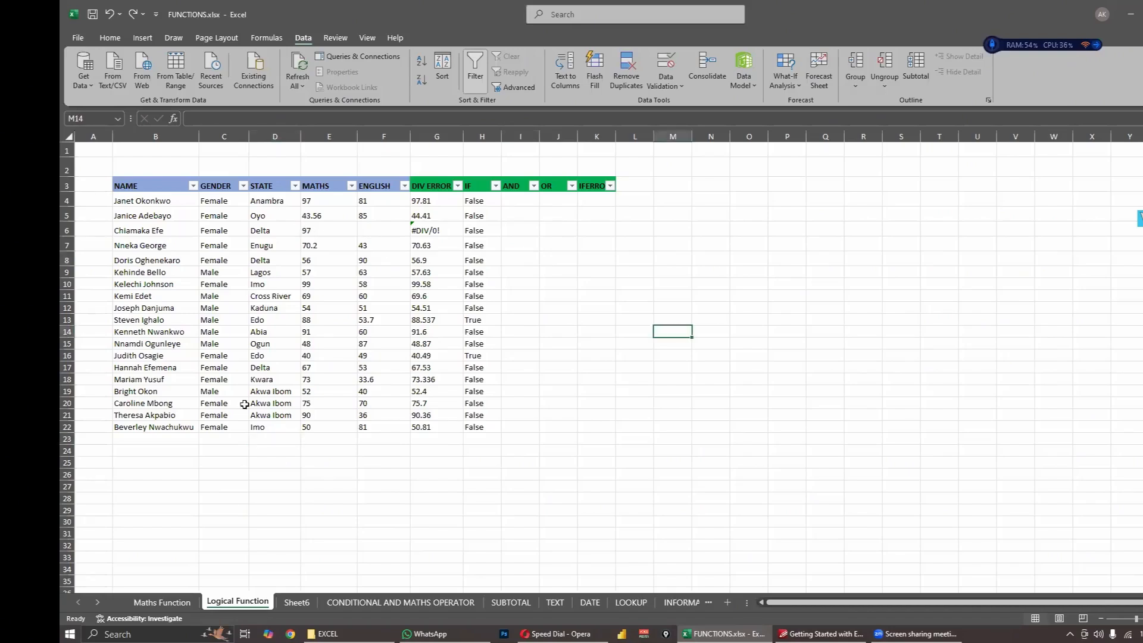
# - Remove the "Edo" comparison from the IF formula in H4, leaving only D4 as the logical test
pyautogui.click(496, 201)
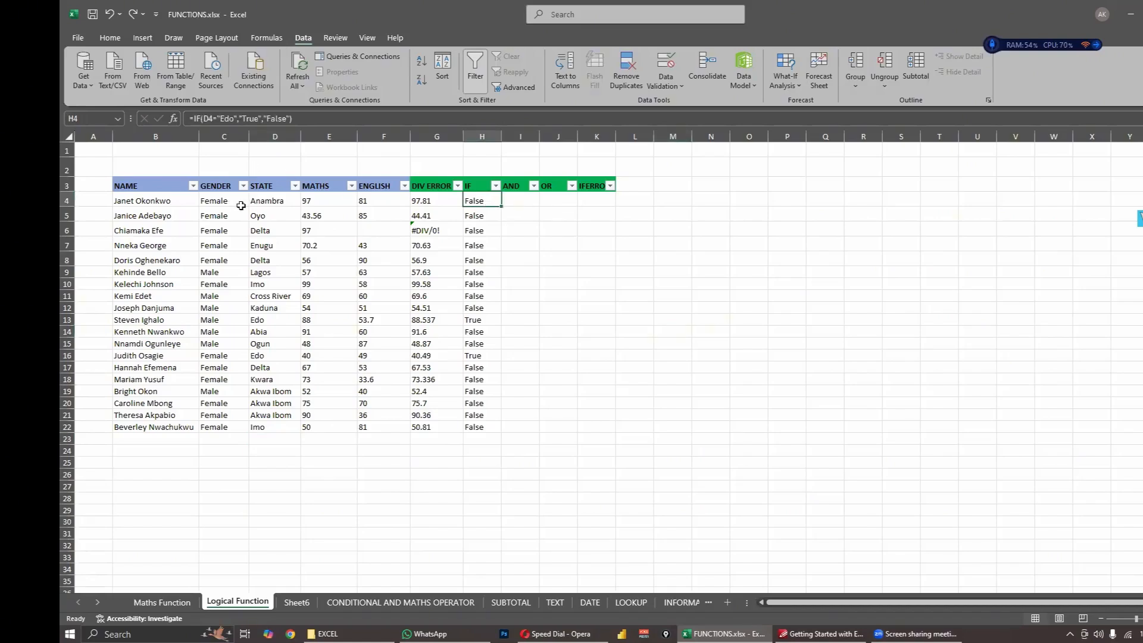
pyautogui.click(230, 120)
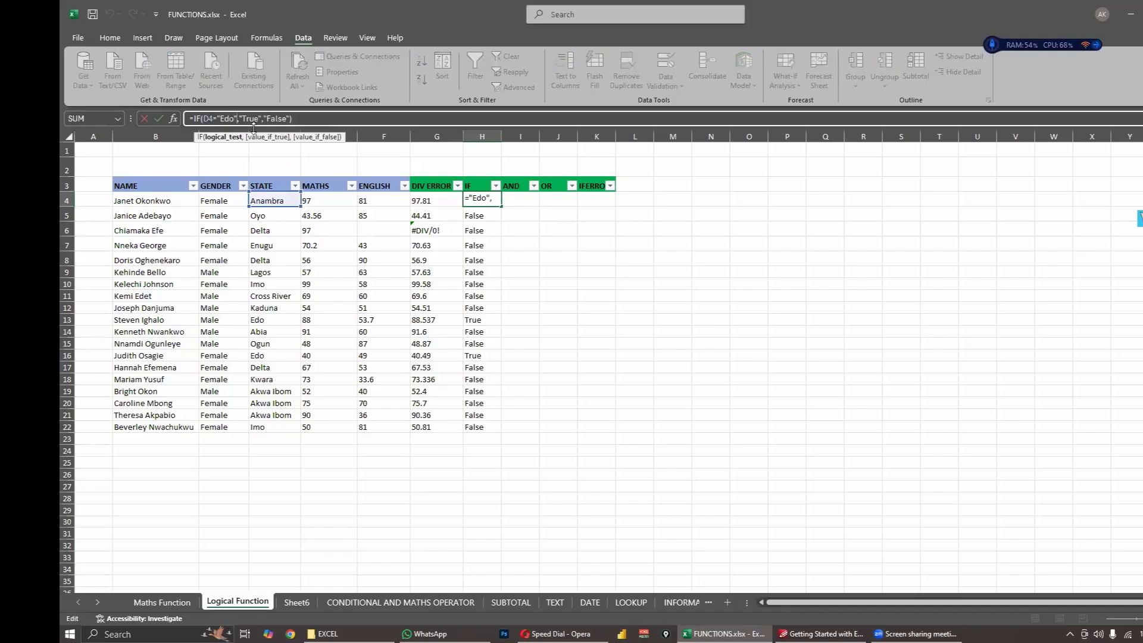
pyautogui.press('BackSpace')
pyautogui.press('BackSpace')
pyautogui.press('BackSpace')
pyautogui.press('BackSpace')
pyautogui.press('BackSpace')
pyautogui.press('Return')
# - Change the logical test of the IF formula in H5 to D5<>" ", keeping "True" and "False" as outputs
pyautogui.doubleClick(499, 214)
pyautogui.press('BackSpace')
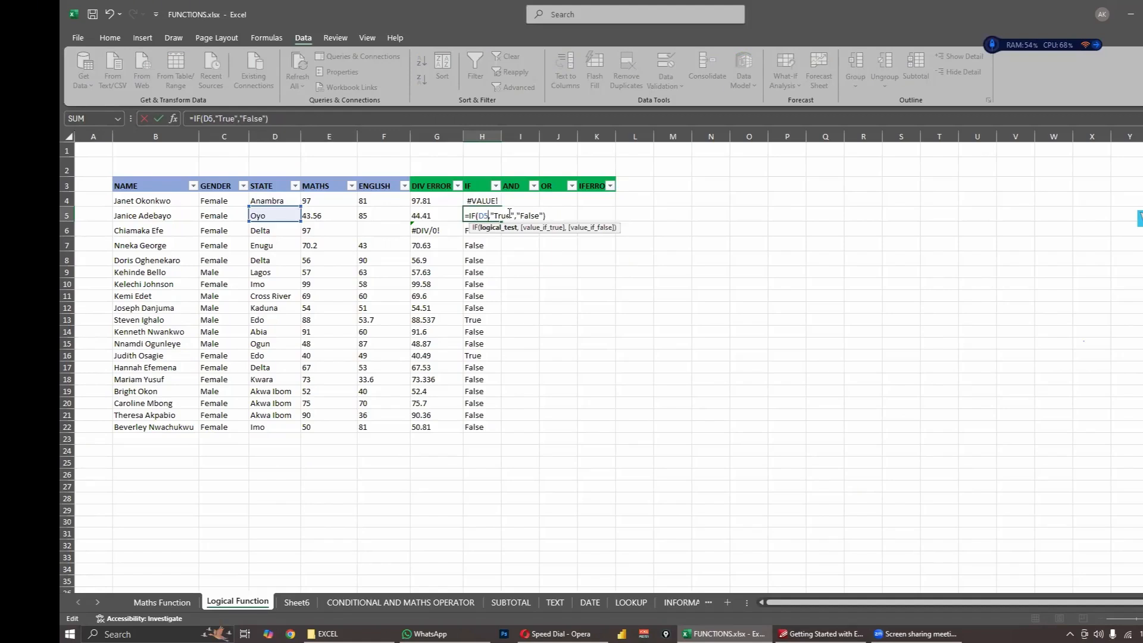
pyautogui.write('<')
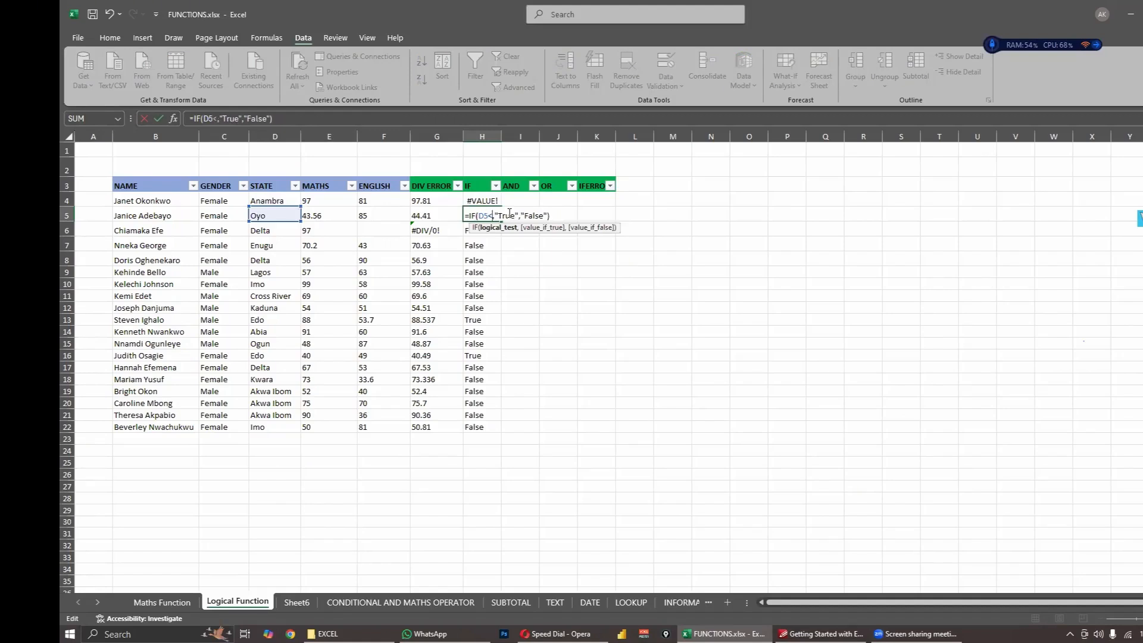
pyautogui.write('>" "')
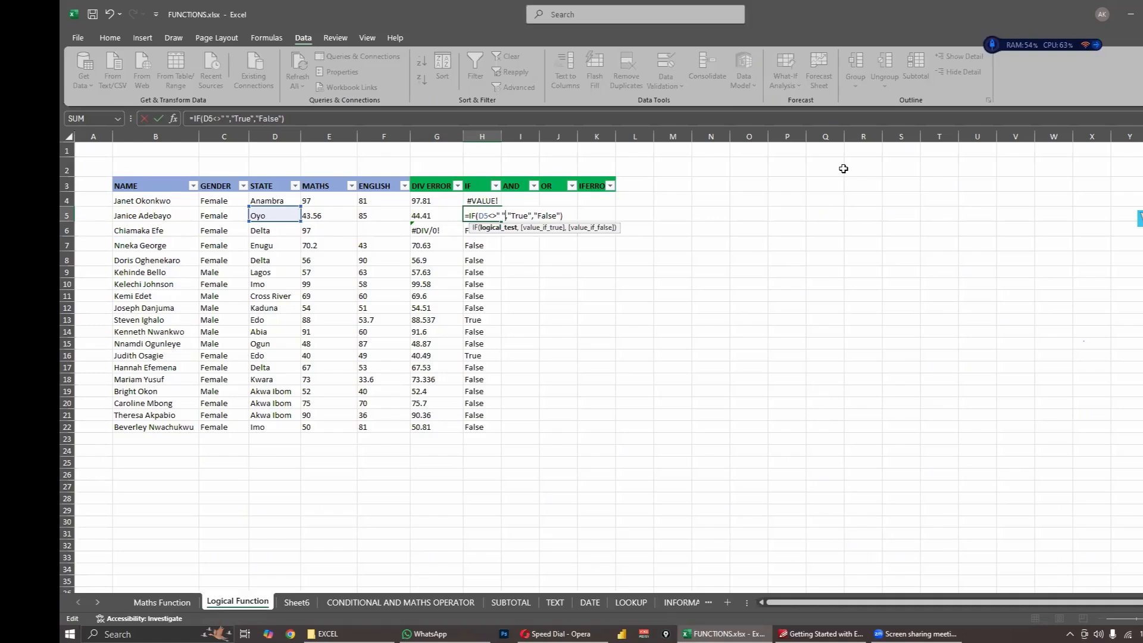
pyautogui.press('Return')
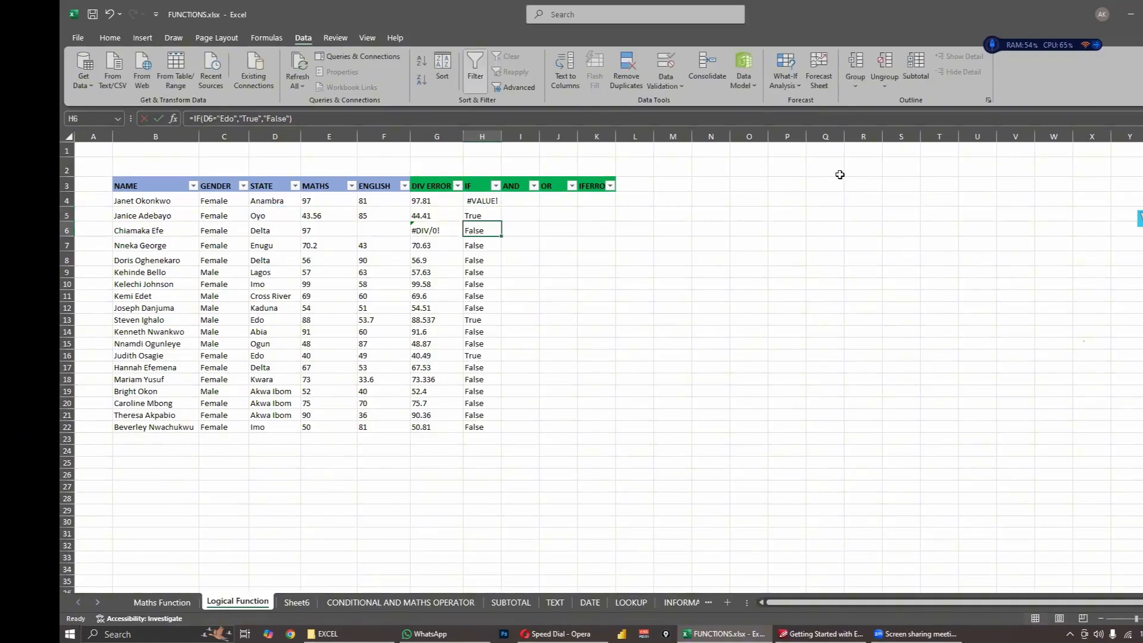
pyautogui.click(479, 216)
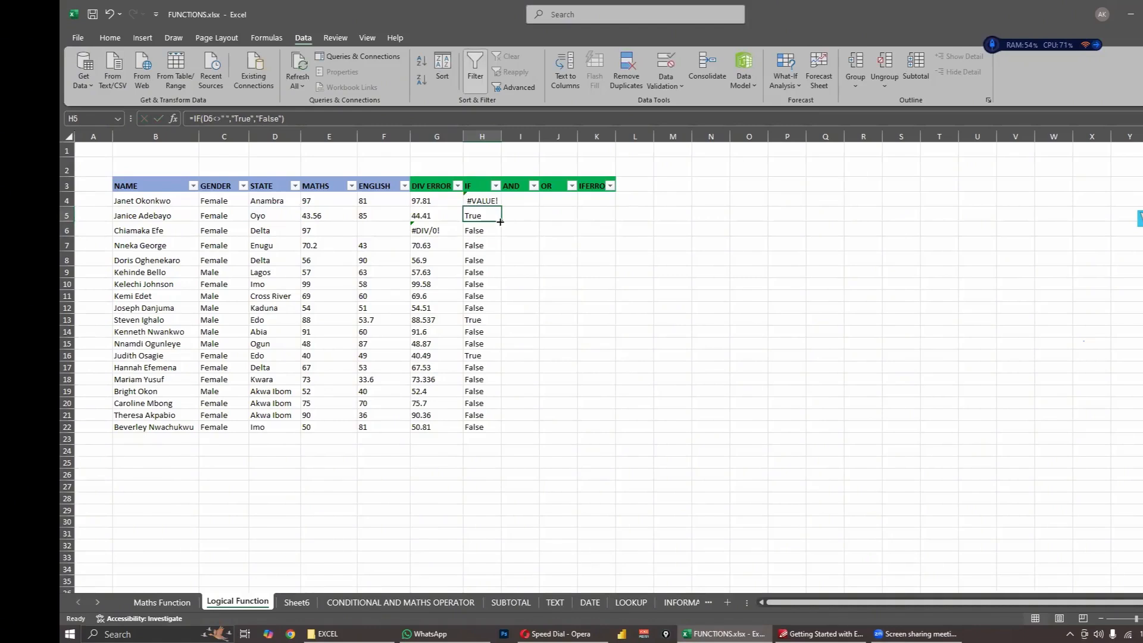
pyautogui.moveTo(501, 223)
pyautogui.mouseDown()
pyautogui.moveTo(497, 204)
pyautogui.moveTo(513, 222)
pyautogui.mouseUp()
pyautogui.click(526, 230)
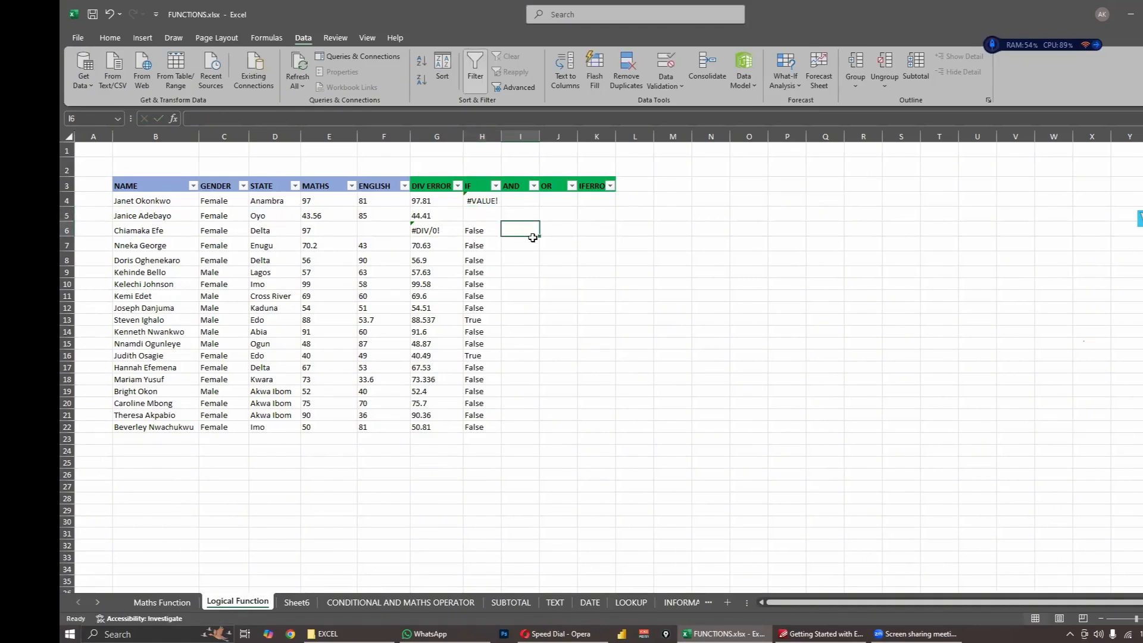
pyautogui.hotkey('ctrl', 'z')
pyautogui.click(532, 238)
# - Fill the not-blank IF formula from H5 down through H22
pyautogui.click(488, 215)
pyautogui.moveTo(501, 222); pyautogui.dragTo(510, 431)
pyautogui.click(635, 332)
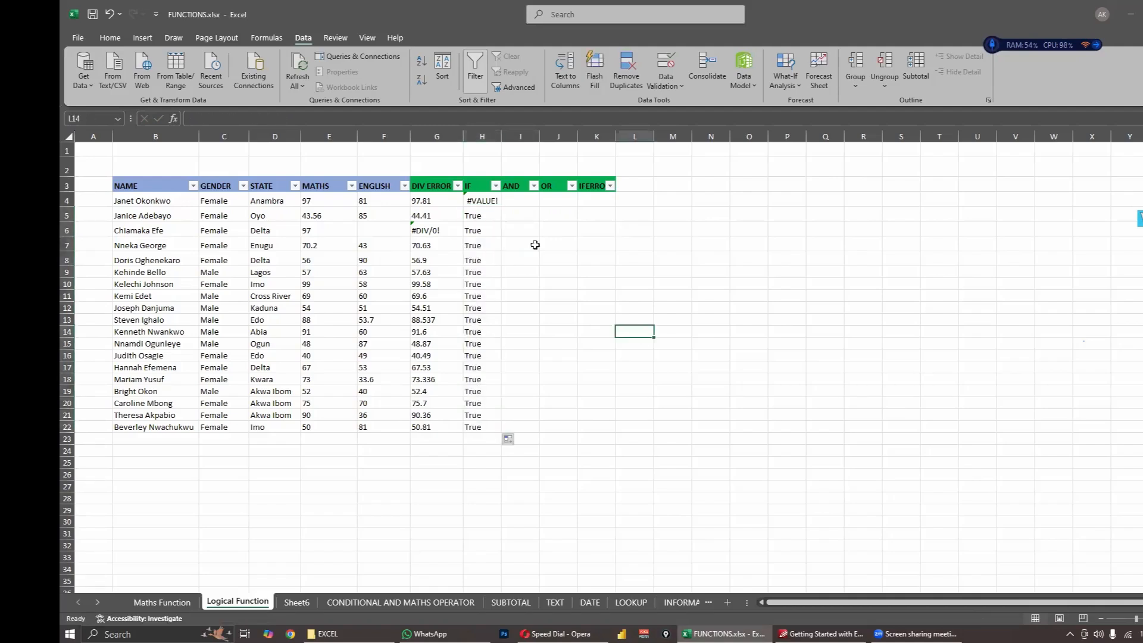
# - Clear the IF formulas from H5 and H4
pyautogui.click(481, 216)
pyautogui.moveTo(500, 219); pyautogui.dragTo(524, 215)
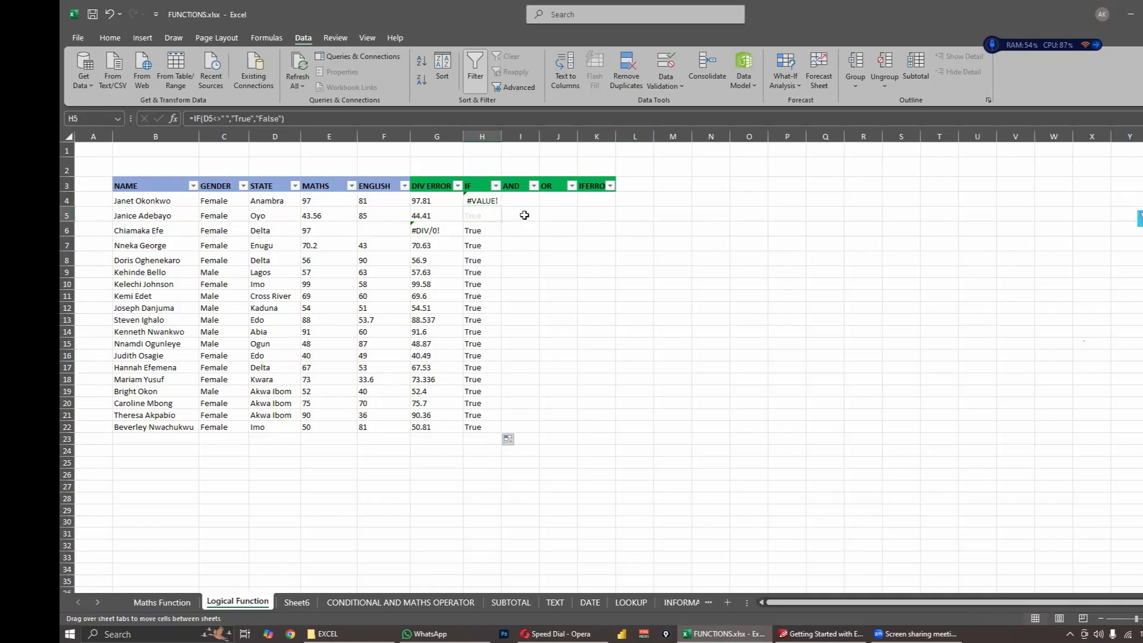
pyautogui.click(547, 242)
pyautogui.click(479, 200)
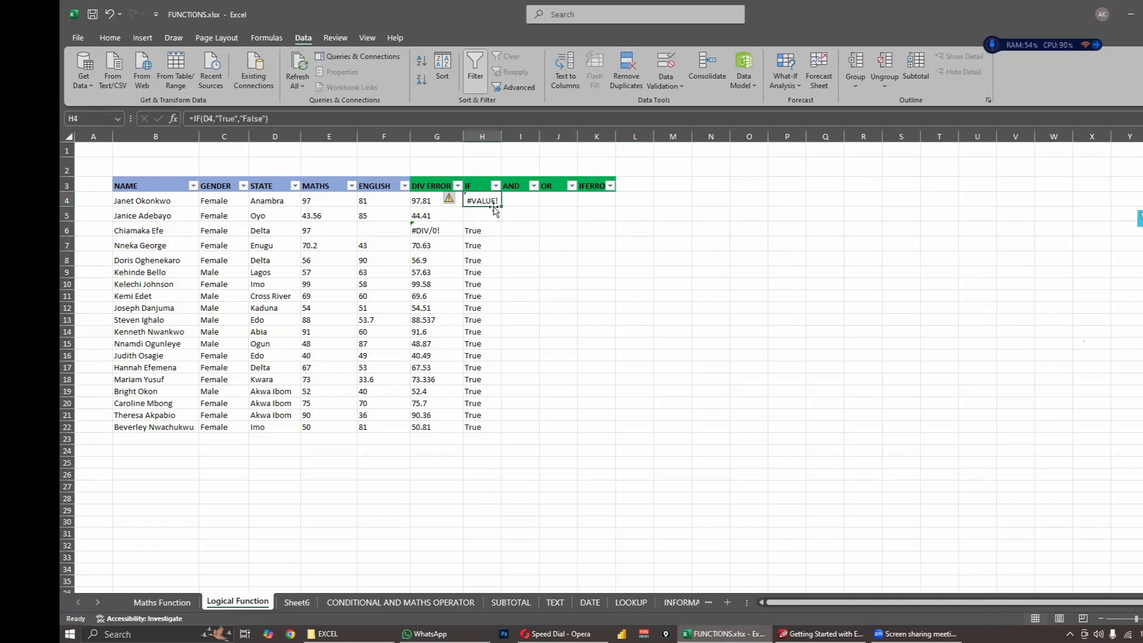
pyautogui.press('Delete')
pyautogui.click(476, 229)
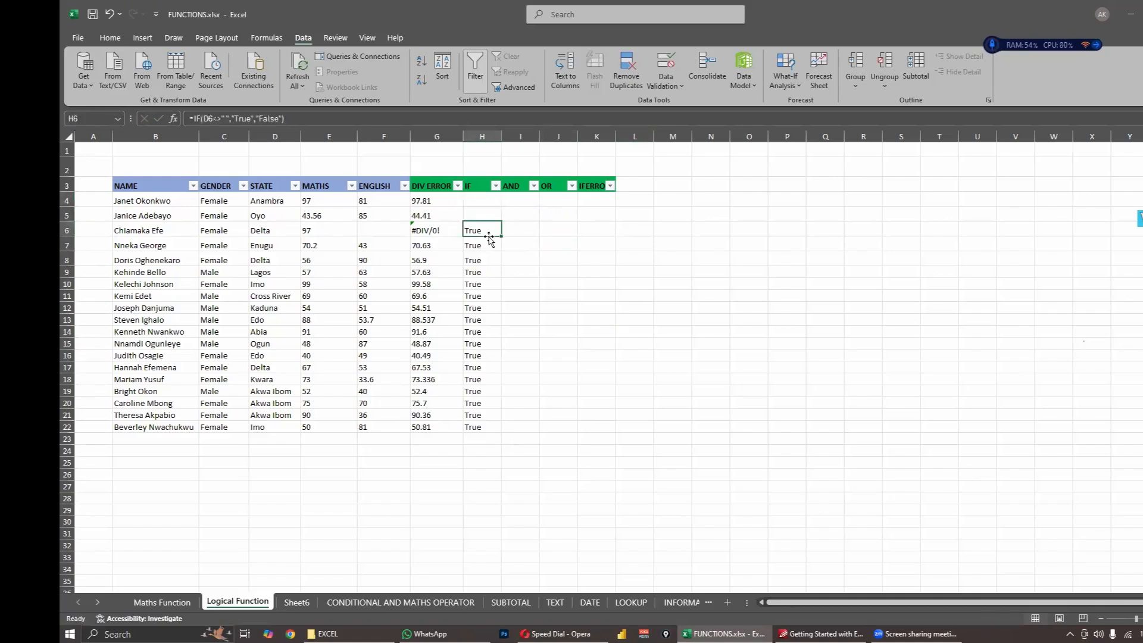
# - Copy the not-blank IF formula from H6 up to H4 and extend it below the data through H26
pyautogui.moveTo(502, 231); pyautogui.dragTo(501, 201)
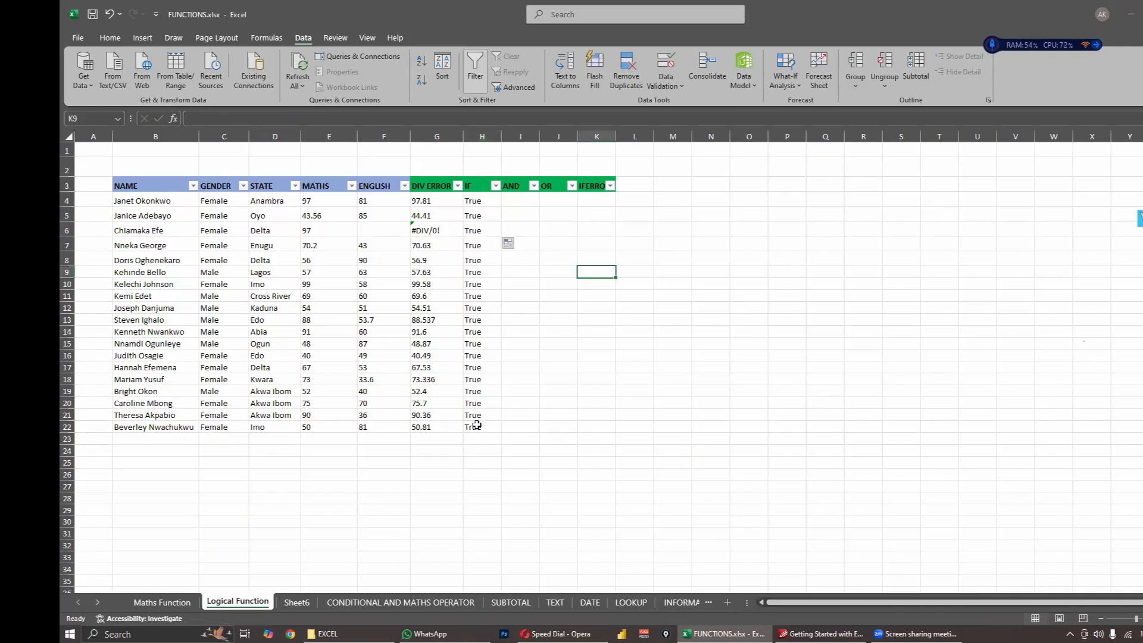
pyautogui.click(494, 429)
pyautogui.moveTo(501, 431); pyautogui.dragTo(504, 443)
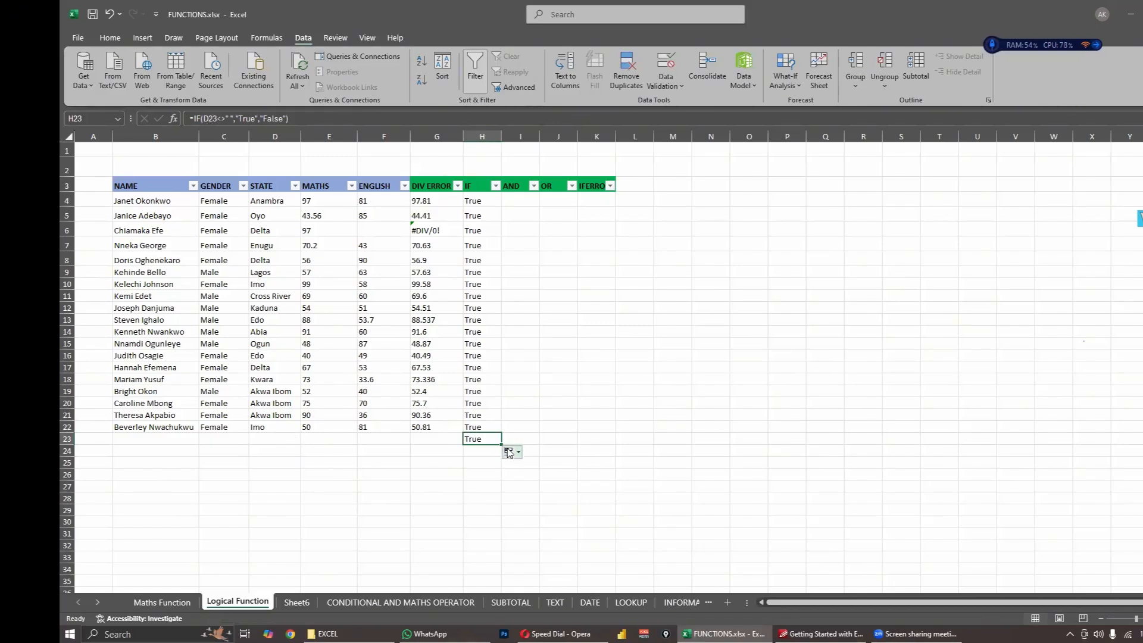
pyautogui.moveTo(502, 444); pyautogui.dragTo(506, 480)
# - Remove the space between the quotation marks in H4's IF formula, making the logical test D4<>""
pyautogui.click(482, 201)
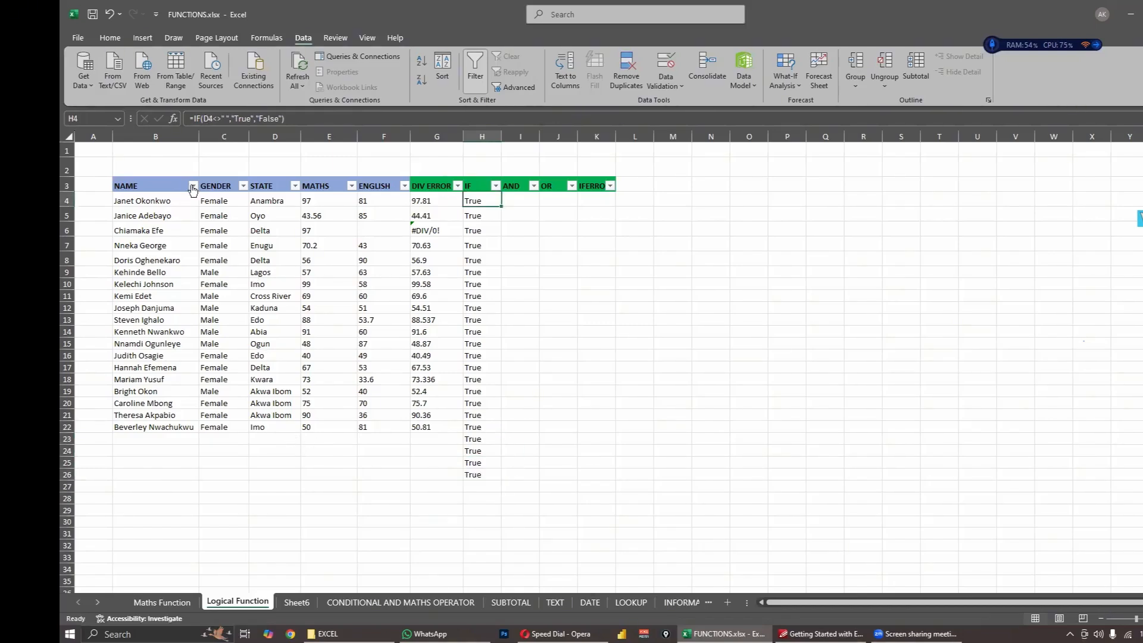
pyautogui.click(225, 118)
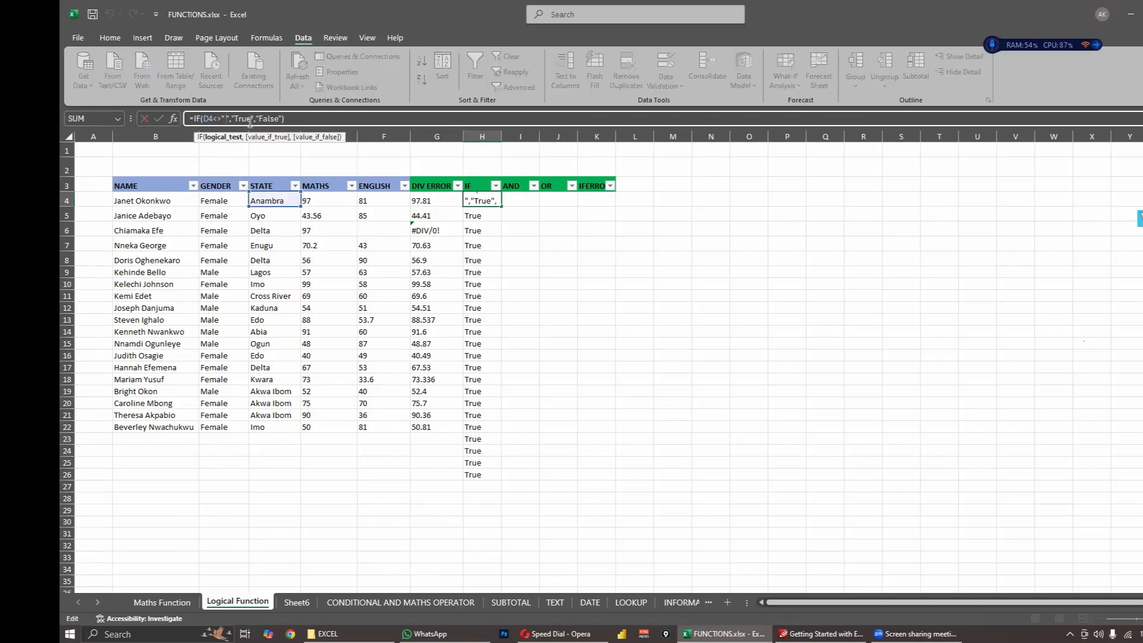
pyautogui.press('BackSpace')
pyautogui.hotkey('ctrl', 'Return')
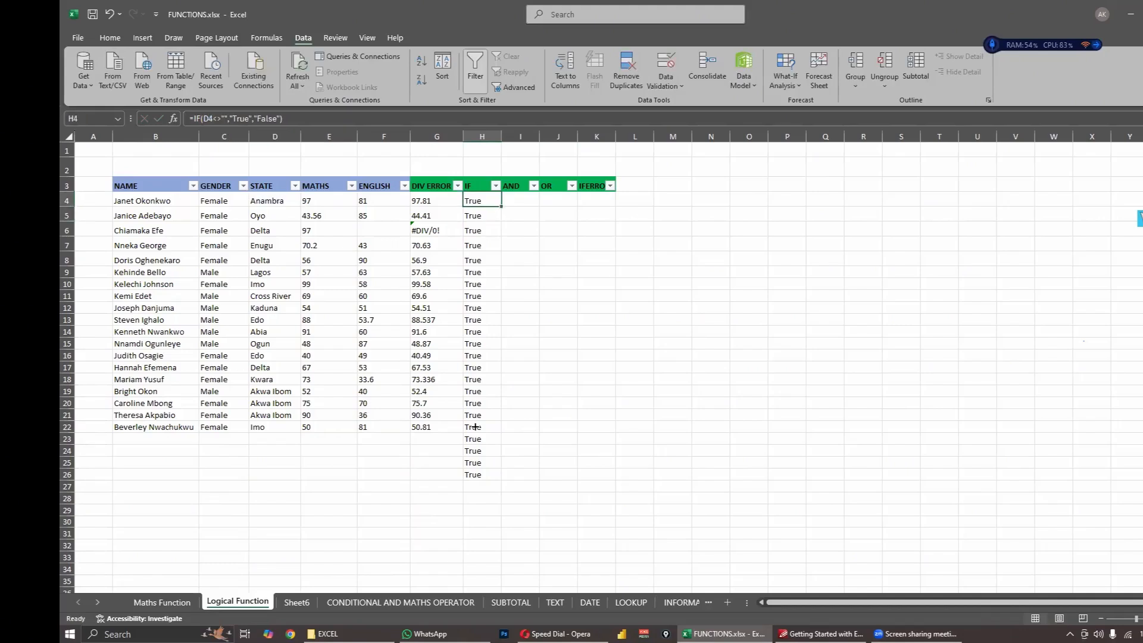
# - Fill the corrected IF formula from H4 down through H36, past the last data row
pyautogui.moveTo(476, 427); pyautogui.dragTo(462, 595)
pyautogui.click(534, 431)
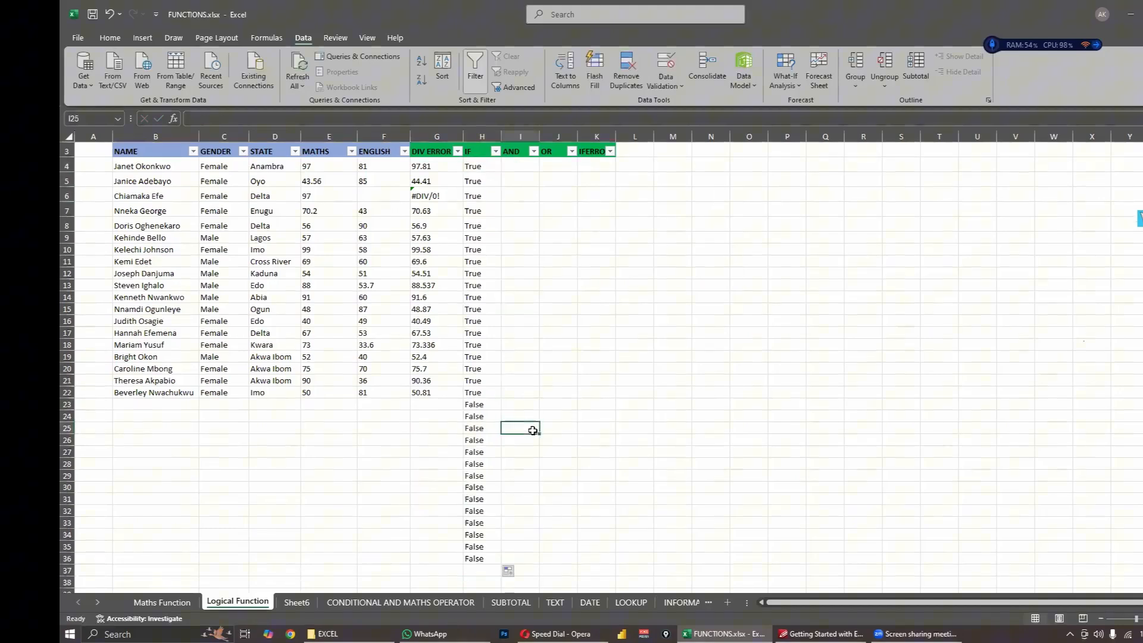
pyautogui.click(560, 394)
pyautogui.click(434, 290)
pyautogui.scroll(1, 531, 266)
pyautogui.moveTo(530, 268); pyautogui.dragTo(522, 261)
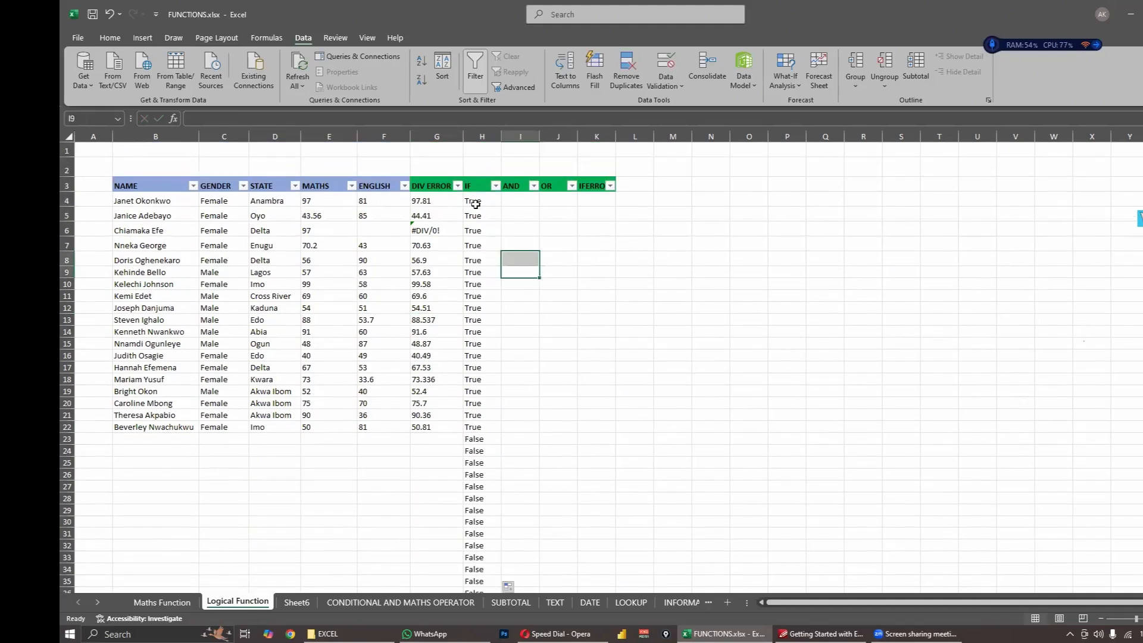
# - Examine the IF formulas in H4, H22 and H23 against the matching State cells in column D
pyautogui.click(476, 204)
pyautogui.click(528, 271)
pyautogui.click(484, 382)
pyautogui.click(477, 428)
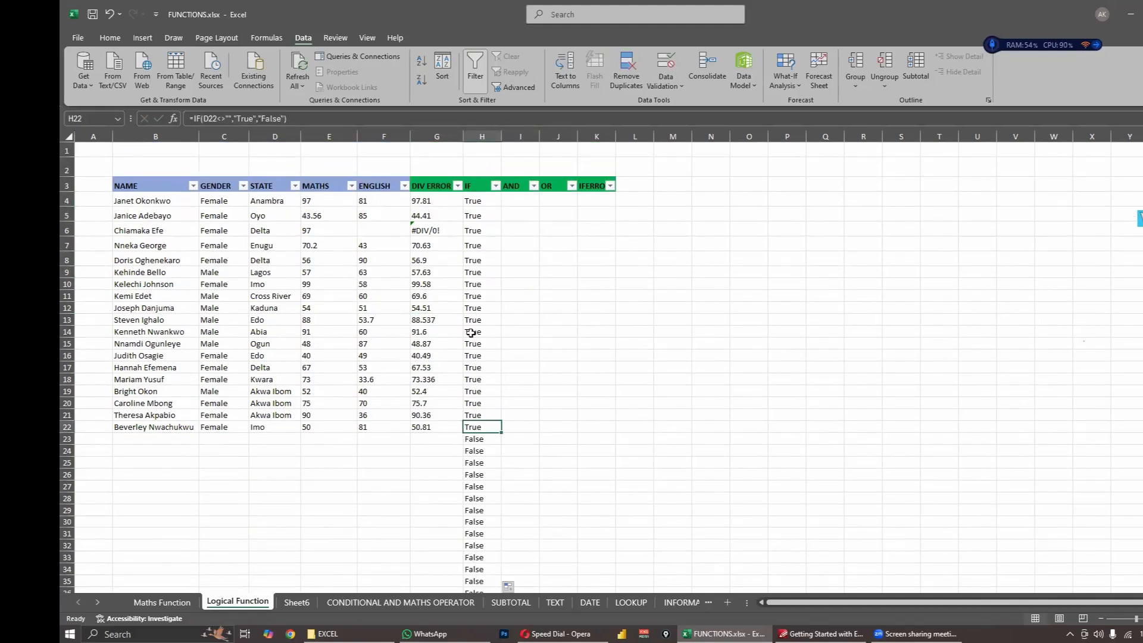
pyautogui.click(517, 283)
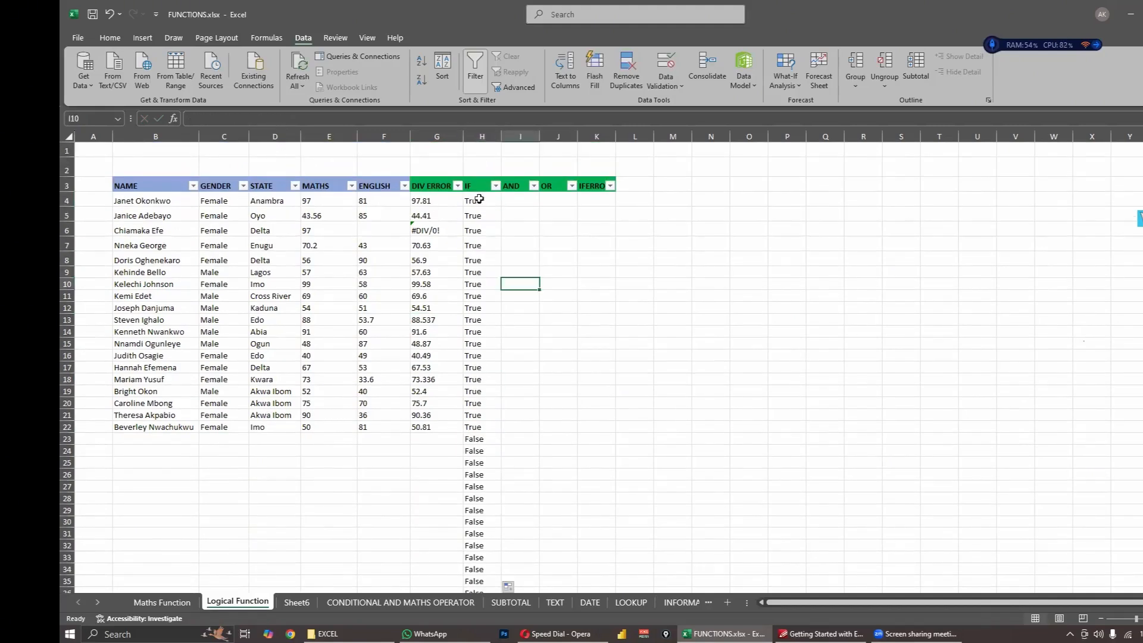
pyautogui.click(475, 203)
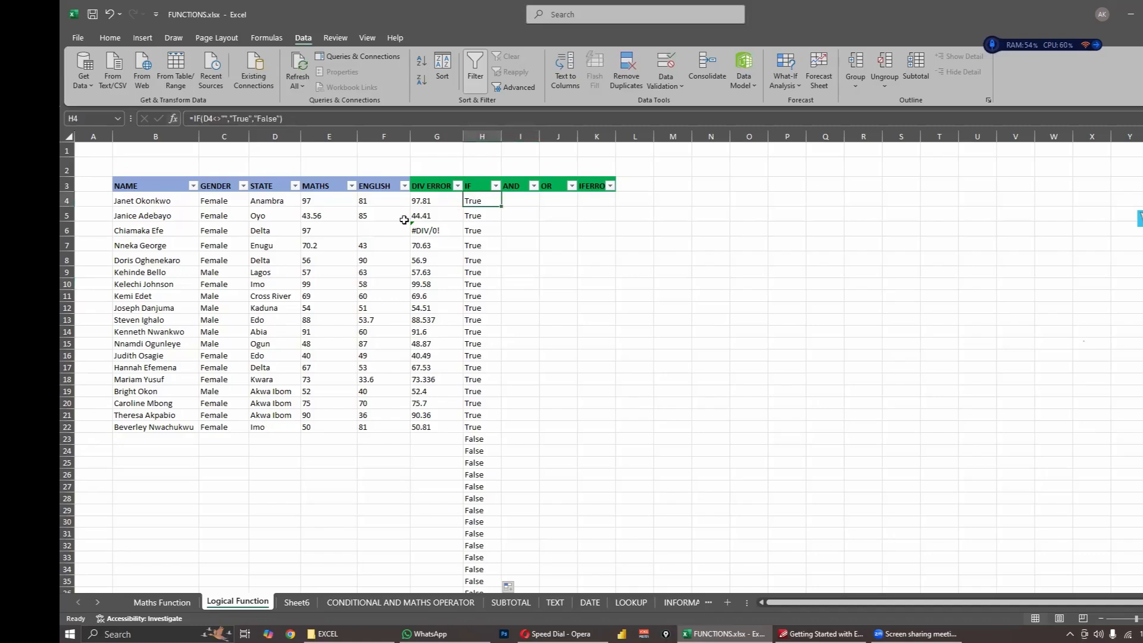
pyautogui.click(277, 204)
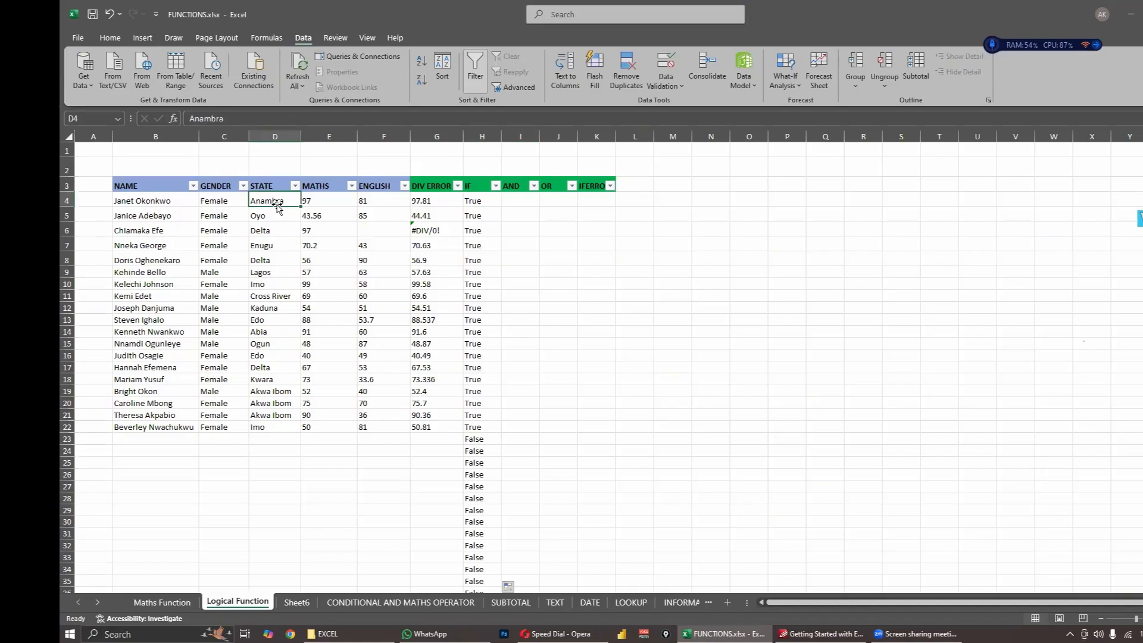
pyautogui.click(472, 203)
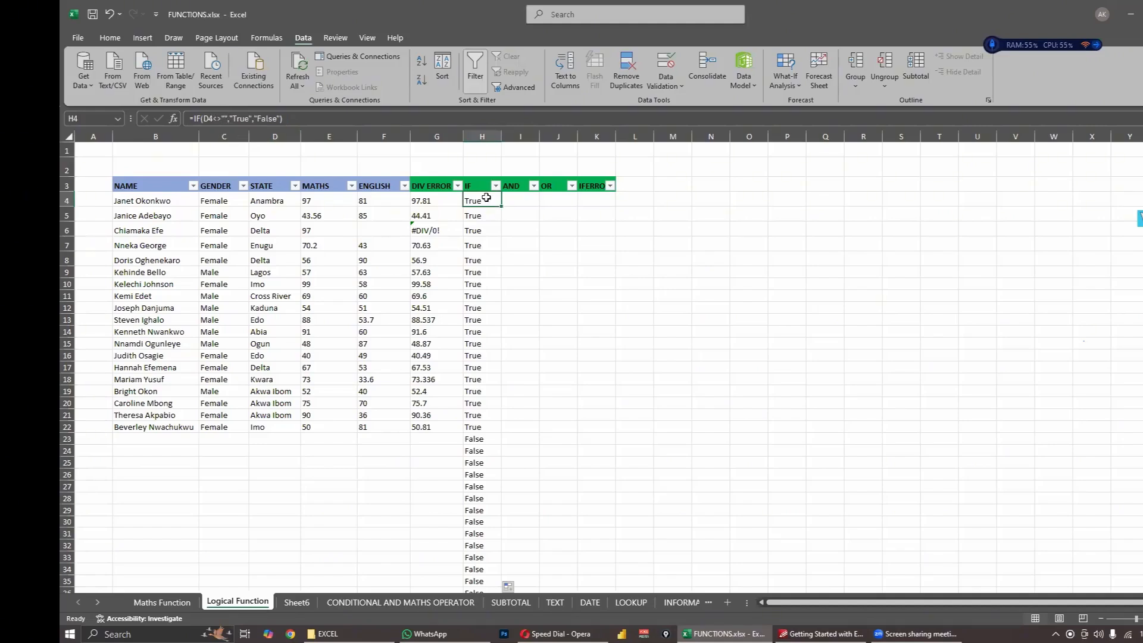
pyautogui.click(476, 443)
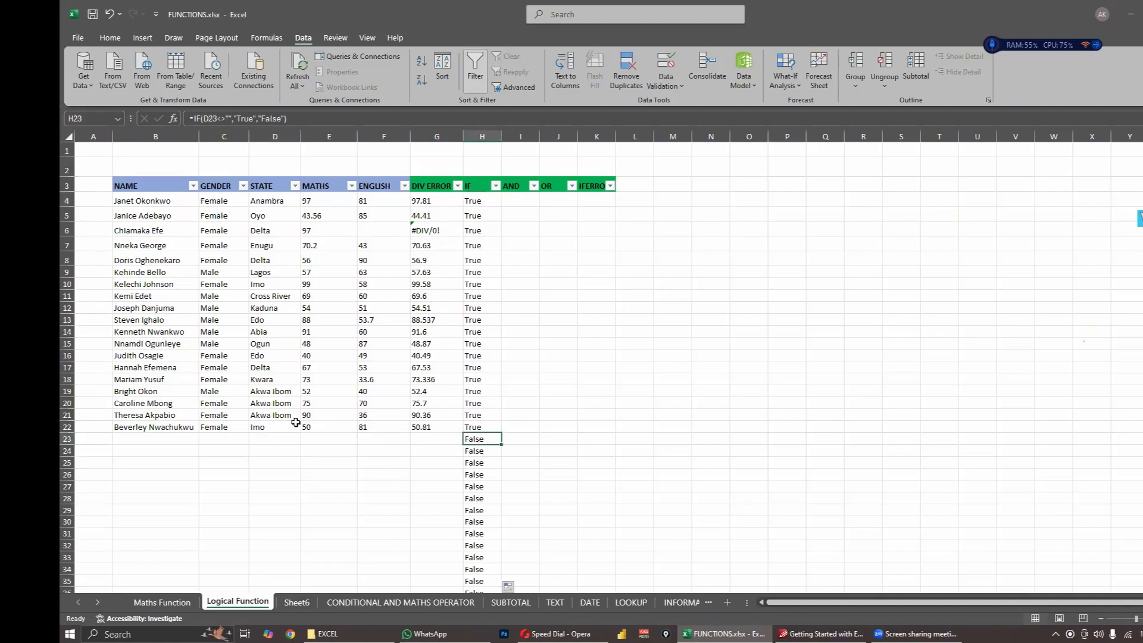
# - Enter Delta in the empty State cell D23 and check the IF result in H23
pyautogui.click(284, 440)
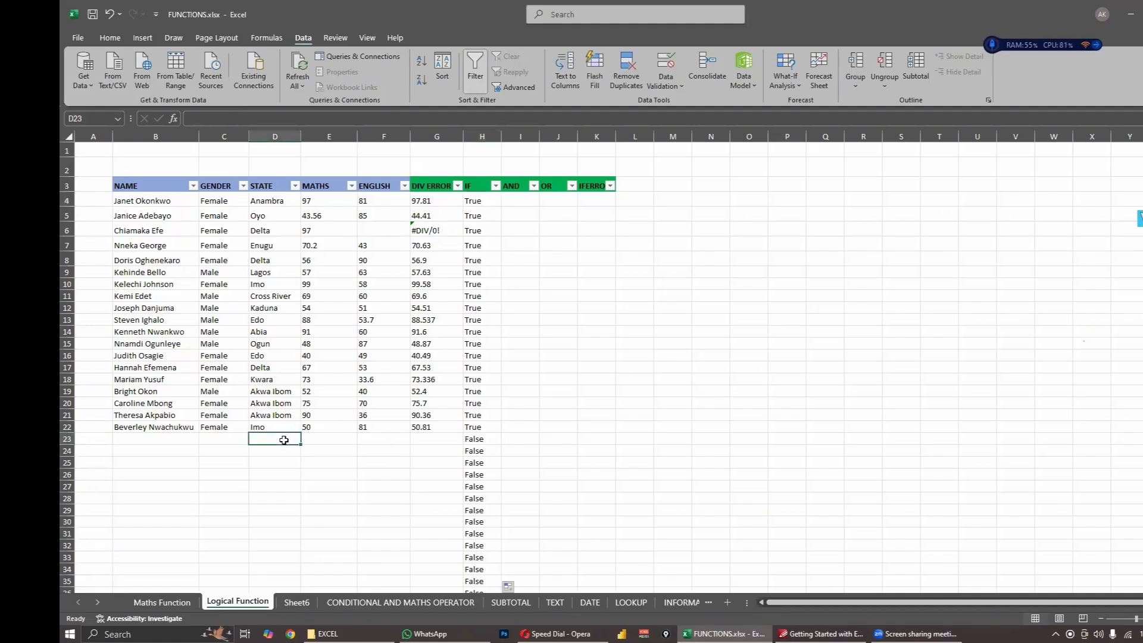
pyautogui.write('Delta')
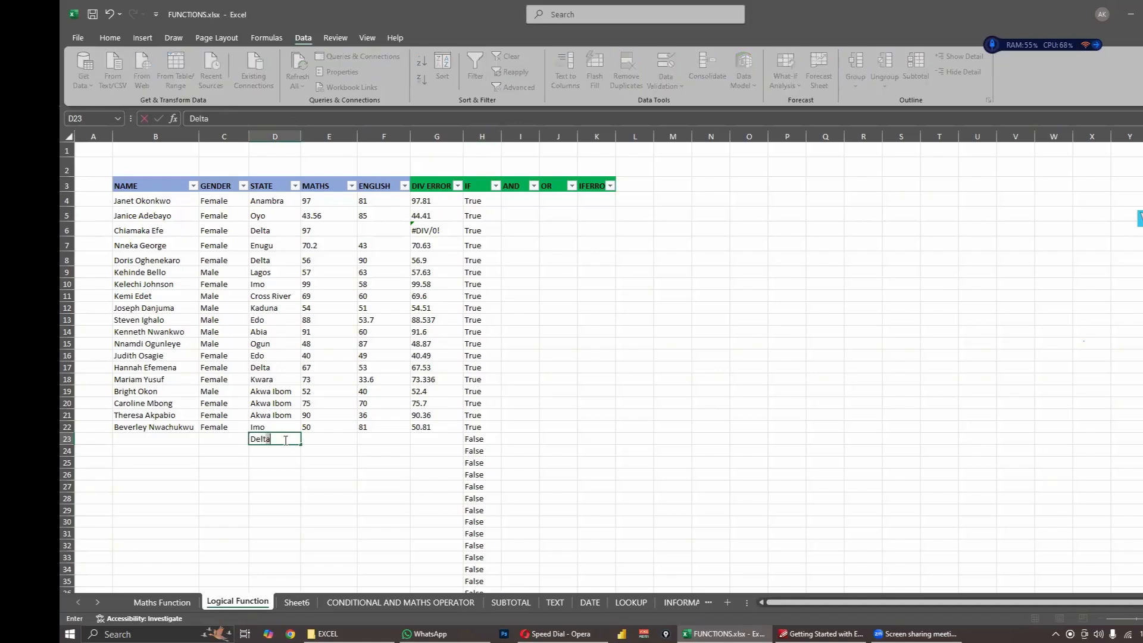
pyautogui.press('Return')
pyautogui.click(479, 440)
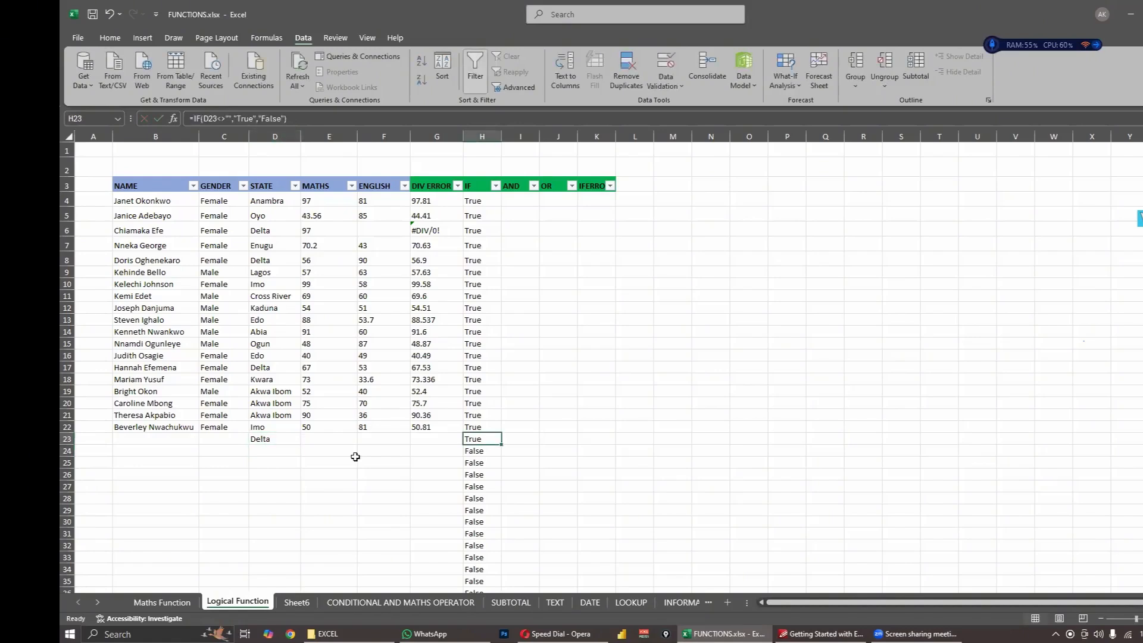
pyautogui.click(286, 442)
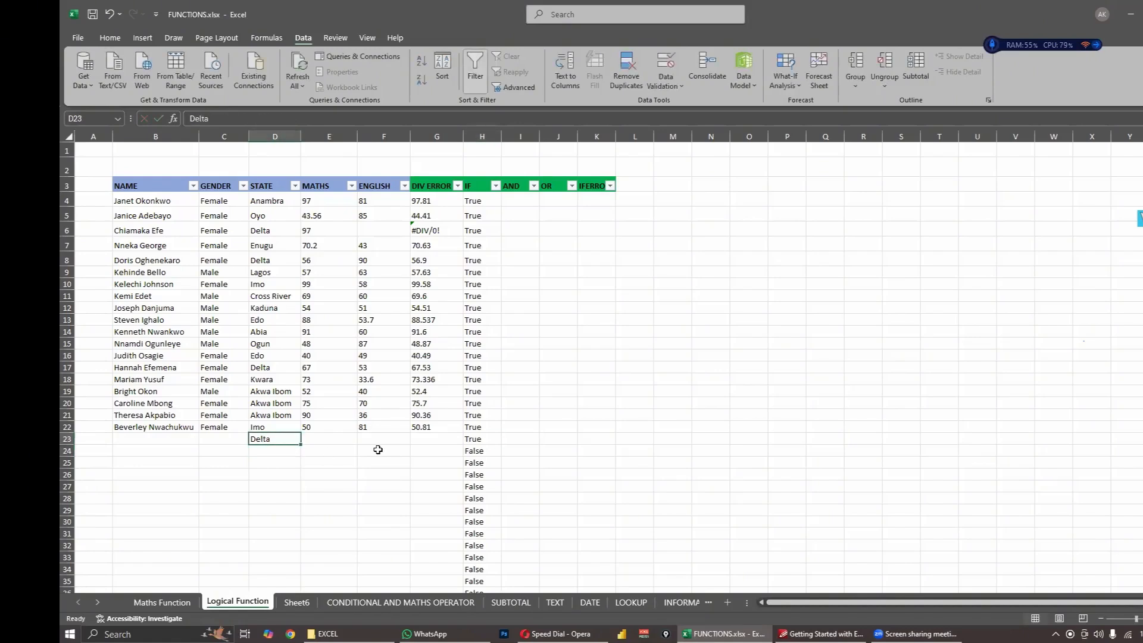
pyautogui.click(472, 443)
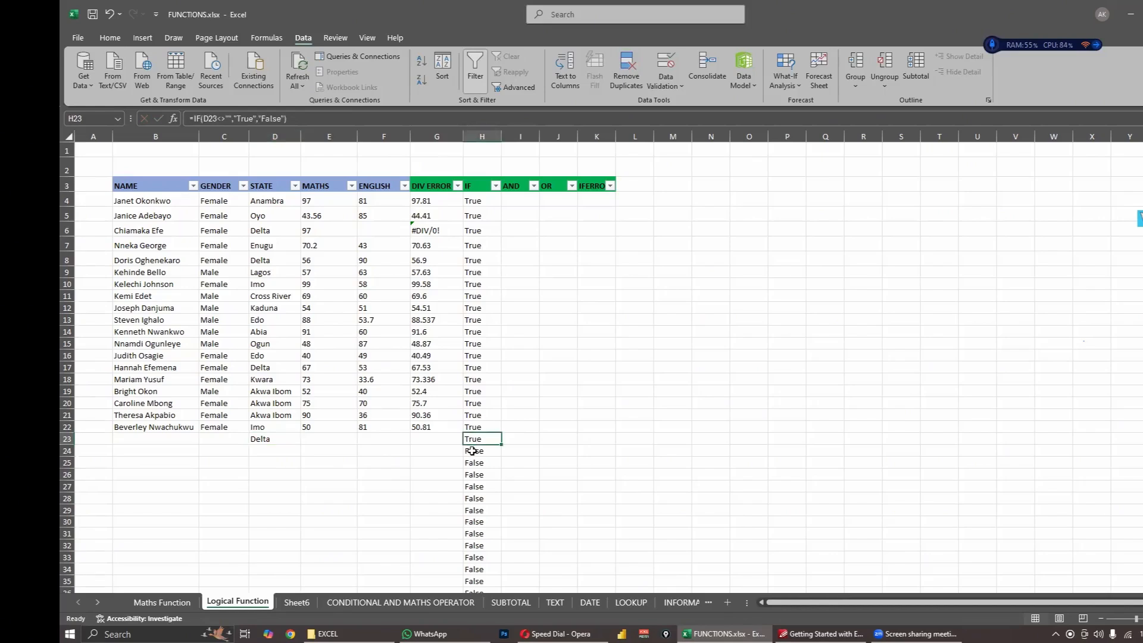
pyautogui.click(589, 497)
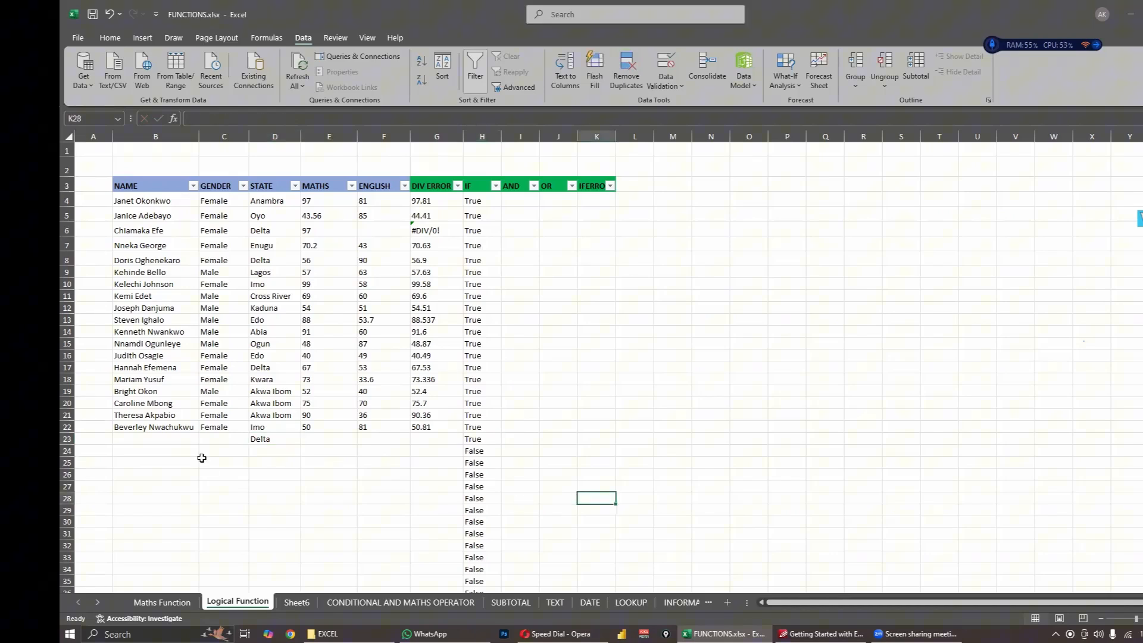
pyautogui.click(272, 440)
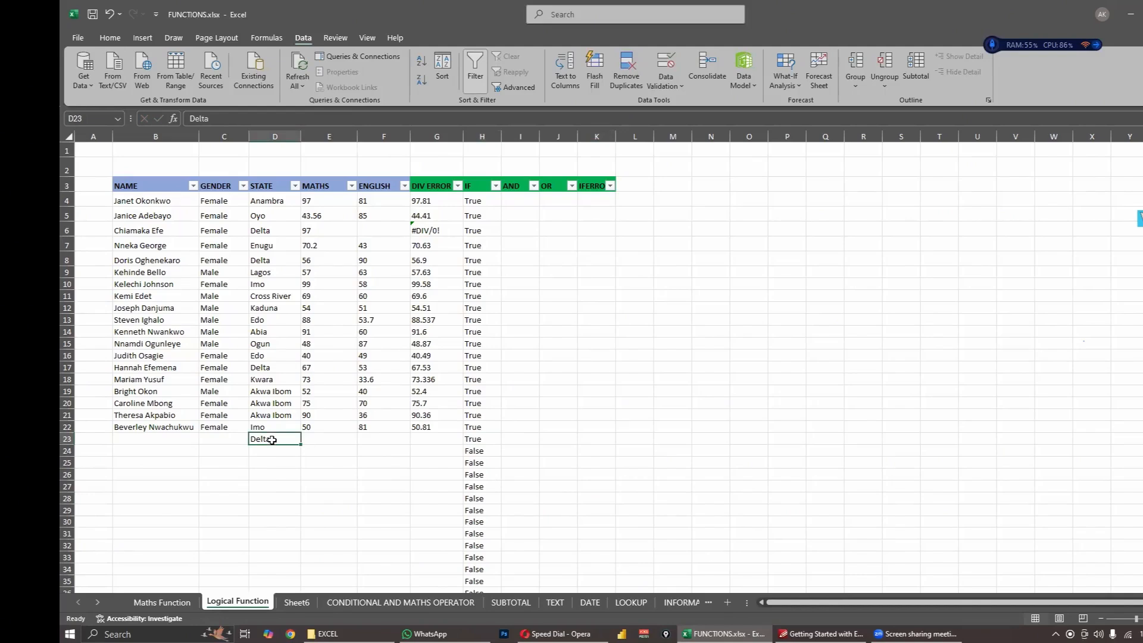
pyautogui.click(307, 450)
pyautogui.click(271, 441)
pyautogui.click(275, 462)
pyautogui.click(273, 447)
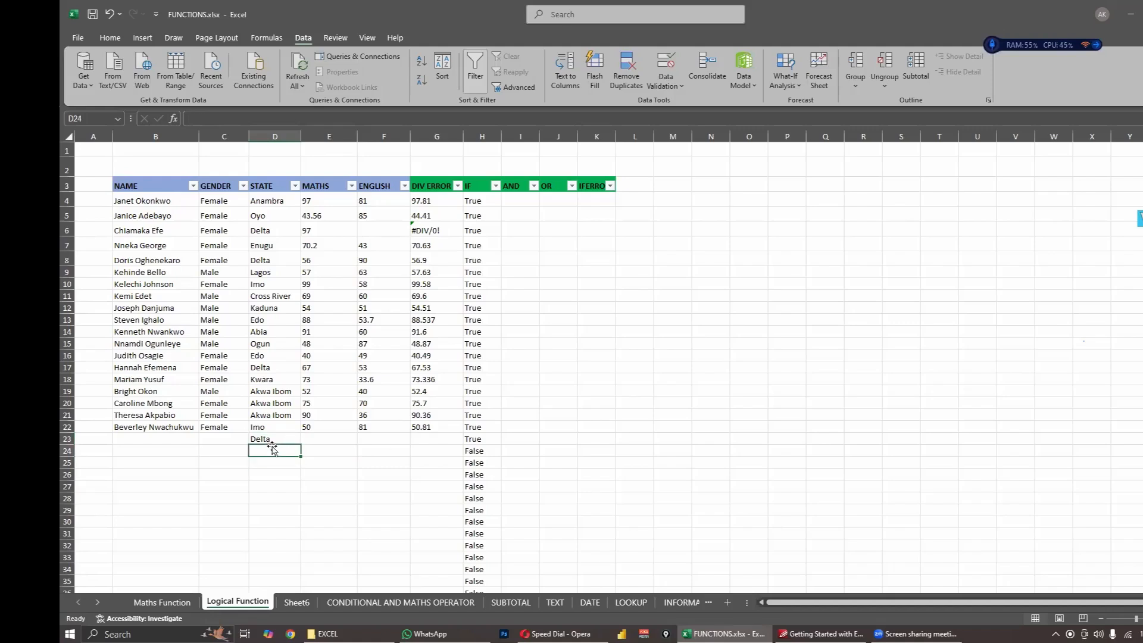
pyautogui.click(274, 439)
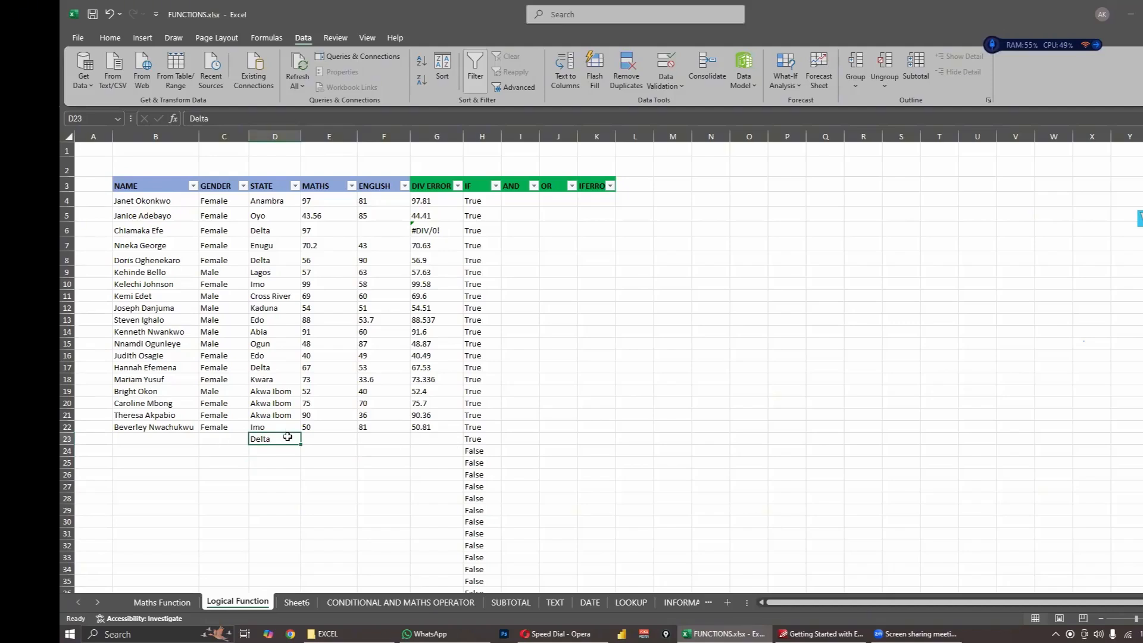
# - Enter kano in State cell D24, then check the IF formulas in H24 and H4
pyautogui.click(273, 451)
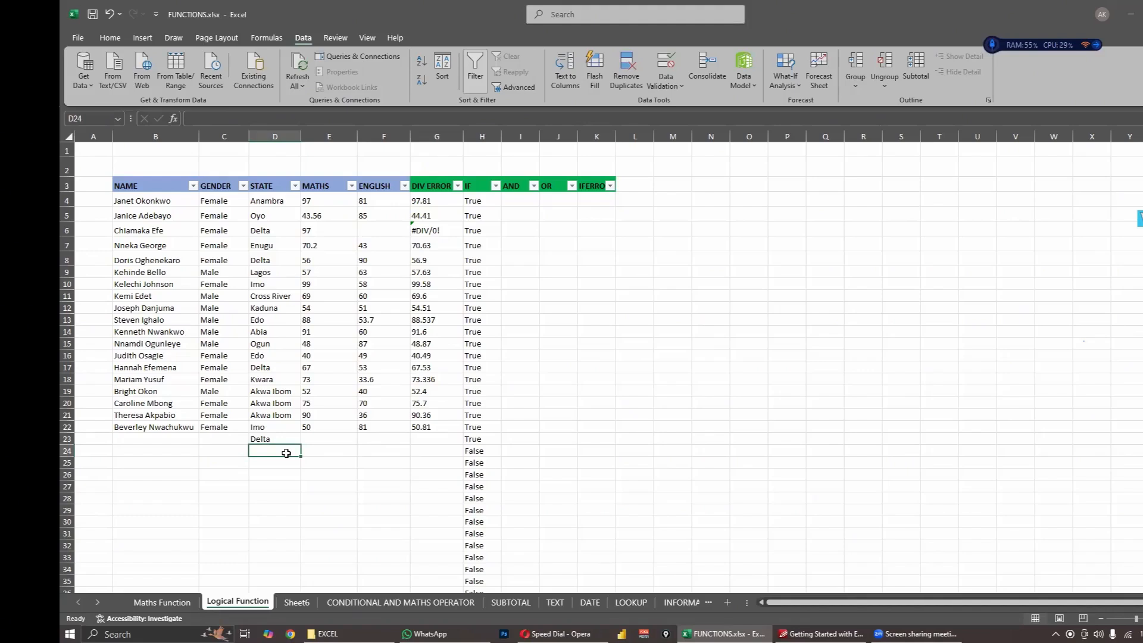
pyautogui.write('kano')
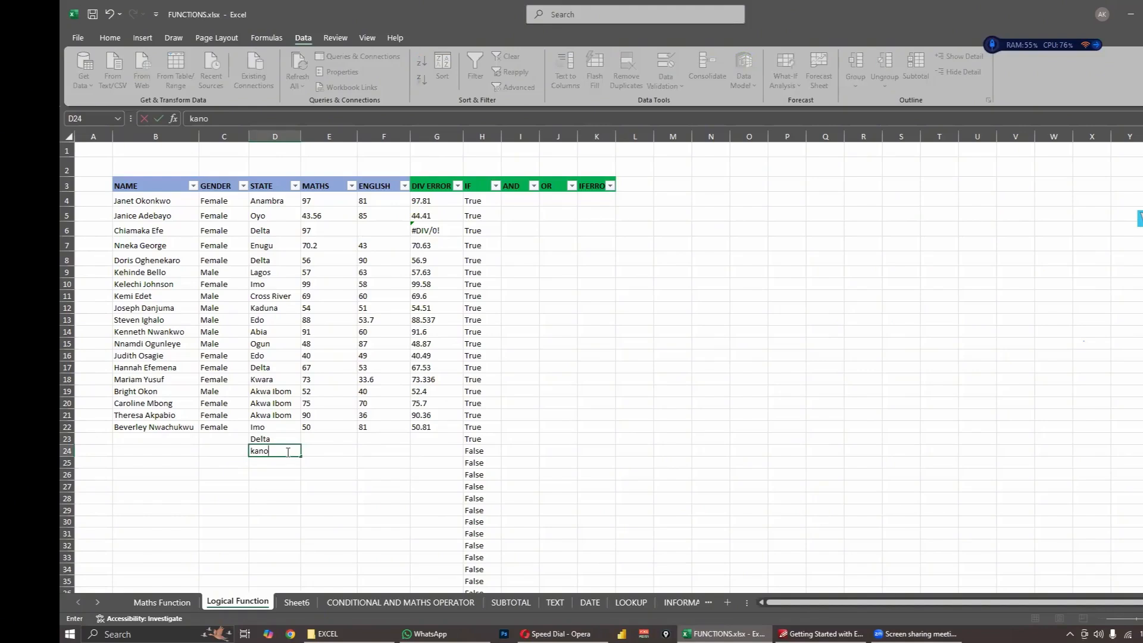
pyautogui.click(482, 451)
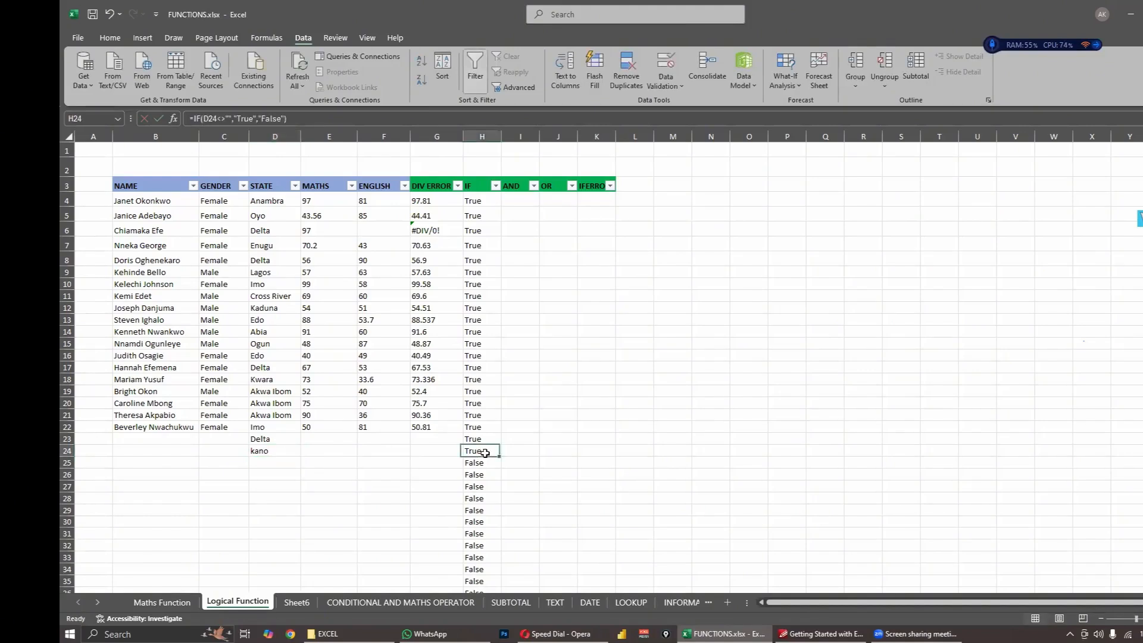
pyautogui.click(477, 202)
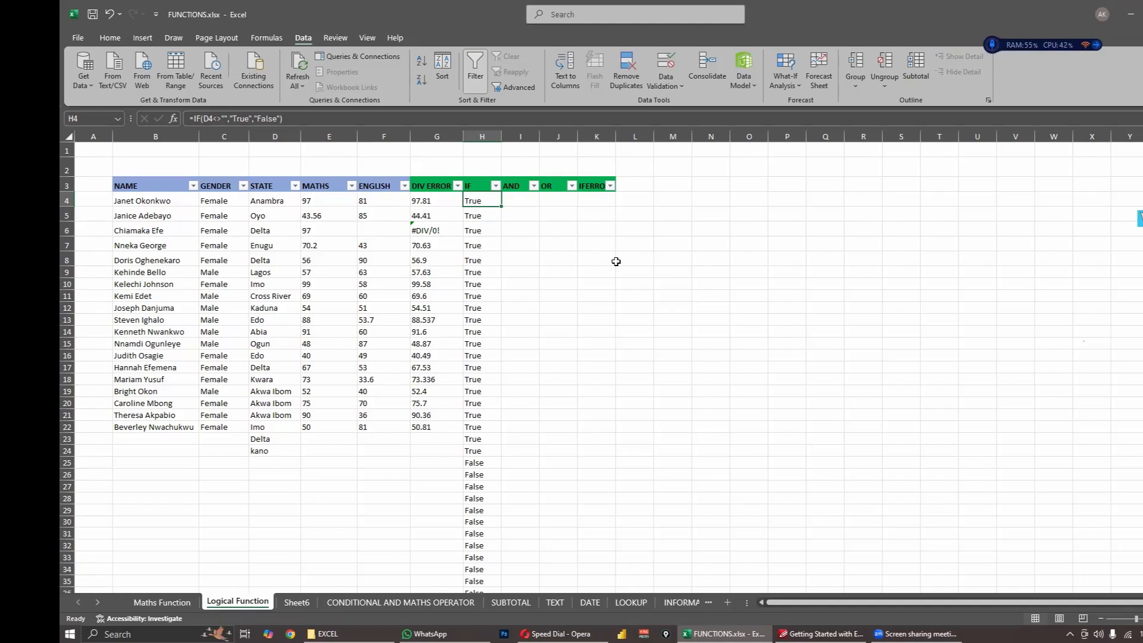
# - Copy the State values in D17:D20 into D27:D30, then check the IF formula in H27
pyautogui.click(594, 260)
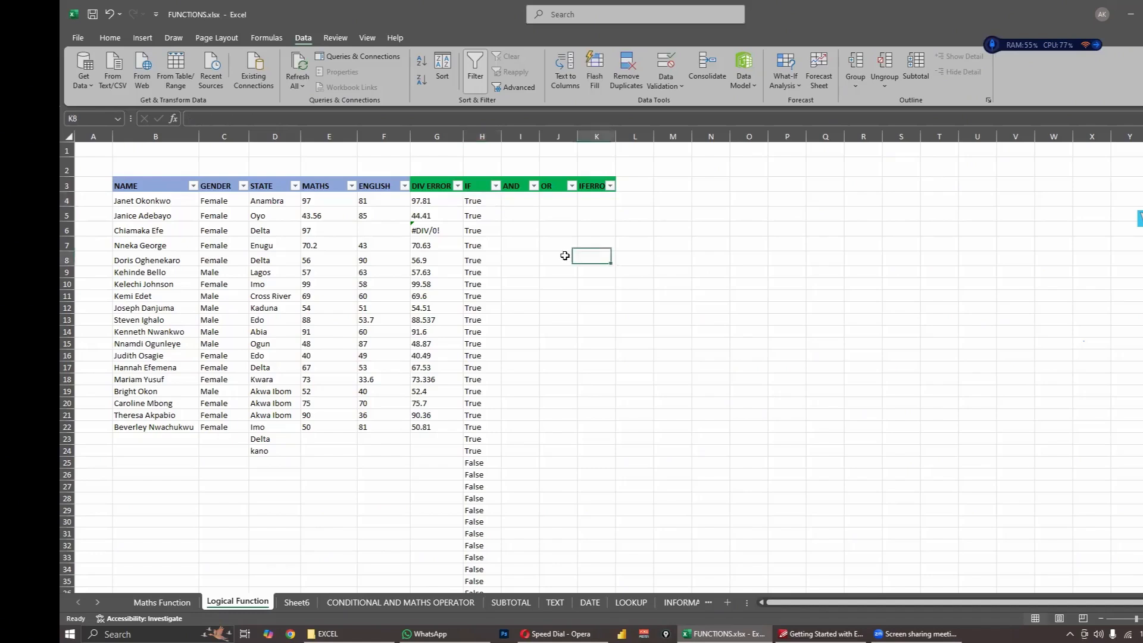
pyautogui.click(267, 450)
pyautogui.scroll(-3, 509, 413)
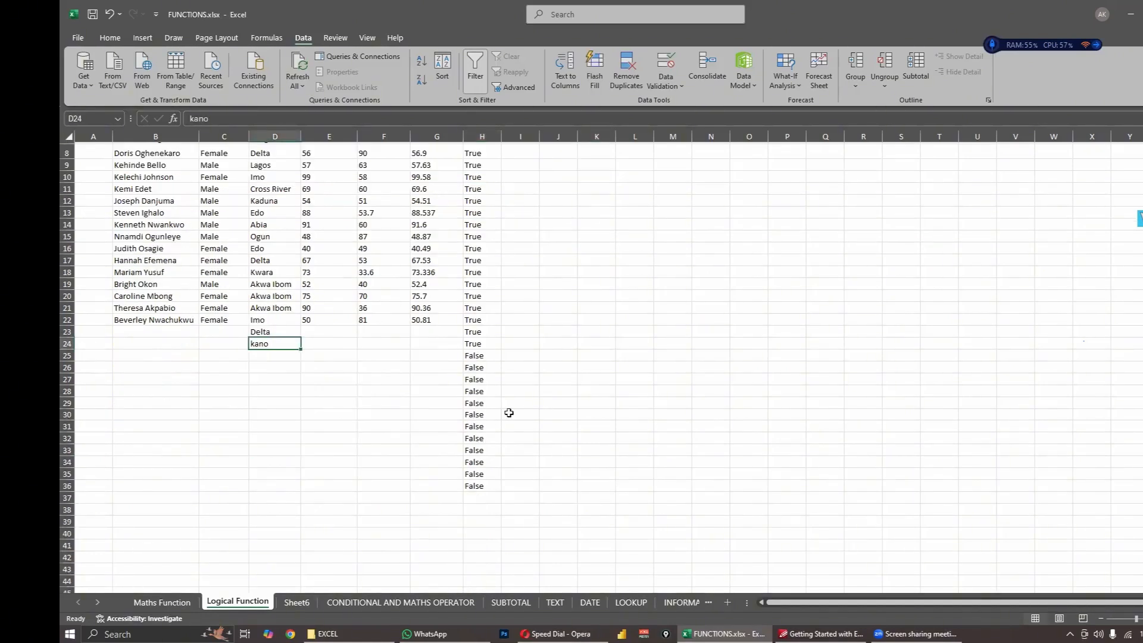
pyautogui.click(514, 413)
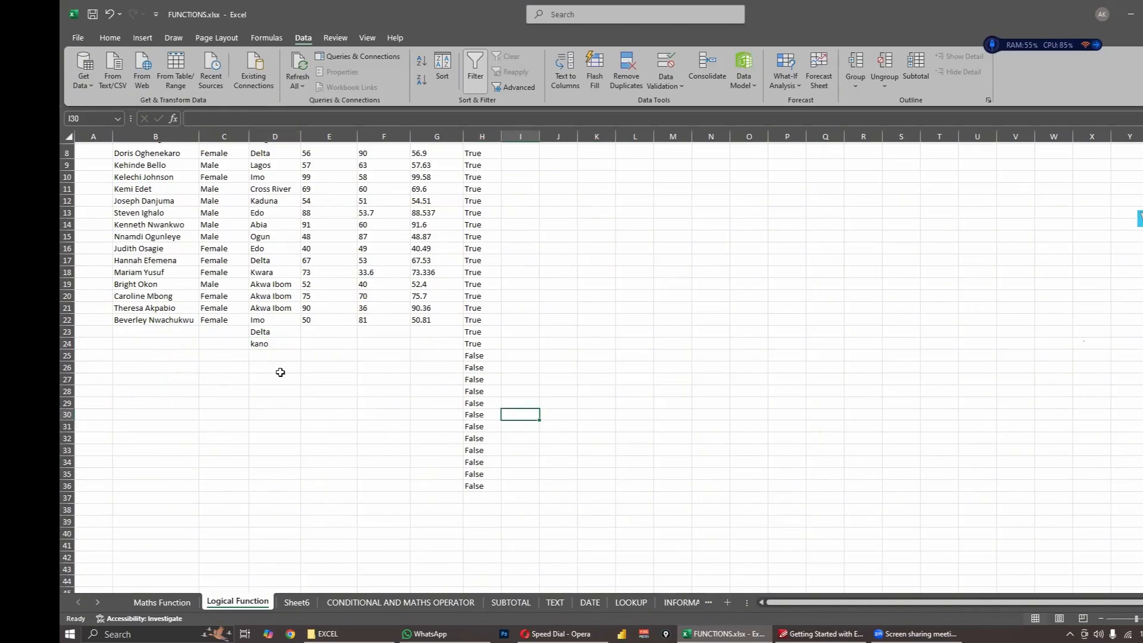
pyautogui.moveTo(266, 262); pyautogui.dragTo(268, 298)
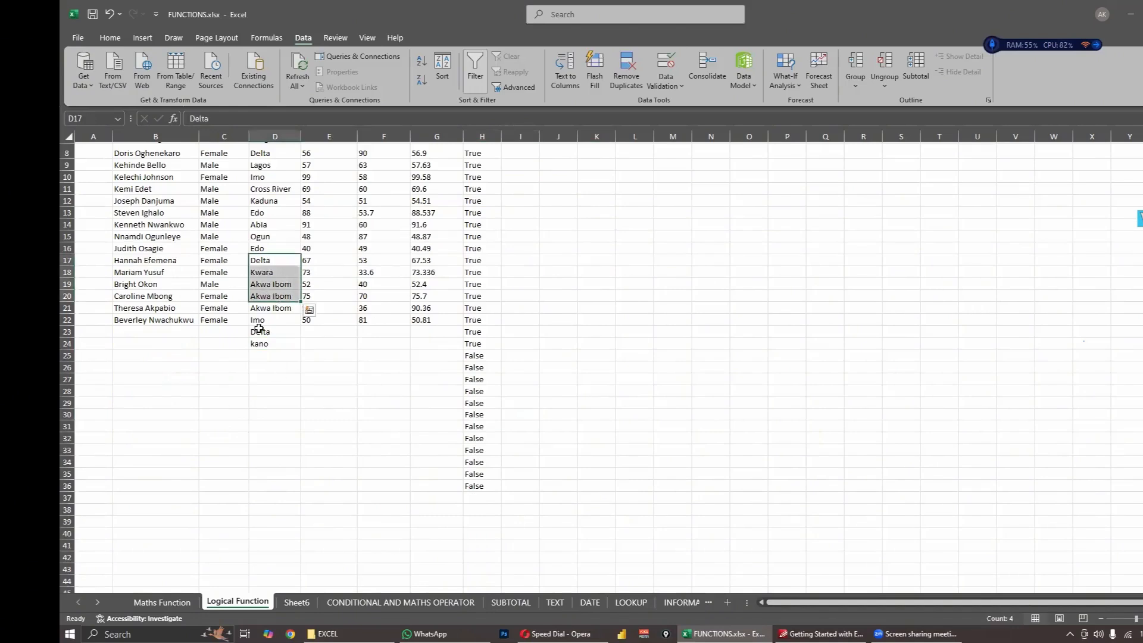
pyautogui.hotkey('ctrl', 'c')
pyautogui.moveTo(268, 357); pyautogui.dragTo(270, 434)
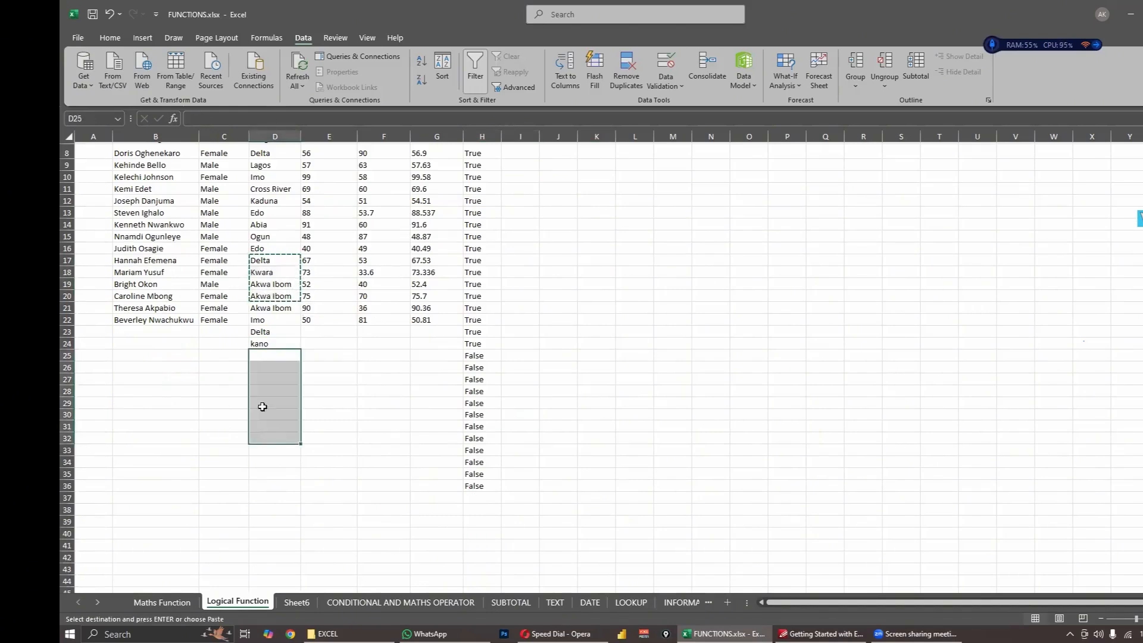
pyautogui.moveTo(265, 381); pyautogui.dragTo(268, 438)
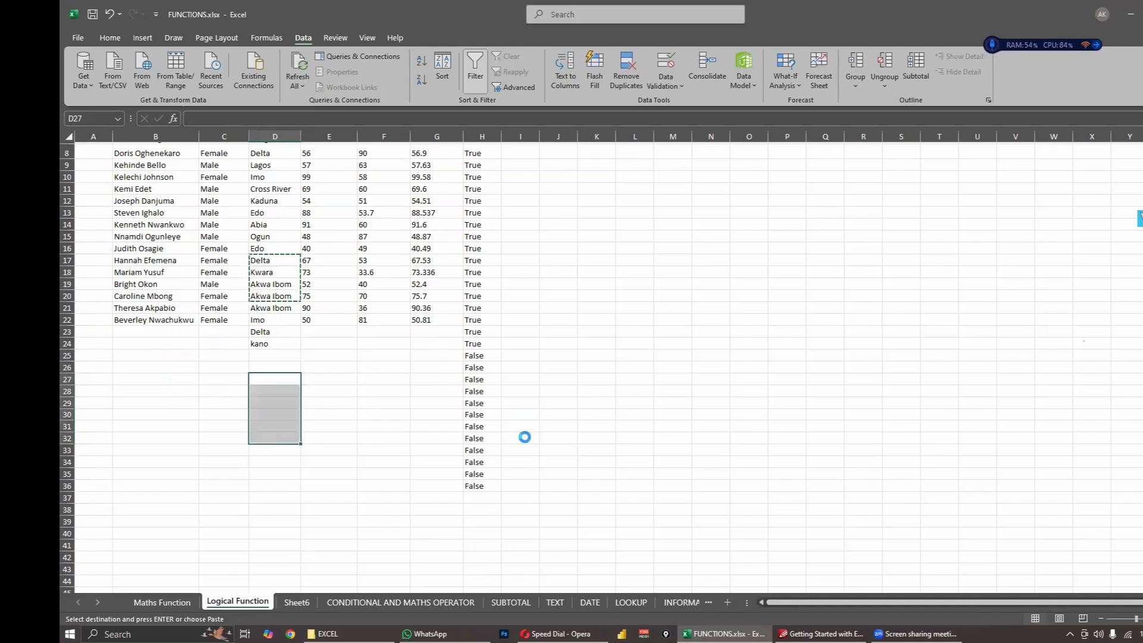
pyautogui.hotkey('ctrl', 'v')
pyautogui.click(558, 426)
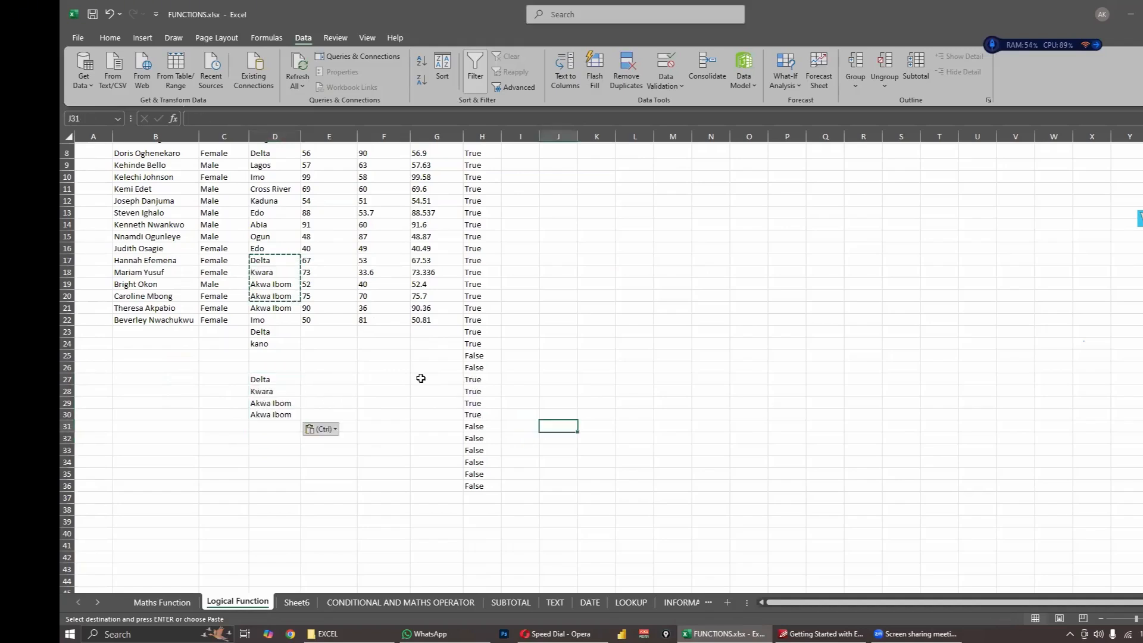
pyautogui.click(421, 379)
pyautogui.click(475, 380)
# - Filter the IF column to show only the False rows
pyautogui.scroll(2, 477, 380)
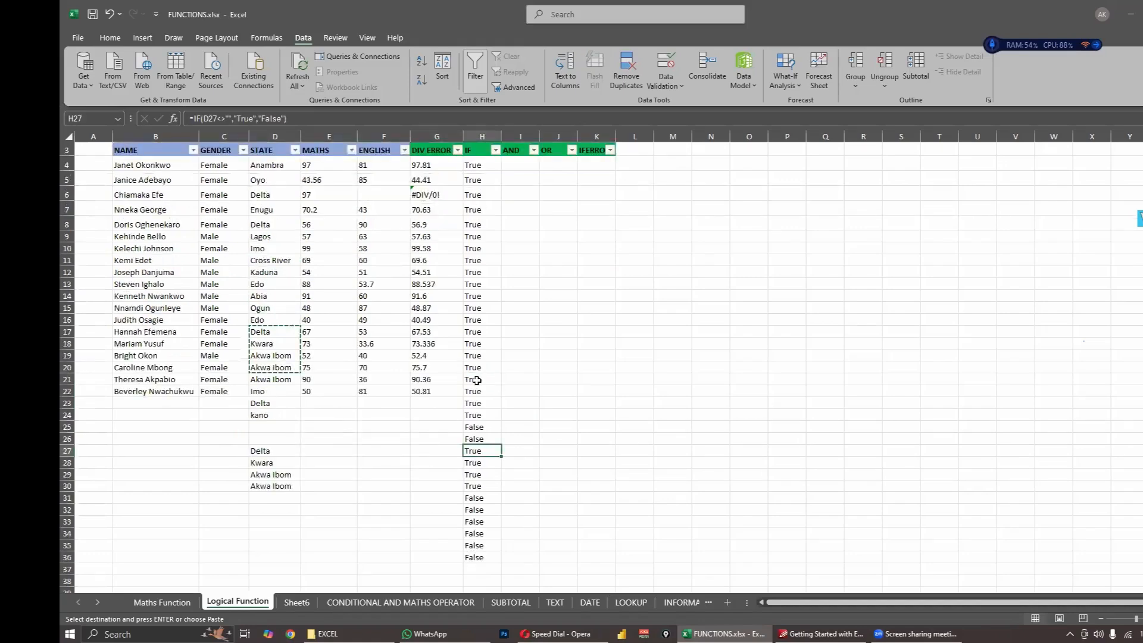
pyautogui.scroll(1, 476, 380)
pyautogui.click(495, 186)
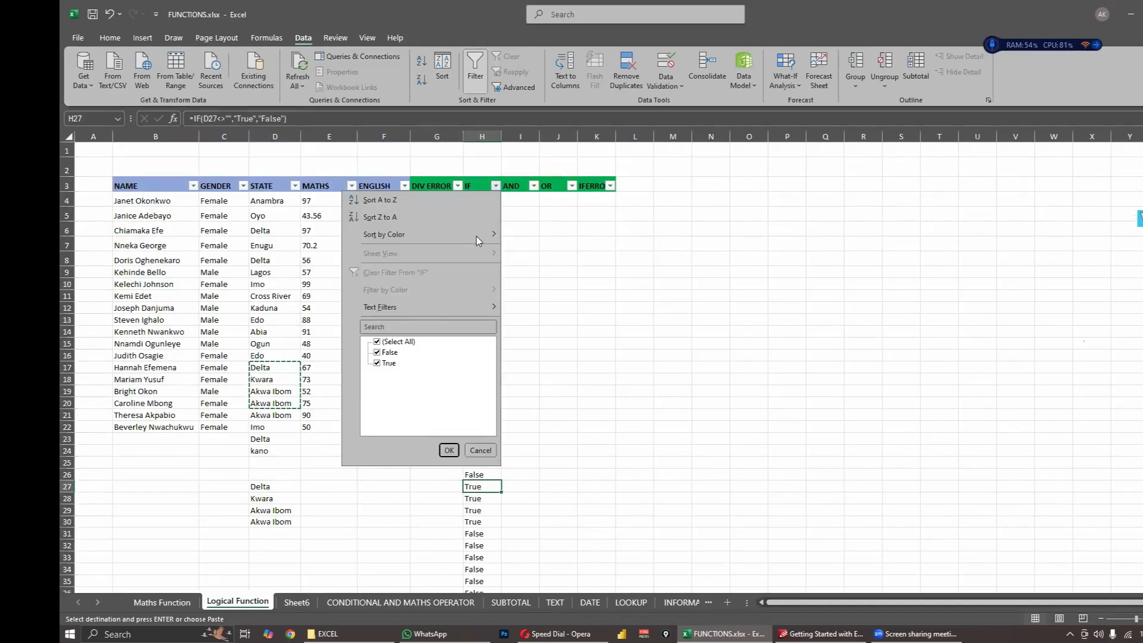
pyautogui.click(380, 364)
pyautogui.click(449, 450)
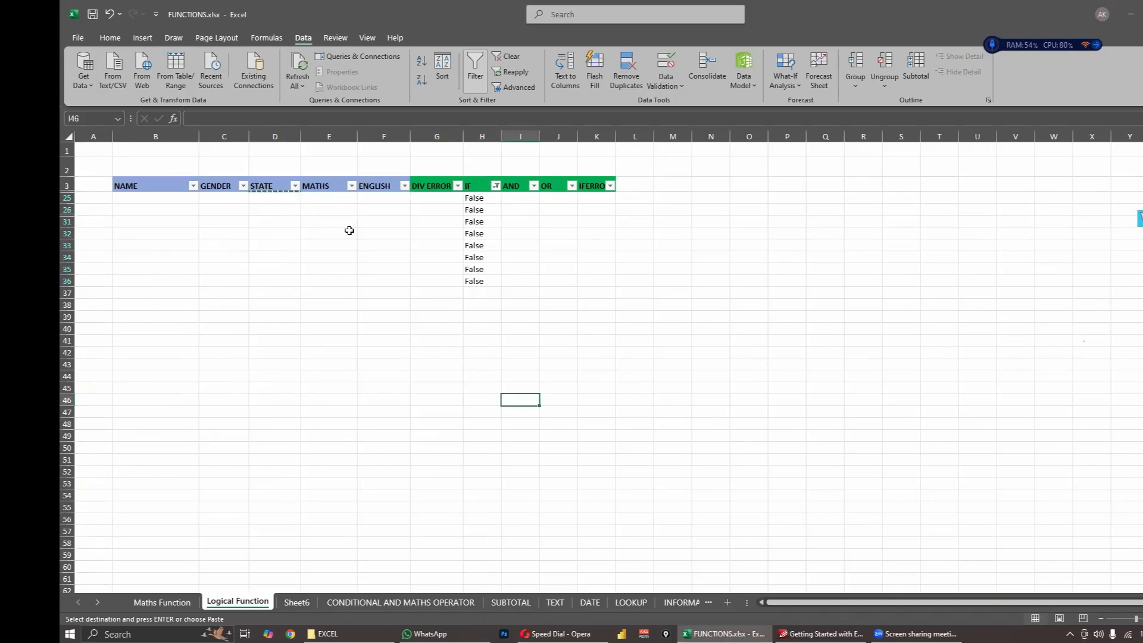
# - Change the IF column filter to show only the True rows
pyautogui.click(496, 186)
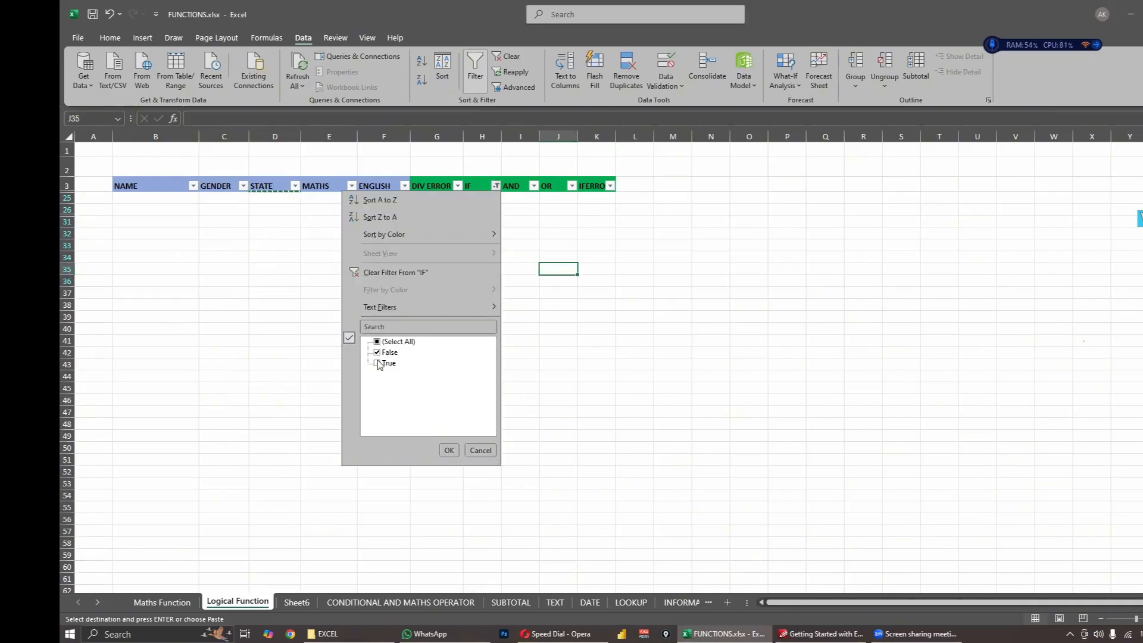
pyautogui.click(449, 450)
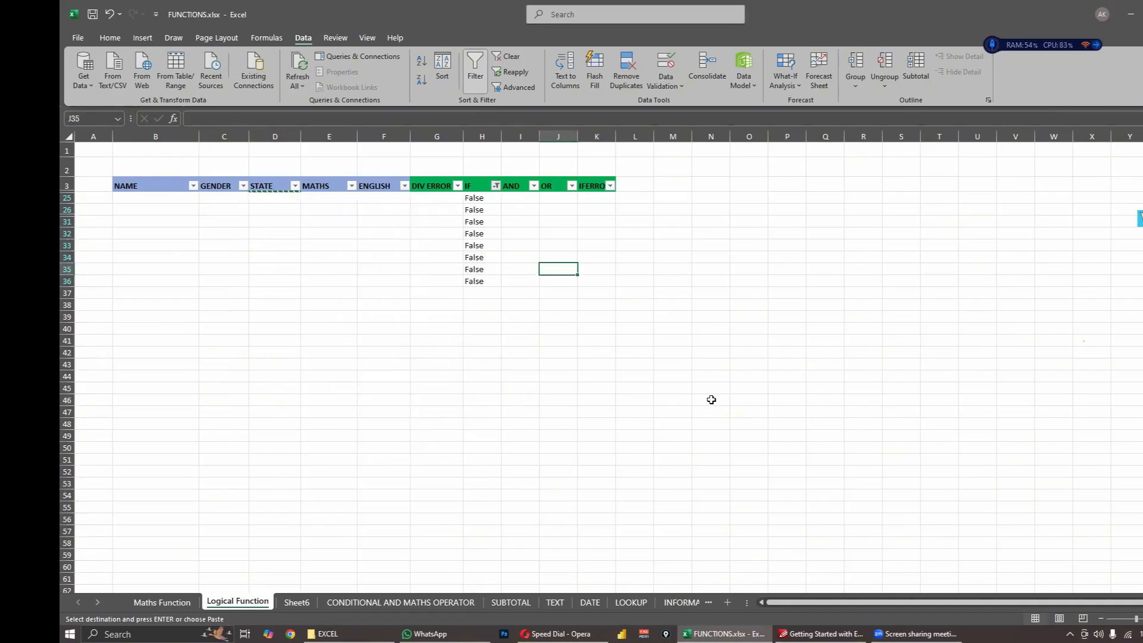
pyautogui.click(635, 403)
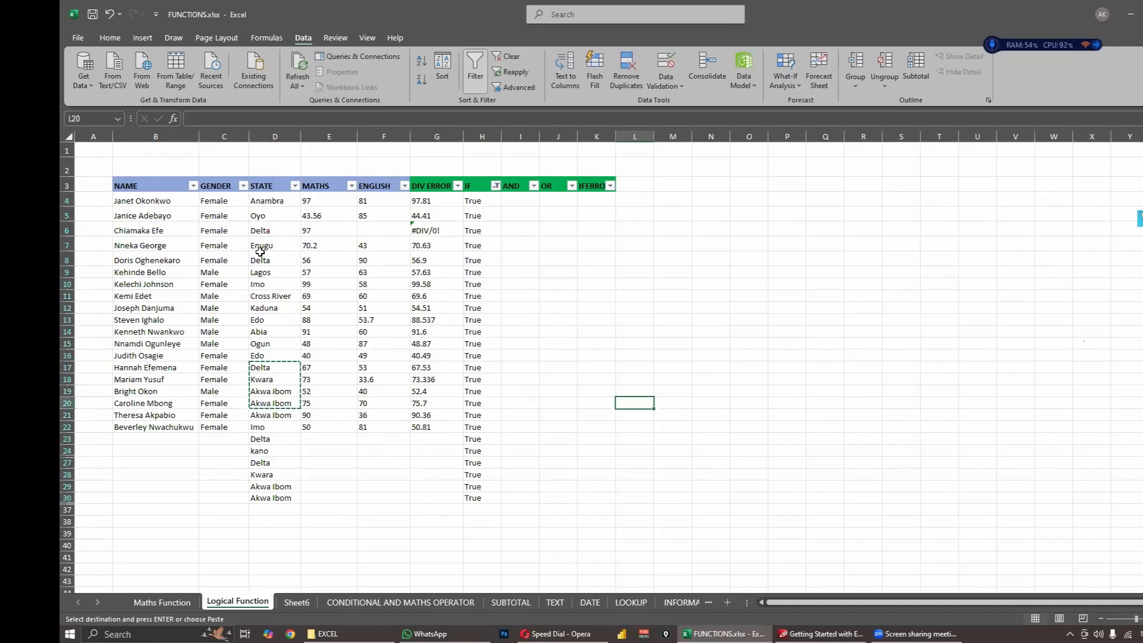
# - Examine the filtered True rows, the header row B3:K3 and the IF formulas in H8 and H5
pyautogui.click(474, 501)
pyautogui.click(522, 400)
pyautogui.click(483, 262)
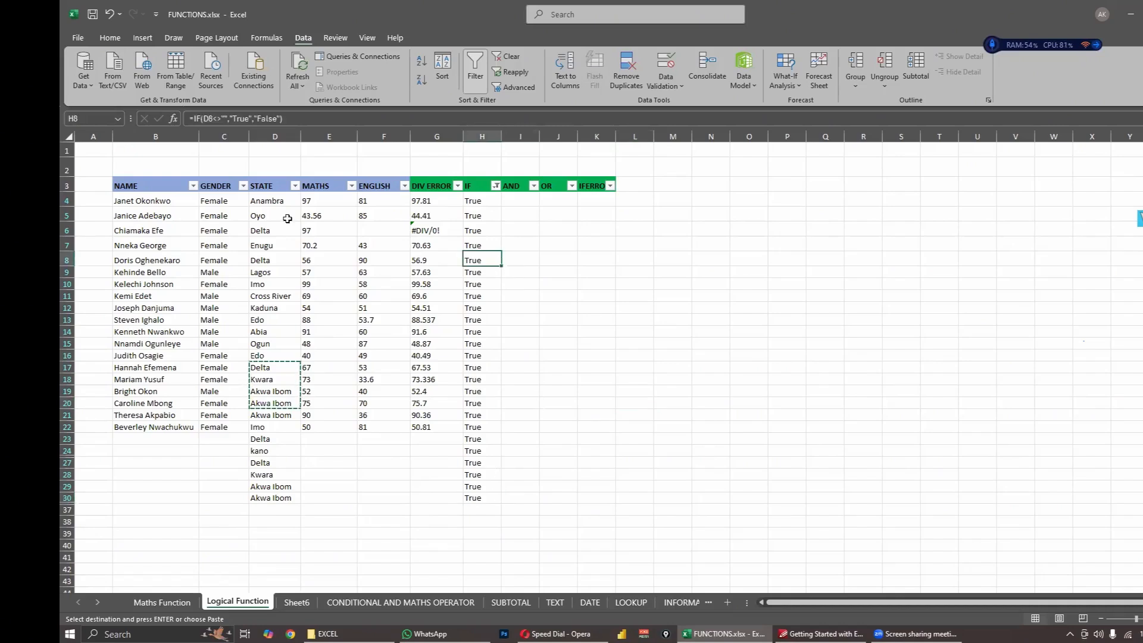
pyautogui.moveTo(129, 184); pyautogui.dragTo(583, 188)
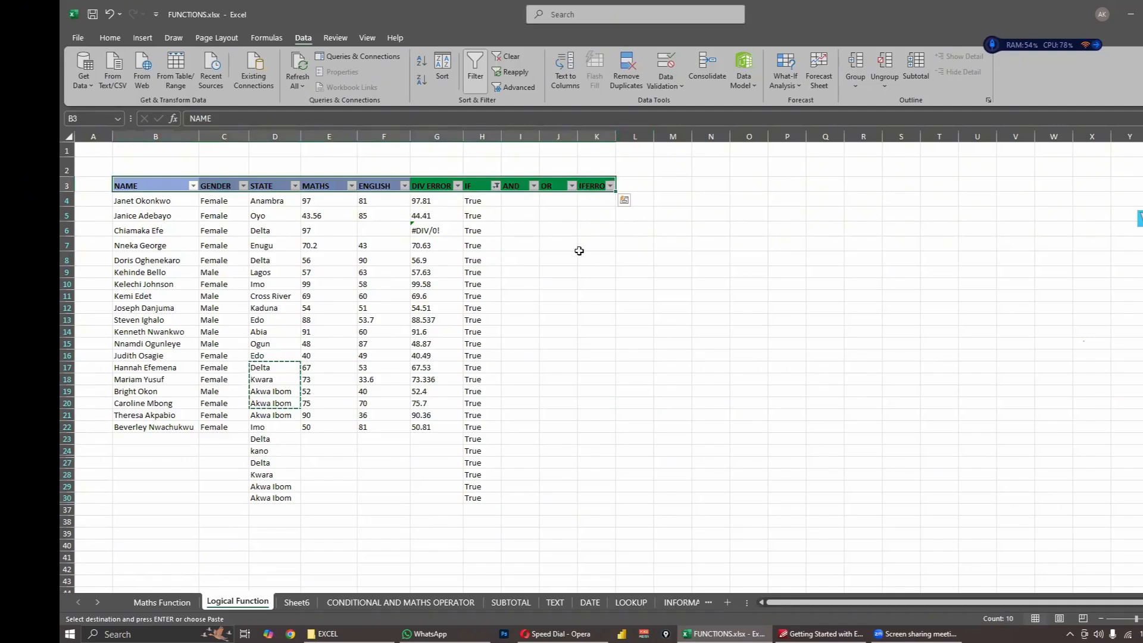
pyautogui.click(511, 261)
pyautogui.click(522, 228)
pyautogui.click(481, 207)
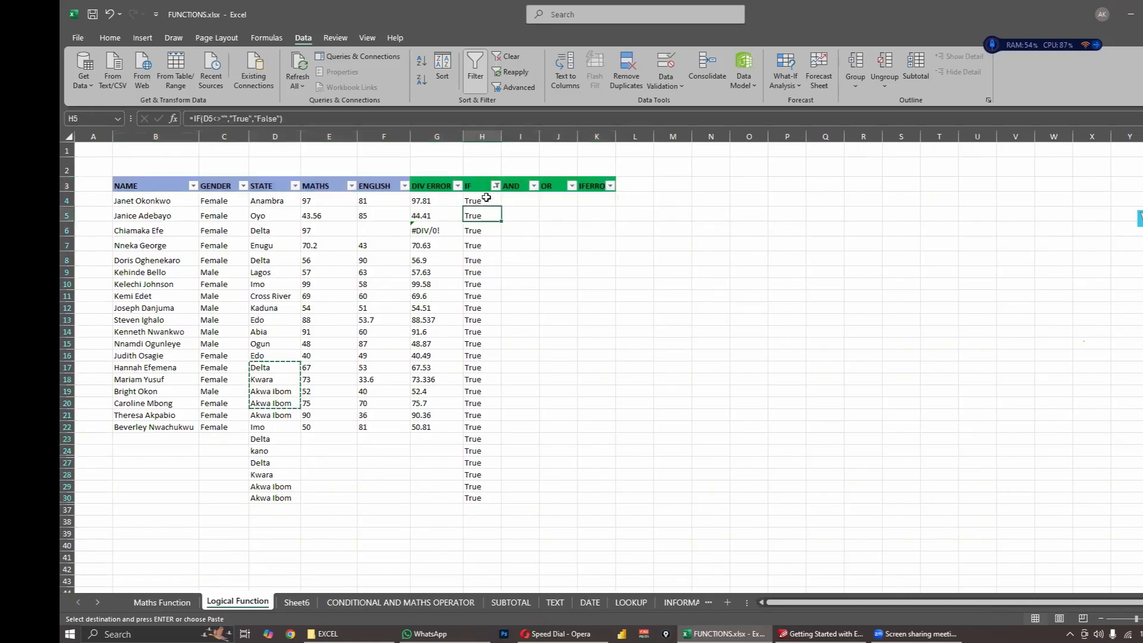
# - Start an AND formula in I4 whose first condition is D4="Anambra"
pyautogui.click(520, 201)
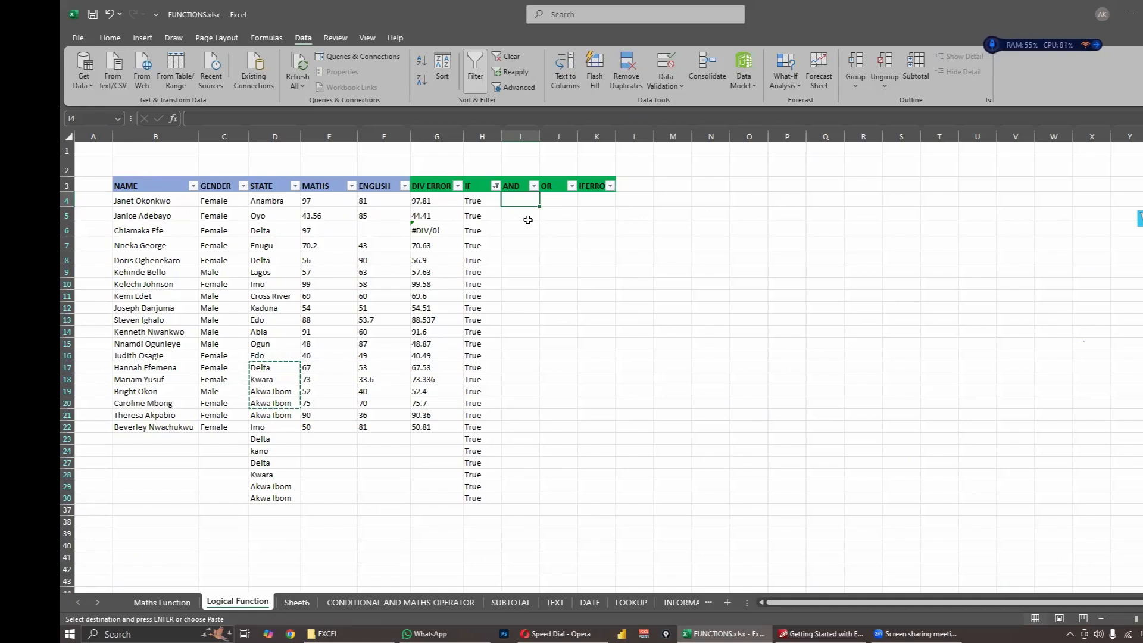
pyautogui.press('Escape')
pyautogui.write('=and')
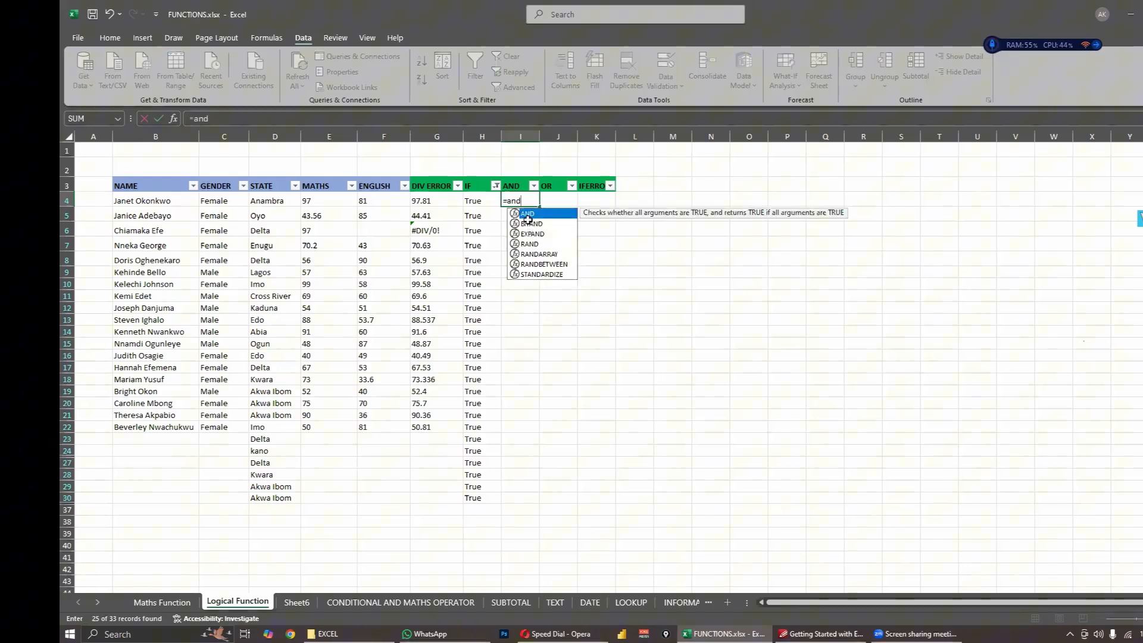
pyautogui.doubleClick(527, 215)
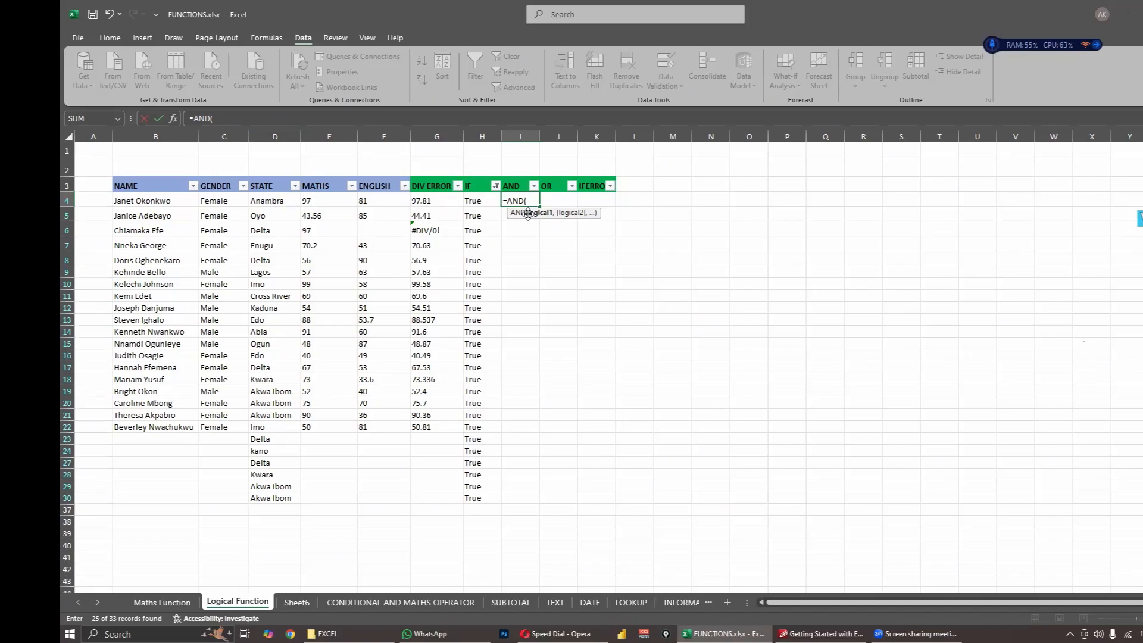
pyautogui.click(280, 202)
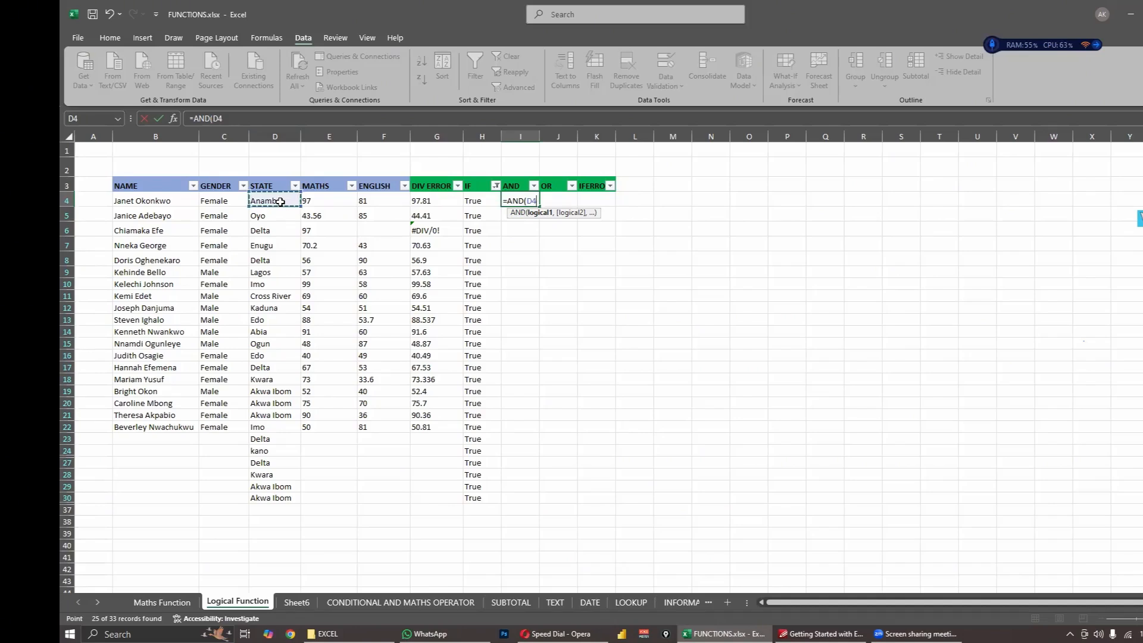
pyautogui.write('="Anambra')
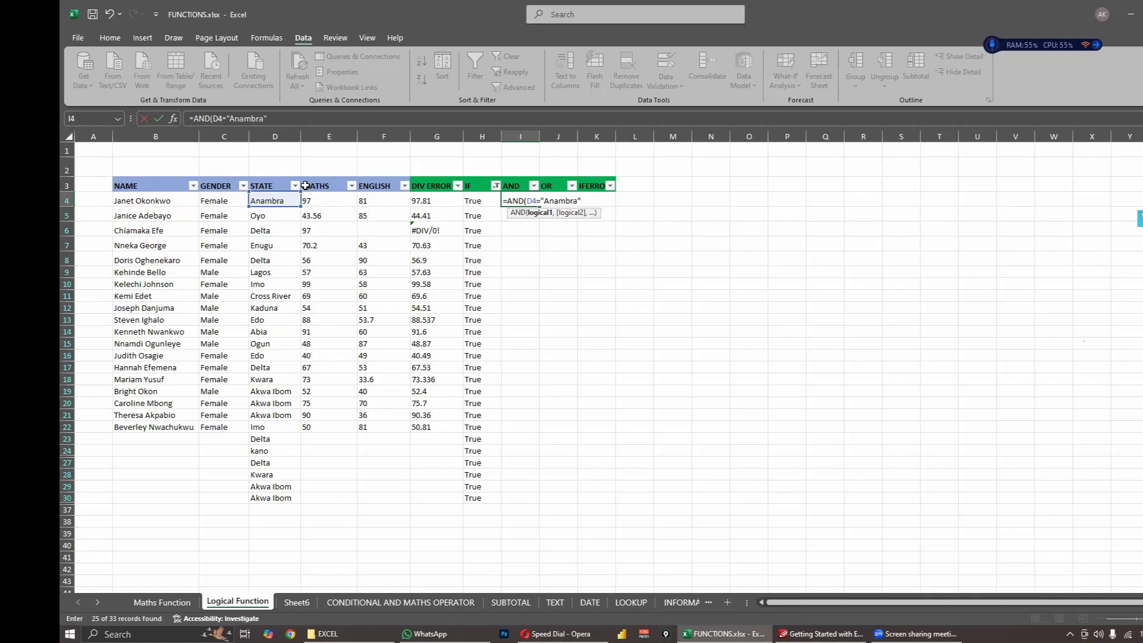
pyautogui.write('",')
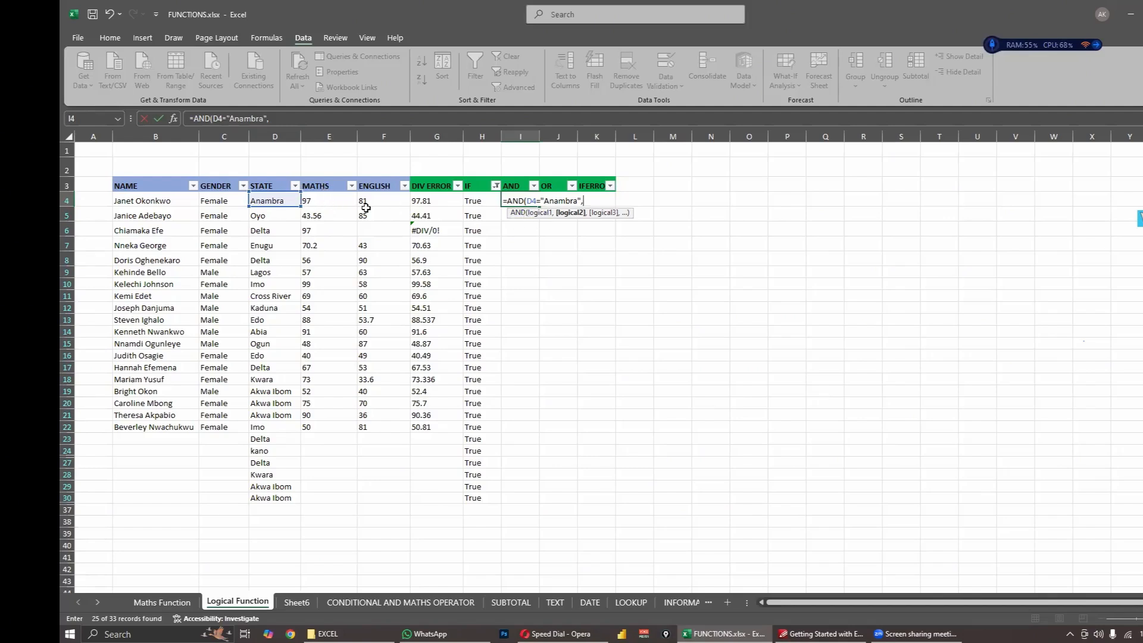
# - Add E4<50 as the second condition and complete the AND formula in I4
pyautogui.click(343, 202)
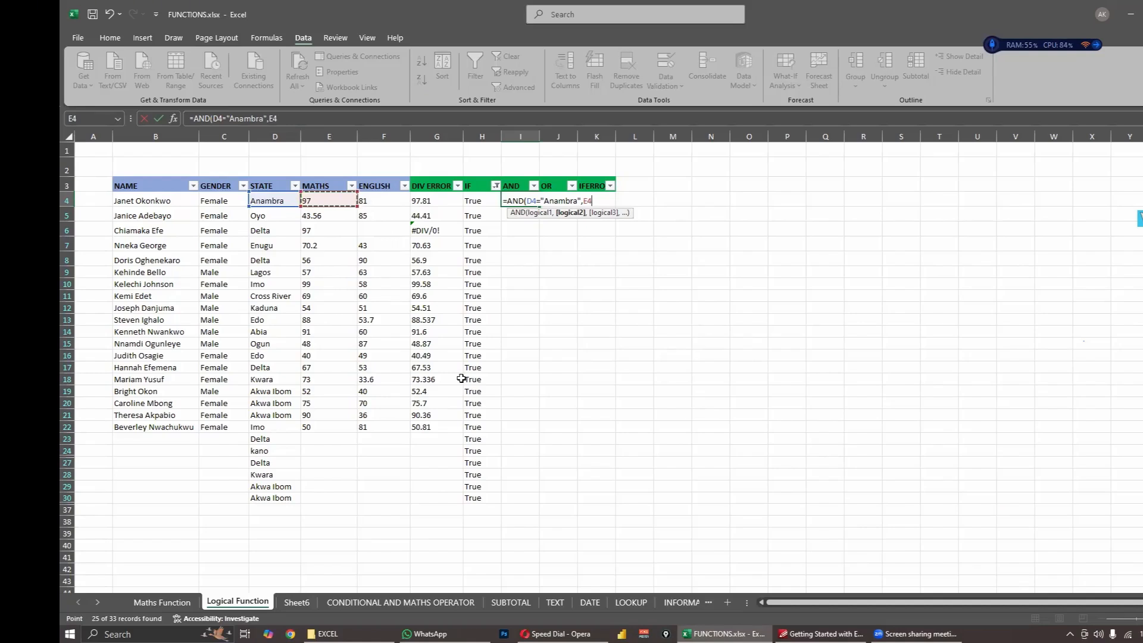
pyautogui.write('<')
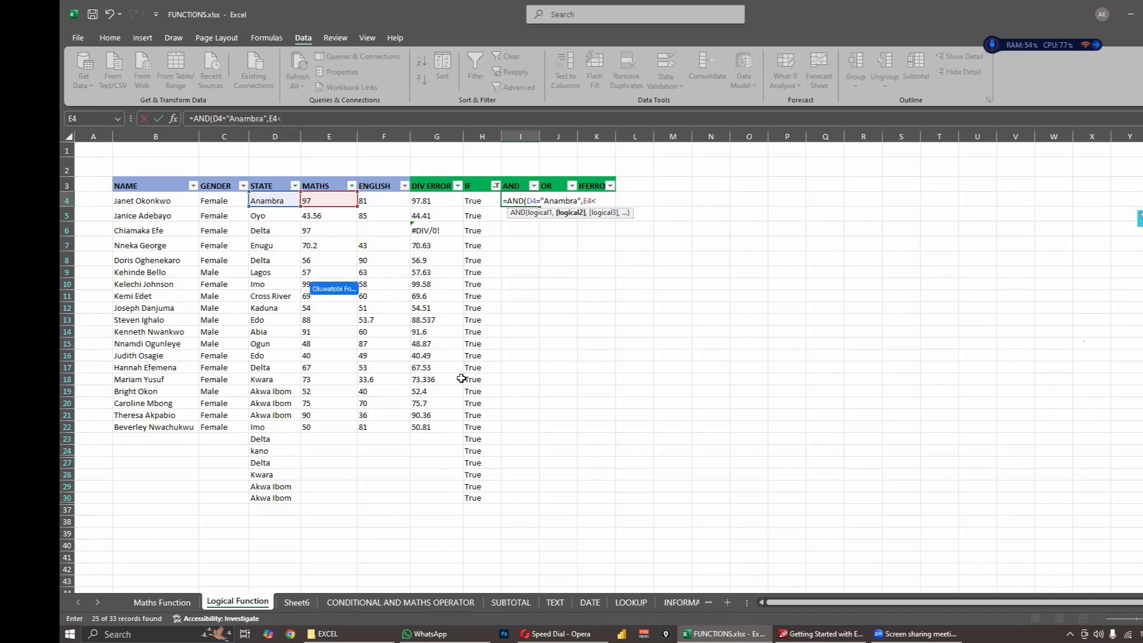
pyautogui.write('50')
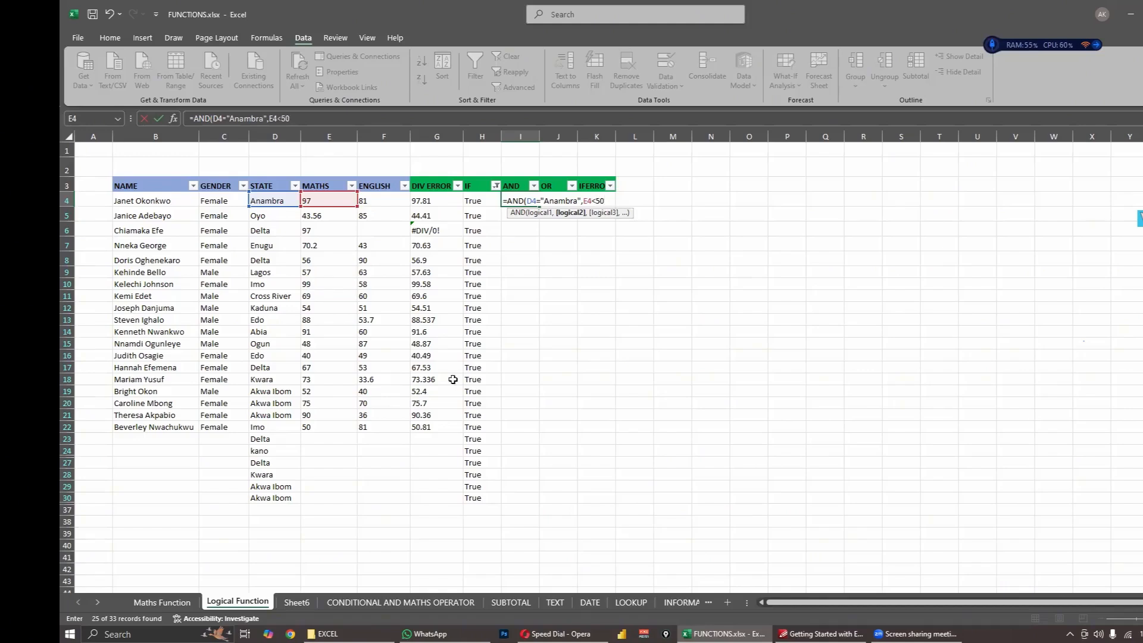
pyautogui.write(')')
pyautogui.press('Return')
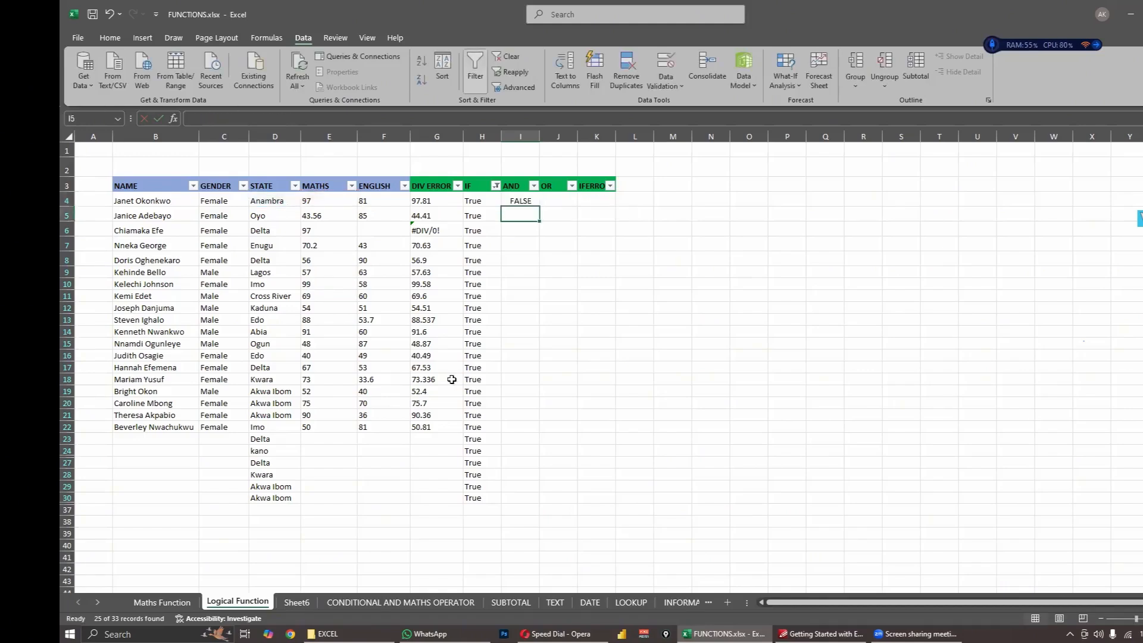
# - Inspect the AND formula in I4 against the State and Maths values in row 4, then cancel the cell edit
pyautogui.click(530, 196)
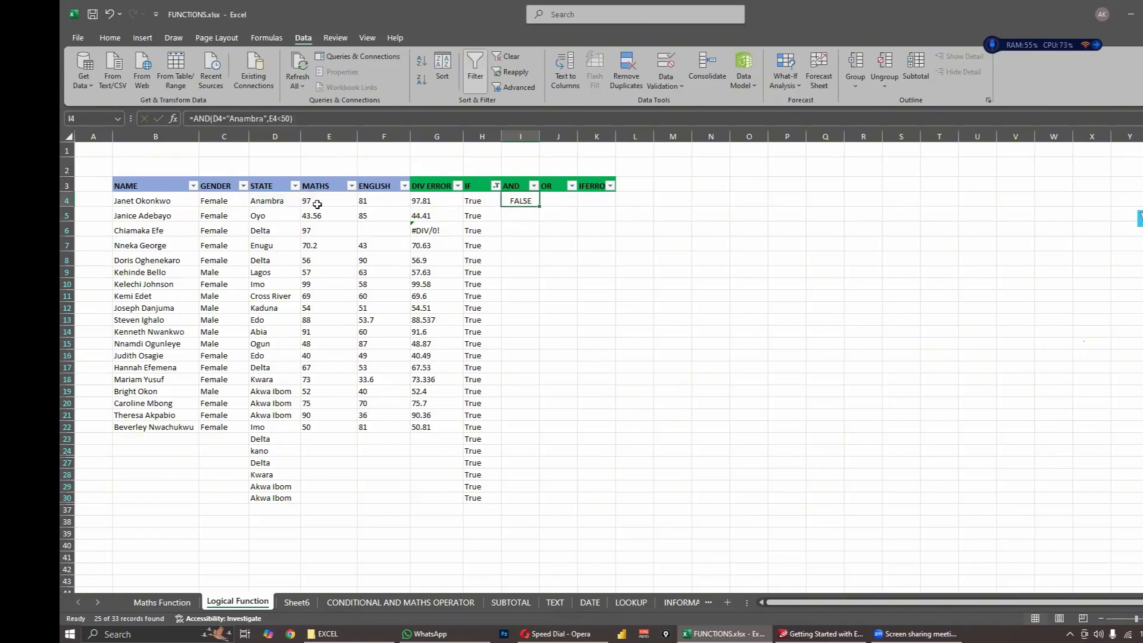
pyautogui.doubleClick(528, 200)
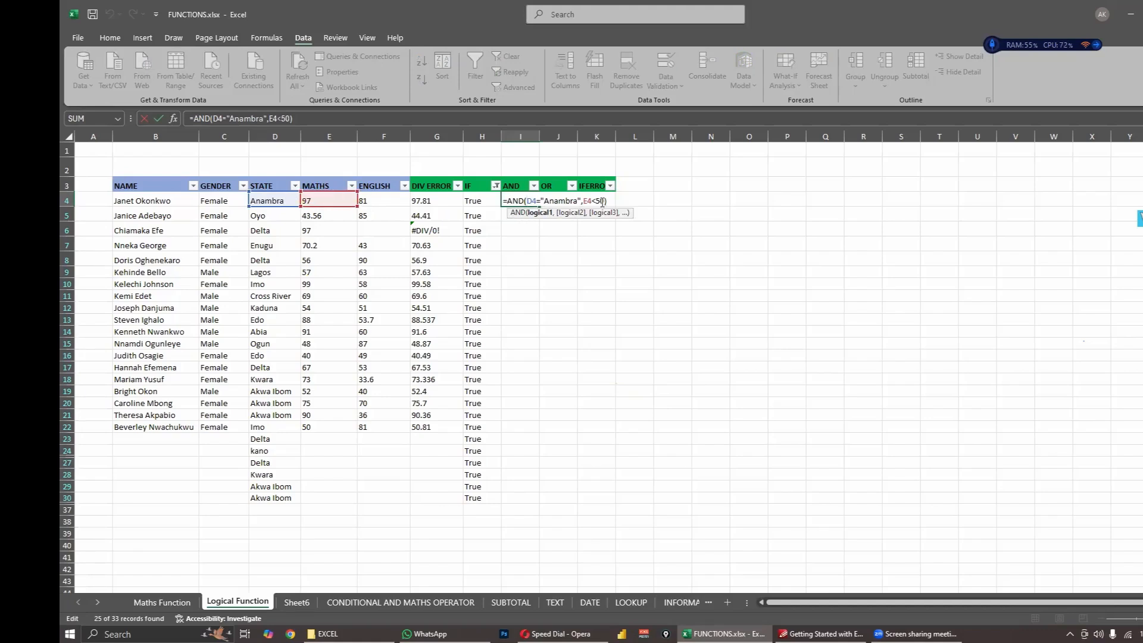
pyautogui.click(677, 219)
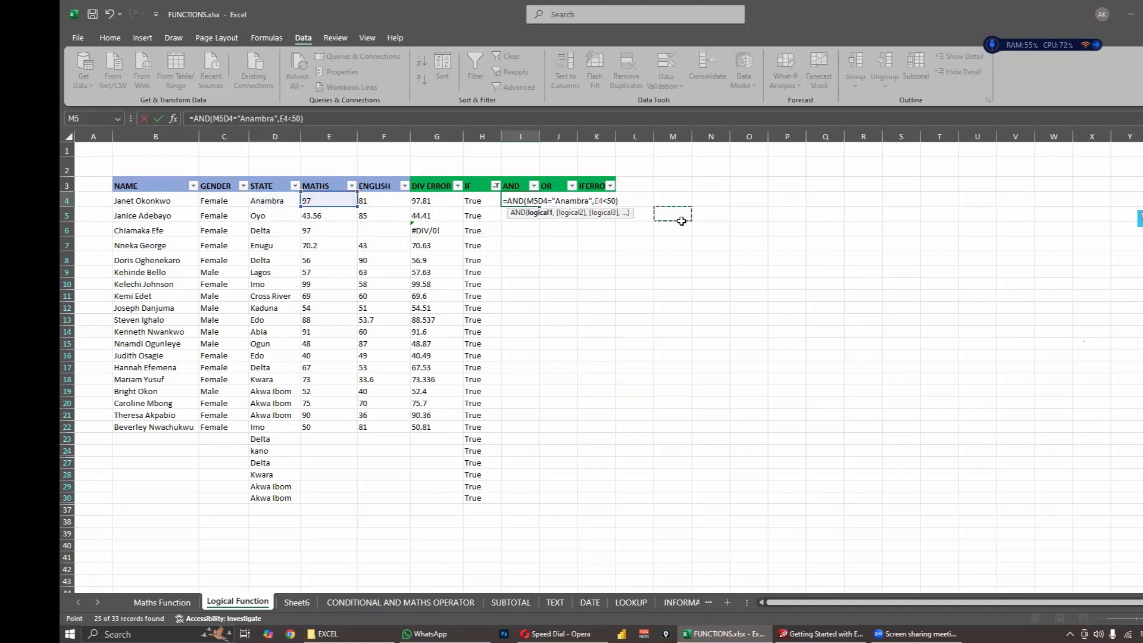
pyautogui.hotkey('ctrl', 'Return')
pyautogui.press('Escape')
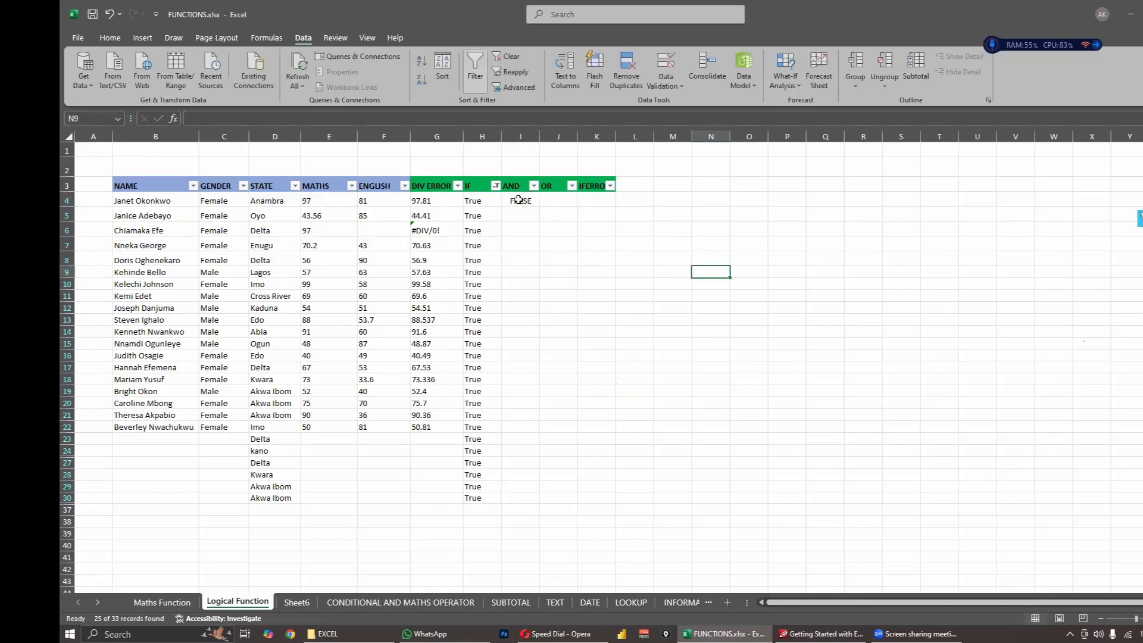
# - Fill the AND formula from I4 down through I22 and check the formula in I4
pyautogui.moveTo(540, 206); pyautogui.dragTo(503, 434)
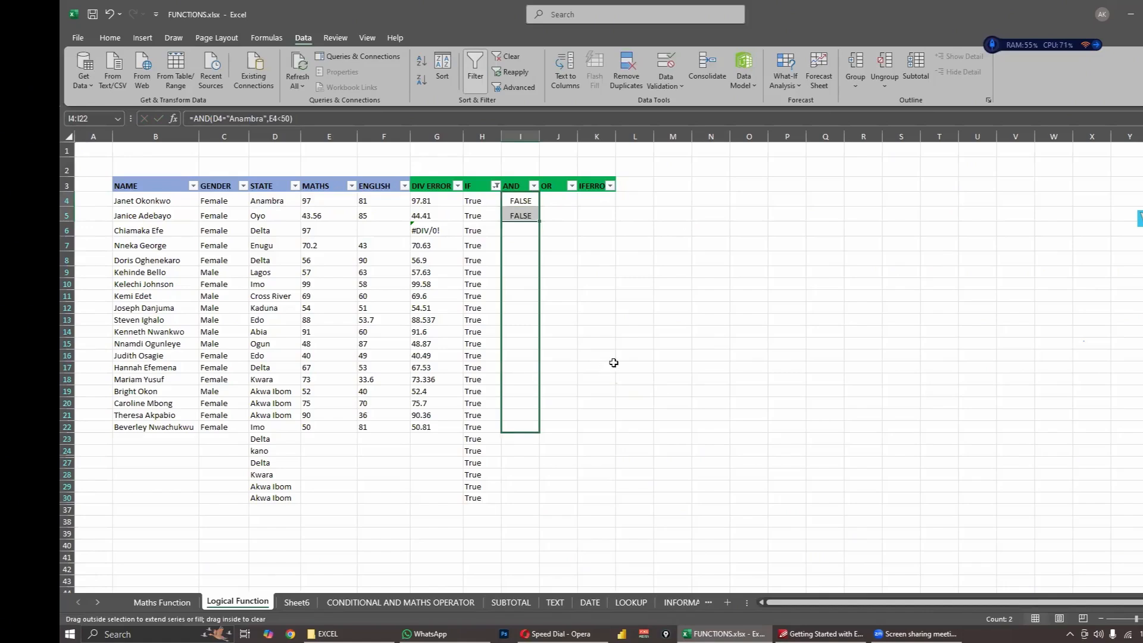
pyautogui.click(620, 356)
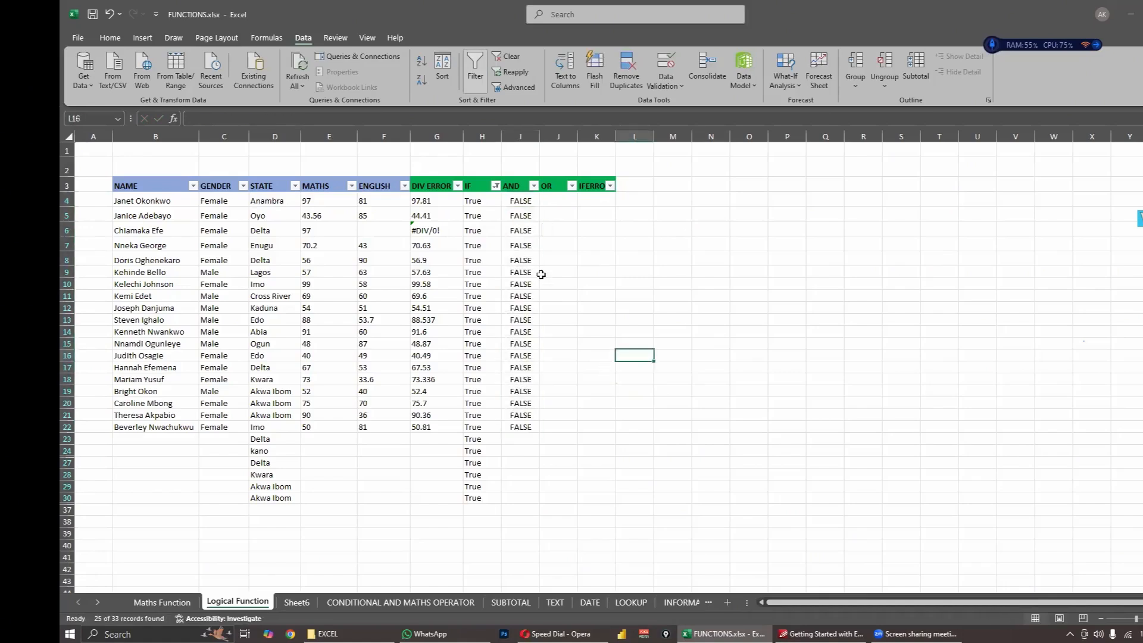
pyautogui.click(518, 204)
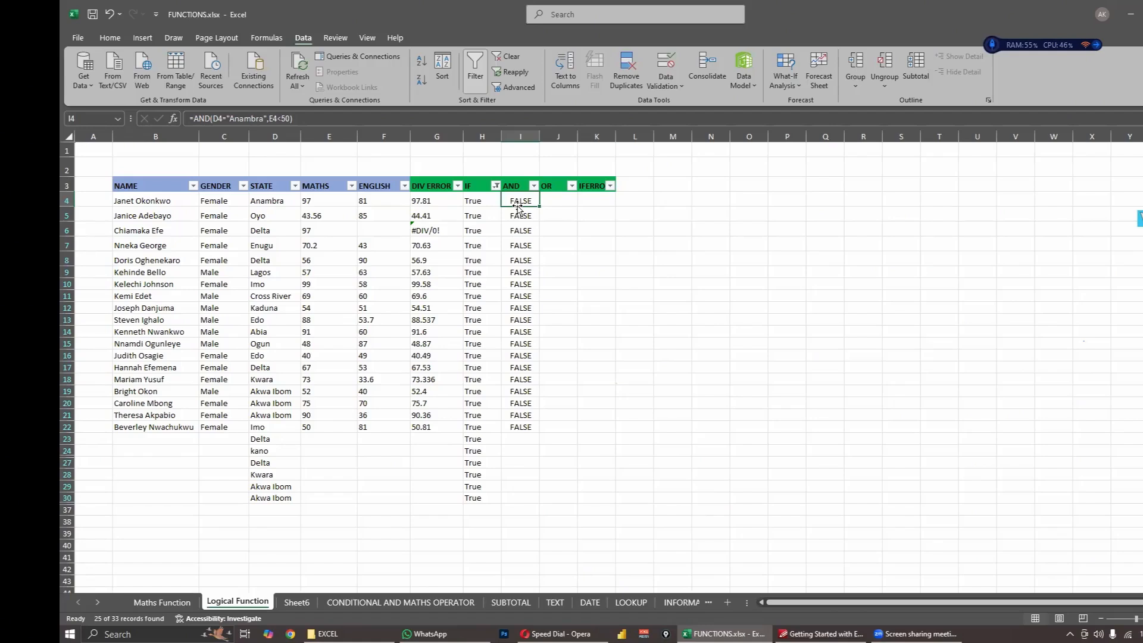
# - Clear the extra State entries below the last student row, from D23 through D30
pyautogui.moveTo(280, 439); pyautogui.dragTo(276, 506)
pyautogui.press('Delete')
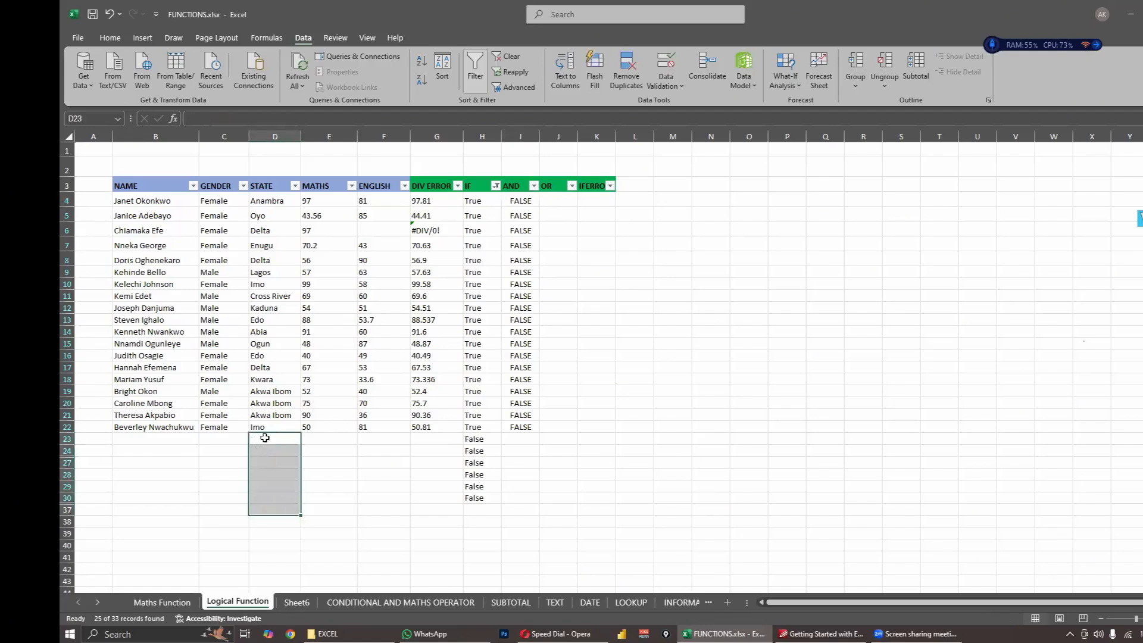
pyautogui.click(265, 438)
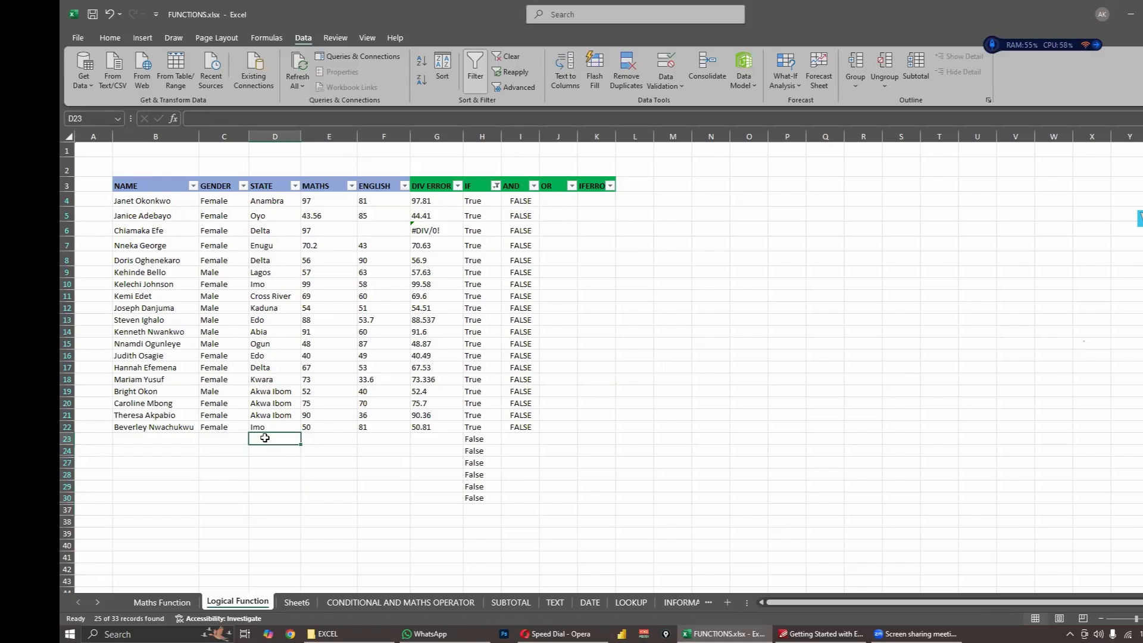
# - Enter Anambra in D23 and 35 in E23, and check the AND formula in I23 against these values
pyautogui.write('Anambra')
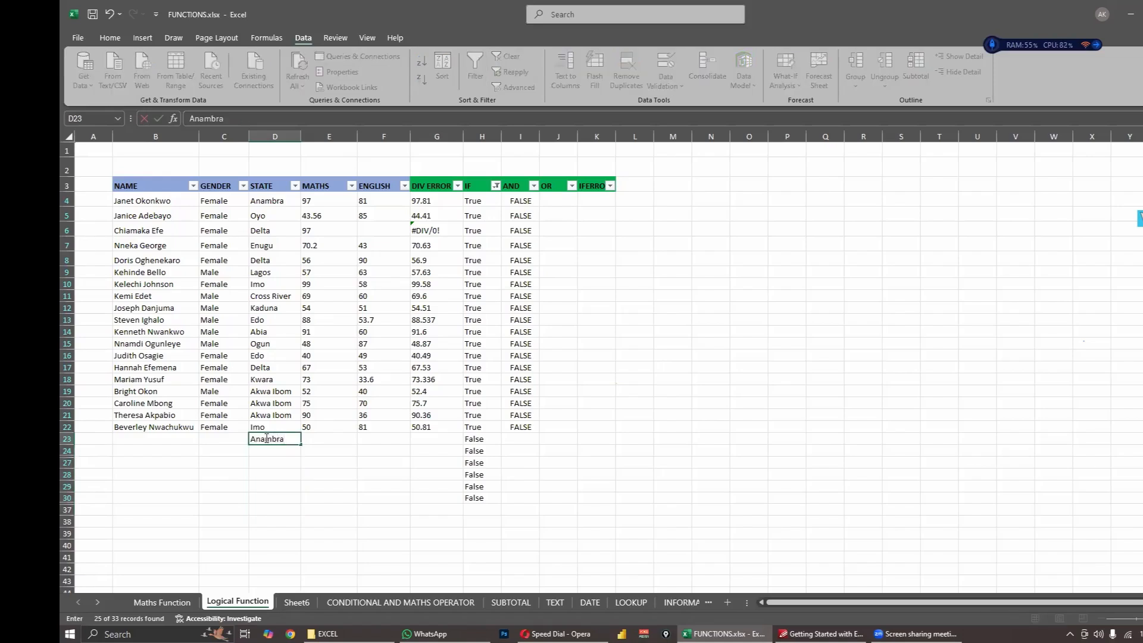
pyautogui.click(319, 439)
pyautogui.write('3')
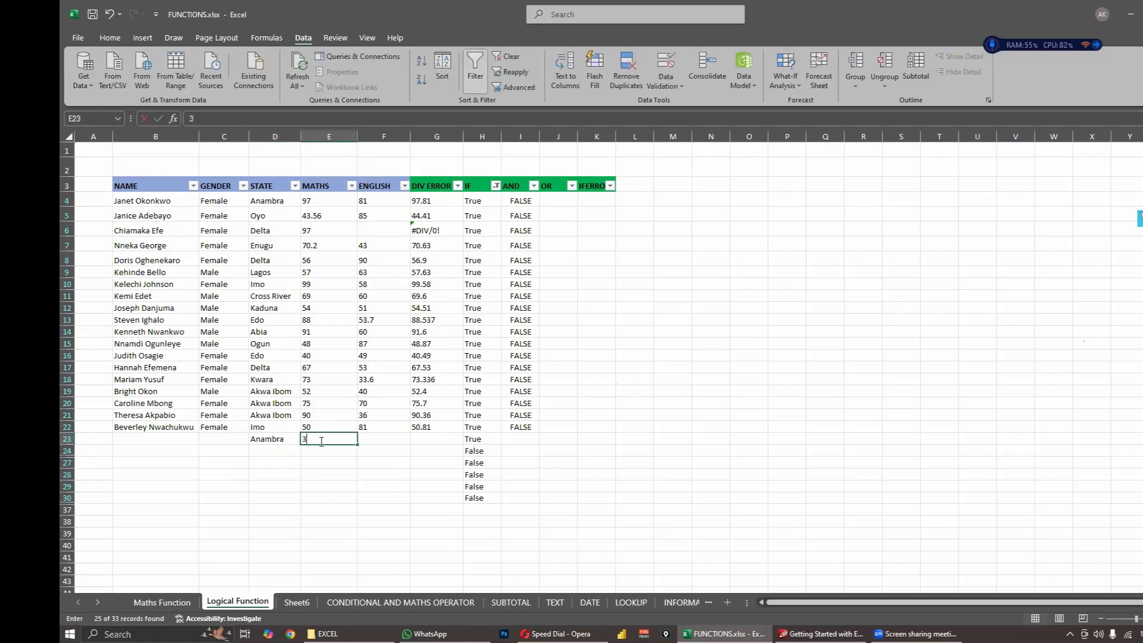
pyautogui.write('5')
pyautogui.click(586, 462)
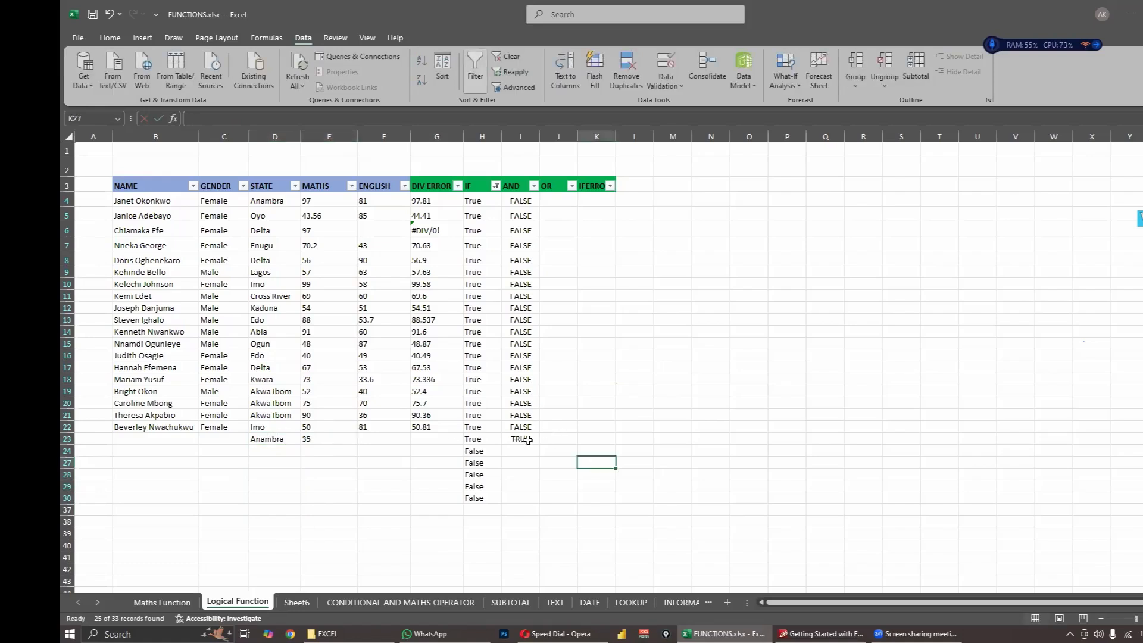
pyautogui.click(528, 439)
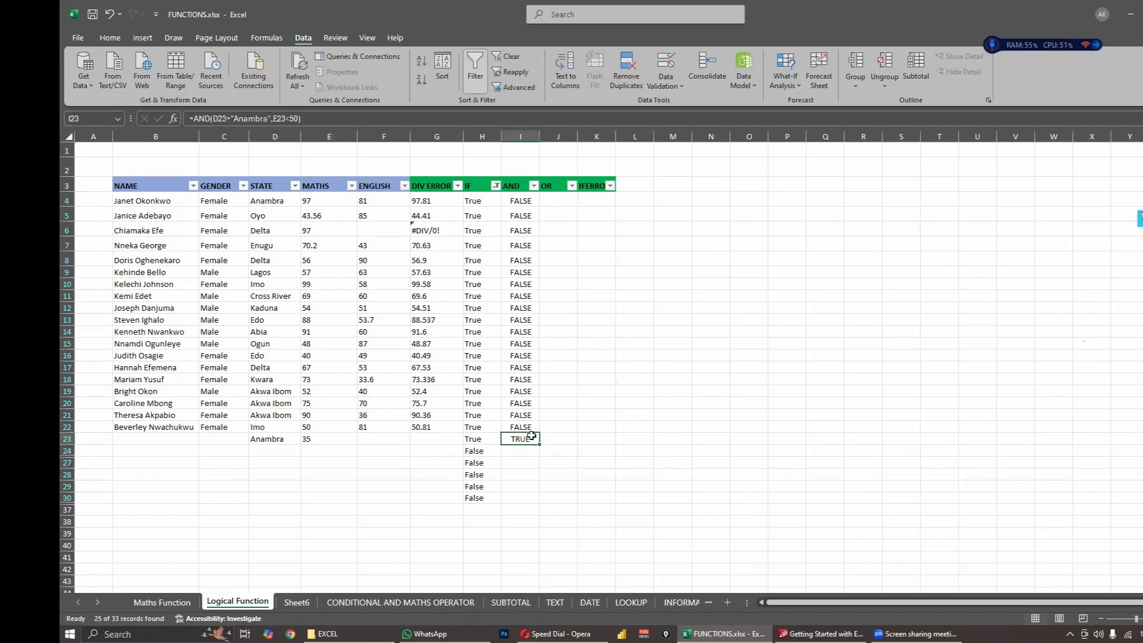
pyautogui.click(263, 441)
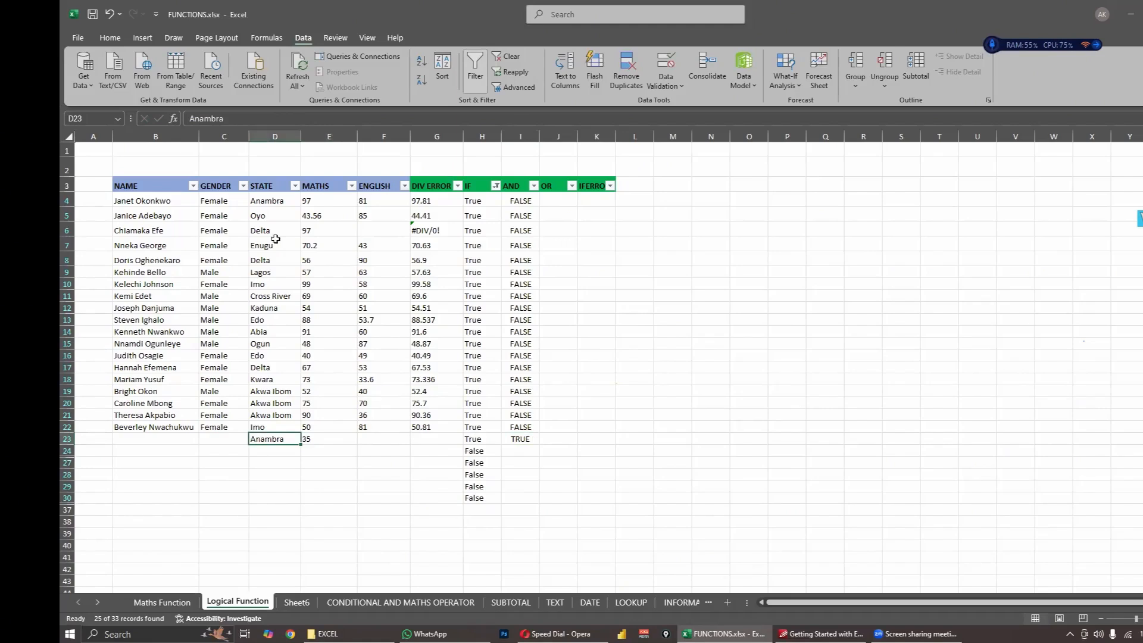
# - Set the Maths score in E23 to 51 and check the AND result in I23
pyautogui.click(332, 440)
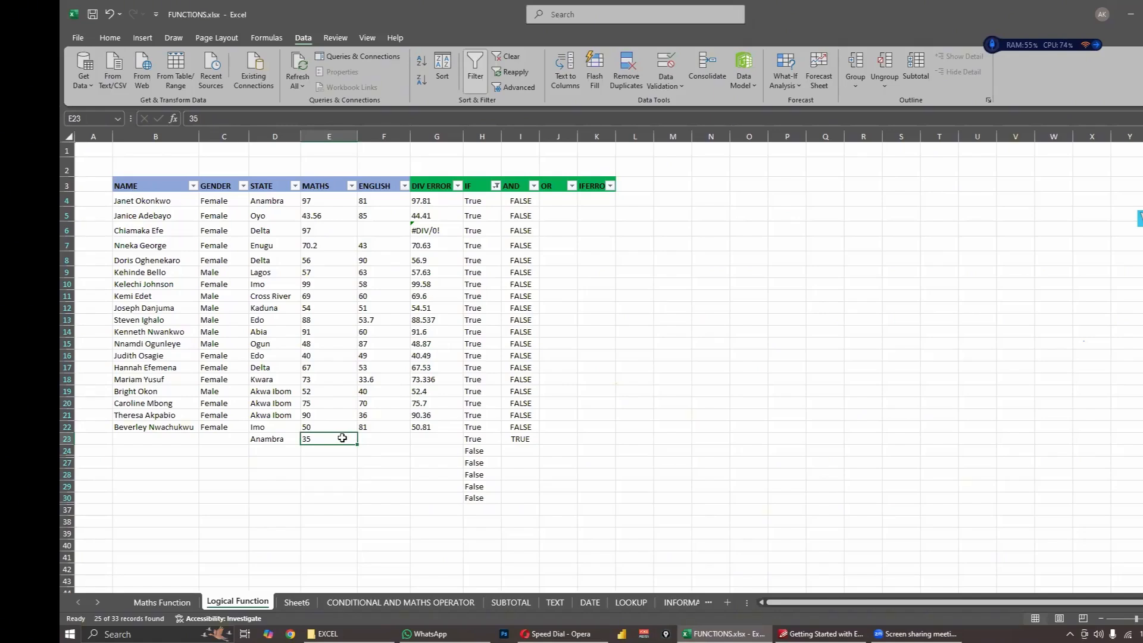
pyautogui.write('51')
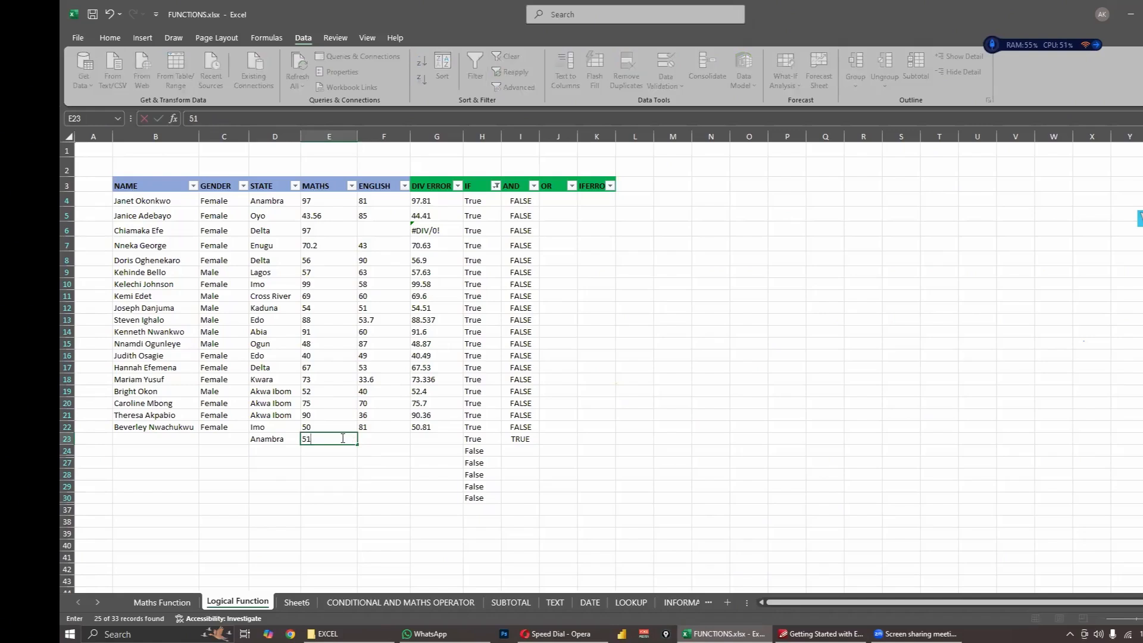
pyautogui.press('Return')
pyautogui.click(522, 440)
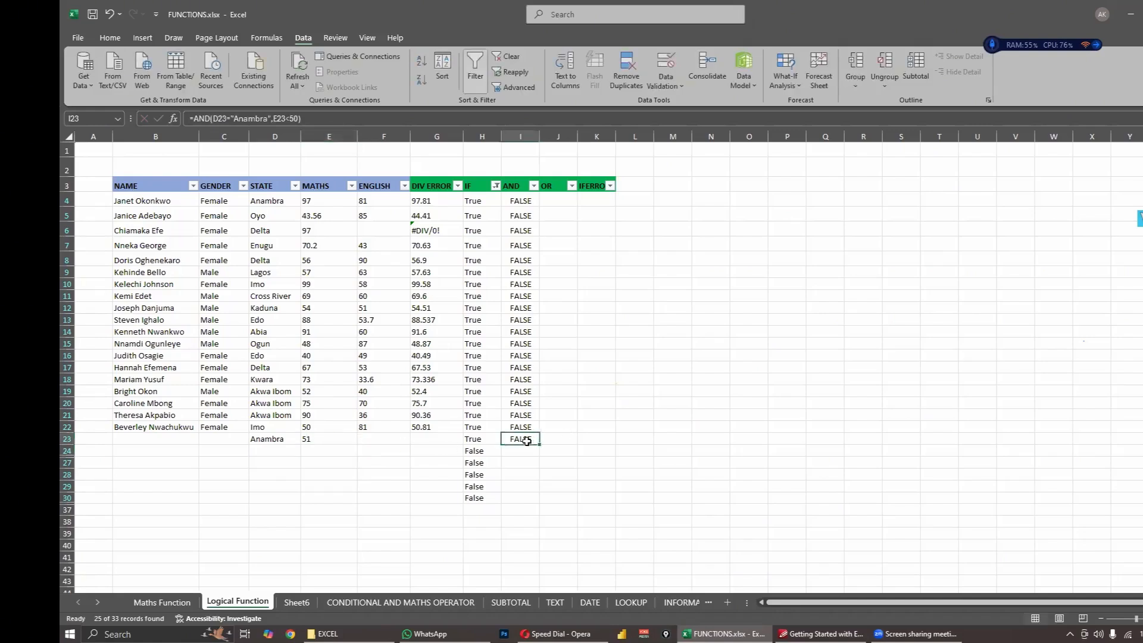
pyautogui.click(315, 440)
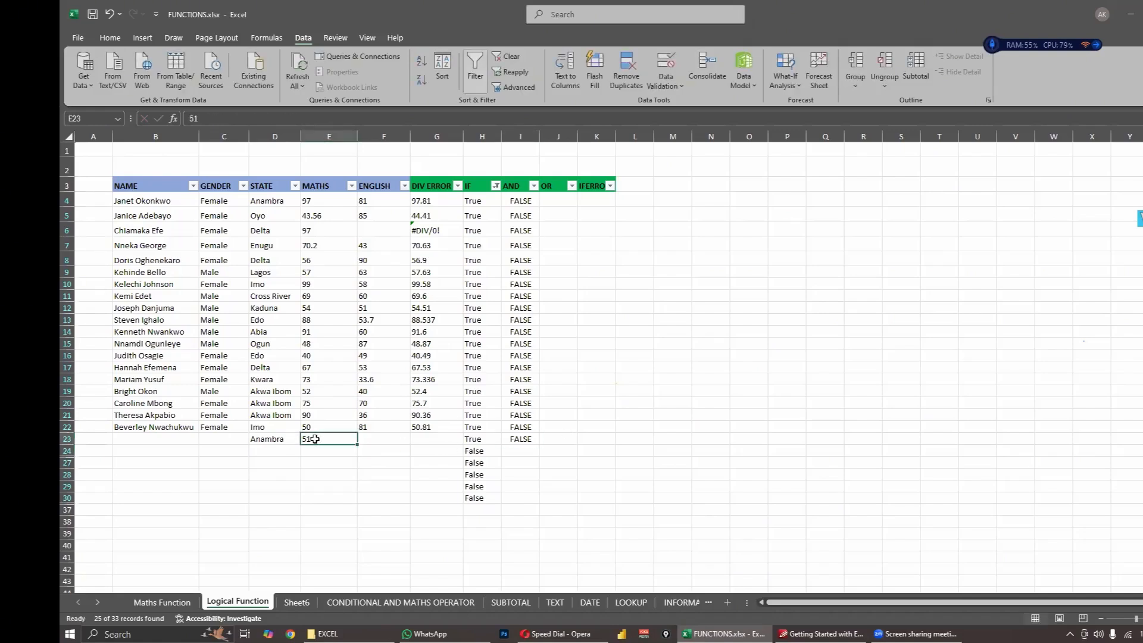
pyautogui.click(510, 440)
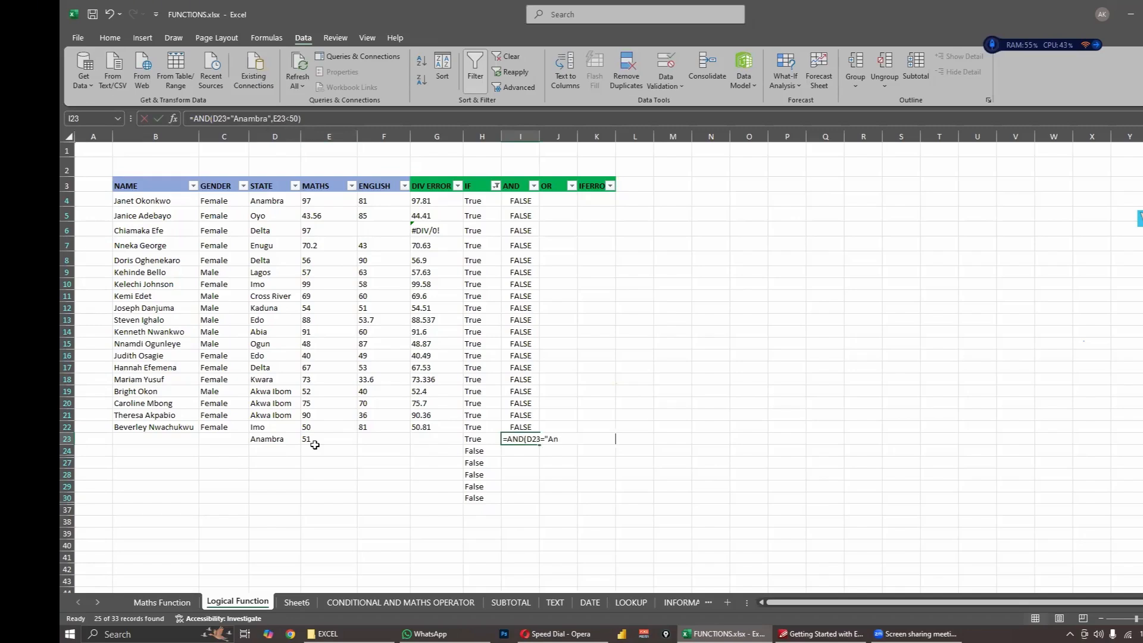
pyautogui.write('0')
pyautogui.hotkey('ctrl', 'z')
pyautogui.click(330, 439)
pyautogui.click(370, 460)
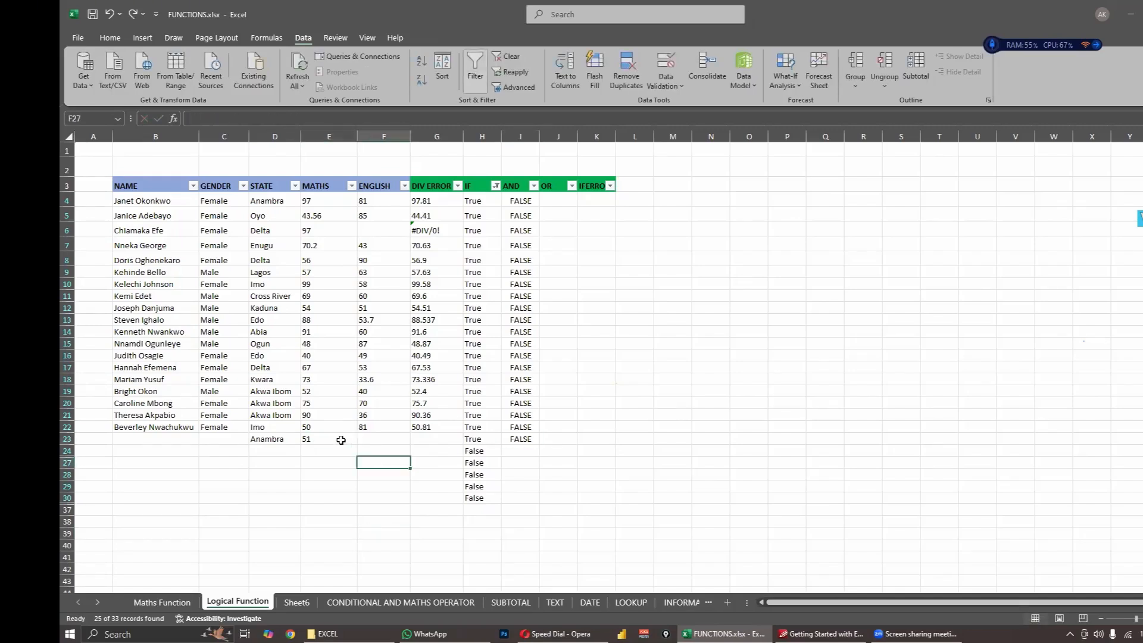
# - Set the Maths score in E23 to 50 and check the AND result in I23
pyautogui.click(339, 437)
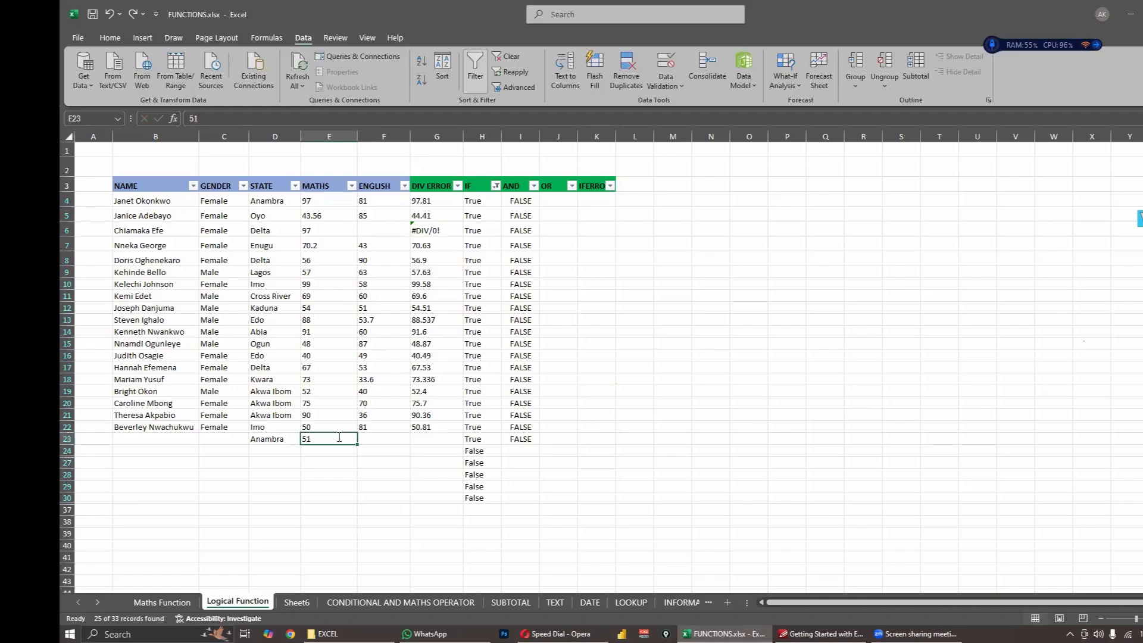
pyautogui.write('50')
pyautogui.click(521, 438)
pyautogui.click(514, 439)
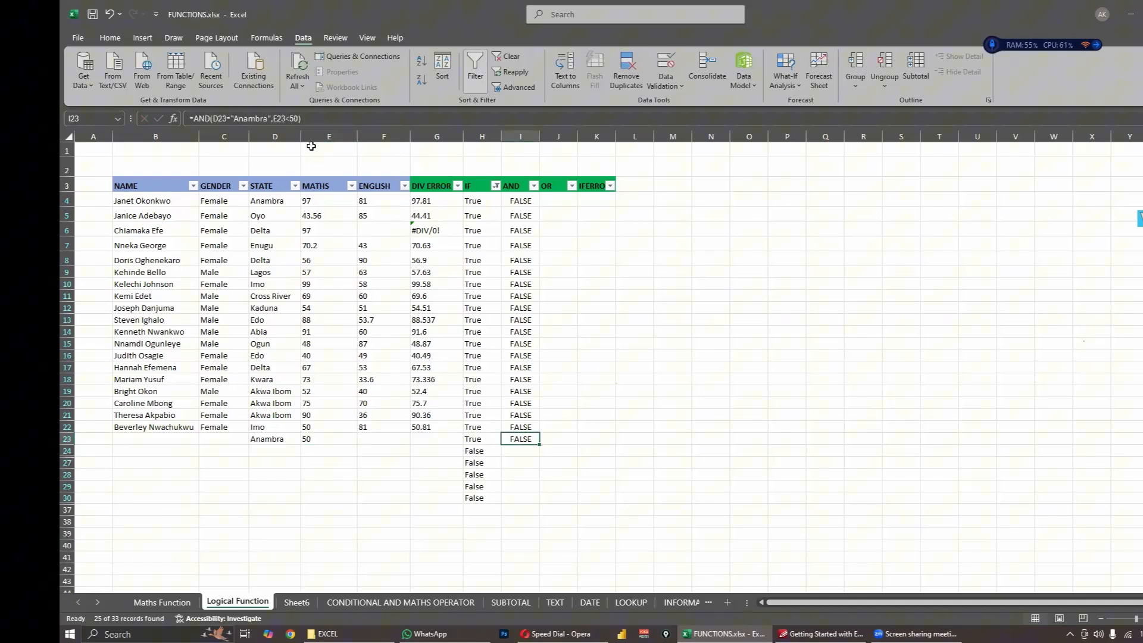
# - Change the second AND condition in I23 to E23<=50 and check its result against the Maths score in E23
pyautogui.click(292, 119)
pyautogui.write('=')
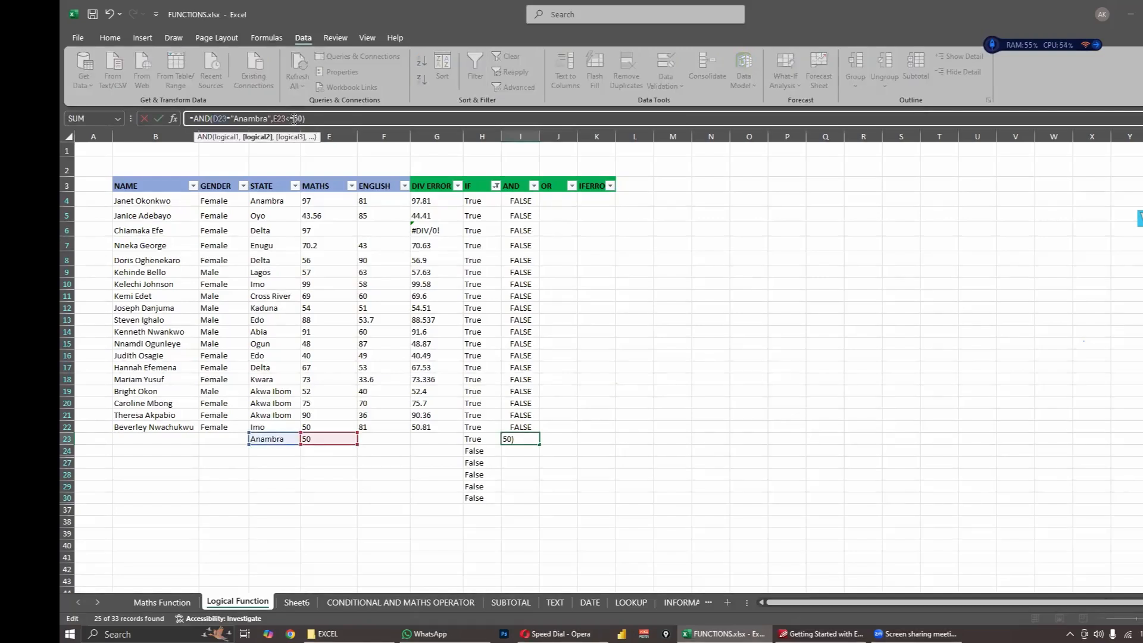
pyautogui.press('Return')
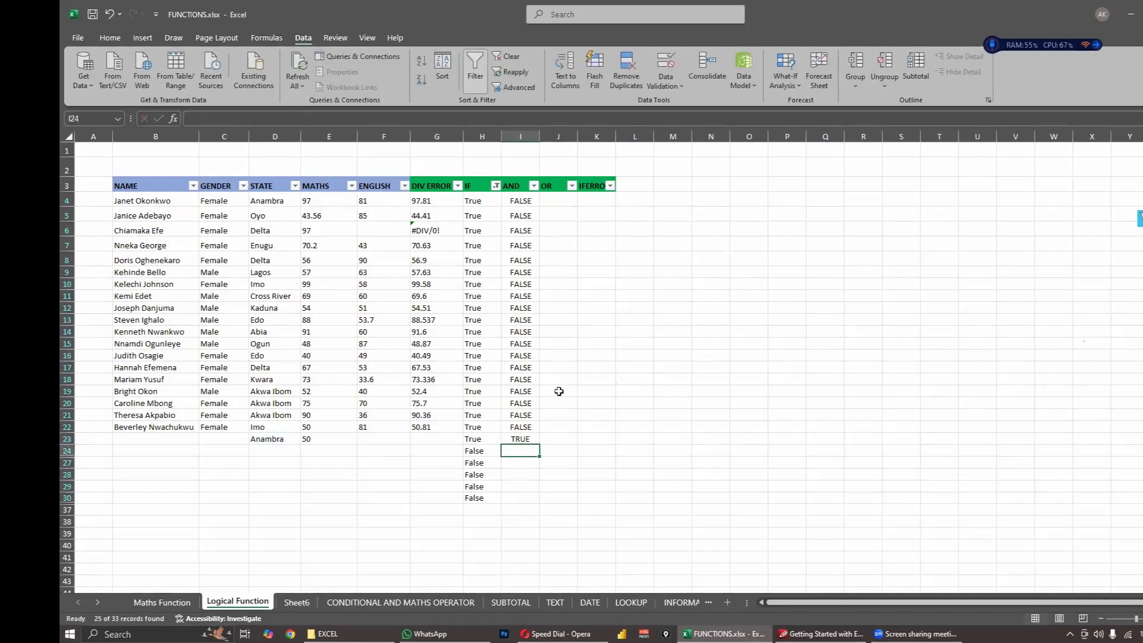
pyautogui.click(521, 439)
pyautogui.click(321, 439)
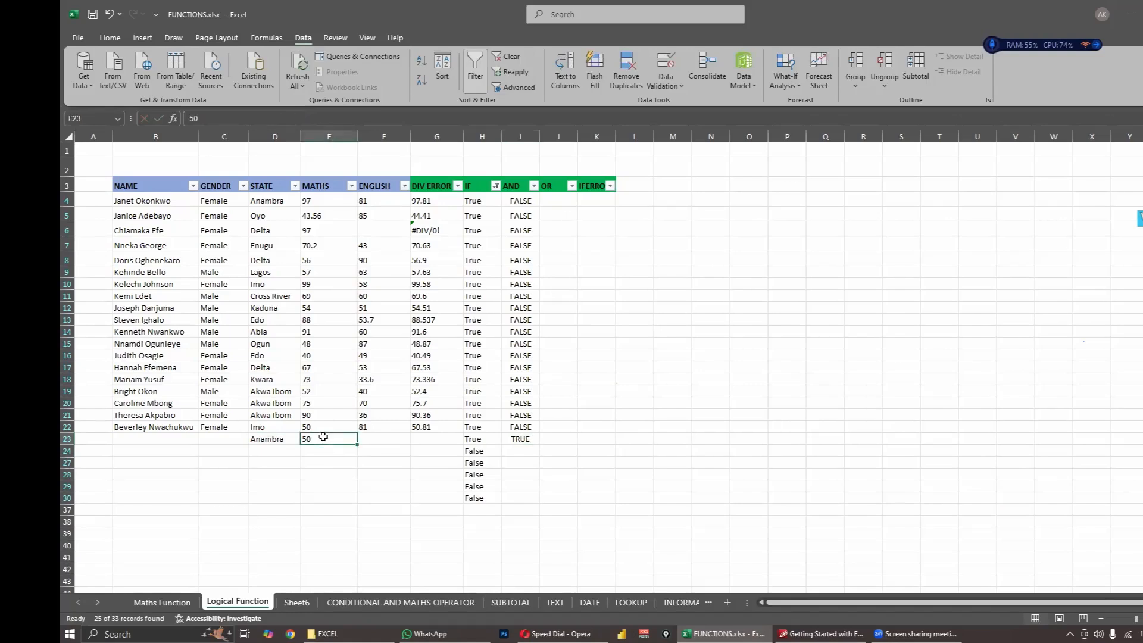
pyautogui.click(529, 438)
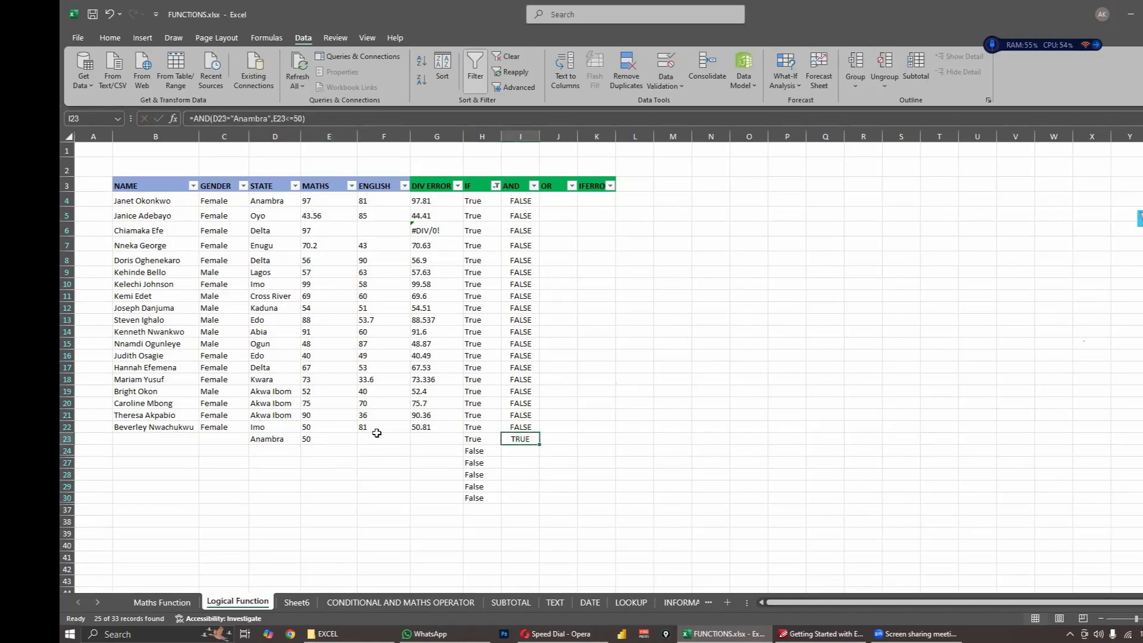
pyautogui.click(332, 438)
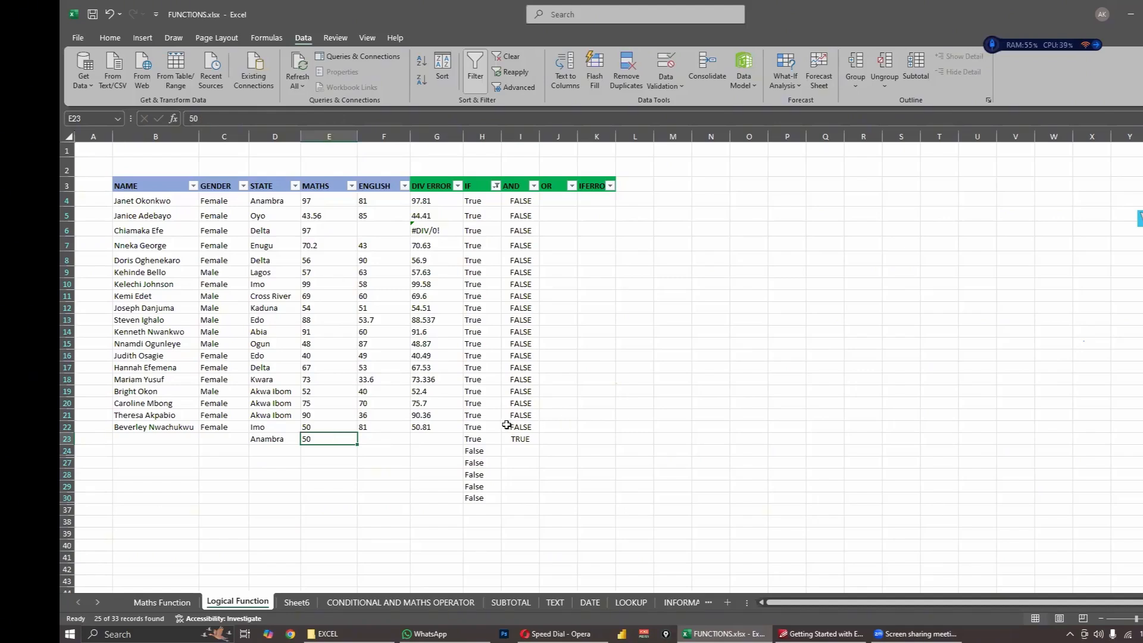
pyautogui.click(526, 438)
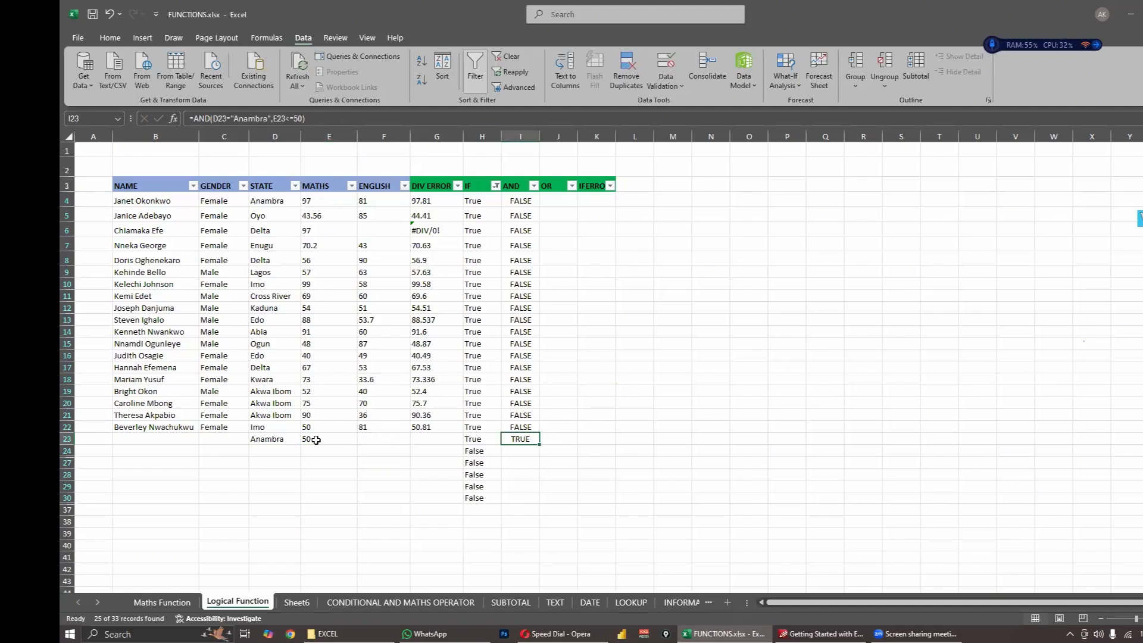
# - Examine the Gender, State and Maths values in row 4 as possible AND conditions
pyautogui.click(280, 199)
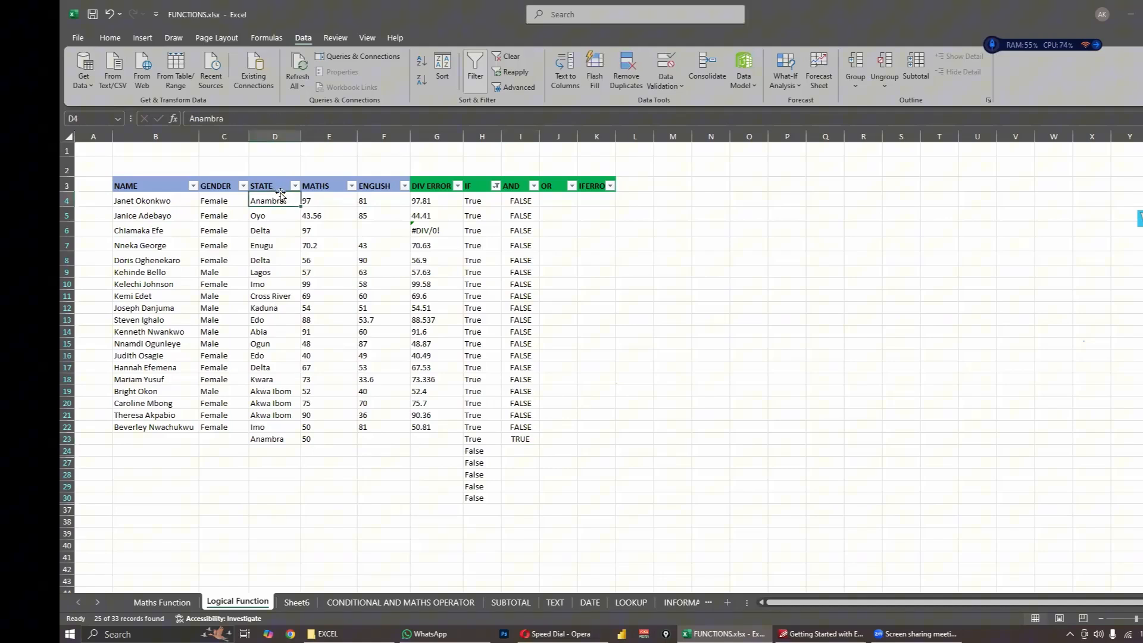
pyautogui.click(313, 199)
pyautogui.click(277, 199)
pyautogui.click(311, 201)
pyautogui.click(276, 201)
pyautogui.click(310, 201)
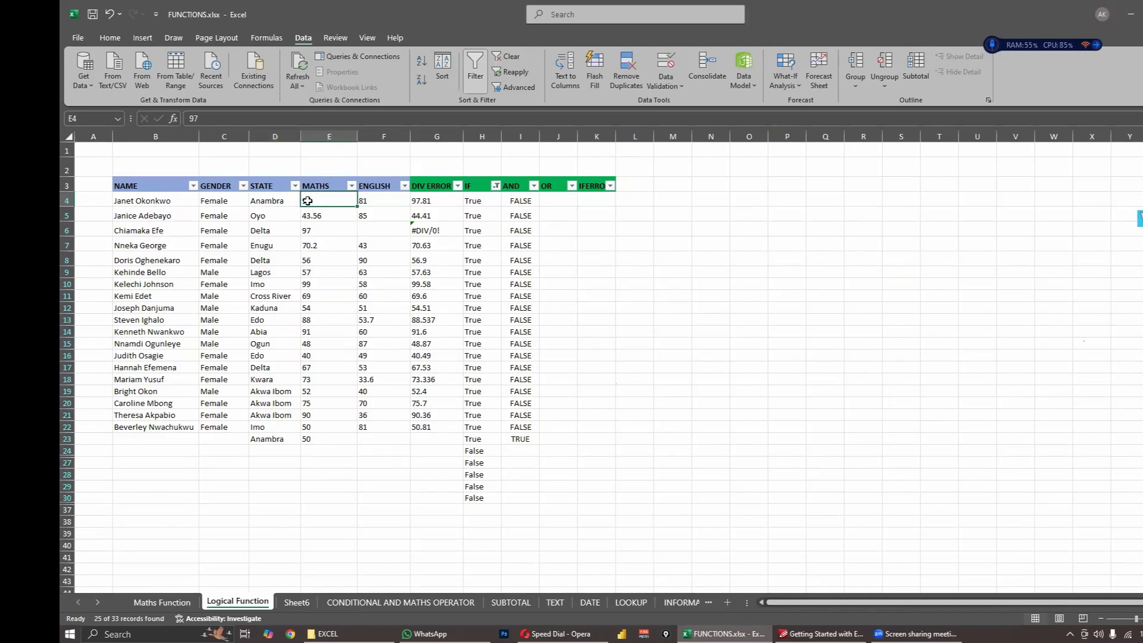
pyautogui.click(272, 204)
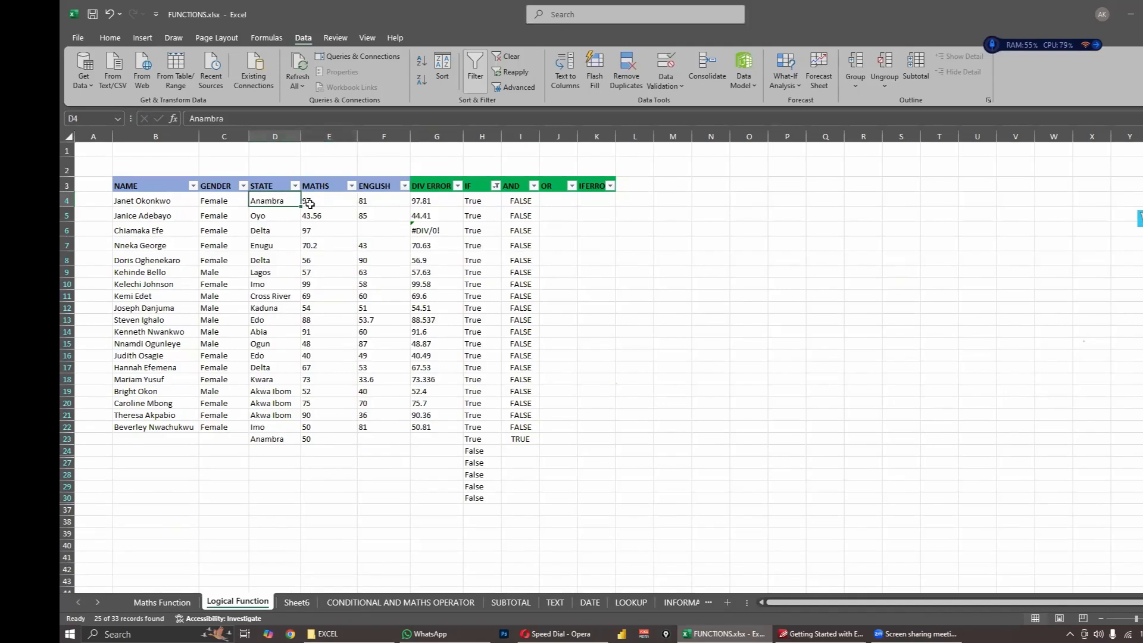
pyautogui.click(218, 198)
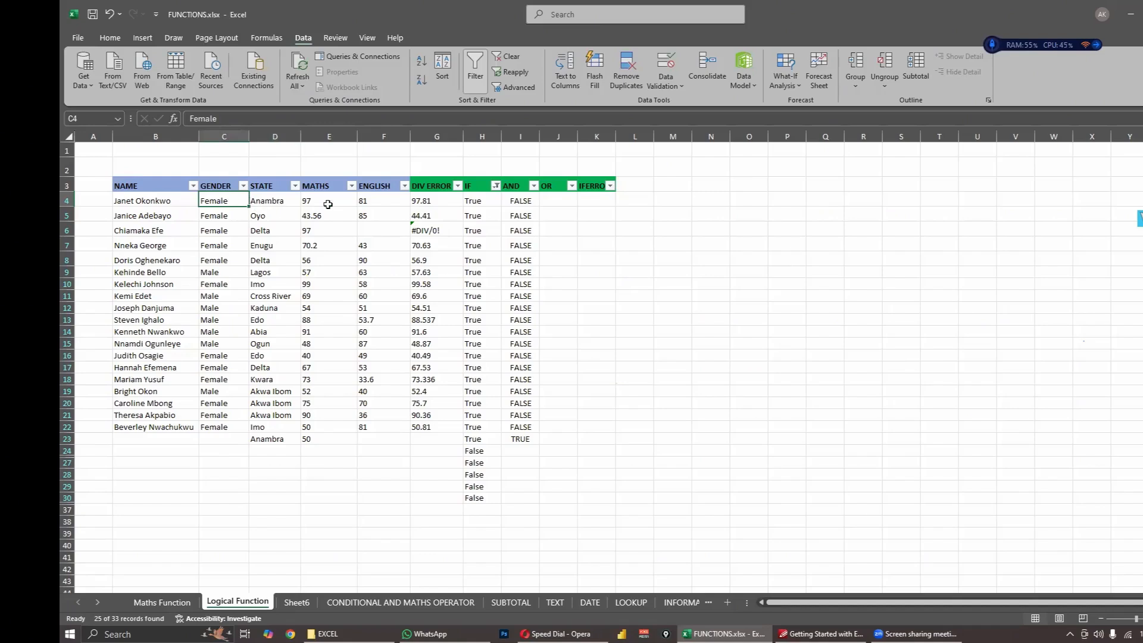
pyautogui.click(632, 246)
pyautogui.click(236, 206)
# - Change the first condition's cell reference in the I4 AND formula to the Gender cell C4
pyautogui.doubleClick(520, 201)
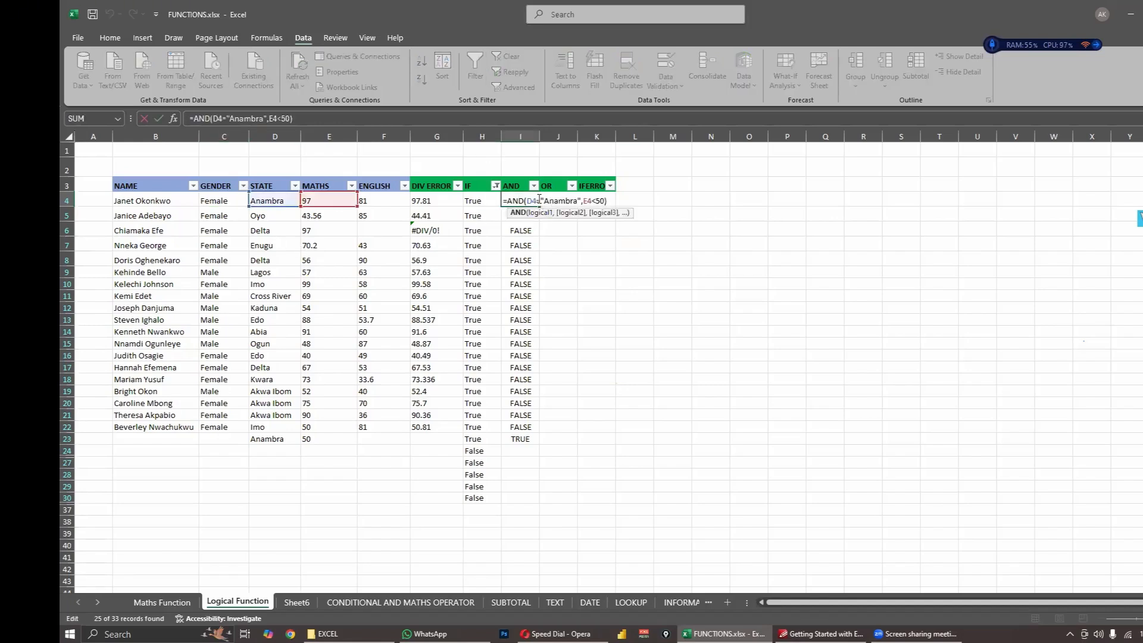
pyautogui.press('Right')
pyautogui.press('Right')
pyautogui.press('BackSpace')
pyautogui.write('c')
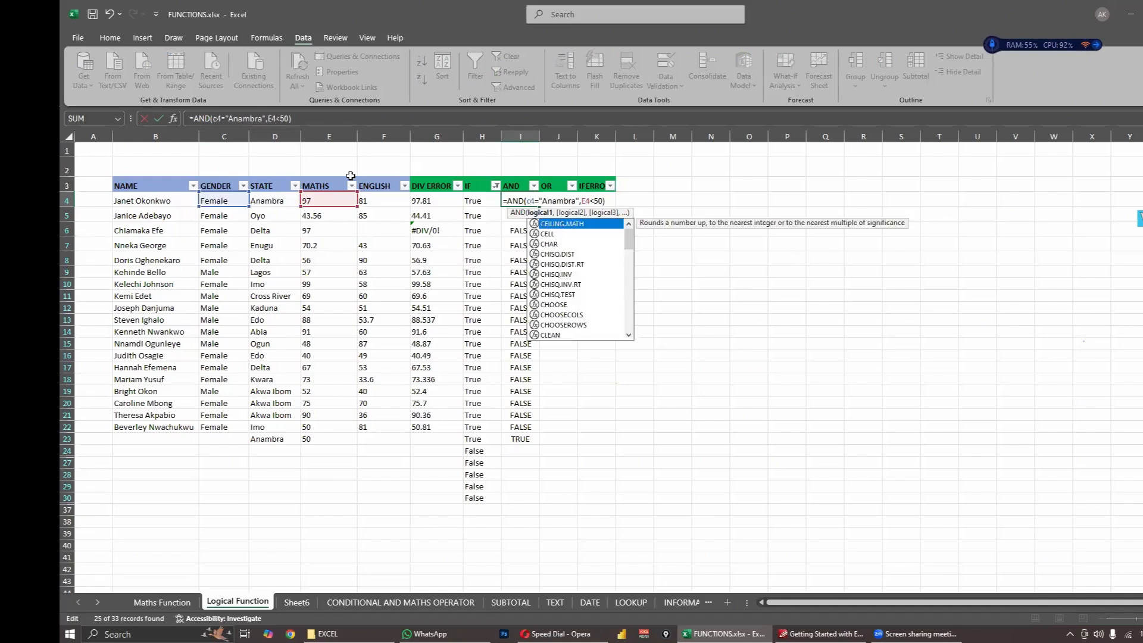
pyautogui.press('BackSpace')
pyautogui.write('C')
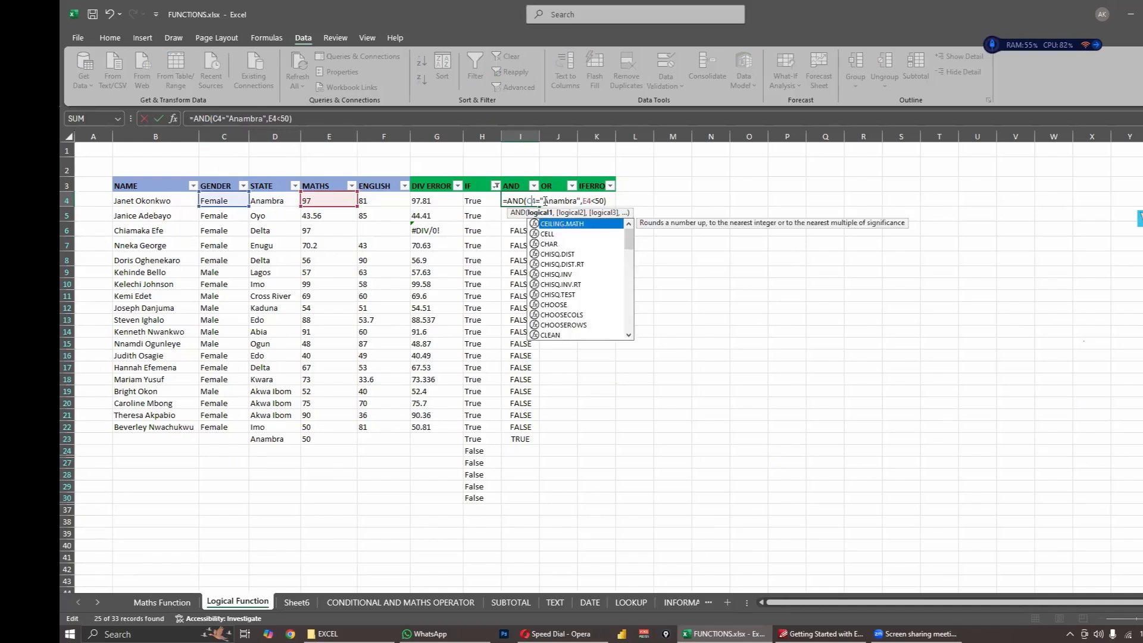
# - Replace the first condition's text criterion in the I4 AND formula with "Male" and confirm the formula
pyautogui.click(578, 201)
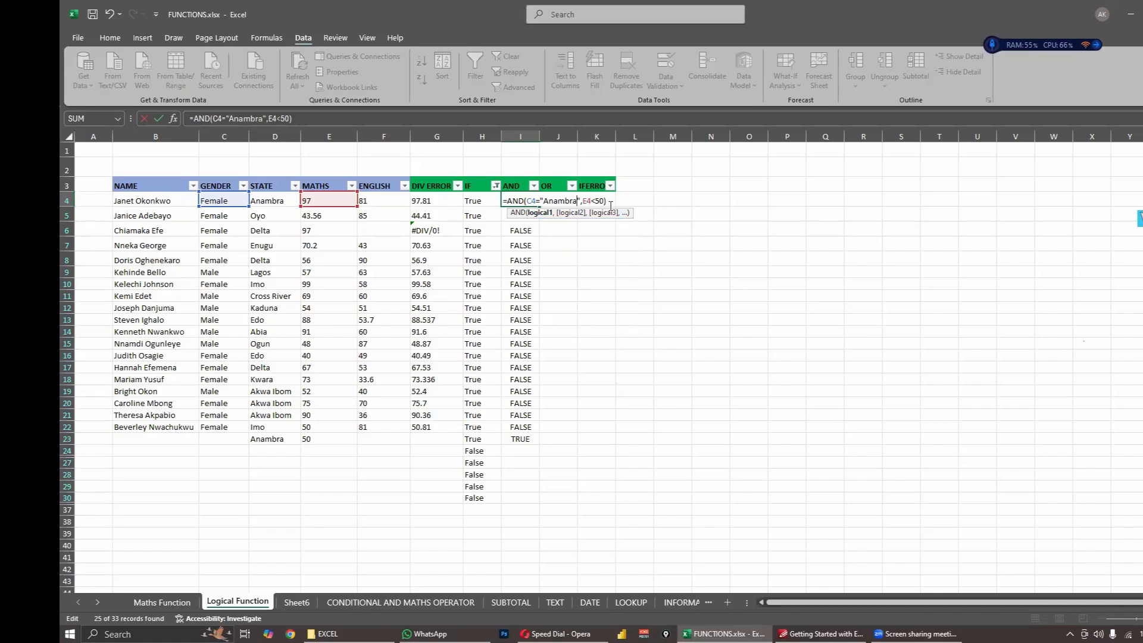
pyautogui.press('BackSpace')
pyautogui.press('BackSpace')
pyautogui.press('BackSpace')
pyautogui.press('BackSpace')
pyautogui.press('BackSpace')
pyautogui.press('BackSpace')
pyautogui.press('BackSpace')
pyautogui.write('Male')
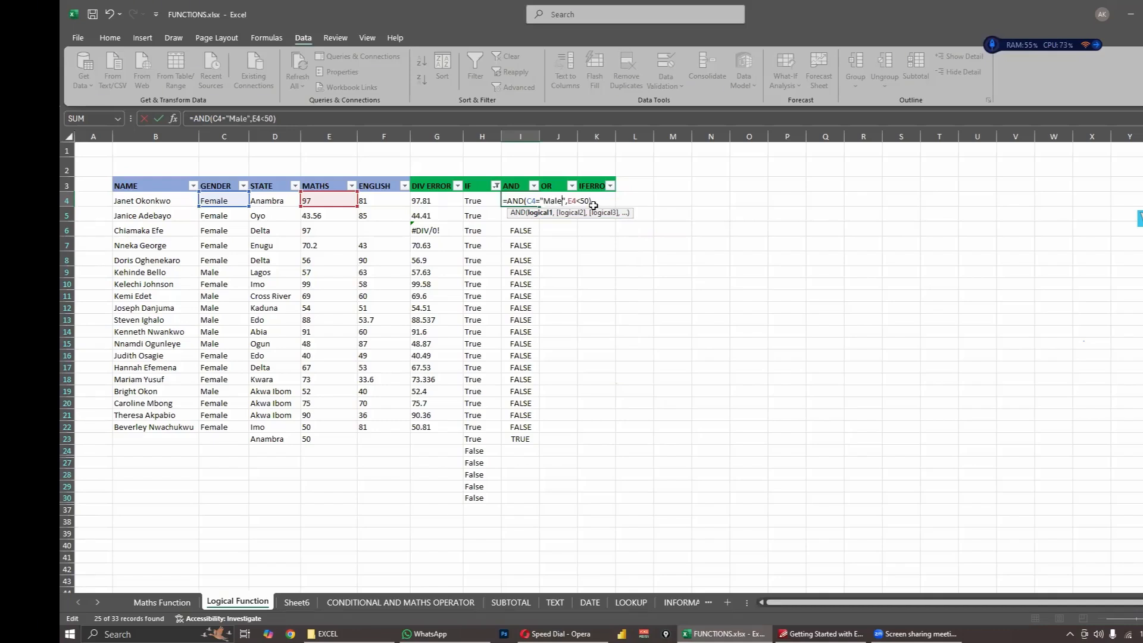
pyautogui.hotkey('ctrl', 'Return')
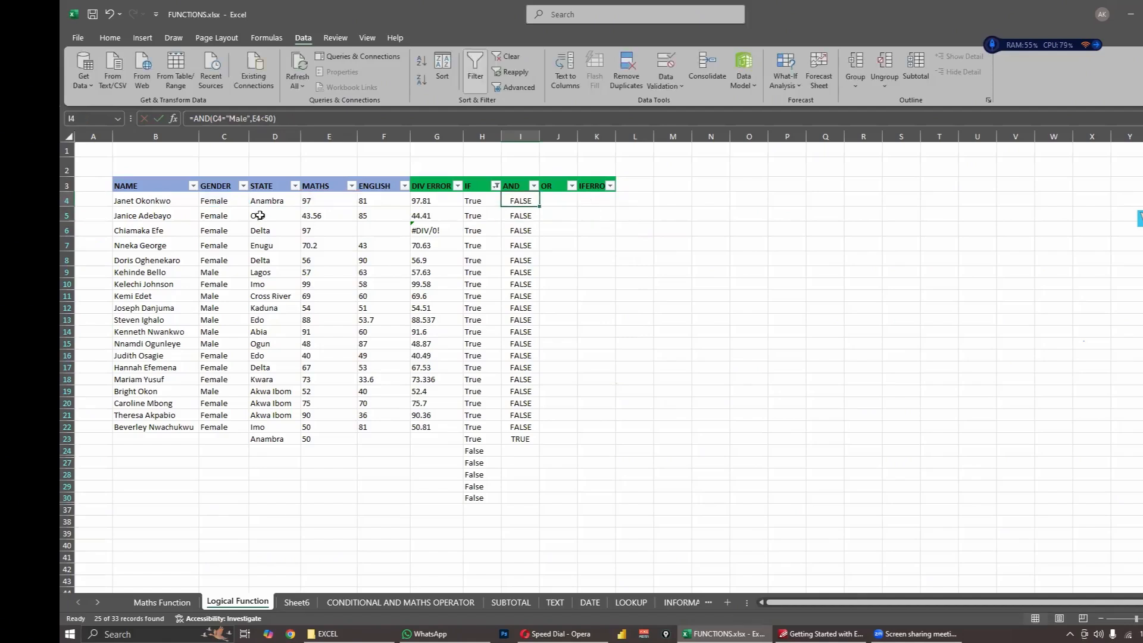
# - Check the Gender entries in C4 and C9, and fill the AND formula from I4 down through I30
pyautogui.click(213, 204)
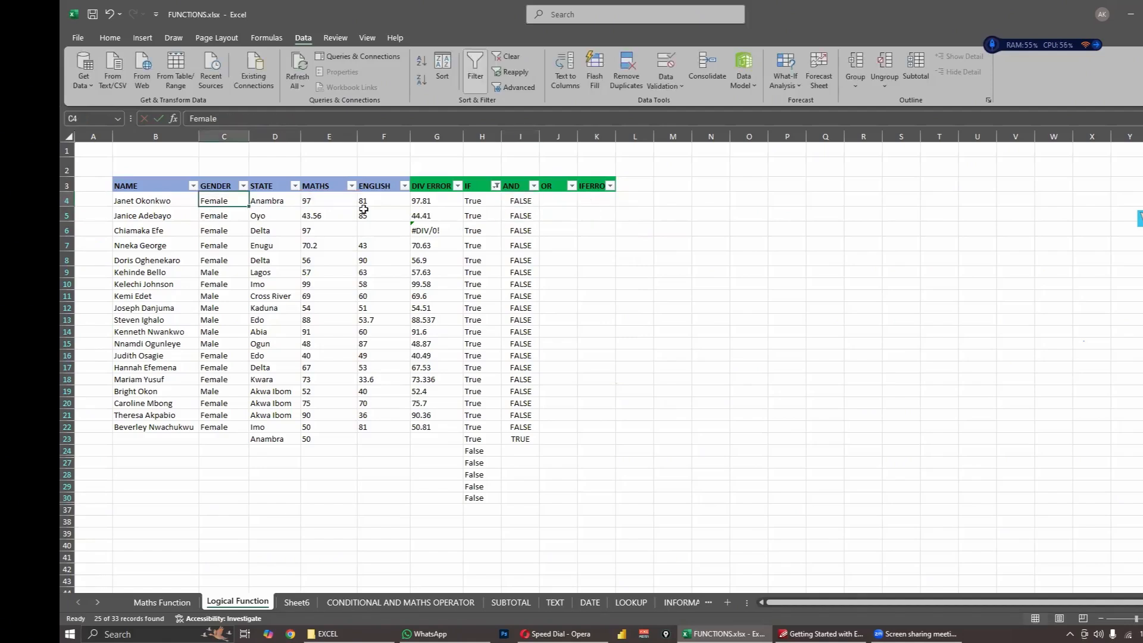
pyautogui.click(216, 275)
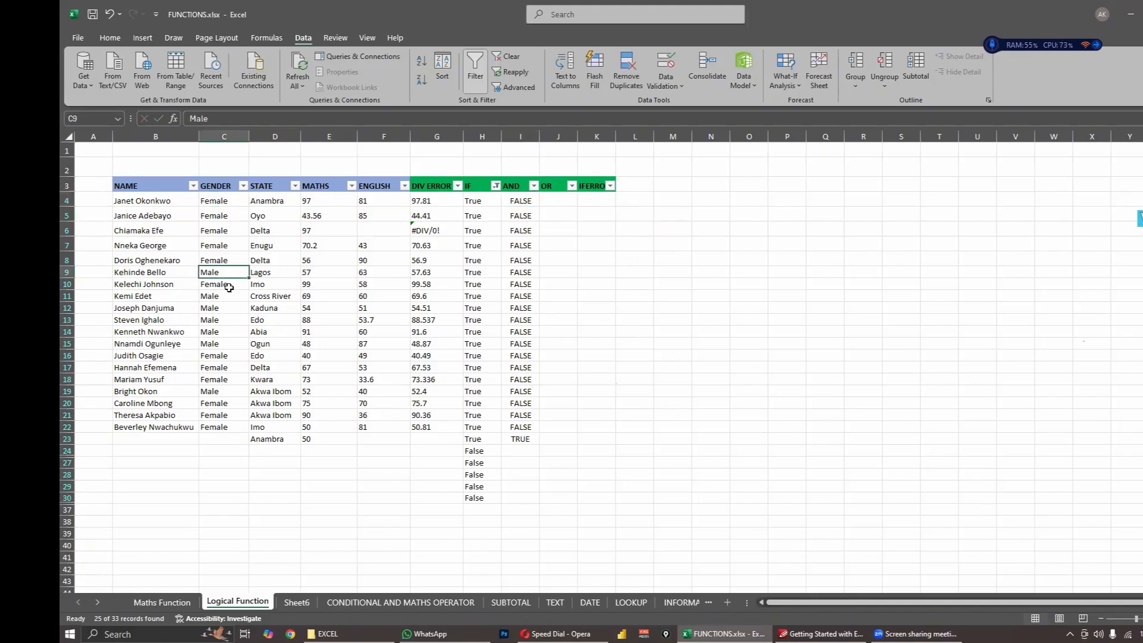
pyautogui.click(535, 203)
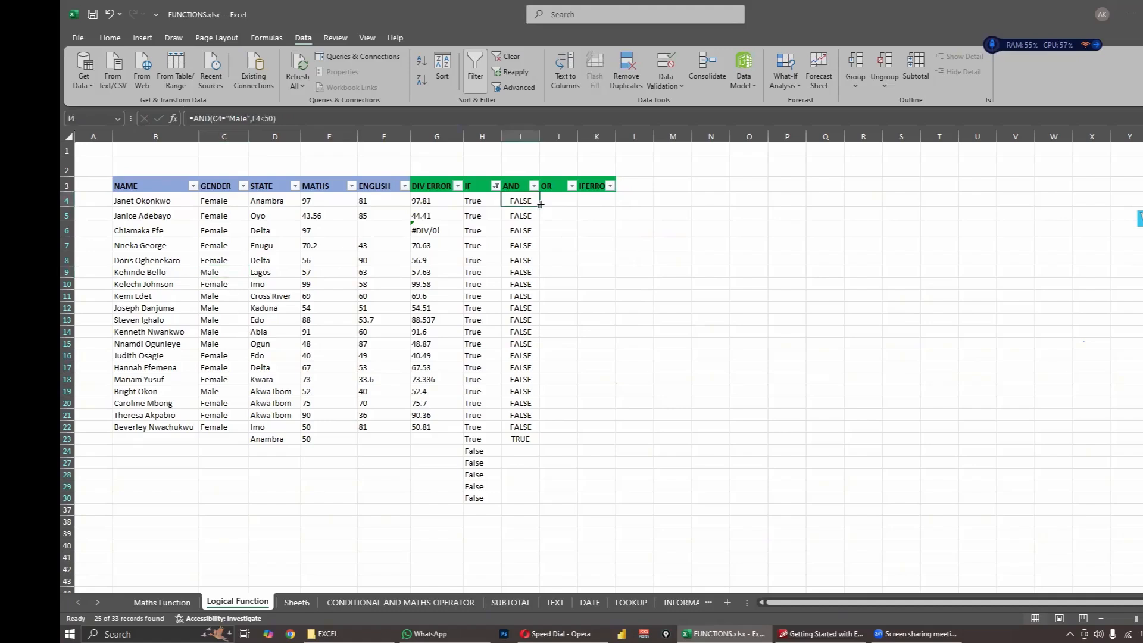
pyautogui.moveTo(541, 203); pyautogui.dragTo(540, 503)
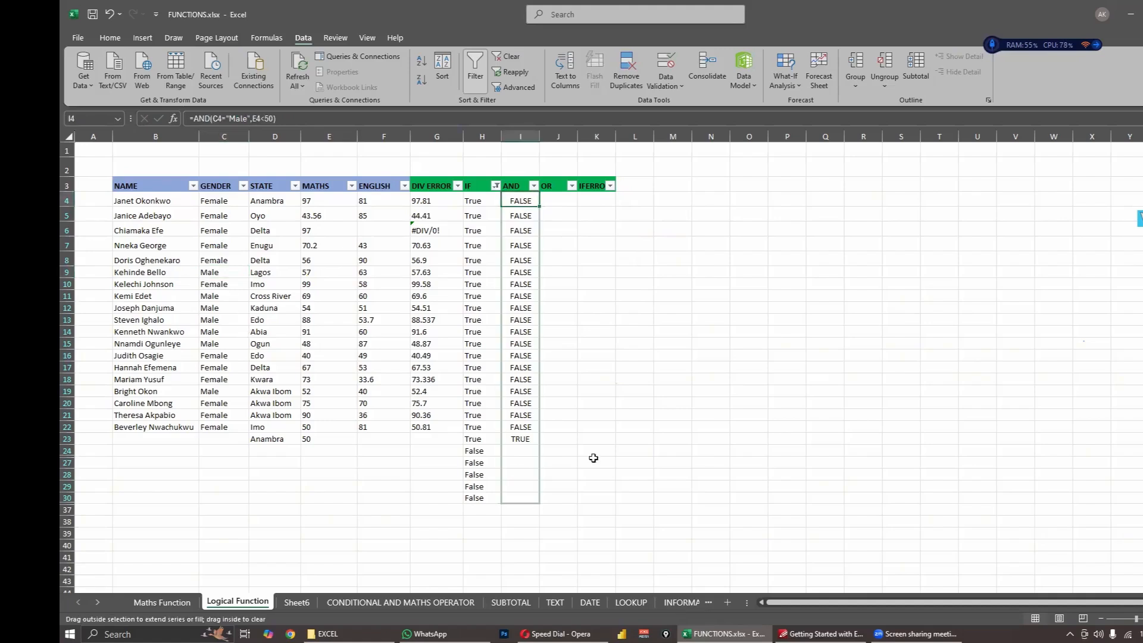
pyautogui.click(665, 382)
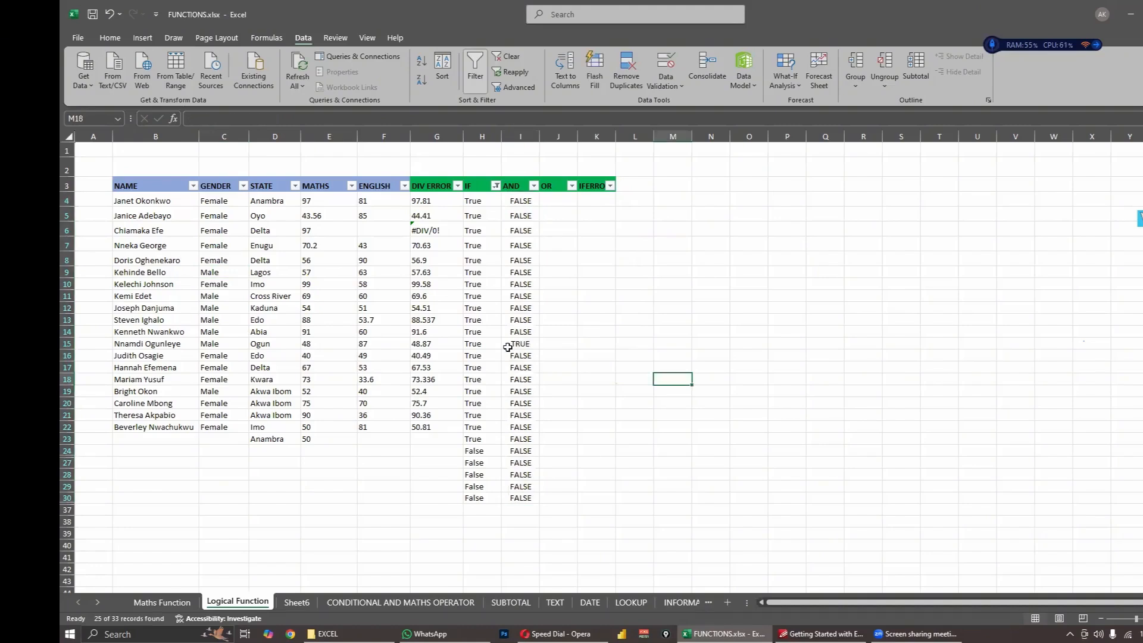
# - Examine the AND formula in I15 against the Gender value in C15 and the Maths score in E15
pyautogui.click(517, 344)
pyautogui.moveTo(517, 345); pyautogui.dragTo(222, 343)
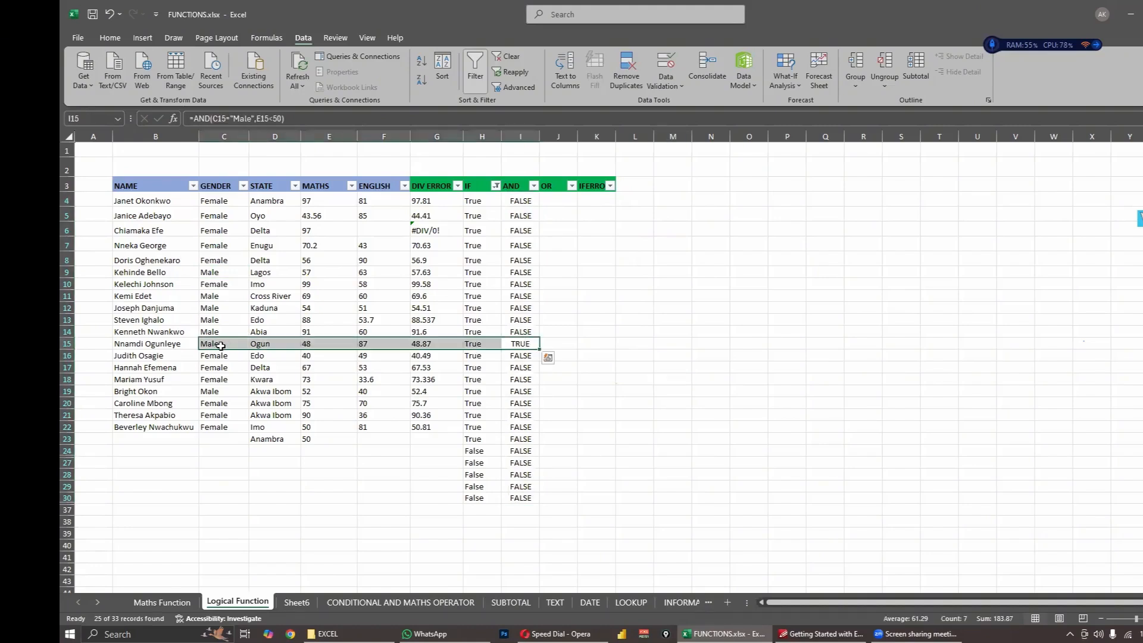
pyautogui.click(219, 344)
pyautogui.click(313, 345)
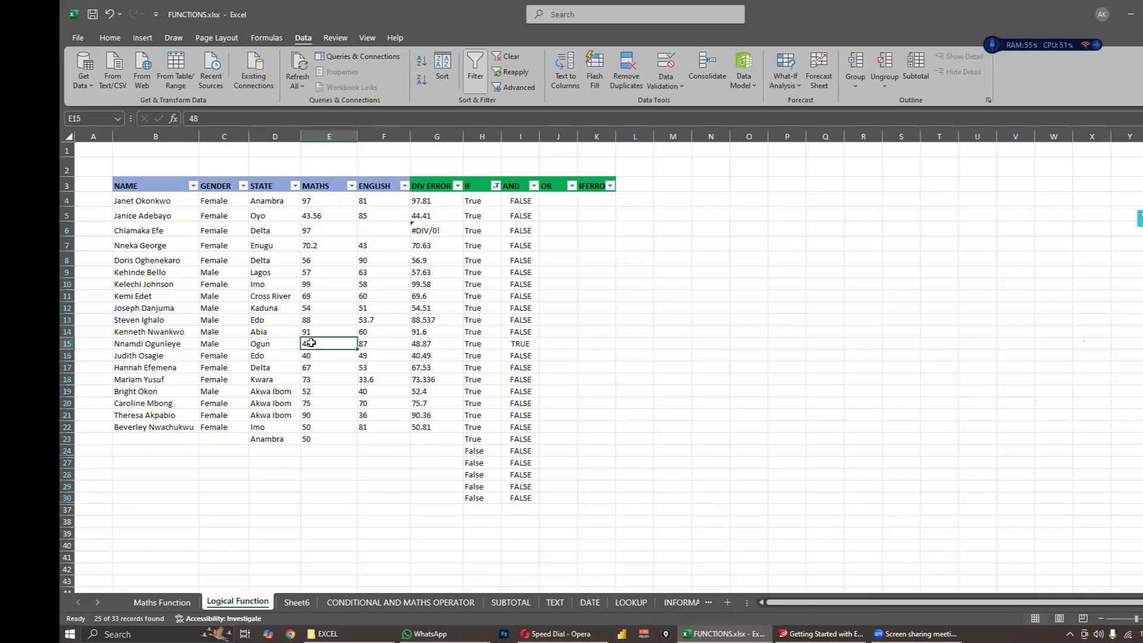
pyautogui.click(218, 345)
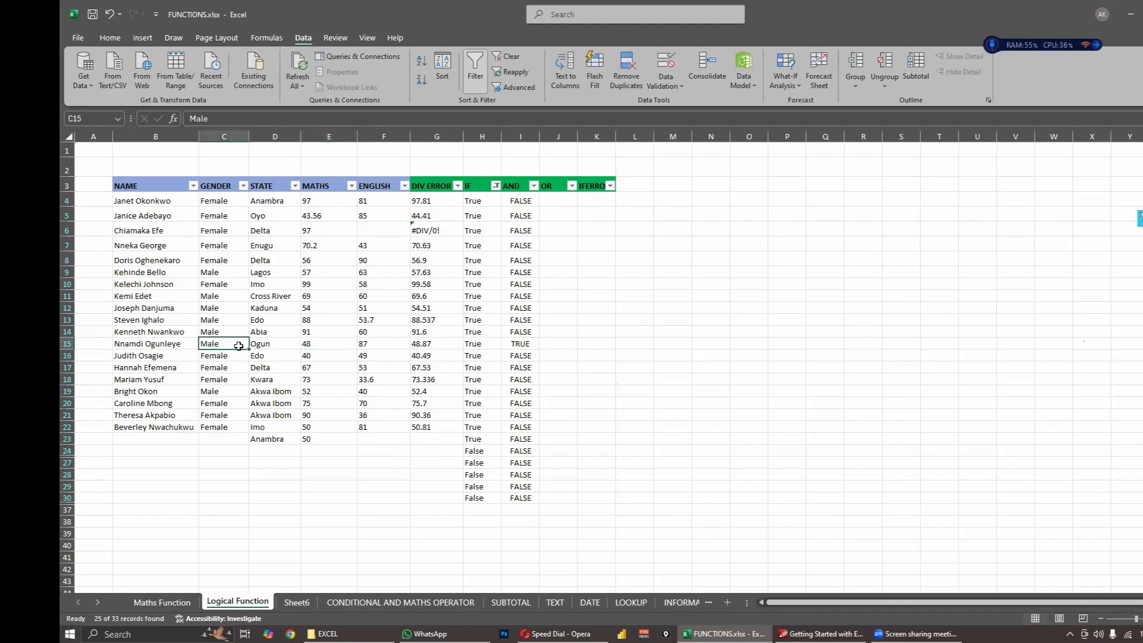
pyautogui.click(306, 344)
pyautogui.click(525, 346)
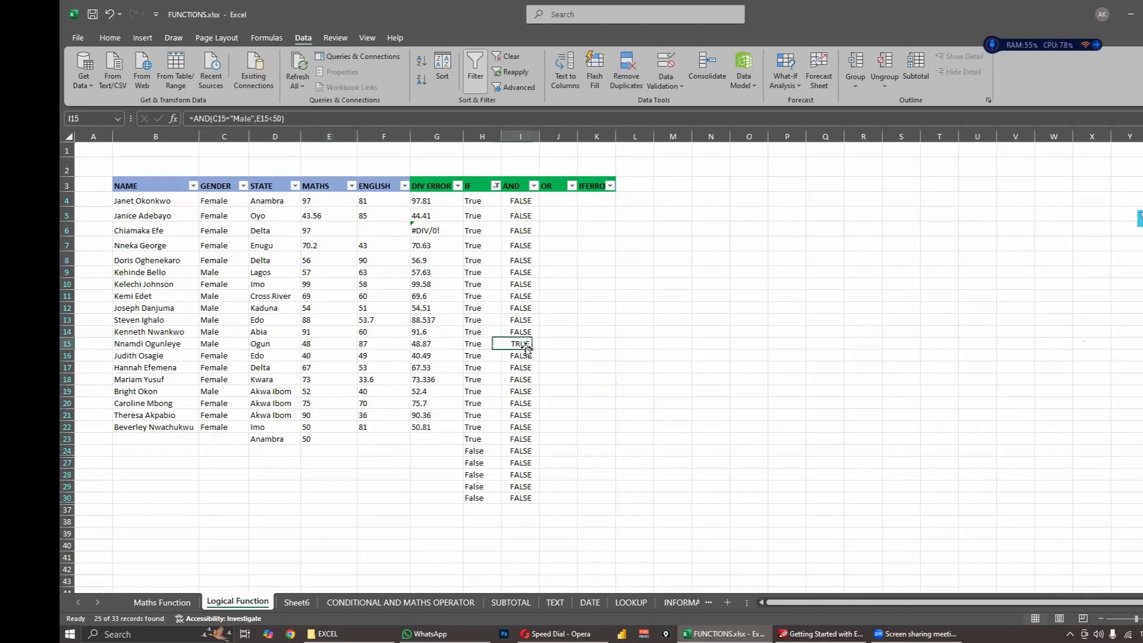
pyautogui.click(563, 346)
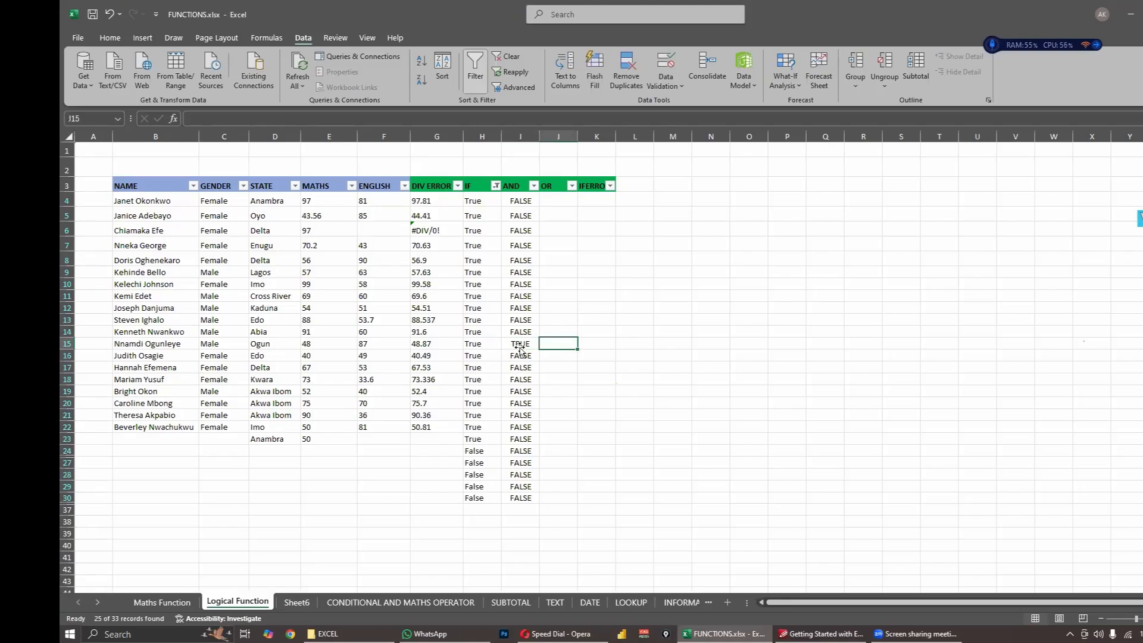
pyautogui.click(518, 346)
# - Filter the AND column to show only TRUE rows
pyautogui.click(534, 186)
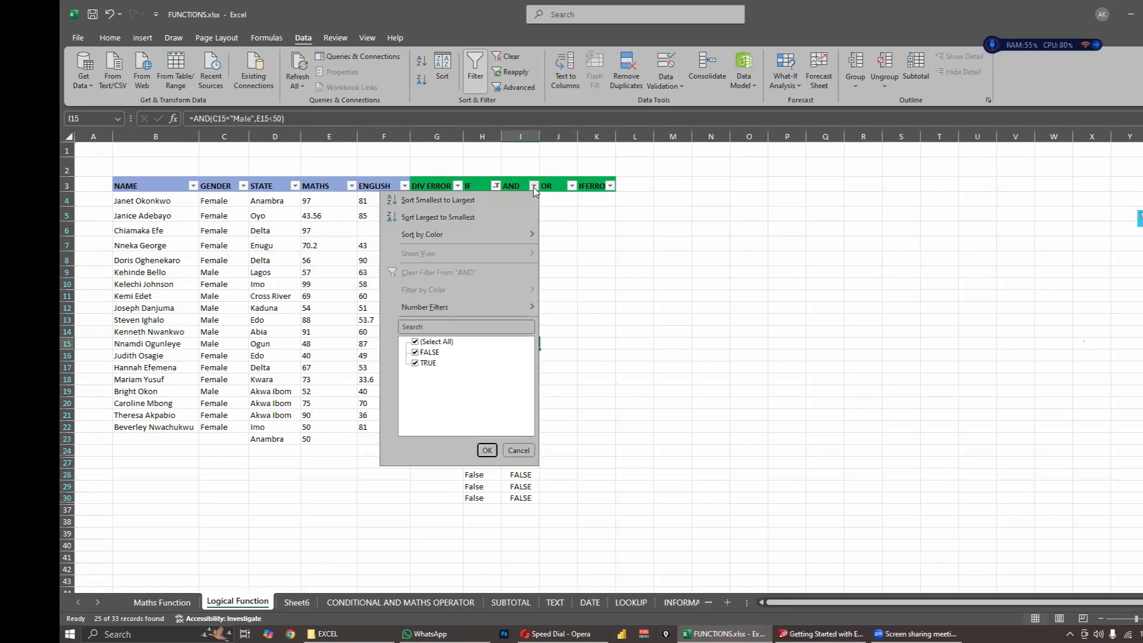
pyautogui.click(416, 352)
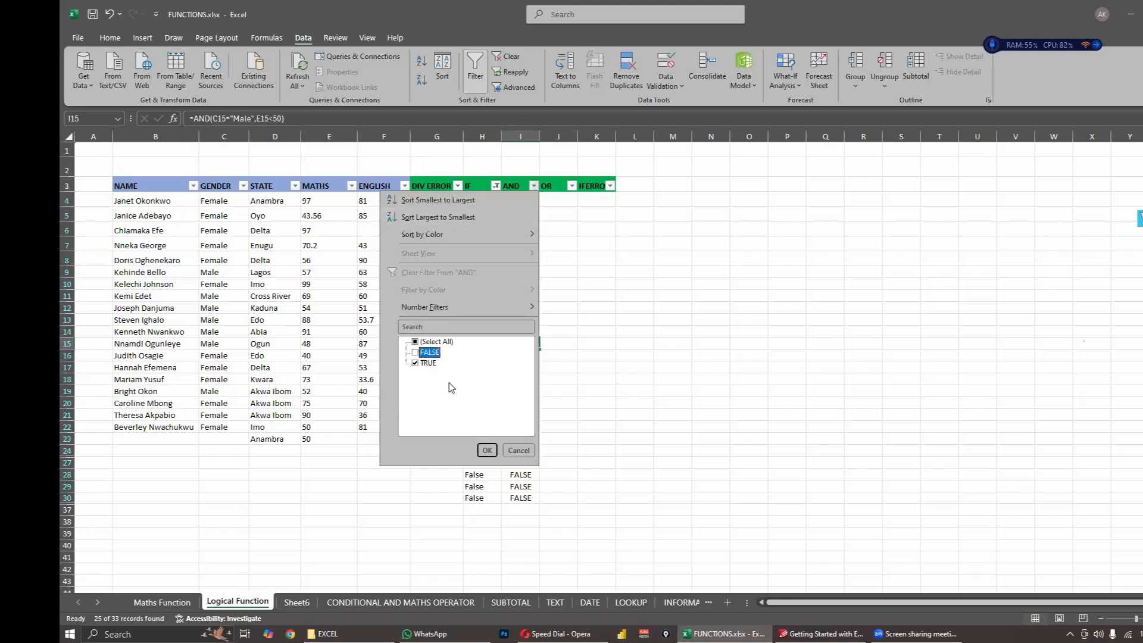
pyautogui.click(488, 449)
pyautogui.click(605, 322)
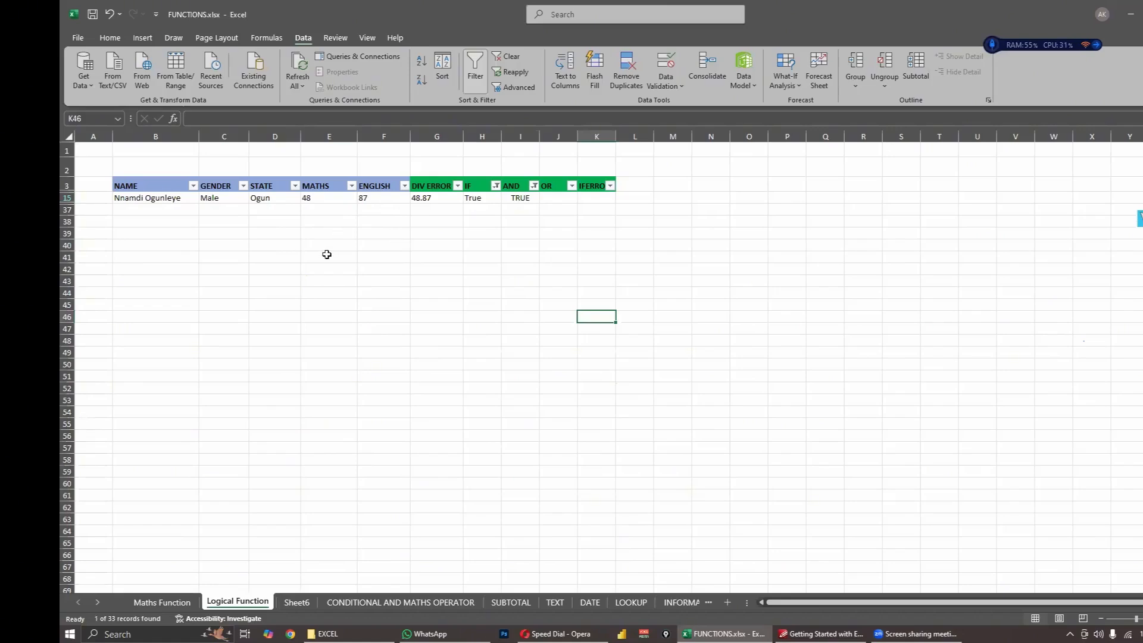
# - Include FALSE in the AND column filter again so that both values are shown
pyautogui.click(545, 220)
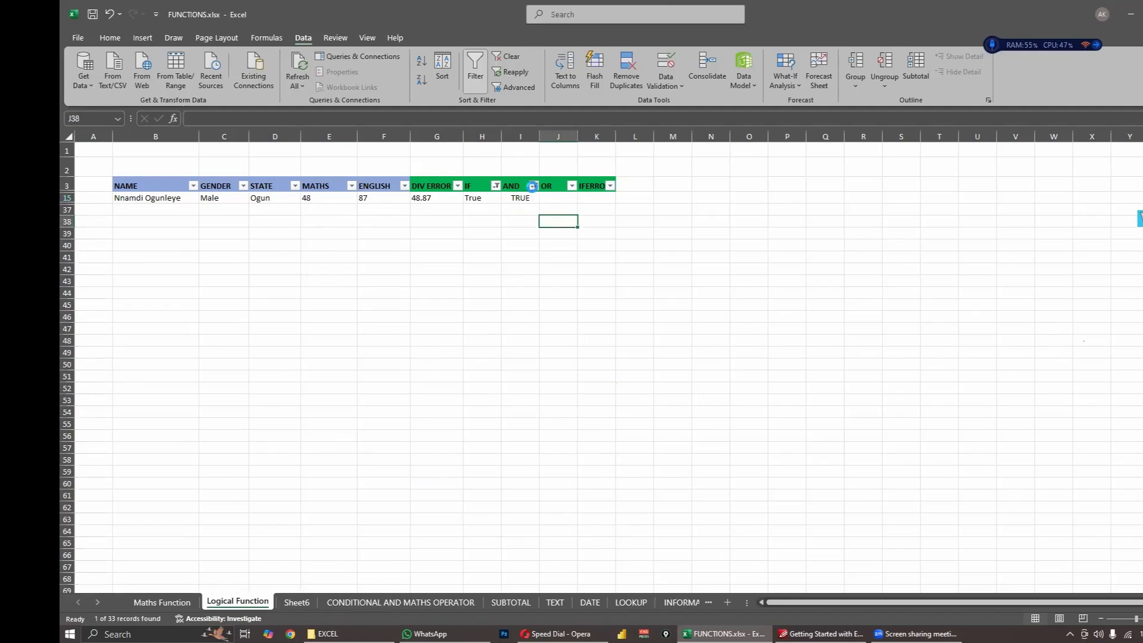
pyautogui.click(534, 186)
pyautogui.click(415, 352)
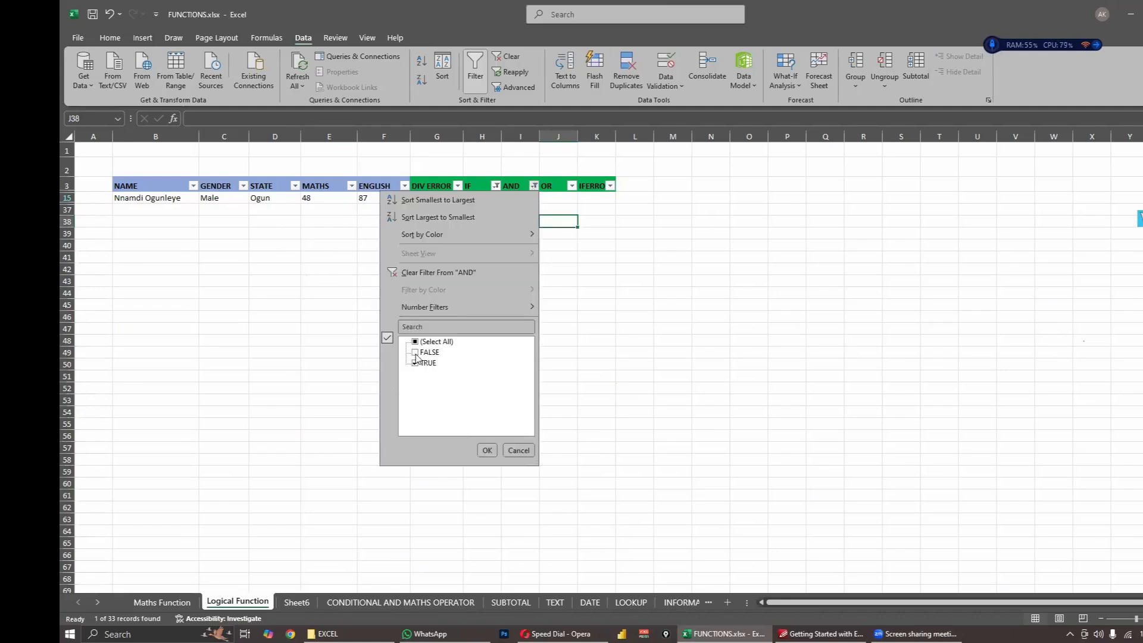
pyautogui.click(487, 450)
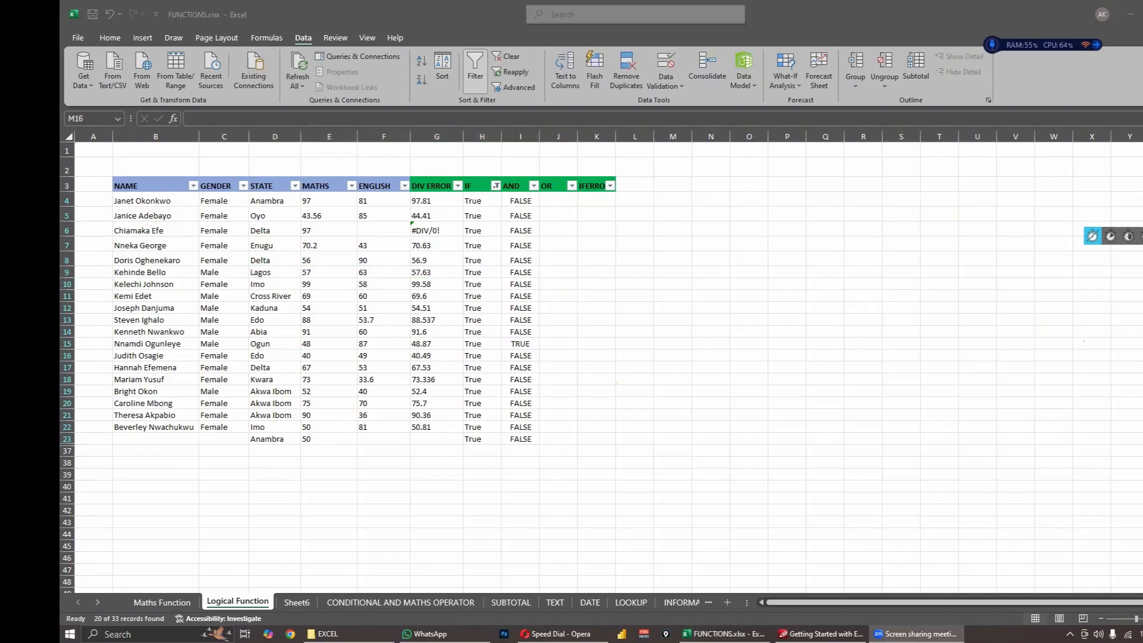
# - Switch to the PDF course material in PDF-XChange Editor to check the OR function's syntax, and return to the Excel workbook
pyautogui.click(557, 198)
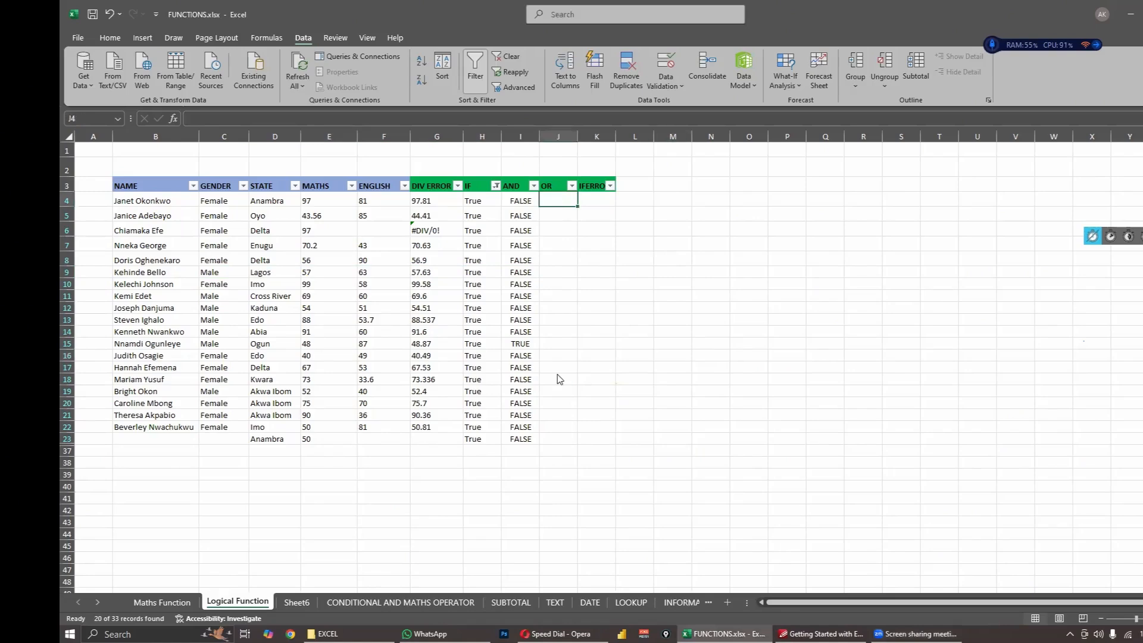
pyautogui.hotkey('alt', 'Tab')
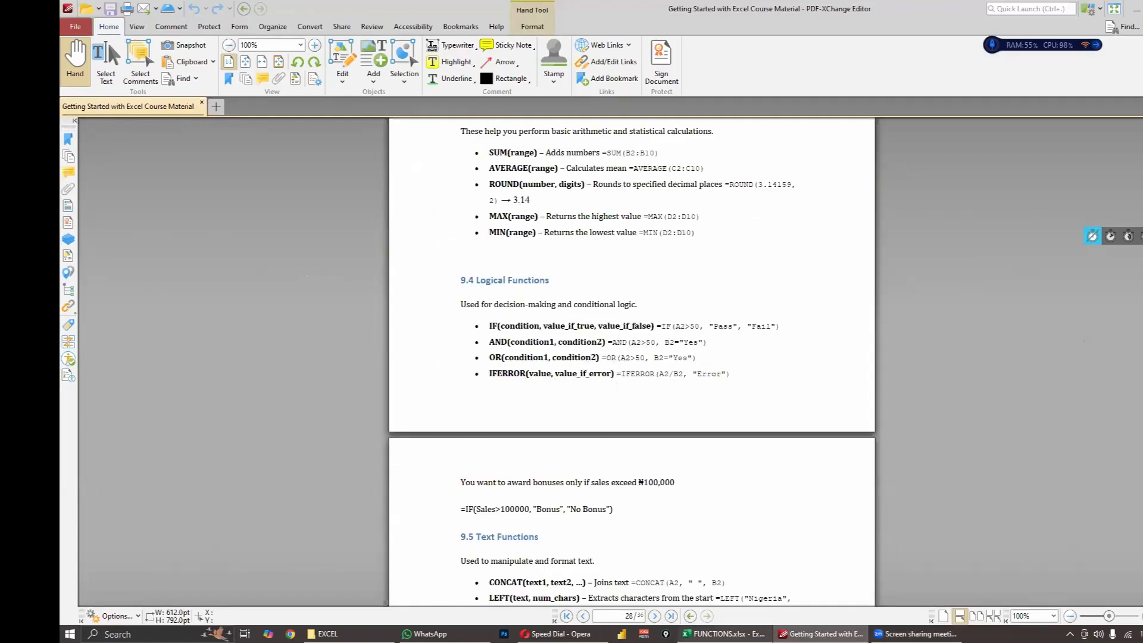
pyautogui.moveTo(723, 634)
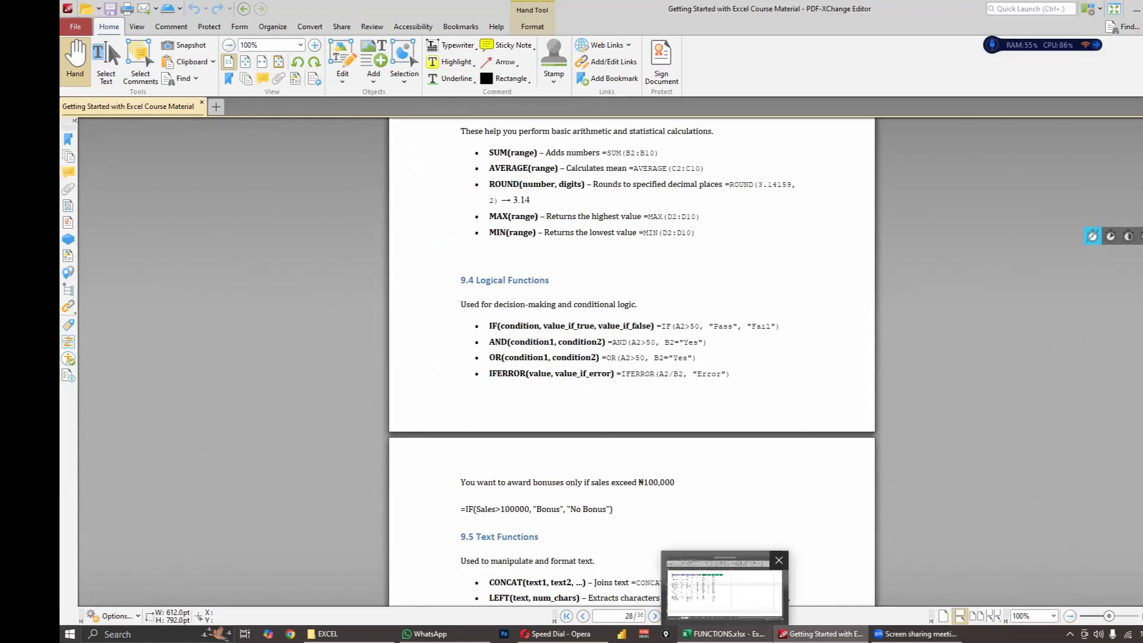
pyautogui.click(723, 634)
# - Replace the AND function in the I4 formula with OR, keeping both conditions, and confirm the formula
pyautogui.click(526, 203)
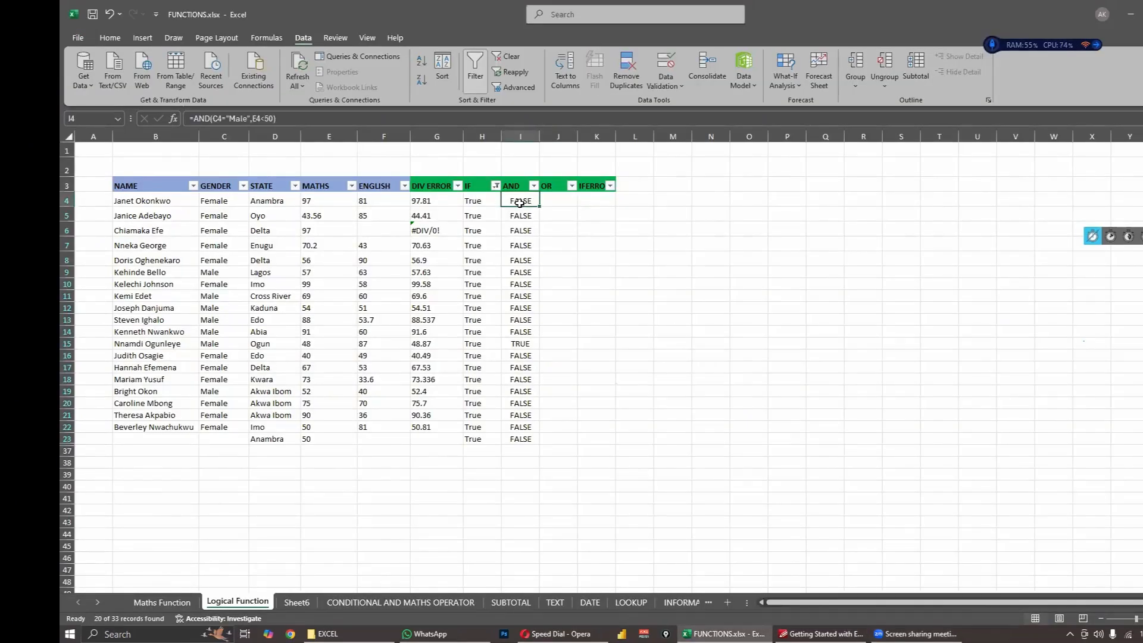
pyautogui.click(212, 118)
pyautogui.press('BackSpace')
pyautogui.press('BackSpace')
pyautogui.press('BackSpace')
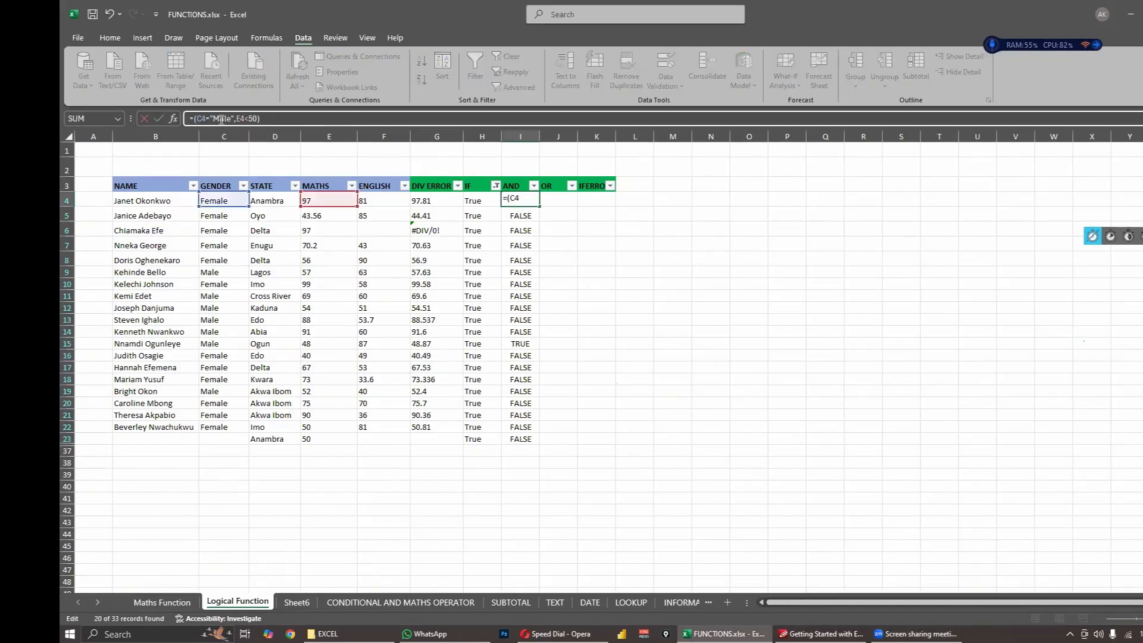
pyautogui.write('AND')
pyautogui.press('Return')
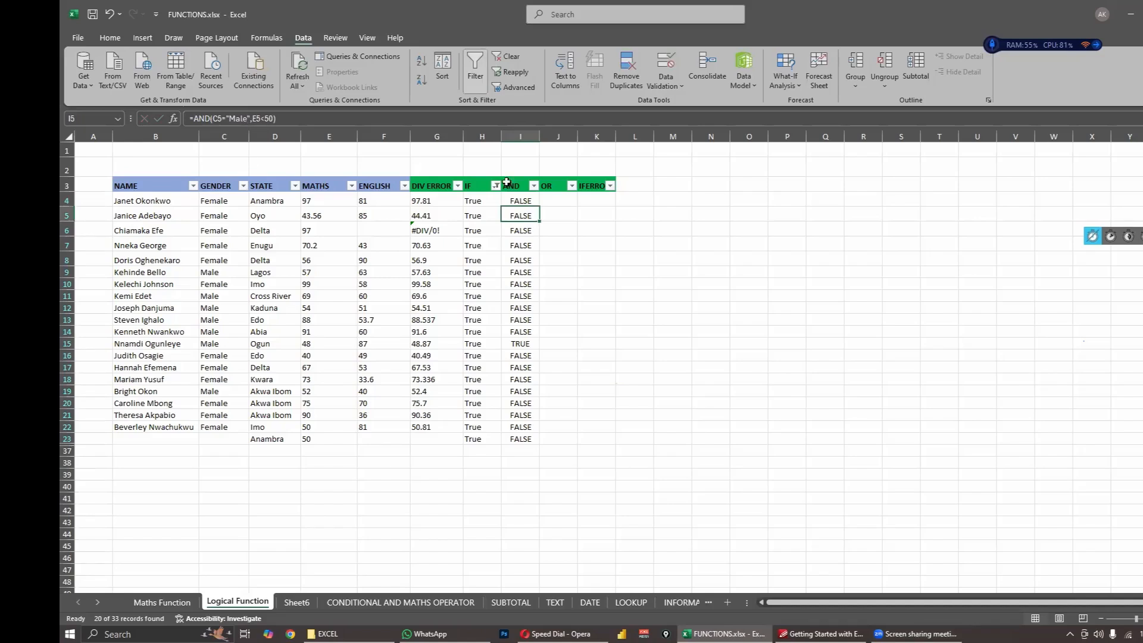
# - Fill the OR formula from I4 down through I23
pyautogui.click(513, 202)
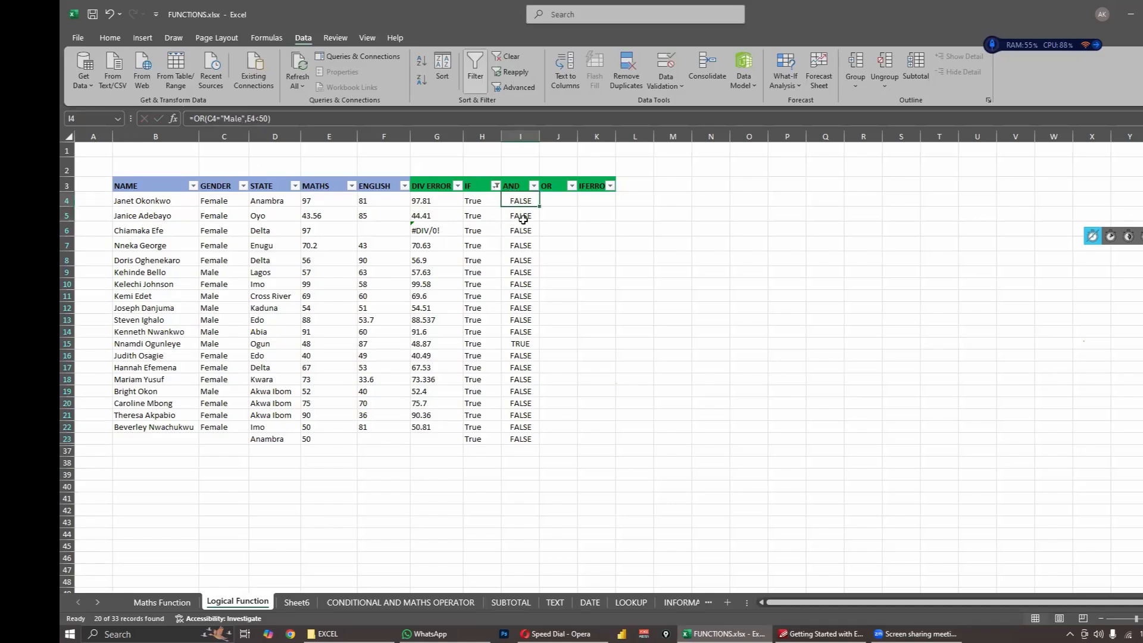
pyautogui.moveTo(540, 207); pyautogui.dragTo(534, 441)
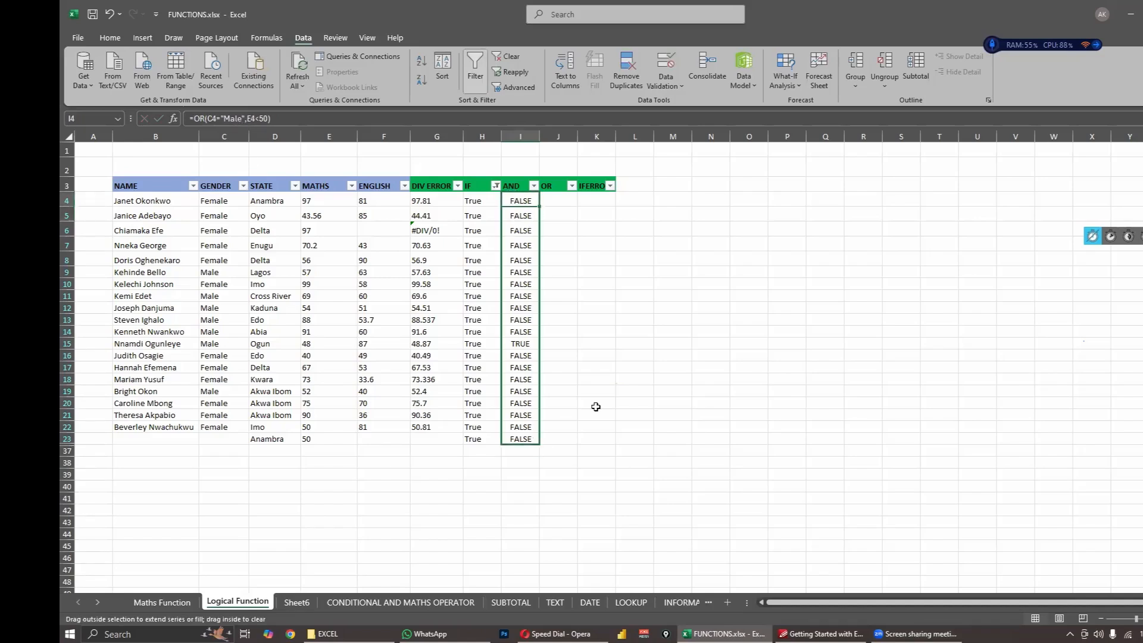
pyautogui.moveTo(596, 406); pyautogui.dragTo(595, 404)
pyautogui.click(594, 403)
# - Examine the OR formulas in I4 and I5, comparing the I4 conditions with the row's Gender and Maths values
pyautogui.click(525, 196)
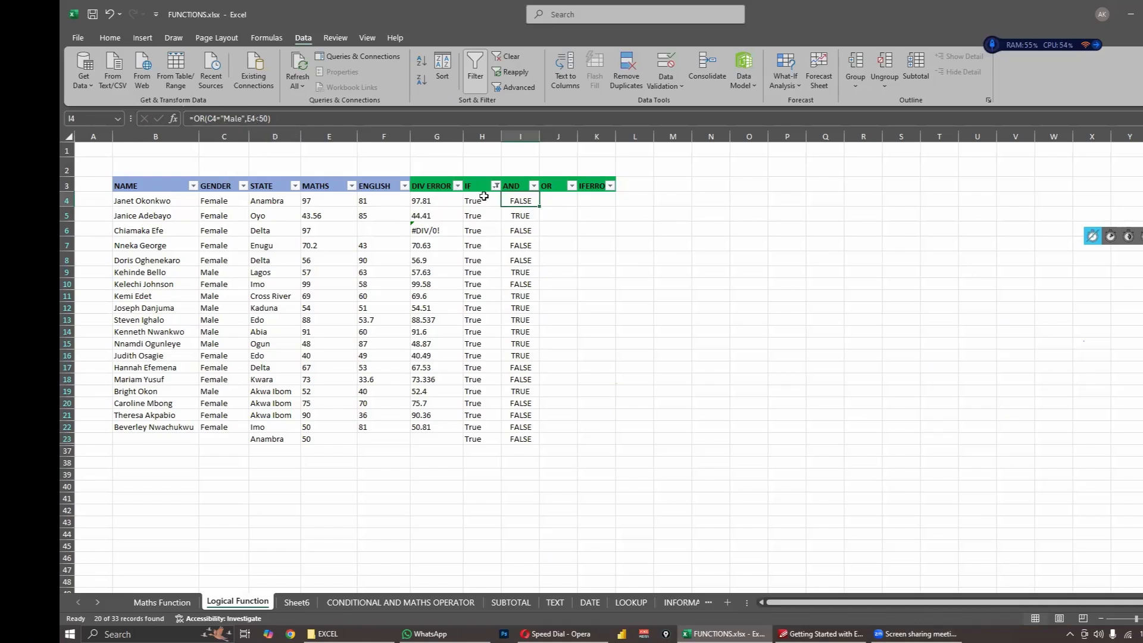
pyautogui.click(275, 201)
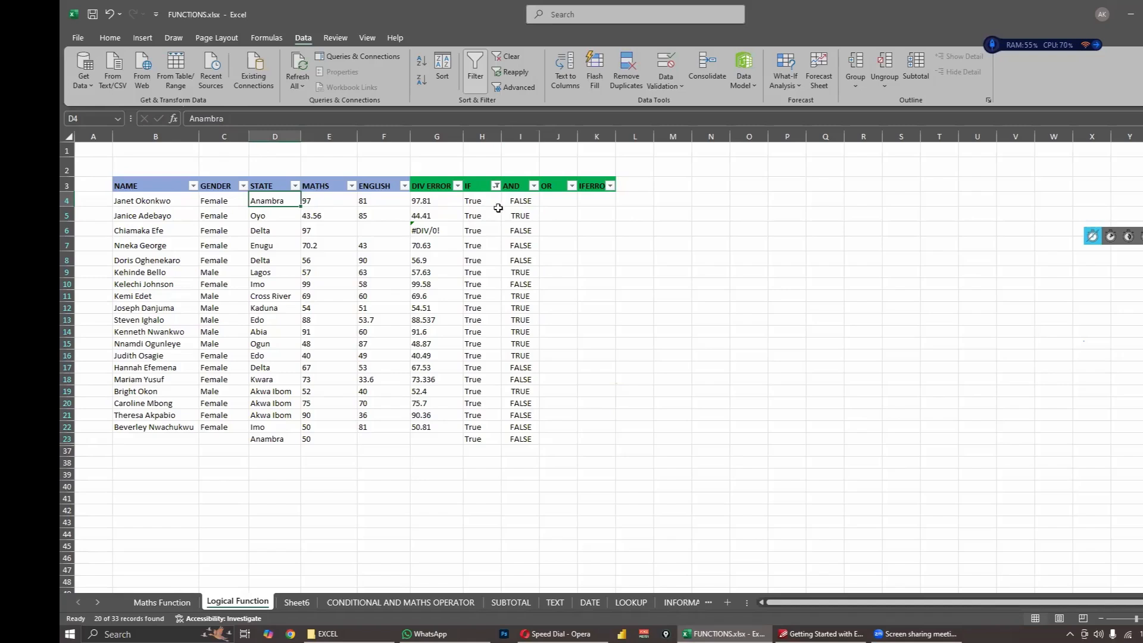
pyautogui.click(516, 203)
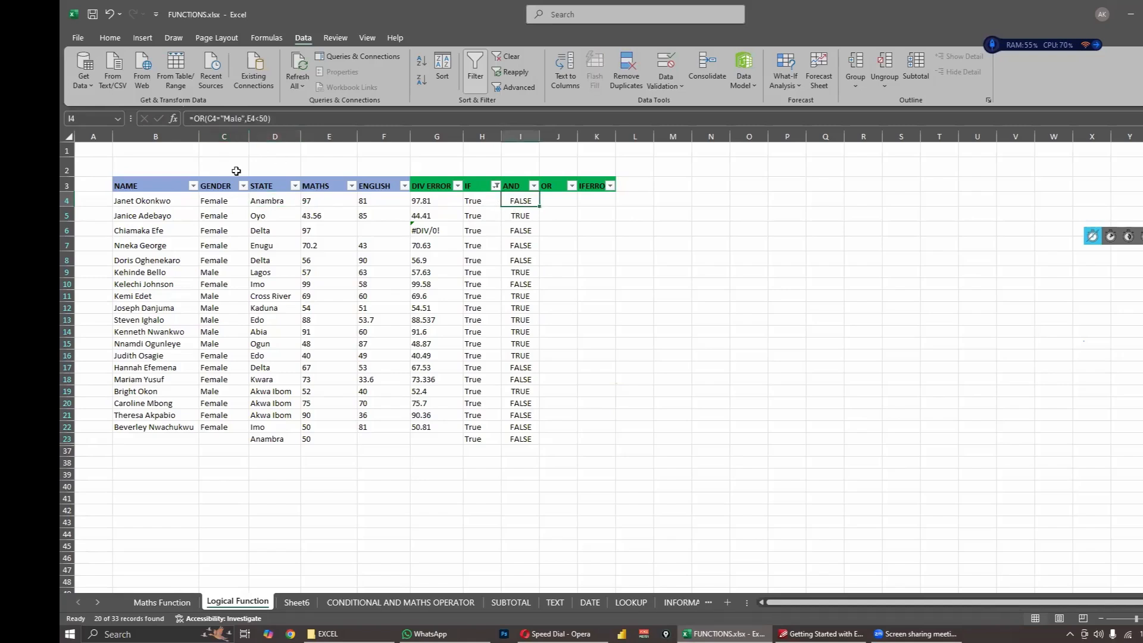
pyautogui.click(220, 200)
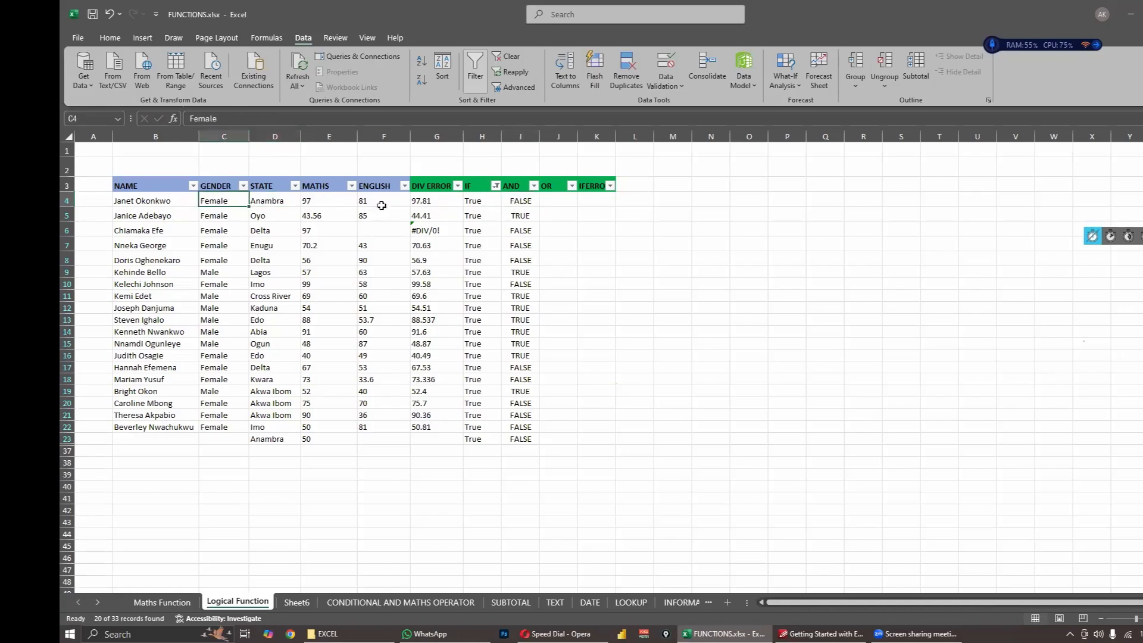
pyautogui.click(514, 201)
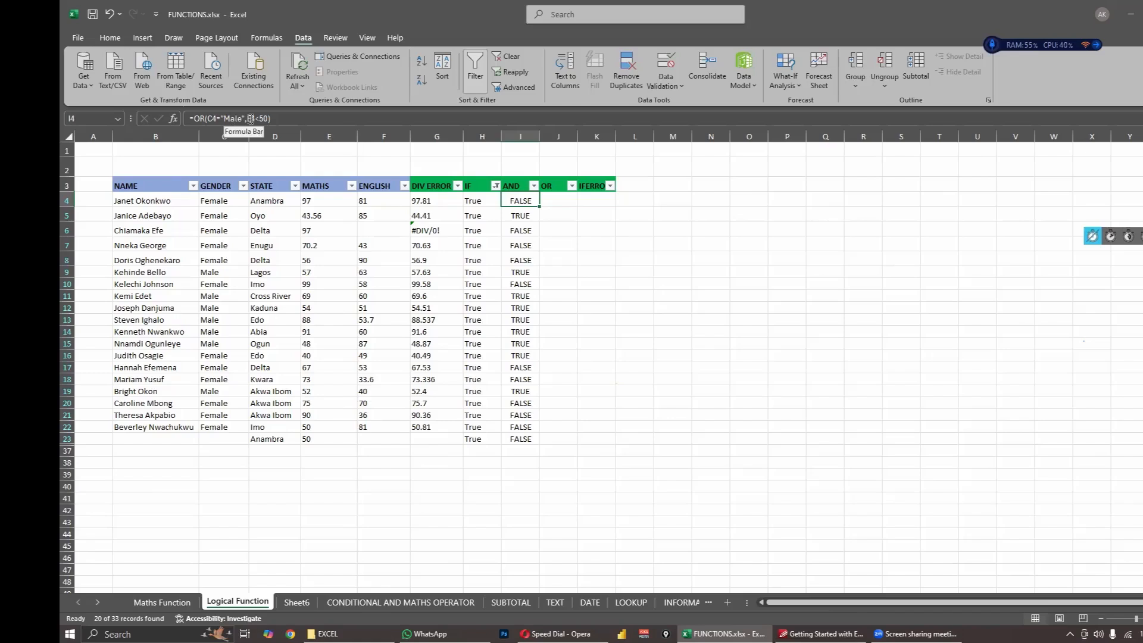
pyautogui.click(319, 199)
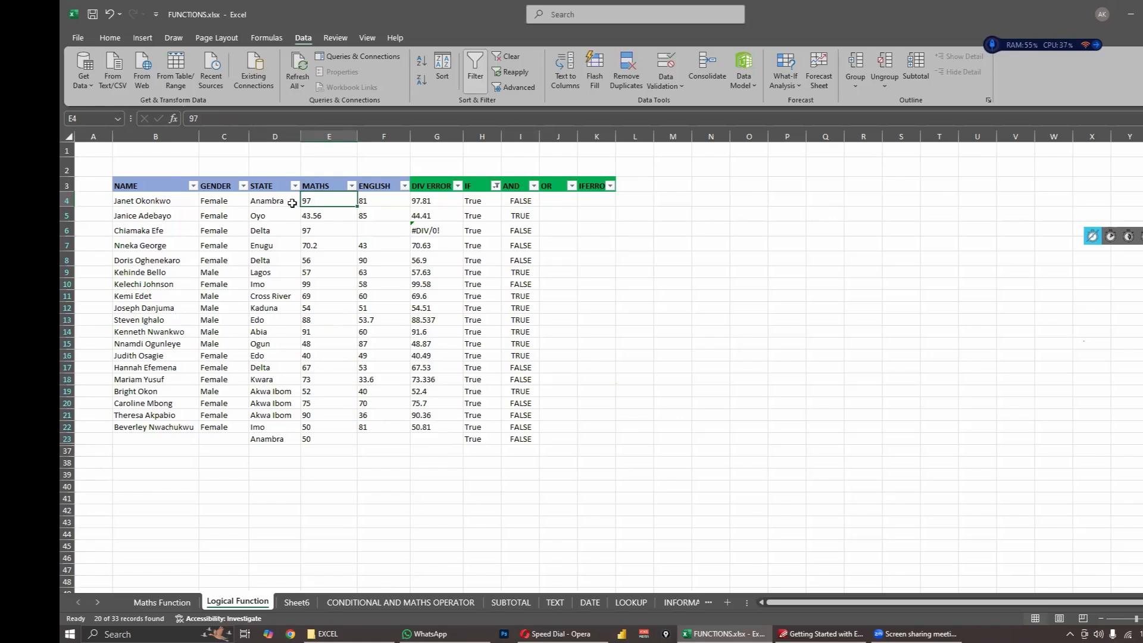
pyautogui.click(520, 201)
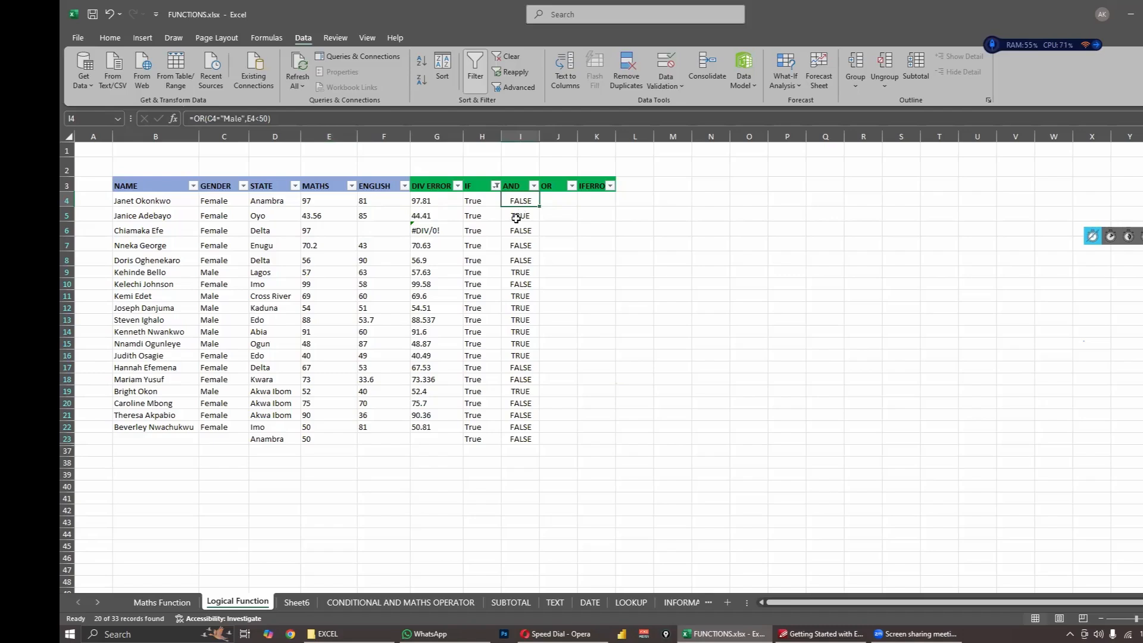
pyautogui.click(515, 216)
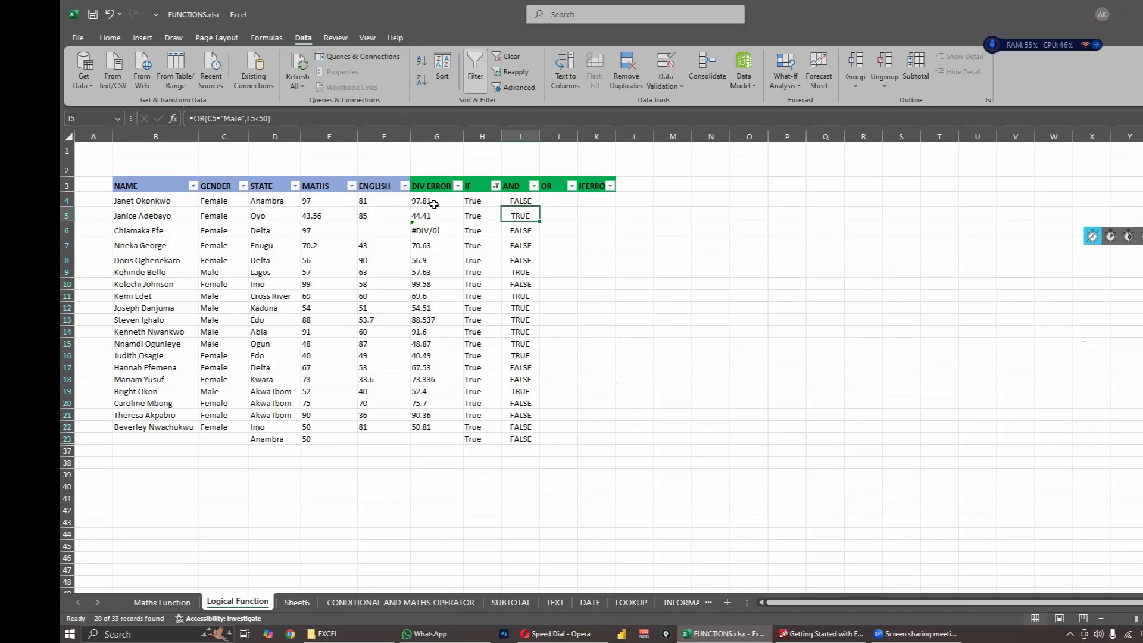
pyautogui.click(258, 119)
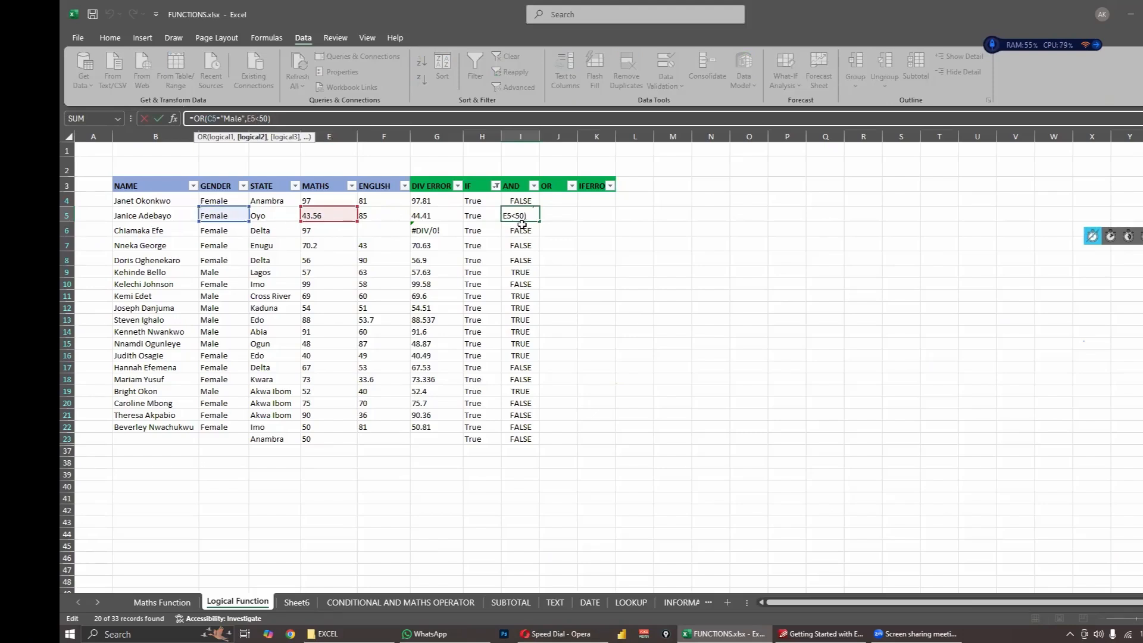
pyautogui.press('Return')
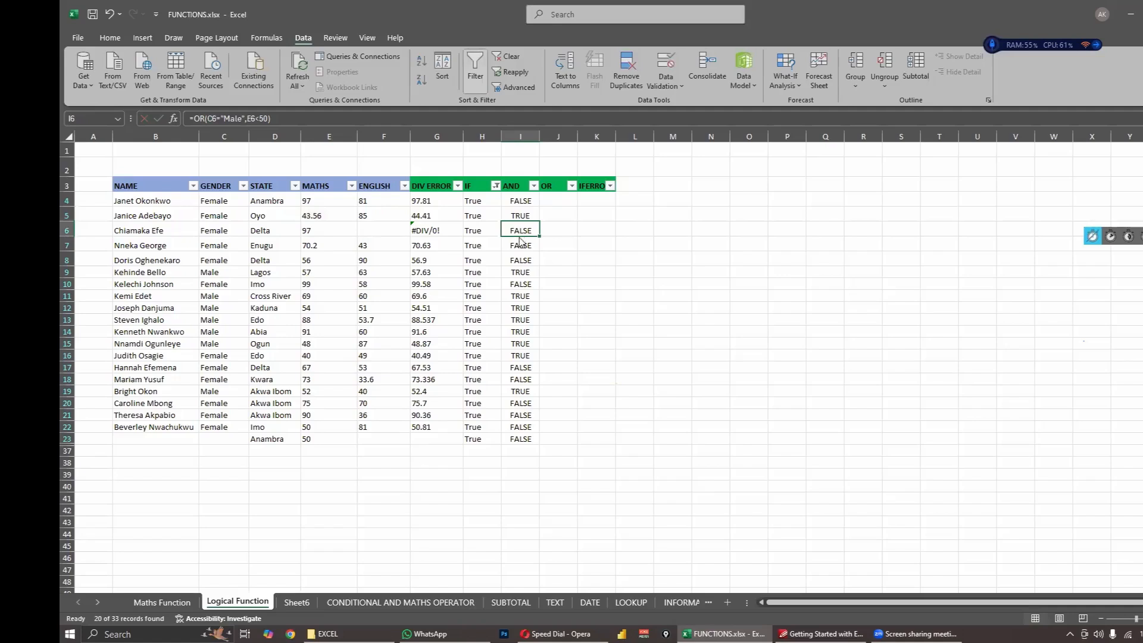
# - Check the OR formula in I9 against the Gender value in C9 and the Maths score in E9
pyautogui.click(528, 274)
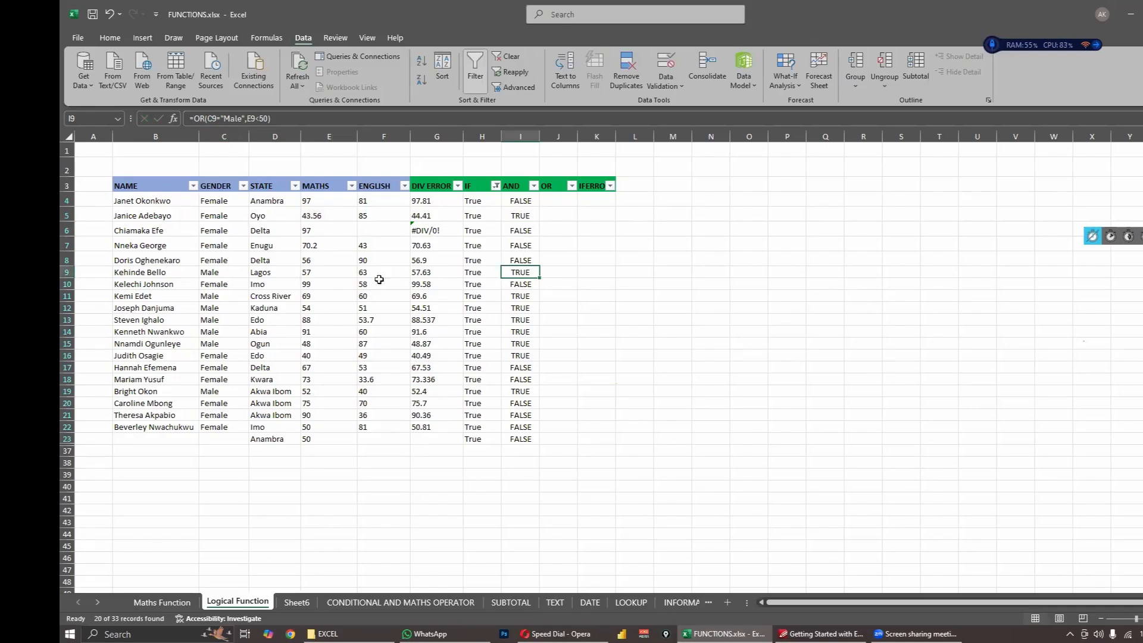
pyautogui.click(222, 275)
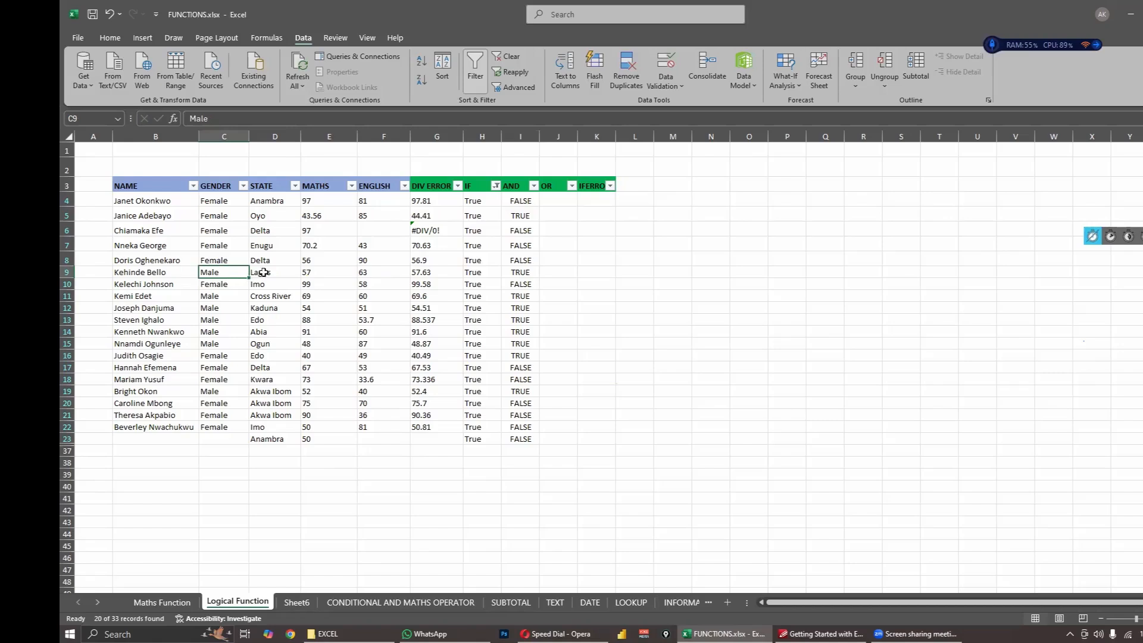
pyautogui.click(519, 274)
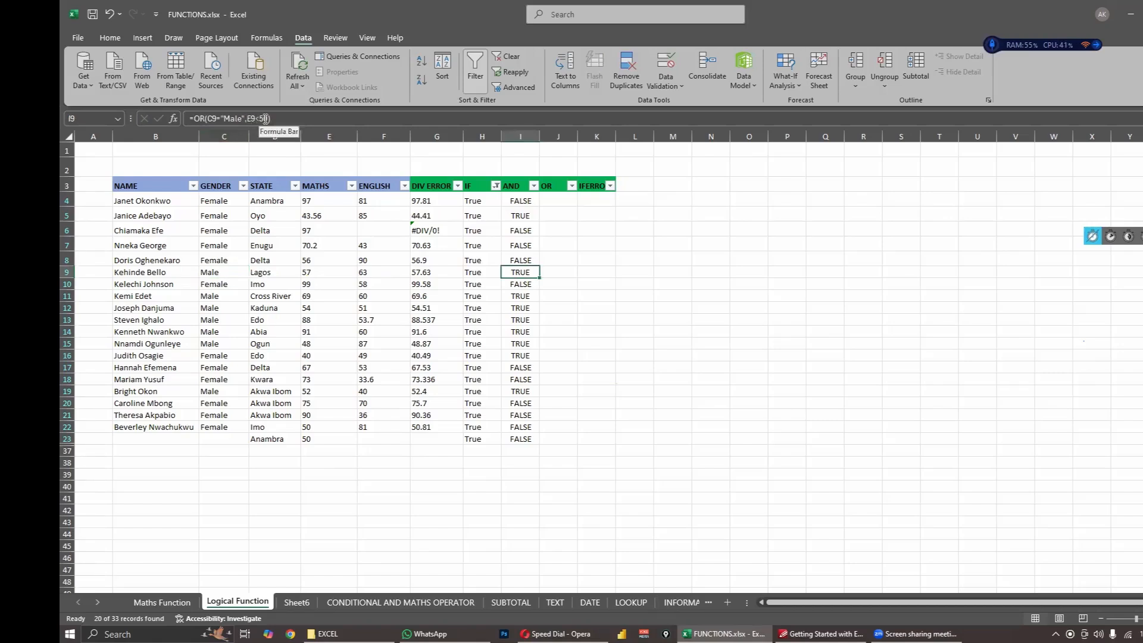
pyautogui.click(331, 274)
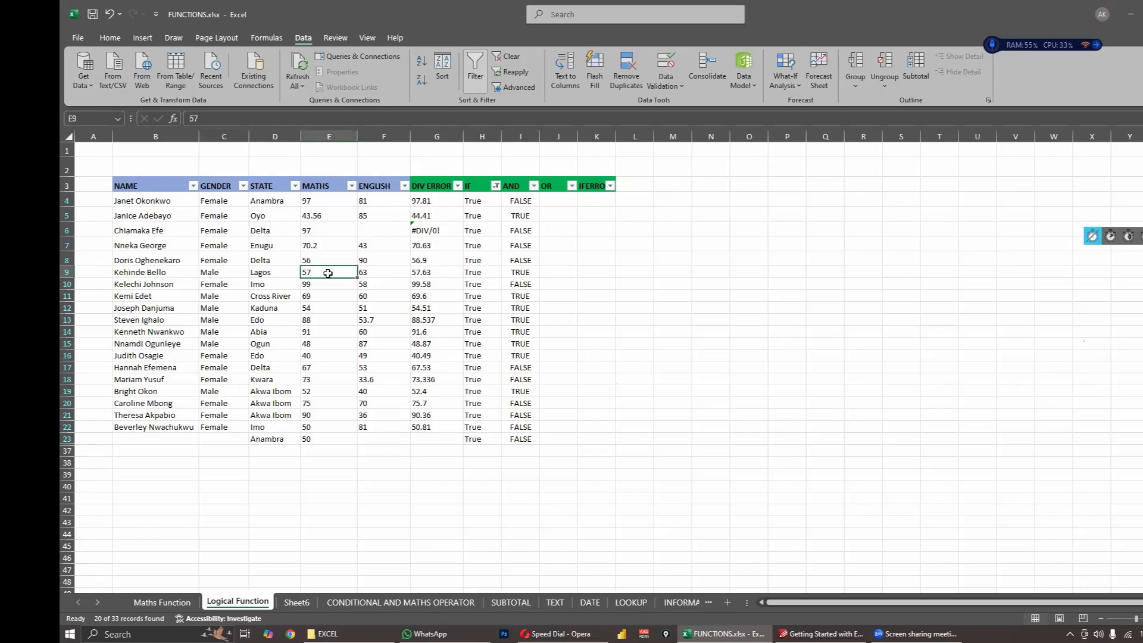
pyautogui.click(222, 272)
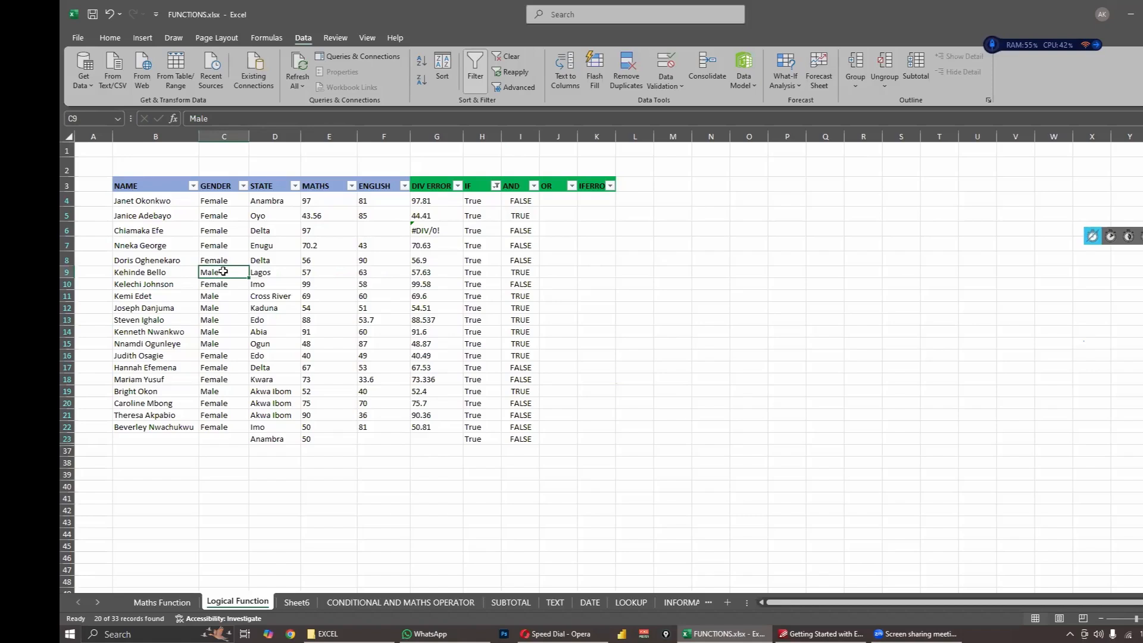
pyautogui.click(322, 274)
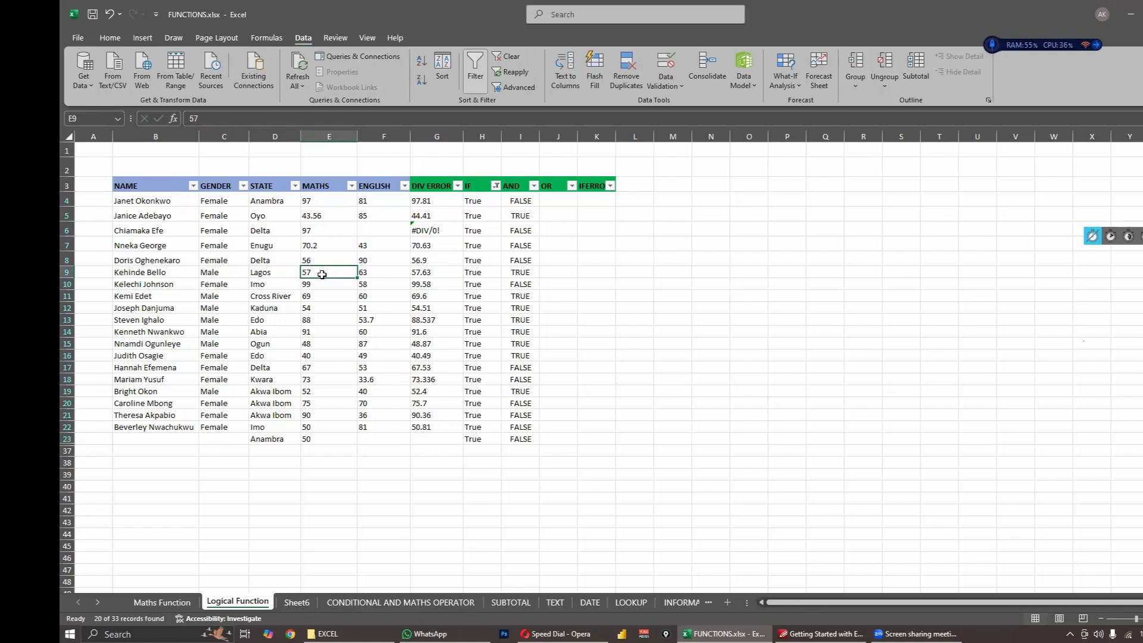
# - Fill the IFERROR header from K3 into L3 and widen column L to fit a long formula
pyautogui.click(585, 200)
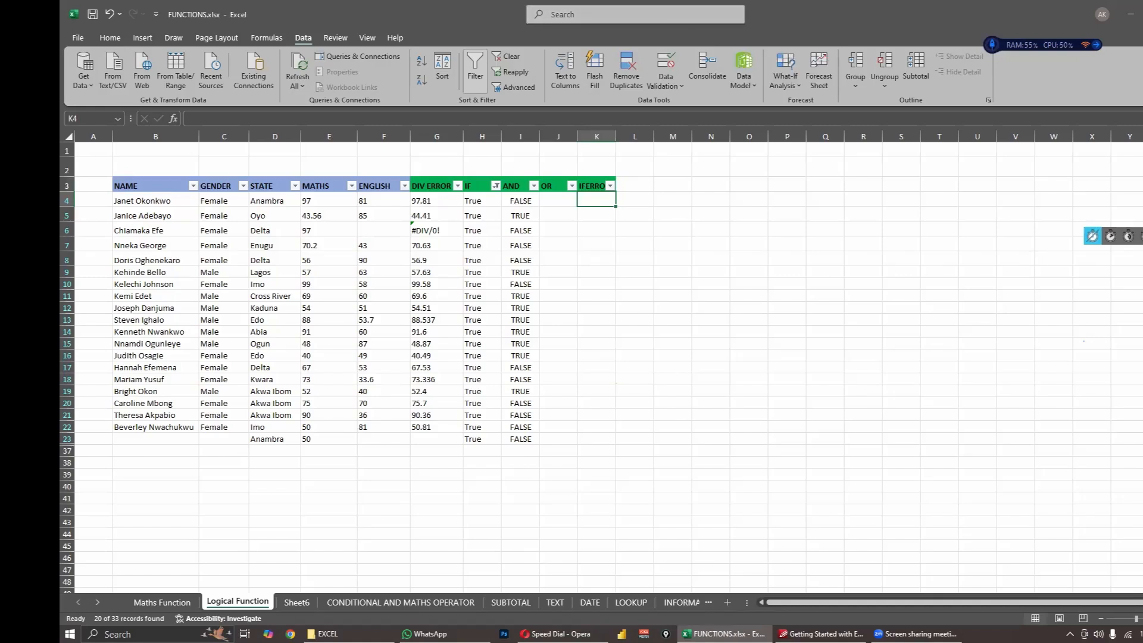
pyautogui.click(594, 186)
pyautogui.moveTo(616, 192); pyautogui.dragTo(649, 192)
pyautogui.click(711, 244)
pyautogui.moveTo(653, 138); pyautogui.dragTo(760, 140)
# - Rename the header in L3 to NESTED IF
pyautogui.click(660, 184)
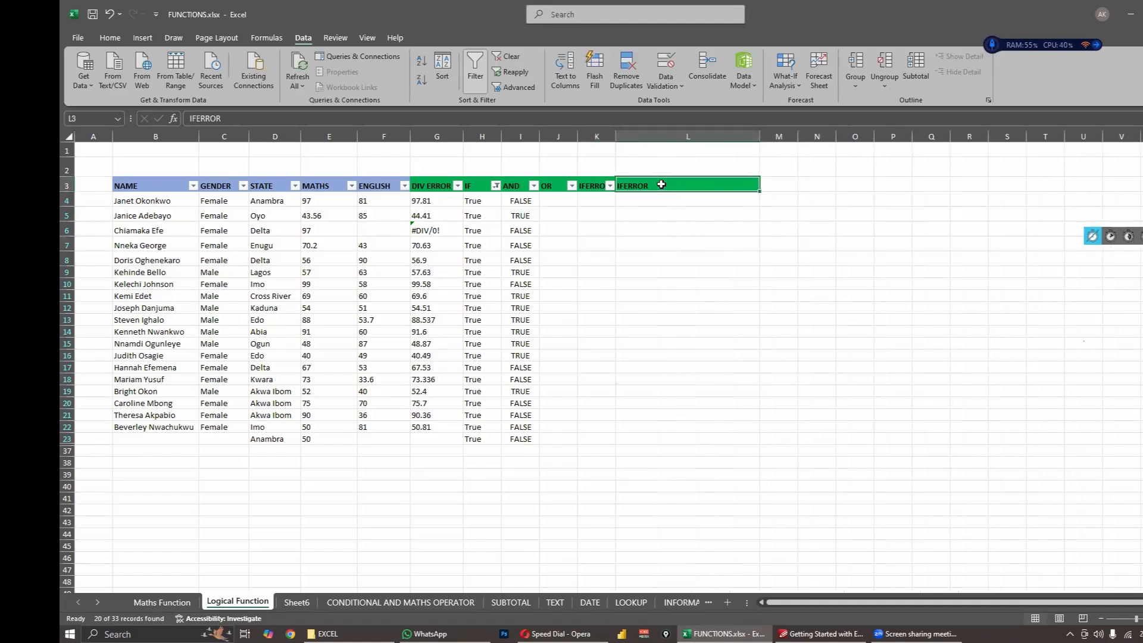
pyautogui.write('NESTED IF')
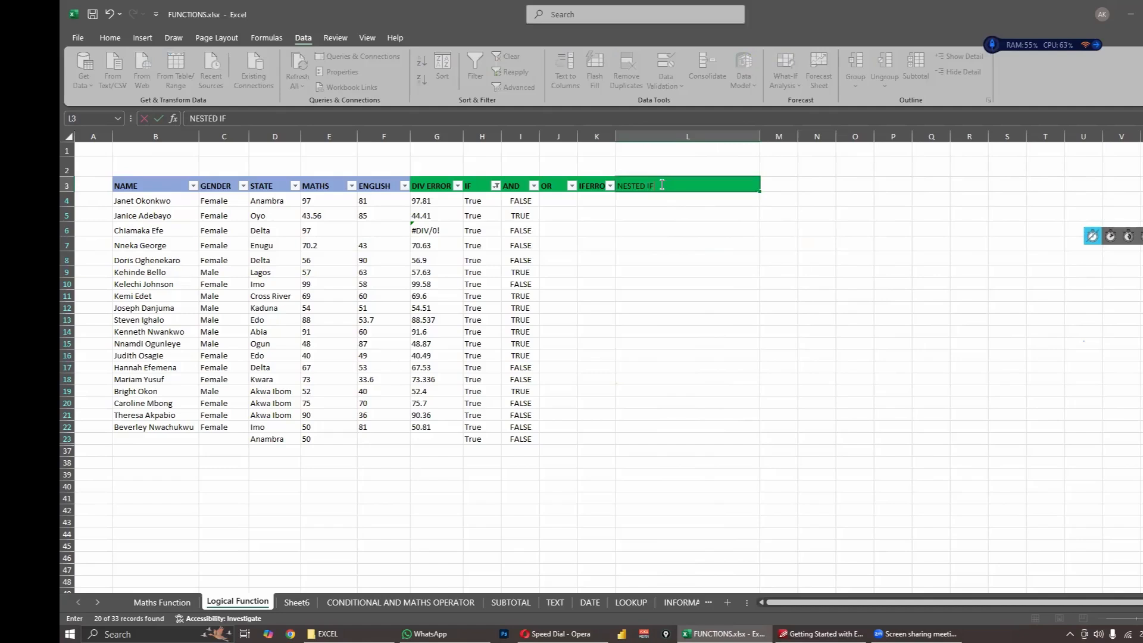
pyautogui.click(692, 243)
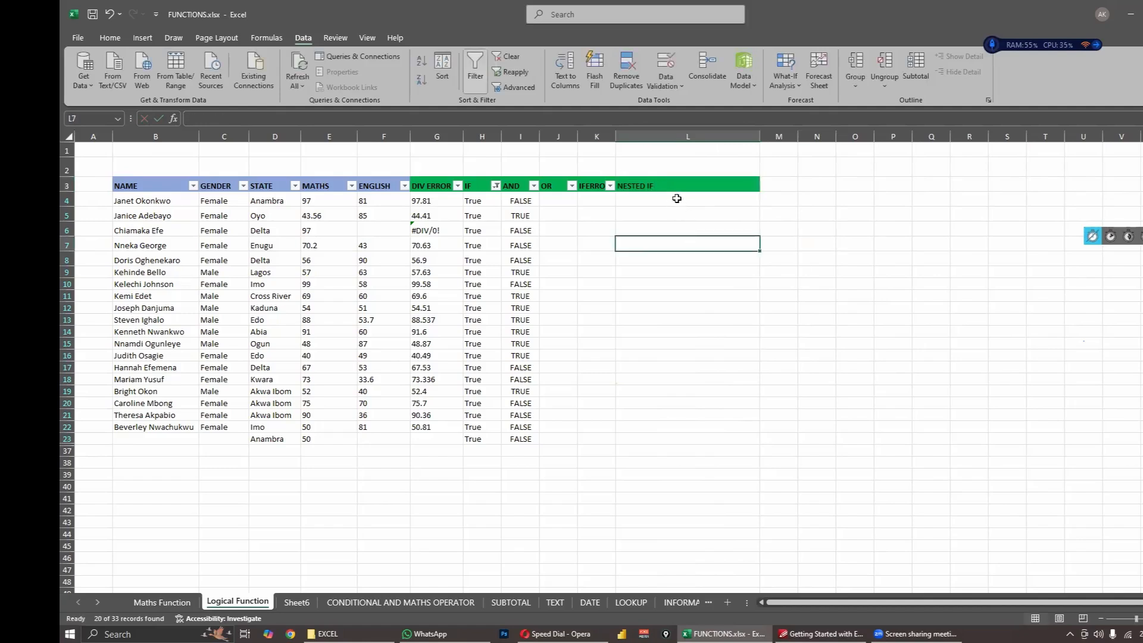
# - Enter the beginning of an IF formula, =IF, in L4
pyautogui.click(677, 199)
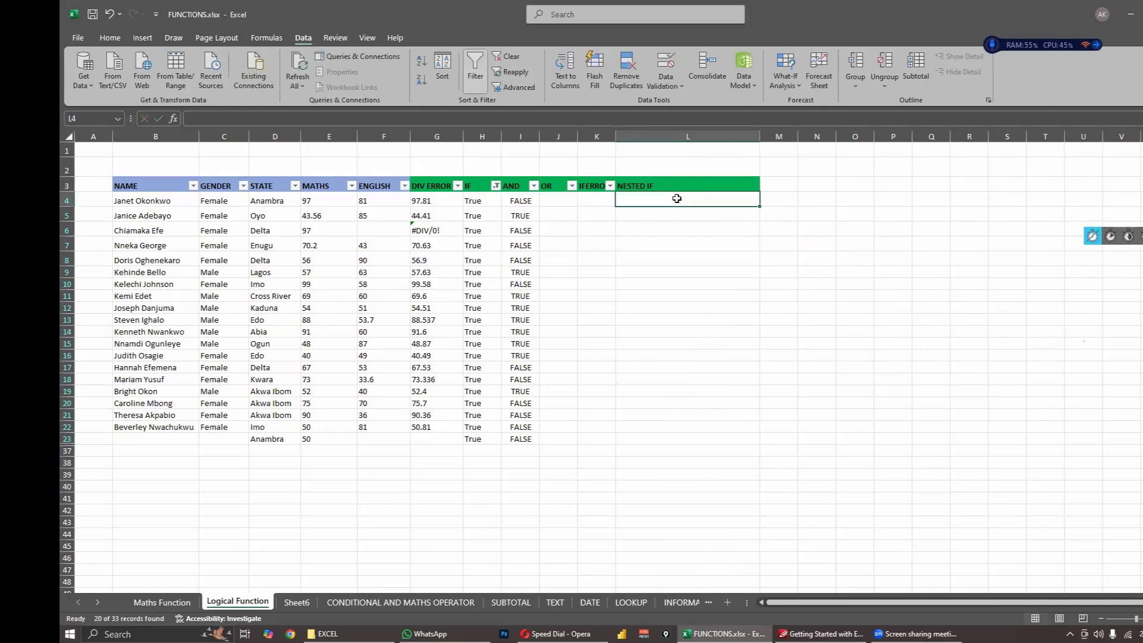
pyautogui.write('=IF')
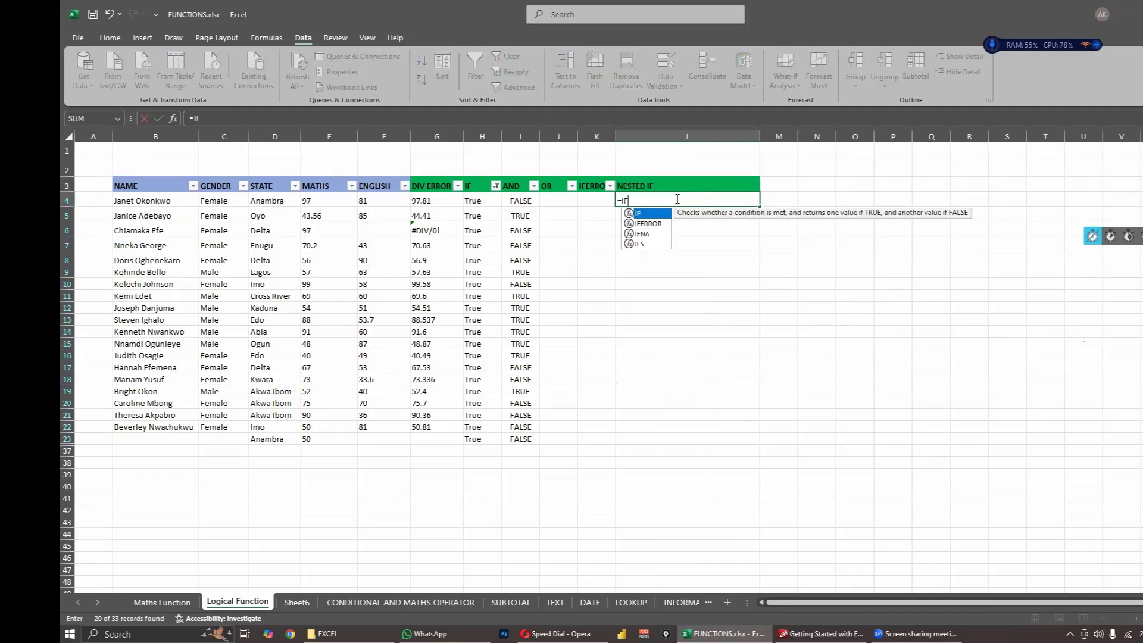
pyautogui.click(323, 202)
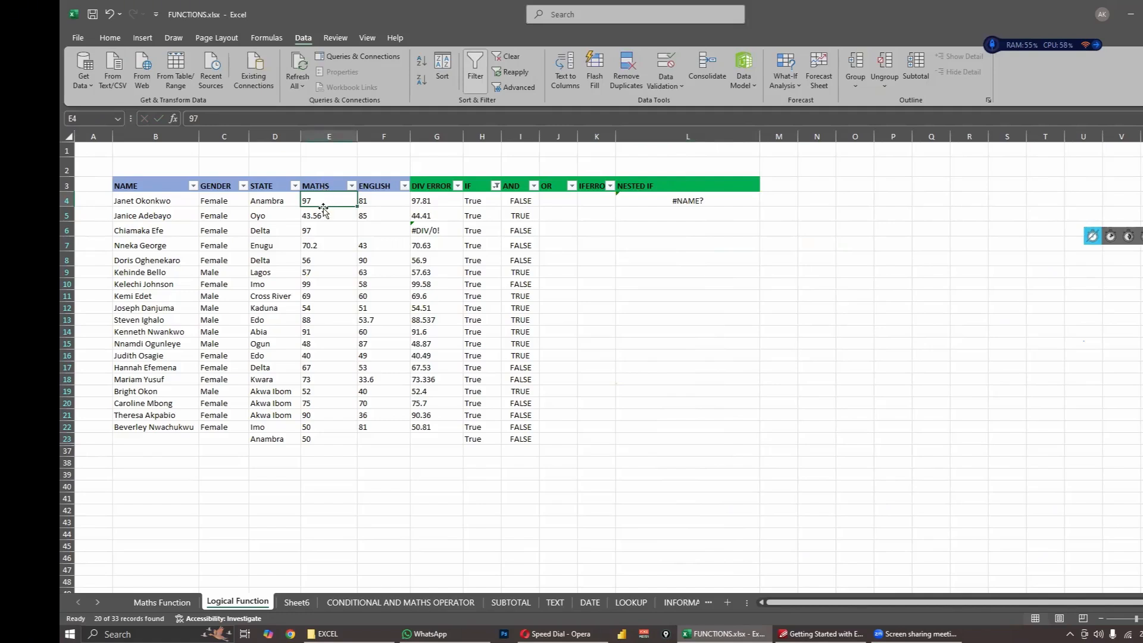
pyautogui.doubleClick(640, 200)
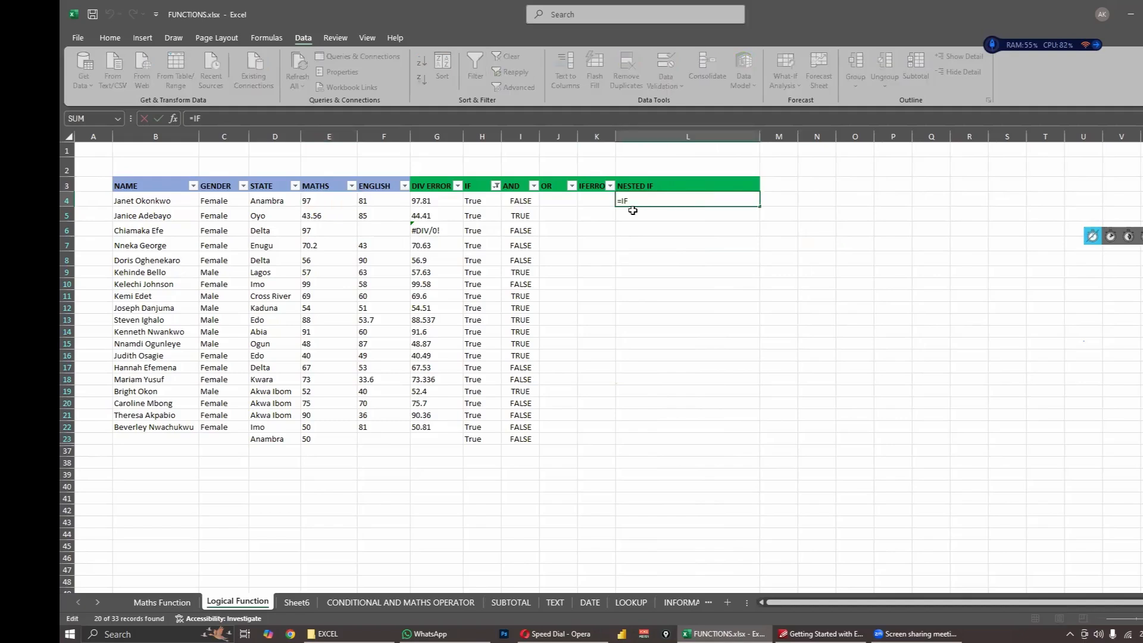
pyautogui.write('(')
pyautogui.click(345, 201)
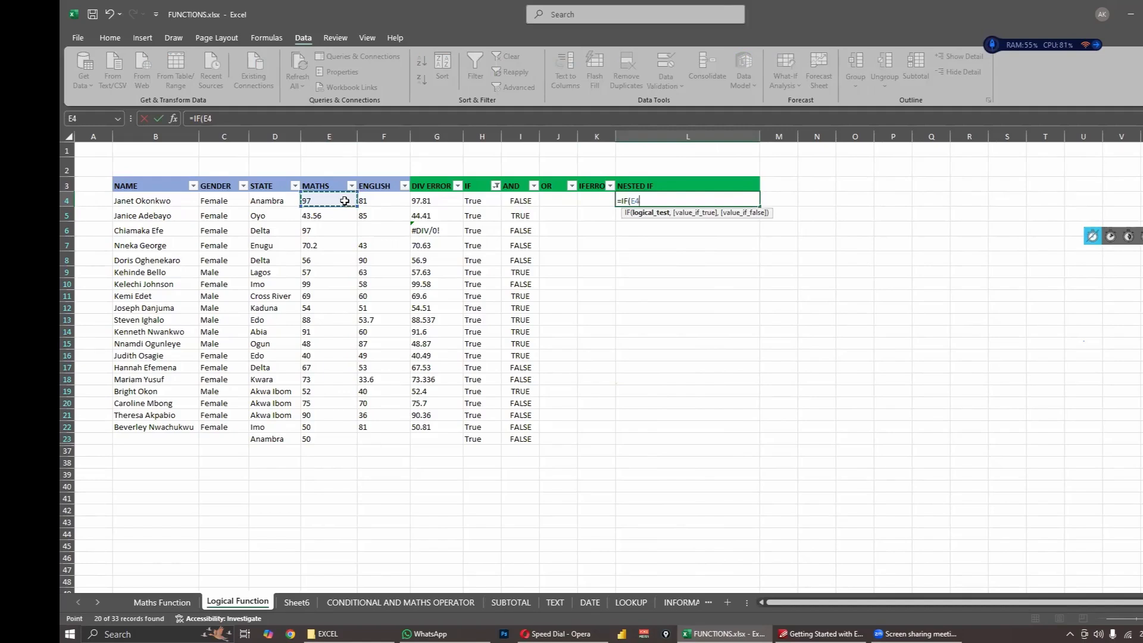
pyautogui.write('>=')
pyautogui.press('Return')
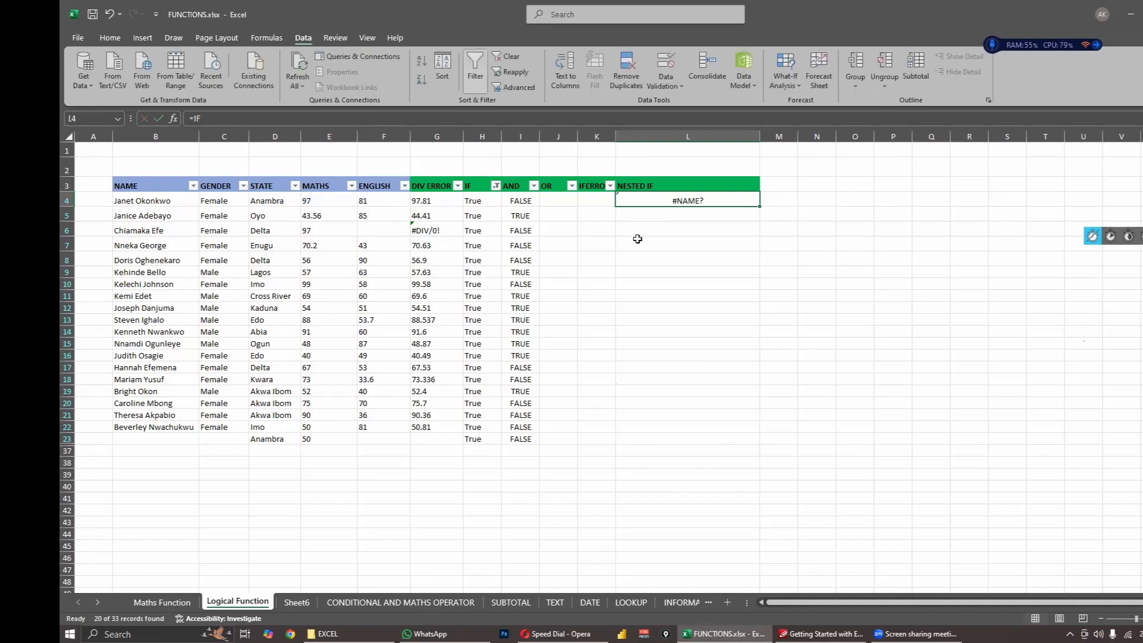
pyautogui.doubleClick(637, 216)
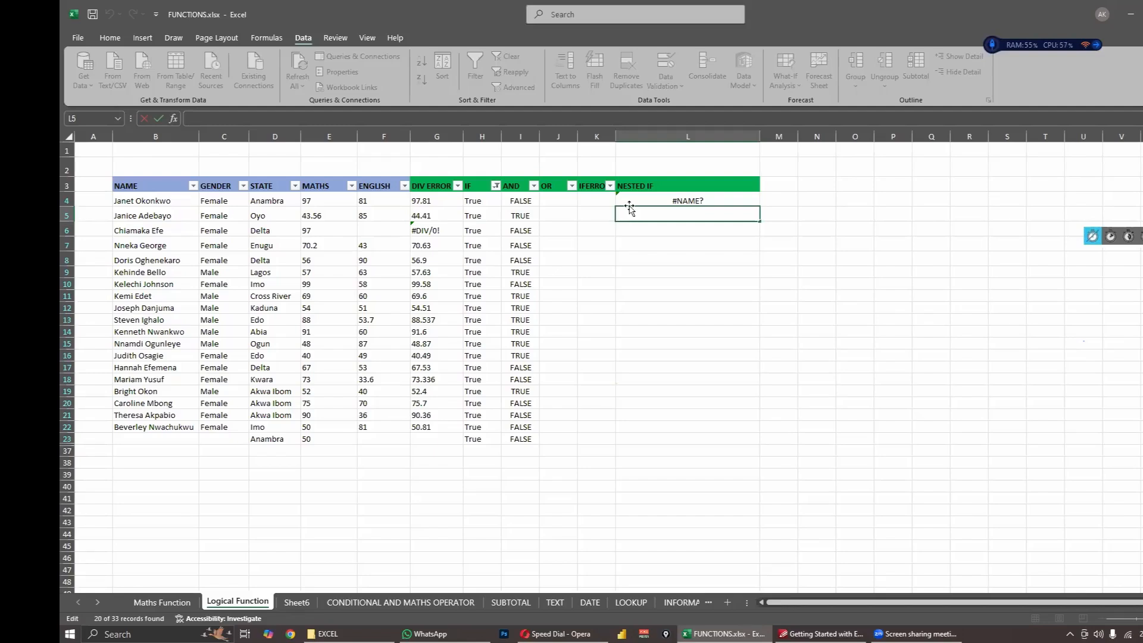
# - Continue the IF formula in L4 with the logical test E4>=90
pyautogui.doubleClick(635, 201)
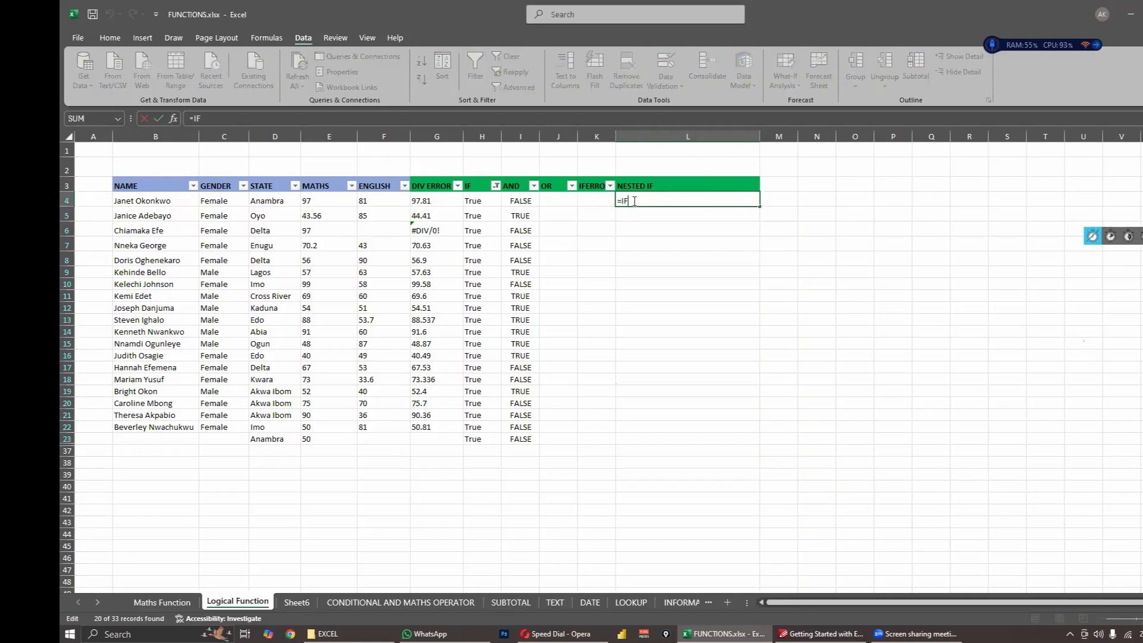
pyautogui.write('(')
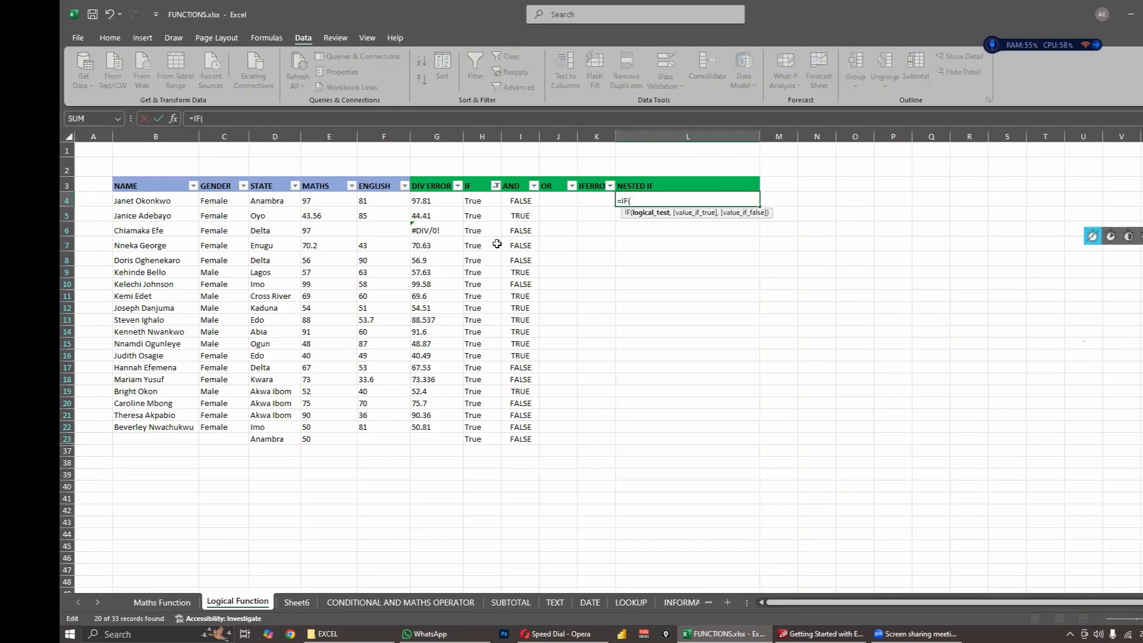
pyautogui.click(341, 202)
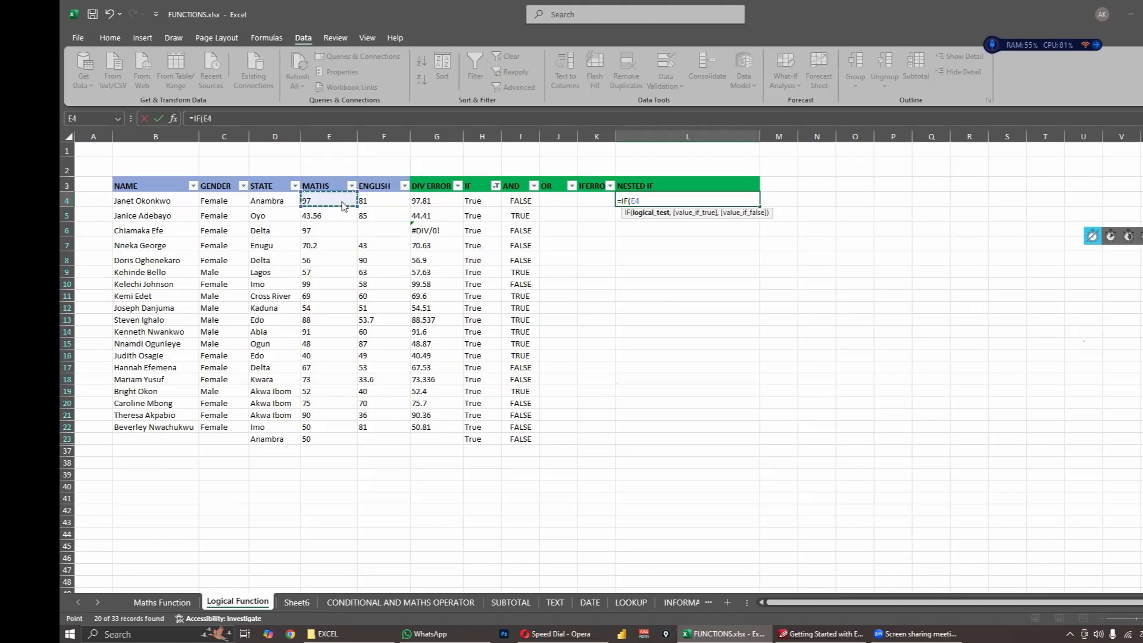
pyautogui.write('>')
pyautogui.write('+9')
pyautogui.press('BackSpace')
pyautogui.press('BackSpace')
pyautogui.write('90,')
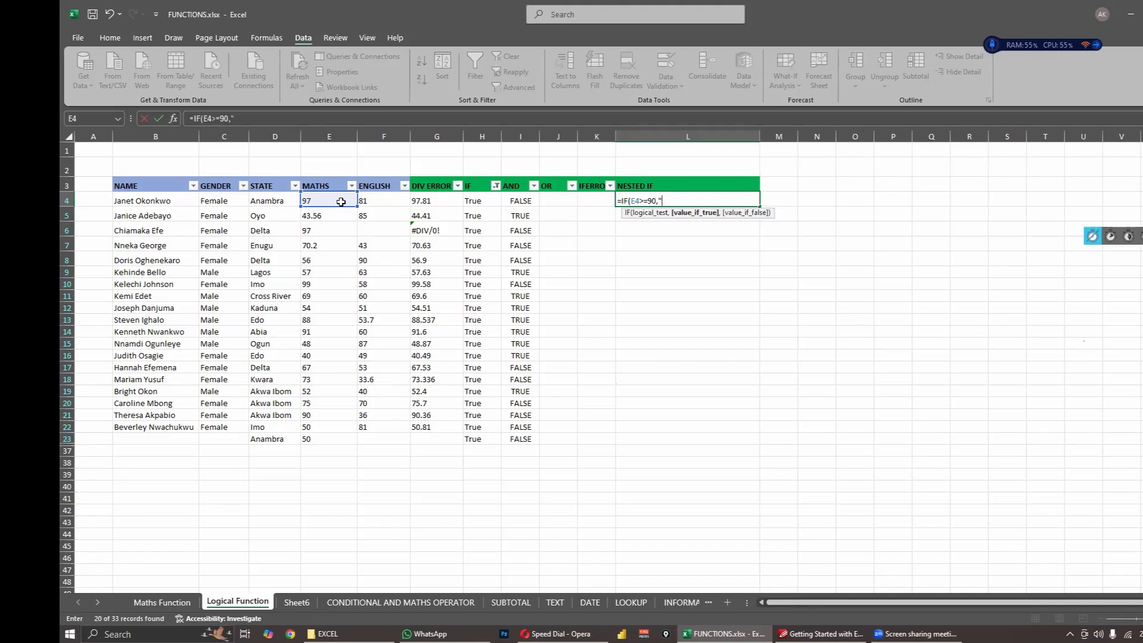
pyautogui.write('"E')
pyautogui.write('xcelle')
pyautogui.write('nc')
pyautogui.write('et')
# - Give the L4 formula "Excellent" as its value if true
pyautogui.write('",')
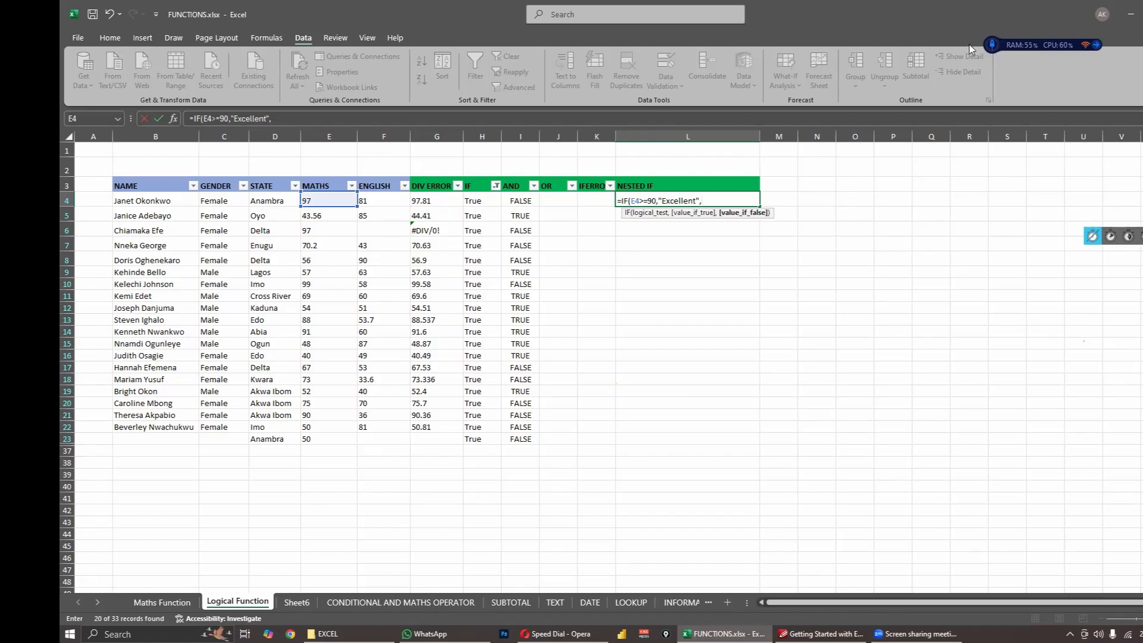
# - Nest a second IF as the value if false in L4, with the logical test E4>=50
pyautogui.write('i')
pyautogui.press('BackSpace')
pyautogui.write('IF')
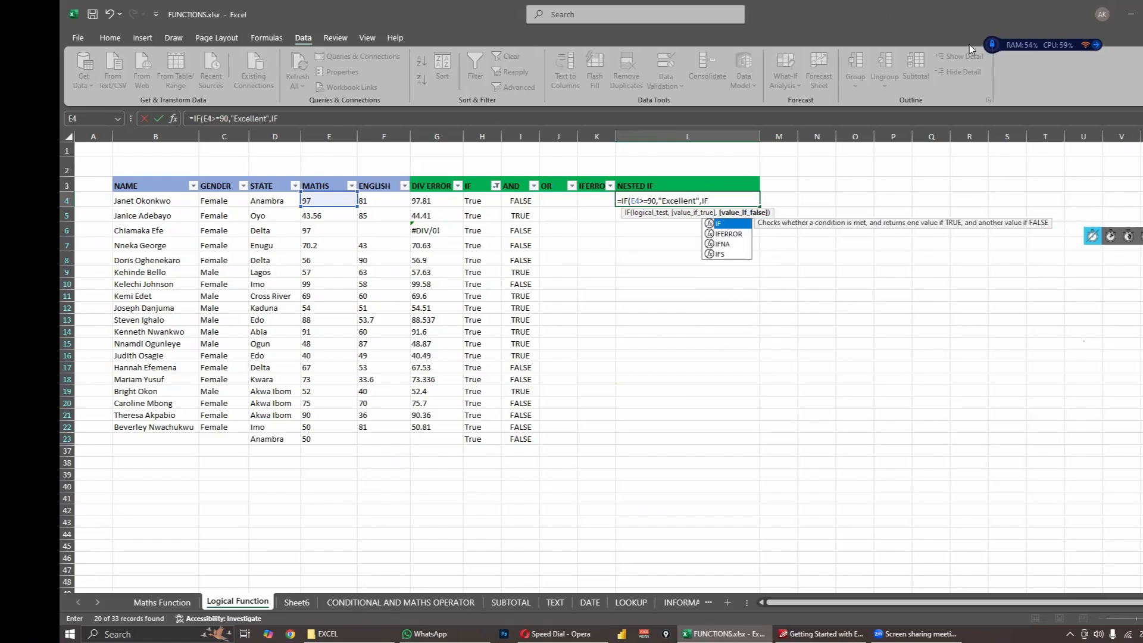
pyautogui.write('(')
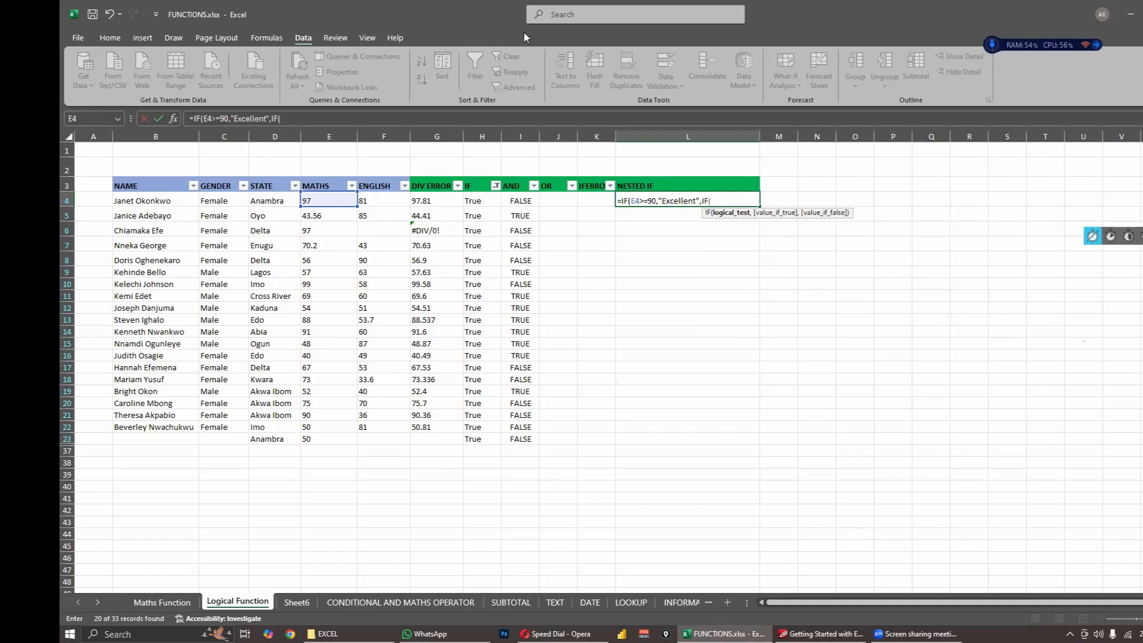
pyautogui.click(319, 198)
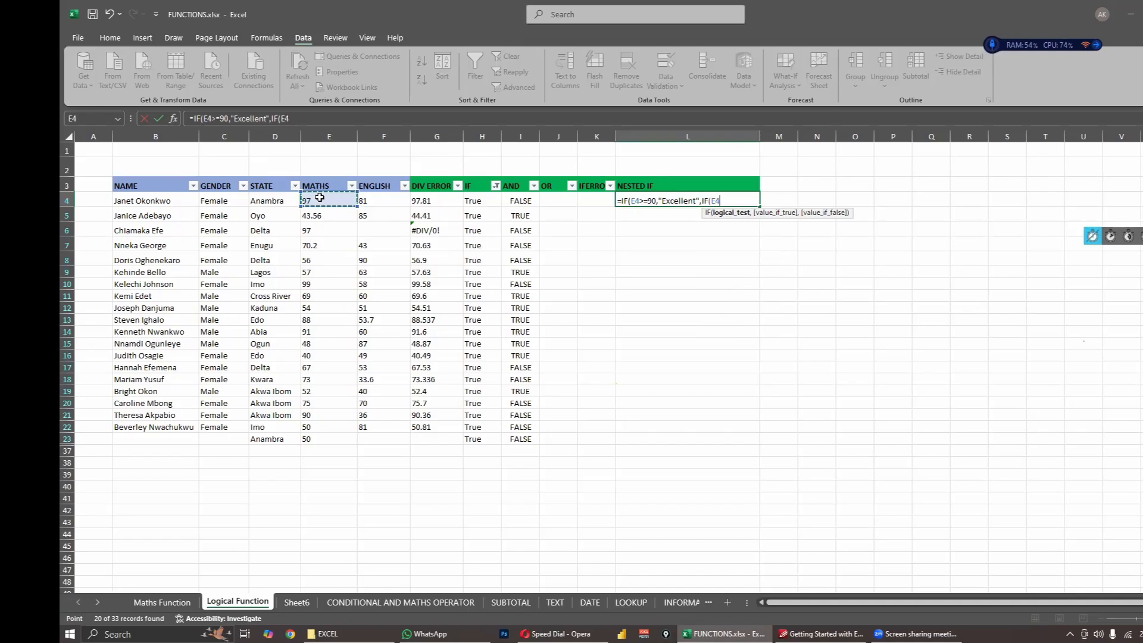
pyautogui.write('>=50,')
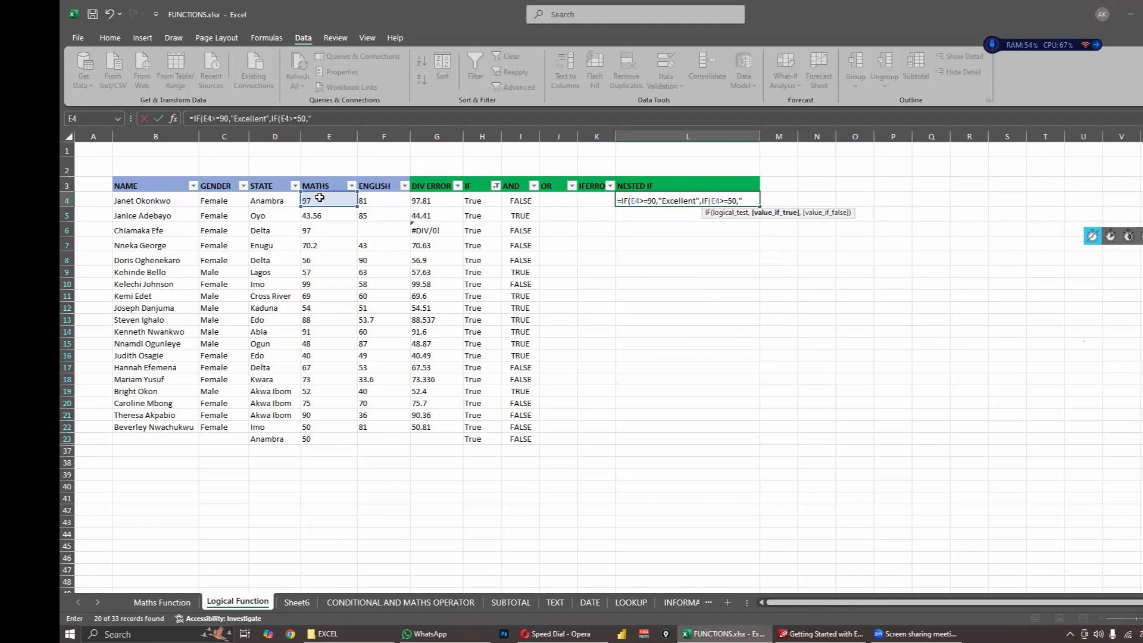
# - Complete the nested IF in L4 with "Pass" if true and "Fail" if false, close both functions and confirm the formula
pyautogui.write('"Pass",')
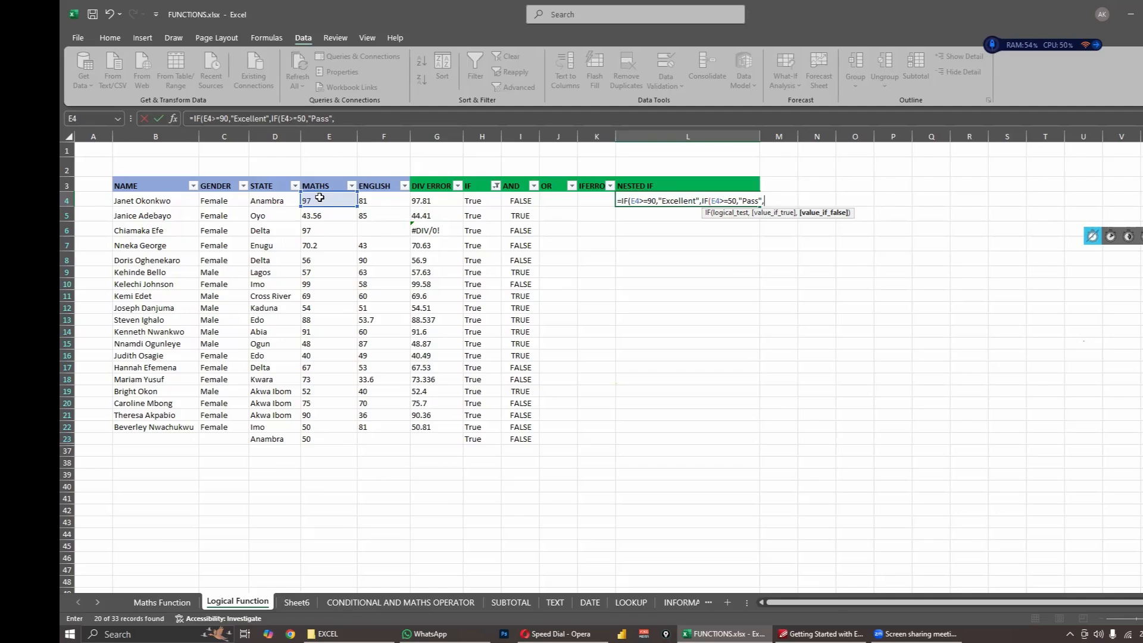
pyautogui.write('"')
pyautogui.write('F')
pyautogui.write('ail')
pyautogui.write(')')
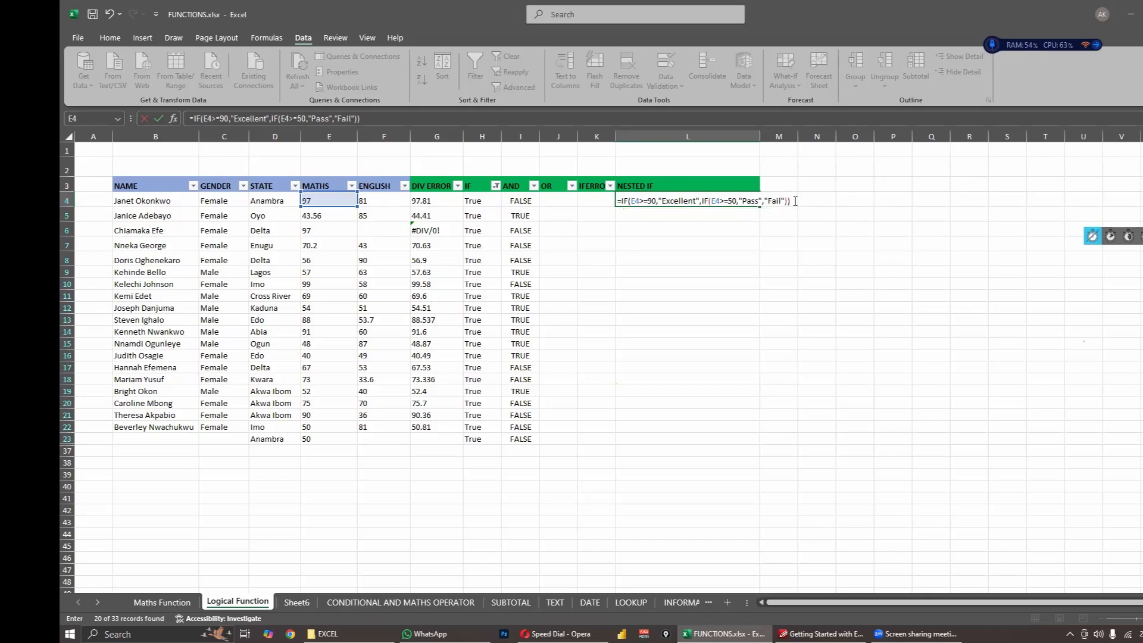
pyautogui.click(795, 201)
pyautogui.press('Return')
# - Fill the nested IF formula from L4 down through L23
pyautogui.click(687, 200)
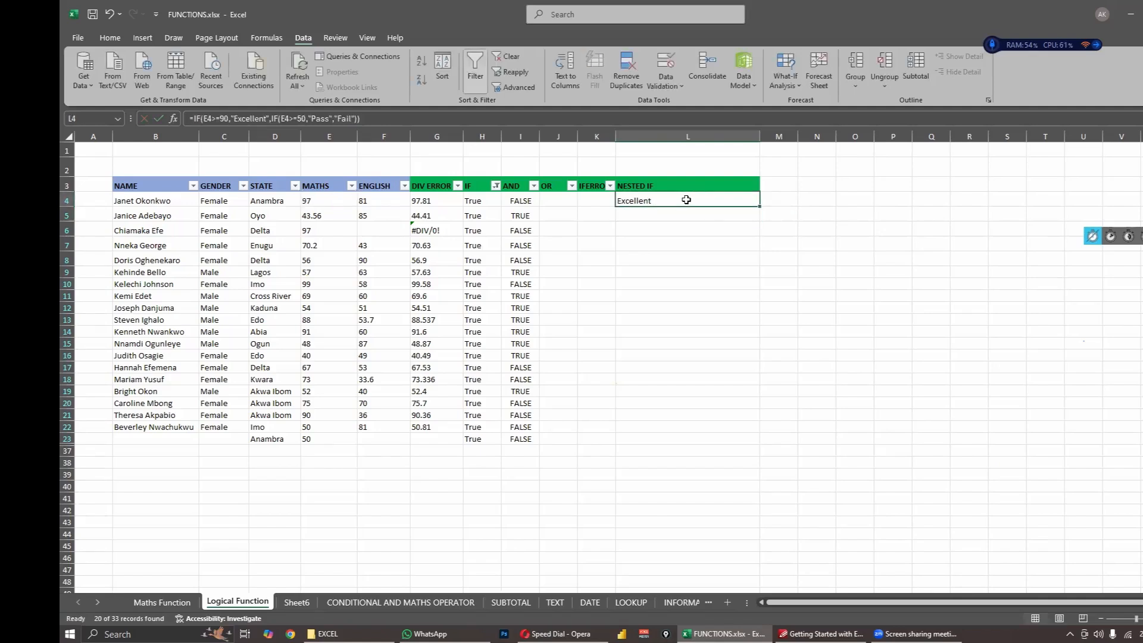
pyautogui.moveTo(759, 206); pyautogui.dragTo(694, 440)
pyautogui.click(893, 368)
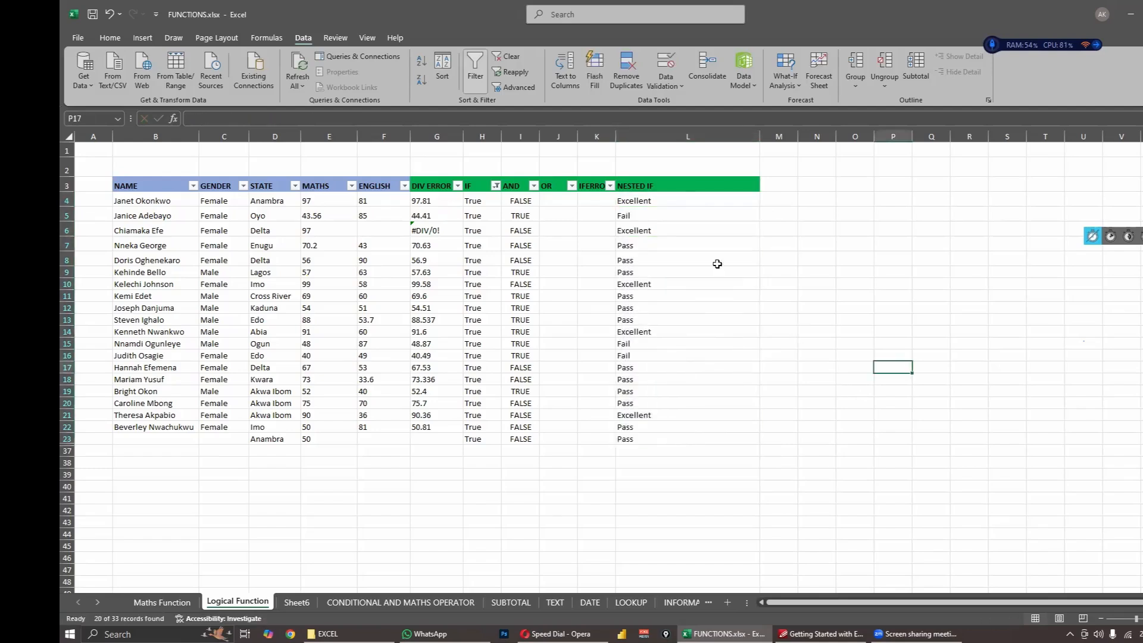
# - Check the nested IF results in L4 through L6, comparing L5 and L6 with the Maths scores in E5 and E6
pyautogui.click(667, 197)
pyautogui.click(646, 216)
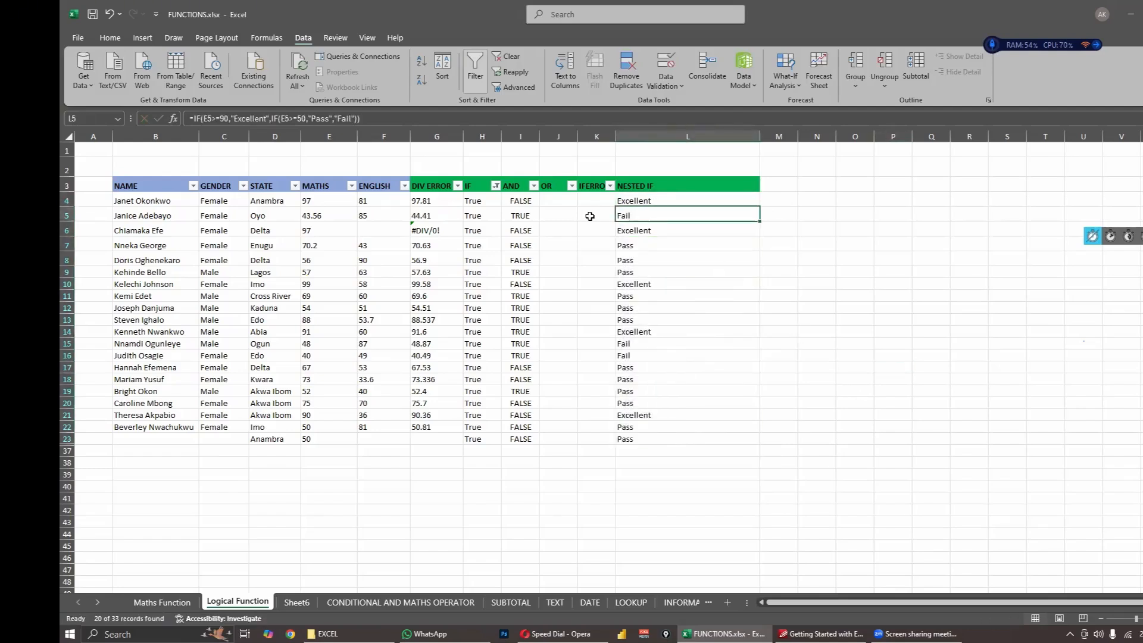
pyautogui.click(320, 215)
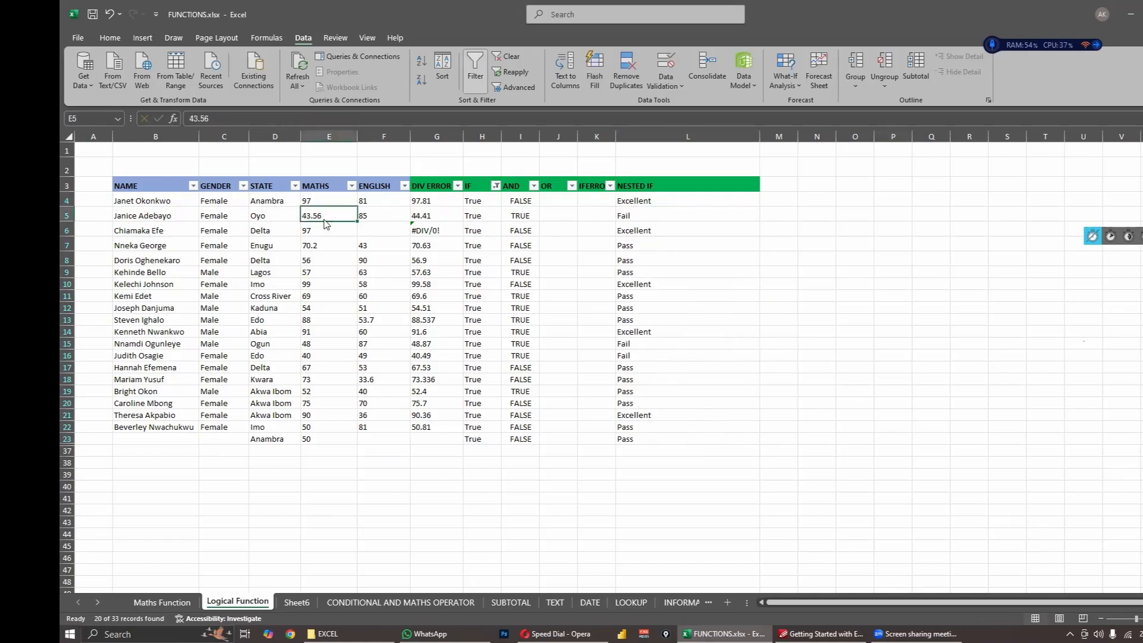
pyautogui.click(632, 231)
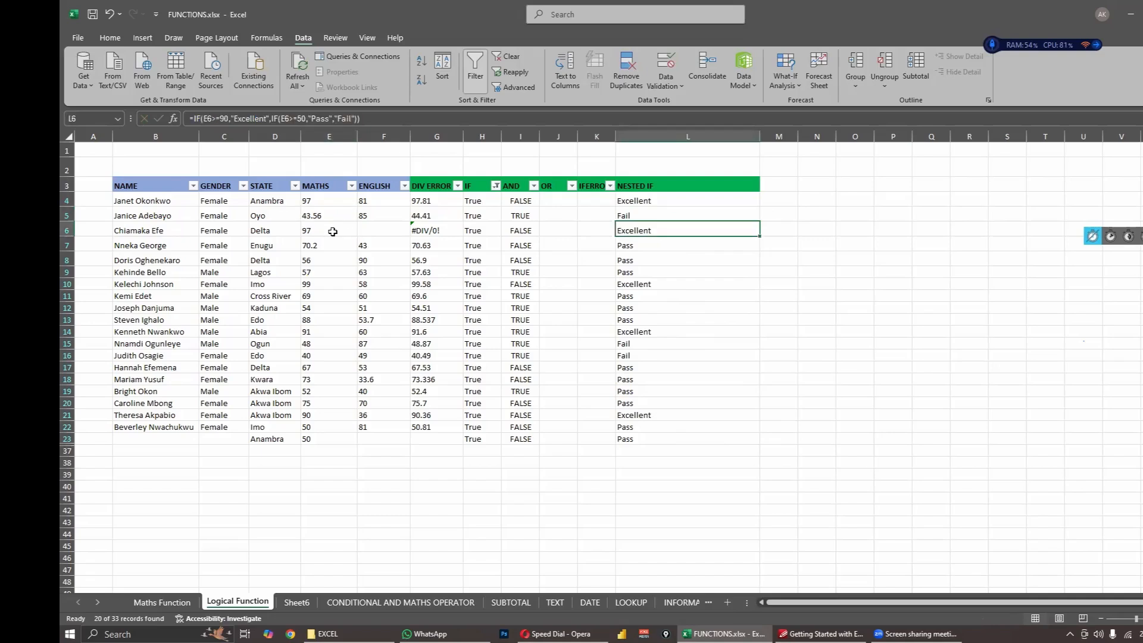
pyautogui.click(333, 232)
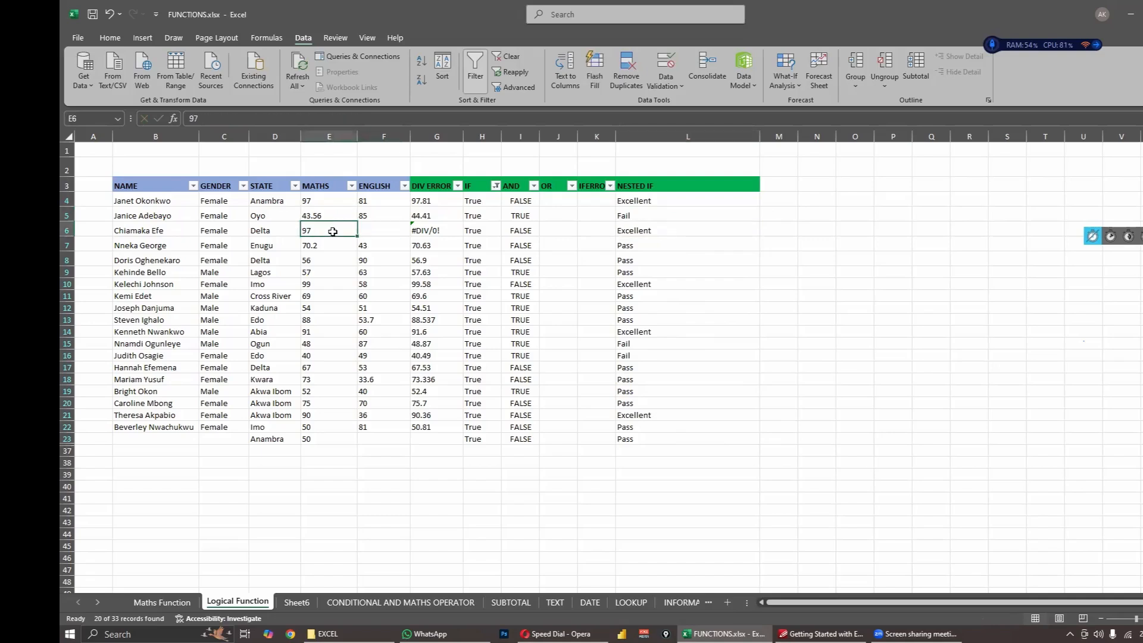
# - Compare the nested IF results in L7 and L8 with the Maths scores in E7 and E8
pyautogui.click(642, 250)
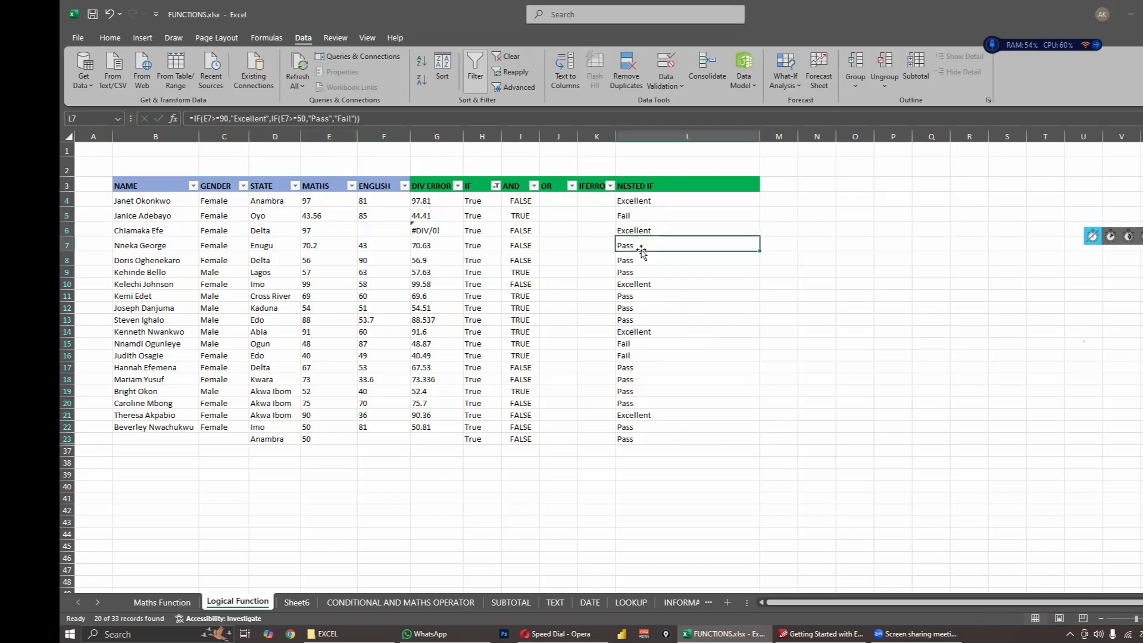
pyautogui.doubleClick(316, 246)
pyautogui.write('.2')
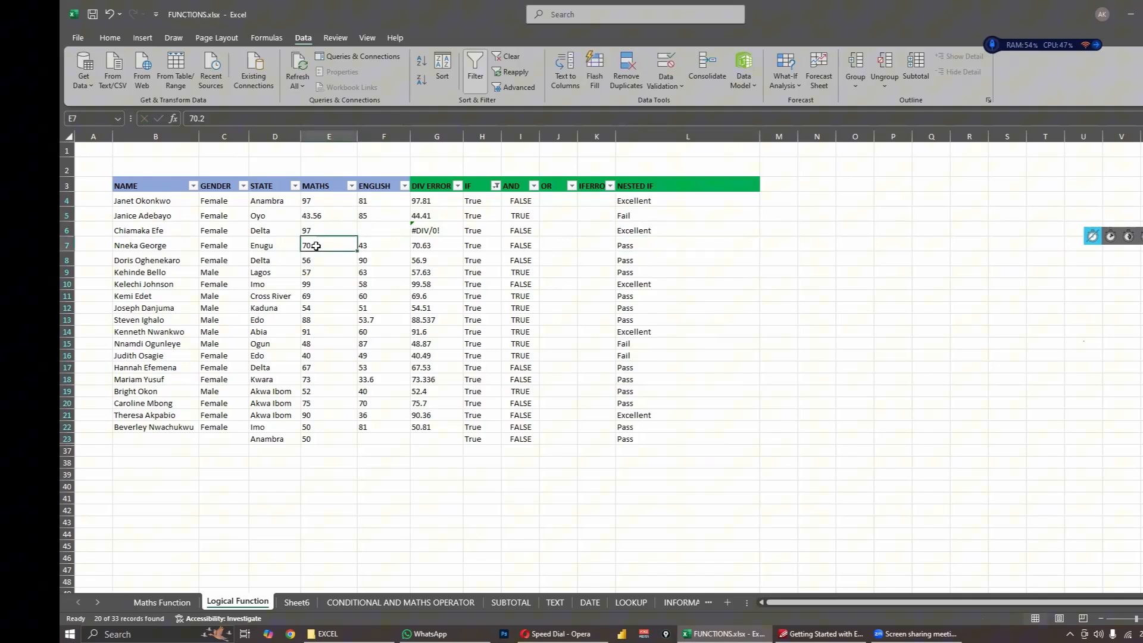
pyautogui.click(660, 247)
pyautogui.click(647, 260)
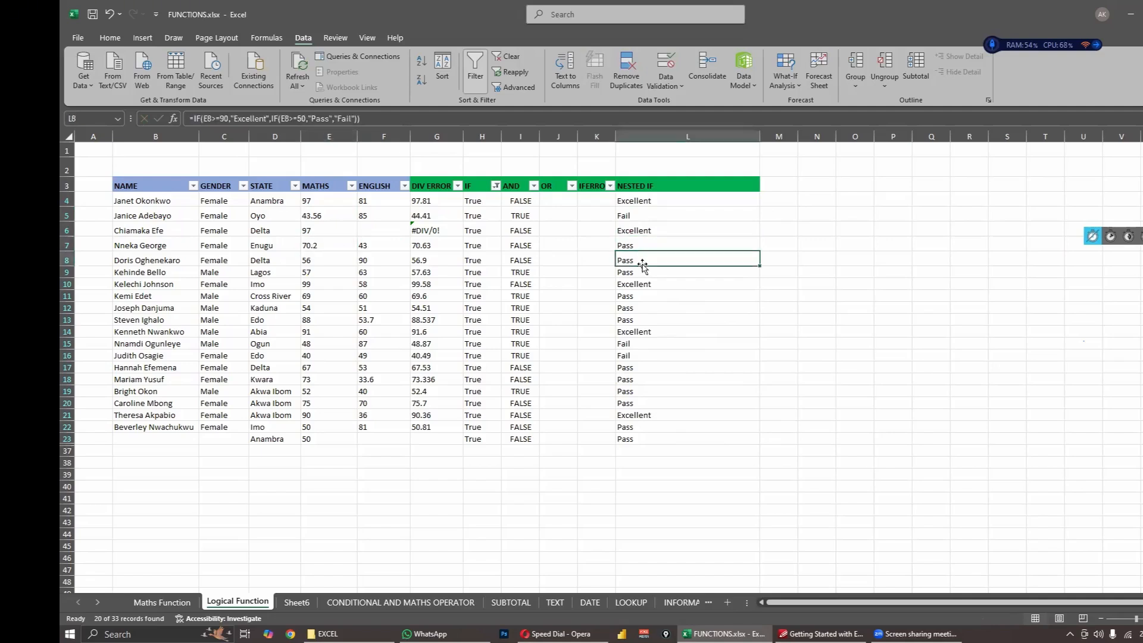
pyautogui.click(325, 260)
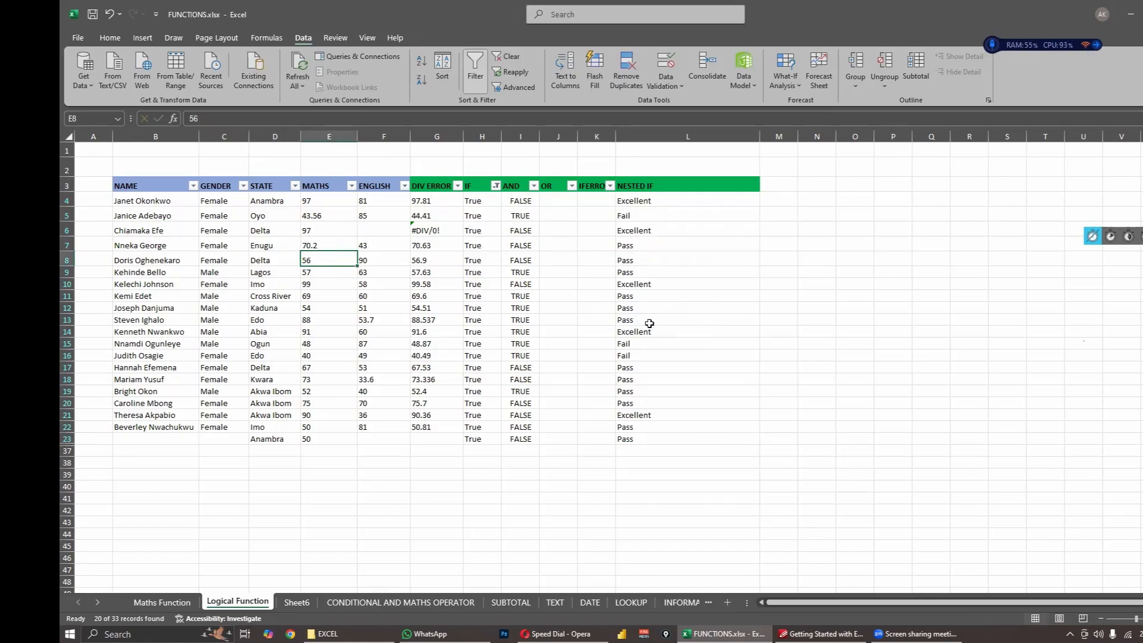
# - Compare the Maths score in E15 with the nested IF result in L15, and review the results in L9 and L7
pyautogui.click(317, 343)
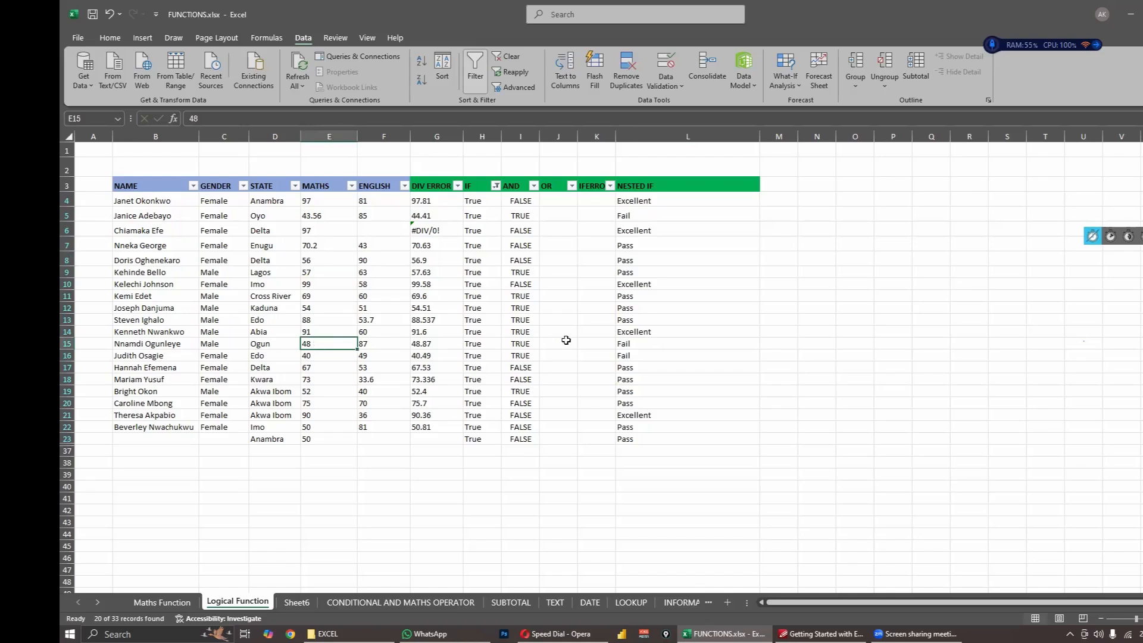
pyautogui.click(620, 347)
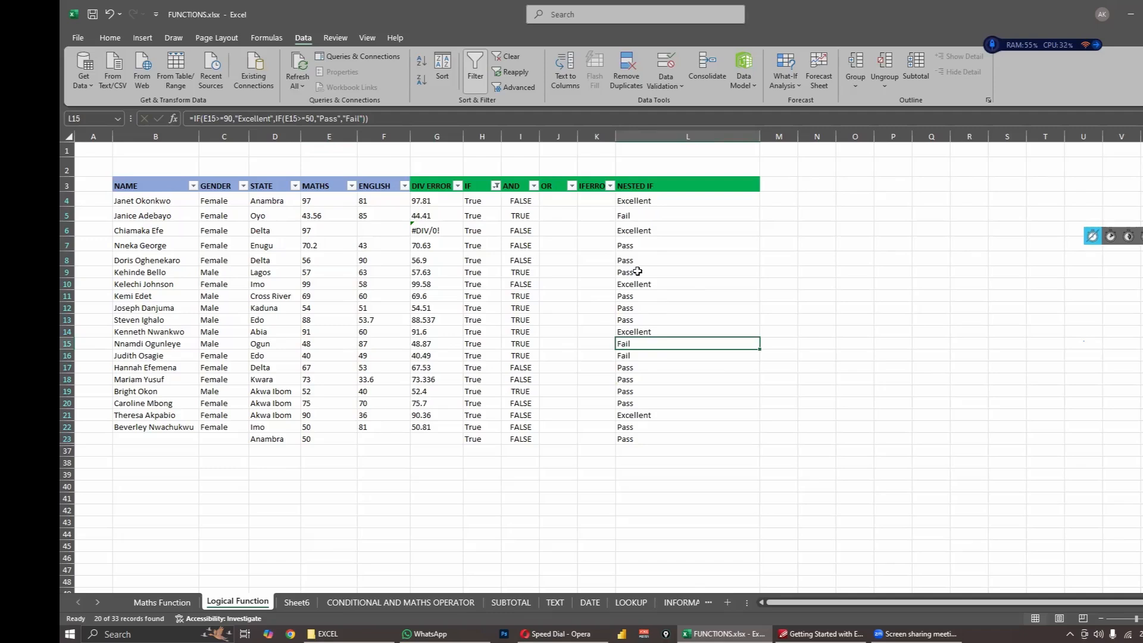
pyautogui.click(638, 271)
pyautogui.click(640, 240)
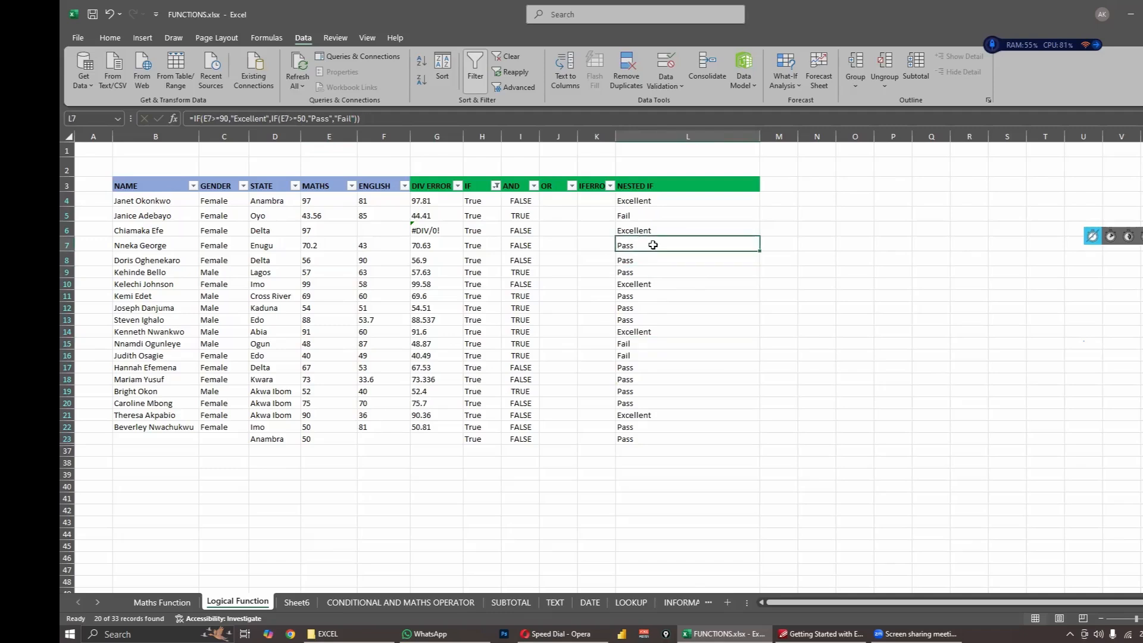
# - Open the nested IF formula in L4 for editing and expand the formula bar to several lines
pyautogui.click(659, 233)
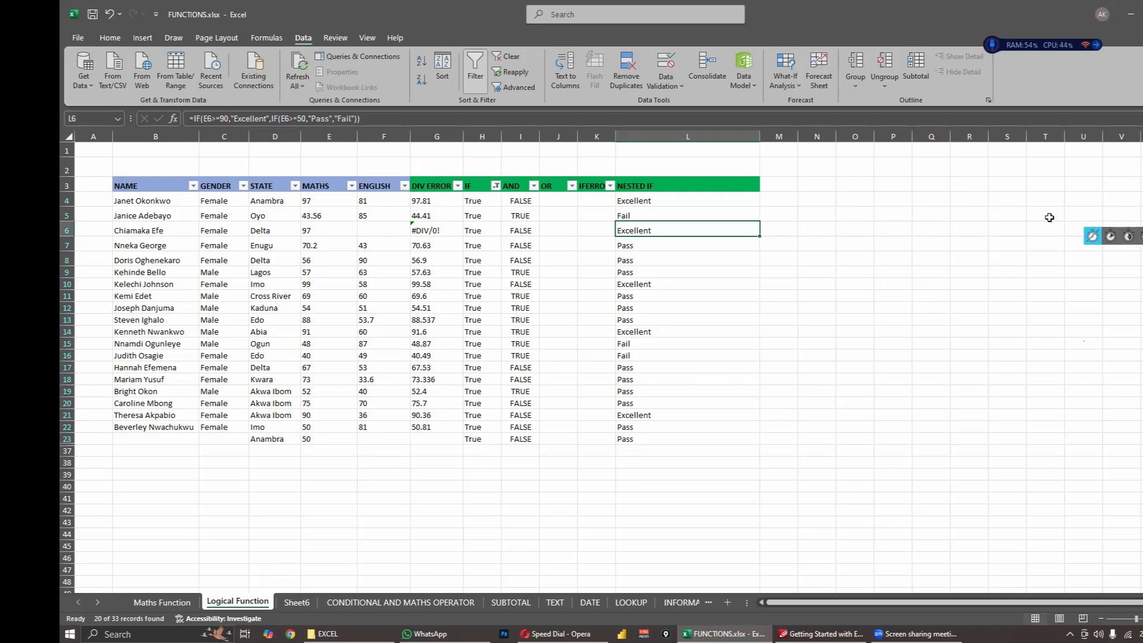
pyautogui.click(652, 204)
pyautogui.doubleClick(651, 203)
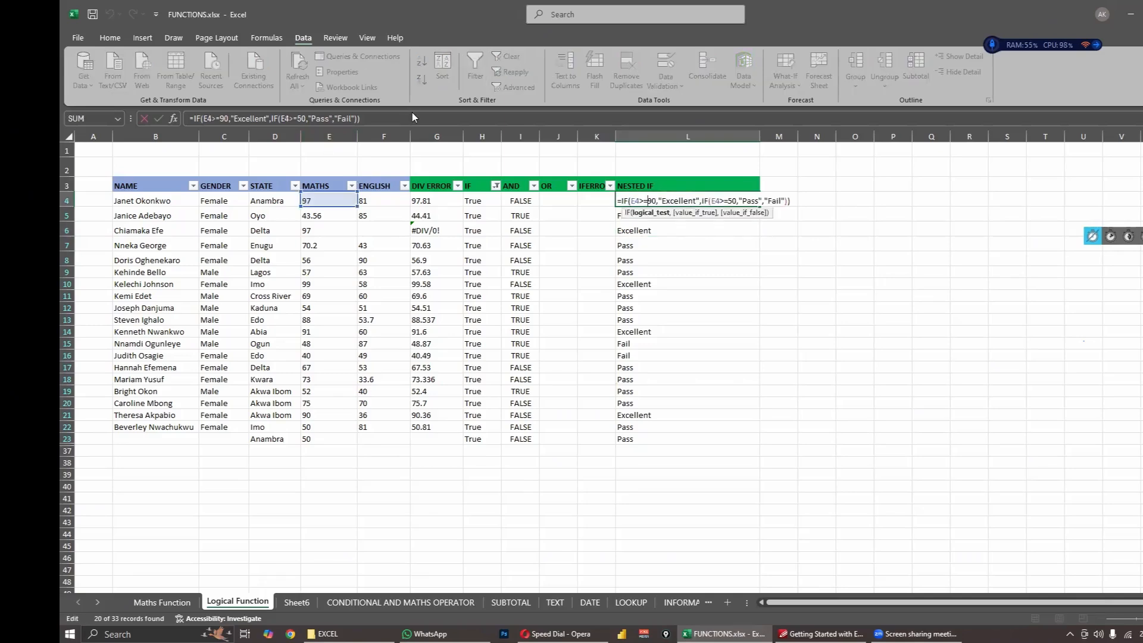
pyautogui.click(442, 124)
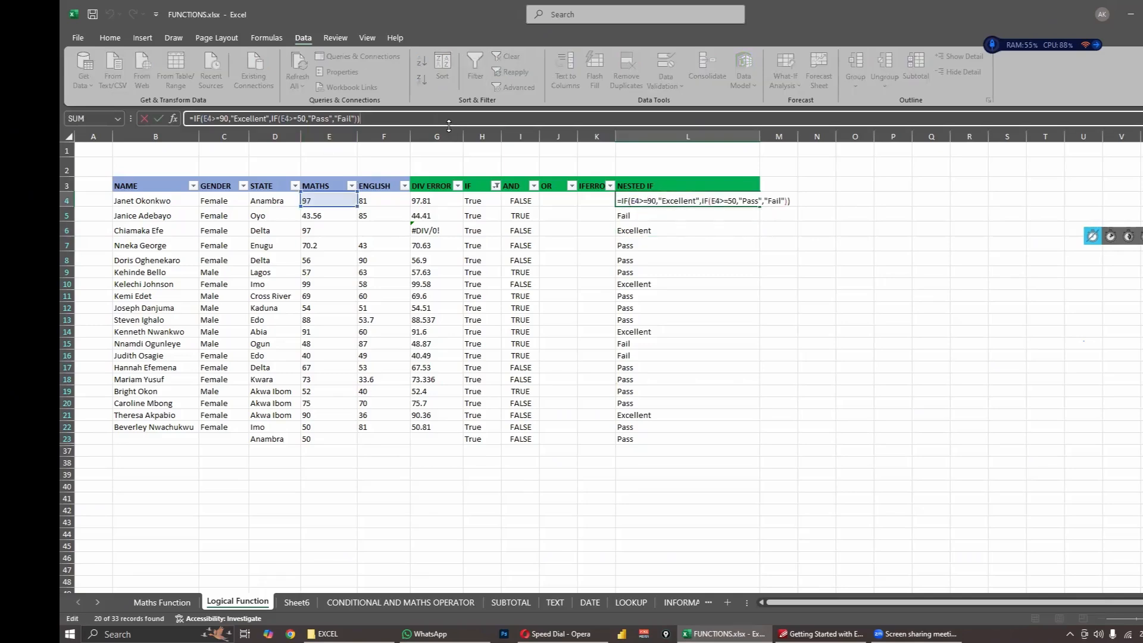
pyautogui.moveTo(451, 127); pyautogui.dragTo(528, 258)
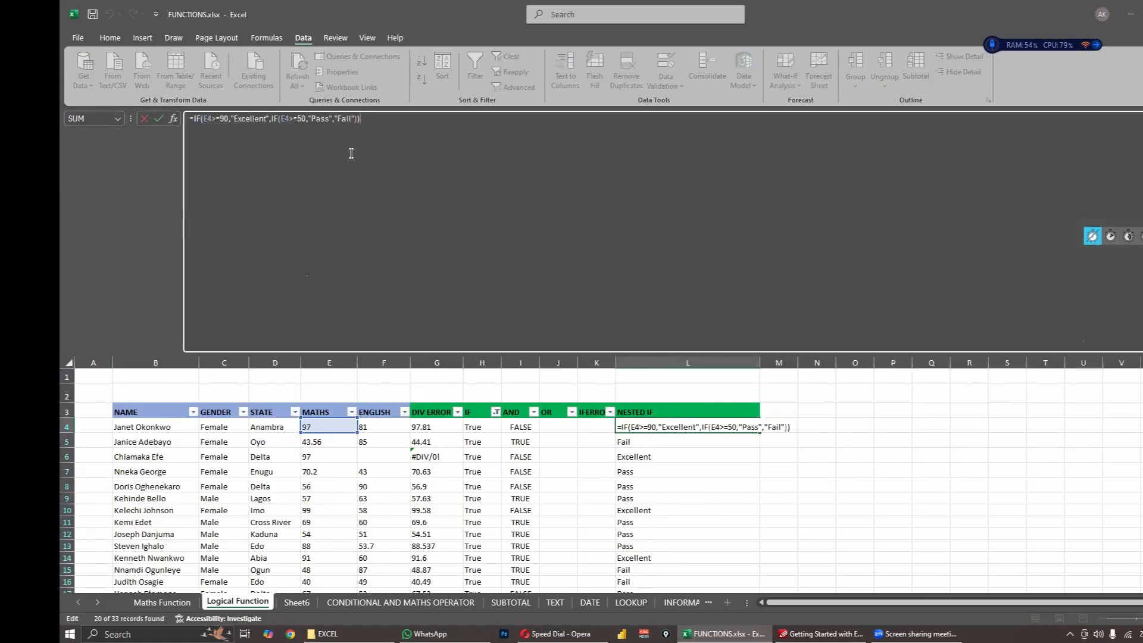
# - Examine the logical tests and the true and false results of both IFs in the L4 formula
pyautogui.click(298, 121)
pyautogui.click(227, 121)
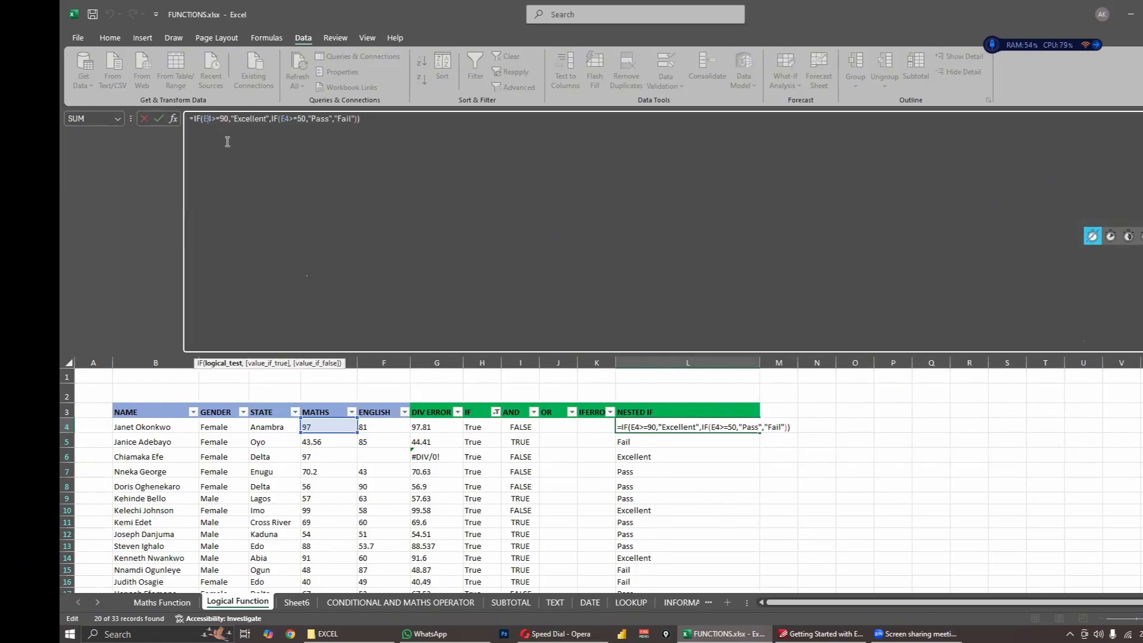
pyautogui.click(310, 141)
pyautogui.click(239, 139)
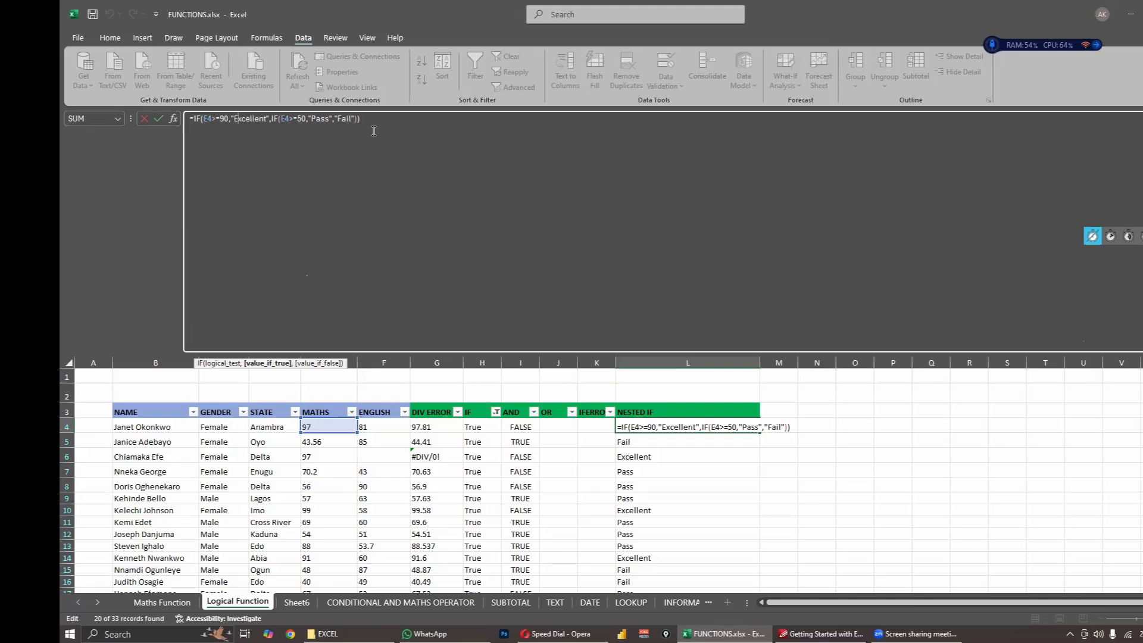
pyautogui.click(290, 156)
pyautogui.click(209, 121)
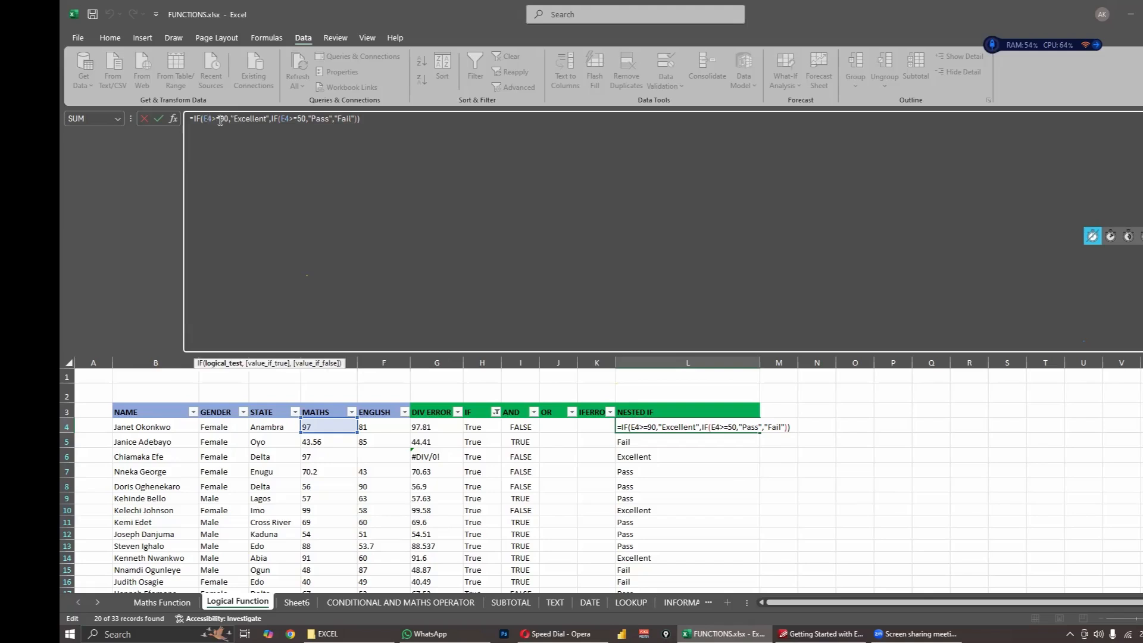
pyautogui.click(244, 119)
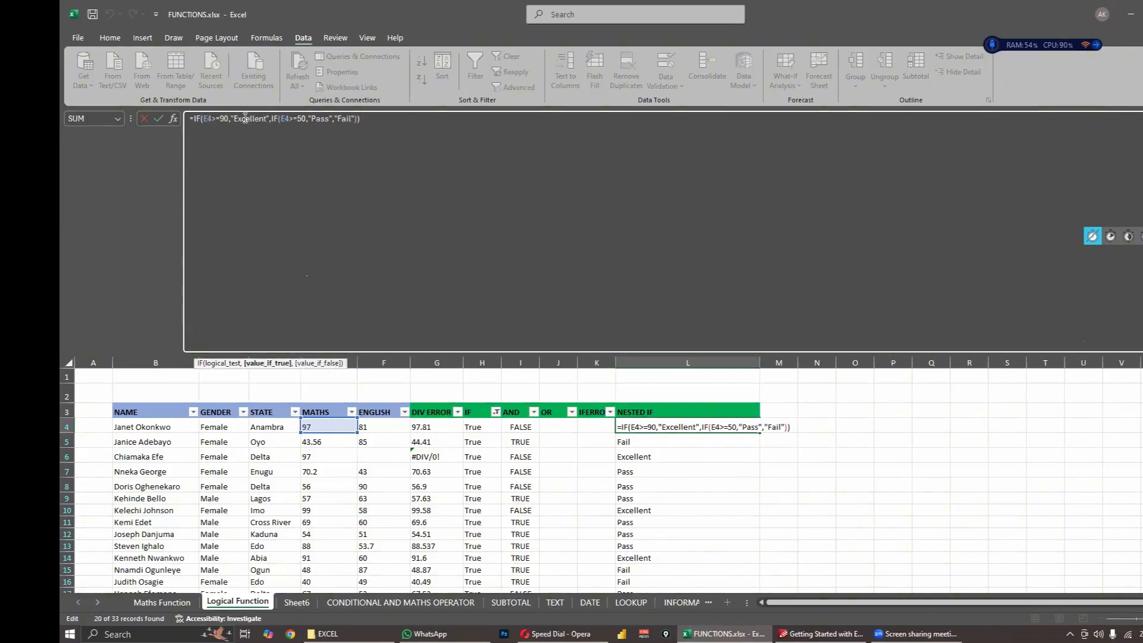
pyautogui.click(280, 121)
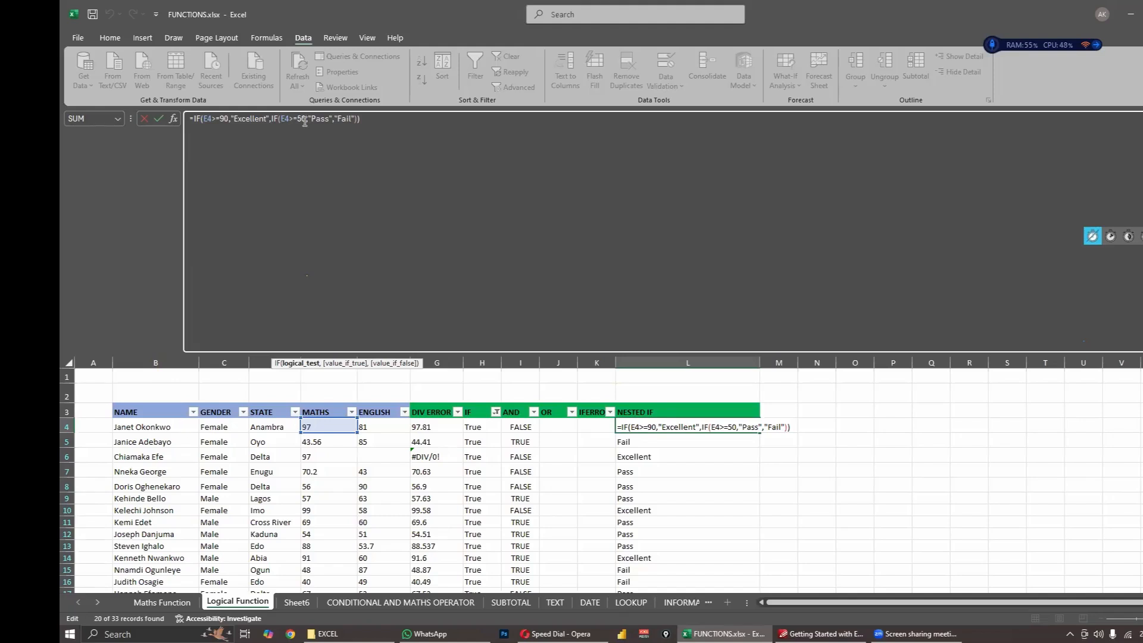
# - Change the second IF in the L4 formula to test E4>=70 and return "Good"
pyautogui.press('BackSpace')
pyautogui.press('BackSpace')
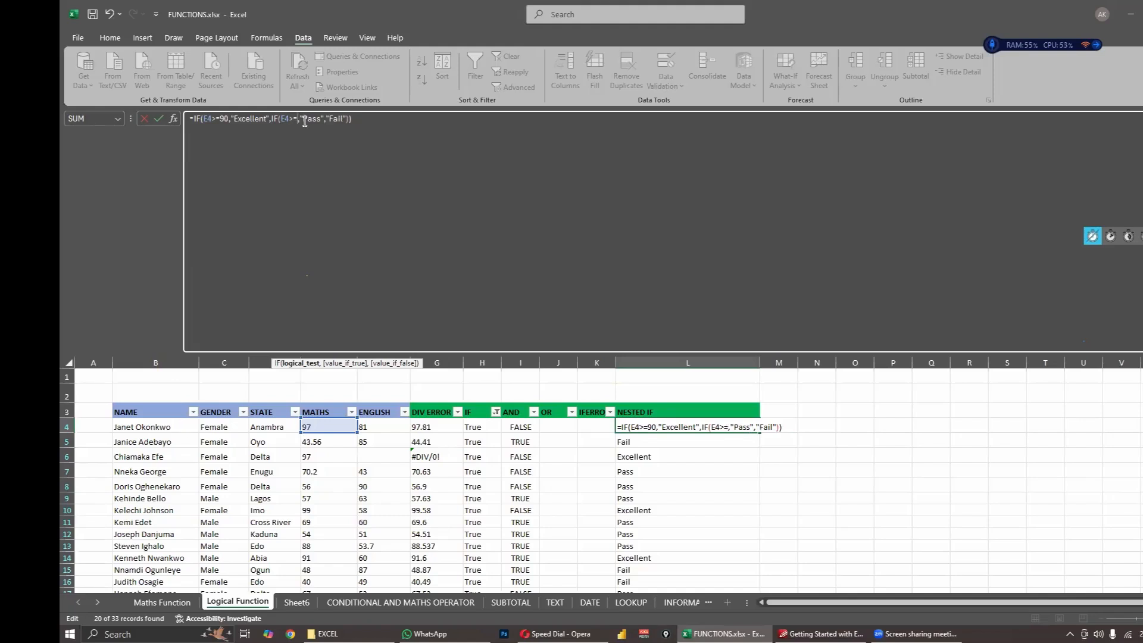
pyautogui.write('70')
pyautogui.click(331, 119)
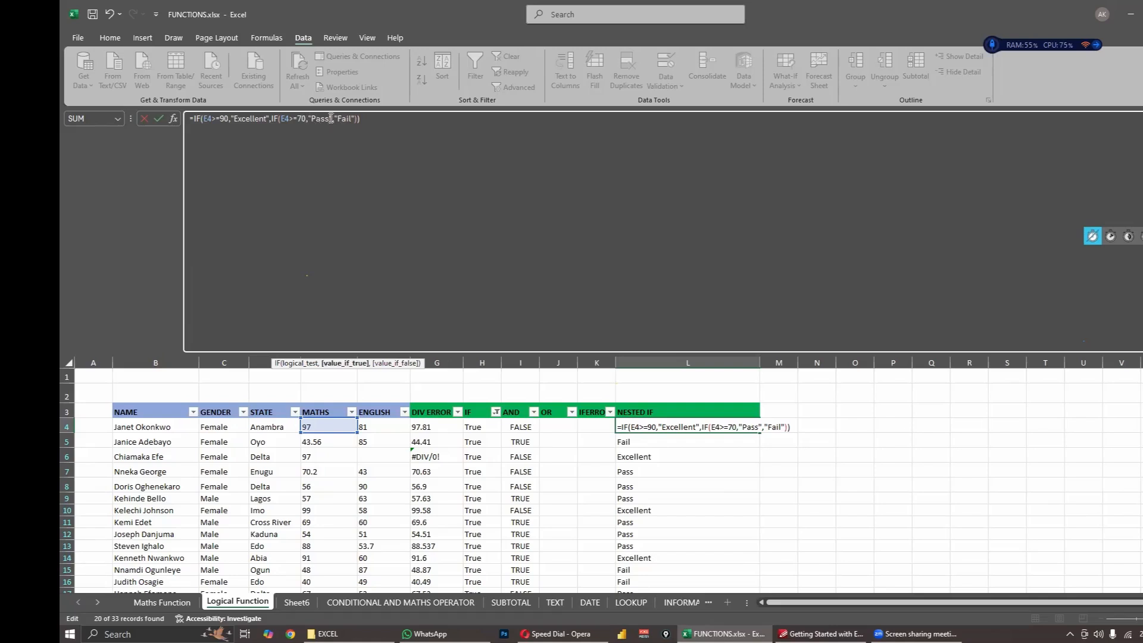
pyautogui.press('BackSpace')
pyautogui.press('BackSpace')
pyautogui.press('BackSpace')
pyautogui.press('BackSpace')
pyautogui.write('Good')
# - Replace the "Fail" result in the L4 formula with the opening of a third nested IF
pyautogui.click(347, 119)
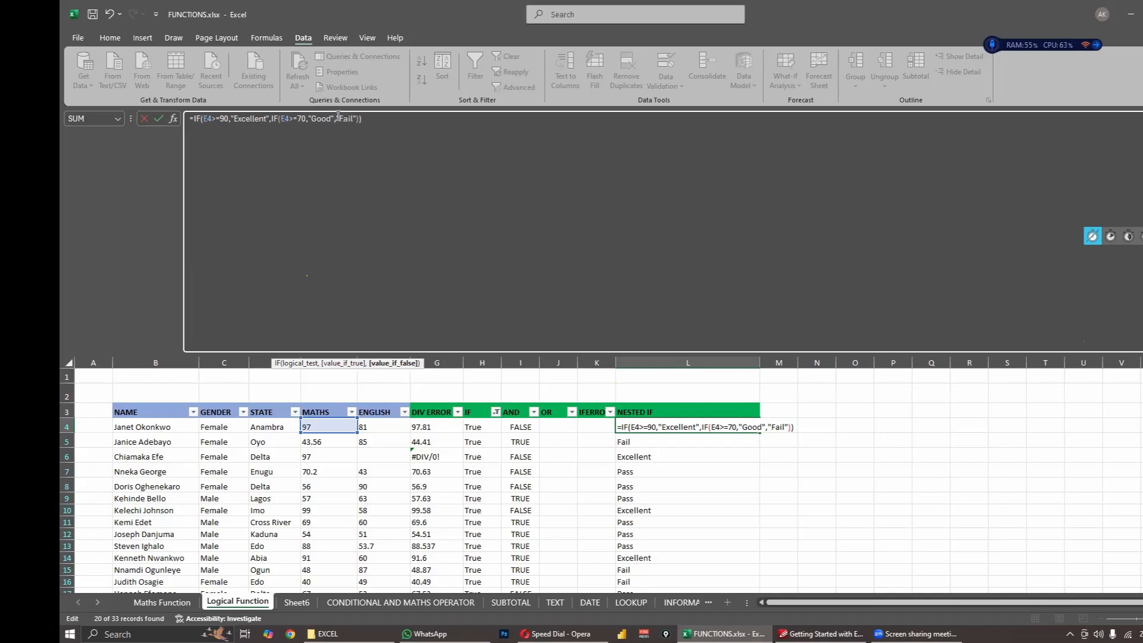
pyautogui.moveTo(337, 119); pyautogui.dragTo(358, 119)
pyautogui.press('Delete')
pyautogui.write('IF')
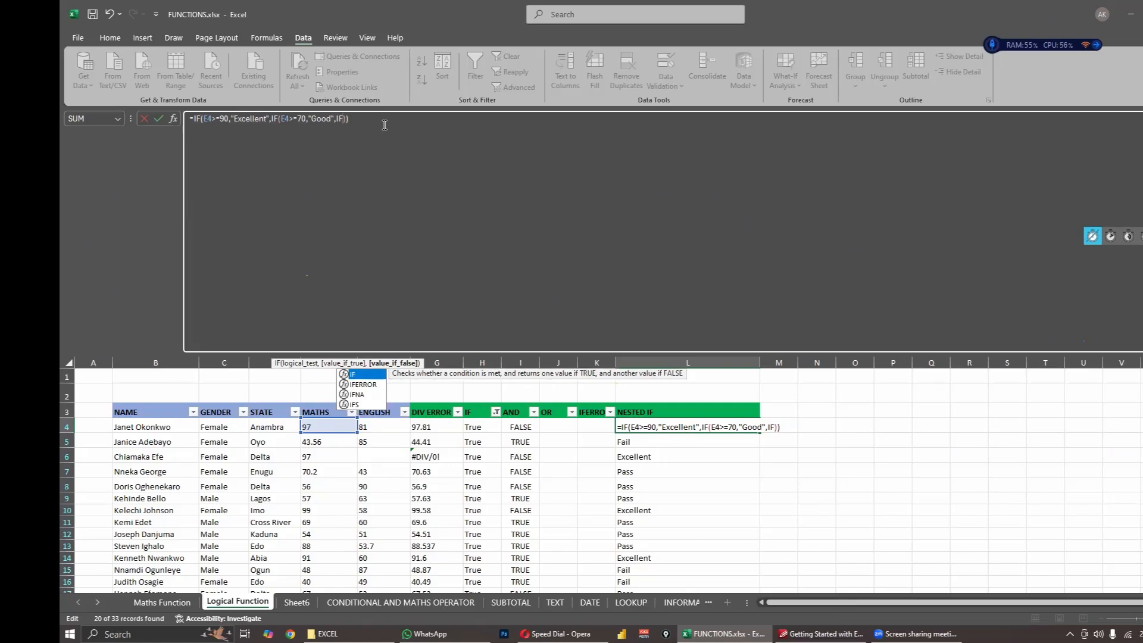
pyautogui.write('(')
pyautogui.write('(')
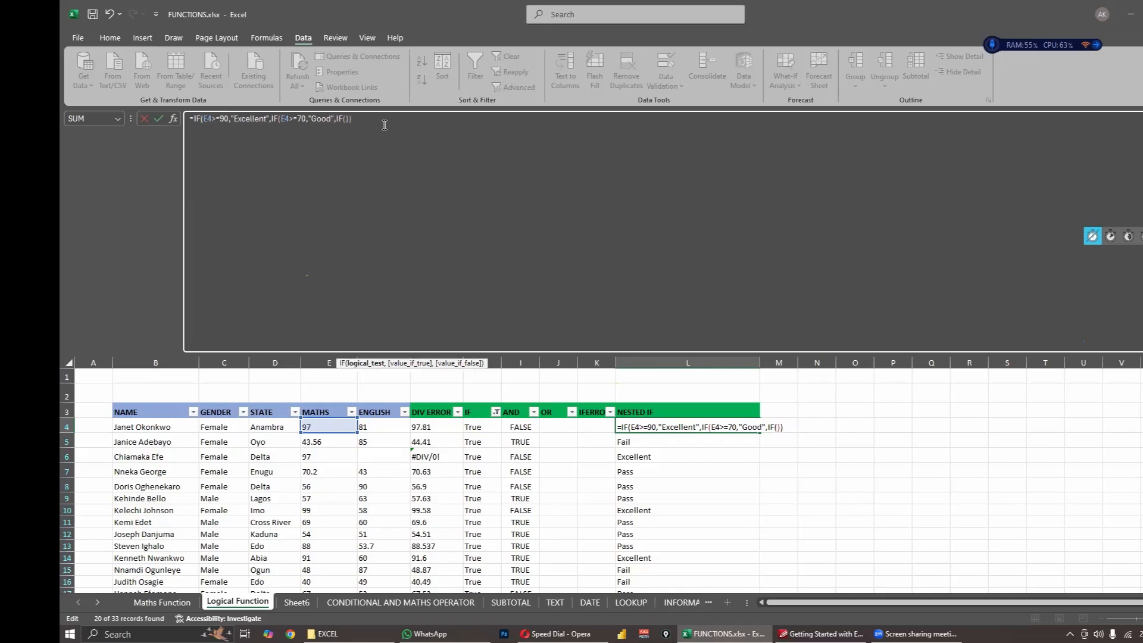
pyautogui.write('E4>+')
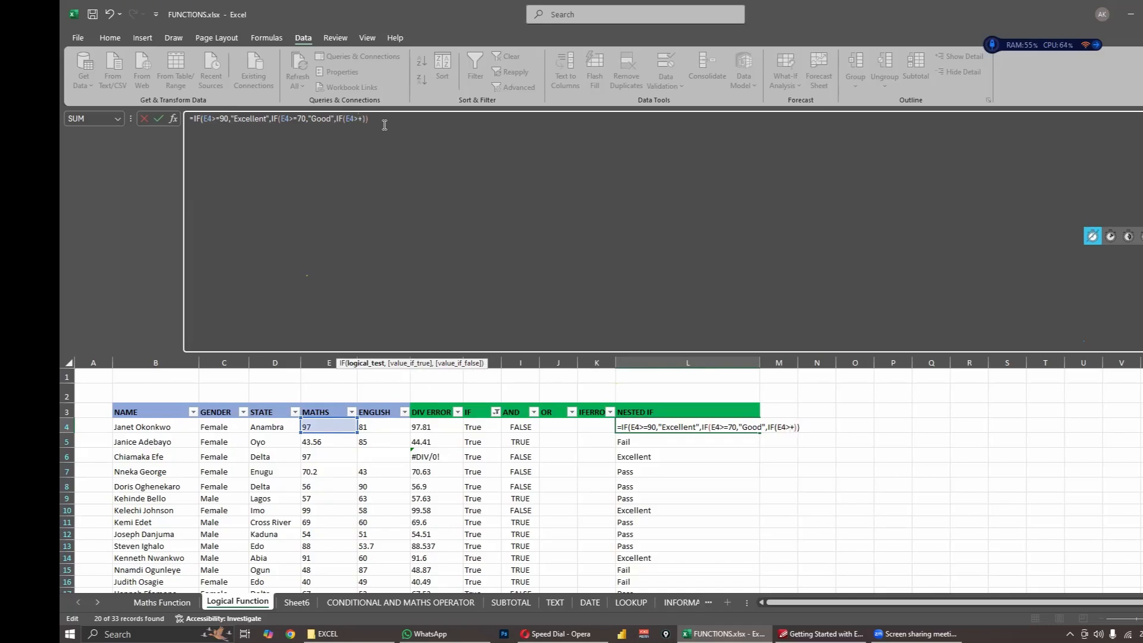
# - Set the logical test of the third IF in the L4 formula to E4>=50
pyautogui.press('BackSpace')
pyautogui.write('=')
pyautogui.write('"')
pyautogui.write('5')
pyautogui.press('BackSpace')
pyautogui.press('BackSpace')
pyautogui.write('50,')
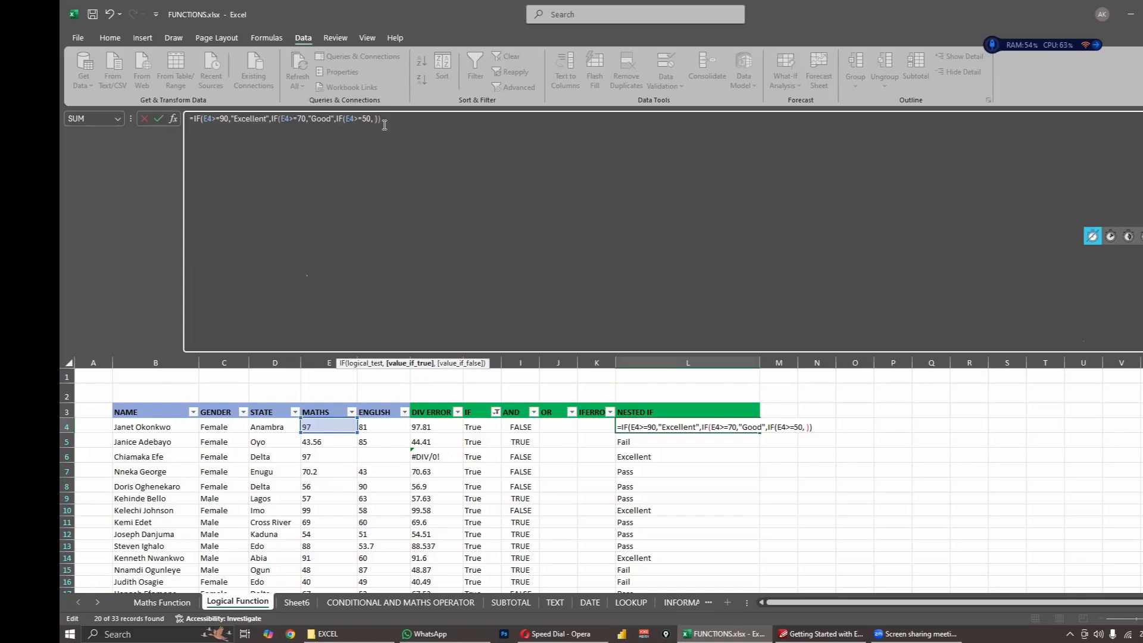
# - Add "Pass" as the value if true of the third IF in the L4 formula
pyautogui.press('BackSpace')
pyautogui.write('"')
pyautogui.write('Pass"')
pyautogui.write('"')
pyautogui.write(',')
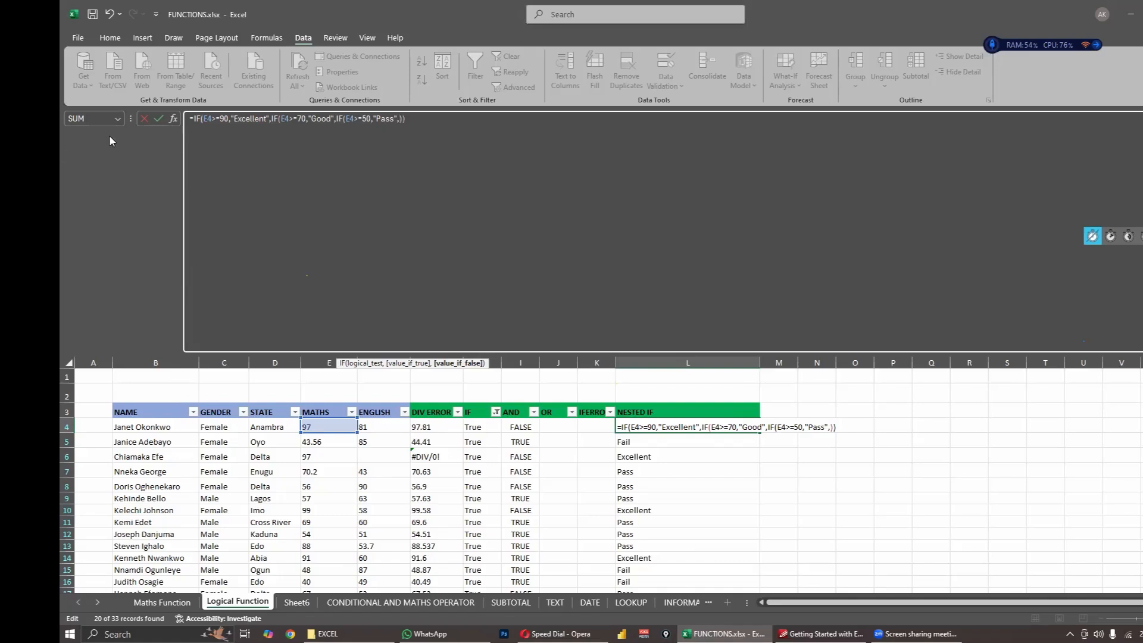
# - Add "Fail" as the third IF's value if false, close all three IFs and enter the formula in L4
pyautogui.click(292, 120)
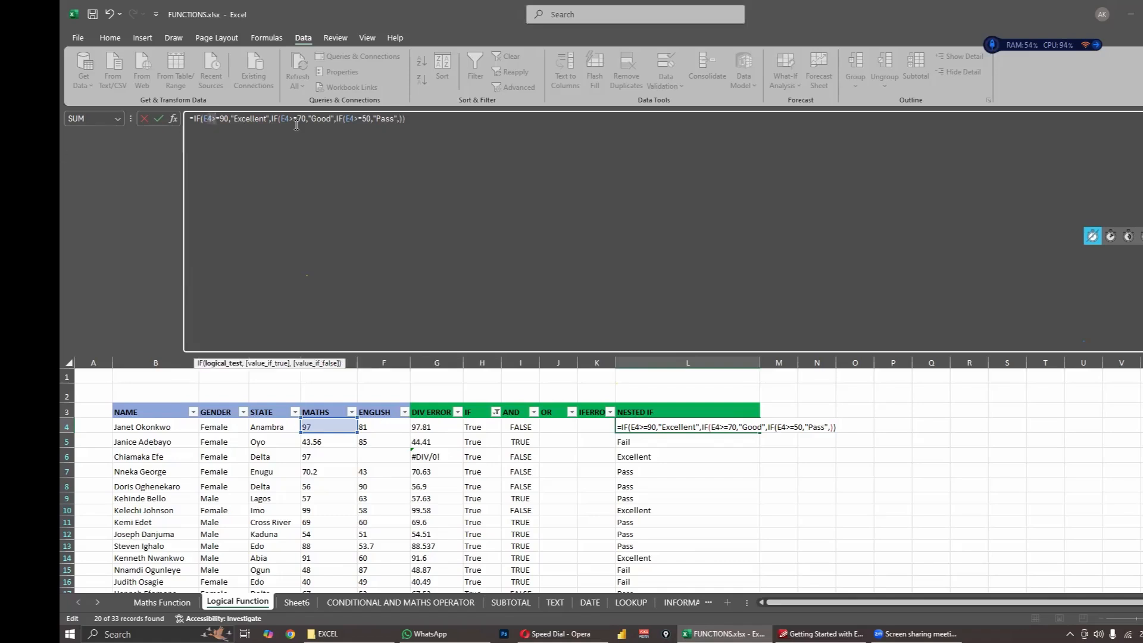
pyautogui.click(362, 126)
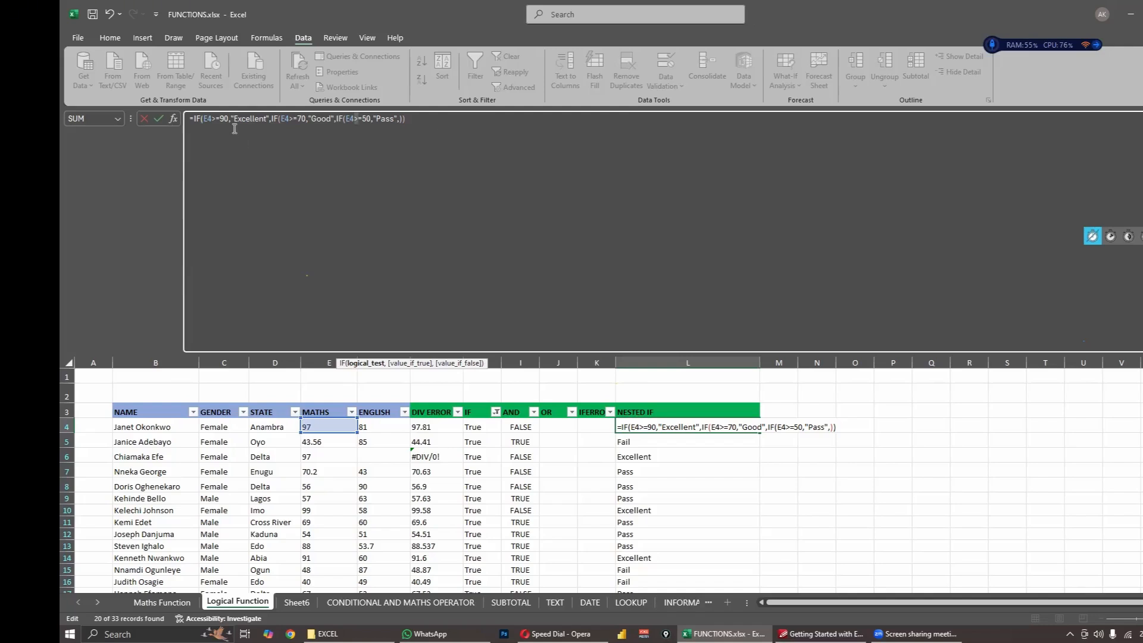
pyautogui.click(265, 119)
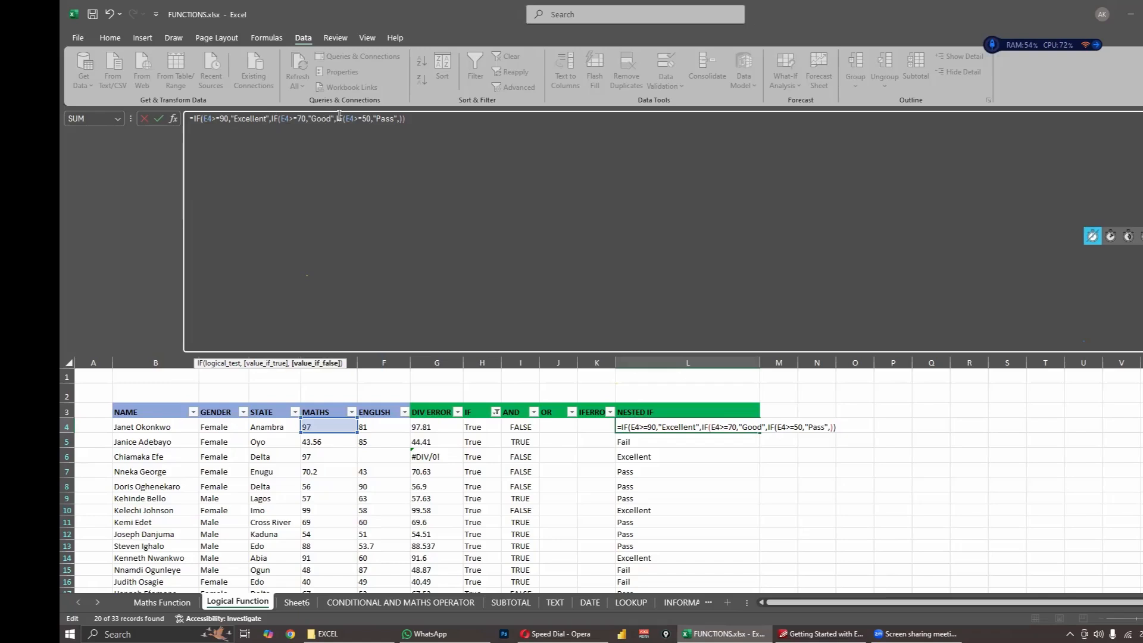
pyautogui.click(394, 120)
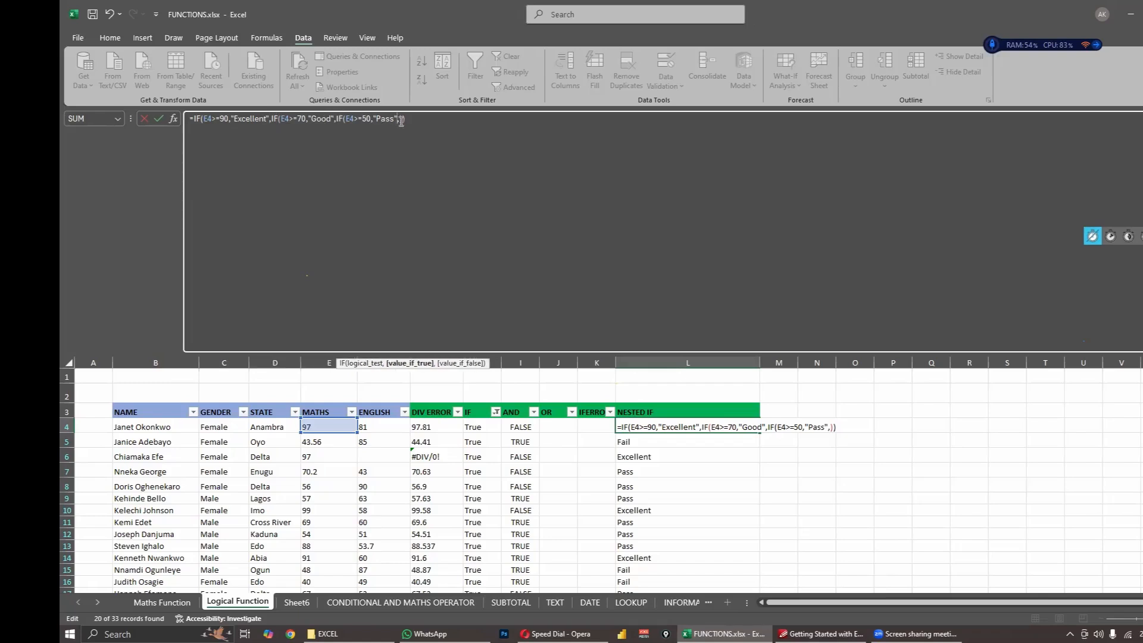
pyautogui.click(401, 120)
pyautogui.write('"F')
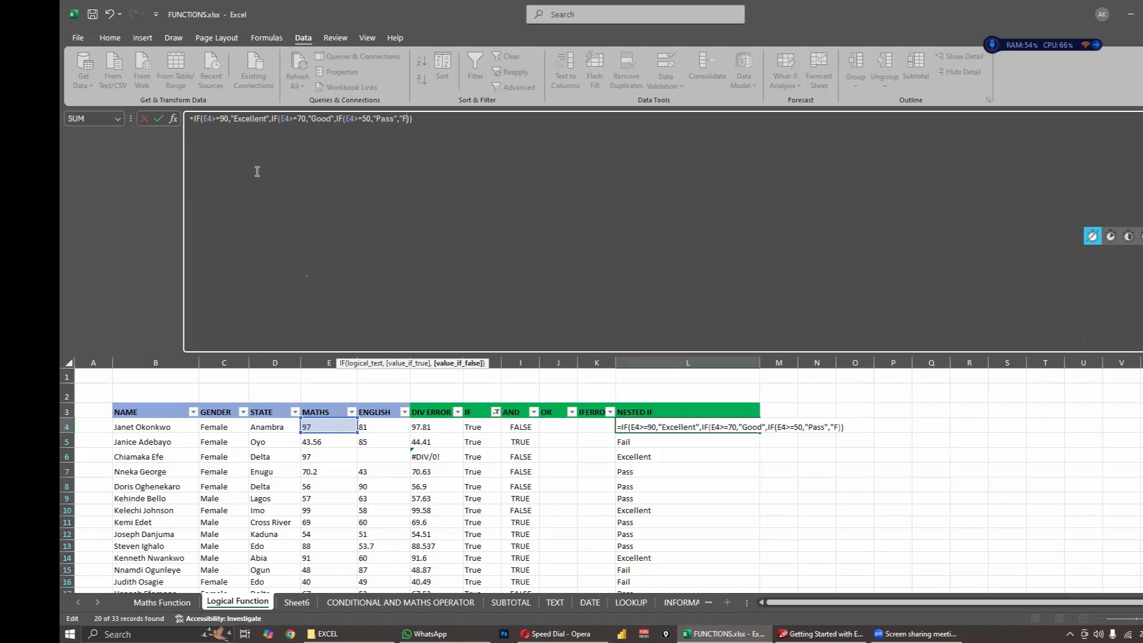
pyautogui.write('ail"')
pyautogui.click(436, 118)
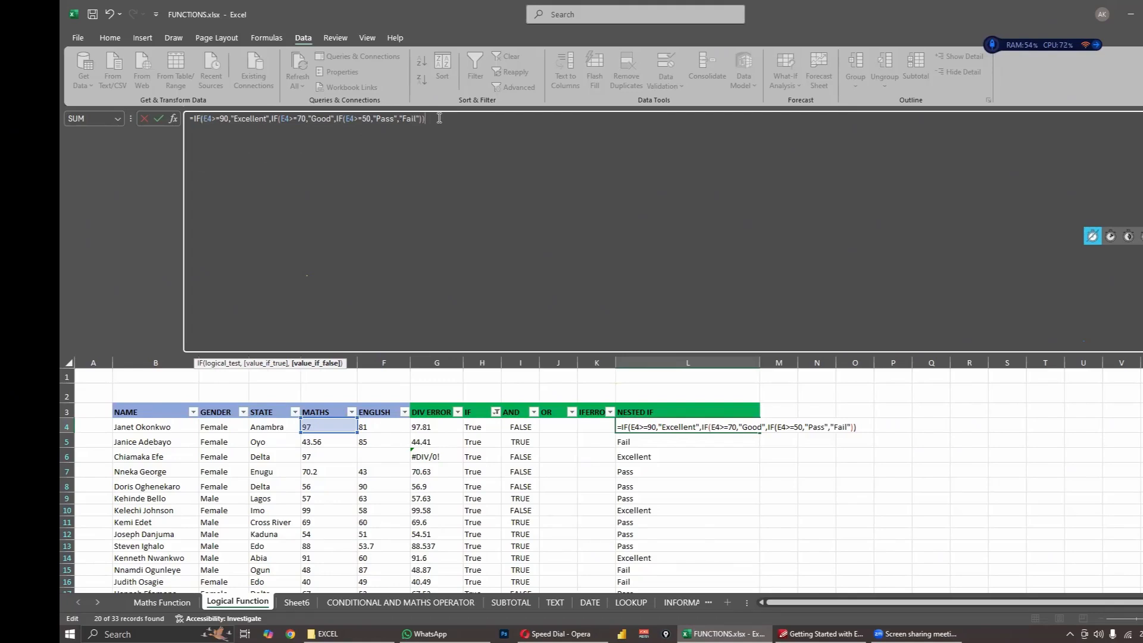
pyautogui.press('Return')
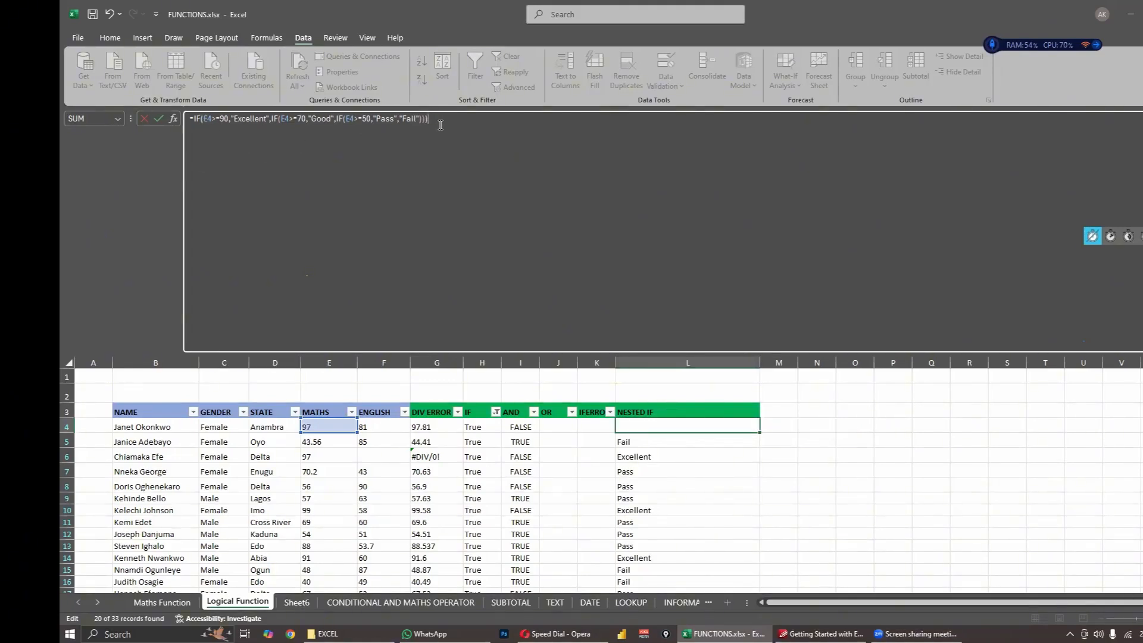
# - Shrink the formula bar back to one line and fill the updated formula from L4 down through L23
pyautogui.press('Up')
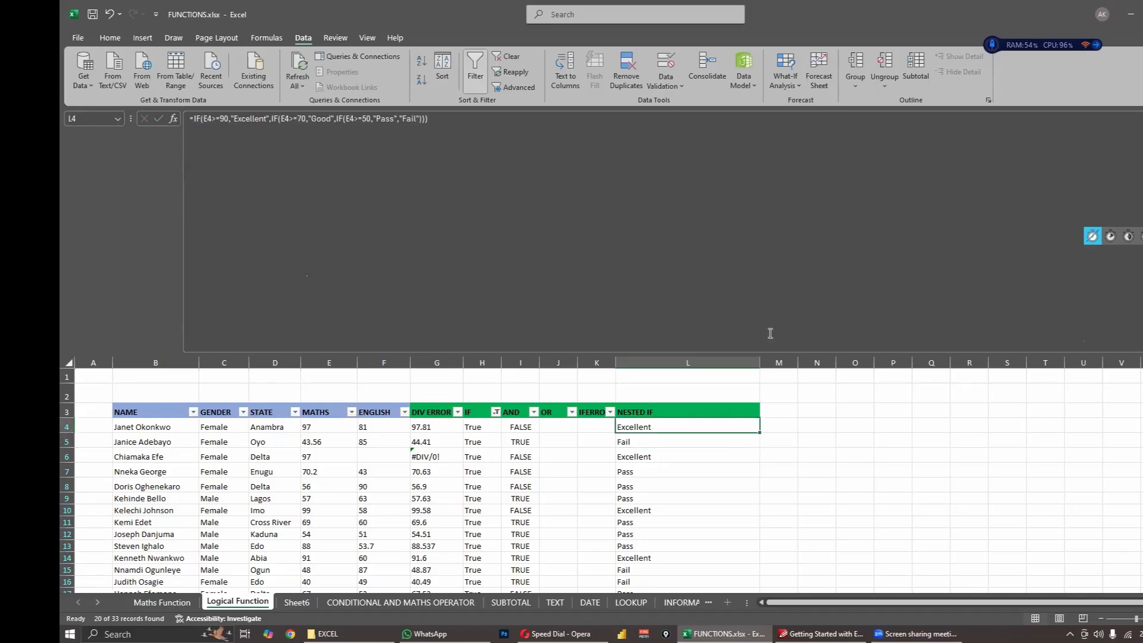
pyautogui.scroll(-2, 837, 399)
pyautogui.scroll(-1, 837, 398)
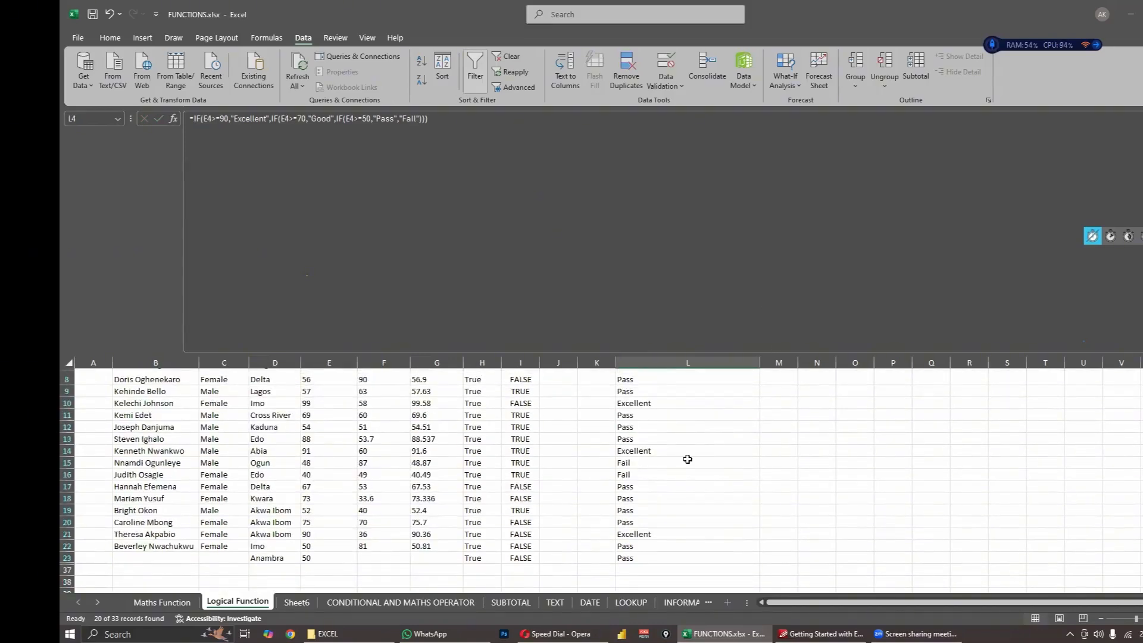
pyautogui.scroll(3, 689, 459)
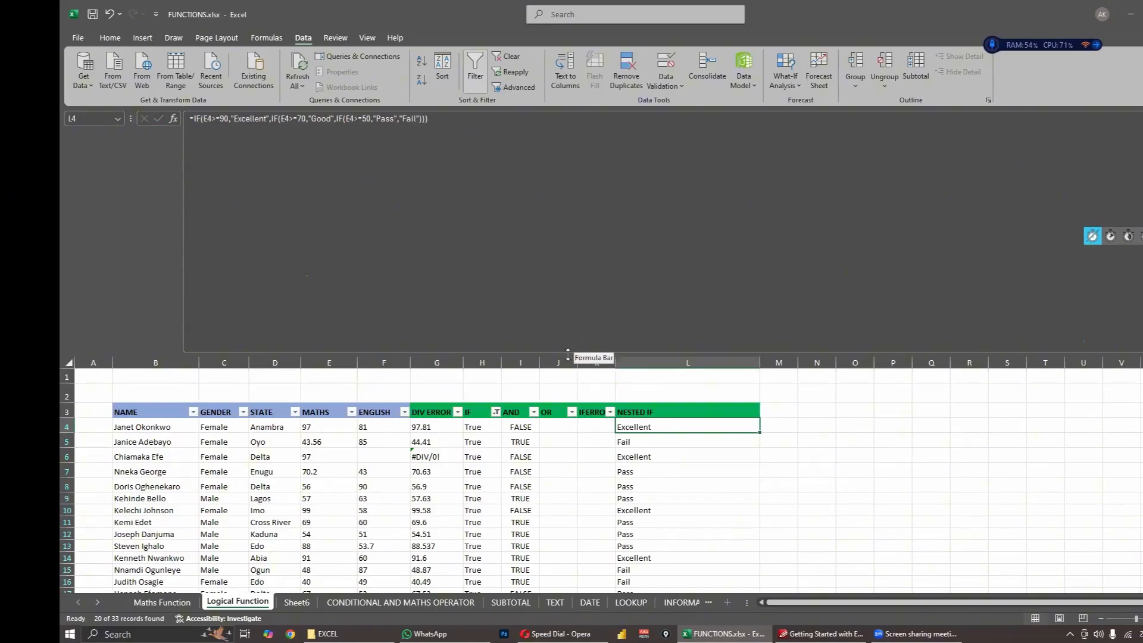
pyautogui.moveTo(565, 261); pyautogui.dragTo(566, 128)
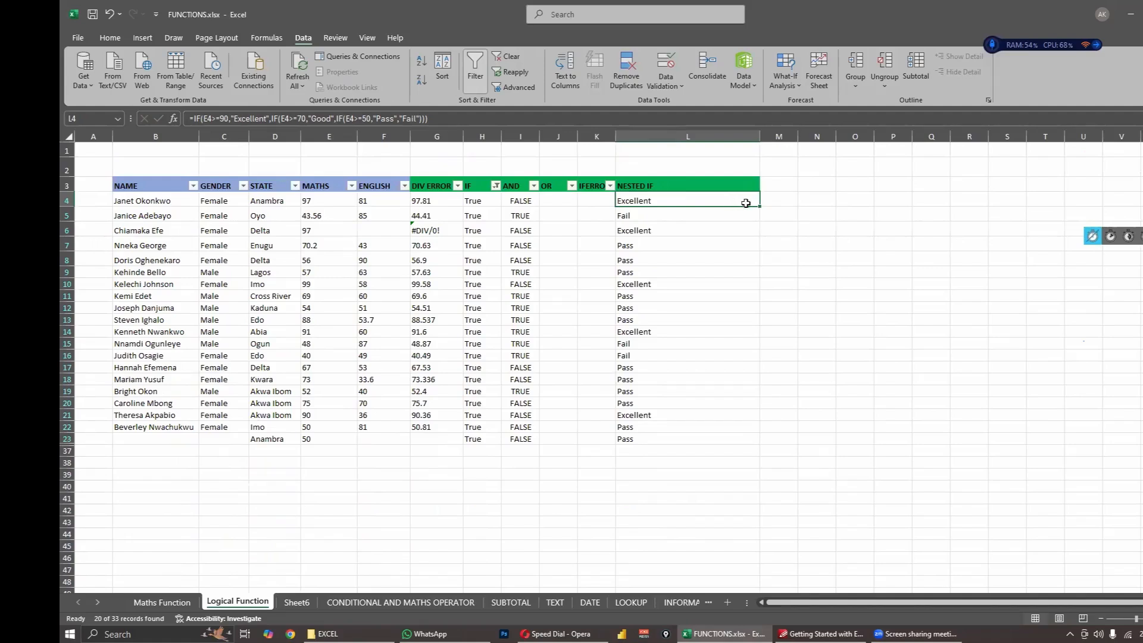
pyautogui.moveTo(759, 208); pyautogui.dragTo(740, 442)
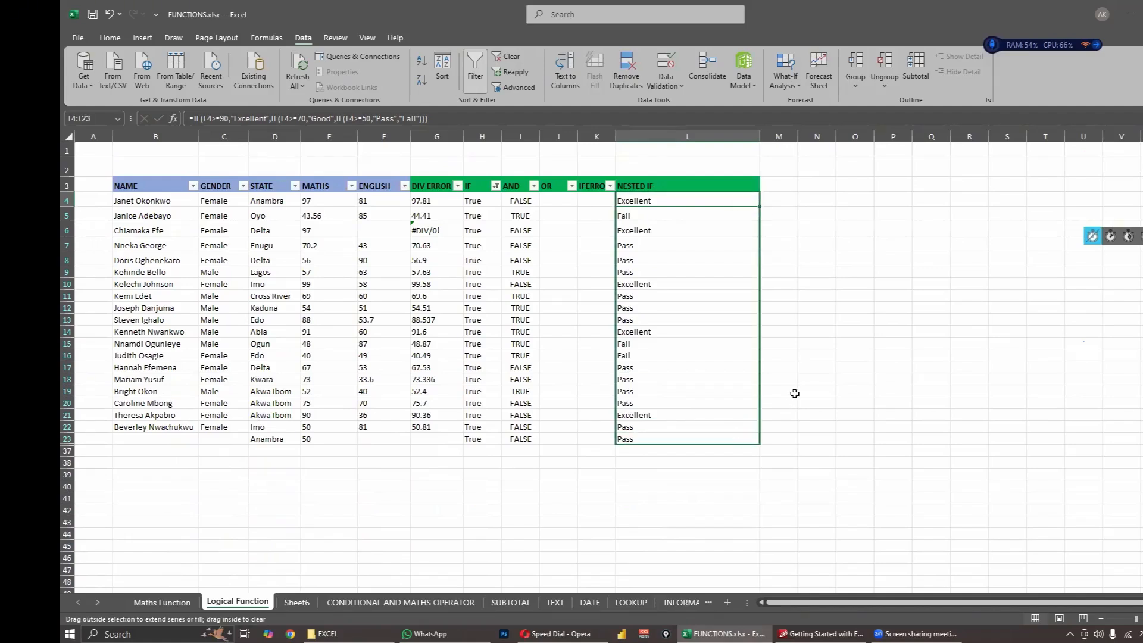
pyautogui.click(814, 379)
# - Review the updated results in L4, L5, L7 and L9, comparing L4 and L5 with the Maths scores in E4 and E5
pyautogui.click(628, 206)
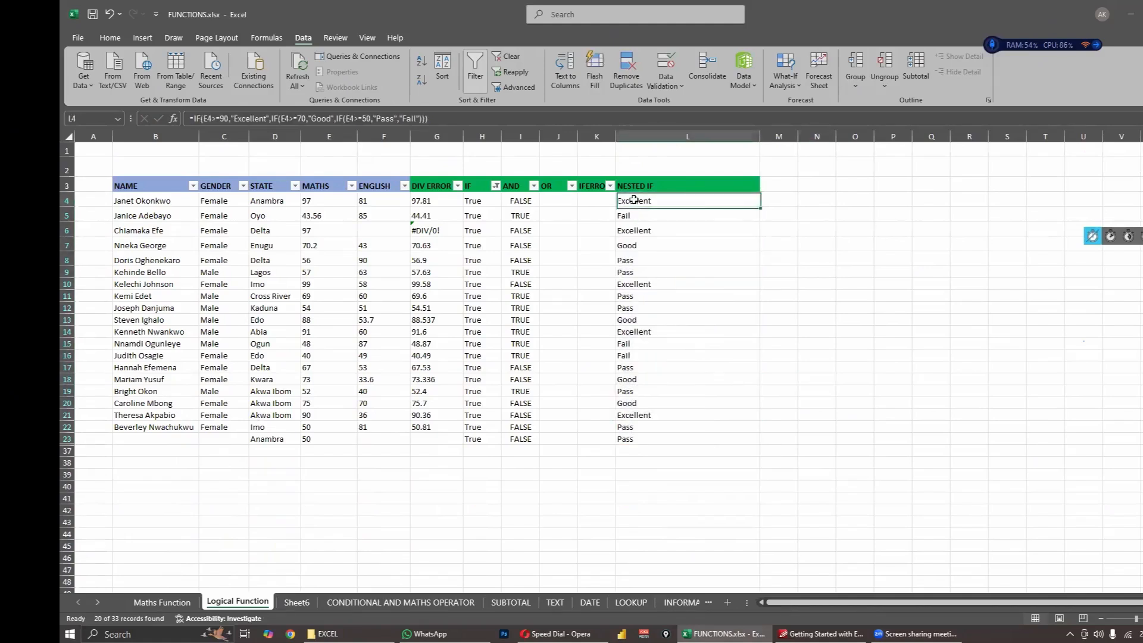
pyautogui.click(626, 216)
pyautogui.click(635, 247)
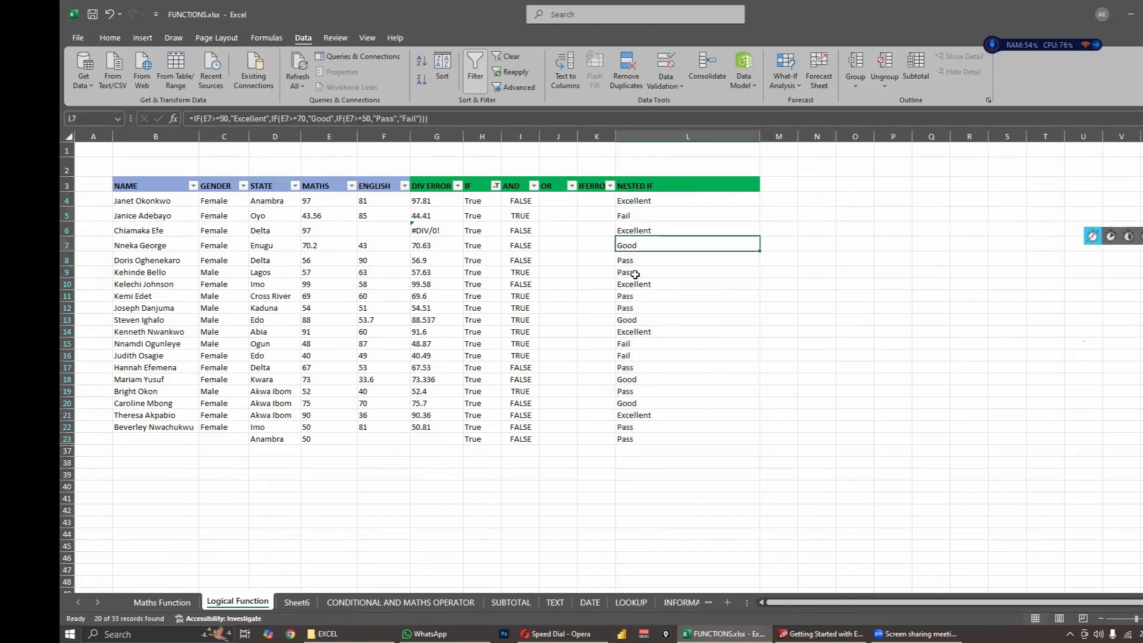
pyautogui.click(633, 272)
pyautogui.click(635, 200)
pyautogui.click(328, 201)
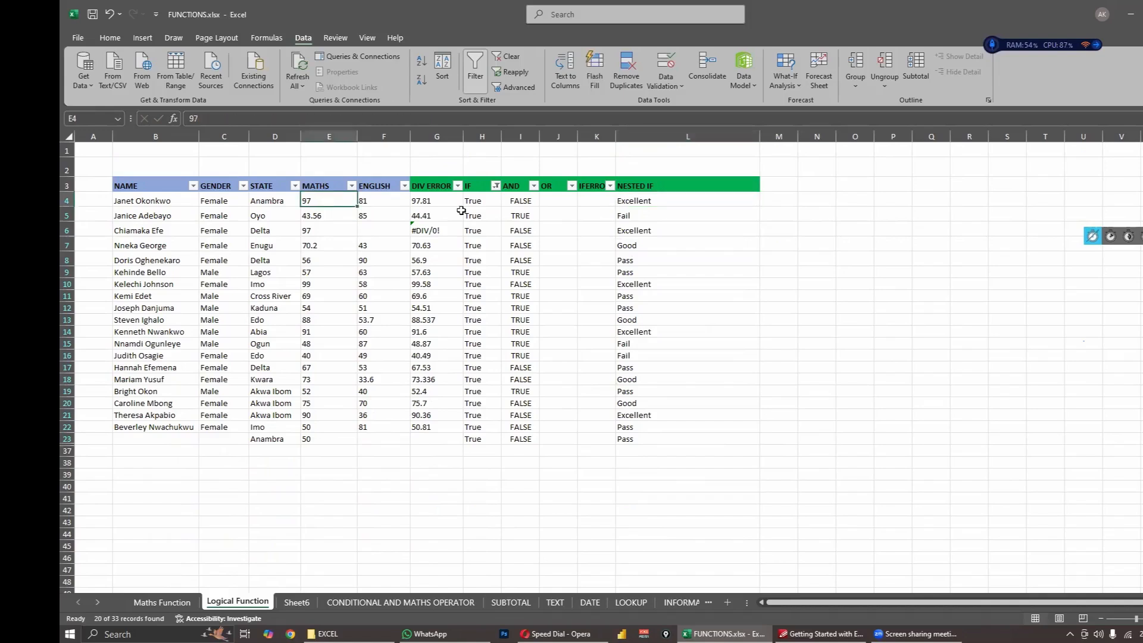
pyautogui.click(636, 216)
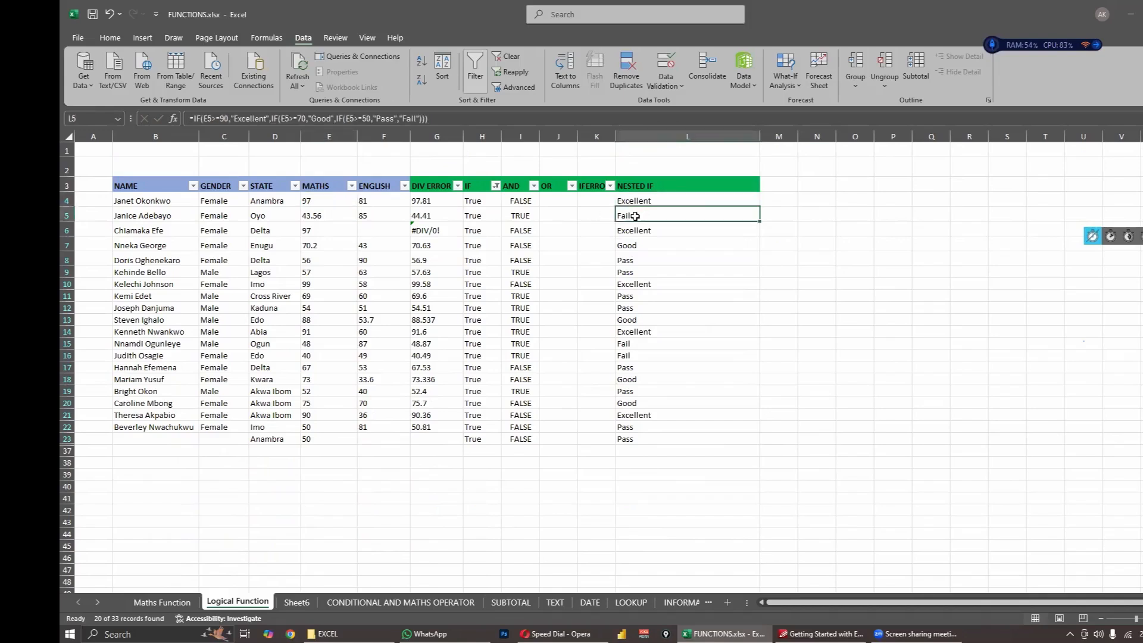
pyautogui.click(311, 219)
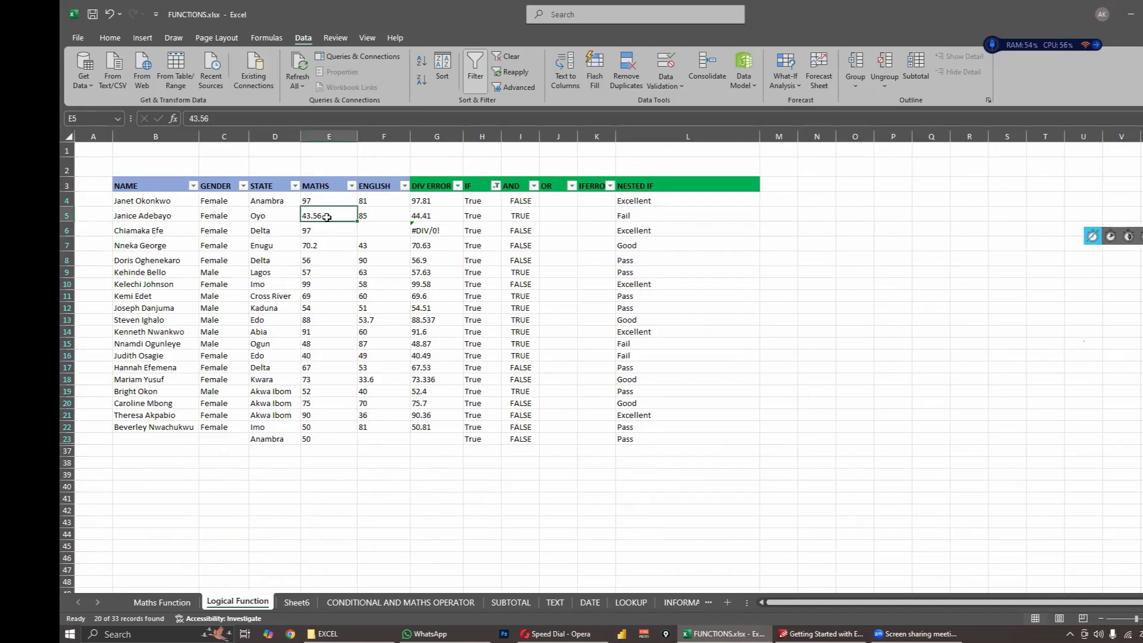
pyautogui.click(642, 205)
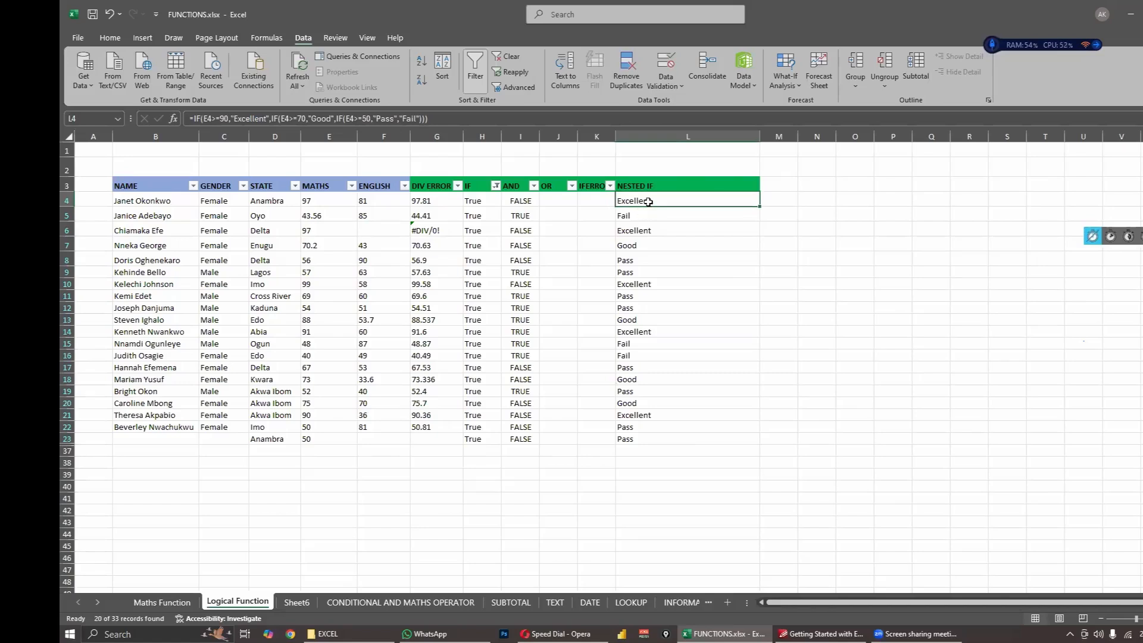
# - Change the third IF's threshold in the L4 formula to E4>=40
pyautogui.doubleClick(648, 202)
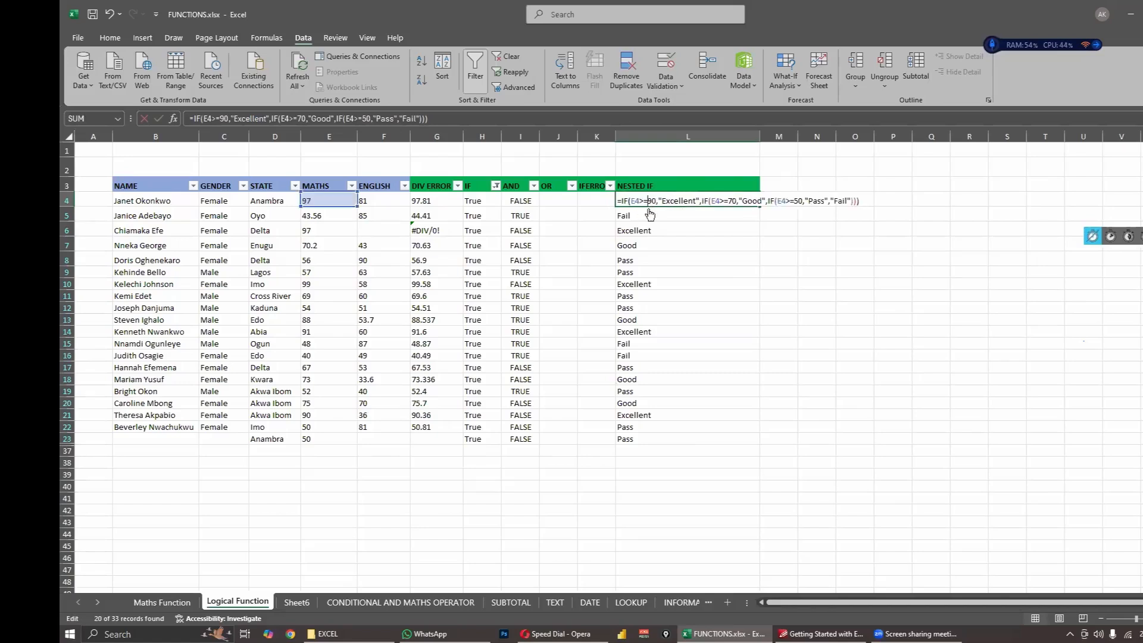
pyautogui.click(367, 120)
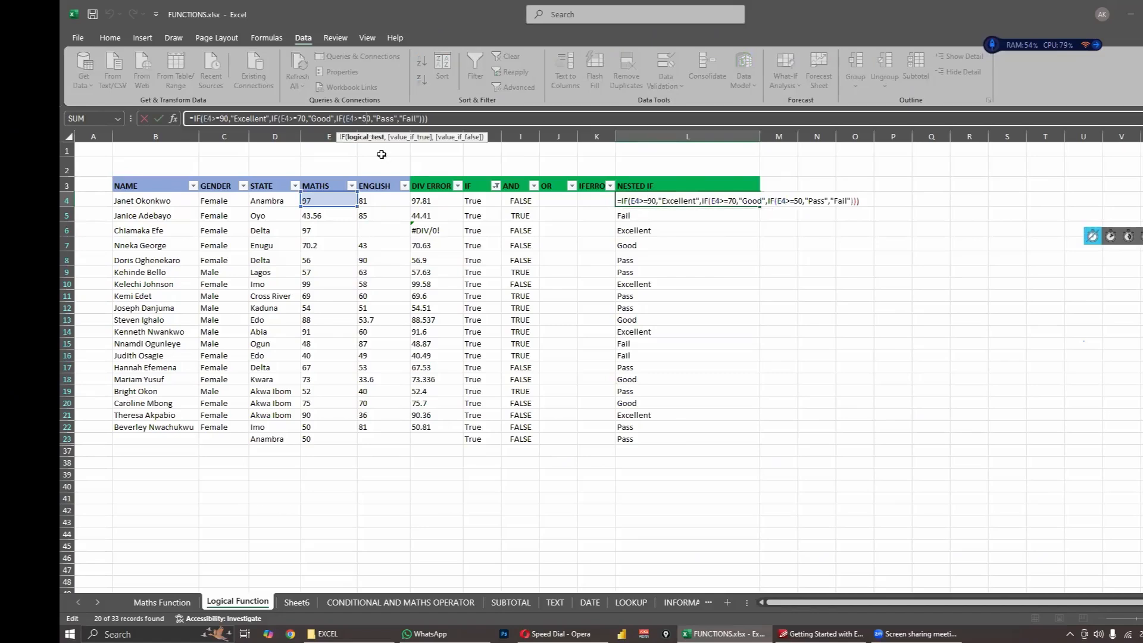
pyautogui.press('Return')
pyautogui.write('\\')
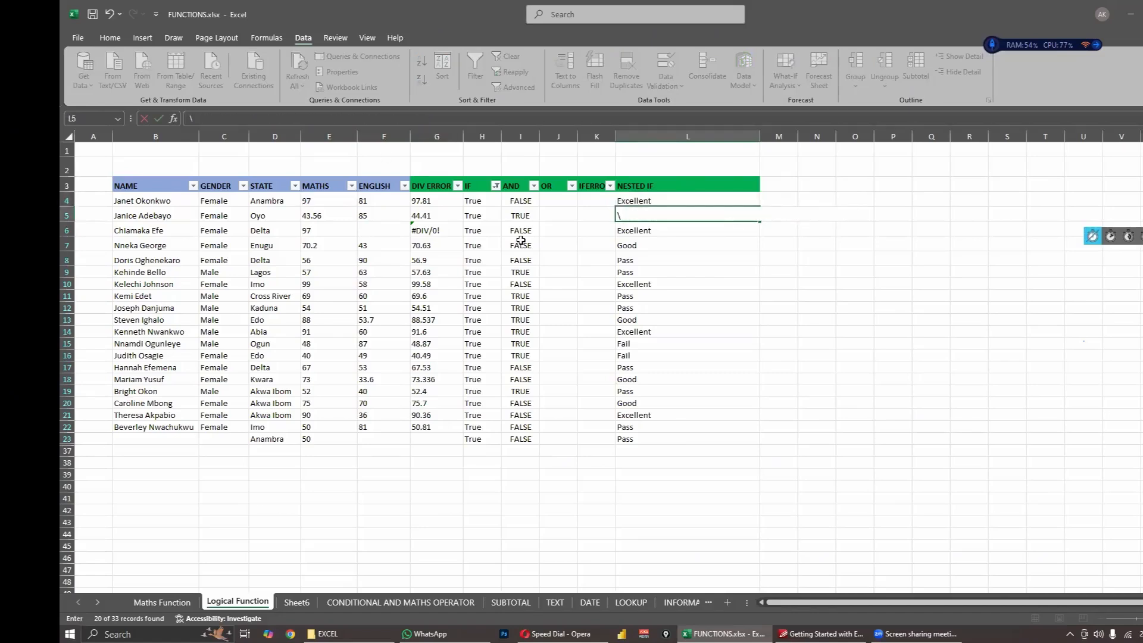
pyautogui.press('BackSpace')
# - Fill the updated nested IF formula from L4 down through L23 and check the copied formula in L5
pyautogui.click(698, 259)
pyautogui.click(685, 202)
pyautogui.doubleClick(761, 206)
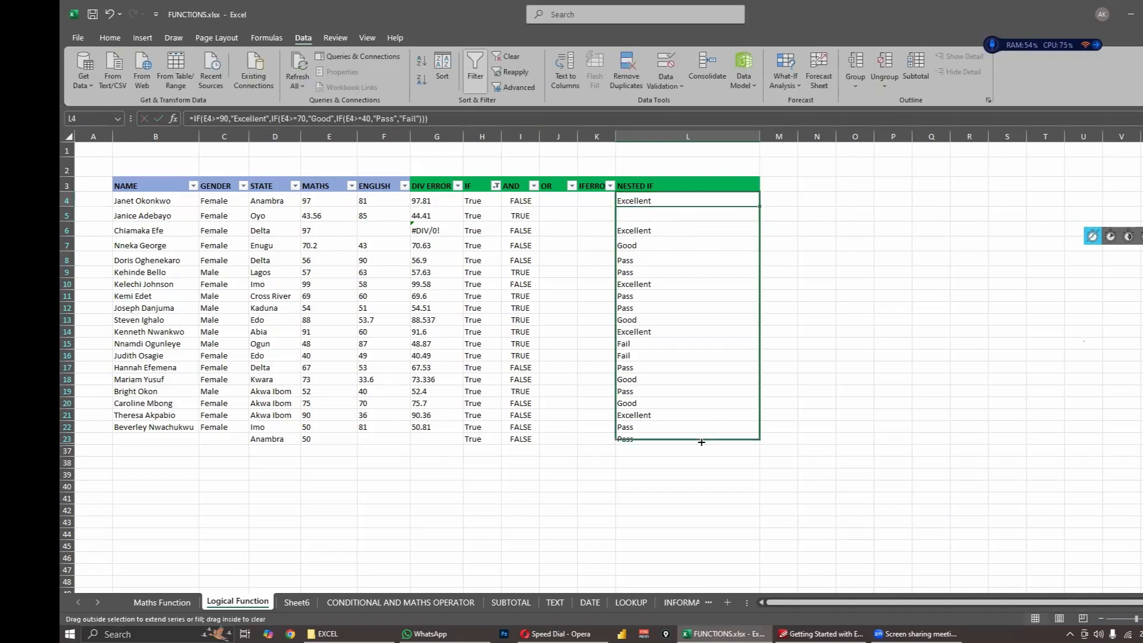
pyautogui.click(893, 380)
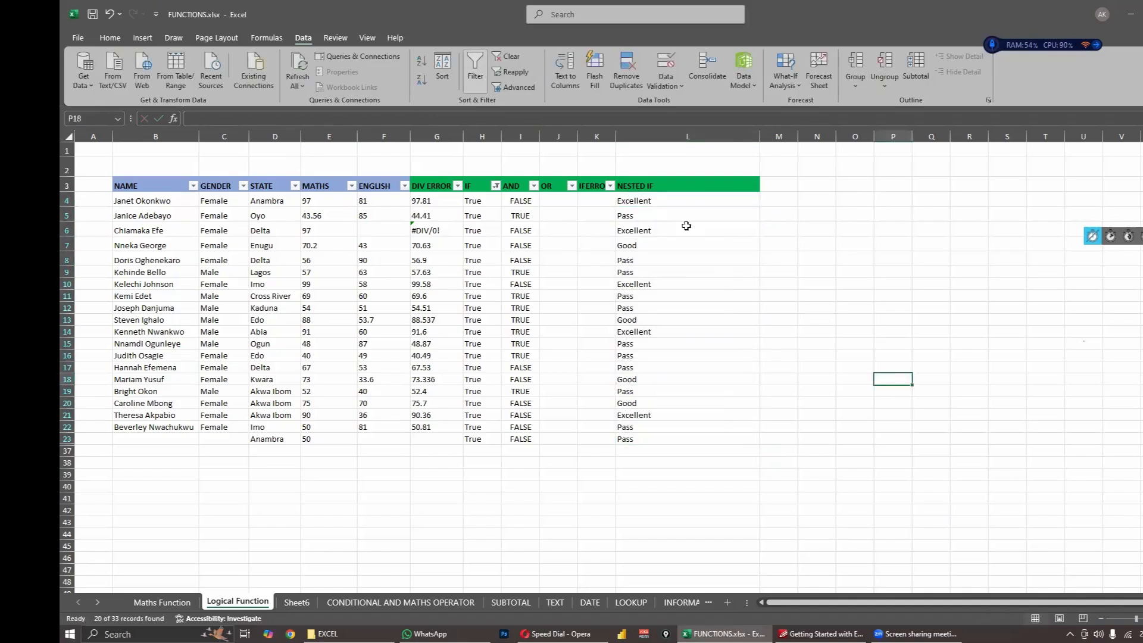
pyautogui.click(649, 213)
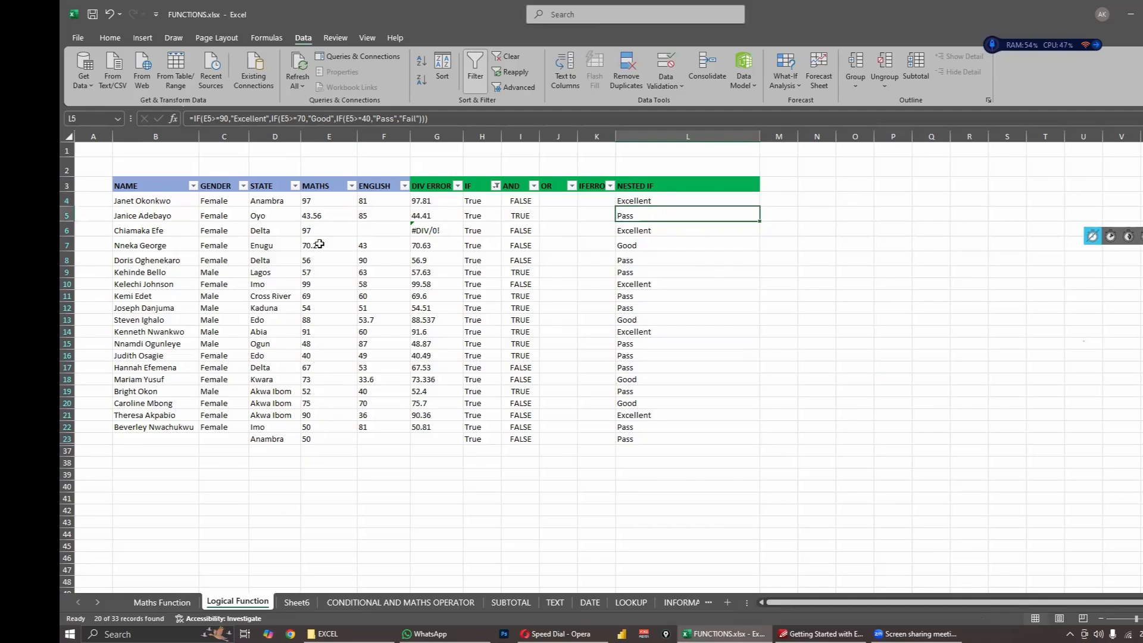
# - Set the Maths score in E21 to 39 and check that row's nested IF grade in L21
pyautogui.click(315, 415)
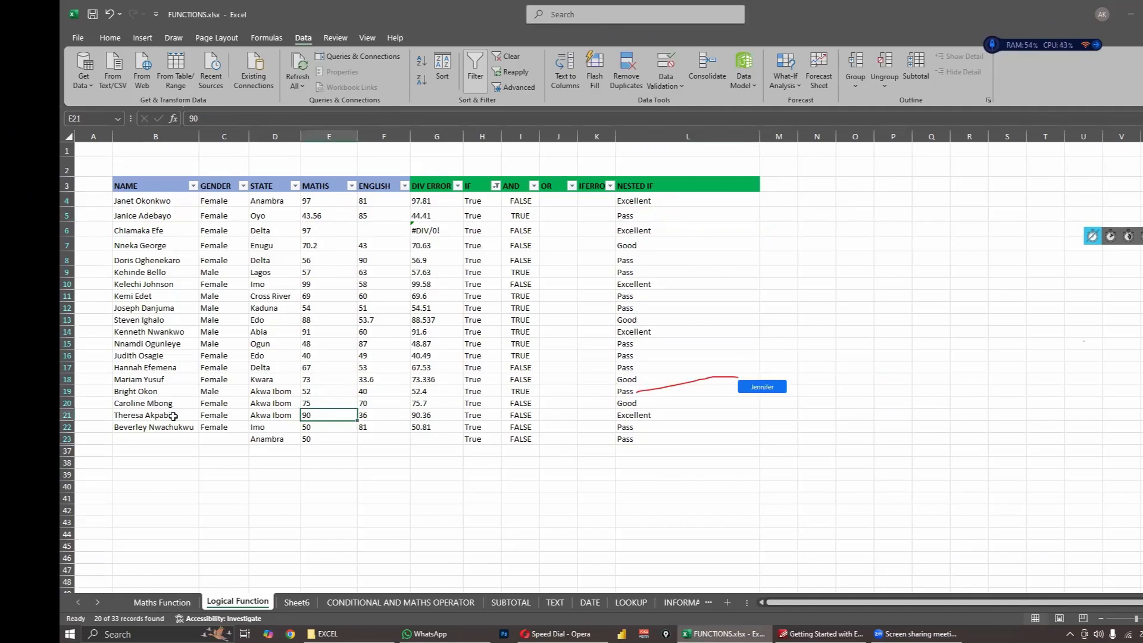
pyautogui.write('39')
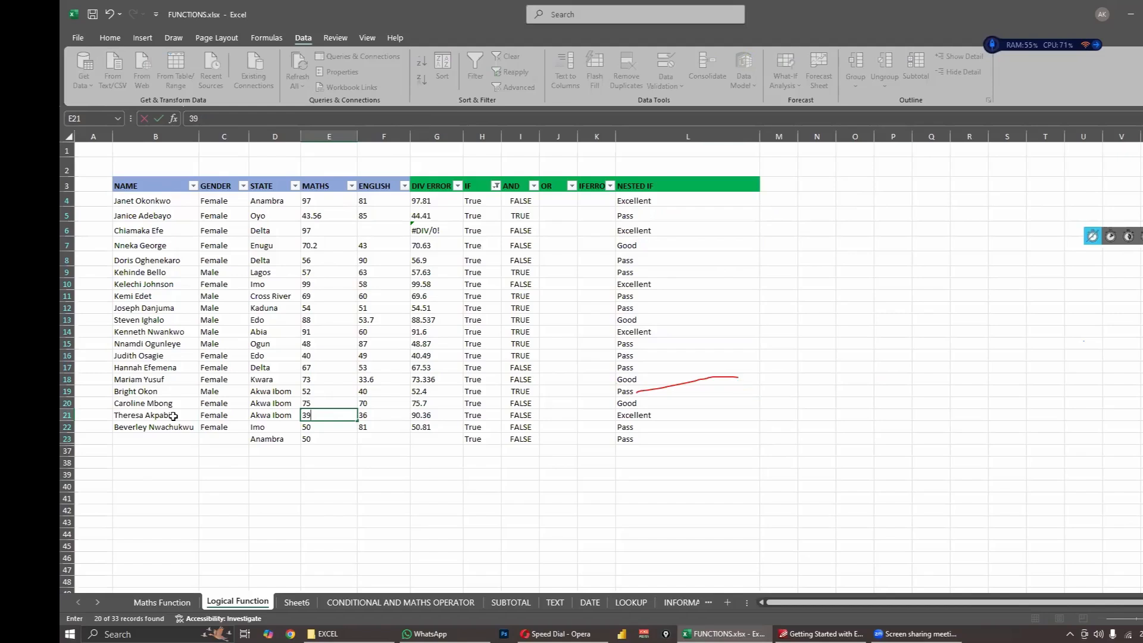
pyautogui.press('Return')
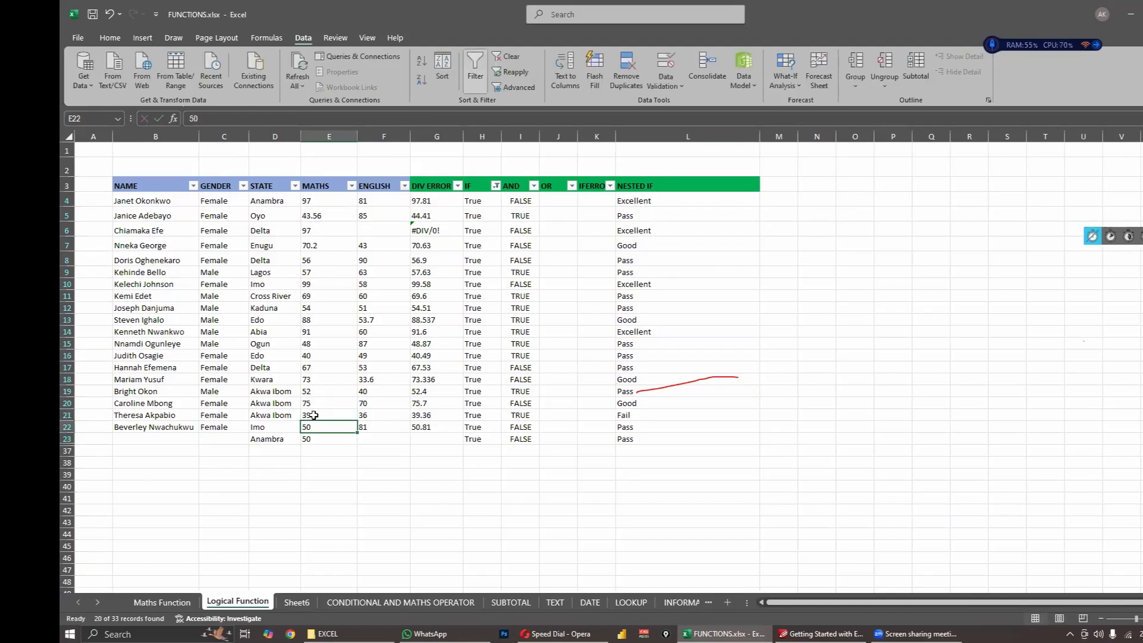
pyautogui.moveTo(314, 415); pyautogui.dragTo(647, 417)
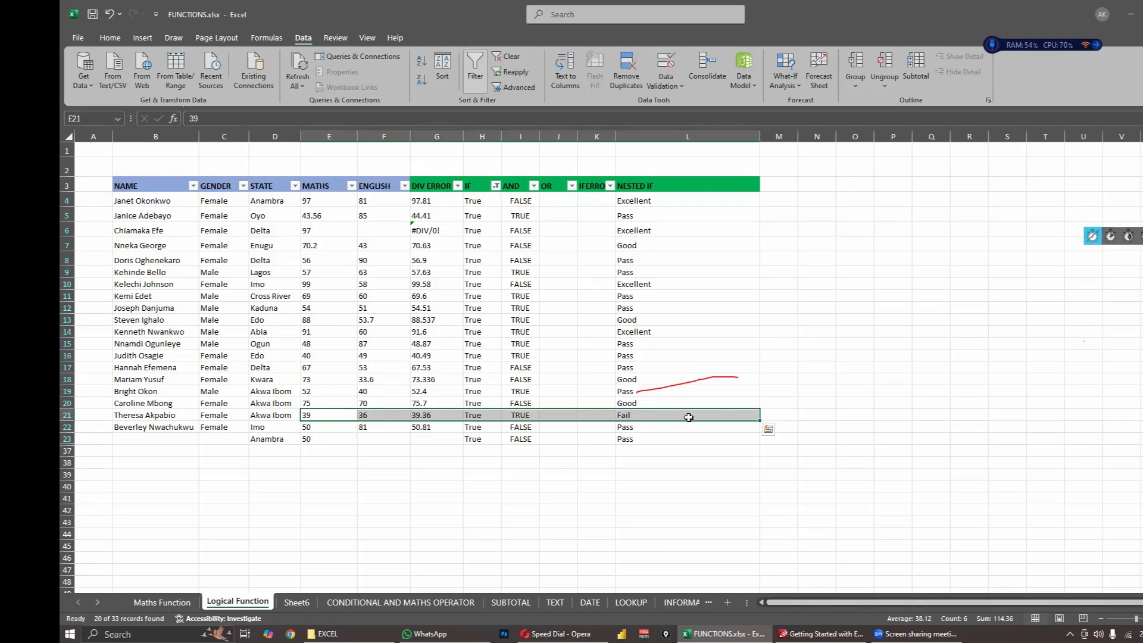
pyautogui.click(635, 462)
pyautogui.click(626, 417)
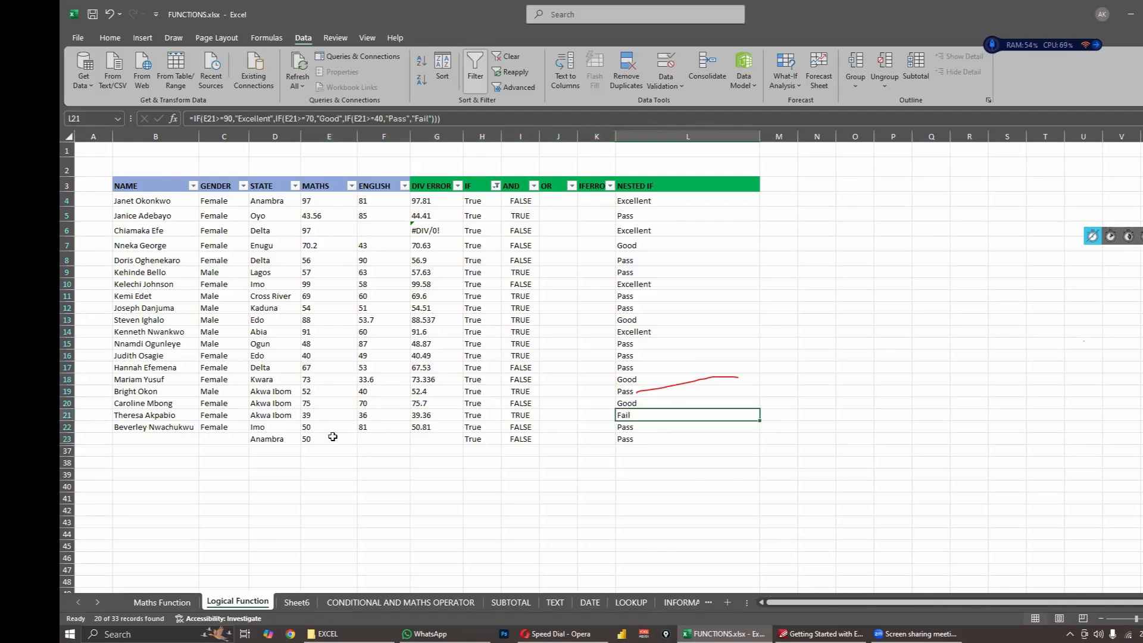
# - Set the Maths score in E22 to 23 and check the nested IF results in L22 and L4
pyautogui.click(331, 432)
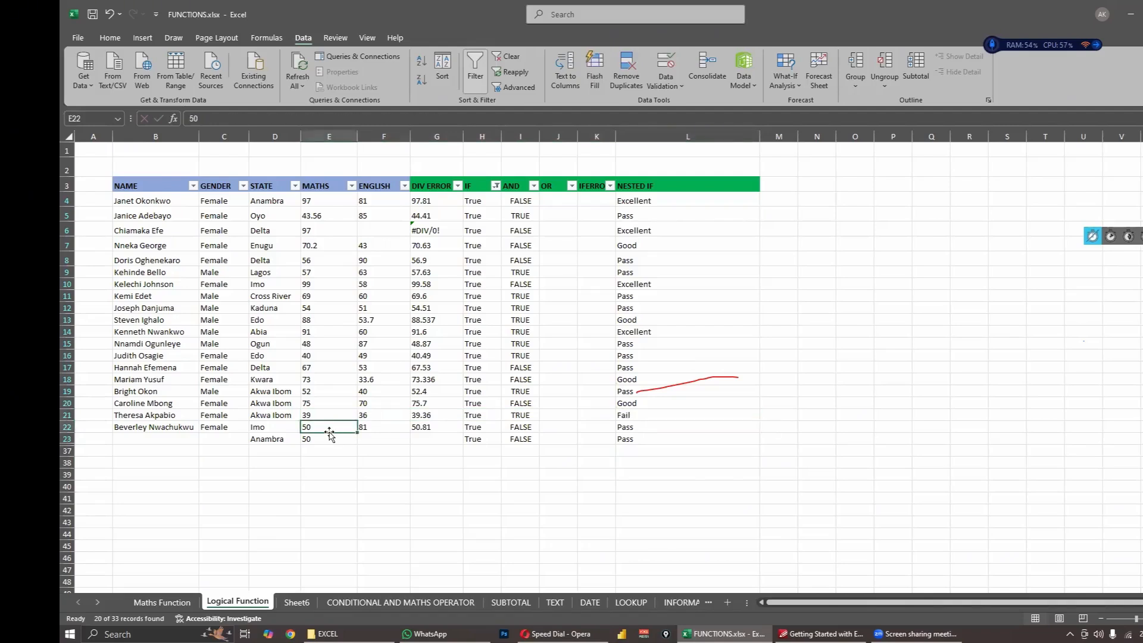
pyautogui.write('23')
pyautogui.press('Return')
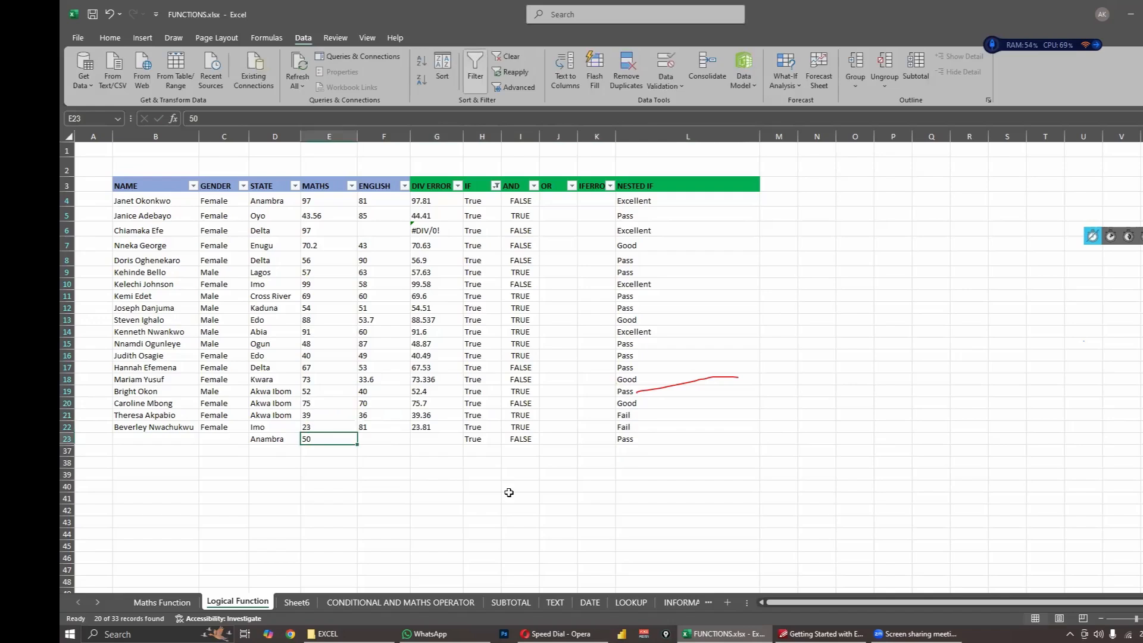
pyautogui.click(637, 430)
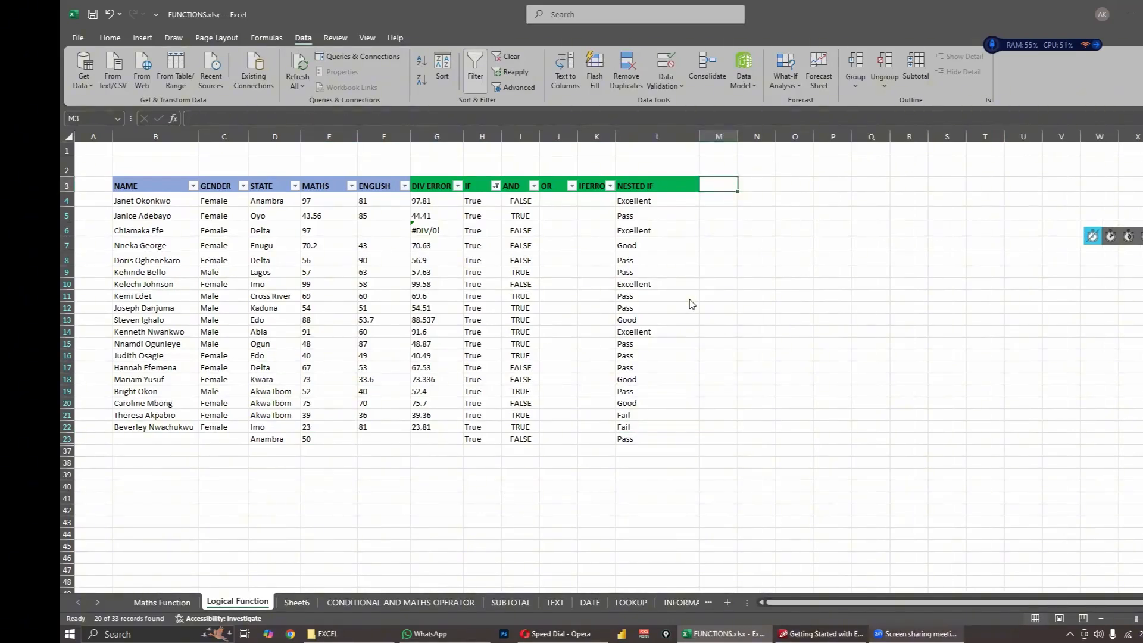
pyautogui.click(666, 207)
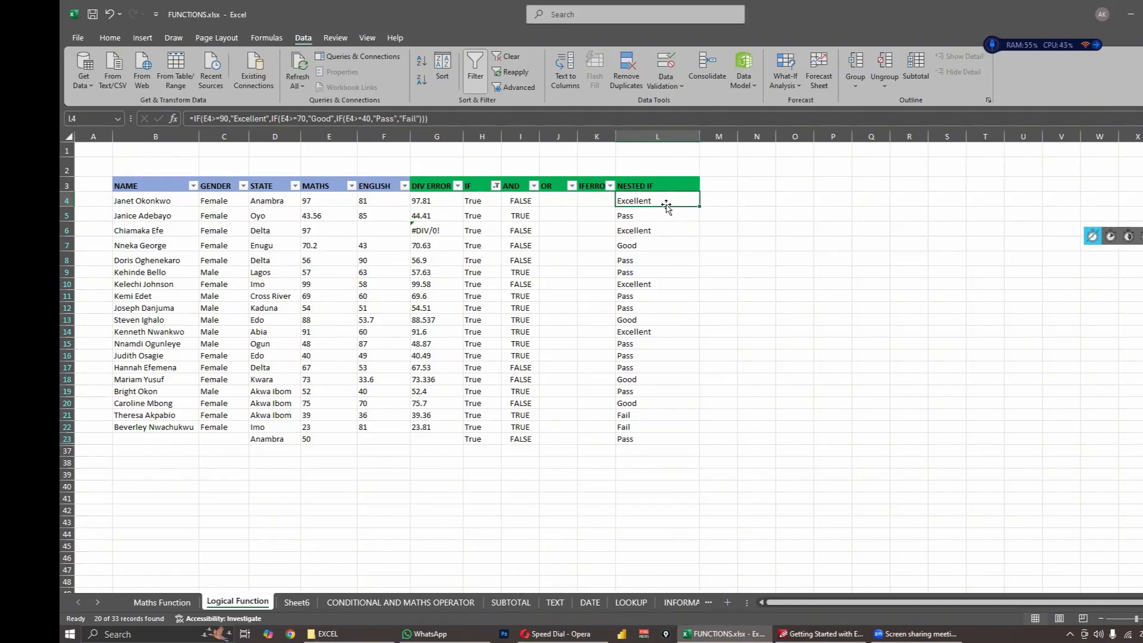
# - Review the nested IF in L4 and start a SWITCH formula in M4 with TRUE as its expression
pyautogui.click(719, 200)
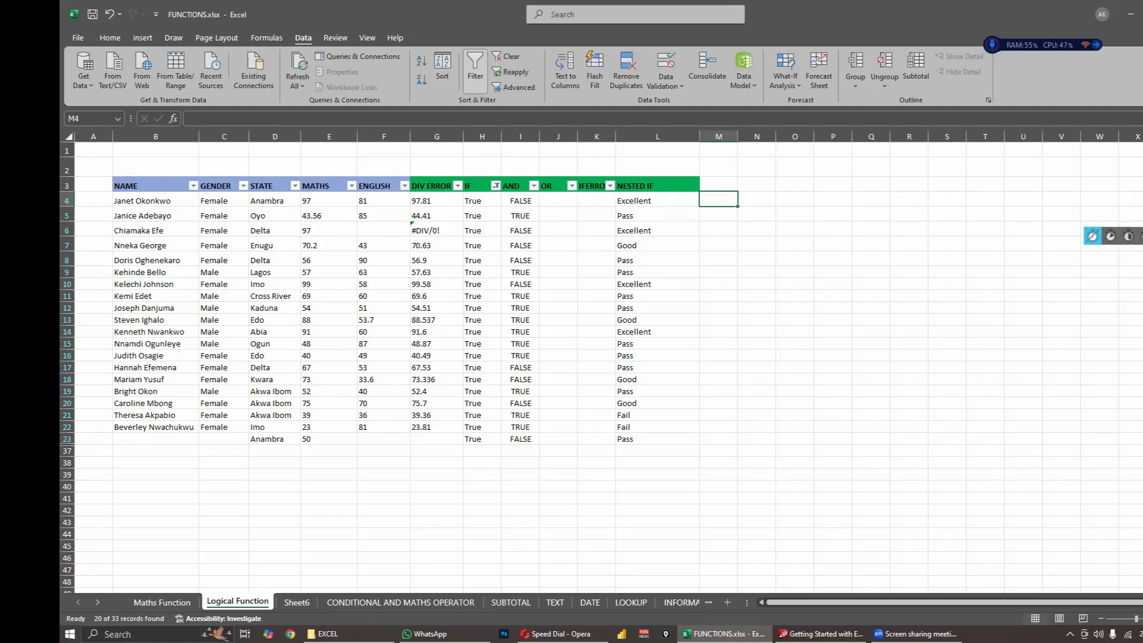
pyautogui.click(649, 204)
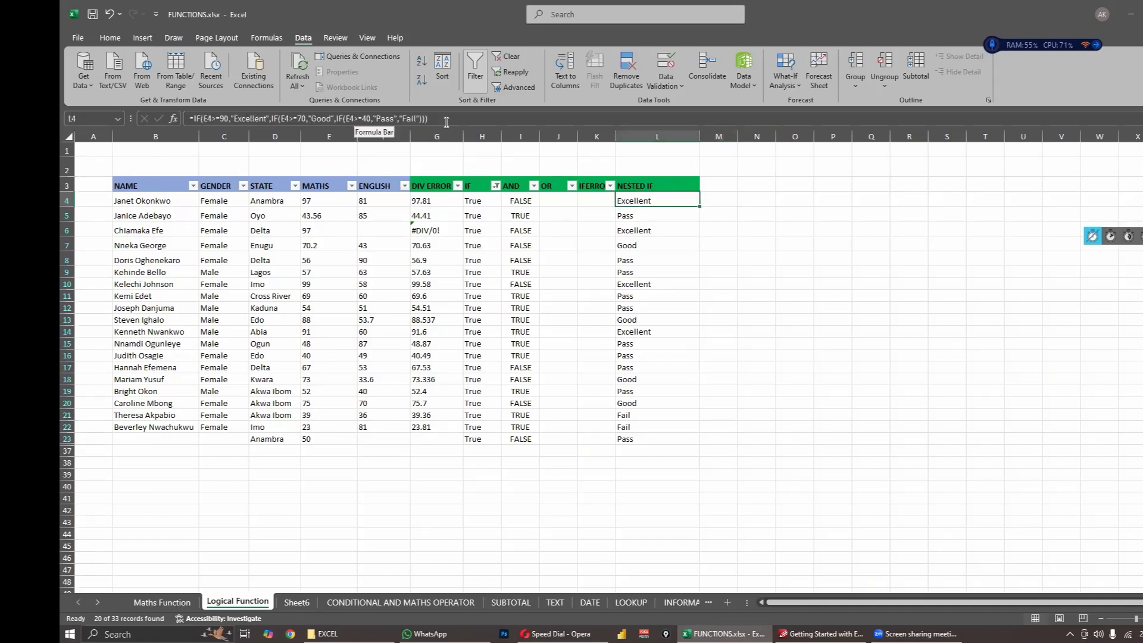
pyautogui.click(715, 195)
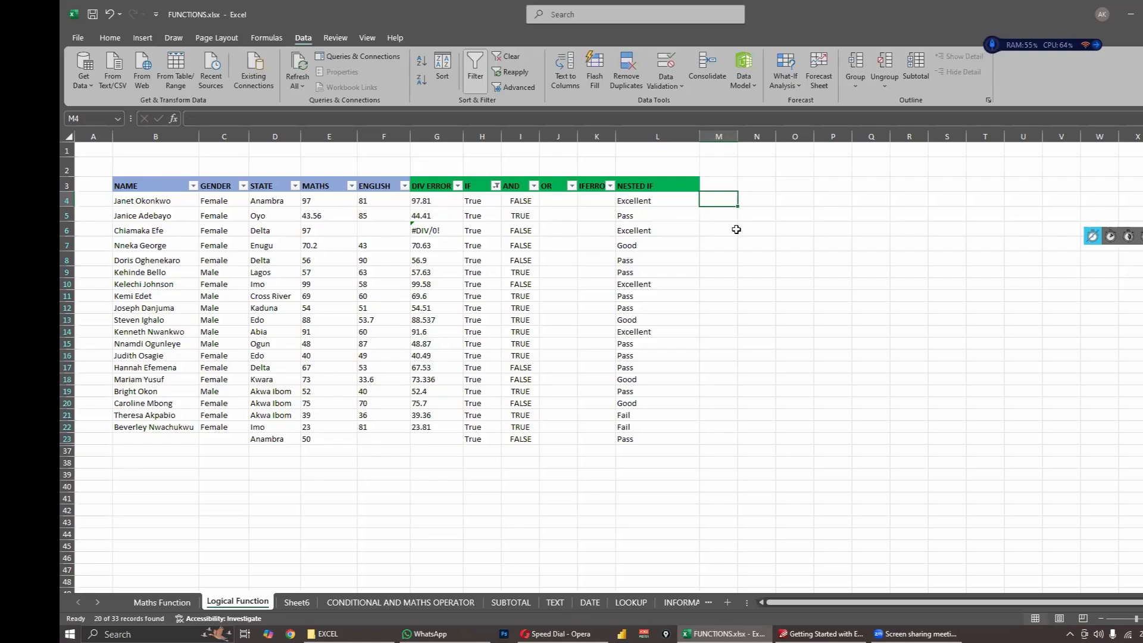
pyautogui.write('=sw')
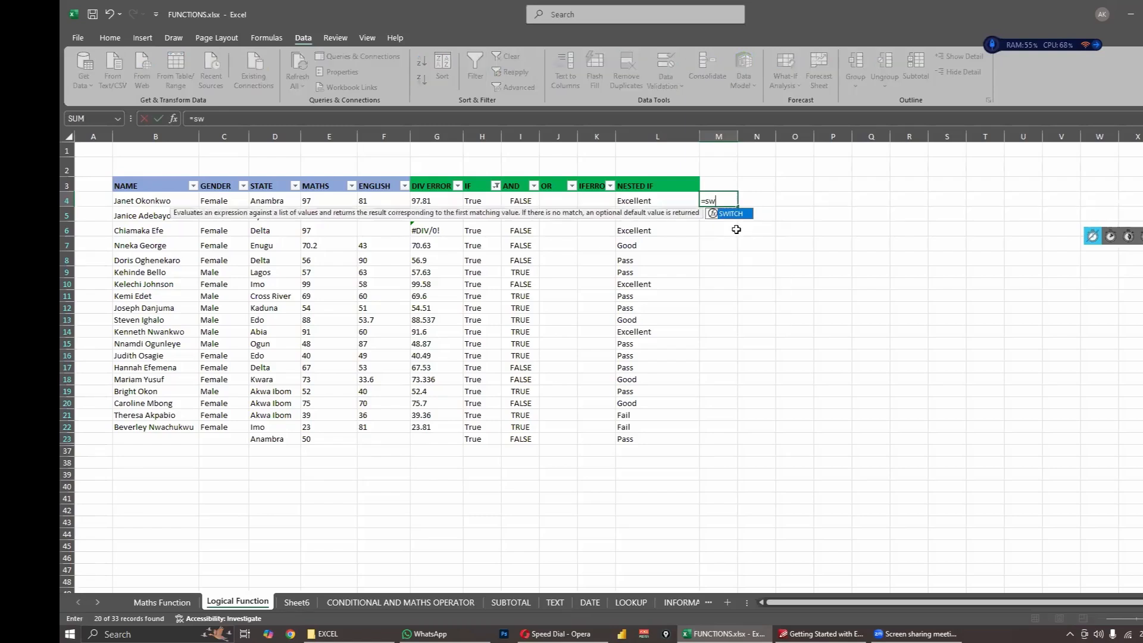
pyautogui.press('Tab')
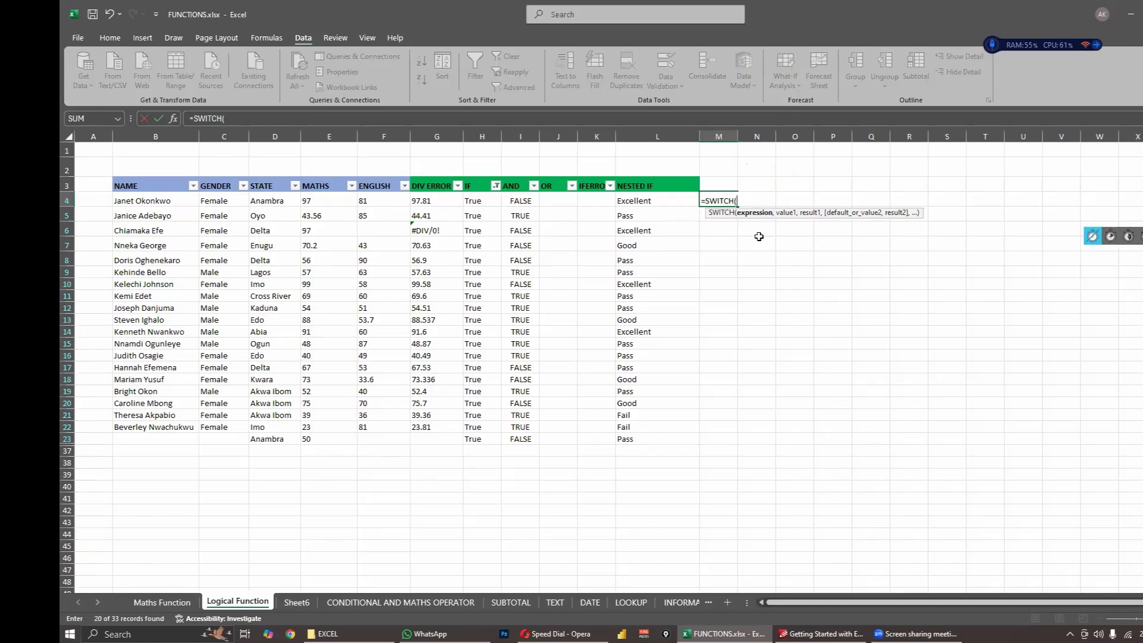
pyautogui.hotkey('shift', 'F10')
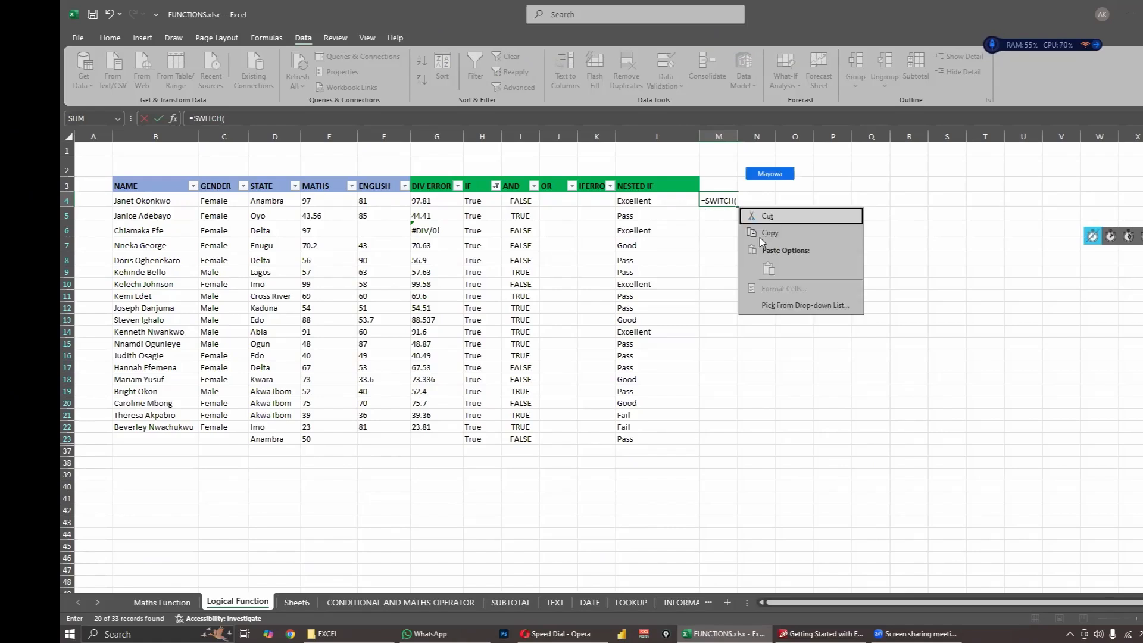
pyautogui.press('Escape')
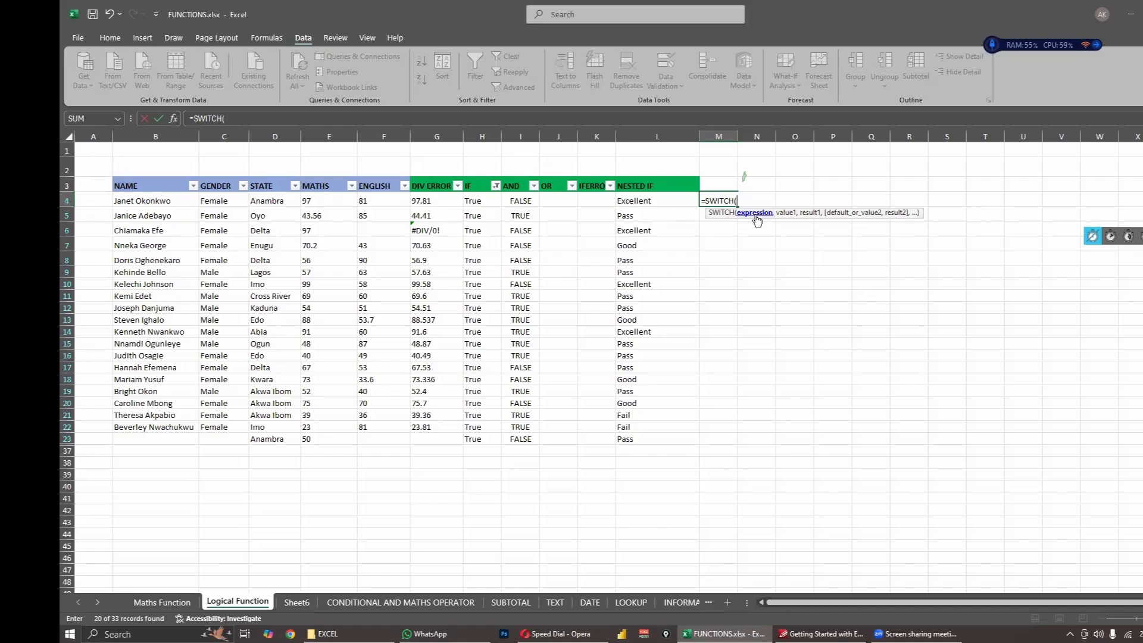
pyautogui.write('TRUE')
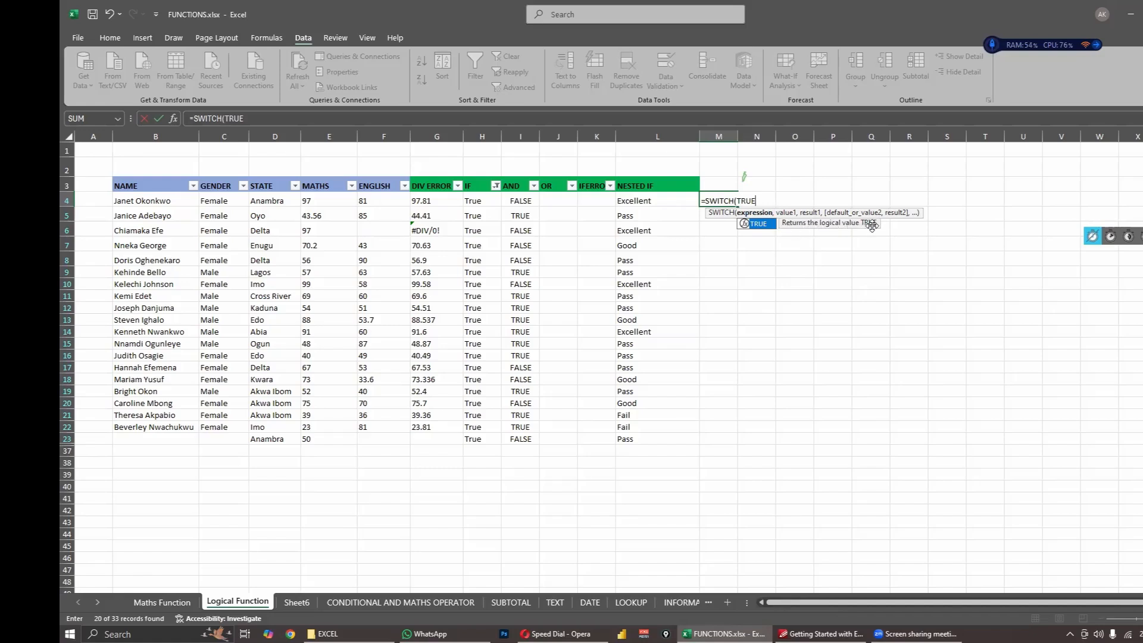
pyautogui.write(',')
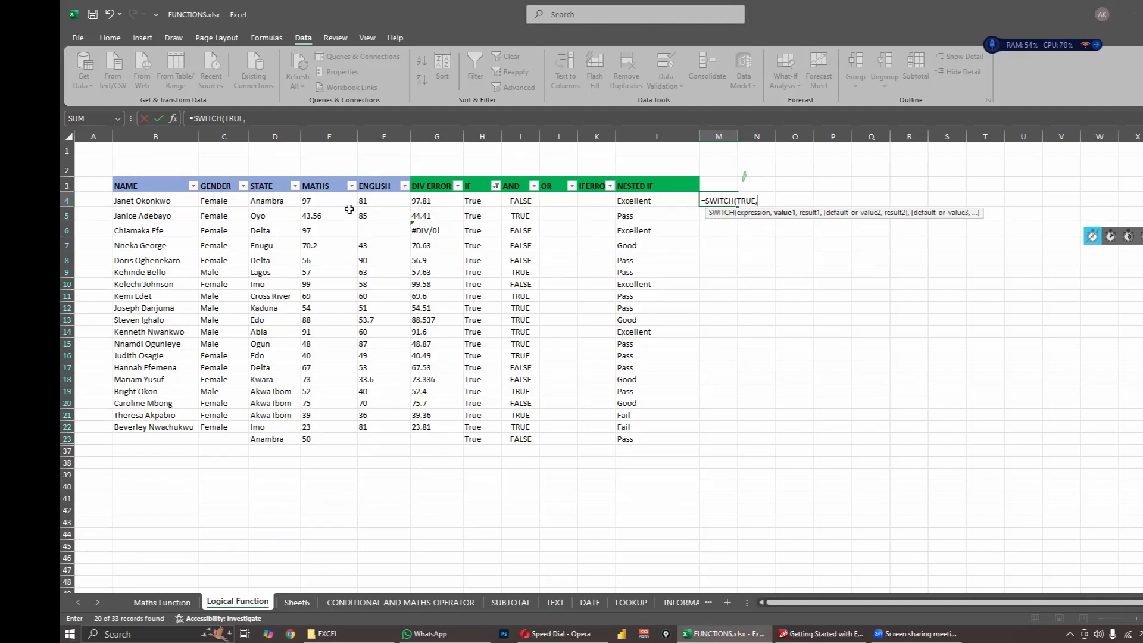
# - Add E4>=90 as the first value of the SWITCH formula, placed on its own line
pyautogui.click(312, 200)
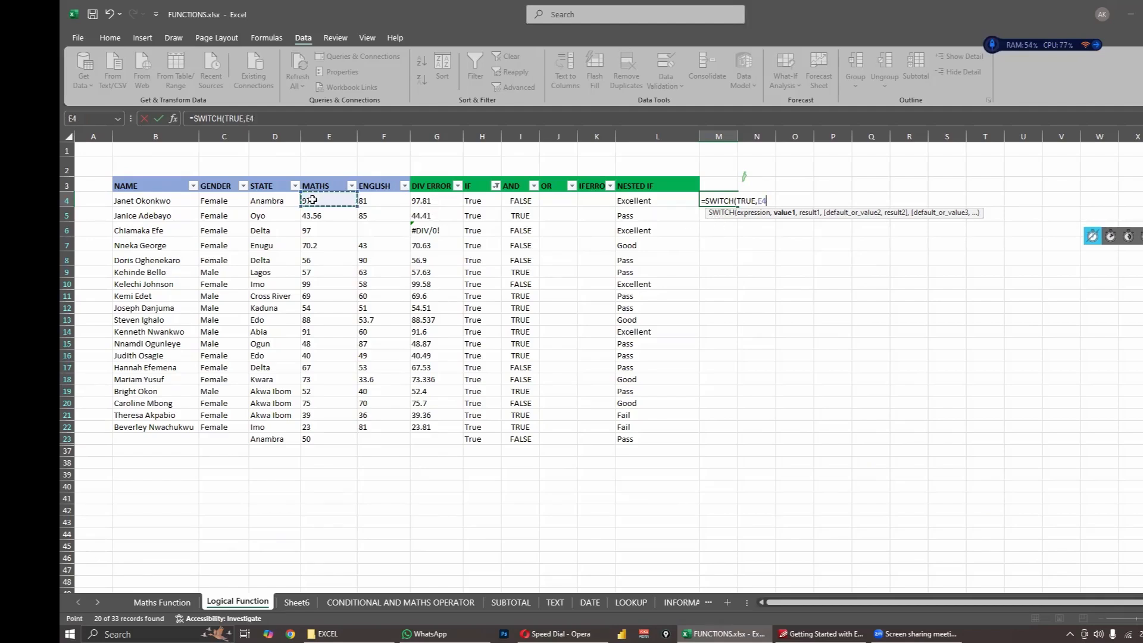
pyautogui.click(757, 206)
pyautogui.hotkey('alt', 'Return')
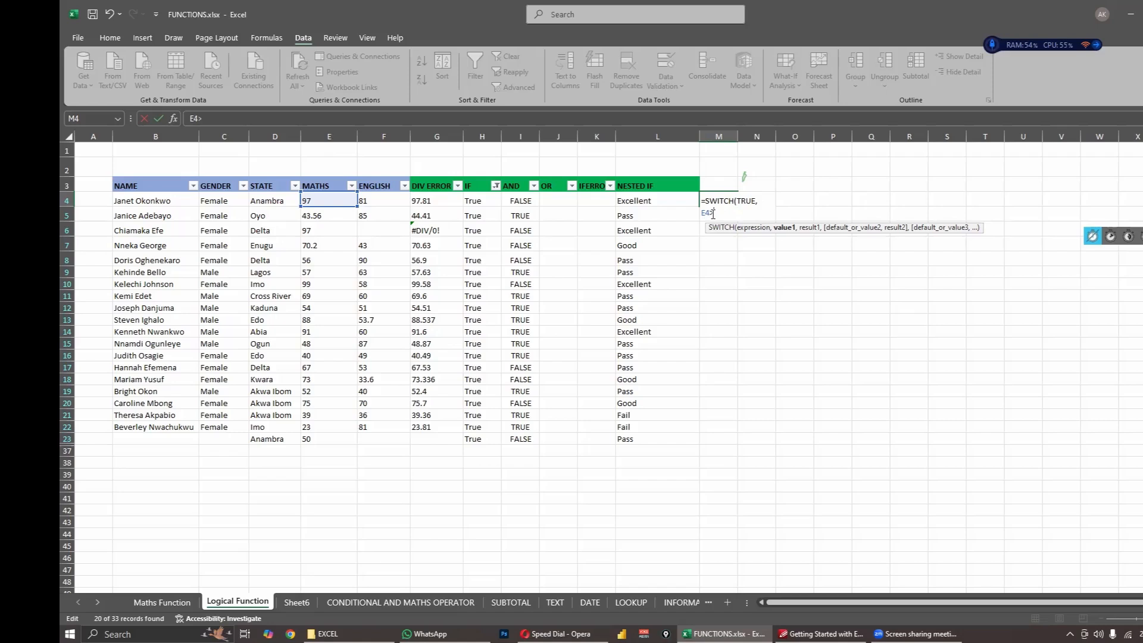
pyautogui.write('=90,')
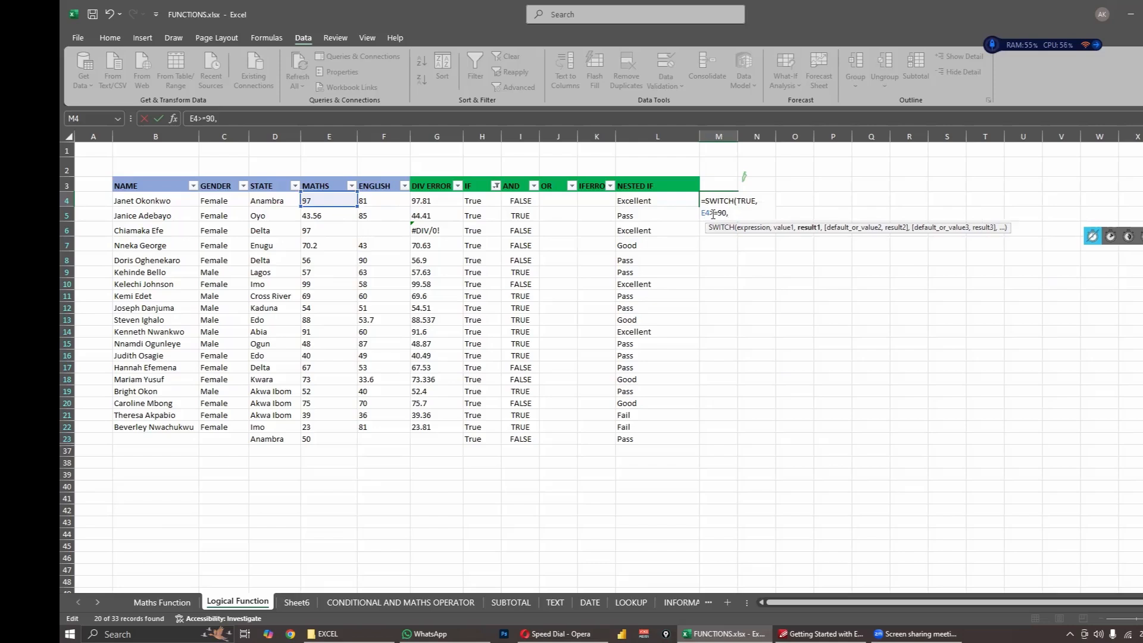
pyautogui.write('"Excellent",')
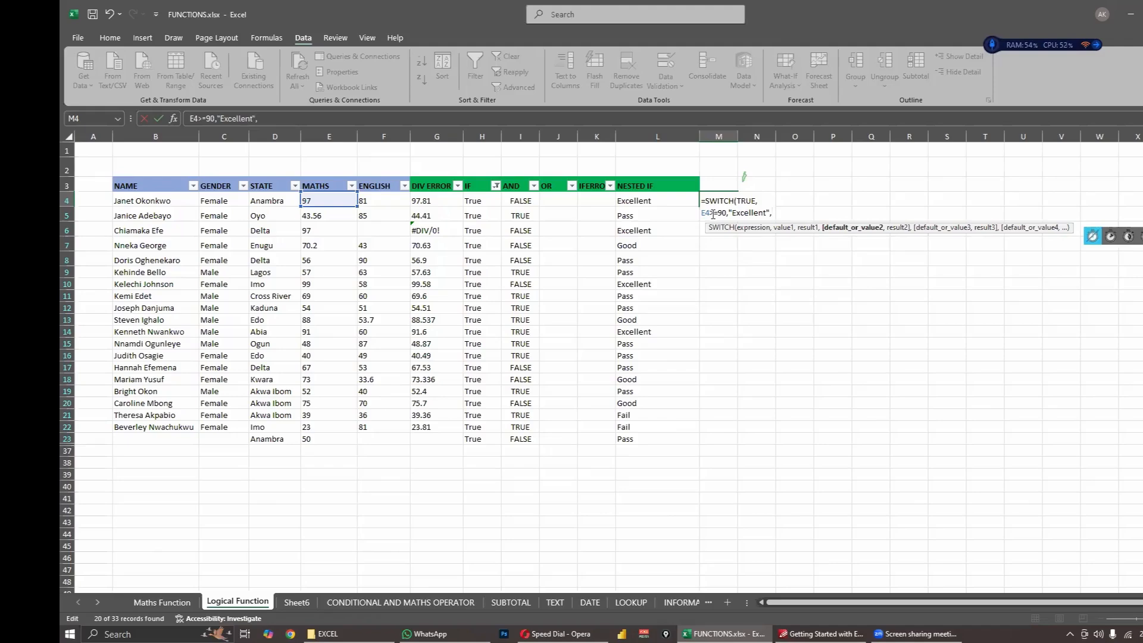
# - Add the condition E4>=70 with the result "Good" on a new line and close the SWITCH formula's parenthesis
pyautogui.hotkey('alt', 'Return')
pyautogui.write(')')
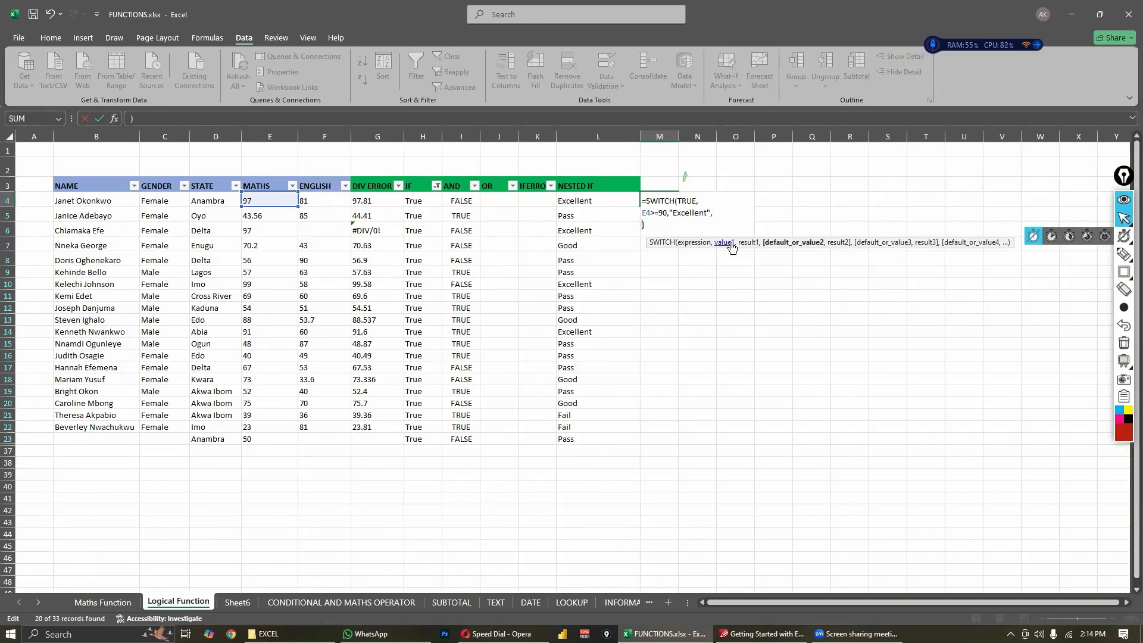
pyautogui.write('e4')
pyautogui.press('BackSpace')
pyautogui.press('BackSpace')
pyautogui.write('E4>')
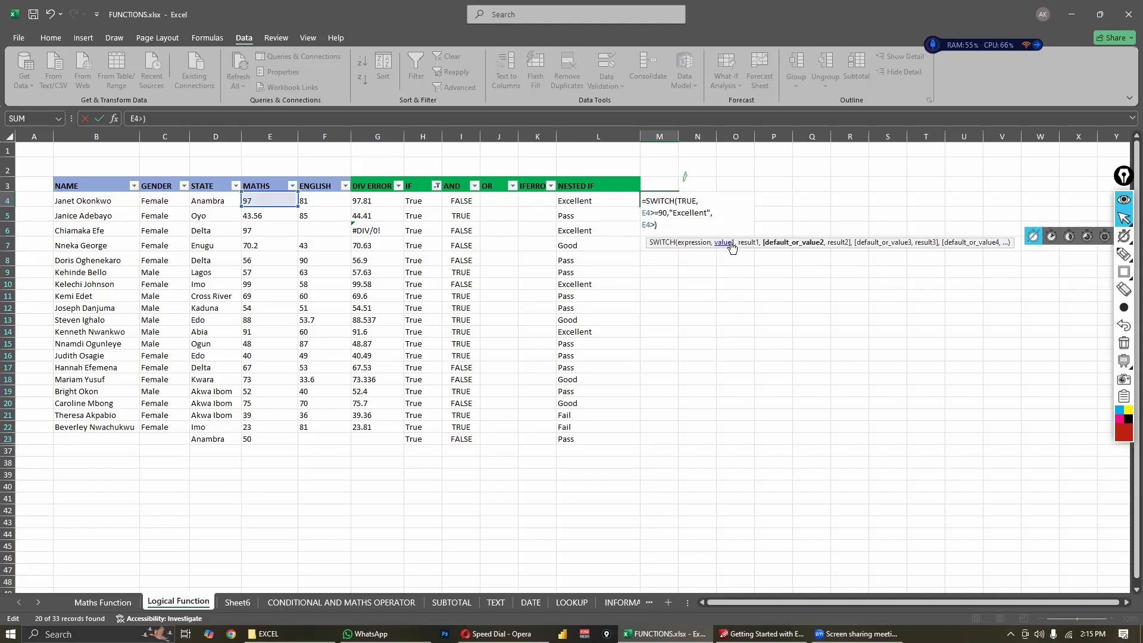
pyautogui.write('=')
pyautogui.write('70,')
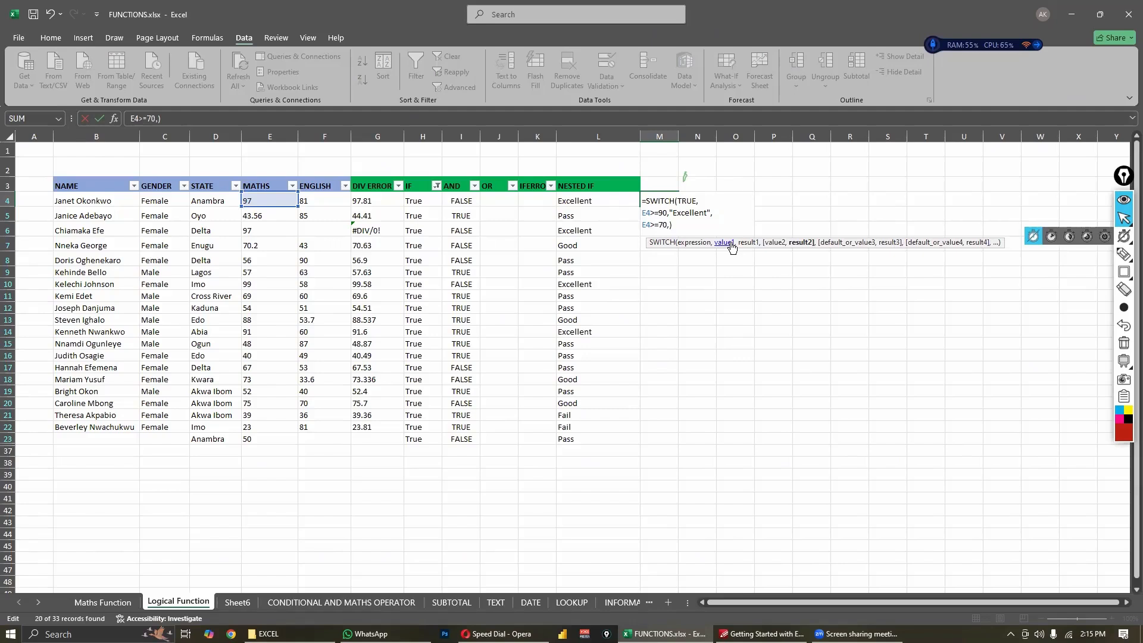
pyautogui.write('"Good"')
# - Add the condition E4>=50 with the result "Pass" and a trailing comma on a new line of the SWITCH formula
pyautogui.hotkey('alt', 'Return')
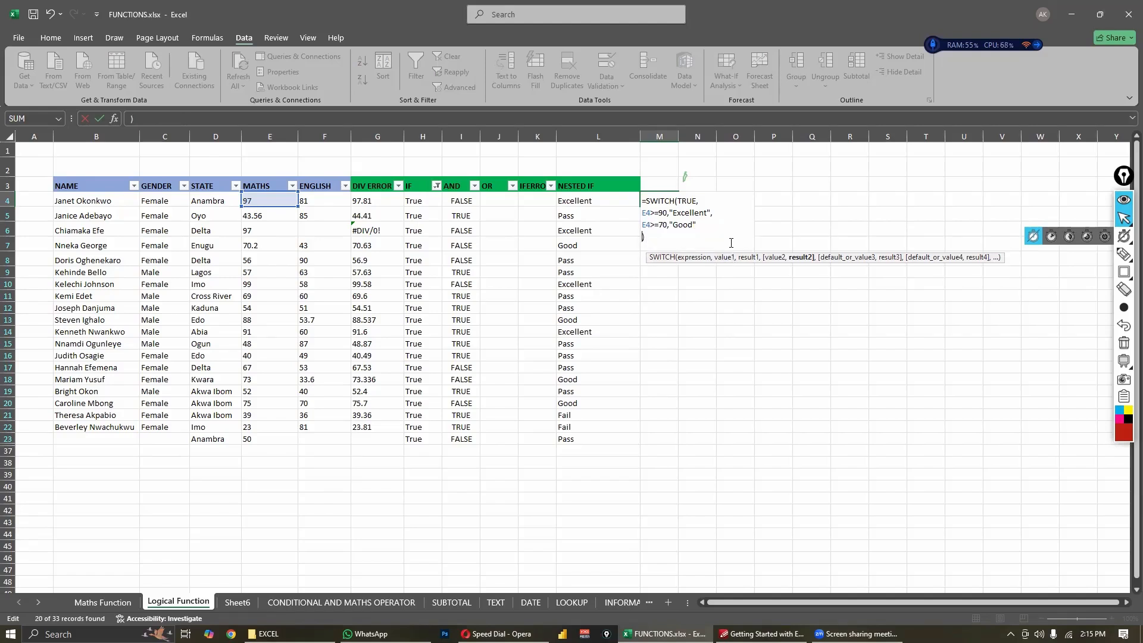
pyautogui.write('E4>=')
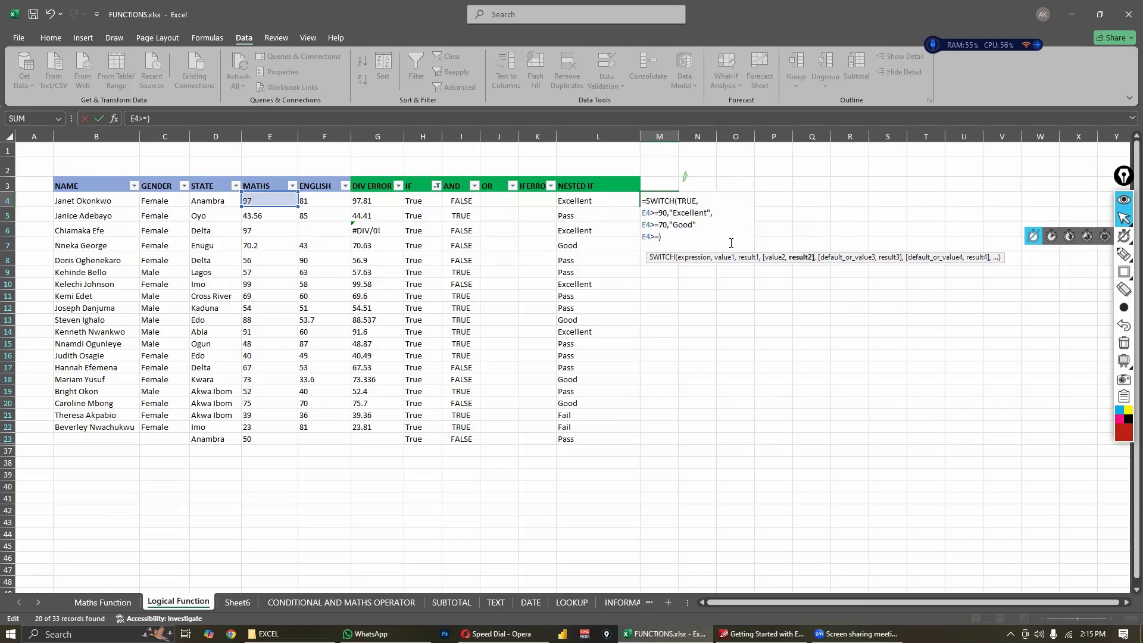
pyautogui.write('4')
pyautogui.press('BackSpace')
pyautogui.write('50, "')
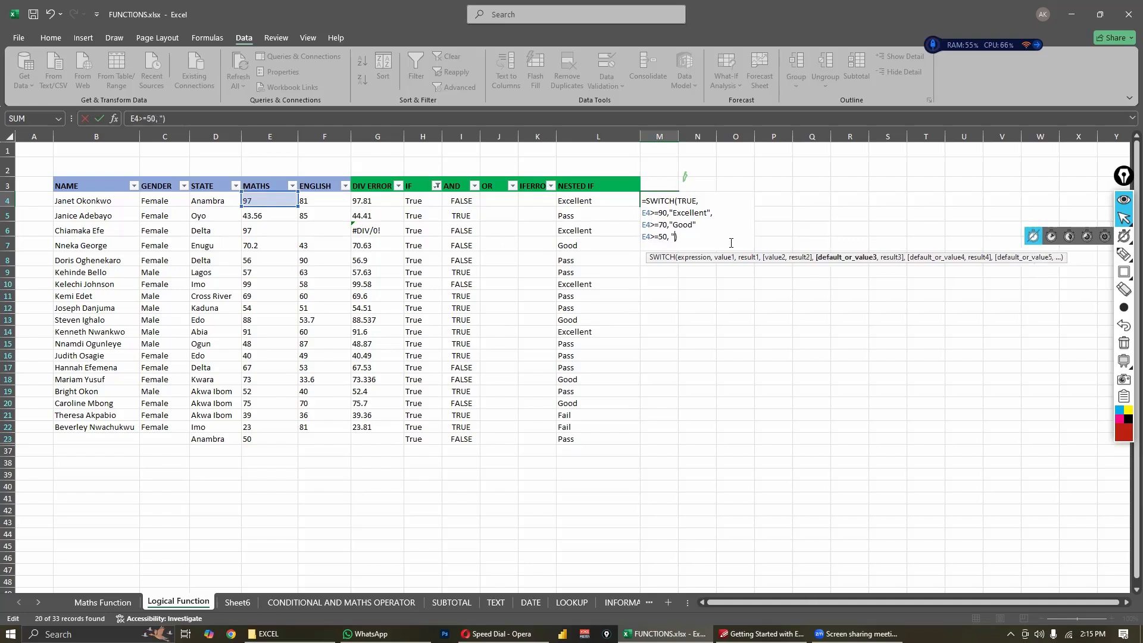
pyautogui.write('Pass"')
pyautogui.write('"')
pyautogui.write(',')
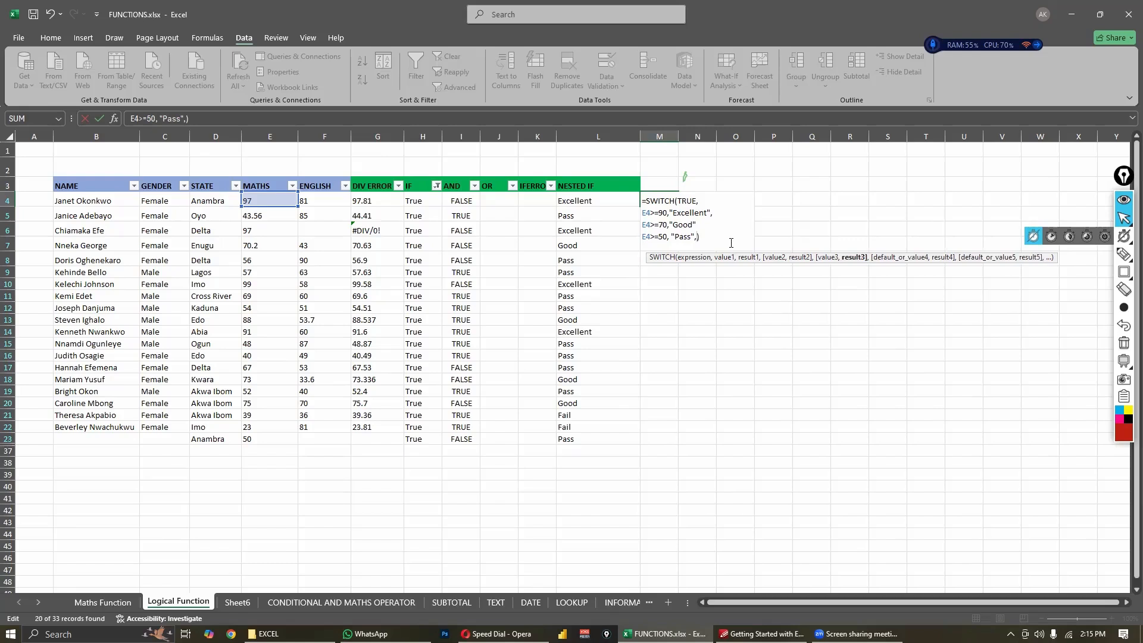
# - Add "Fail" as the default result on a new line before the SWITCH formula's closing parenthesis
pyautogui.press('Return')
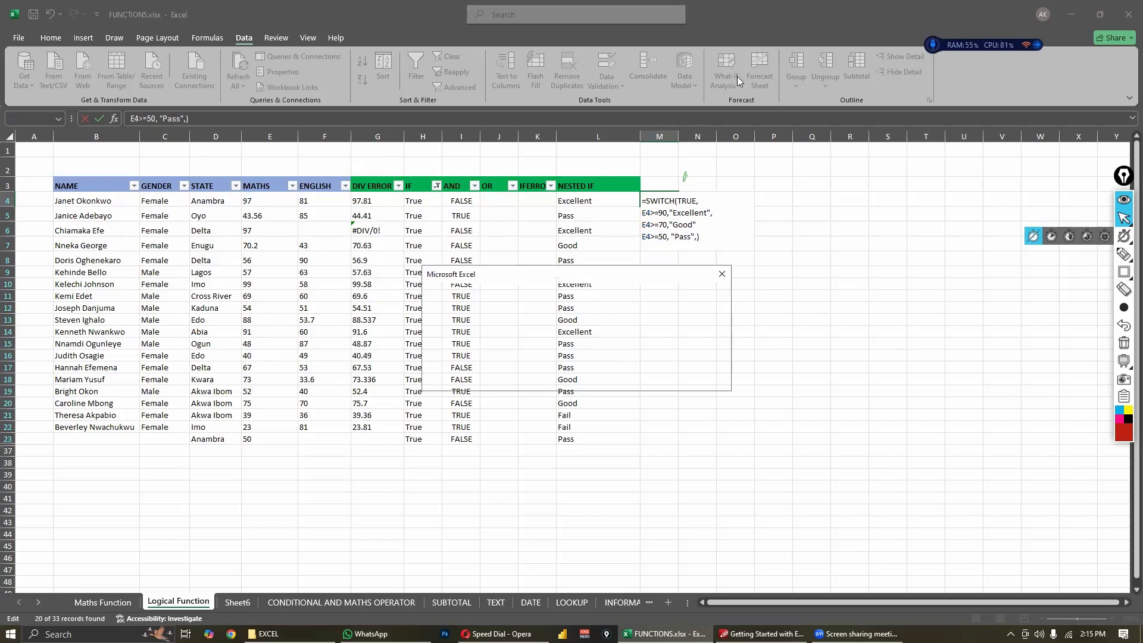
pyautogui.click(722, 274)
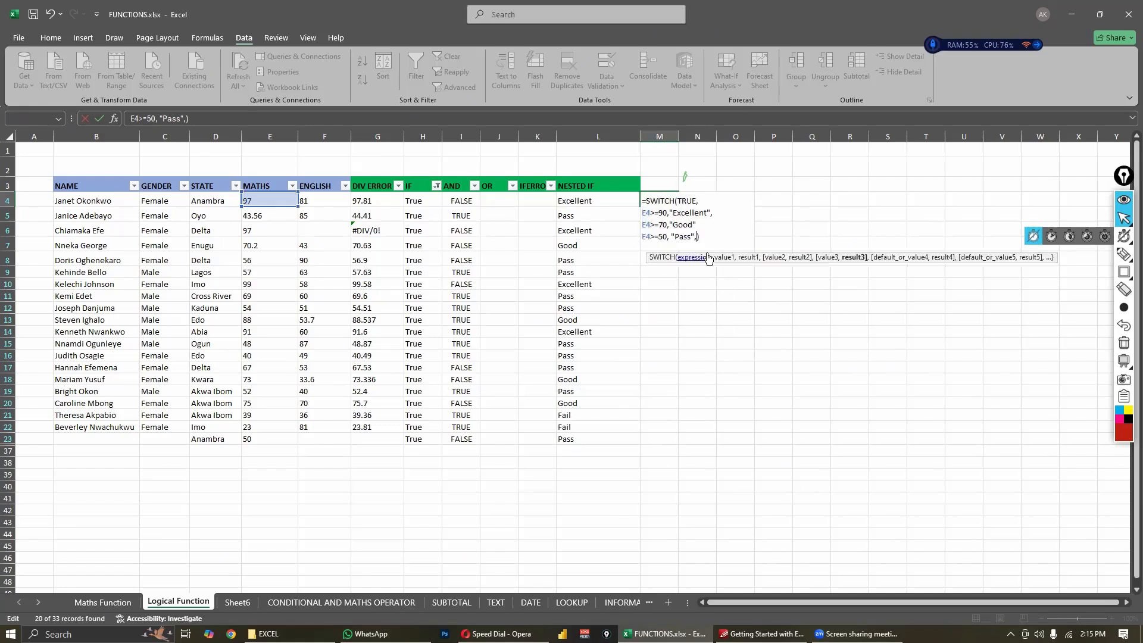
pyautogui.hotkey('alt', 'Return')
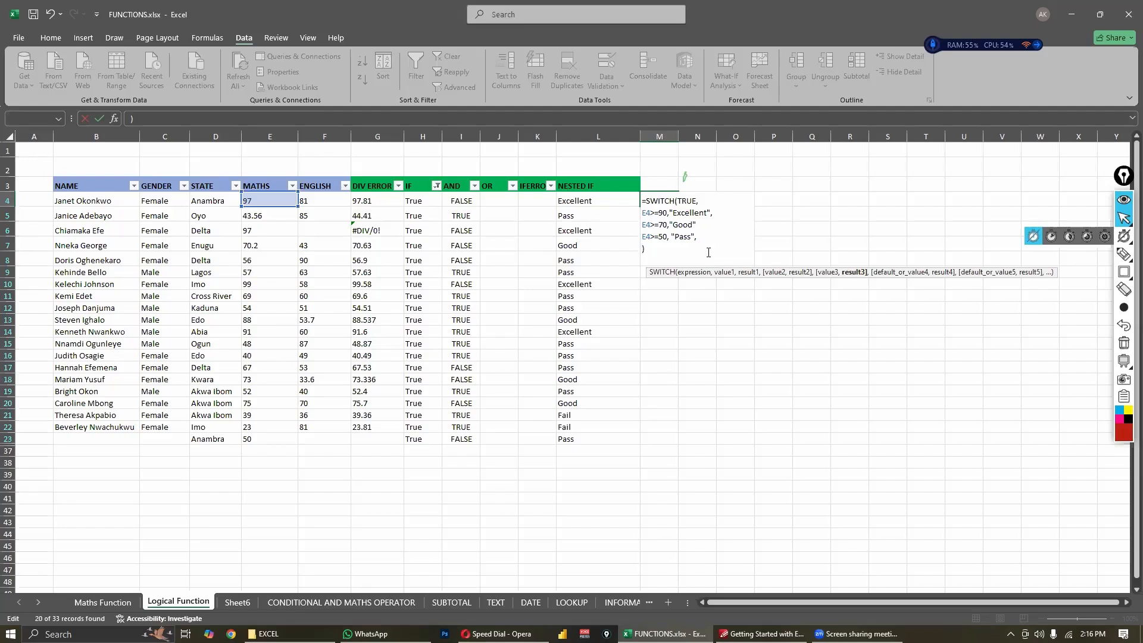
pyautogui.write('"Fail"')
# - Remove the space before "Pass" in the SWITCH formula and try to commit it
pyautogui.press('Return')
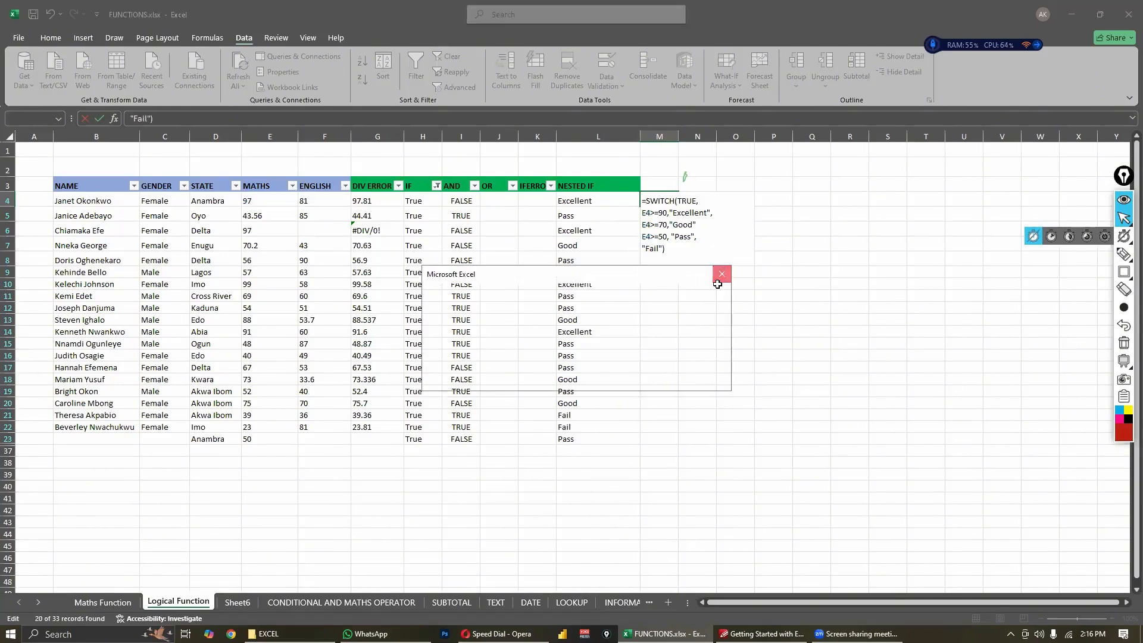
pyautogui.click(722, 274)
pyautogui.click(671, 251)
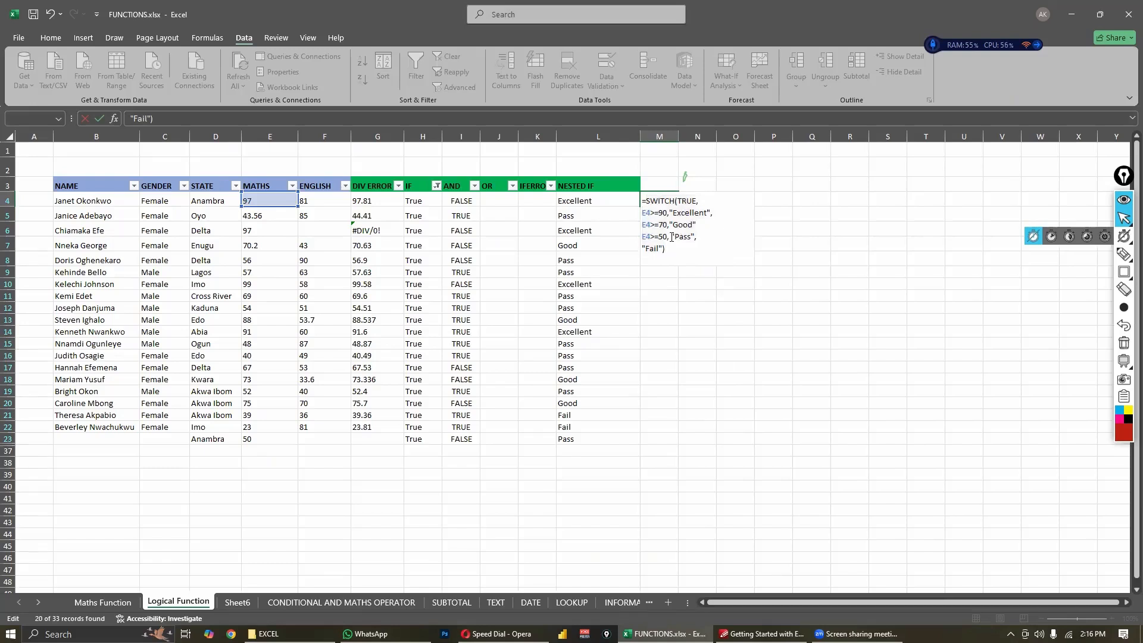
pyautogui.click(673, 237)
pyautogui.press('BackSpace')
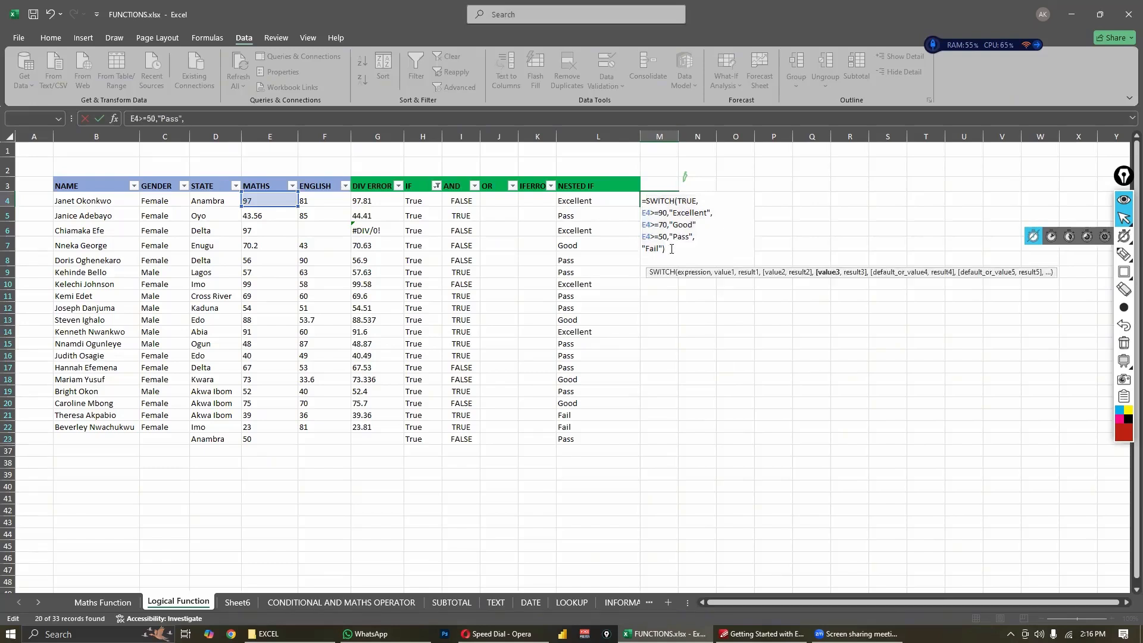
pyautogui.press('Return')
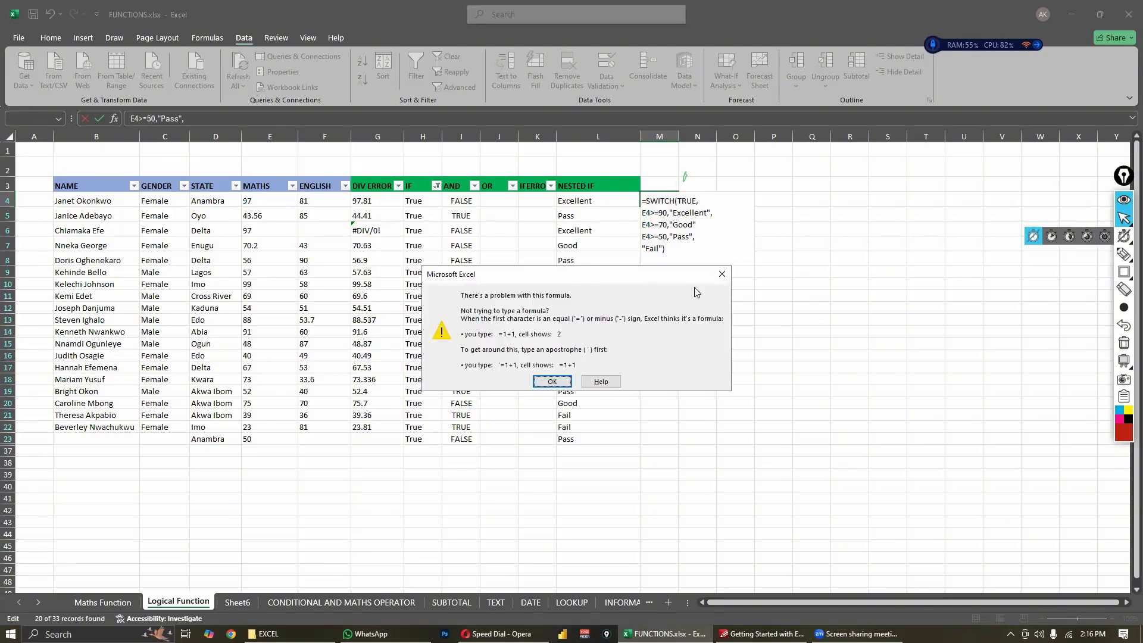
pyautogui.press('Return')
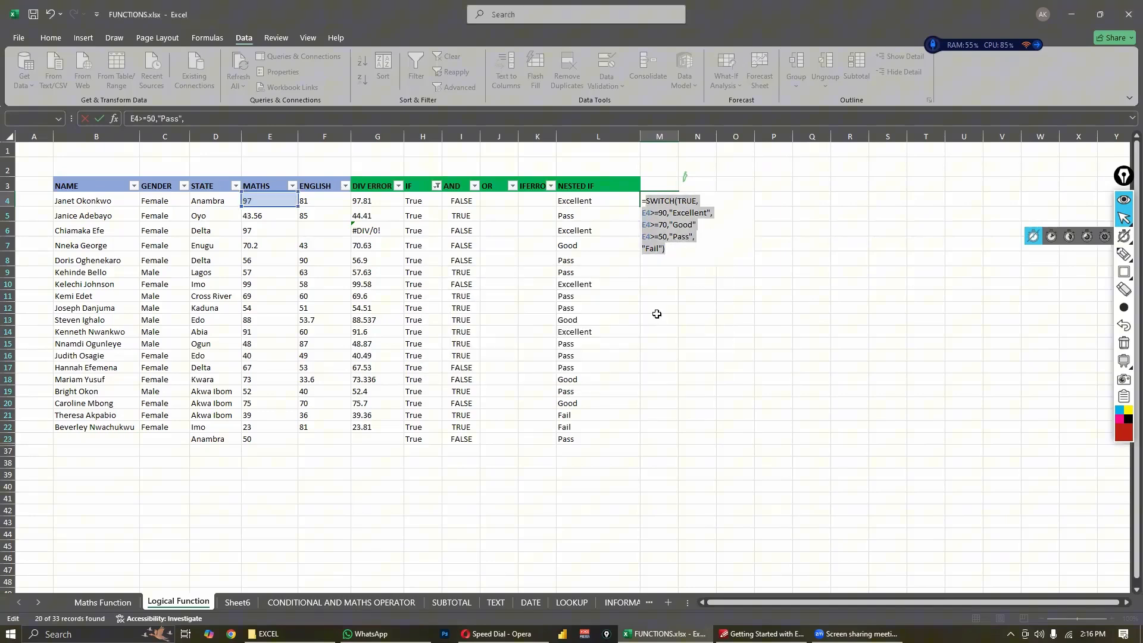
# - Insert the missing comma after "Good" and commit the SWITCH formula in M4
pyautogui.click(689, 241)
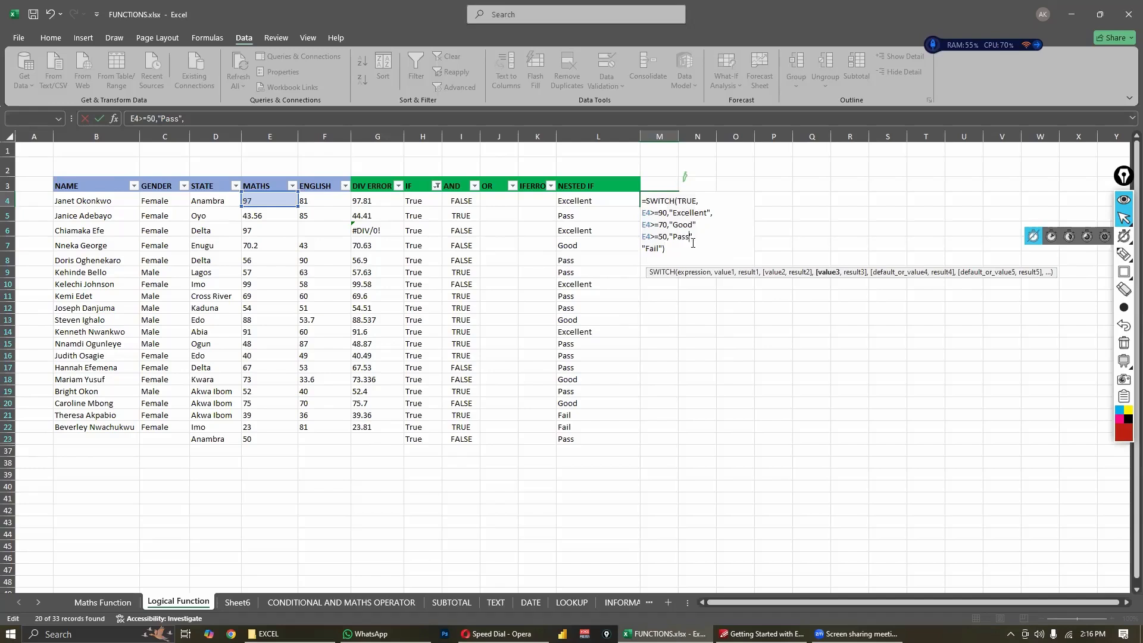
pyautogui.click(701, 228)
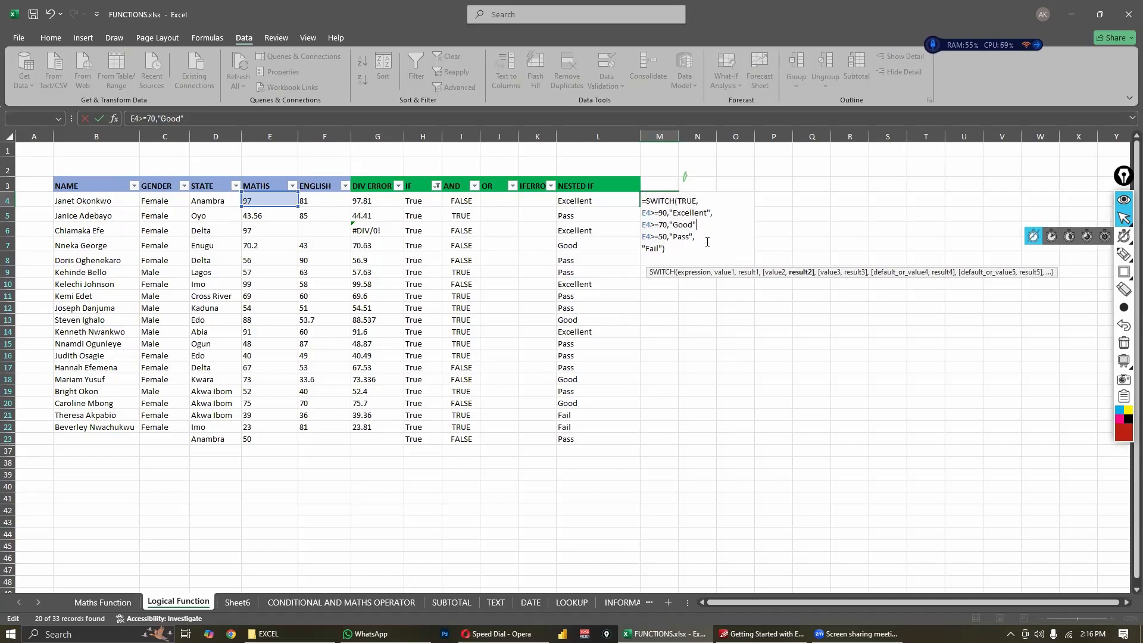
pyautogui.write(',')
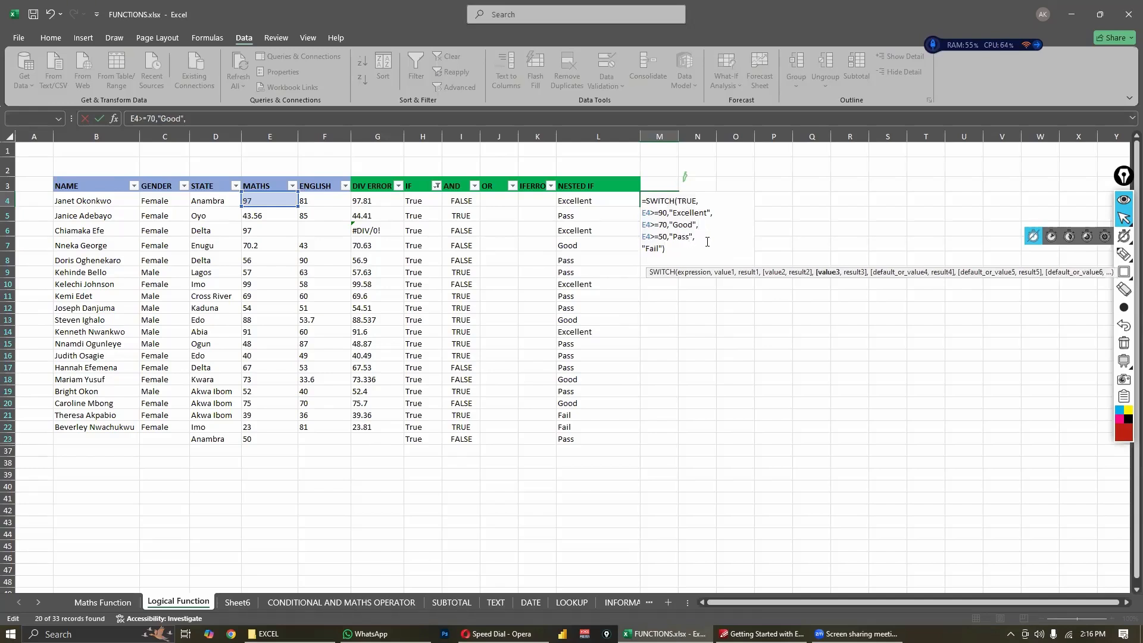
pyautogui.press('Return')
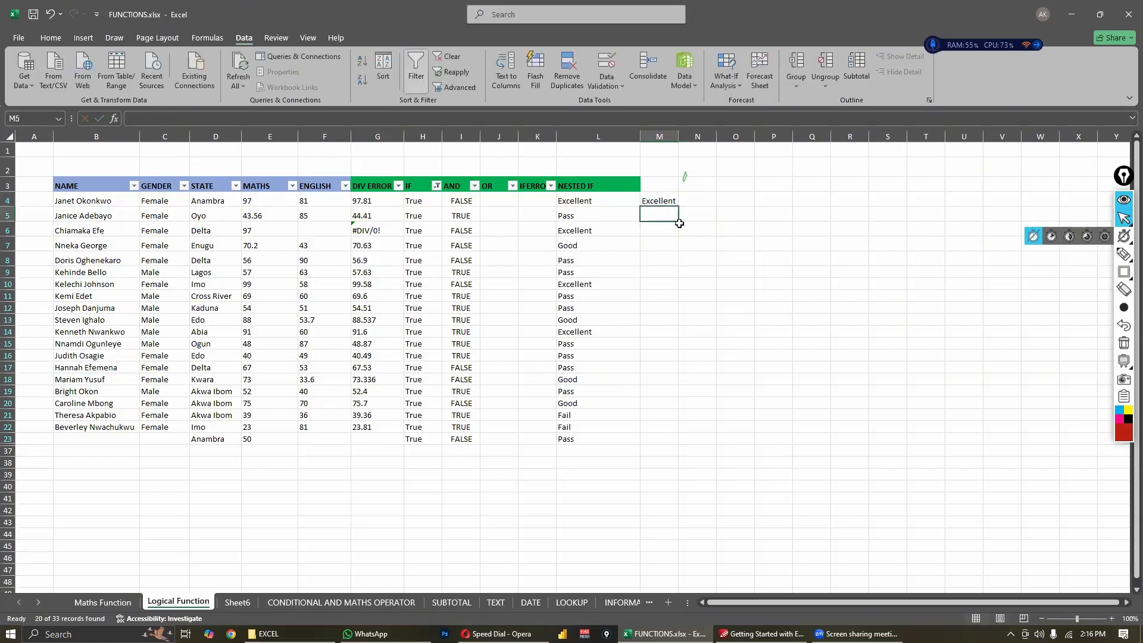
# - Fill the SWITCH formula from M4 down through M23 and reselect M4 to compare with the nested IF column
pyautogui.click(667, 202)
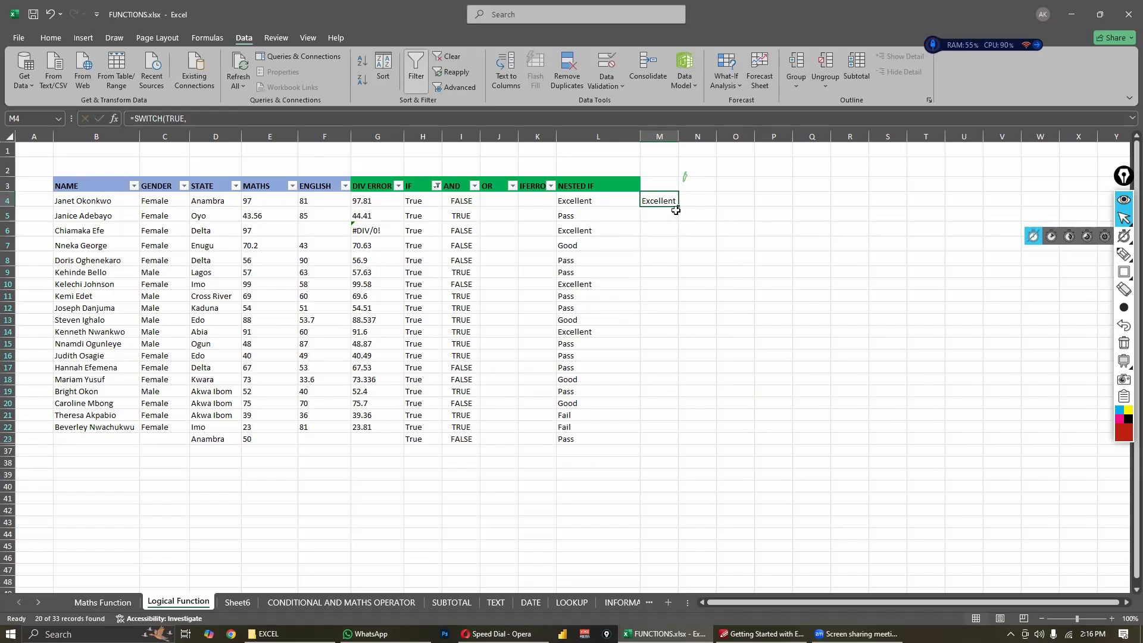
pyautogui.moveTo(678, 206); pyautogui.dragTo(655, 441)
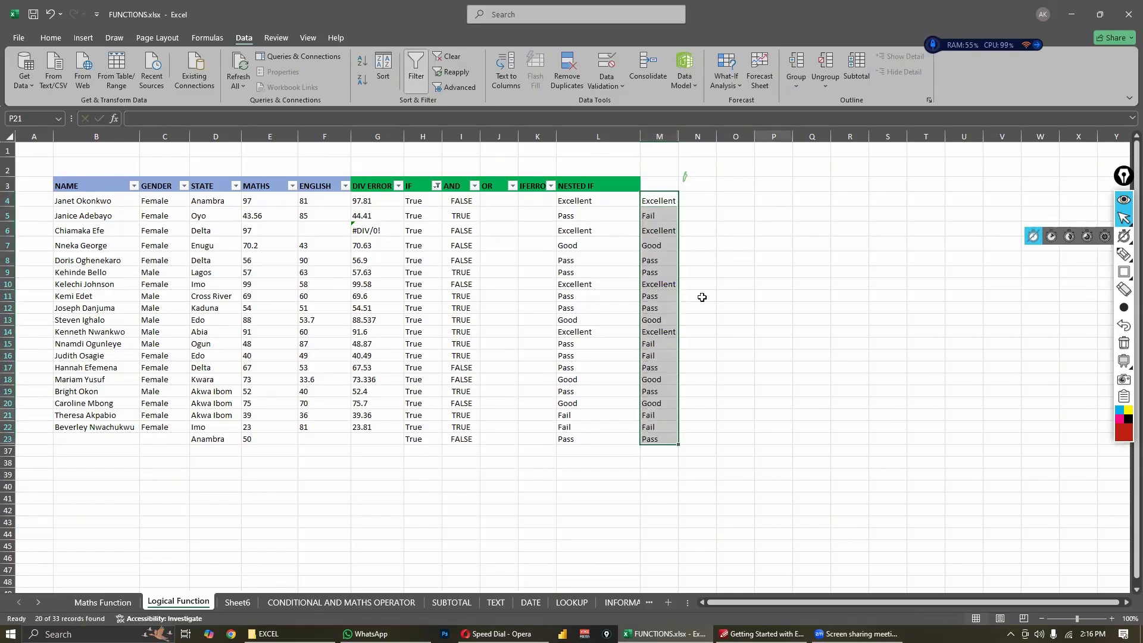
pyautogui.click(658, 200)
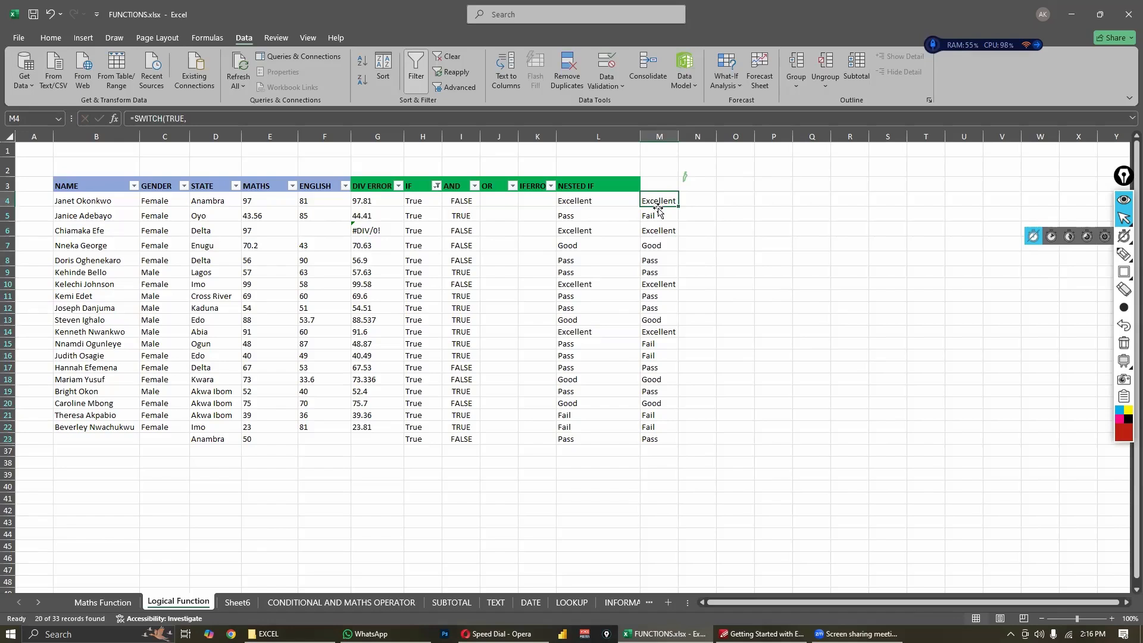
# - Compare the nested IF formula in L5 with the SWITCH formula in M5, checking the score thresholds
pyautogui.click(595, 216)
pyautogui.click(644, 216)
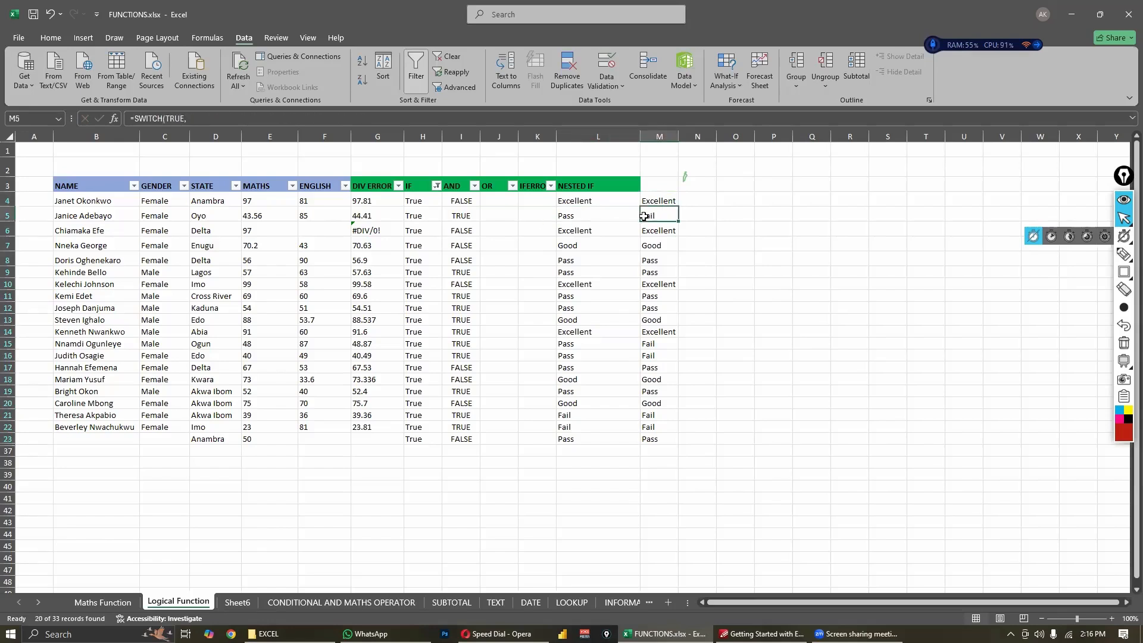
pyautogui.click(604, 215)
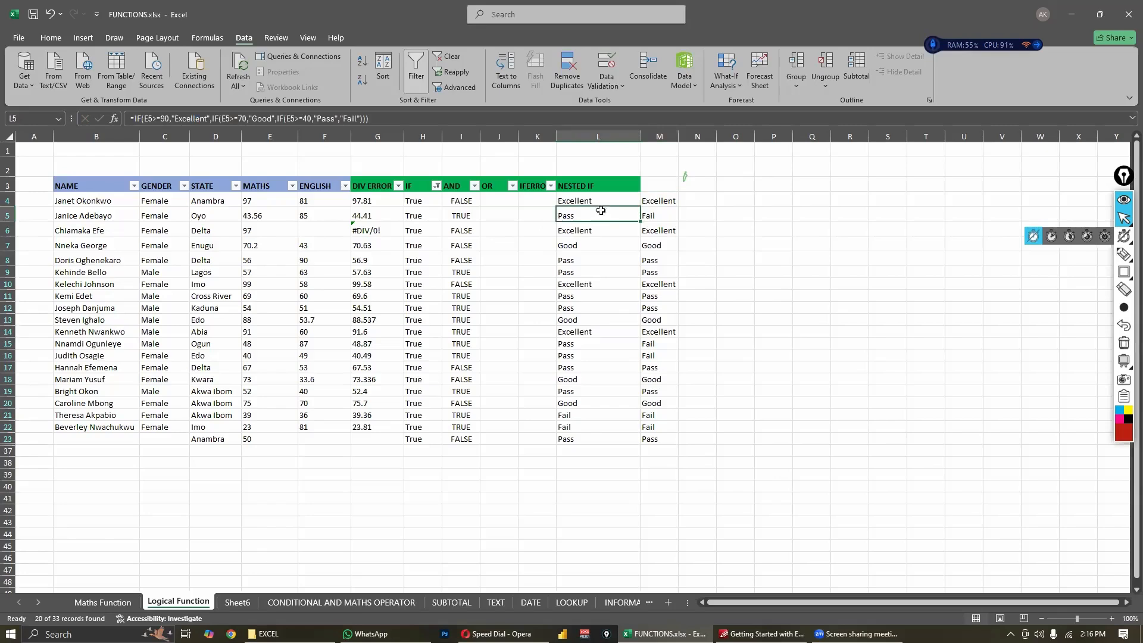
pyautogui.click(307, 121)
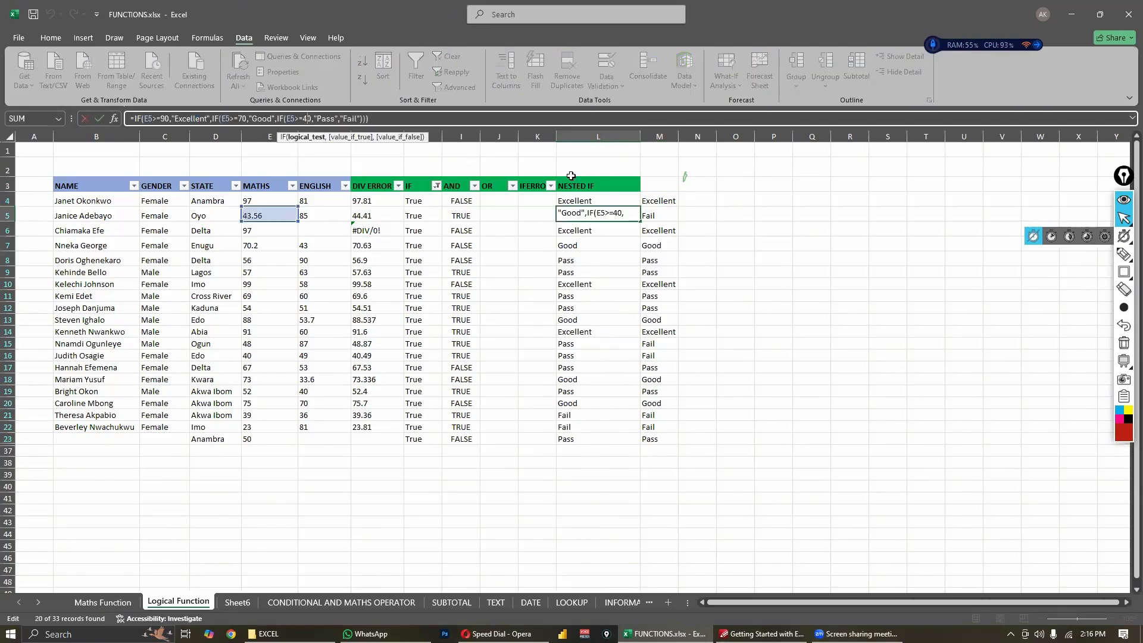
pyautogui.press('Escape')
pyautogui.click(664, 217)
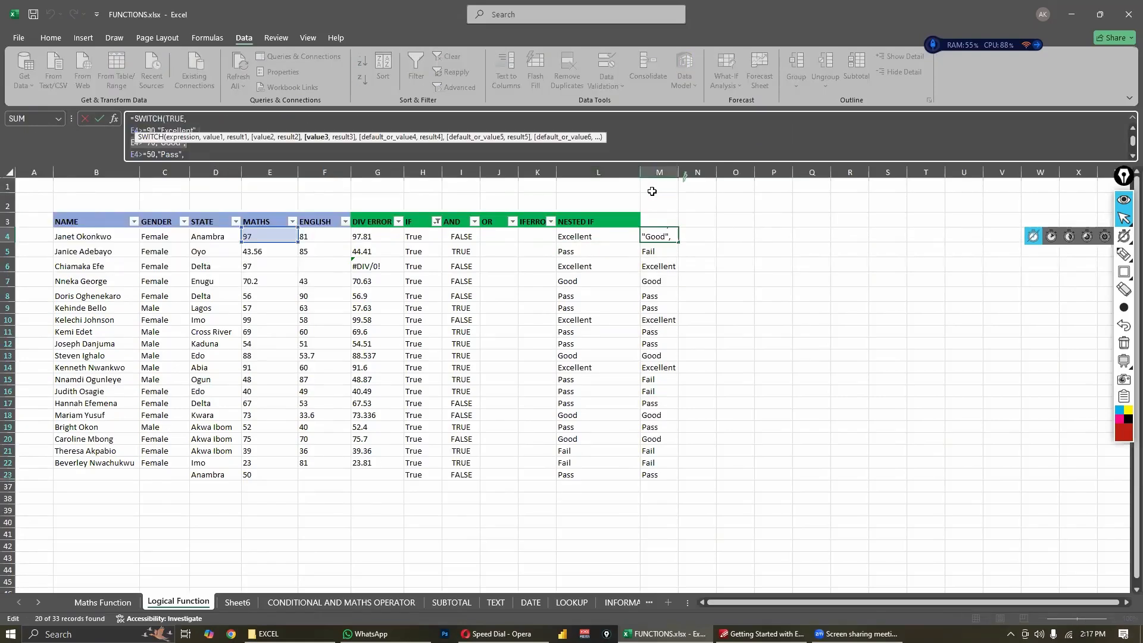
pyautogui.press('Escape')
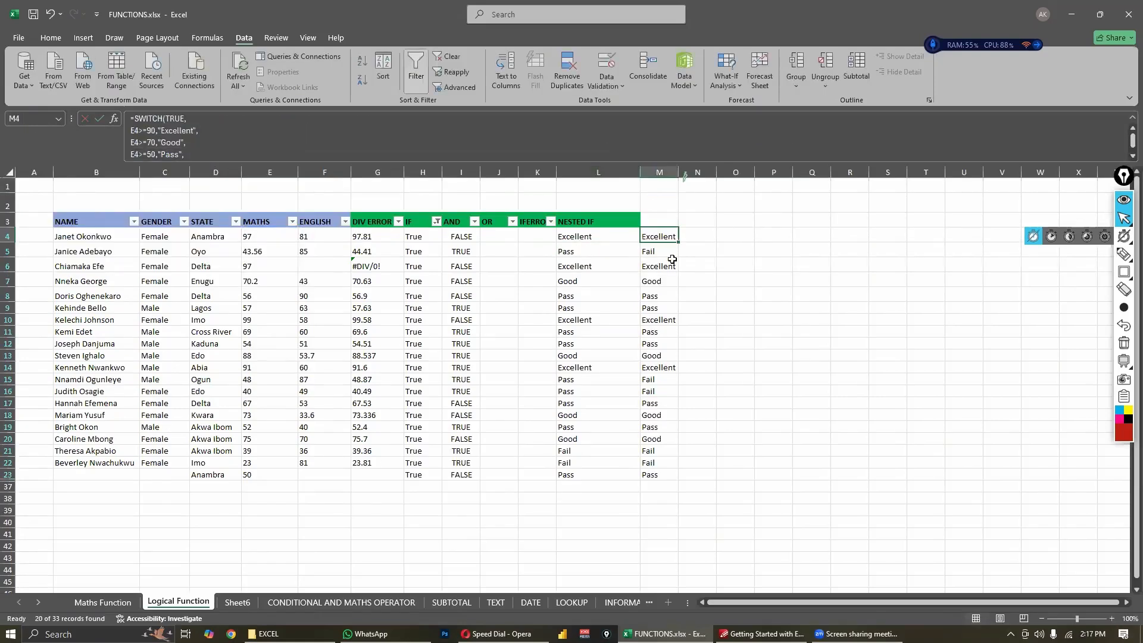
# - Set the "Pass" threshold in M4's SWITCH formula to 40 and refill the formula down through M23
pyautogui.click(167, 158)
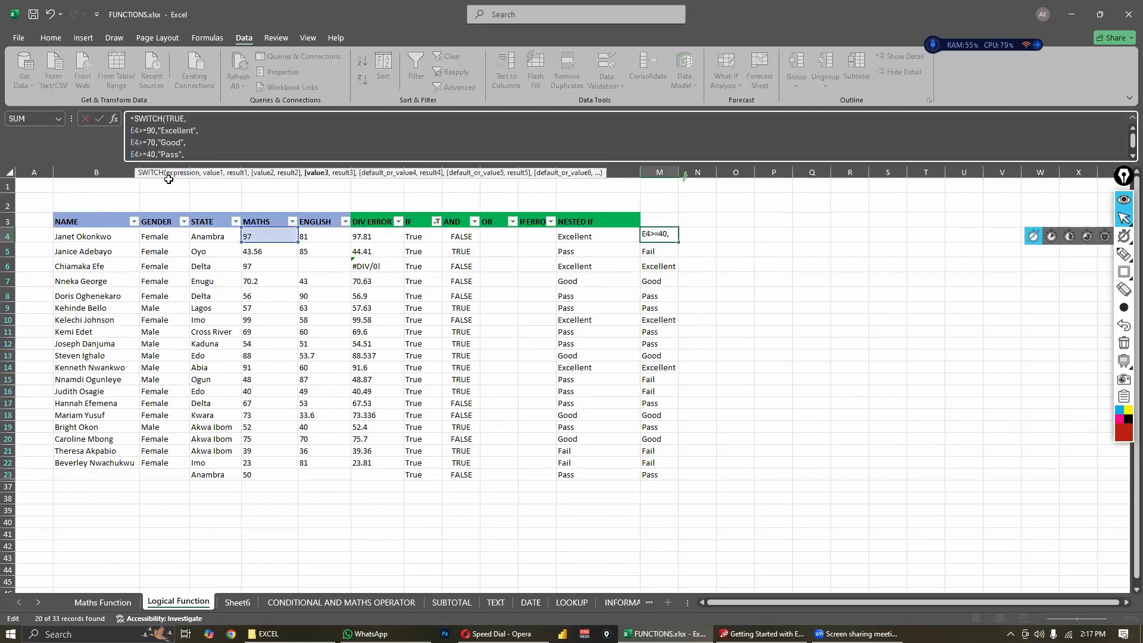
pyautogui.press('Return')
pyautogui.click(659, 237)
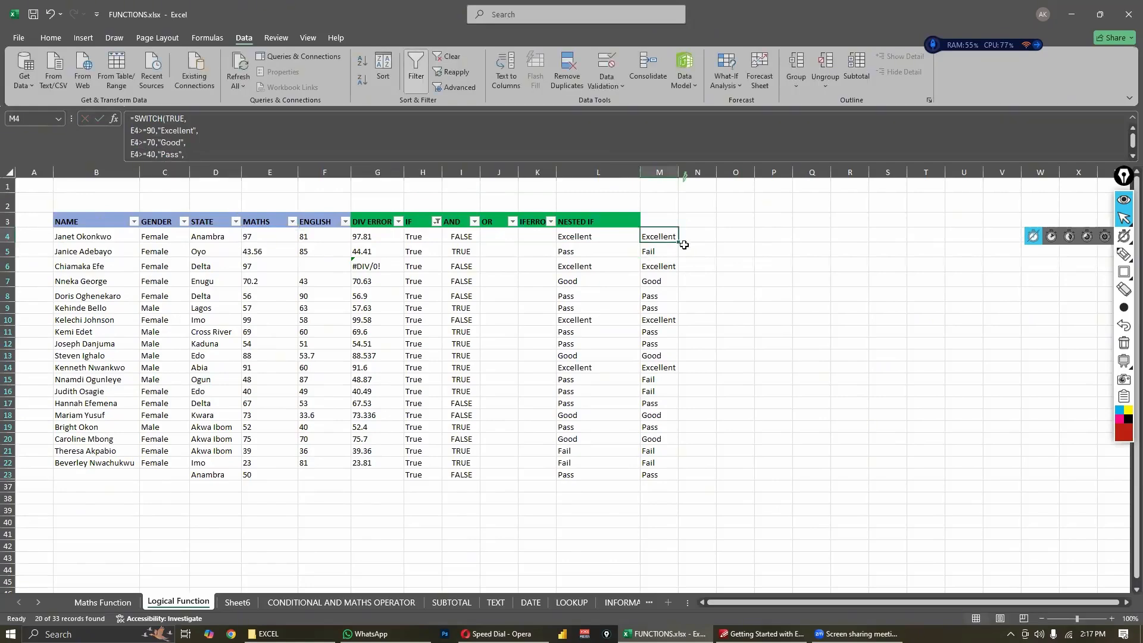
pyautogui.moveTo(678, 242); pyautogui.dragTo(655, 480)
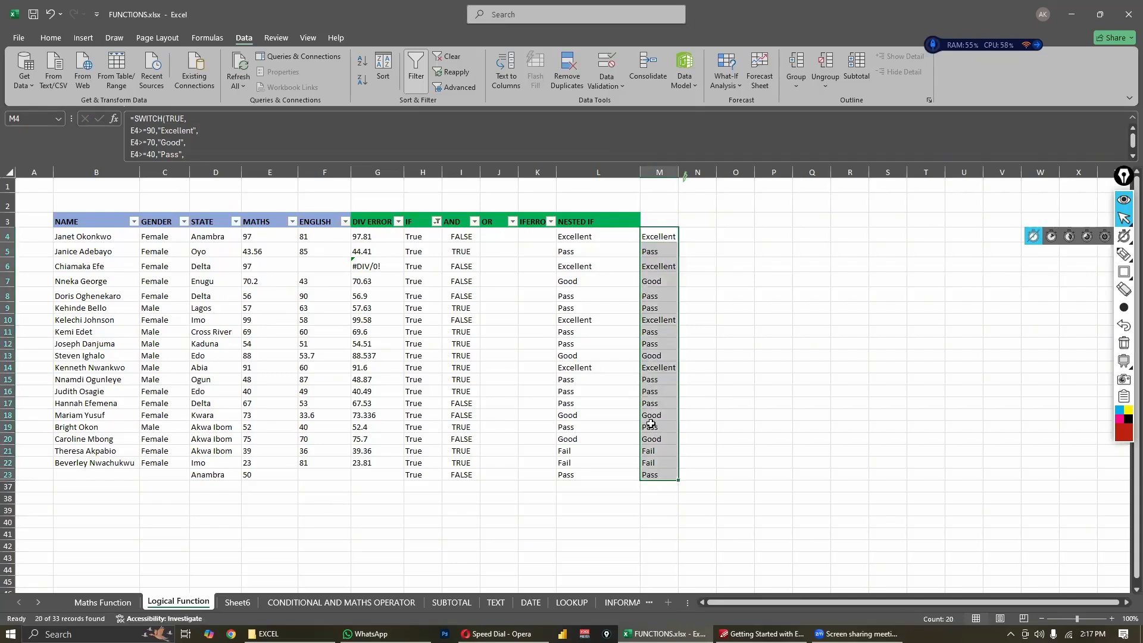
# - Enlarge the formula bar to fit the whole SWITCH formula and compare the formulas in columns L and M
pyautogui.click(667, 233)
pyautogui.moveTo(559, 173); pyautogui.dragTo(555, 192)
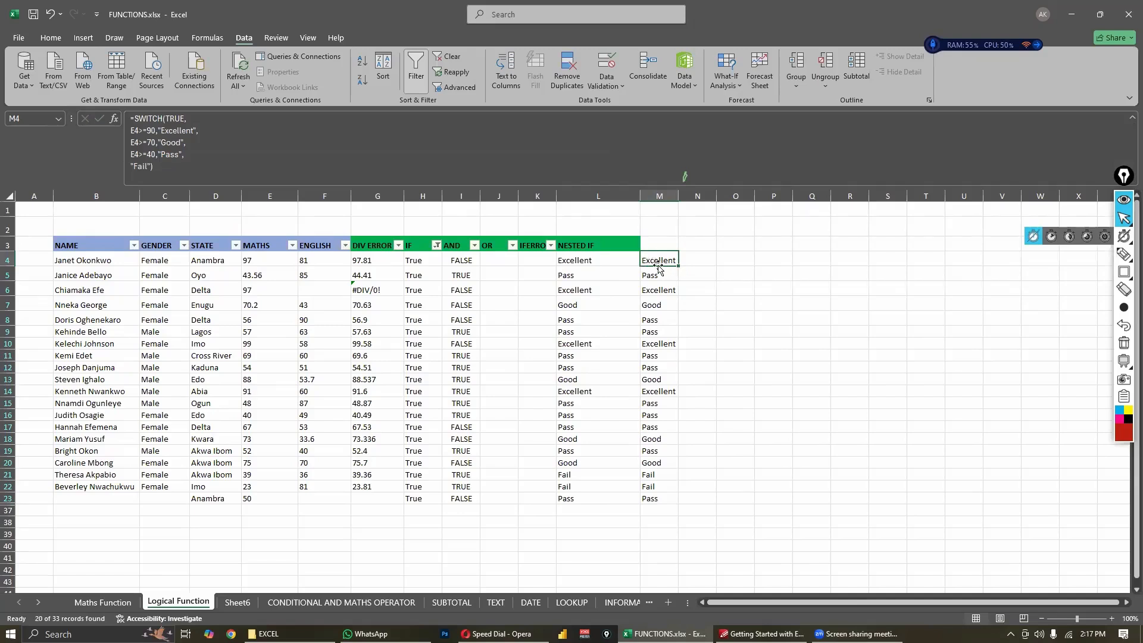
pyautogui.click(592, 277)
pyautogui.press('Down')
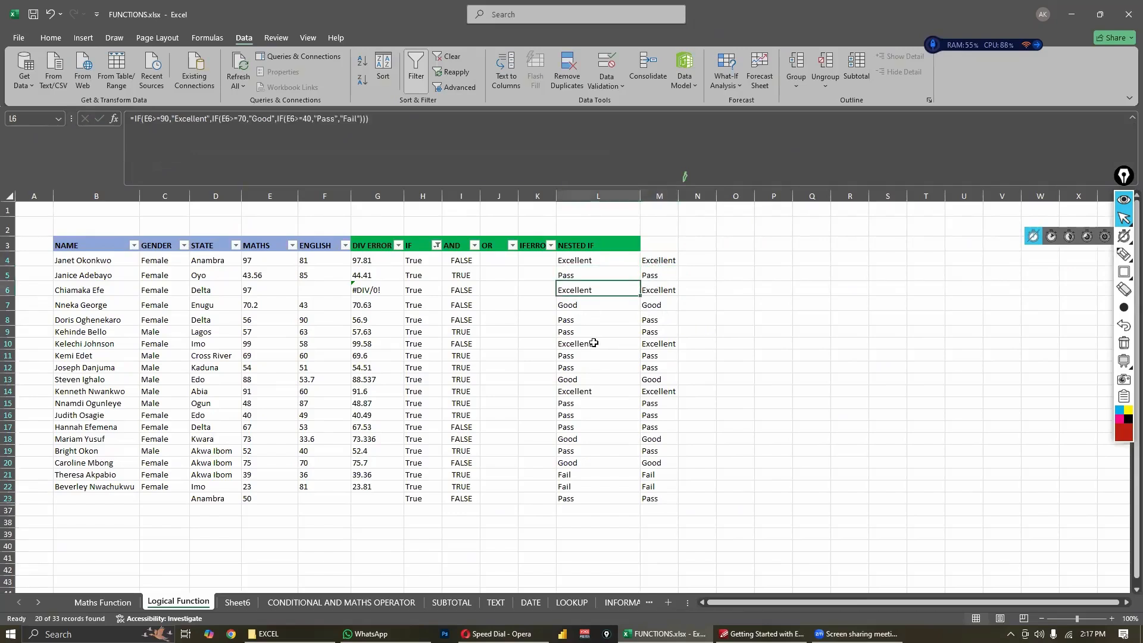
pyautogui.click(648, 258)
pyautogui.click(597, 258)
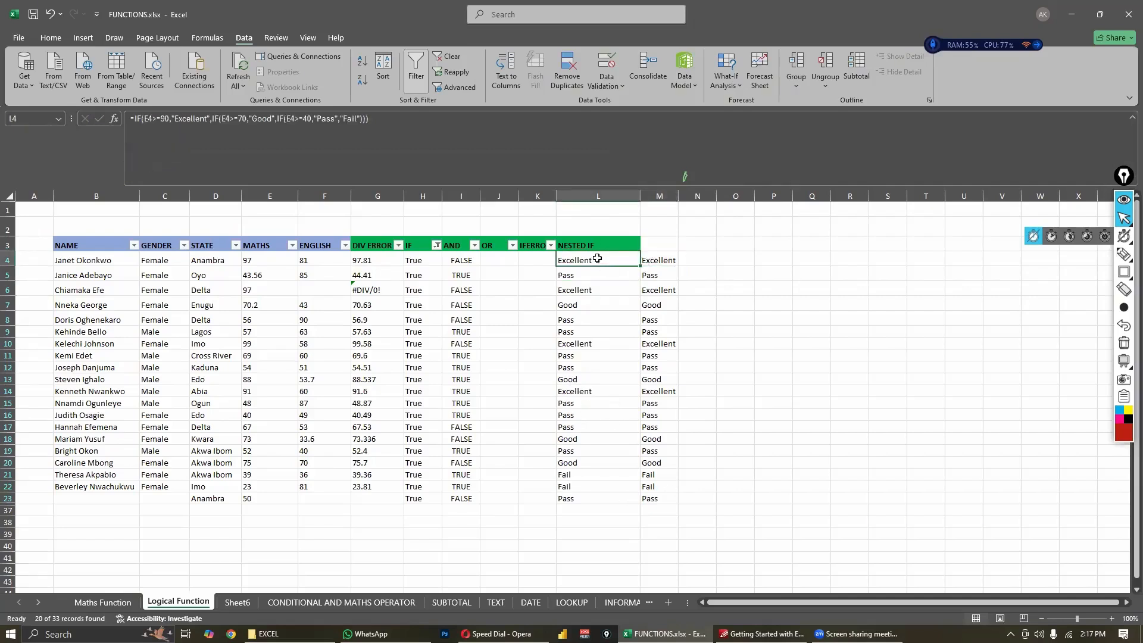
pyautogui.click(660, 260)
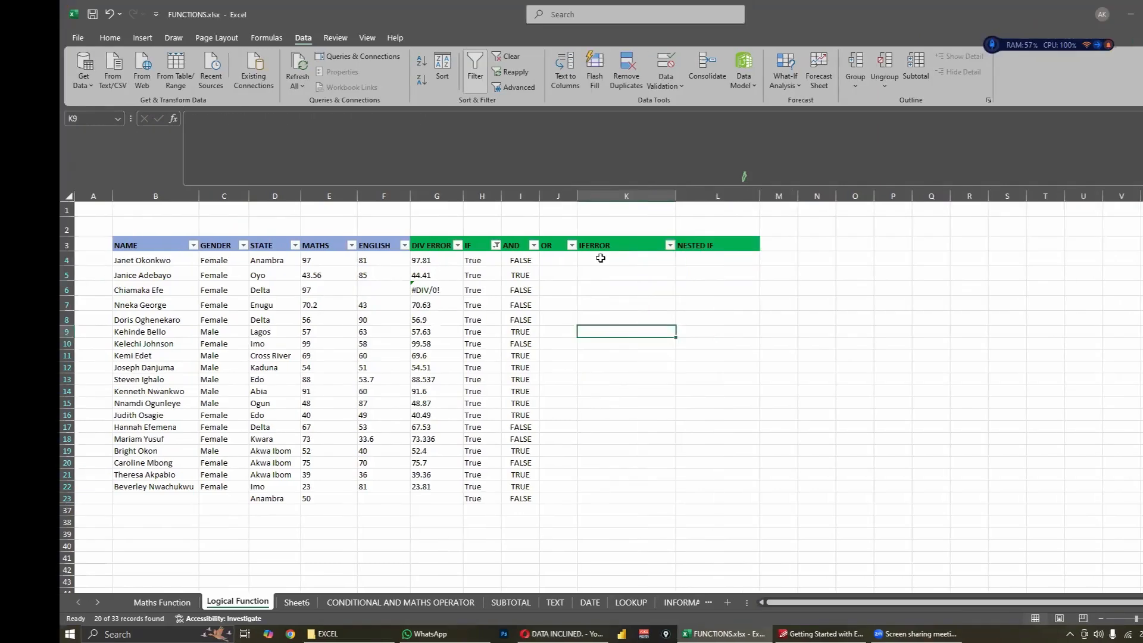
# - Enter =IFERROR(G4,0) in K4 under the IFERROR header and reselect the cell
pyautogui.click(542, 258)
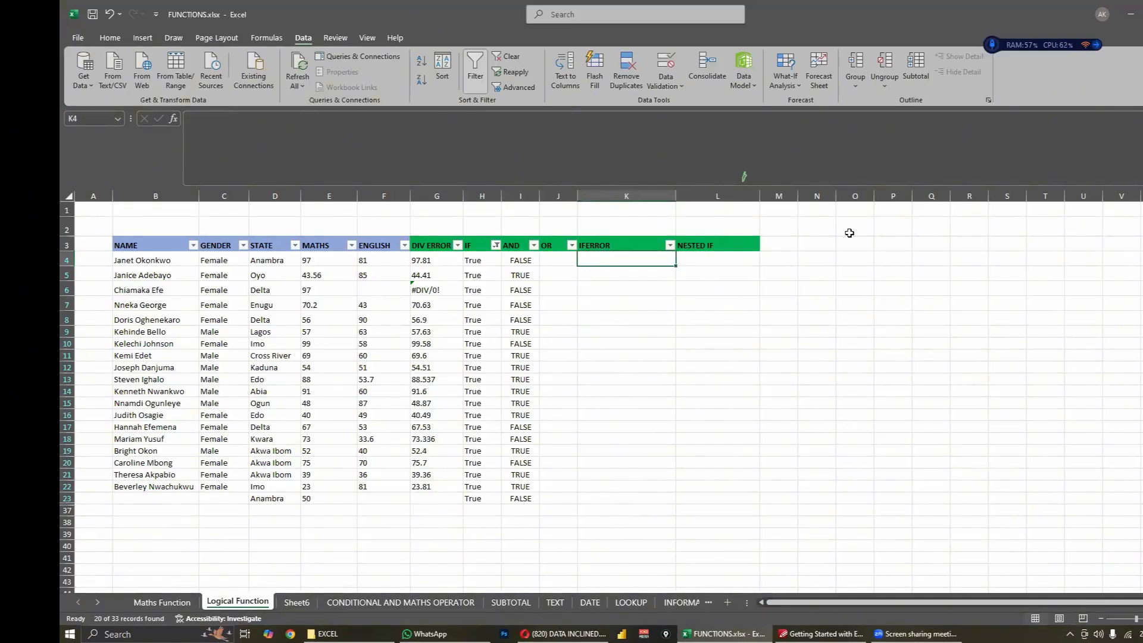
pyautogui.write('=iferr')
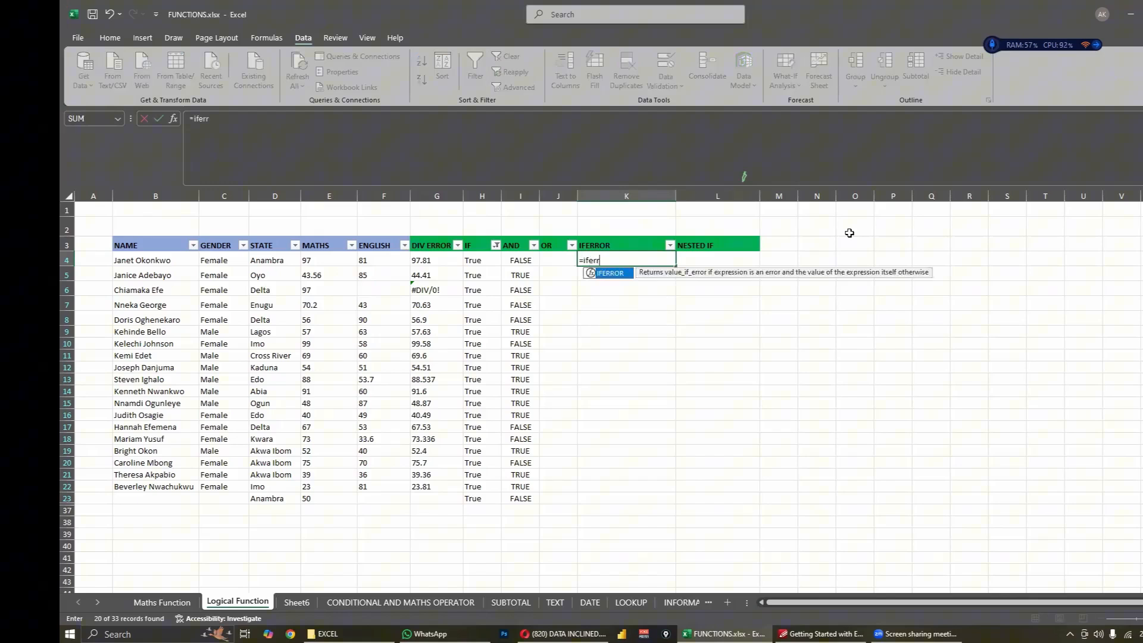
pyautogui.press('Tab')
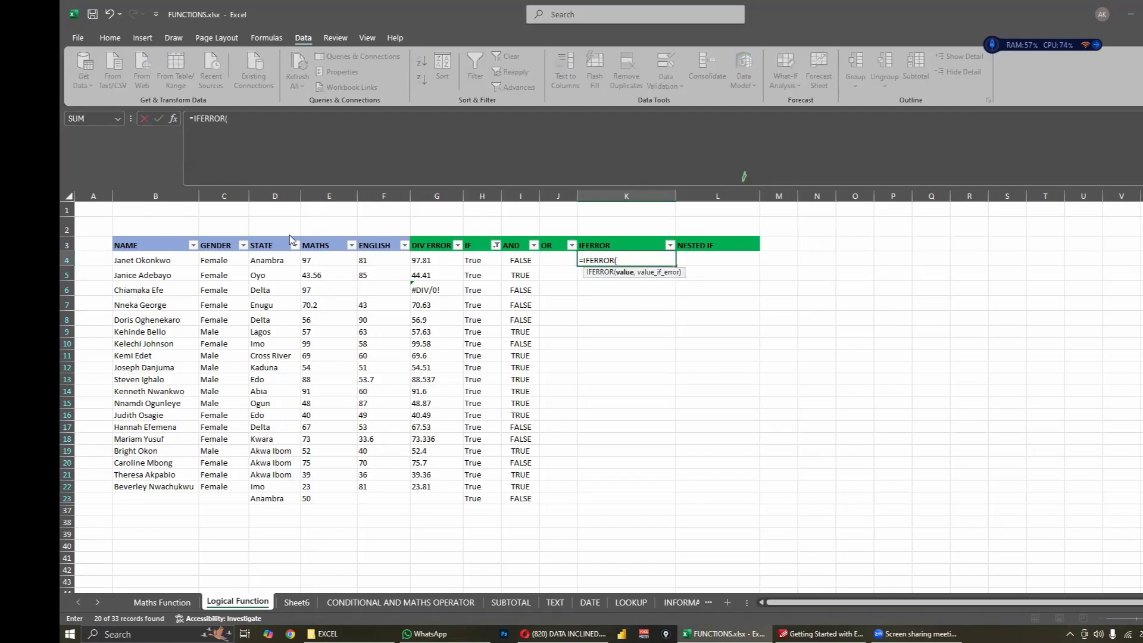
pyautogui.click(424, 265)
pyautogui.write(',')
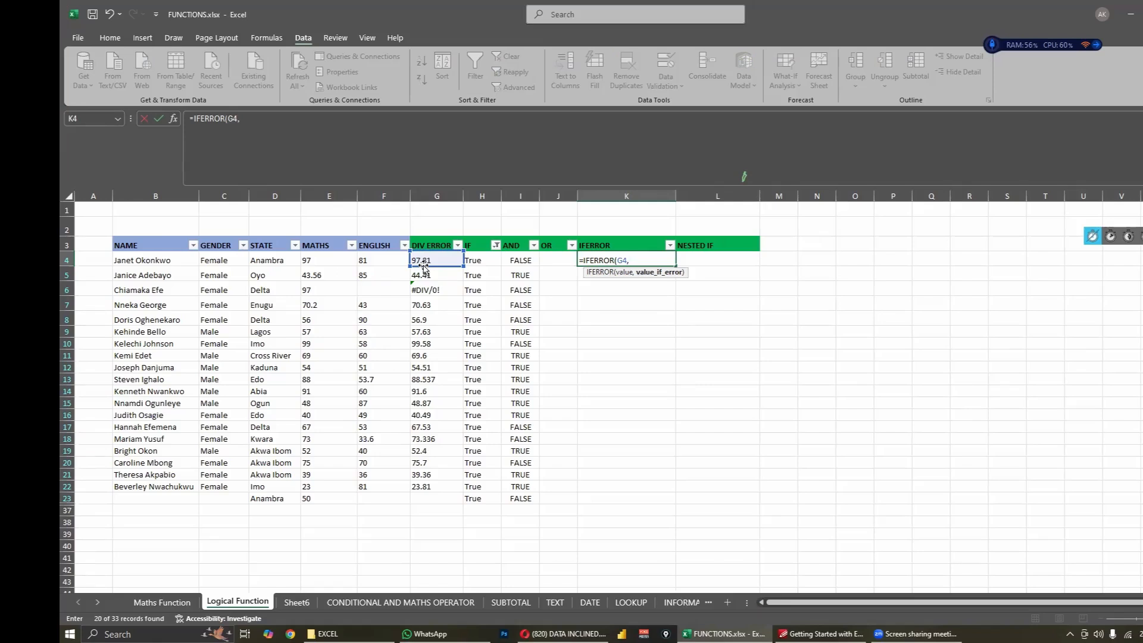
pyautogui.write('0')
pyautogui.press('Return')
pyautogui.click(667, 261)
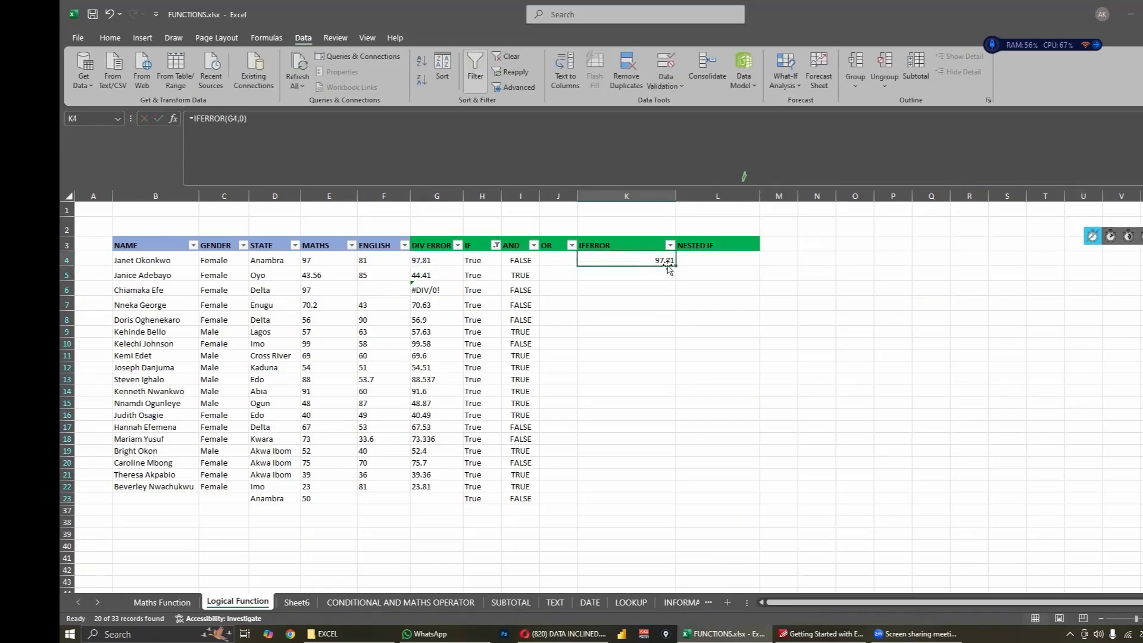
# - Fill the IFERROR formula from K4 down through K23 and check the copy in K6 against the G6 error
pyautogui.click(438, 288)
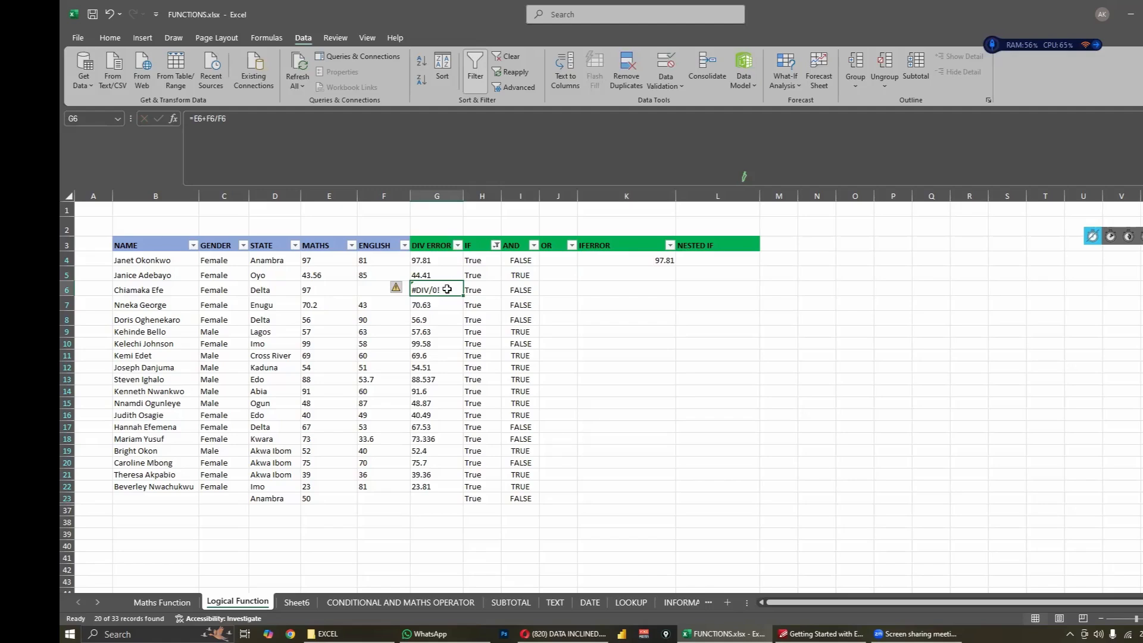
pyautogui.click(657, 260)
pyautogui.moveTo(676, 266); pyautogui.dragTo(623, 499)
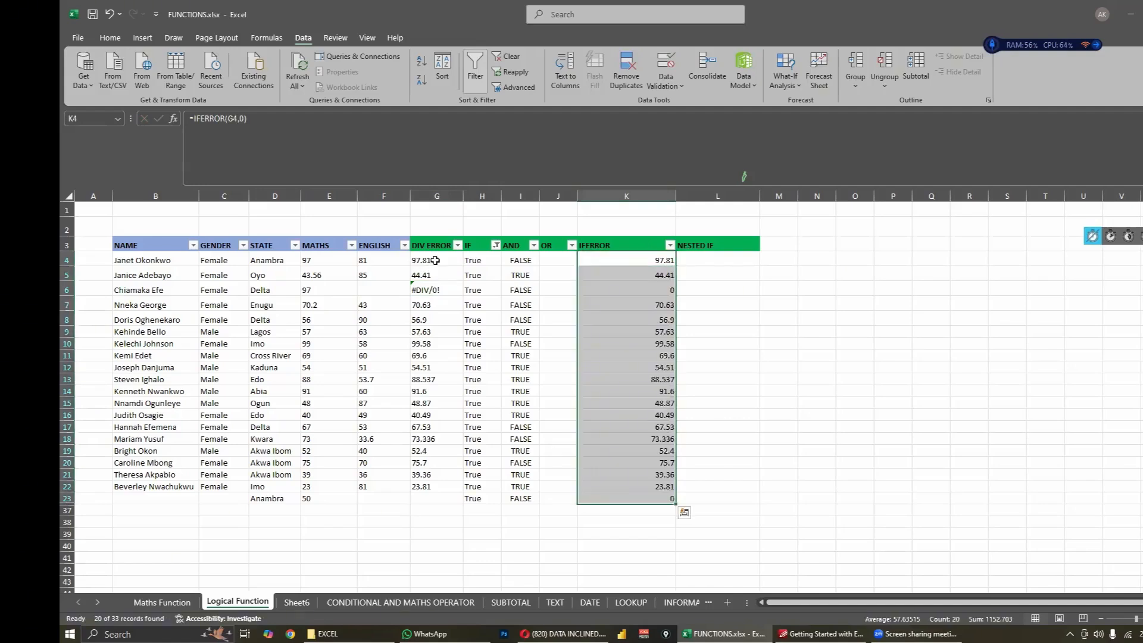
pyautogui.click(434, 257)
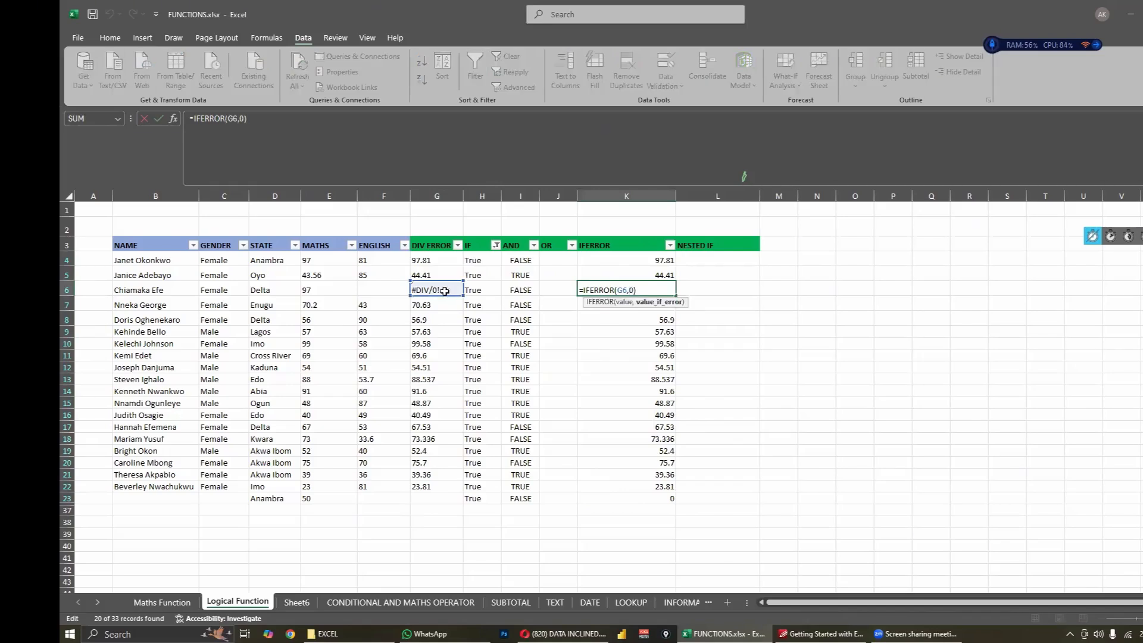
pyautogui.press('Return')
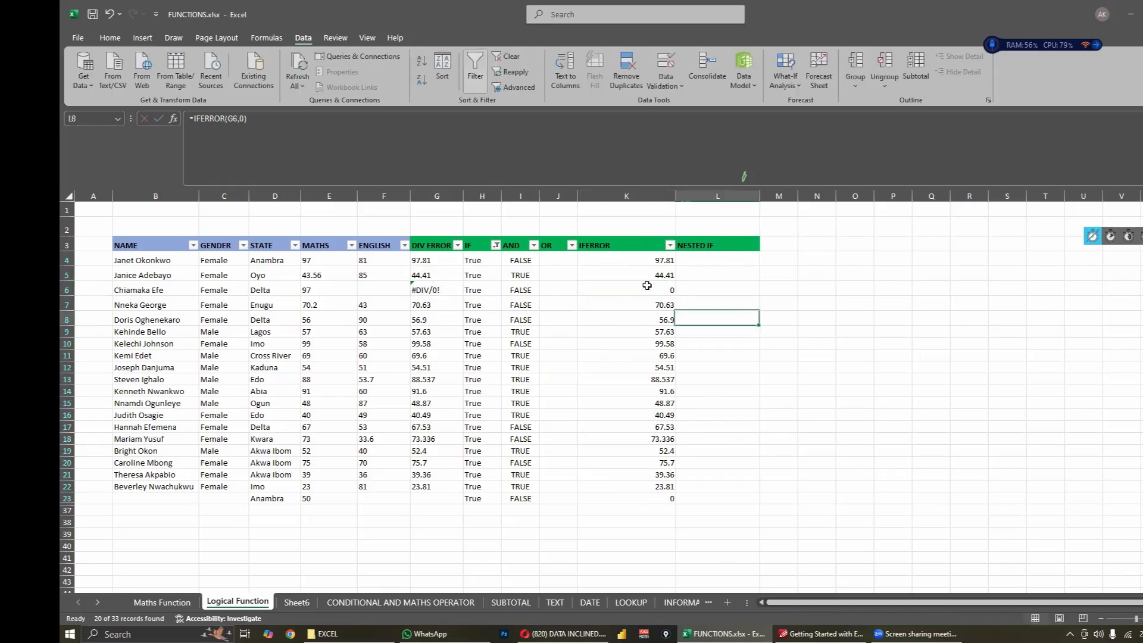
# - Delete the 0 fallback from the IFERROR formula in K6 and commit =IFERROR(G6,)
pyautogui.click(648, 287)
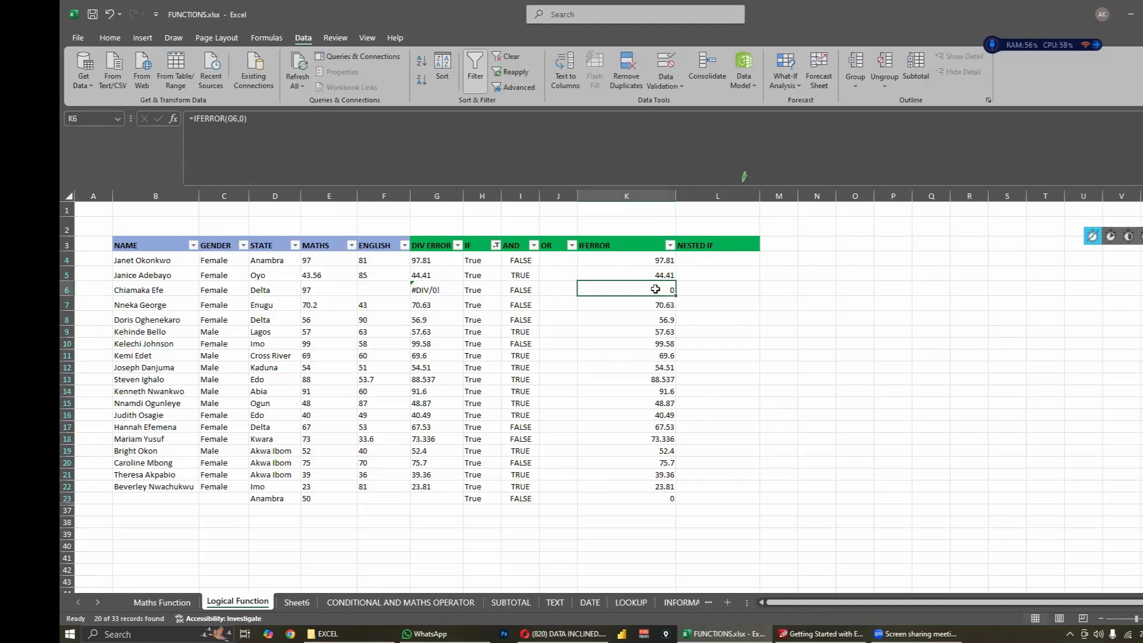
pyautogui.doubleClick(604, 290)
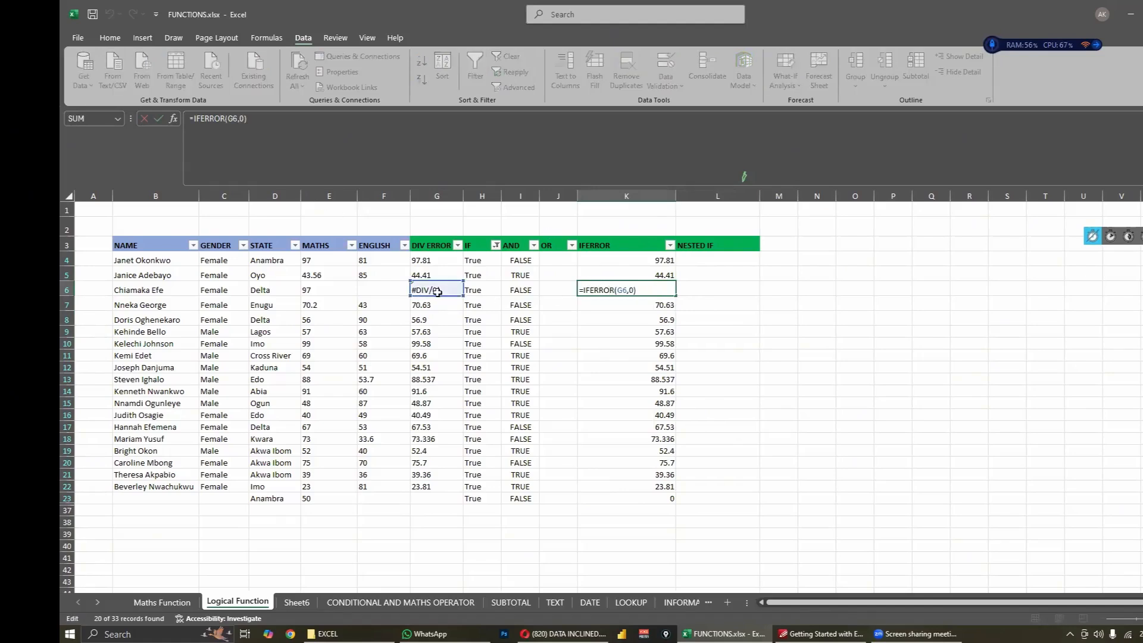
pyautogui.click(634, 292)
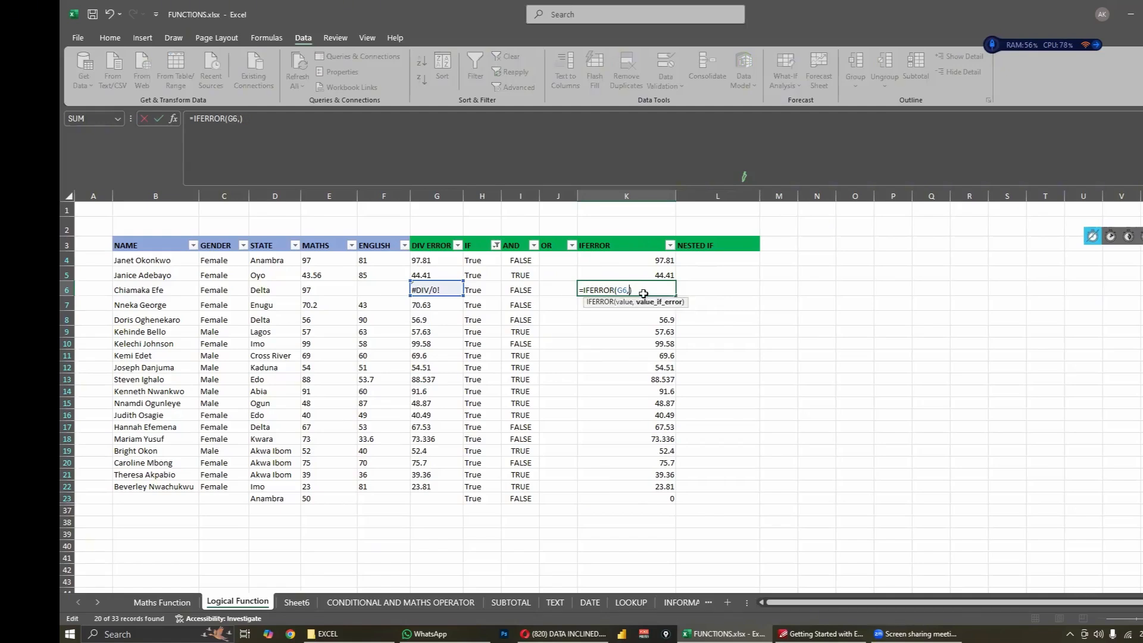
pyautogui.press('Tab')
pyautogui.click(644, 293)
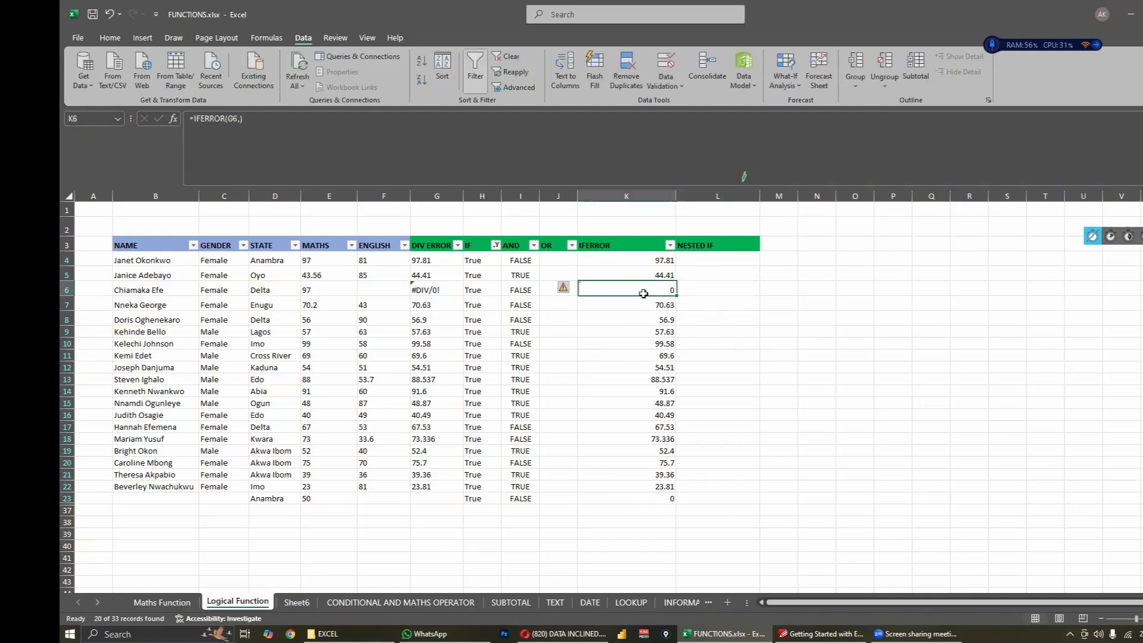
pyautogui.hotkey('ctrl', 'Down')
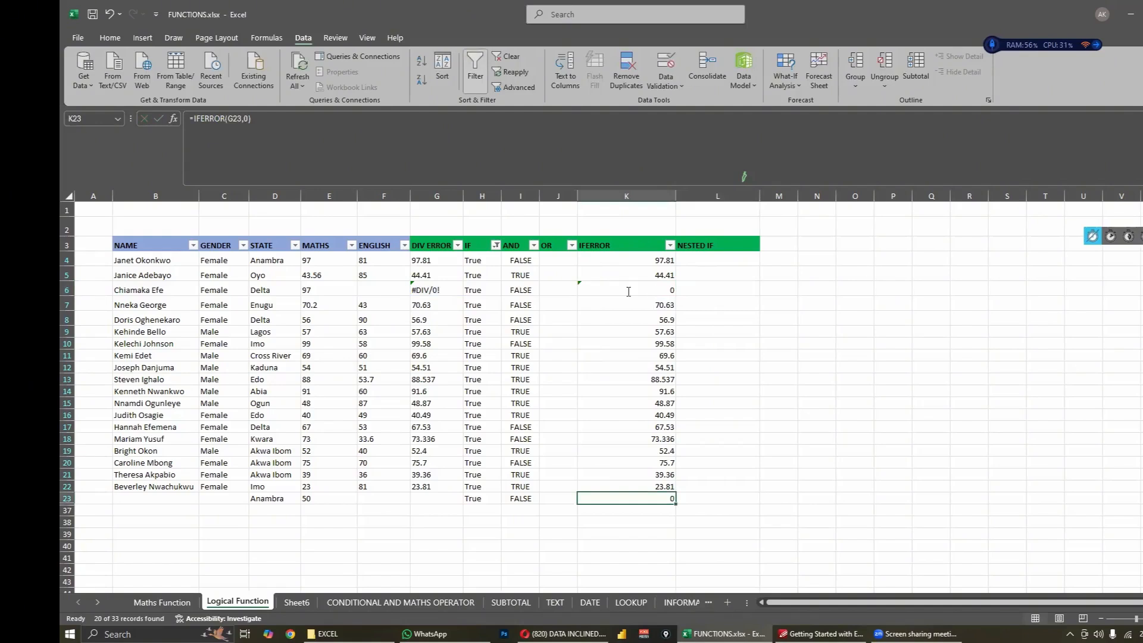
# - Set the value_if_error argument in K6's IFERROR formula to "N/A" and commit it
pyautogui.doubleClick(635, 291)
pyautogui.press('BackSpace')
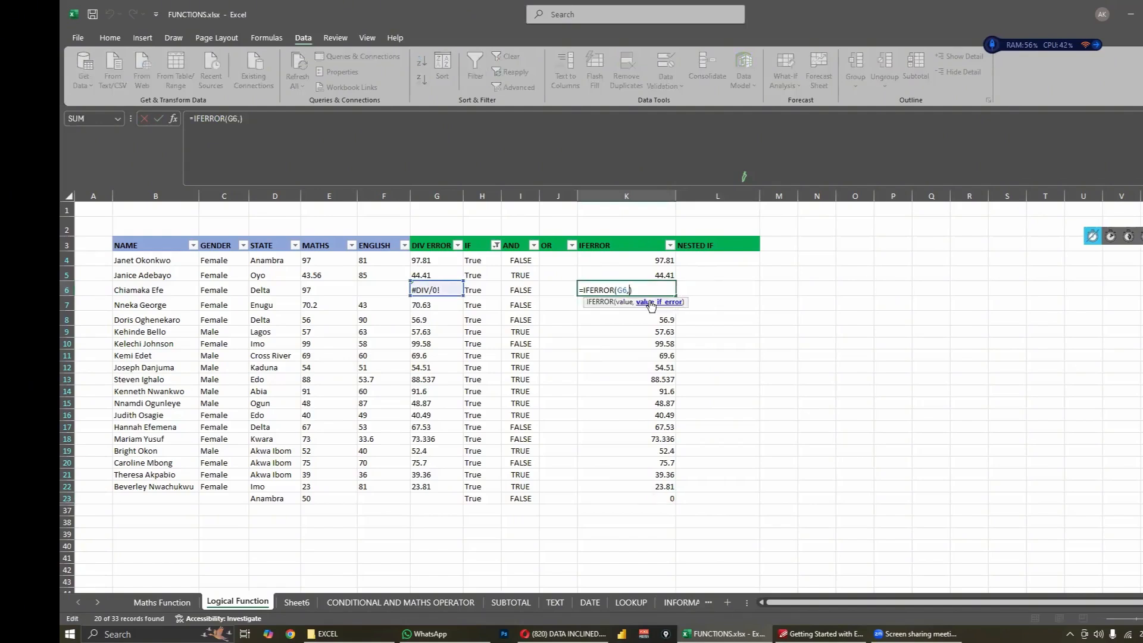
pyautogui.write('N/A"')
pyautogui.press('Left')
pyautogui.press('Left')
pyautogui.press('Left')
pyautogui.press('Left')
pyautogui.write('"')
pyautogui.press('Return')
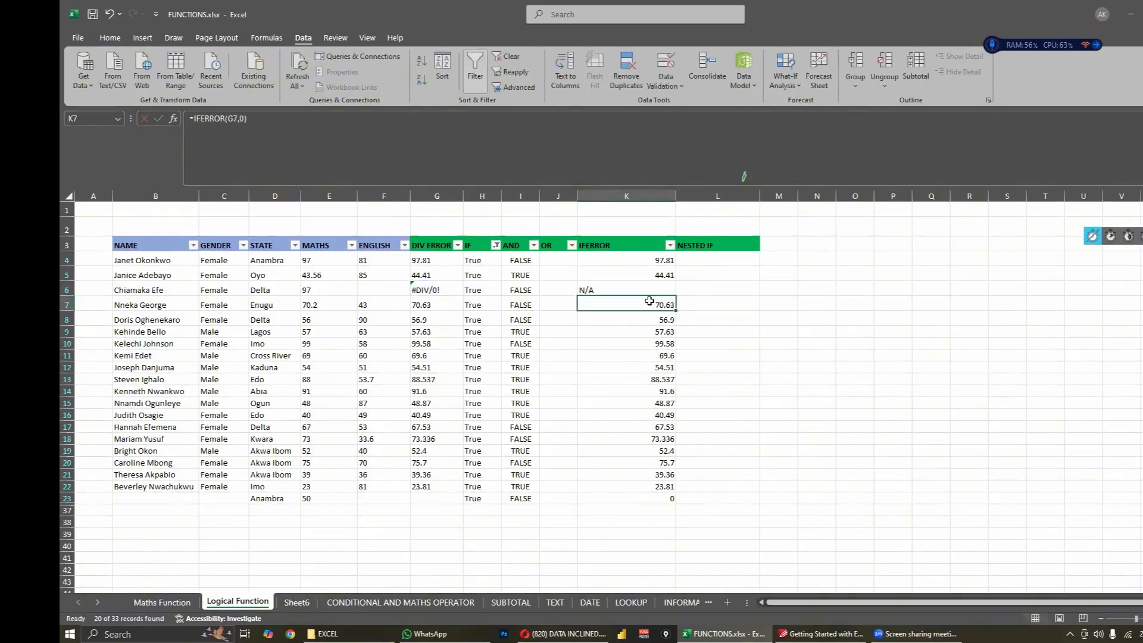
pyautogui.click(714, 344)
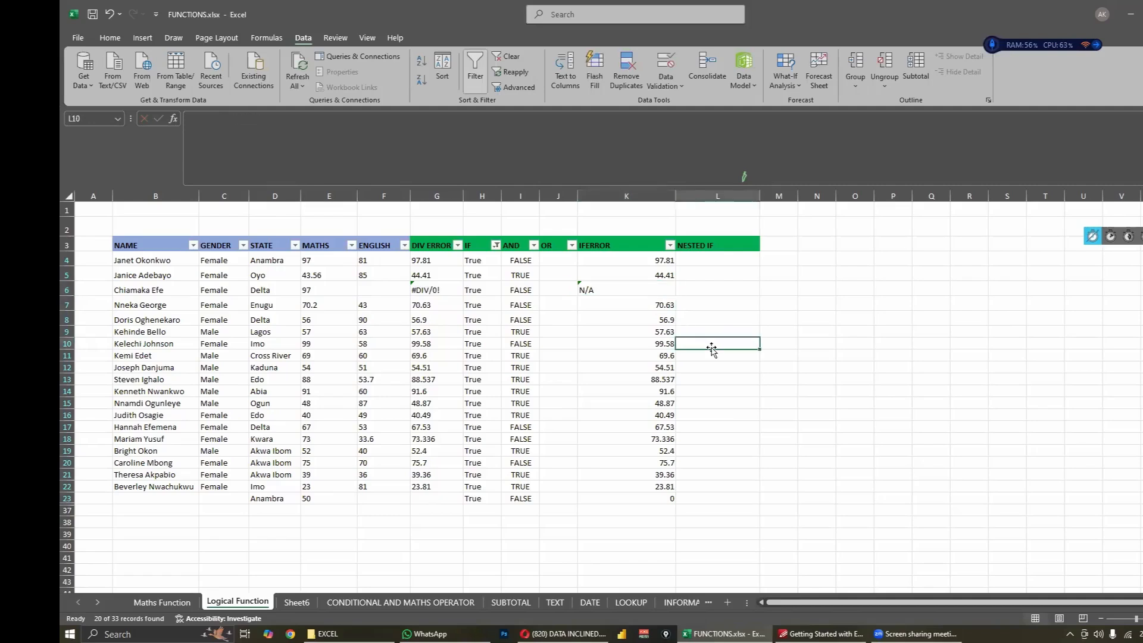
pyautogui.click(750, 390)
pyautogui.click(665, 355)
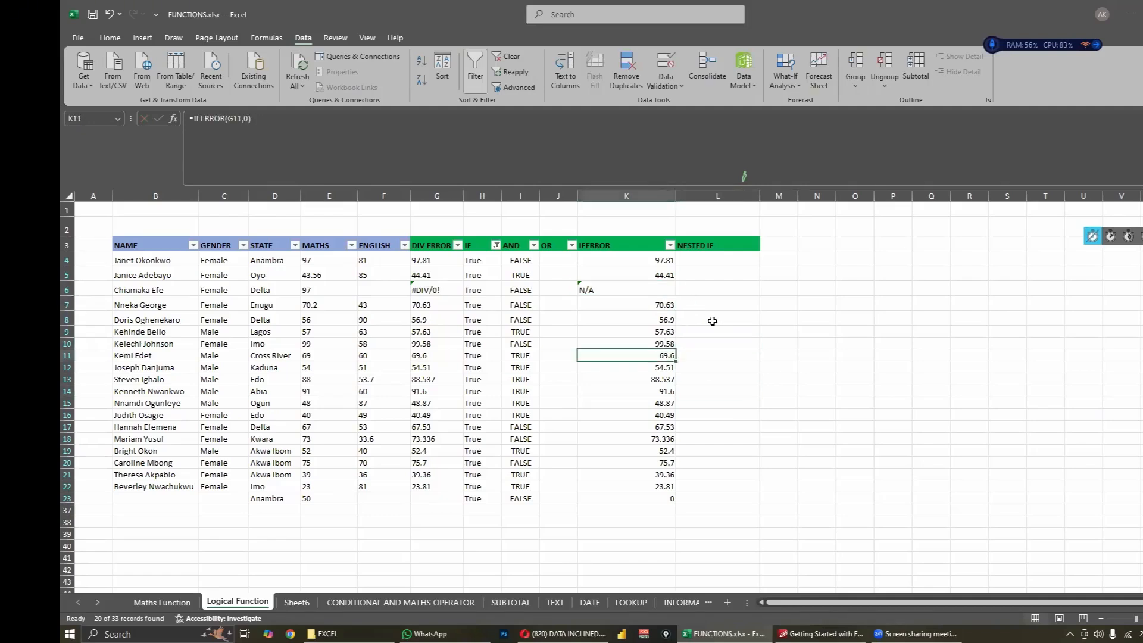
pyautogui.click(713, 321)
pyautogui.click(671, 299)
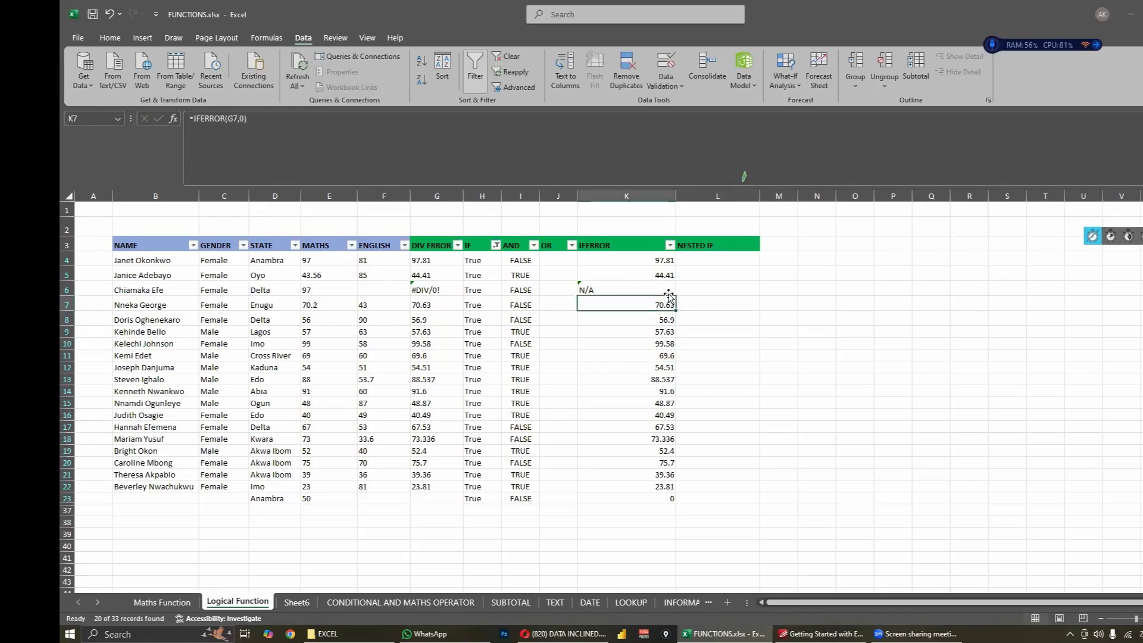
pyautogui.click(731, 357)
pyautogui.click(729, 415)
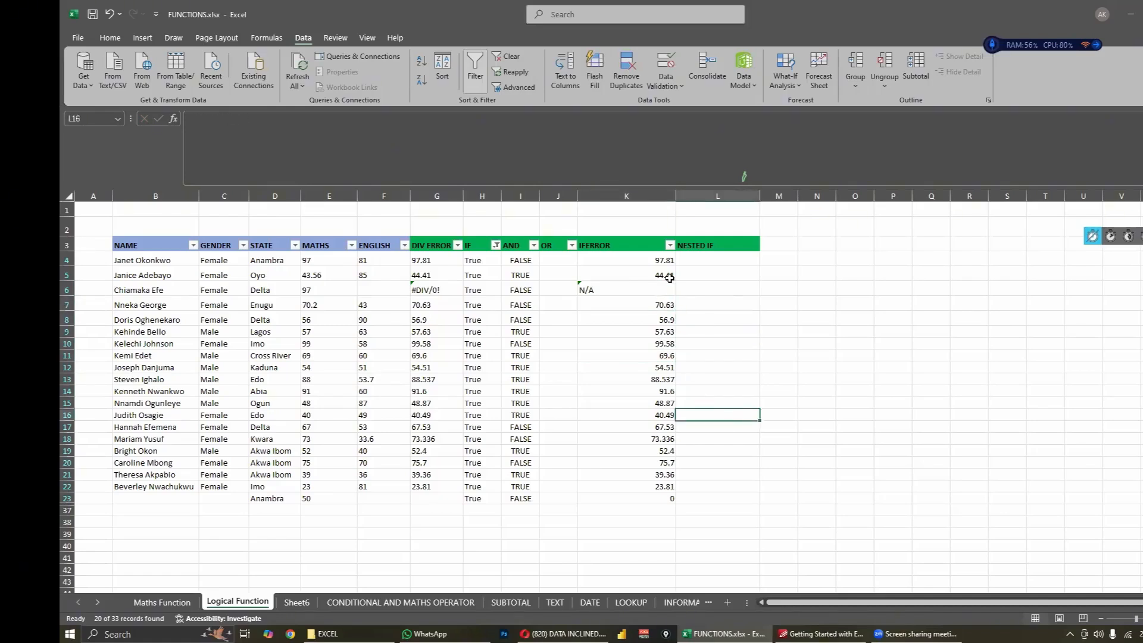
pyautogui.click(754, 403)
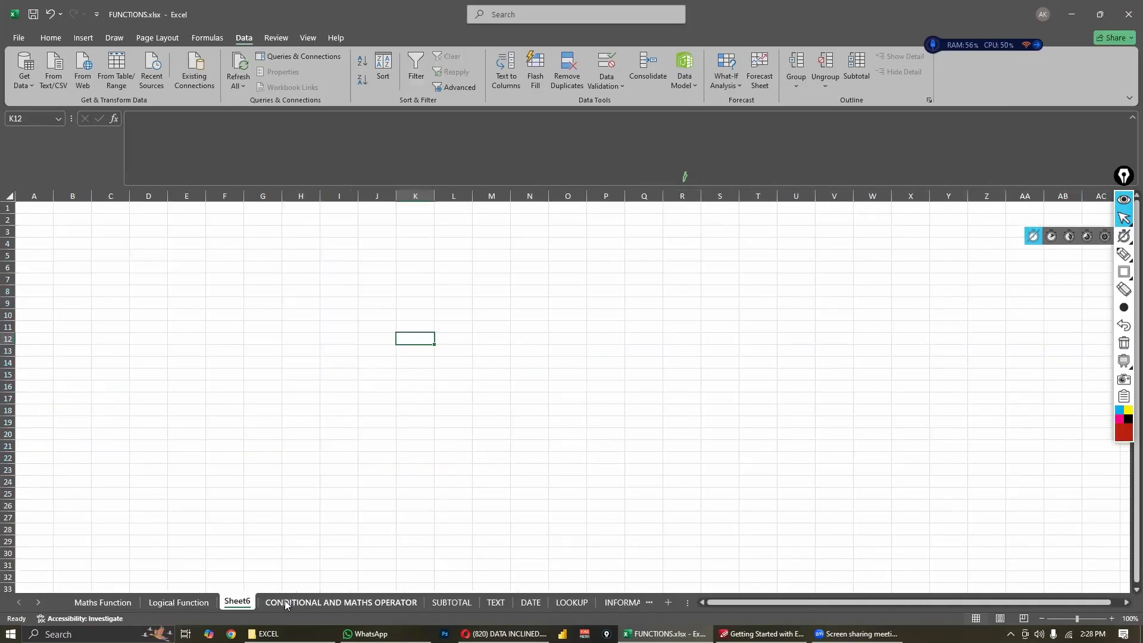
# - Switch to the CONDITIONAL AND MATHS OPERATOR sheet and look over its SUMIF, SUMIFS, COUNTIF and COUNTIFS columns
pyautogui.click(285, 602)
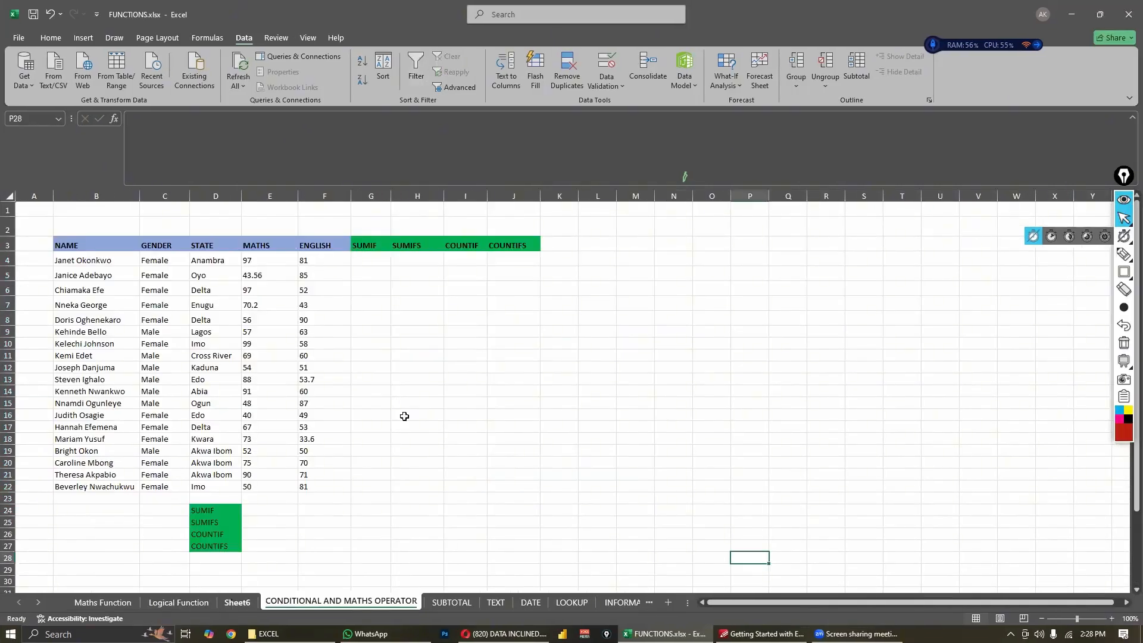
pyautogui.click(419, 370)
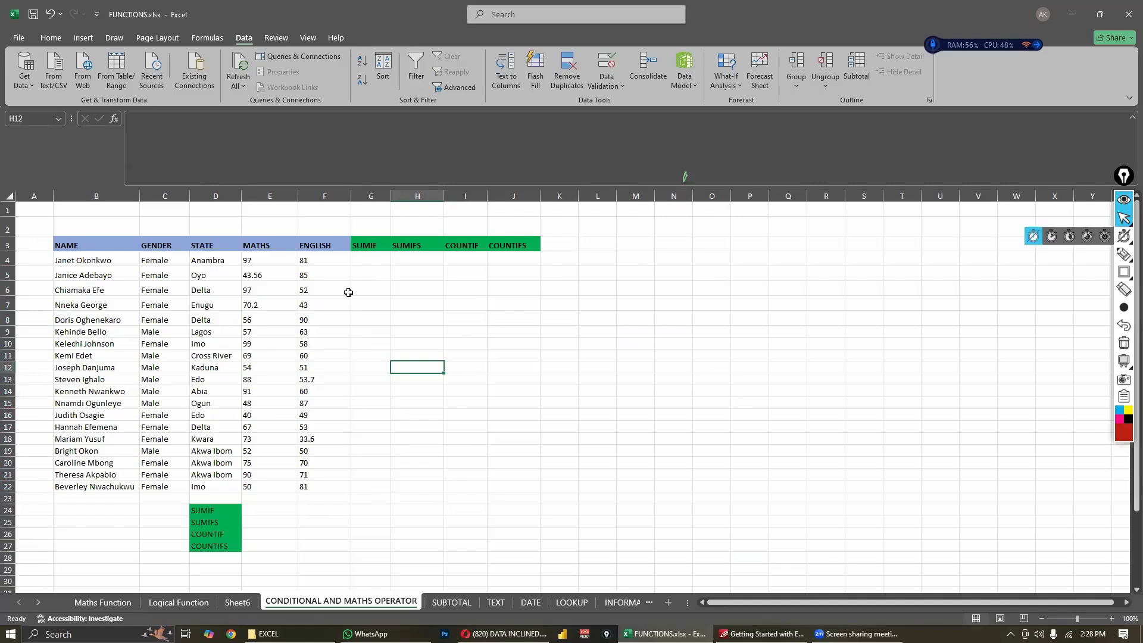
pyautogui.click(492, 277)
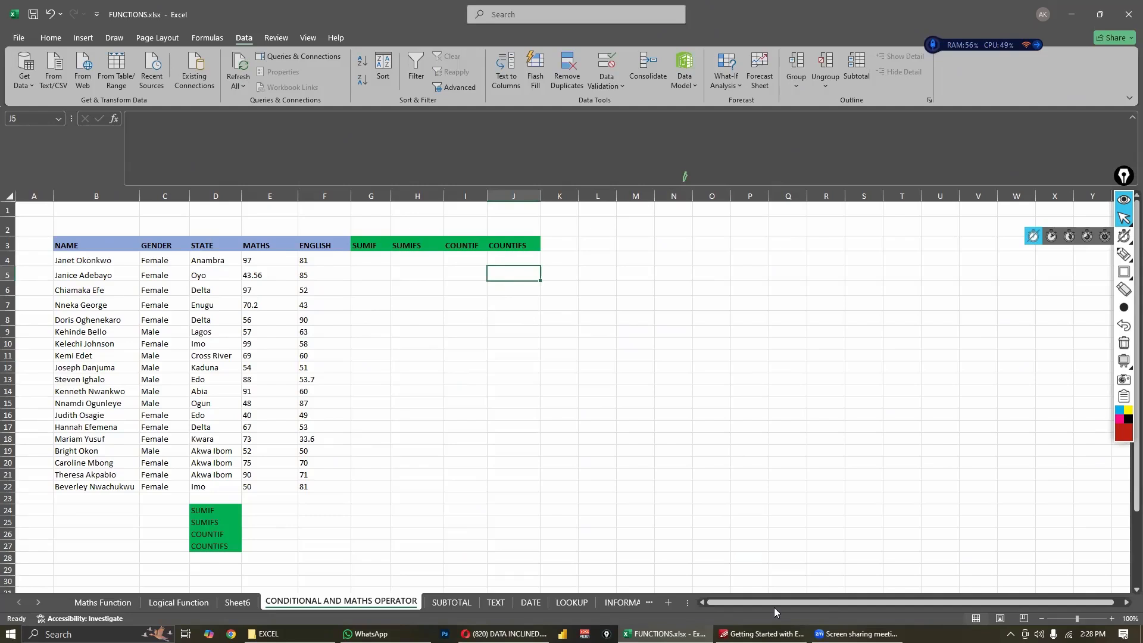
# - Enter =SUM(E4:F4) in G4 to total the first student's Maths and English scores, and check the formula
pyautogui.click(369, 260)
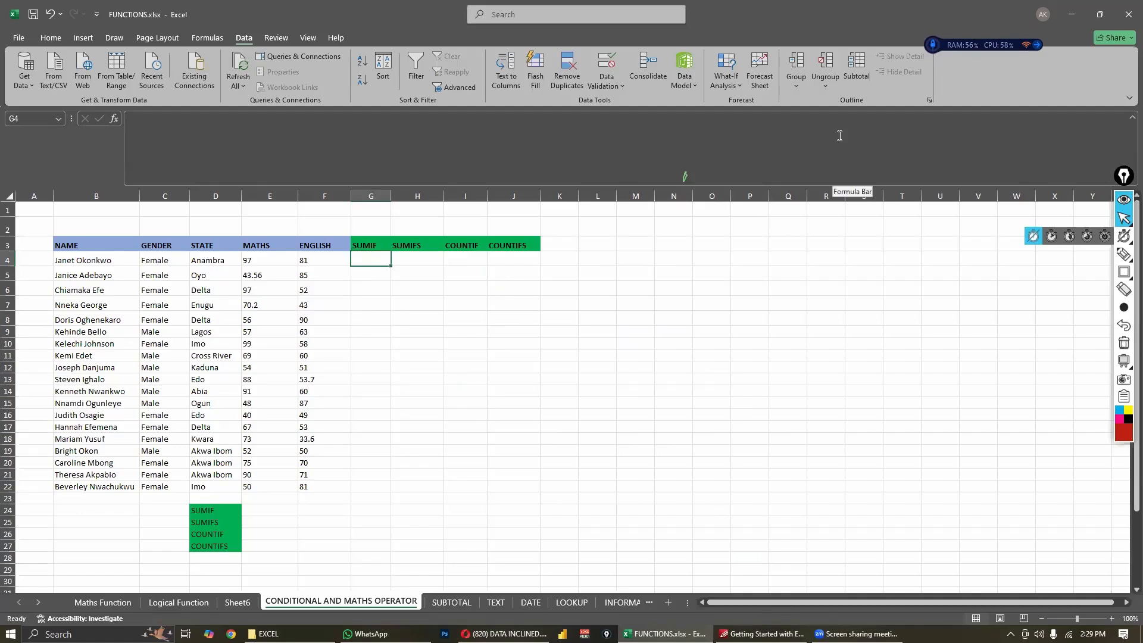
pyautogui.write('=SUM')
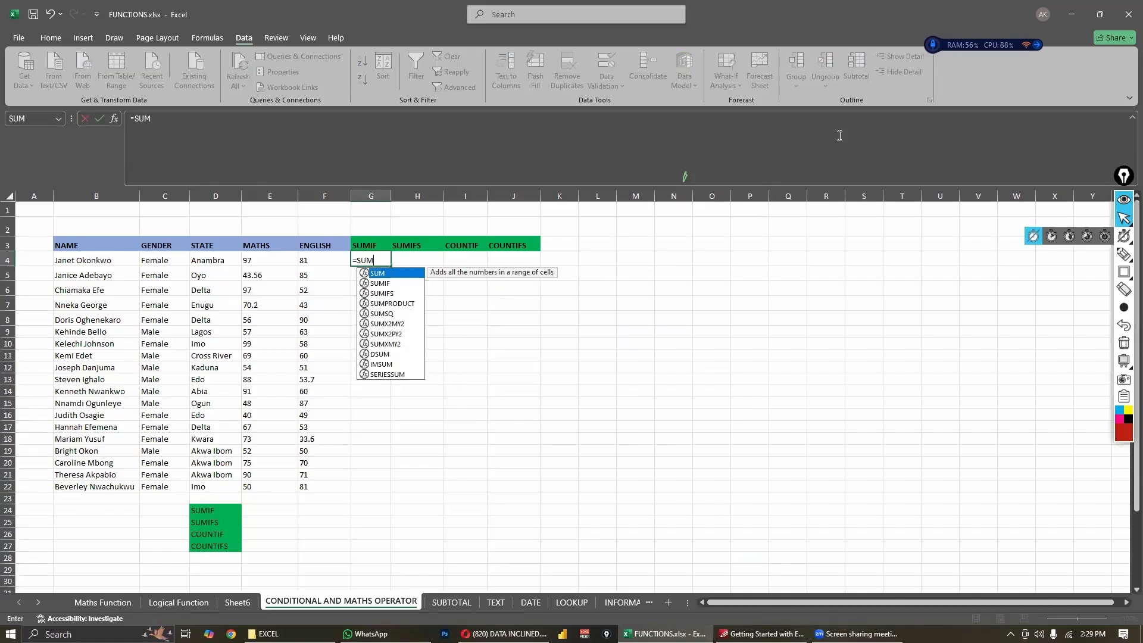
pyautogui.write('(')
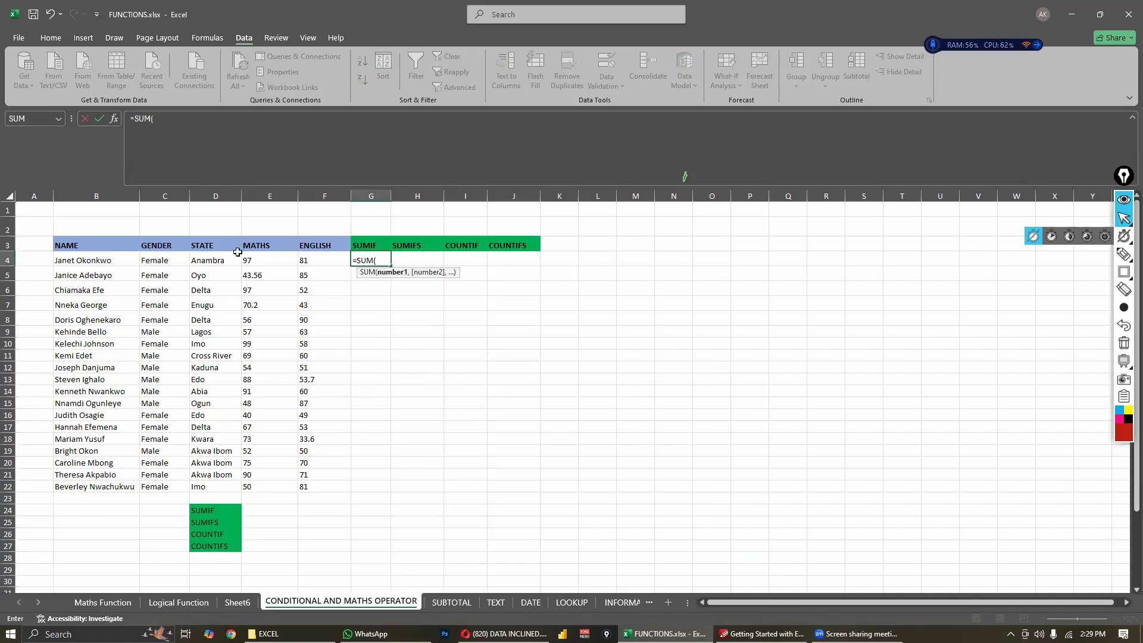
pyautogui.click(268, 260)
pyautogui.moveTo(324, 263); pyautogui.dragTo(324, 269)
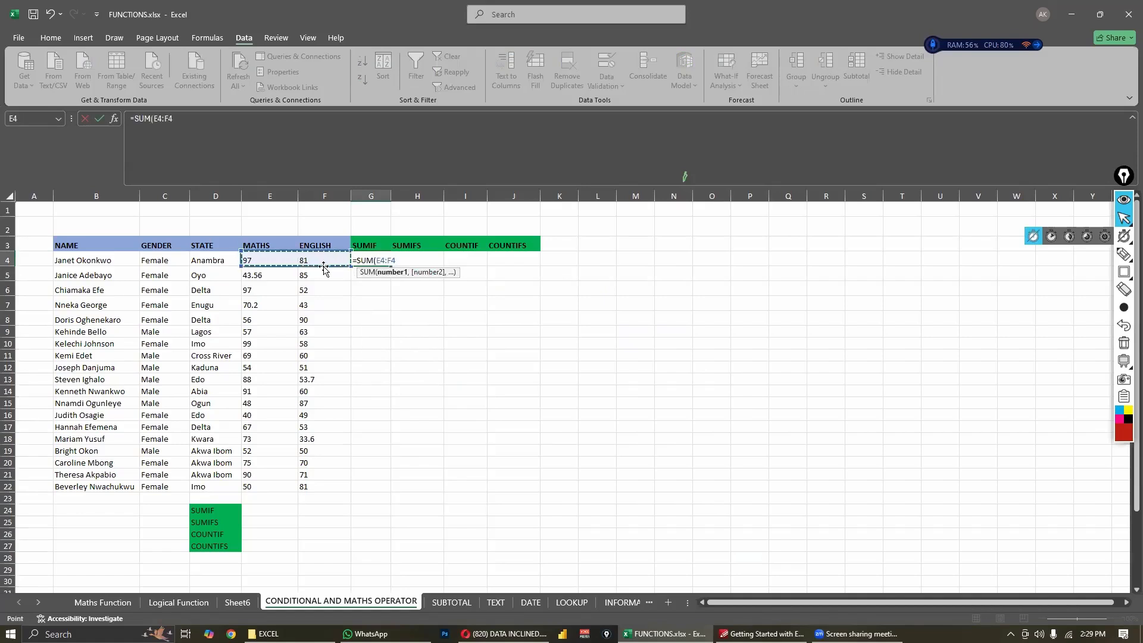
pyautogui.press('Return')
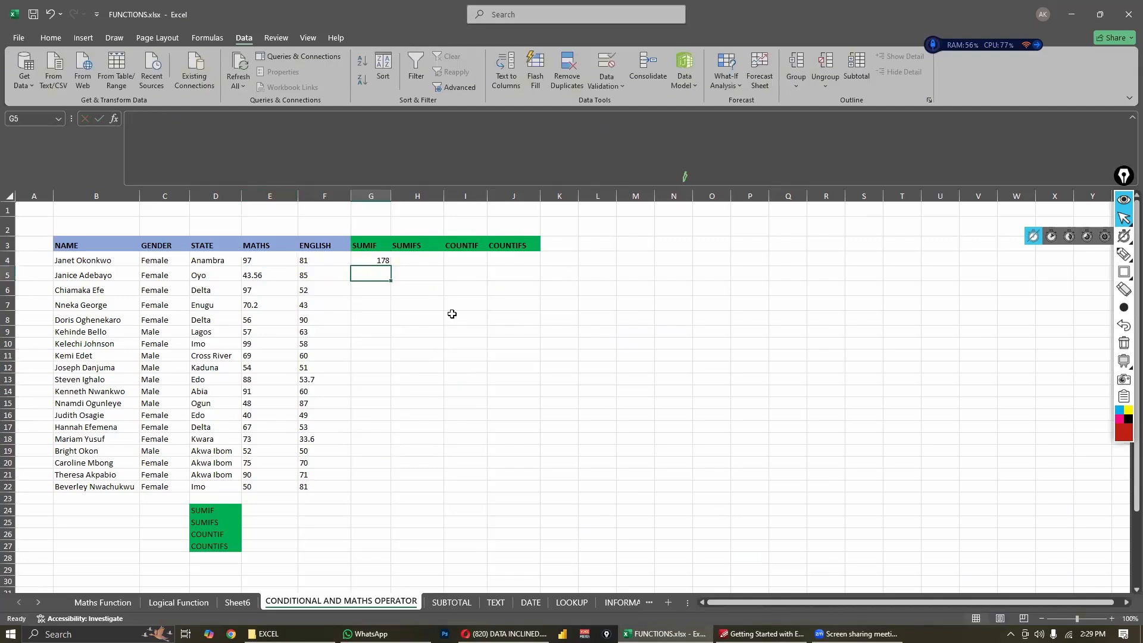
pyautogui.click(453, 317)
pyautogui.click(380, 259)
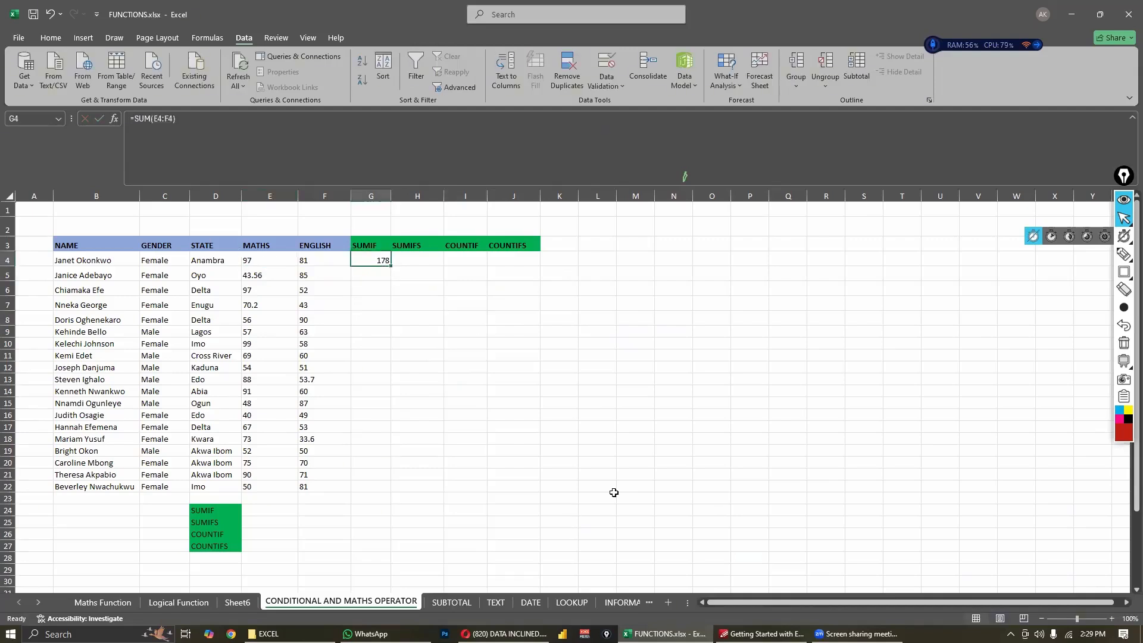
# - Total the whole Maths column in E24 with =SUM(E4:E22) and check the formula
pyautogui.click(264, 512)
pyautogui.write('=SUM')
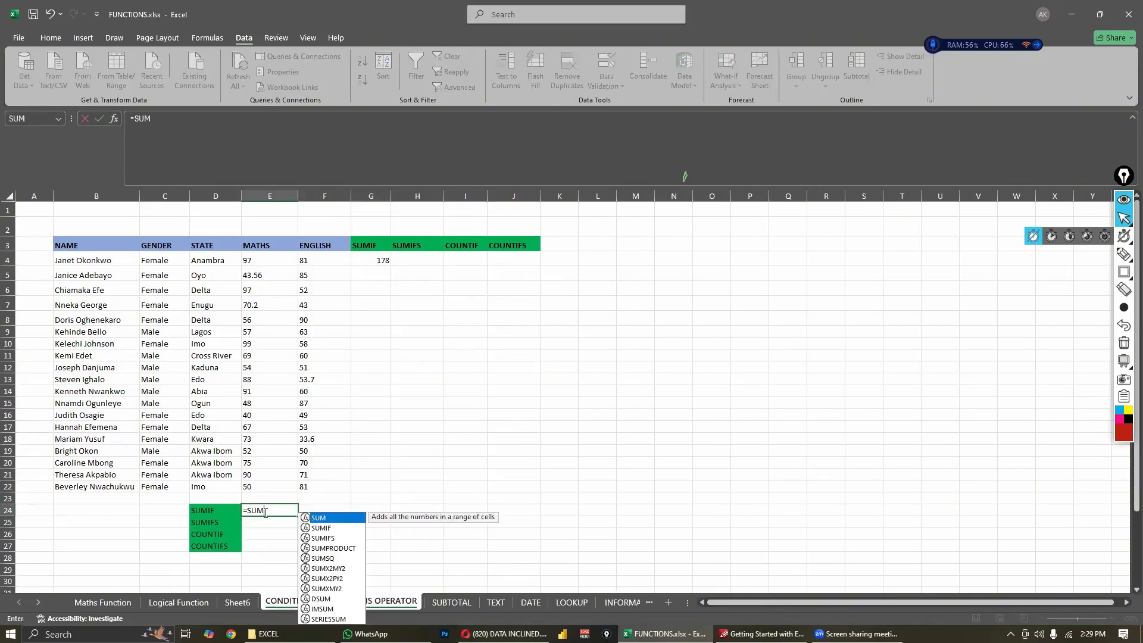
pyautogui.write('(')
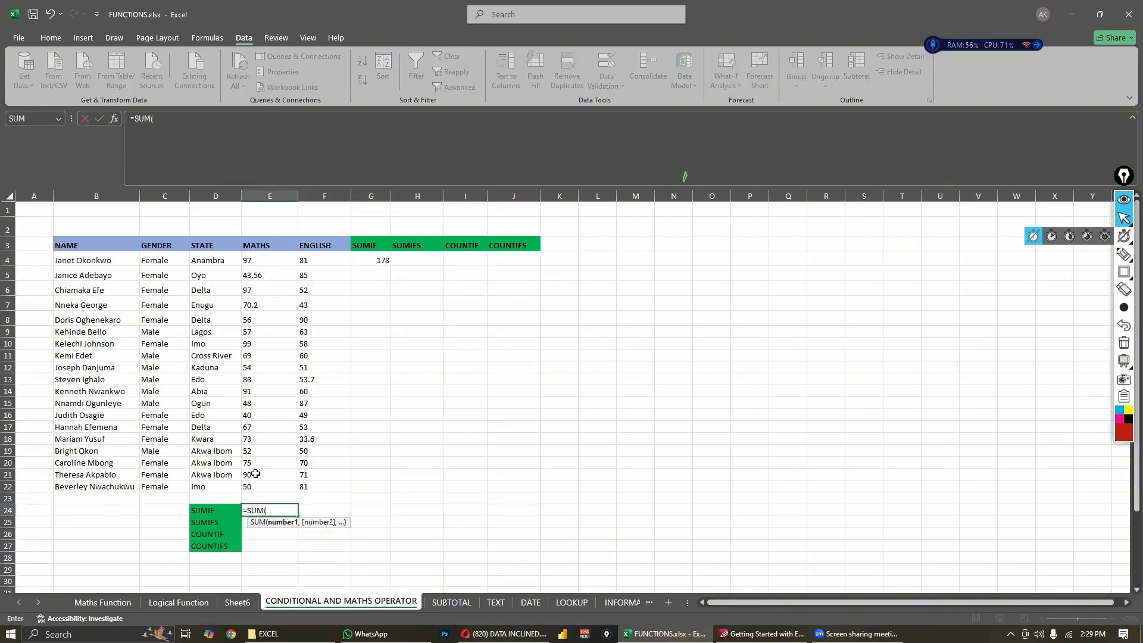
pyautogui.moveTo(255, 260); pyautogui.dragTo(255, 486)
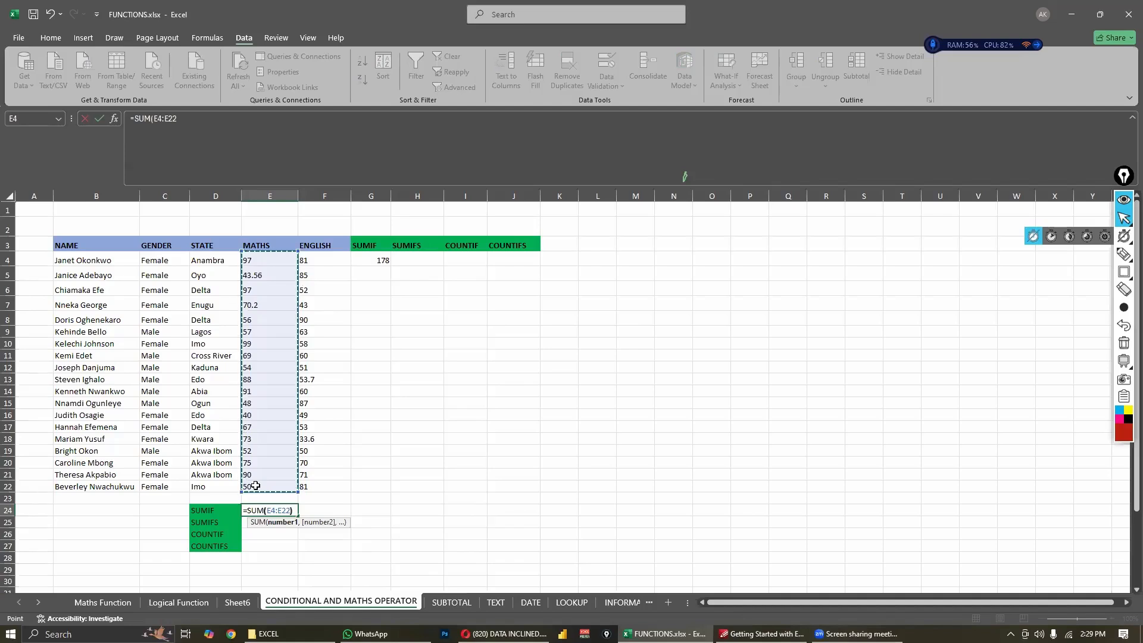
pyautogui.press('Return')
pyautogui.press('Right')
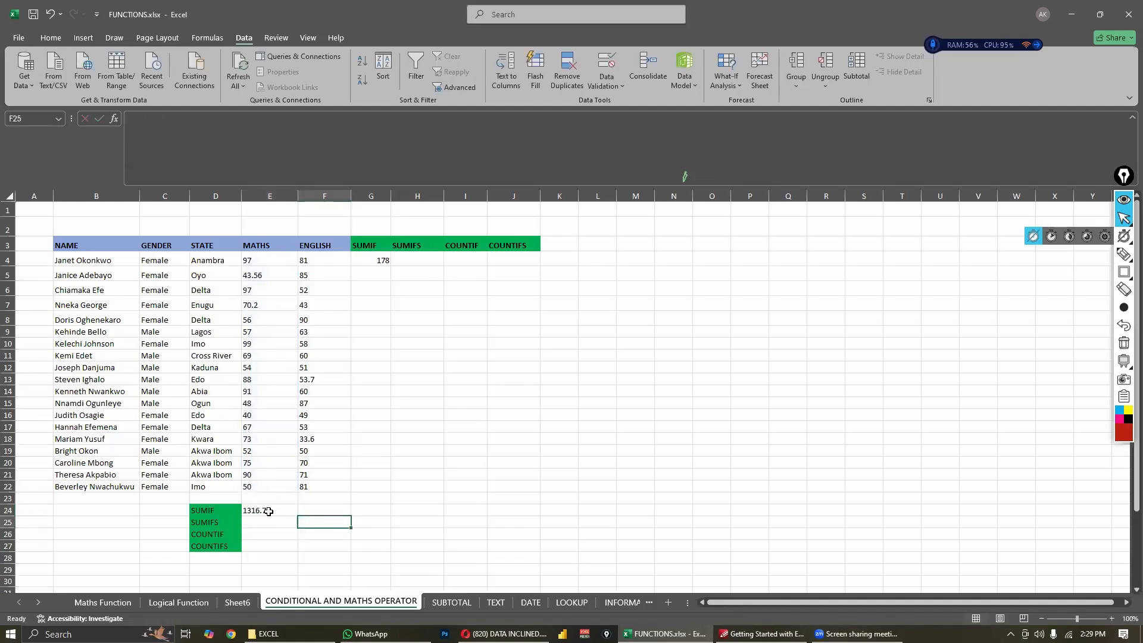
pyautogui.click(269, 511)
pyautogui.click(371, 474)
pyautogui.click(282, 507)
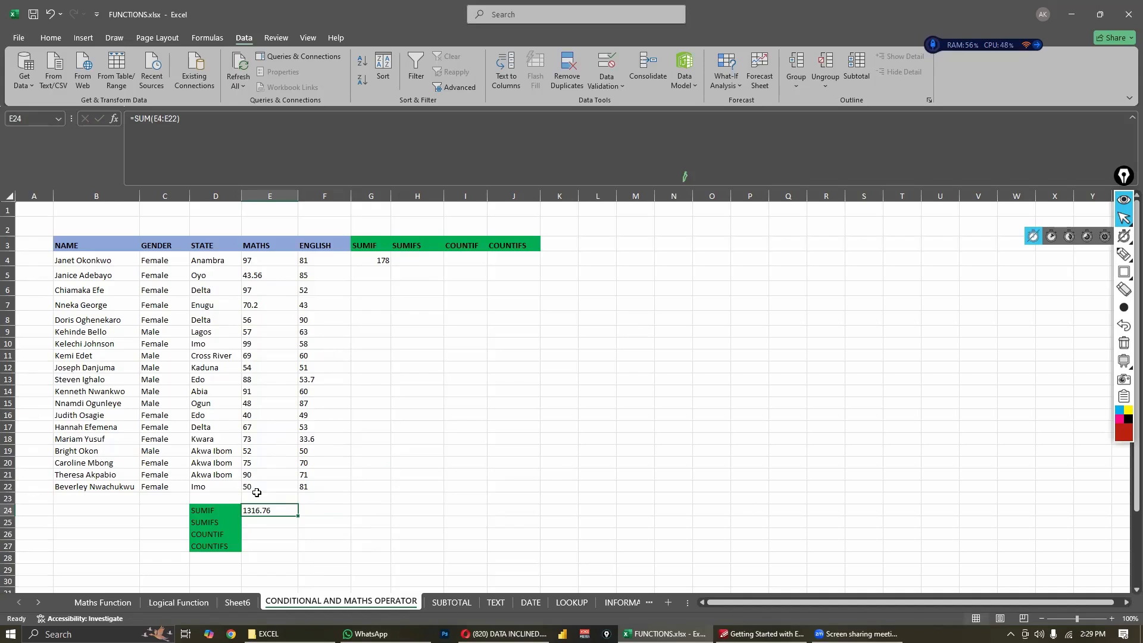
# - Begin a SUMIF formula in F24 with the gender cells C4:C22 as its range
pyautogui.click(313, 511)
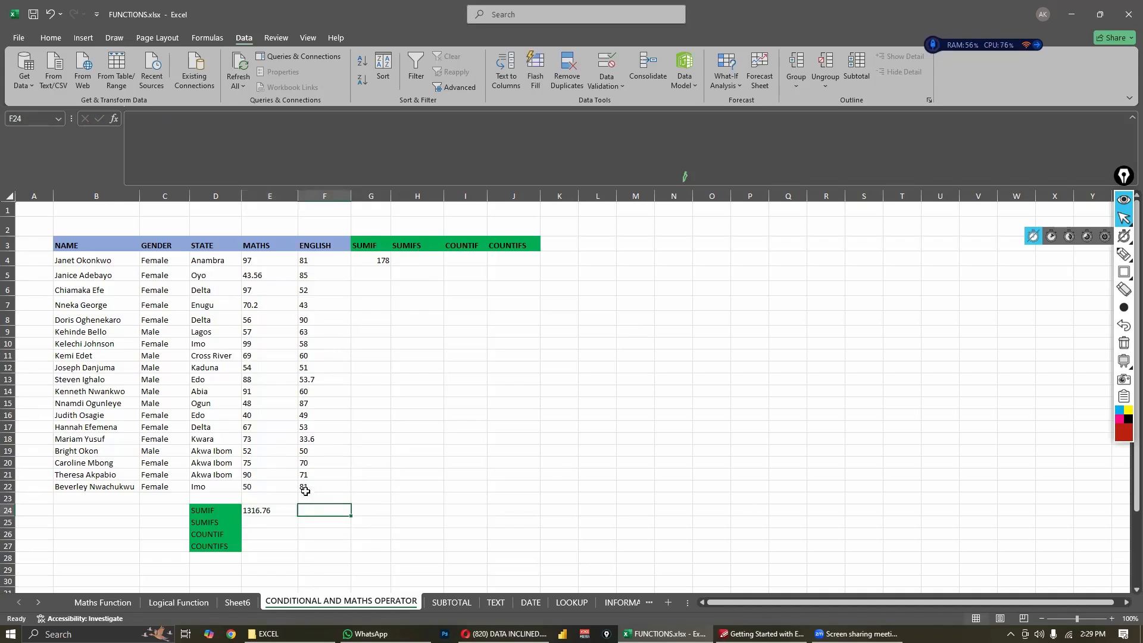
pyautogui.click(266, 499)
pyautogui.click(309, 512)
pyautogui.write('=SUMI')
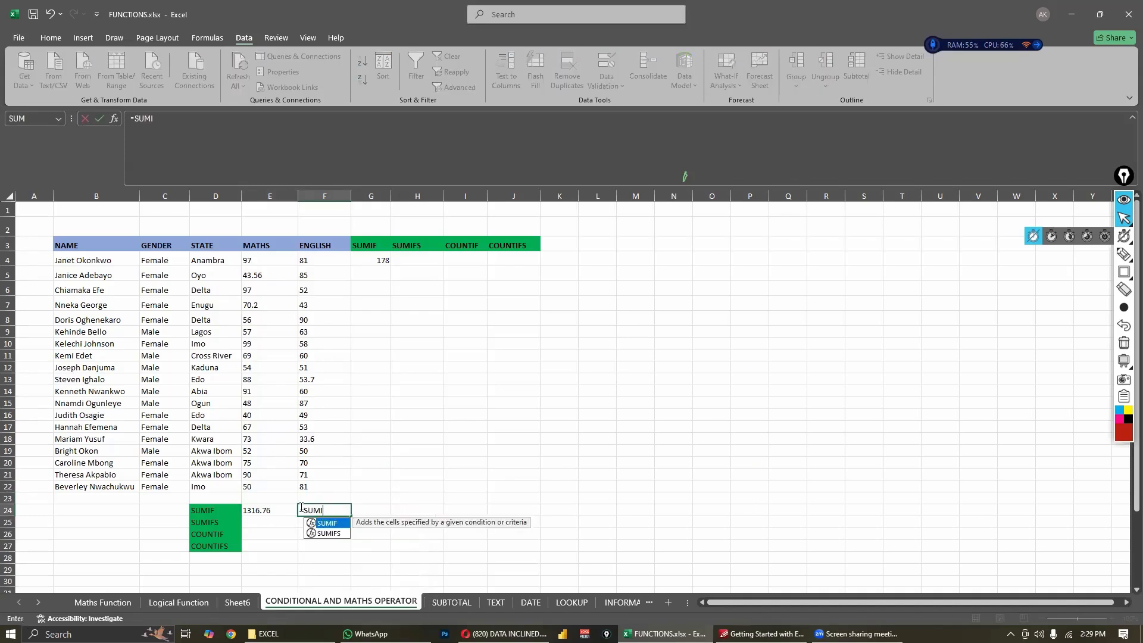
pyautogui.write('F(')
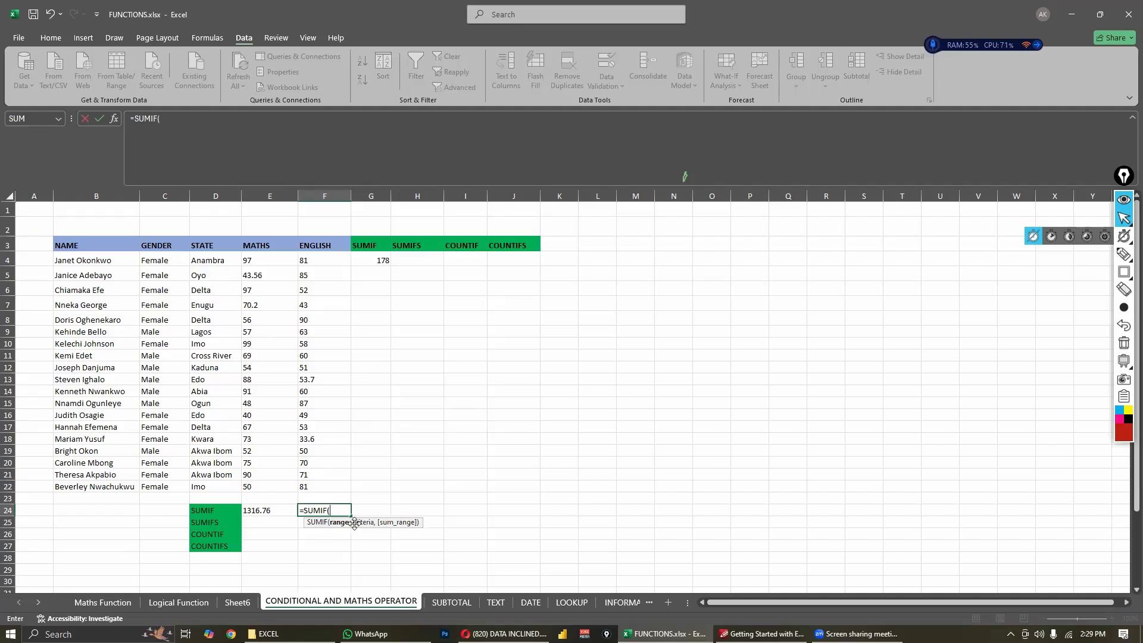
pyautogui.moveTo(95, 261); pyautogui.dragTo(168, 463)
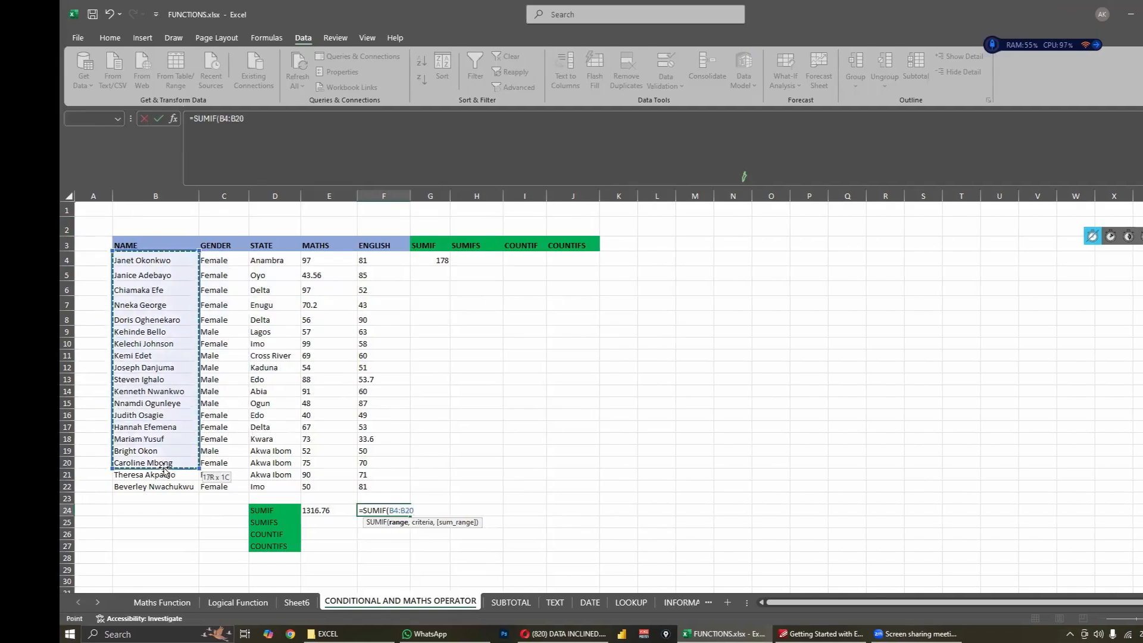
pyautogui.moveTo(222, 264); pyautogui.dragTo(218, 486)
pyautogui.write(',')
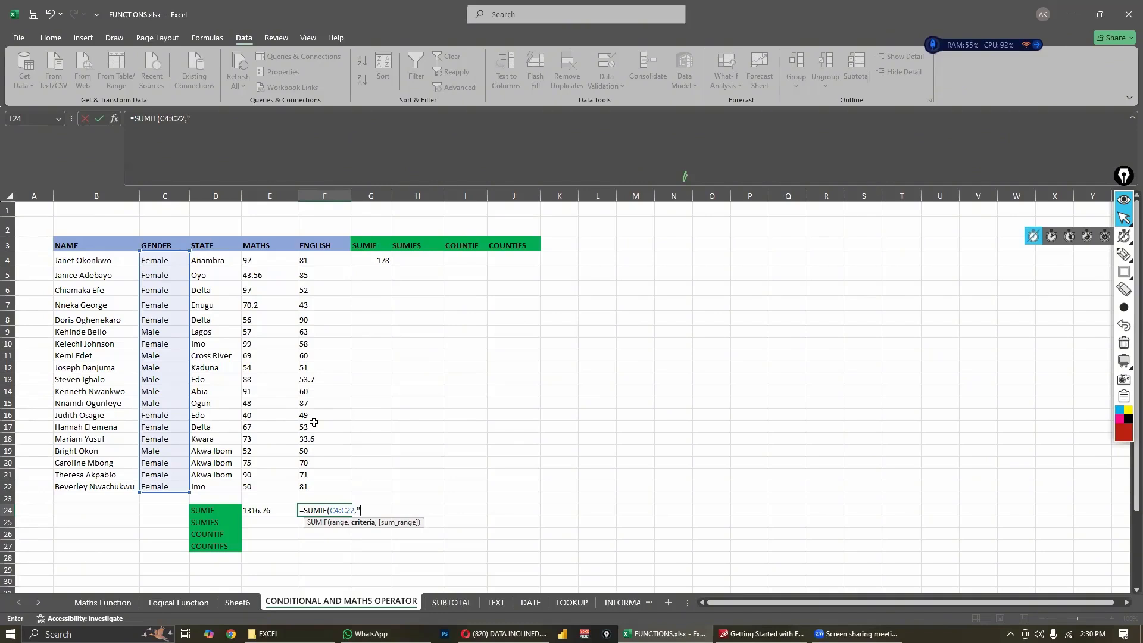
# - Complete F24's SUMIF with the criteria "Male" and the Maths scores E4:E22 as sum range, and commit it
pyautogui.write('Male",')
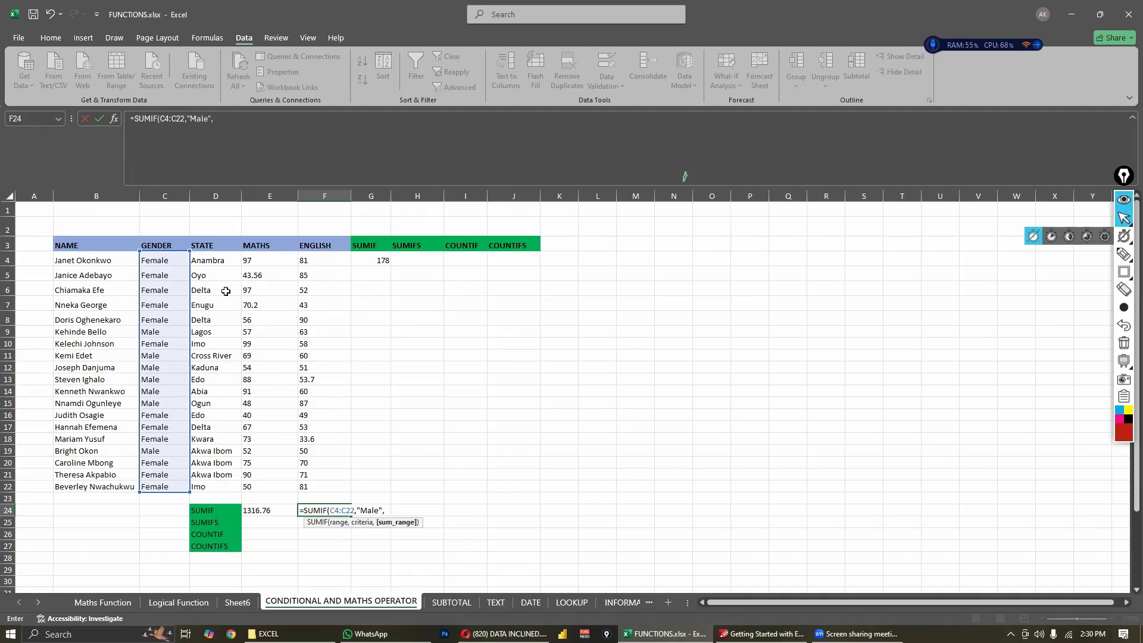
pyautogui.moveTo(262, 262); pyautogui.dragTo(261, 494)
pyautogui.write(')')
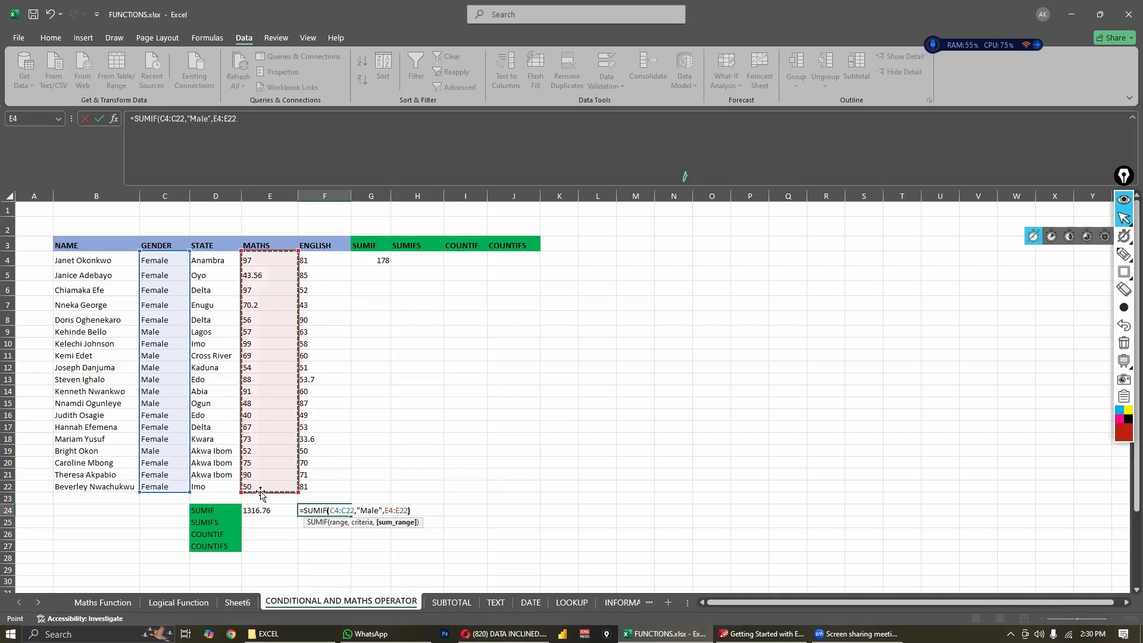
pyautogui.press('Return')
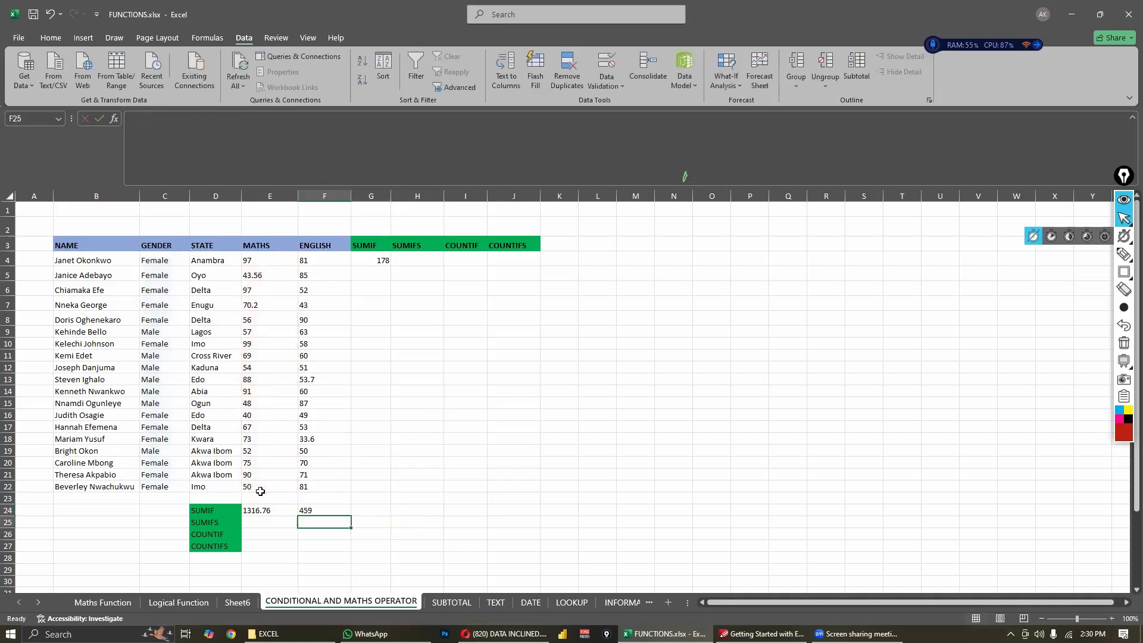
# - Examine the SUMIF formula in F24 alongside the gender, name and state entries and the header row
pyautogui.click(320, 507)
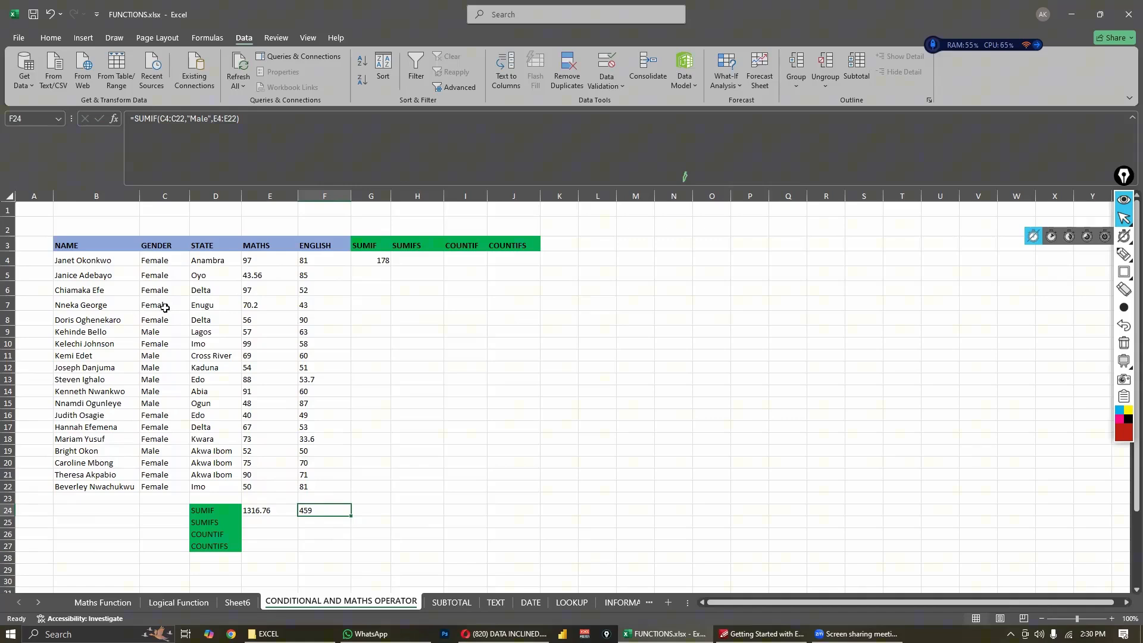
pyautogui.click(162, 380)
pyautogui.click(309, 512)
pyautogui.click(106, 391)
pyautogui.click(231, 367)
pyautogui.moveTo(64, 246); pyautogui.dragTo(506, 245)
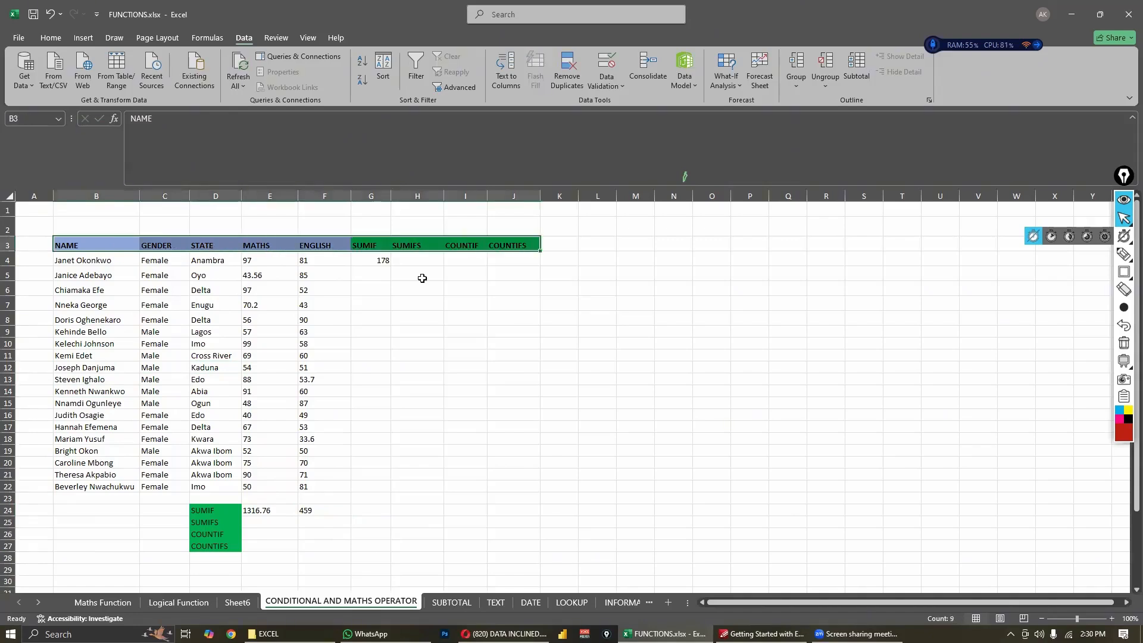
pyautogui.click(352, 330)
pyautogui.click(235, 322)
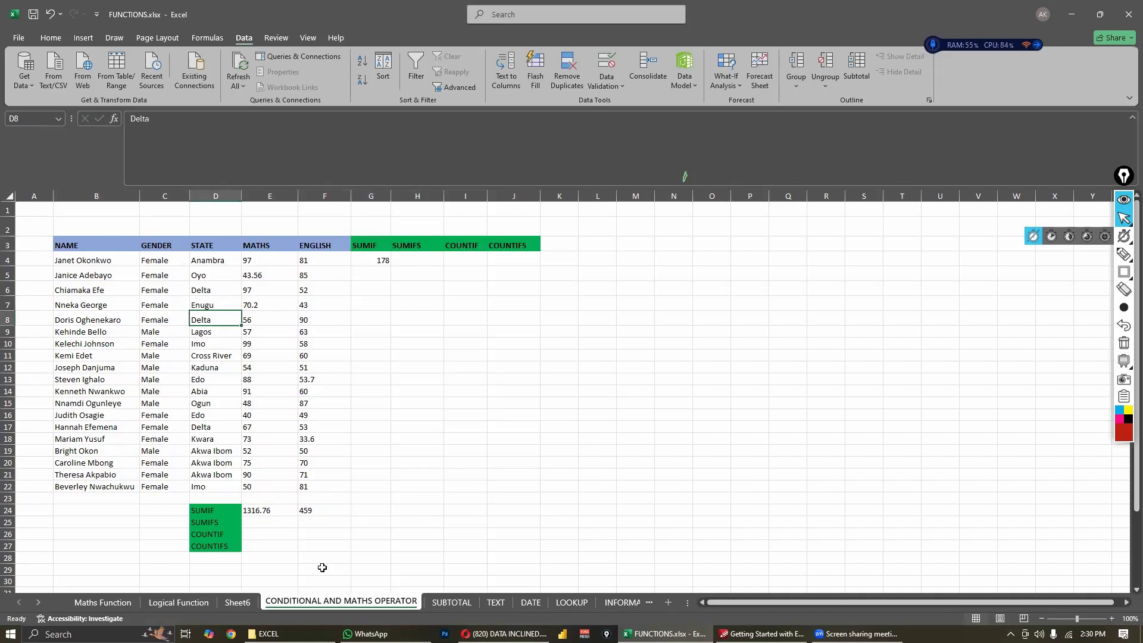
pyautogui.click(318, 511)
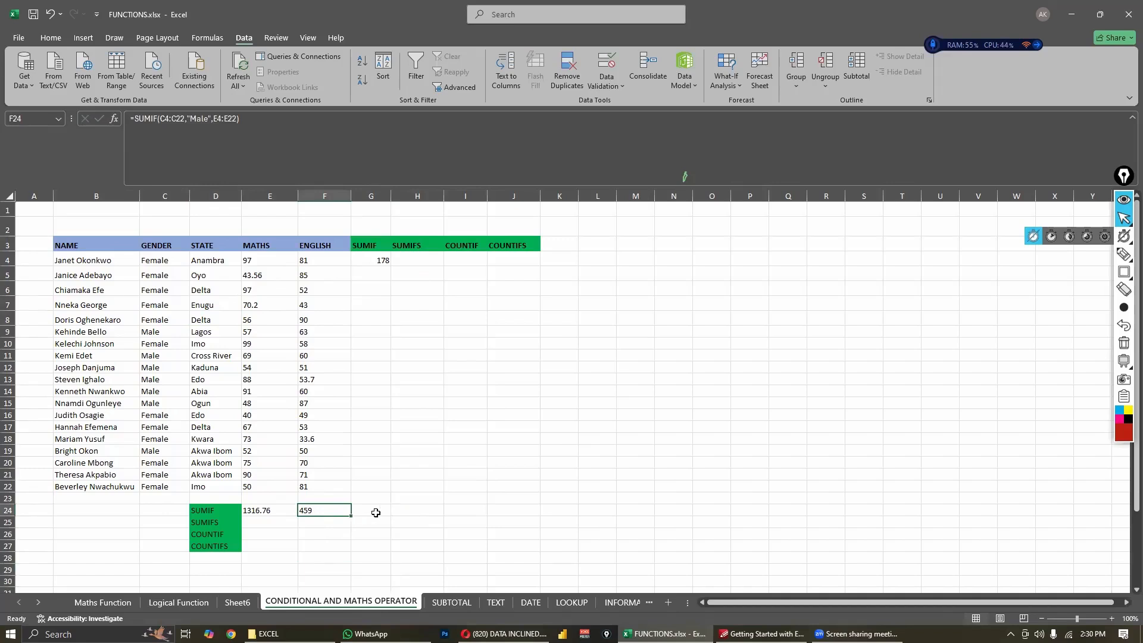
# - Sum the female students' Maths scores in G24 with =SUMIF(C4:C22,"Female",E4:E22)
pyautogui.click(378, 509)
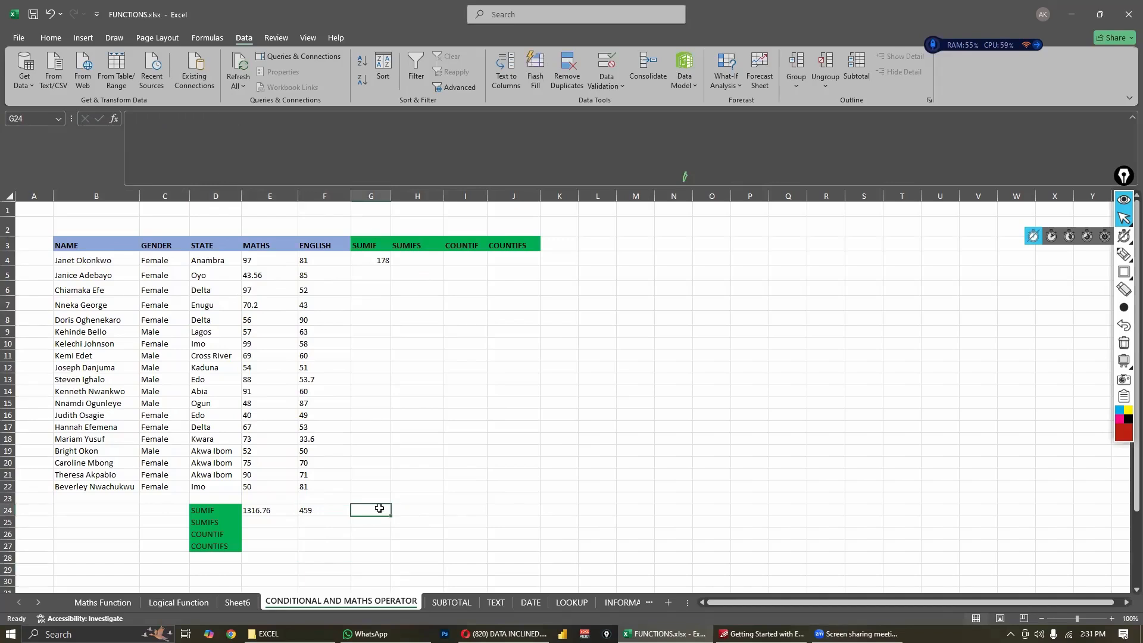
pyautogui.write('=sumif')
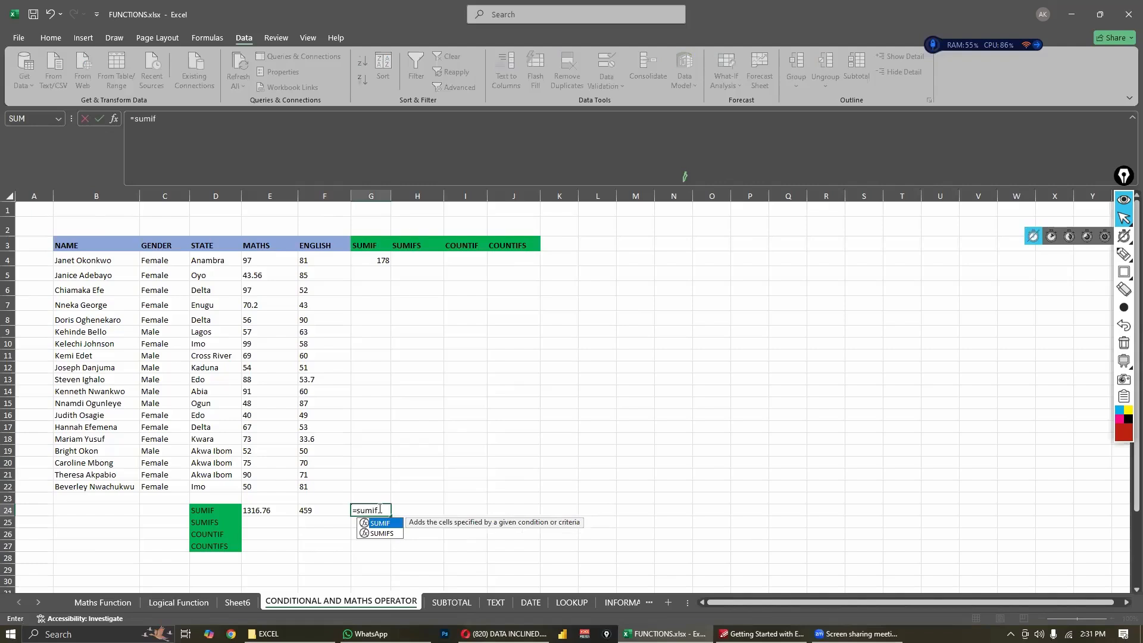
pyautogui.press('Tab')
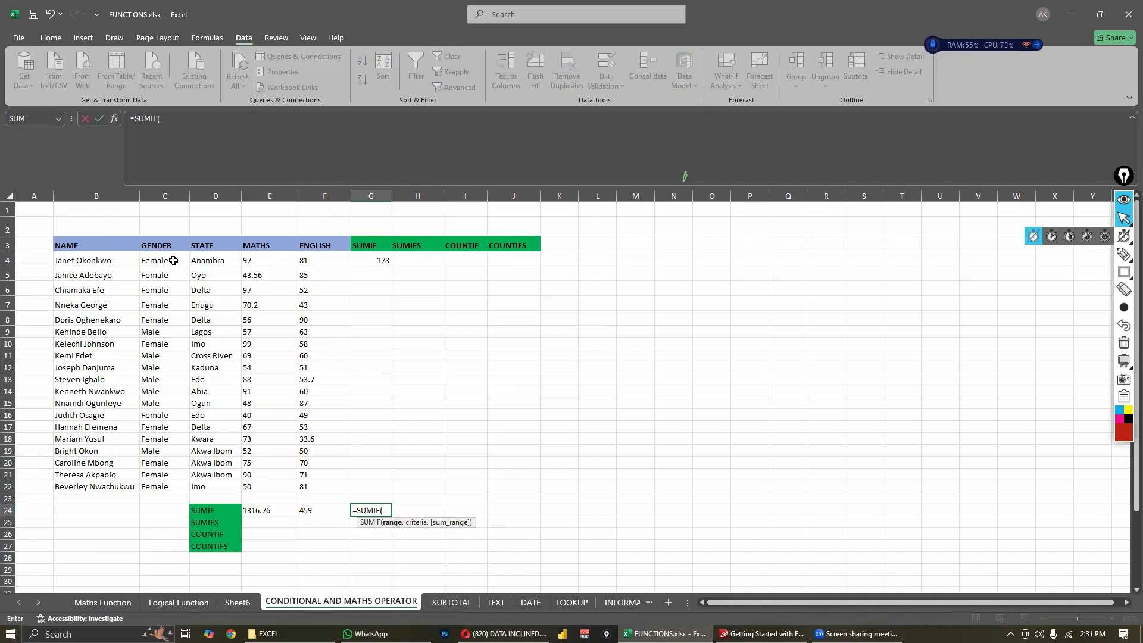
pyautogui.moveTo(174, 261); pyautogui.dragTo(168, 484)
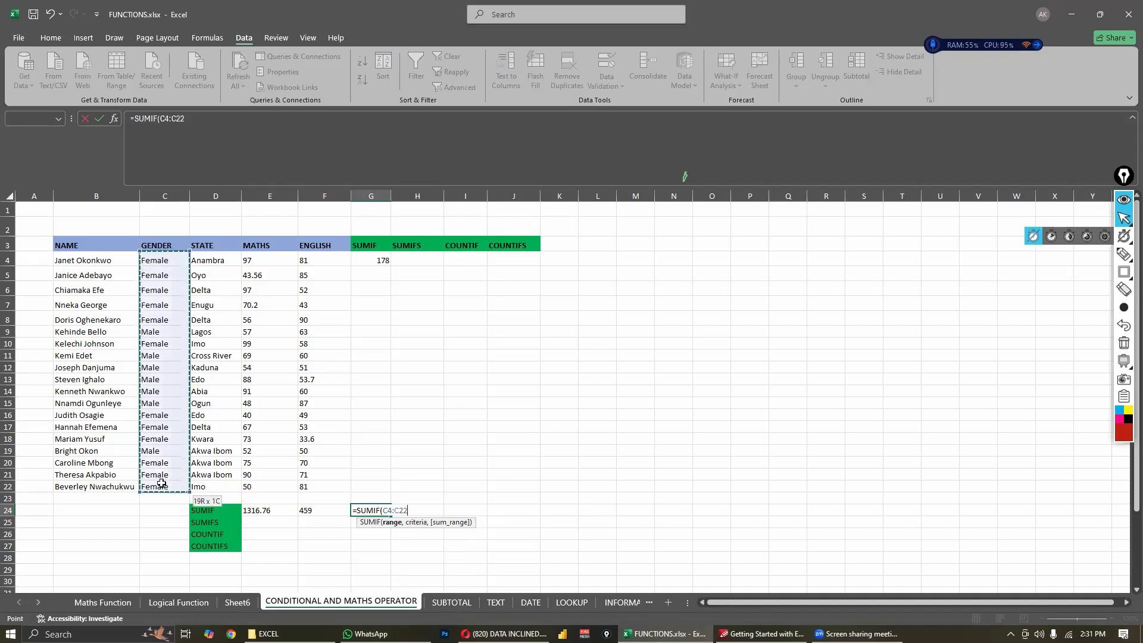
pyautogui.write(',')
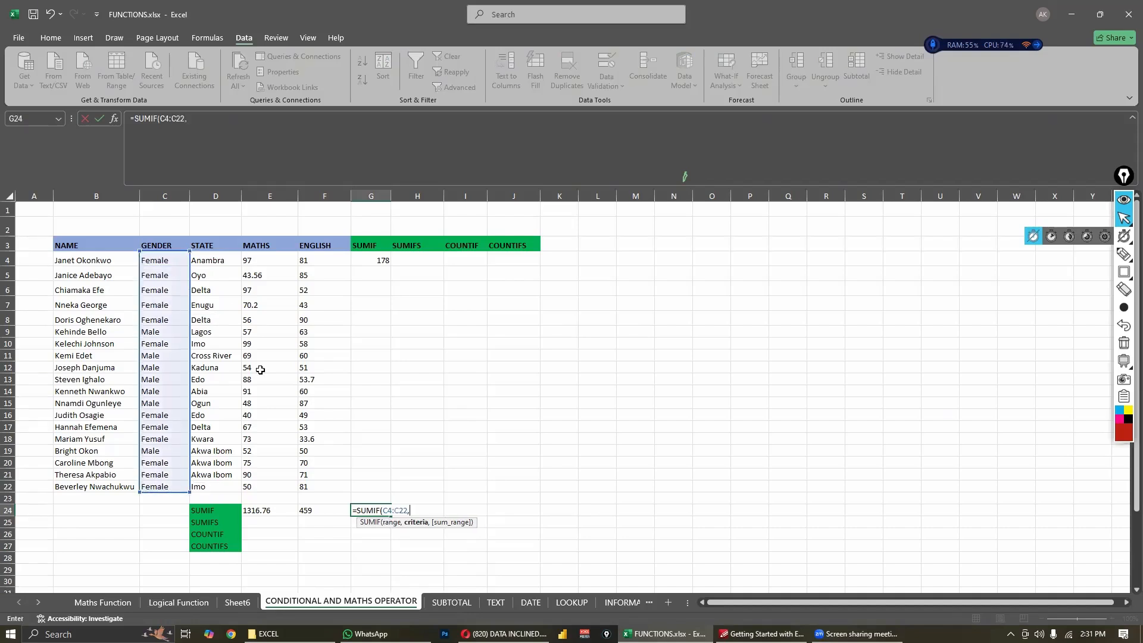
pyautogui.write('"Female')
pyautogui.write(',')
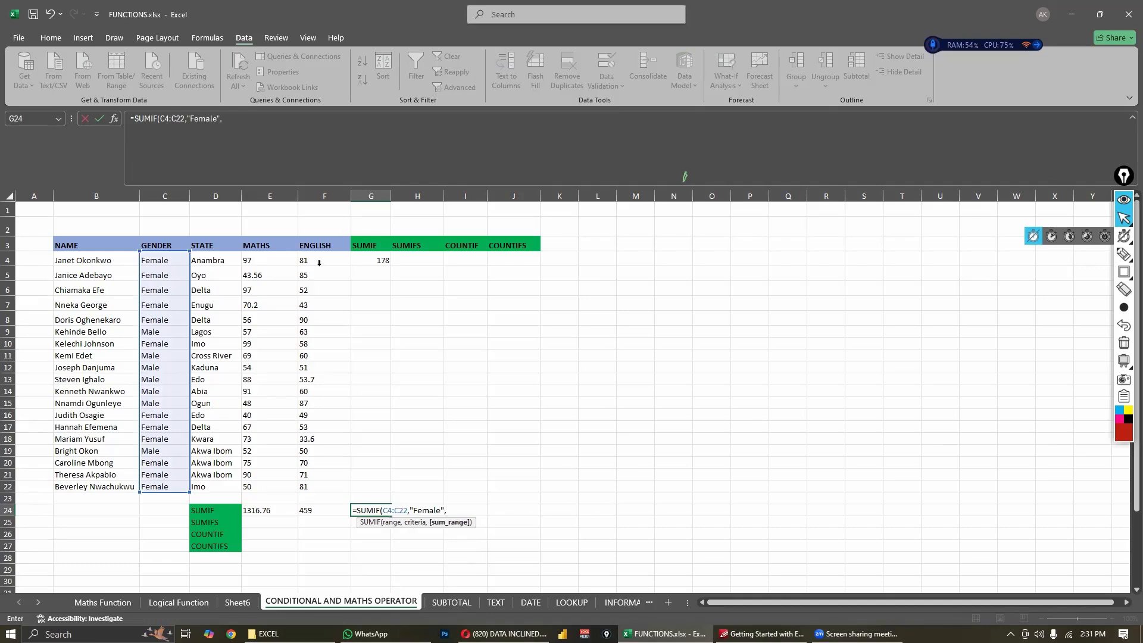
pyautogui.moveTo(265, 260); pyautogui.dragTo(262, 482)
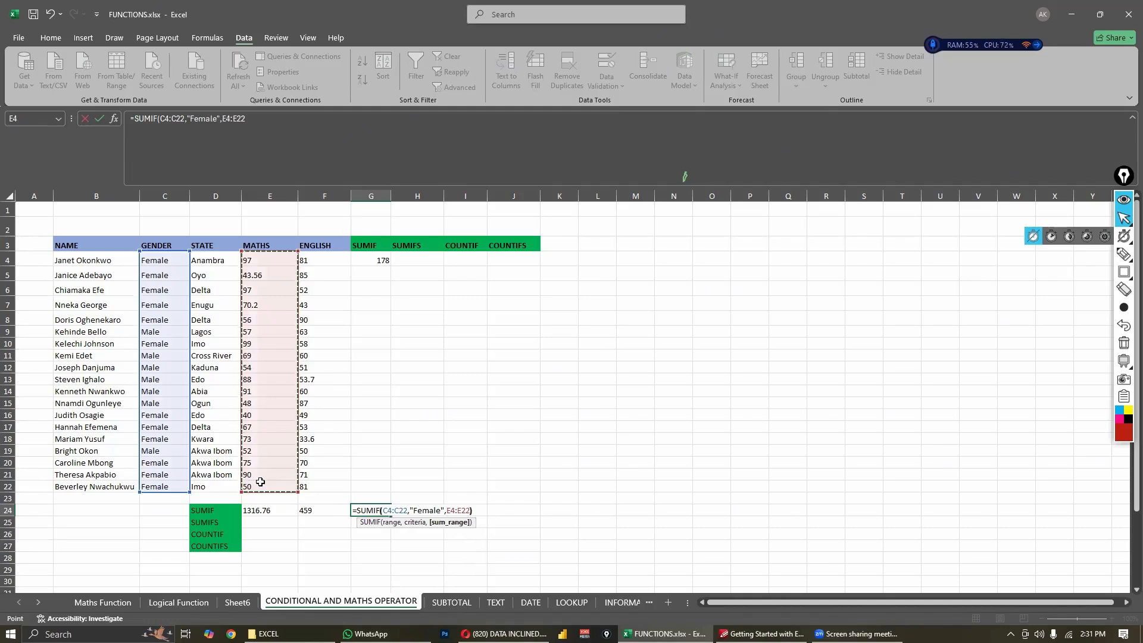
pyautogui.press('Return')
# - Add the male and female Maths totals together in H24 with =SUM(F24:G24)
pyautogui.click(415, 525)
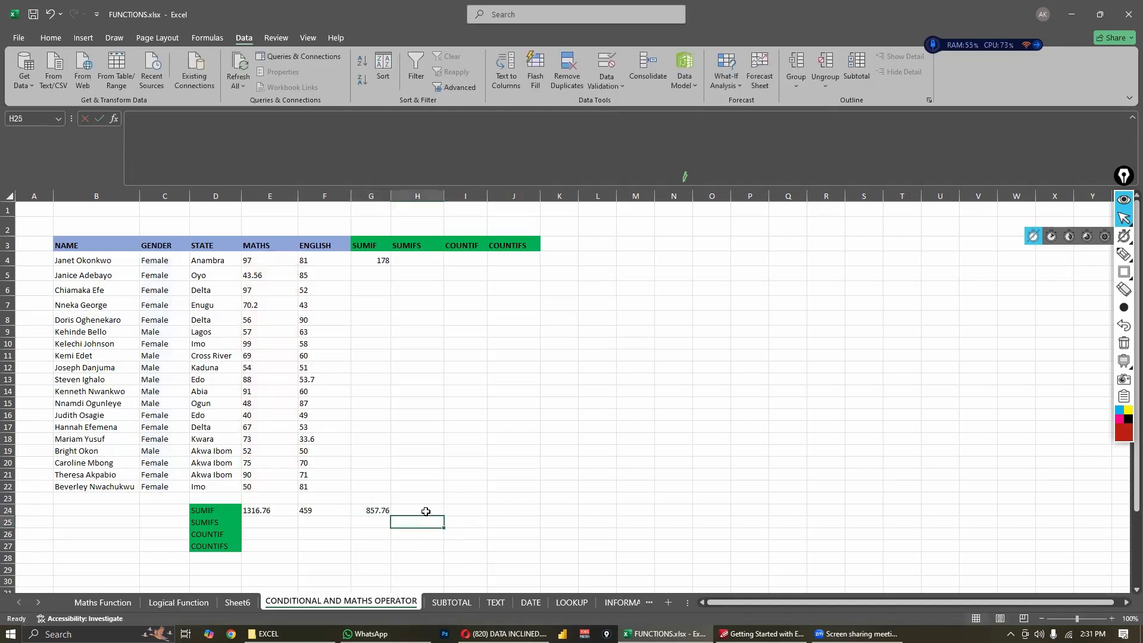
pyautogui.click(424, 511)
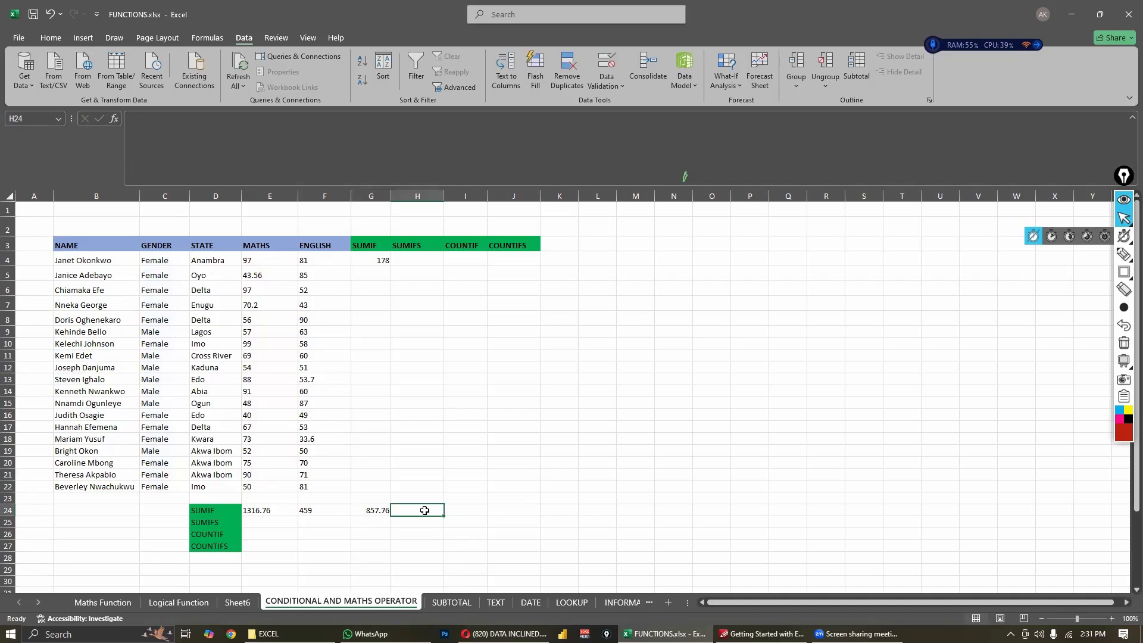
pyautogui.write('=')
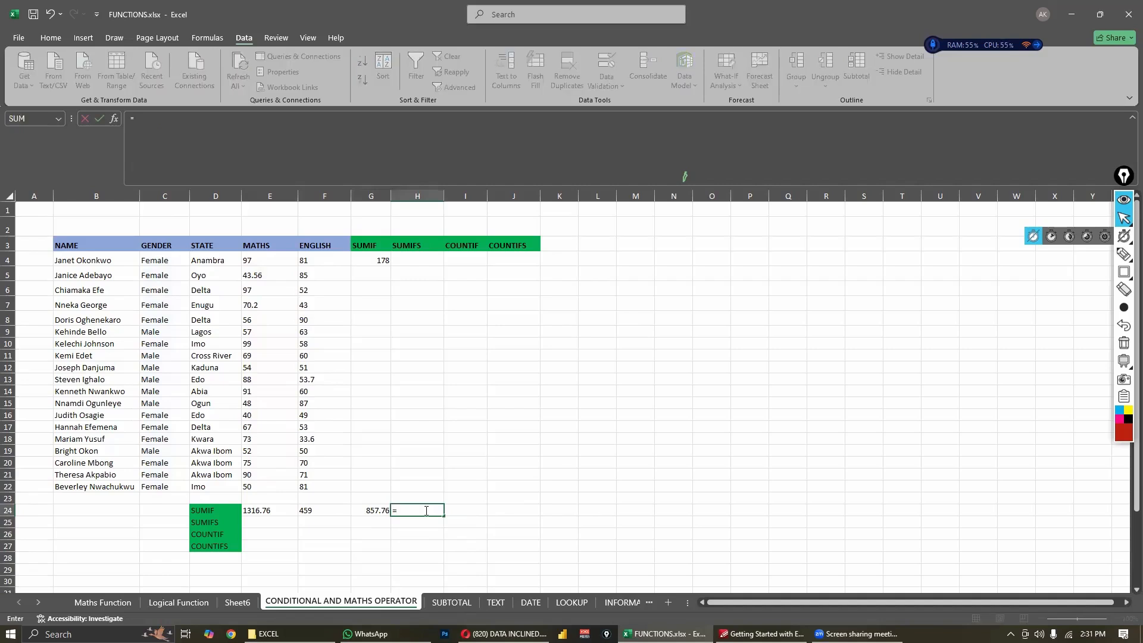
pyautogui.write('sum')
pyautogui.press('Tab')
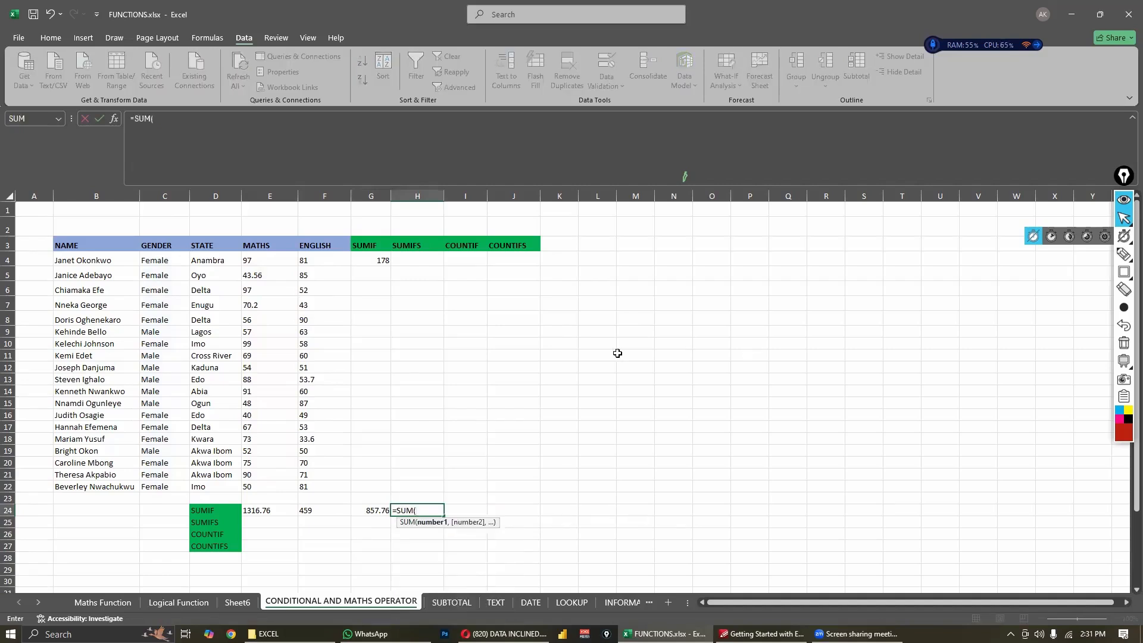
pyautogui.click(308, 512)
pyautogui.moveTo(369, 511); pyautogui.dragTo(370, 511)
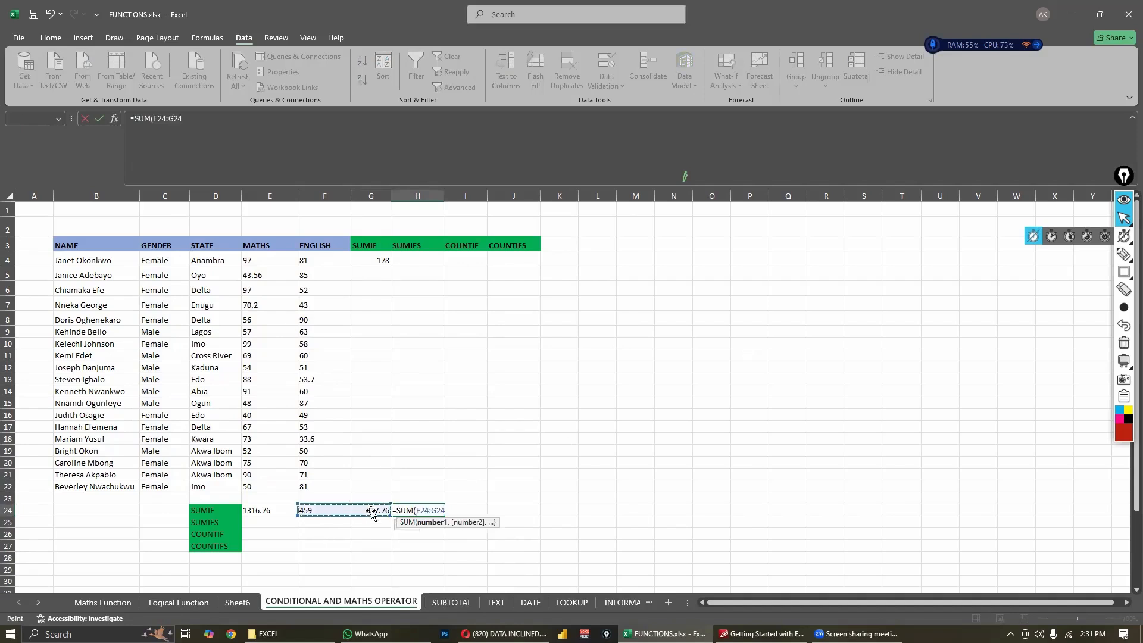
pyautogui.press('Return')
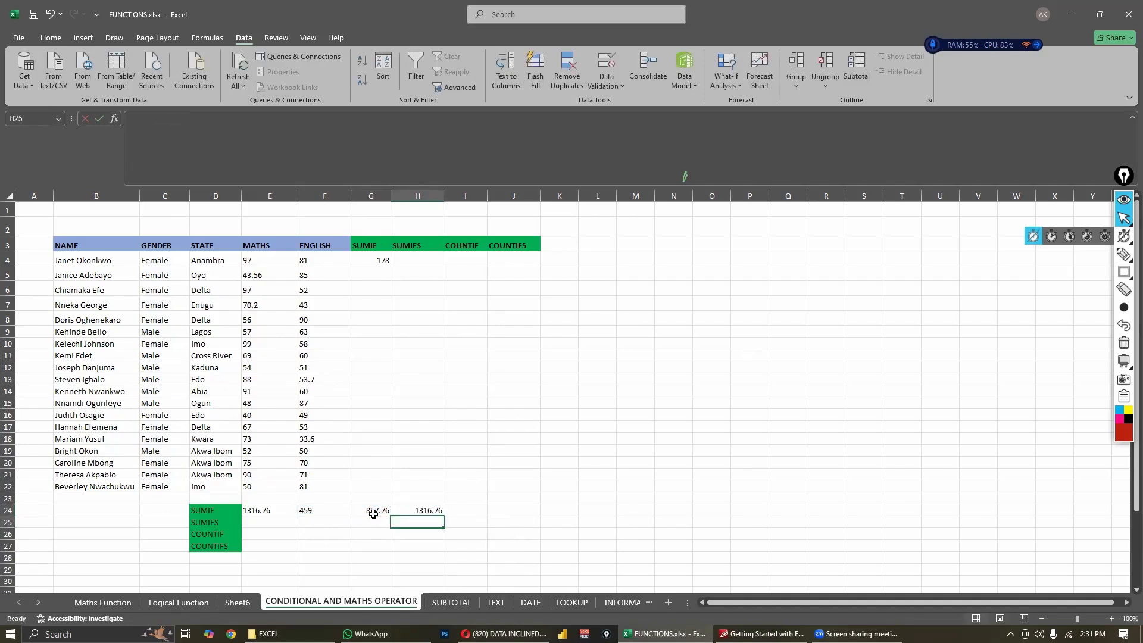
# - Compare the overall Maths sum in E24 with the male, female and combined totals in F24, G24 and H24
pyautogui.click(279, 508)
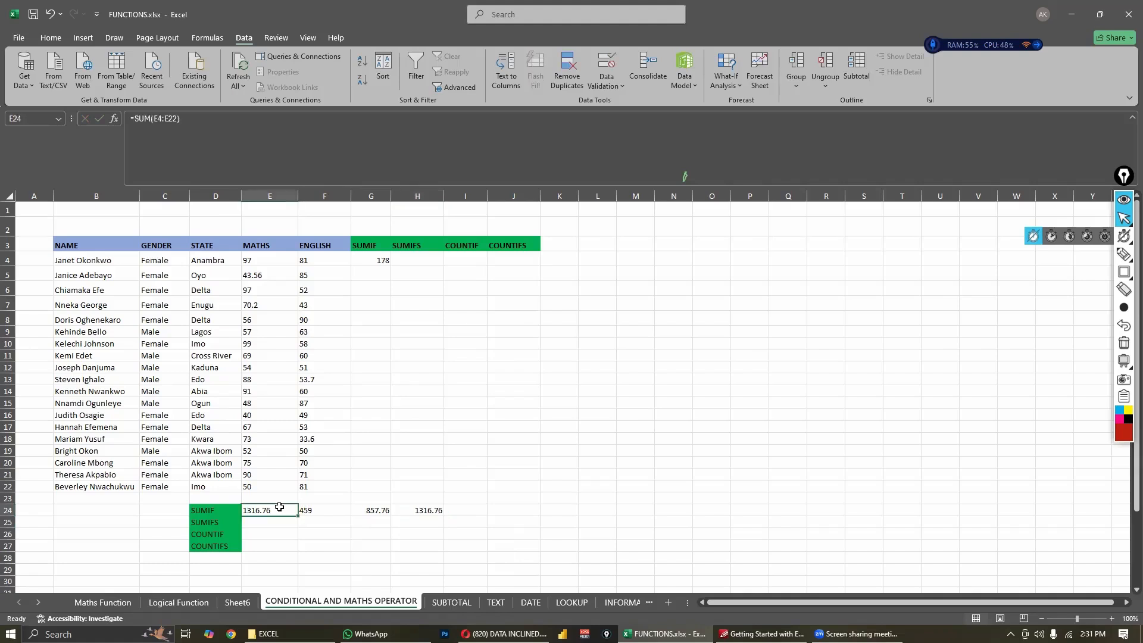
pyautogui.click(423, 512)
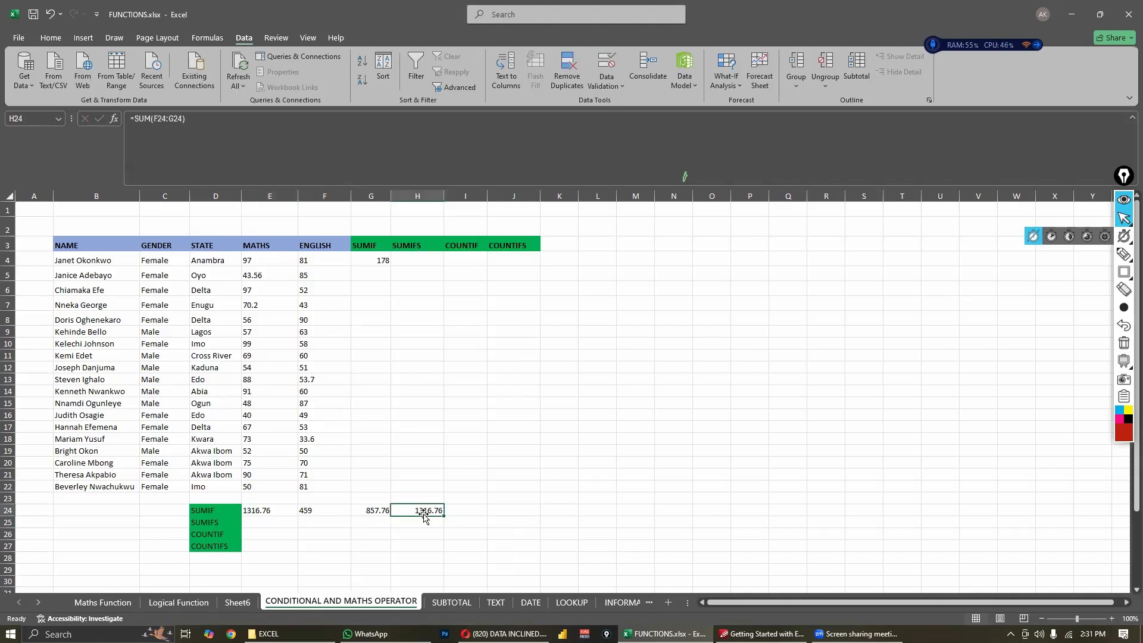
pyautogui.click(314, 513)
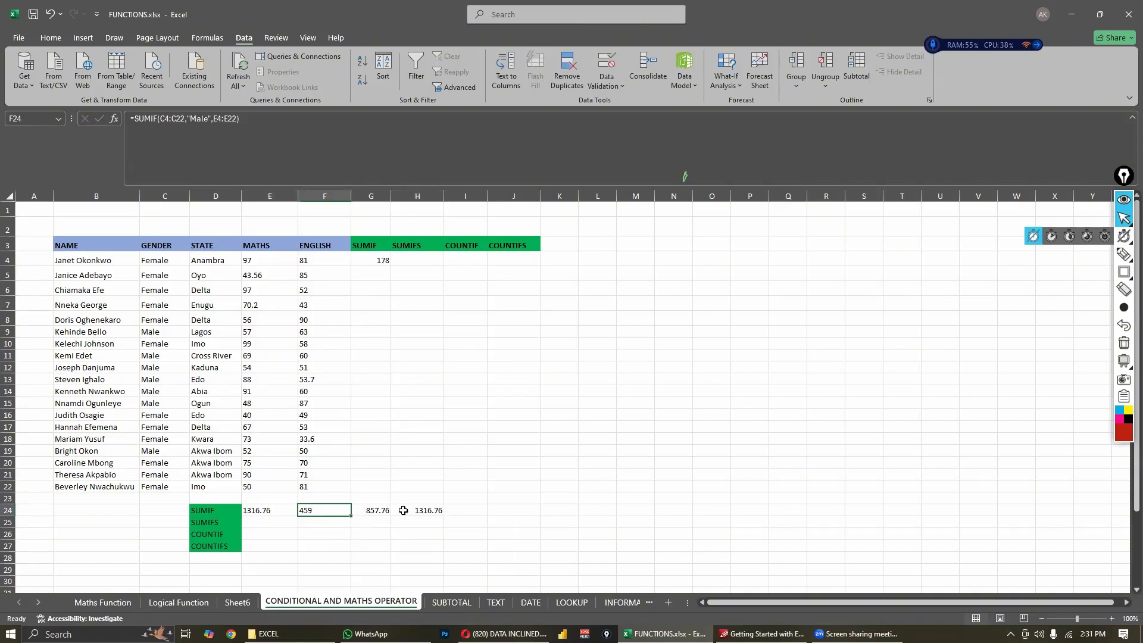
pyautogui.click(385, 514)
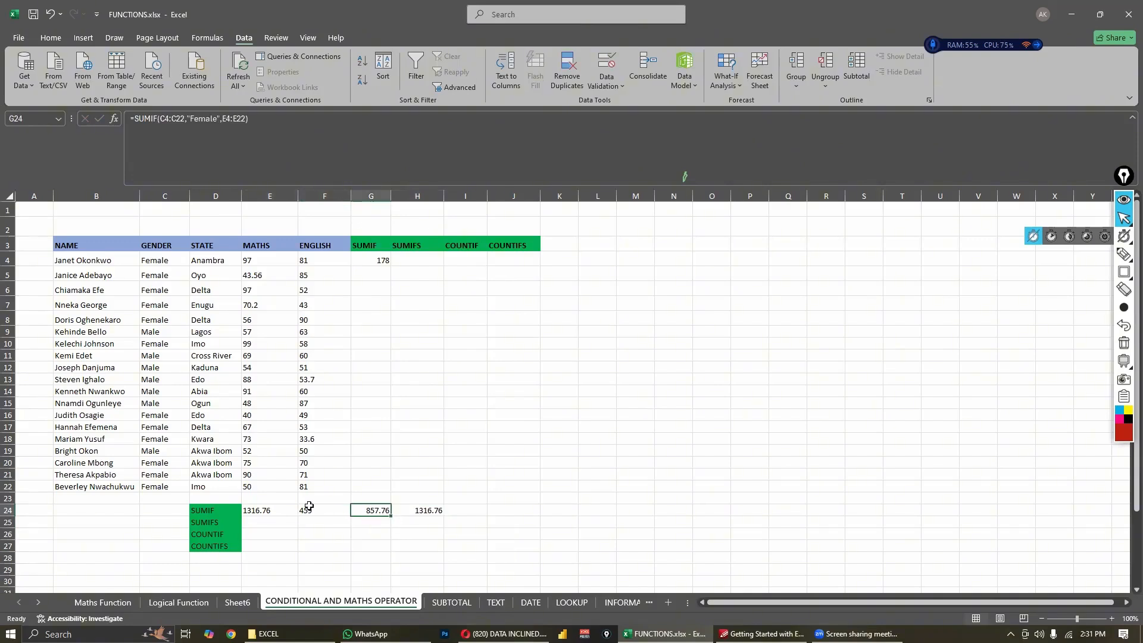
pyautogui.click(431, 513)
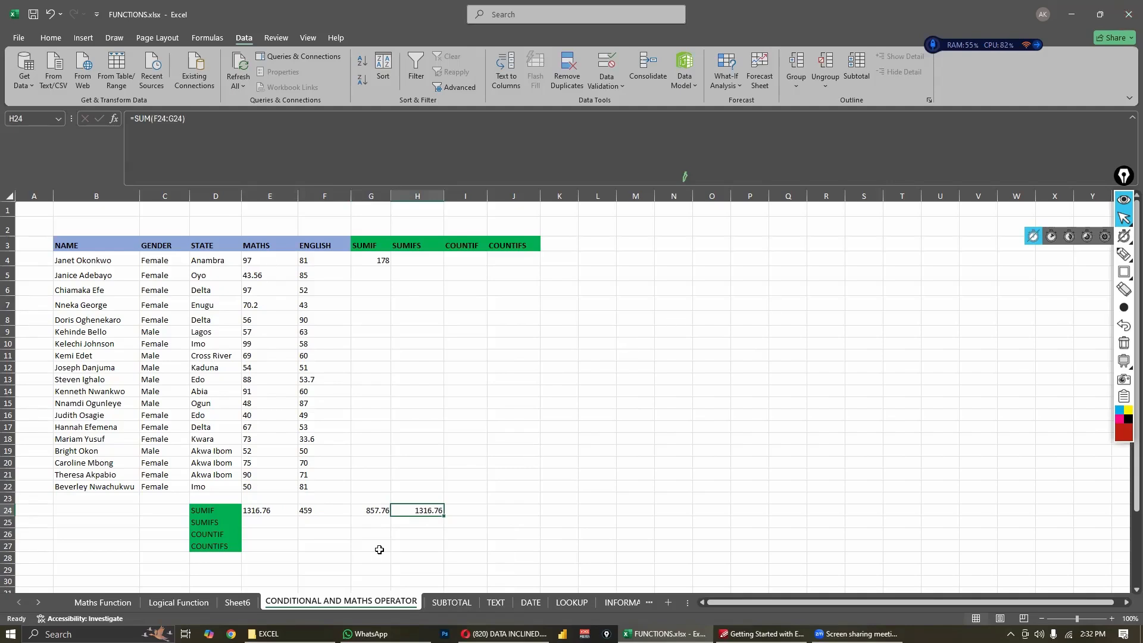
pyautogui.click(428, 532)
pyautogui.click(424, 512)
pyautogui.click(262, 512)
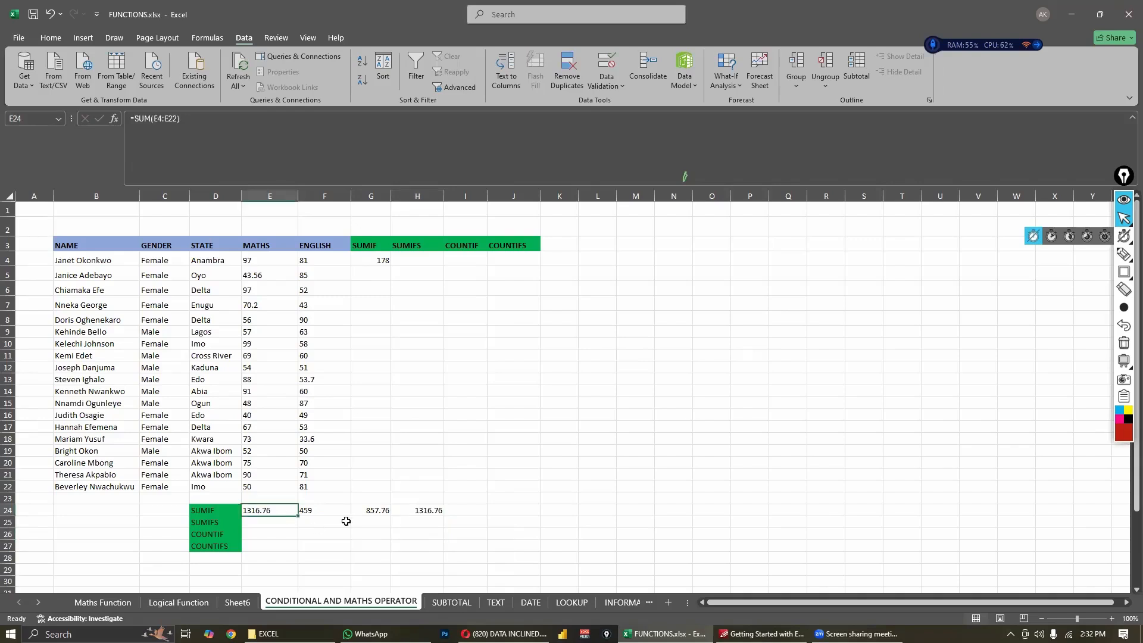
pyautogui.click(431, 514)
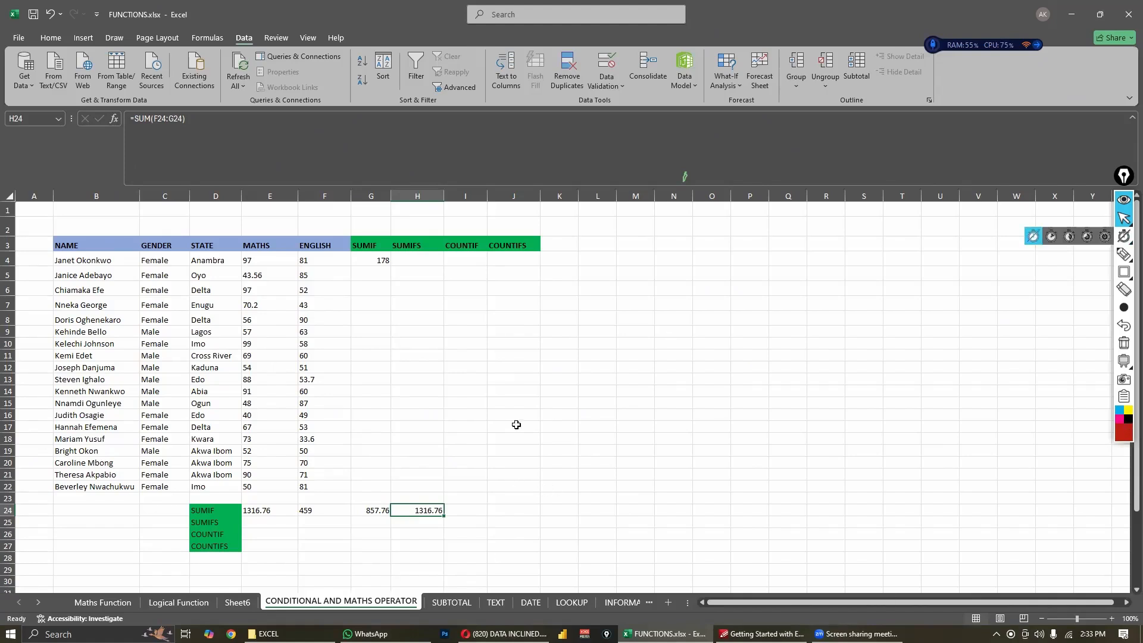
# - Begin a SUMIFS formula in H25 with the Maths scores E4:E22 as its sum range
pyautogui.click(413, 523)
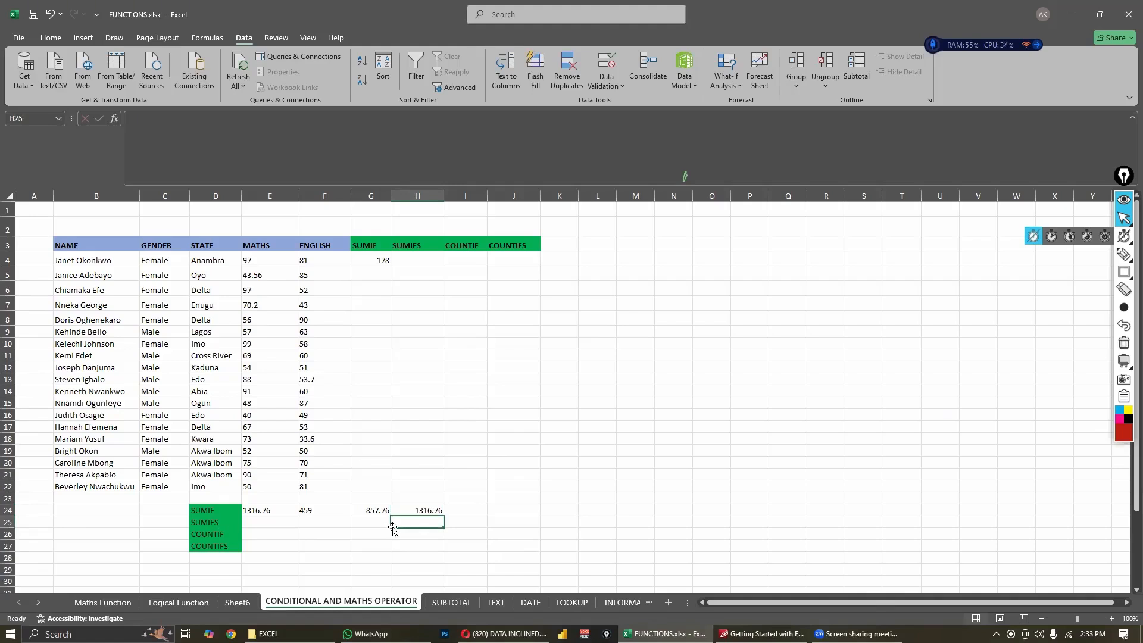
pyautogui.press('F2')
pyautogui.write('=')
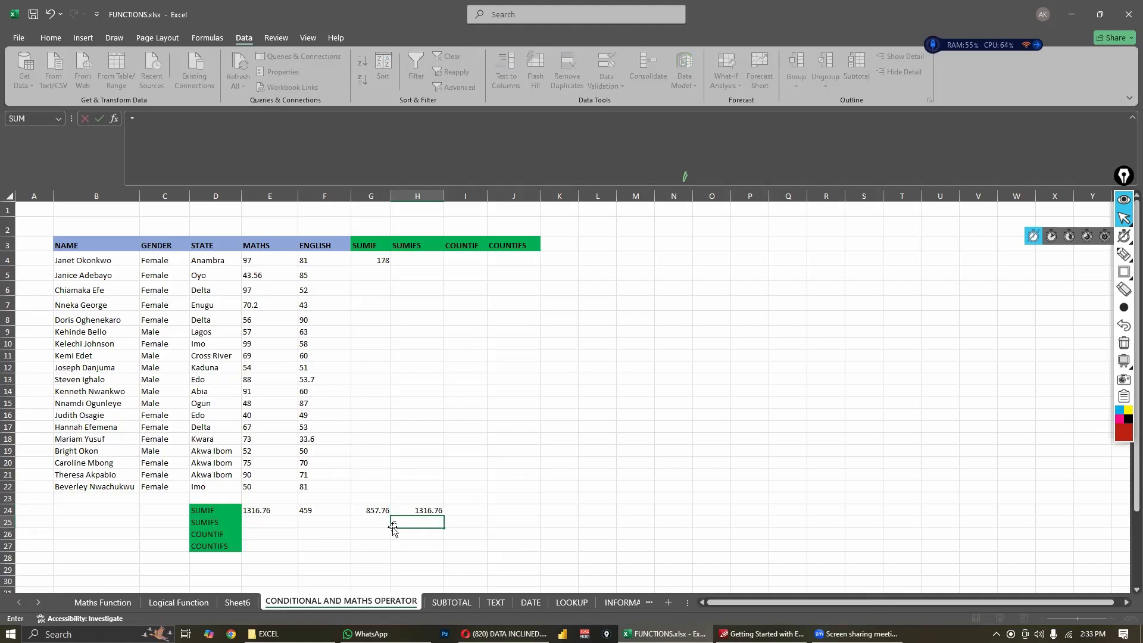
pyautogui.write('sumifs')
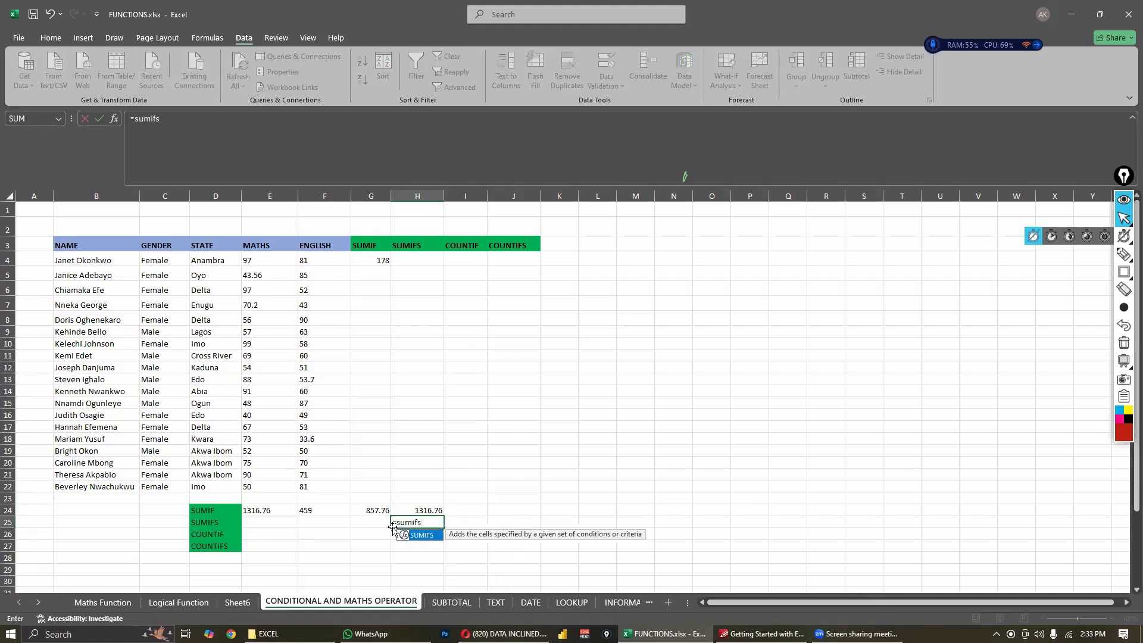
pyautogui.press('Tab')
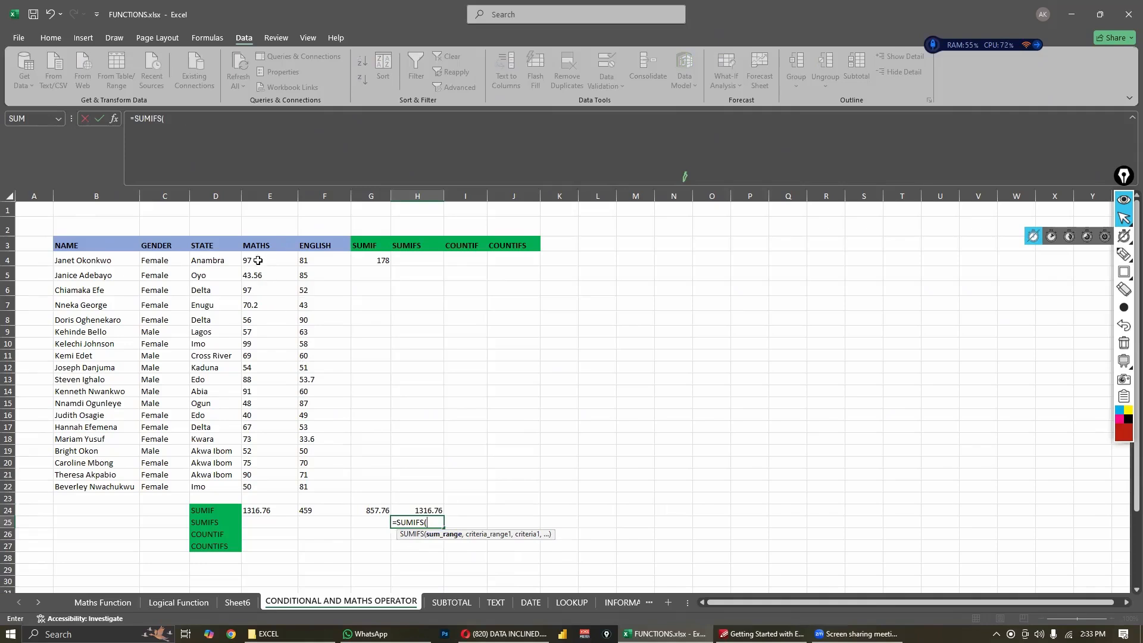
pyautogui.moveTo(258, 260); pyautogui.dragTo(266, 484)
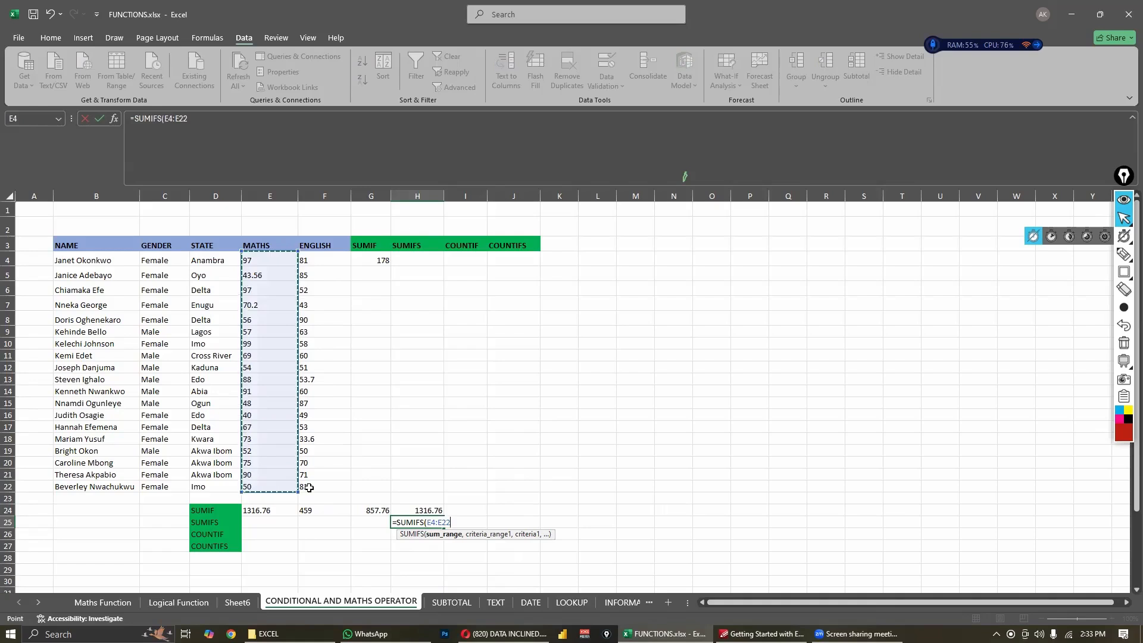
pyautogui.write(',')
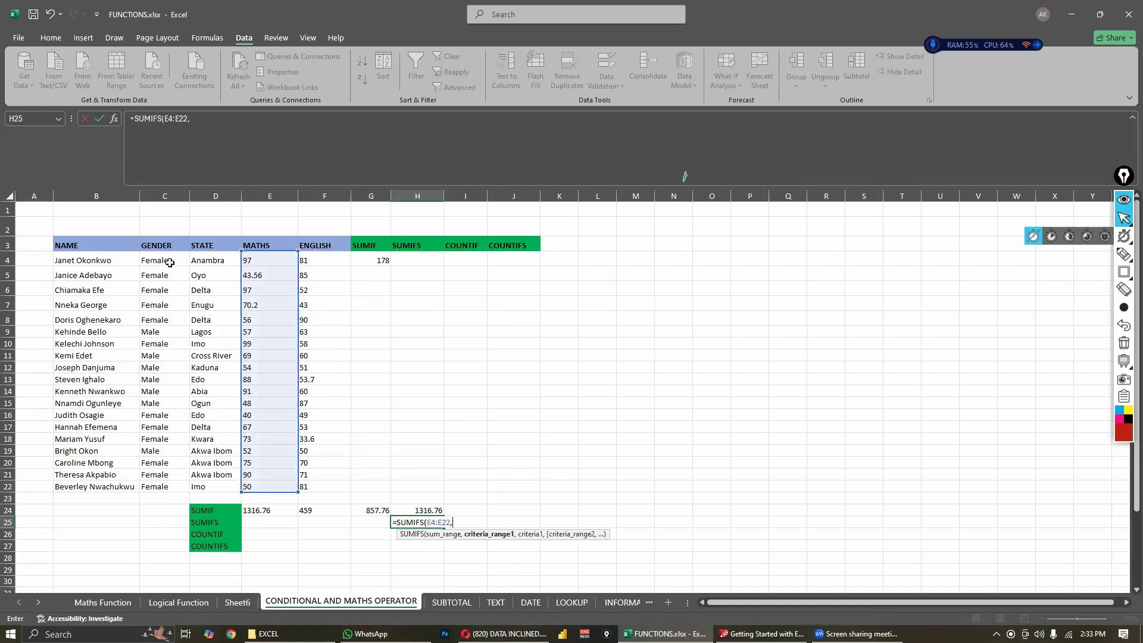
# - Add the gender cells C4:C22 as the SUMIFS formula's first criteria range with the criteria "Female"
pyautogui.moveTo(162, 261); pyautogui.dragTo(172, 499)
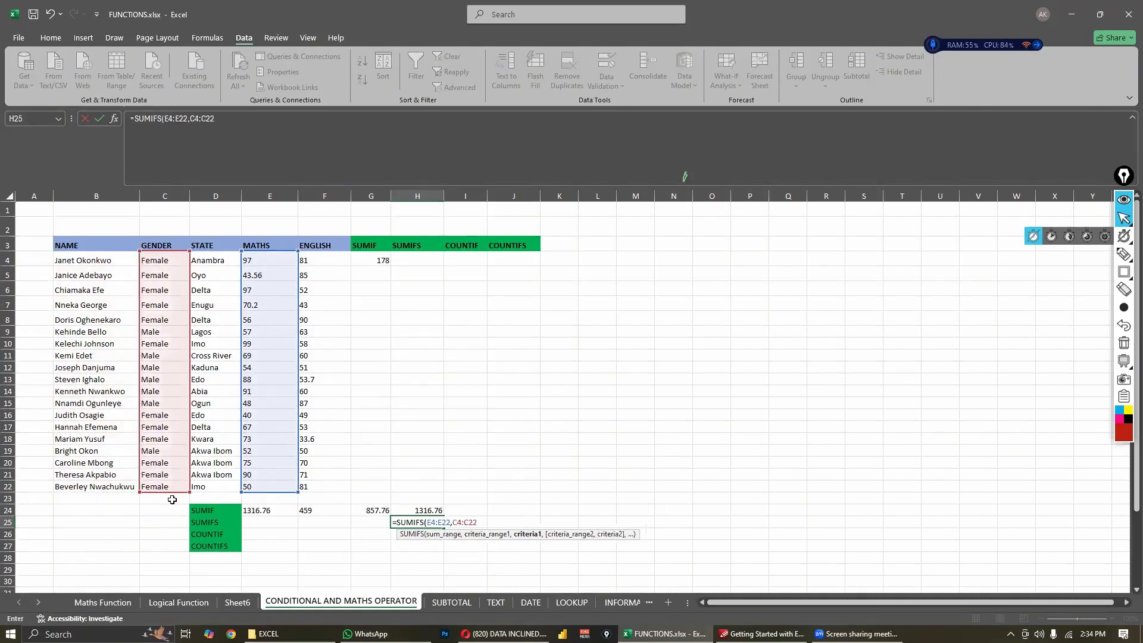
pyautogui.write(', "Female",')
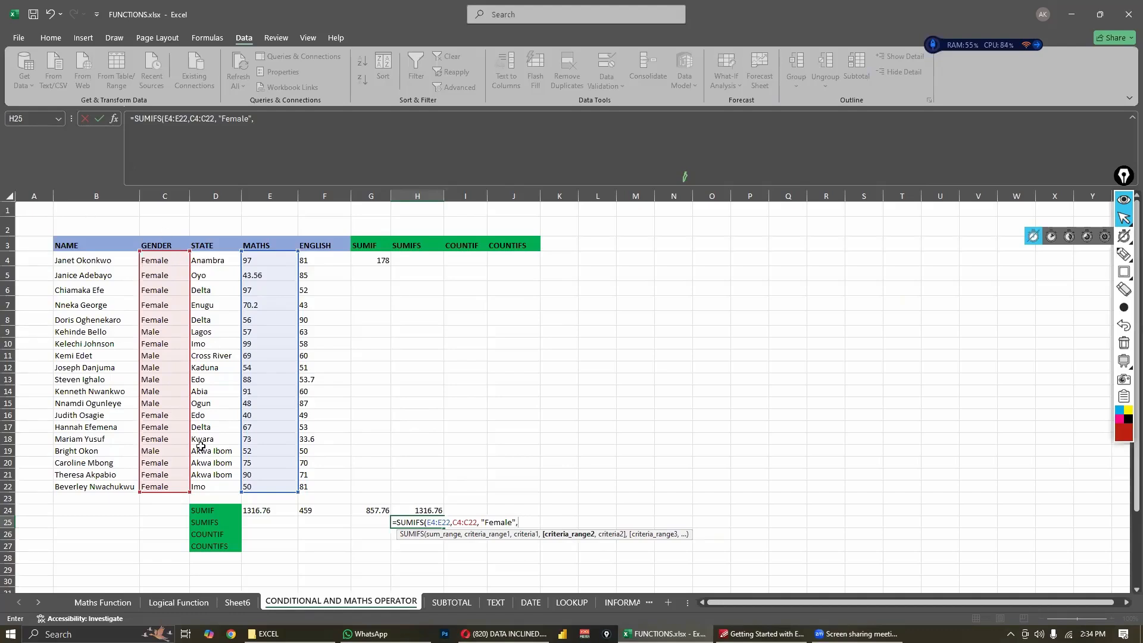
# - Add the state cells D4:D22 as the second criteria range with the criteria "Akwa bom" and try to commit the formula
pyautogui.moveTo(204, 261); pyautogui.dragTo(205, 486)
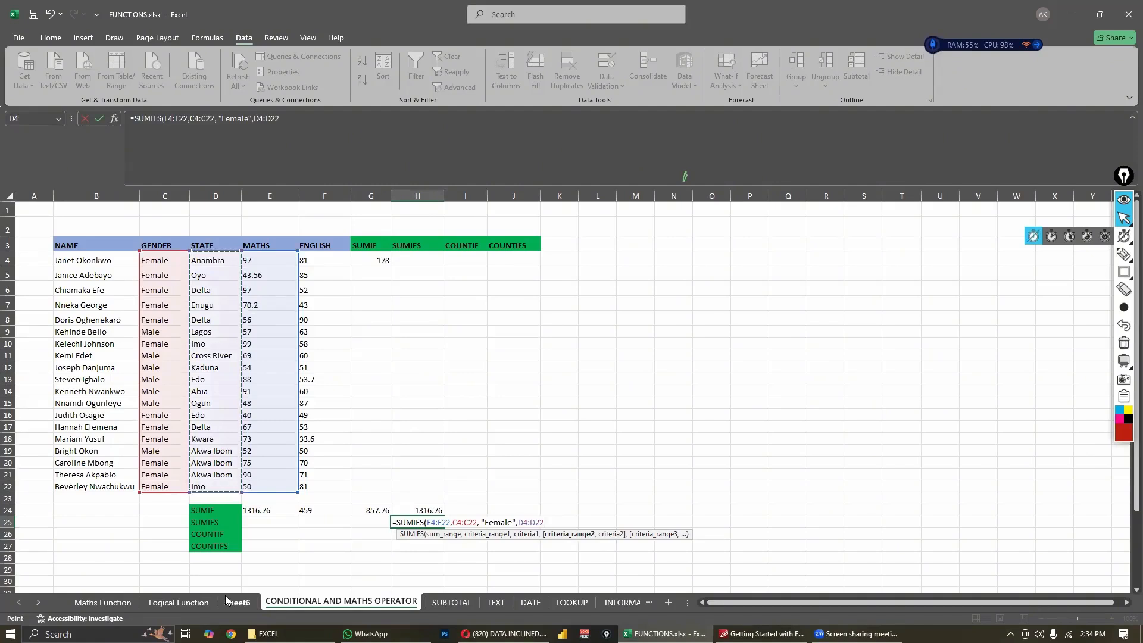
pyautogui.write(',')
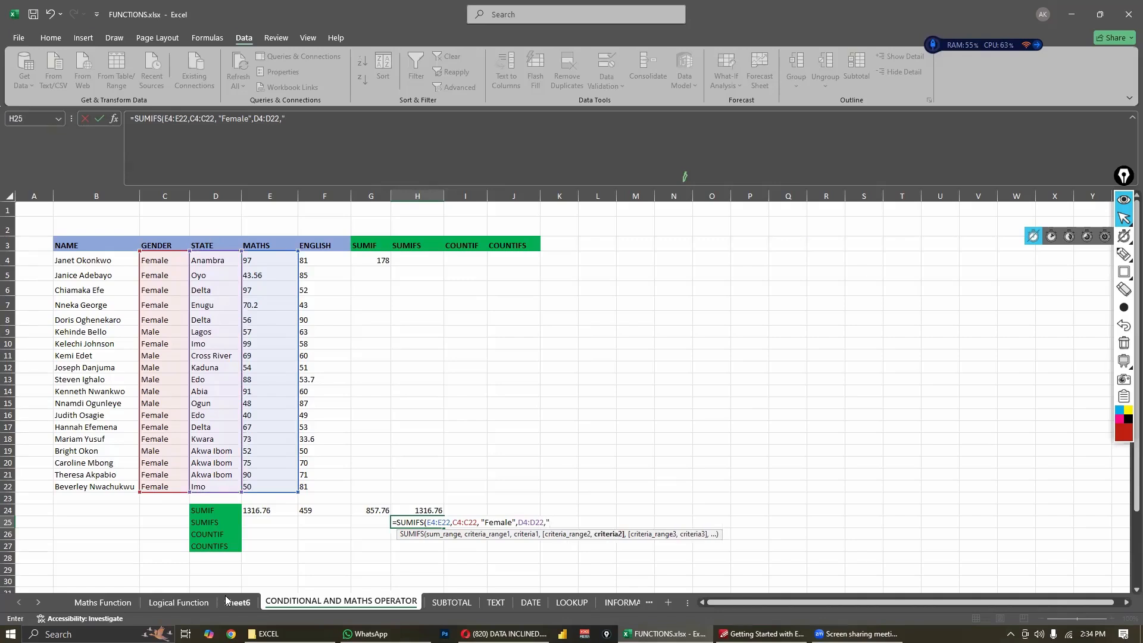
pyautogui.write('"Akwa bom')
pyautogui.press('Return')
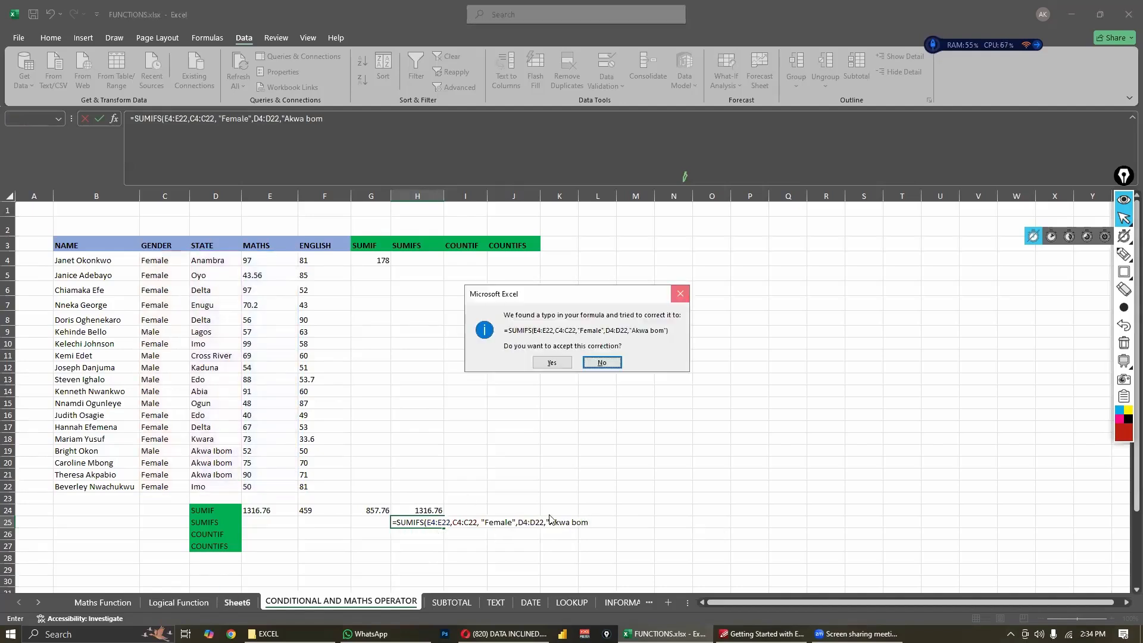
pyautogui.press('Return')
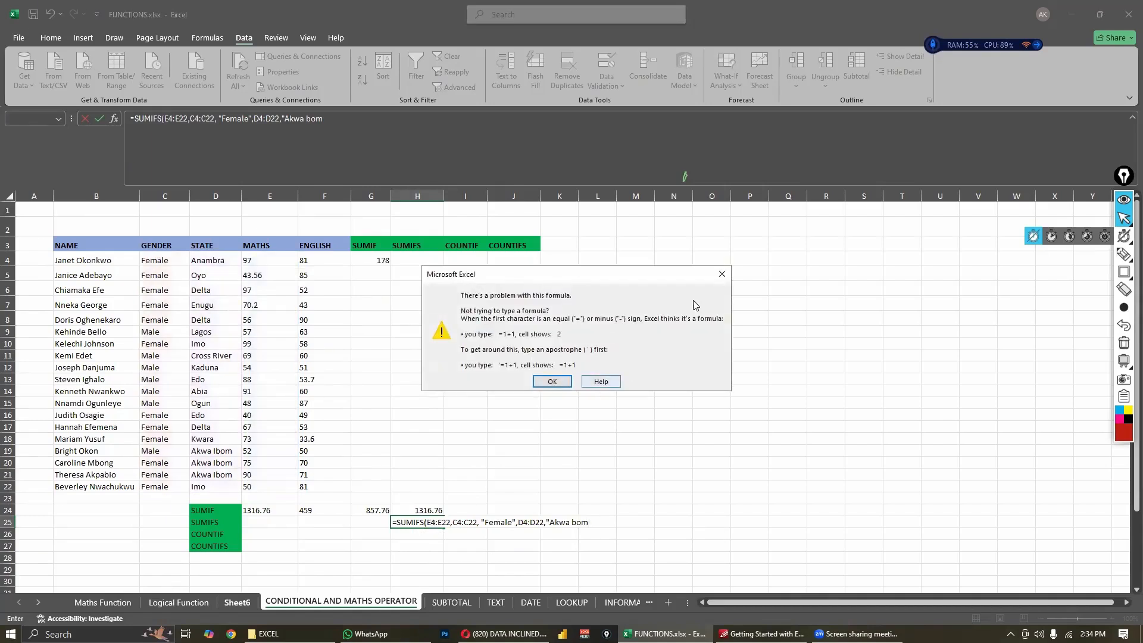
pyautogui.click(715, 273)
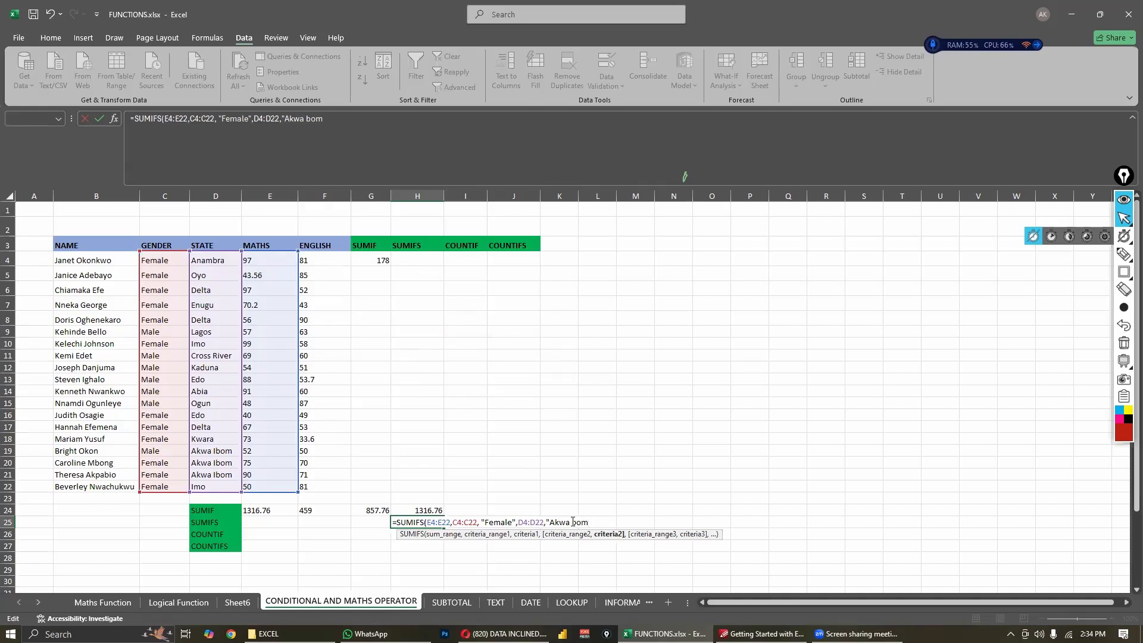
# - Correct the state criteria in H25's SUMIFS formula to "Akwa ibom" and commit it
pyautogui.click(572, 522)
pyautogui.write('i')
pyautogui.press('Return')
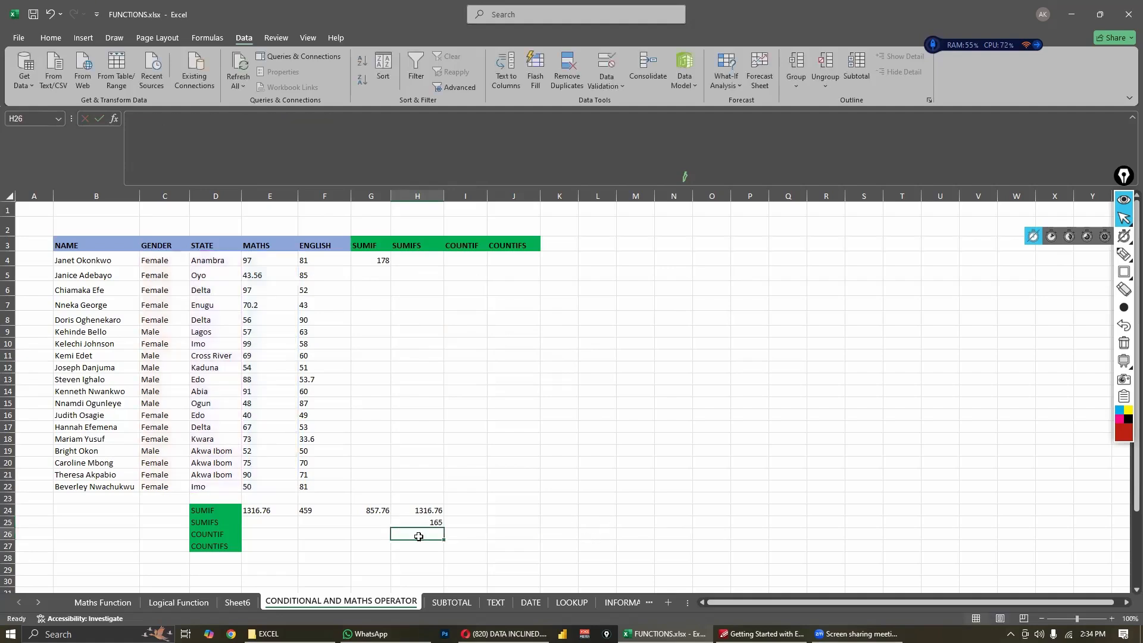
# - Check H25's SUMIFS formula against the Maths scores E20:E21 and state entries D20:D21 of the female Akwa Ibom students
pyautogui.click(428, 512)
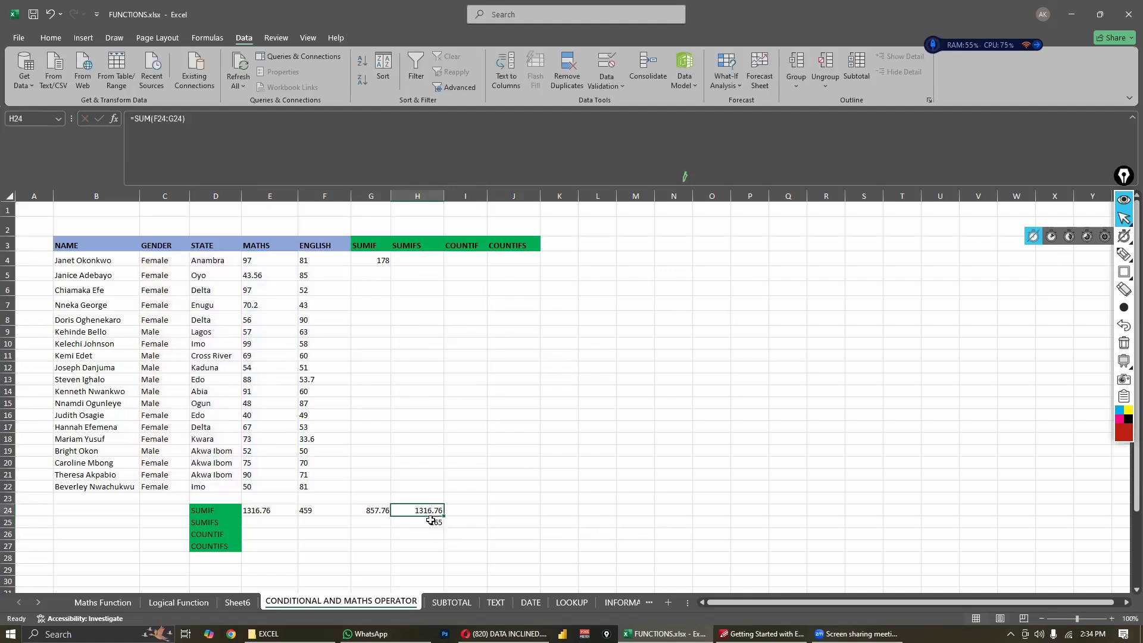
pyautogui.click(430, 521)
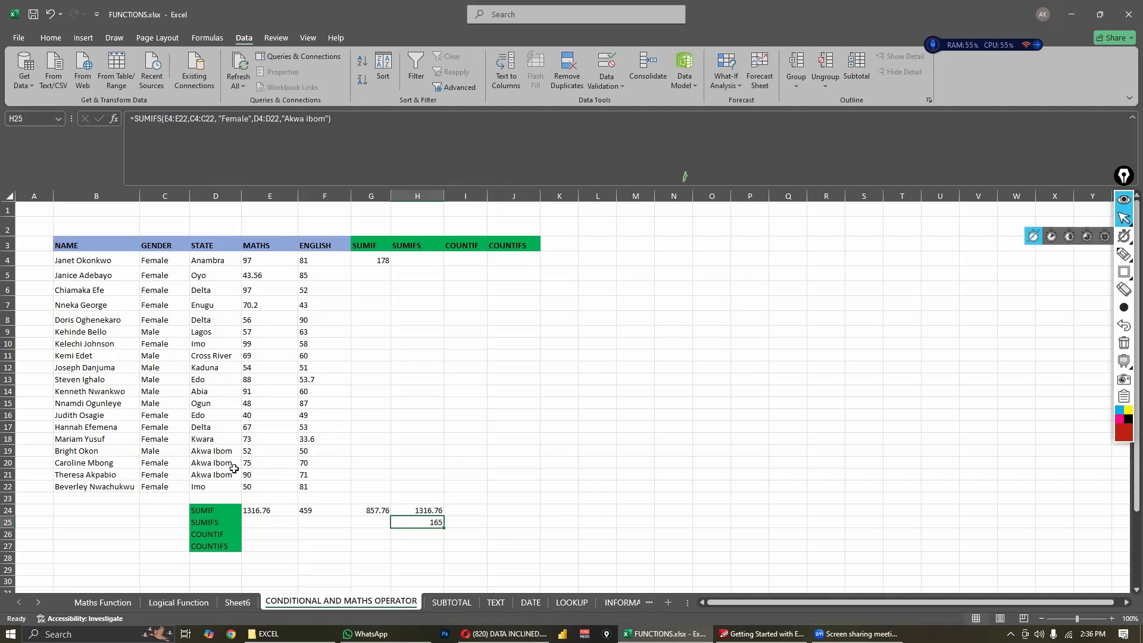
pyautogui.moveTo(264, 463); pyautogui.dragTo(264, 471)
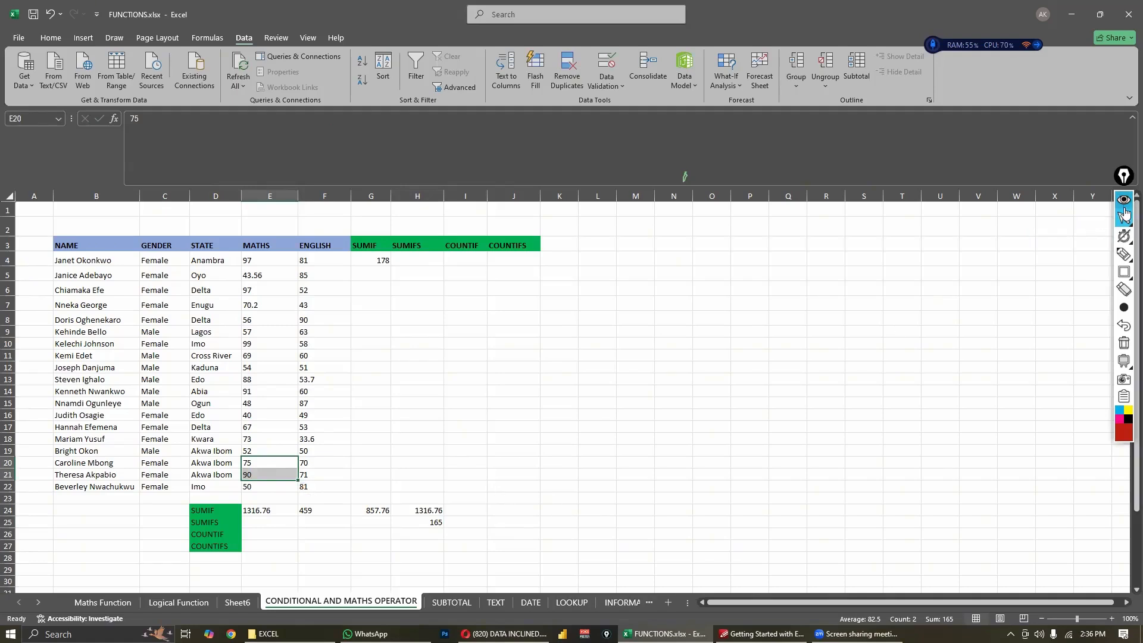
pyautogui.click(1106, 219)
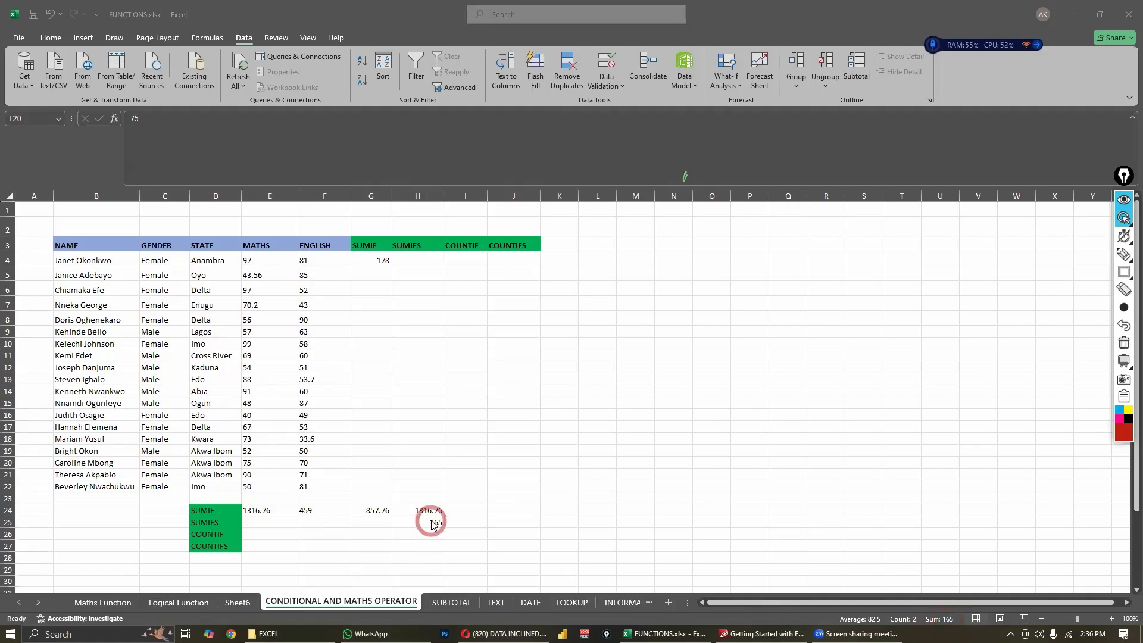
pyautogui.click(258, 467)
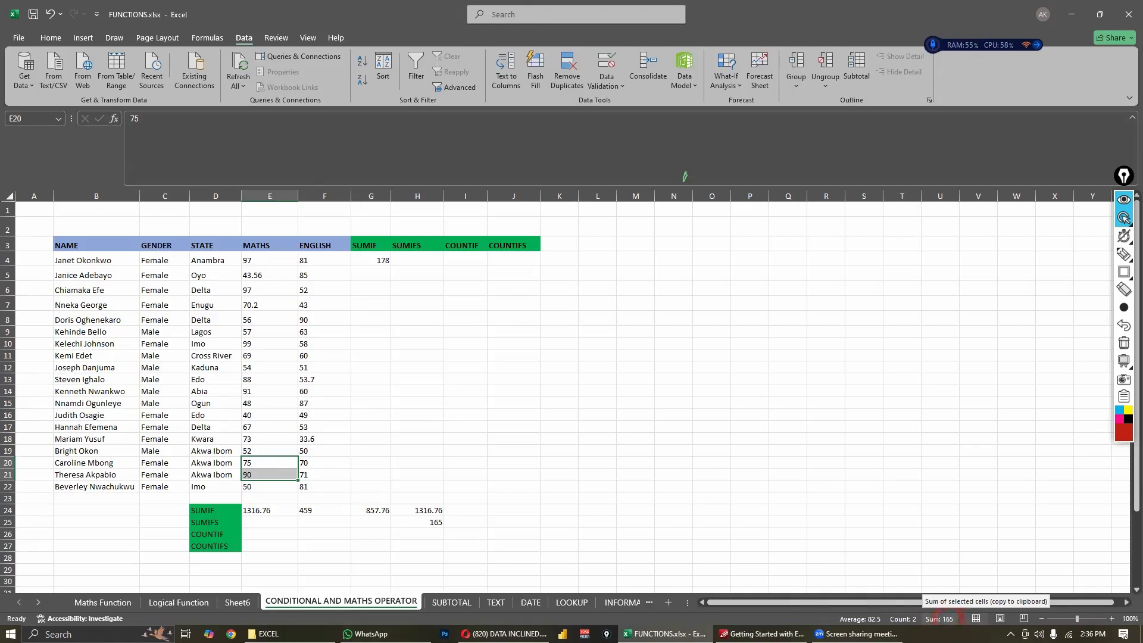
pyautogui.moveTo(215, 462); pyautogui.dragTo(224, 472)
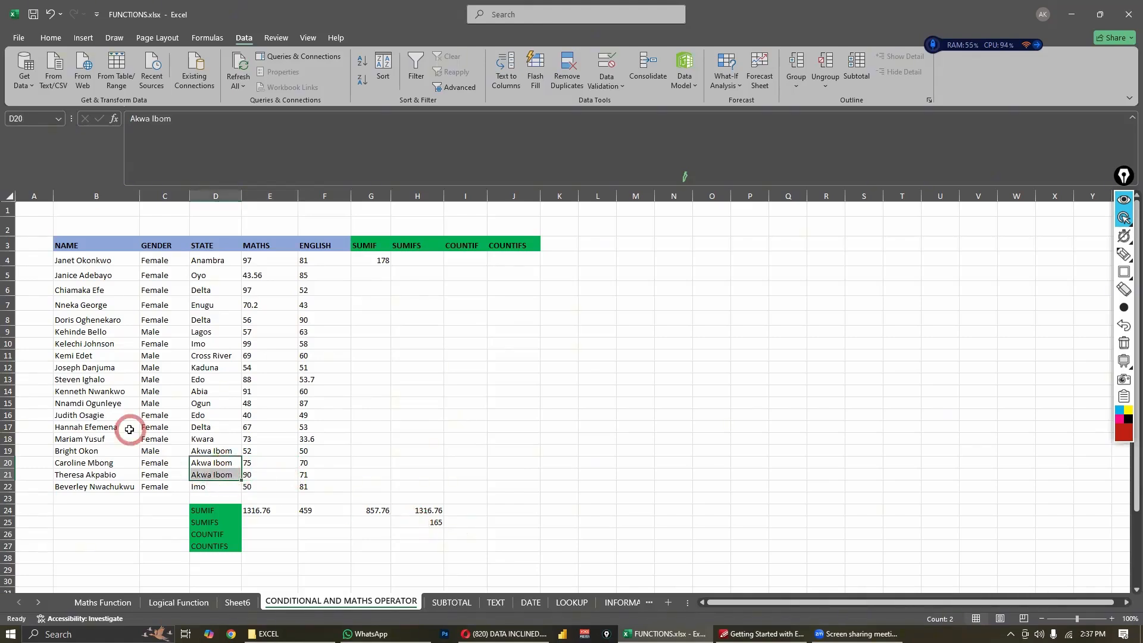
pyautogui.click(152, 388)
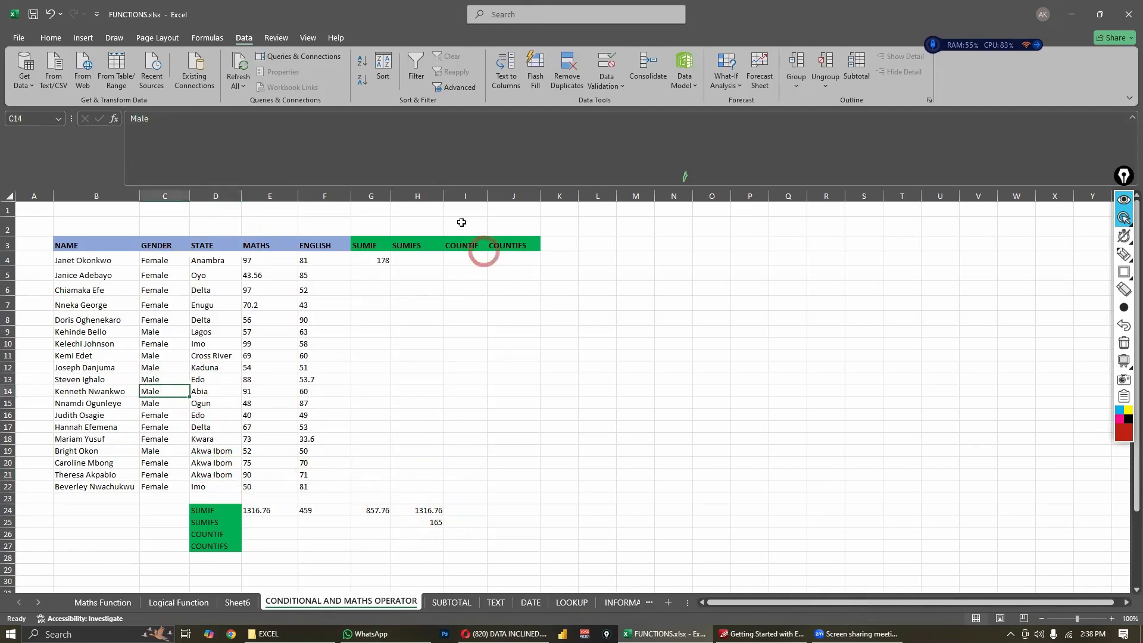
pyautogui.click(430, 522)
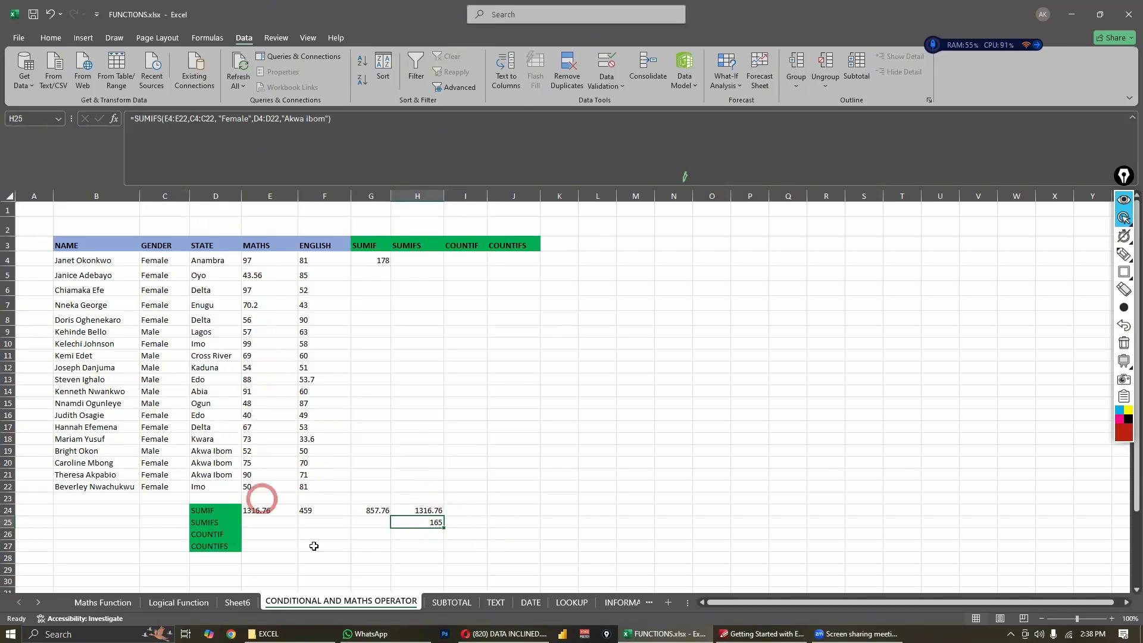
# - Start a COUNTIF formula in cell H26 of the COUNTIF row
pyautogui.click(405, 535)
pyautogui.write('=coun')
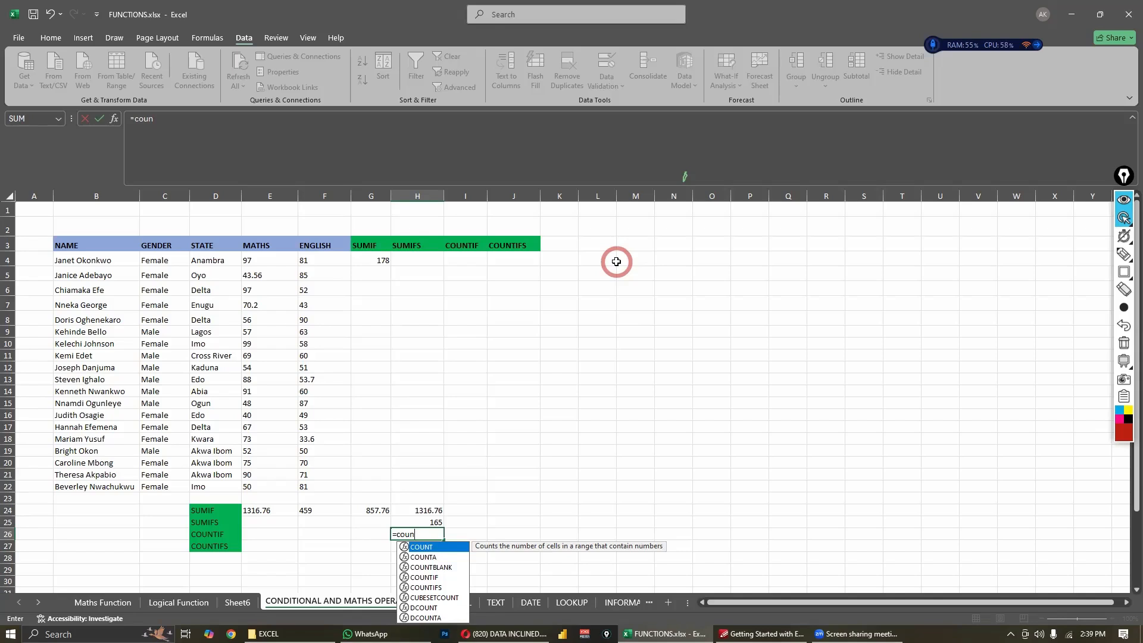
pyautogui.click(1124, 219)
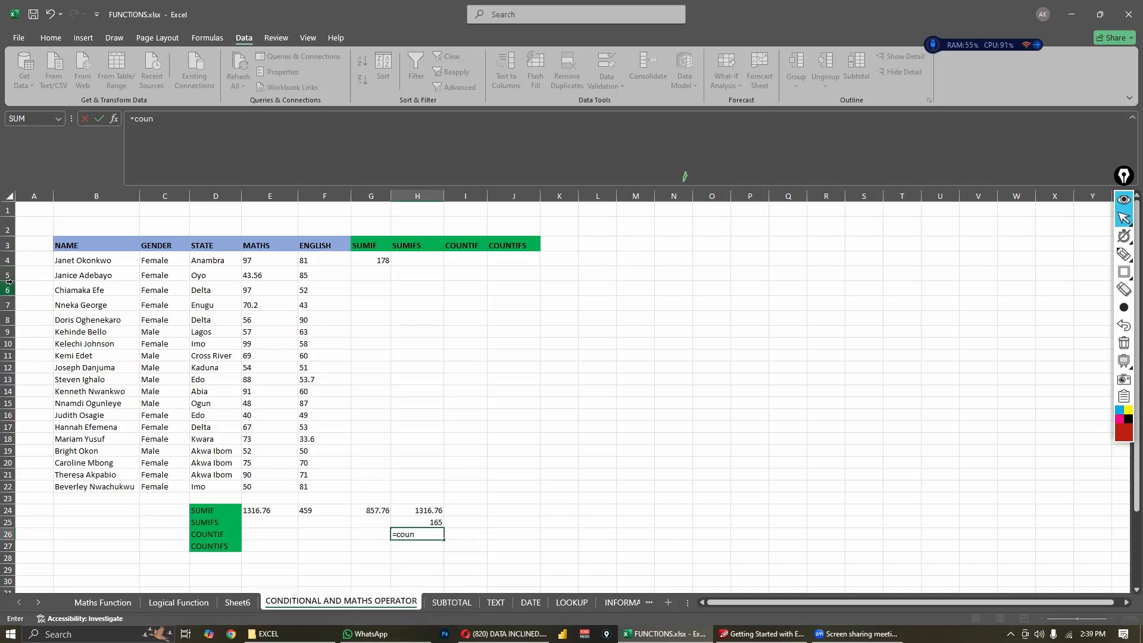
pyautogui.write('i')
pyautogui.press('BackSpace')
pyautogui.press('BackSpace')
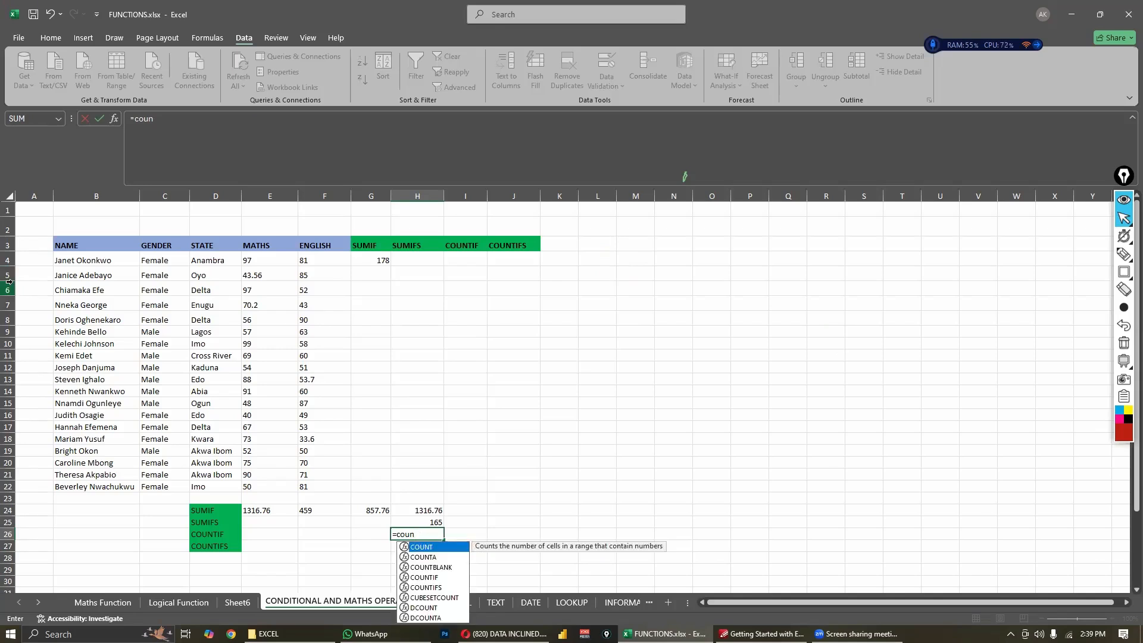
pyautogui.write('ti')
pyautogui.press('Tab')
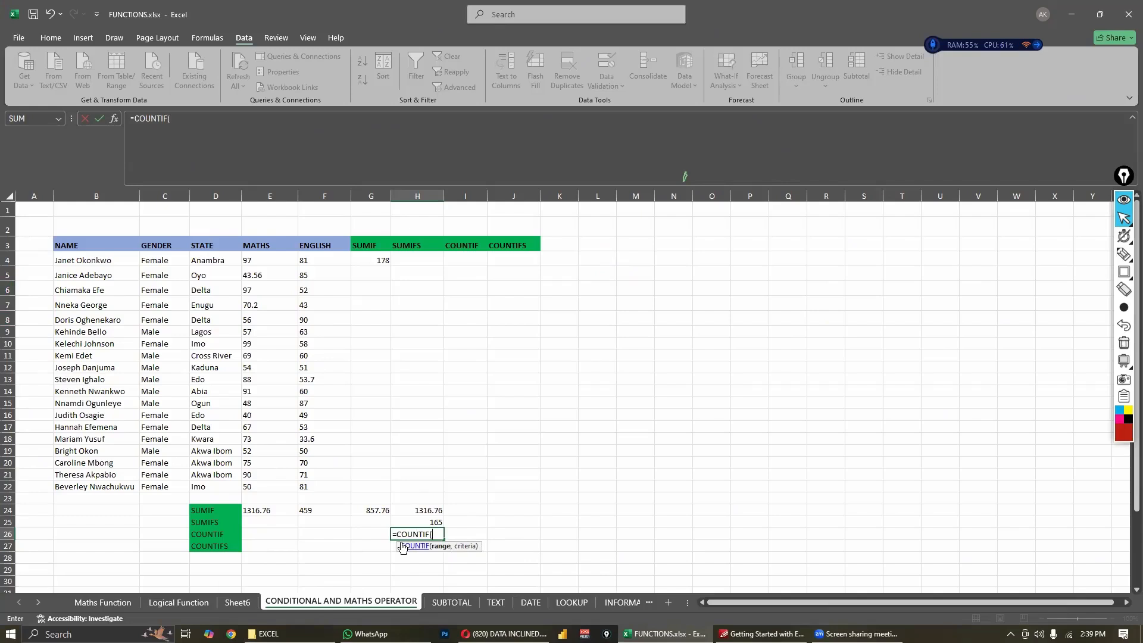
# - Complete H26's COUNTIF formula with the gender range C4:C22 and the criteria "Female"
pyautogui.moveTo(164, 263); pyautogui.dragTo(165, 488)
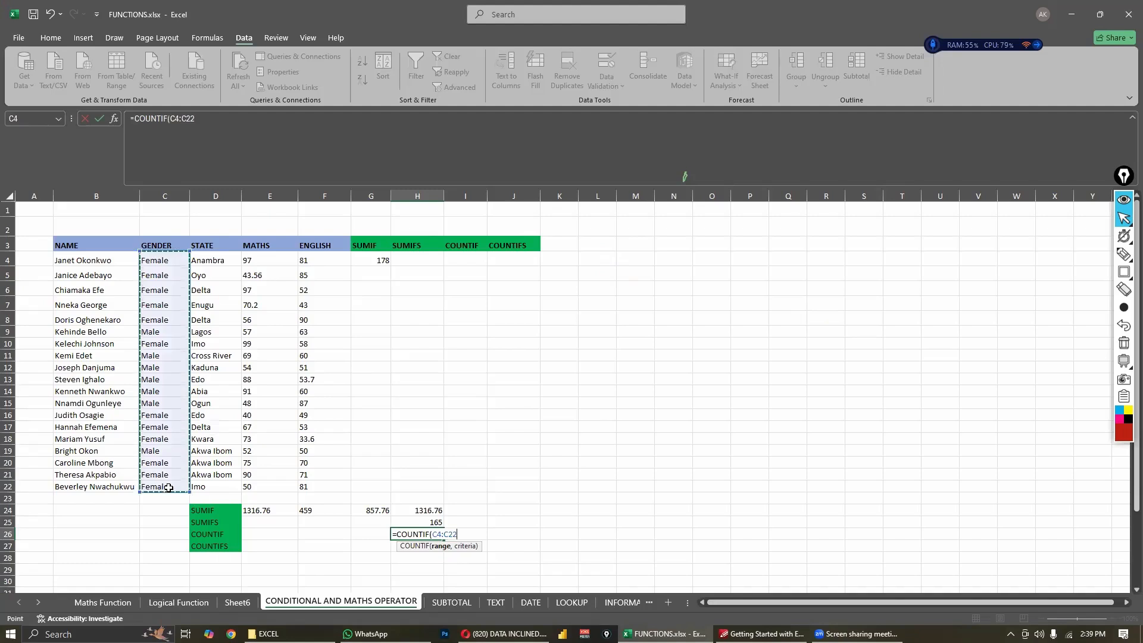
pyautogui.write(',')
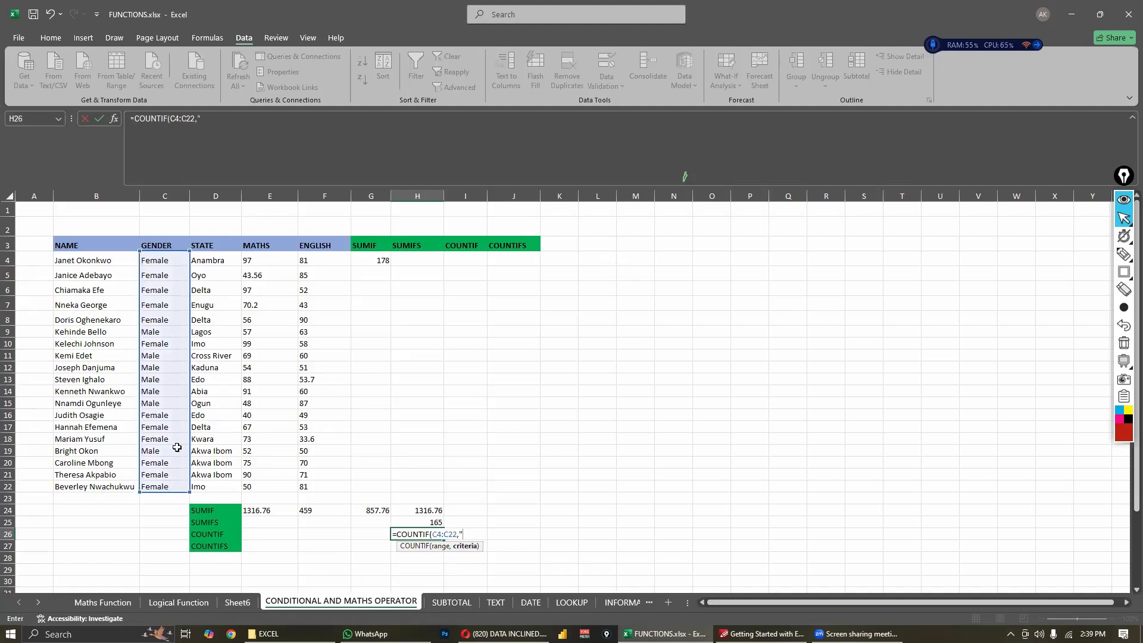
pyautogui.write('"Female")')
pyautogui.press('Return')
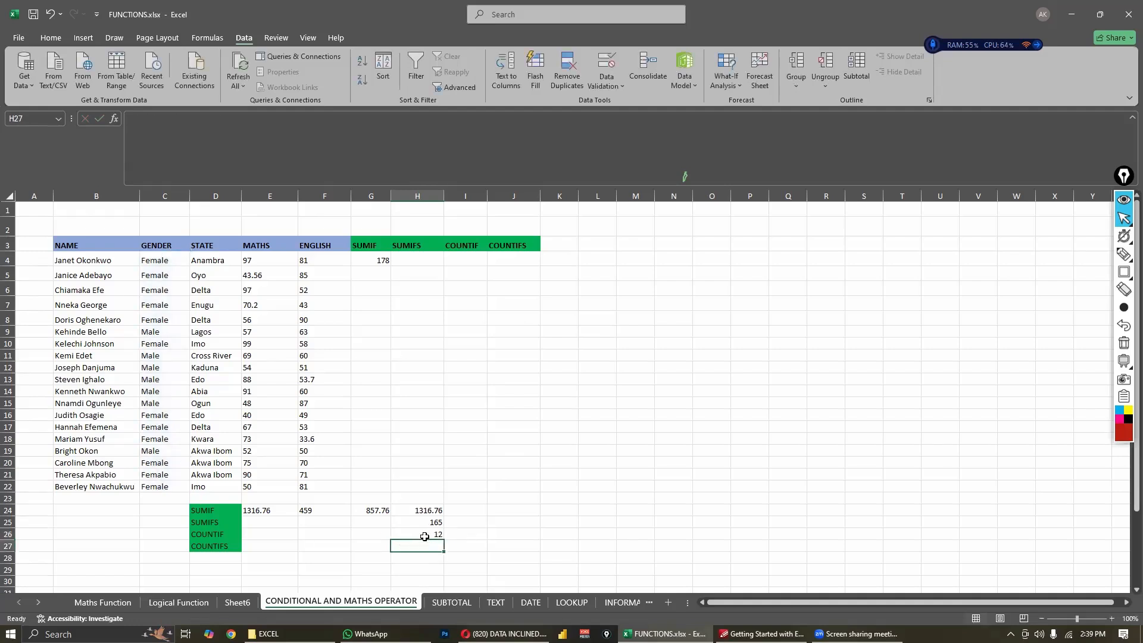
# - Check the COUNTIF formula in H26 against the gender cells C4:C22
pyautogui.click(405, 532)
pyautogui.moveTo(166, 261); pyautogui.dragTo(167, 486)
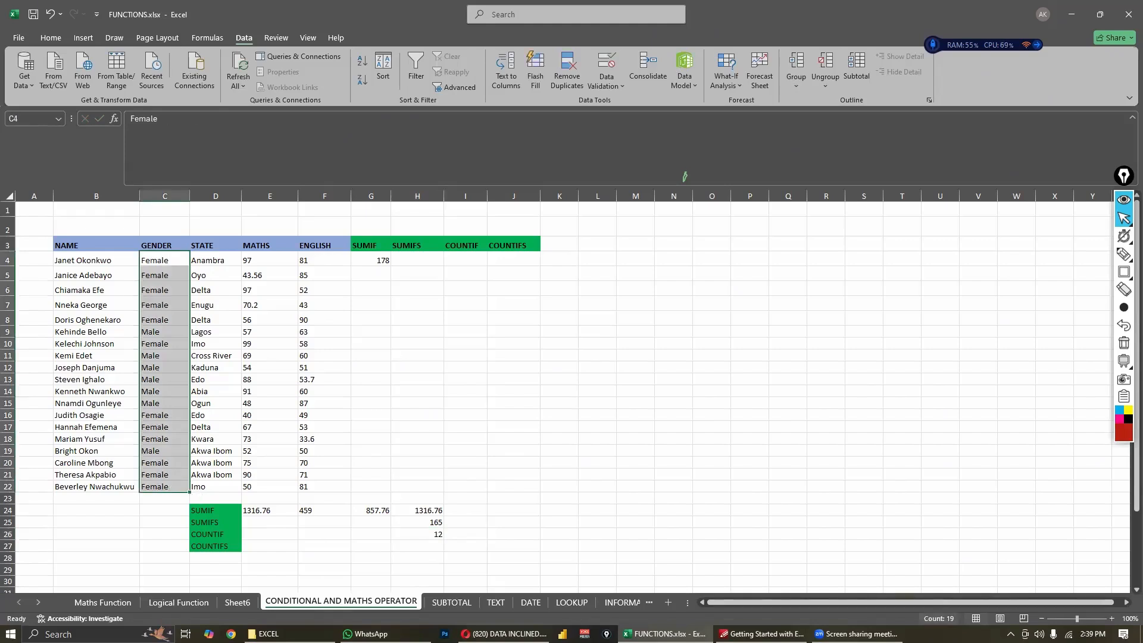
pyautogui.click(467, 539)
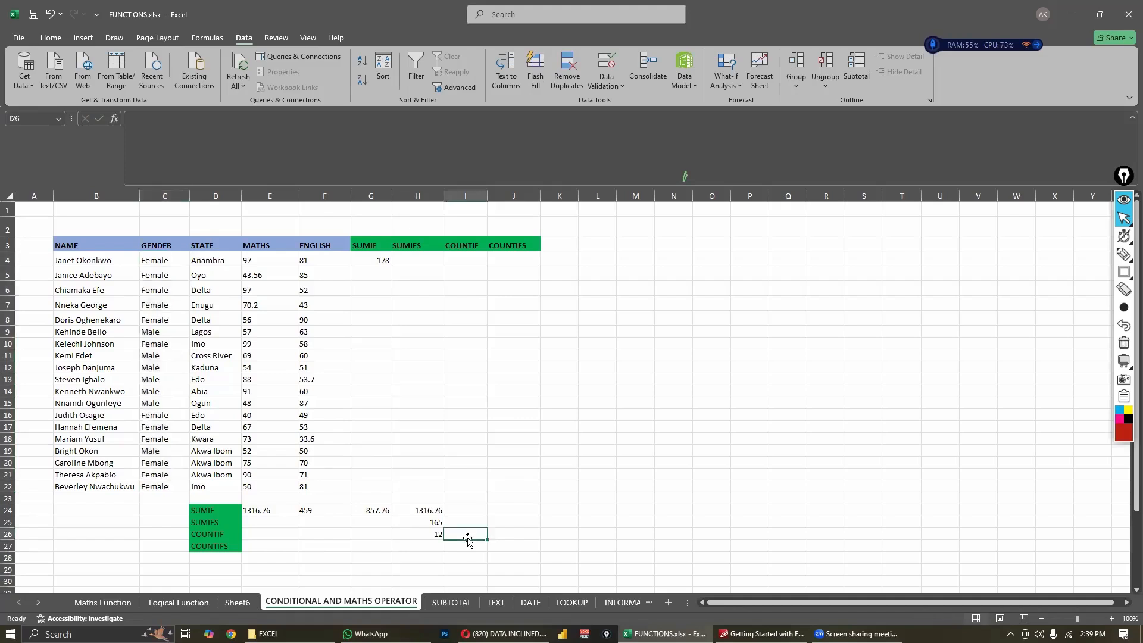
pyautogui.click(434, 532)
# - Enter a COUNTIF formula in I26 that counts "Male" in the gender range C4:C22
pyautogui.click(458, 539)
pyautogui.write('=')
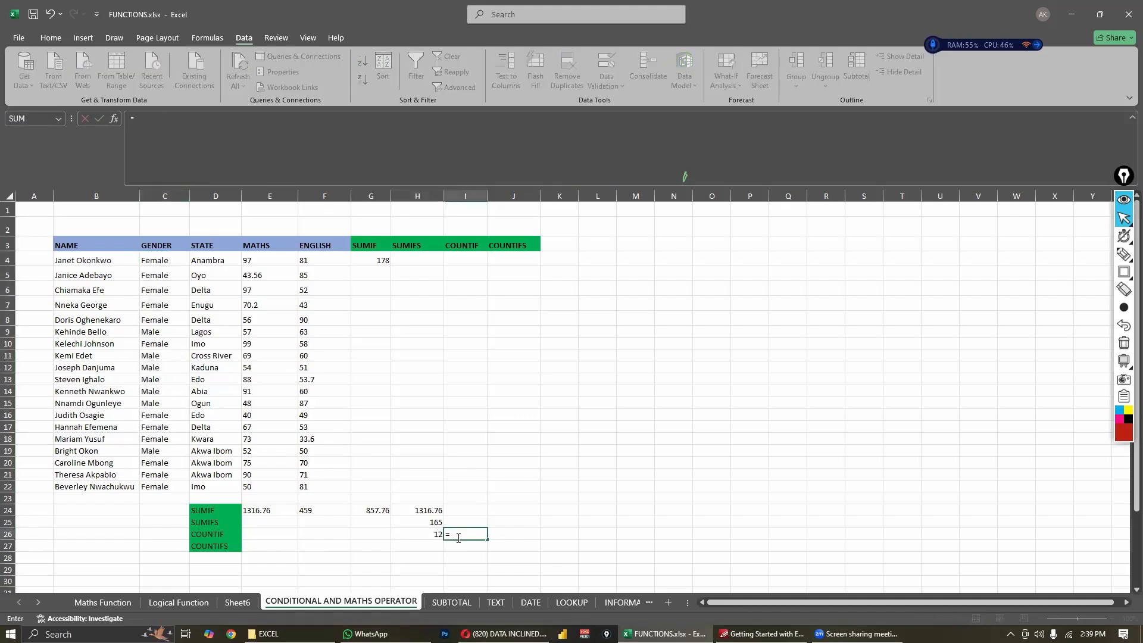
pyautogui.write('counti')
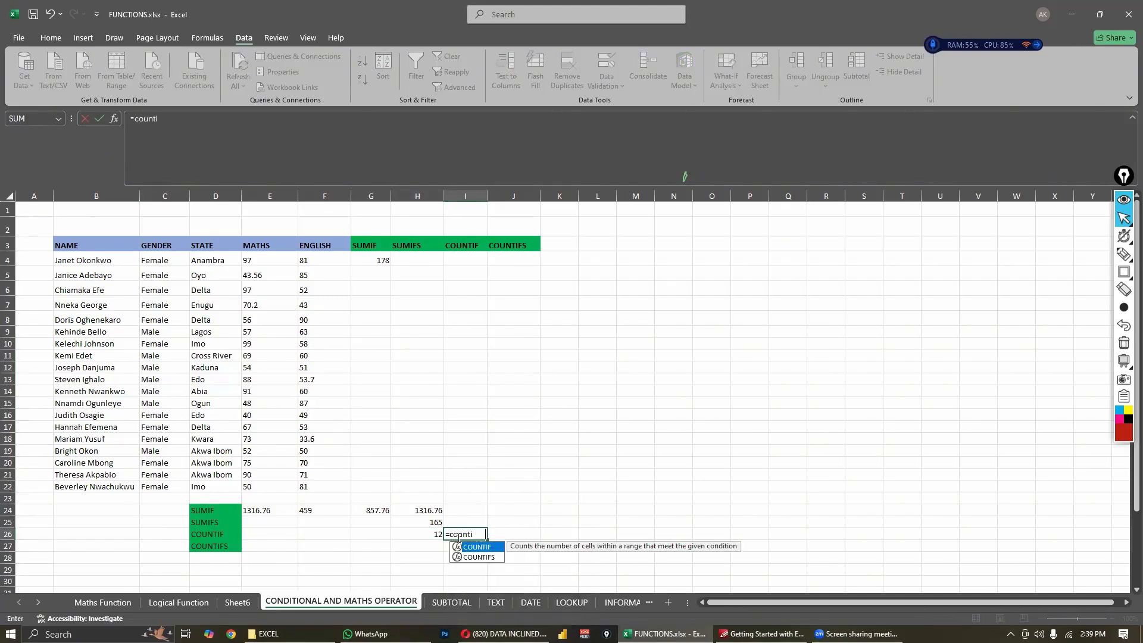
pyautogui.press('Tab')
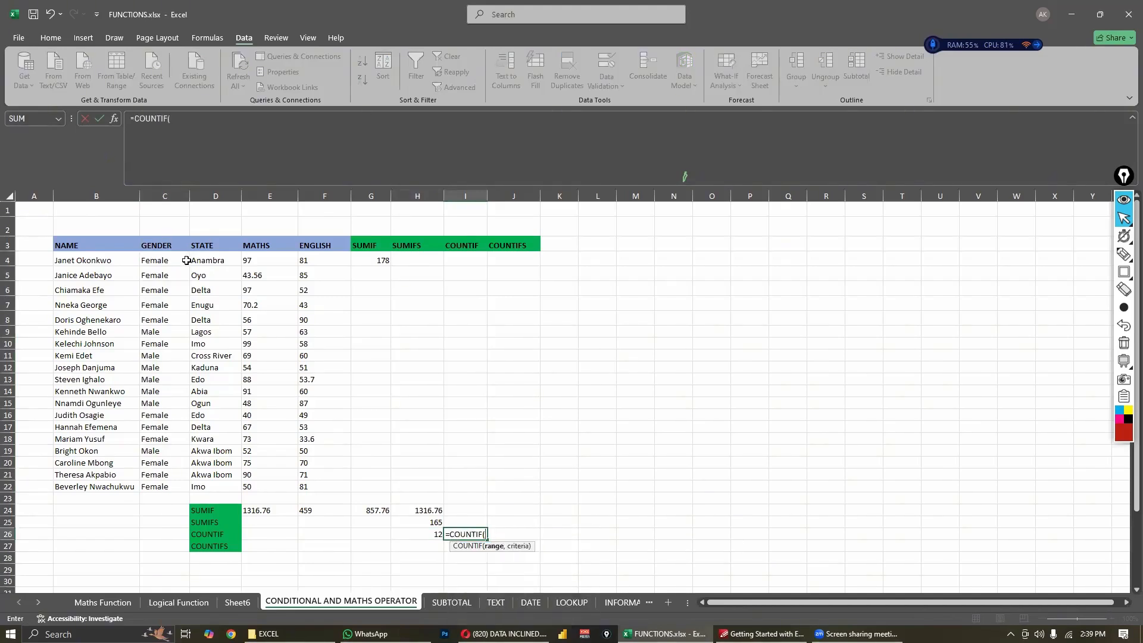
pyautogui.moveTo(156, 260); pyautogui.dragTo(172, 492)
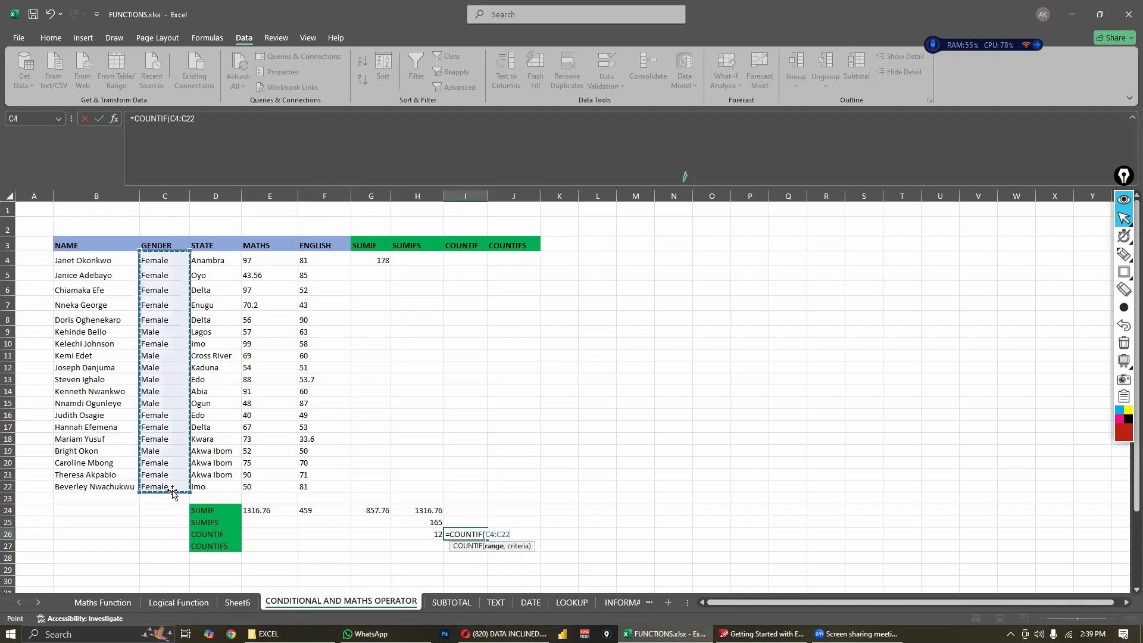
pyautogui.write(',')
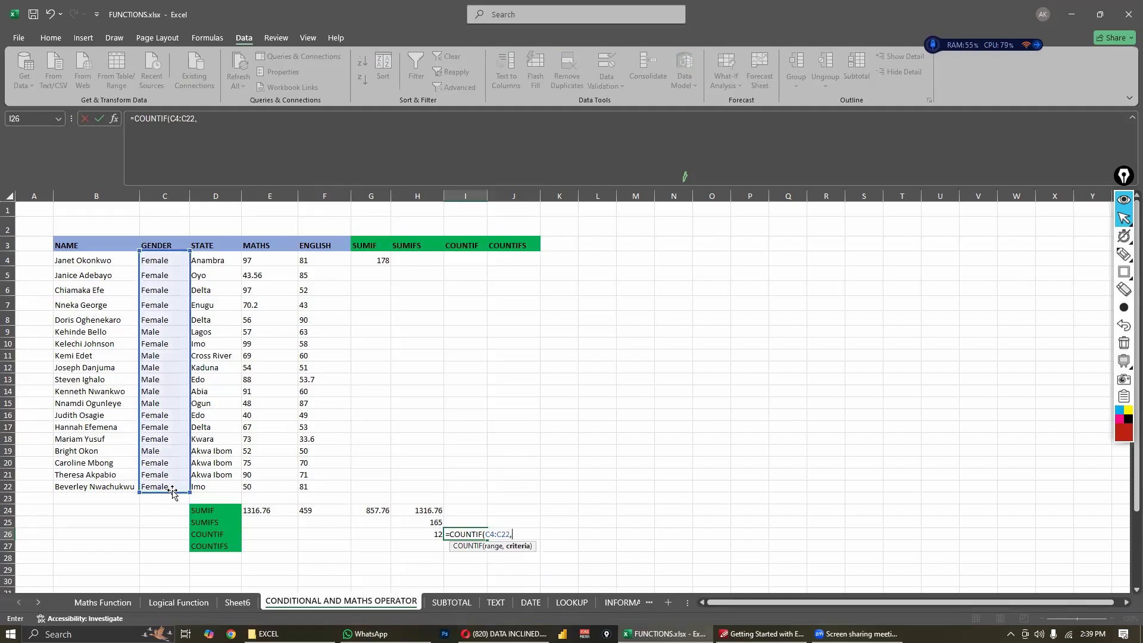
pyautogui.write('"Male"')
pyautogui.press('Return')
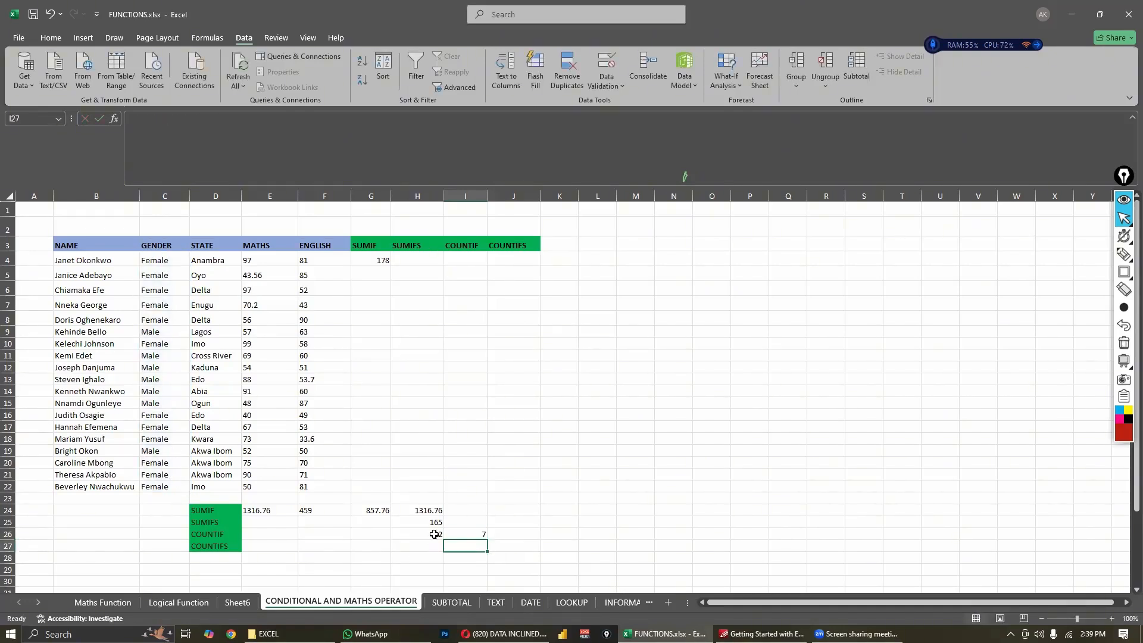
pyautogui.moveTo(434, 534); pyautogui.dragTo(464, 529)
pyautogui.click(492, 537)
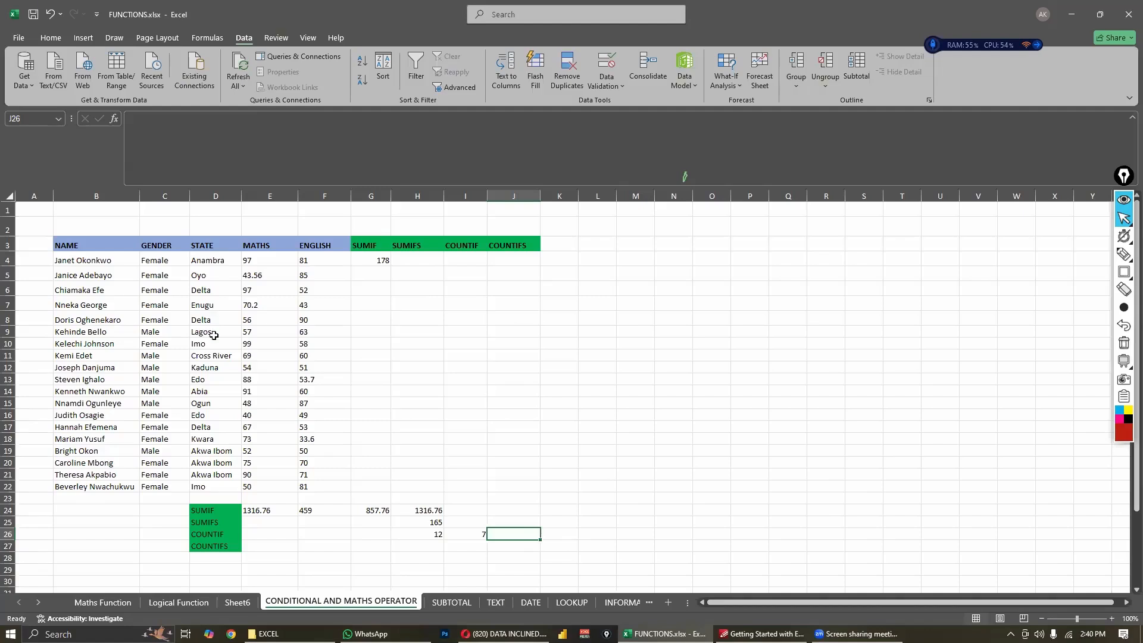
pyautogui.click(442, 387)
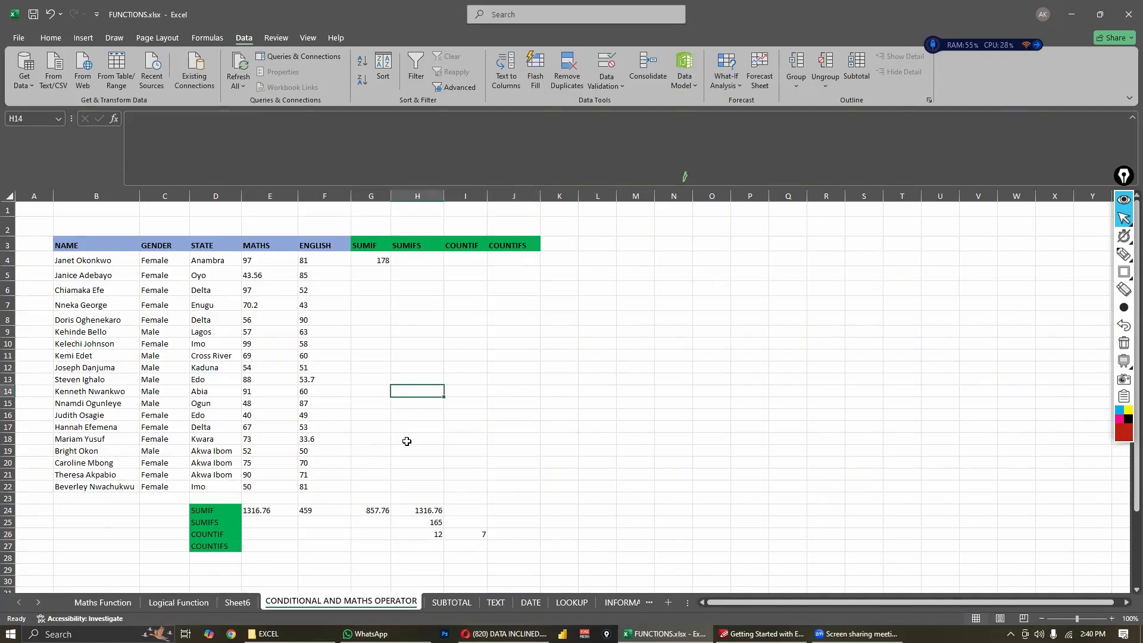
pyautogui.rightClick(365, 602)
pyautogui.click(536, 500)
pyautogui.click(513, 500)
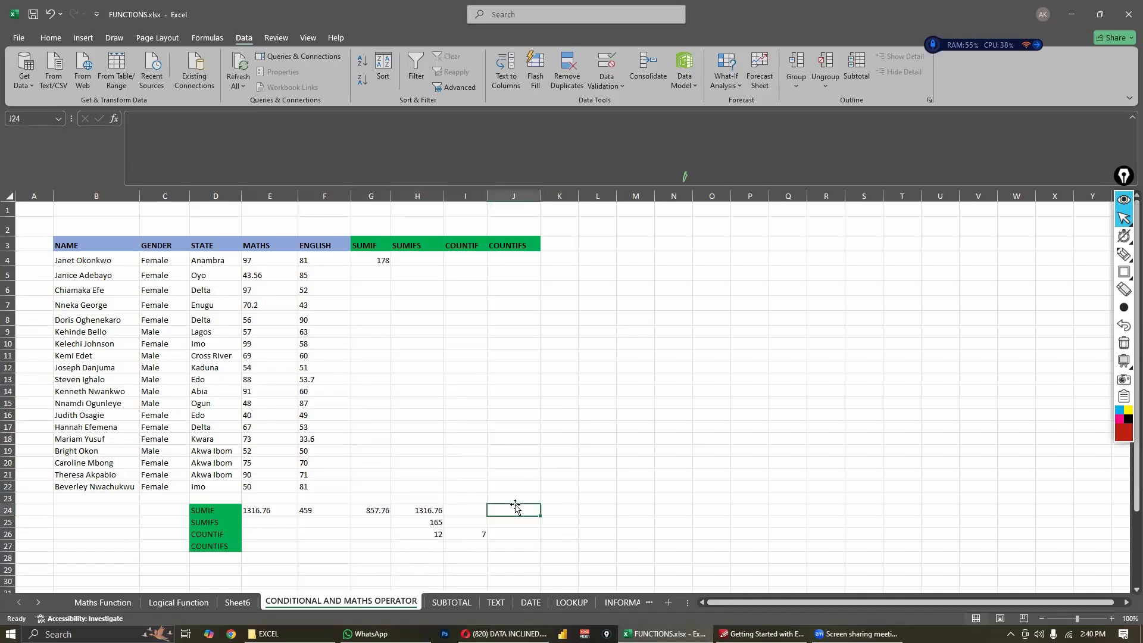
pyautogui.click(420, 498)
pyautogui.scroll(-1, 381, 485)
pyautogui.click(371, 487)
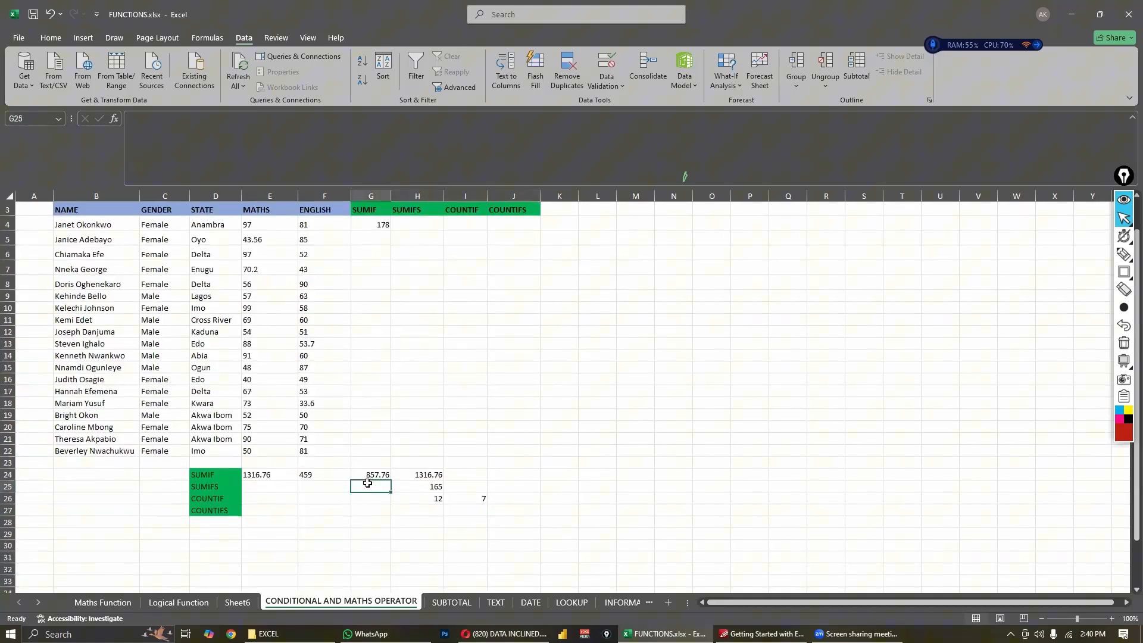
# - Convert the student data B3:F22 on the SUBTOTAL sheet into a table with headers
pyautogui.click(452, 603)
pyautogui.click(480, 536)
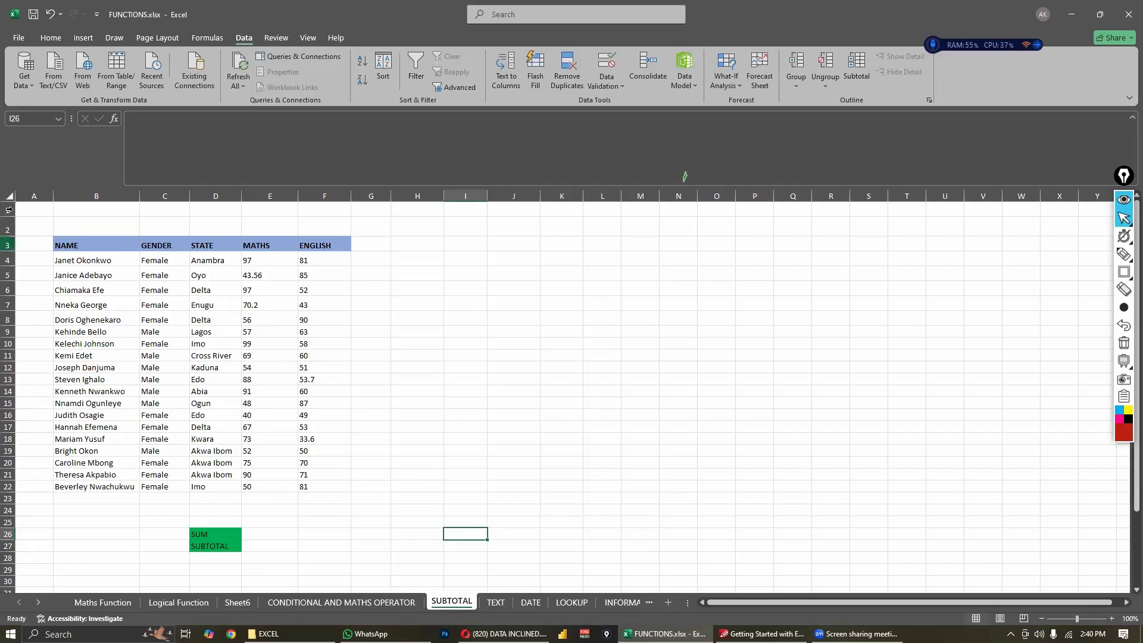
pyautogui.click(98, 287)
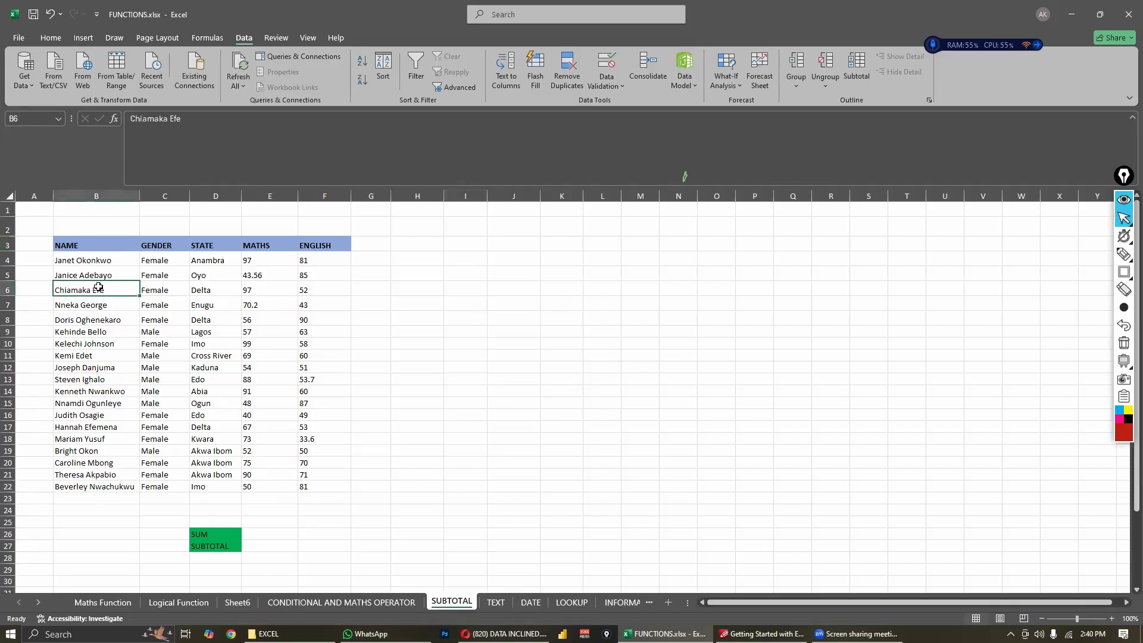
pyautogui.hotkey('ctrl', 't')
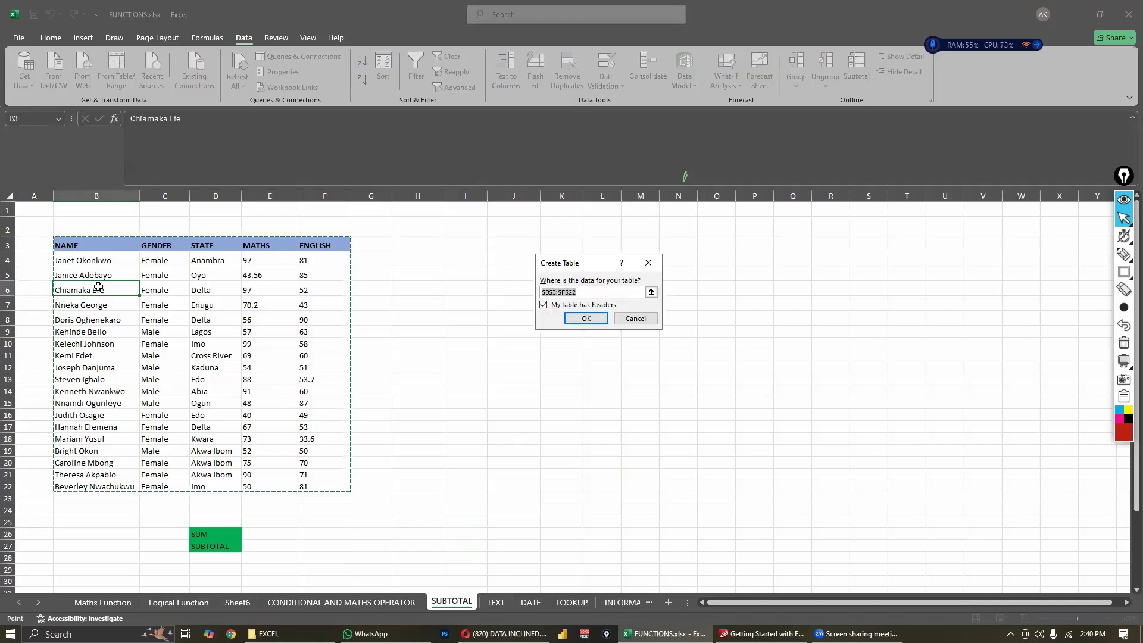
pyautogui.click(586, 319)
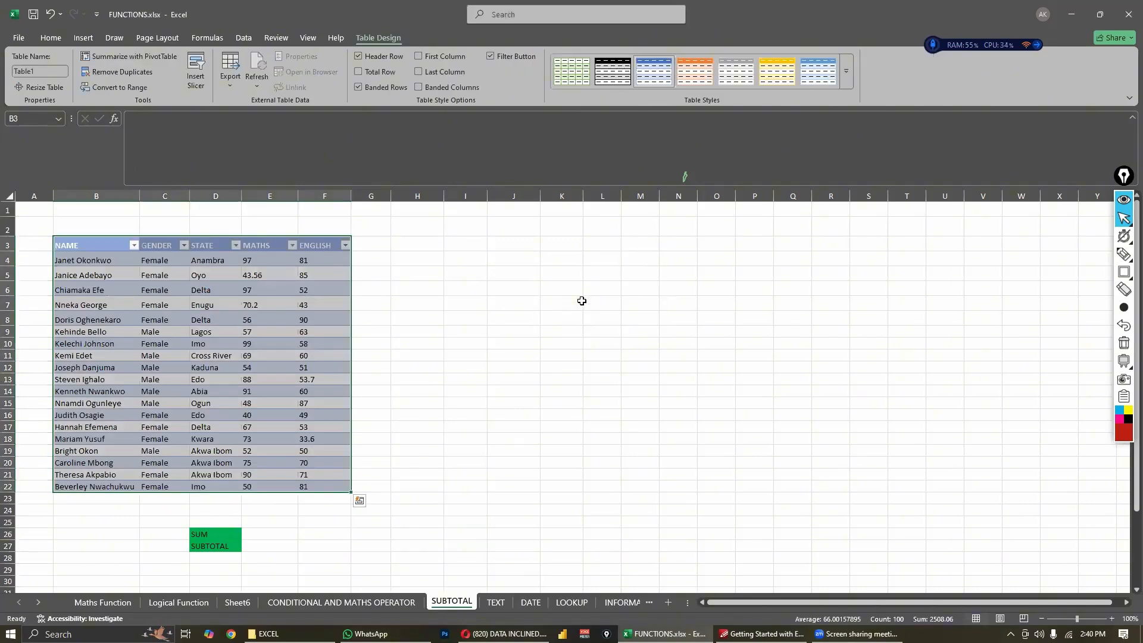
pyautogui.click(436, 368)
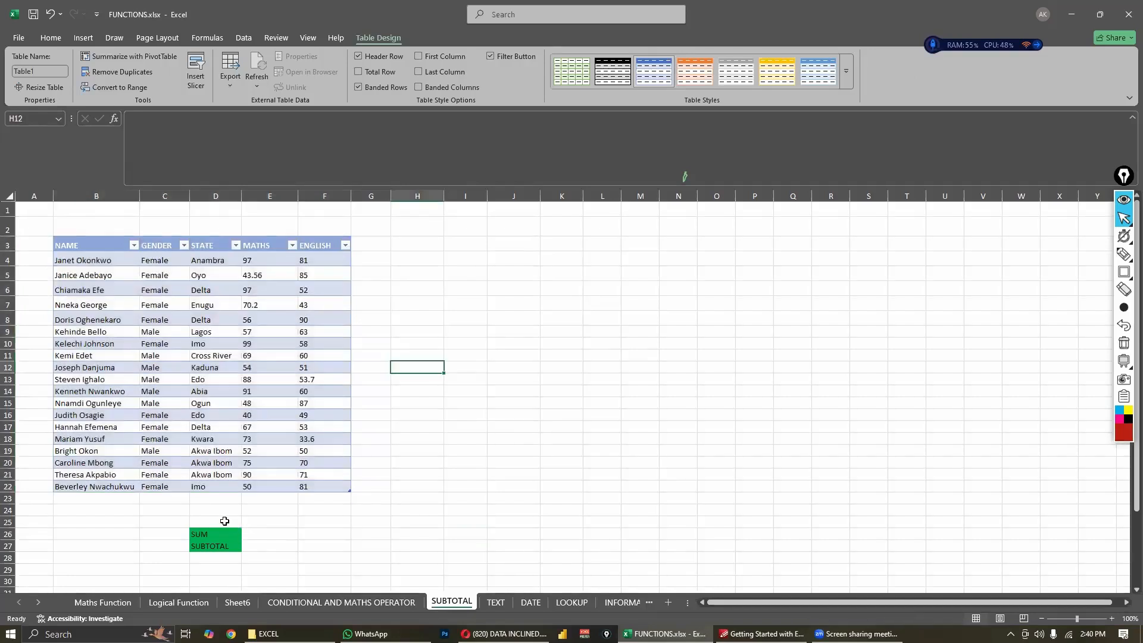
# - Total the table's MATHS column in E26 with the formula =SUM(Table1[MATHS])
pyautogui.click(220, 545)
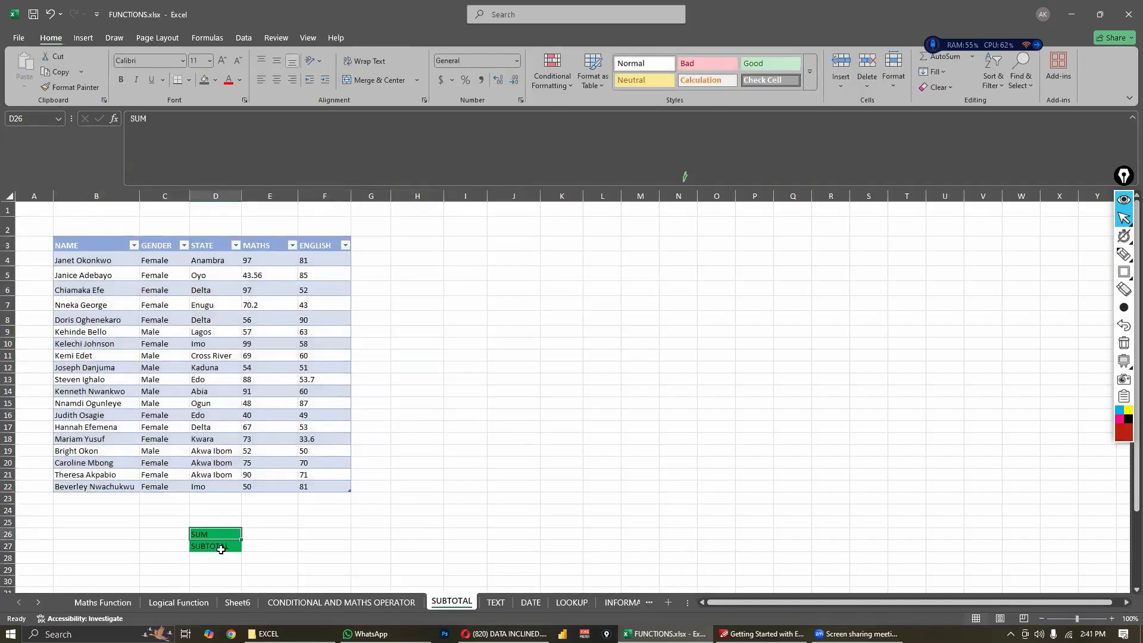
pyautogui.click(275, 531)
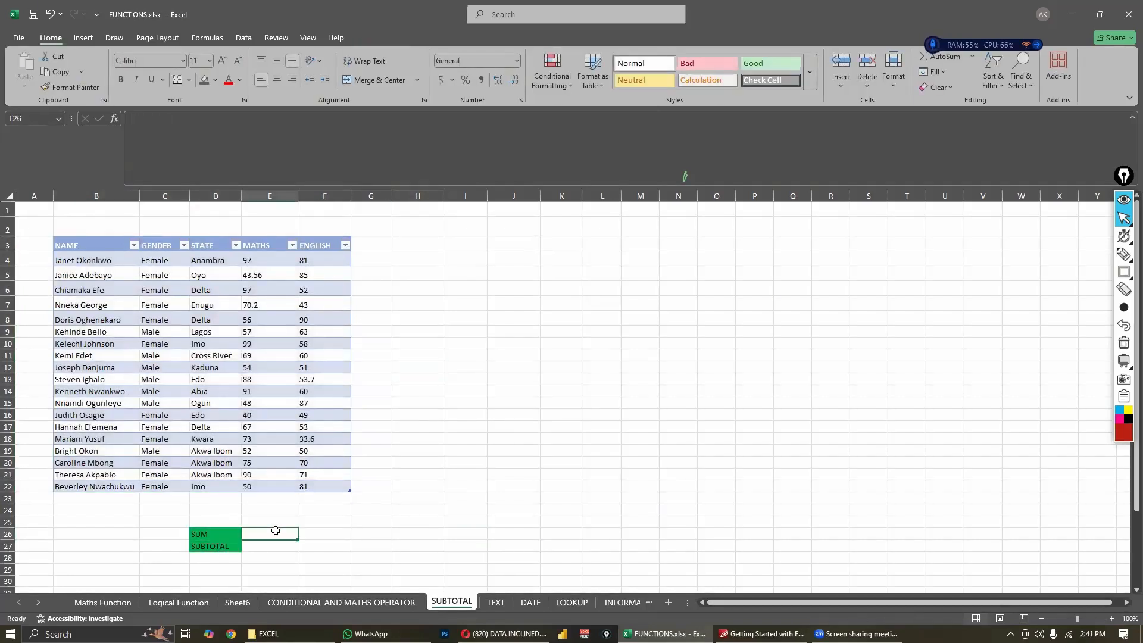
pyautogui.write('=sum')
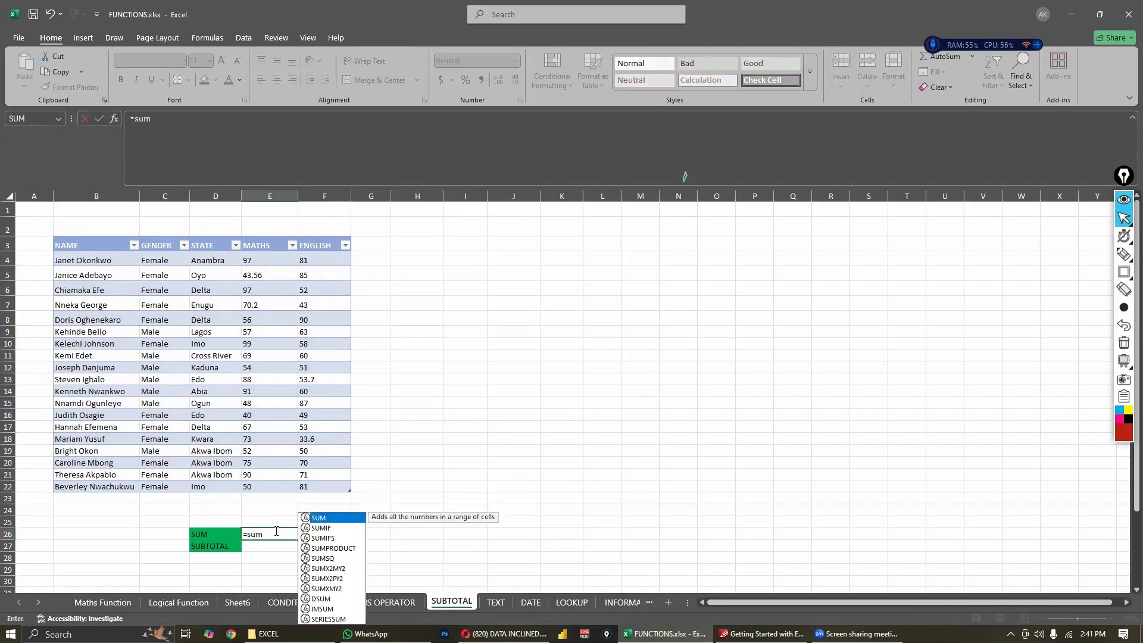
pyautogui.press('Tab')
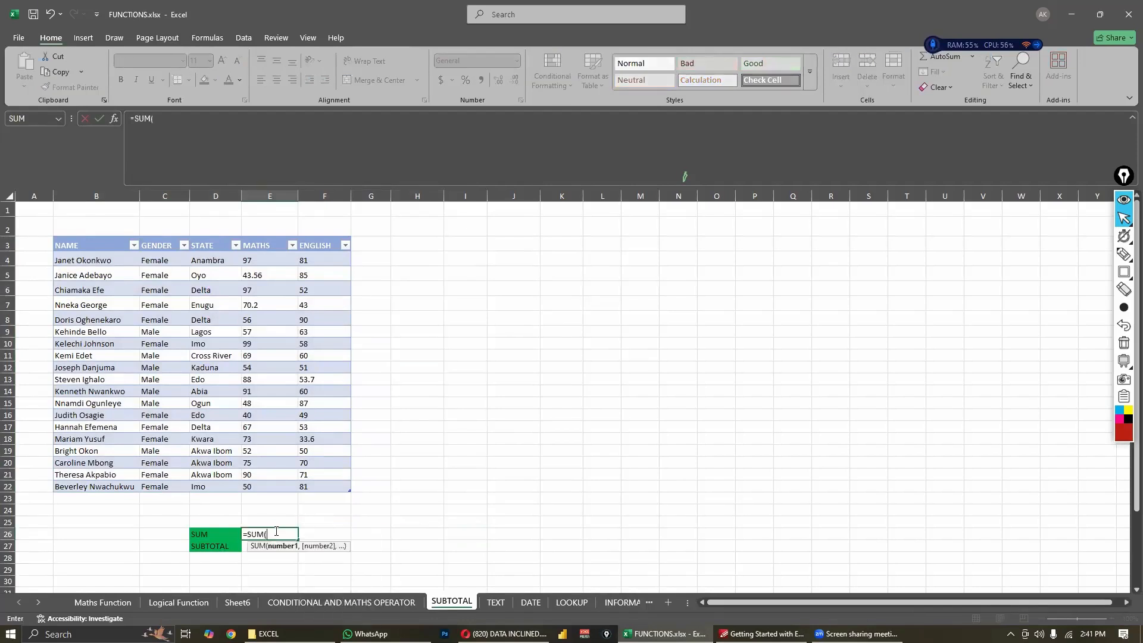
pyautogui.moveTo(277, 259); pyautogui.dragTo(276, 488)
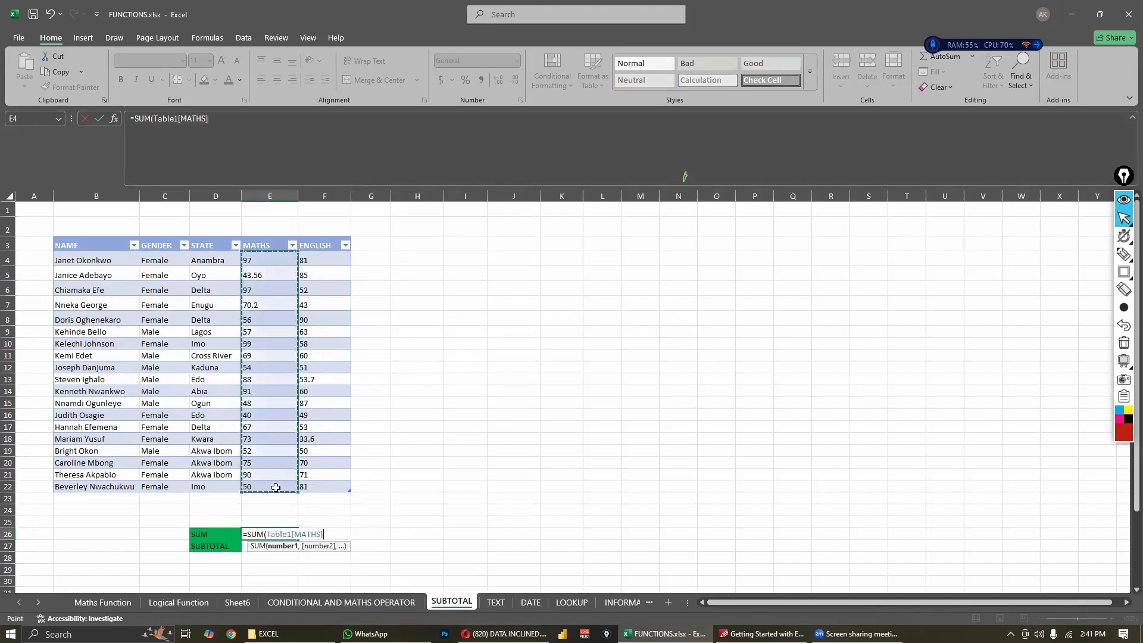
pyautogui.write(')')
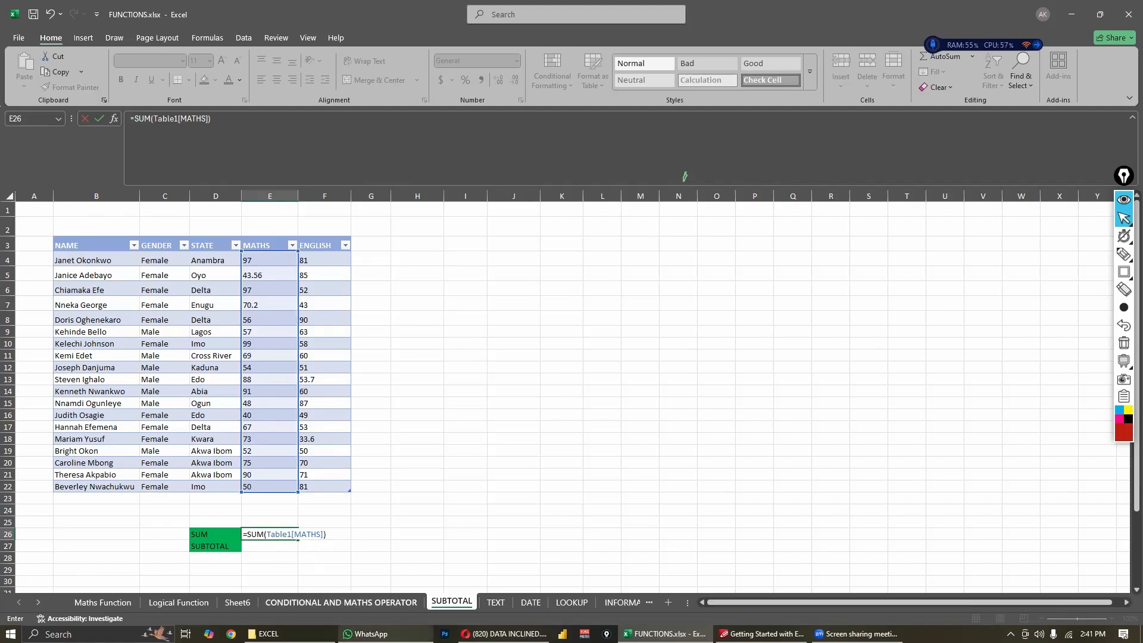
pyautogui.moveTo(368, 633)
pyautogui.press('Return')
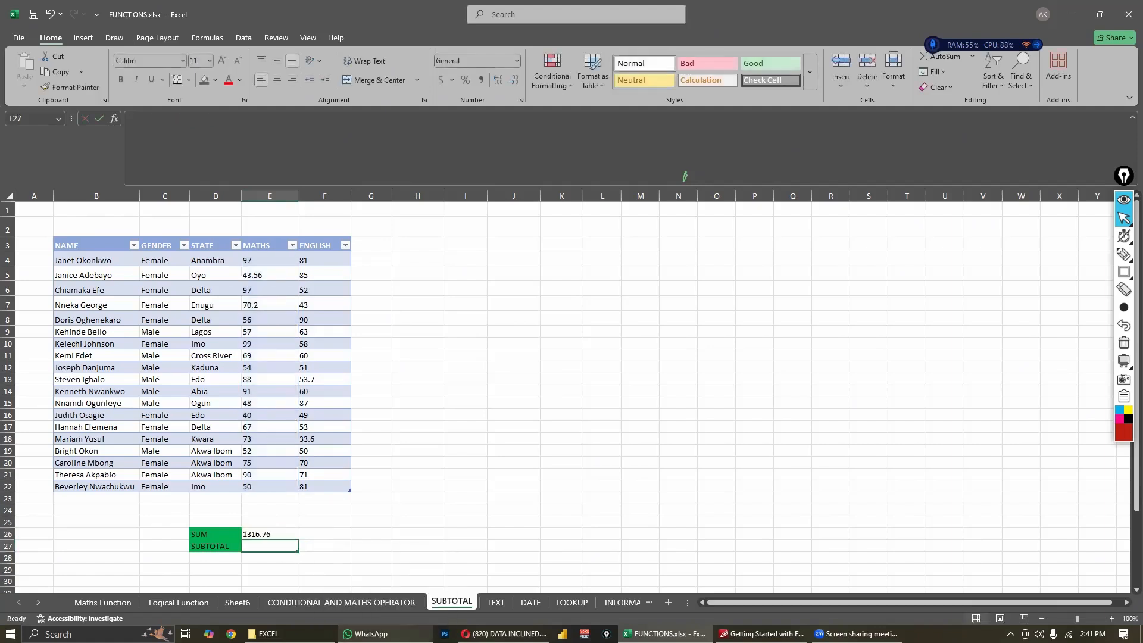
# - Total the table's MATHS column in E27 with the formula =SUBTOTAL(109,Table1[MATHS]), using function option 109 - SUM
pyautogui.click(259, 534)
pyautogui.click(269, 546)
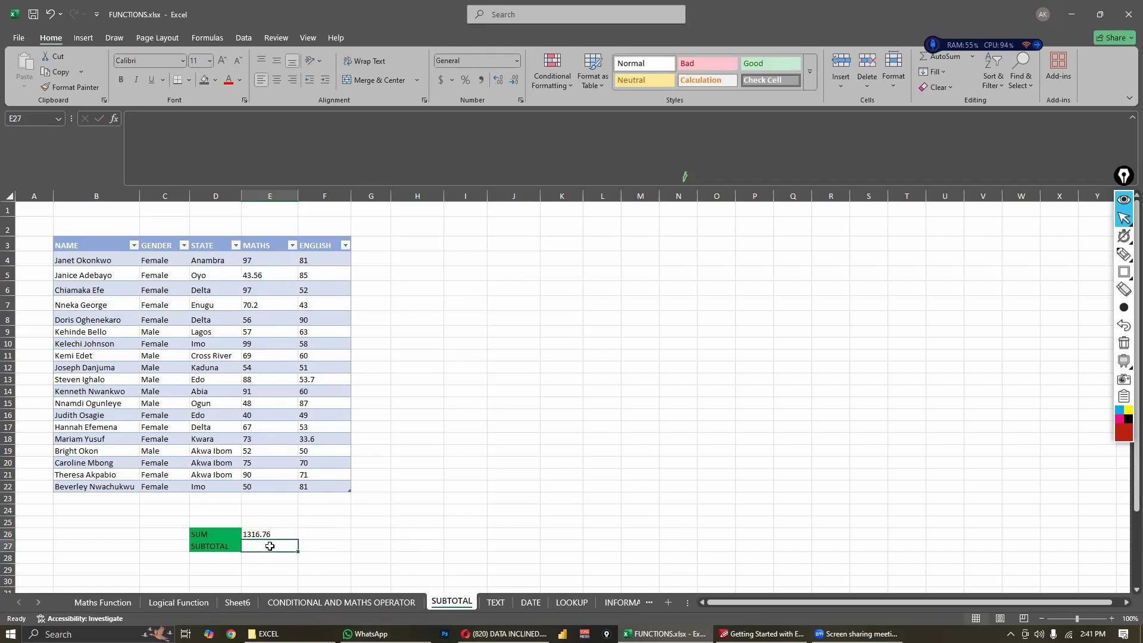
pyautogui.write('=subt')
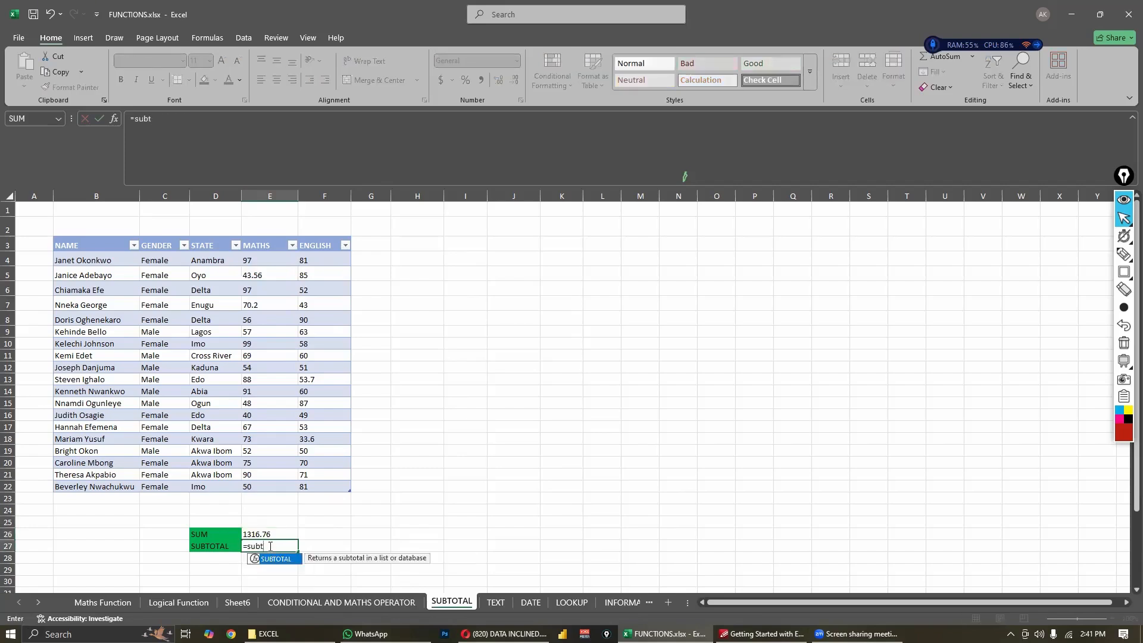
pyautogui.press('Tab')
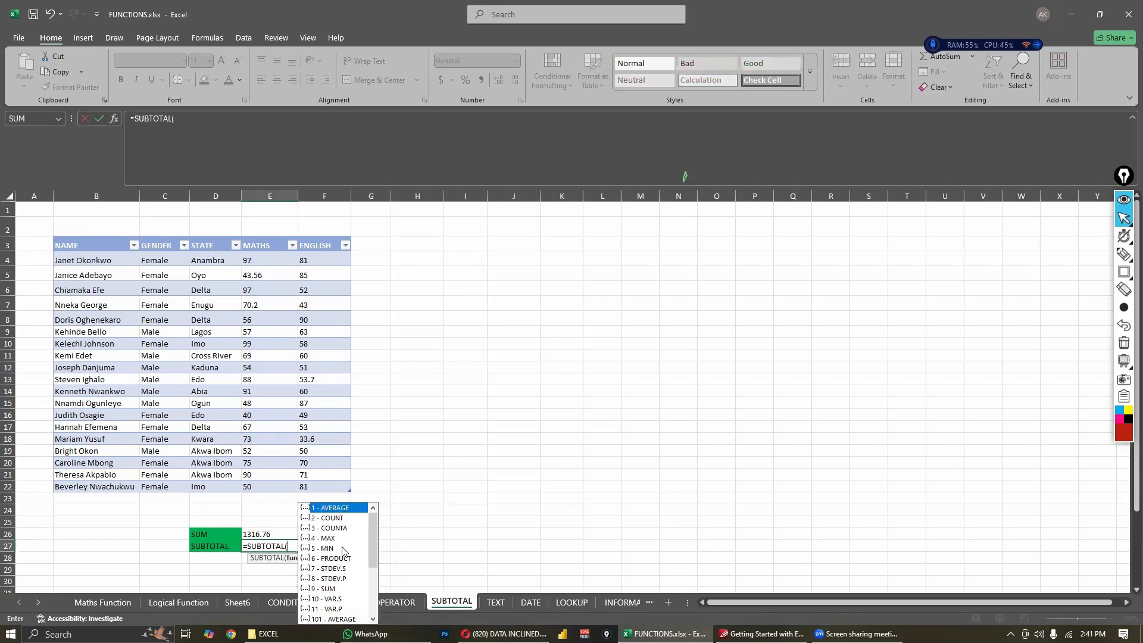
pyautogui.scroll(-4, 345, 549)
pyautogui.scroll(2, 345, 554)
pyautogui.scroll(2, 350, 566)
pyautogui.scroll(-4, 348, 562)
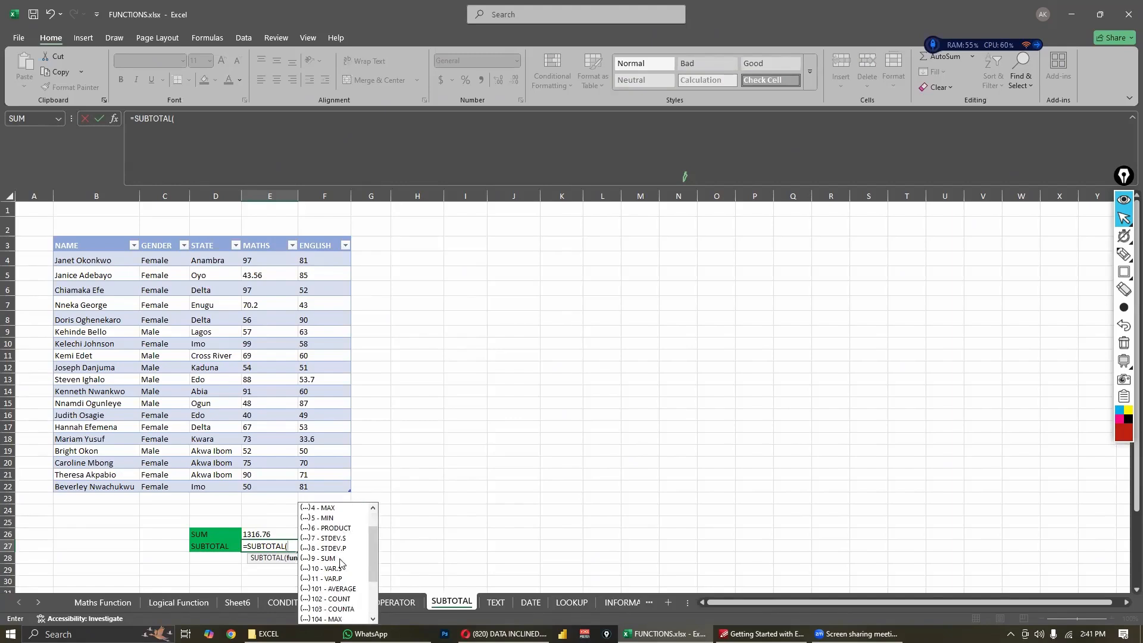
pyautogui.click(329, 599)
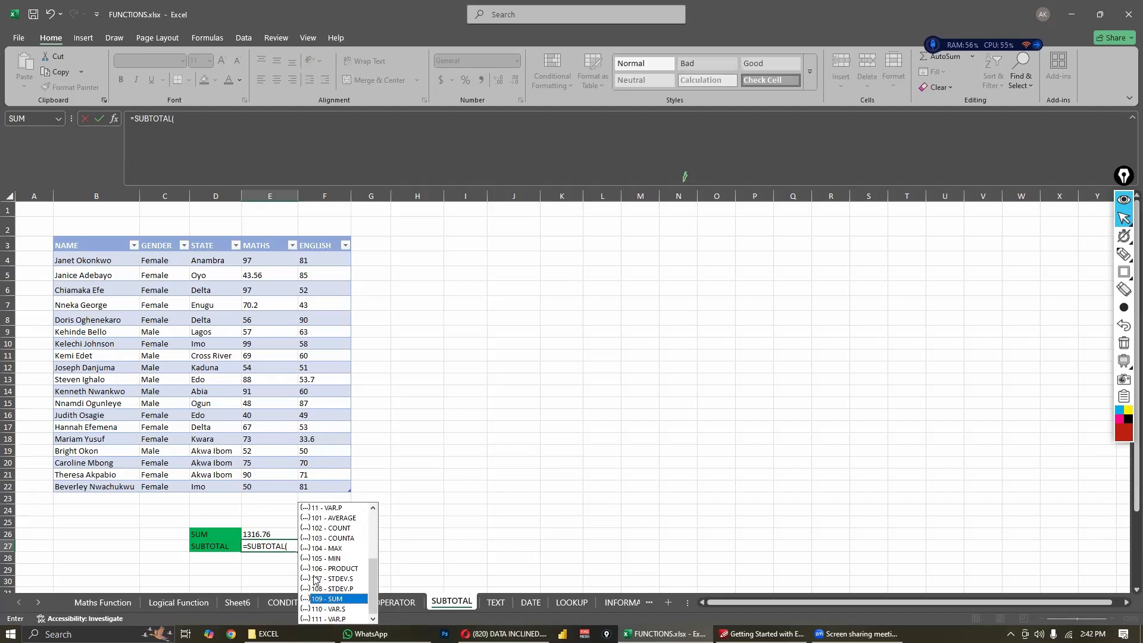
pyautogui.doubleClick(334, 599)
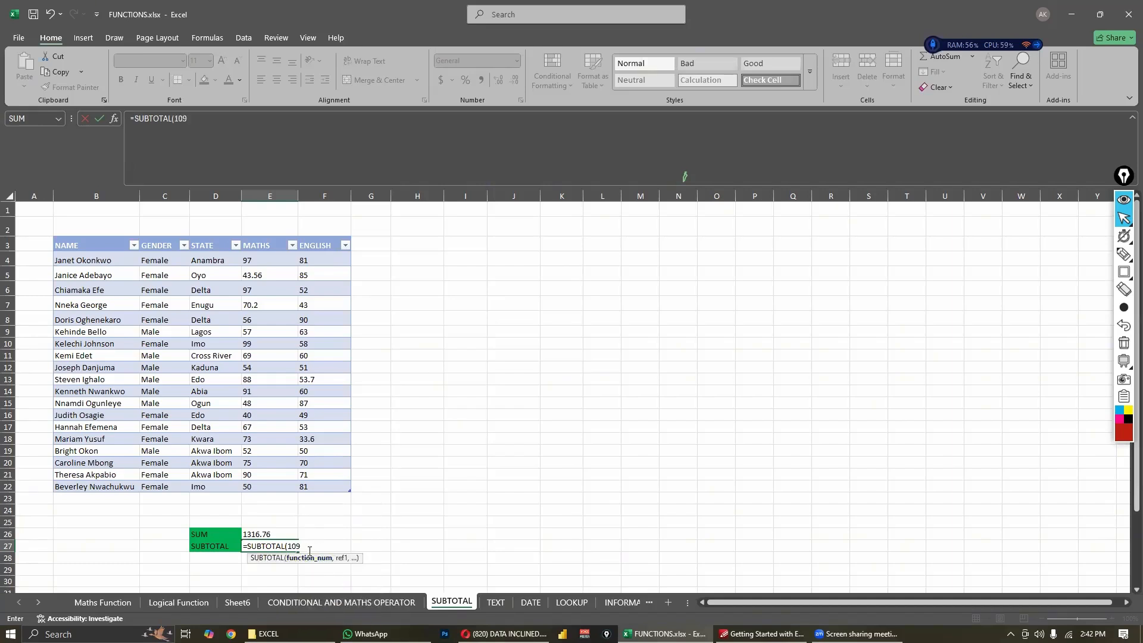
pyautogui.write(',')
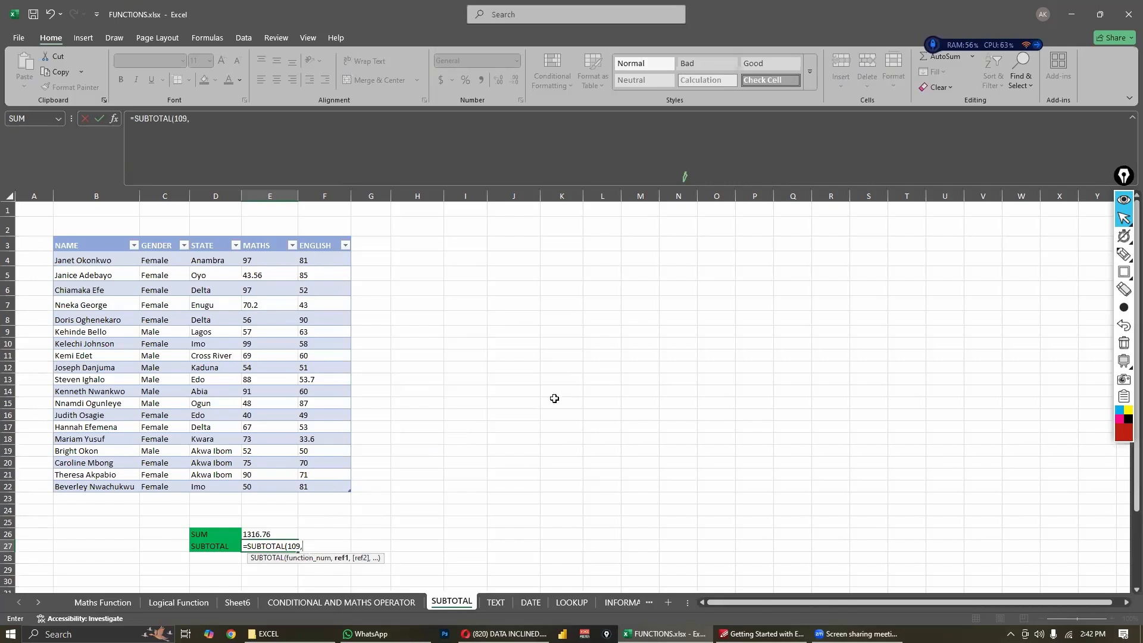
pyautogui.moveTo(264, 261); pyautogui.dragTo(280, 484)
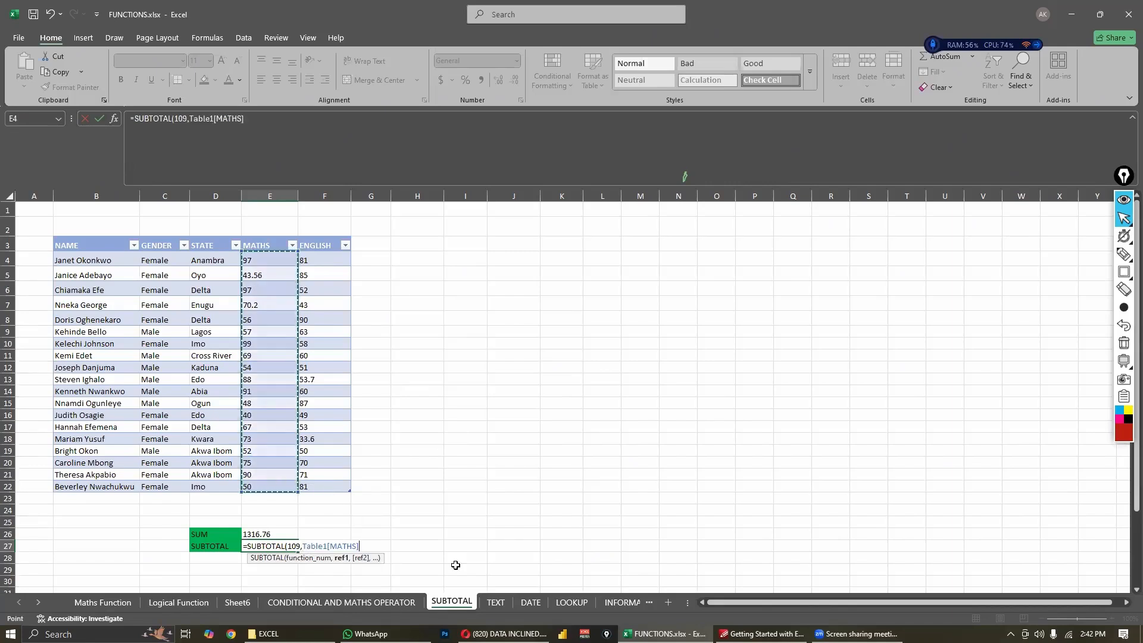
pyautogui.press('Return')
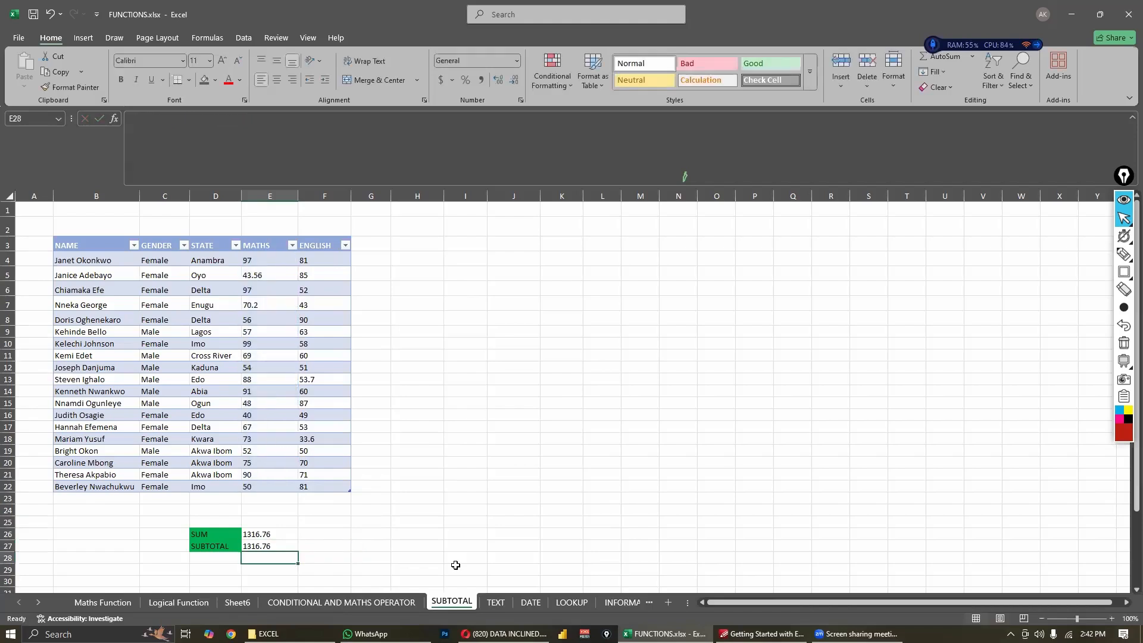
# - Compare the SUBTOTAL formula in E27 with the SUM formula in E26 on the unfiltered table
pyautogui.click(280, 544)
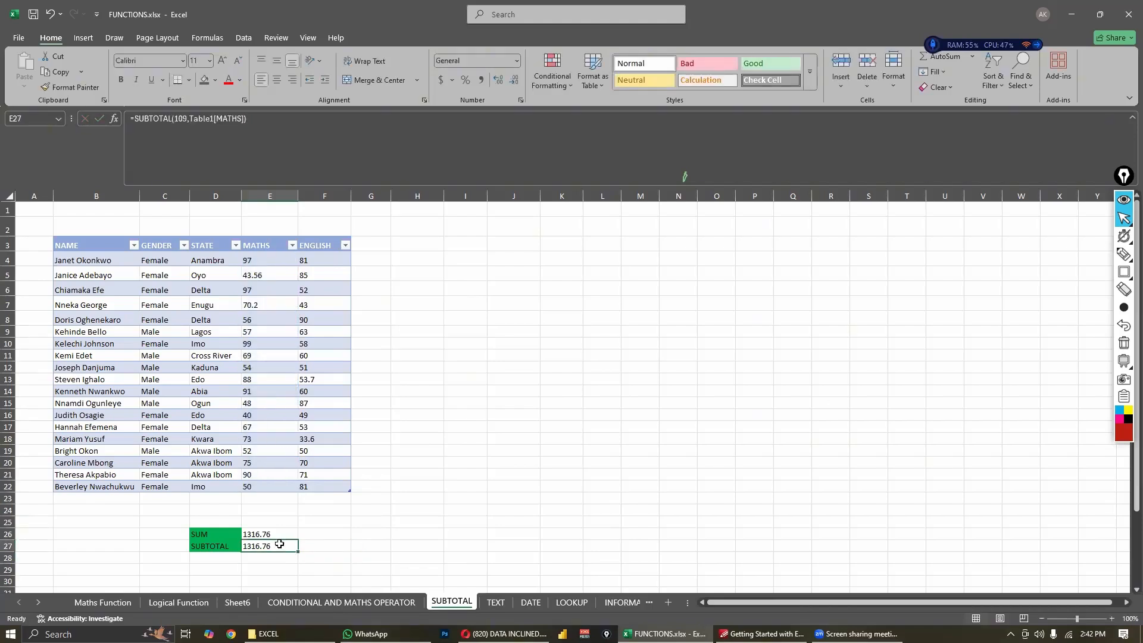
pyautogui.click(275, 535)
pyautogui.click(273, 545)
pyautogui.click(276, 535)
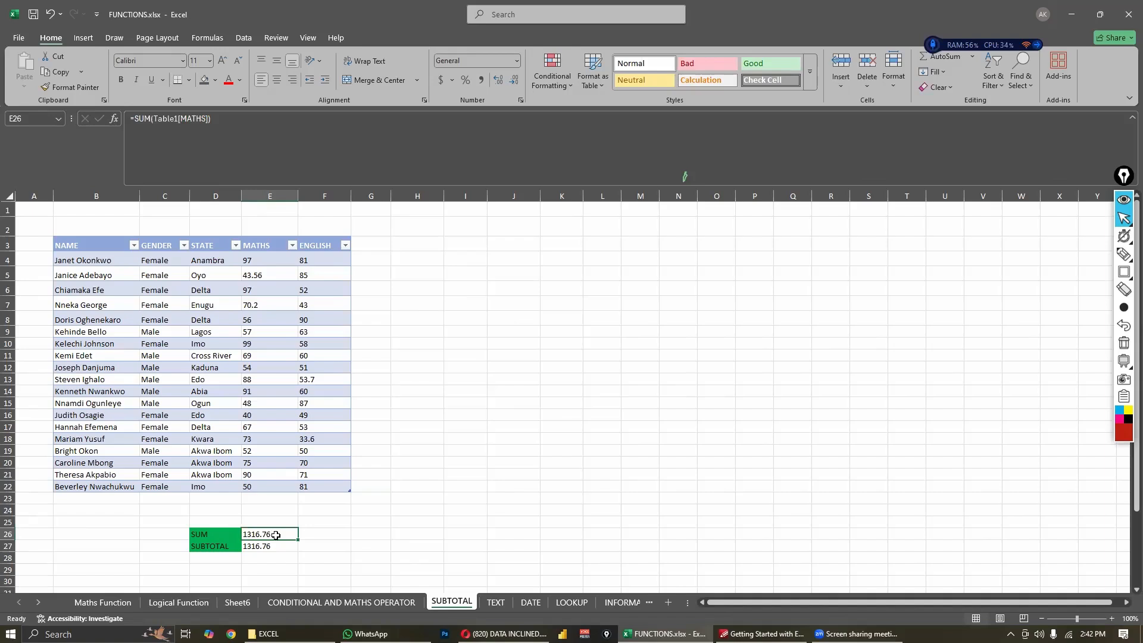
pyautogui.click(283, 547)
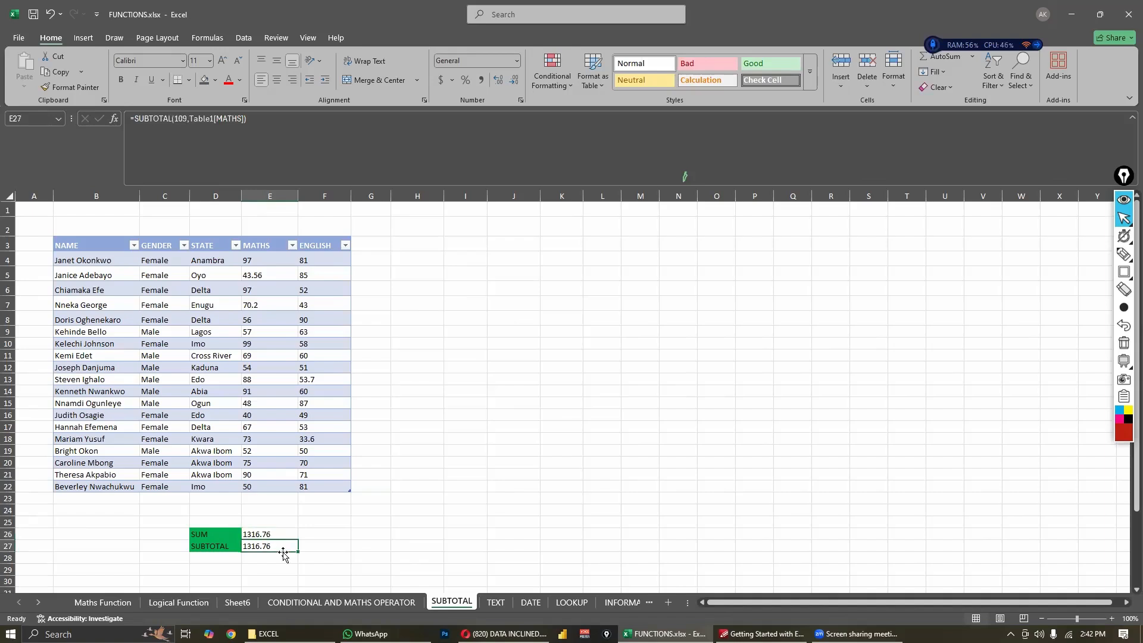
# - Filter the GENDER column to exclude Male and compare the SUM and SUBTOTAL results in E26 and E27
pyautogui.click(182, 245)
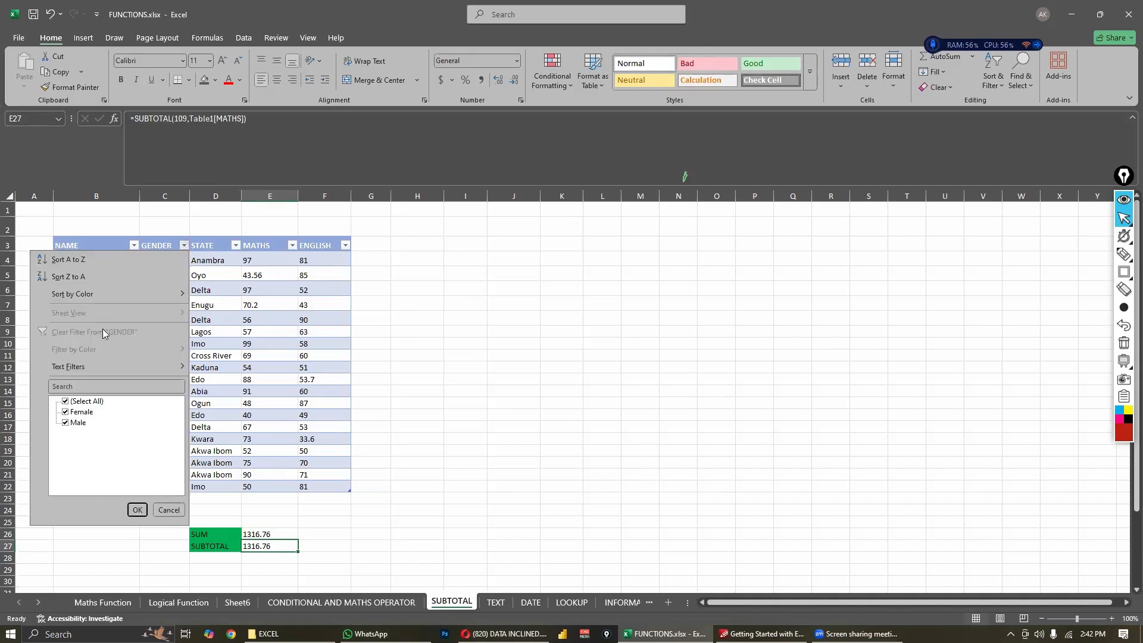
pyautogui.click(66, 422)
pyautogui.click(137, 510)
pyautogui.click(300, 531)
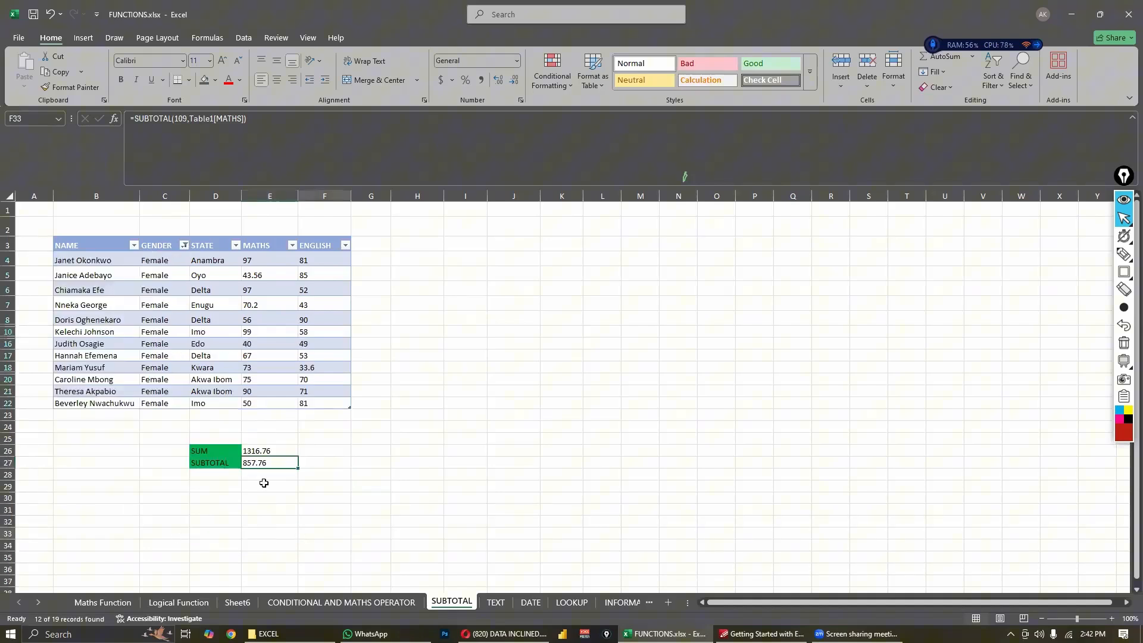
pyautogui.click(257, 451)
pyautogui.click(274, 487)
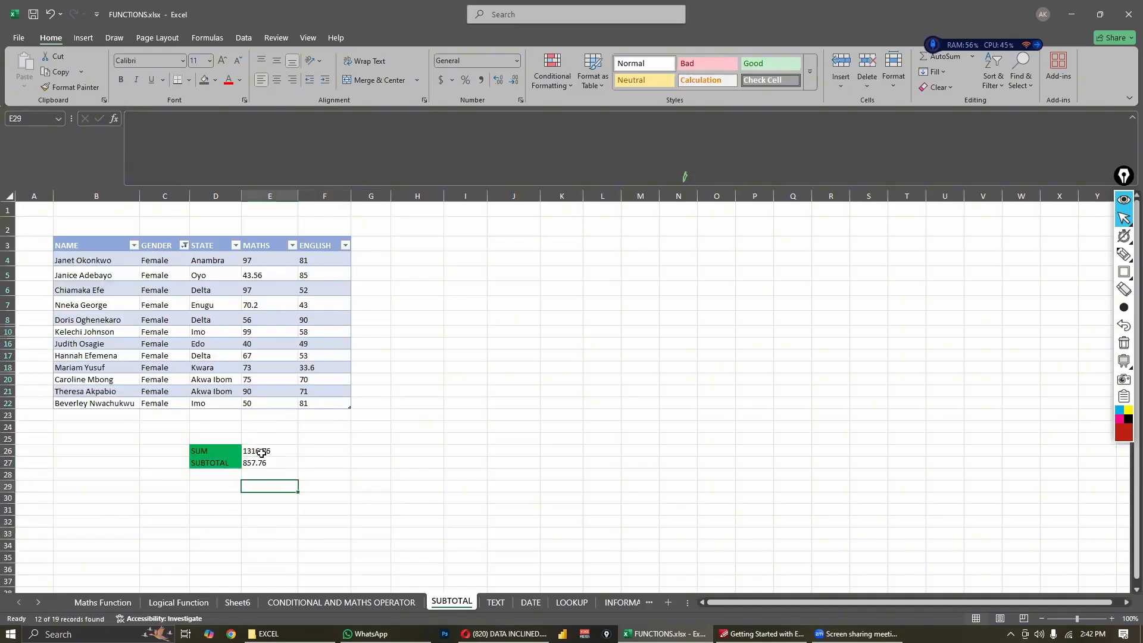
pyautogui.click(262, 452)
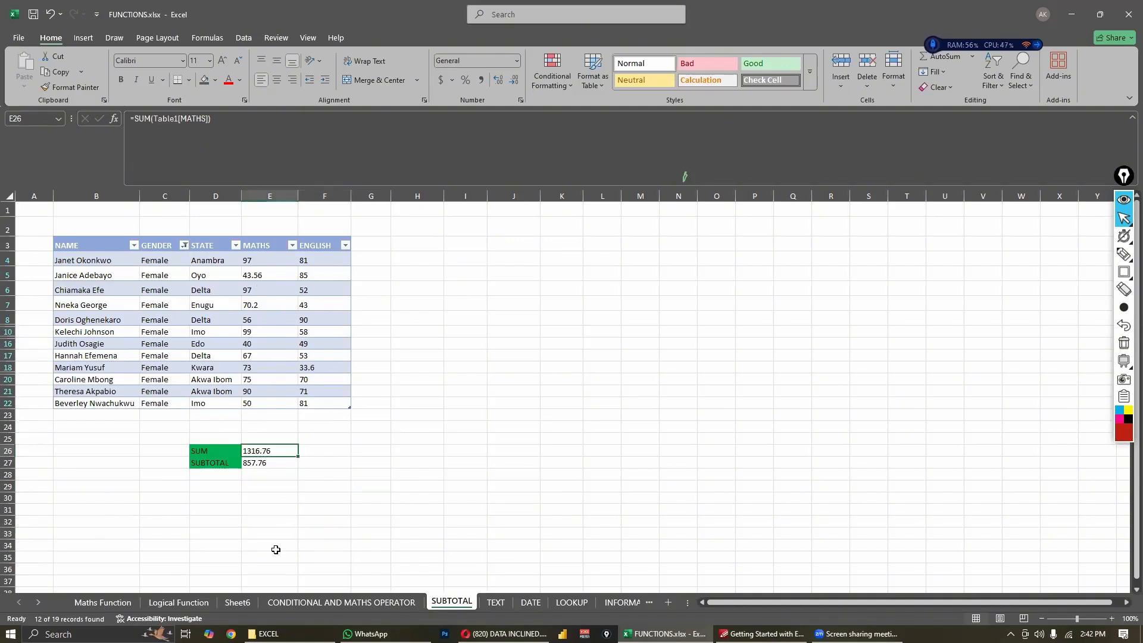
pyautogui.click(274, 463)
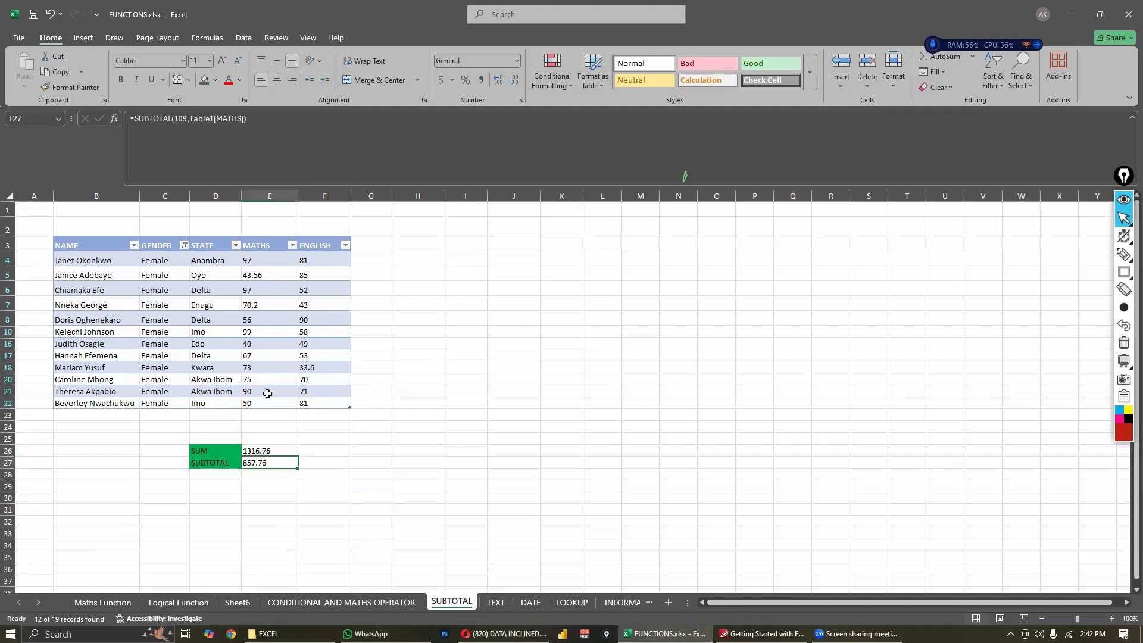
# - Filter the STATE column to show only Delta and check how E26 and E27 respond
pyautogui.click(236, 247)
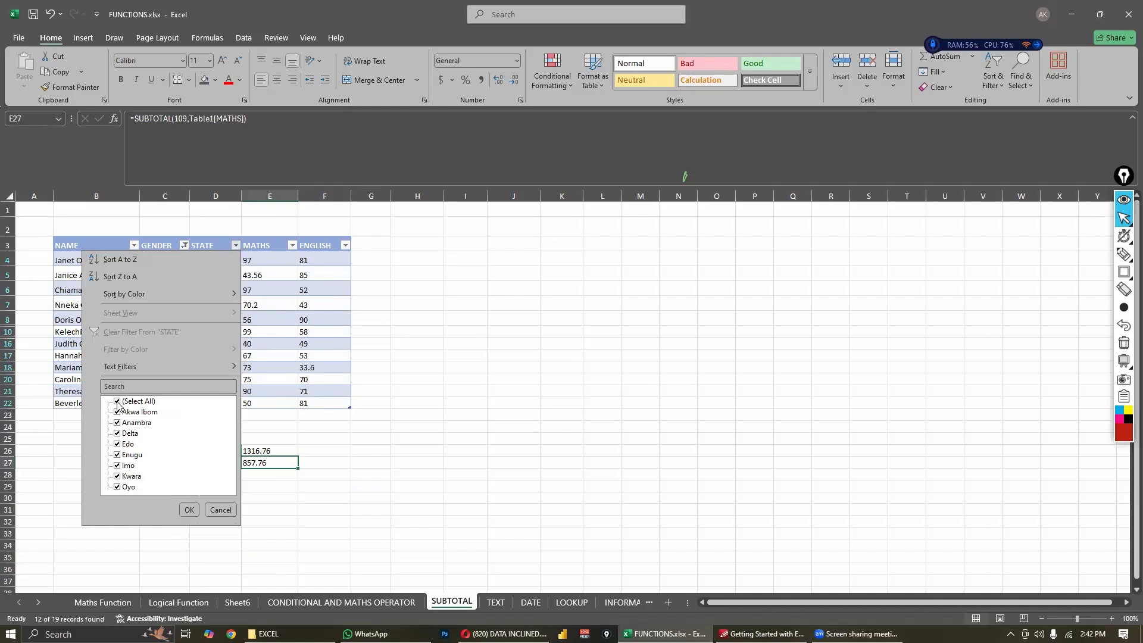
pyautogui.click(118, 403)
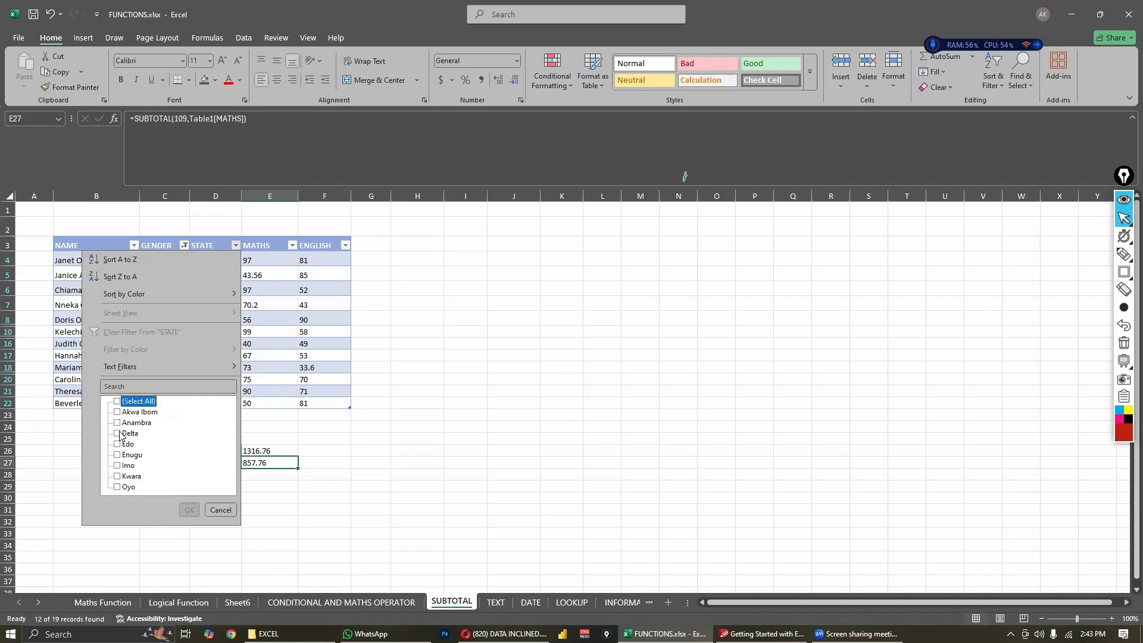
pyautogui.click(118, 433)
pyautogui.click(191, 510)
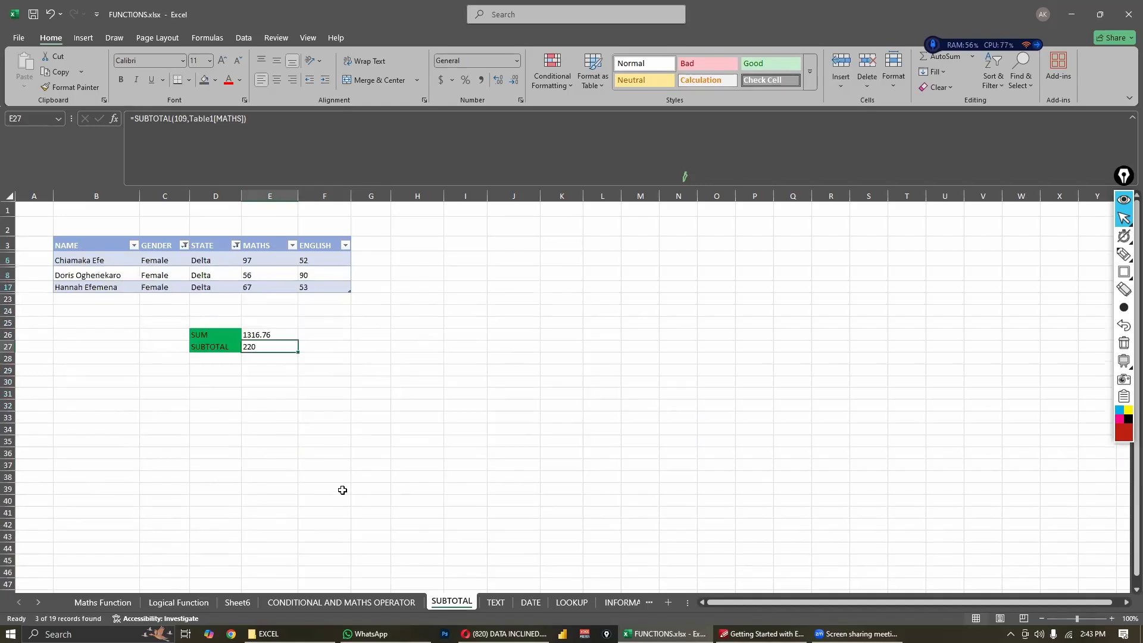
pyautogui.click(257, 409)
pyautogui.click(253, 346)
pyautogui.click(255, 334)
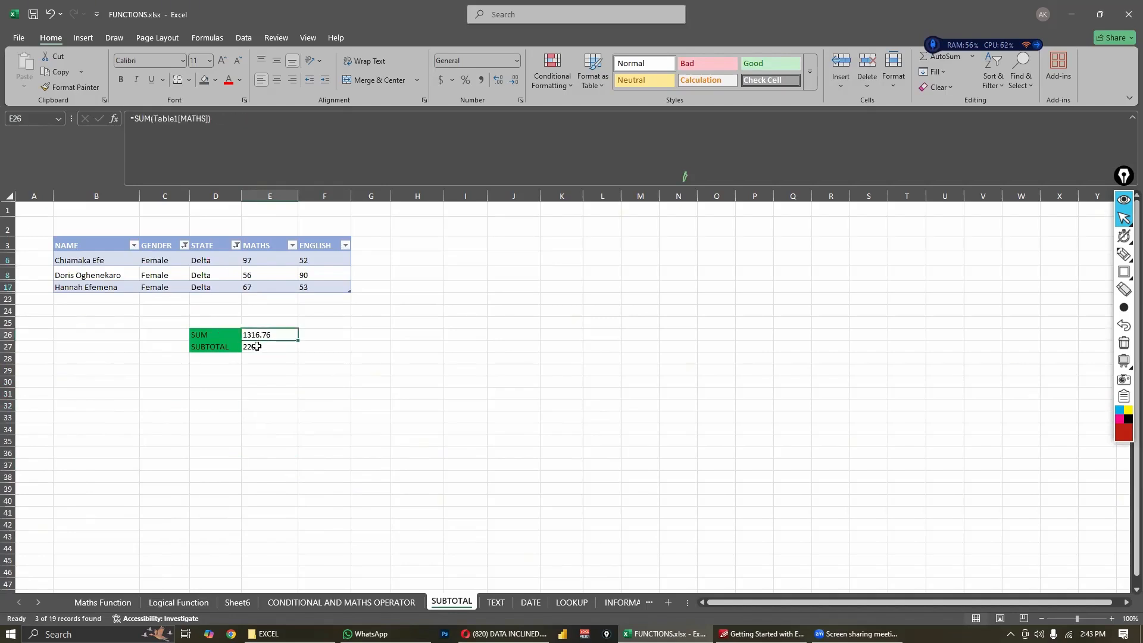
pyautogui.click(254, 346)
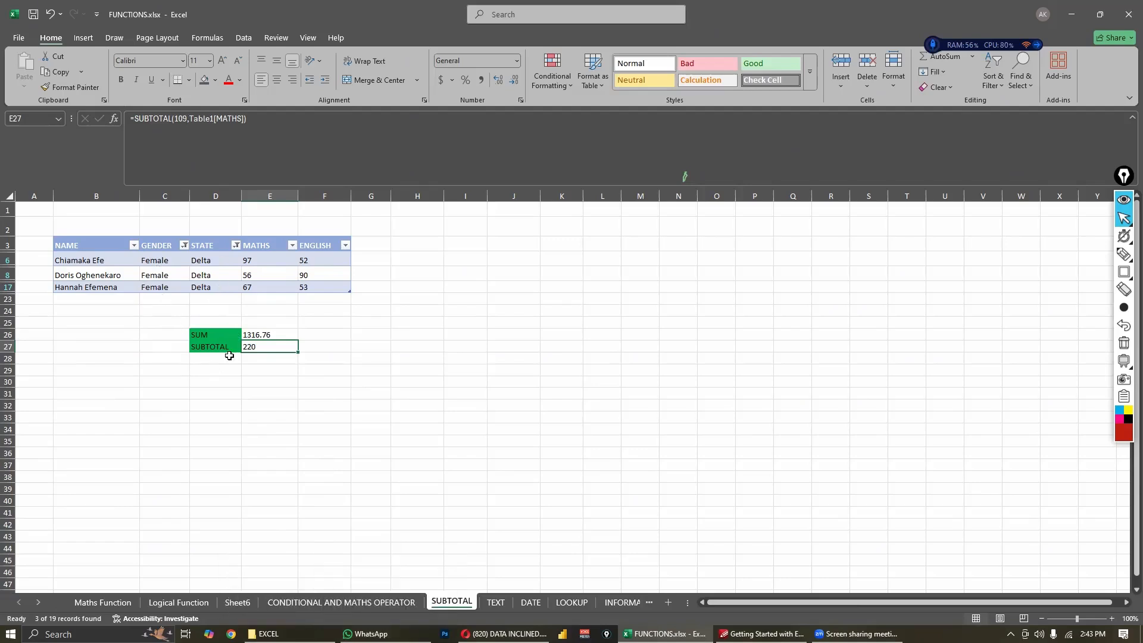
# - On the CONDITIONAL AND MATHS OPERATOR sheet, start a SUMIFS formula in H29 with the maths scores E4:E22 as sum range
pyautogui.click(331, 603)
pyautogui.click(462, 382)
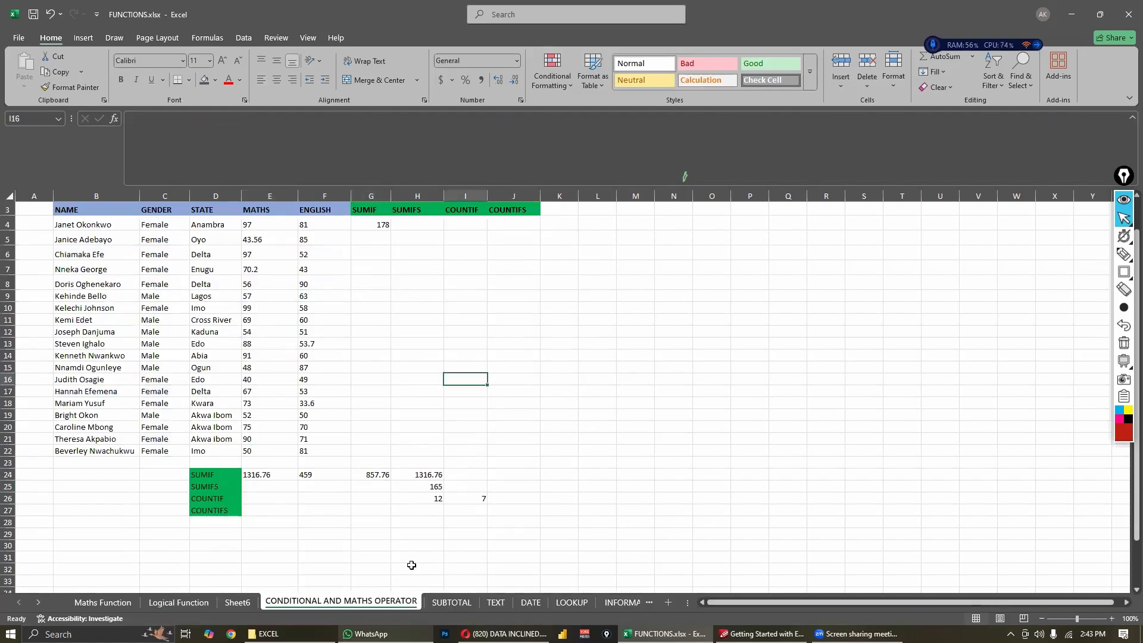
pyautogui.click(413, 533)
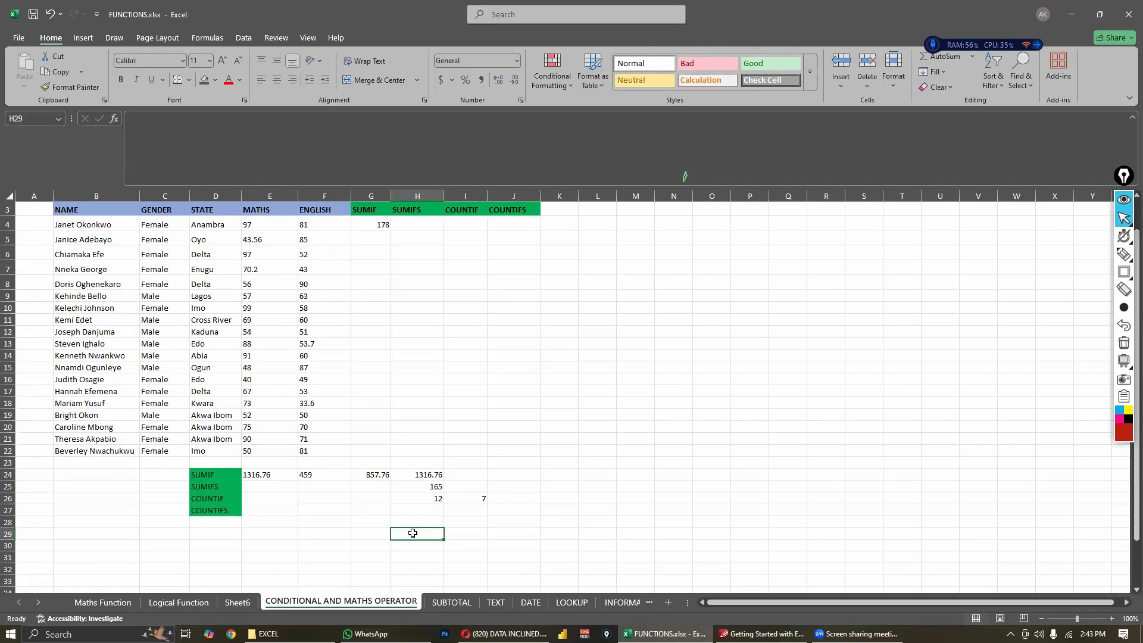
pyautogui.write('=sumif')
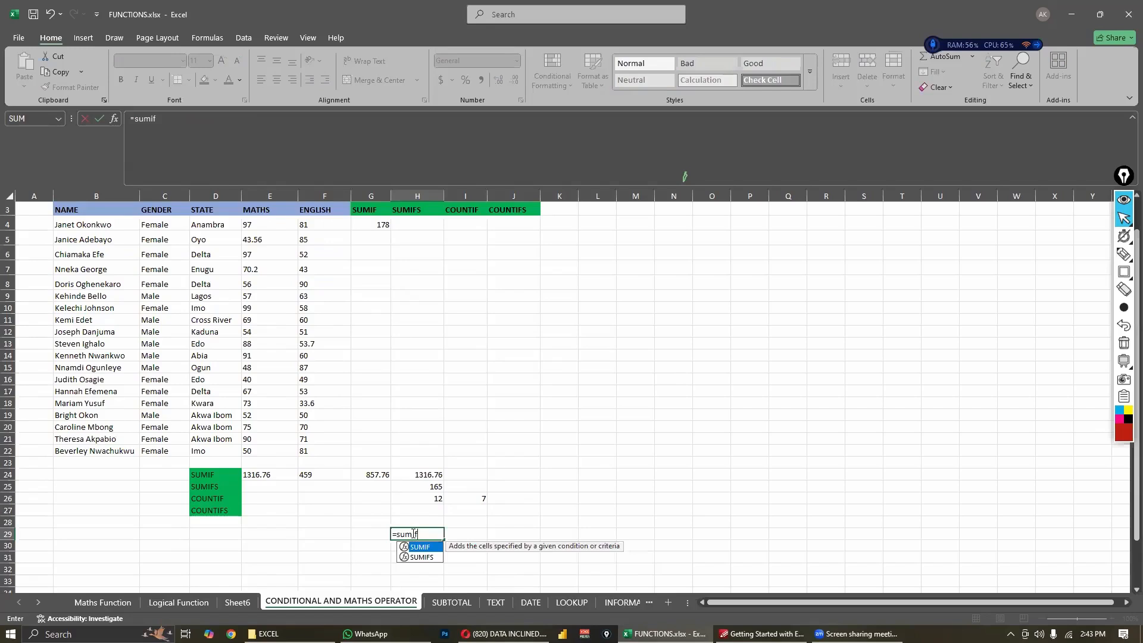
pyautogui.write('s')
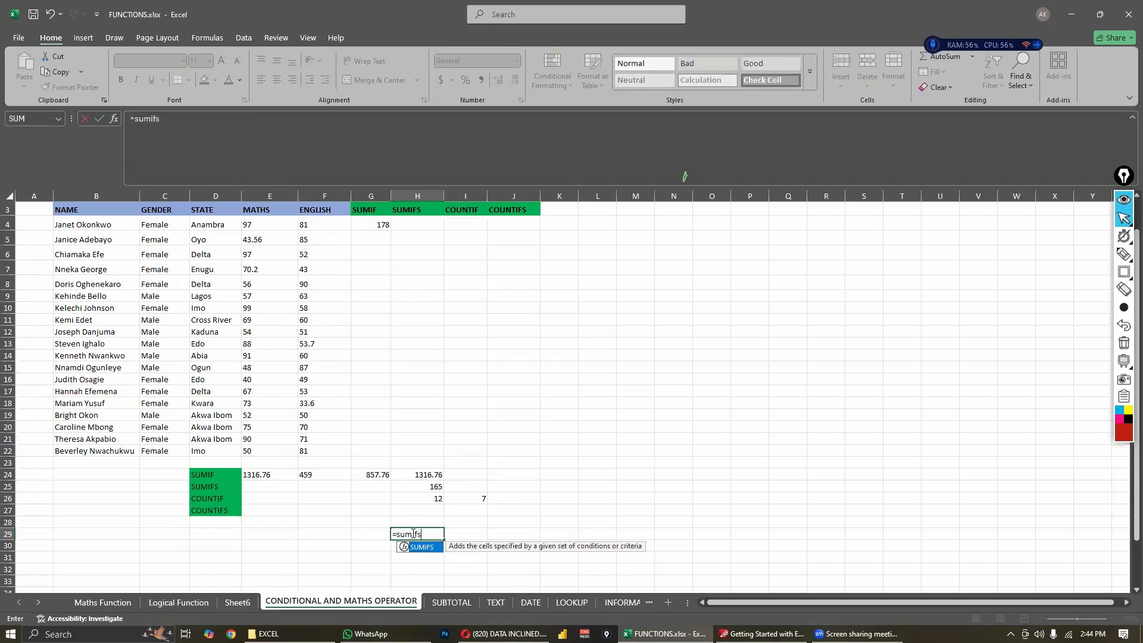
pyautogui.press('Tab')
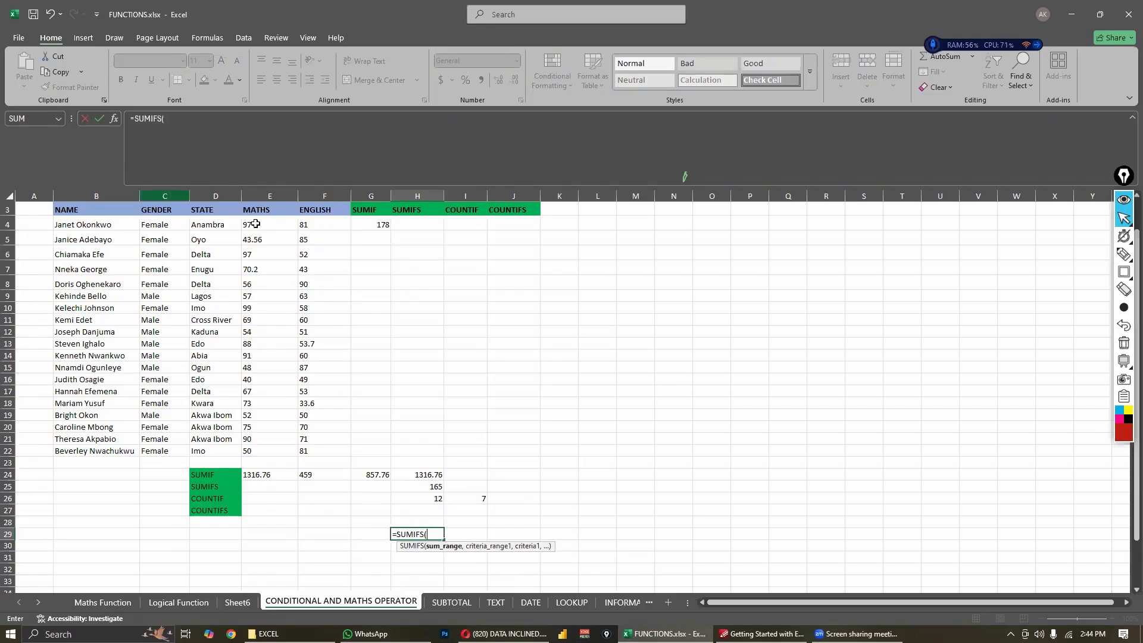
pyautogui.moveTo(247, 225); pyautogui.dragTo(253, 455)
pyautogui.write(',')
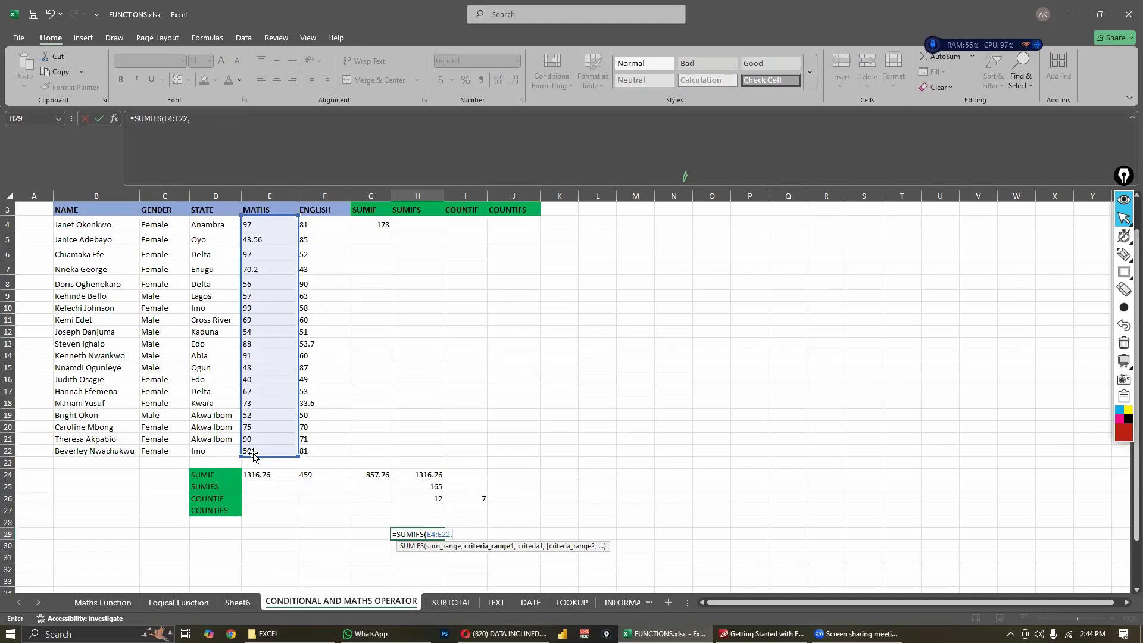
# - Add the first SUMIFS condition, matching the gender range C4:C22 to "Female"
pyautogui.click(178, 228)
pyautogui.moveTo(186, 444); pyautogui.dragTo(182, 447)
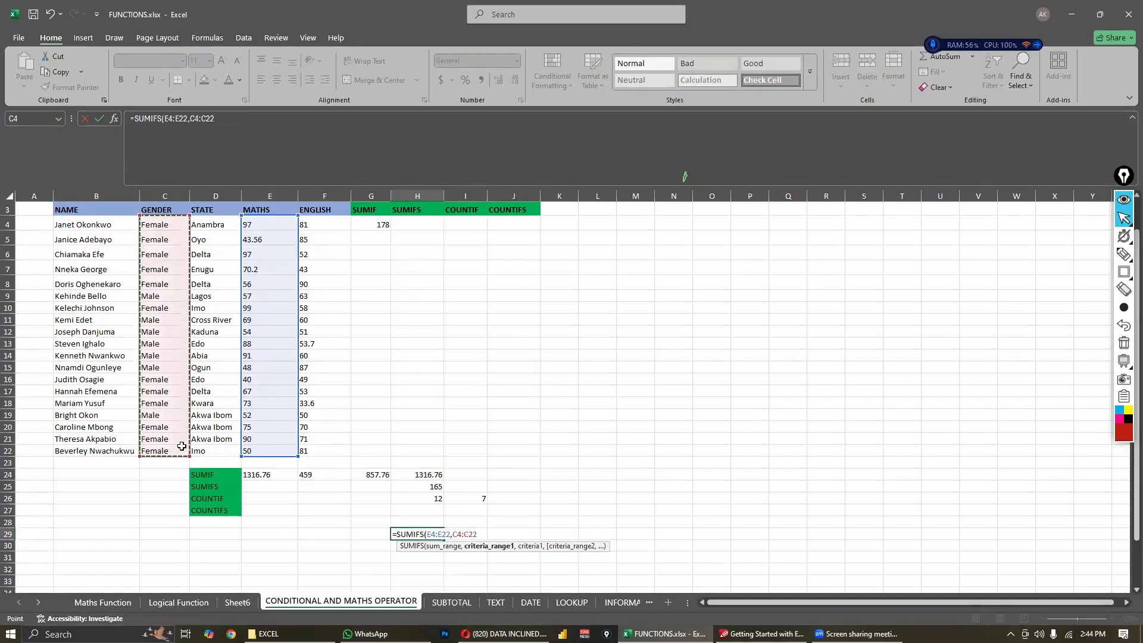
pyautogui.write(',"')
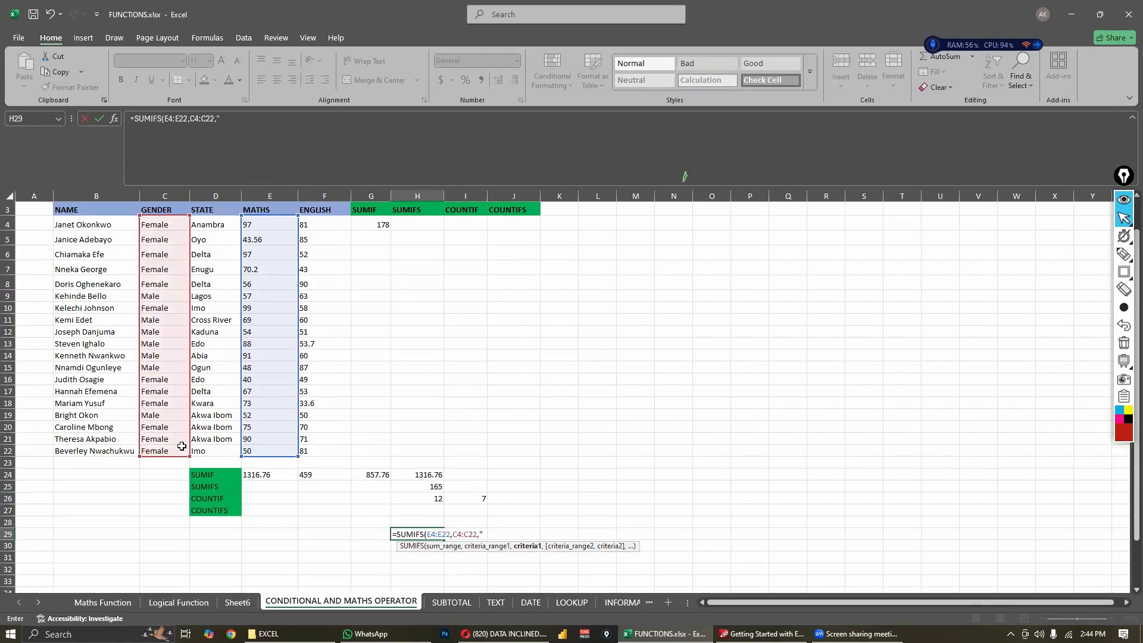
pyautogui.write('Female",')
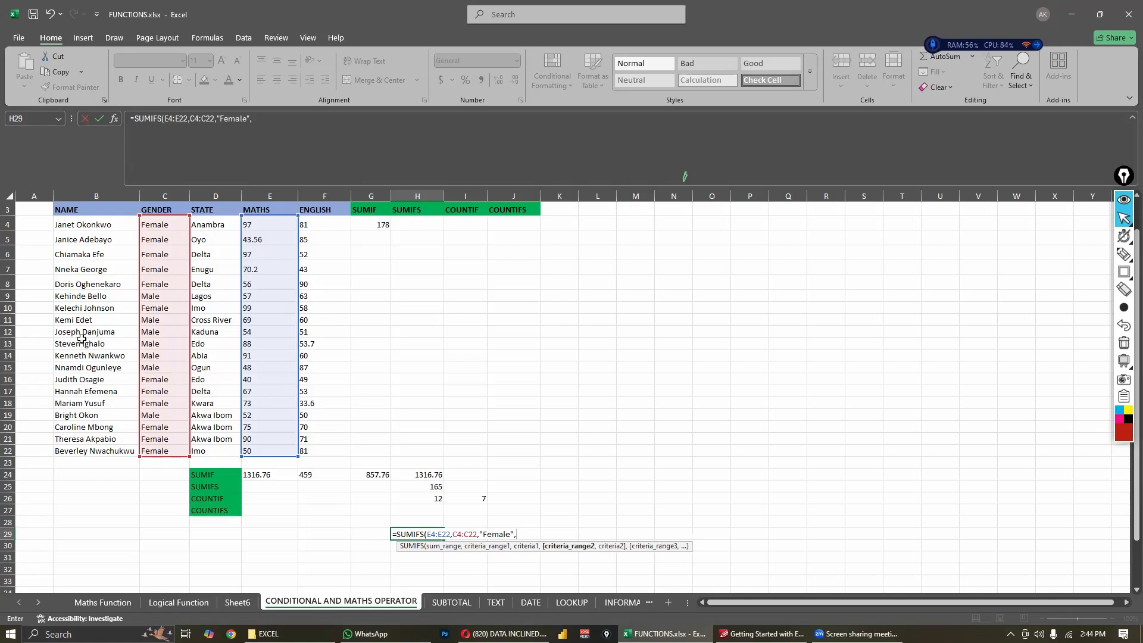
# - Add the second condition, matching the state range D4:D22 to "Delta", and complete the SUMIFS formula
pyautogui.moveTo(199, 225); pyautogui.dragTo(204, 458)
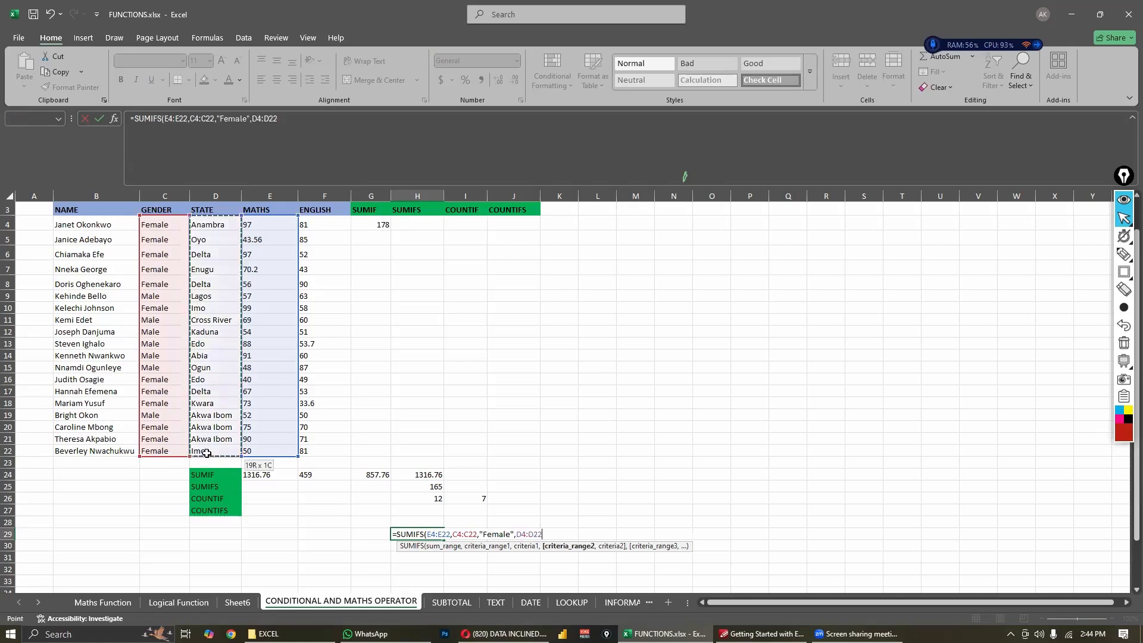
pyautogui.write(',')
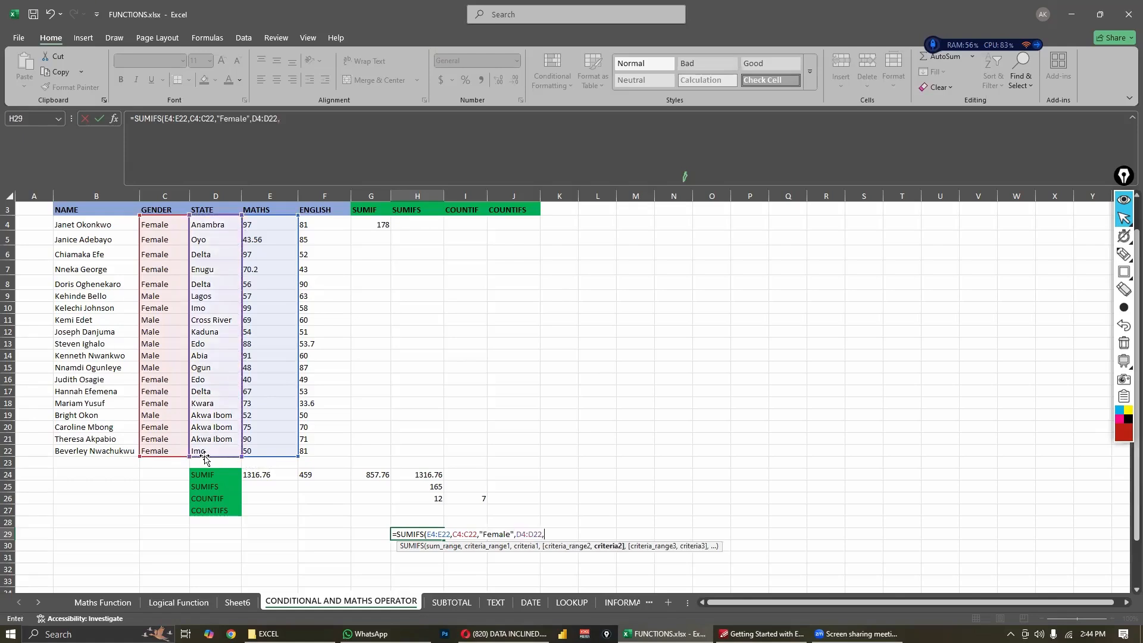
pyautogui.write('"Delta')
pyautogui.press('Return')
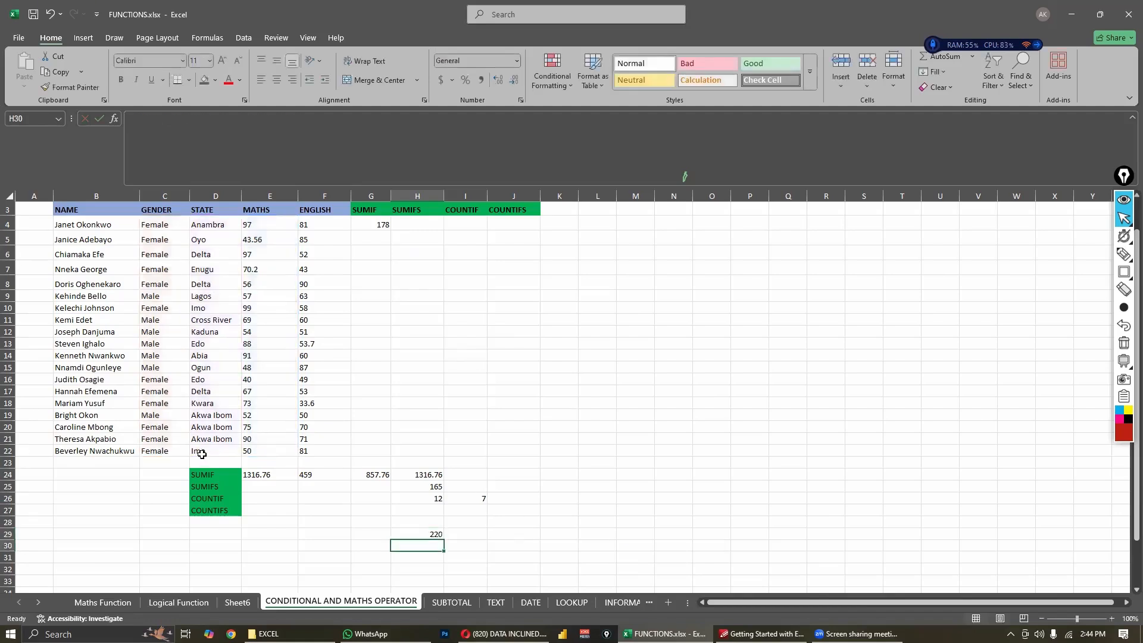
# - Compare the SUMIFS result in H29 with the filtered SUBTOTAL result on the SUBTOTAL sheet
pyautogui.click(428, 532)
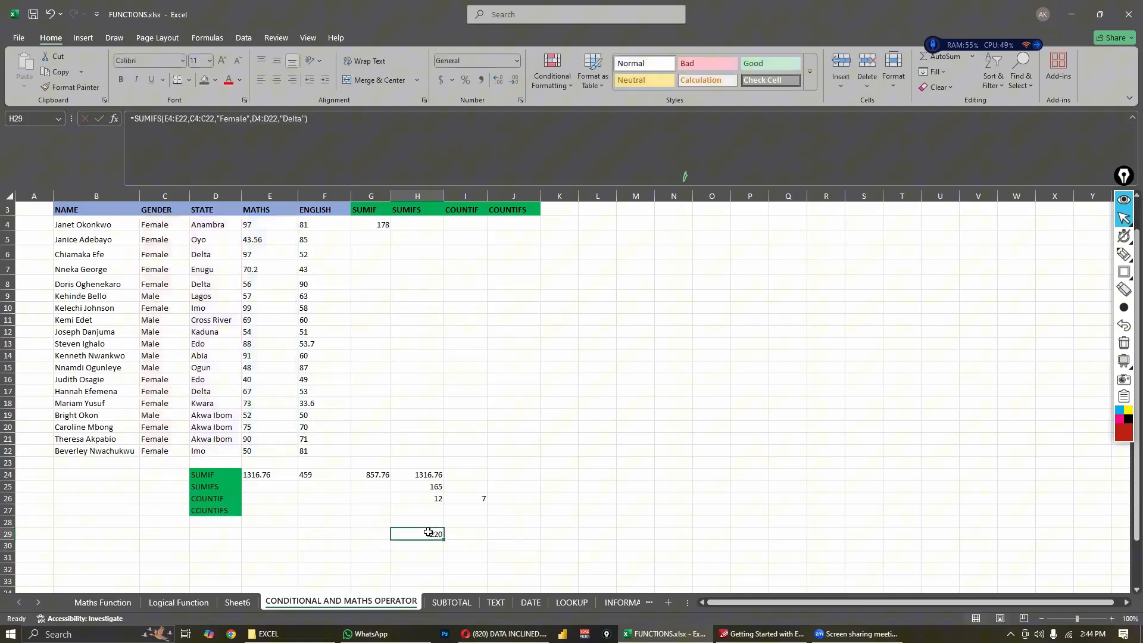
pyautogui.click(458, 604)
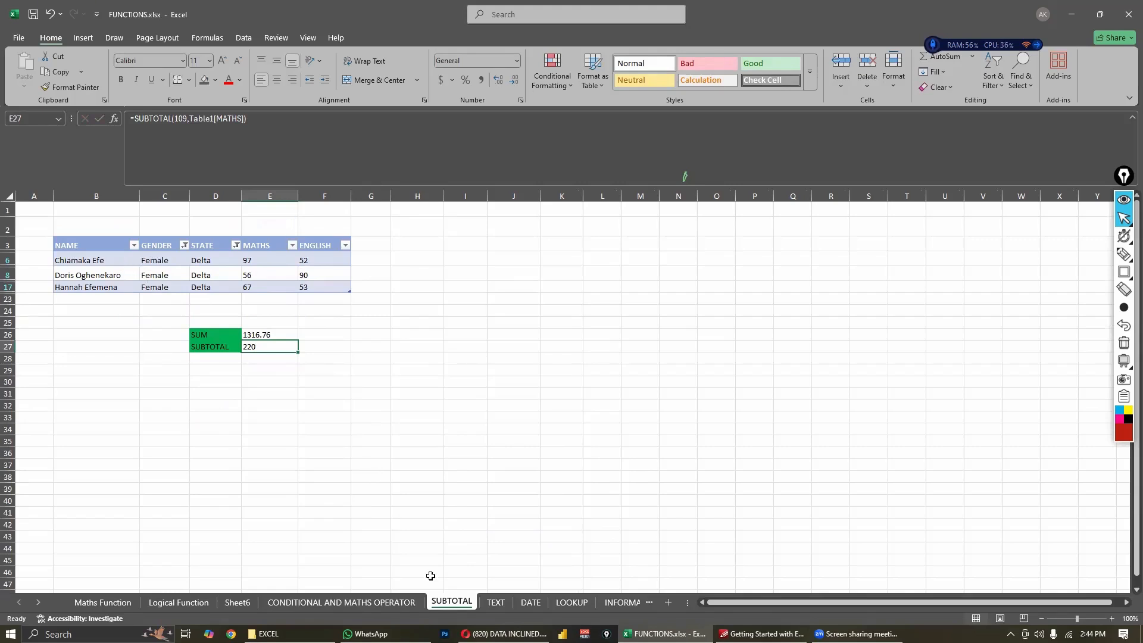
pyautogui.click(370, 604)
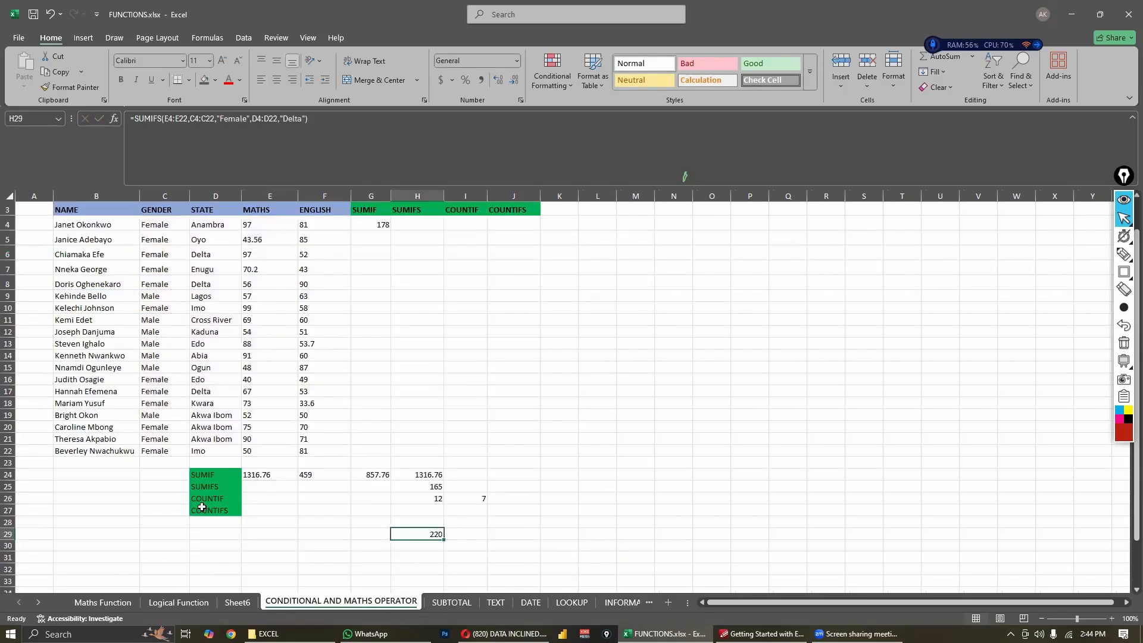
pyautogui.hotkey('ctrl', 'pagedown')
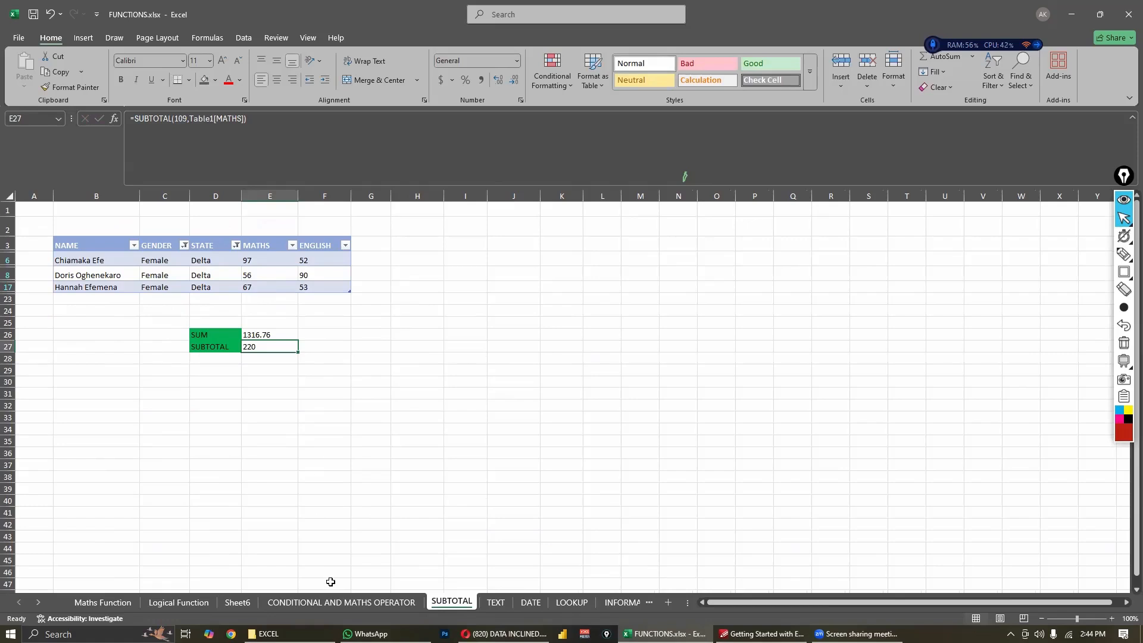
pyautogui.click(335, 603)
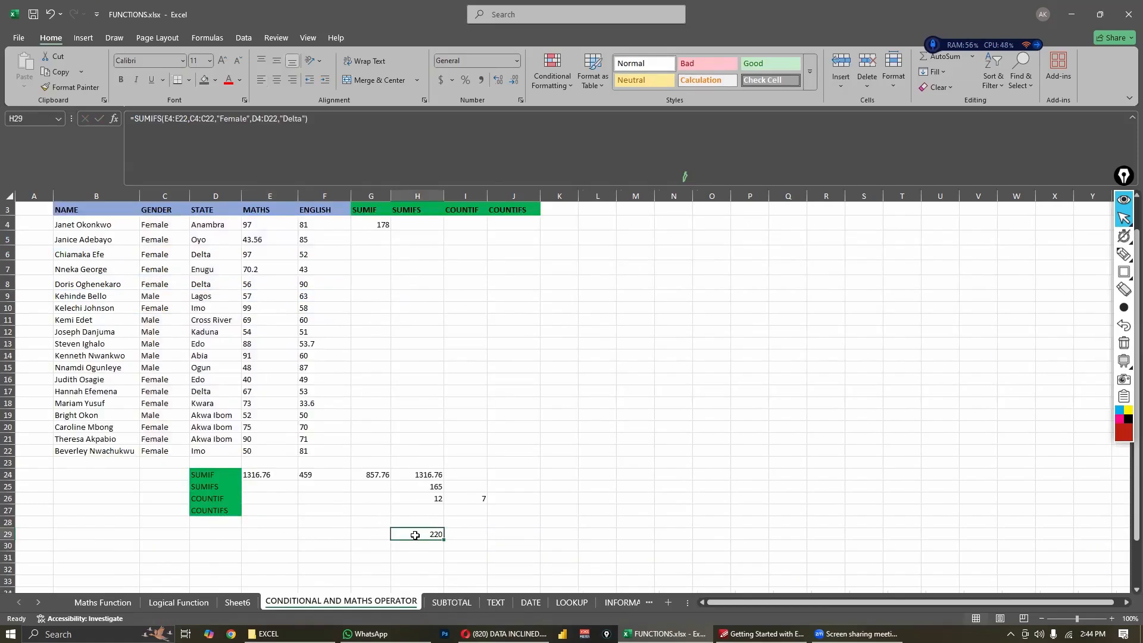
pyautogui.click(451, 602)
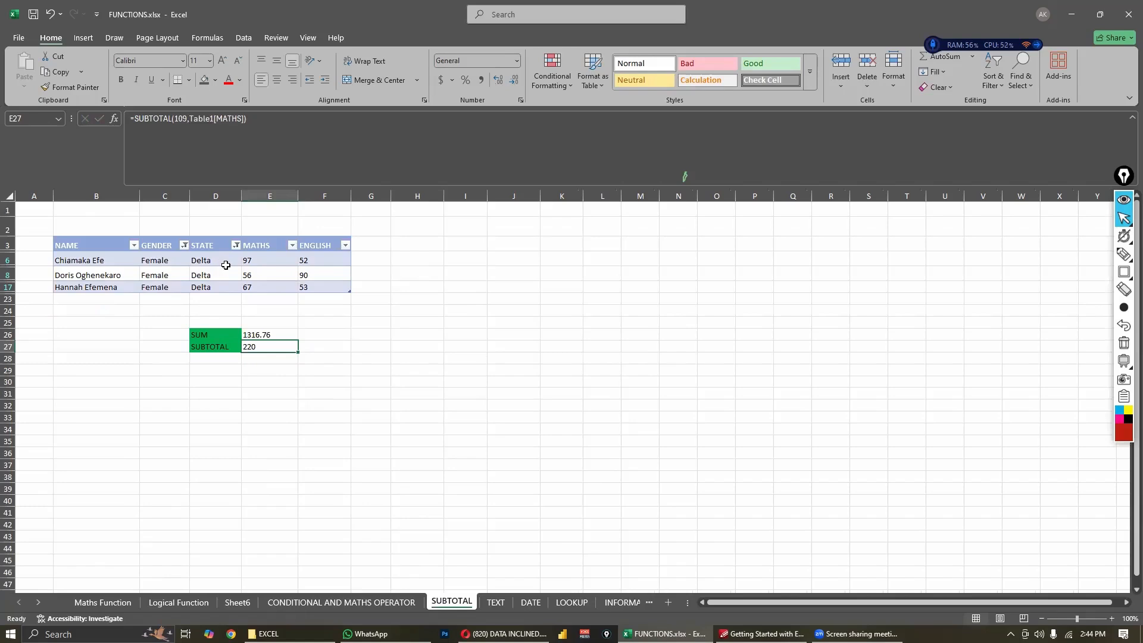
pyautogui.click(355, 602)
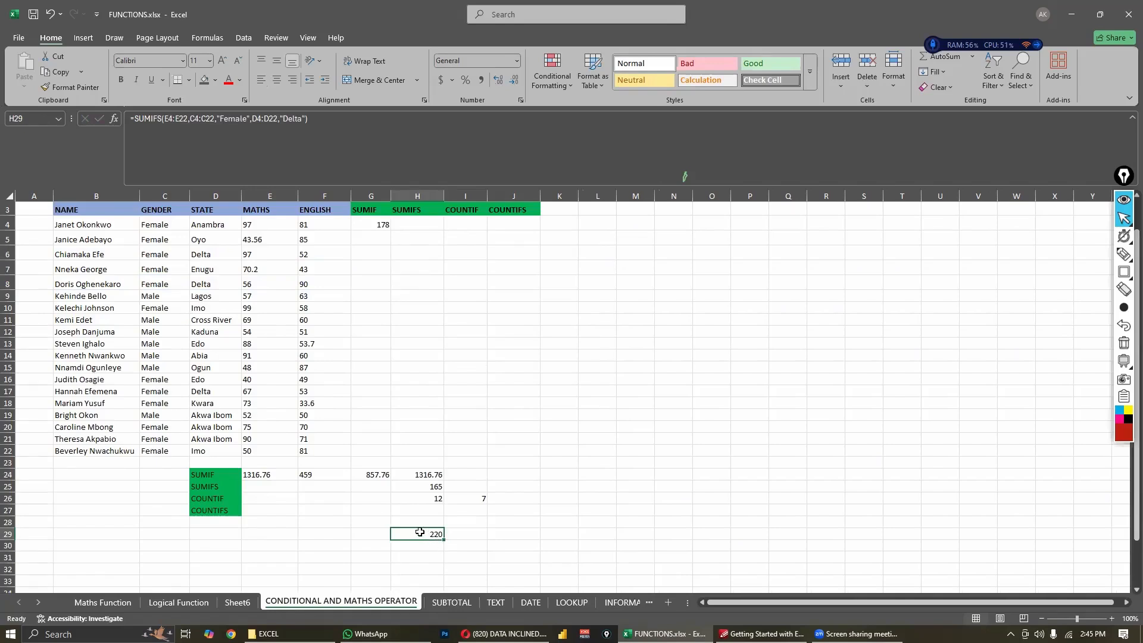
pyautogui.click(457, 604)
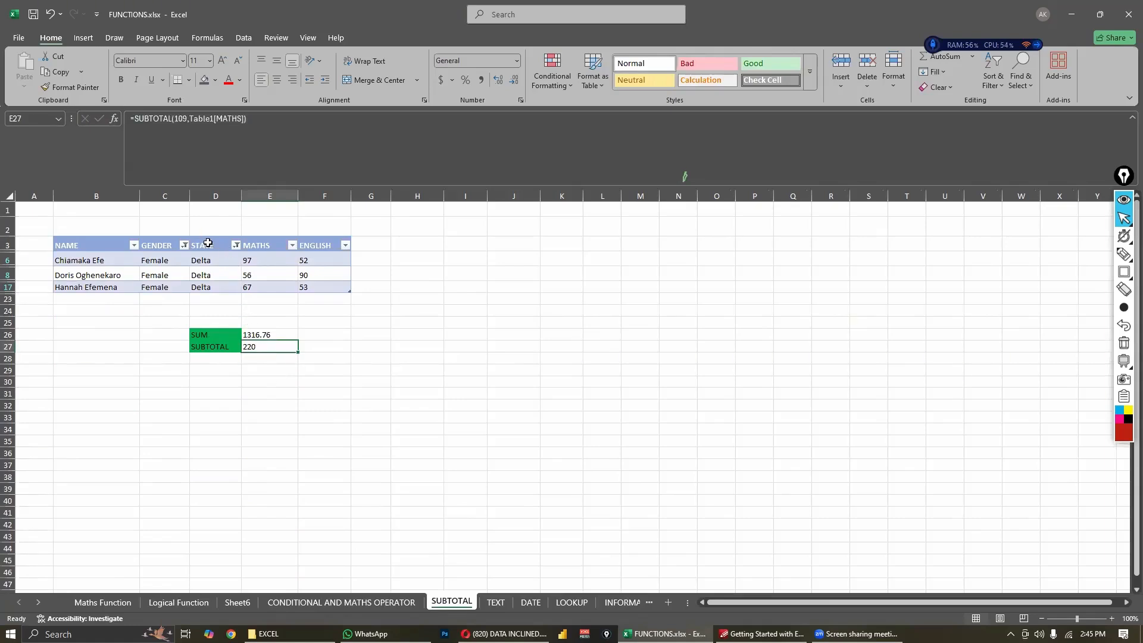
# - Examine the SUM formula in E26 and the SUBTOTAL formula in E27 against the filtered table's maths scores
pyautogui.click(228, 335)
pyautogui.click(253, 336)
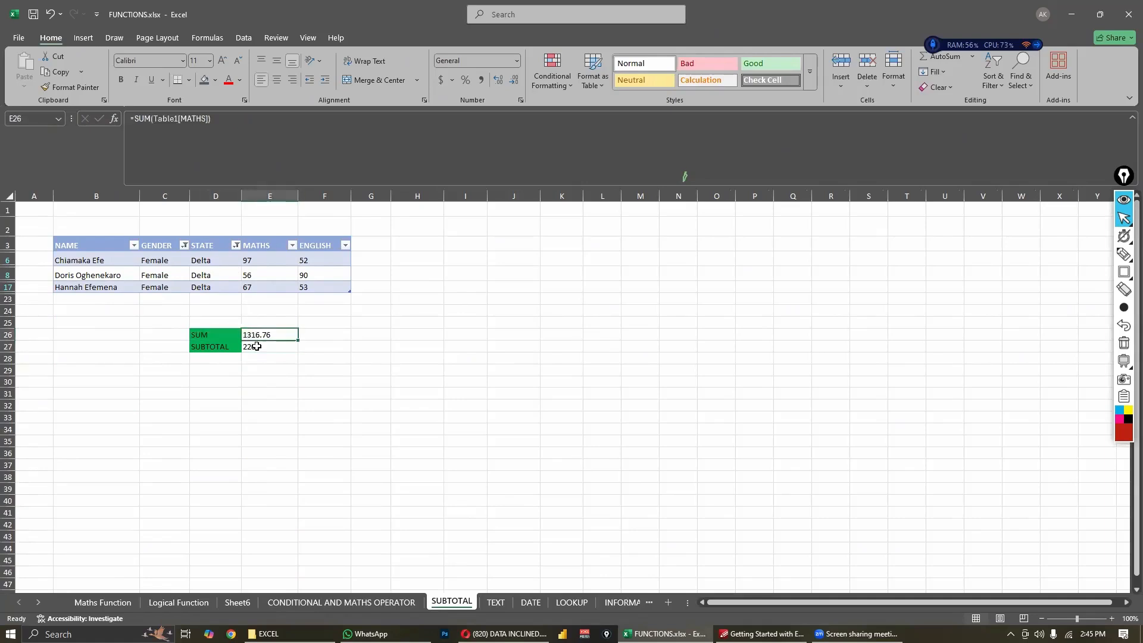
pyautogui.click(247, 346)
pyautogui.click(238, 346)
pyautogui.click(245, 348)
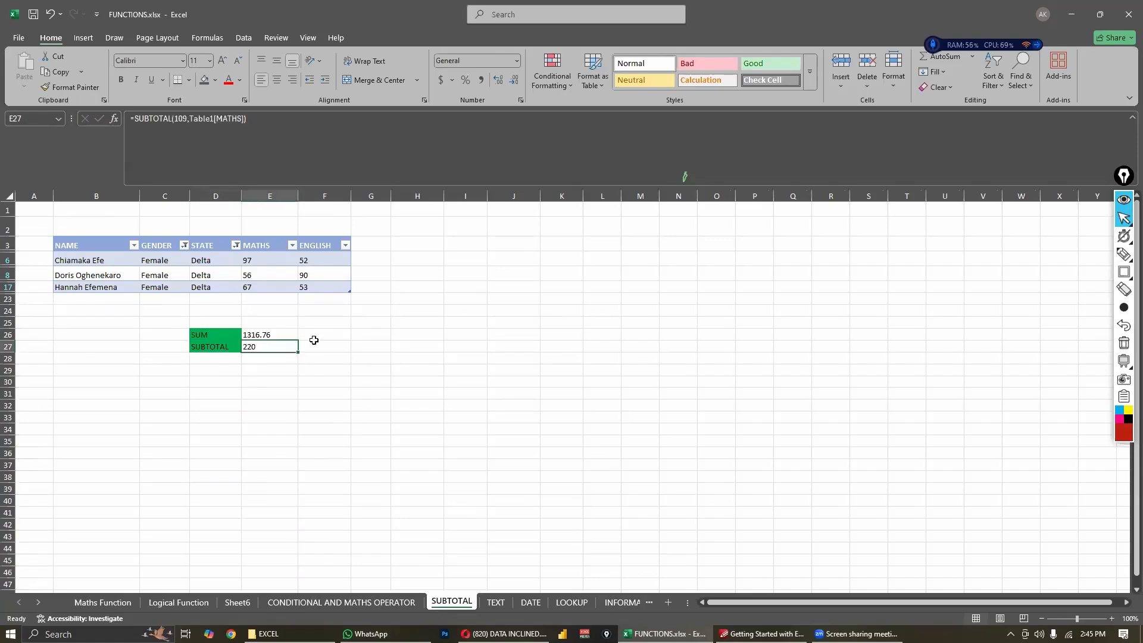
pyautogui.click(314, 338)
pyautogui.click(265, 345)
pyautogui.press('Left')
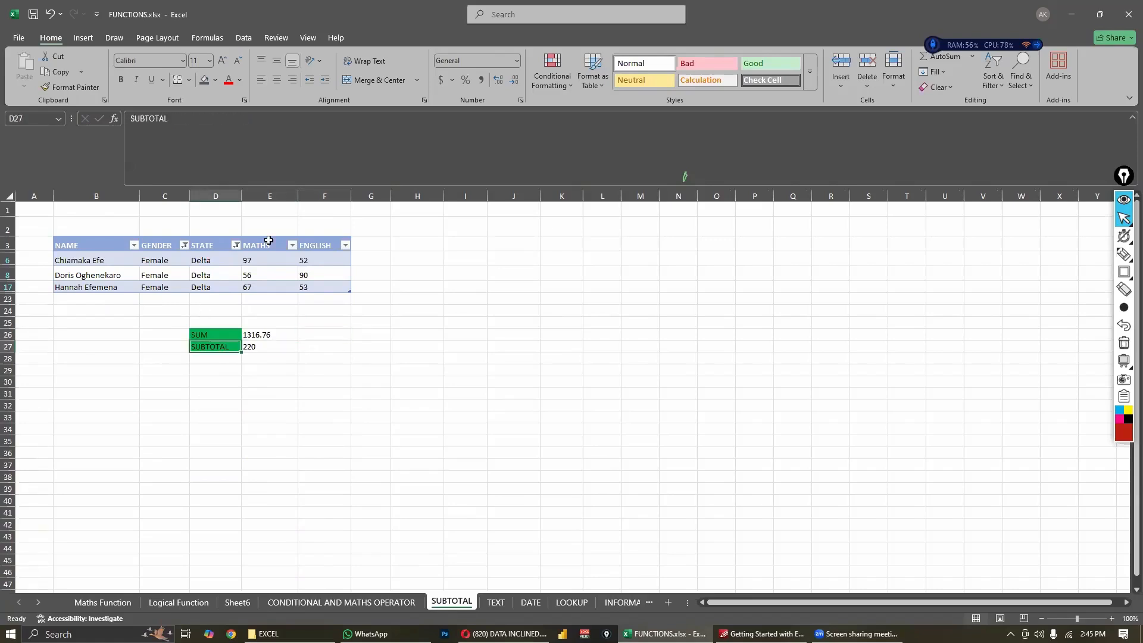
pyautogui.click(252, 355)
pyautogui.click(245, 348)
pyautogui.click(222, 347)
pyautogui.click(219, 332)
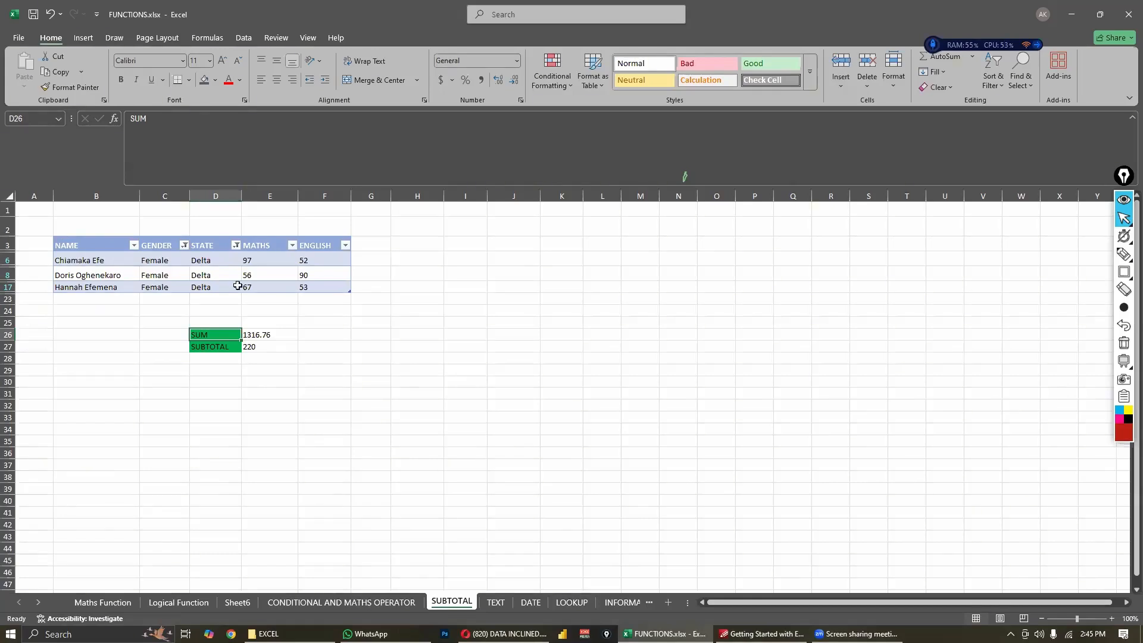
pyautogui.click(249, 348)
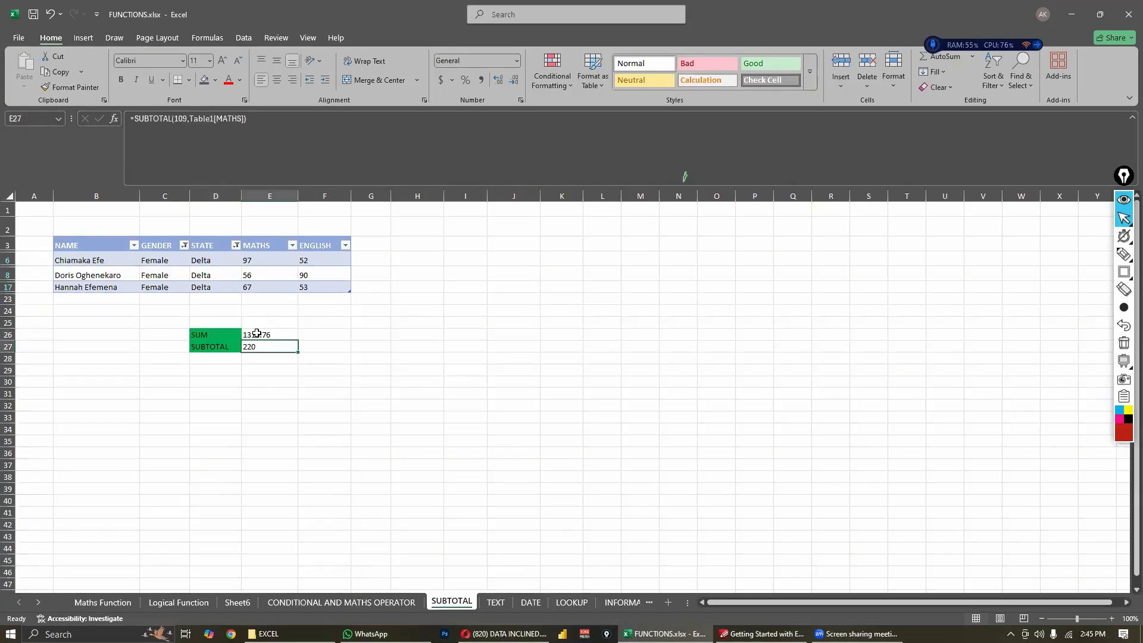
pyautogui.click(256, 334)
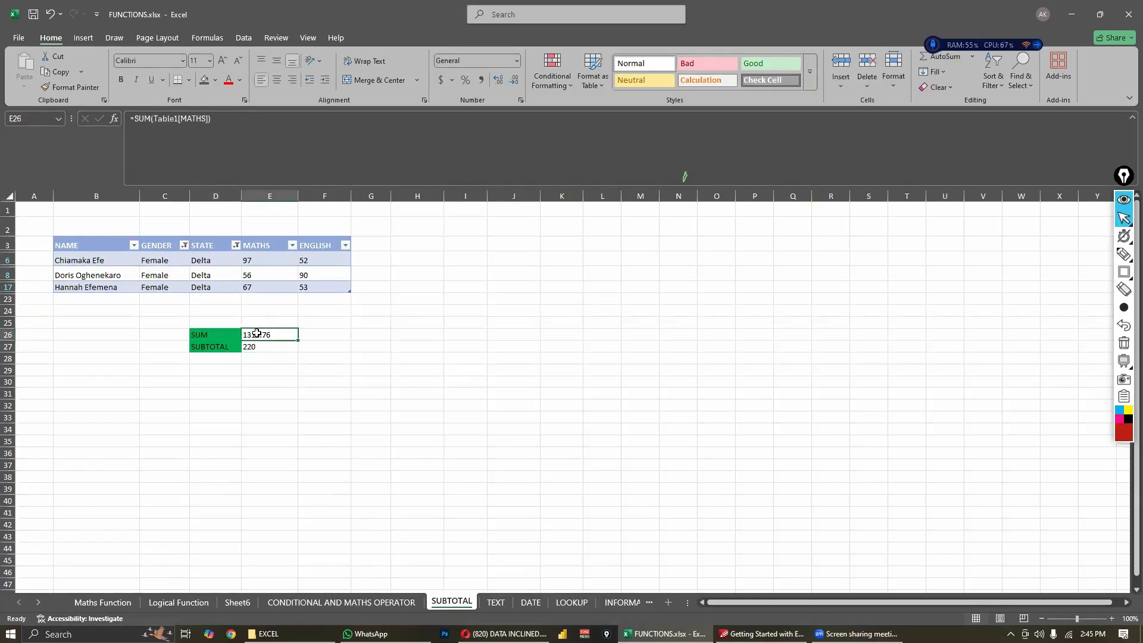
pyautogui.click(250, 347)
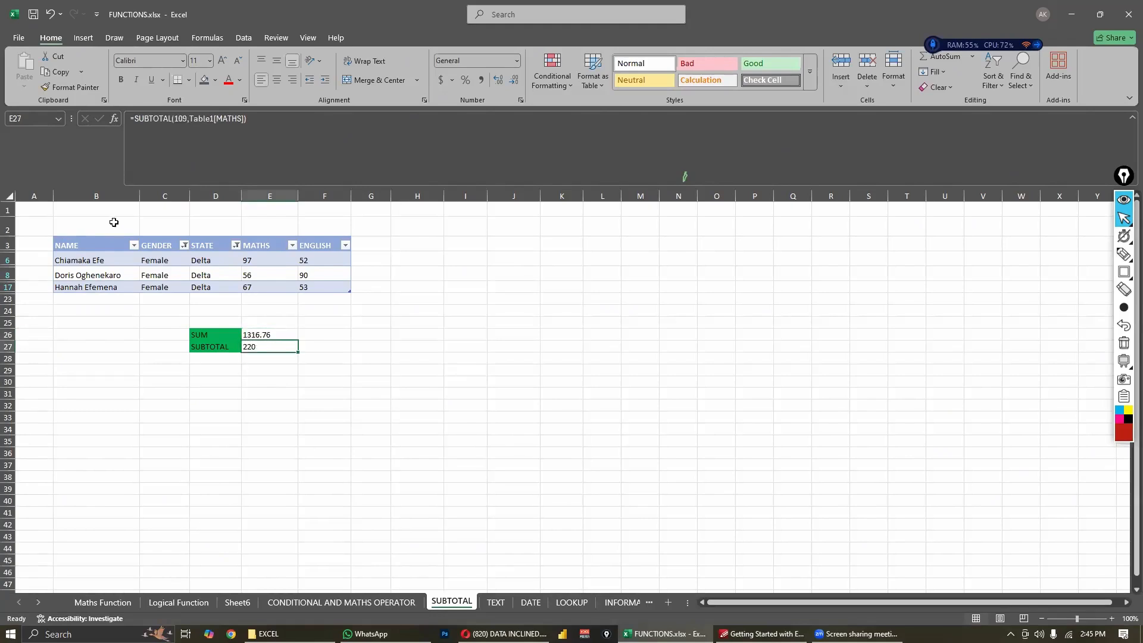
pyautogui.click(380, 368)
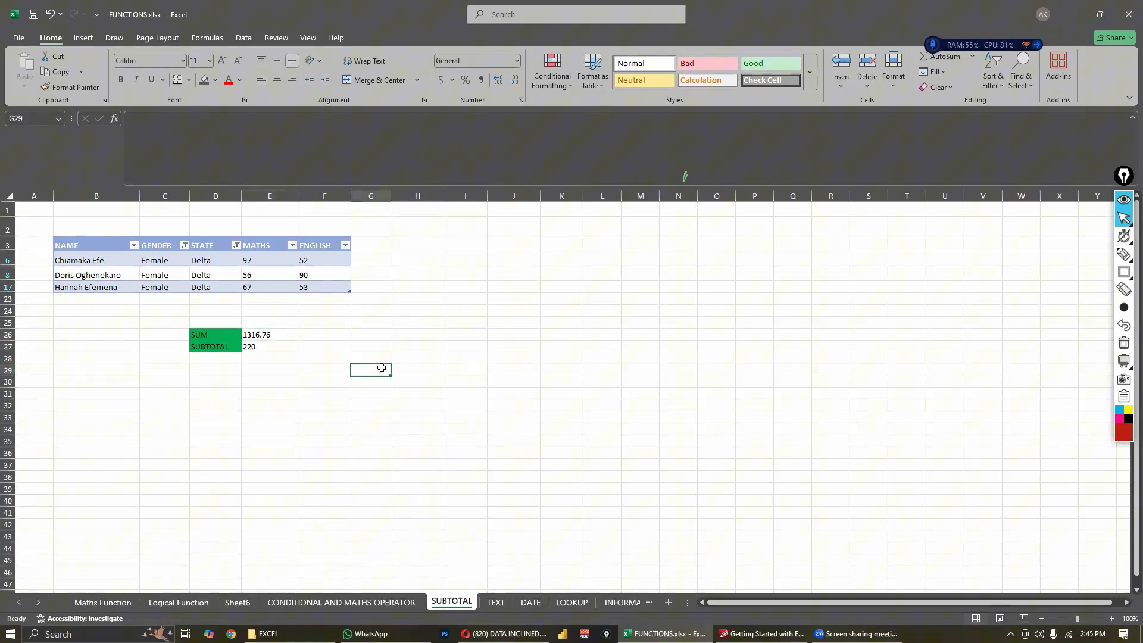
pyautogui.click(257, 341)
pyautogui.click(257, 334)
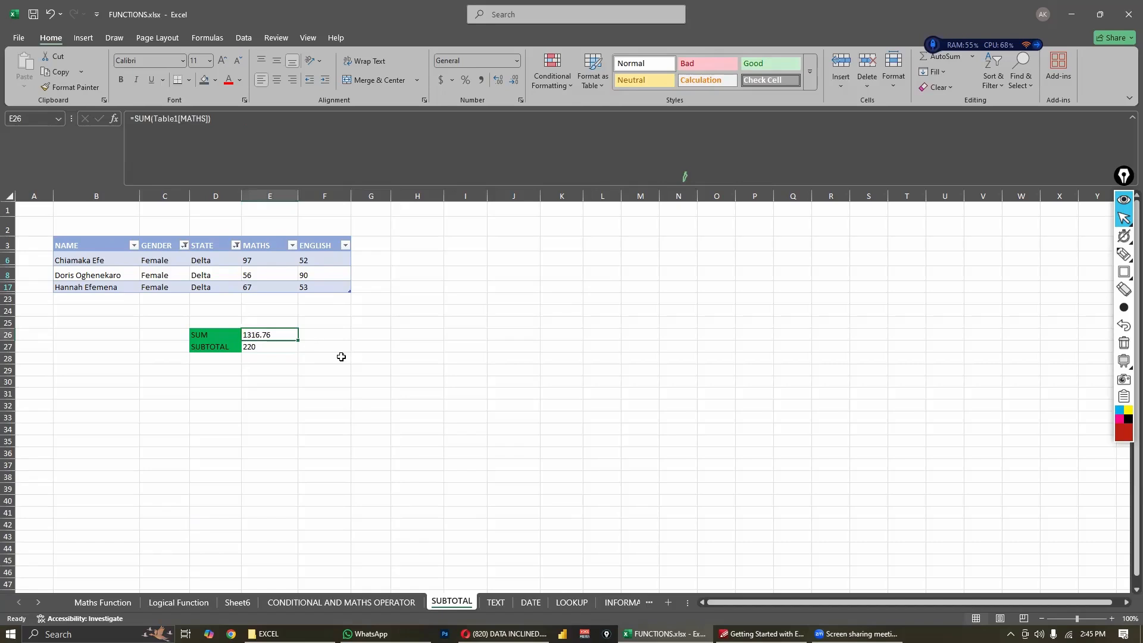
pyautogui.click(341, 358)
pyautogui.click(420, 379)
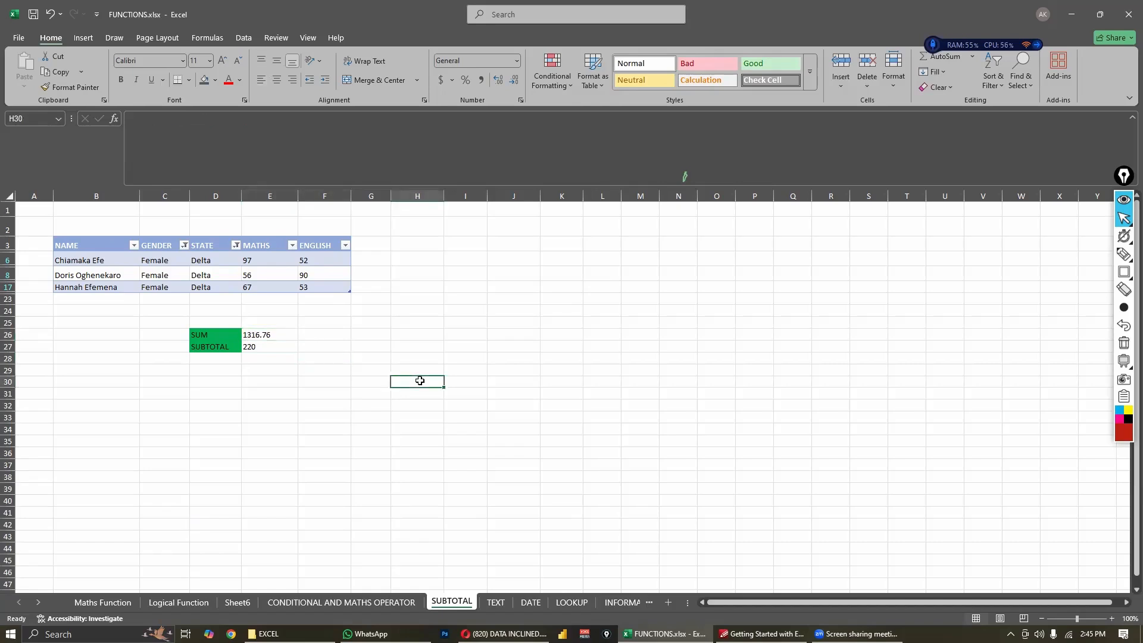
pyautogui.click(245, 368)
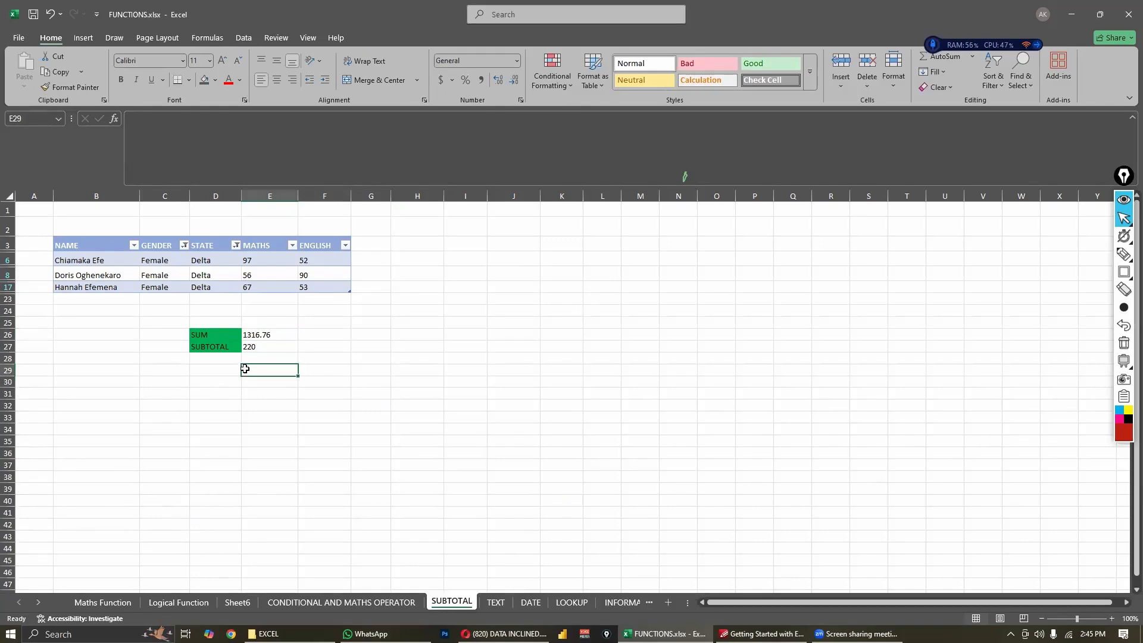
# - Open the TEXT sheet to work with its date and name table
pyautogui.click(495, 602)
pyautogui.click(528, 417)
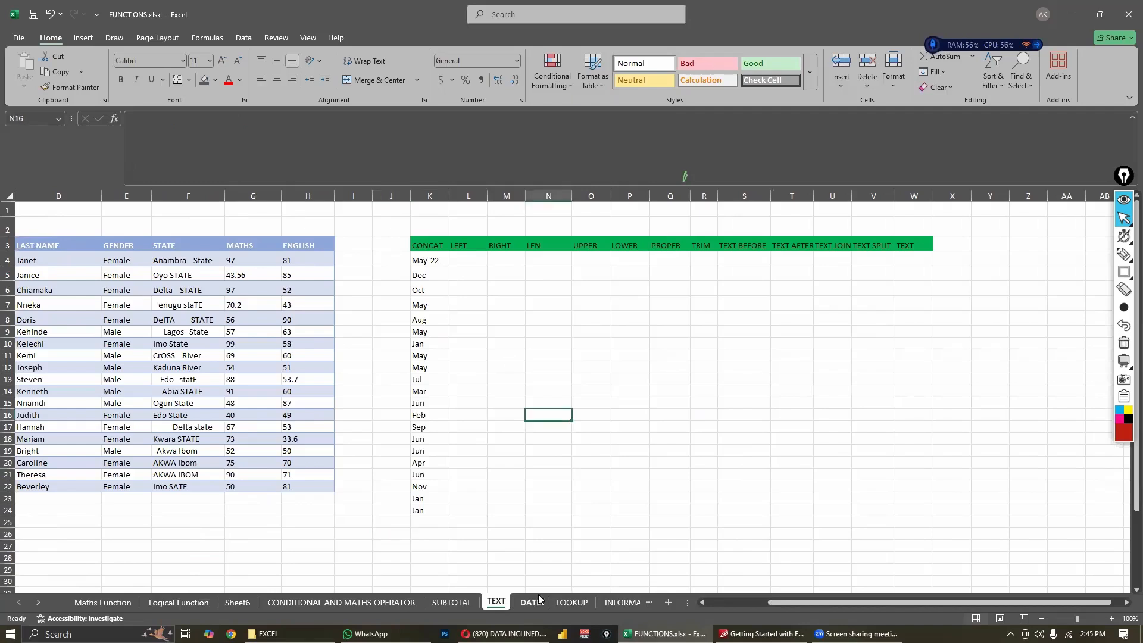
pyautogui.click(513, 573)
pyautogui.click(531, 509)
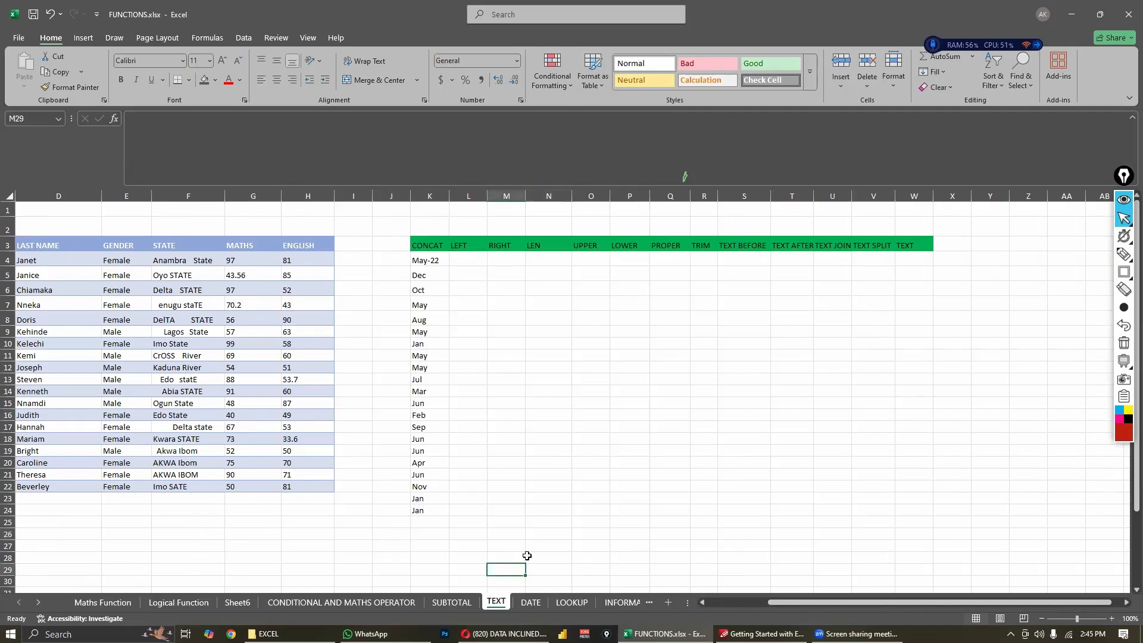
pyautogui.moveTo(772, 604); pyautogui.dragTo(744, 498)
pyautogui.click(744, 499)
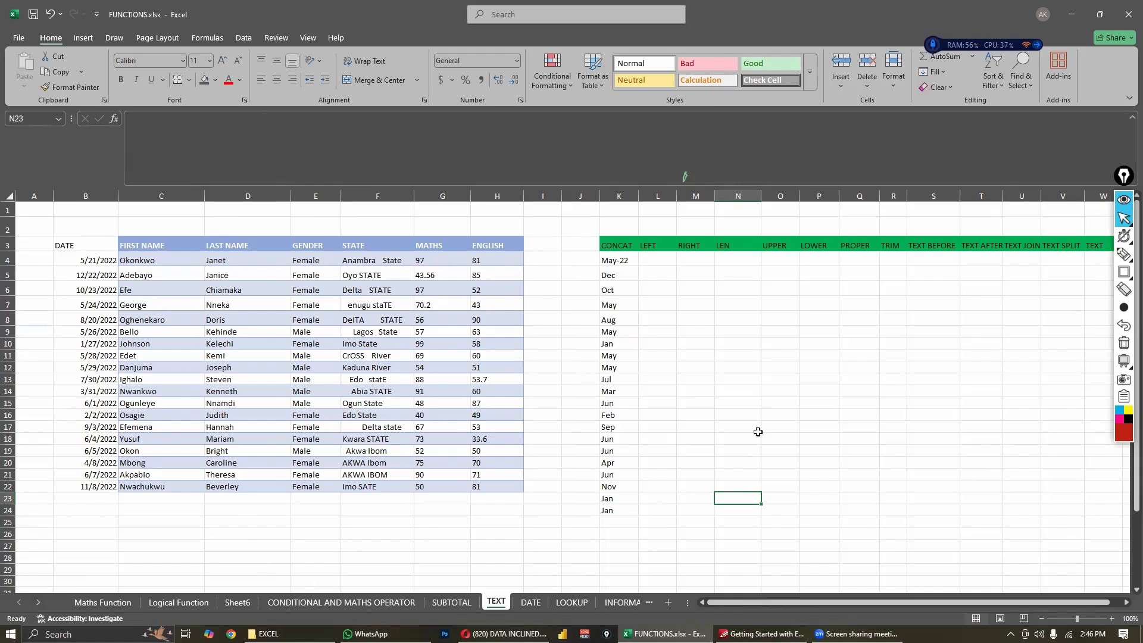
# - Clear the existing month results and the adjacent blank column, cells J4:K26
pyautogui.moveTo(619, 260); pyautogui.dragTo(585, 530)
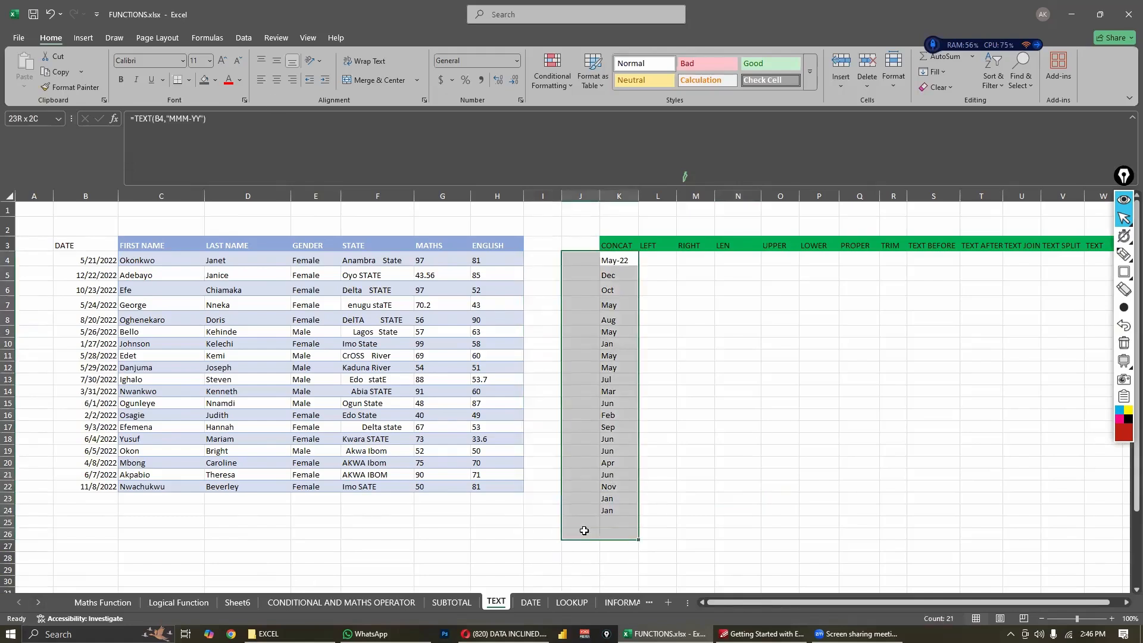
pyautogui.press('Delete')
pyautogui.click(829, 436)
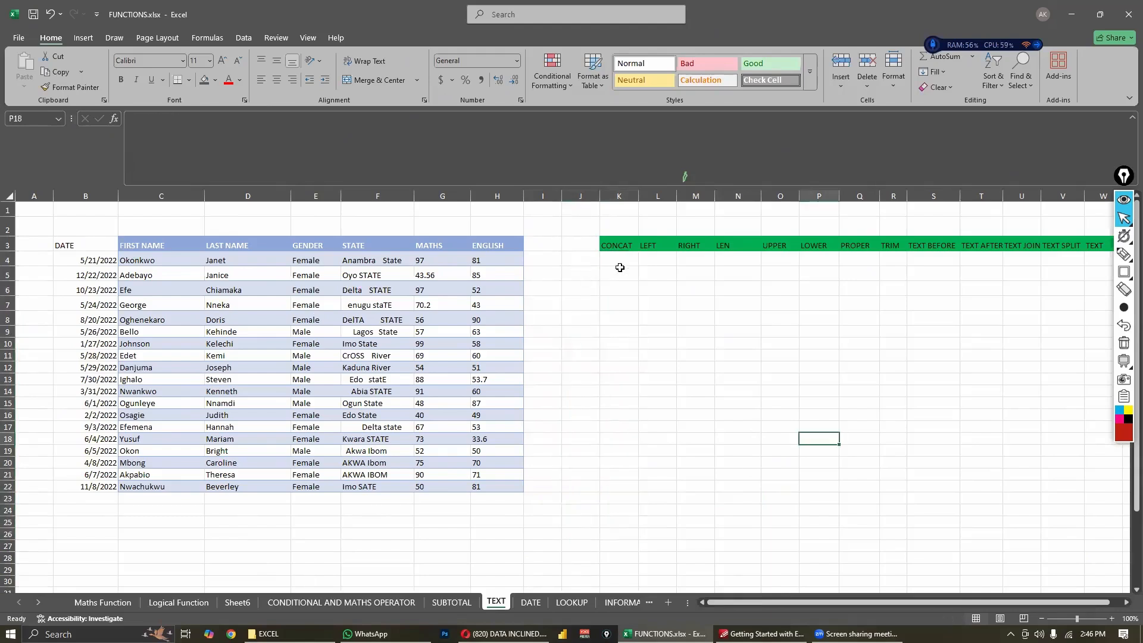
# - Enter a CONCAT formula in K4 that joins the first name in C4 with the last name in D4
pyautogui.click(641, 263)
pyautogui.click(628, 262)
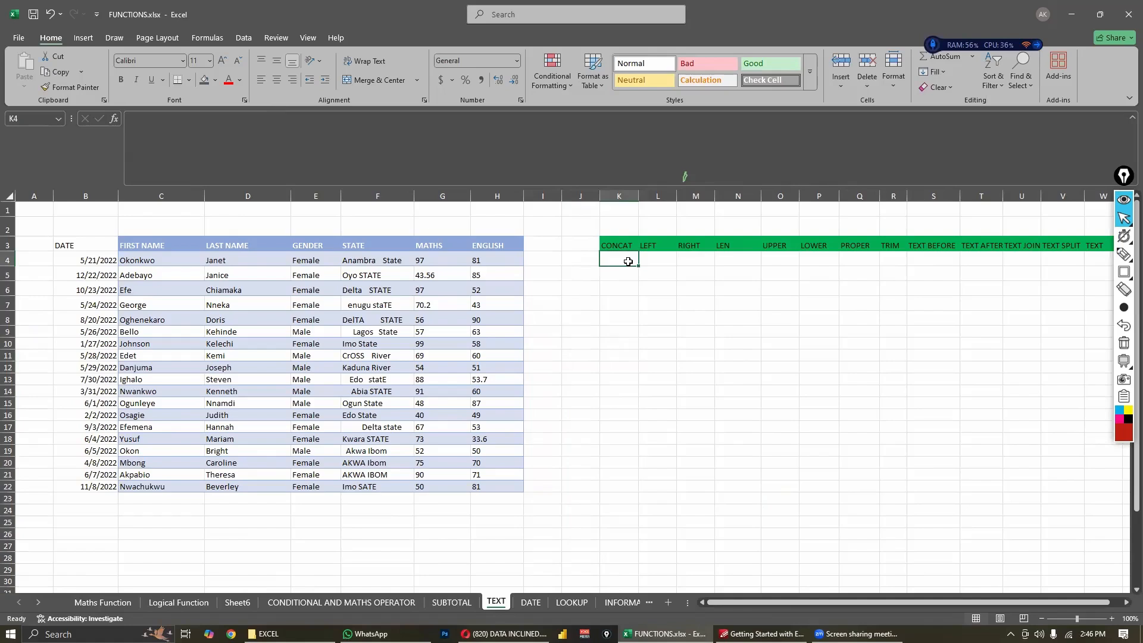
pyautogui.write('=')
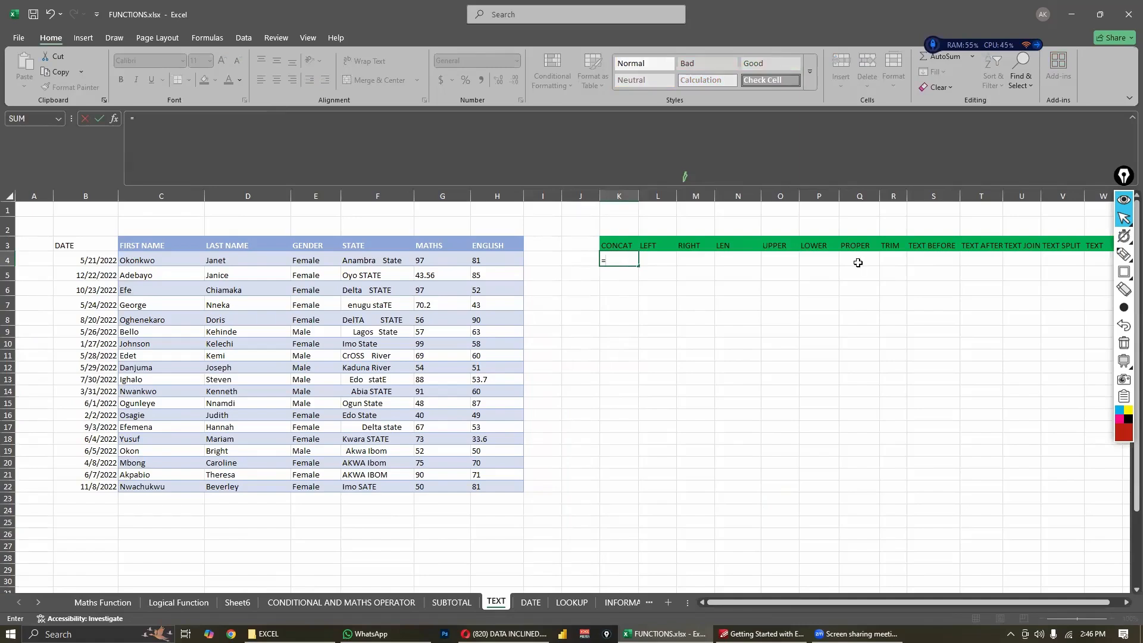
pyautogui.write('concar')
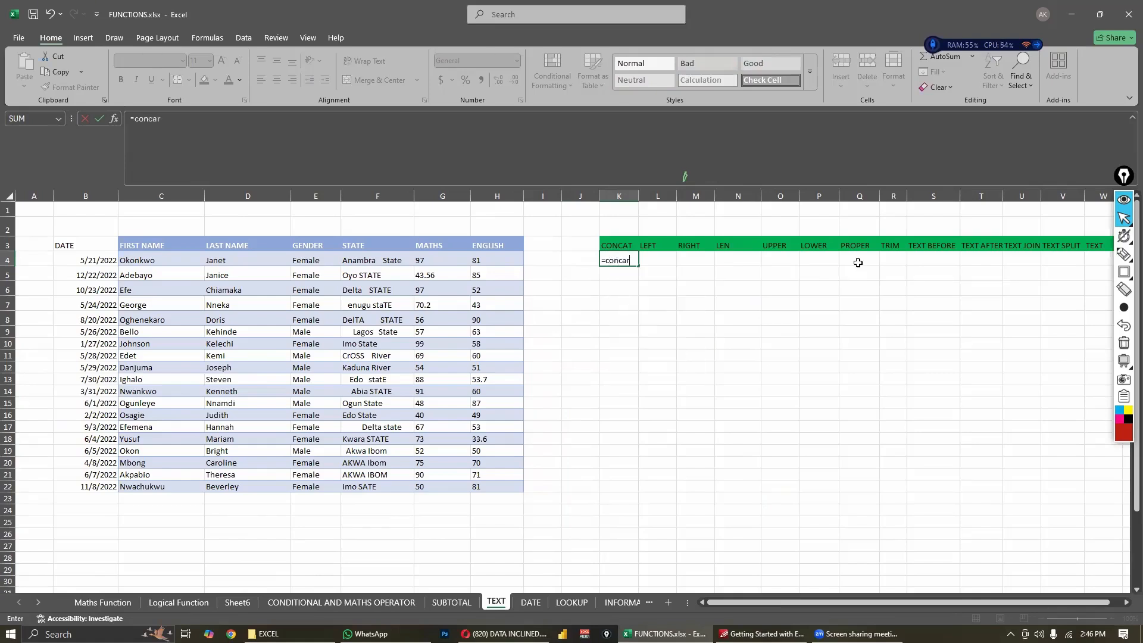
pyautogui.press('BackSpace')
pyautogui.write('t')
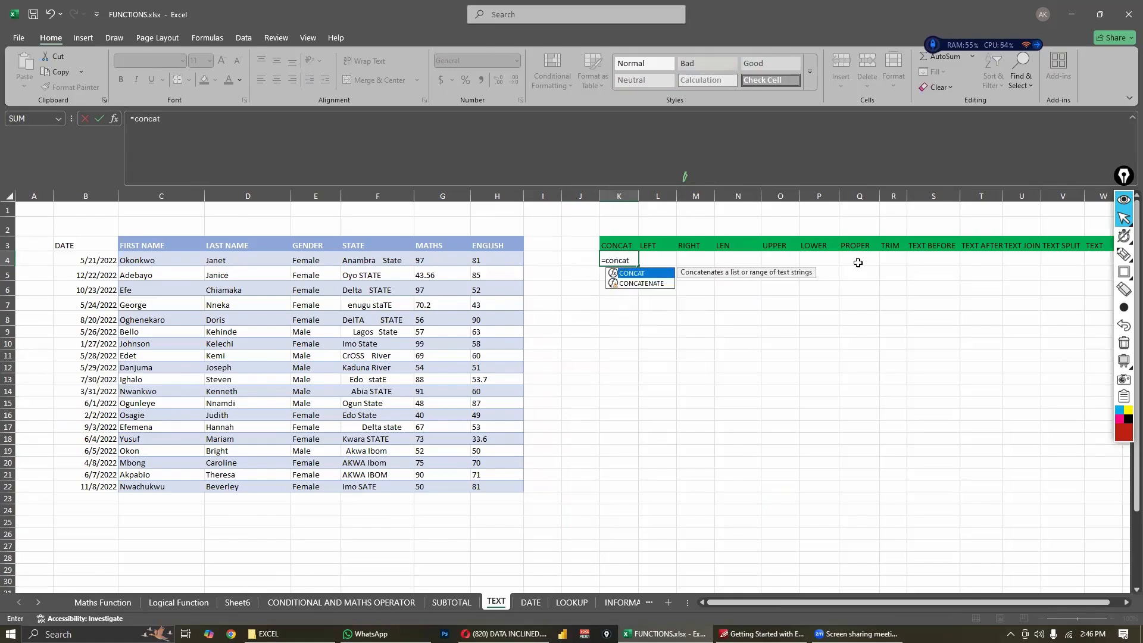
pyautogui.press('Tab')
pyautogui.press('BackSpace')
pyautogui.write('(')
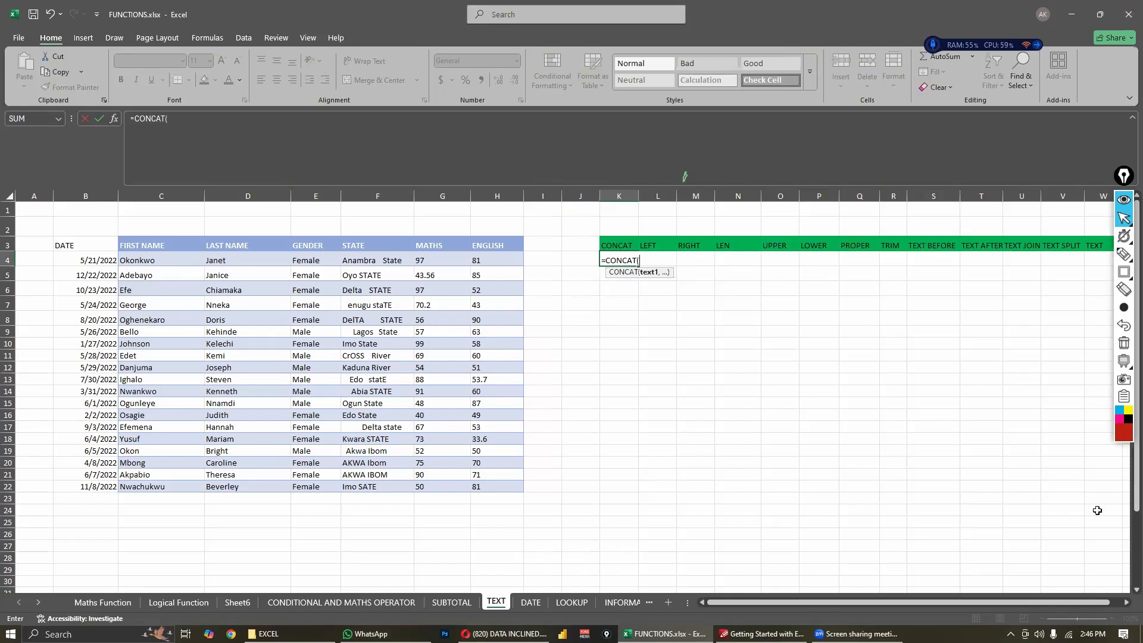
pyautogui.click(141, 262)
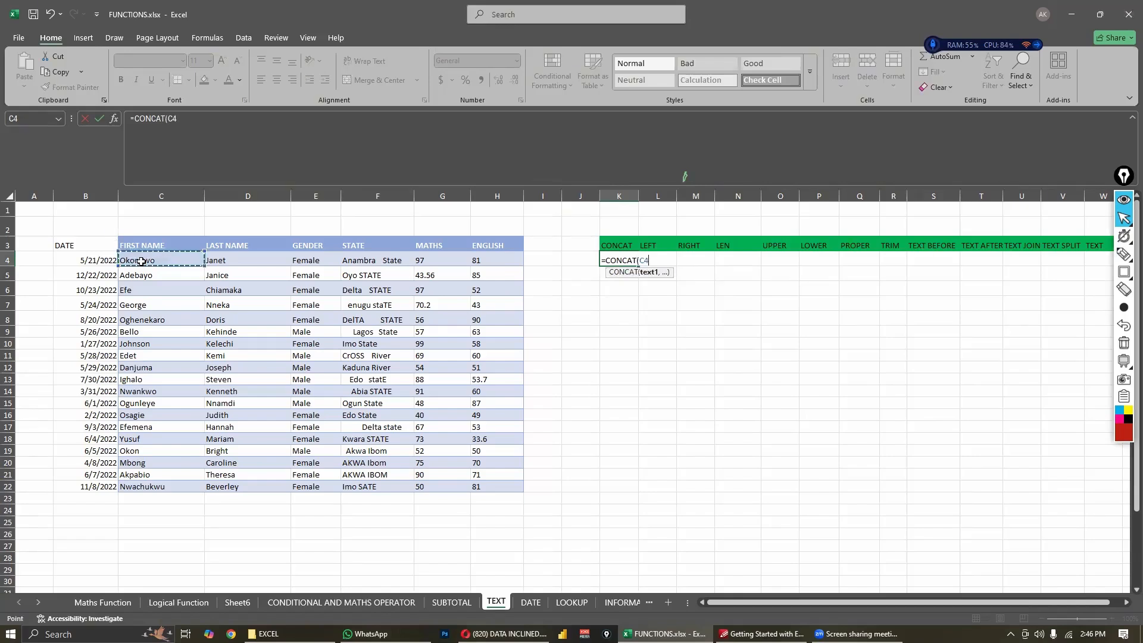
pyautogui.write(',')
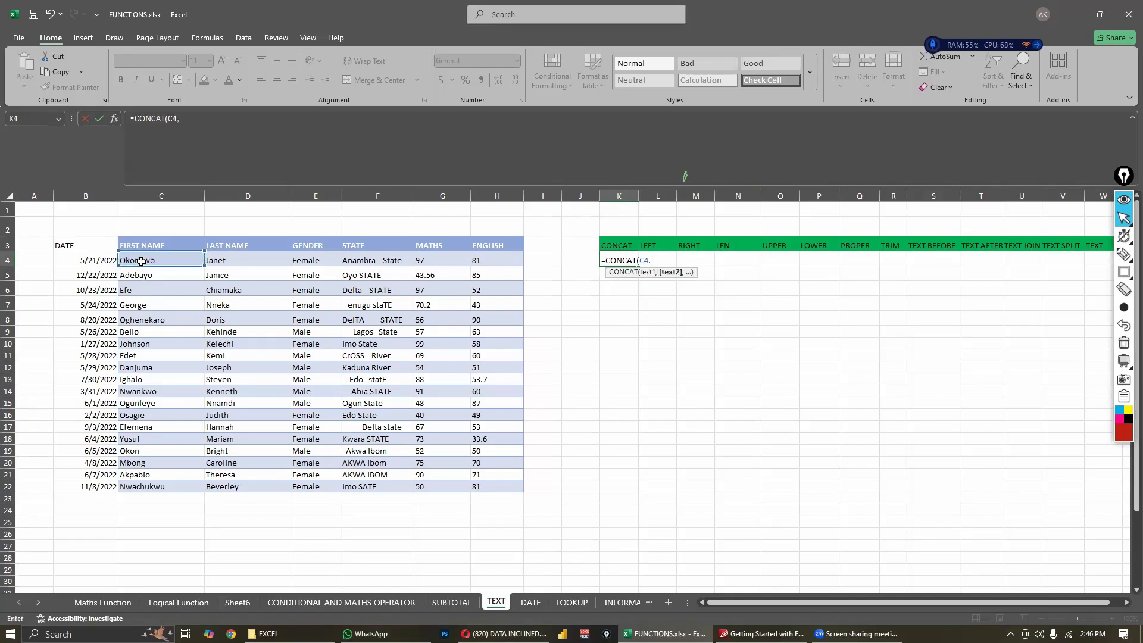
pyautogui.click(250, 266)
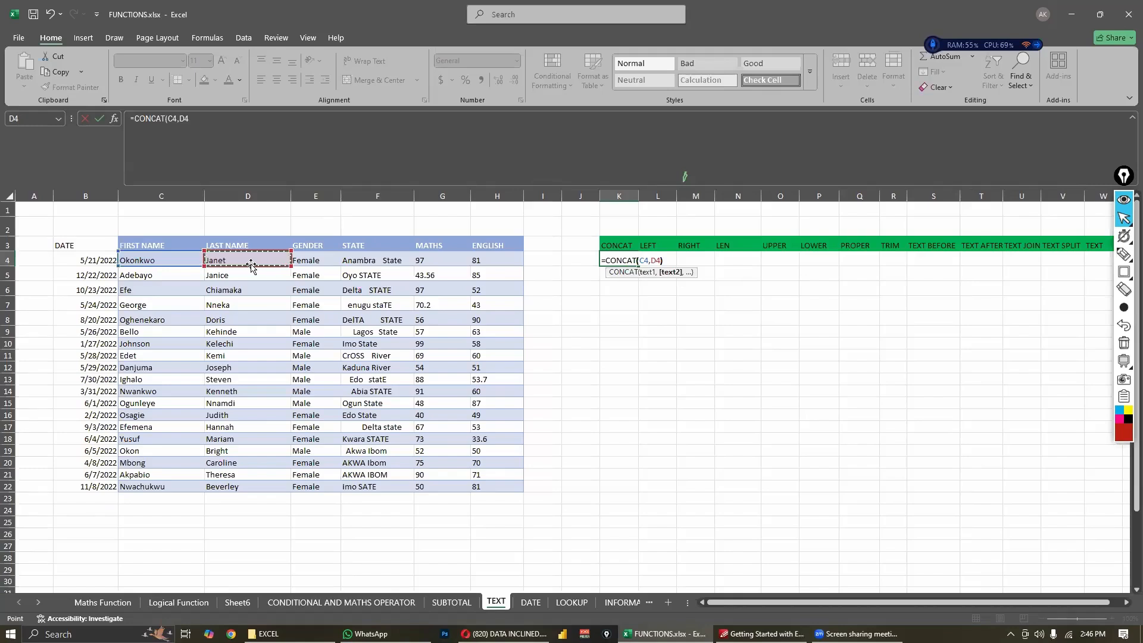
pyautogui.write(')')
pyautogui.press('Return')
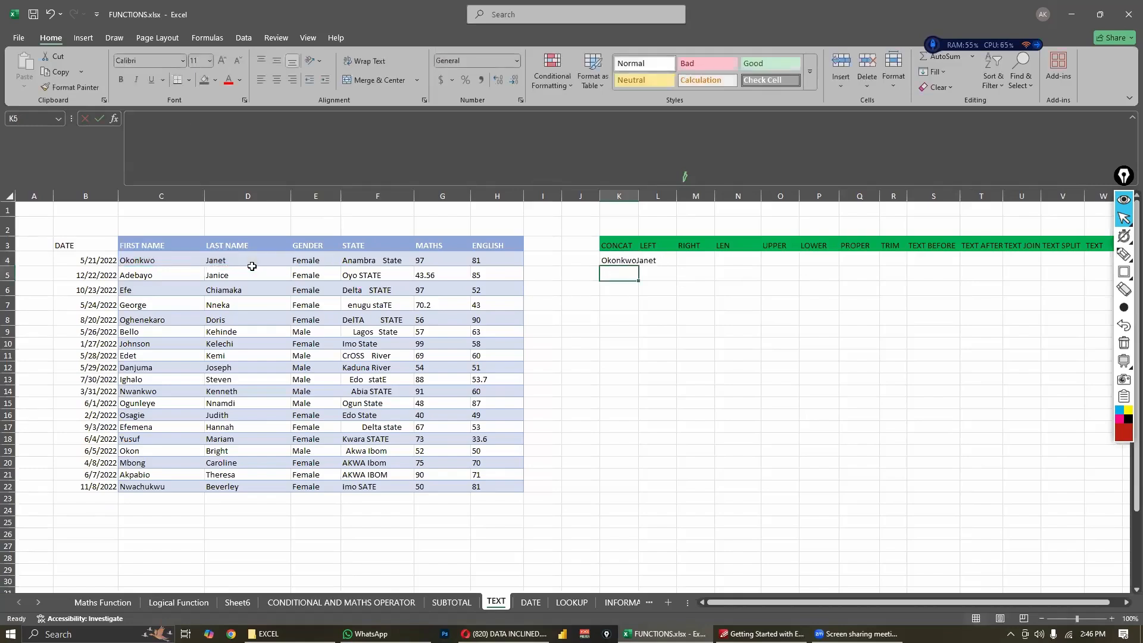
# - Add a space " " as a separate argument between C4 and D4 in the K4 CONCAT formula
pyautogui.click(629, 260)
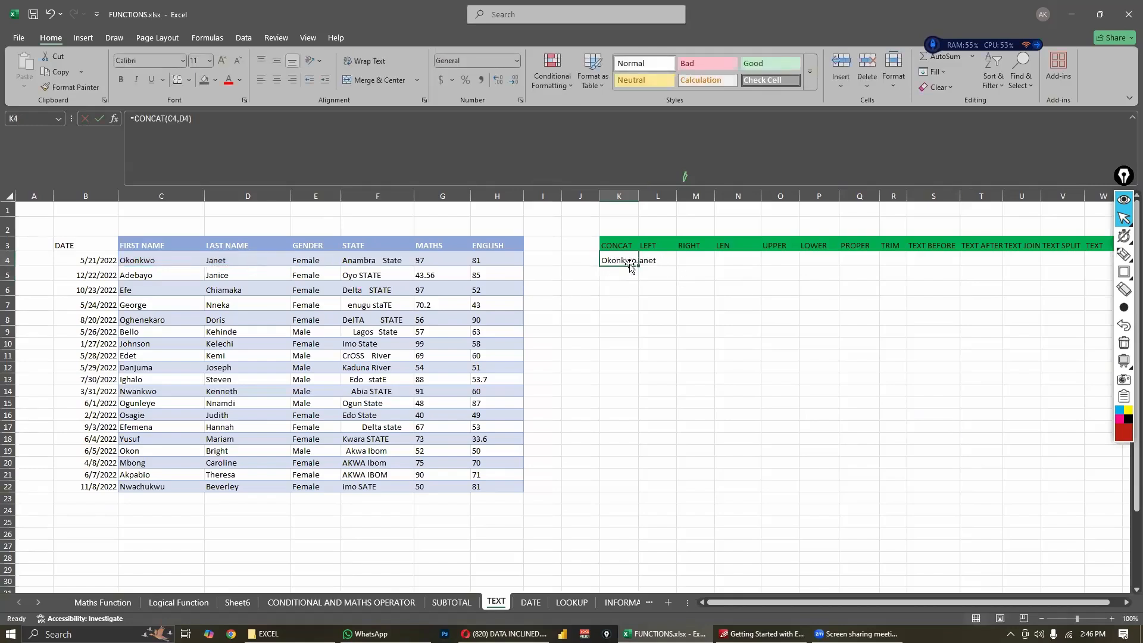
pyautogui.click(186, 120)
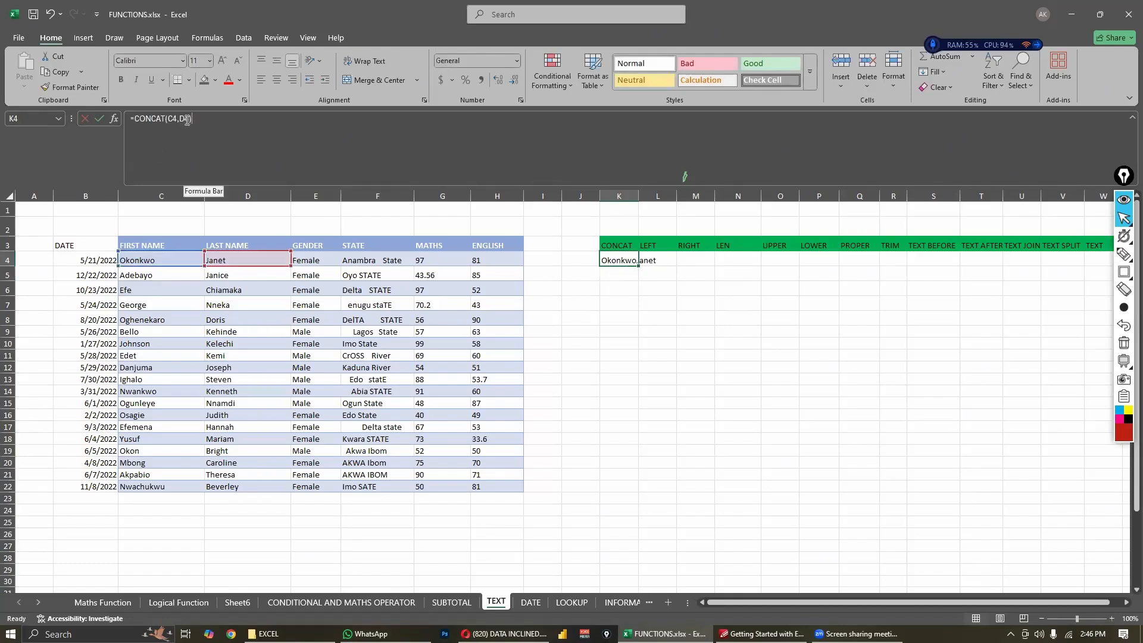
pyautogui.doubleClick(616, 259)
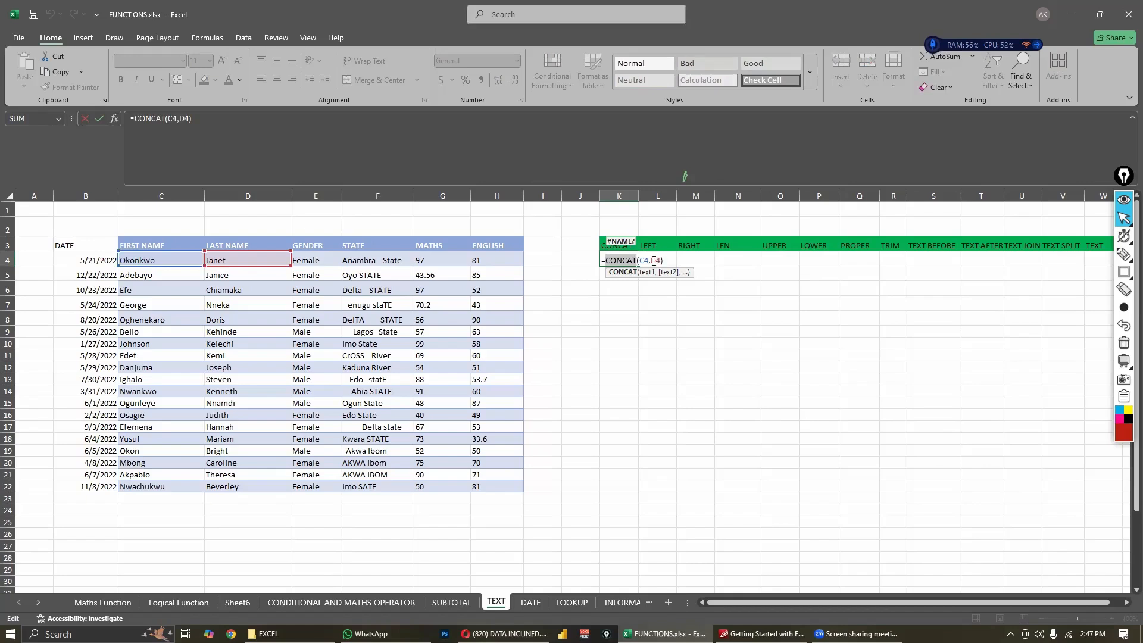
pyautogui.click(653, 261)
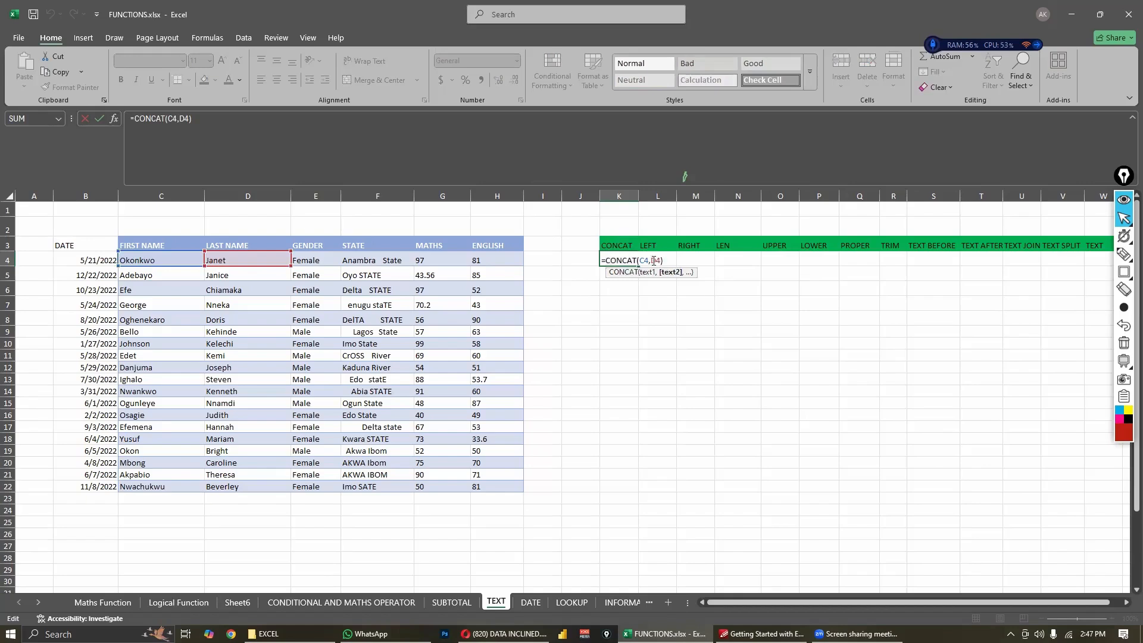
pyautogui.write('"')
pyautogui.write('"')
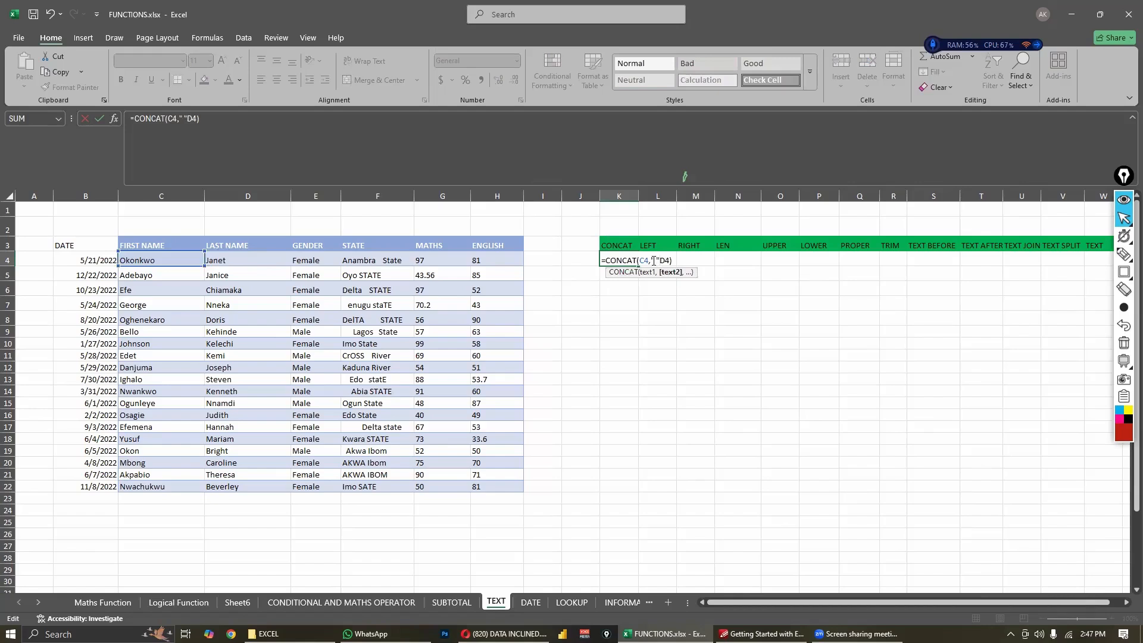
pyautogui.write(',')
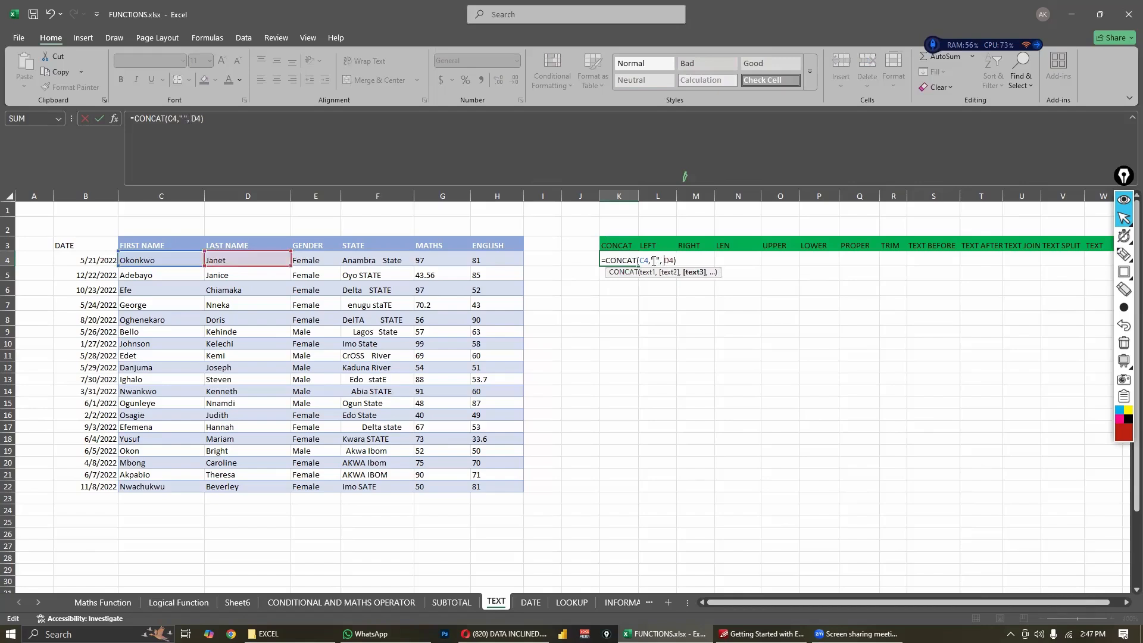
pyautogui.press('BackSpace')
pyautogui.press('Return')
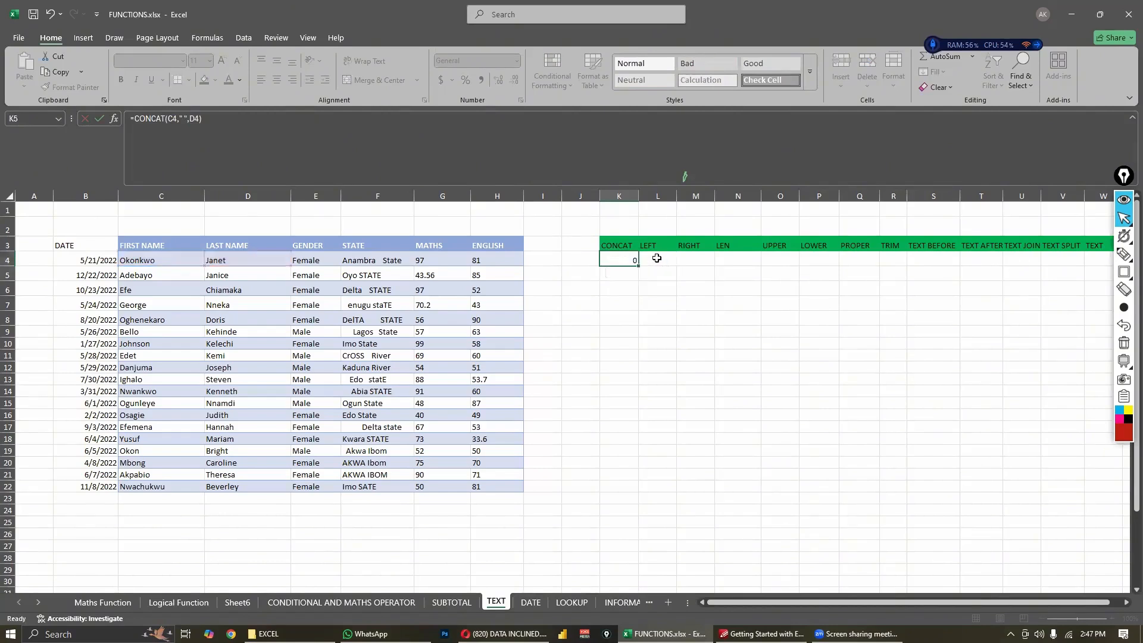
# - Widen column K so that the joined name in K4 fits
pyautogui.click(658, 319)
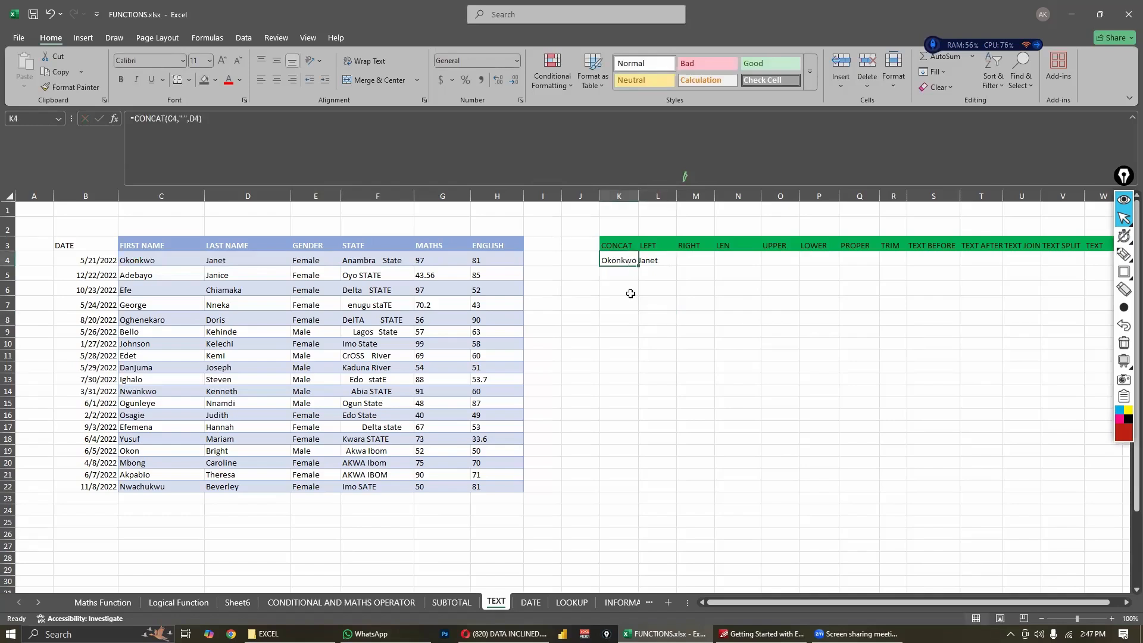
pyautogui.click(655, 357)
pyautogui.click(626, 263)
pyautogui.moveTo(638, 196); pyautogui.dragTo(669, 196)
# - Review the FIRST NAME and LAST NAME columns that supply the joined names
pyautogui.moveTo(152, 246); pyautogui.dragTo(183, 451)
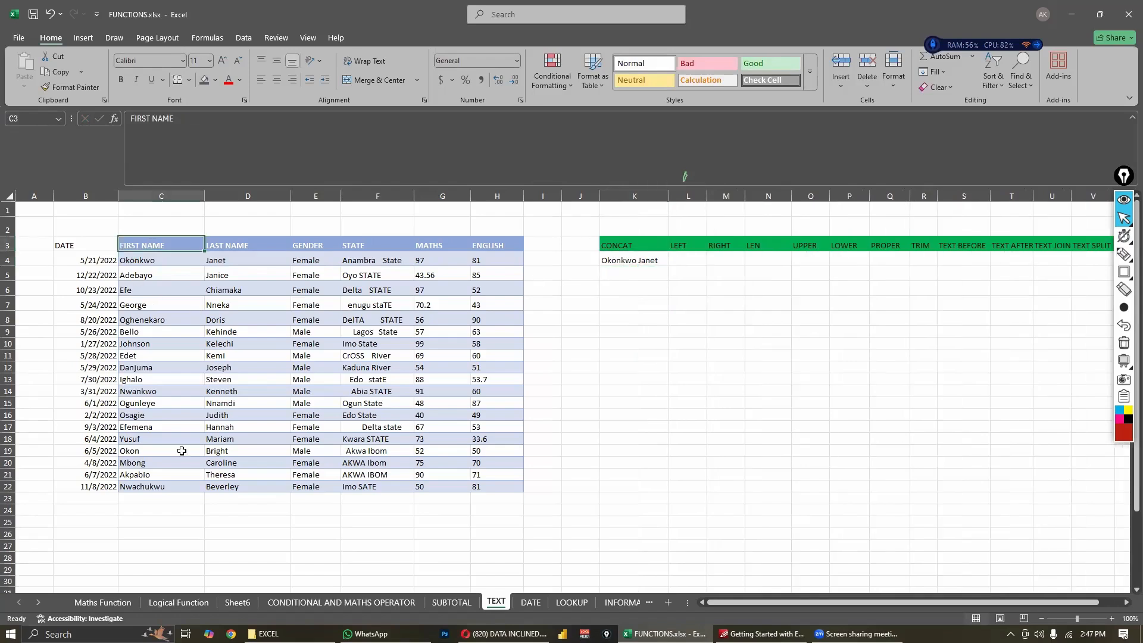
pyautogui.moveTo(244, 247); pyautogui.dragTo(262, 499)
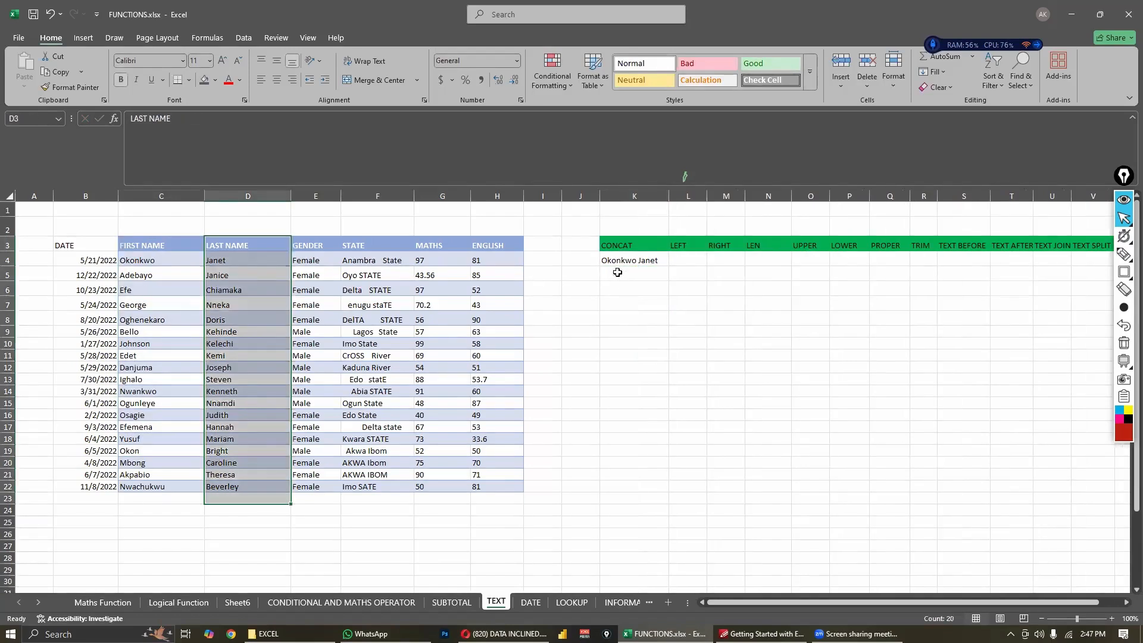
pyautogui.click(616, 263)
pyautogui.click(168, 268)
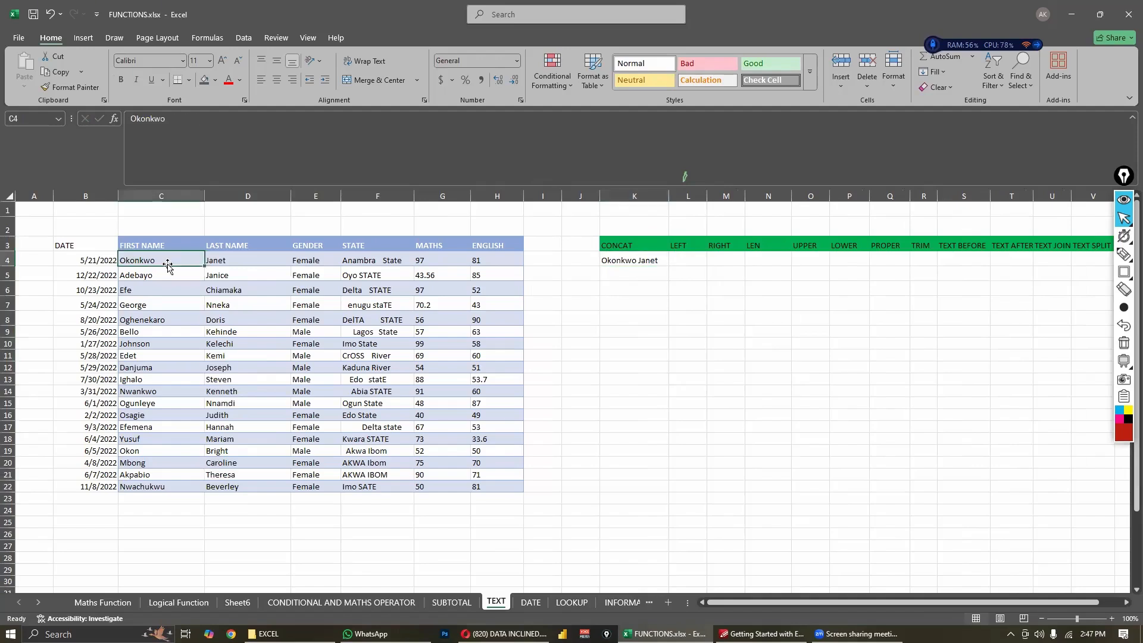
pyautogui.moveTo(168, 268); pyautogui.dragTo(180, 436)
pyautogui.moveTo(246, 263); pyautogui.dragTo(258, 368)
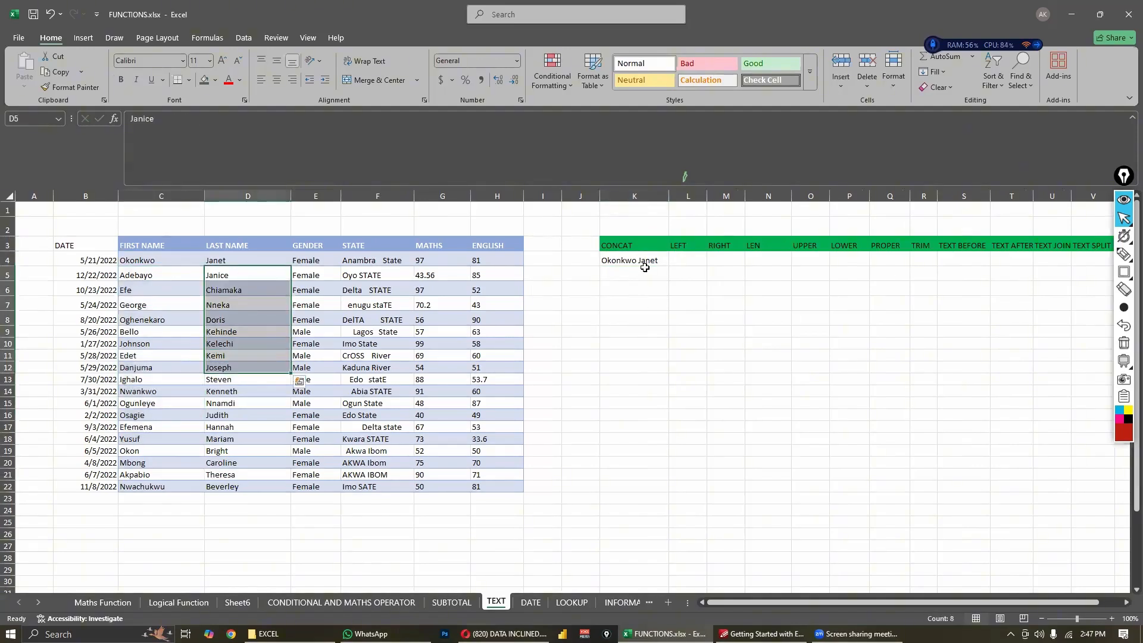
# - Fill the CONCAT formula in K4 down through K22
pyautogui.click(649, 276)
pyautogui.click(655, 260)
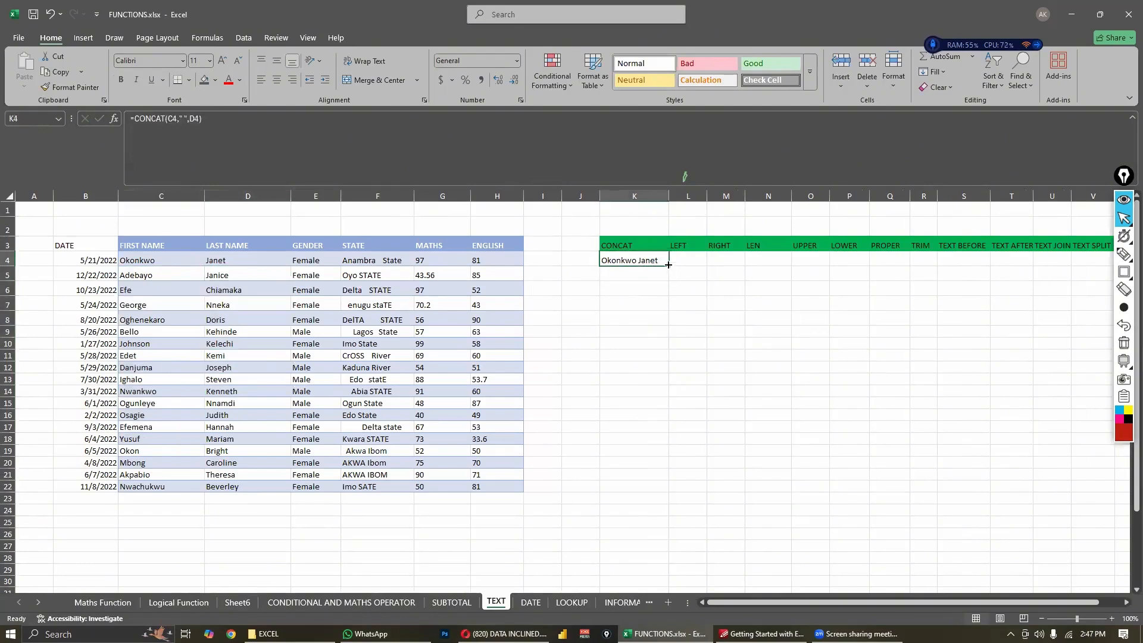
pyautogui.moveTo(668, 266); pyautogui.dragTo(653, 489)
pyautogui.click(726, 486)
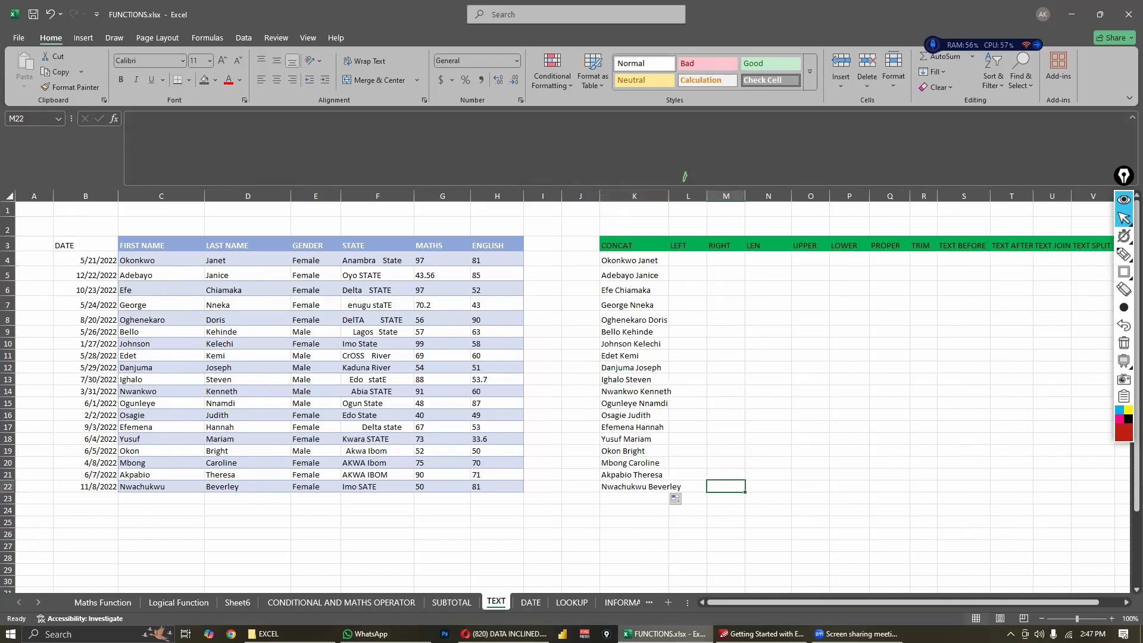
# - Examine the CONCAT formulas in K9, K5, K4 and K6, checking which row each one references
pyautogui.click(646, 330)
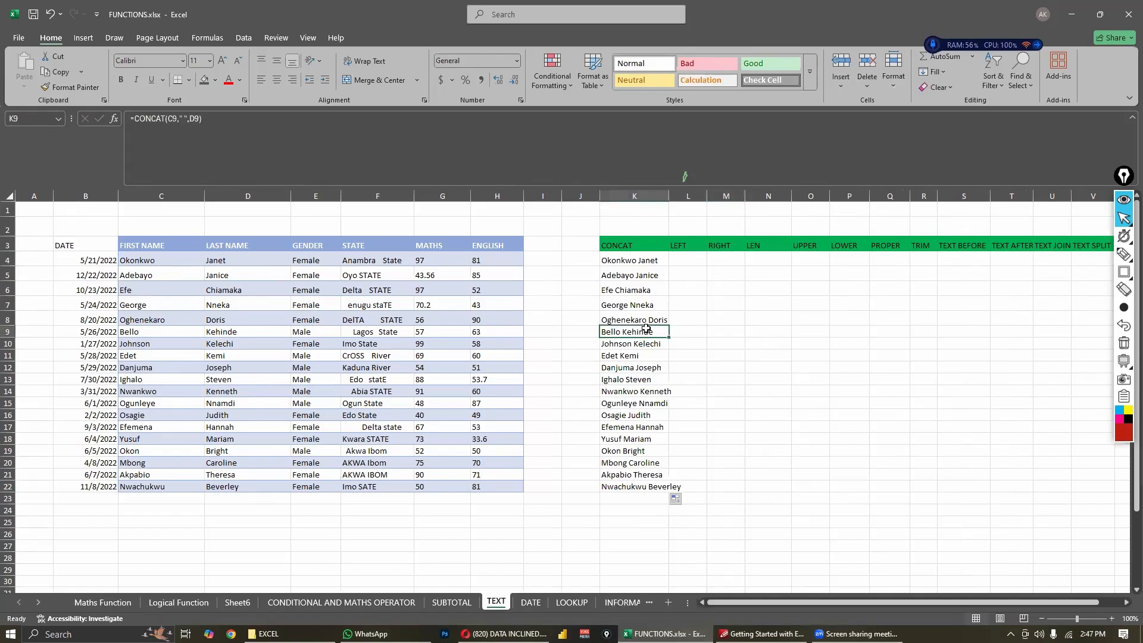
pyautogui.doubleClick(644, 333)
pyautogui.press('Escape')
pyautogui.click(637, 278)
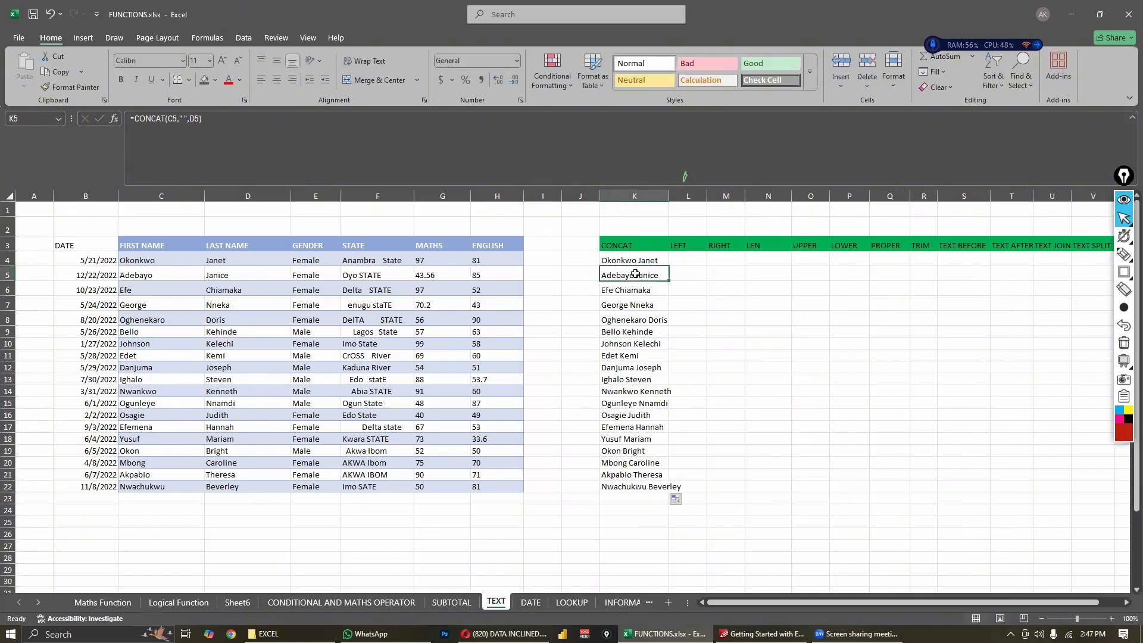
pyautogui.click(628, 262)
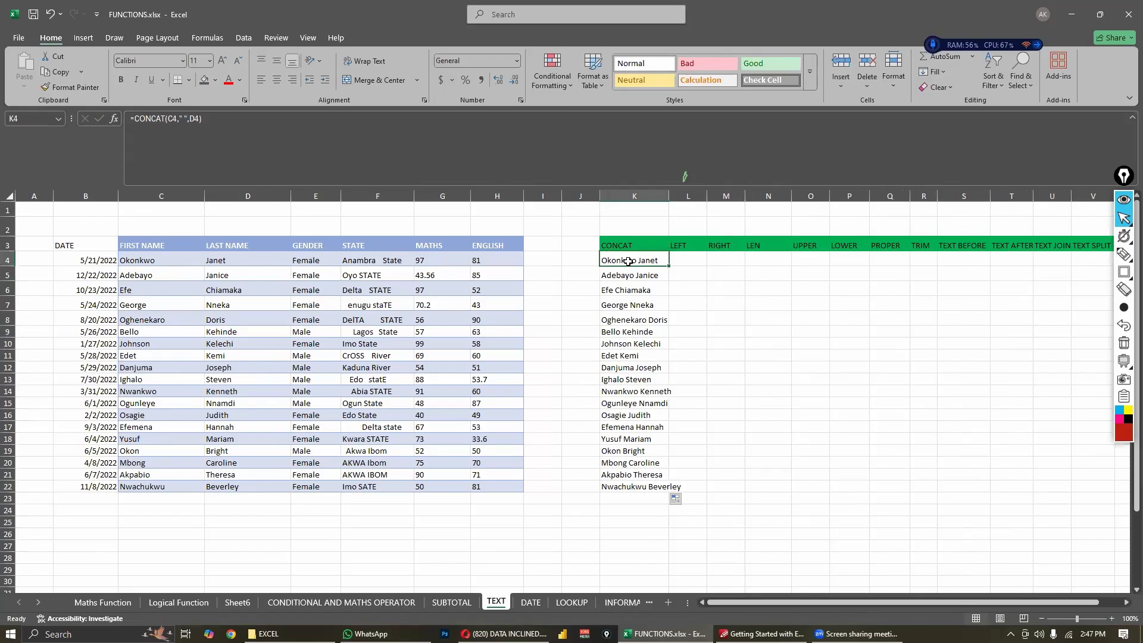
pyautogui.click(631, 290)
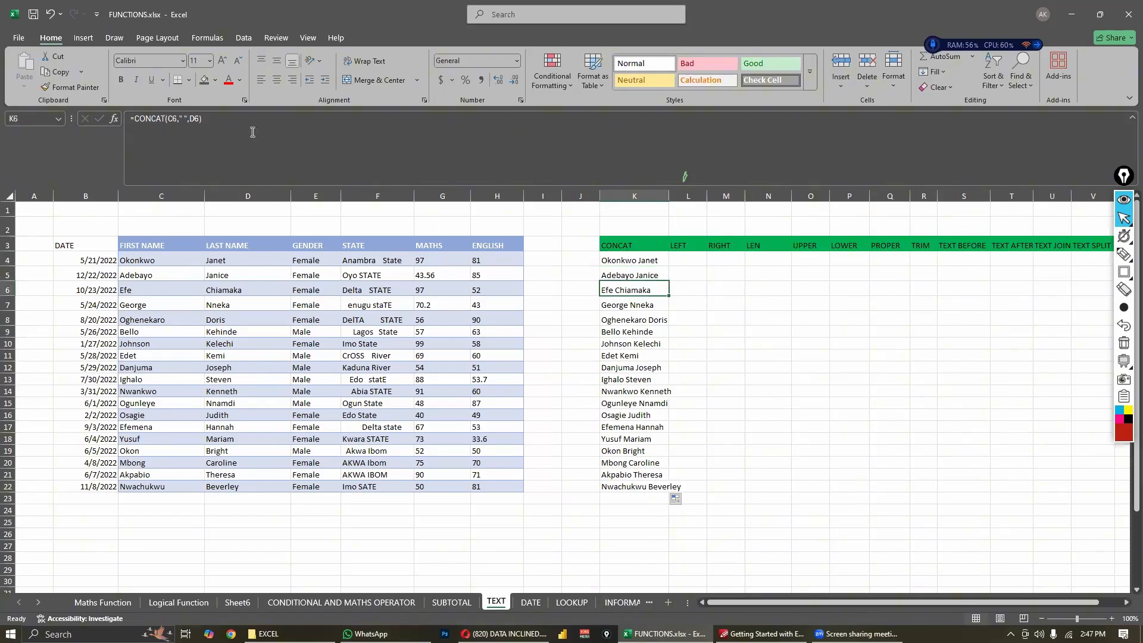
pyautogui.click(149, 112)
pyautogui.click(149, 111)
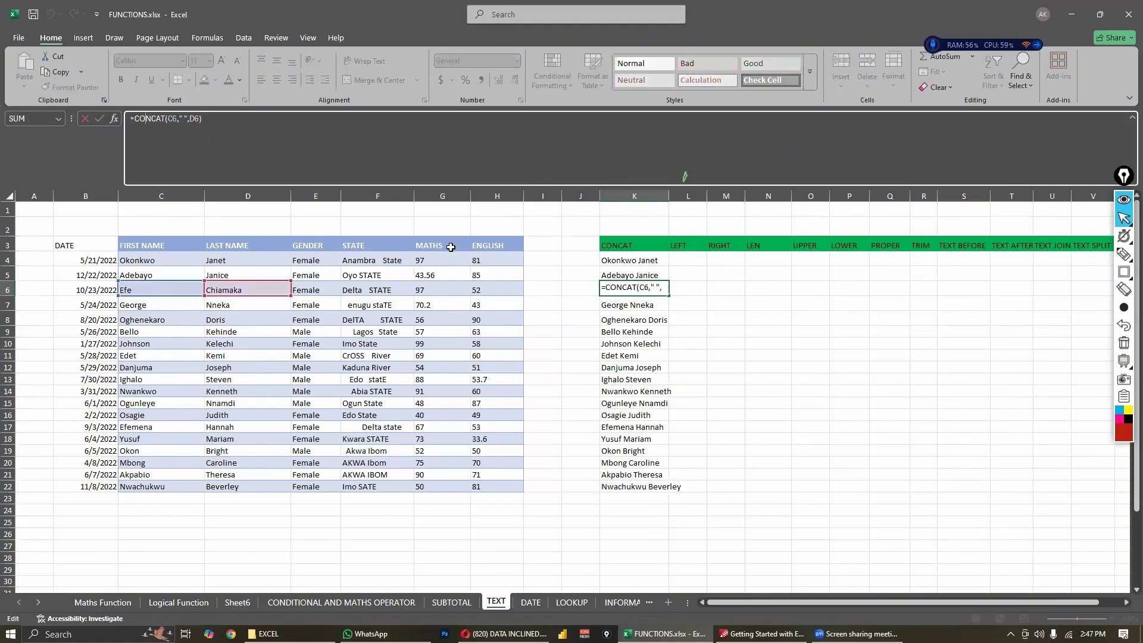
pyautogui.hotkey('ctrl', 'Return')
pyautogui.moveTo(633, 262); pyautogui.dragTo(637, 487)
pyautogui.click(687, 305)
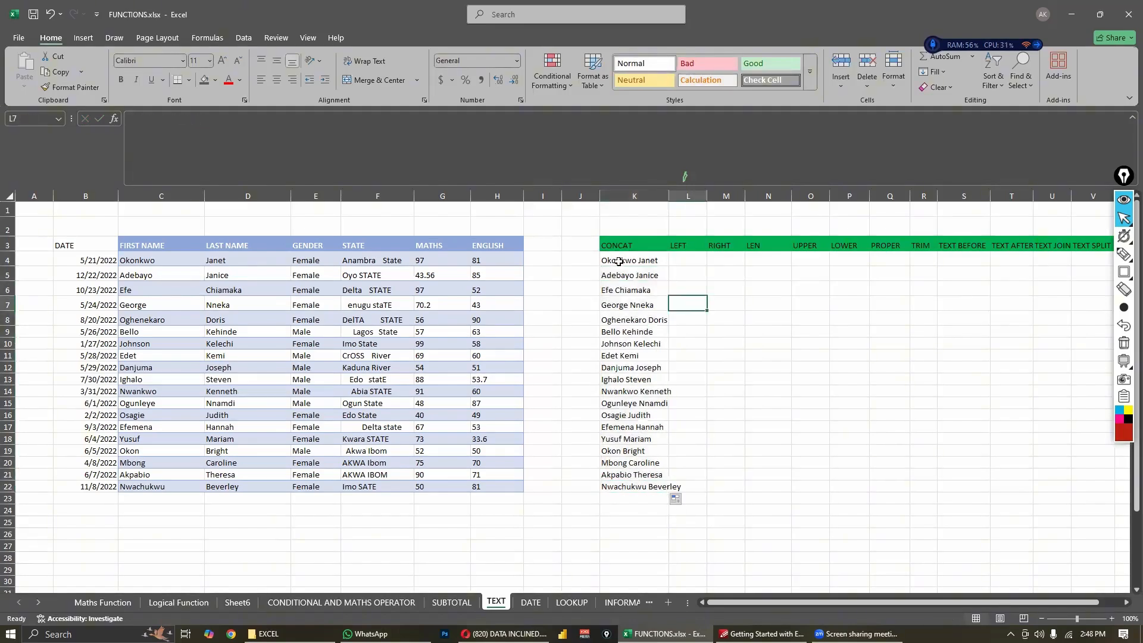
# - Replace the CONCAT formulas in K4:K22 with their values only, and check the content of K4
pyautogui.moveTo(619, 261); pyautogui.dragTo(637, 485)
pyautogui.hotkey('ctrl', 'c')
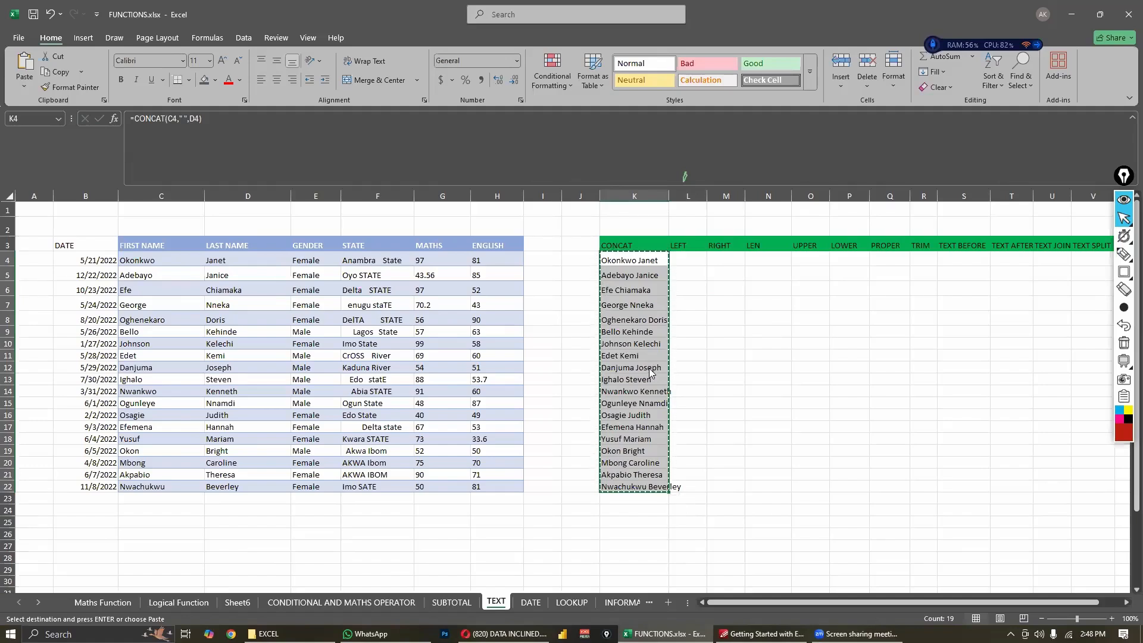
pyautogui.rightClick(651, 374)
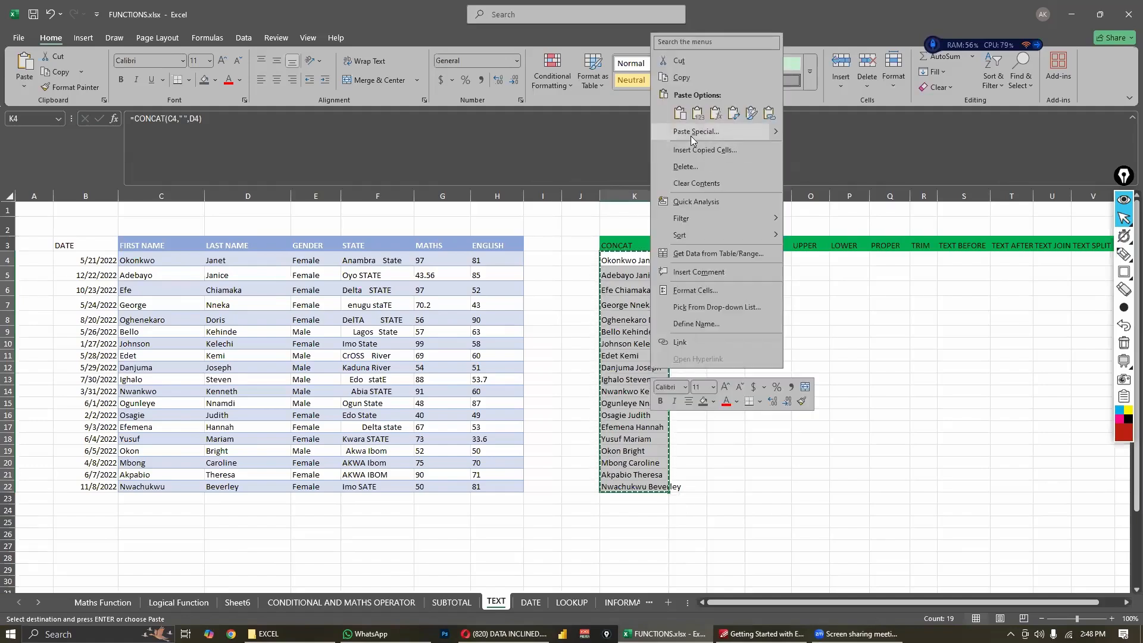
pyautogui.moveTo(776, 134)
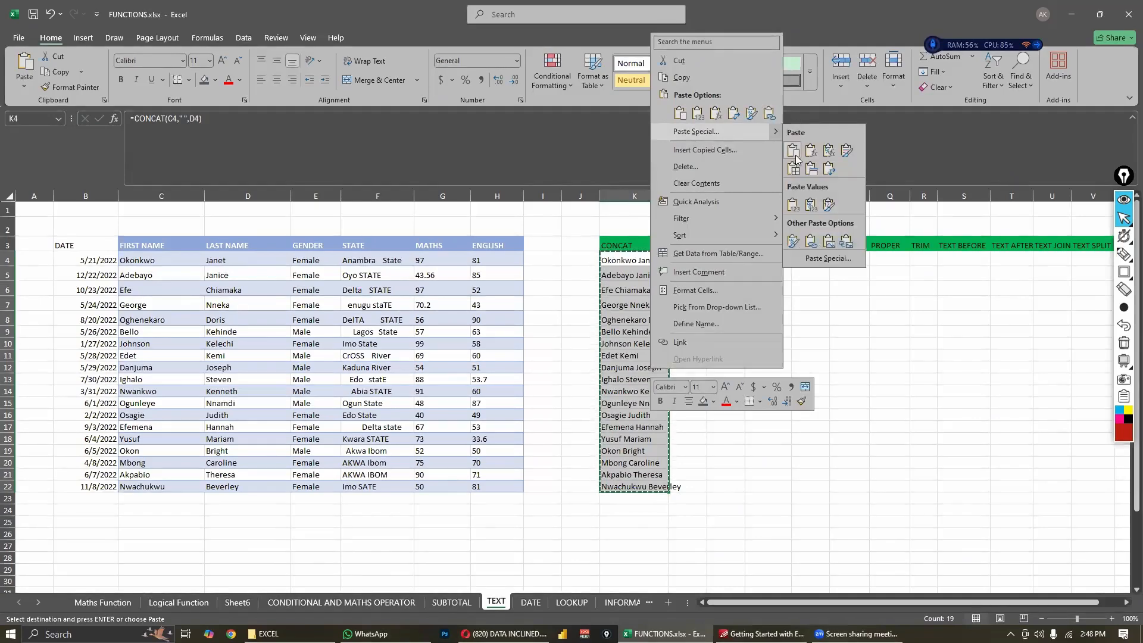
pyautogui.click(792, 204)
pyautogui.click(710, 366)
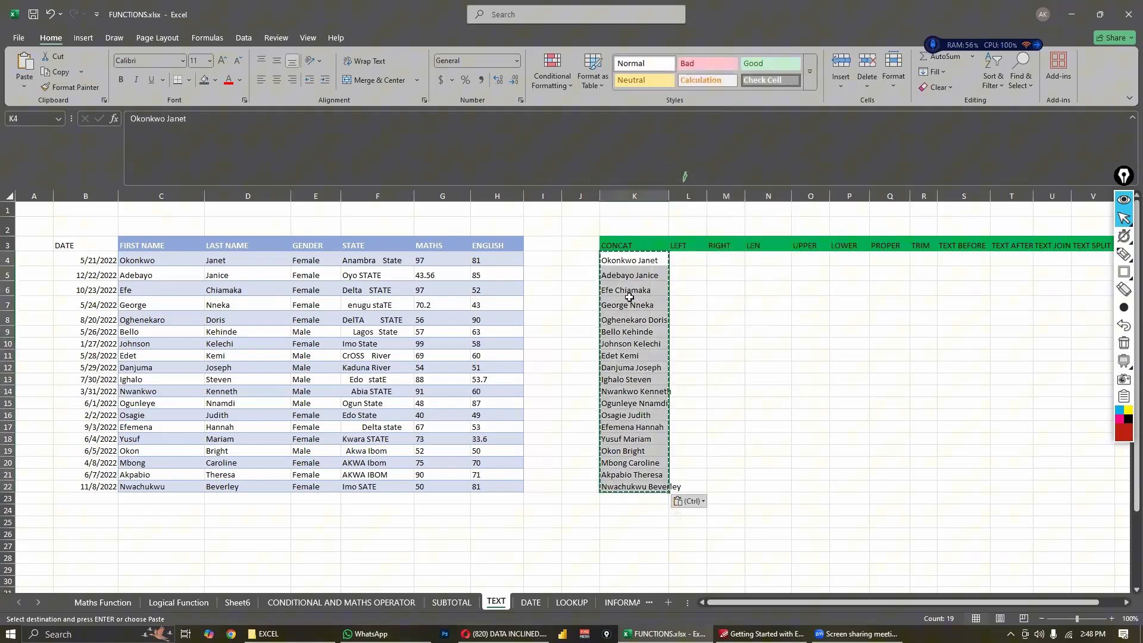
pyautogui.click(622, 262)
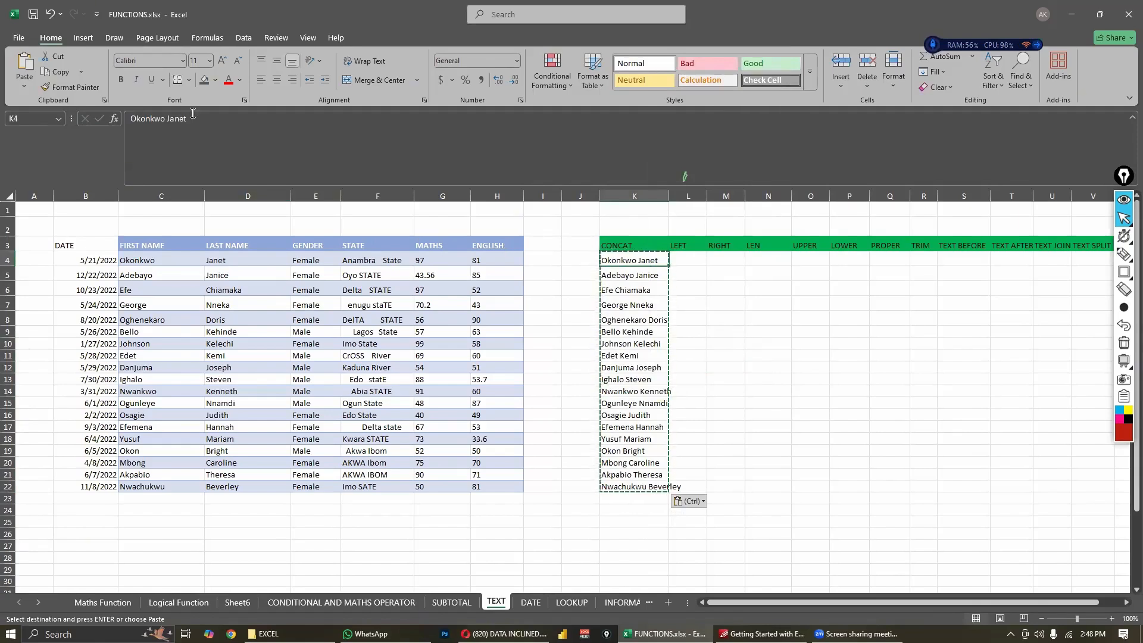
# - Examine the content of K4 in edit mode to verify that it holds plain text instead of a formula
pyautogui.click(483, 184)
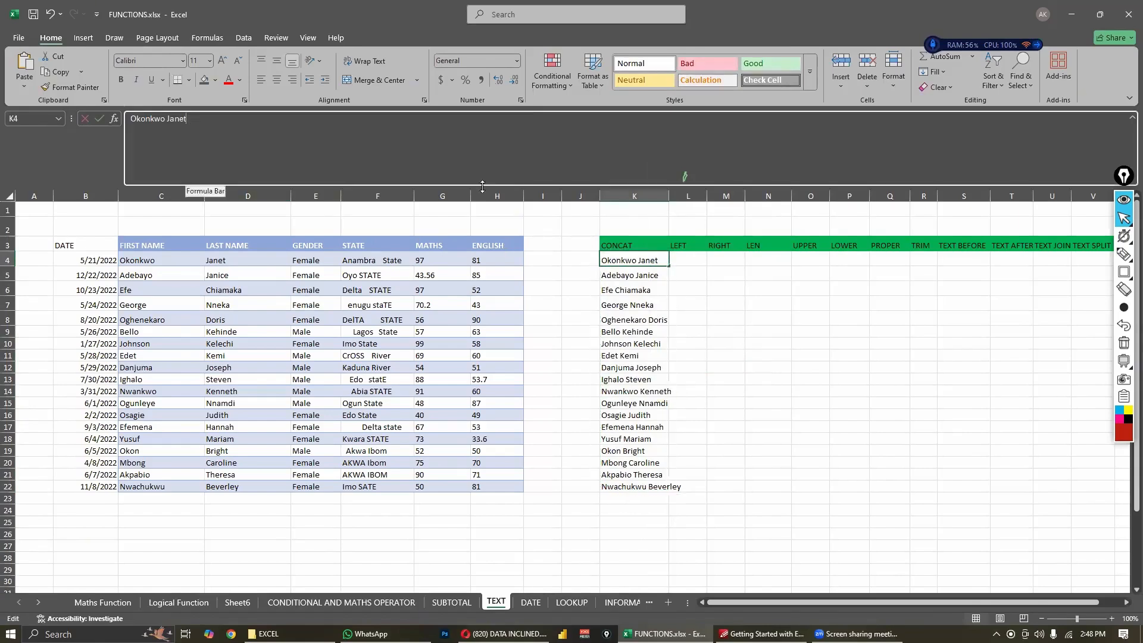
pyautogui.doubleClick(614, 260)
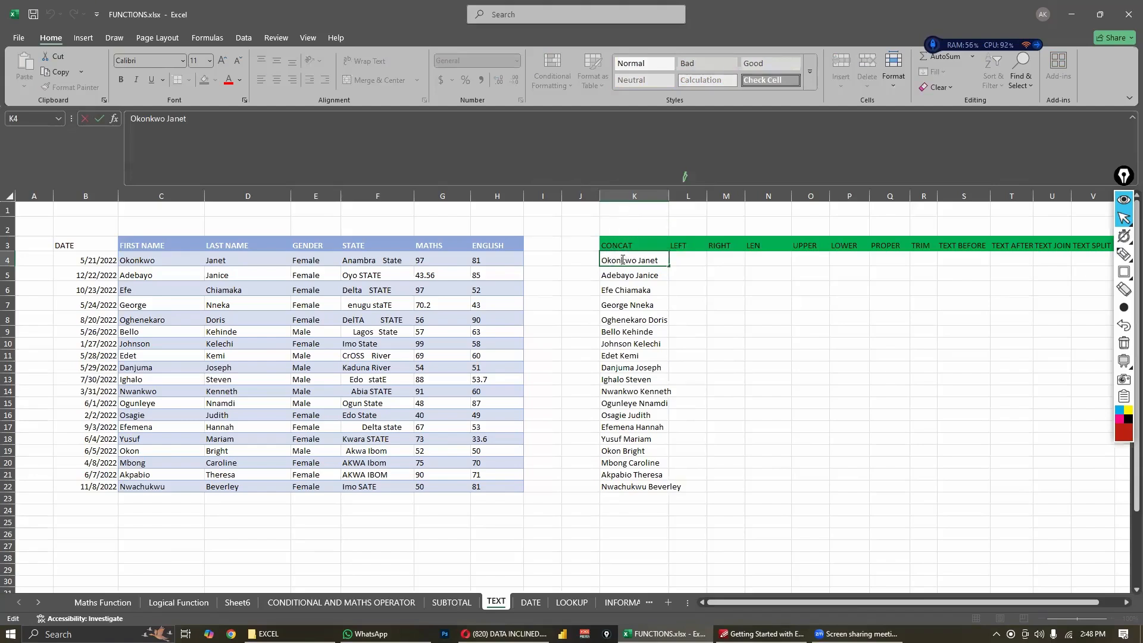
pyautogui.doubleClick(622, 260)
pyautogui.click(622, 261)
pyautogui.click(684, 288)
pyautogui.click(657, 259)
pyautogui.click(672, 260)
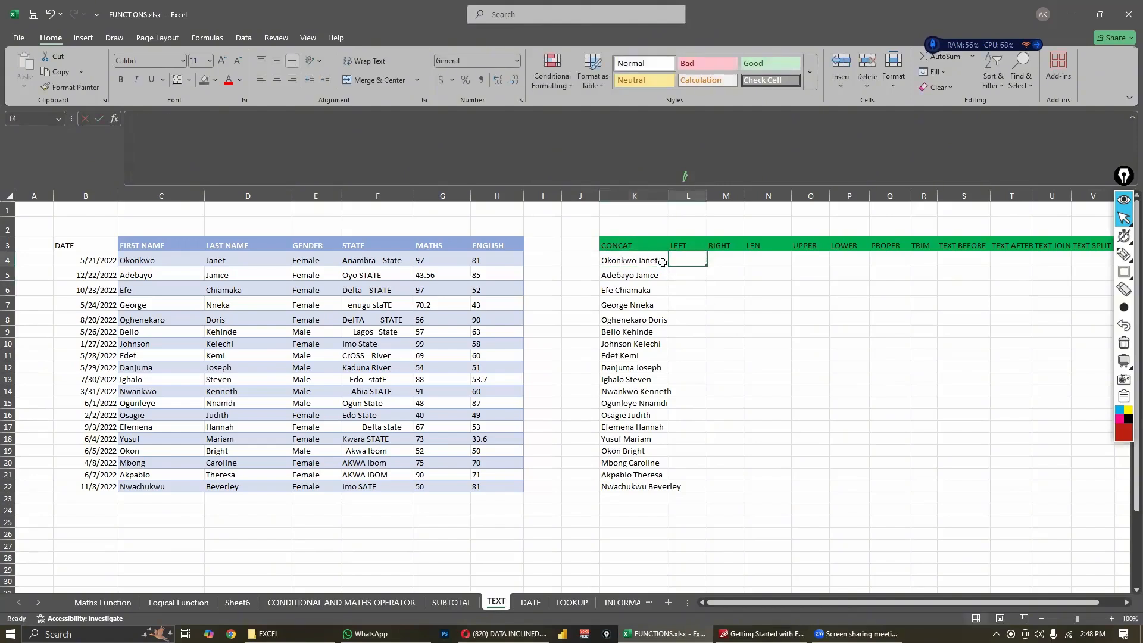
pyautogui.click(648, 259)
pyautogui.click(731, 293)
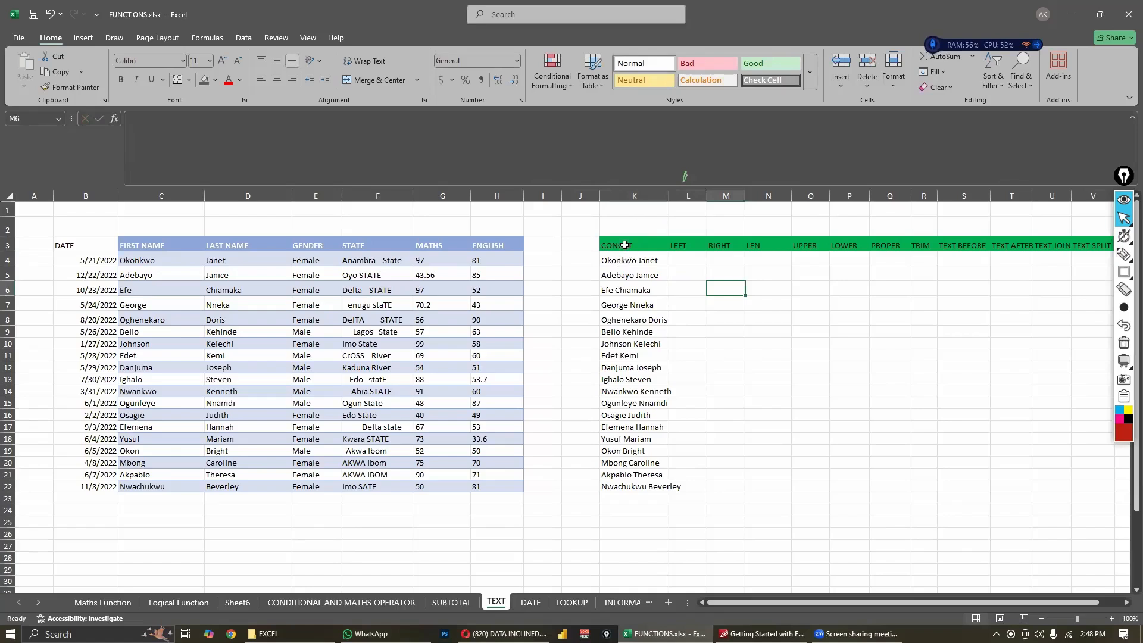
# - Rename the CONCAT header in K3 as FULL NAME
pyautogui.click(624, 245)
pyautogui.write('F')
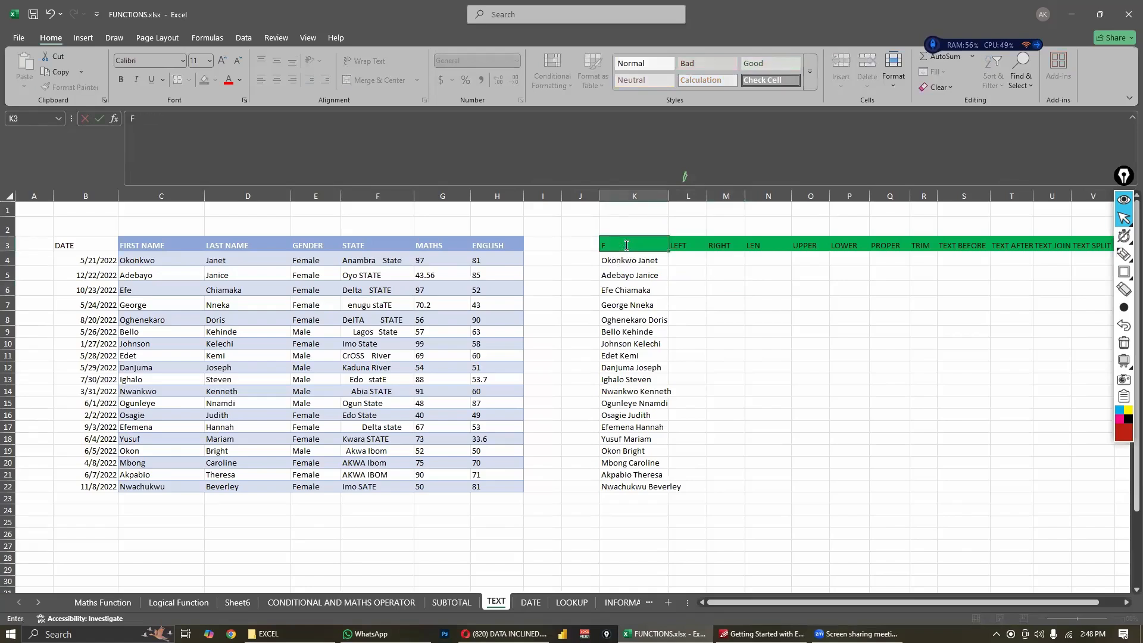
pyautogui.write('ull')
pyautogui.write('LL NAME')
pyautogui.click(699, 303)
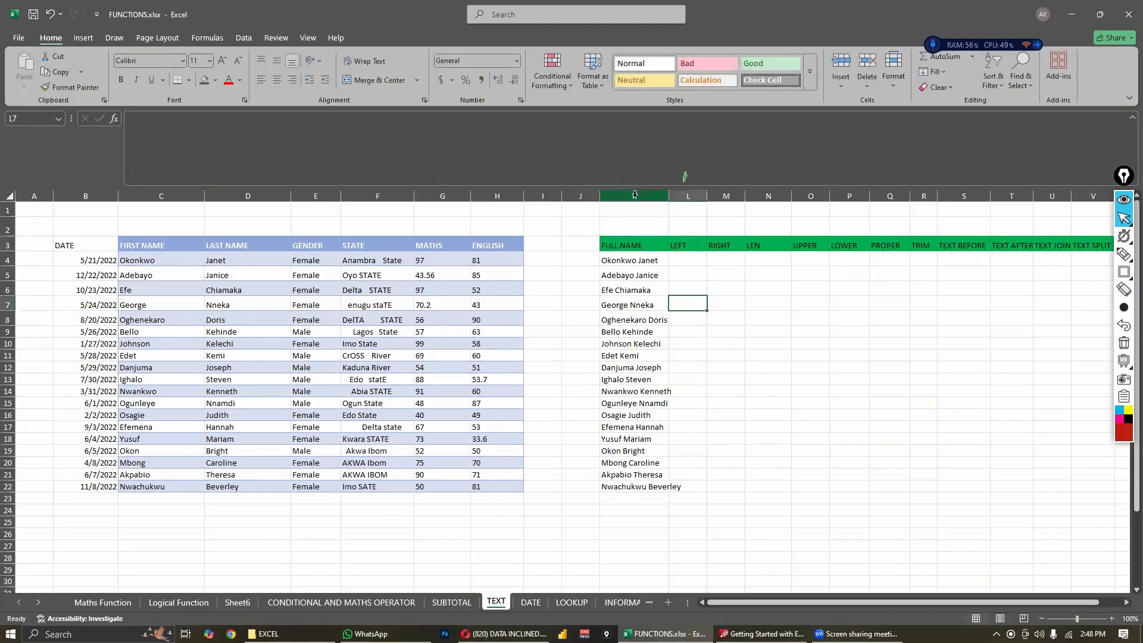
# - Move the FULL NAME column between LAST NAME and GENDER, and copy the LAST NAME header's formatting onto its header
pyautogui.click(634, 196)
pyautogui.moveTo(636, 204)
pyautogui.mouseDown()
pyautogui.moveTo(224, 214)
pyautogui.moveTo(296, 215)
pyautogui.mouseUp()
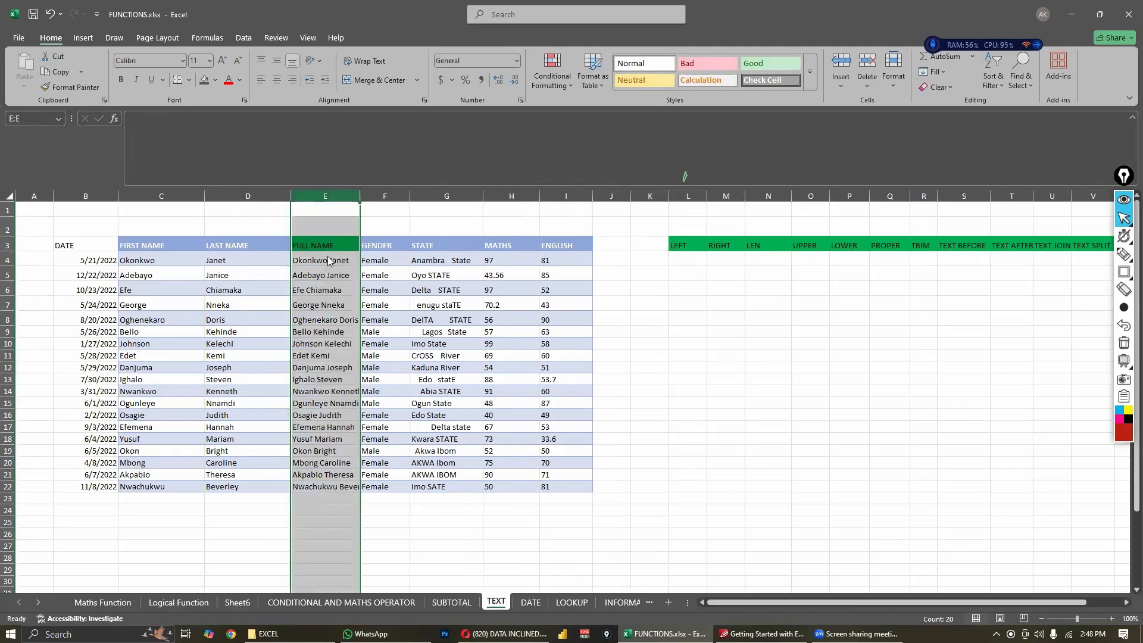
pyautogui.click(267, 246)
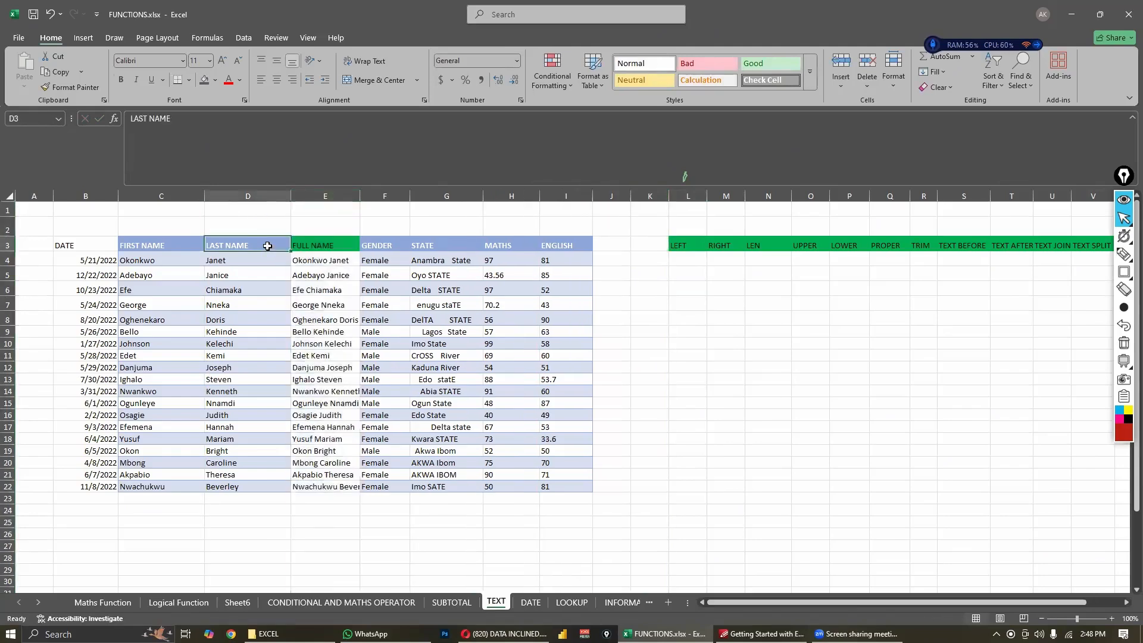
pyautogui.click(71, 87)
pyautogui.click(321, 247)
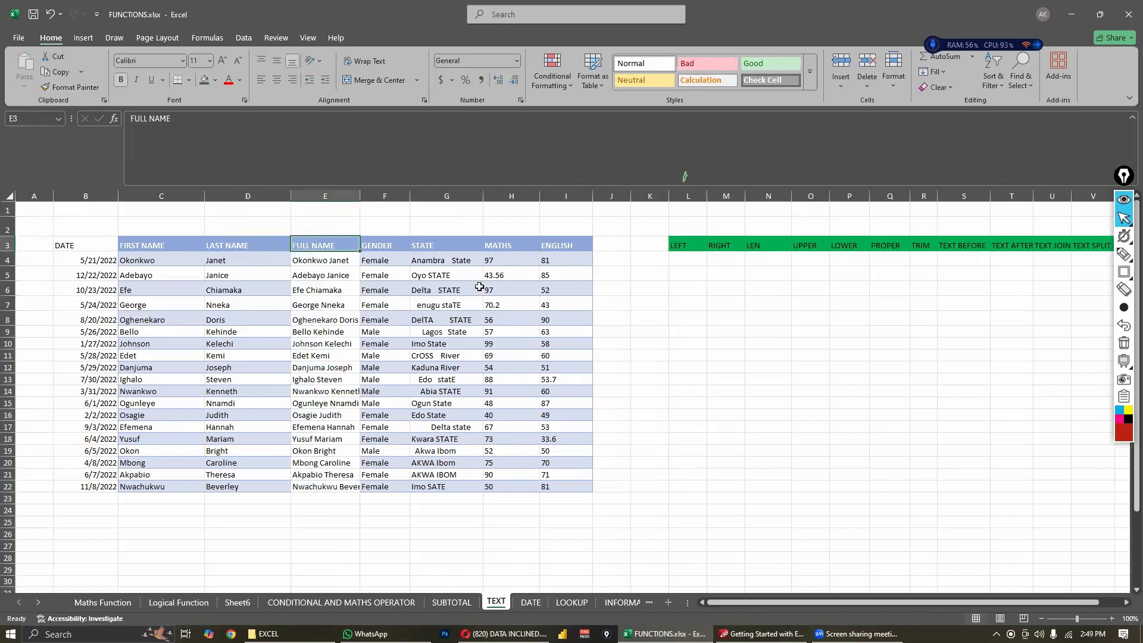
# - Delete the FIRST NAME and LAST NAME columns from the table
pyautogui.moveTo(143, 196); pyautogui.dragTo(246, 195)
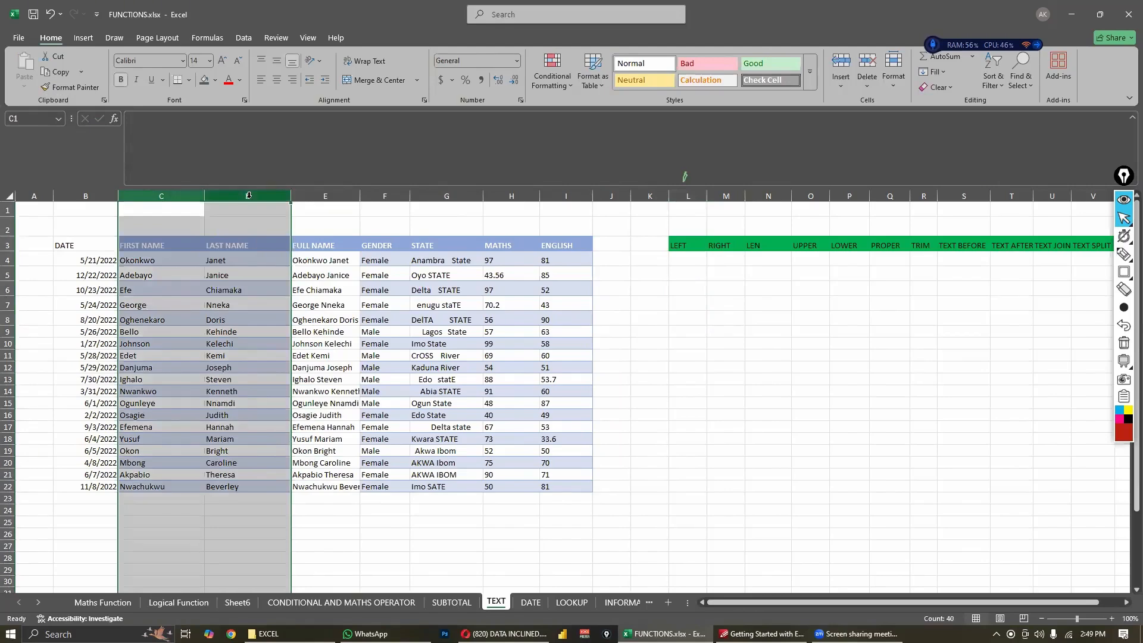
pyautogui.rightClick(249, 197)
pyautogui.click(297, 329)
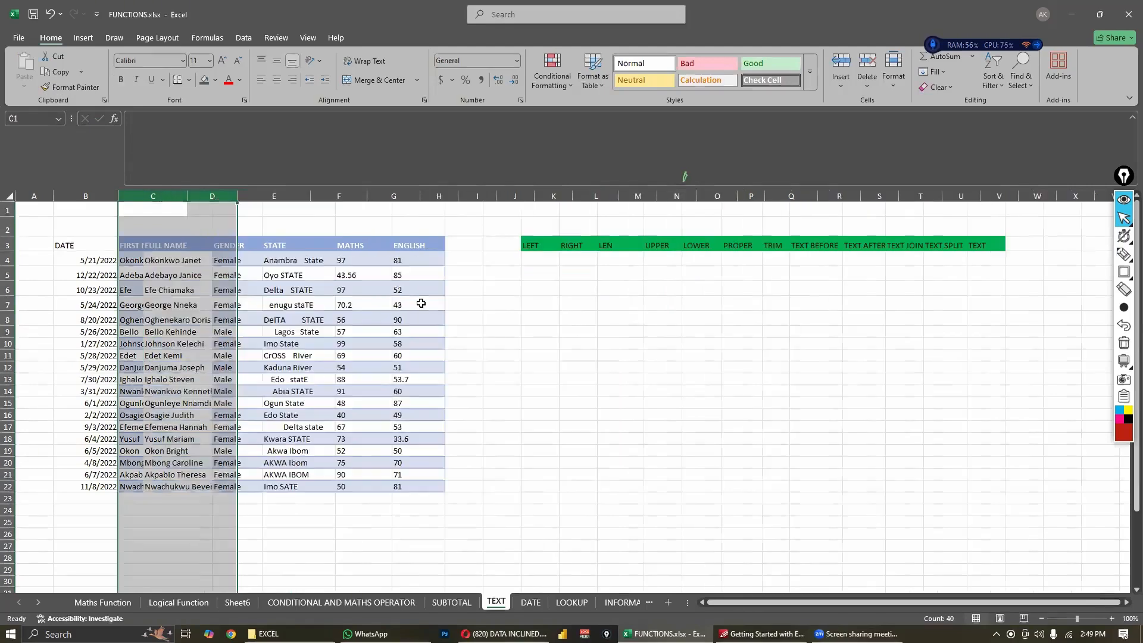
pyautogui.click(514, 380)
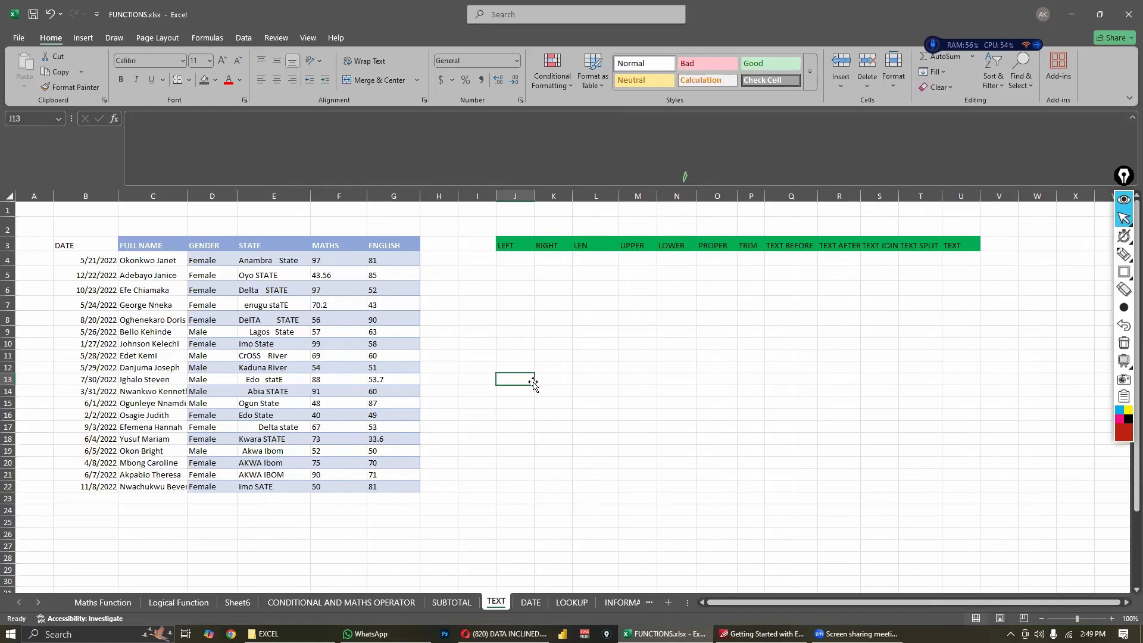
# - Undo the column deletion, header formatting, column move and header rename, restoring the CONCAT header in K3
pyautogui.hotkey('ctrl', 'z')
pyautogui.hotkey('ctrl', 'z')
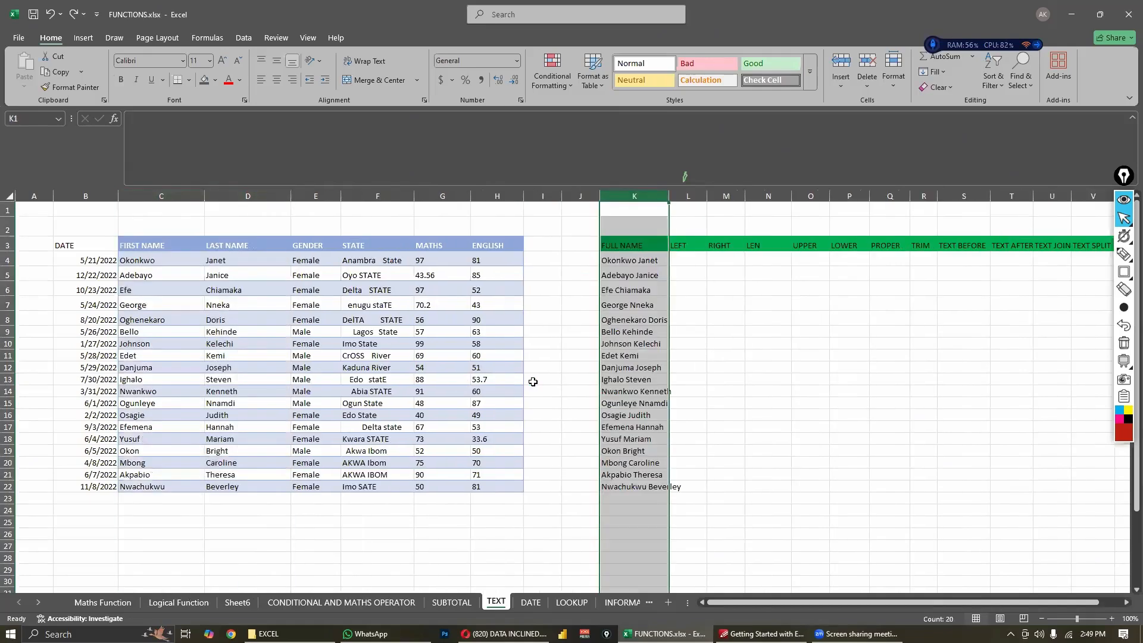
pyautogui.click(757, 373)
pyautogui.click(644, 268)
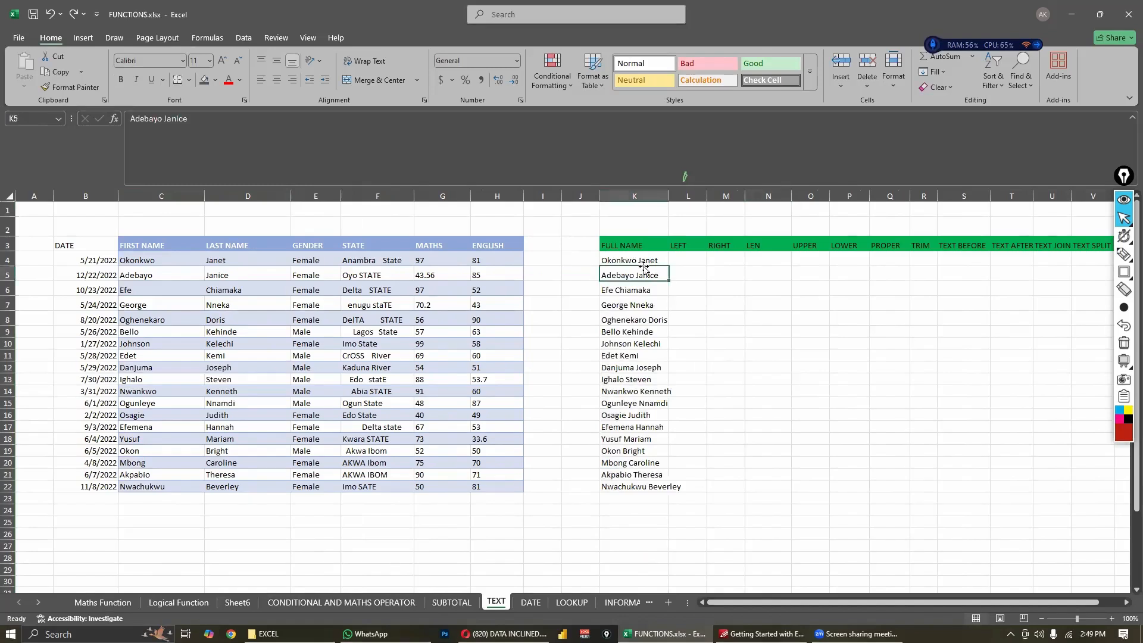
pyautogui.hotkey('ctrl', 'y')
pyautogui.click(728, 339)
pyautogui.click(647, 259)
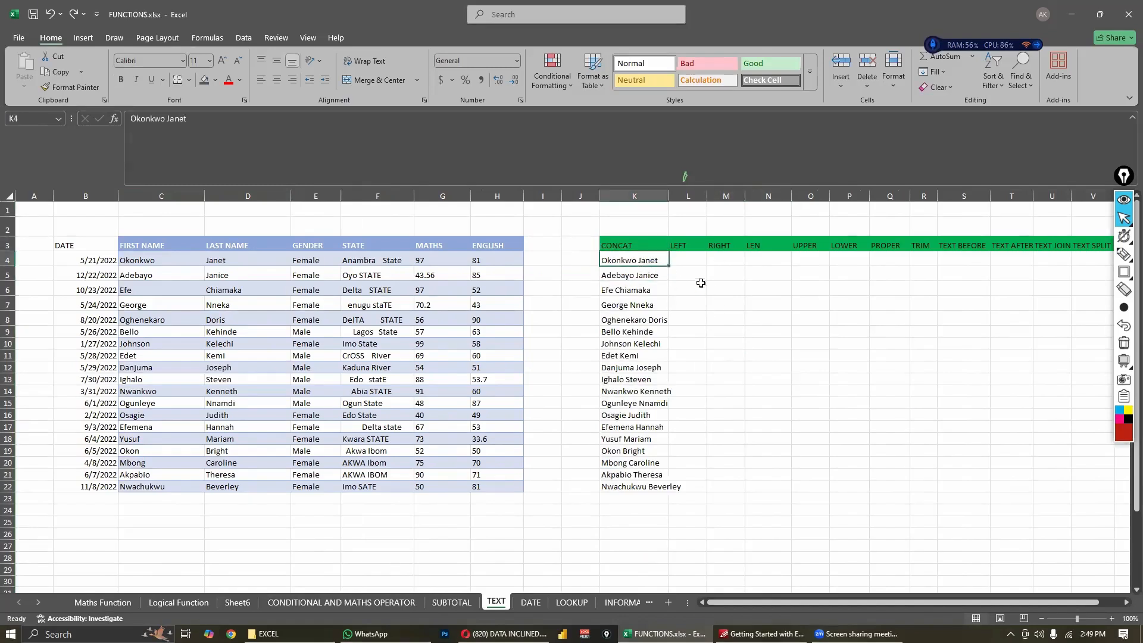
# - Enter the formula =LEFT(C4) in L4 to extract the first character of the first name
pyautogui.click(692, 261)
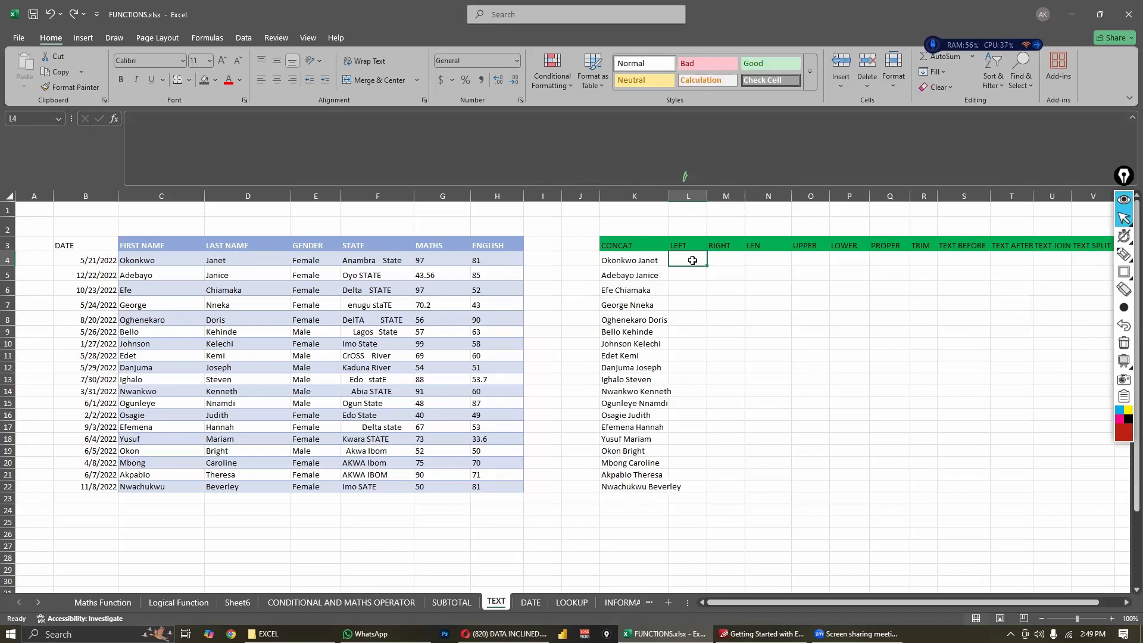
pyautogui.write('=')
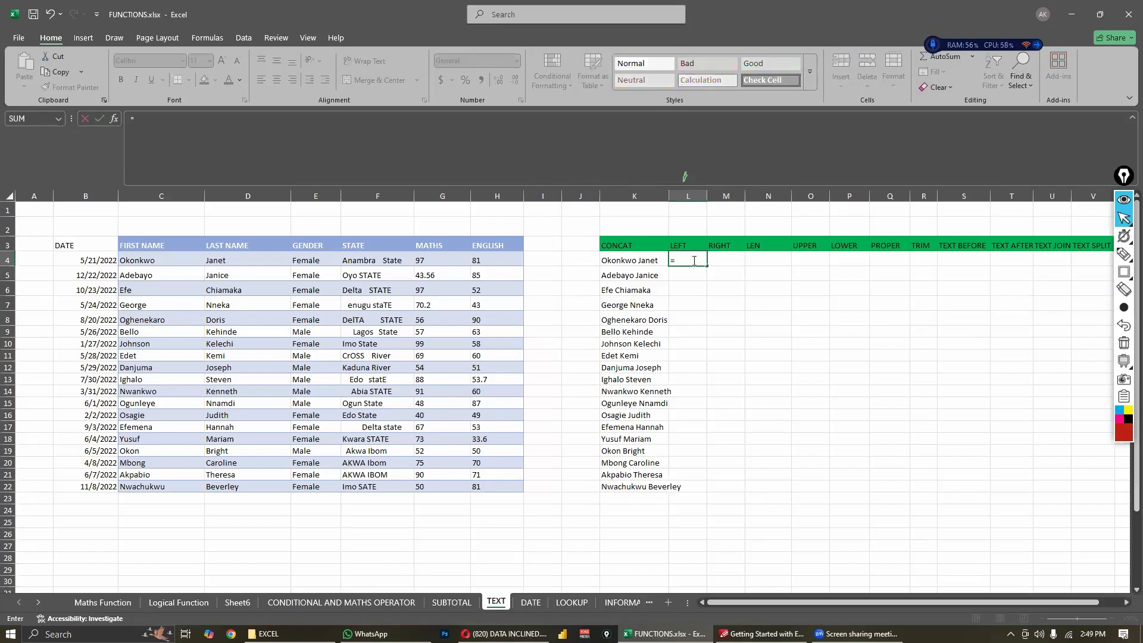
pyautogui.write('LEFT')
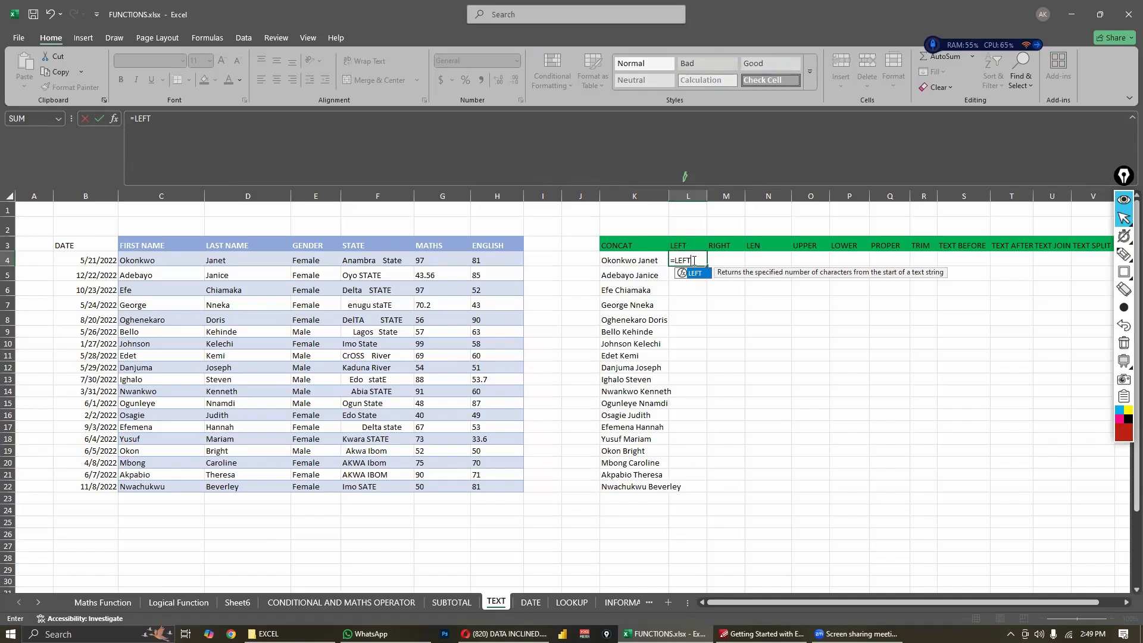
pyautogui.write('(')
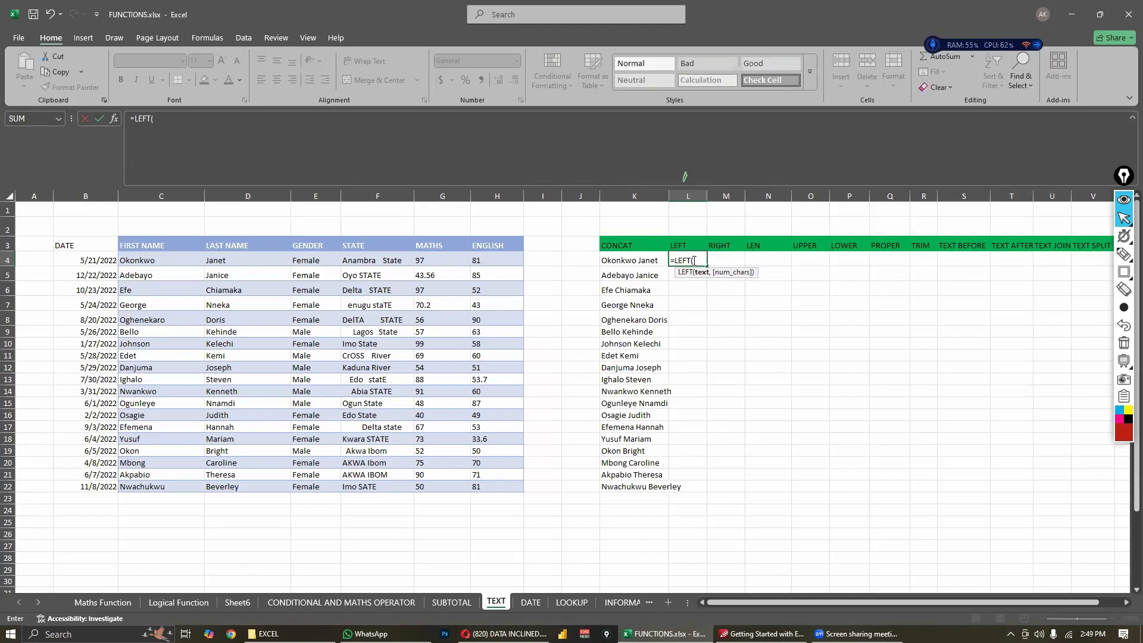
pyautogui.click(192, 262)
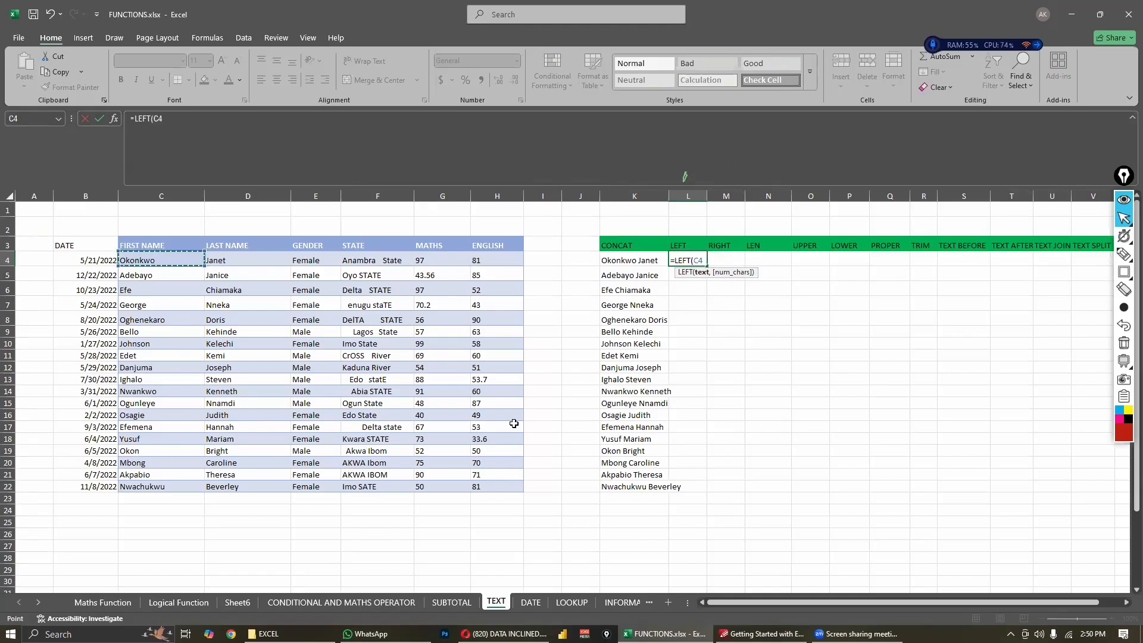
pyautogui.write(')')
pyautogui.press('Return')
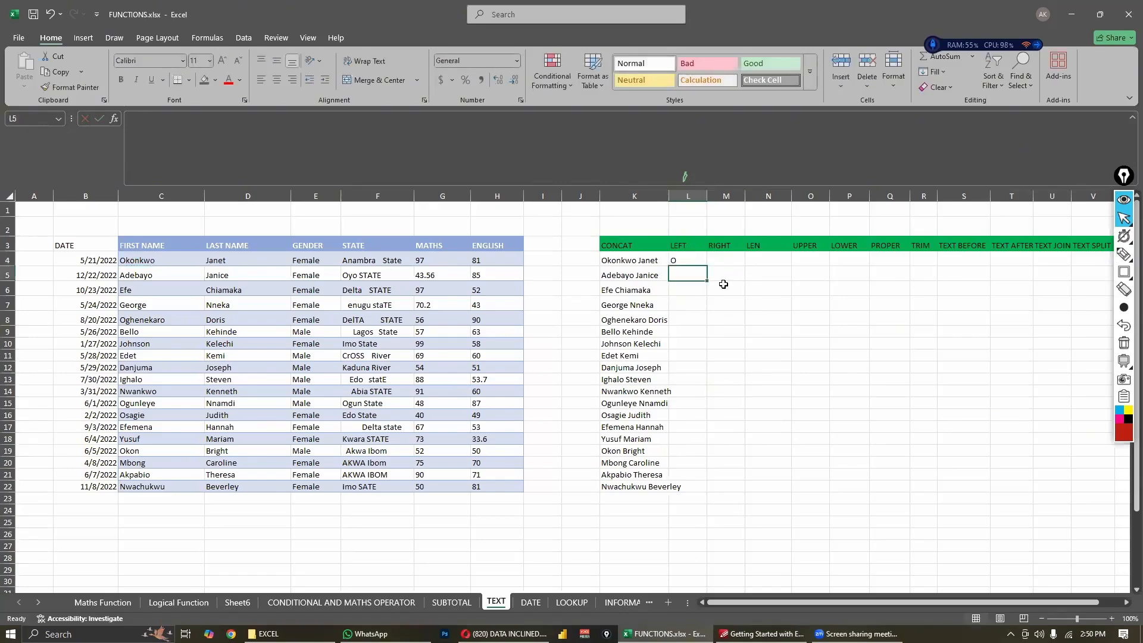
# - Fill the LEFT formula in L4 down through L22
pyautogui.click(687, 262)
pyautogui.moveTo(707, 266); pyautogui.dragTo(708, 489)
pyautogui.click(687, 259)
pyautogui.click(754, 443)
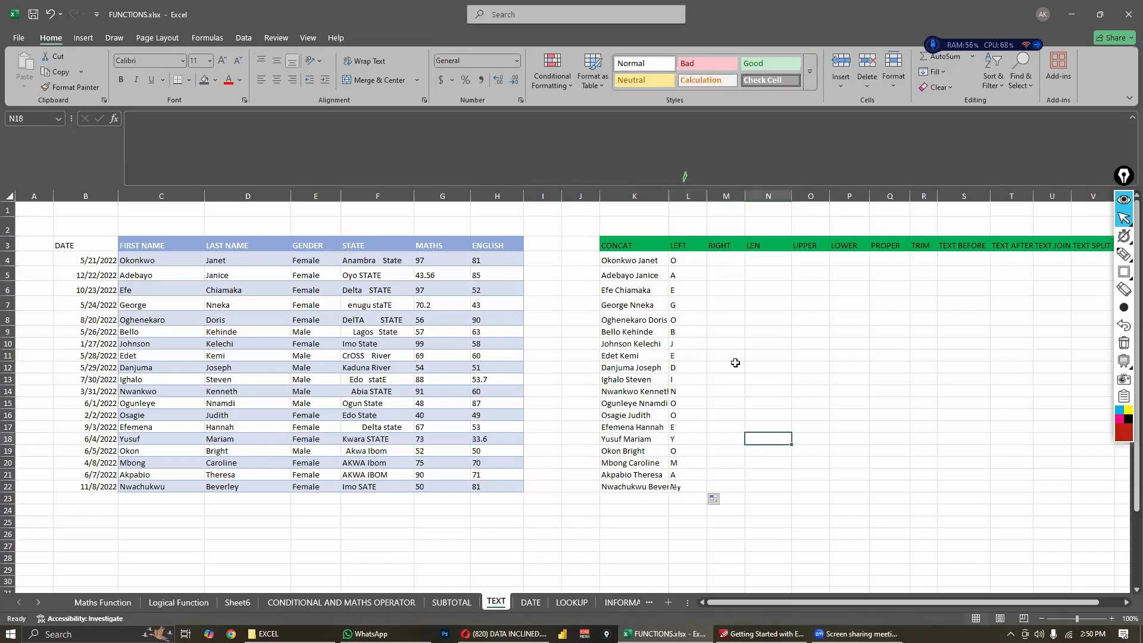
# - Examine the LEFT results in column L and the formula in L4
pyautogui.click(685, 277)
pyautogui.click(678, 320)
pyautogui.click(671, 356)
pyautogui.click(696, 412)
pyautogui.click(741, 424)
pyautogui.click(709, 362)
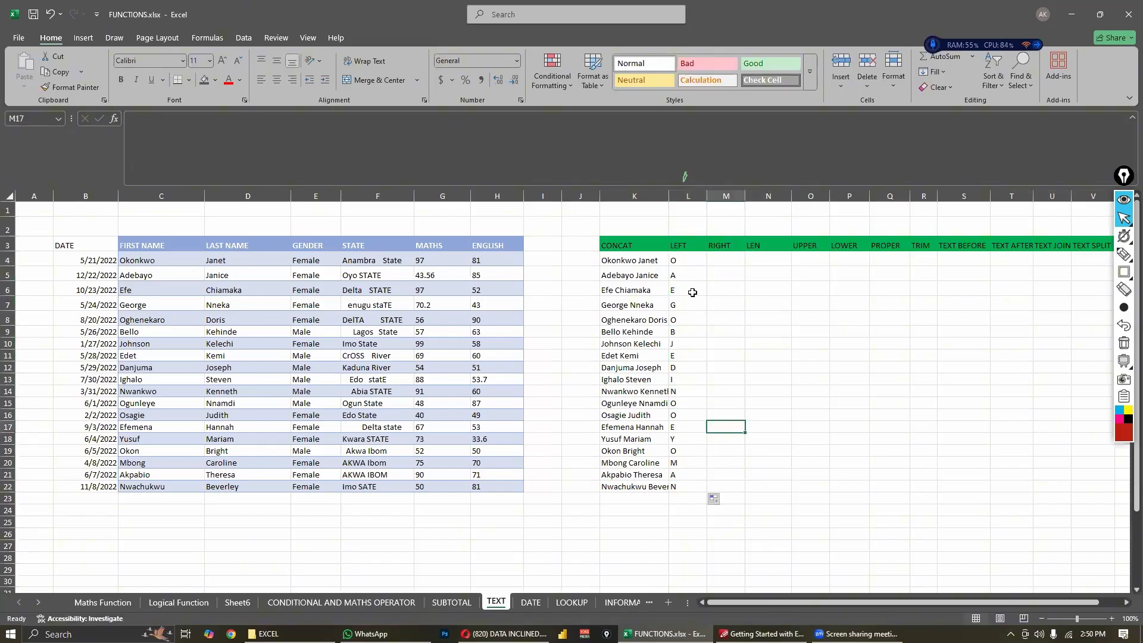
pyautogui.click(692, 290)
pyautogui.click(691, 259)
pyautogui.click(724, 273)
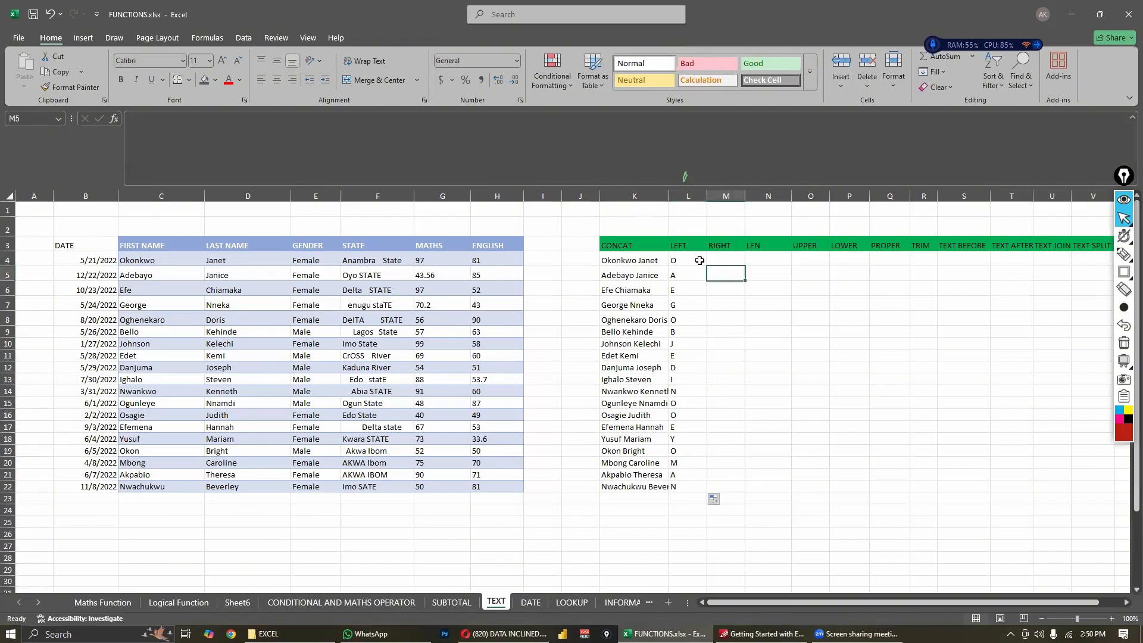
pyautogui.click(694, 260)
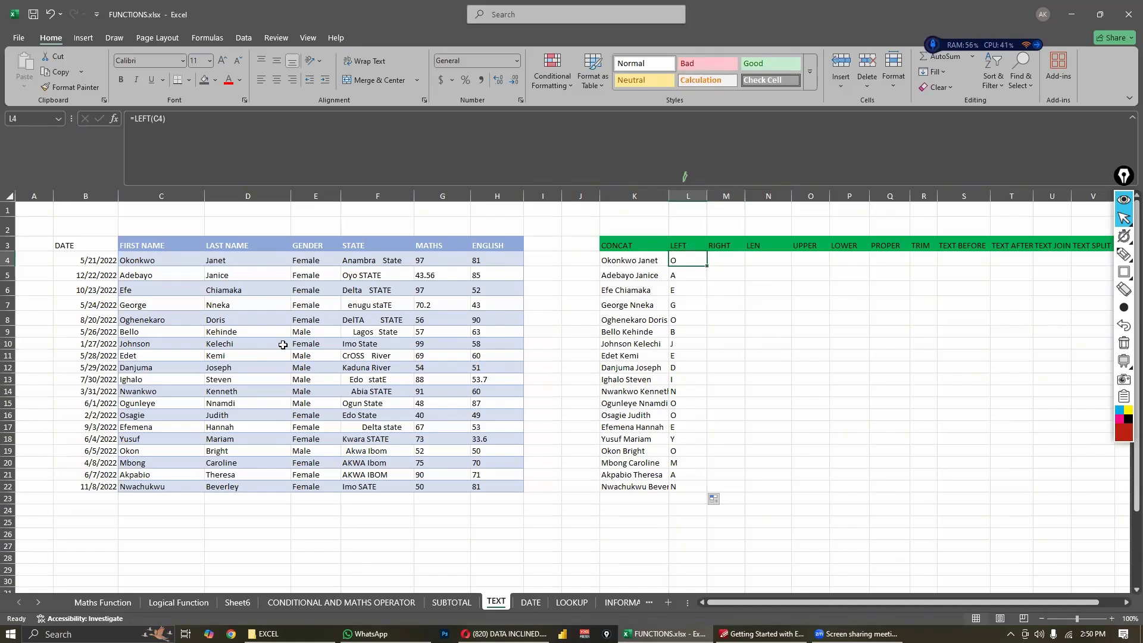
# - Enter the formula =RIGHT(C4,1) in M4 to extract the last character of the first name
pyautogui.click(729, 260)
pyautogui.write('=')
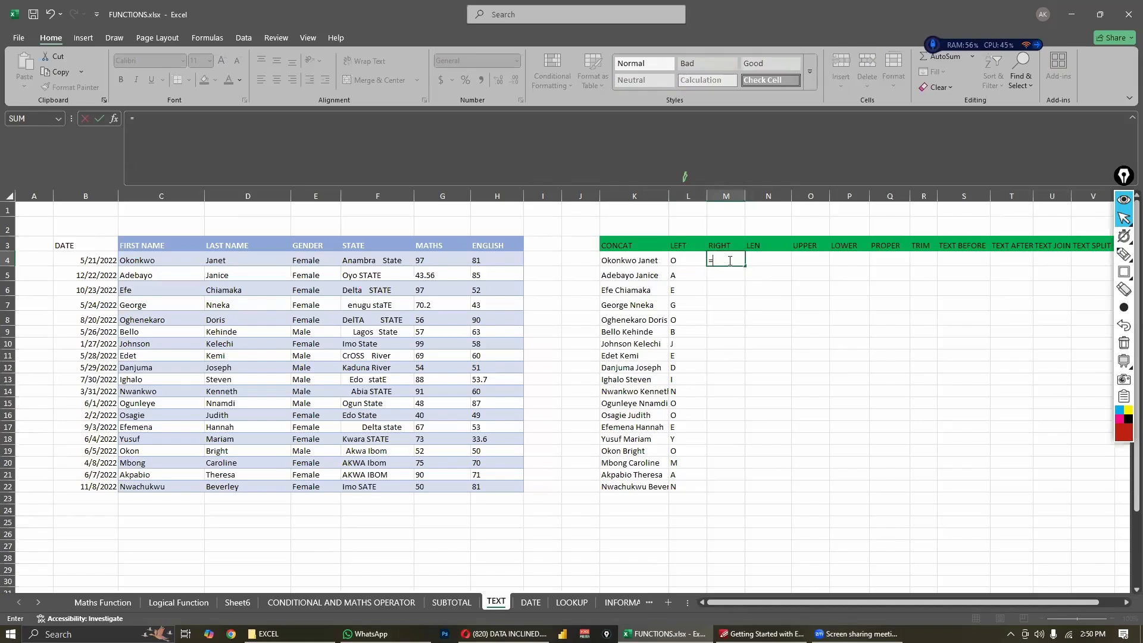
pyautogui.write('RIGHT')
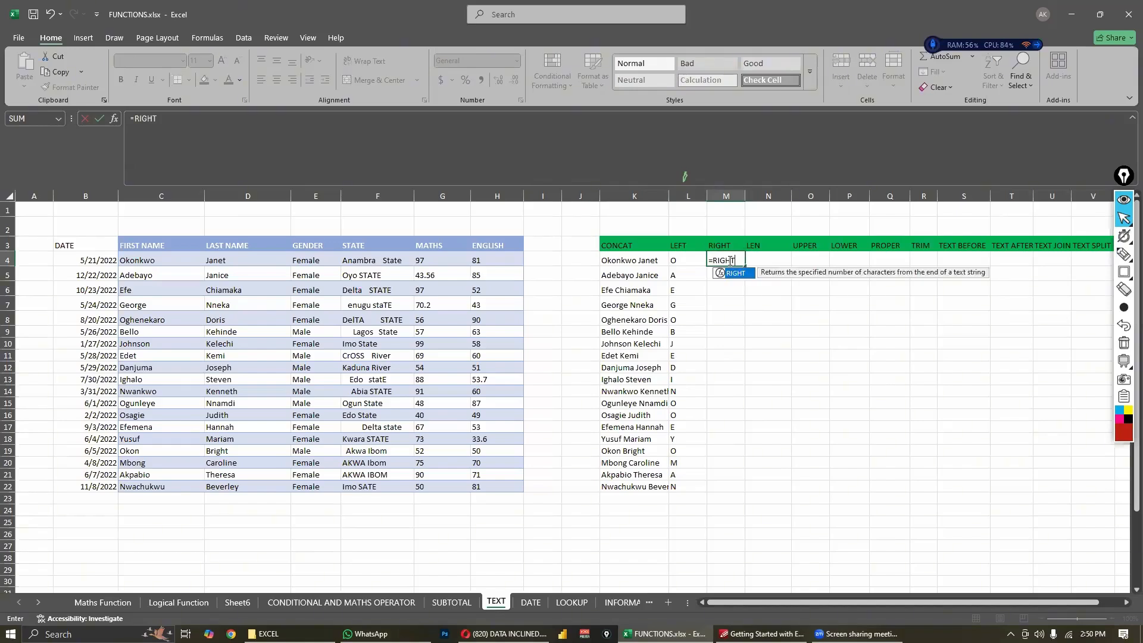
pyautogui.write('(')
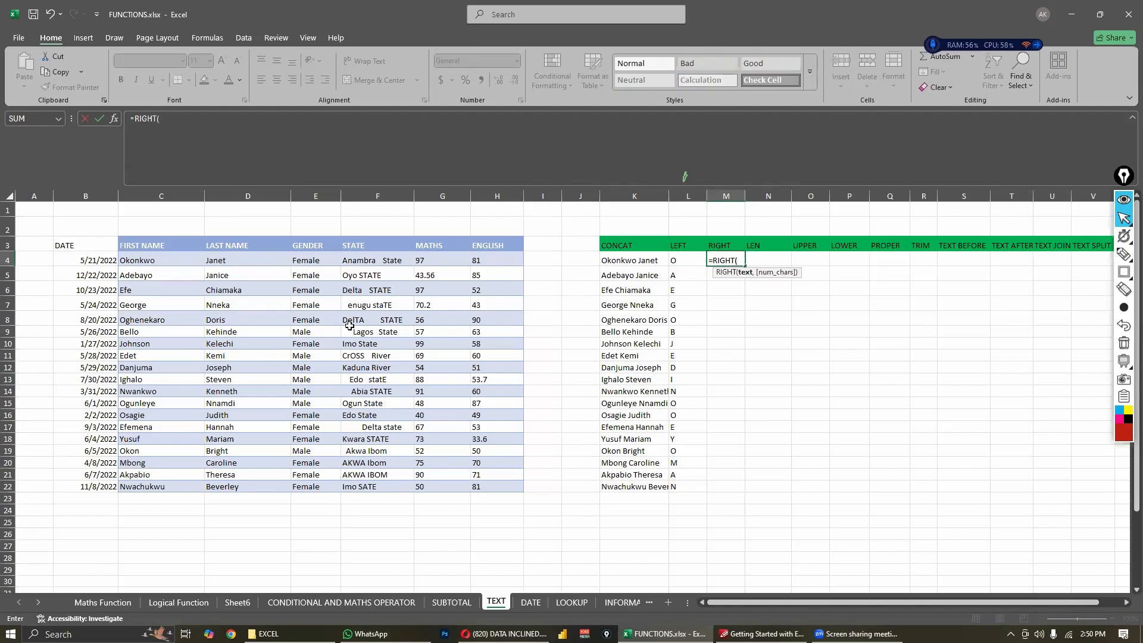
pyautogui.click(186, 262)
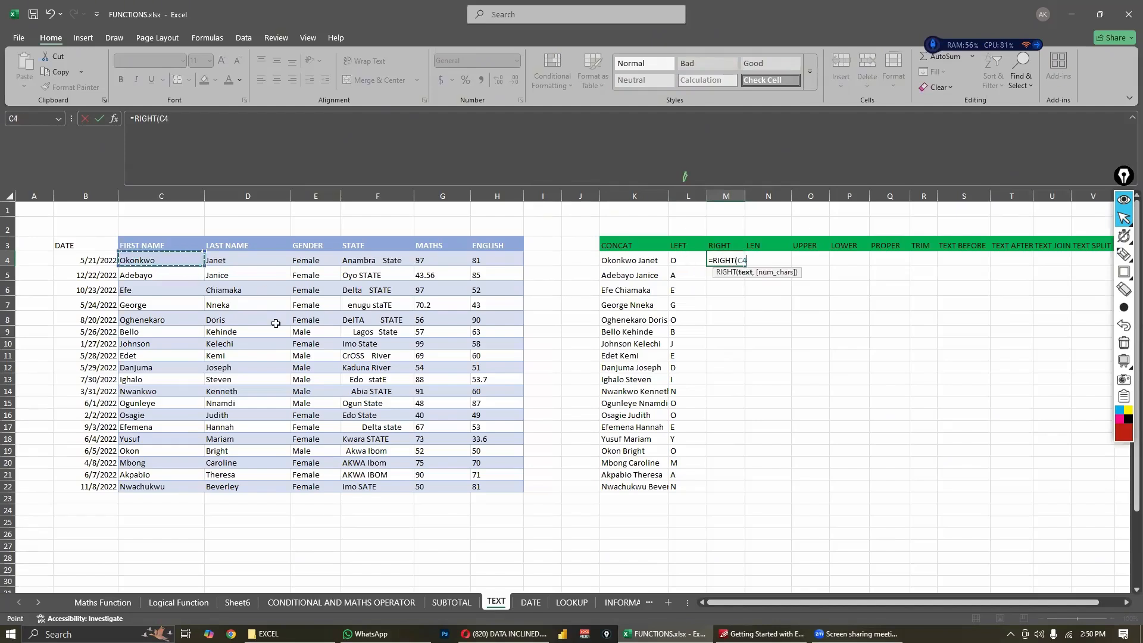
pyautogui.write(')')
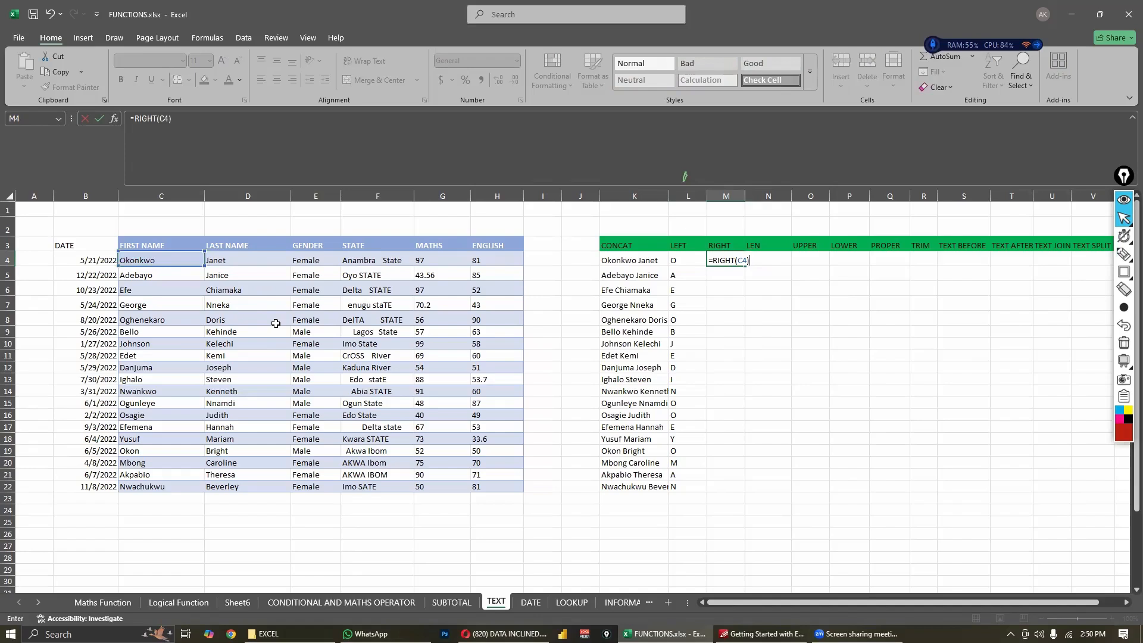
pyautogui.press('BackSpace')
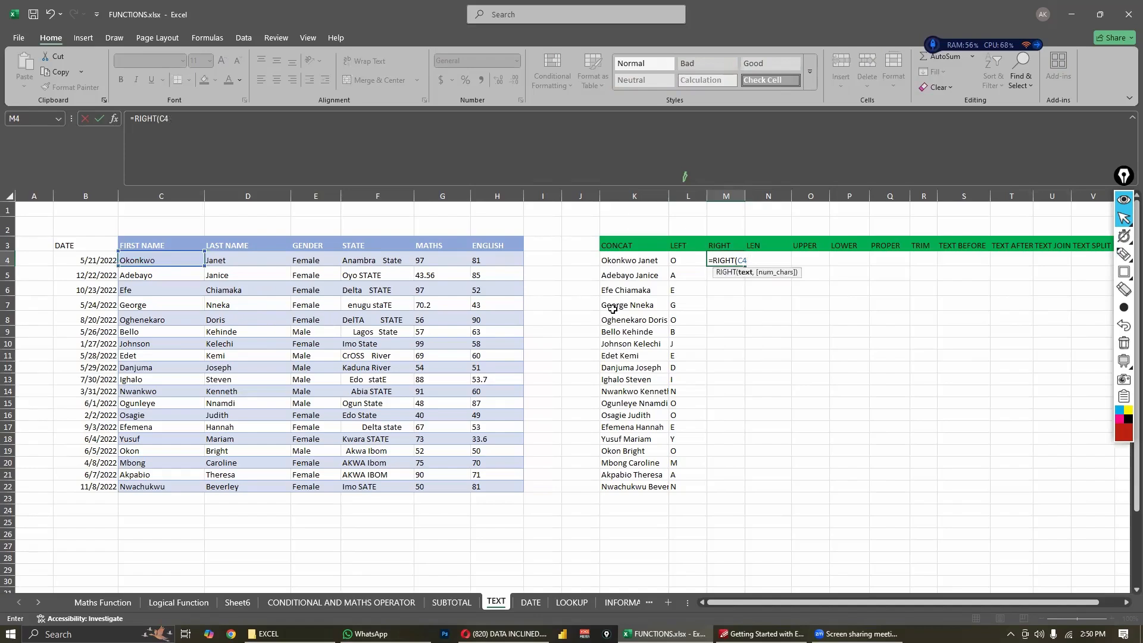
pyautogui.write(',1)')
pyautogui.press('Return')
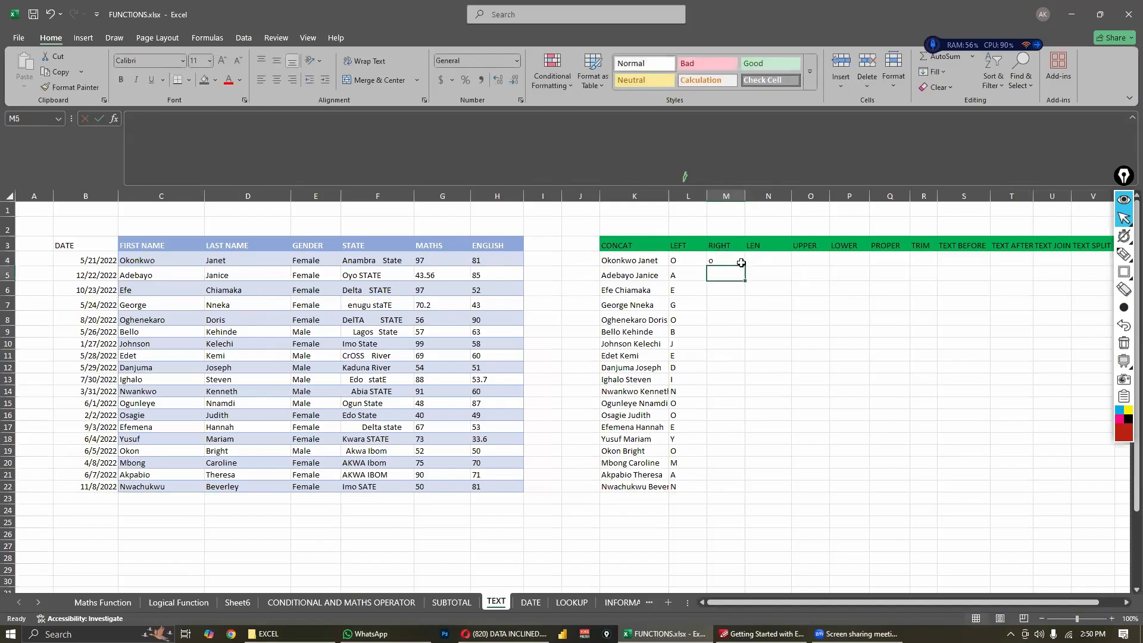
# - Set the number of characters in M4's RIGHT formula first to 2 and finally to 3
pyautogui.click(728, 256)
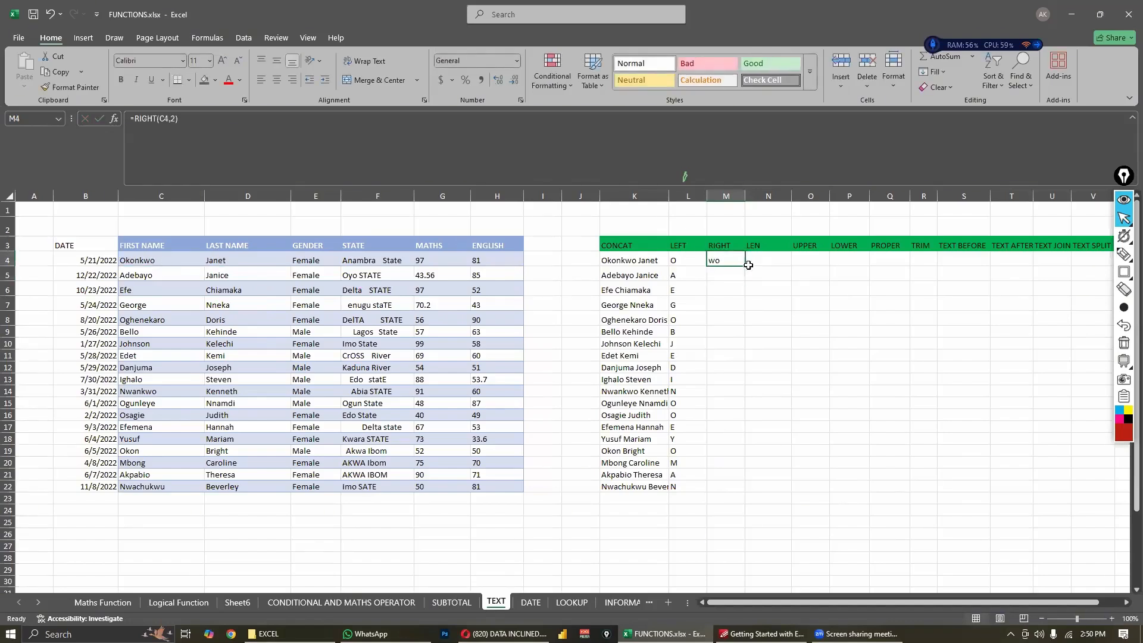
pyautogui.doubleClick(734, 260)
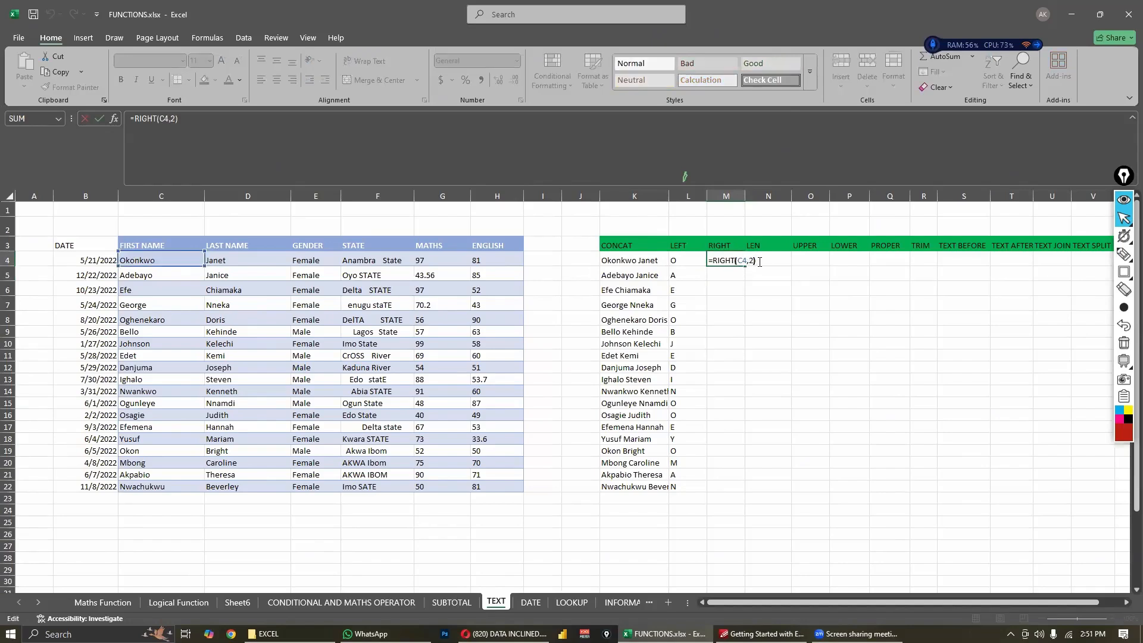
pyautogui.press('Left')
pyautogui.press('BackSpace')
pyautogui.write('3')
pyautogui.press('Return')
pyautogui.click(760, 288)
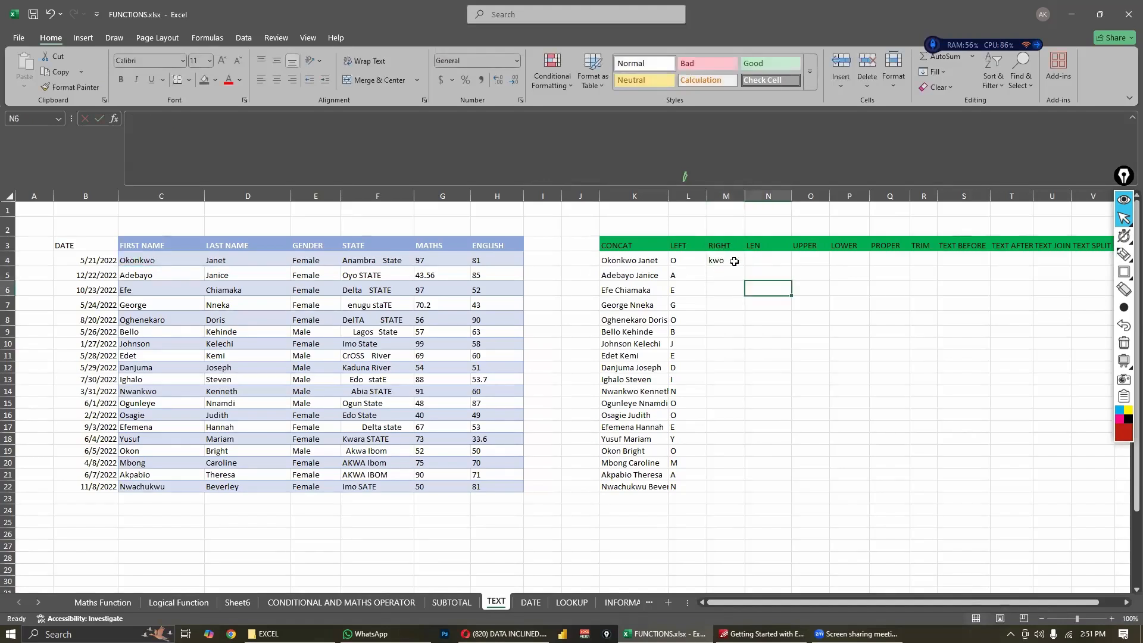
# - Fill the RIGHT formula in M4 down through M22
pyautogui.click(735, 261)
pyautogui.moveTo(744, 266); pyautogui.dragTo(736, 492)
pyautogui.click(780, 426)
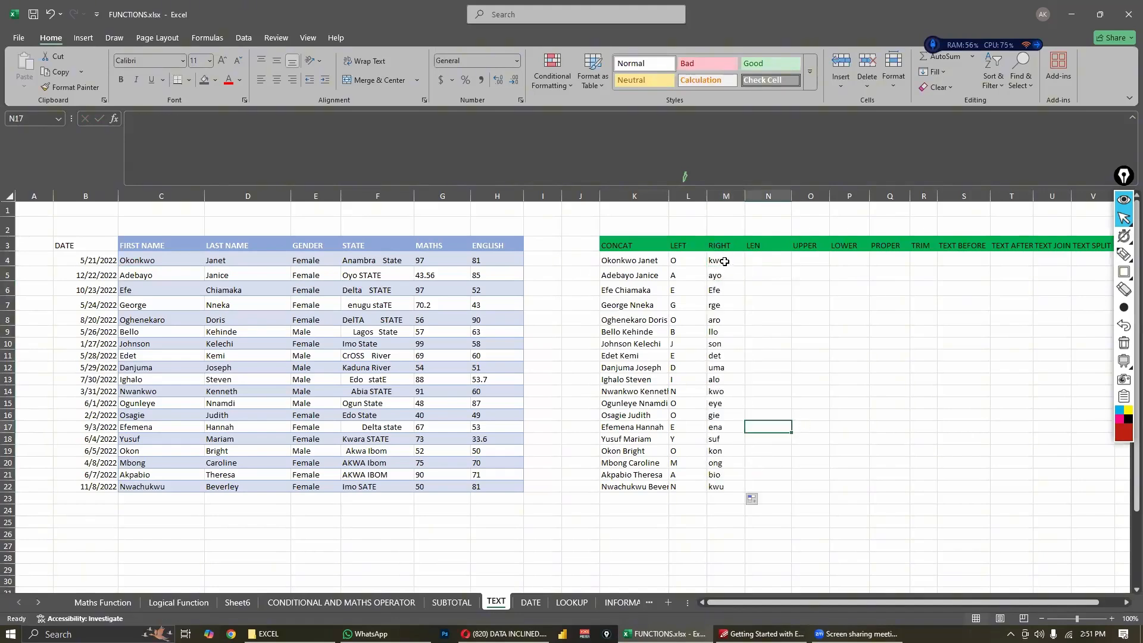
# - Enter the formula =LEN(C4) in N4 to count the characters of the first name
pyautogui.click(762, 258)
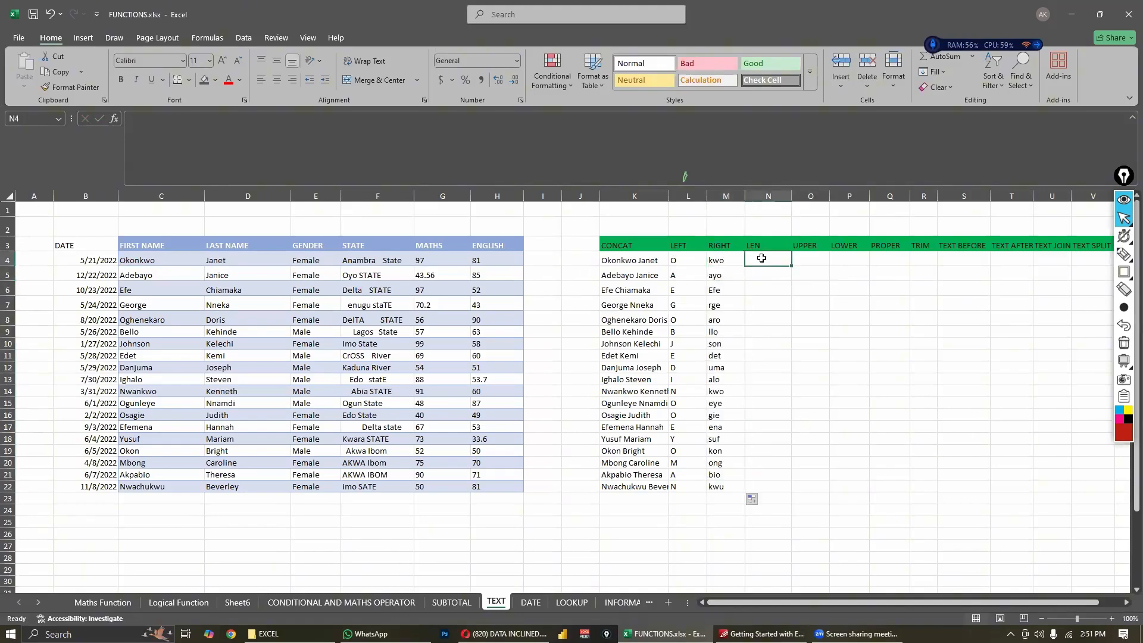
pyautogui.write('=')
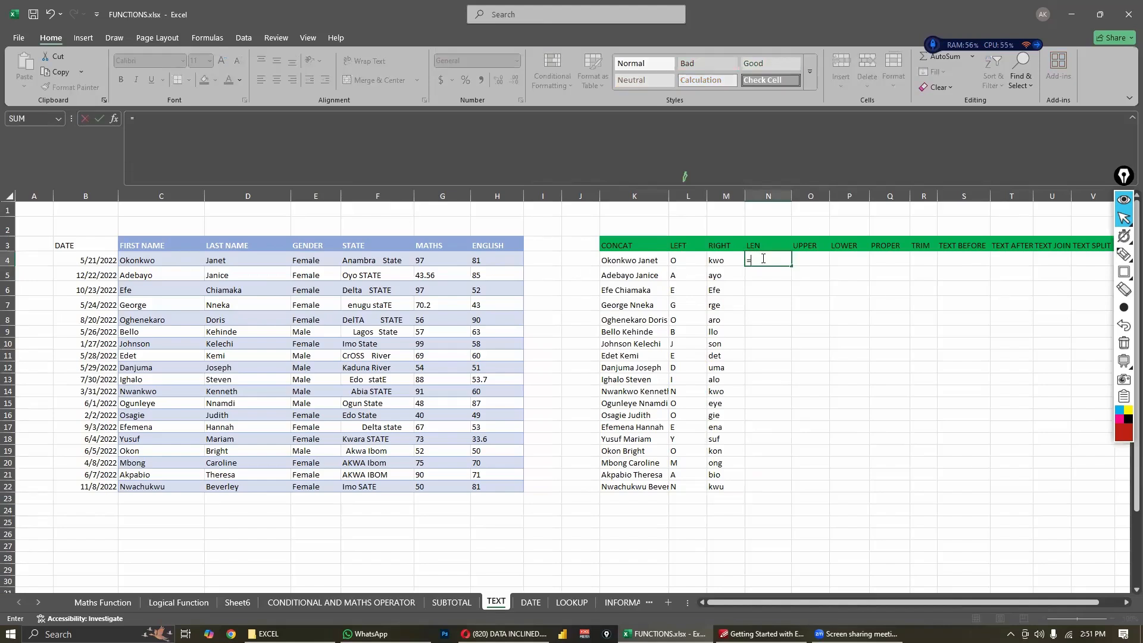
pyautogui.write('LEN')
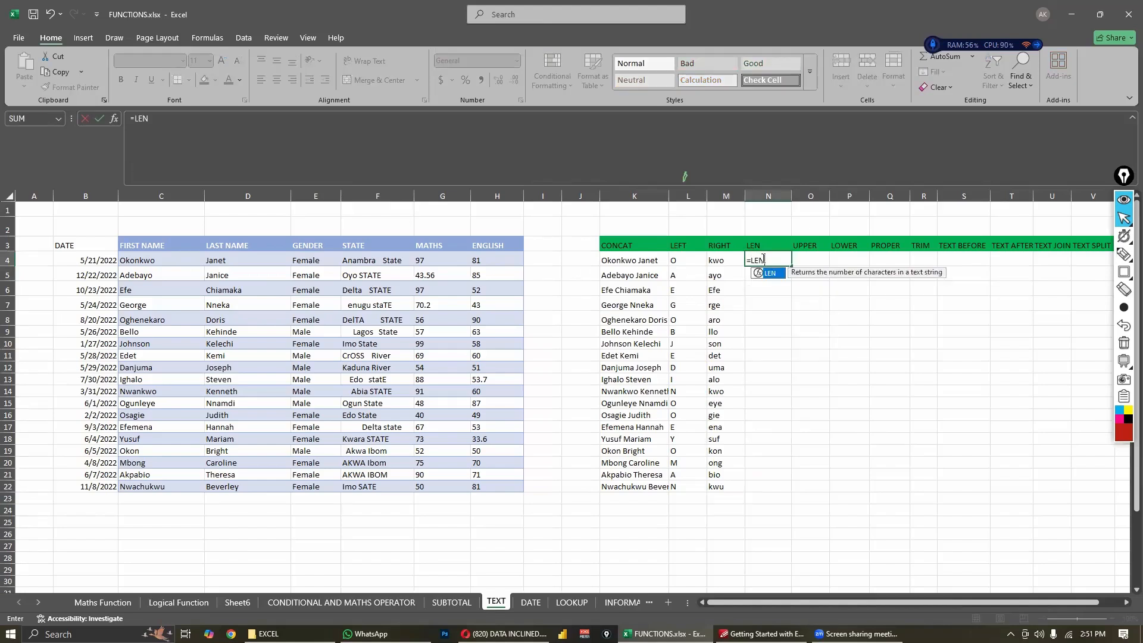
pyautogui.write('(')
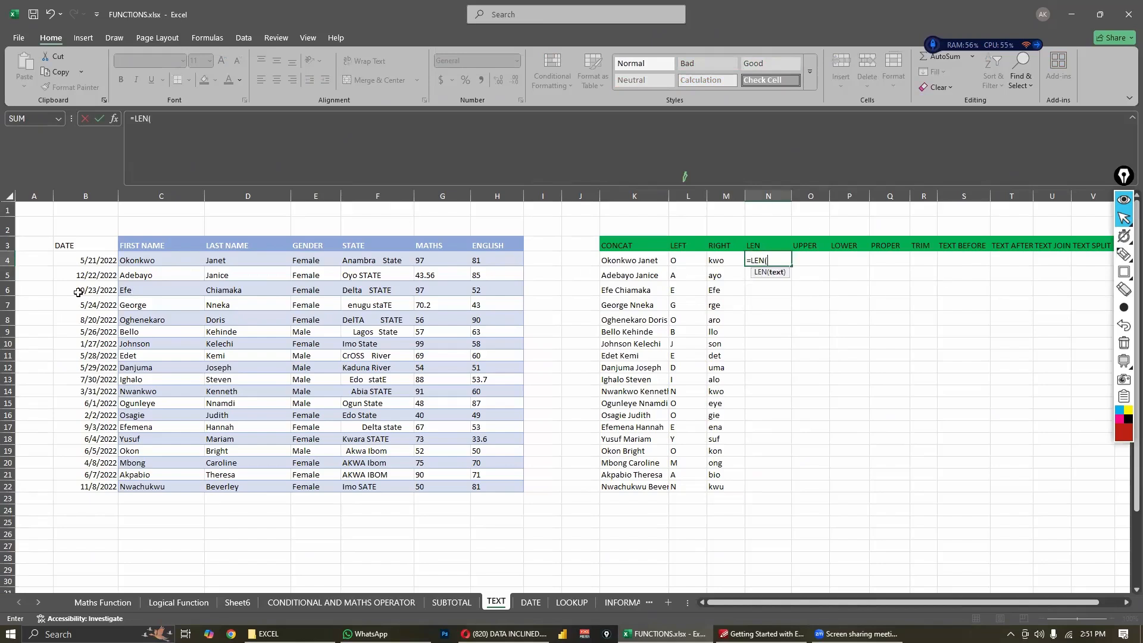
pyautogui.click(178, 262)
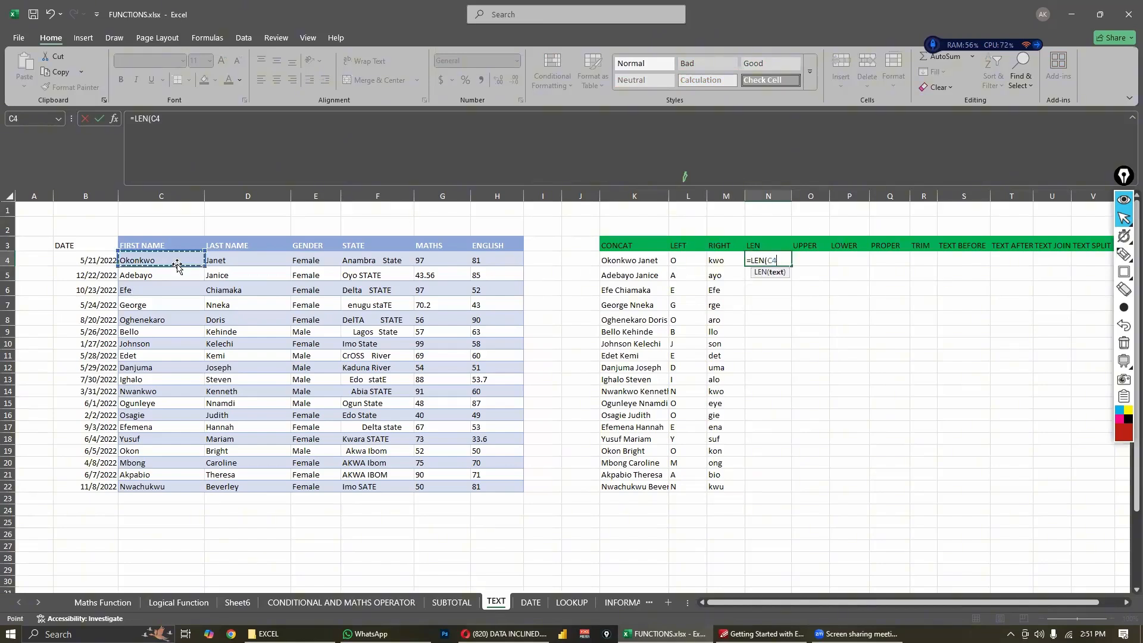
pyautogui.write(')')
pyautogui.press('Return')
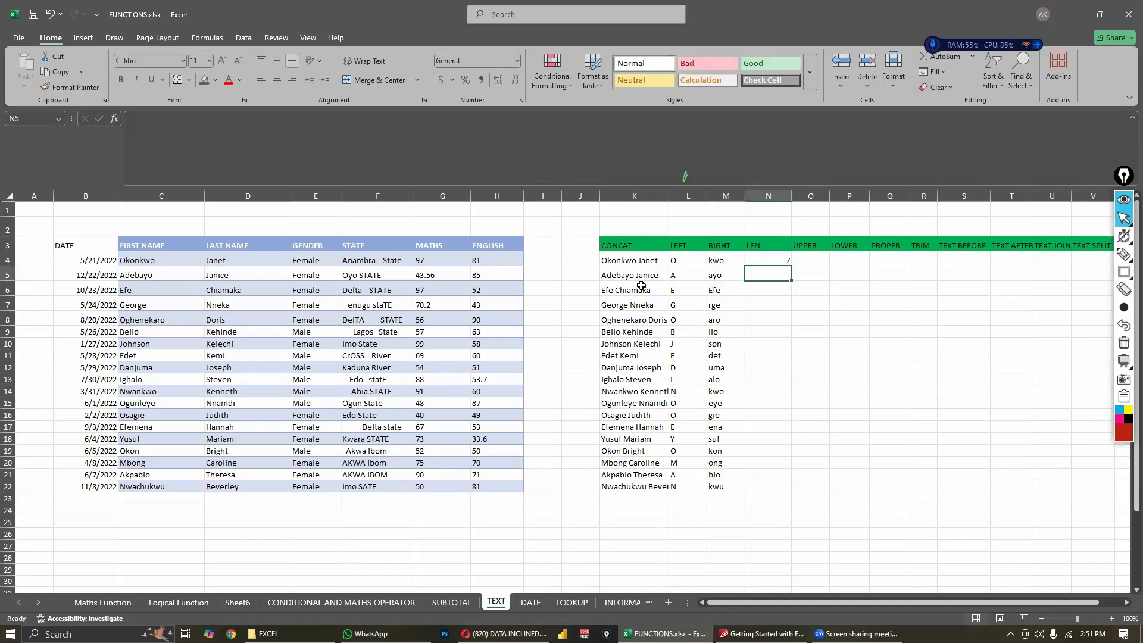
# - Fill the LEN formula in N4 down through N22
pyautogui.click(141, 261)
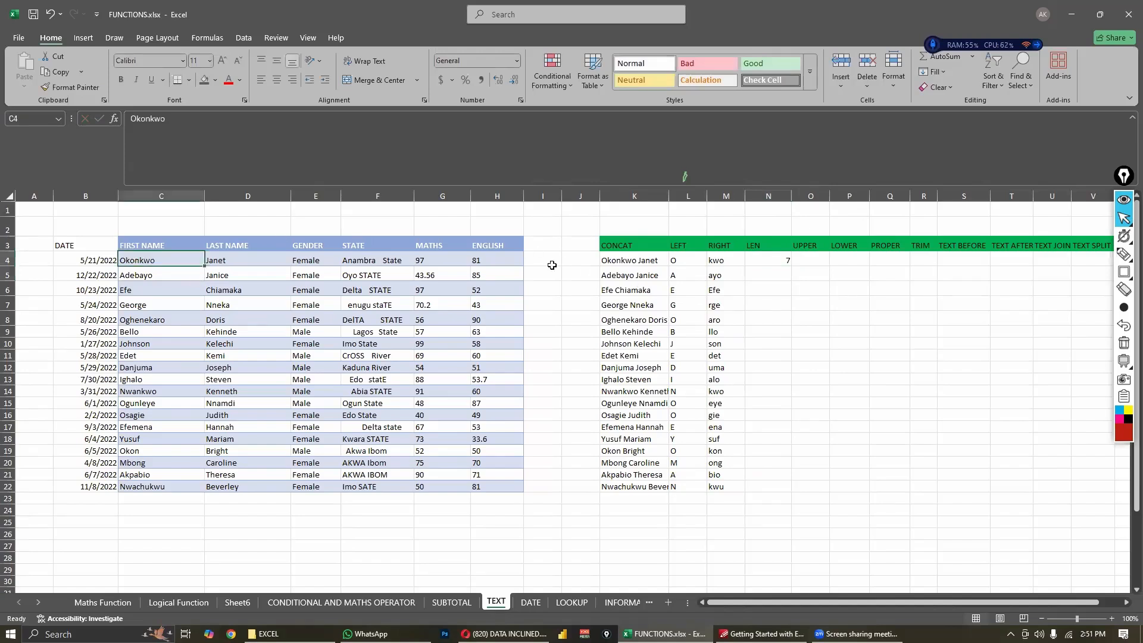
pyautogui.click(784, 263)
pyautogui.moveTo(790, 263); pyautogui.dragTo(768, 486)
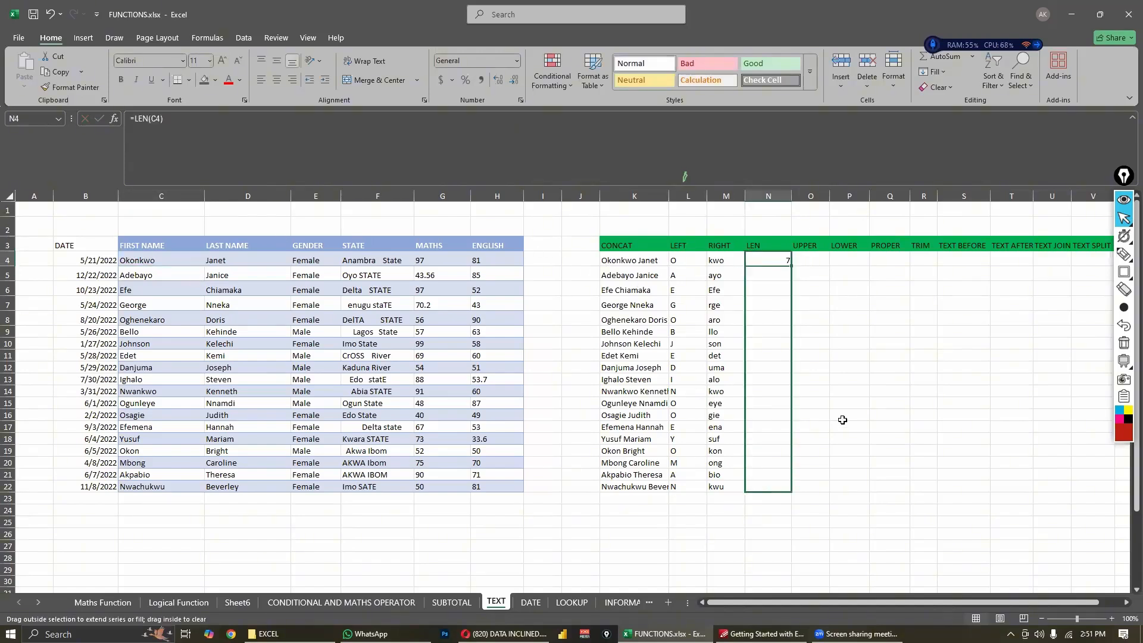
# - Compare the first names in column C with their character counts in the LEN column, especially row 6
pyautogui.click(158, 276)
pyautogui.moveTo(153, 290); pyautogui.dragTo(776, 288)
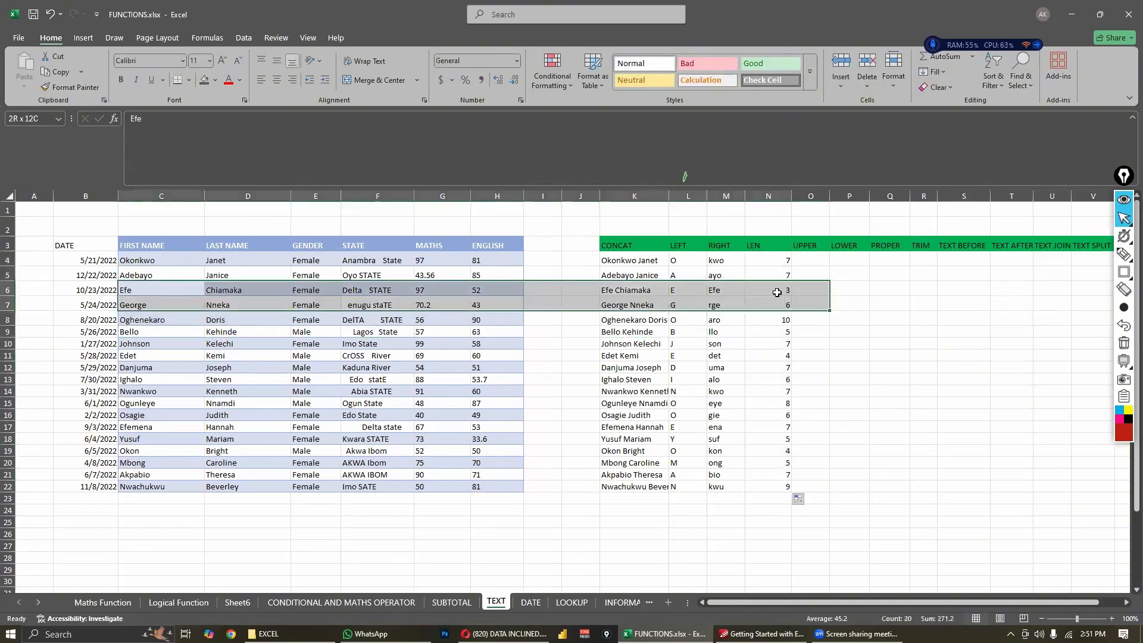
pyautogui.click(179, 293)
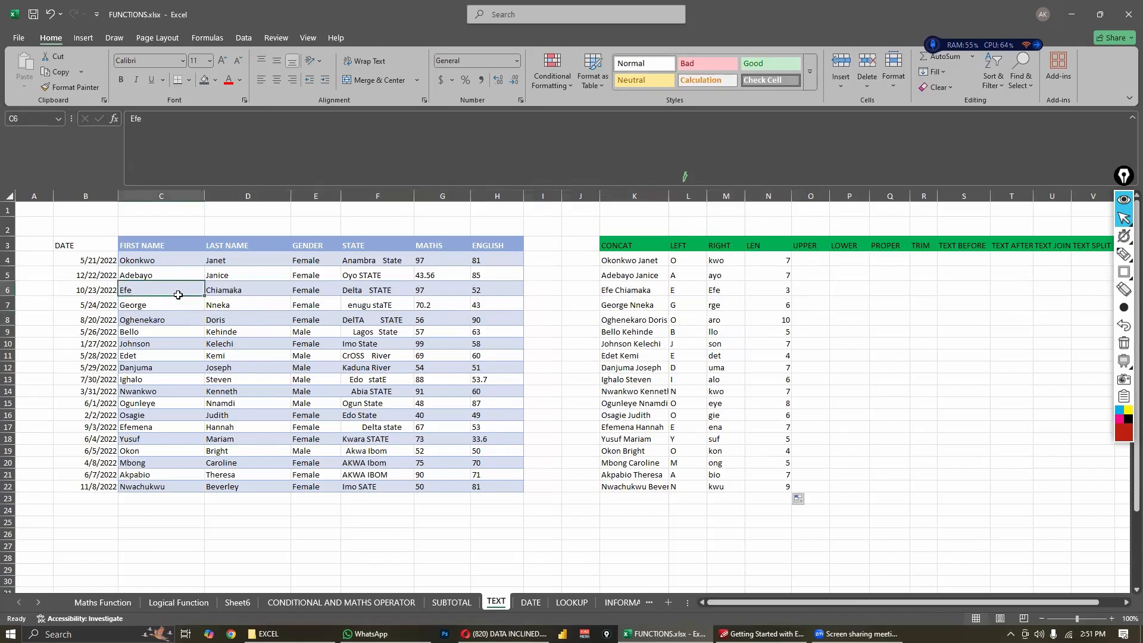
pyautogui.moveTo(178, 292); pyautogui.dragTo(767, 292)
pyautogui.click(826, 319)
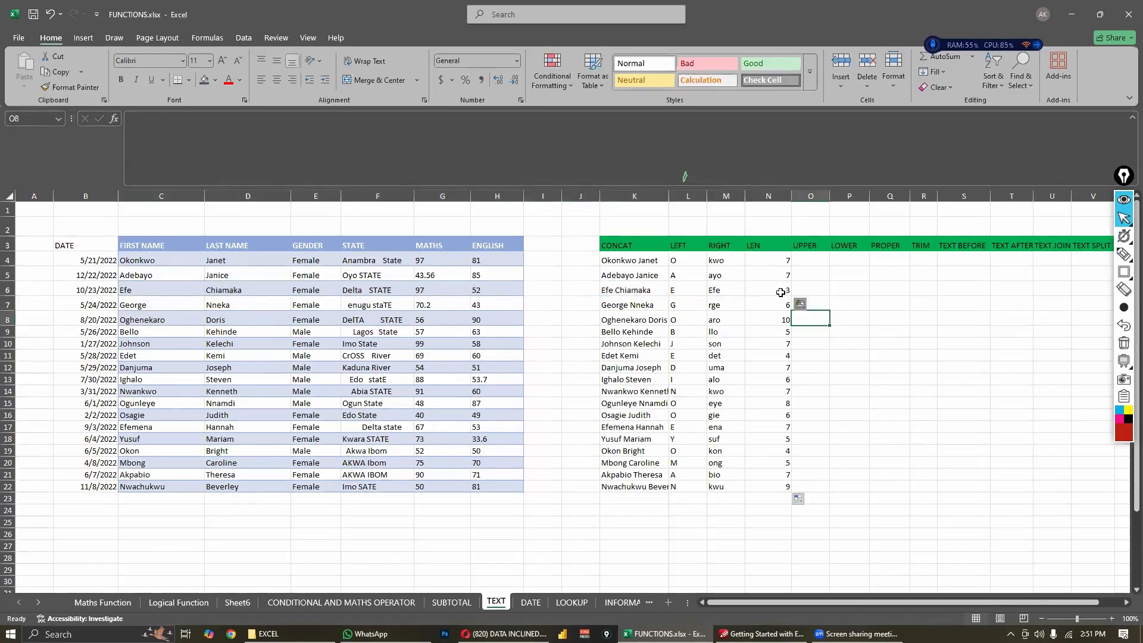
pyautogui.click(779, 292)
pyautogui.click(805, 289)
pyautogui.click(787, 290)
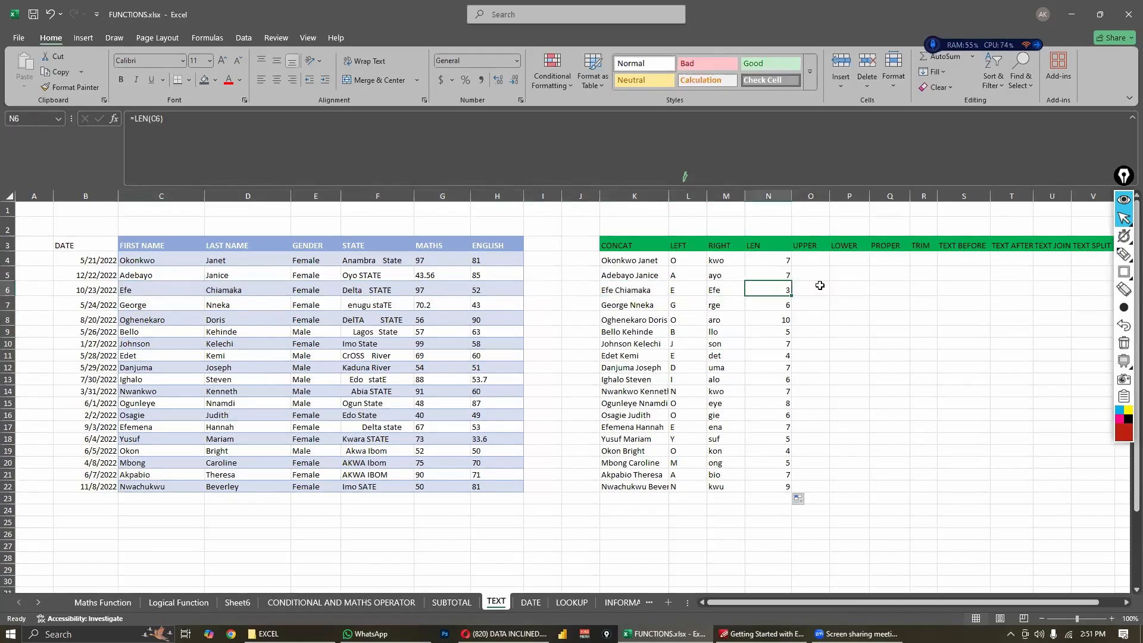
pyautogui.click(821, 286)
# - Enter the formula =UPPER(C4) in O4 to convert the first name to uppercase
pyautogui.click(818, 258)
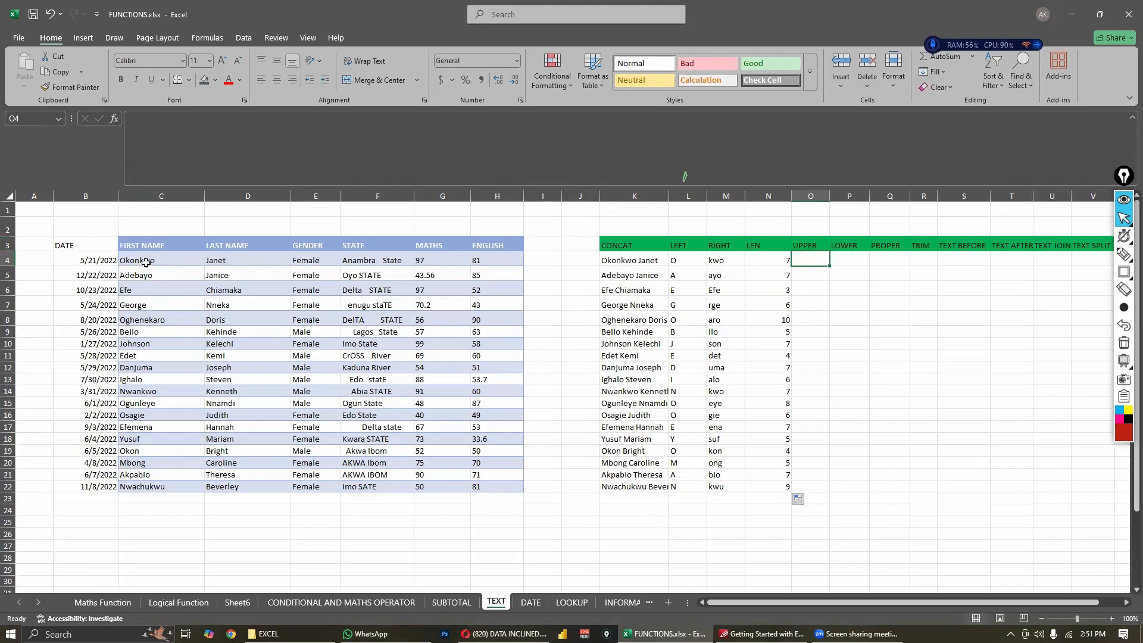
pyautogui.moveTo(146, 262); pyautogui.dragTo(138, 488)
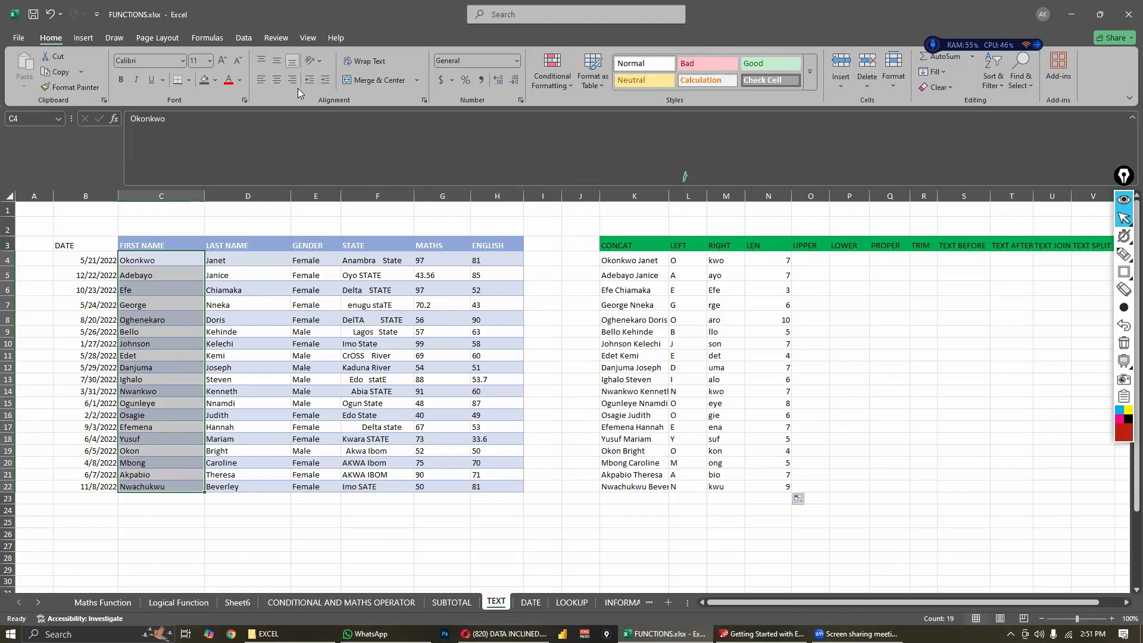
pyautogui.moveTo(762, 634)
pyautogui.click(815, 262)
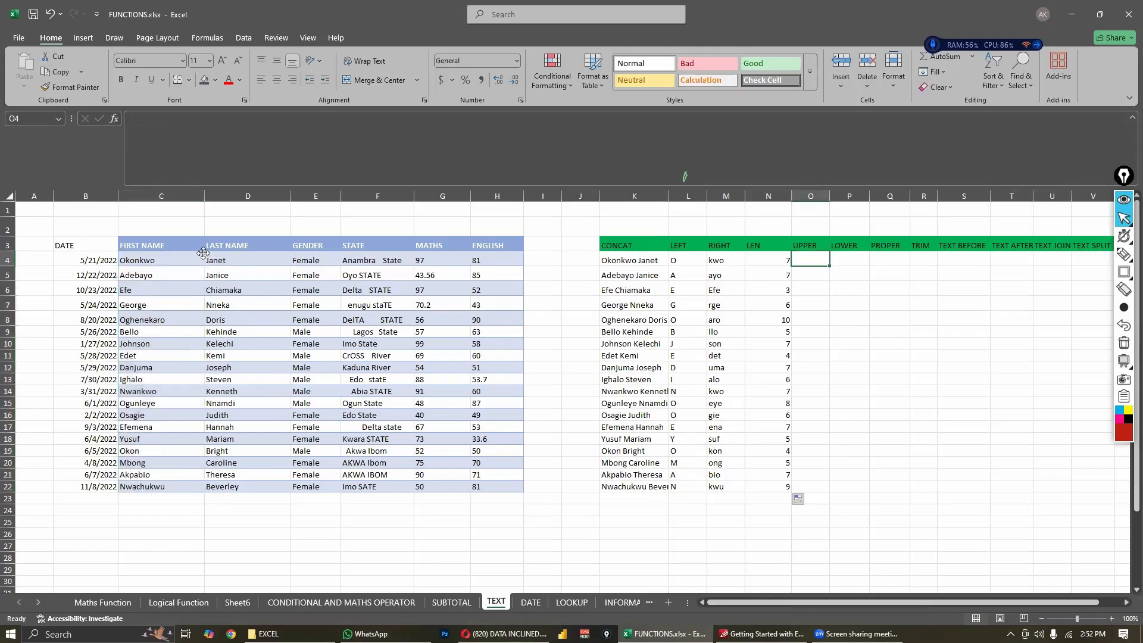
pyautogui.moveTo(185, 260); pyautogui.dragTo(181, 290)
pyautogui.moveTo(180, 498); pyautogui.dragTo(176, 492)
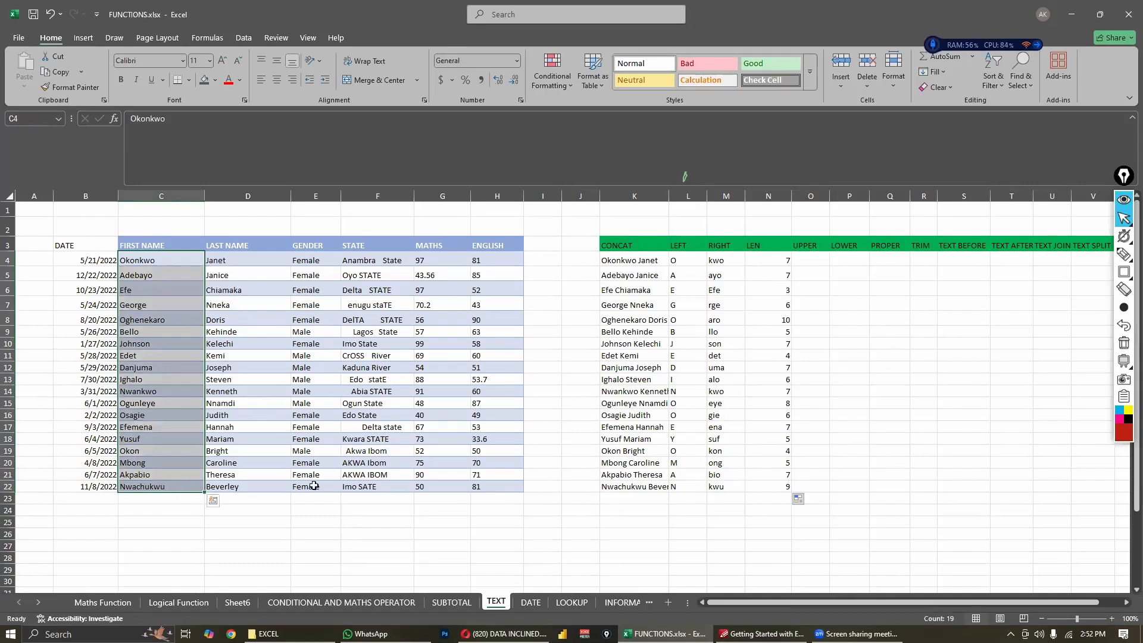
pyautogui.click(803, 262)
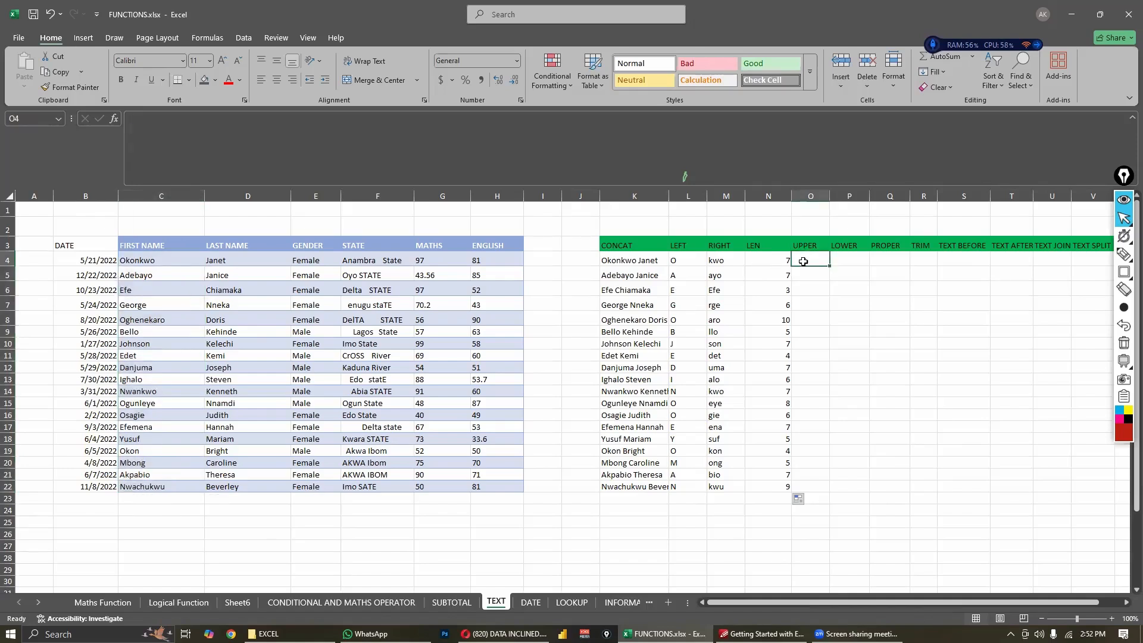
pyautogui.write('=UPP')
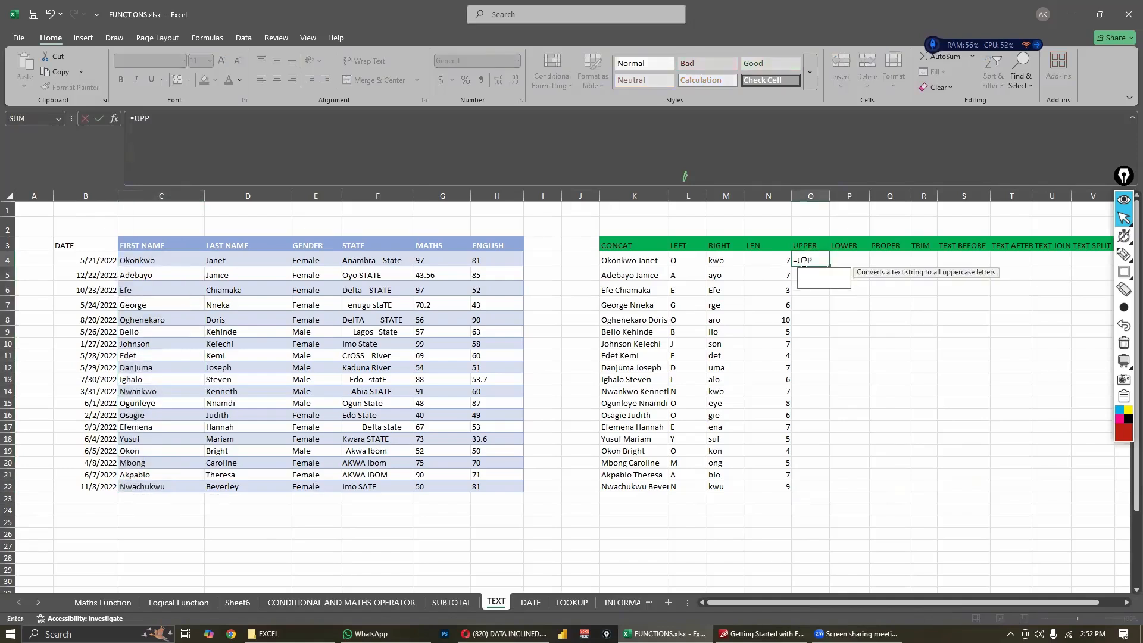
pyautogui.write('ER(')
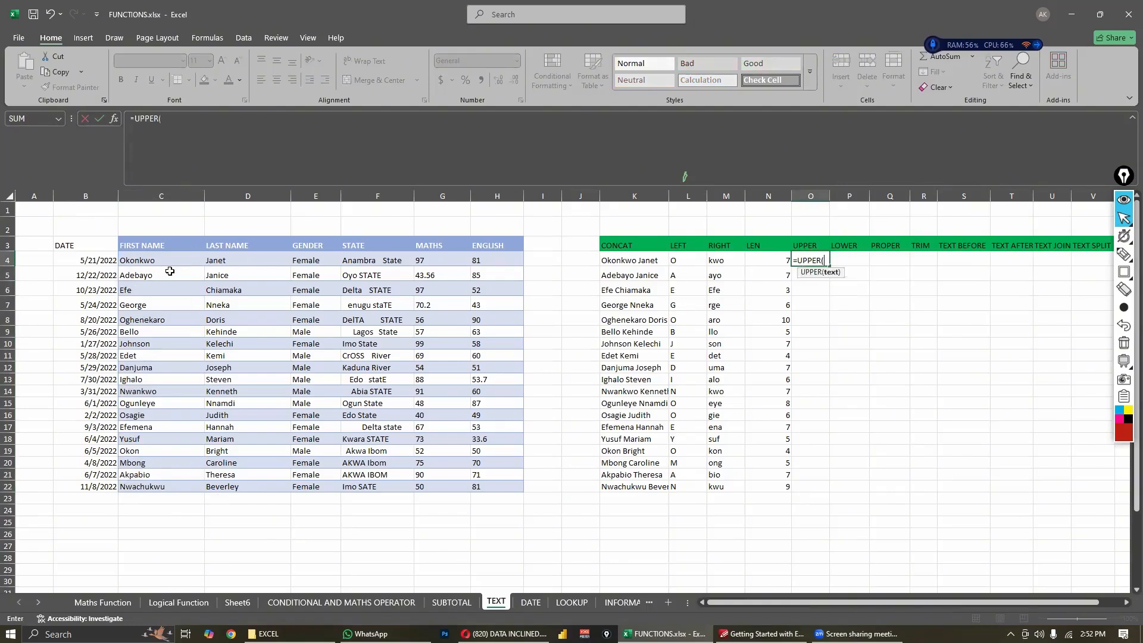
pyautogui.click(167, 263)
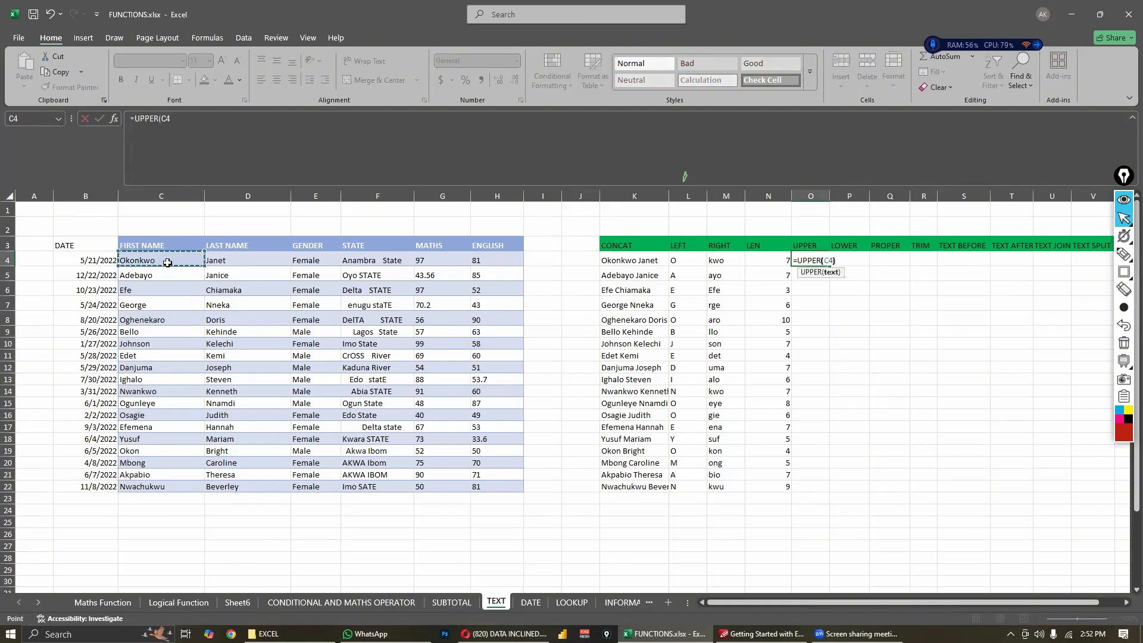
pyautogui.press('Return')
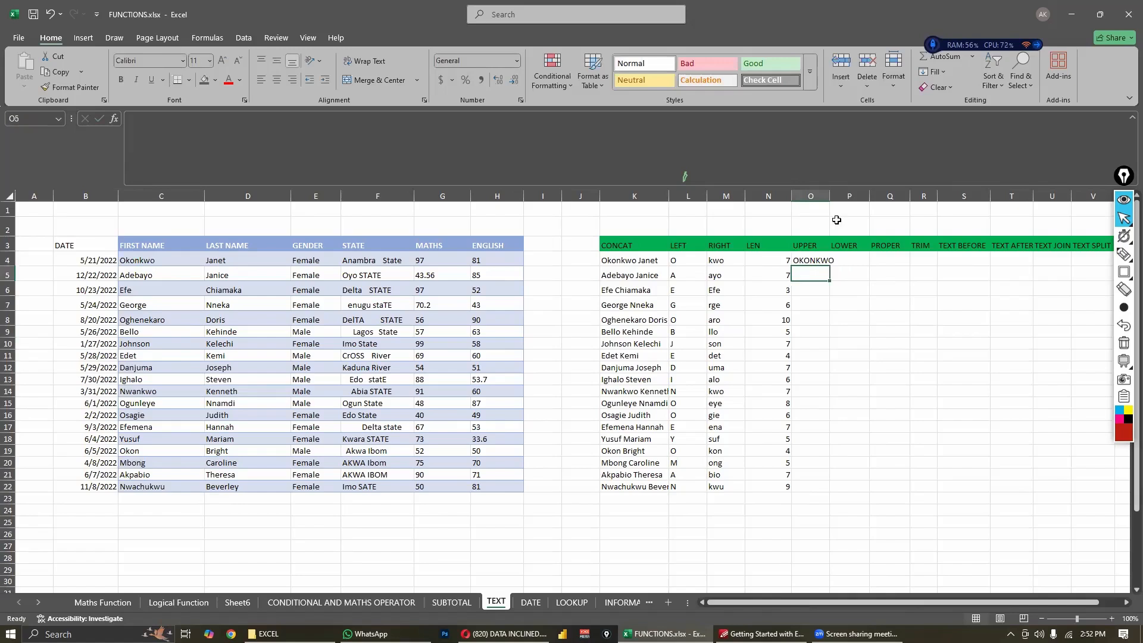
# - Widen column O slightly and fill the UPPER formula in O4 down through O22
pyautogui.moveTo(830, 196); pyautogui.dragTo(835, 196)
pyautogui.moveTo(794, 256); pyautogui.dragTo(824, 488)
pyautogui.click(798, 260)
# - Enter the sample formula =CONCAT(C4," ",D4) in K26 to join the first and last names with a space
pyautogui.click(725, 246)
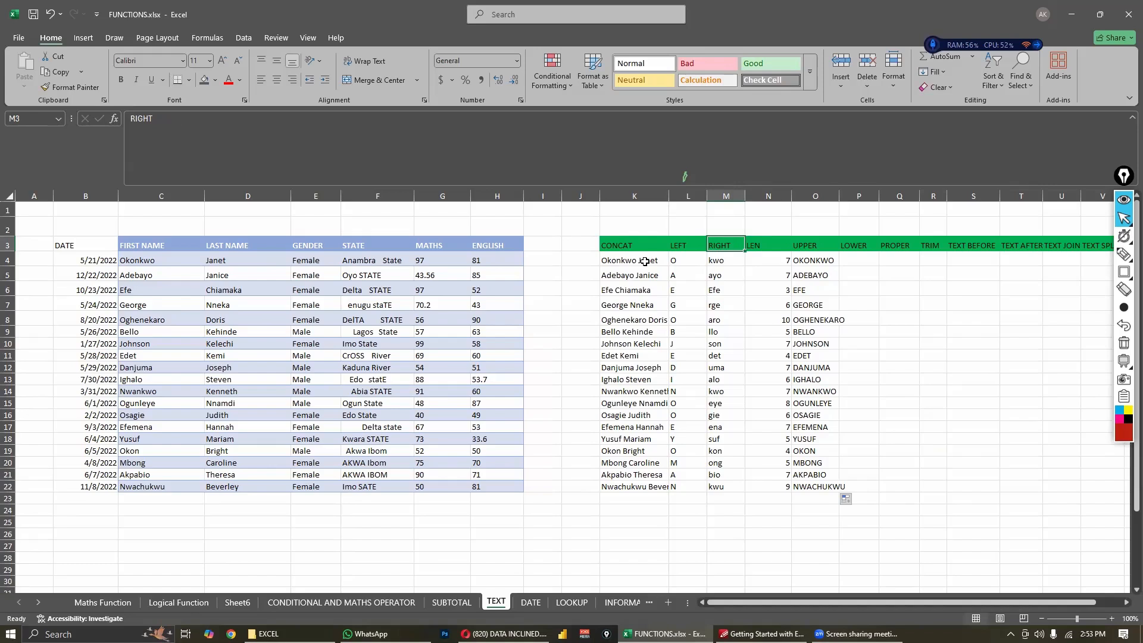
pyautogui.click(645, 262)
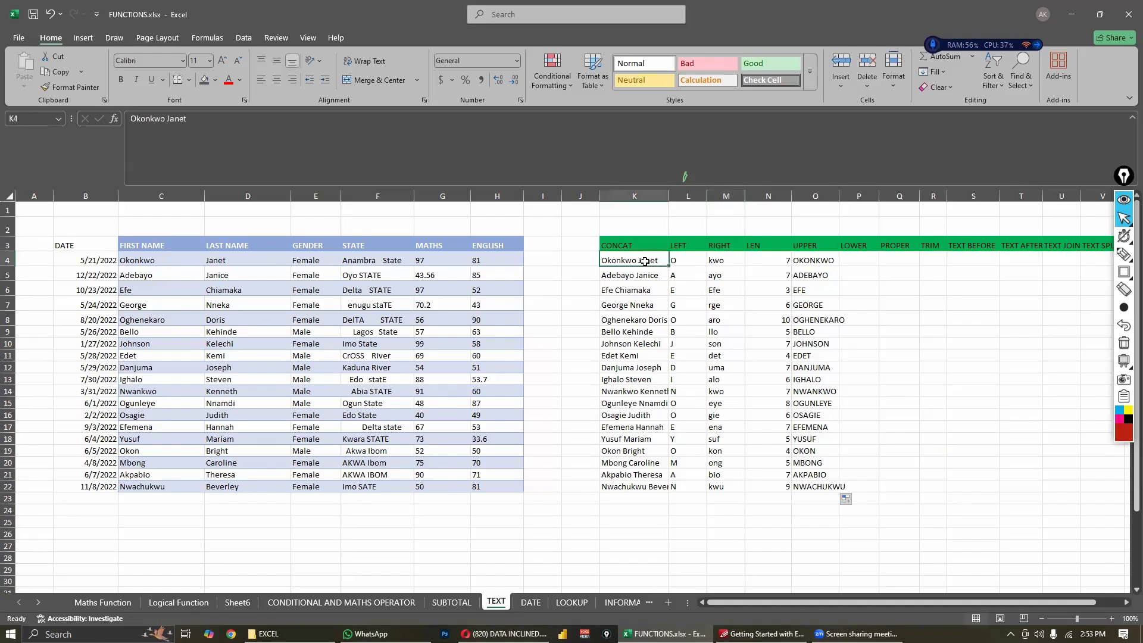
pyautogui.click(625, 532)
pyautogui.write('=CO')
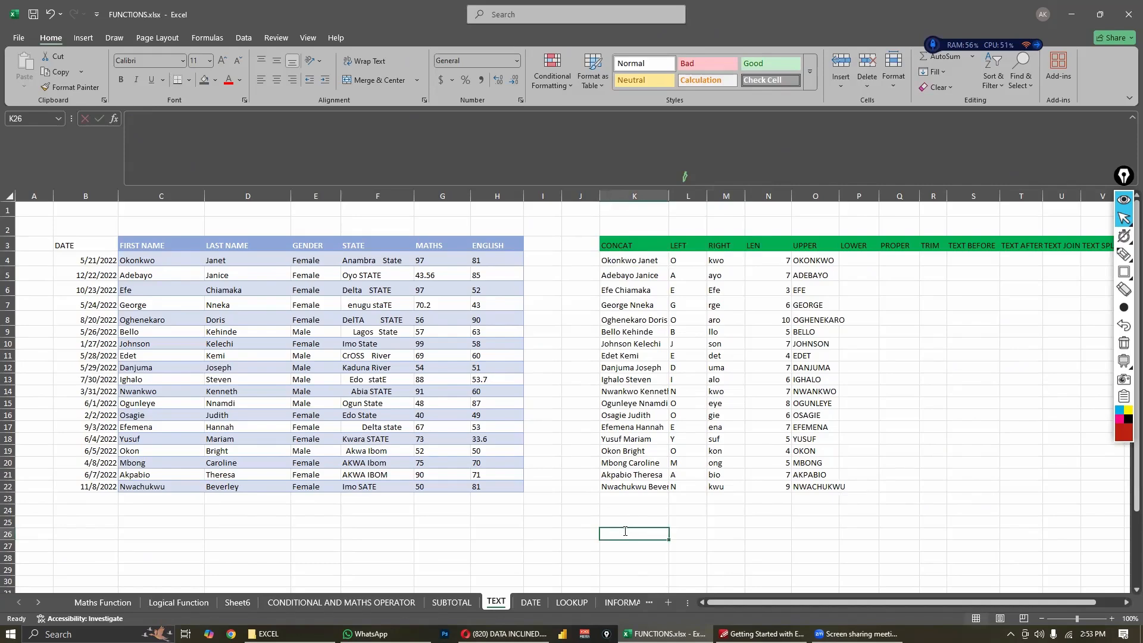
pyautogui.write('NC')
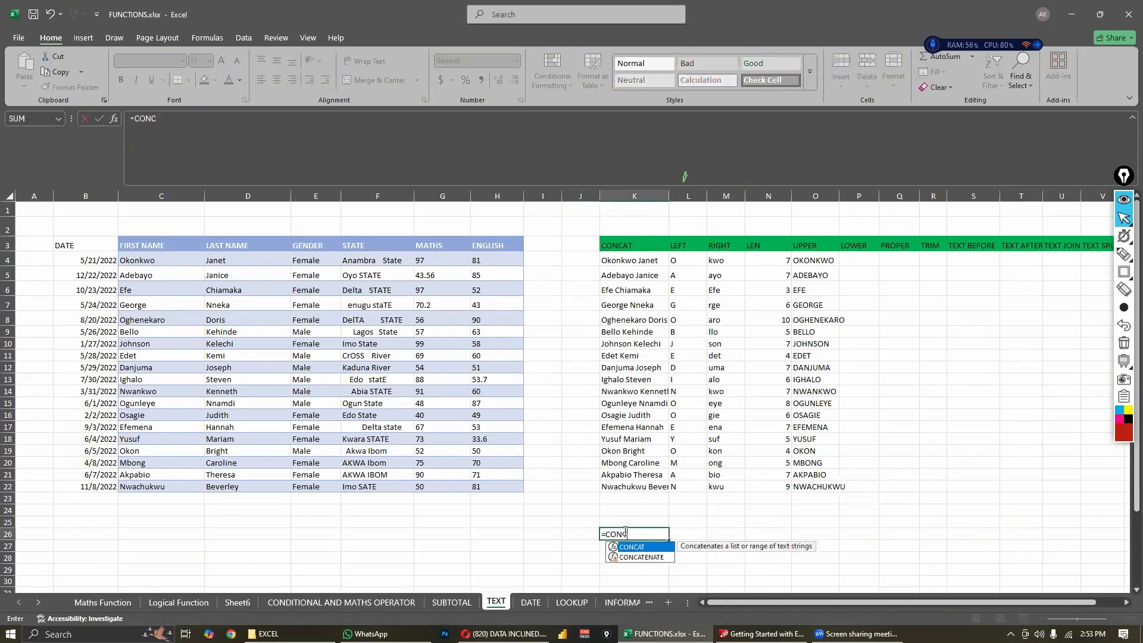
pyautogui.write('AT(')
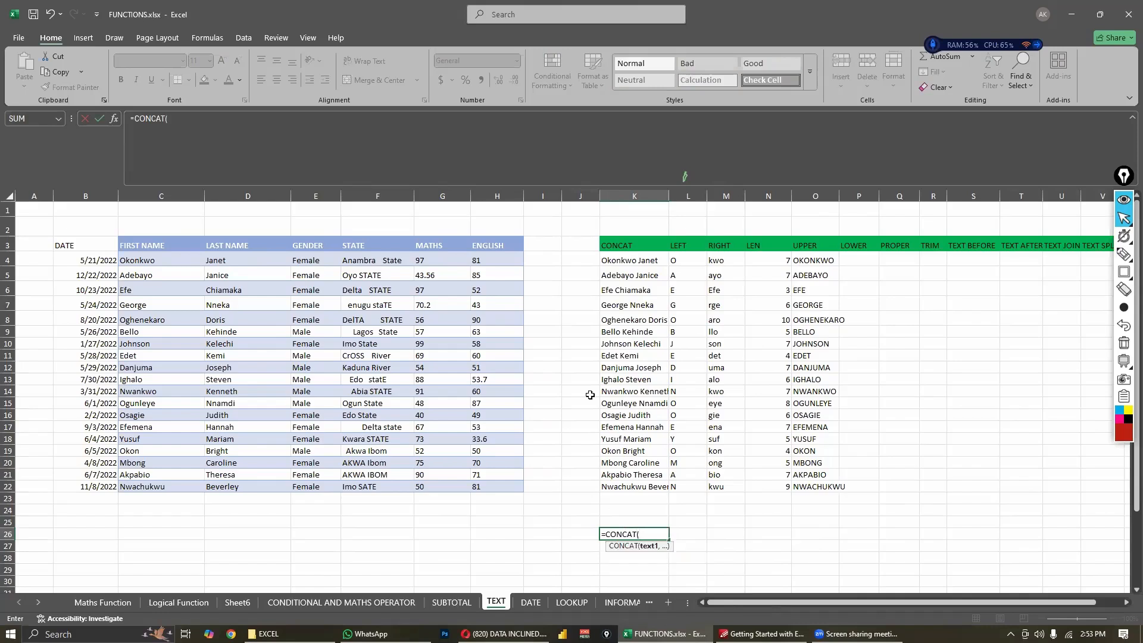
pyautogui.moveTo(161, 256); pyautogui.dragTo(191, 257)
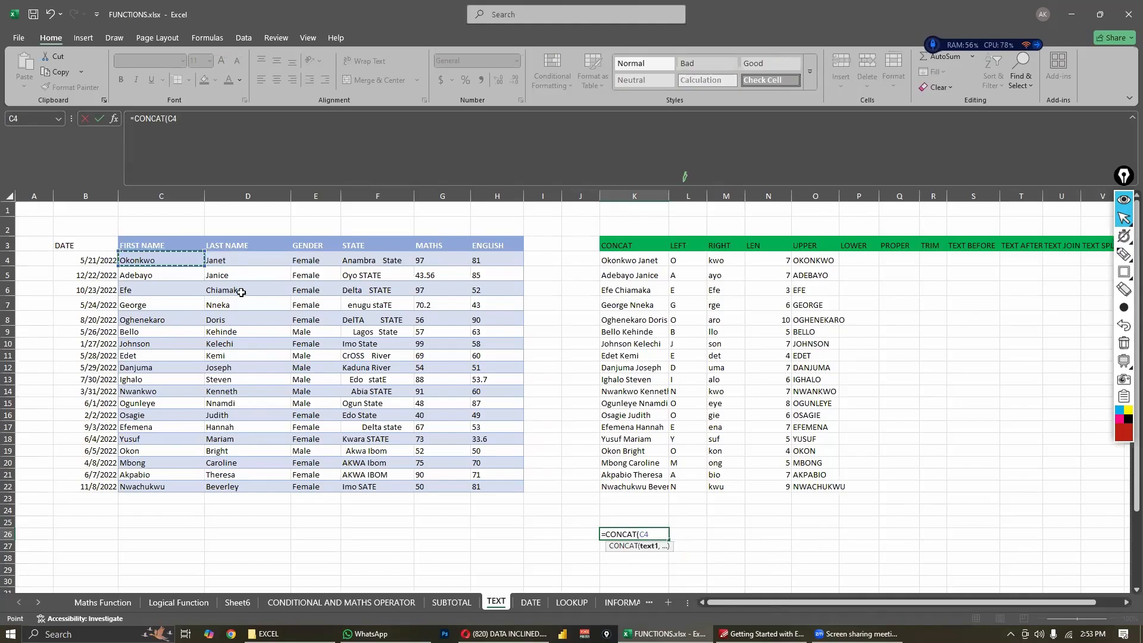
pyautogui.write(',')
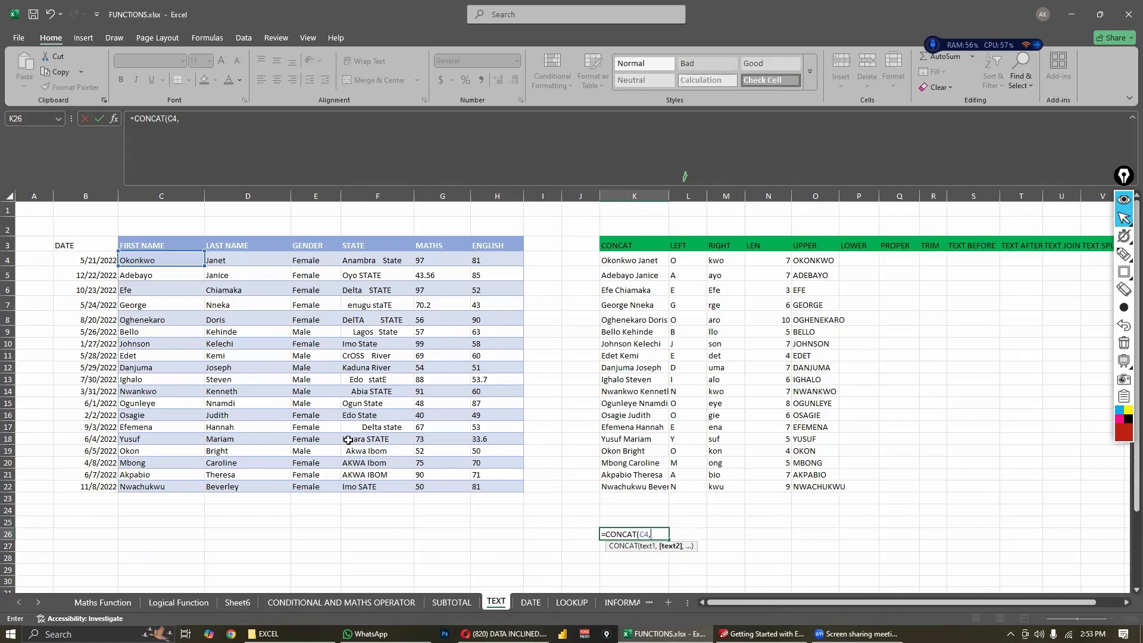
pyautogui.write('" ",')
pyautogui.click(233, 262)
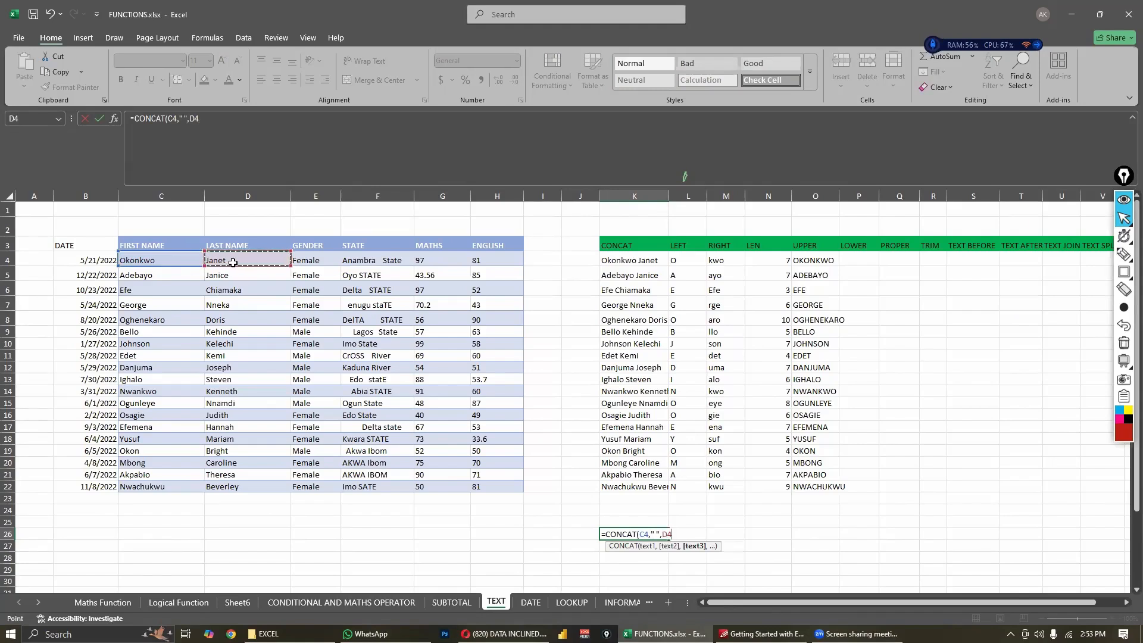
pyautogui.write(')')
pyautogui.press('Return')
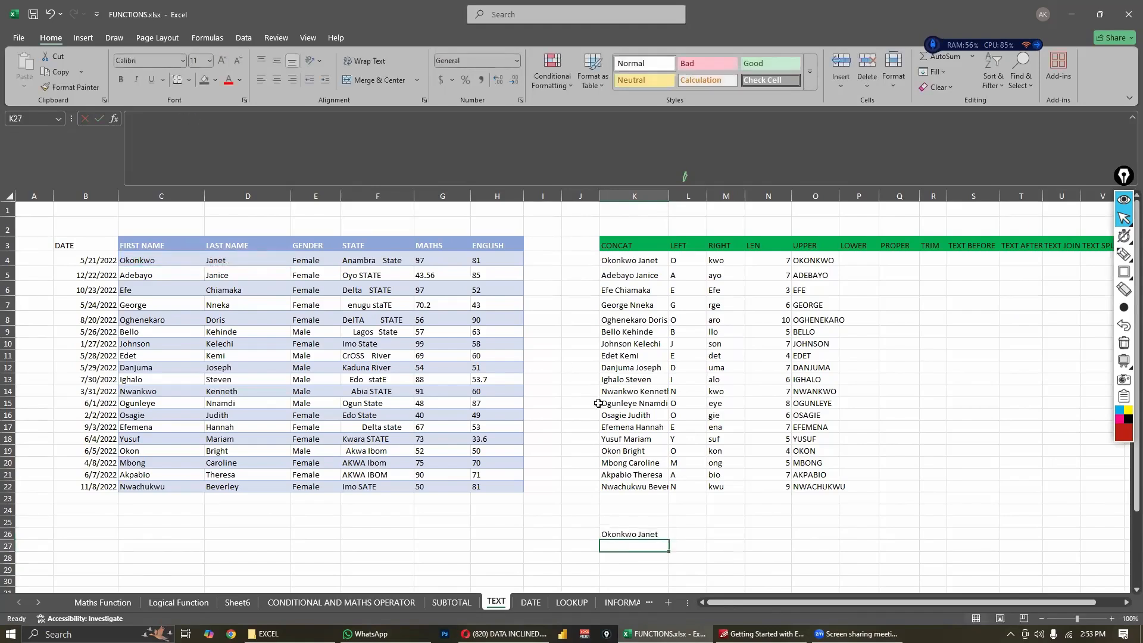
pyautogui.click(636, 533)
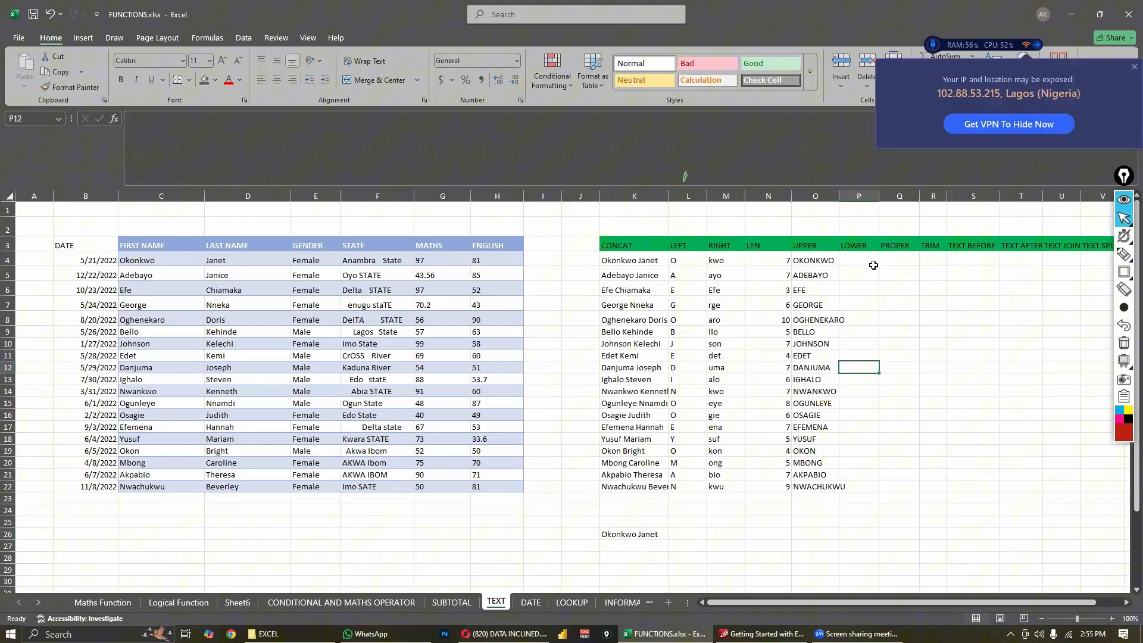
pyautogui.click(873, 263)
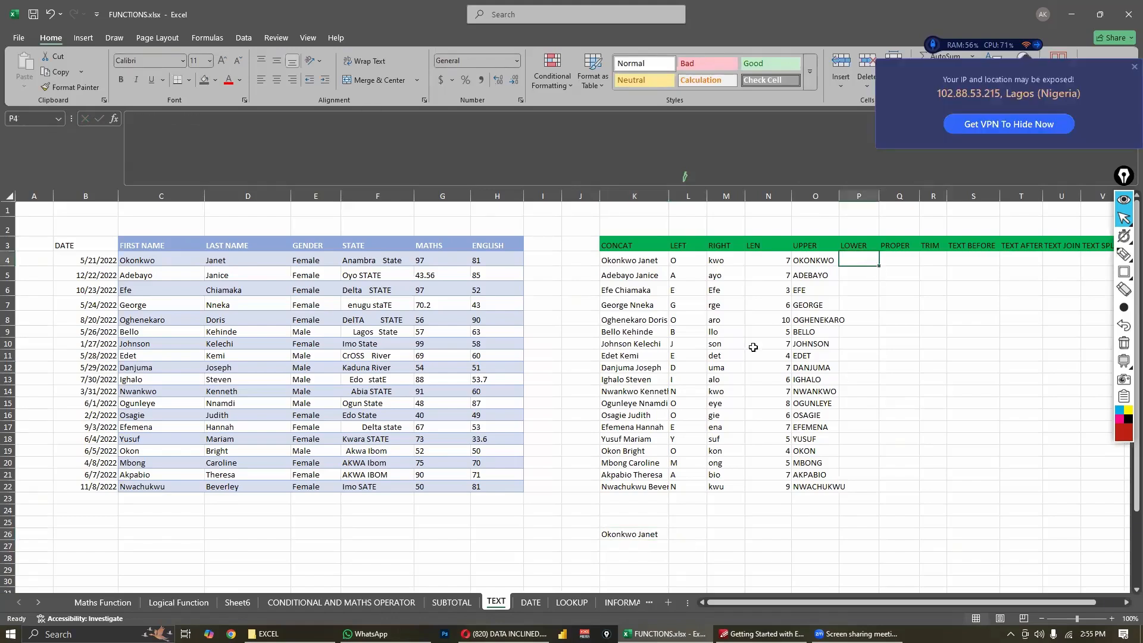
# - Clear the sample CONCAT formula from K25:K27 and select P4 under the LOWER heading
pyautogui.moveTo(635, 522); pyautogui.dragTo(644, 548)
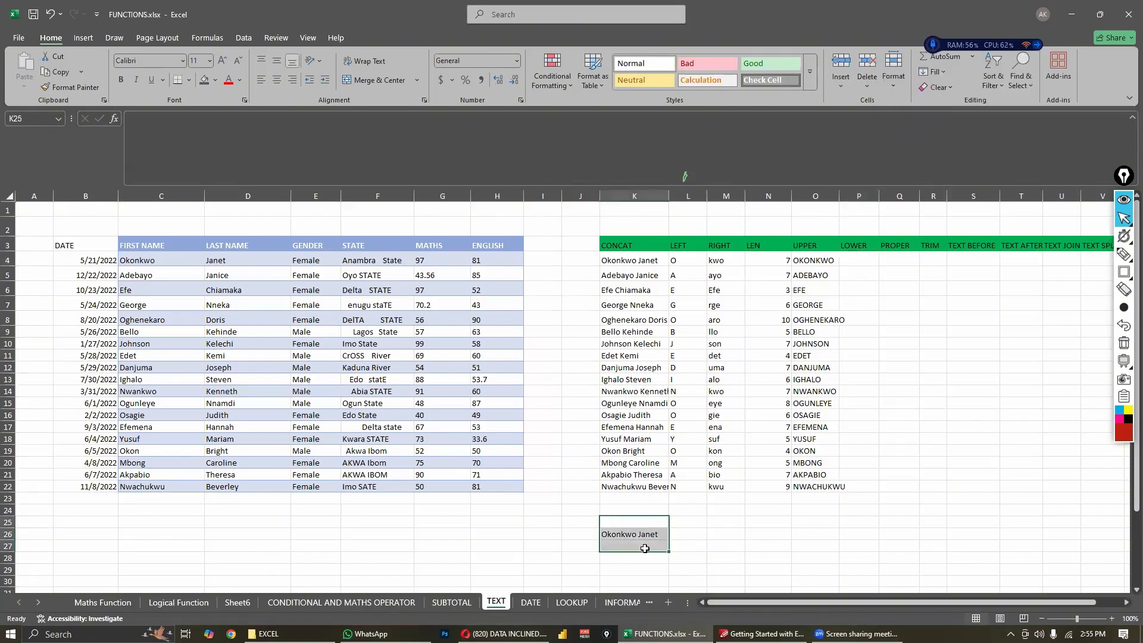
pyautogui.press('Delete')
pyautogui.click(836, 430)
pyautogui.click(853, 254)
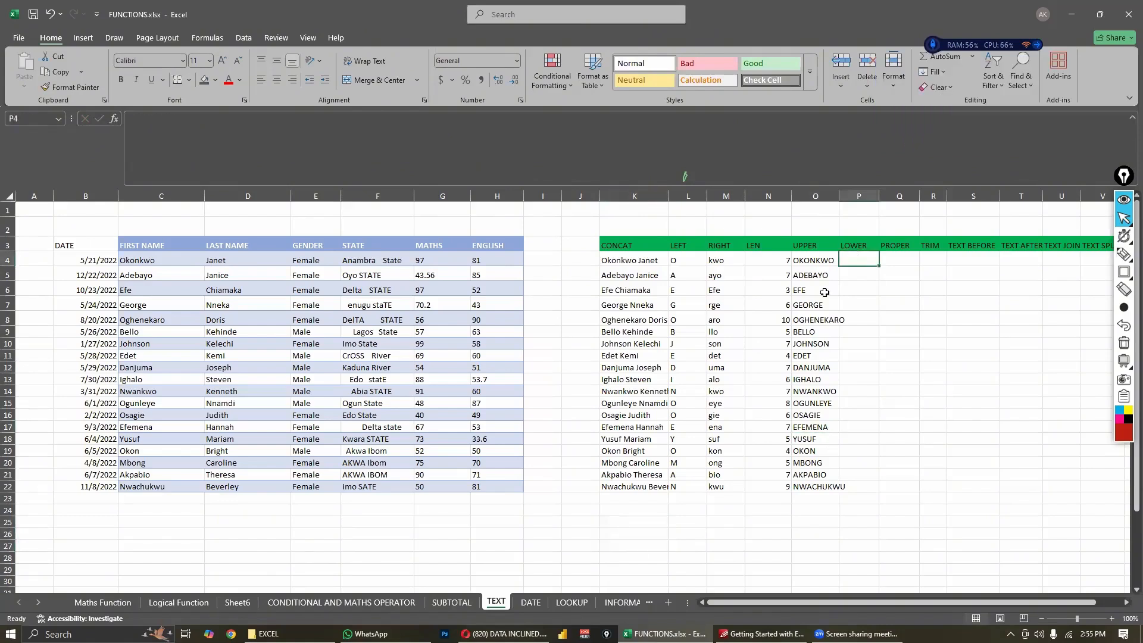
# - Enter the formula =LOWER(C4) in P4 to convert the first name to lowercase
pyautogui.write('=LW')
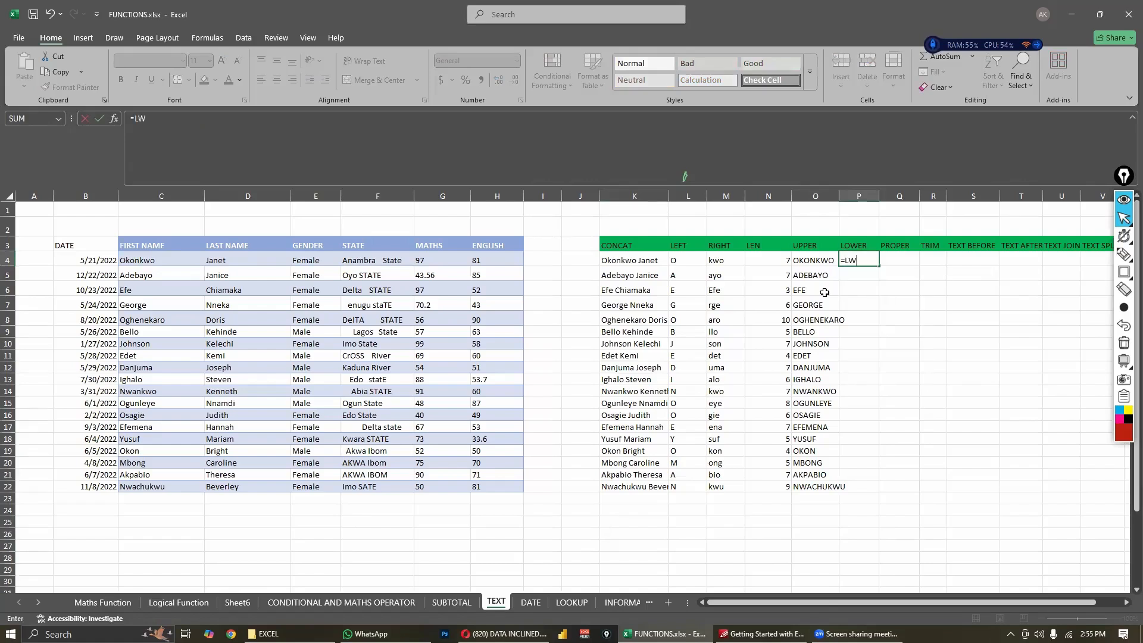
pyautogui.press('BackSpace')
pyautogui.write('OER')
pyautogui.press('BackSpace')
pyautogui.press('BackSpace')
pyautogui.write('WER(')
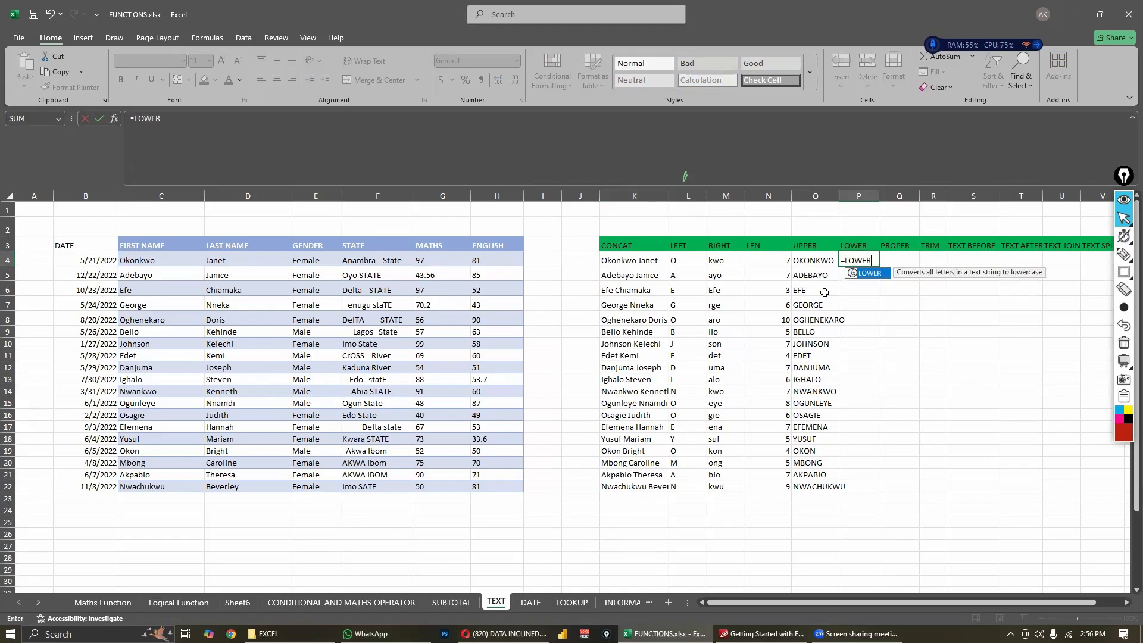
pyautogui.click(178, 261)
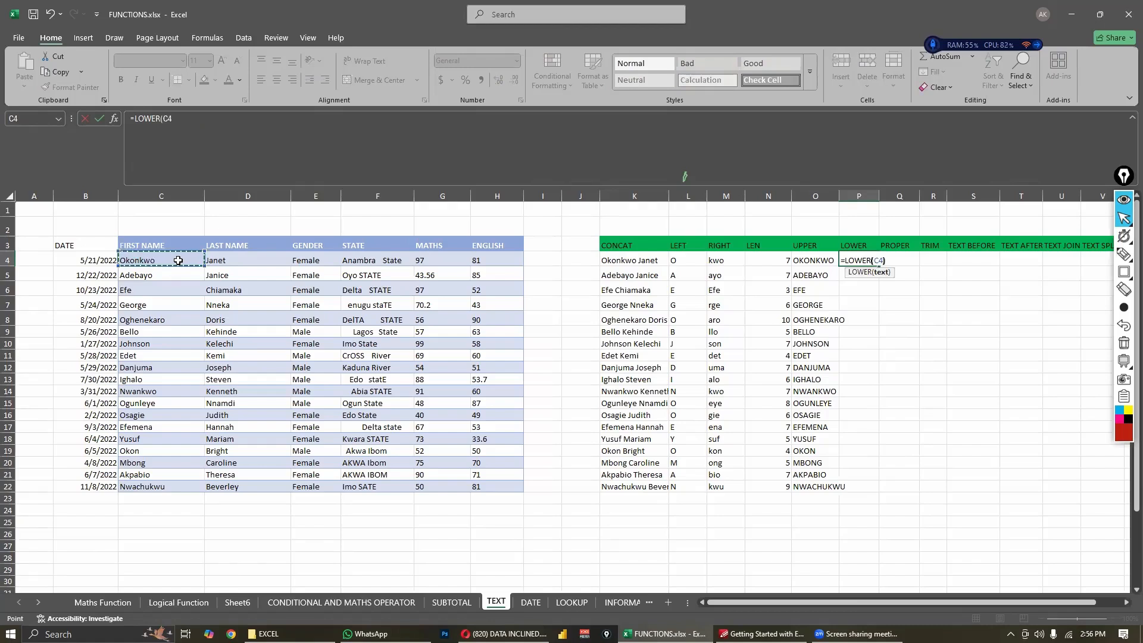
pyautogui.press('Return')
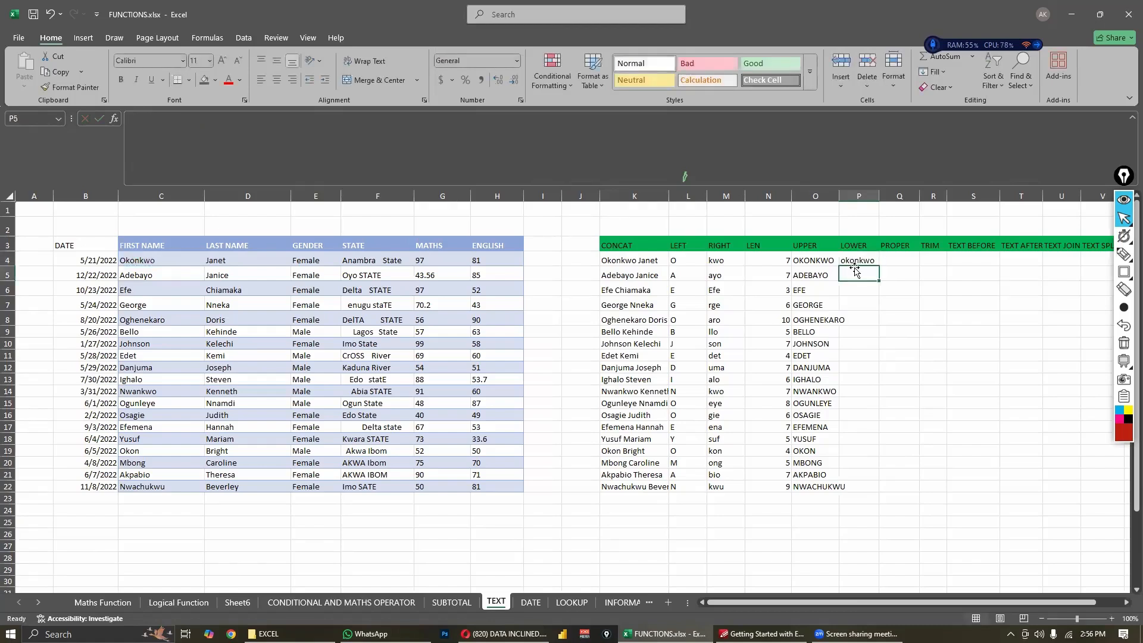
# - Fill the LOWER formula from P4 down through P22
pyautogui.click(858, 261)
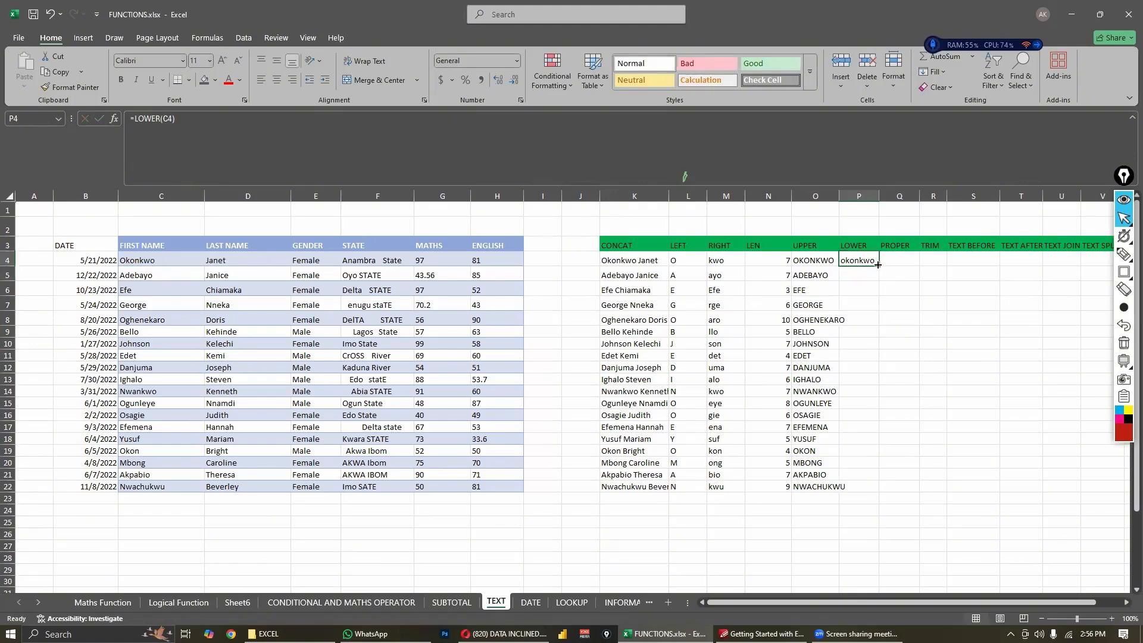
pyautogui.moveTo(879, 266); pyautogui.dragTo(870, 487)
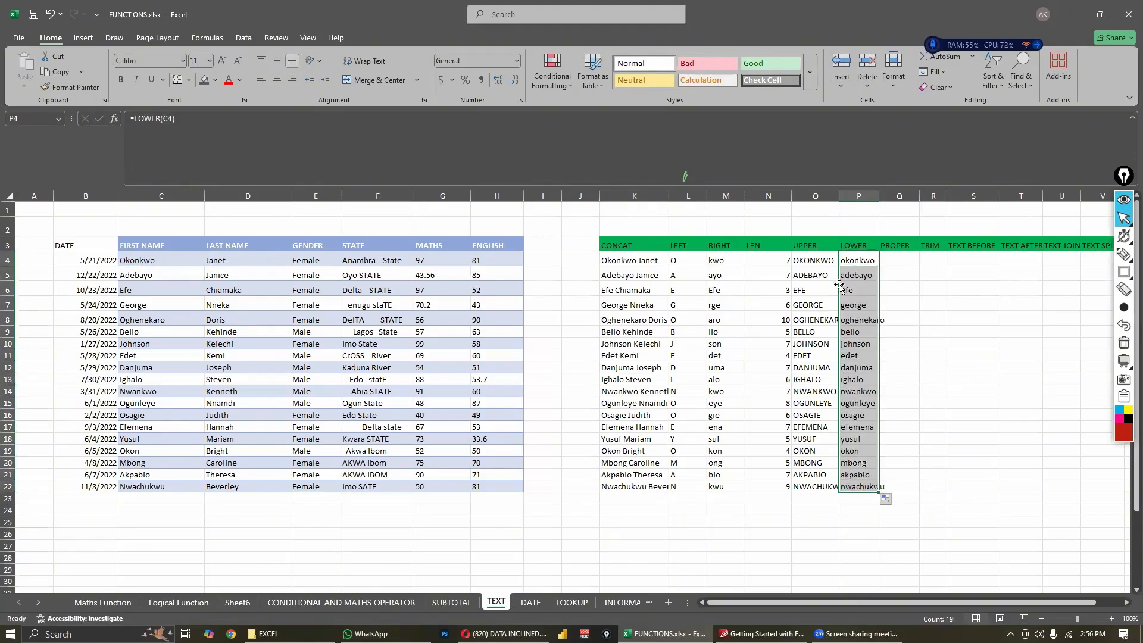
pyautogui.click(933, 288)
# - Enter the formula =PROPER(C4) in Q4 to capitalize the initial letter of the first name
pyautogui.click(896, 262)
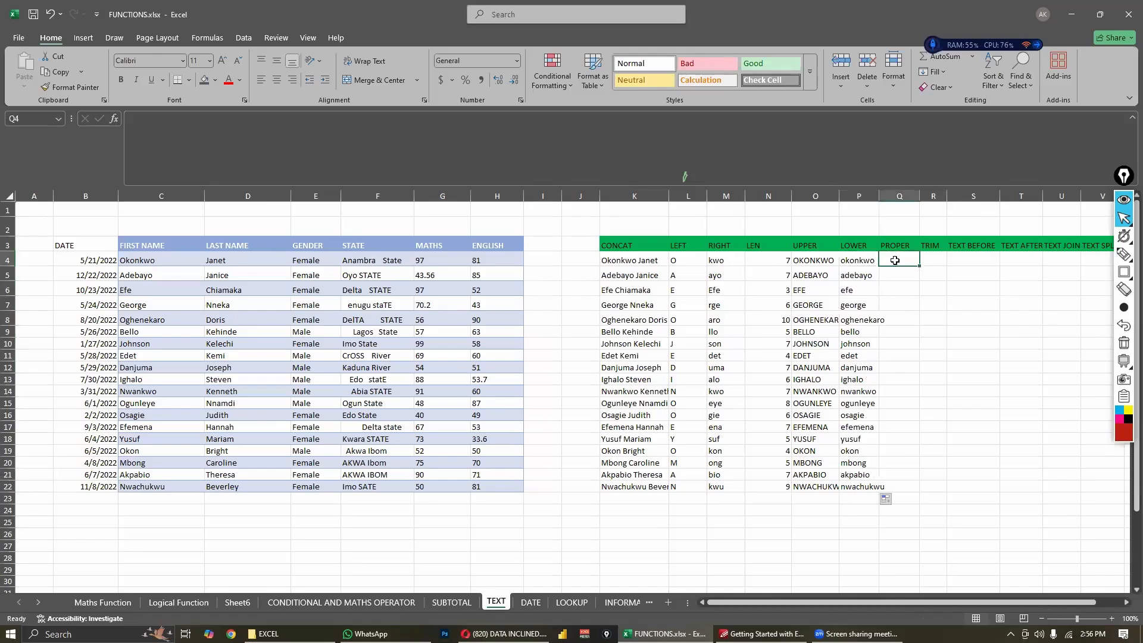
pyautogui.write('=PRO')
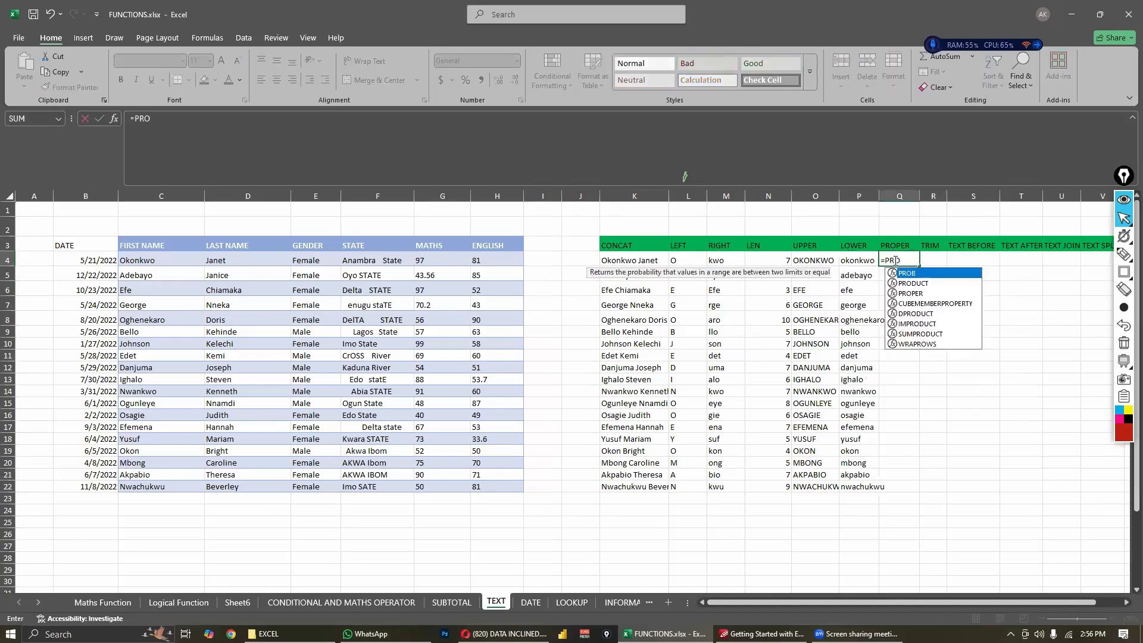
pyautogui.write('PER(')
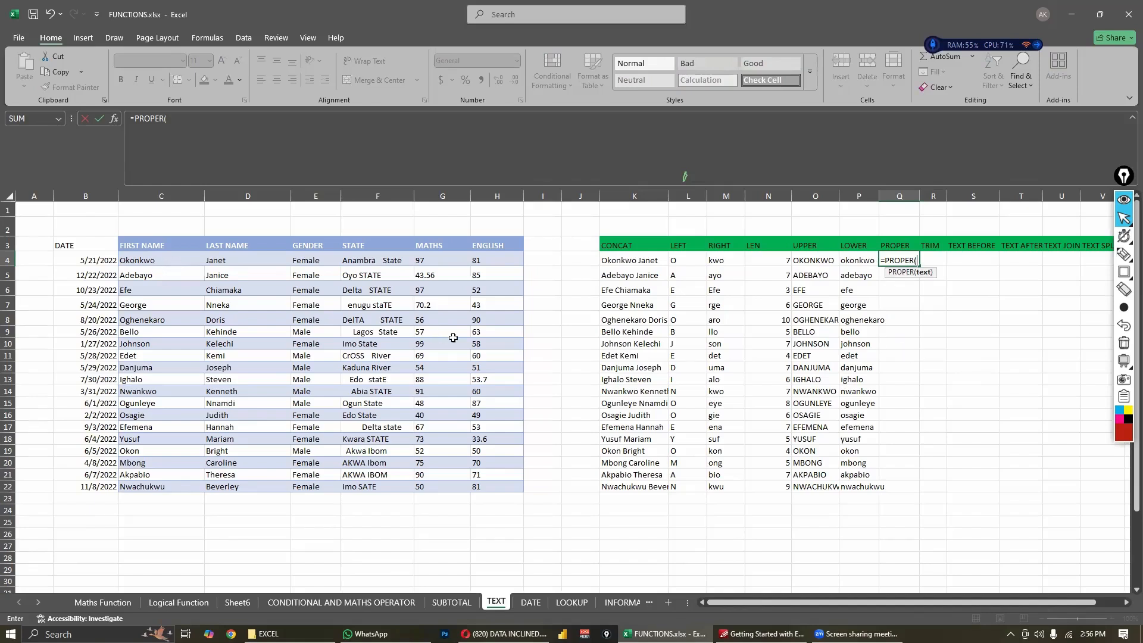
pyautogui.click(167, 262)
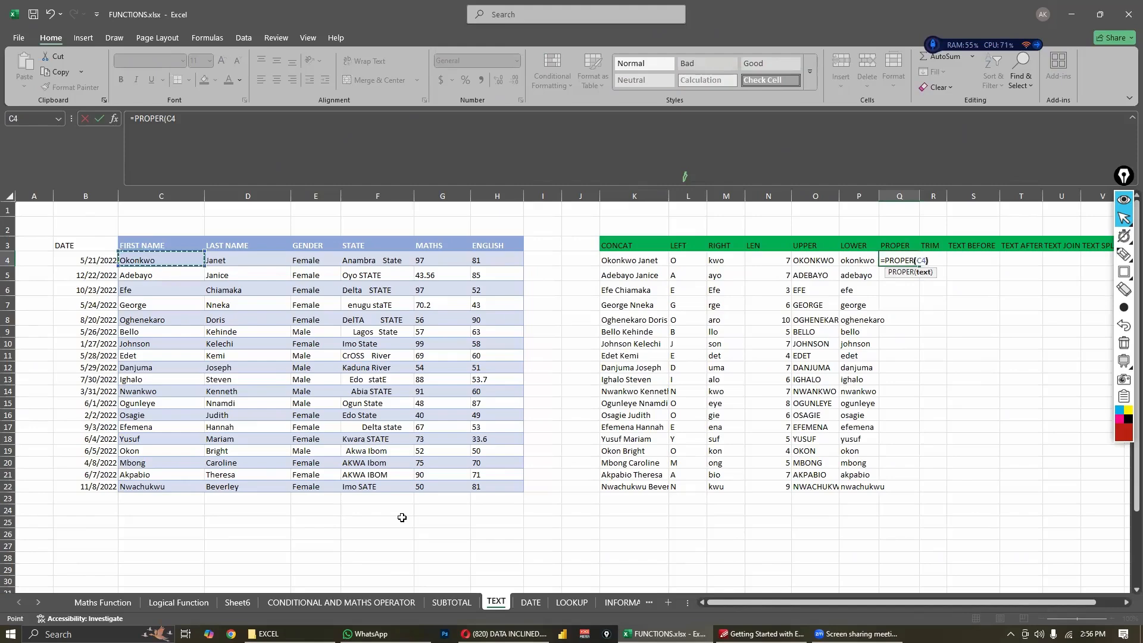
pyautogui.press('Return')
# - Fill the PROPER formula from Q4 down through Q22
pyautogui.click(872, 262)
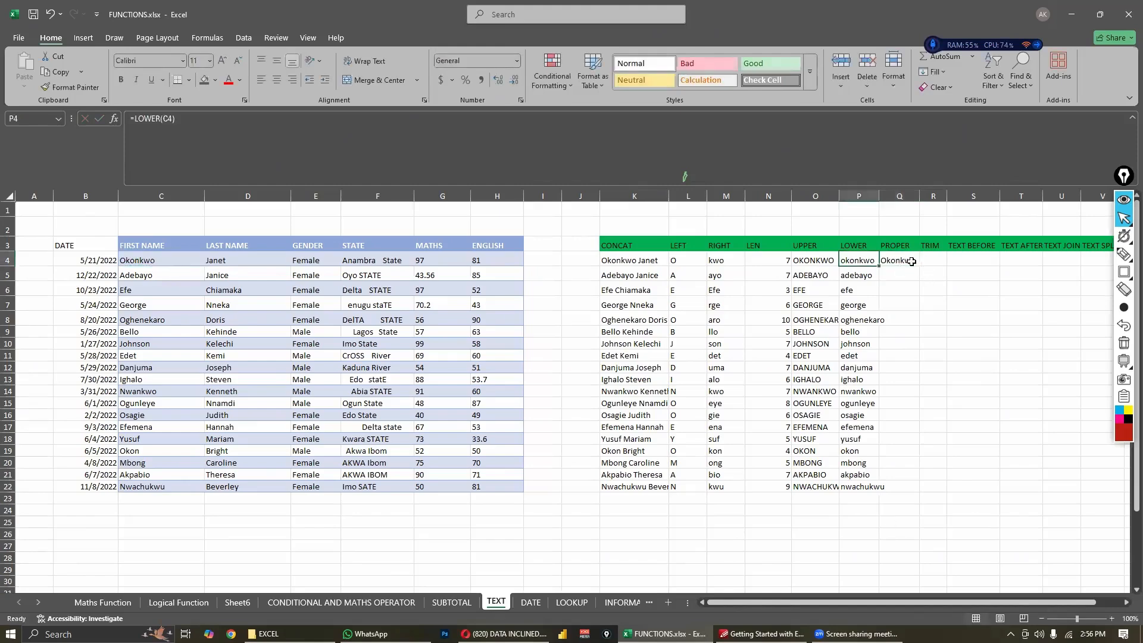
pyautogui.click(911, 262)
pyautogui.moveTo(920, 266); pyautogui.dragTo(893, 492)
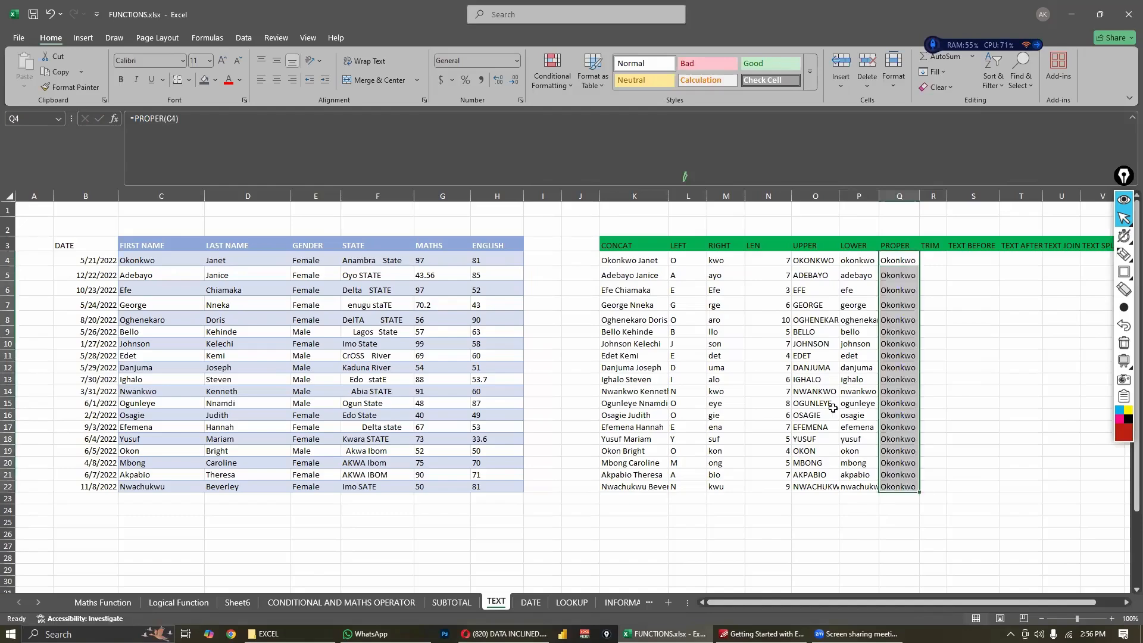
pyautogui.click(757, 379)
# - Append a space and the row's last name in lowercase to the first name in C4
pyautogui.click(152, 277)
pyautogui.doubleClick(170, 260)
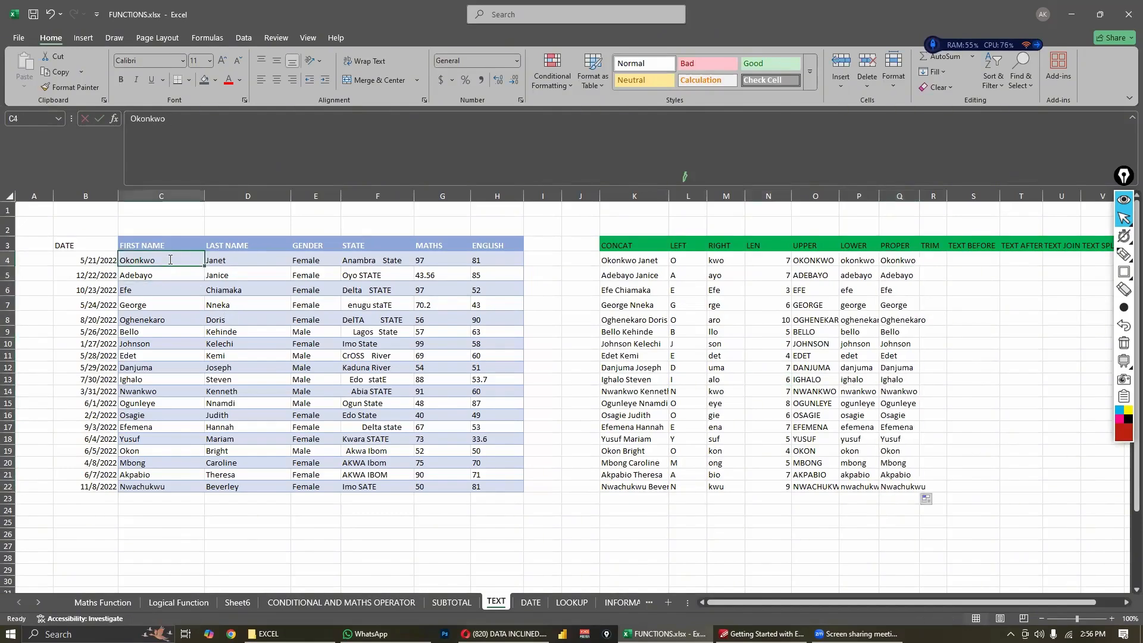
pyautogui.write('N')
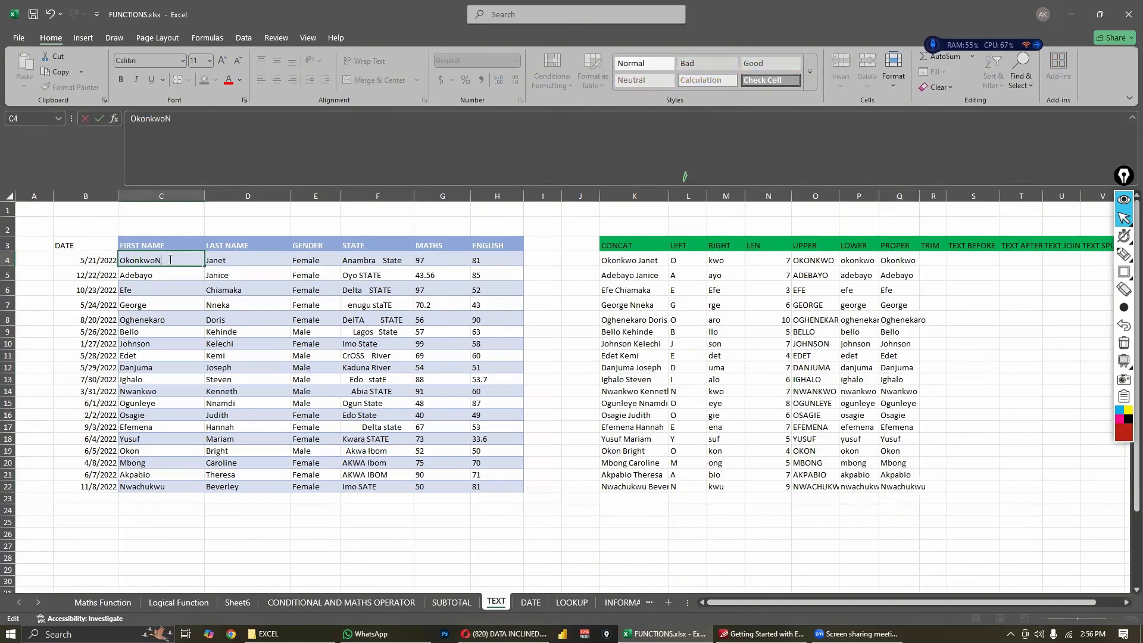
pyautogui.press('BackSpace')
pyautogui.write('Jan')
pyautogui.press('BackSpace')
pyautogui.write('j')
pyautogui.press('Return')
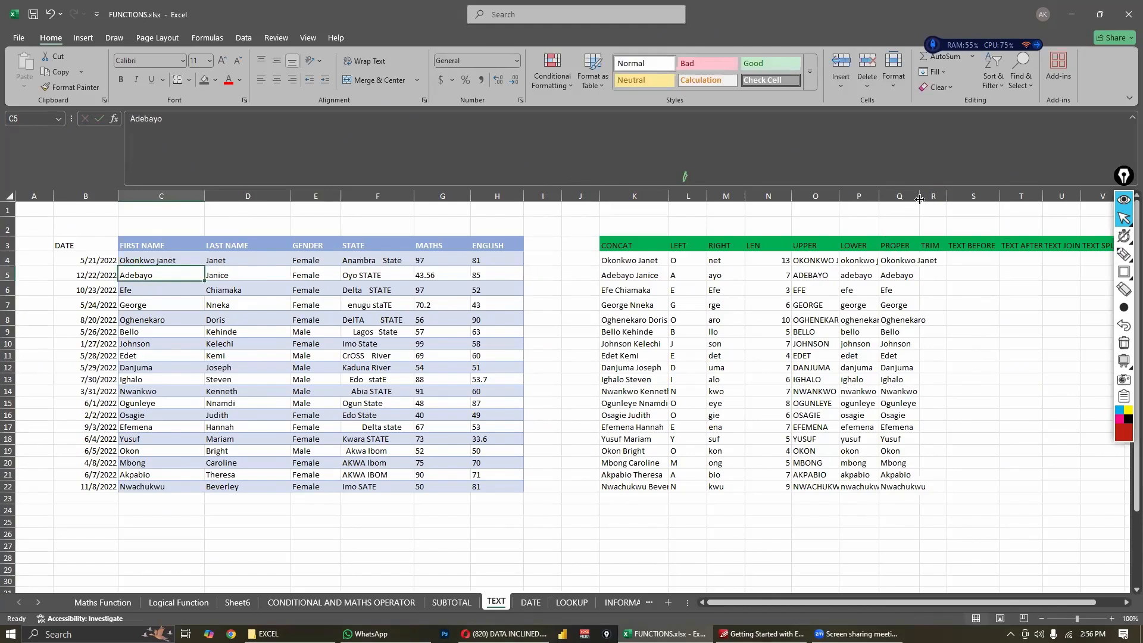
# - Widen column Q to fit the full names and refill the PROPER formula from Q4 down through Q22
pyautogui.moveTo(924, 201); pyautogui.dragTo(957, 316)
pyautogui.click(970, 332)
pyautogui.click(926, 261)
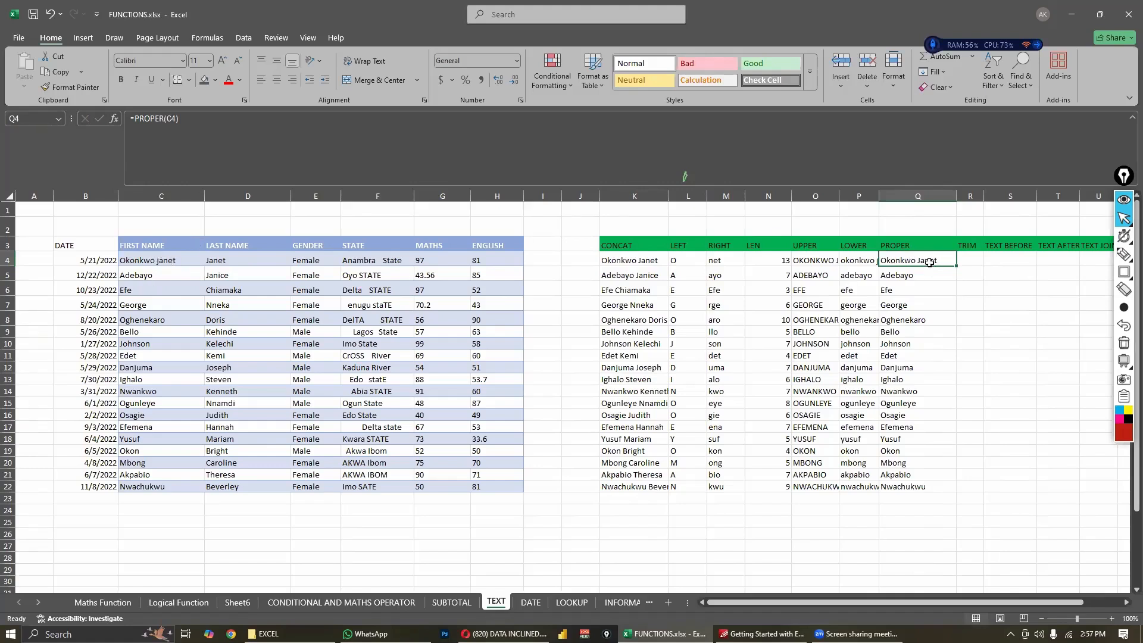
pyautogui.moveTo(924, 260); pyautogui.dragTo(919, 487)
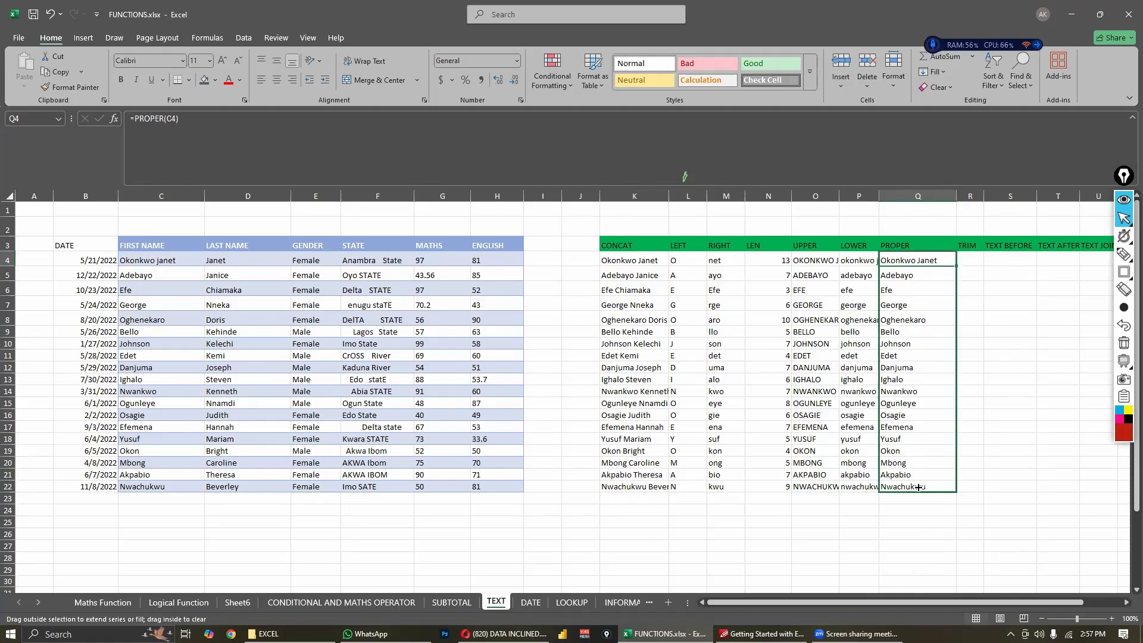
pyautogui.click(862, 486)
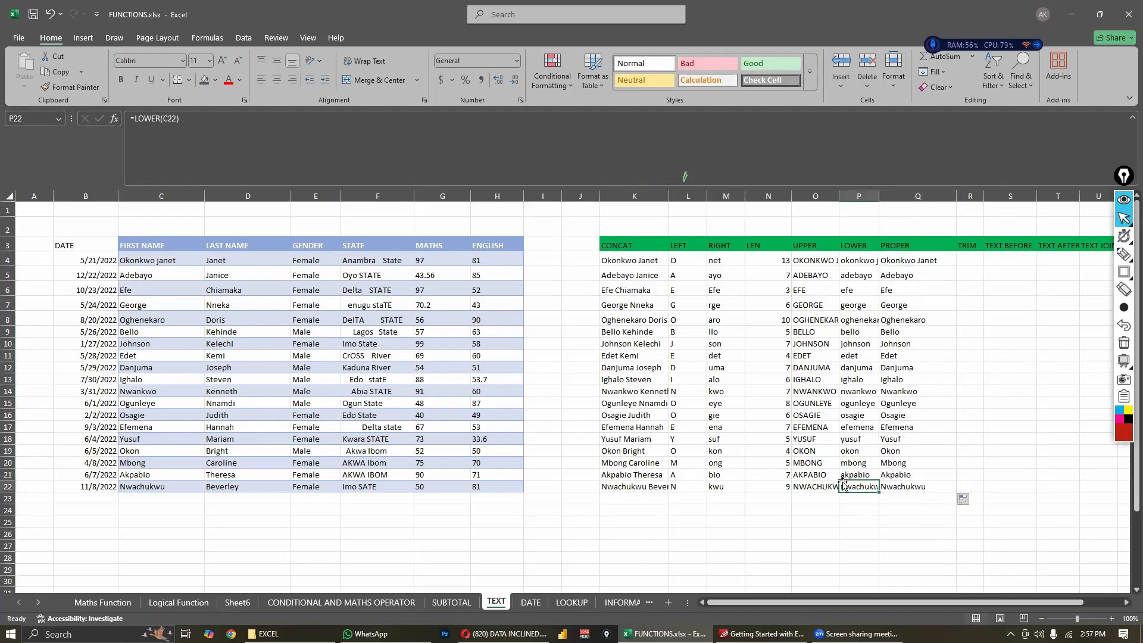
pyautogui.scroll(-3, 842, 480)
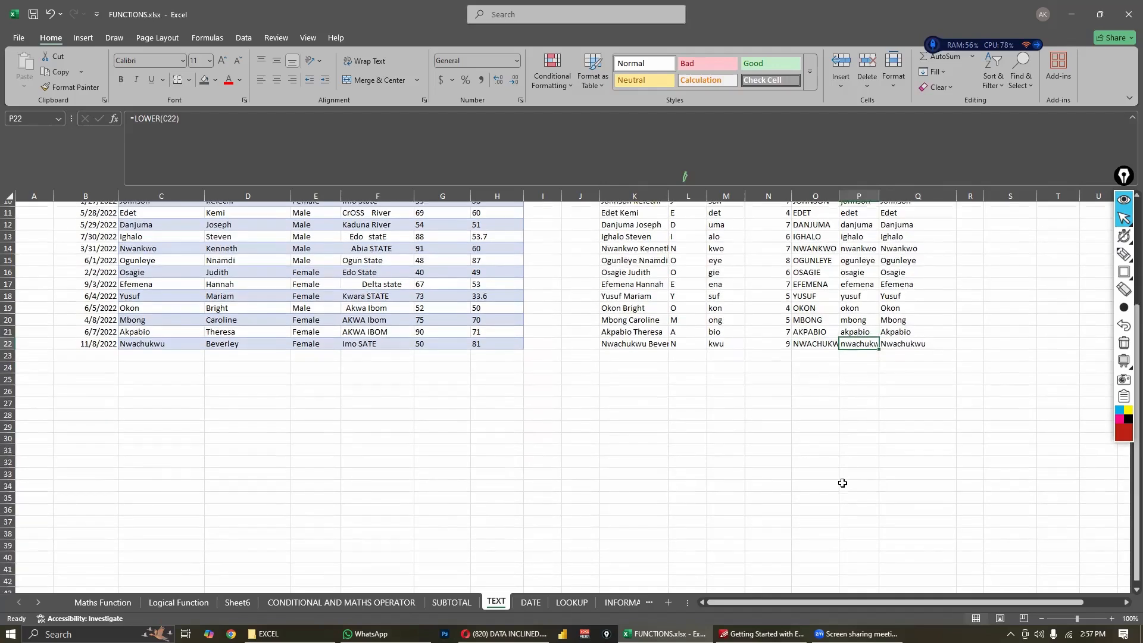
pyautogui.scroll(4, 845, 452)
pyautogui.click(960, 260)
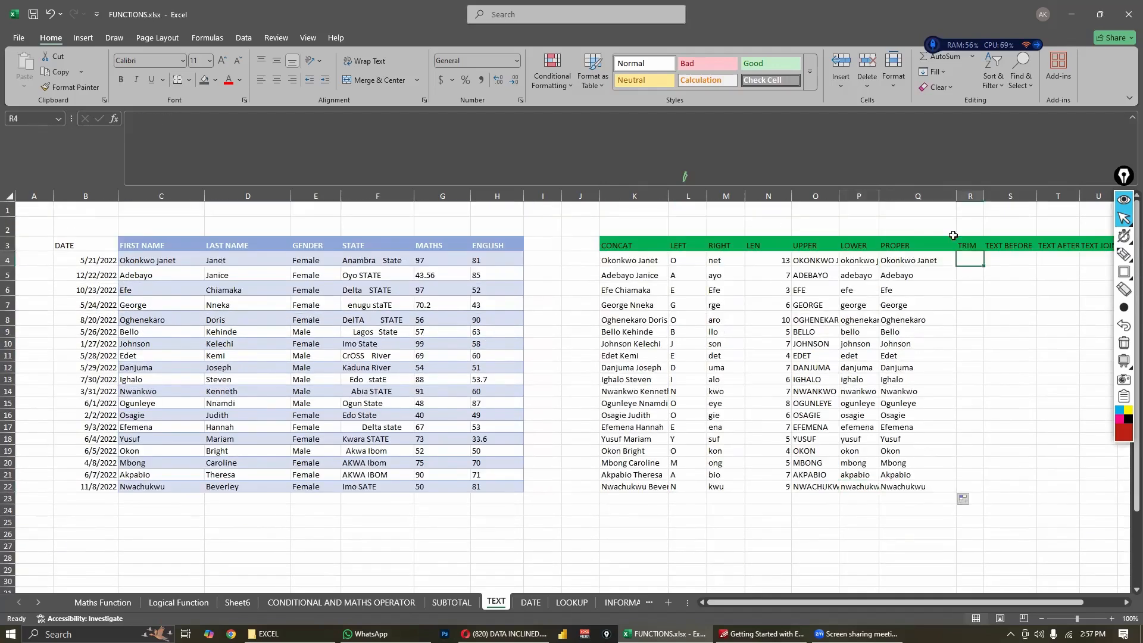
pyautogui.click(955, 269)
# - Examine the spacing before and between the words of the STATE entries in column F, from F4 downward
pyautogui.moveTo(757, 604)
pyautogui.mouseDown()
pyautogui.moveTo(792, 603)
pyautogui.moveTo(773, 603)
pyautogui.mouseUp()
pyautogui.click(323, 195)
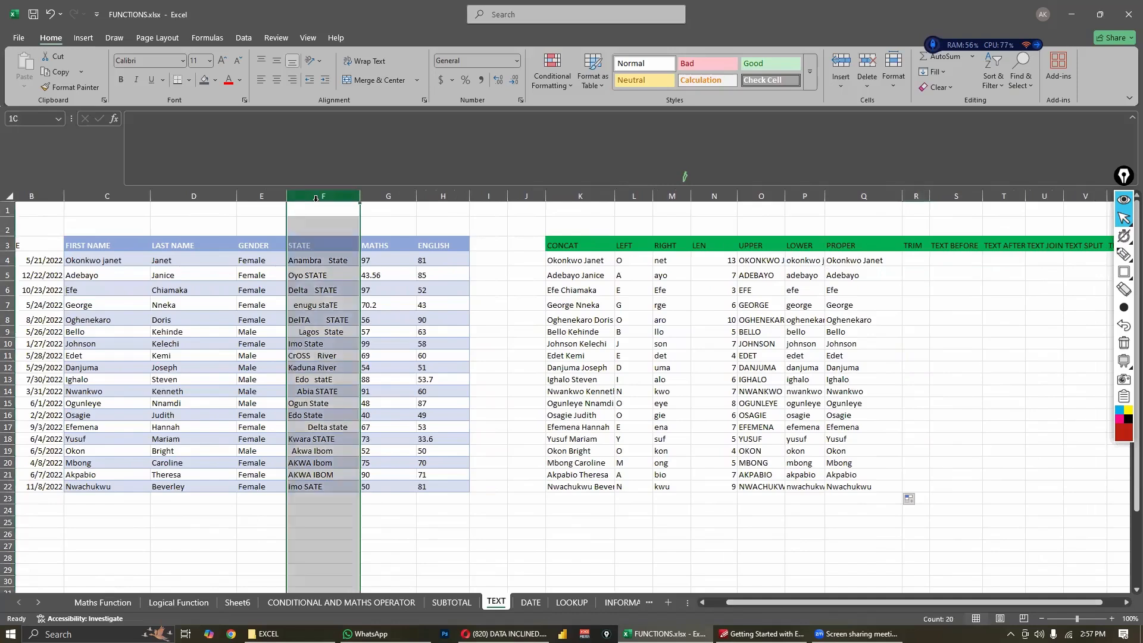
pyautogui.click(317, 278)
pyautogui.click(317, 262)
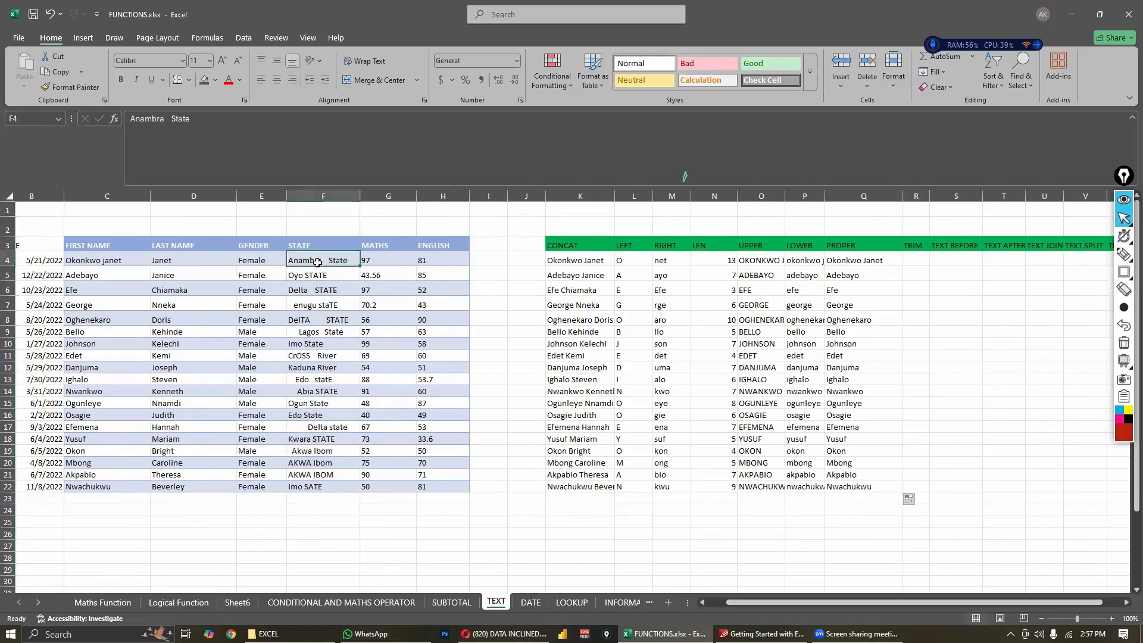
pyautogui.doubleClick(325, 261)
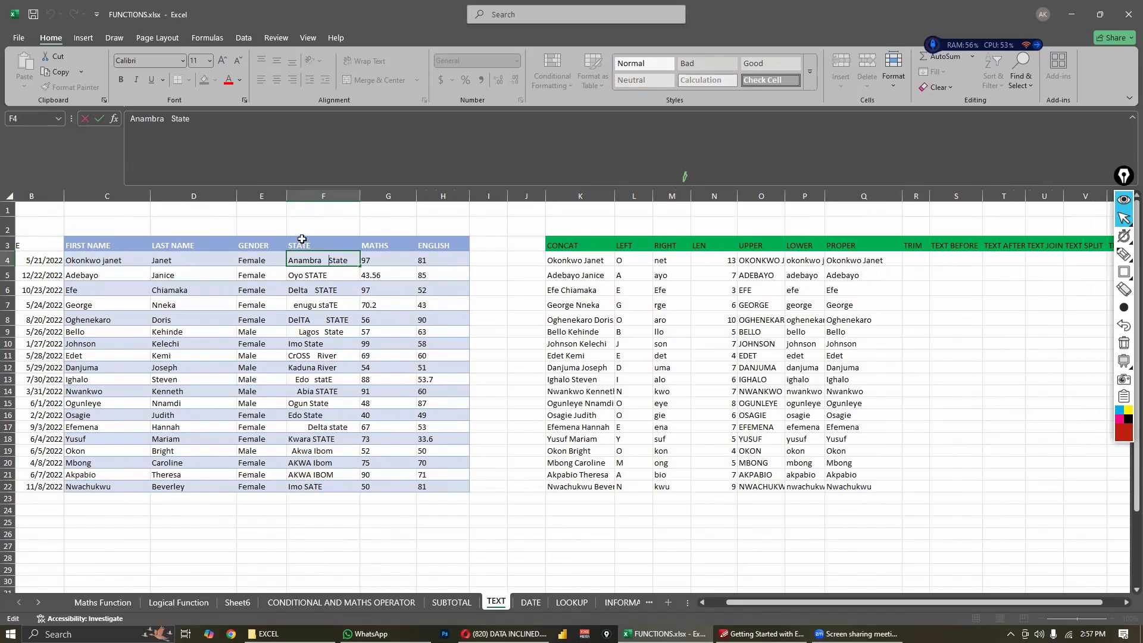
pyautogui.doubleClick(325, 276)
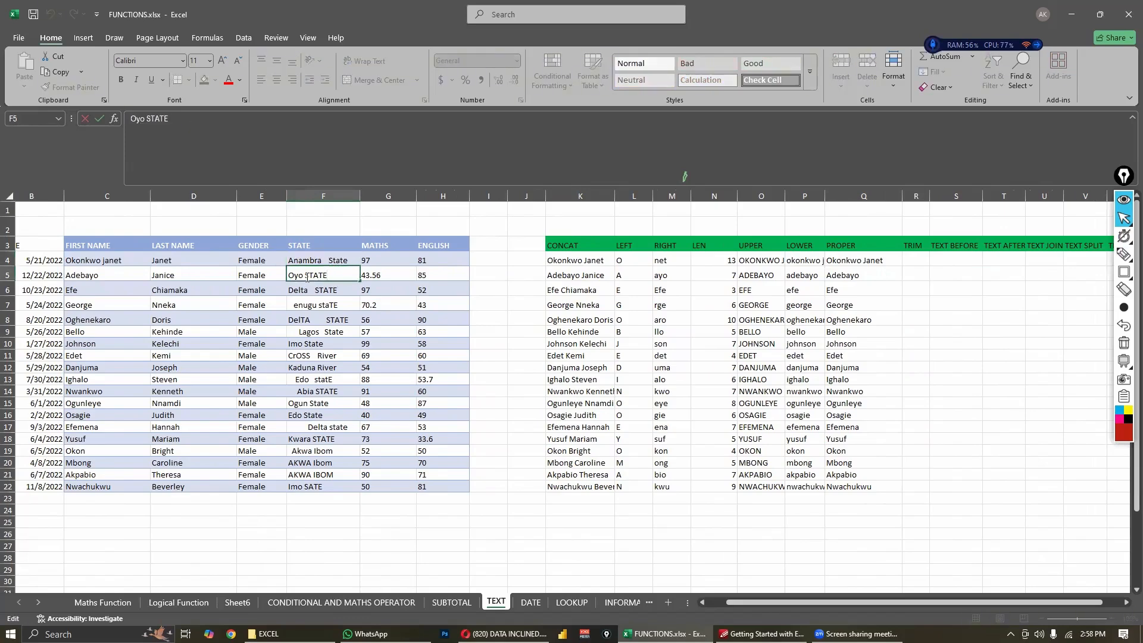
pyautogui.press('Escape')
pyautogui.doubleClick(335, 290)
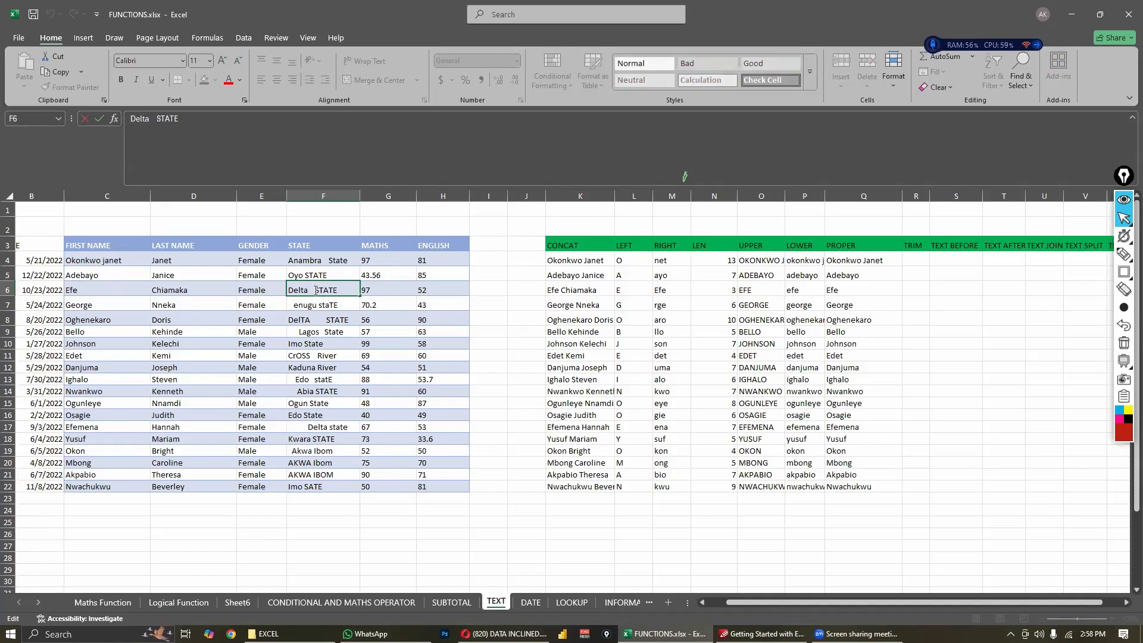
pyautogui.click(295, 304)
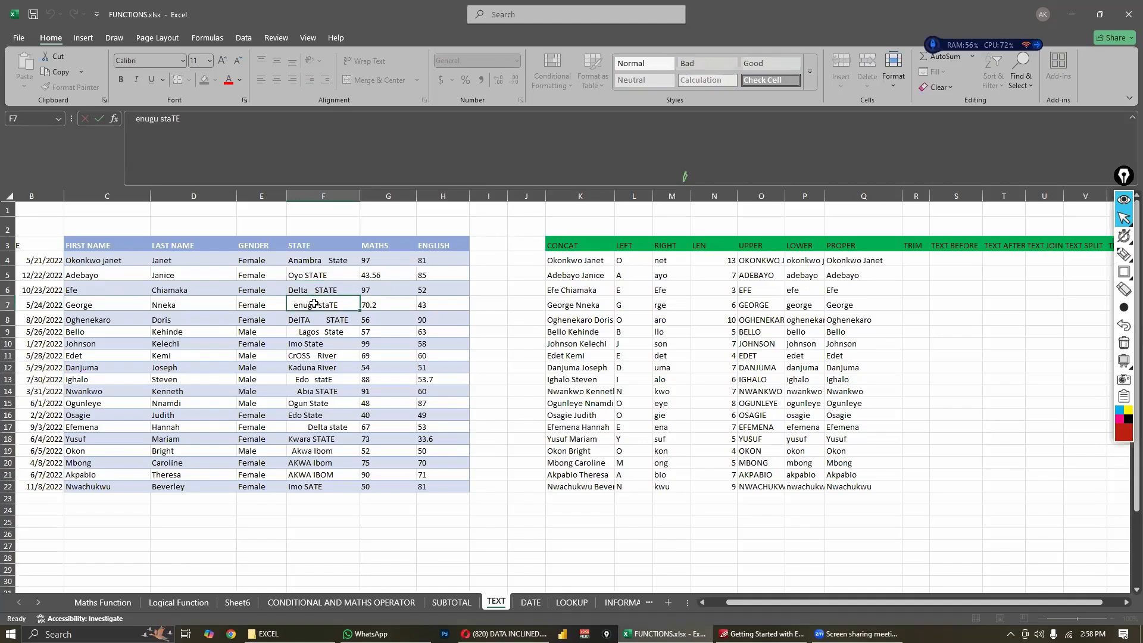
pyautogui.doubleClick(296, 303)
pyautogui.click(345, 331)
pyautogui.click(311, 370)
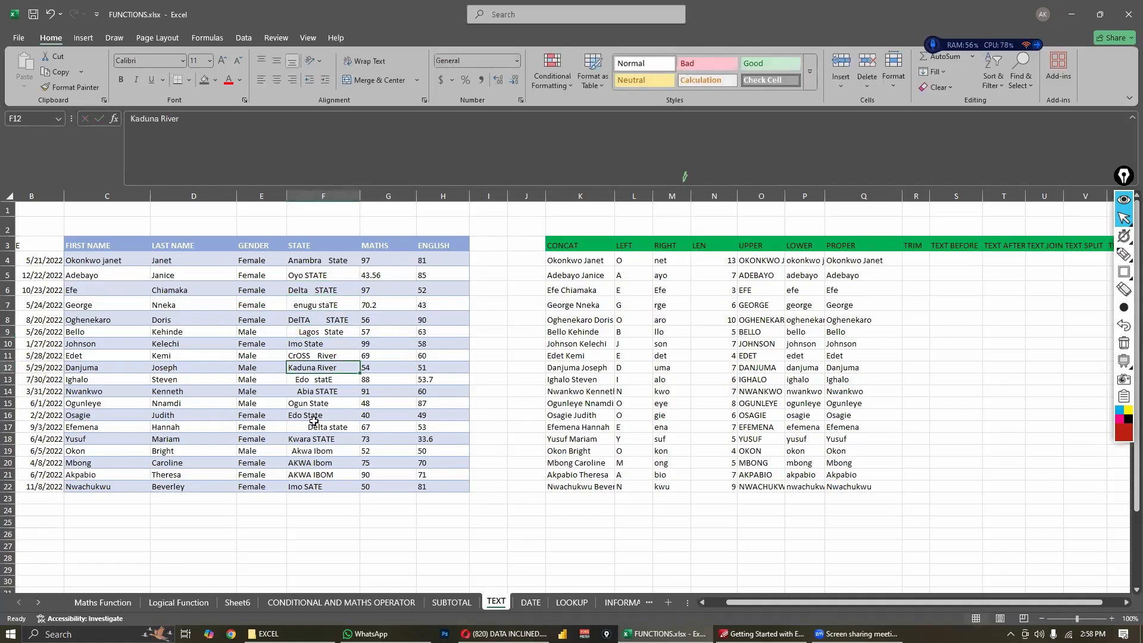
pyautogui.click(315, 423)
pyautogui.click(316, 298)
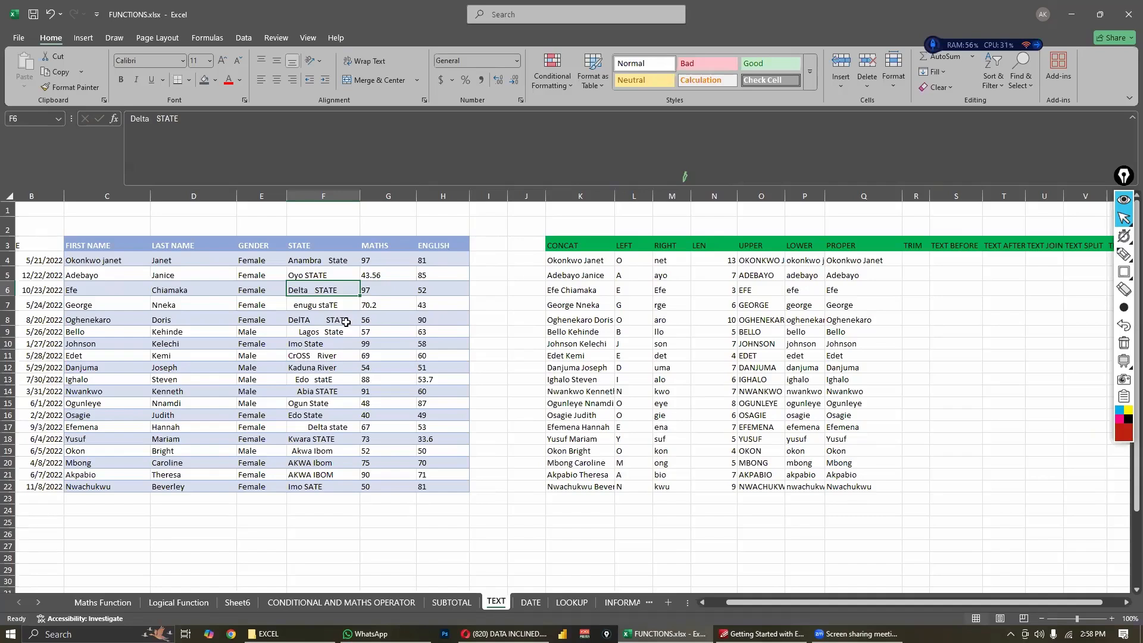
# - Enter the formula =TRIM(F4) in R4 to remove the extra spaces from the state name
pyautogui.click(906, 261)
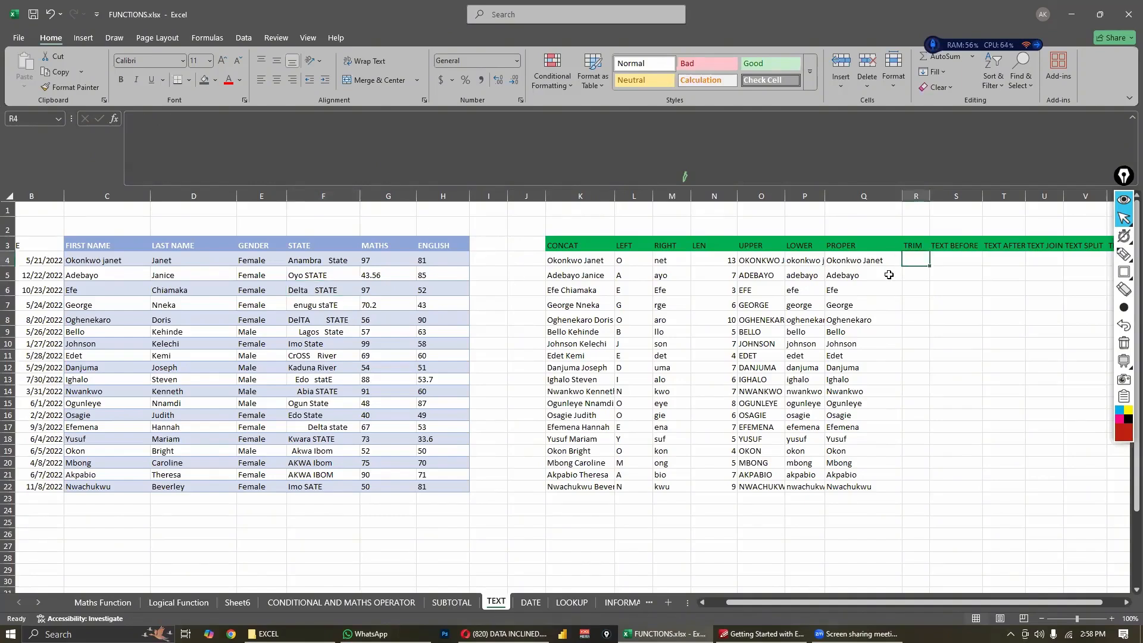
pyautogui.write('=TRIM,')
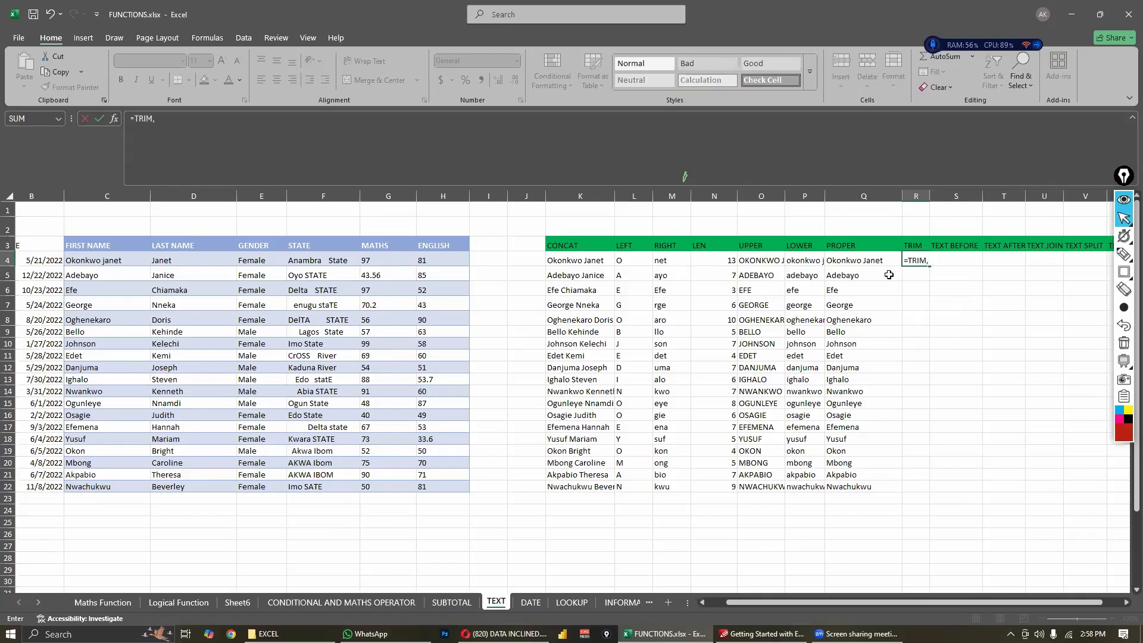
pyautogui.press('BackSpace')
pyautogui.write('(')
pyautogui.click(338, 261)
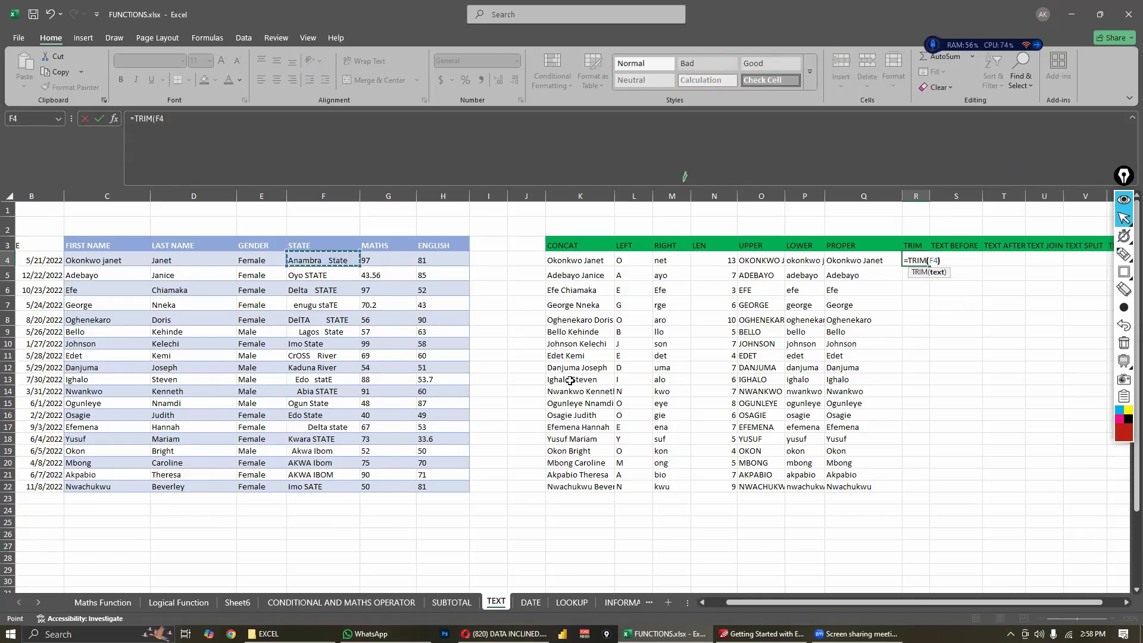
pyautogui.press('Return')
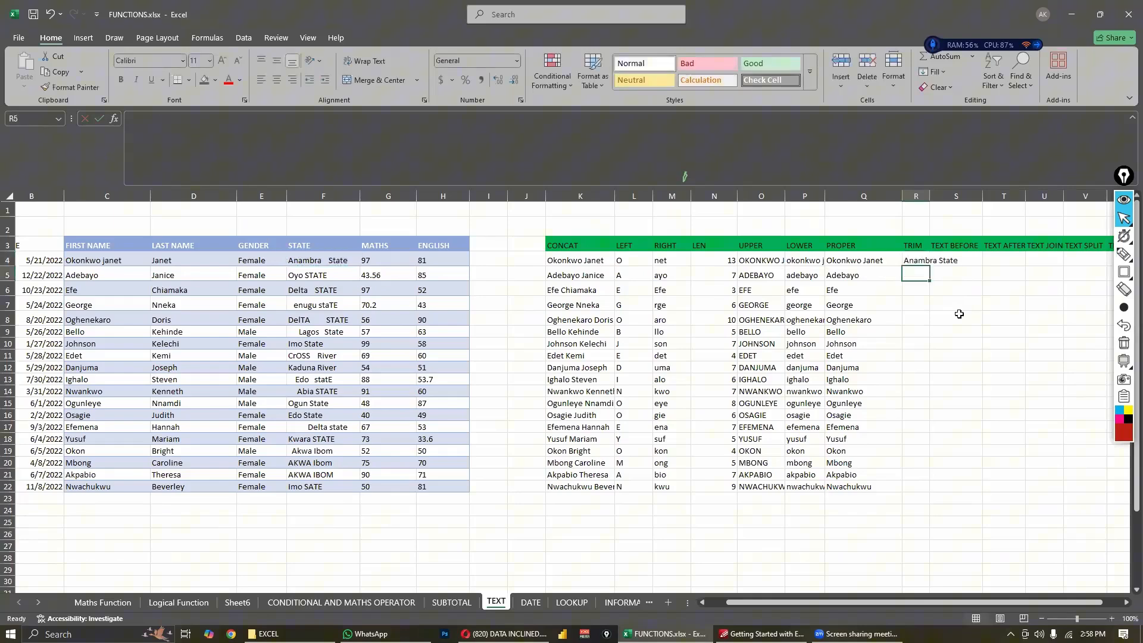
# - Widen column R to fit the state names and fill the TRIM formula from R4 down through R22
pyautogui.click(920, 261)
pyautogui.moveTo(930, 196); pyautogui.dragTo(942, 489)
pyautogui.moveTo(795, 529); pyautogui.dragTo(798, 532)
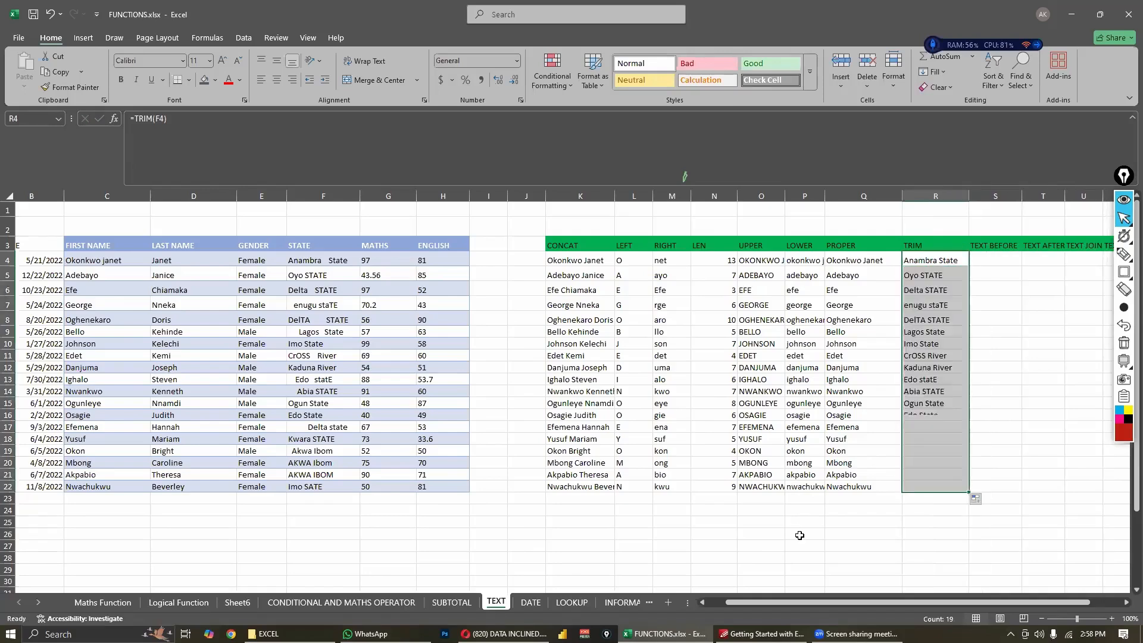
pyautogui.click(801, 533)
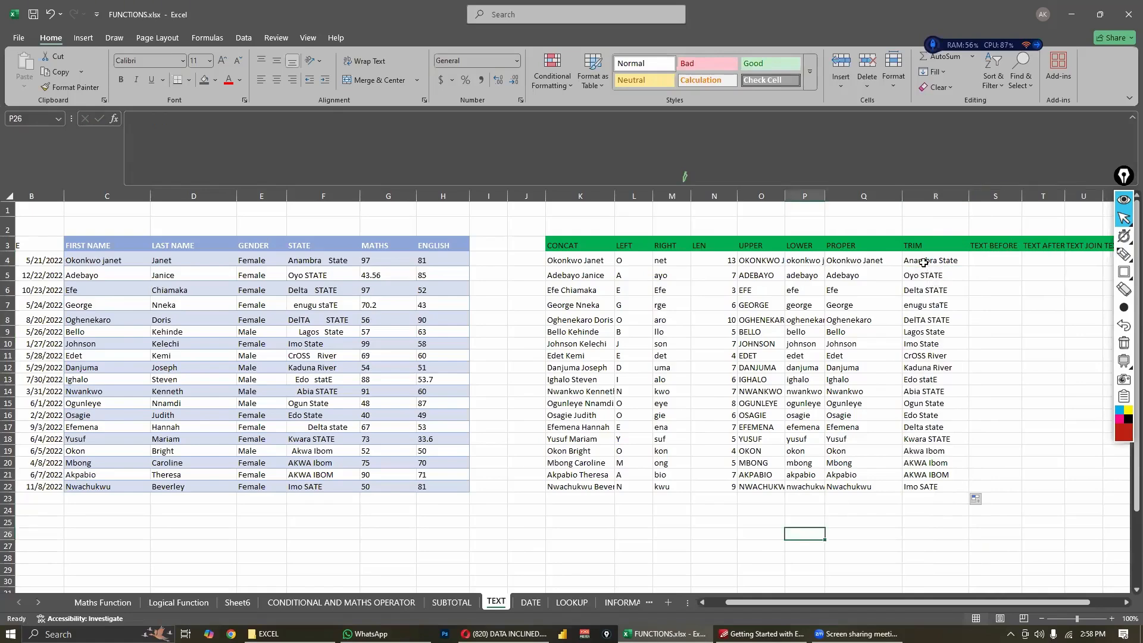
# - Compare the original STATE entries in column F with the trimmed names in R4:R22
pyautogui.click(938, 488)
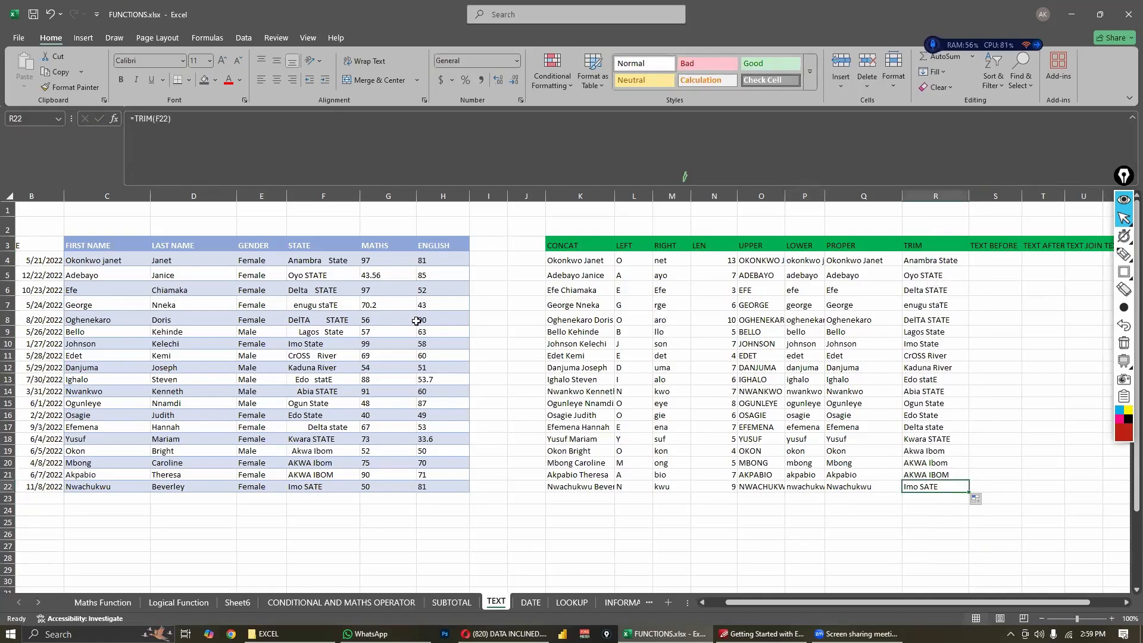
pyautogui.click(324, 266)
pyautogui.click(350, 487)
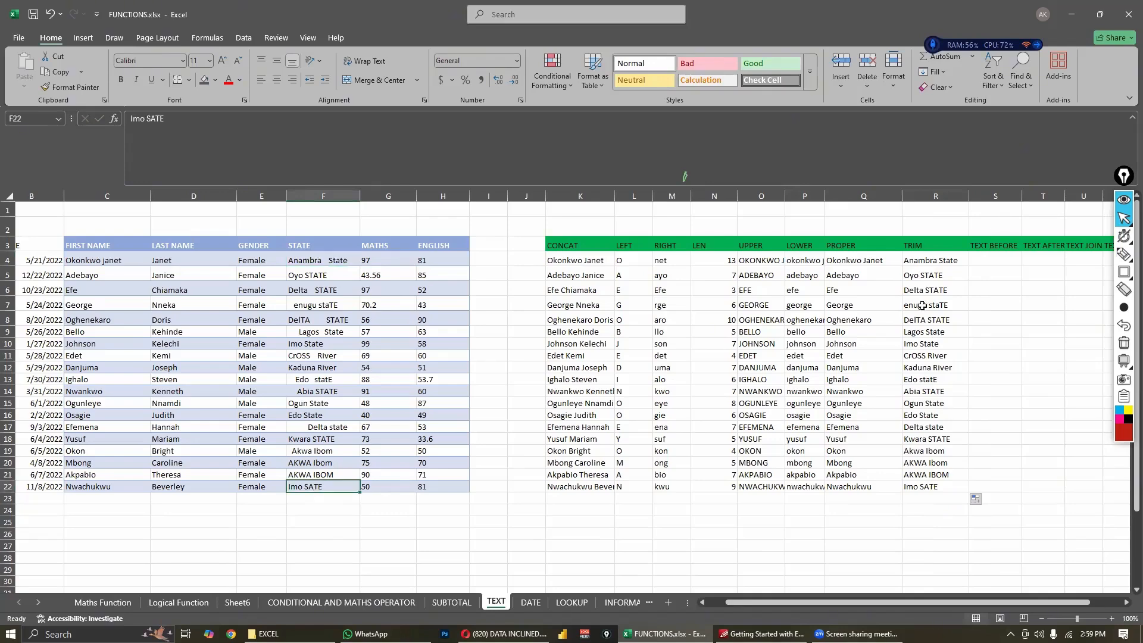
pyautogui.click(926, 489)
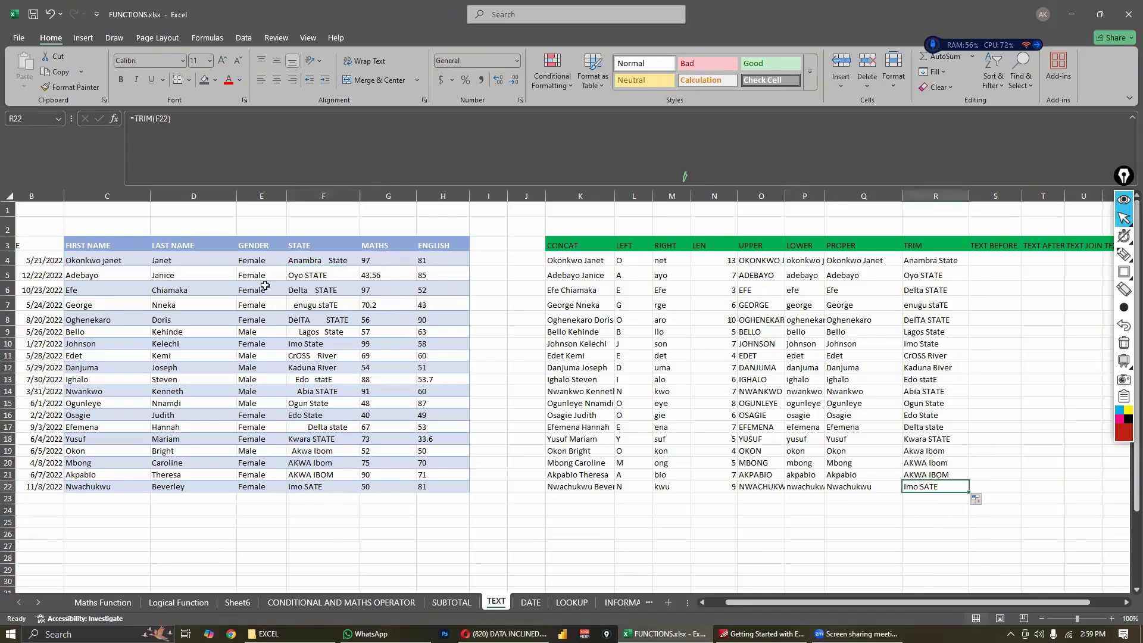
pyautogui.click(290, 265)
pyautogui.click(918, 263)
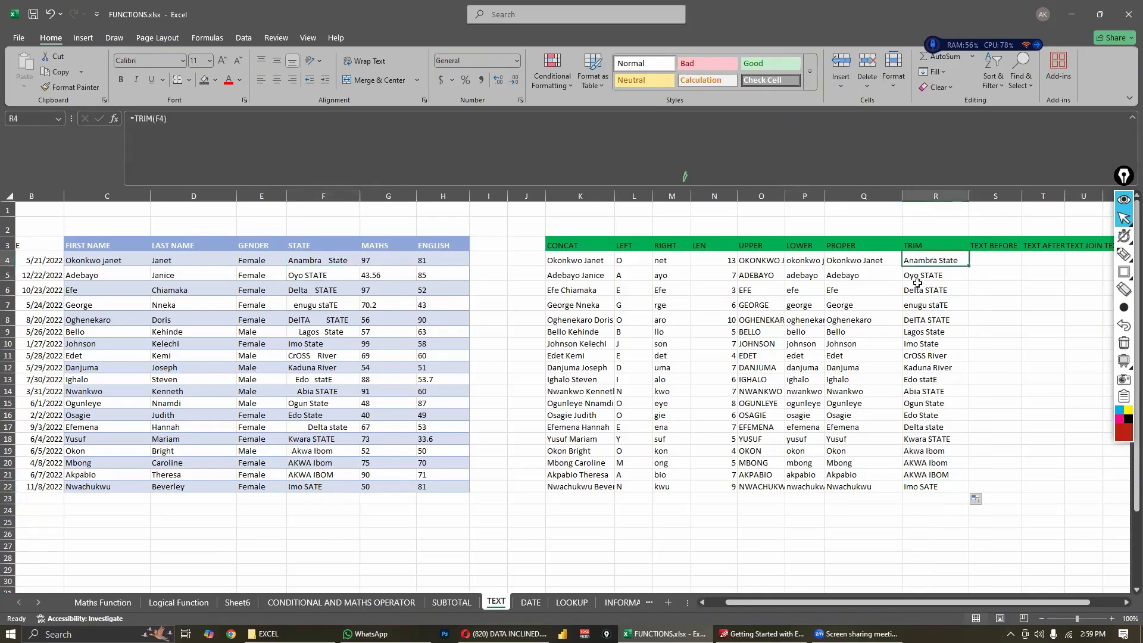
pyautogui.click(916, 484)
pyautogui.click(923, 266)
pyautogui.click(924, 488)
pyautogui.click(305, 346)
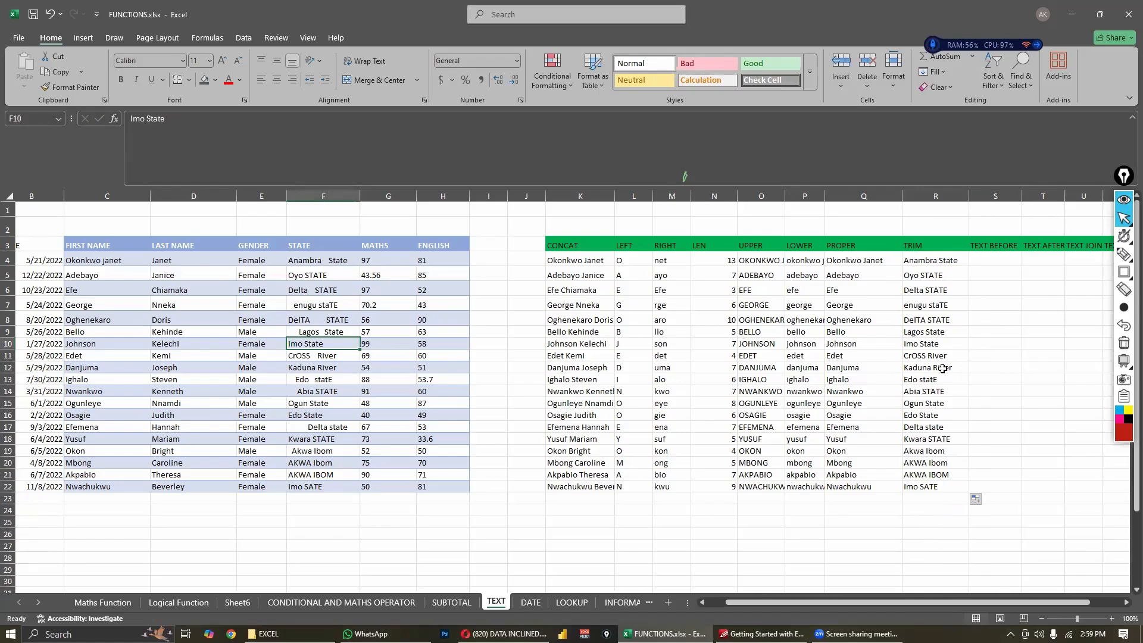
pyautogui.click(882, 511)
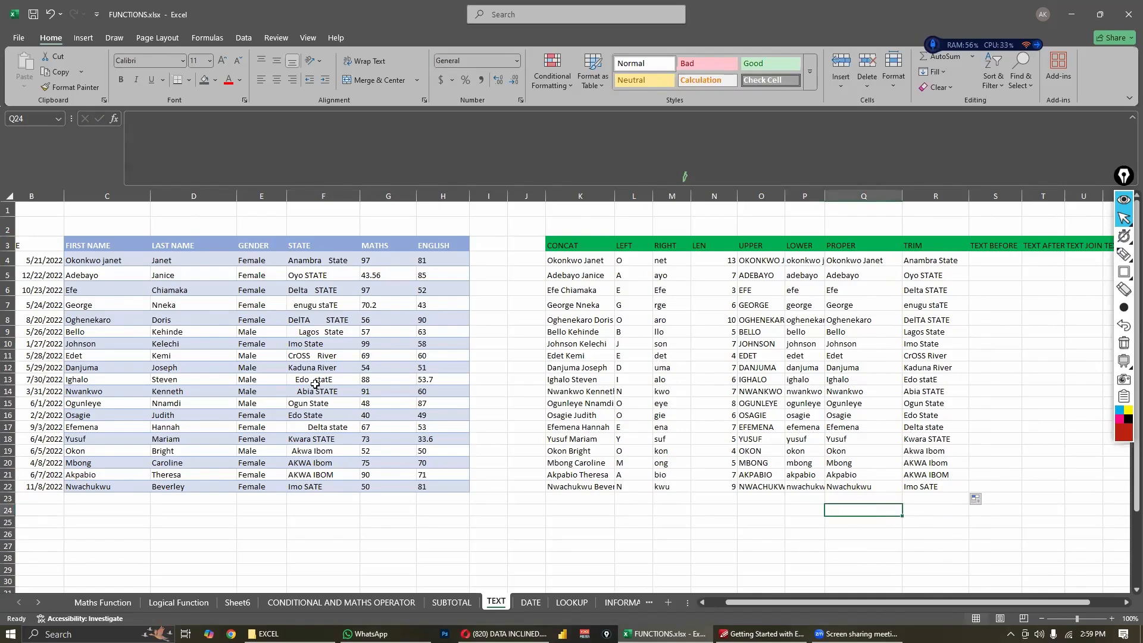
pyautogui.click(502, 437)
pyautogui.click(1043, 319)
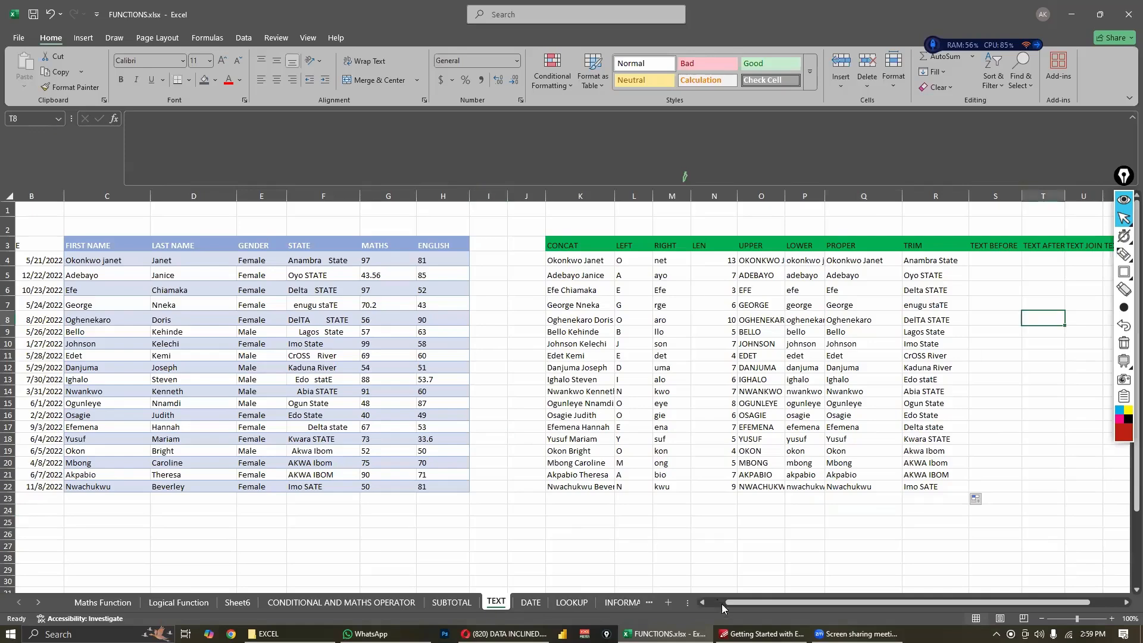
# - Examine the letter case of the trimmed state names down column R, checking for inconsistent capitalisation
pyautogui.moveTo(734, 603); pyautogui.dragTo(782, 607)
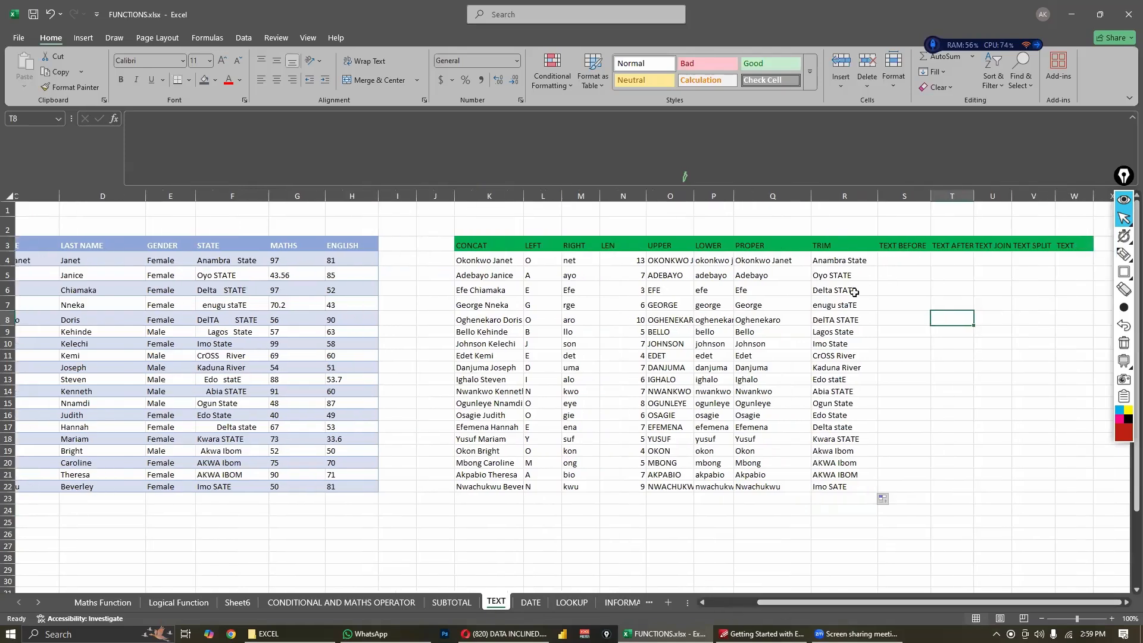
pyautogui.click(830, 262)
pyautogui.click(834, 308)
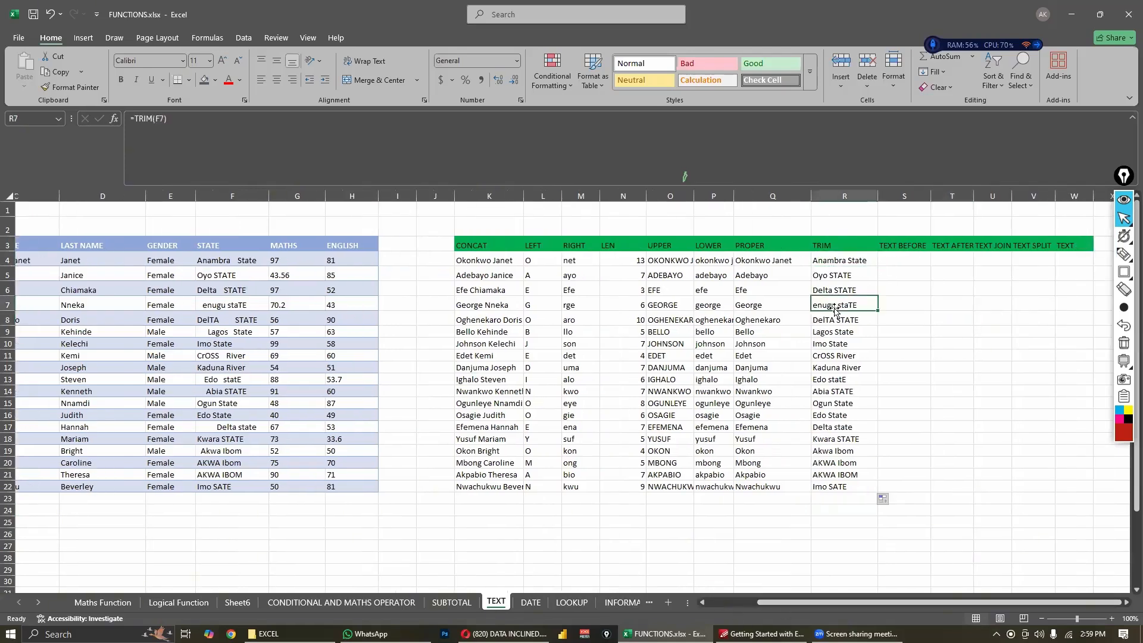
pyautogui.click(824, 261)
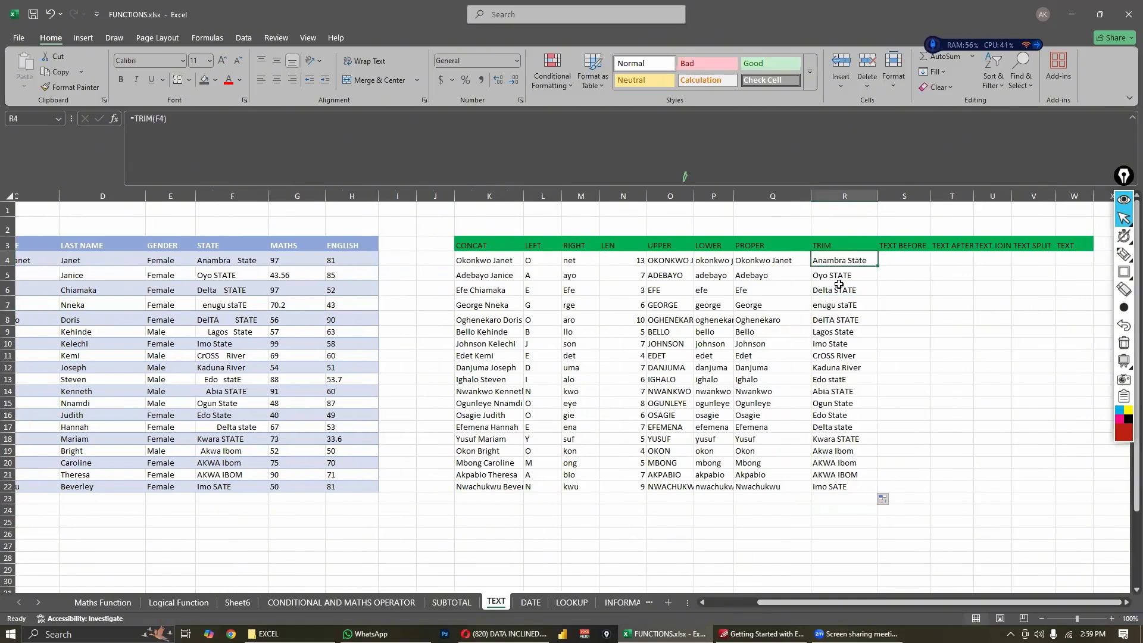
pyautogui.click(853, 381)
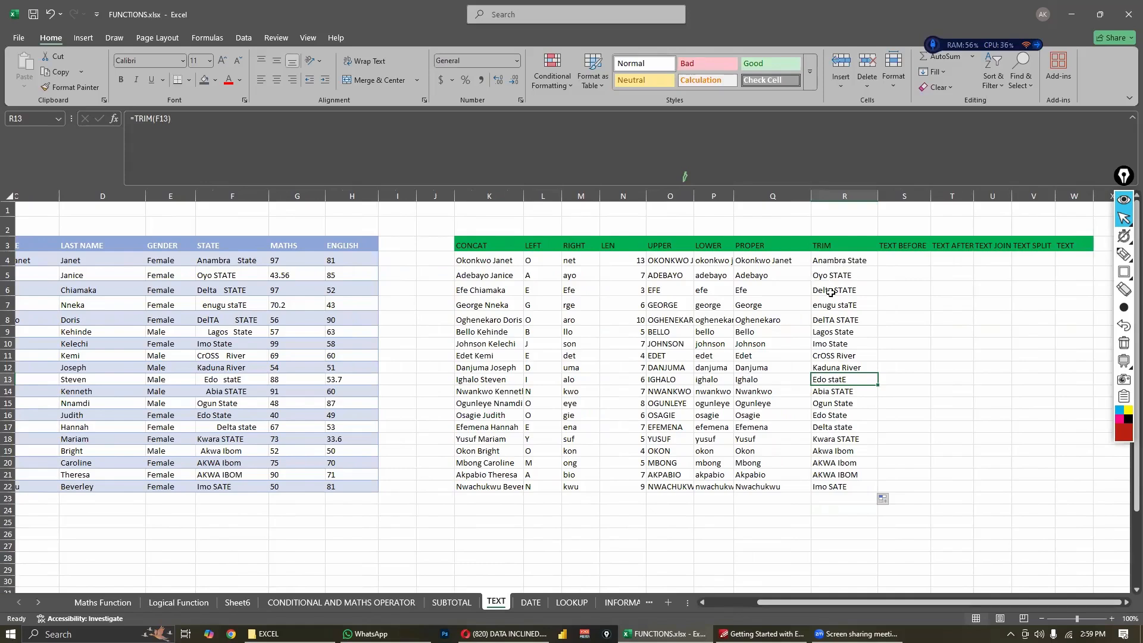
pyautogui.click(827, 356)
pyautogui.click(834, 415)
pyautogui.click(841, 475)
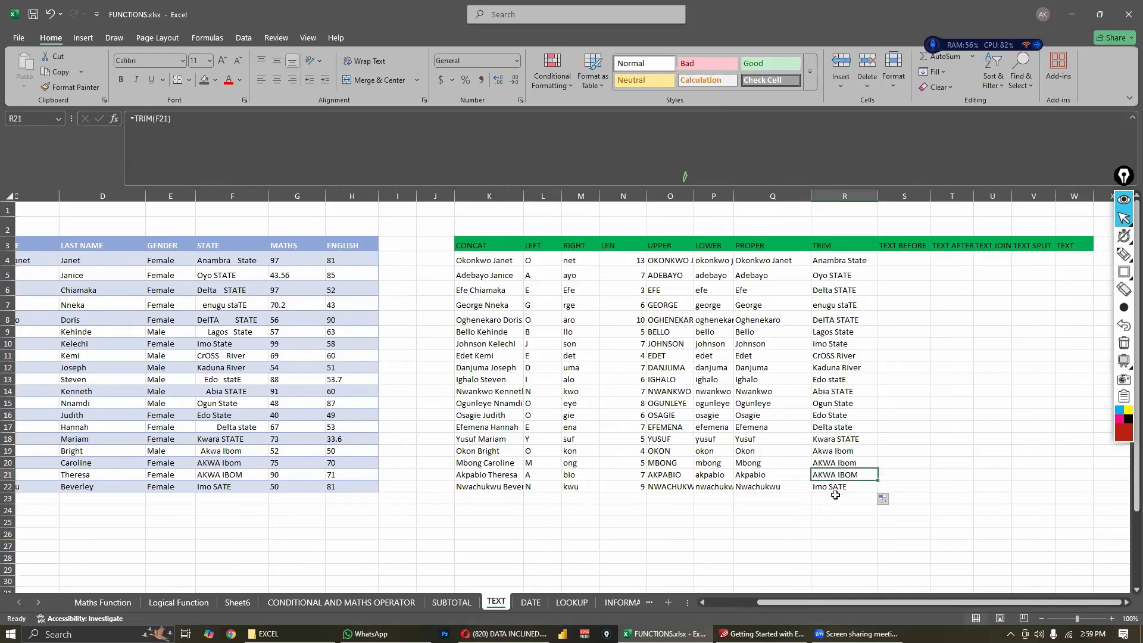
pyautogui.click(834, 498)
pyautogui.click(829, 510)
pyautogui.click(840, 380)
pyautogui.click(832, 326)
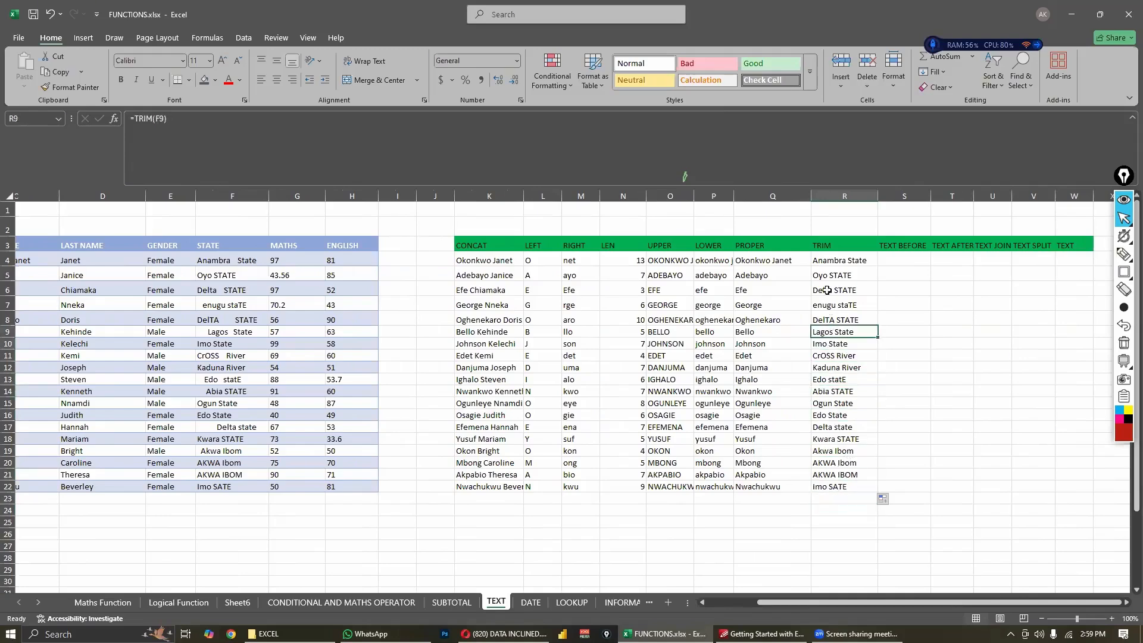
pyautogui.click(827, 290)
# - Change the formula in R4 to =PROPER(TRIM(F4)) to trim the state name and apply proper case
pyautogui.click(827, 260)
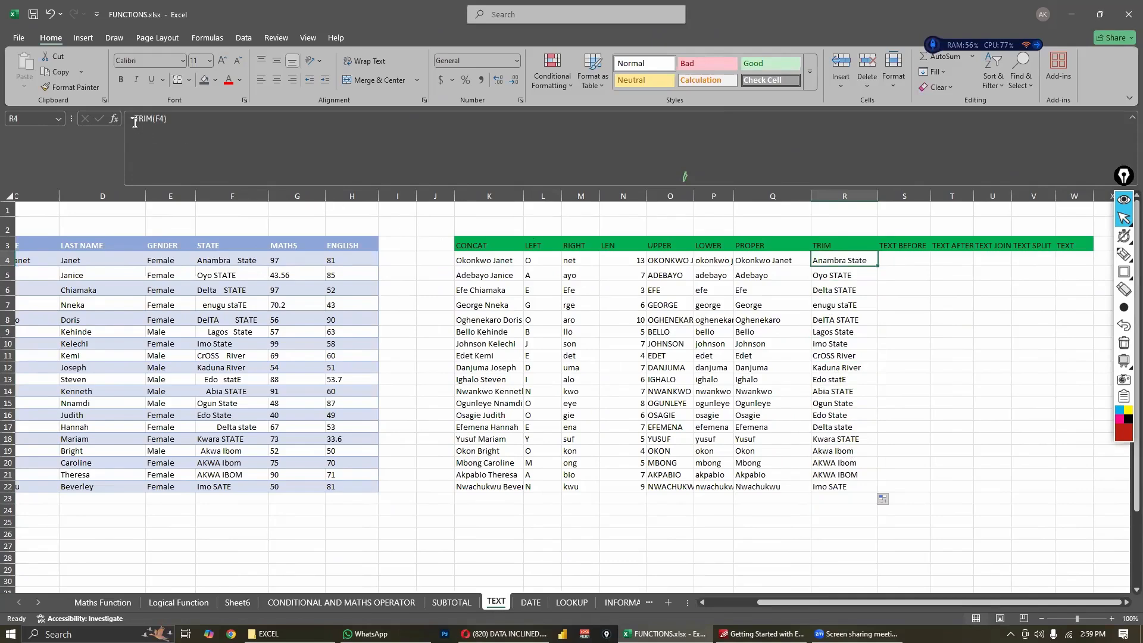
pyautogui.click(166, 128)
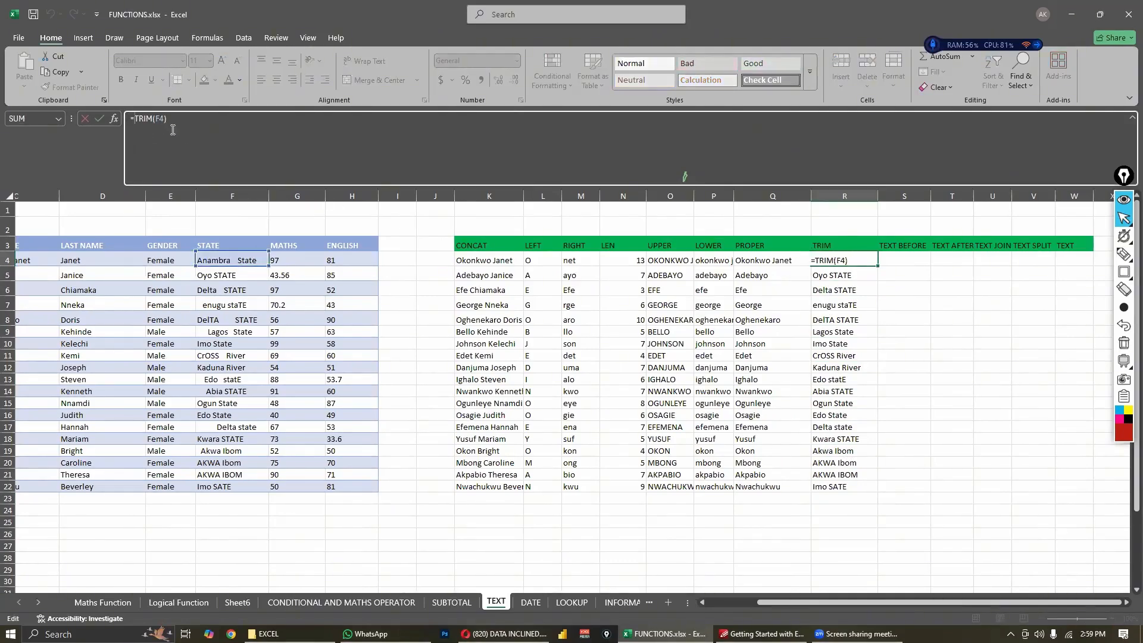
pyautogui.write('PROPER')
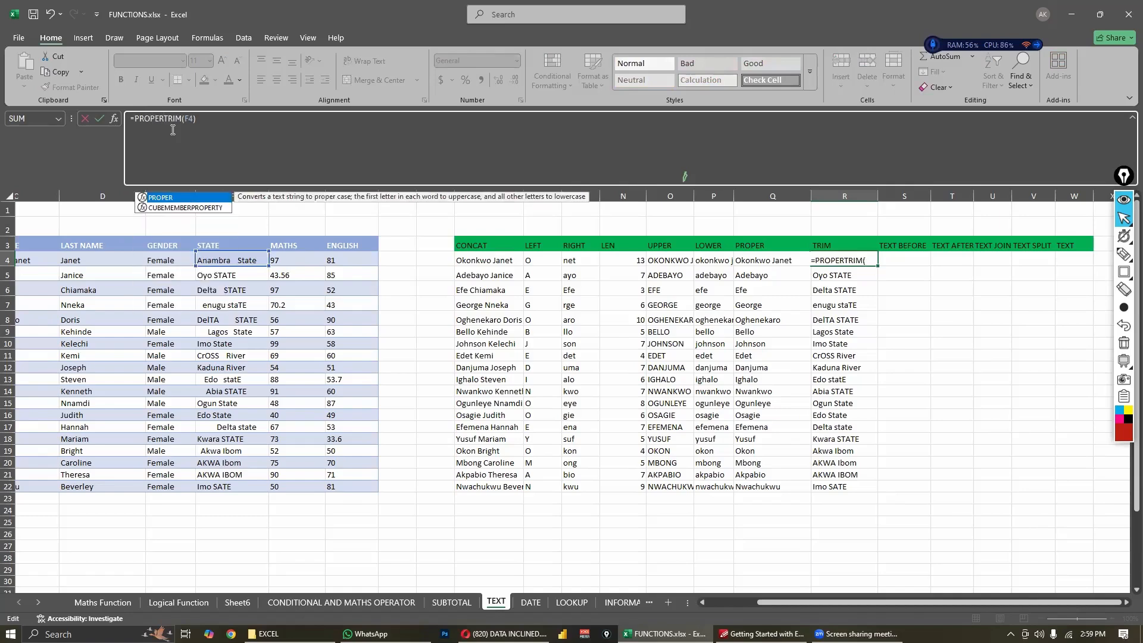
pyautogui.write('(TRIM(F4')
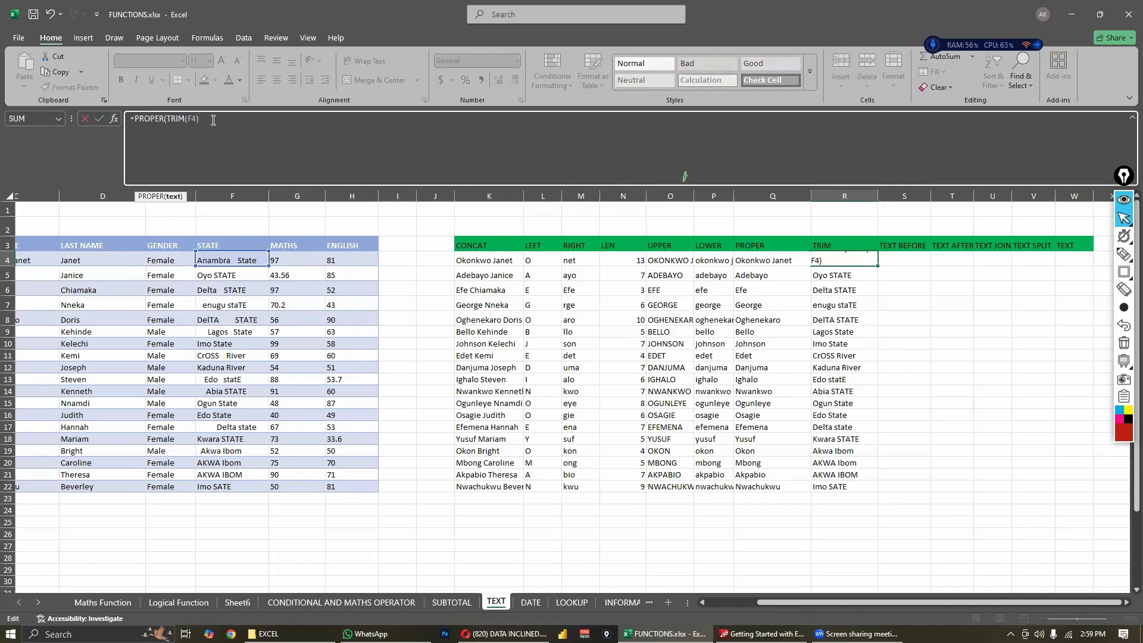
pyautogui.write(')')
pyautogui.press('Return')
# - Fill the combined PROPER and TRIM formula from R4 down through R22
pyautogui.click(866, 264)
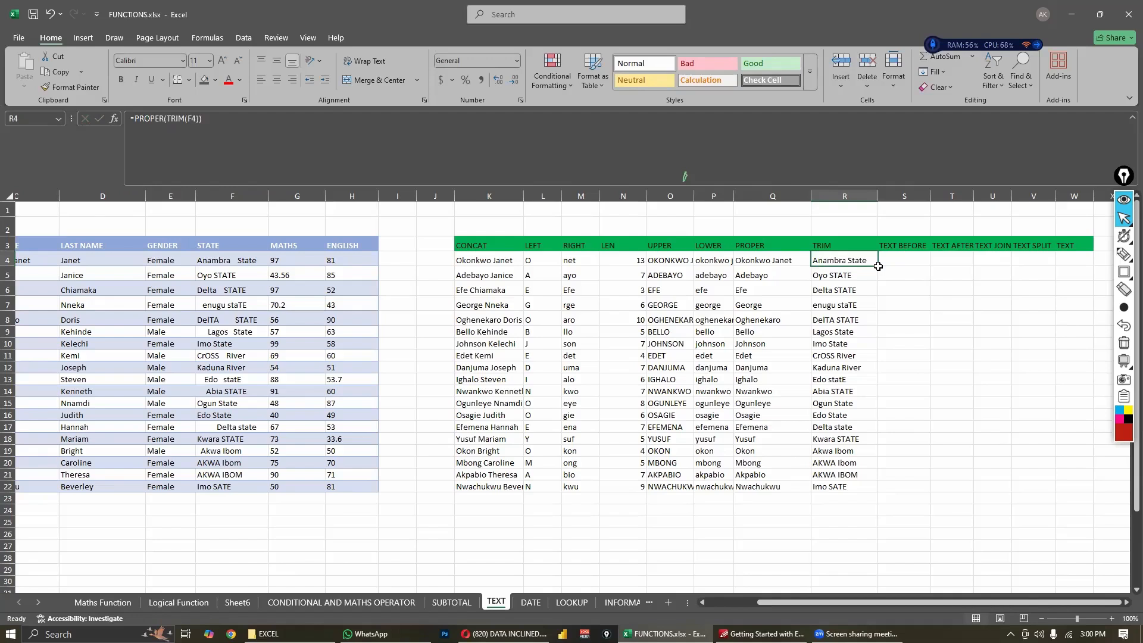
pyautogui.click(879, 266)
pyautogui.click(874, 266)
pyautogui.doubleClick(877, 266)
pyautogui.click(945, 429)
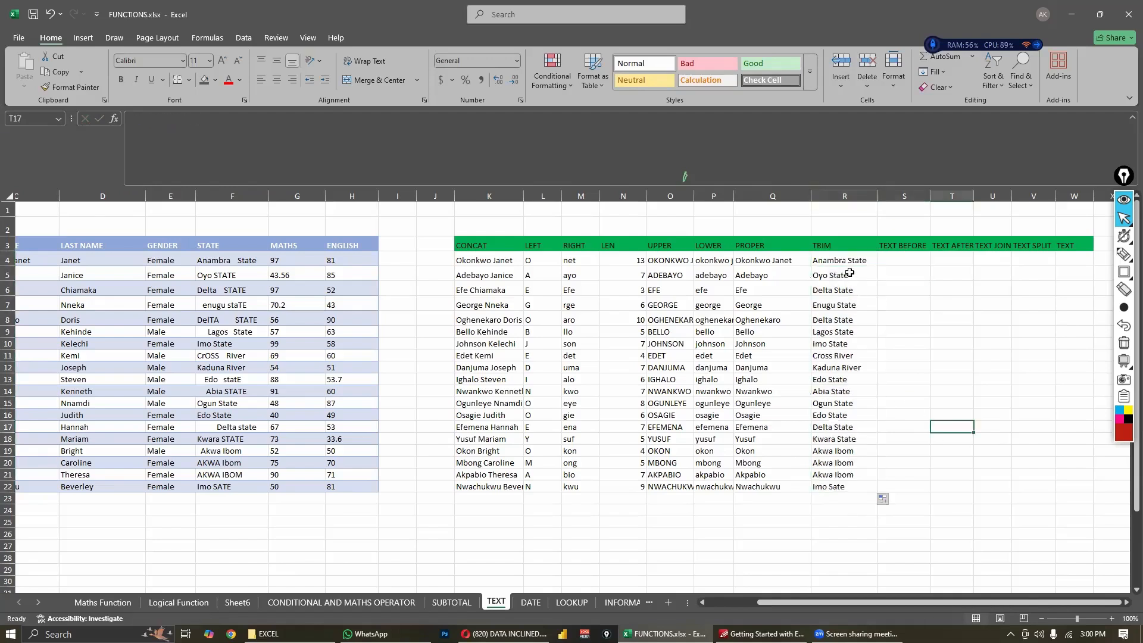
pyautogui.click(632, 533)
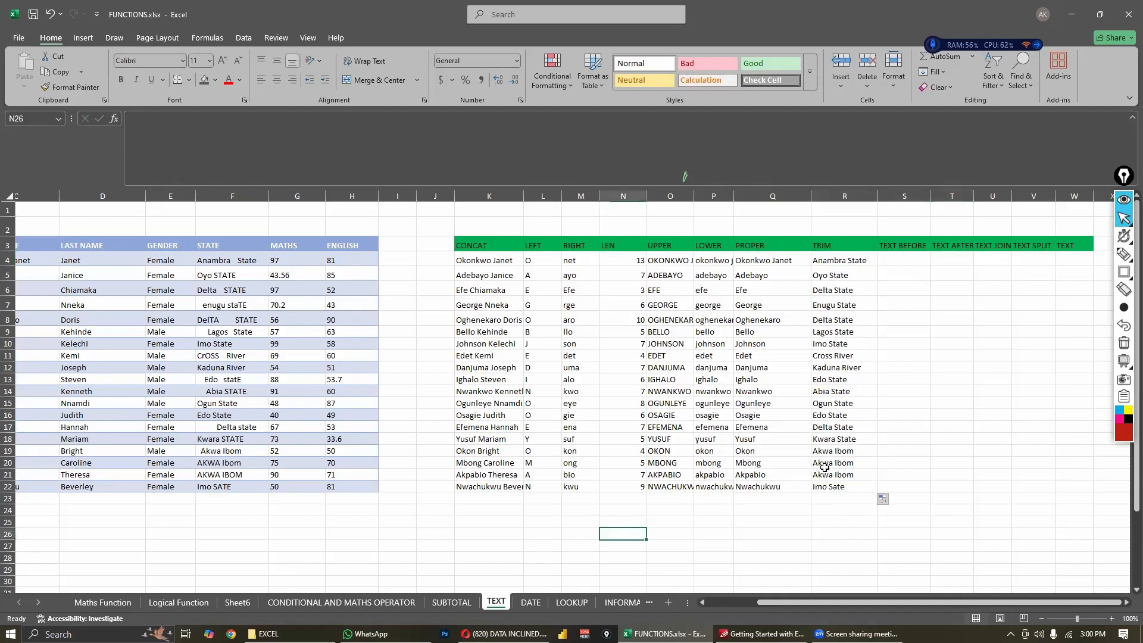
pyautogui.click(835, 525)
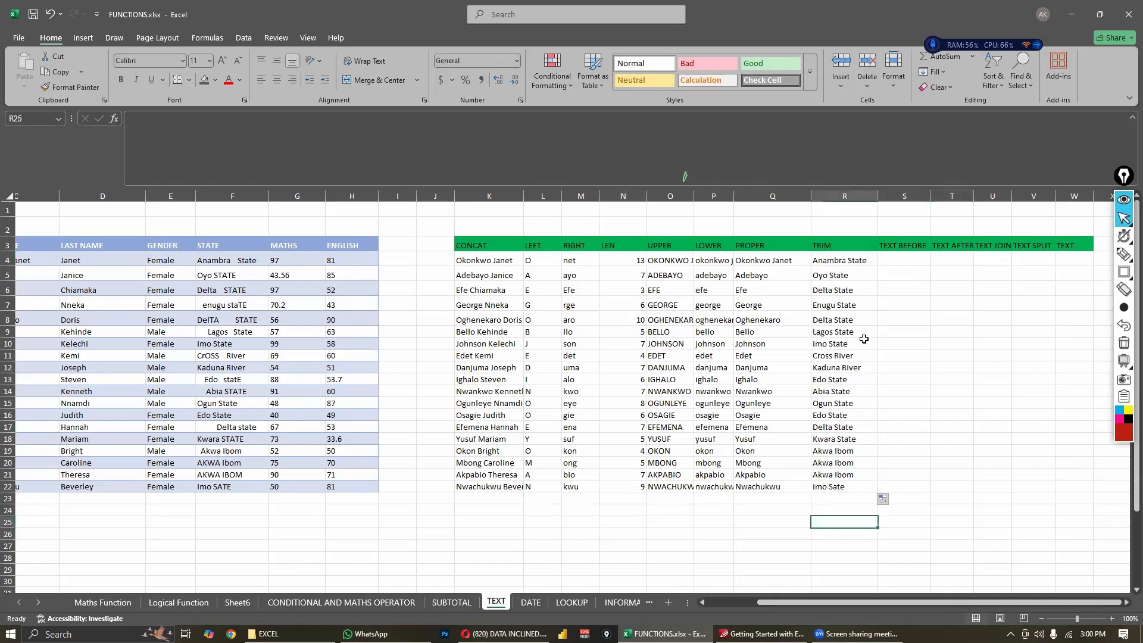
# - Clear the formulas from R4:R22 in the TRIM column
pyautogui.click(839, 262)
pyautogui.click(898, 304)
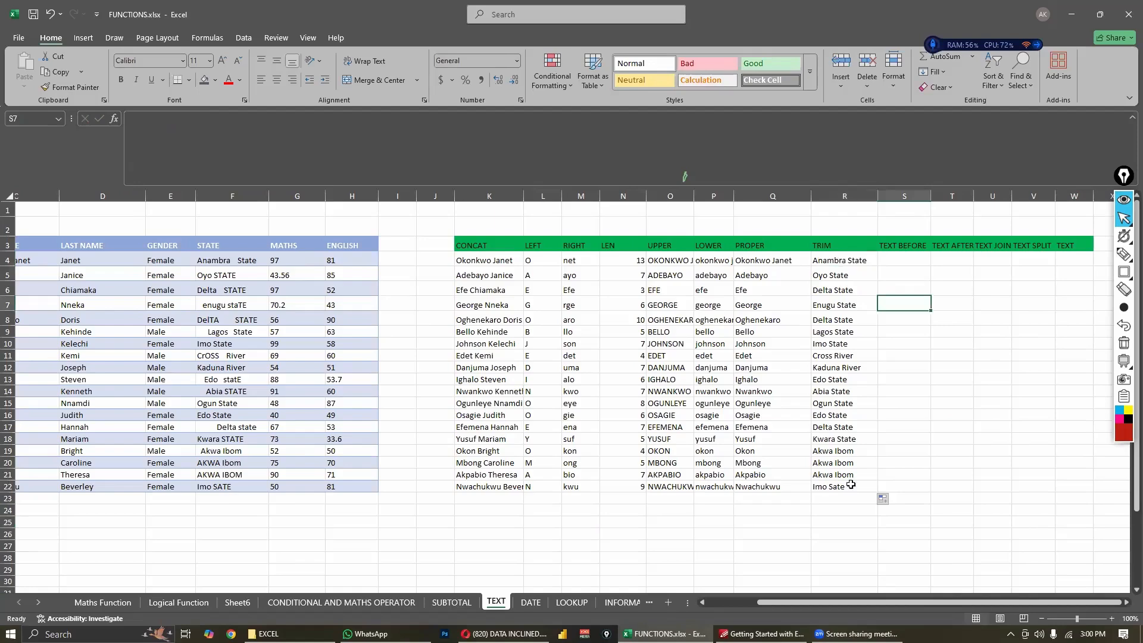
pyautogui.moveTo(851, 486); pyautogui.dragTo(839, 262)
pyautogui.press('Delete')
pyautogui.click(774, 261)
pyautogui.click(770, 289)
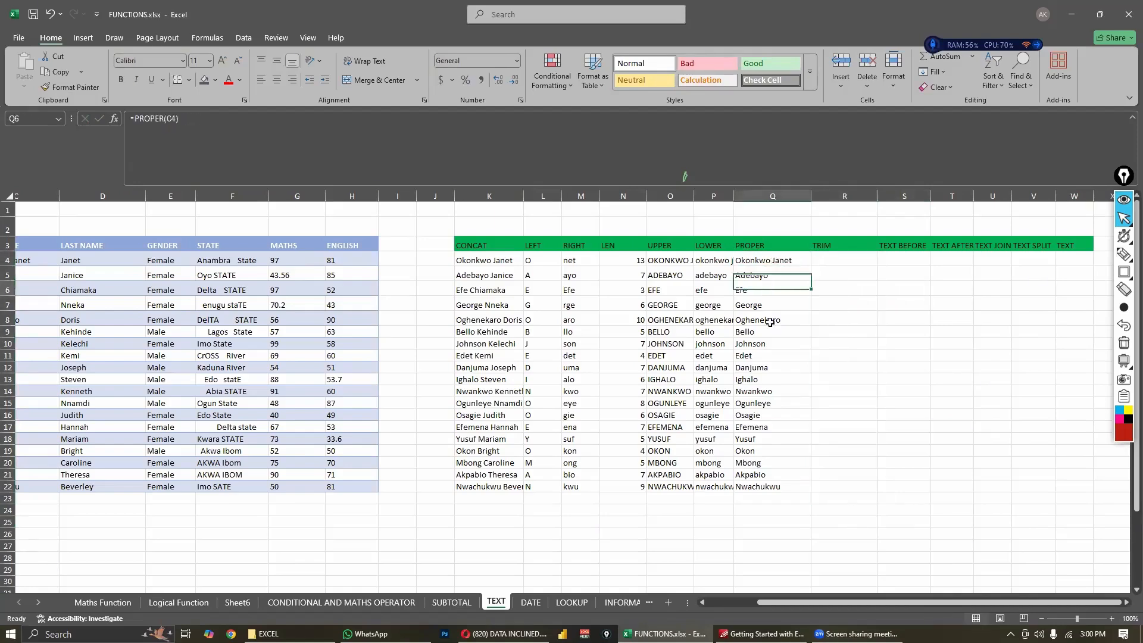
pyautogui.click(770, 322)
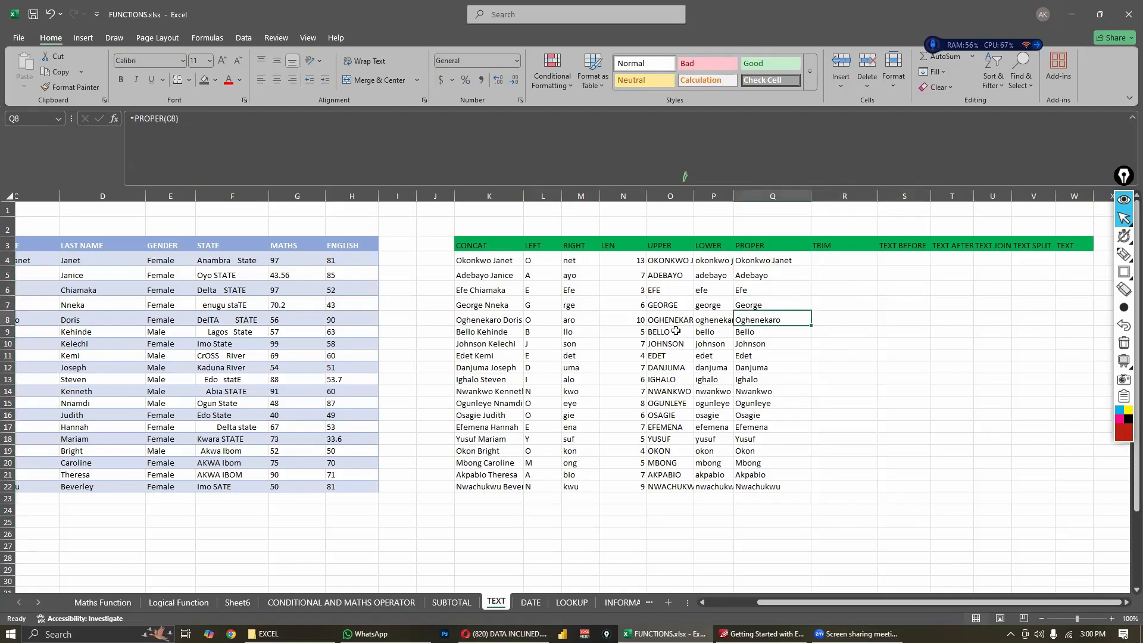
pyautogui.click(761, 302)
pyautogui.click(757, 286)
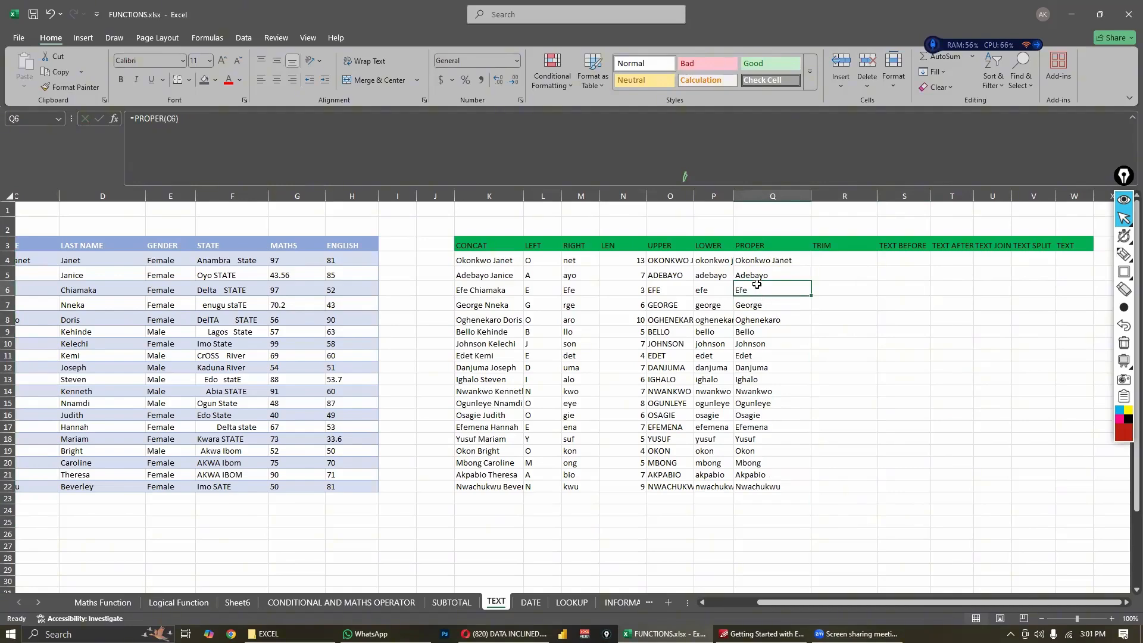
pyautogui.hscroll(-3, 207, 270)
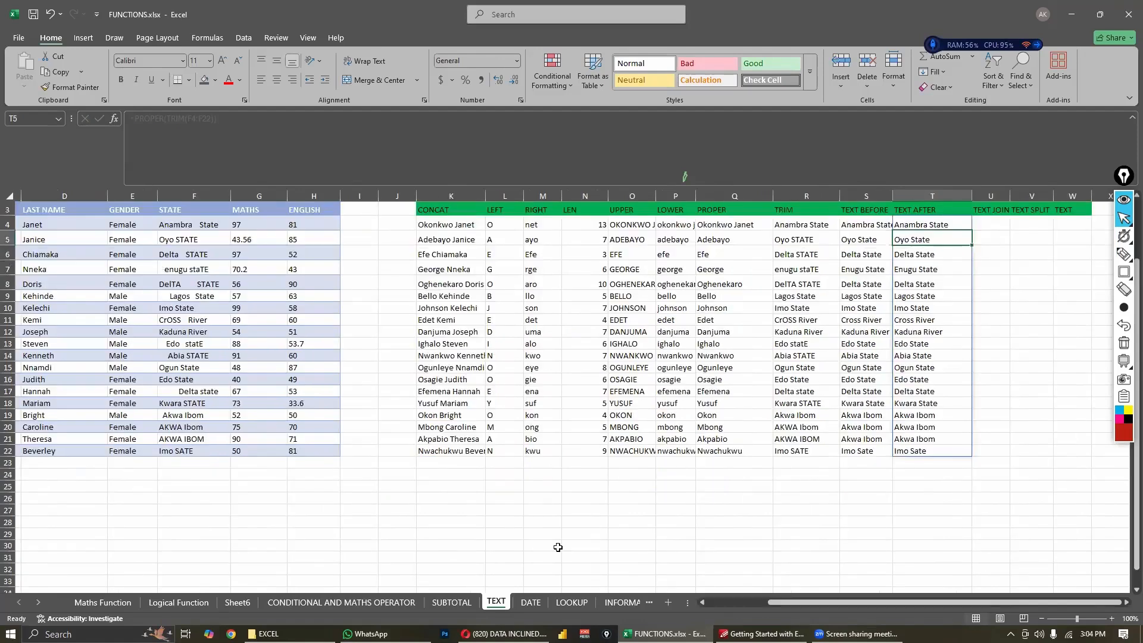
pyautogui.scroll(1, 556, 544)
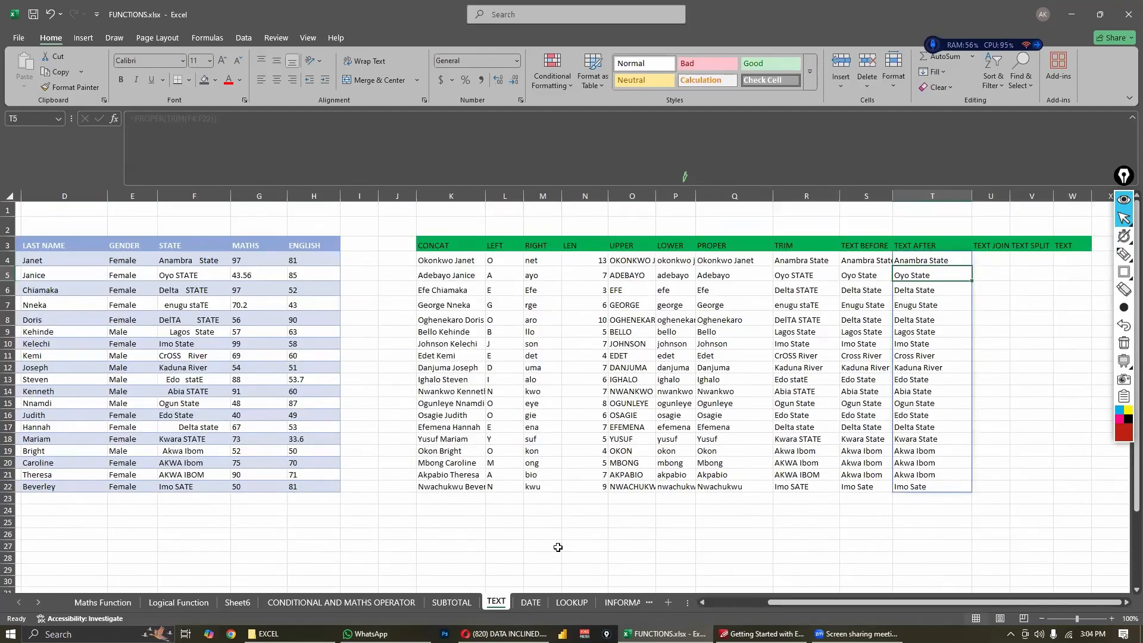
# - Switch to the DATE sheet and review its start date, end date and name columns
pyautogui.click(530, 603)
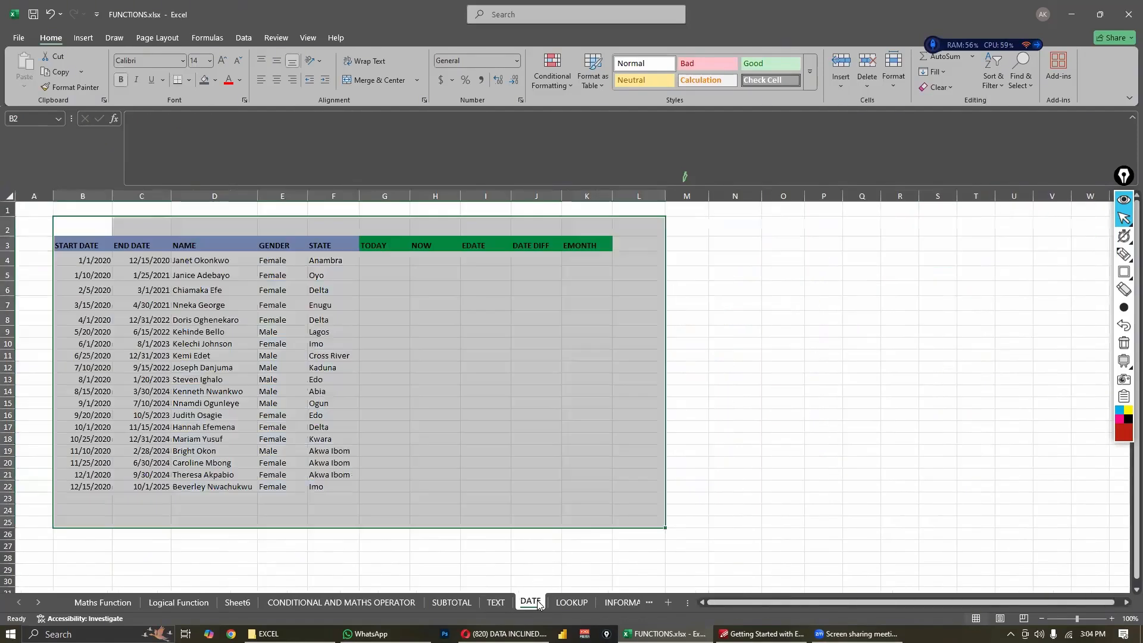
pyautogui.click(531, 442)
pyautogui.click(104, 265)
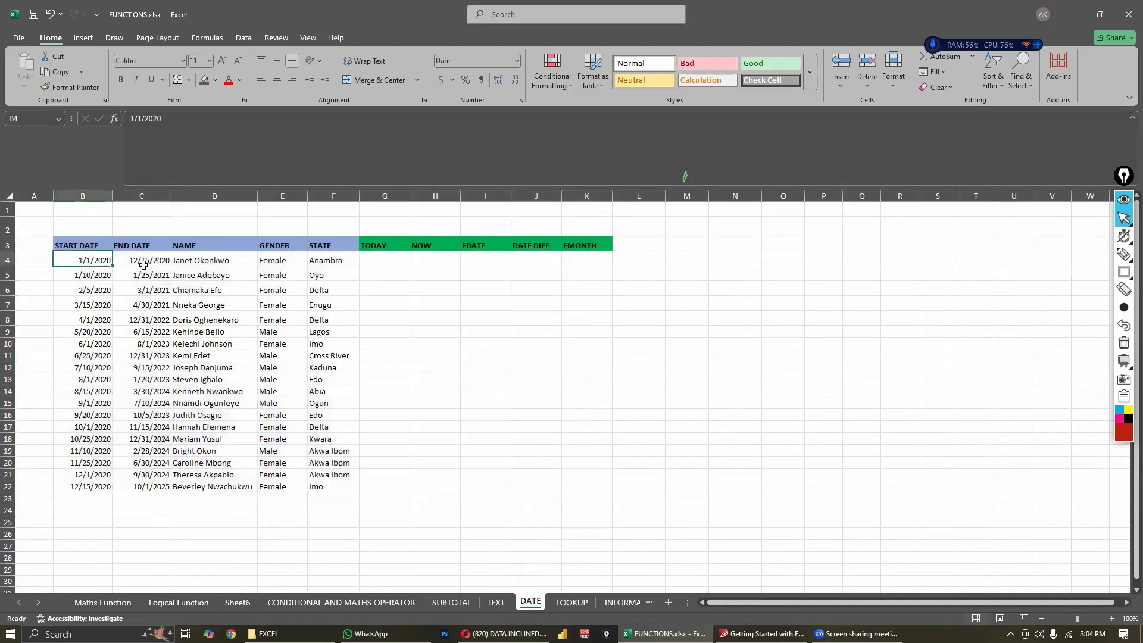
pyautogui.click(146, 266)
pyautogui.click(222, 290)
# - Enter the formula =TODAY() in G4 under the TODAY heading
pyautogui.click(367, 258)
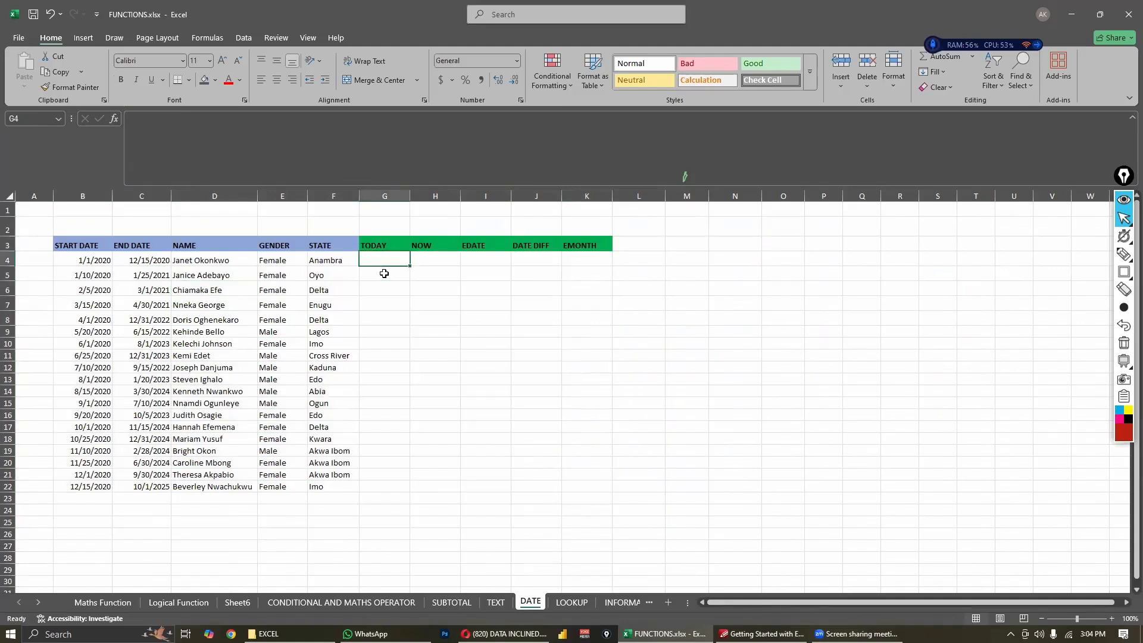
pyautogui.write('=TODAY')
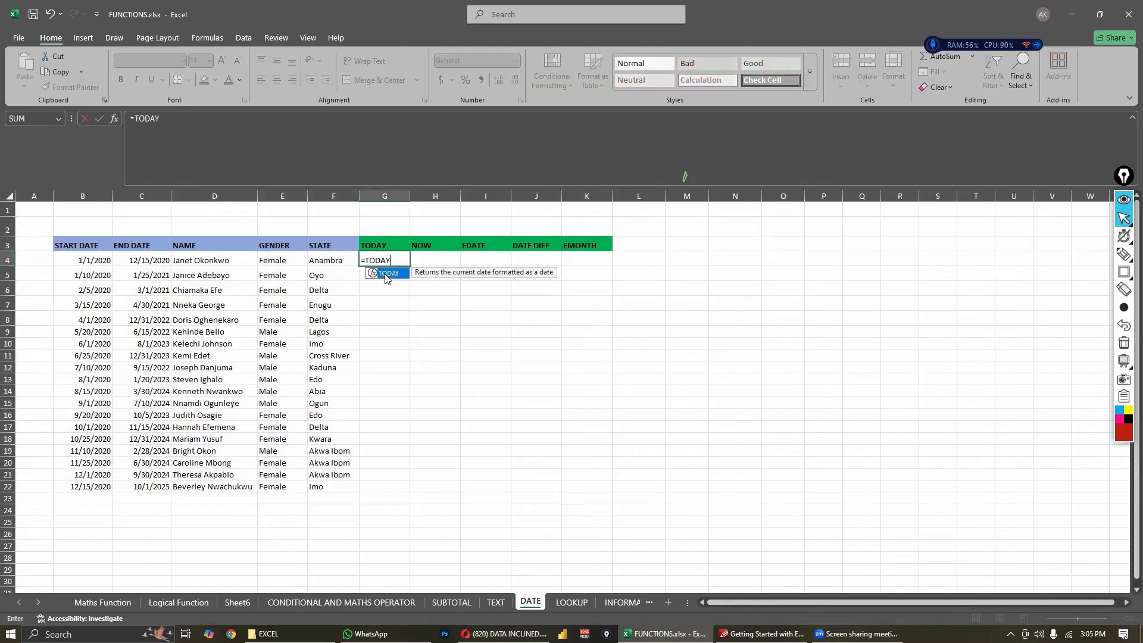
pyautogui.doubleClick(385, 273)
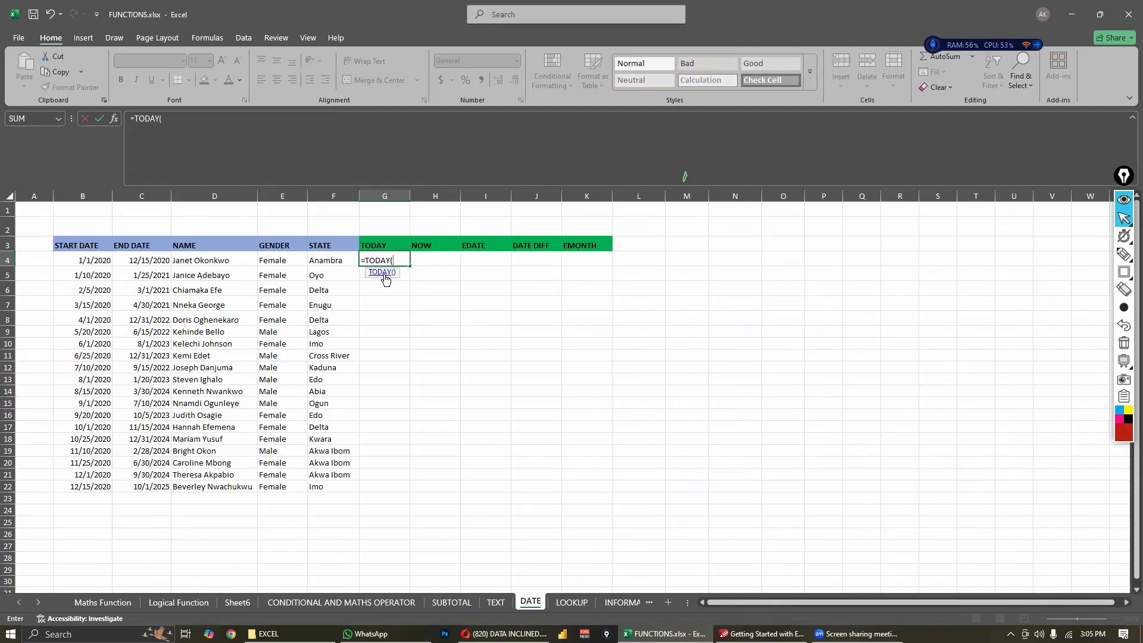
pyautogui.write(')')
pyautogui.press('Return')
# - Fill the TODAY formula from G4 down through G22
pyautogui.click(404, 265)
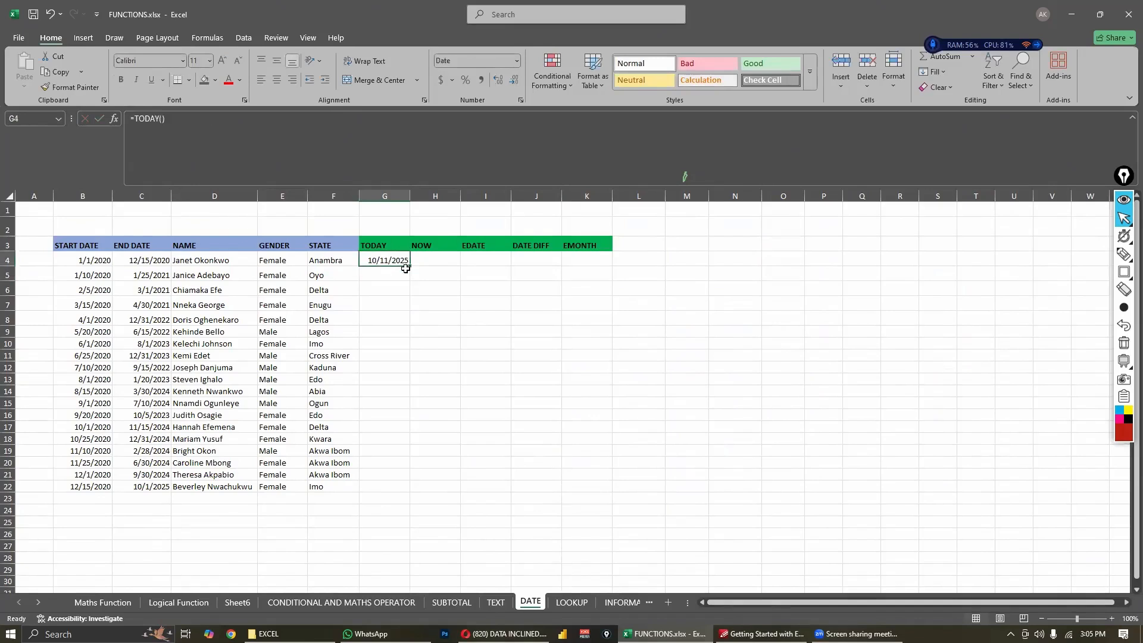
pyautogui.moveTo(406, 268); pyautogui.dragTo(408, 387)
pyautogui.hotkey('ctrl', 'z')
pyautogui.doubleClick(410, 266)
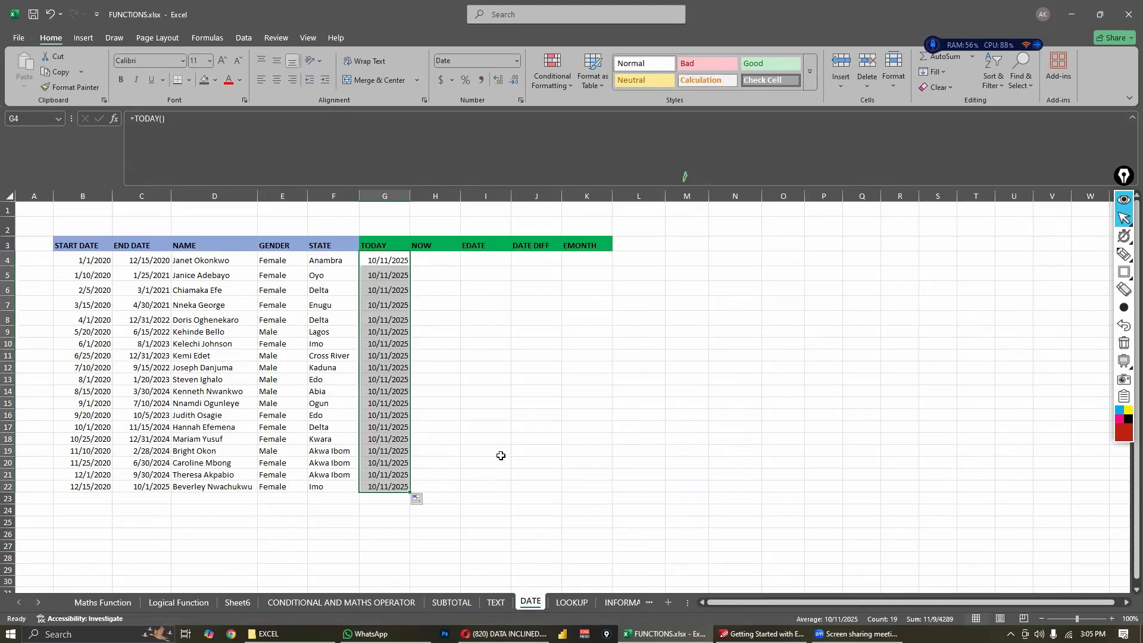
pyautogui.click(501, 456)
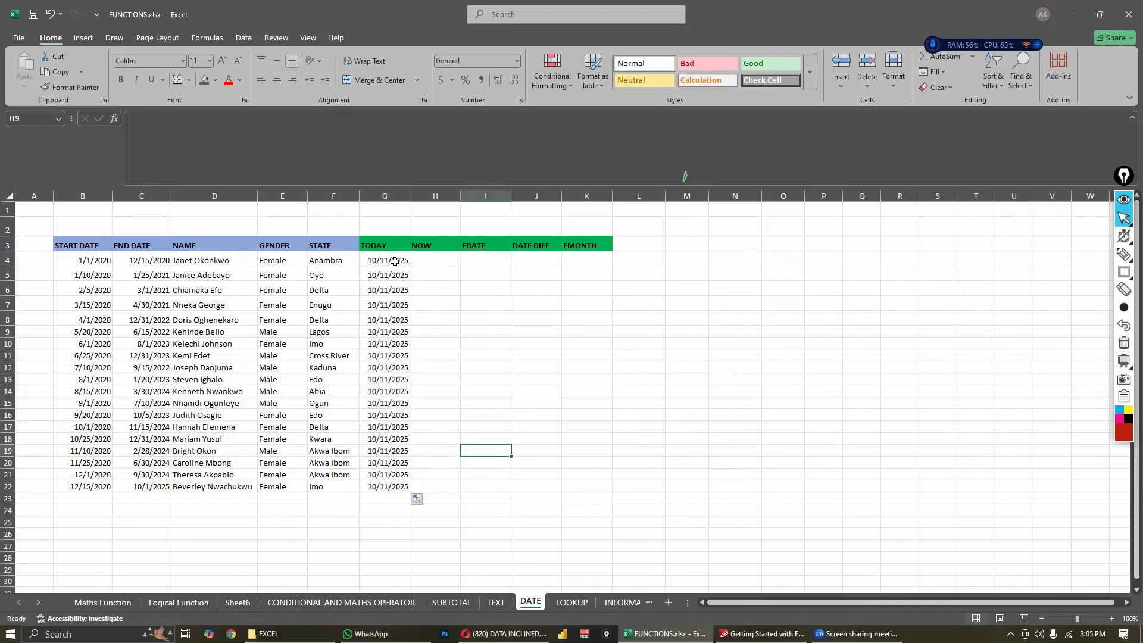
# - Enter the formula =NOW() in H4 under the NOW heading
pyautogui.click(394, 261)
pyautogui.click(444, 288)
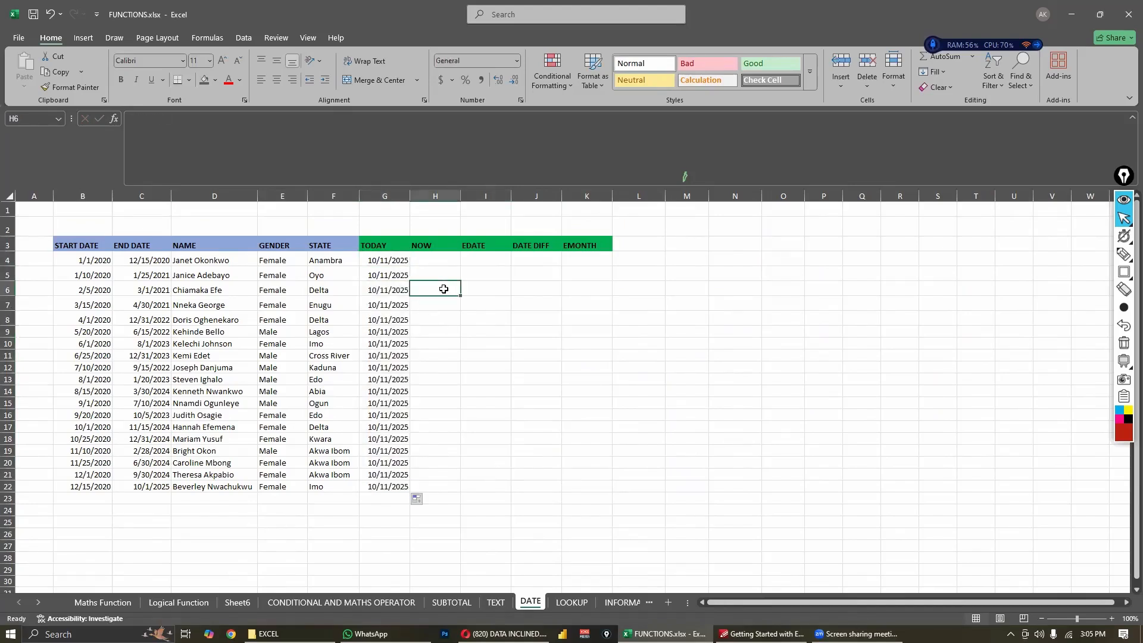
pyautogui.click(446, 258)
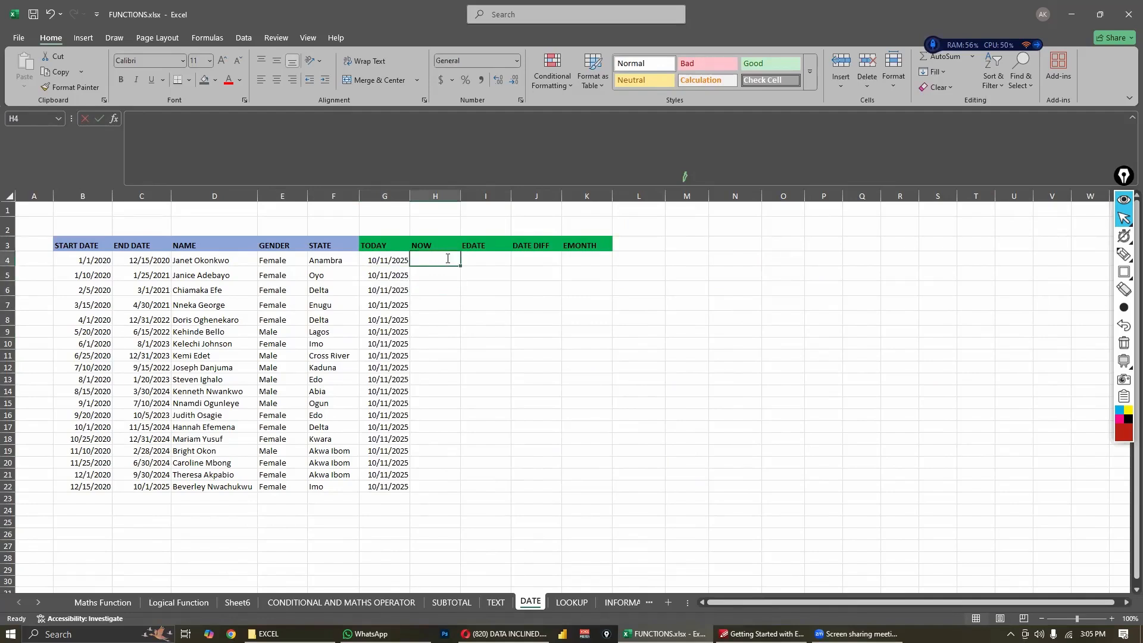
pyautogui.write('=')
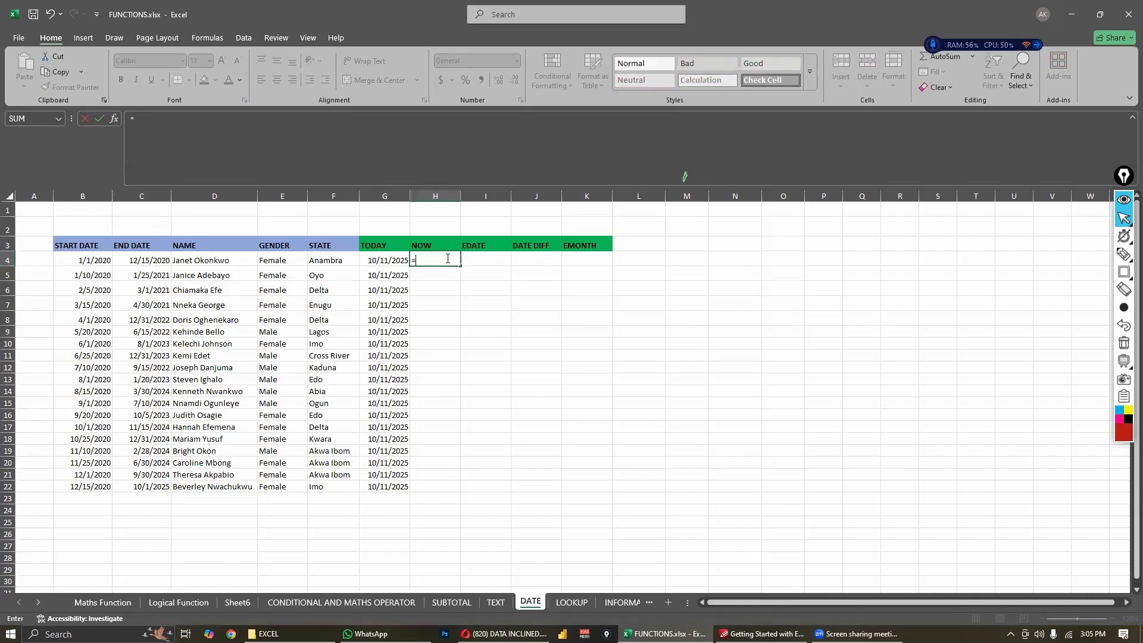
pyautogui.write('N')
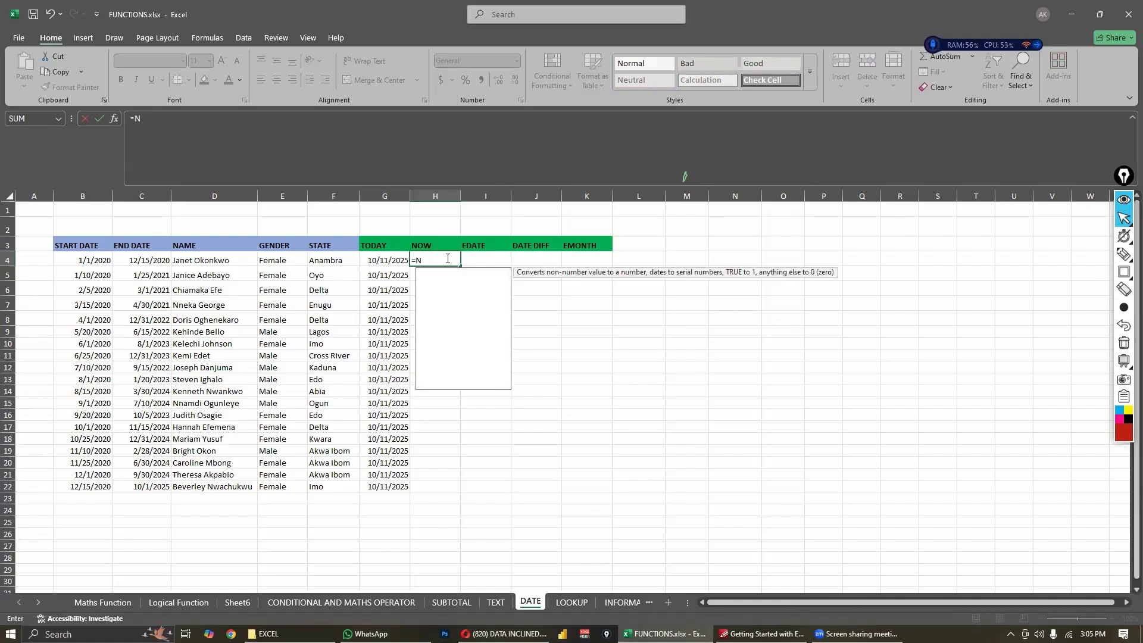
pyautogui.write('OW()')
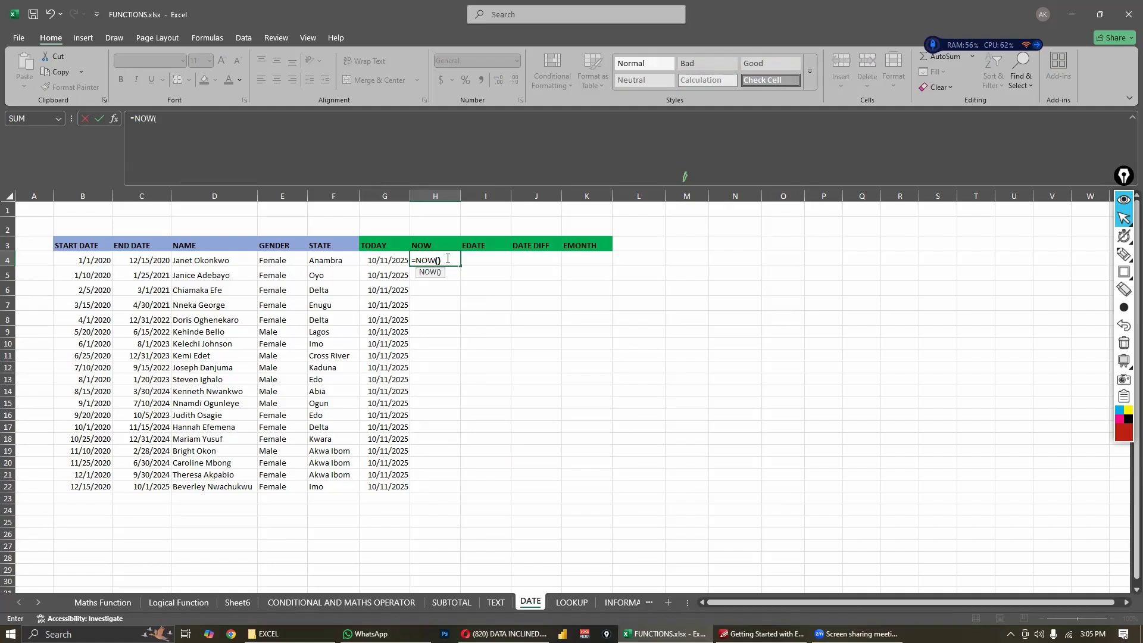
pyautogui.press('Return')
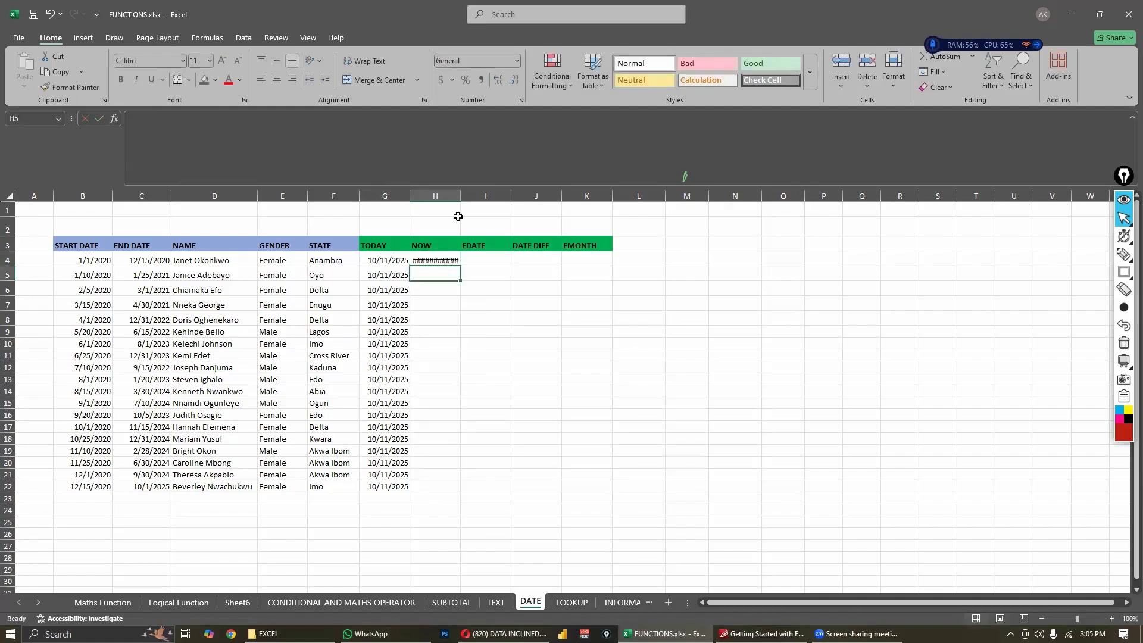
# - Widen column H to fit the date and time, and fill the NOW formula from H4 down through H22
pyautogui.moveTo(469, 196); pyautogui.dragTo(501, 217)
pyautogui.click(511, 314)
pyautogui.click(481, 265)
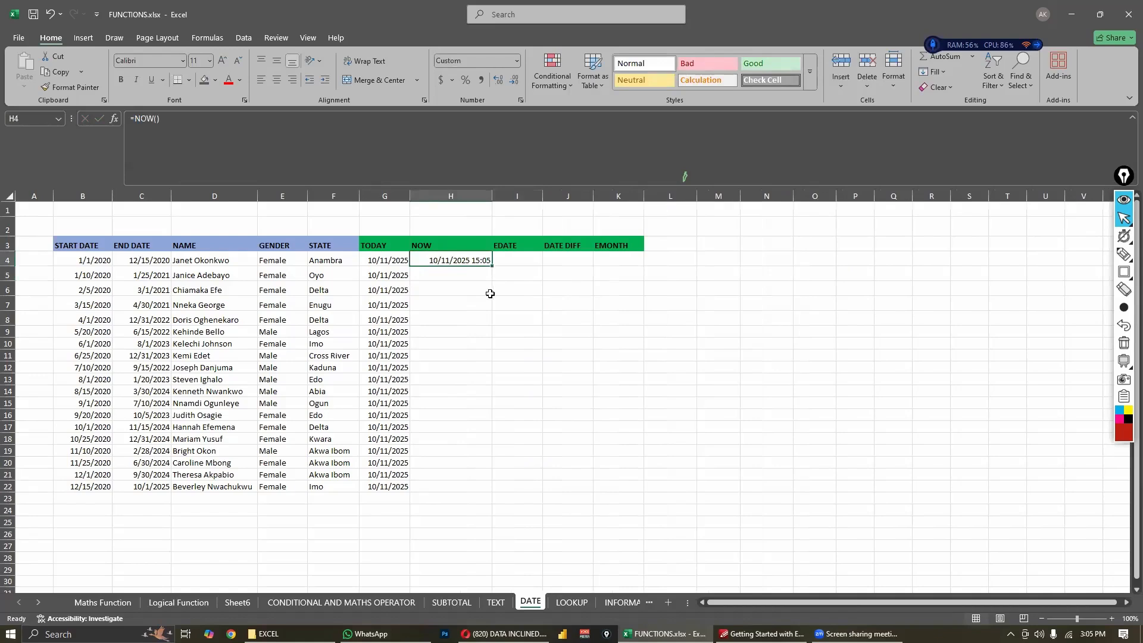
pyautogui.moveTo(494, 264); pyautogui.dragTo(487, 488)
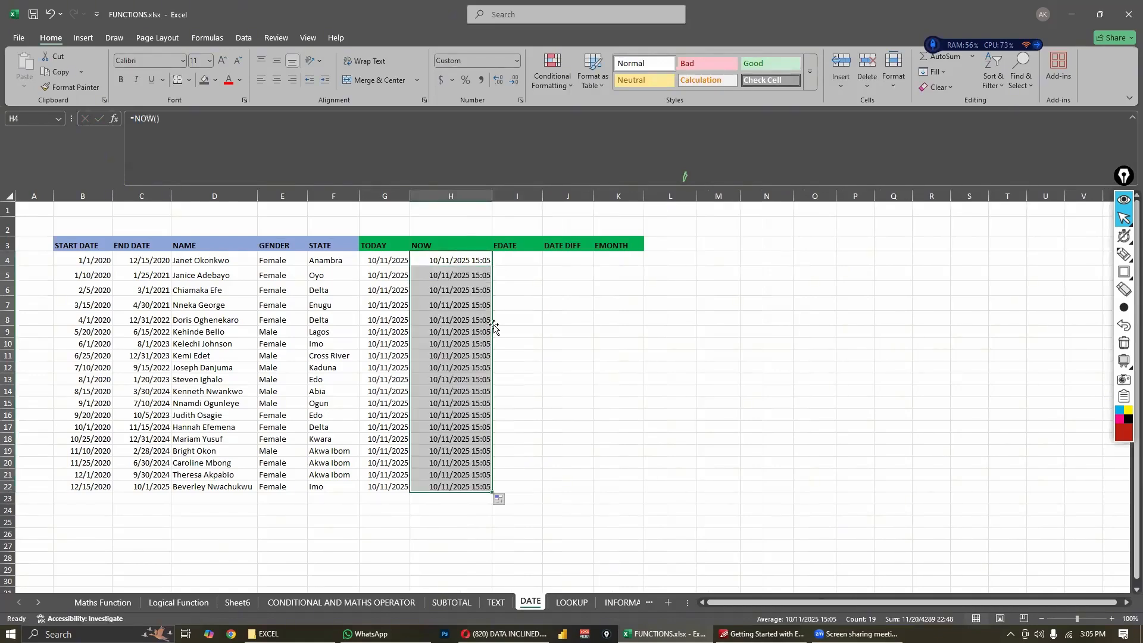
pyautogui.click(515, 344)
pyautogui.click(521, 332)
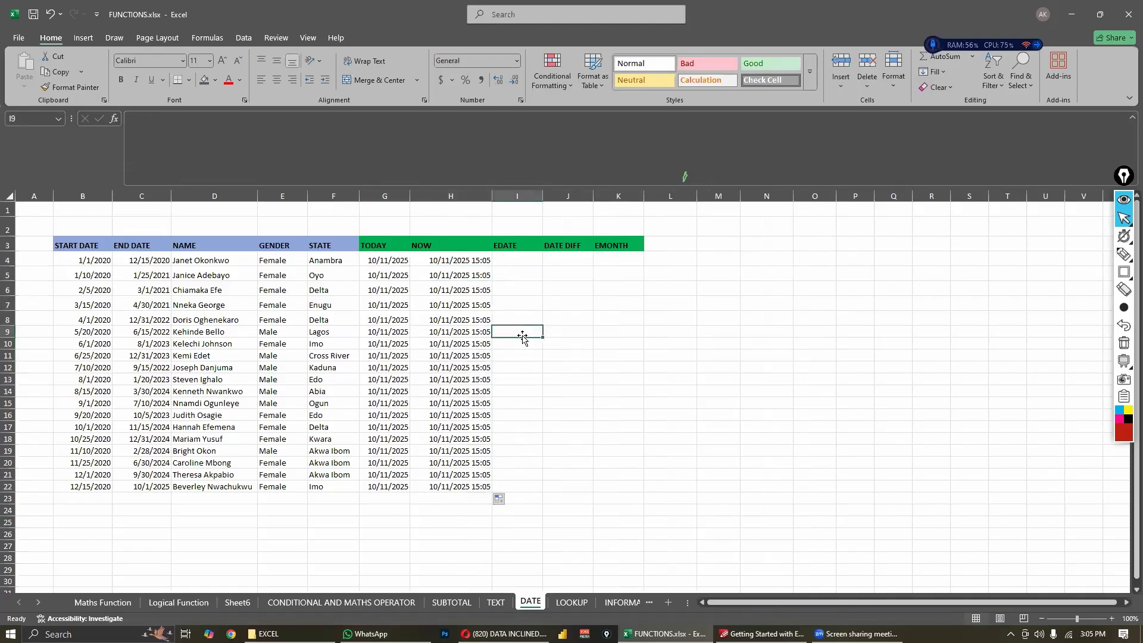
pyautogui.click(508, 257)
pyautogui.write('=DATE')
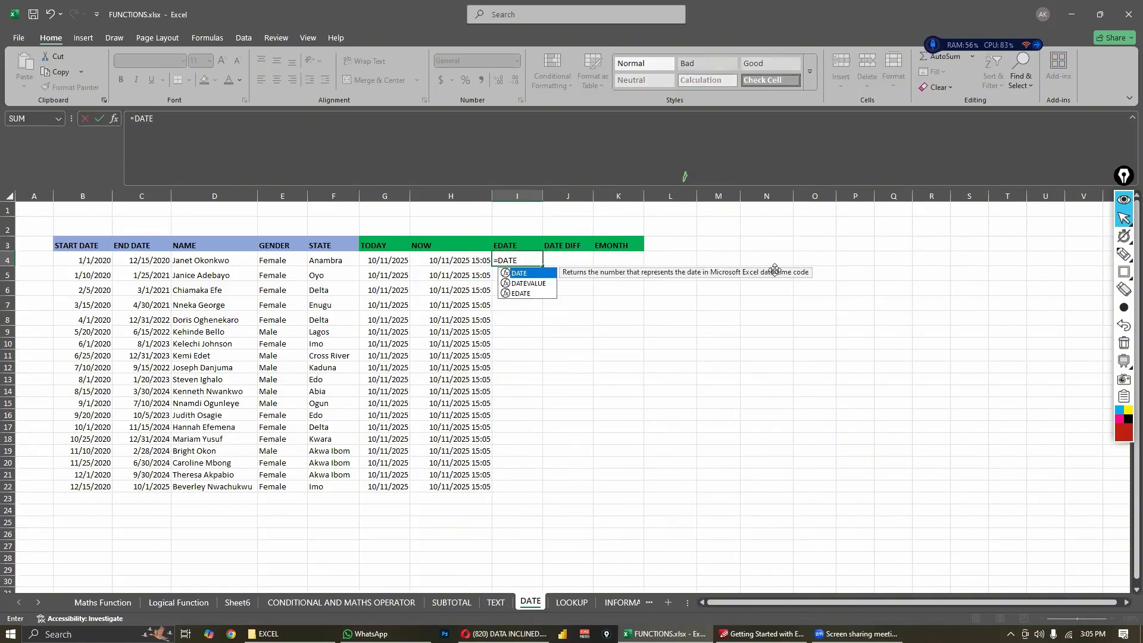
pyautogui.press('Escape')
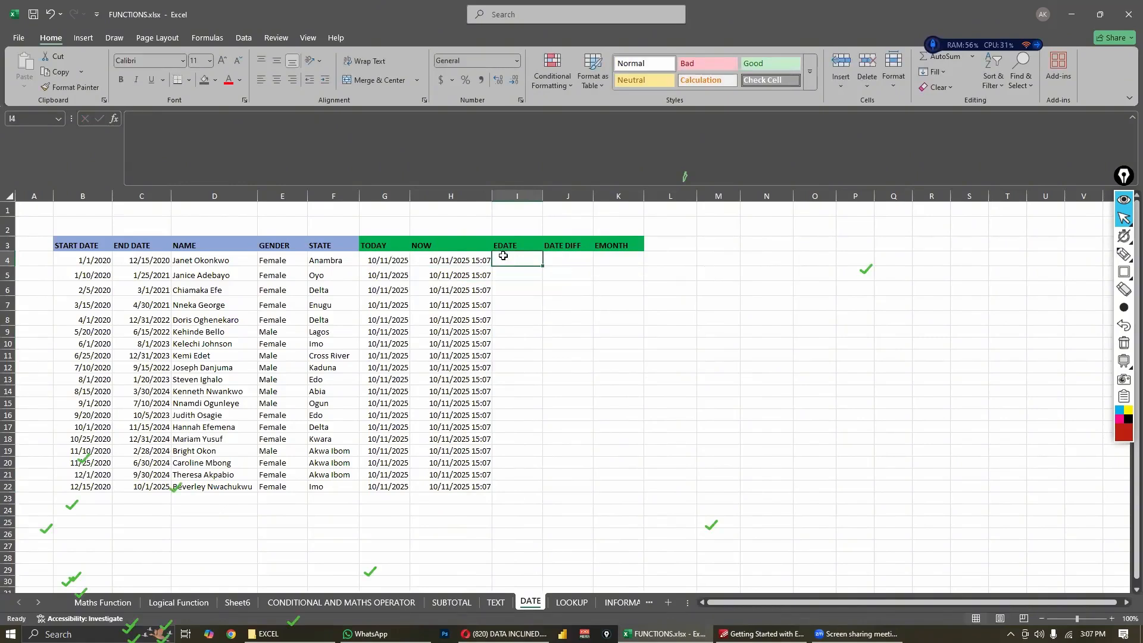
# - Enter the formula =EDATE(B4,4) in I4 to add four months to the first start date
pyautogui.write('=')
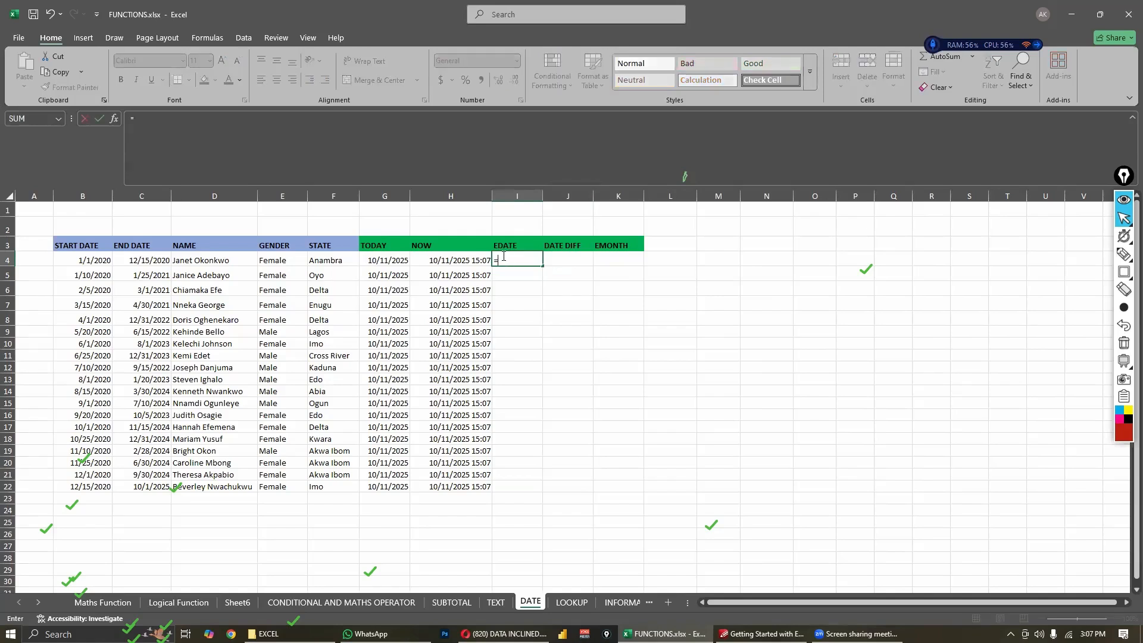
pyautogui.write('EDA')
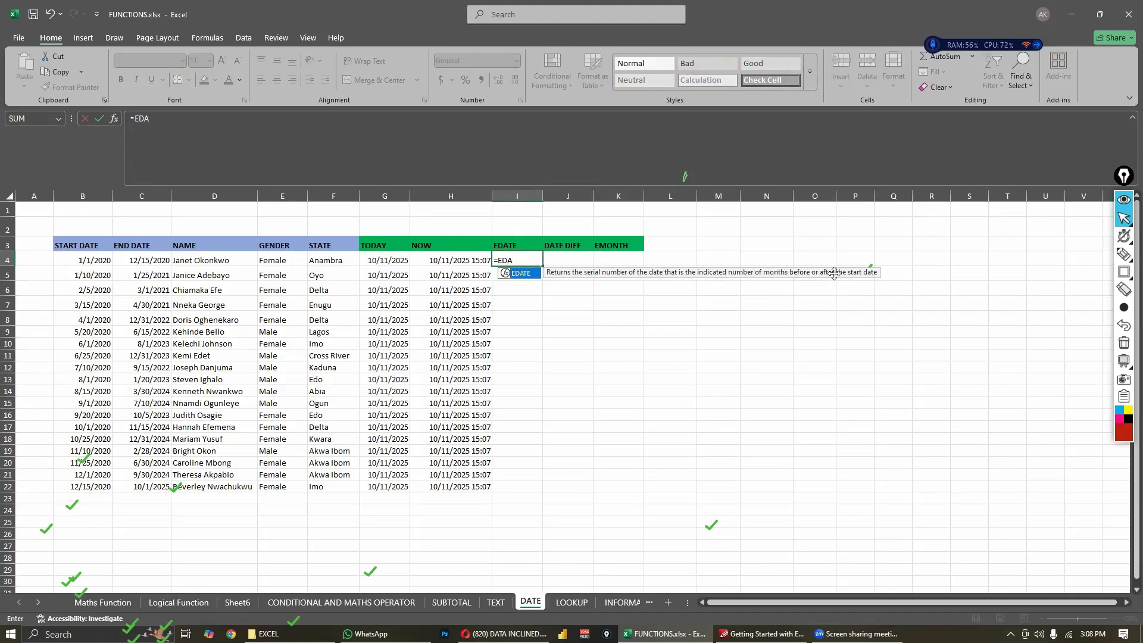
pyautogui.write('TE(')
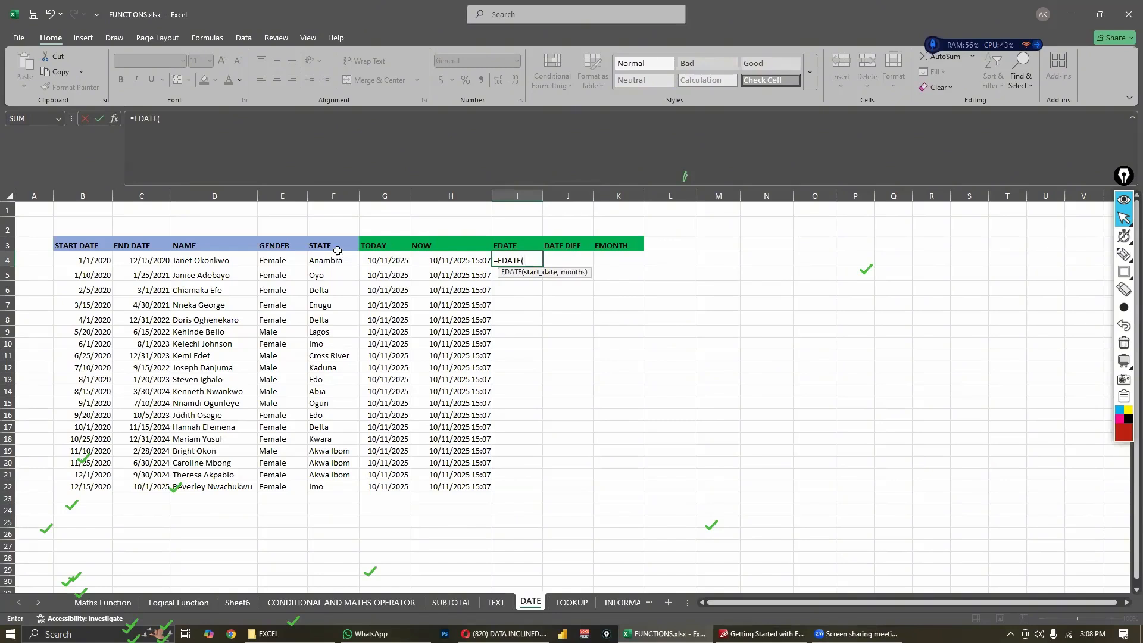
pyautogui.click(110, 262)
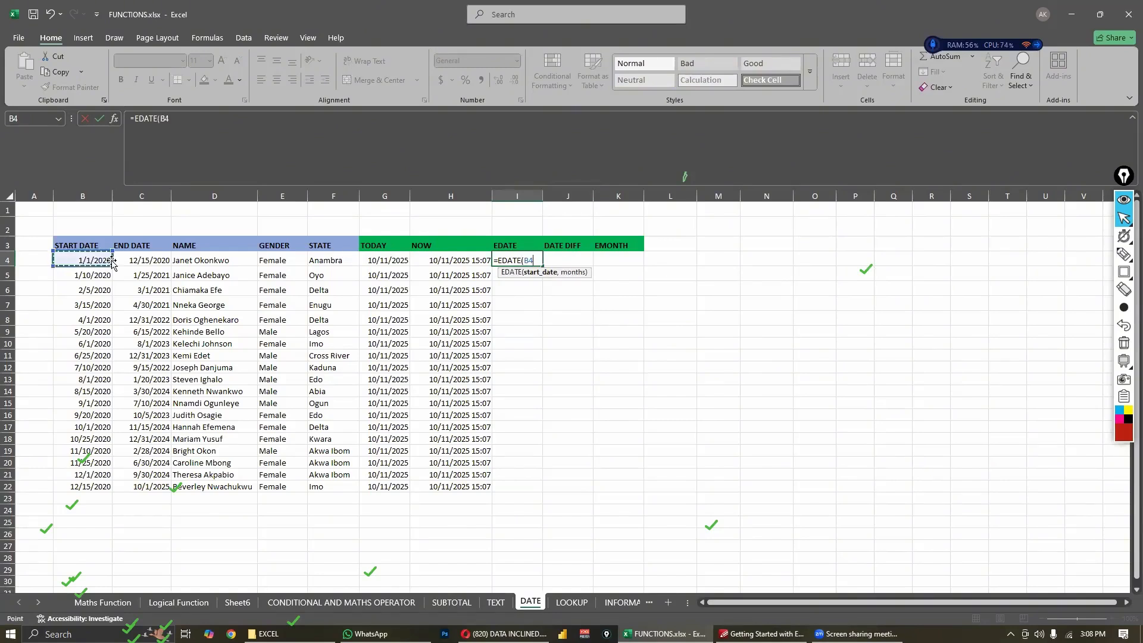
pyautogui.write(',4')
pyautogui.press('Return')
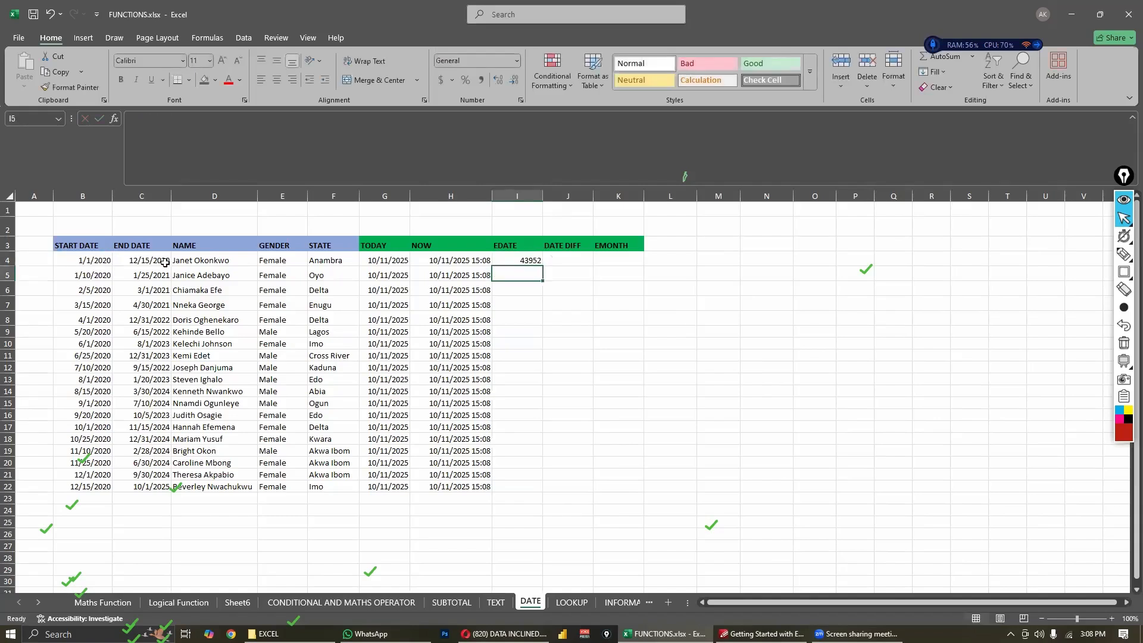
# - Format I4:I22 in the EDATE column as Date with the *3/14/2012 type
pyautogui.click(517, 262)
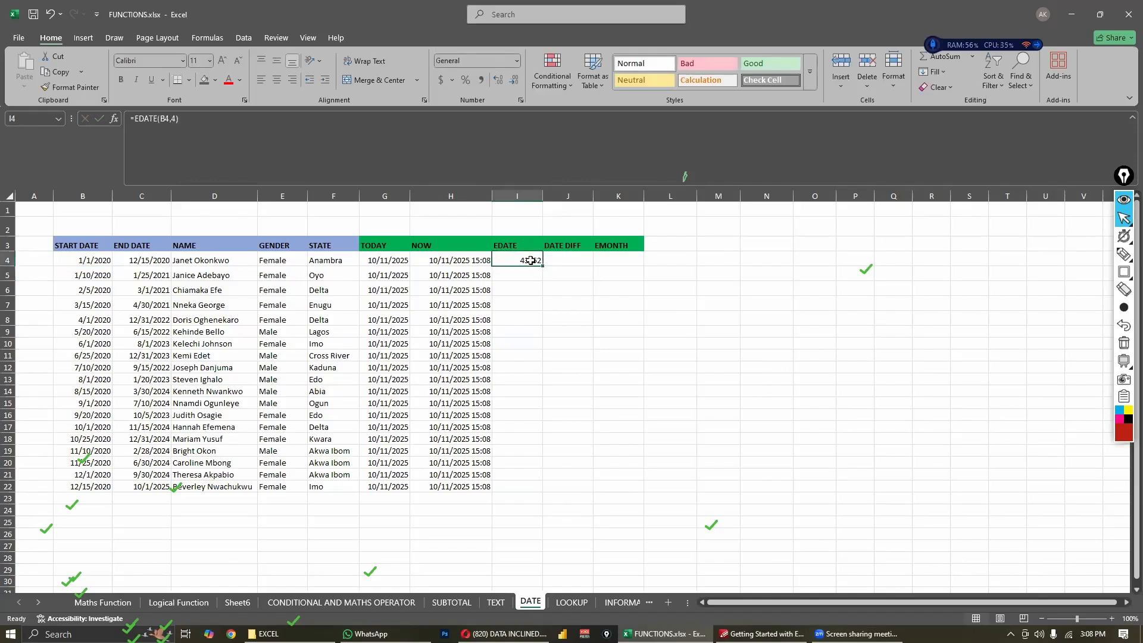
pyautogui.moveTo(531, 260)
pyautogui.mouseDown()
pyautogui.moveTo(507, 495)
pyautogui.moveTo(505, 479)
pyautogui.mouseUp()
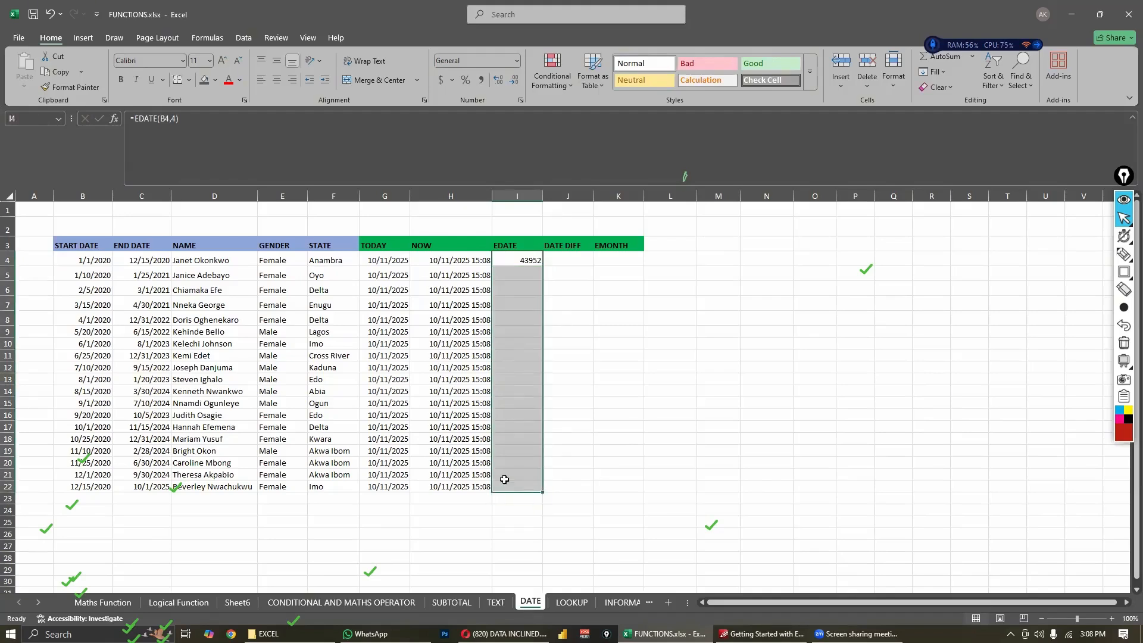
pyautogui.hotkey('ctrl', '1')
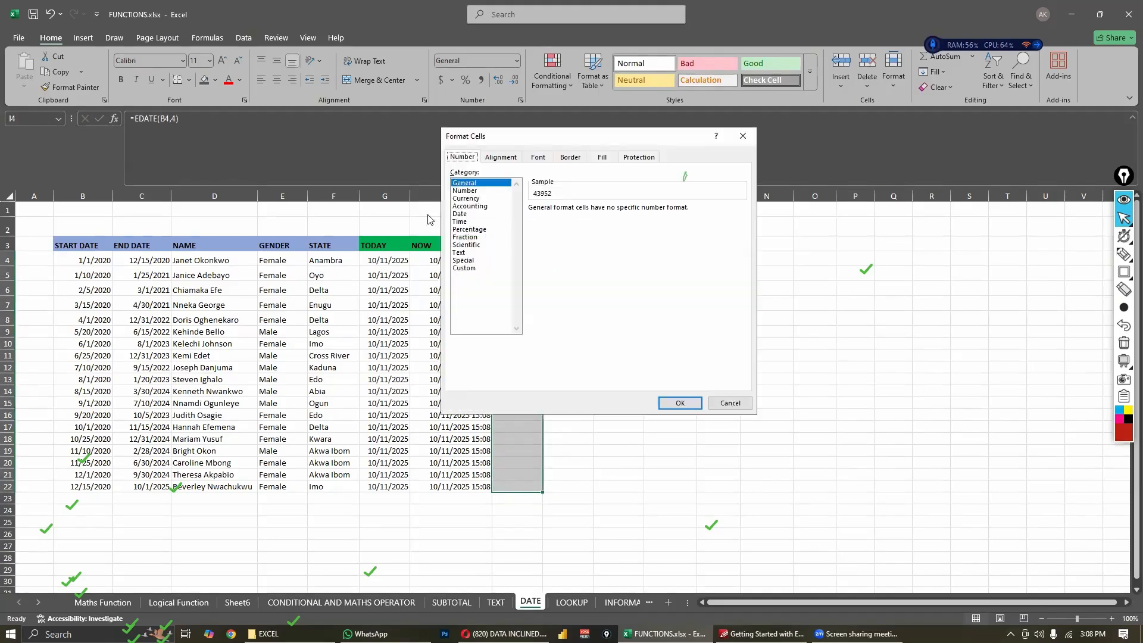
pyautogui.click(477, 214)
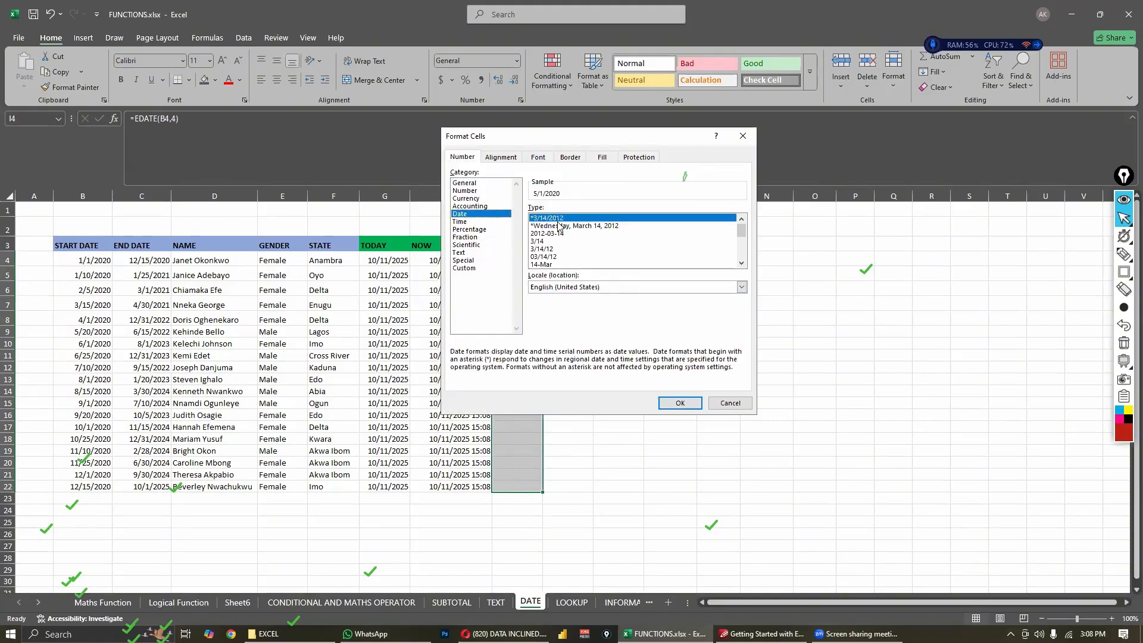
pyautogui.click(674, 407)
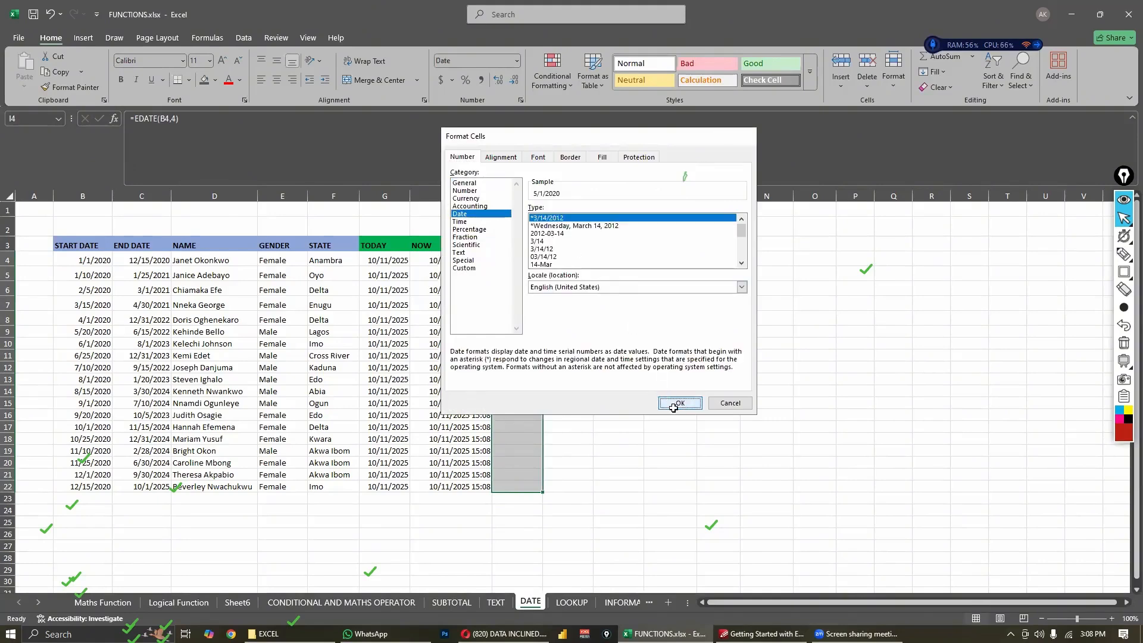
pyautogui.click(618, 385)
# - Compare the EDATE result in I4 with the start date in B4
pyautogui.click(509, 262)
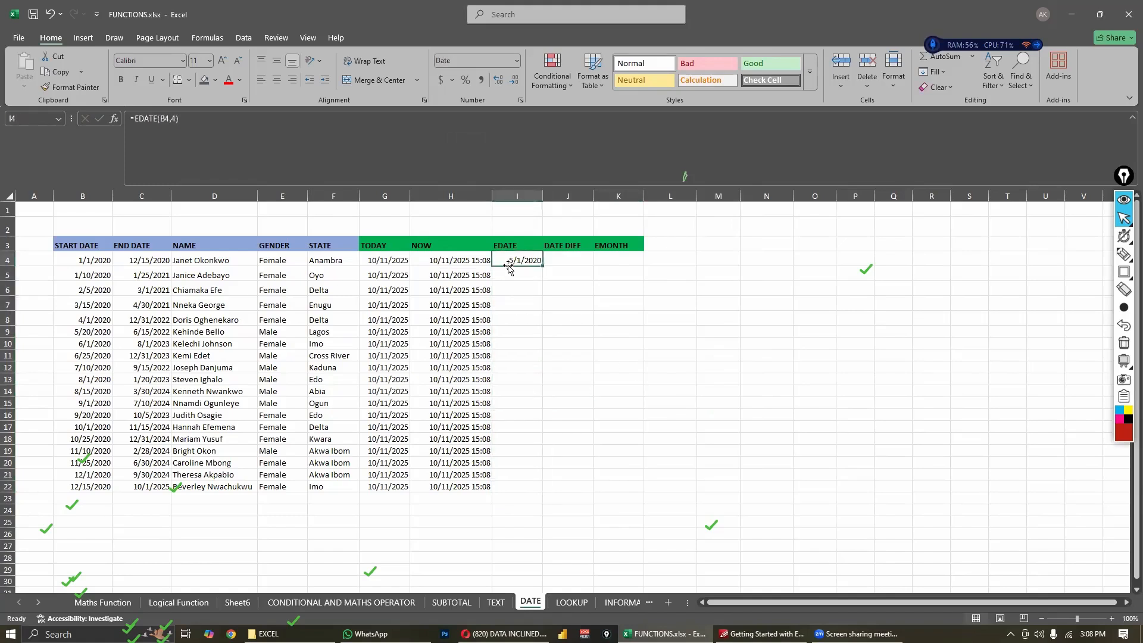
pyautogui.click(87, 263)
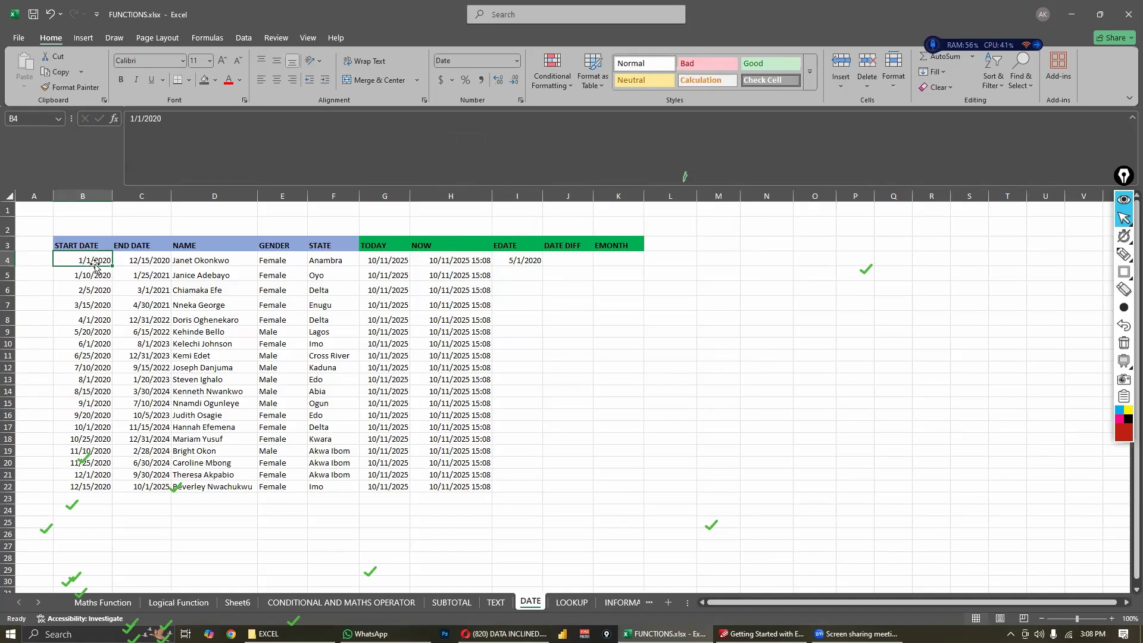
pyautogui.click(521, 265)
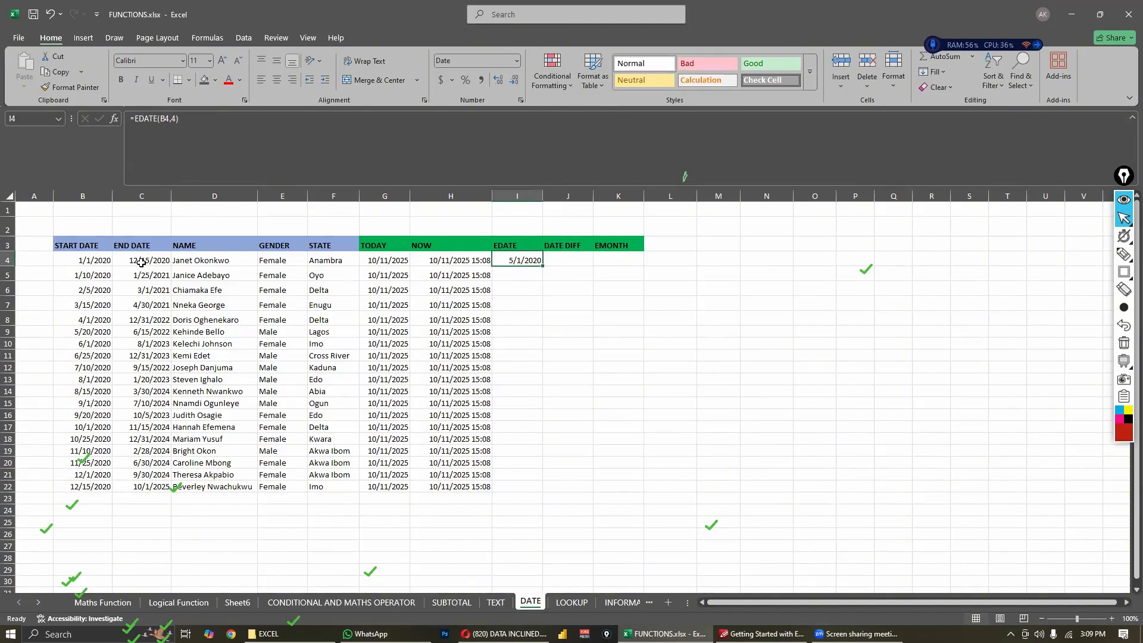
pyautogui.click(568, 340)
pyautogui.click(510, 276)
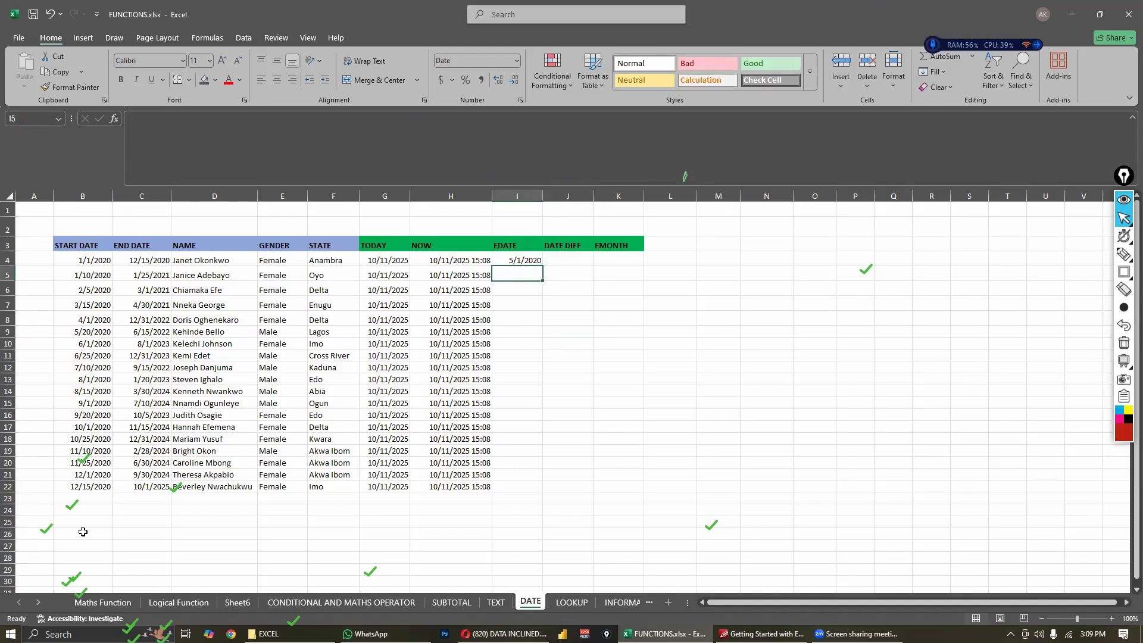
pyautogui.click(564, 288)
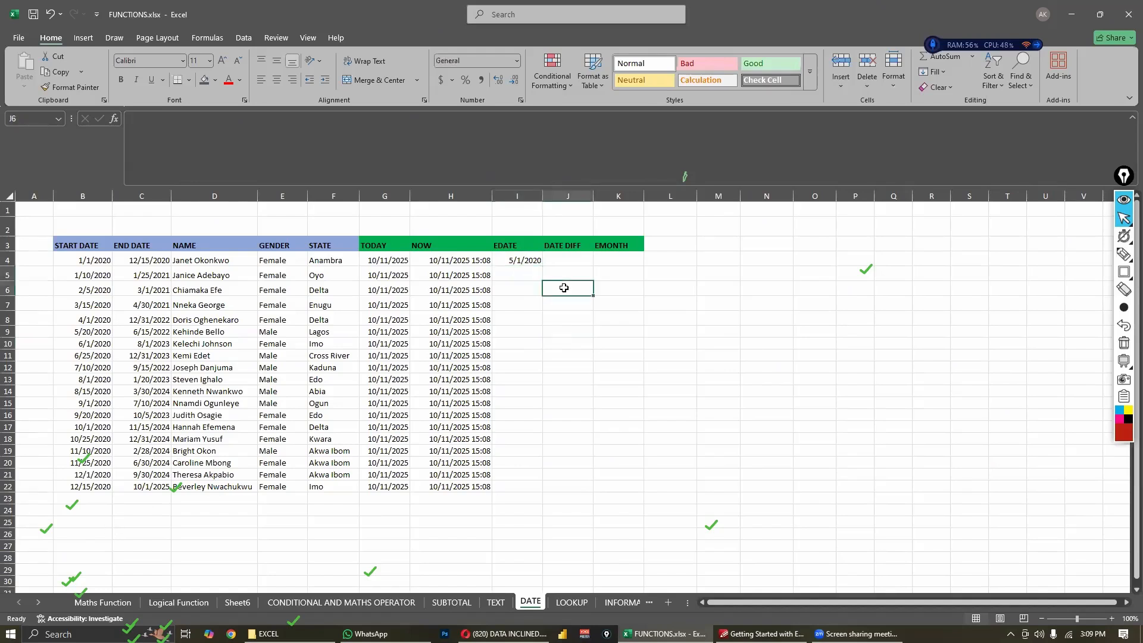
pyautogui.click(517, 258)
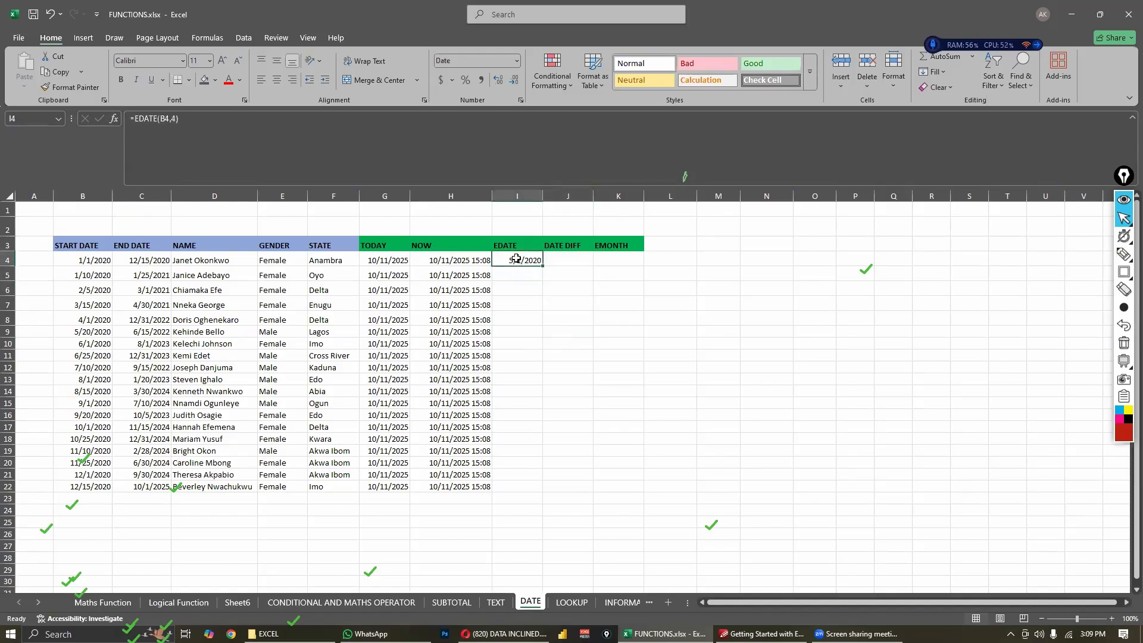
pyautogui.click(575, 269)
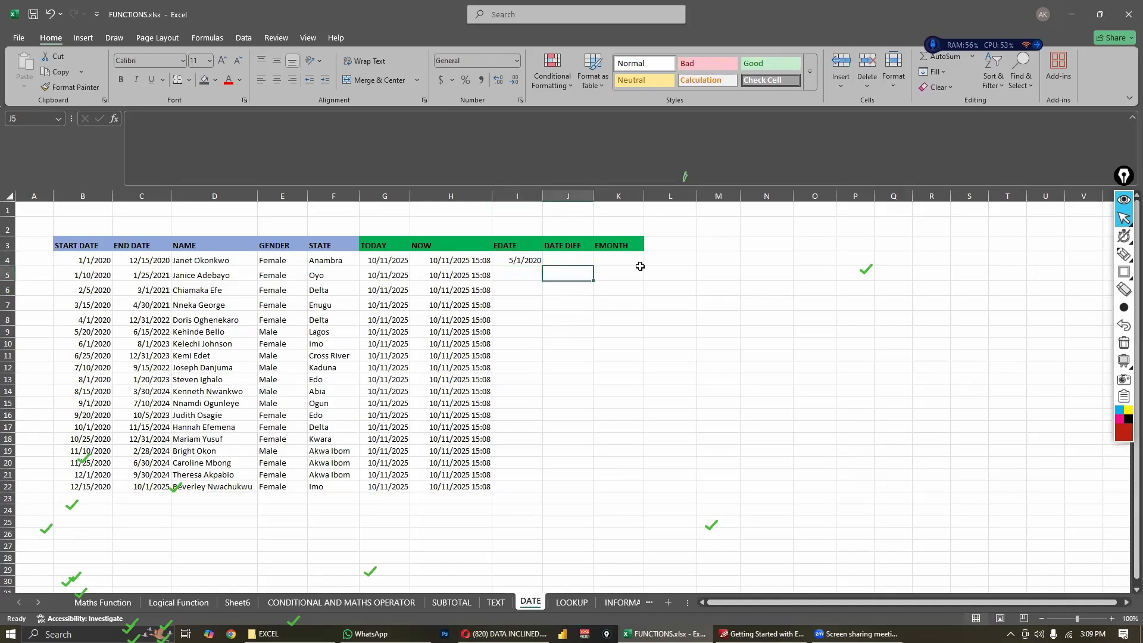
pyautogui.click(636, 273)
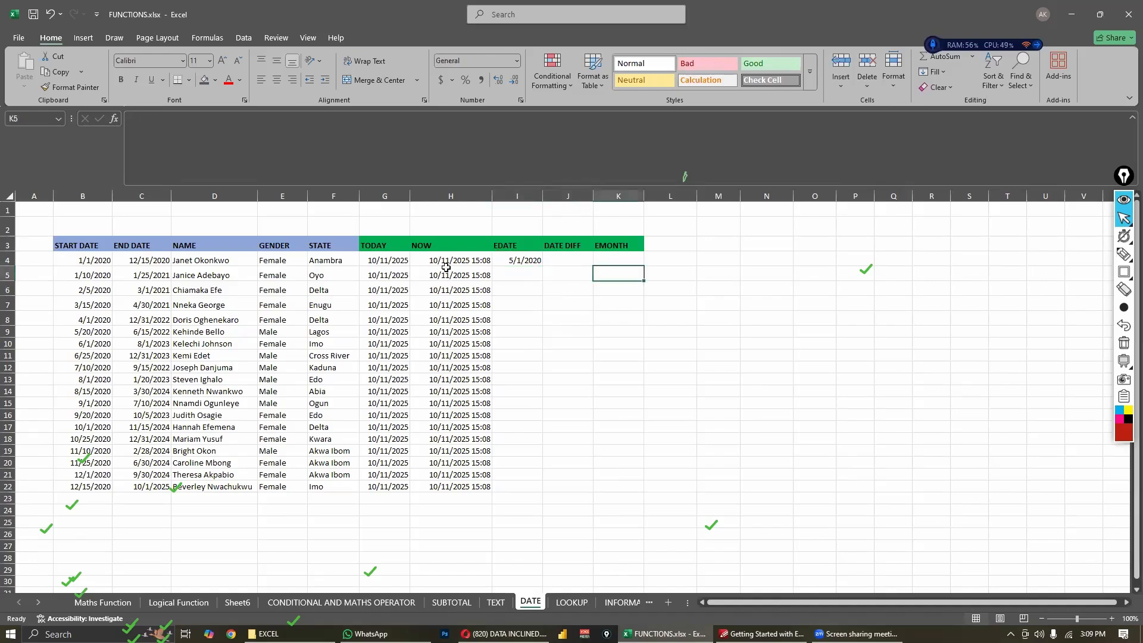
pyautogui.click(652, 256)
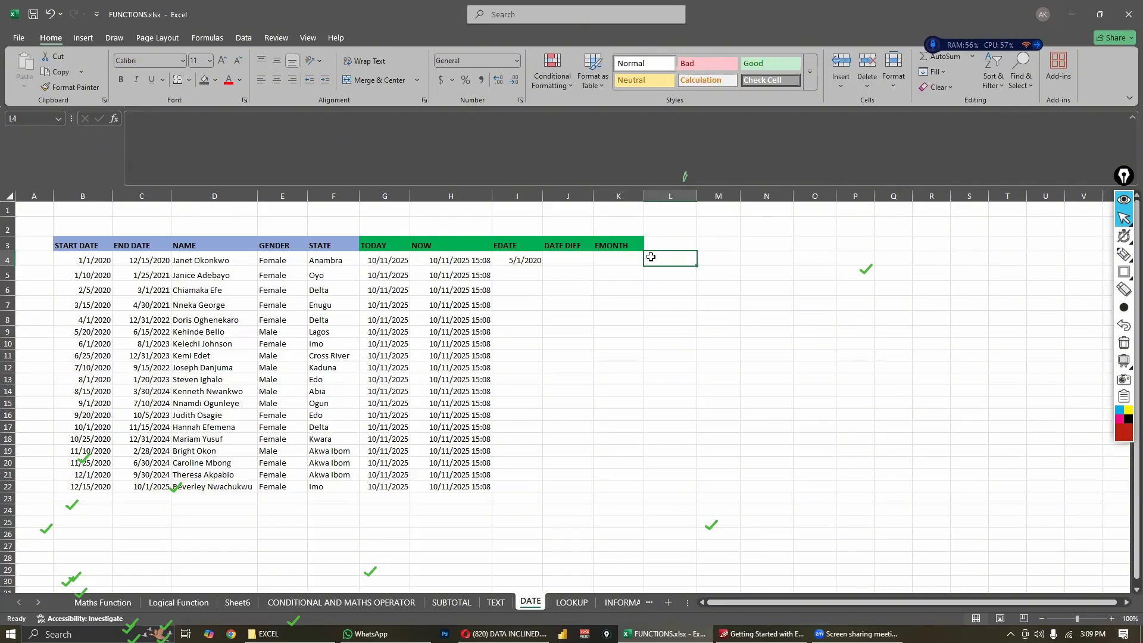
# - Fill the EDATE formula from I4 down through I22
pyautogui.click(530, 258)
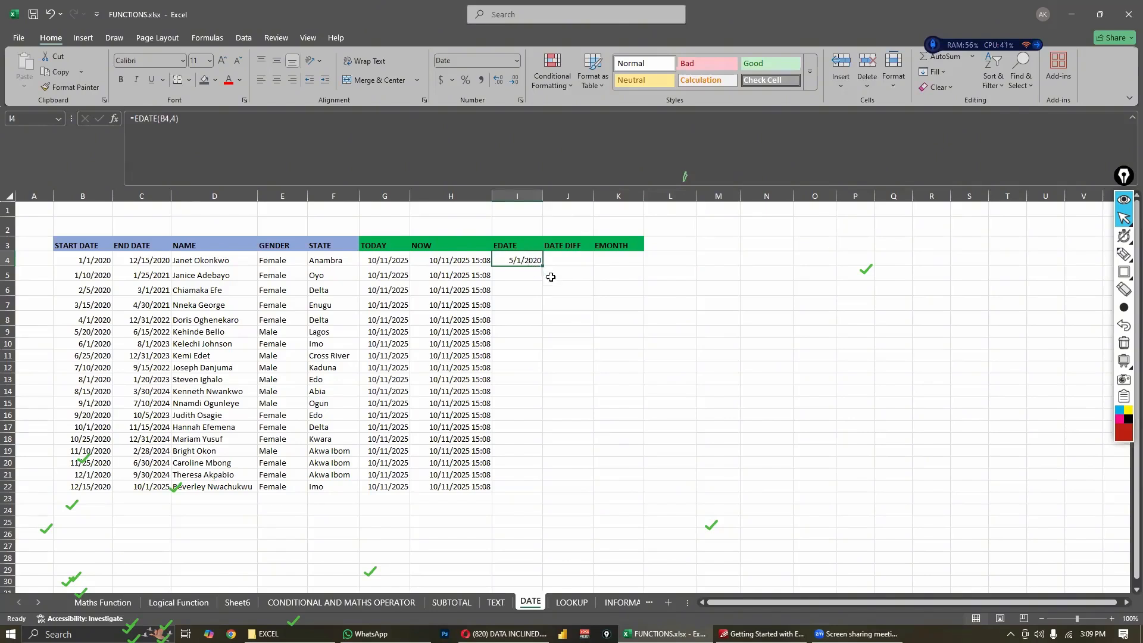
pyautogui.moveTo(542, 266); pyautogui.dragTo(511, 493)
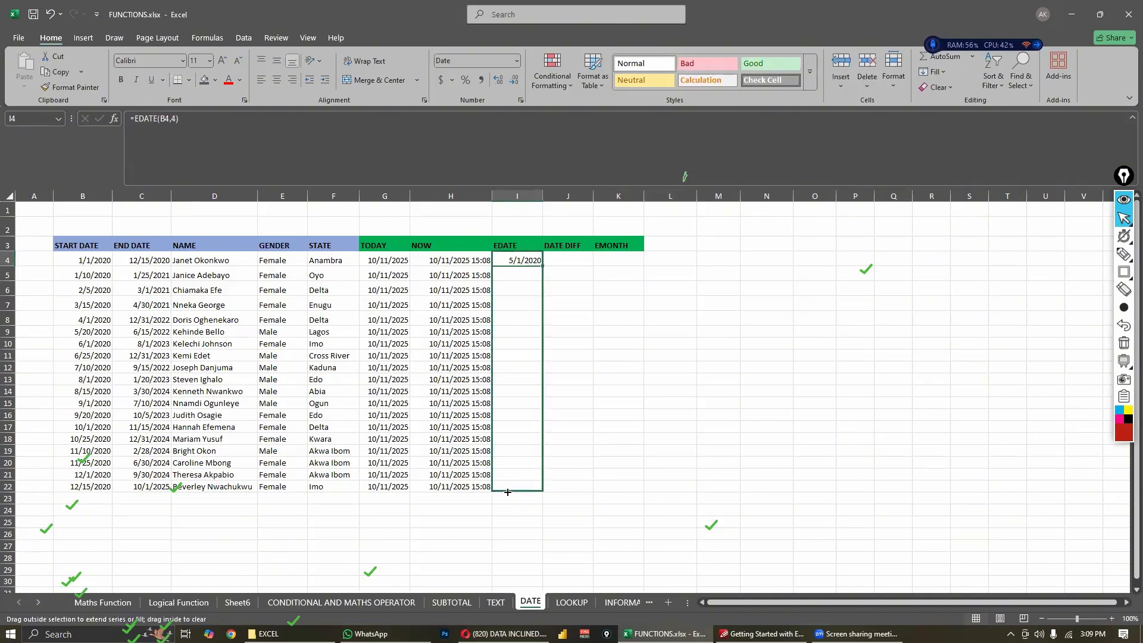
pyautogui.click(582, 320)
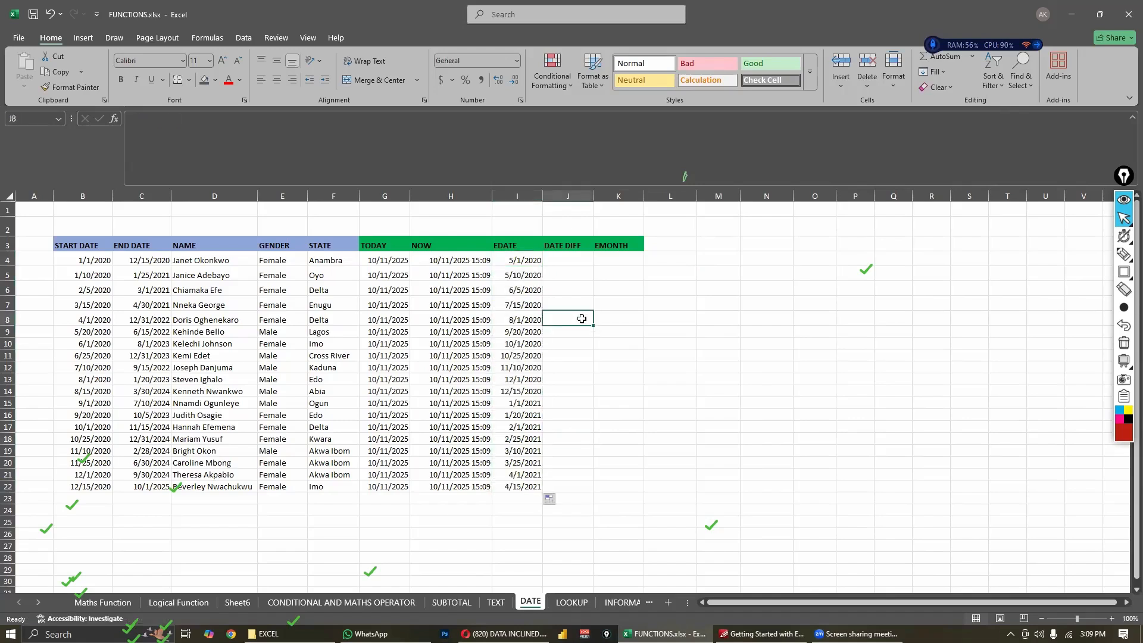
pyautogui.click(597, 290)
pyautogui.click(689, 272)
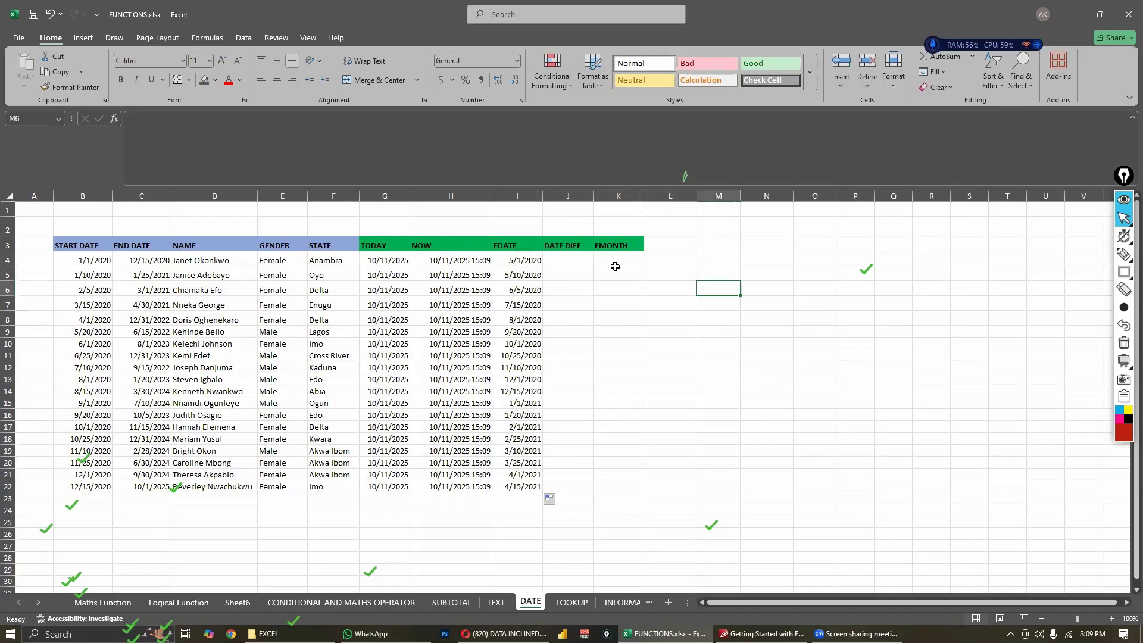
# - Switch to the LOOKUP sheet and review its ID and name table beside the lookup function columns
pyautogui.click(581, 262)
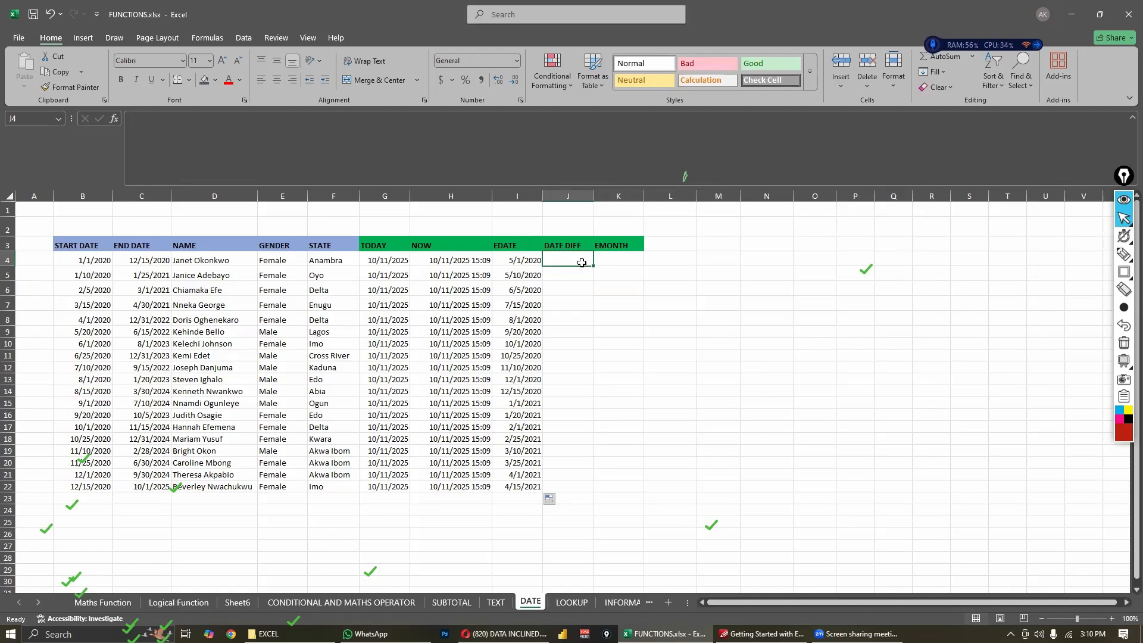
pyautogui.hotkey('ctrl', 'pagedown')
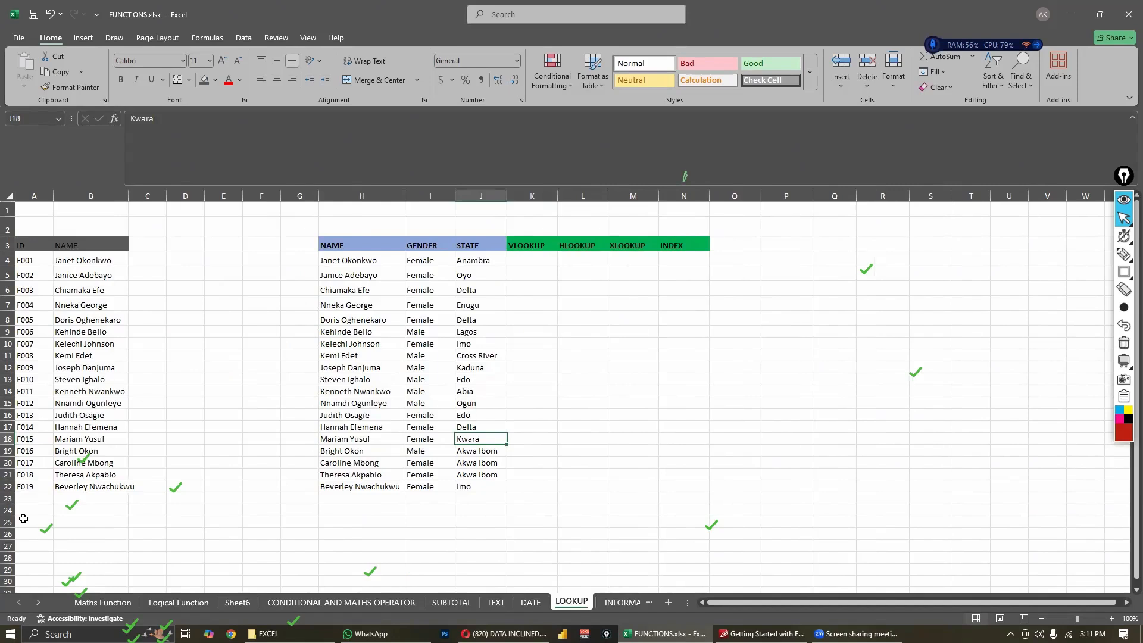
pyautogui.click(193, 342)
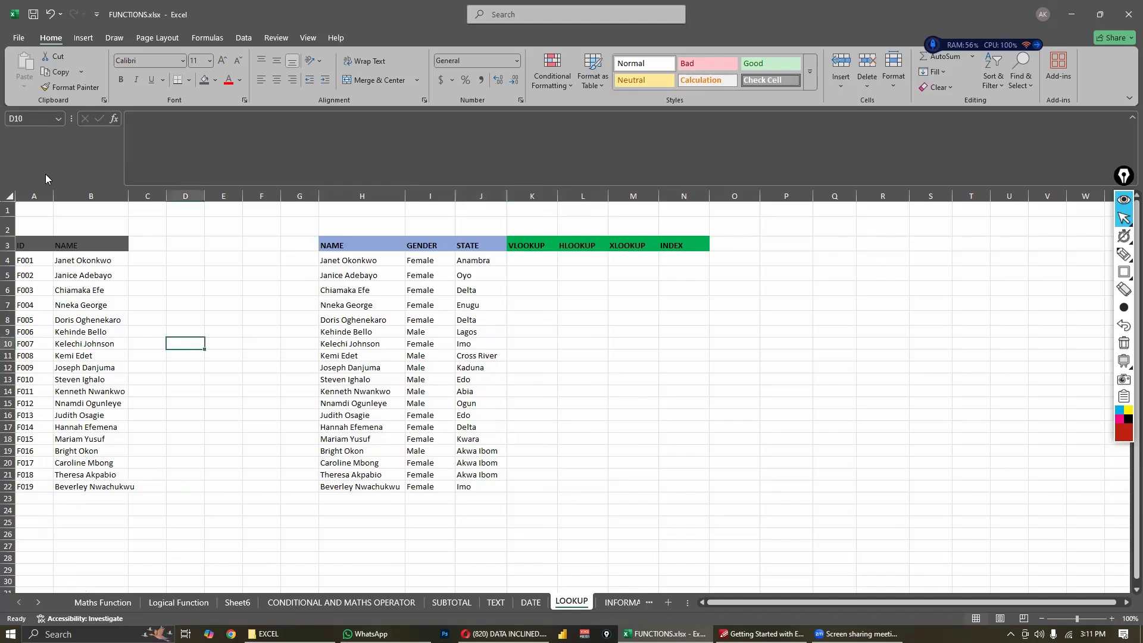
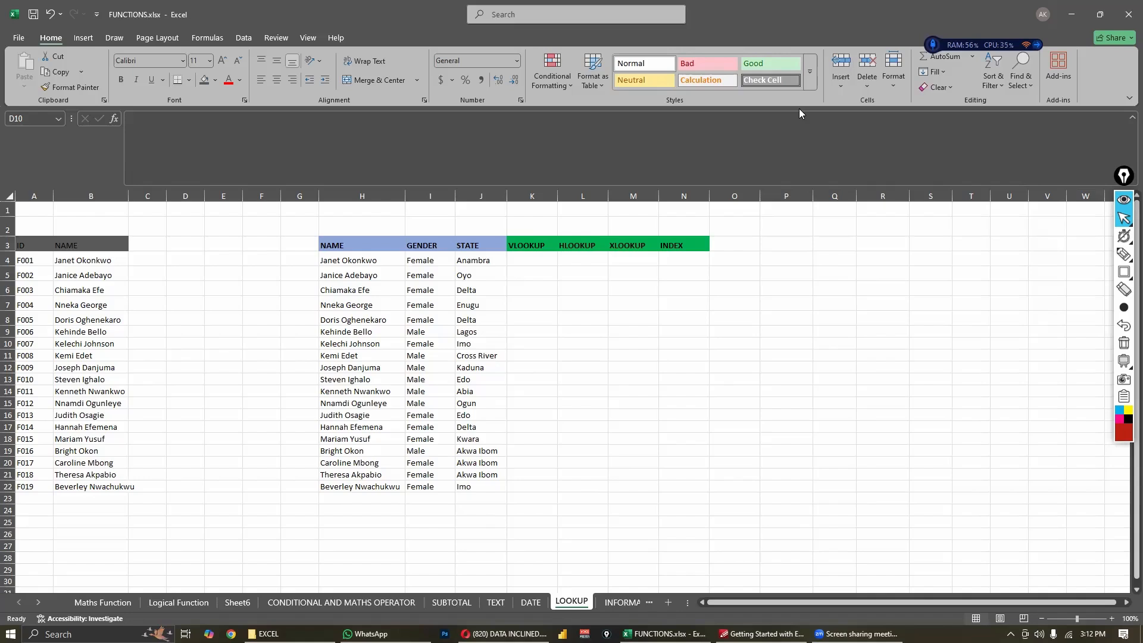
# - Compare the names in column B with the NAME, GENDER and STATE records in columns H to J
pyautogui.click(216, 244)
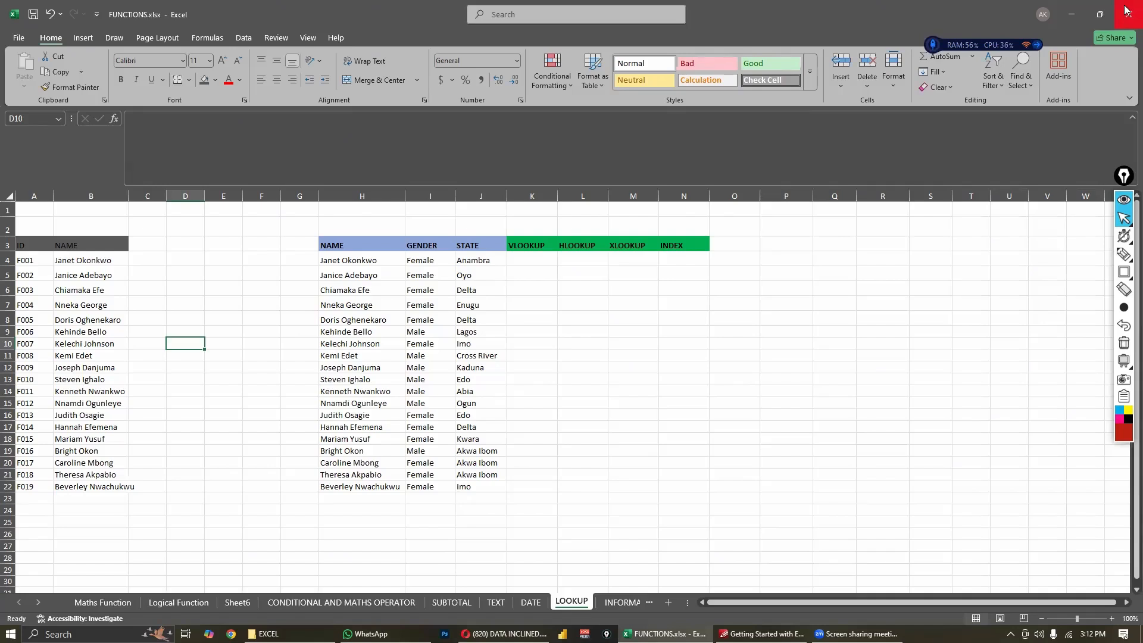
pyautogui.click(250, 330)
pyautogui.moveTo(94, 260); pyautogui.dragTo(84, 426)
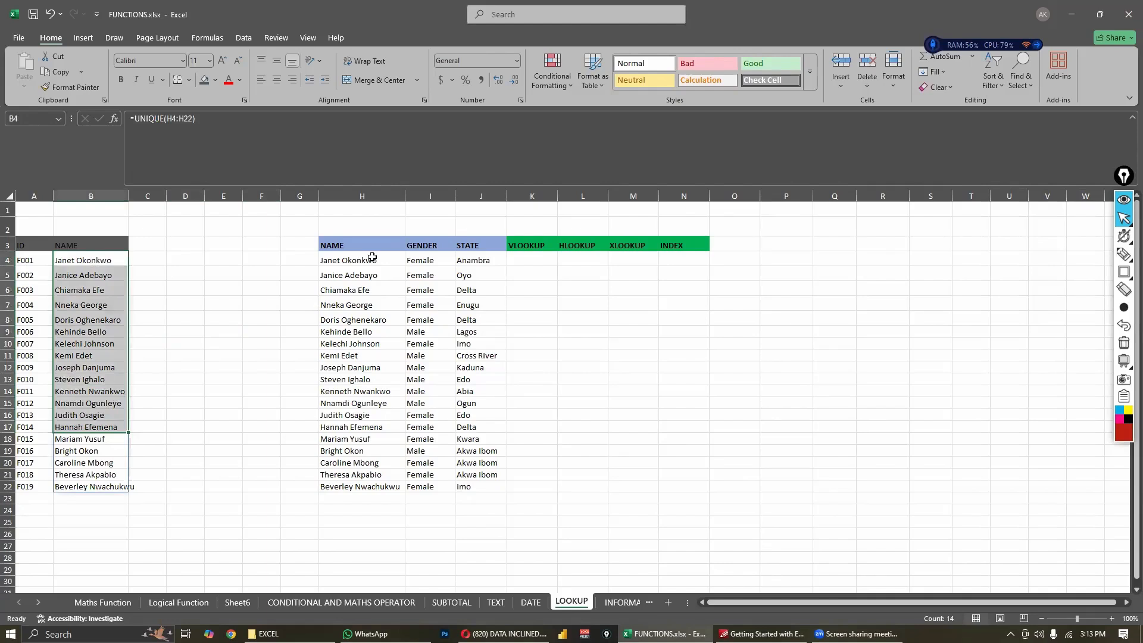
pyautogui.moveTo(360, 260); pyautogui.dragTo(360, 415)
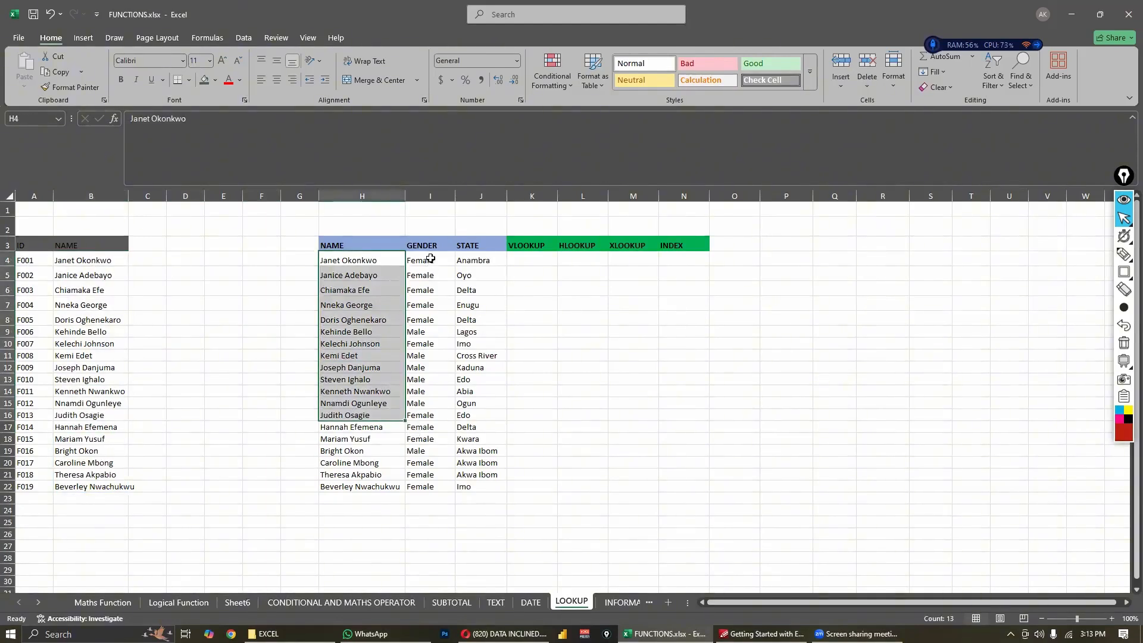
pyautogui.moveTo(430, 260); pyautogui.dragTo(444, 453)
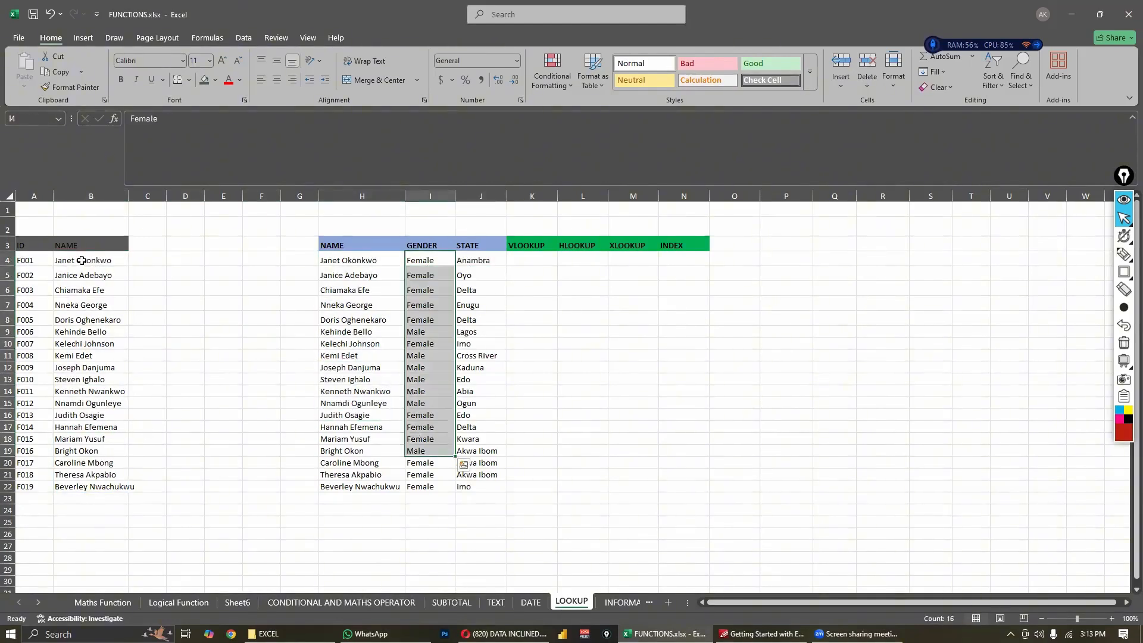
pyautogui.click(82, 260)
pyautogui.click(379, 273)
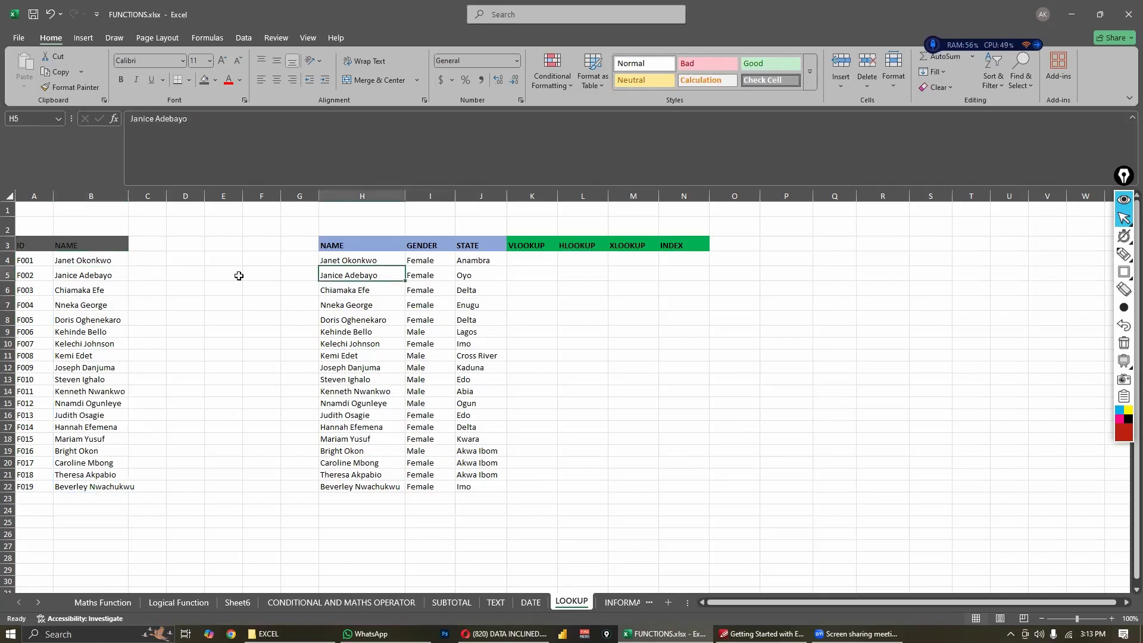
pyautogui.click(124, 260)
pyautogui.click(348, 260)
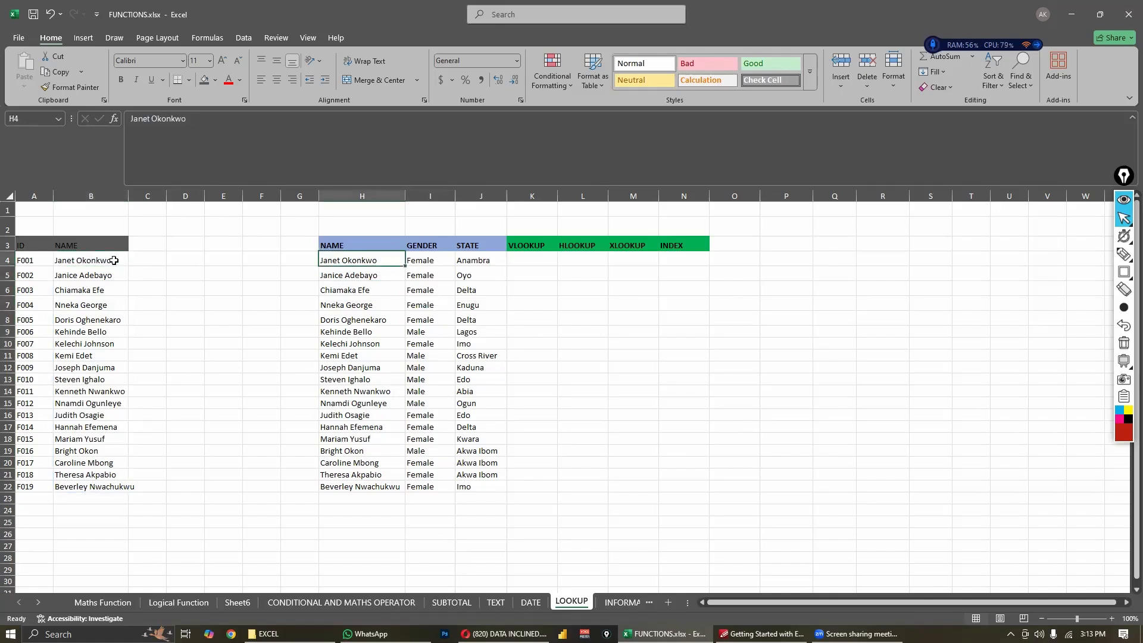
pyautogui.click(114, 261)
pyautogui.click(341, 260)
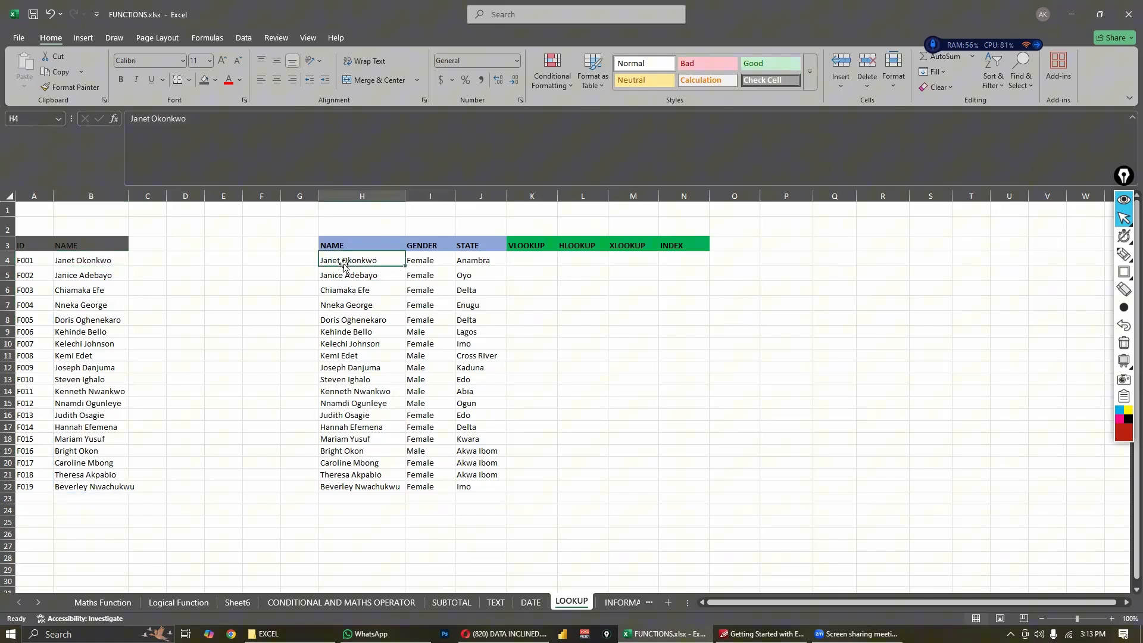
pyautogui.click(491, 260)
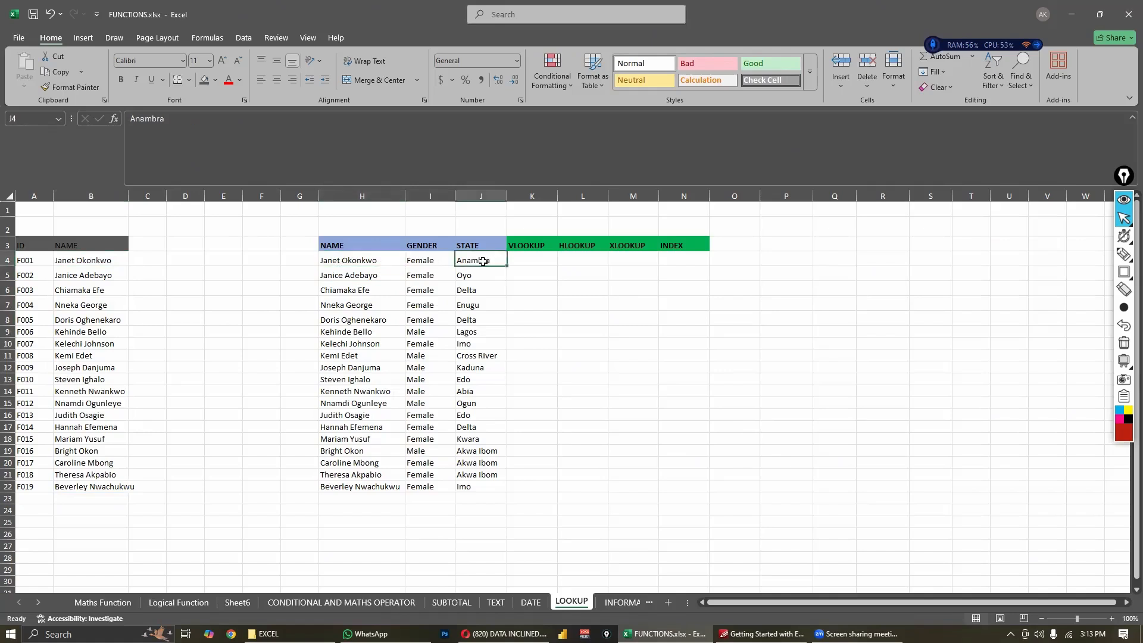
pyautogui.click(156, 257)
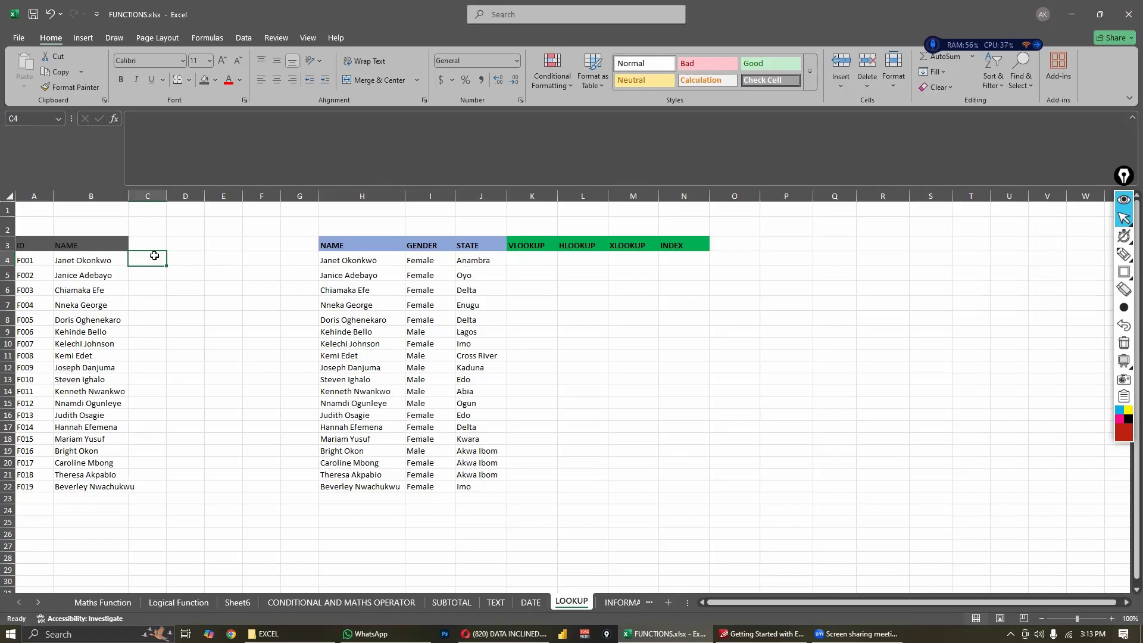
pyautogui.click(131, 507)
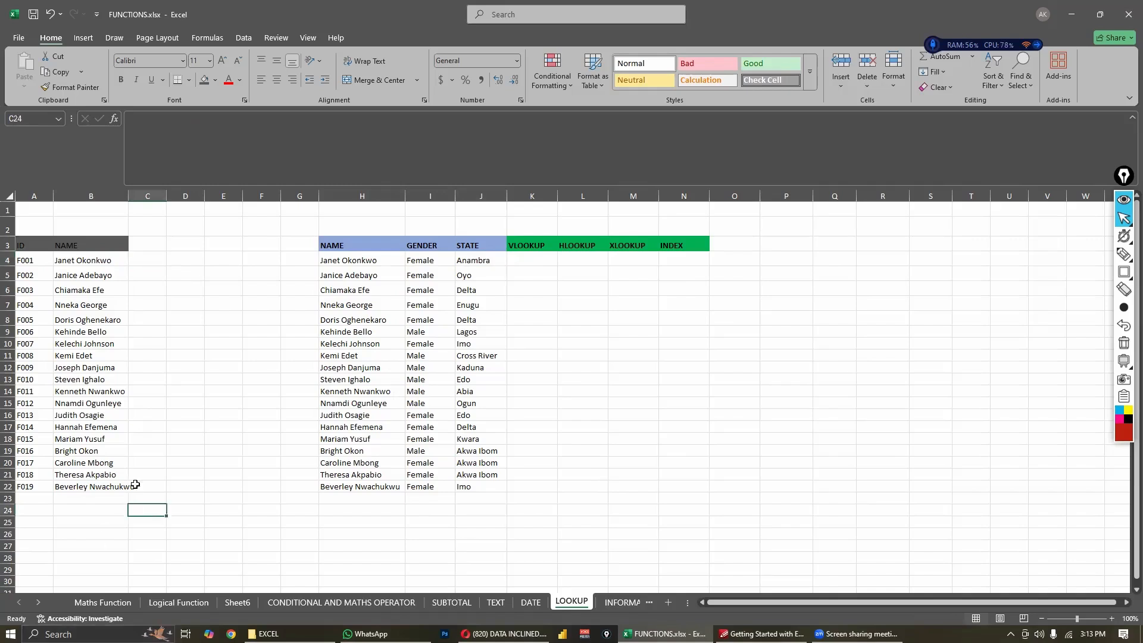
# - Review the VLOOKUP, HLOOKUP and XLOOKUP column headings in row 3 against the rows of the two tables
pyautogui.click(582, 244)
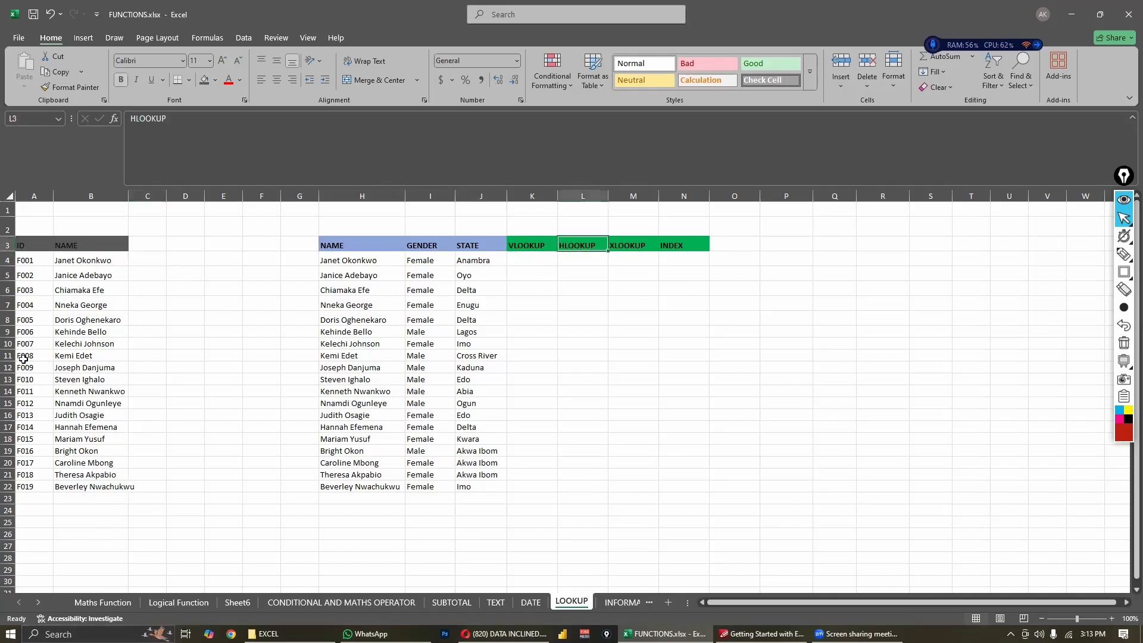
pyautogui.moveTo(24, 356); pyautogui.dragTo(438, 343)
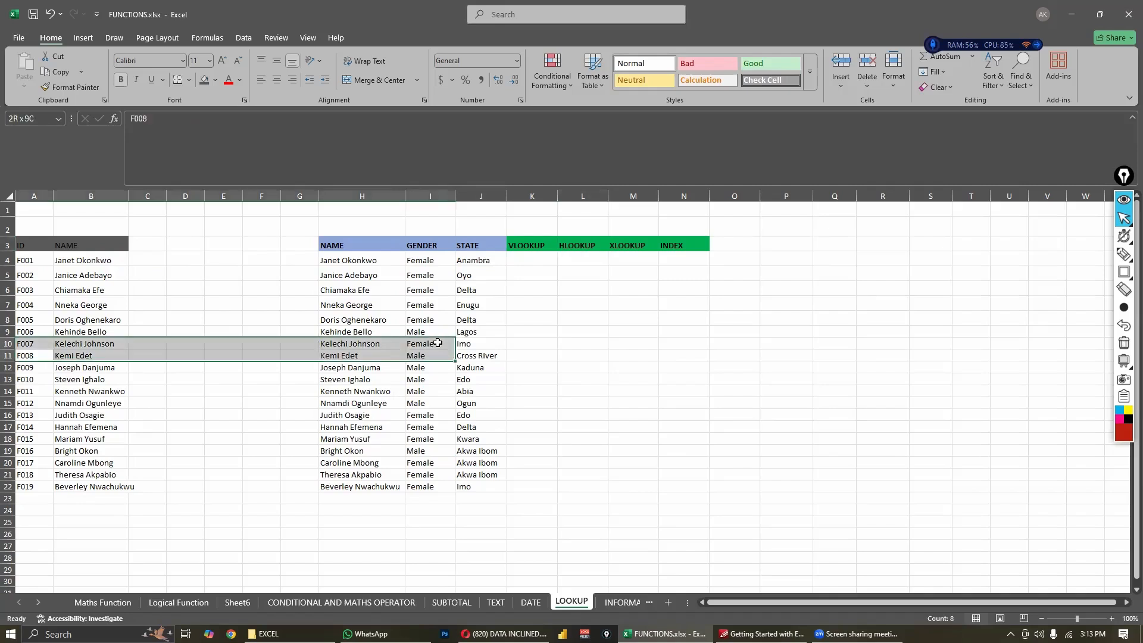
pyautogui.click(618, 245)
pyautogui.click(542, 245)
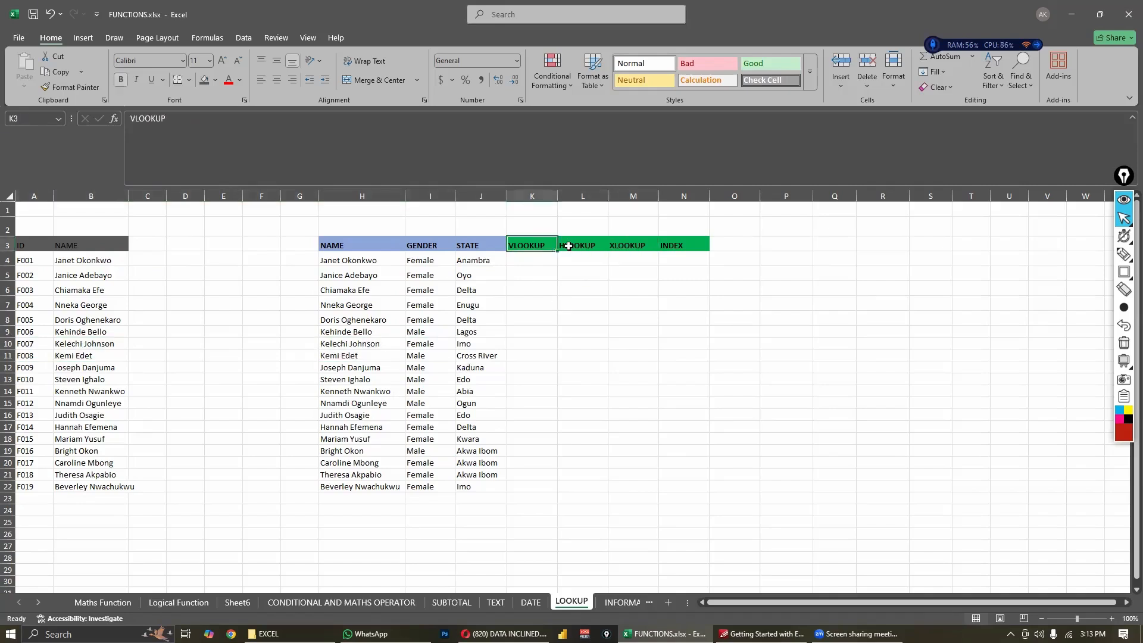
pyautogui.click(570, 245)
pyautogui.click(619, 245)
pyautogui.click(539, 245)
pyautogui.click(621, 248)
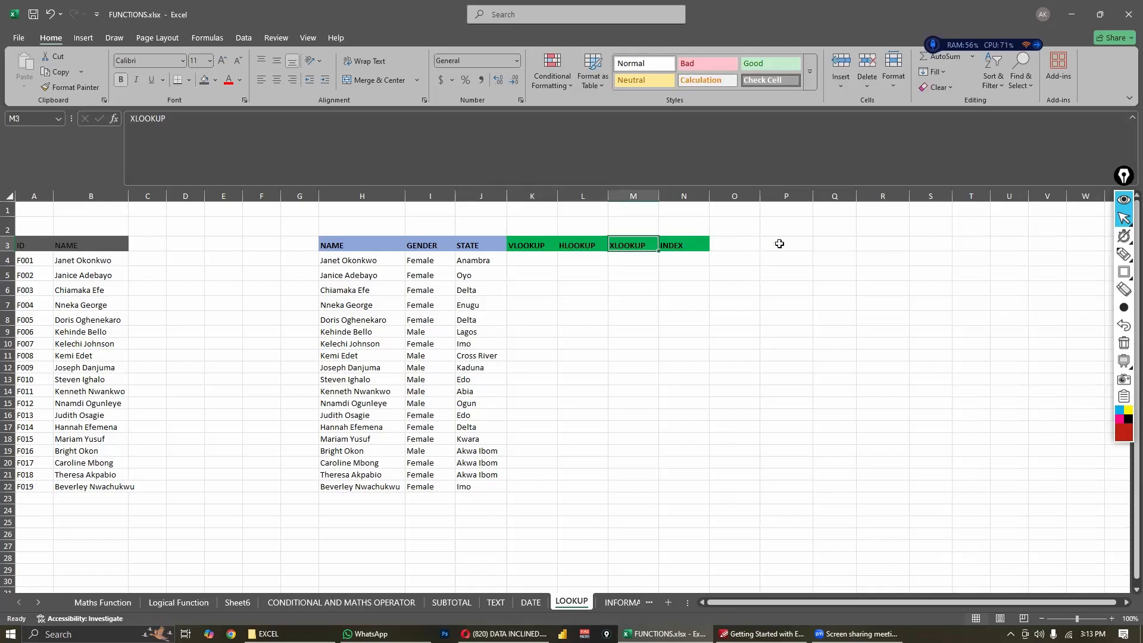
# - Start a VLOOKUP formula in C4 beside the first name
pyautogui.click(180, 275)
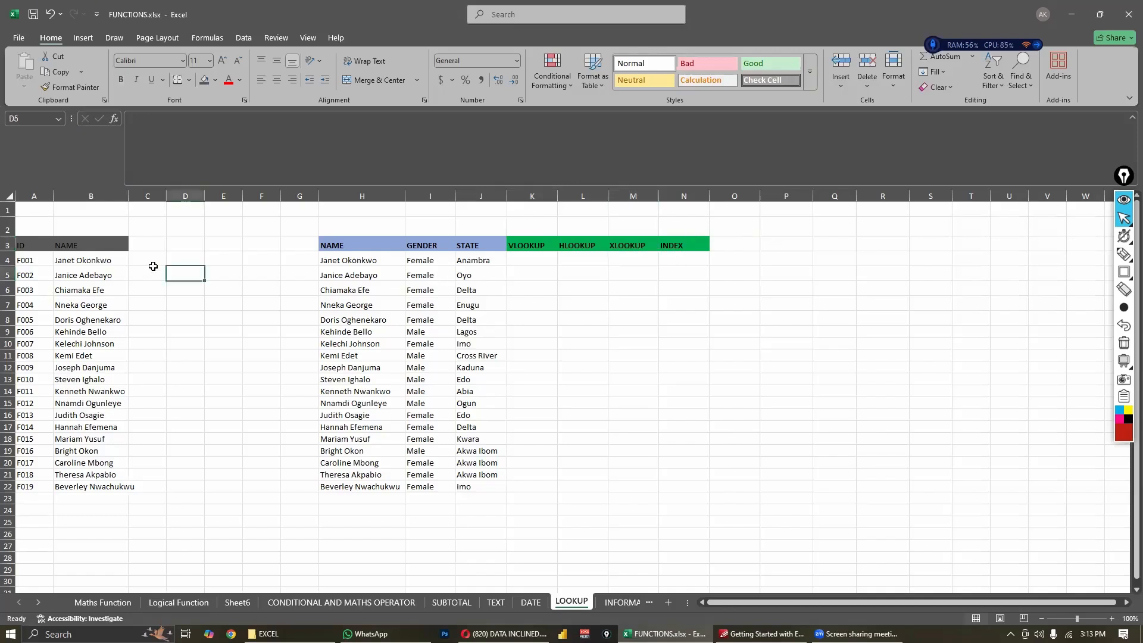
pyautogui.click(152, 262)
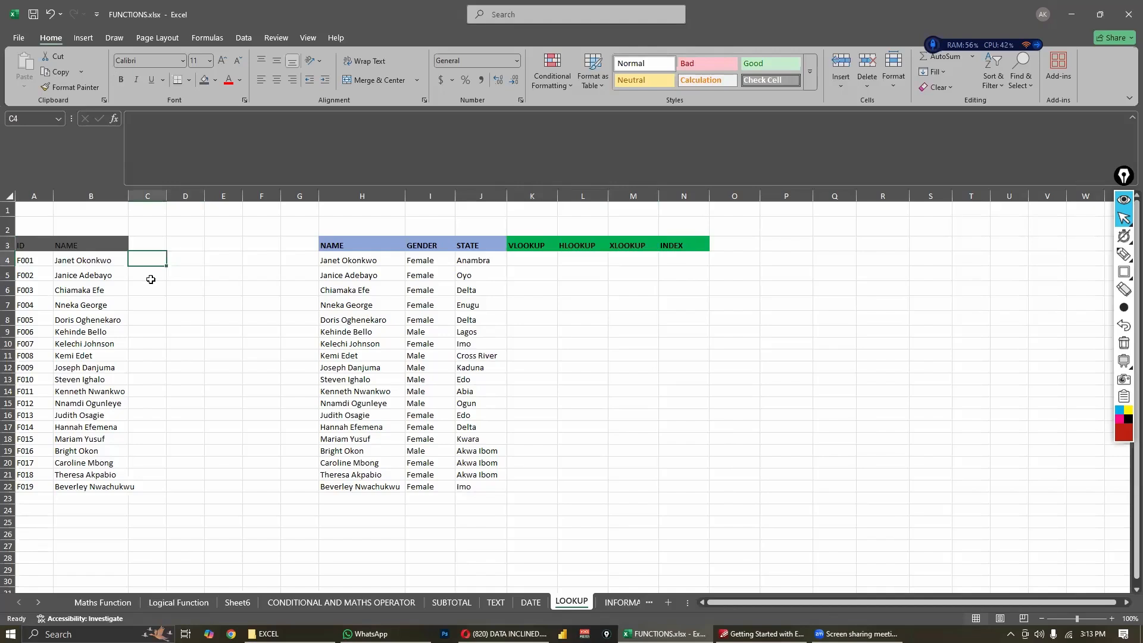
pyautogui.write('=')
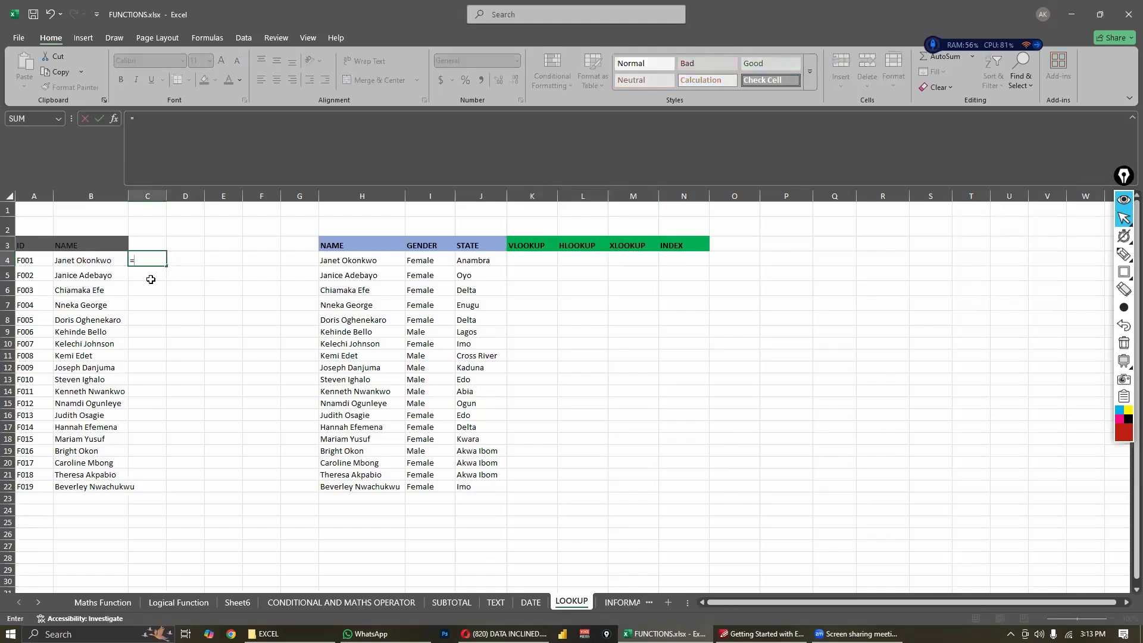
pyautogui.write('VLOOK')
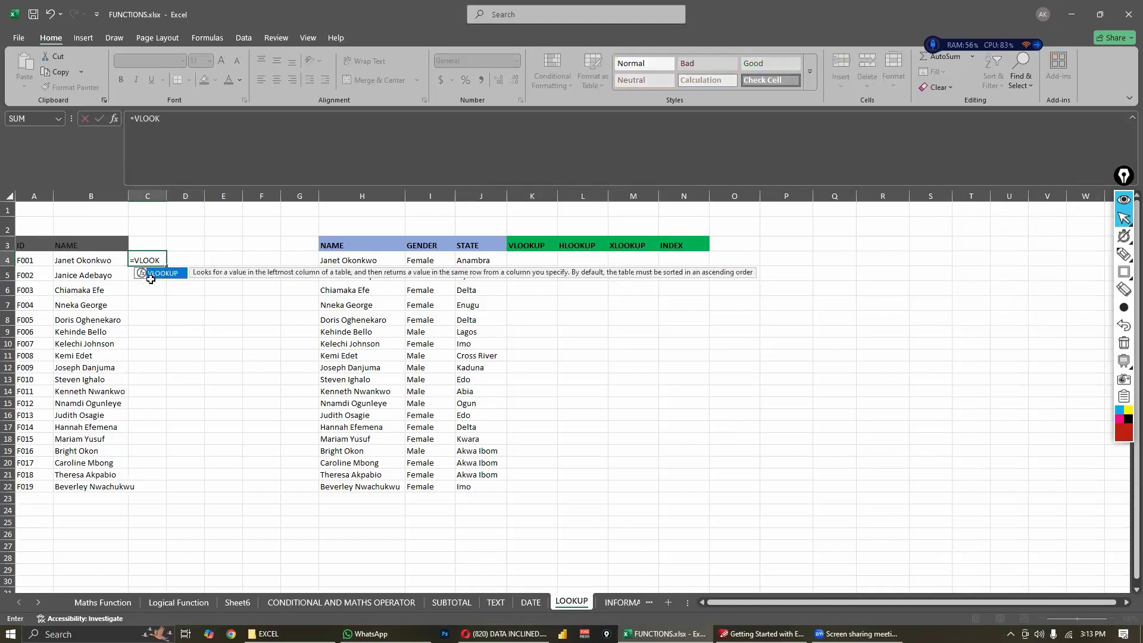
pyautogui.press('Tab')
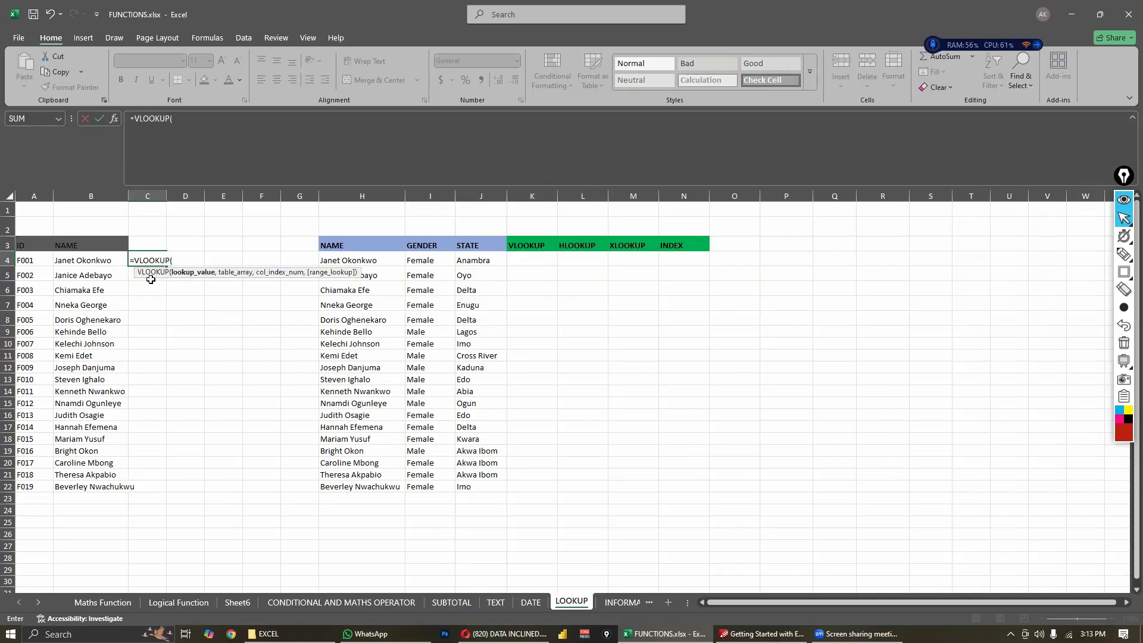
pyautogui.click(95, 262)
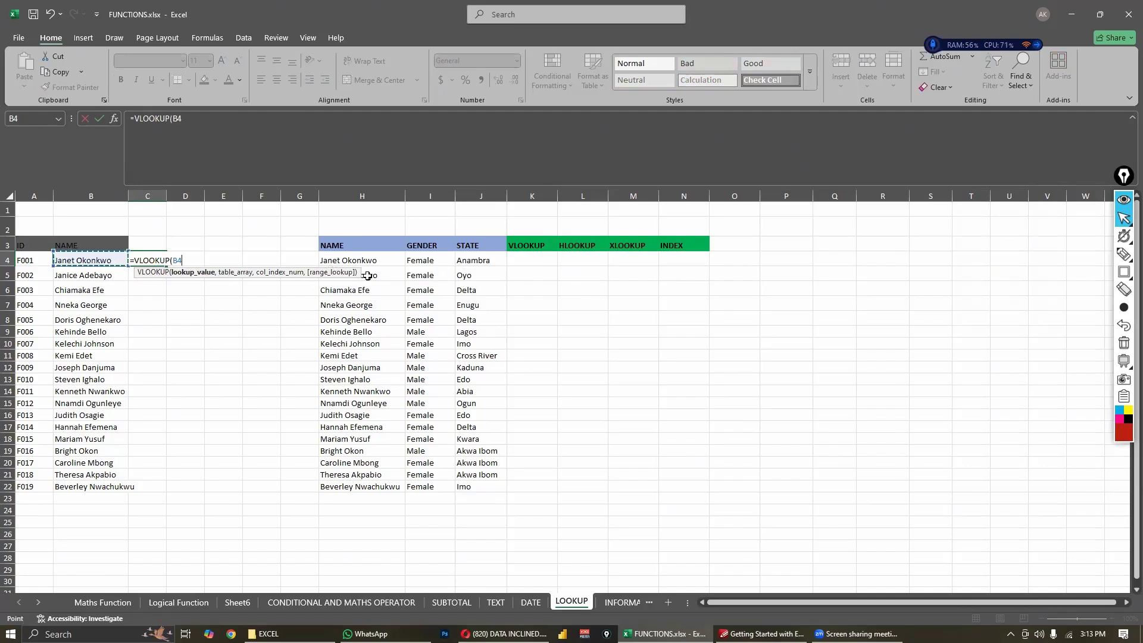
pyautogui.moveTo(352, 260); pyautogui.dragTo(480, 485)
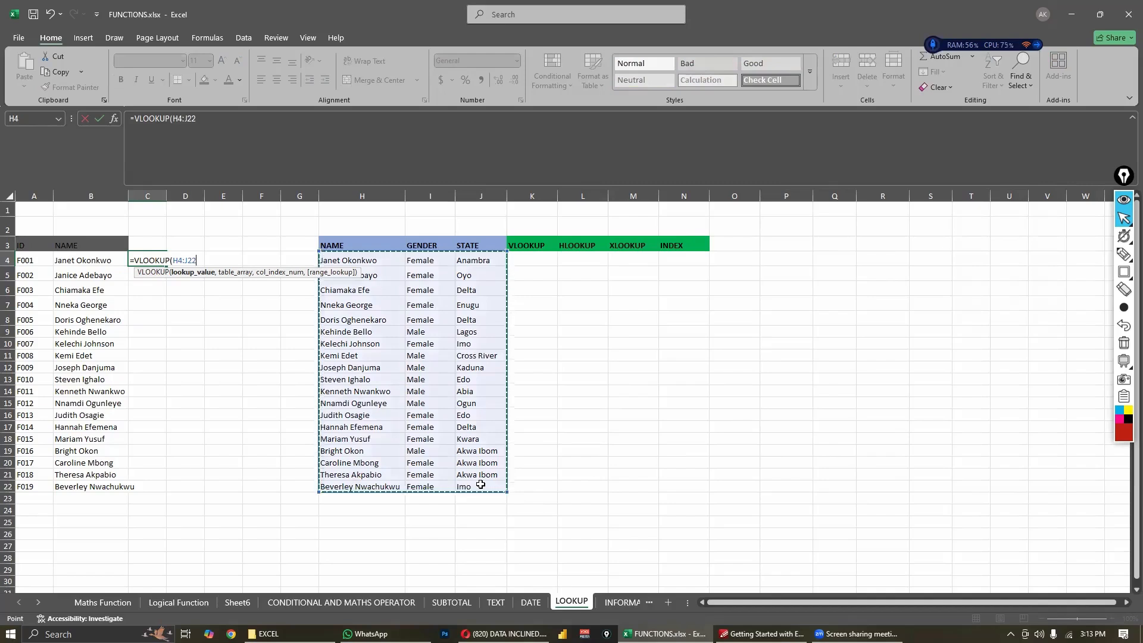
pyautogui.write(',')
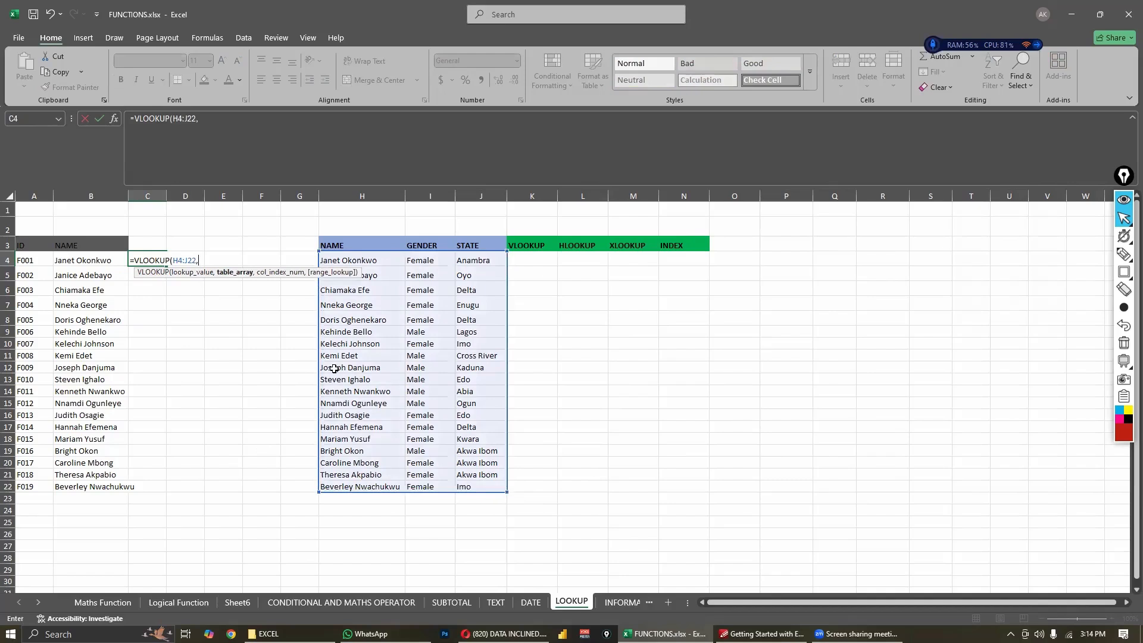
pyautogui.press('BackSpace')
pyautogui.press('BackSpace')
pyautogui.press('BackSpace')
pyautogui.press('BackSpace')
pyautogui.press('BackSpace')
pyautogui.press('BackSpace')
pyautogui.press('BackSpace')
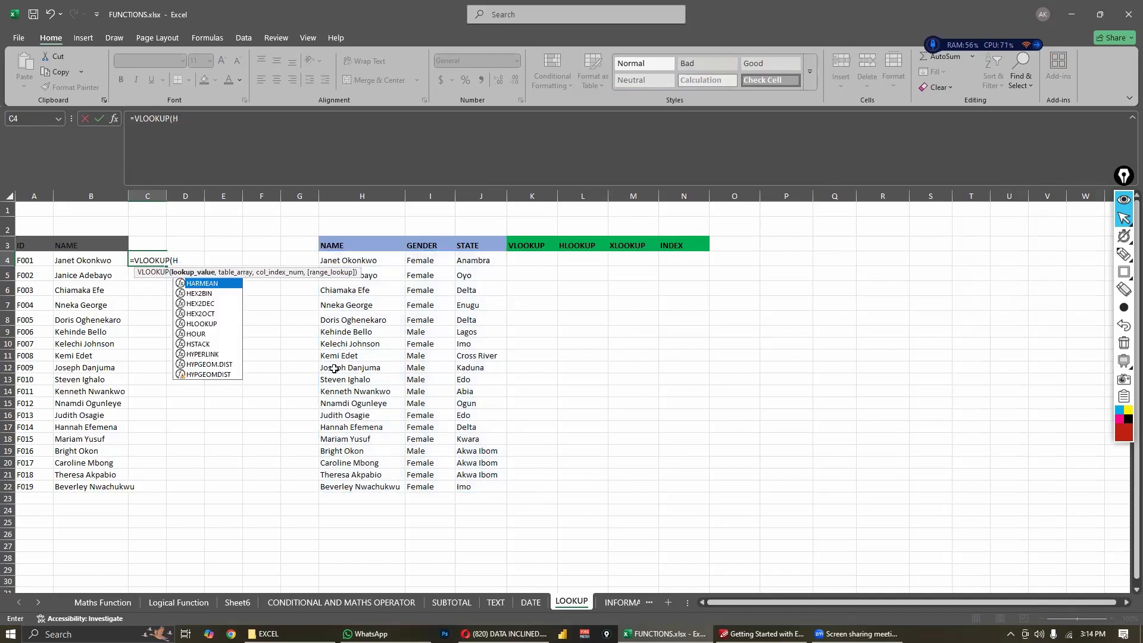
# - Complete the C4 VLOOKUP with lookup value B4, table array H4:J22 and column index 2
pyautogui.click(96, 262)
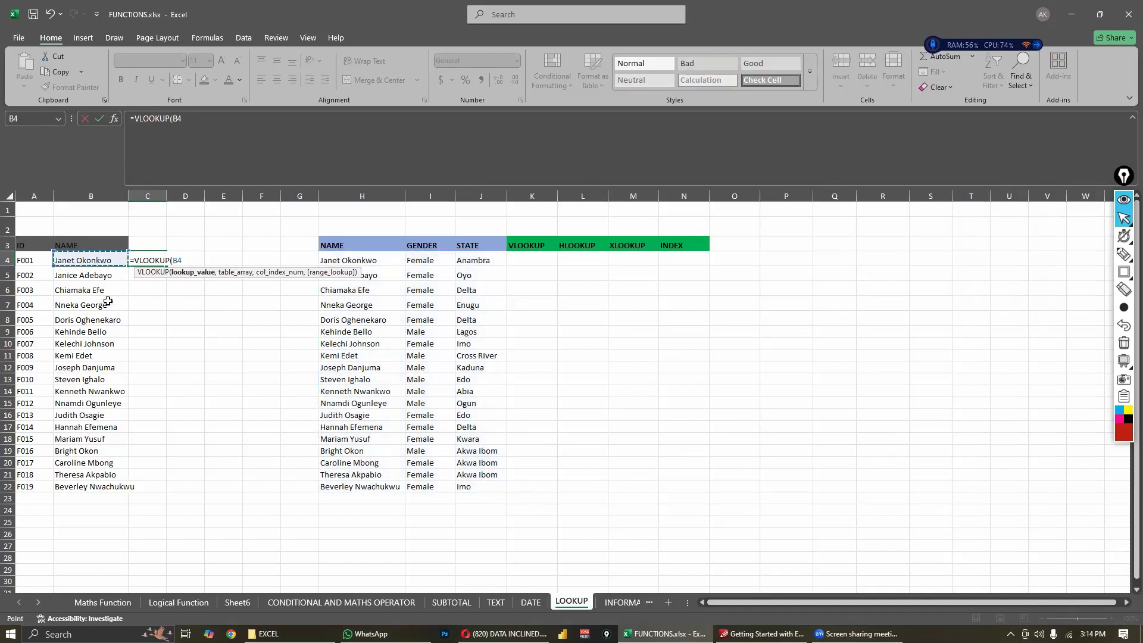
pyautogui.write(',')
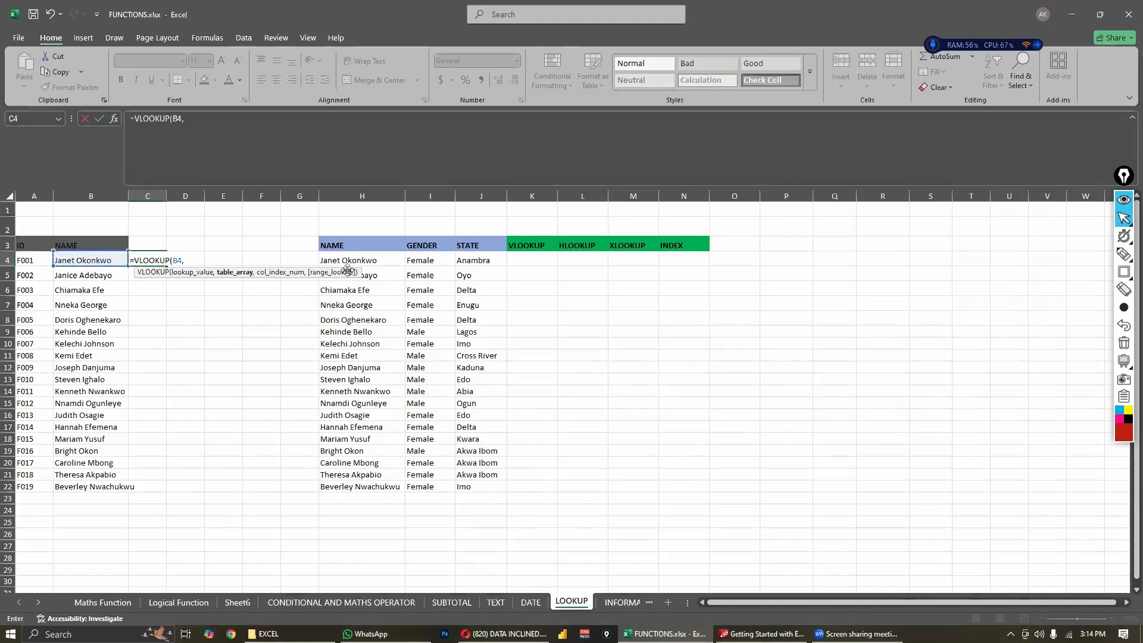
pyautogui.moveTo(355, 259); pyautogui.dragTo(472, 492)
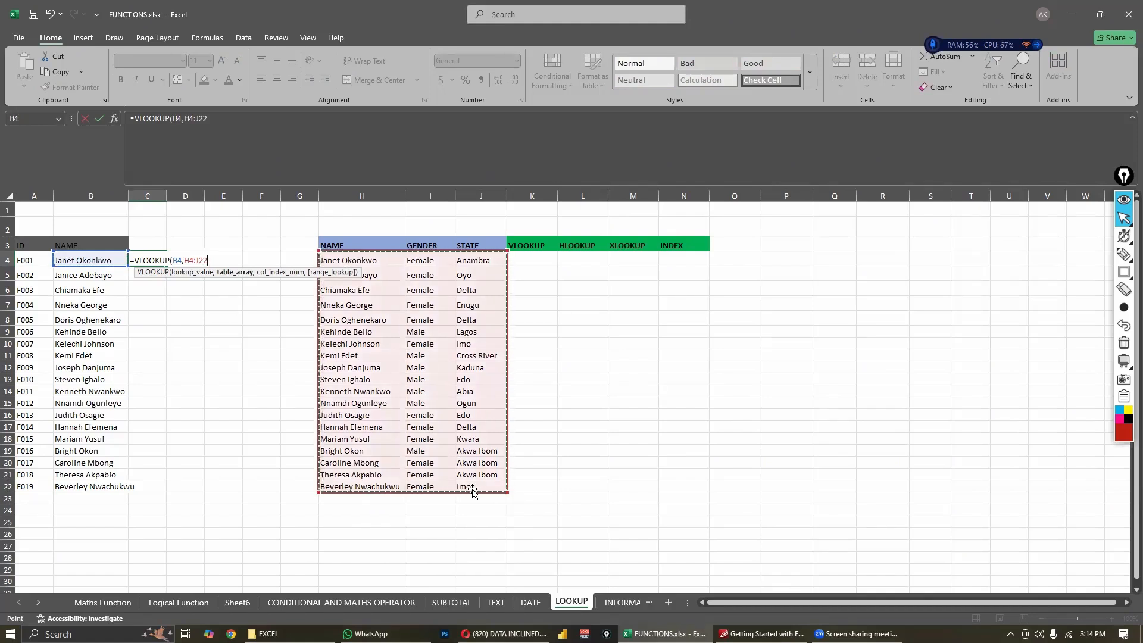
pyautogui.write(',')
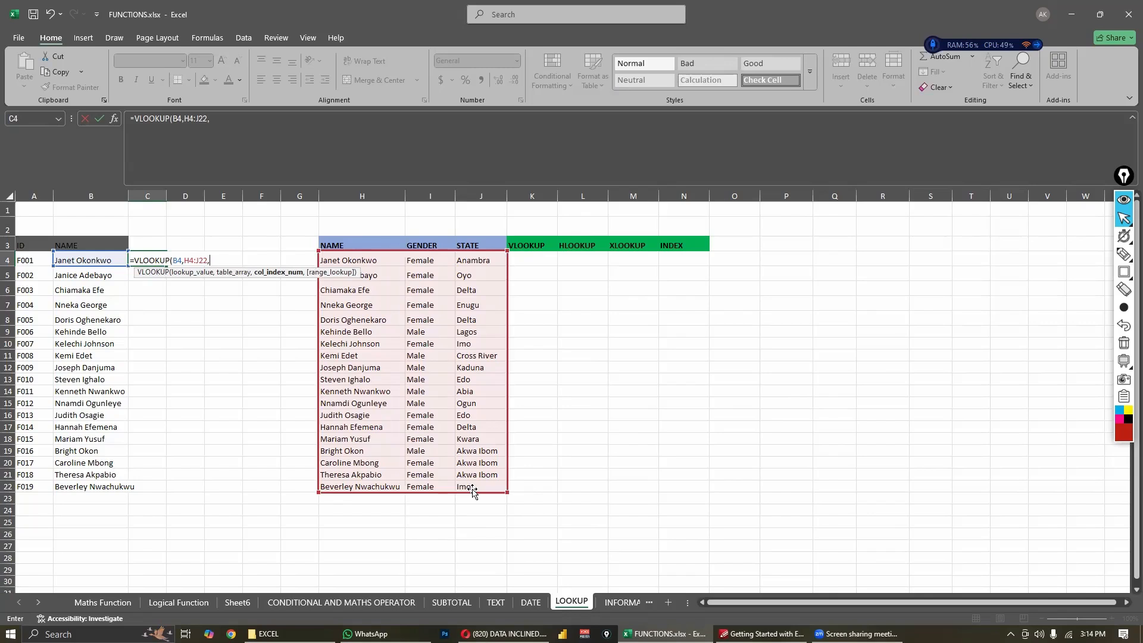
pyautogui.write('2')
pyautogui.press('Return')
# - Check the C4 result against B4 and change the VLOOKUP column index to 3
pyautogui.click(157, 262)
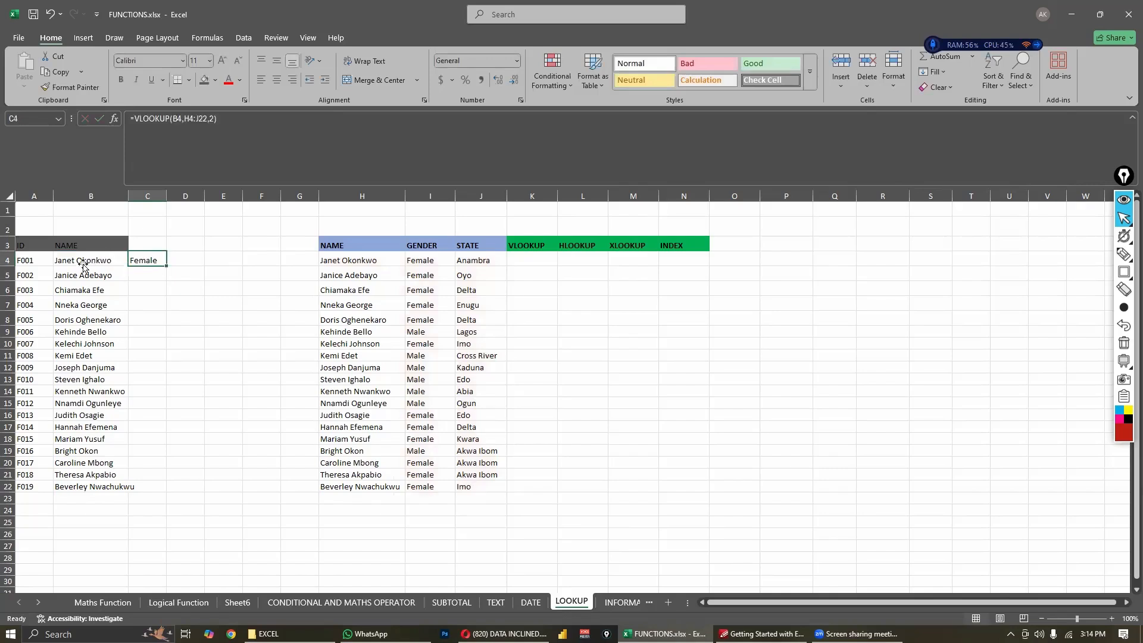
pyautogui.click(107, 261)
pyautogui.click(138, 260)
pyautogui.press('F2')
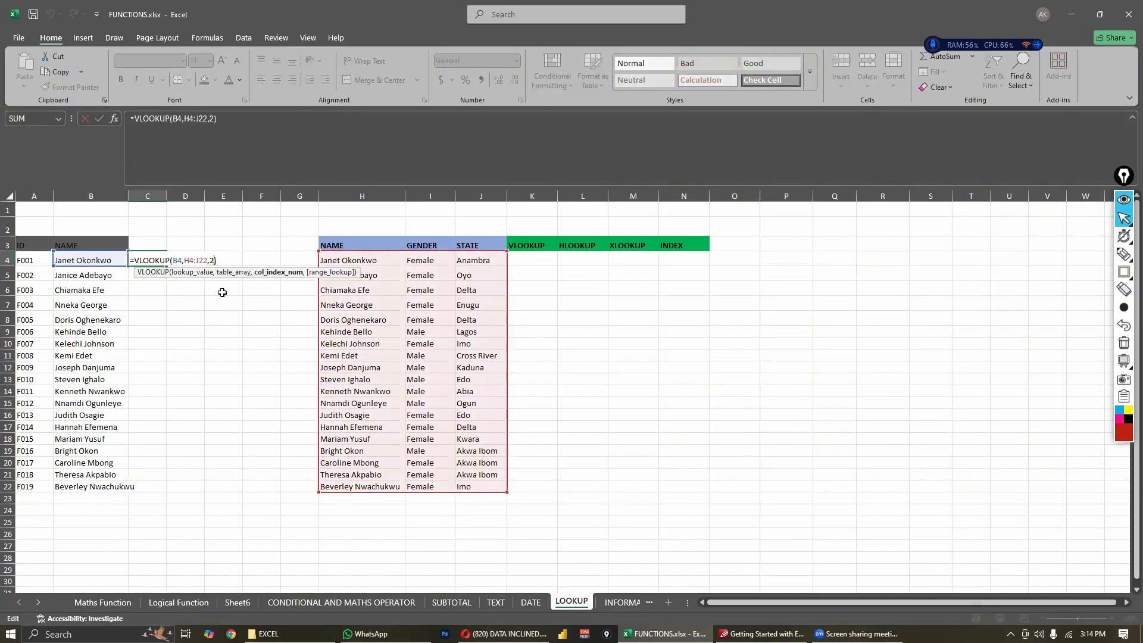
pyautogui.press('BackSpace')
pyautogui.write('3')
pyautogui.press('Return')
# - Compare the ID and NAME table in A3:B22 and its C4 lookup result with the matching records in columns H and I
pyautogui.click(110, 259)
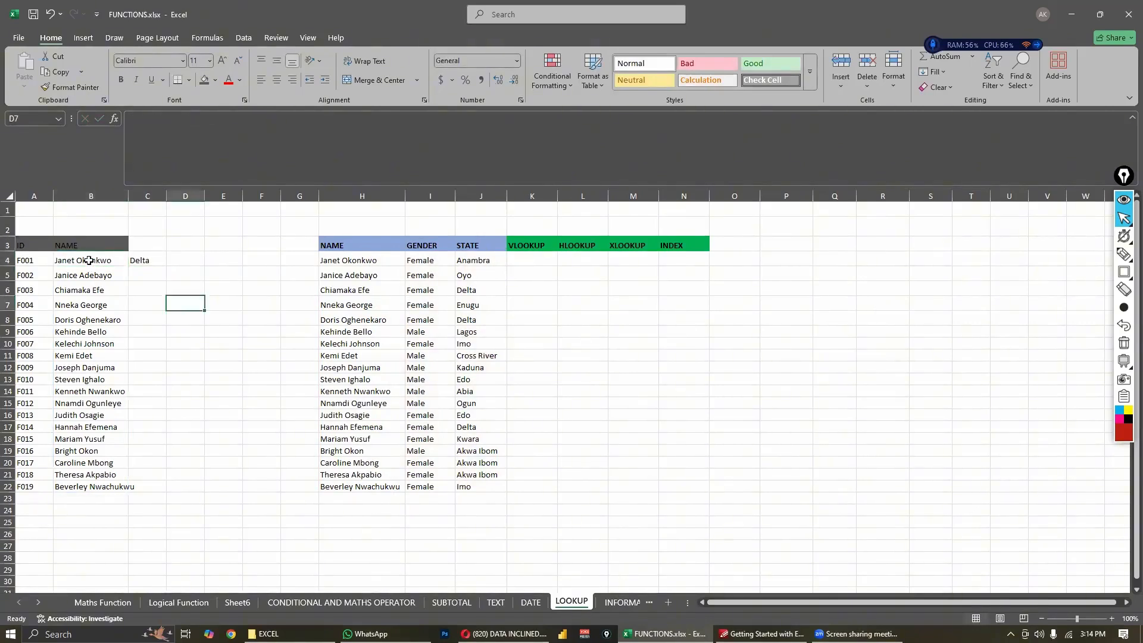
pyautogui.moveTo(89, 260); pyautogui.dragTo(96, 480)
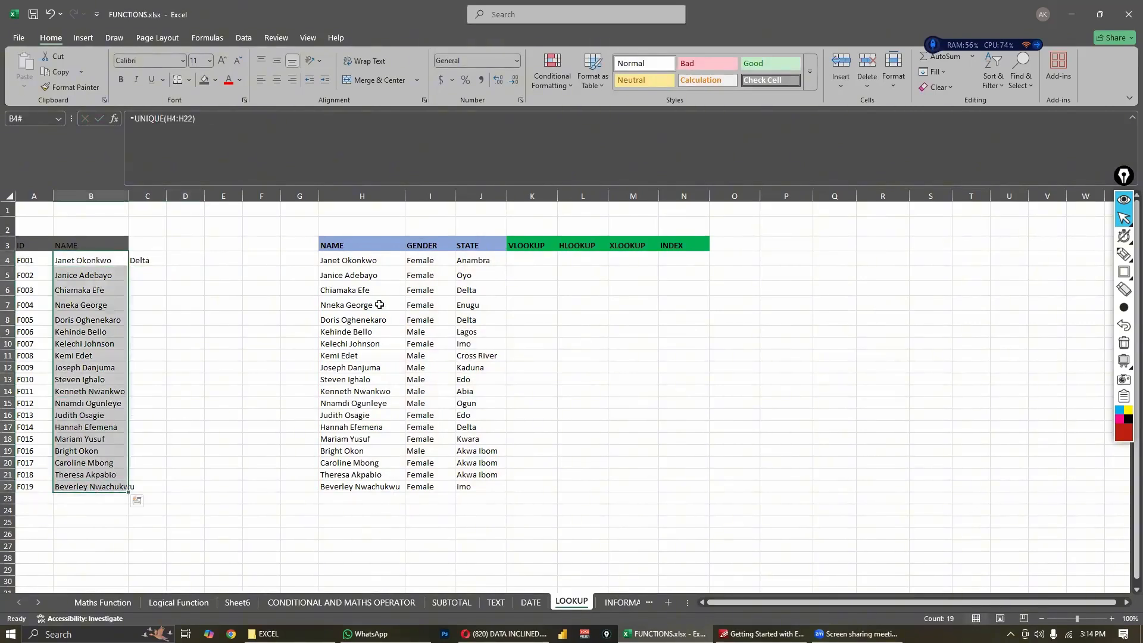
pyautogui.click(372, 262)
pyautogui.click(79, 260)
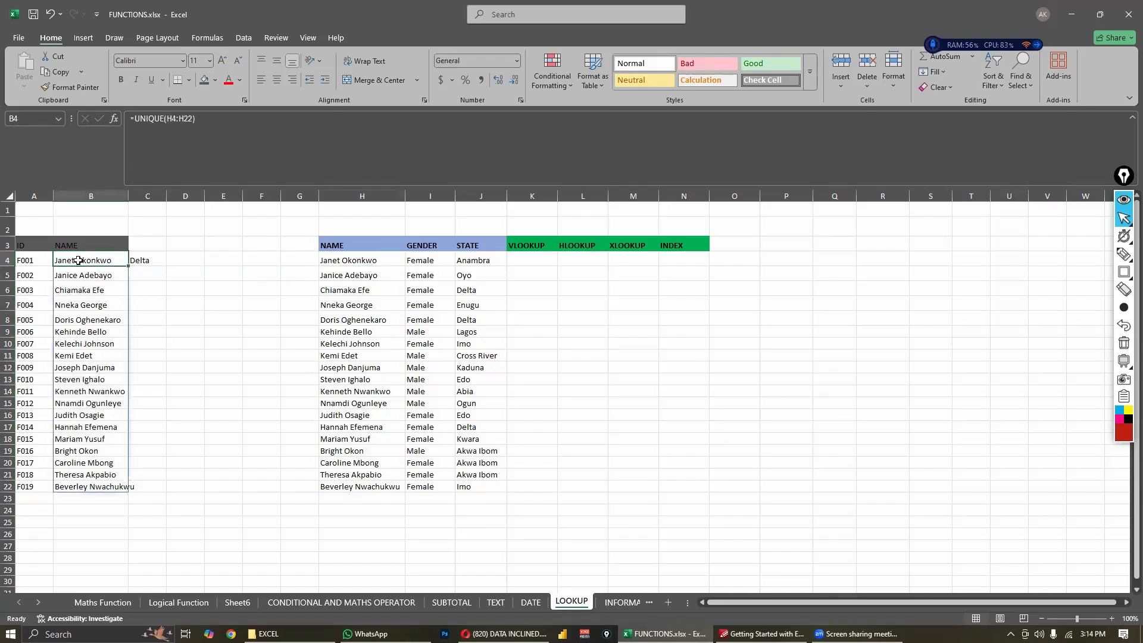
pyautogui.click(354, 263)
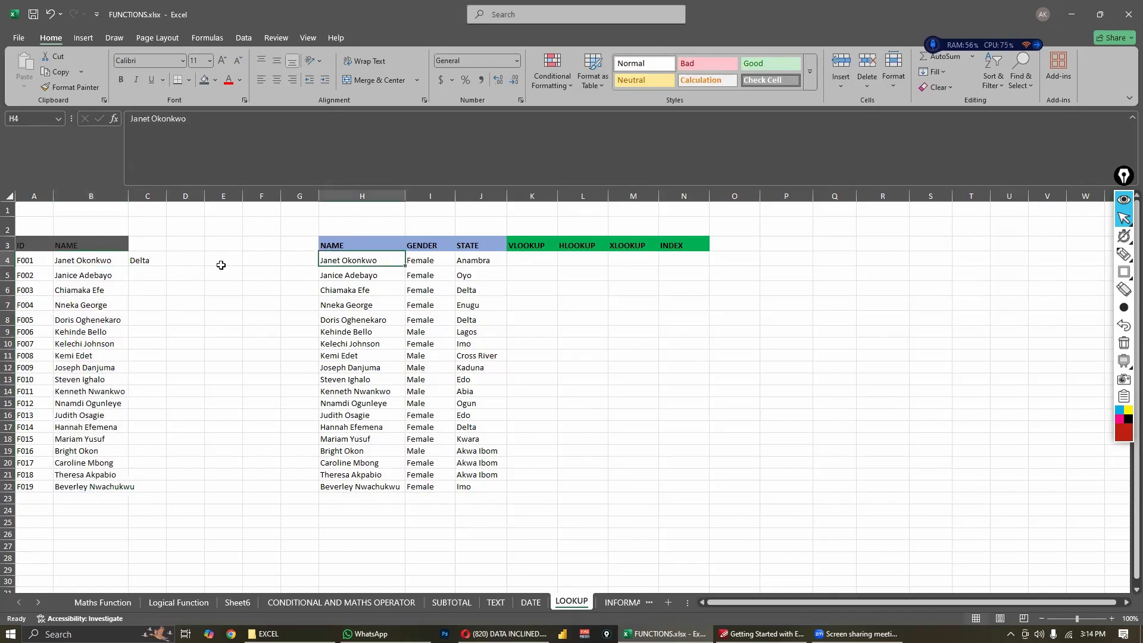
pyautogui.click(77, 261)
pyautogui.click(369, 262)
pyautogui.click(69, 260)
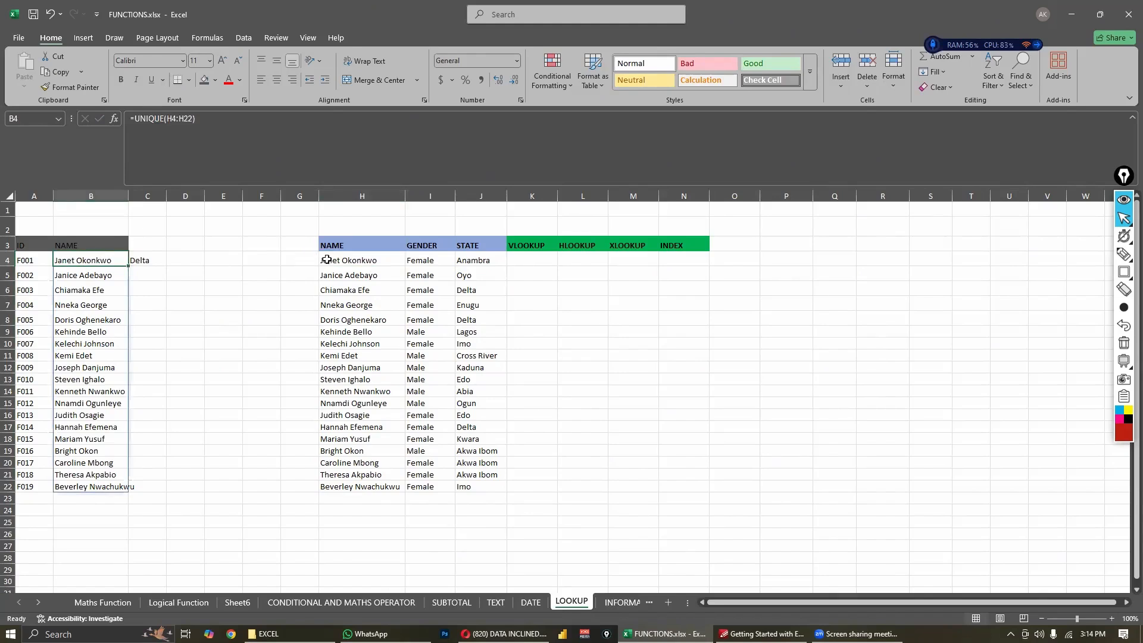
pyautogui.click(324, 260)
pyautogui.click(83, 259)
pyautogui.click(346, 255)
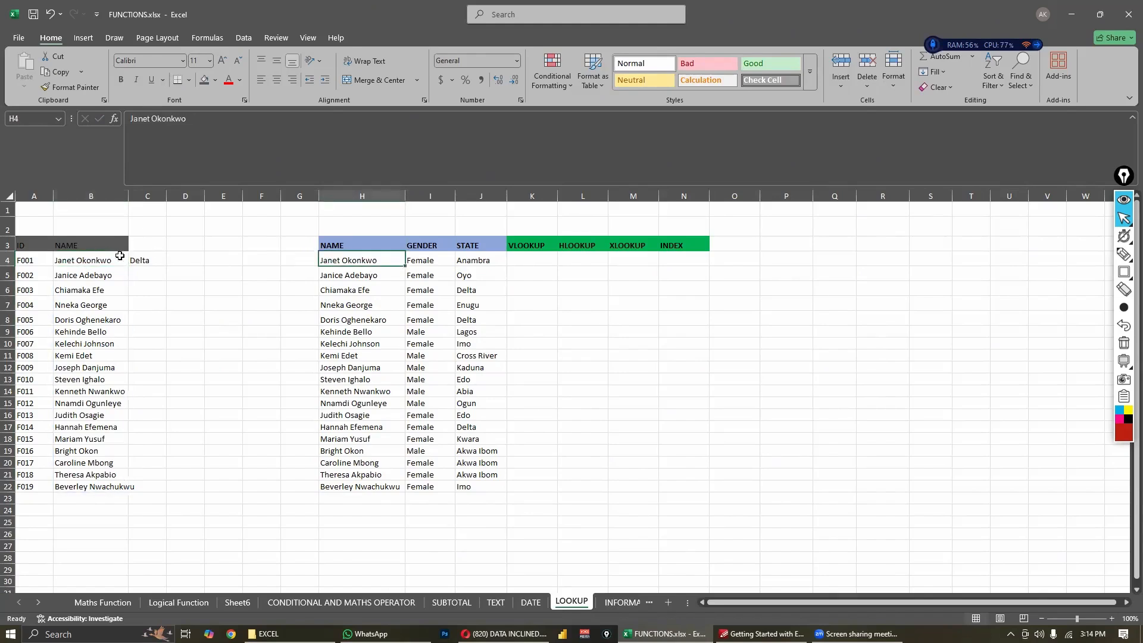
pyautogui.click(119, 256)
pyautogui.click(358, 256)
pyautogui.click(107, 272)
pyautogui.click(362, 255)
pyautogui.click(421, 277)
pyautogui.click(181, 309)
pyautogui.moveTo(33, 244); pyautogui.dragTo(95, 485)
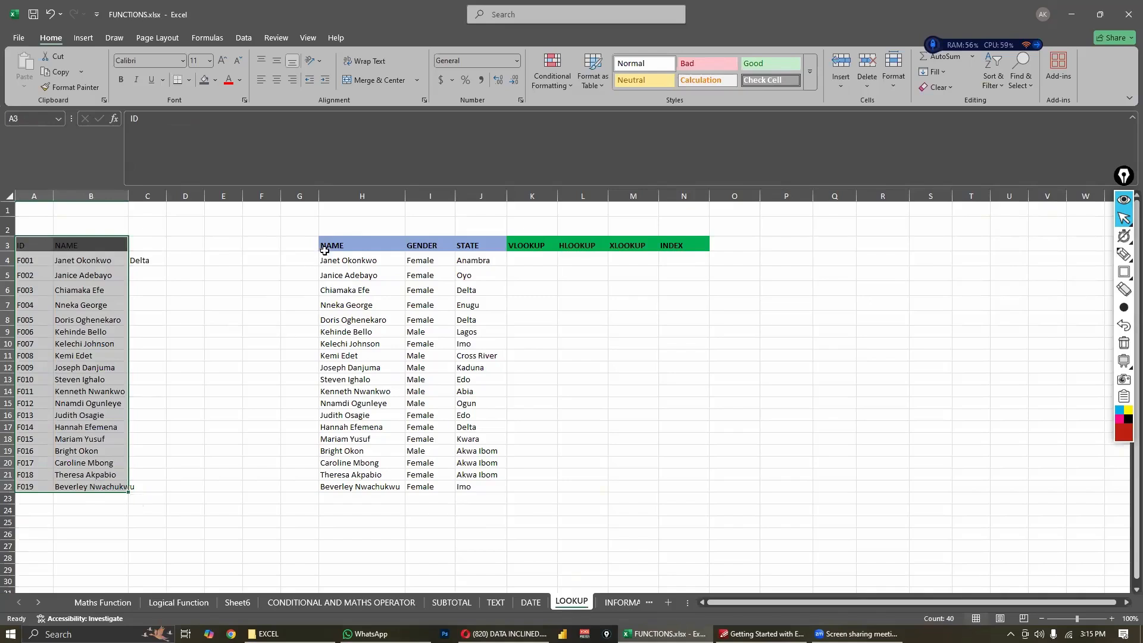
# - Compare the NAME, GENDER and STATE table in H3:J22 with the first name in B4 and its record in row 4
pyautogui.moveTo(333, 245); pyautogui.dragTo(476, 487)
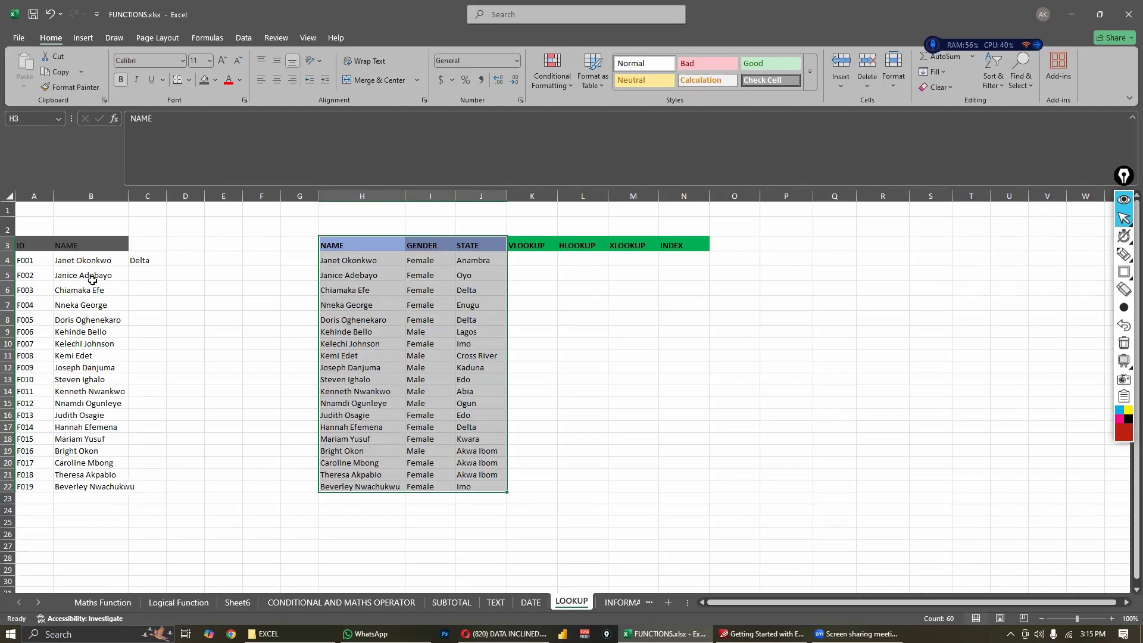
pyautogui.click(119, 288)
pyautogui.click(99, 265)
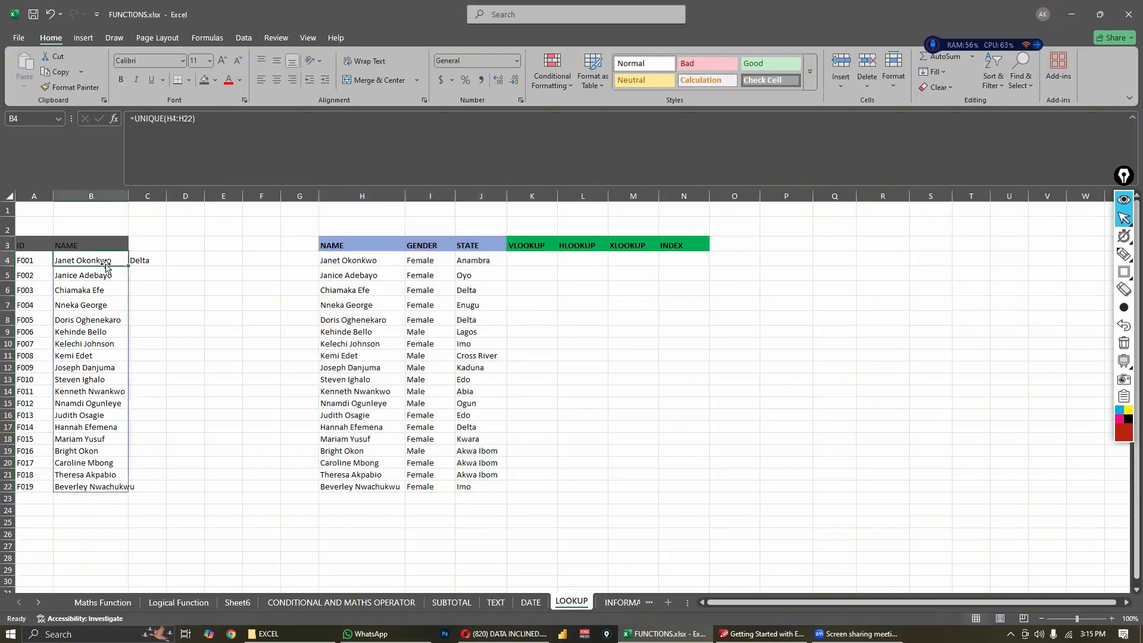
pyautogui.click(381, 262)
pyautogui.click(431, 262)
pyautogui.click(464, 261)
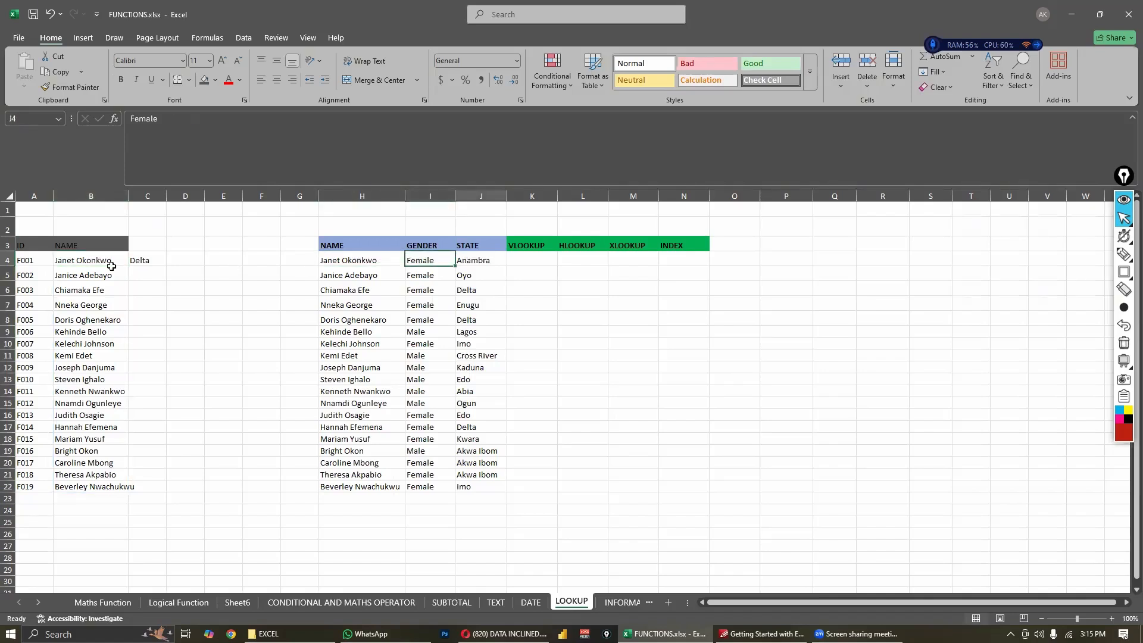
# - Add 0 as the range lookup argument of the C4 VLOOKUP for an exact match
pyautogui.doubleClick(148, 261)
pyautogui.doubleClick(148, 260)
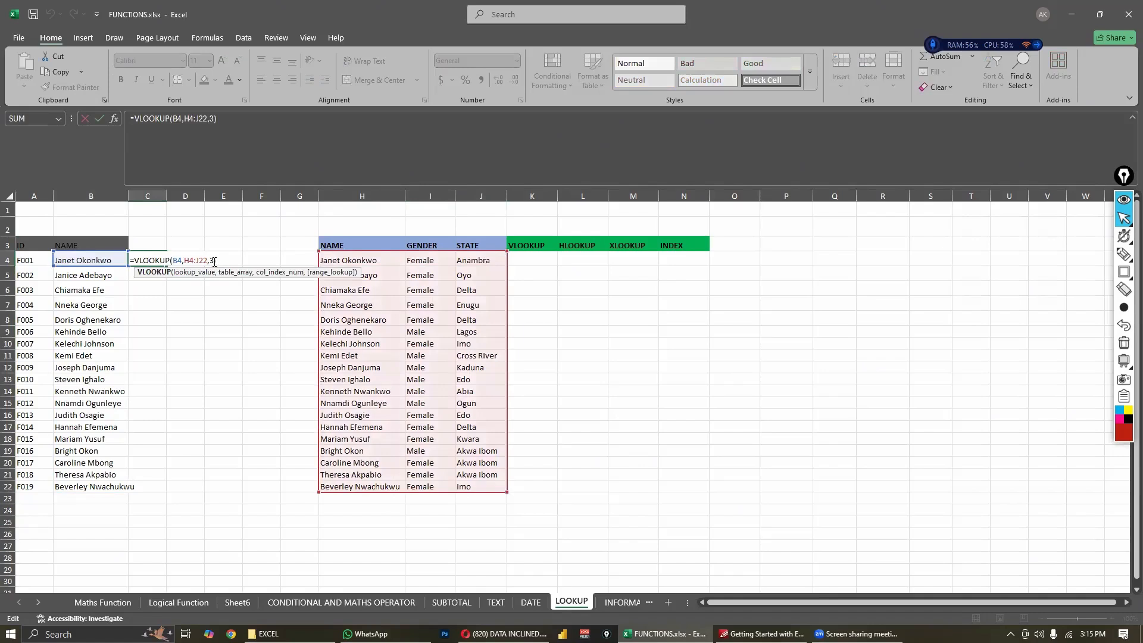
pyautogui.click(215, 261)
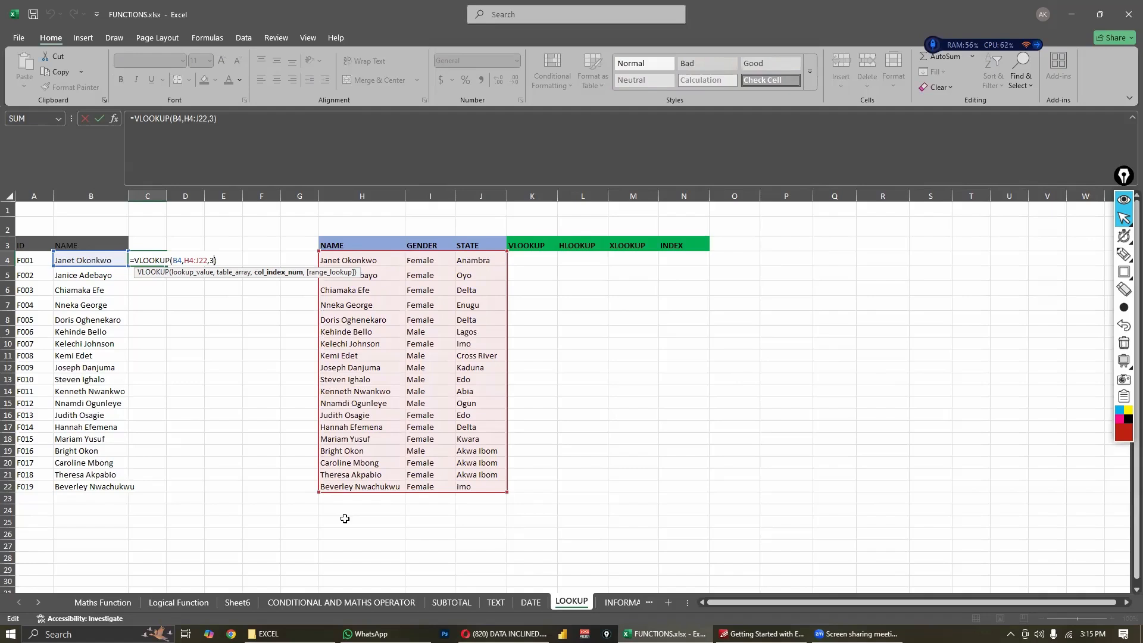
pyautogui.write(',')
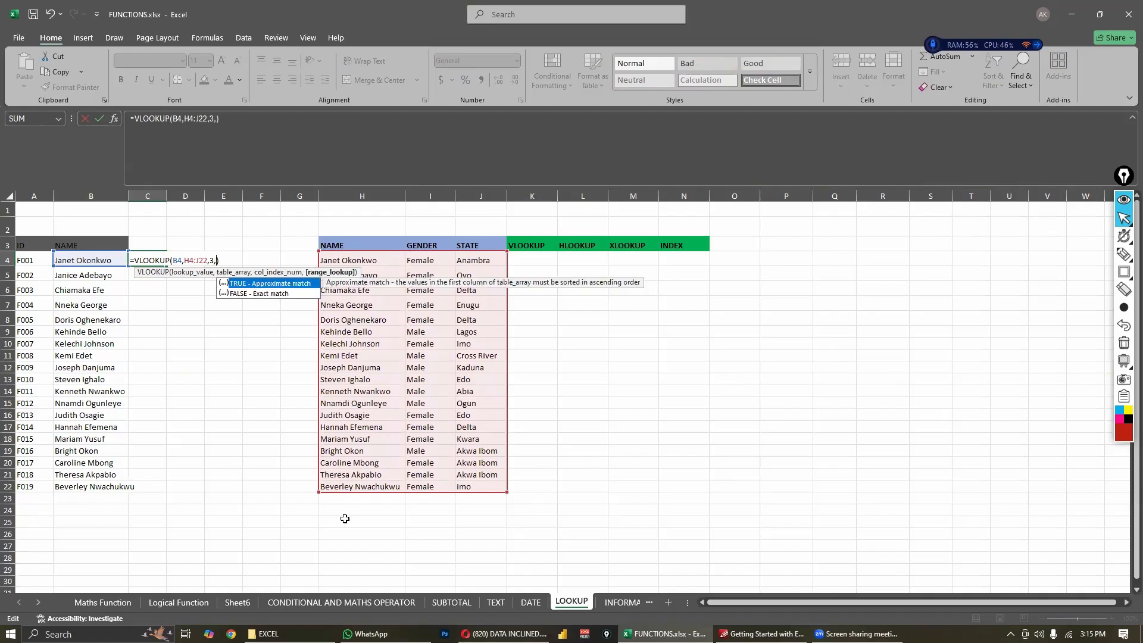
pyautogui.write('0)')
pyautogui.press('Return')
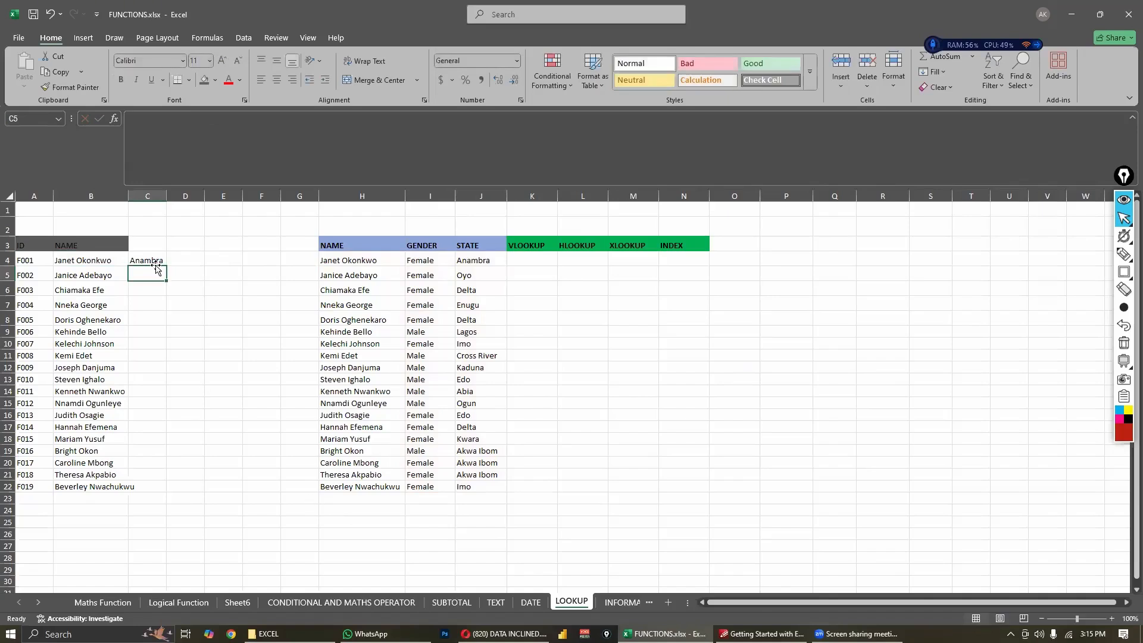
pyautogui.click(155, 262)
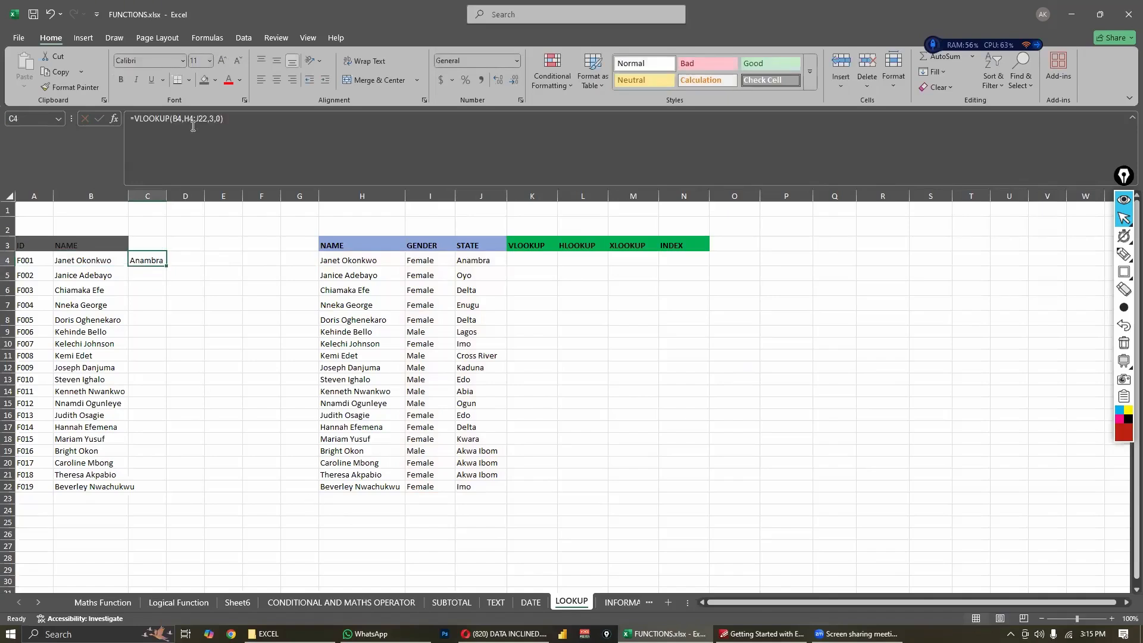
# - Review the arguments of the C4 VLOOKUP, including its range lookup value, without changing the formula
pyautogui.doubleClick(151, 256)
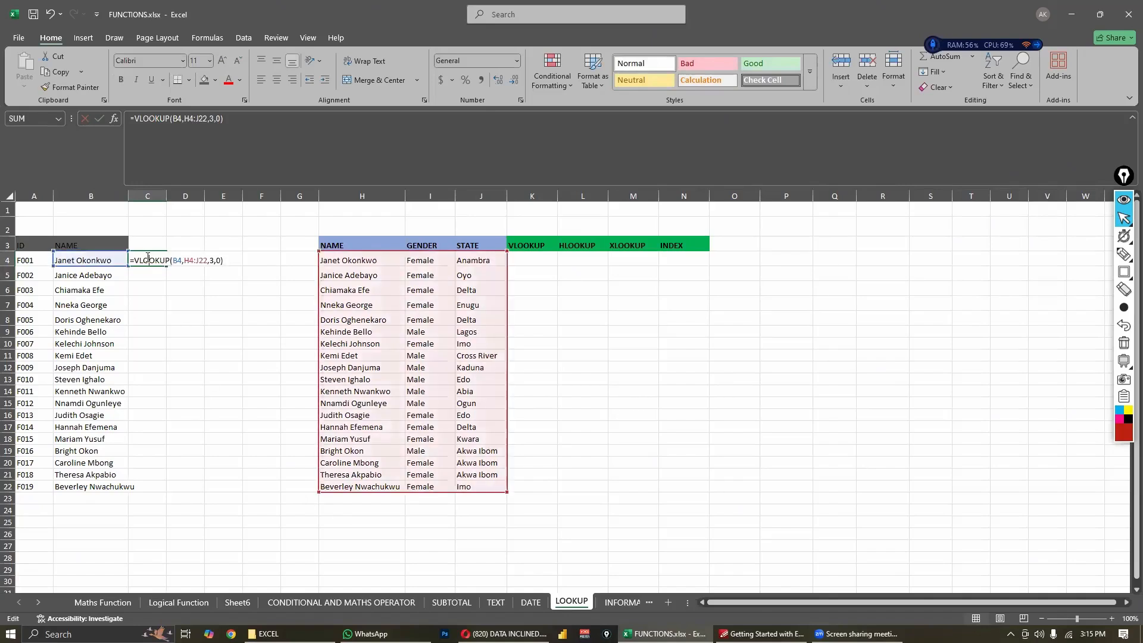
pyautogui.click(222, 259)
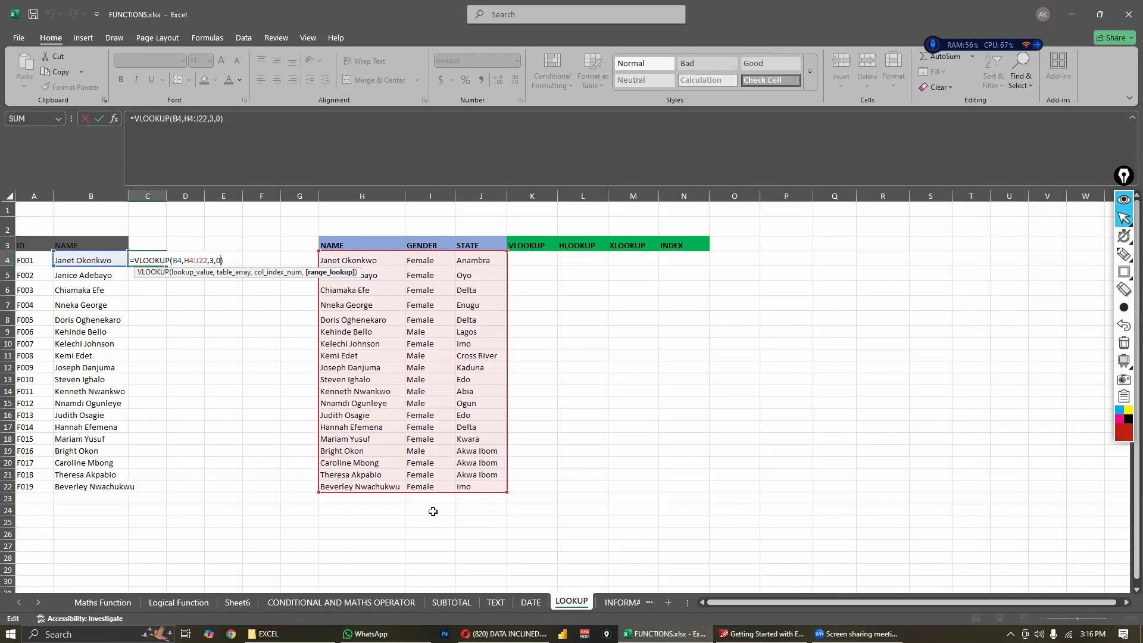
pyautogui.press('Return')
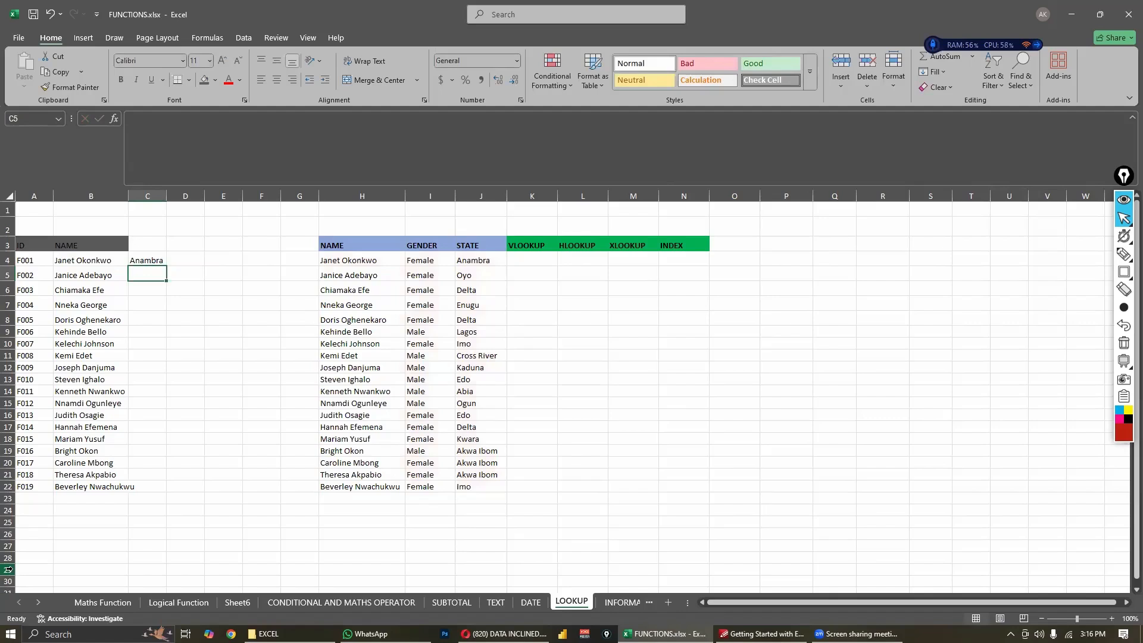
pyautogui.click(162, 260)
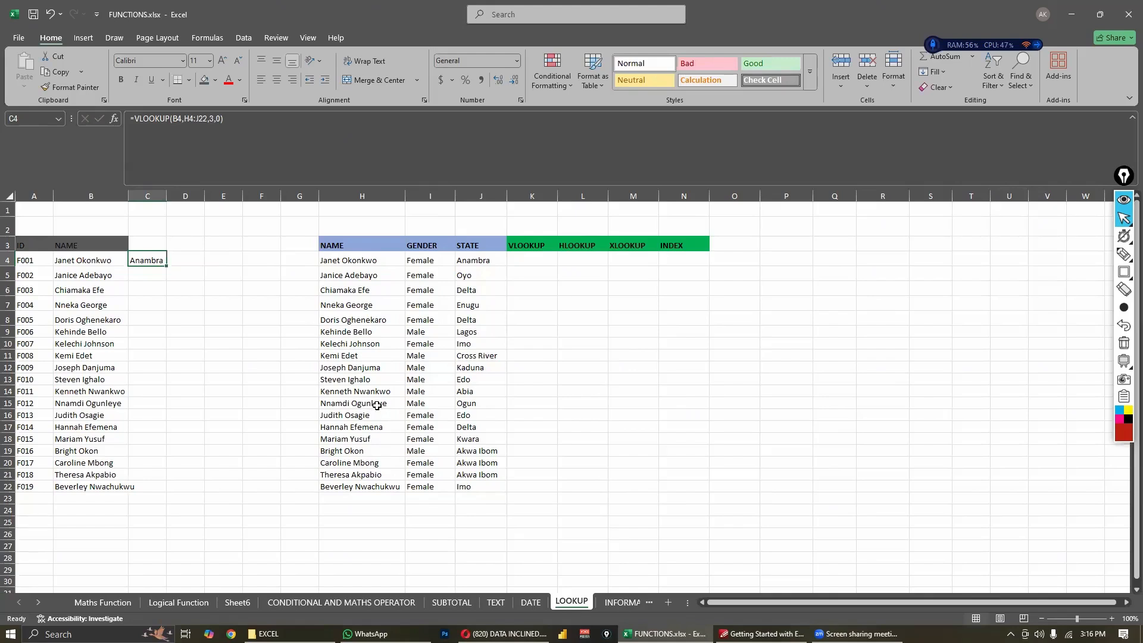
pyautogui.doubleClick(149, 261)
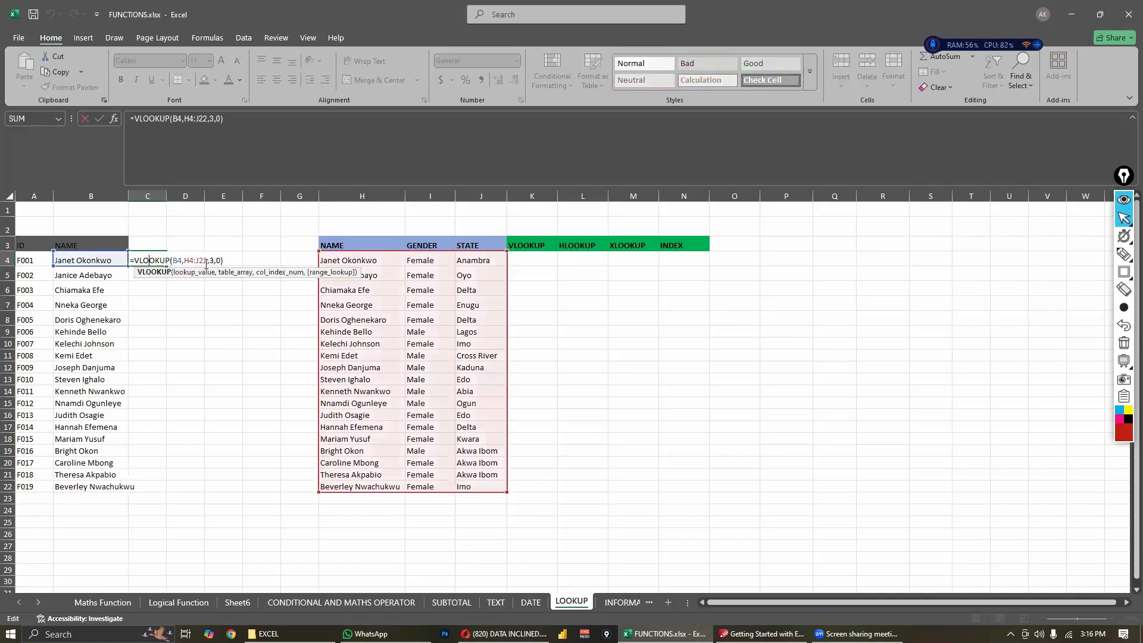
pyautogui.click(219, 260)
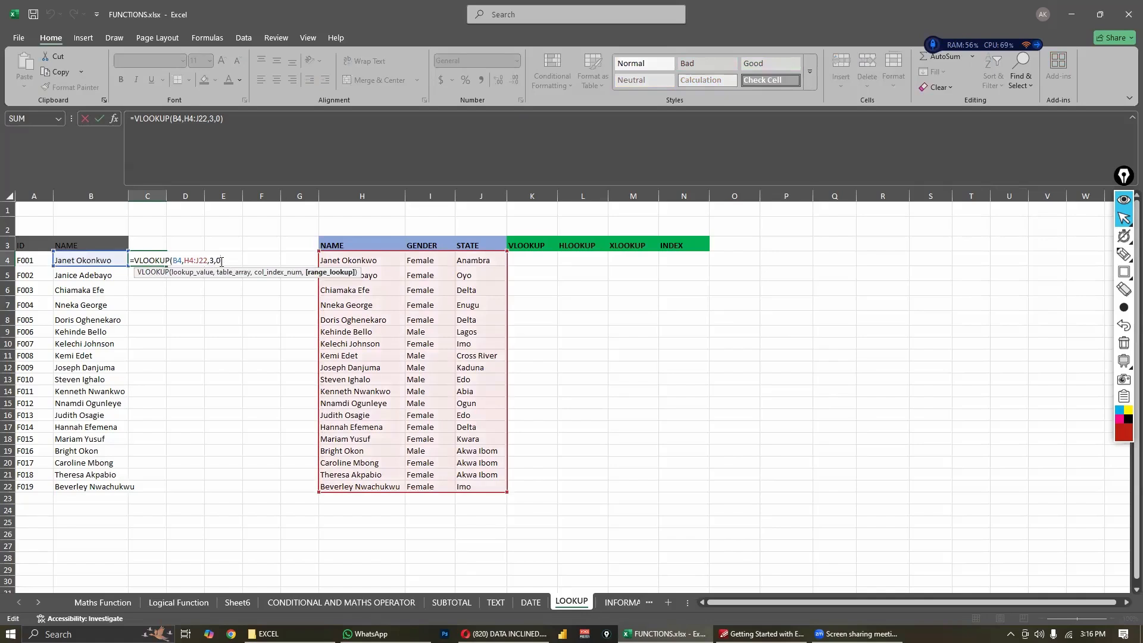
pyautogui.press('BackSpace')
pyautogui.press('BackSpace')
pyautogui.press('BackSpace')
pyautogui.press('BackSpace')
pyautogui.press('BackSpace')
pyautogui.press('BackSpace')
pyautogui.press('BackSpace')
pyautogui.press('BackSpace')
pyautogui.press('BackSpace')
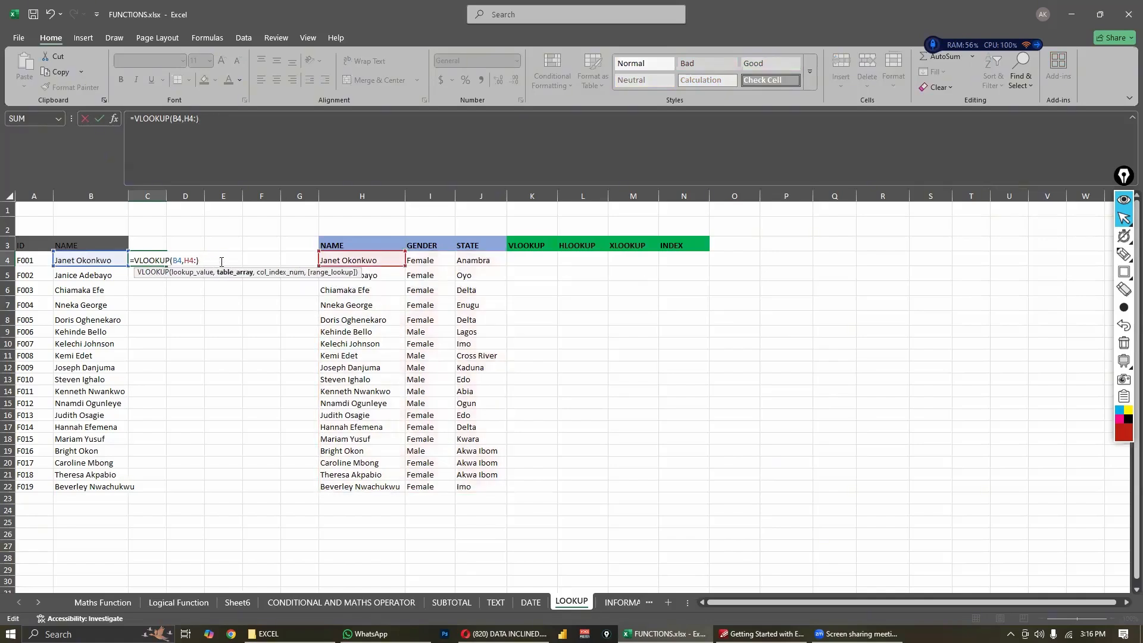
pyautogui.press('BackSpace')
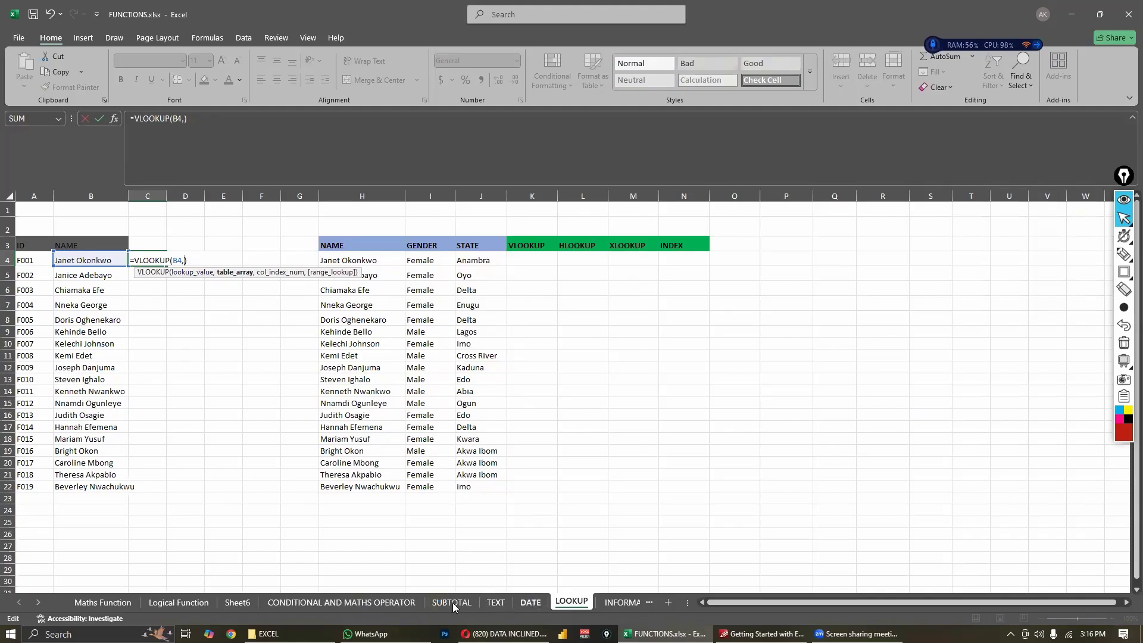
pyautogui.click(523, 603)
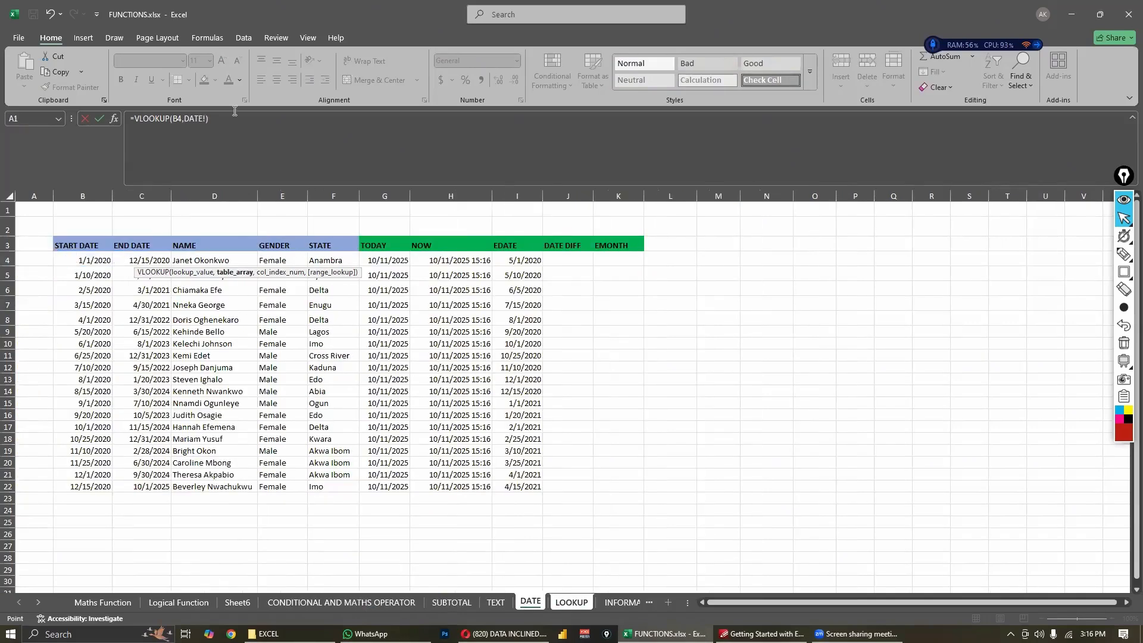
pyautogui.click(626, 603)
pyautogui.click(235, 391)
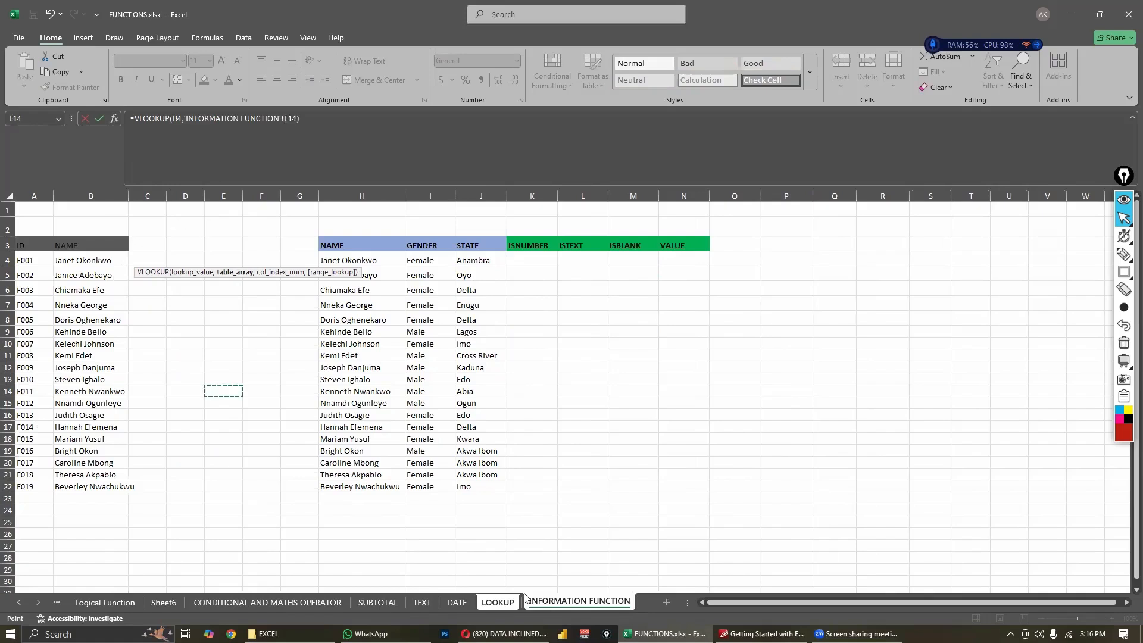
pyautogui.click(497, 603)
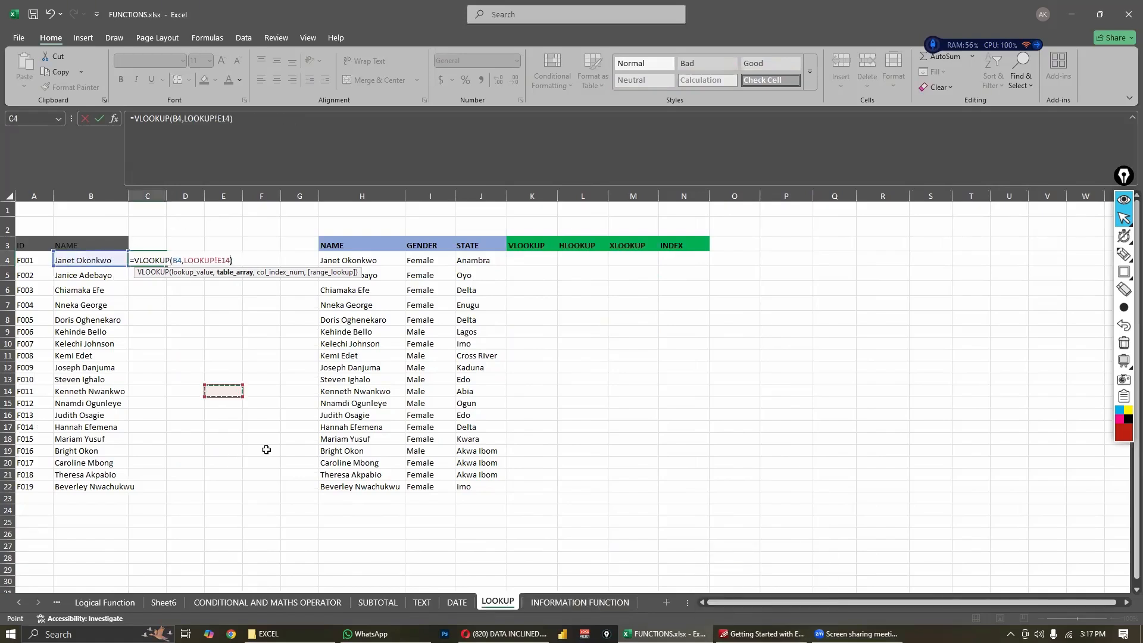
pyautogui.press('Return')
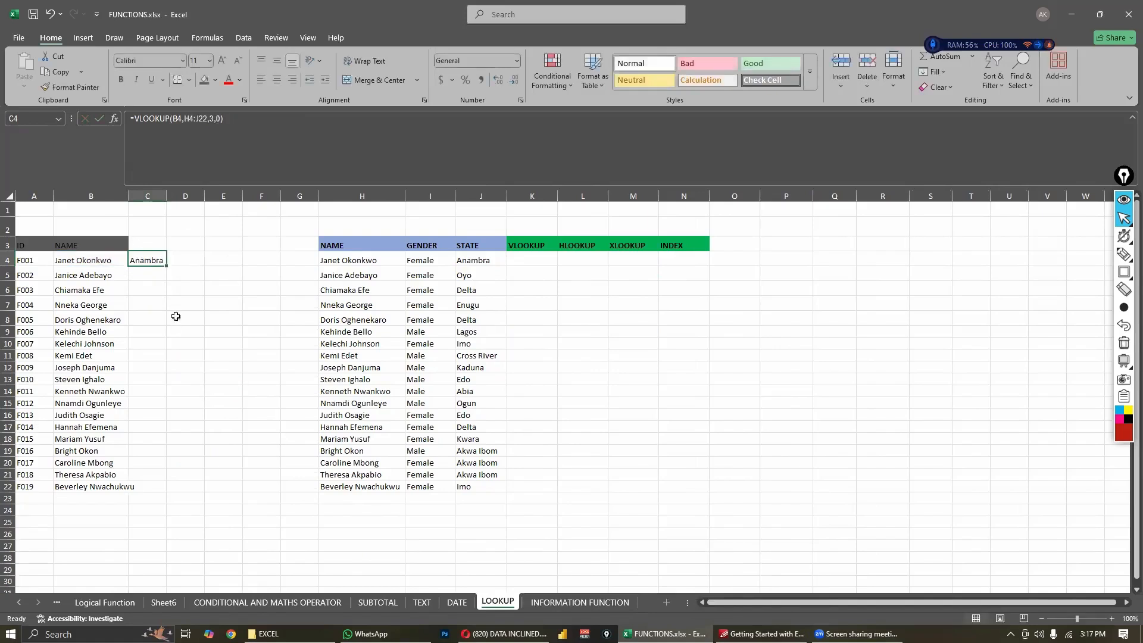
# - Remove the table array, column index and range lookup arguments from the C4 VLOOKUP, keeping lookup value B4
pyautogui.doubleClick(148, 260)
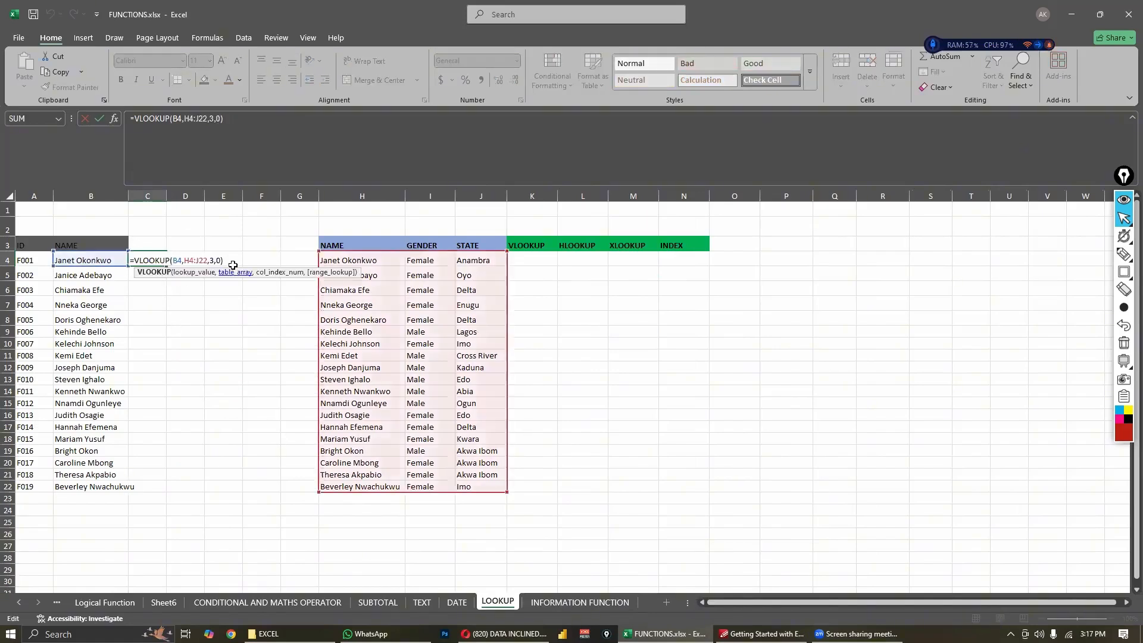
pyautogui.click(218, 261)
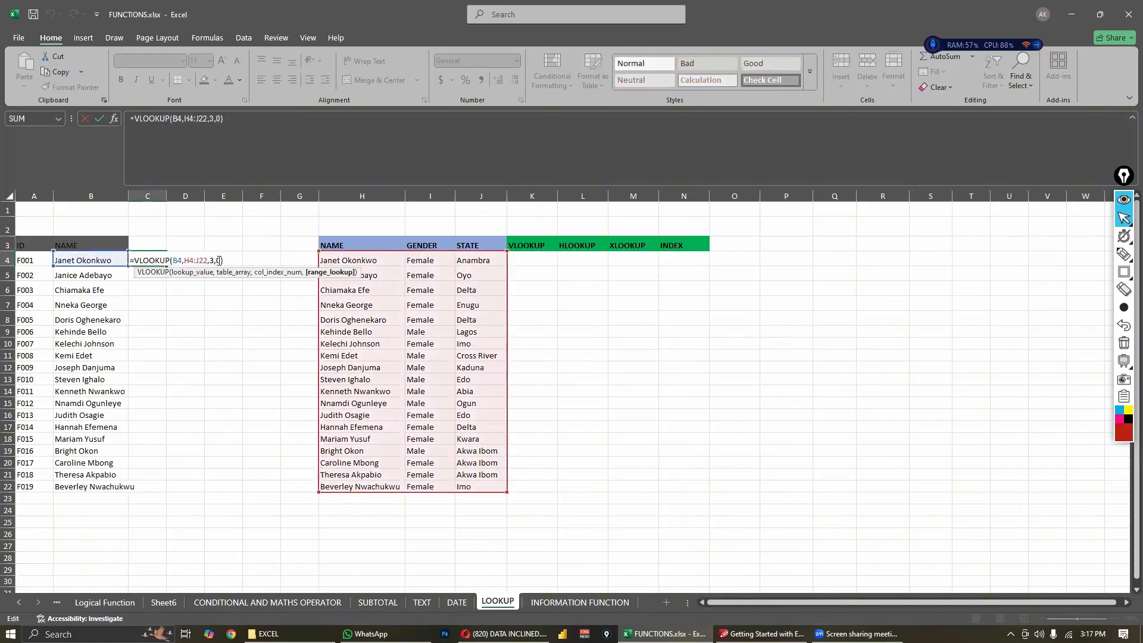
pyautogui.press('BackSpace')
pyautogui.press('BackSpace')
pyautogui.press('BackSpace')
pyautogui.press('BackSpace')
pyautogui.press('BackSpace')
pyautogui.press('BackSpace')
pyautogui.press('BackSpace')
pyautogui.press('BackSpace')
pyautogui.press('BackSpace')
pyautogui.press('BackSpace')
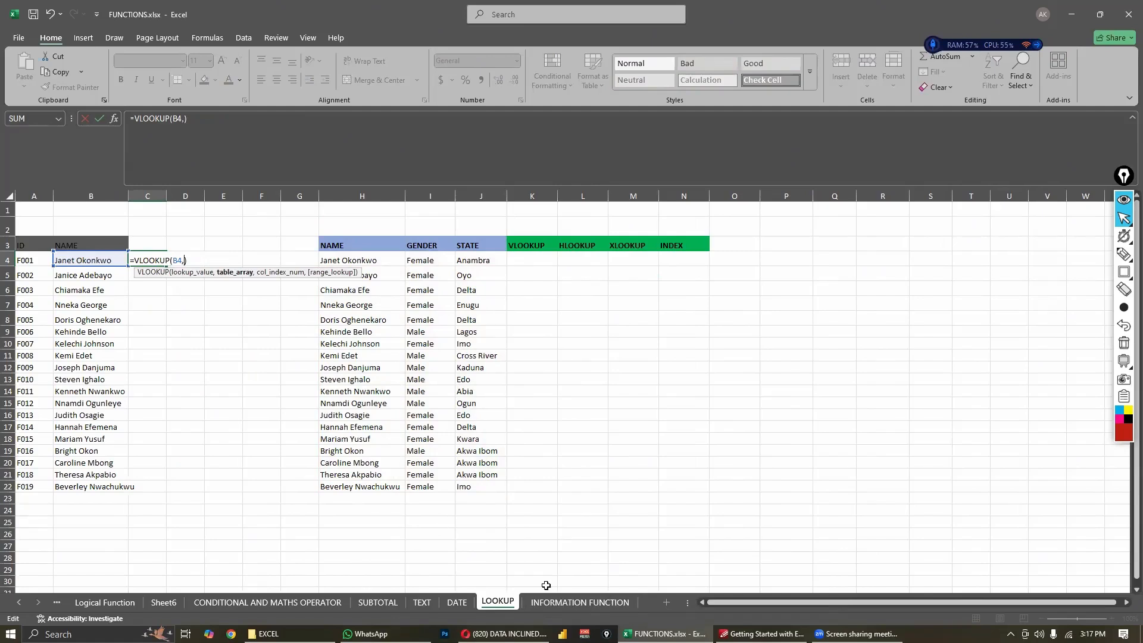
# - Use C4:I22 on the DATE sheet as the table array of the C4 VLOOKUP and begin its next argument
pyautogui.click(456, 603)
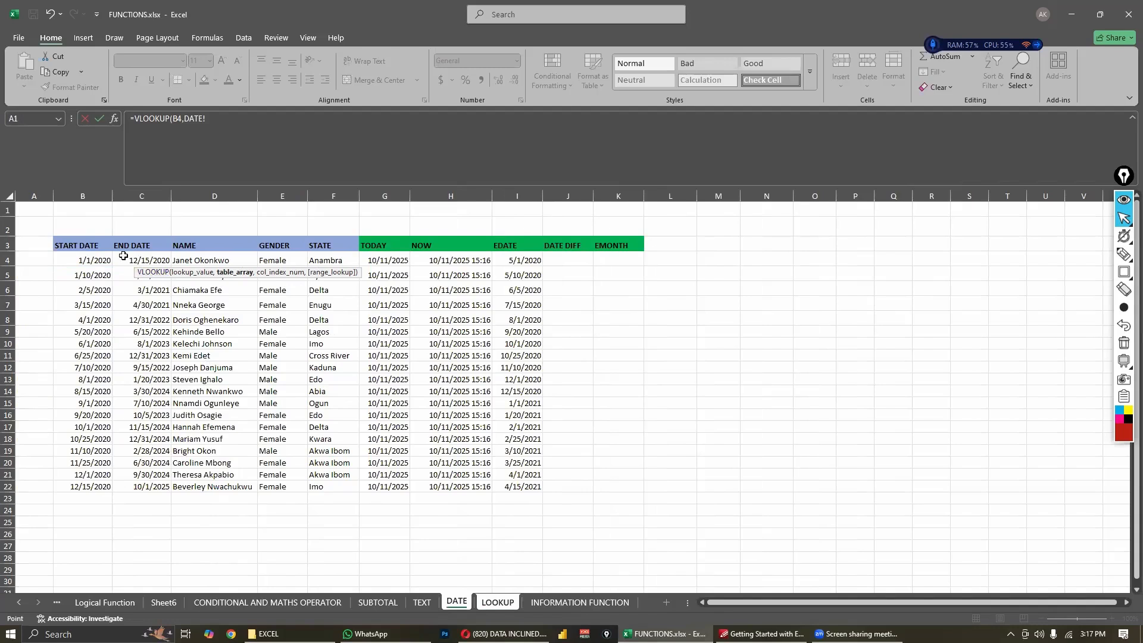
pyautogui.moveTo(121, 255); pyautogui.dragTo(508, 486)
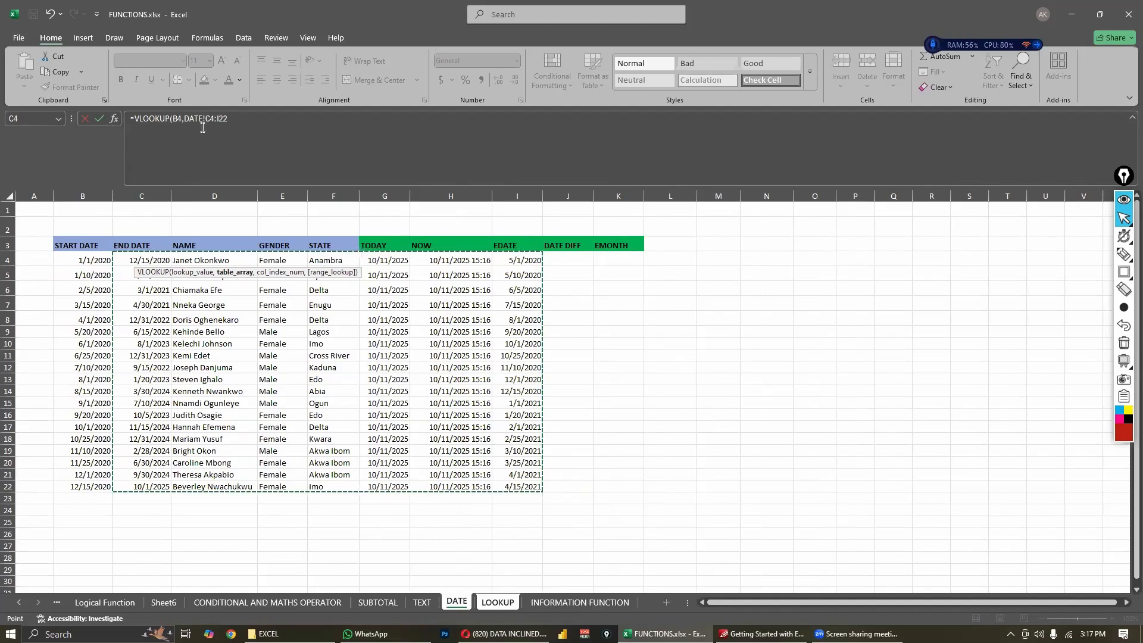
pyautogui.click(204, 120)
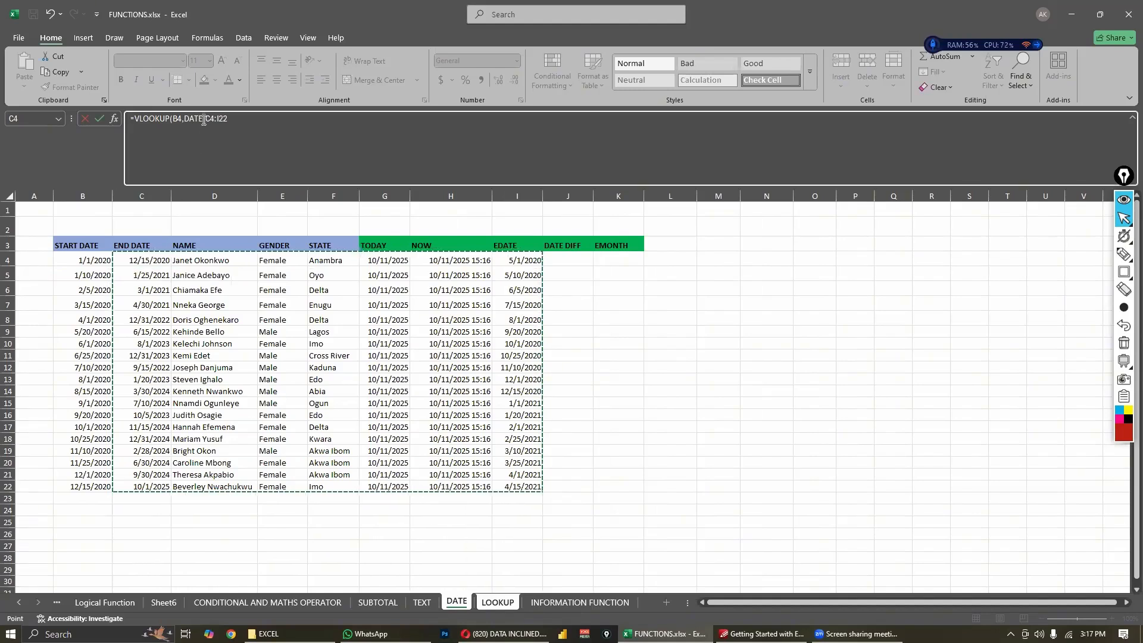
pyautogui.click(204, 120)
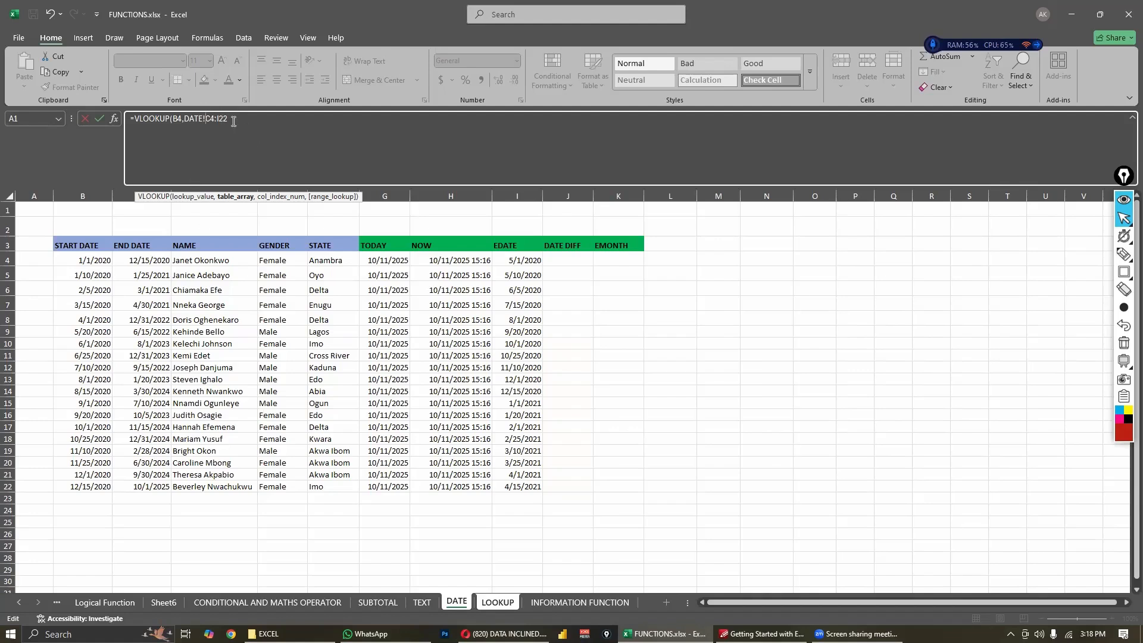
pyautogui.write(',3,0')
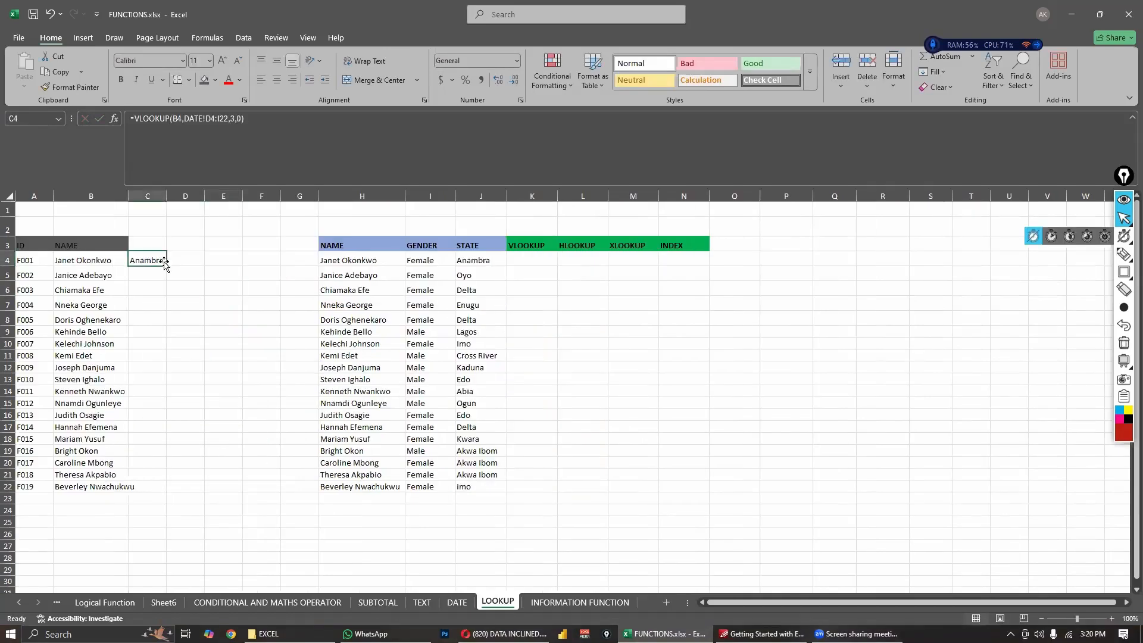
# - Fill the C4 VLOOKUP formula down through C22 to return the state for every listed name
pyautogui.moveTo(165, 262); pyautogui.dragTo(169, 405)
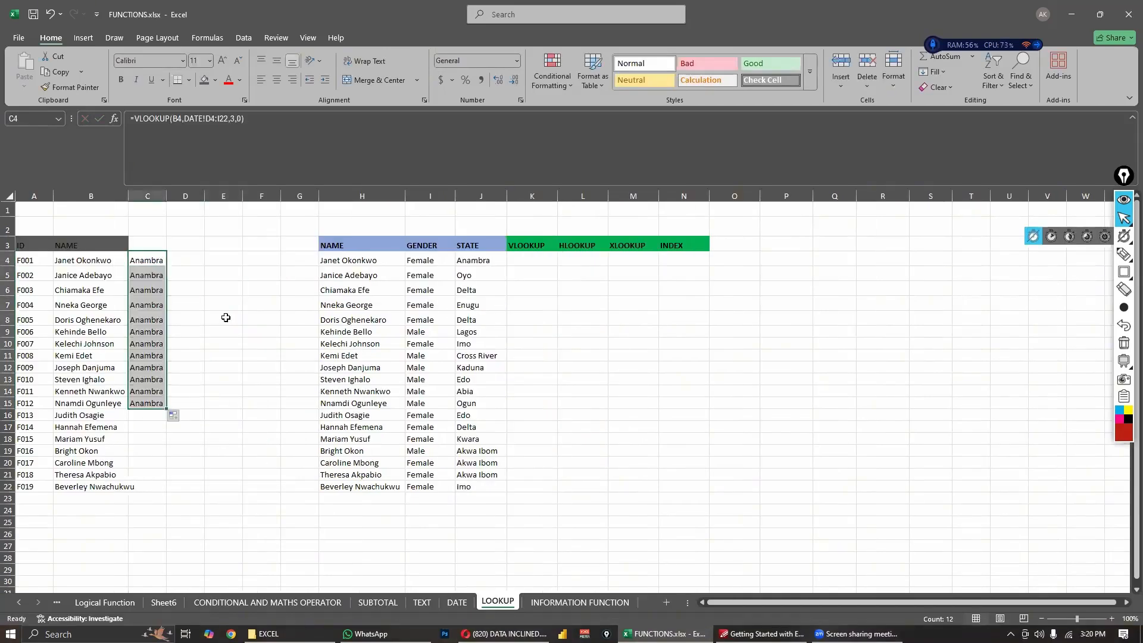
pyautogui.click(197, 301)
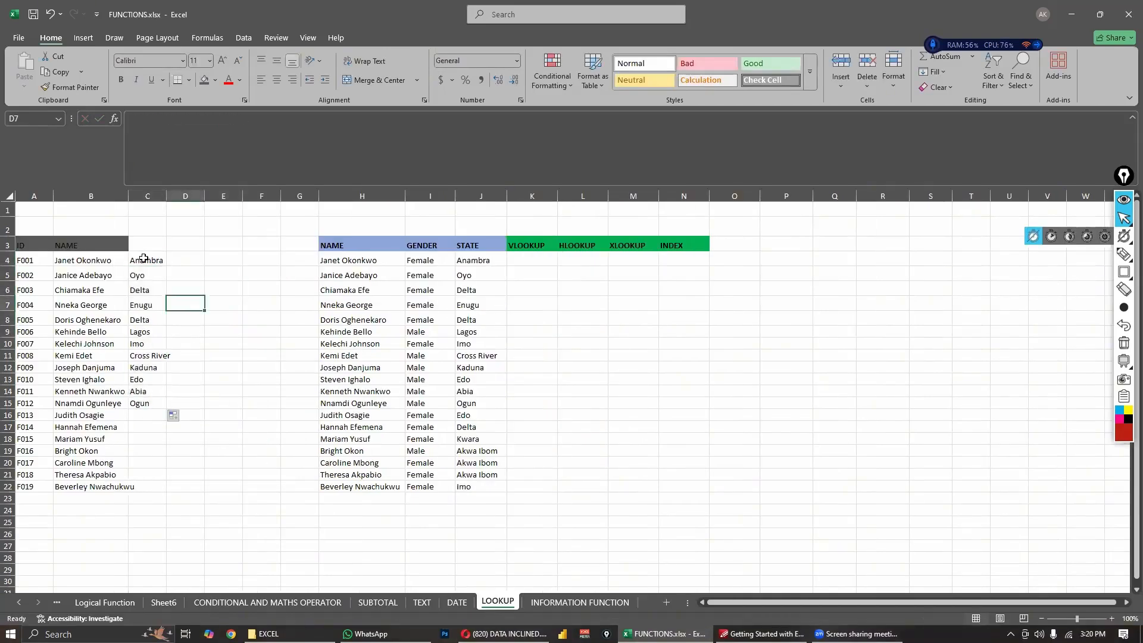
pyautogui.click(164, 266)
pyautogui.moveTo(165, 267); pyautogui.dragTo(162, 492)
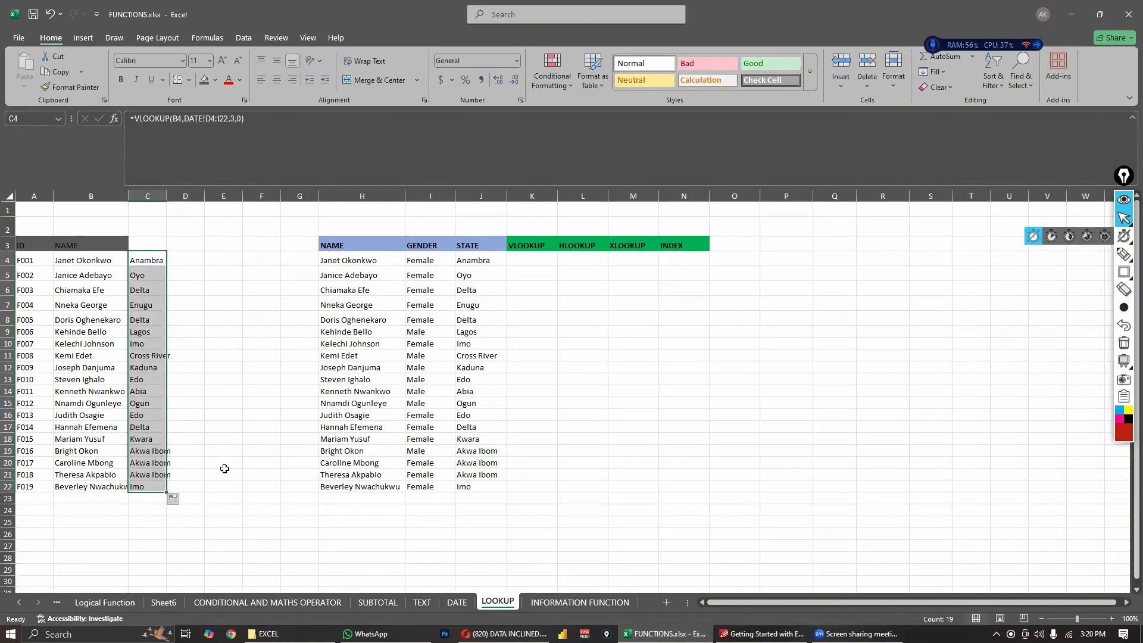
pyautogui.click(241, 498)
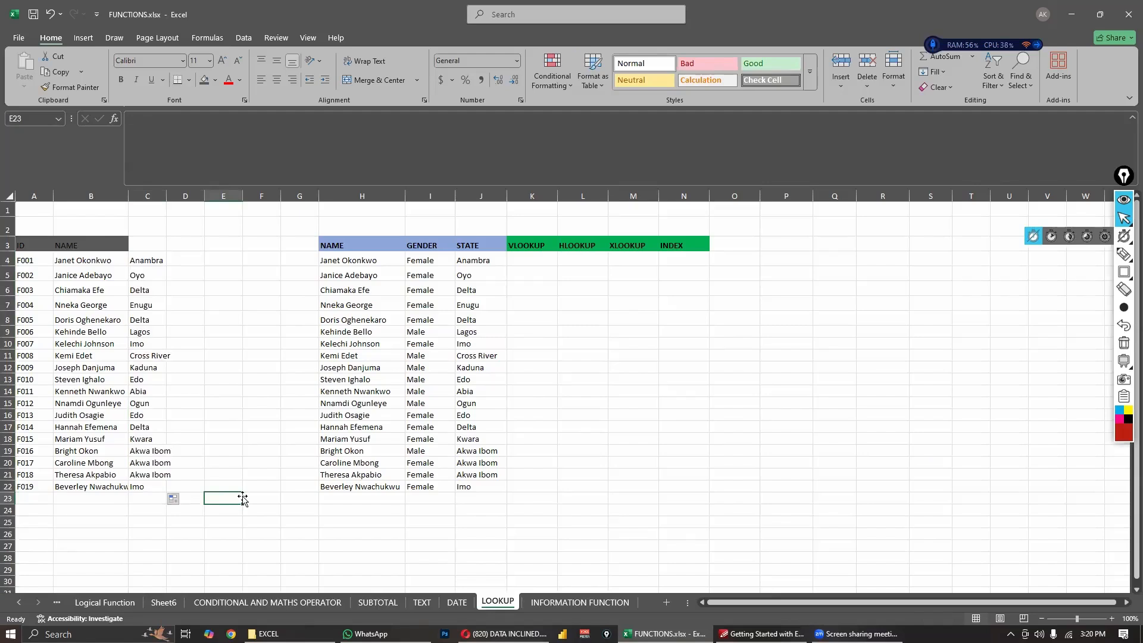
# - Compare the names in column B with the names in column H, rows 4 to 22
pyautogui.click(77, 259)
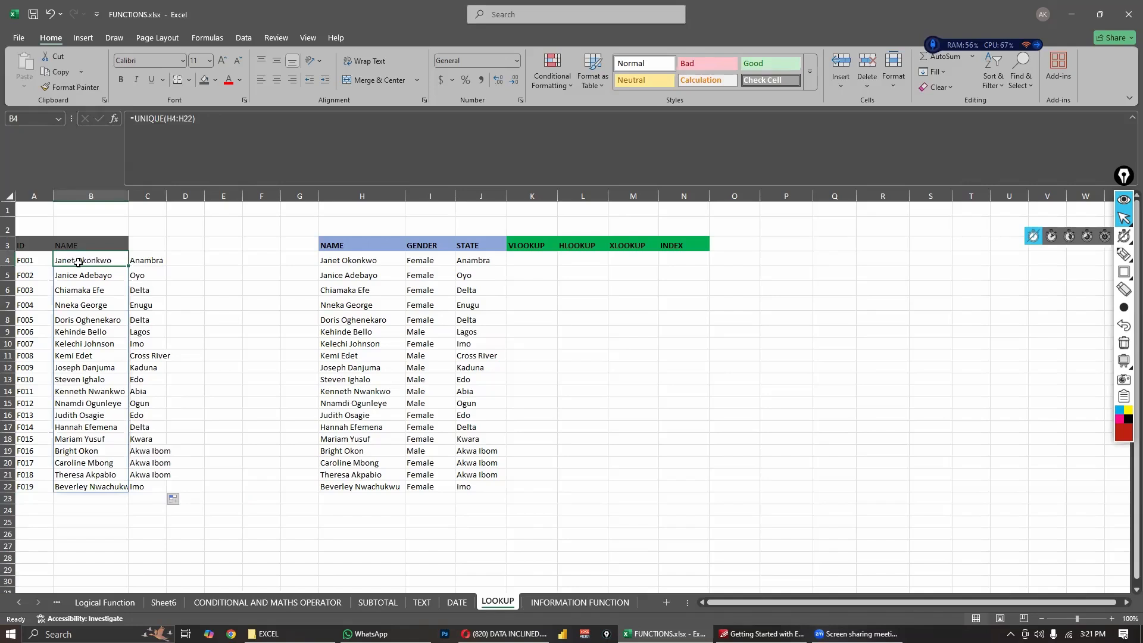
pyautogui.moveTo(77, 260); pyautogui.dragTo(95, 483)
pyautogui.moveTo(357, 262); pyautogui.dragTo(359, 495)
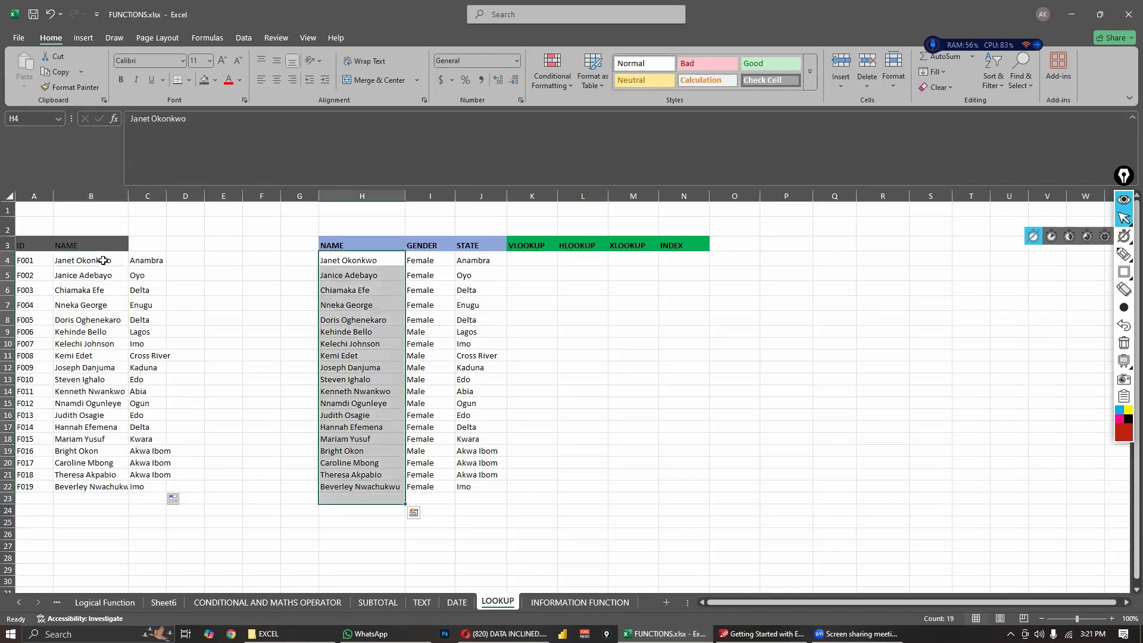
pyautogui.moveTo(104, 261); pyautogui.dragTo(108, 488)
pyautogui.moveTo(359, 261); pyautogui.dragTo(333, 475)
pyautogui.moveTo(80, 266); pyautogui.dragTo(69, 470)
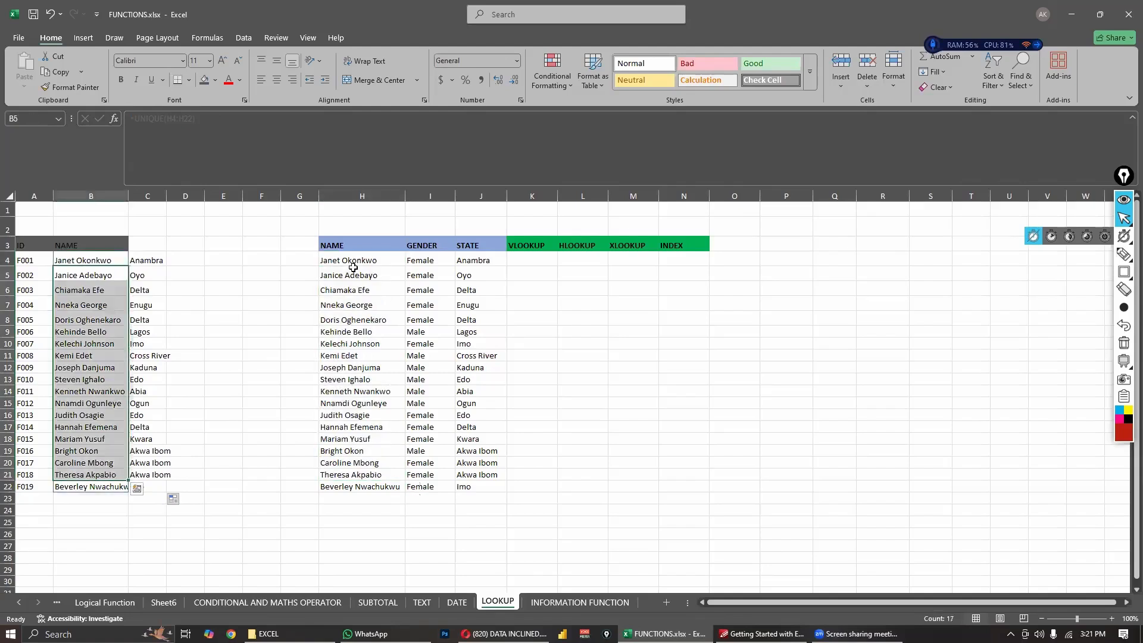
pyautogui.moveTo(354, 275); pyautogui.dragTo(348, 464)
pyautogui.moveTo(240, 262); pyautogui.dragTo(262, 415)
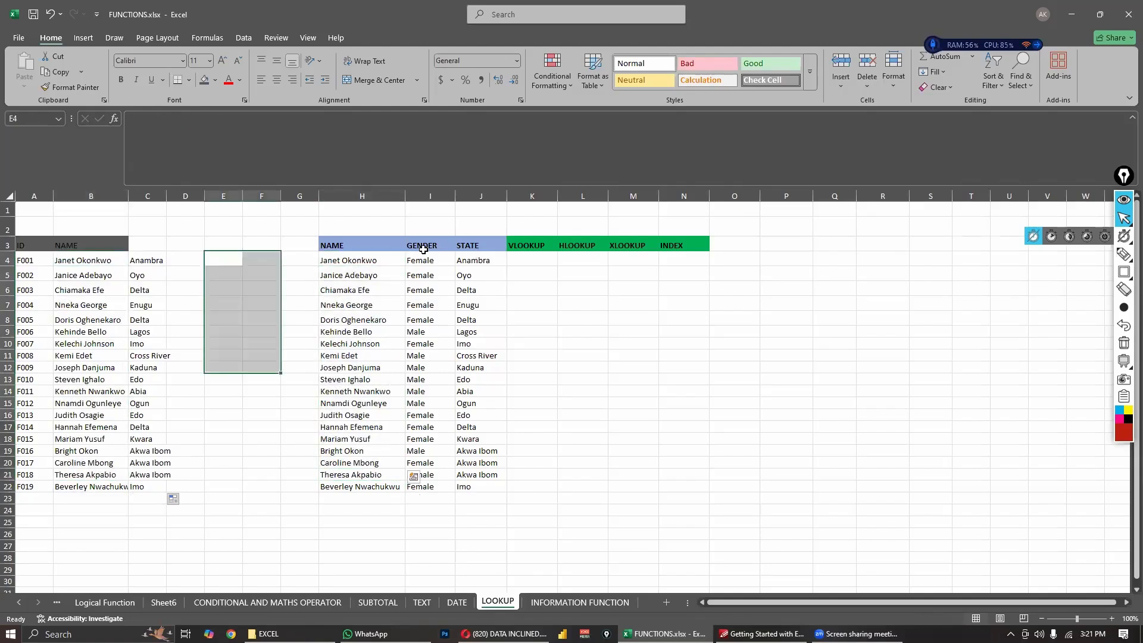
# - Compare the VLOOKUP states in column C with the STATE column J for the matching names, checking the C4 formula
pyautogui.moveTo(424, 249); pyautogui.dragTo(433, 425)
pyautogui.click(147, 260)
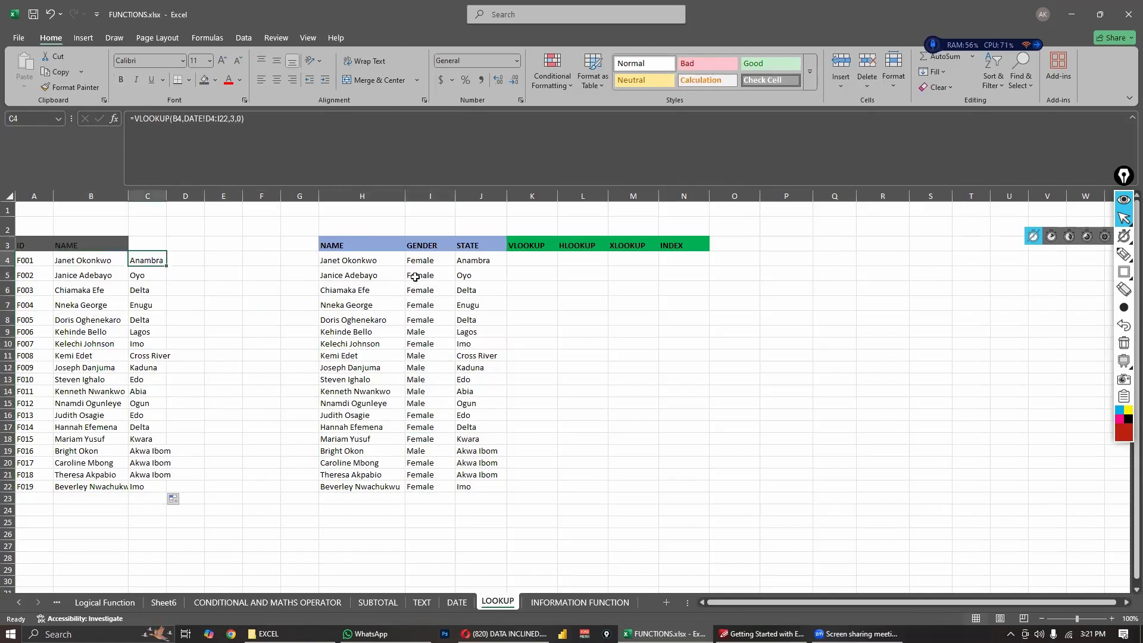
pyautogui.moveTo(492, 269); pyautogui.dragTo(483, 489)
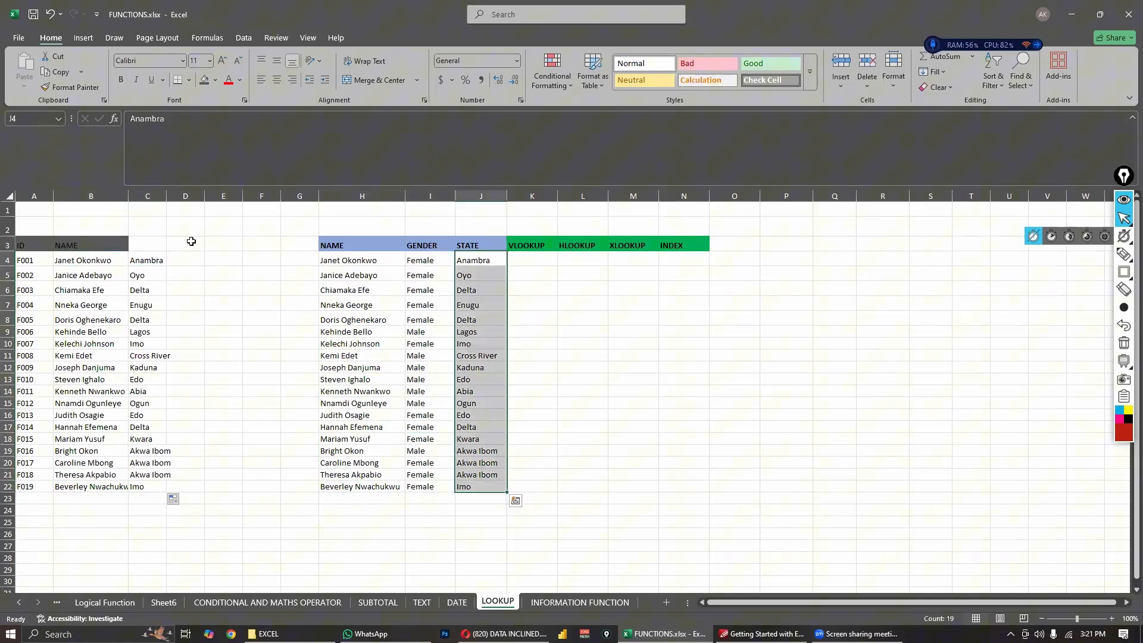
pyautogui.click(202, 273)
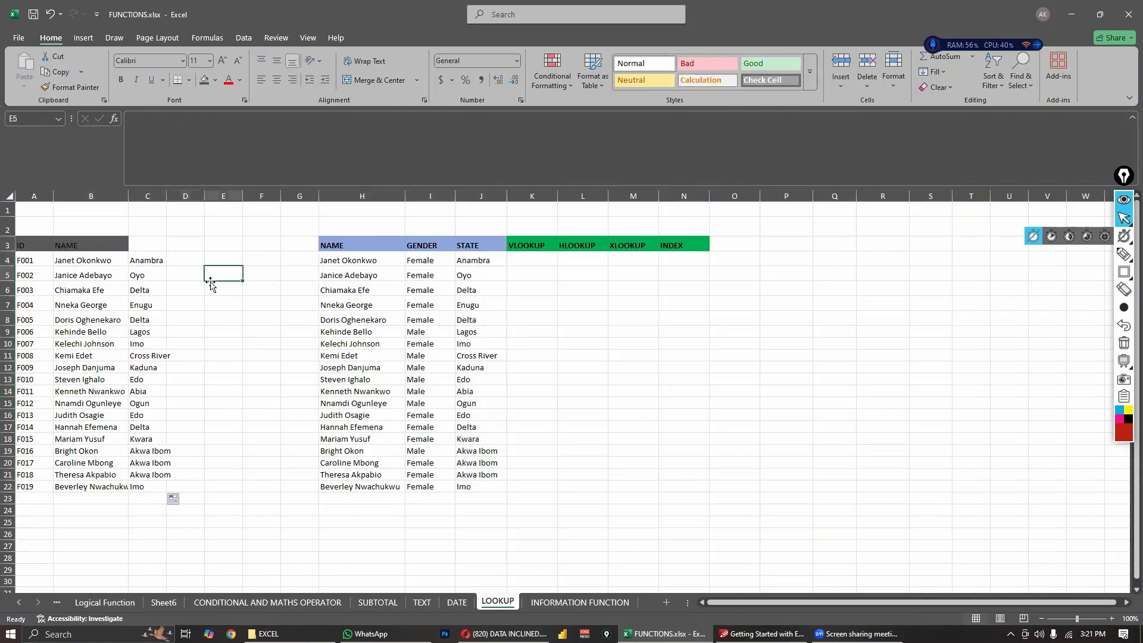
pyautogui.click(187, 284)
pyautogui.click(92, 264)
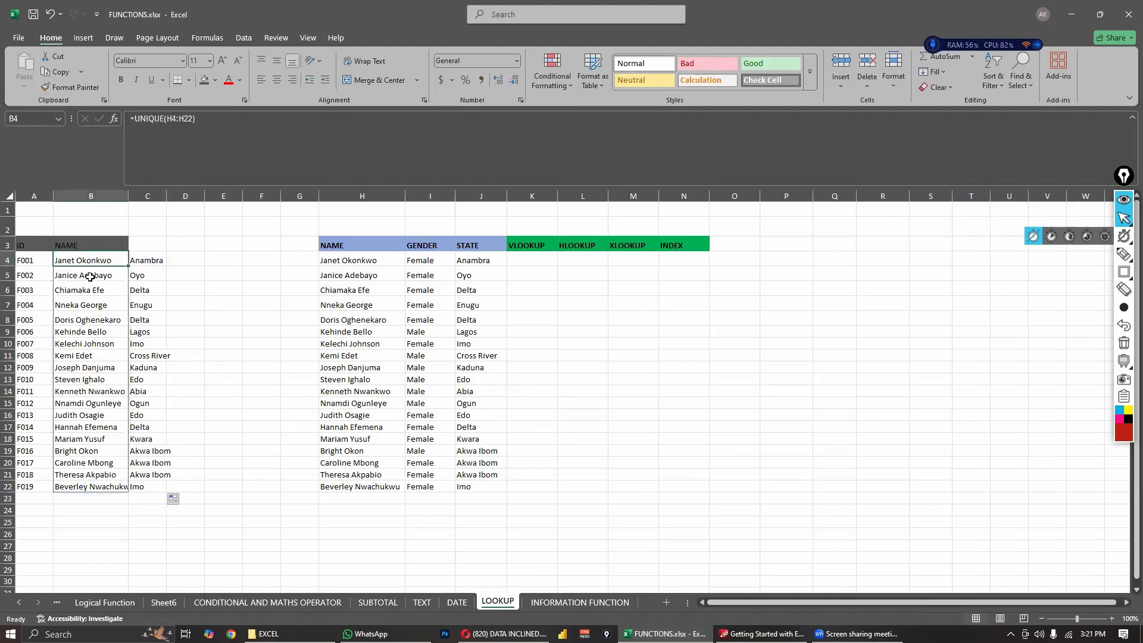
pyautogui.click(91, 275)
pyautogui.click(95, 300)
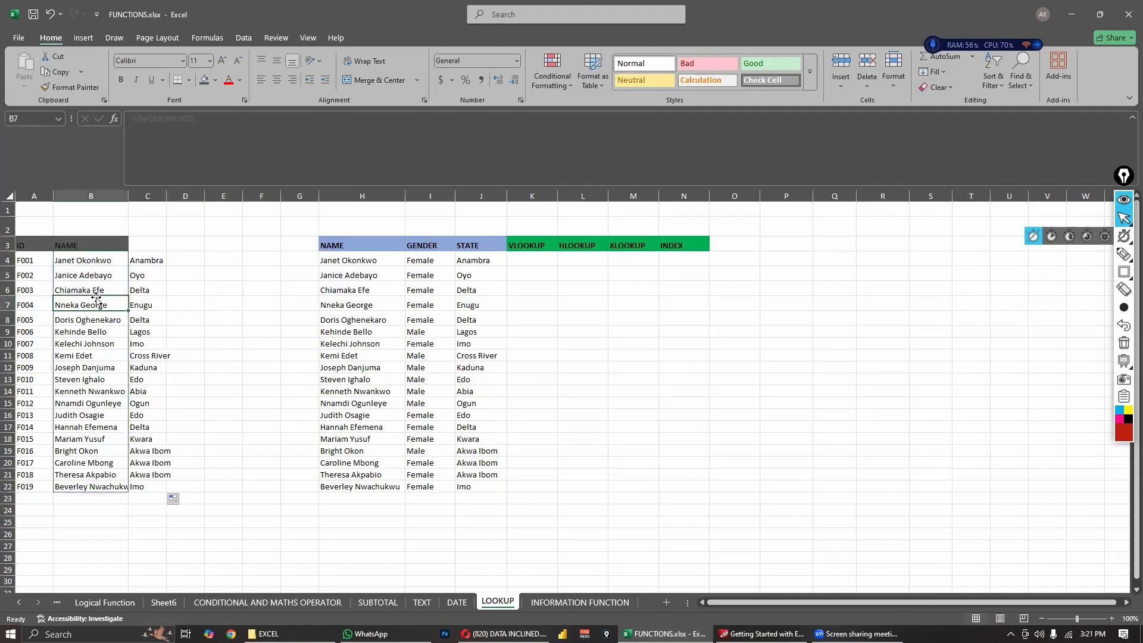
pyautogui.click(193, 256)
pyautogui.moveTo(109, 266); pyautogui.dragTo(105, 292)
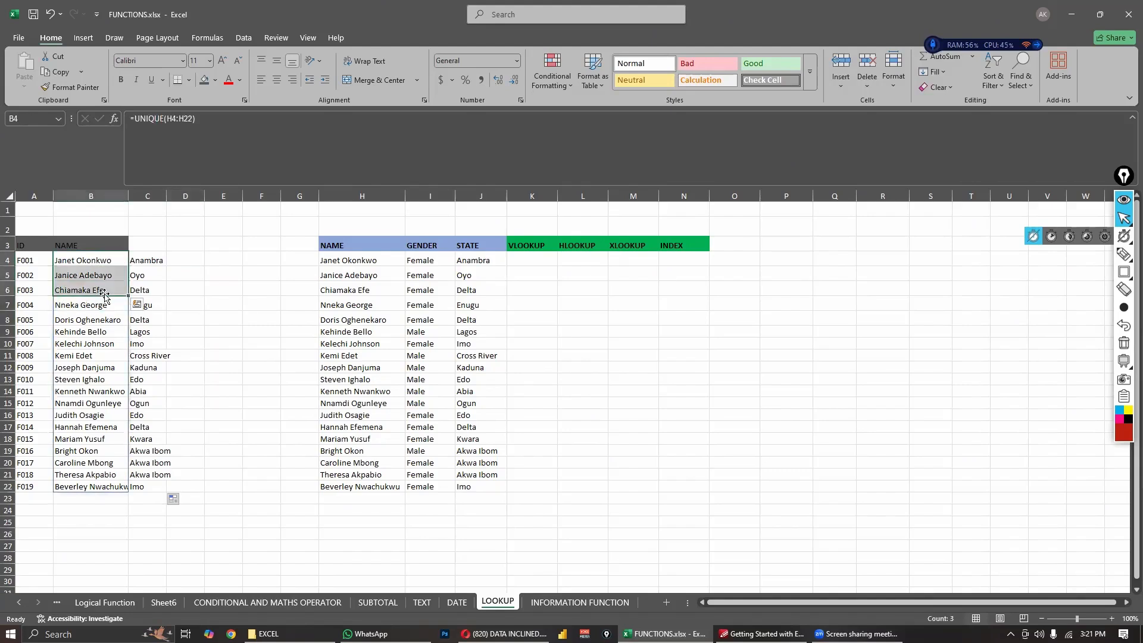
pyautogui.click(182, 262)
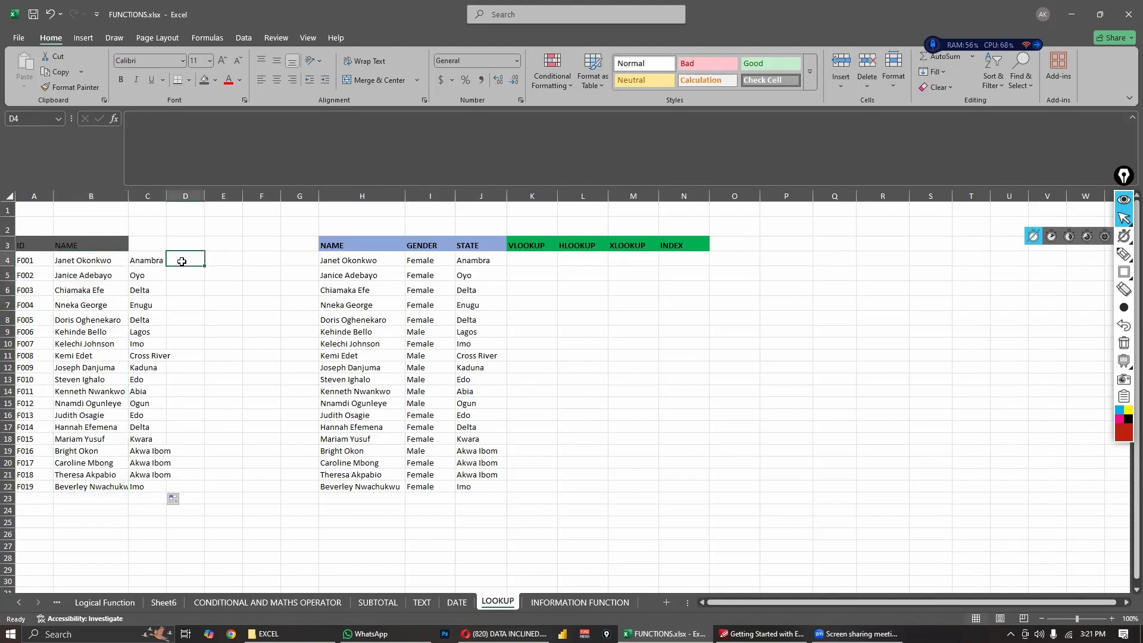
pyautogui.click(102, 262)
pyautogui.click(189, 260)
pyautogui.click(389, 265)
pyautogui.click(468, 260)
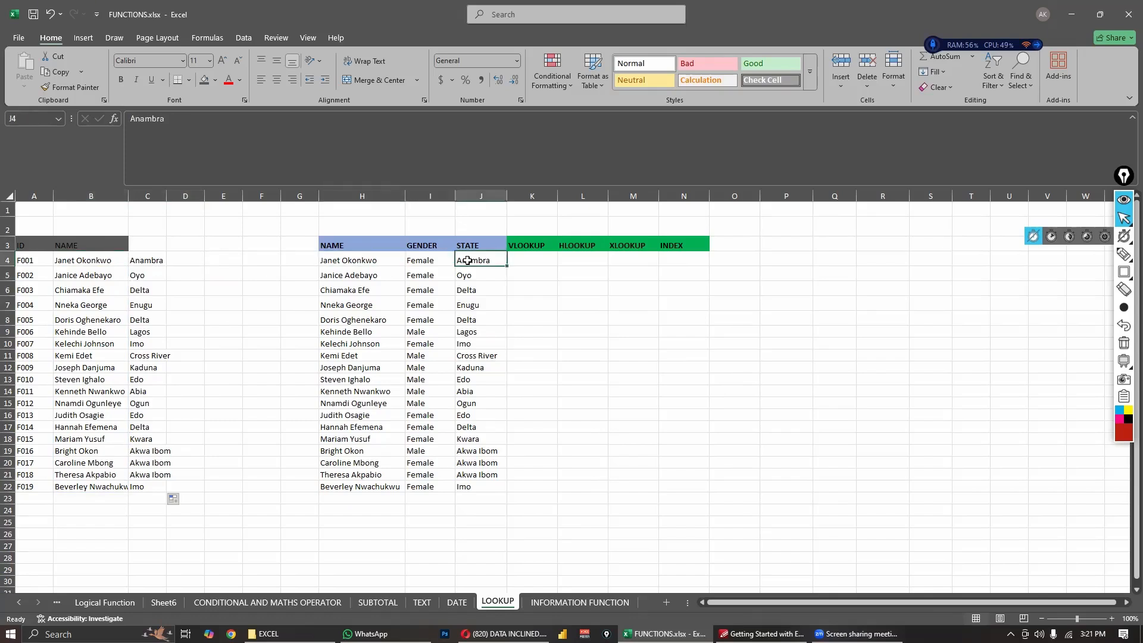
pyautogui.click(137, 262)
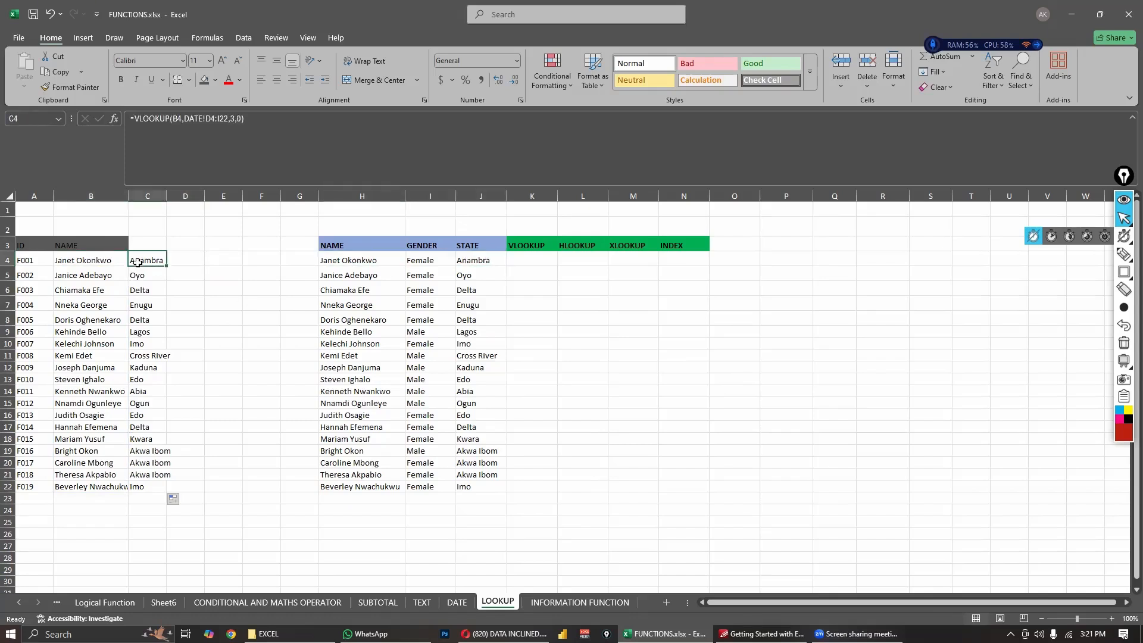
pyautogui.click(209, 266)
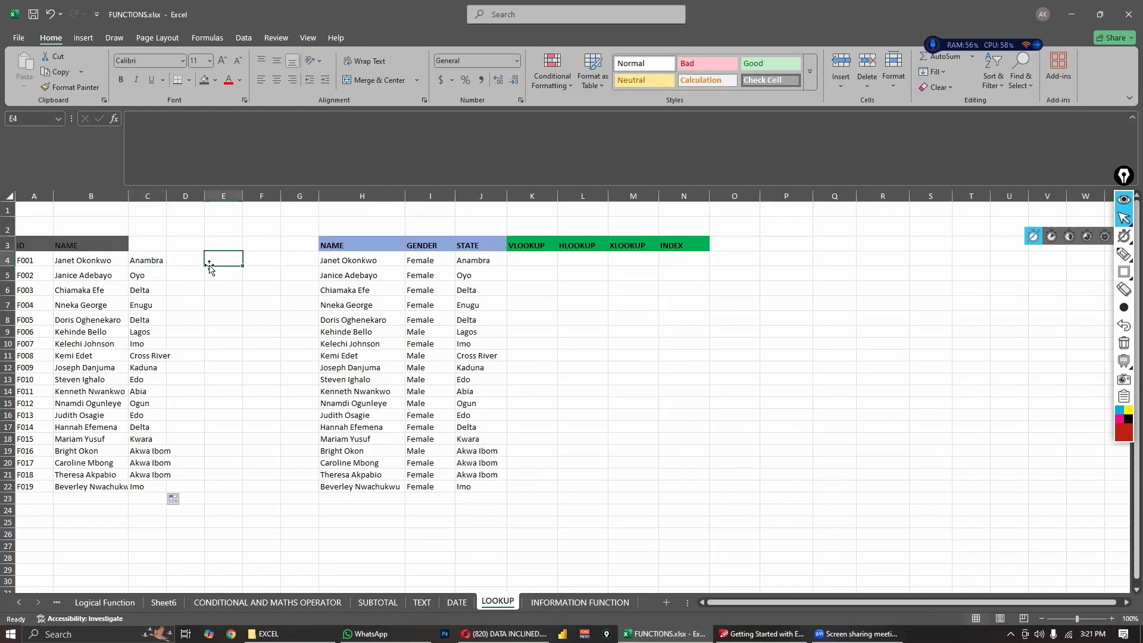
pyautogui.click(572, 247)
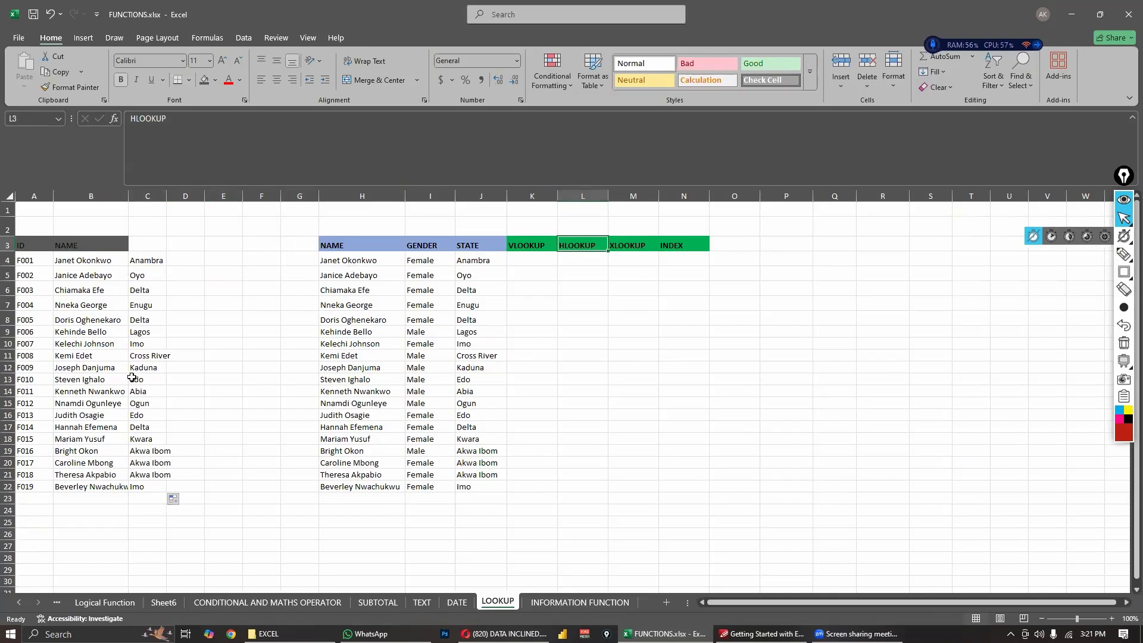
pyautogui.click(627, 244)
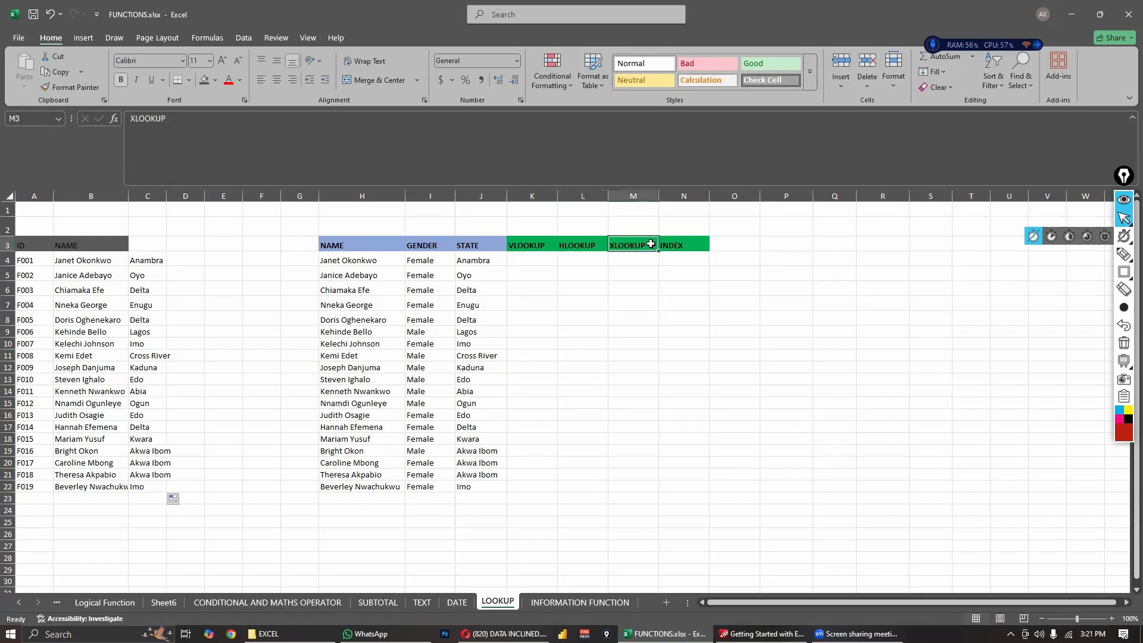
pyautogui.click(670, 244)
pyautogui.click(601, 320)
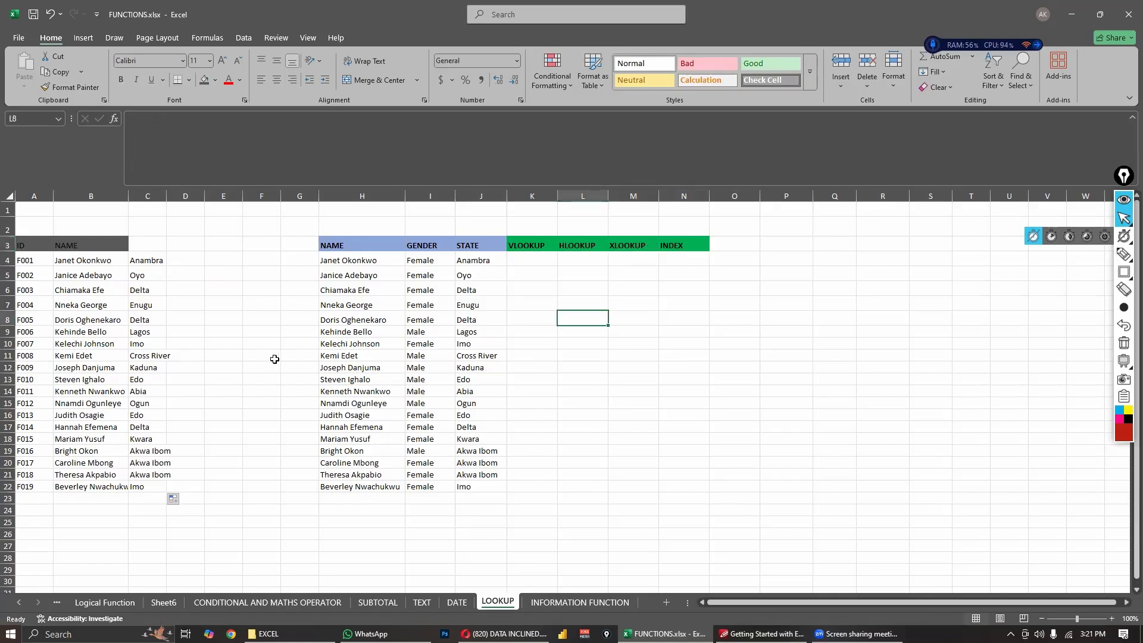
pyautogui.click(233, 379)
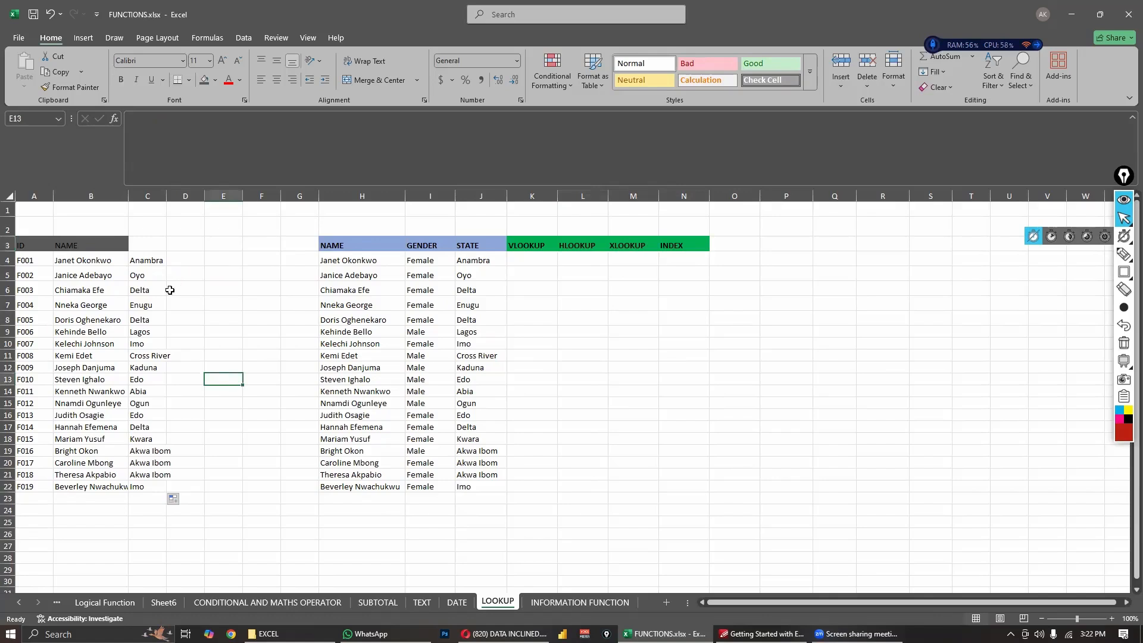
pyautogui.click(218, 305)
pyautogui.click(219, 259)
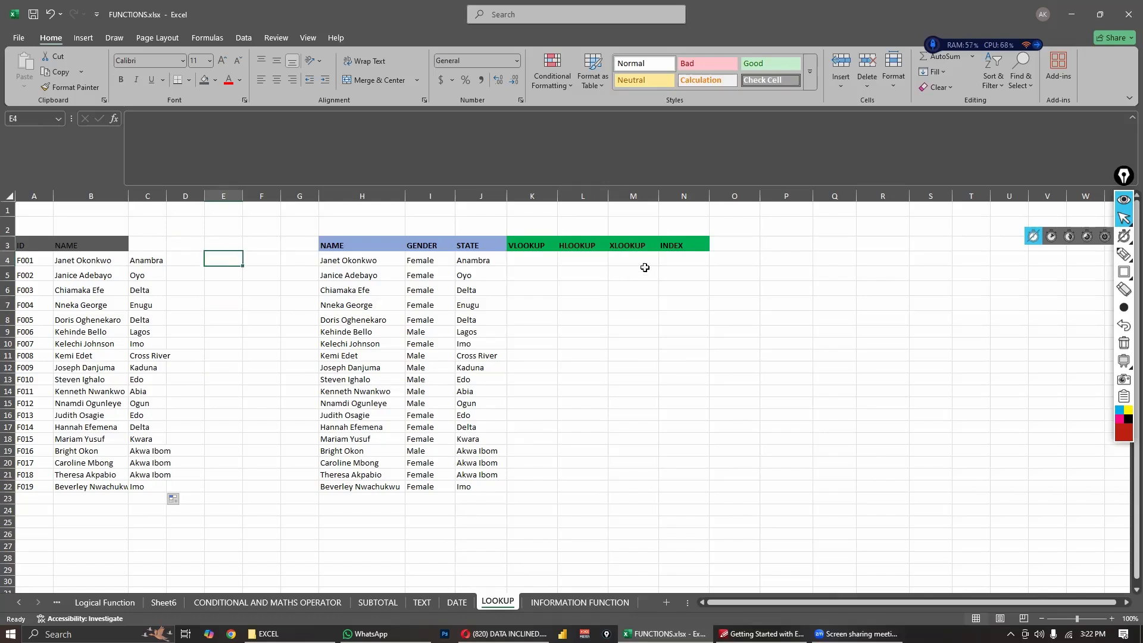
# - Start an INDEX formula in N4, under the INDEX heading, using H4:J22 as the array
pyautogui.click(679, 261)
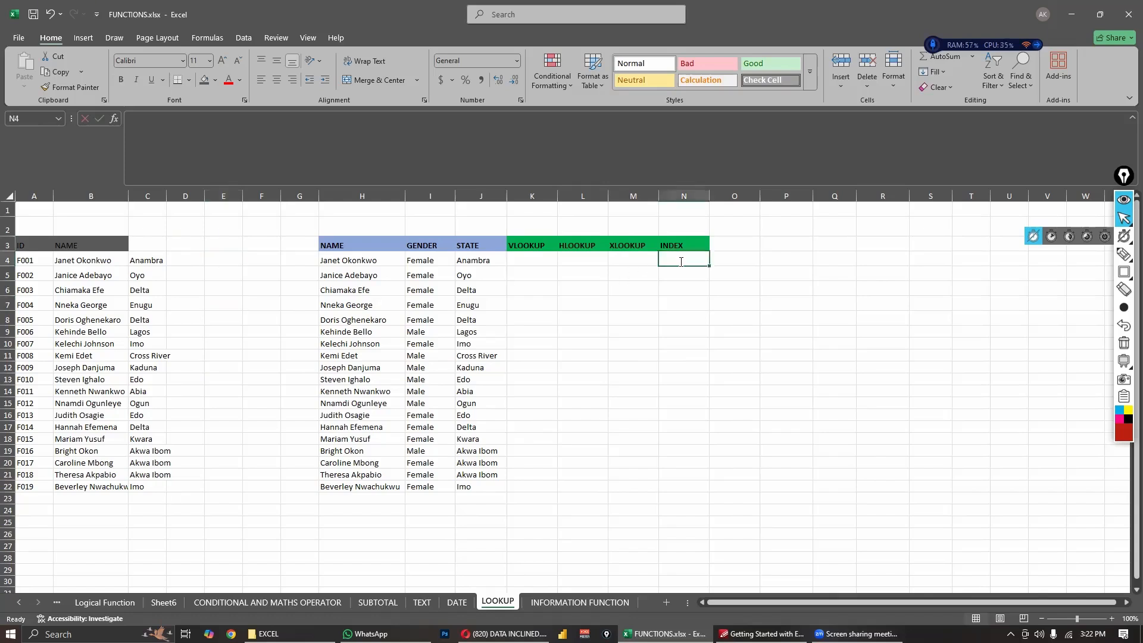
pyautogui.write('=index')
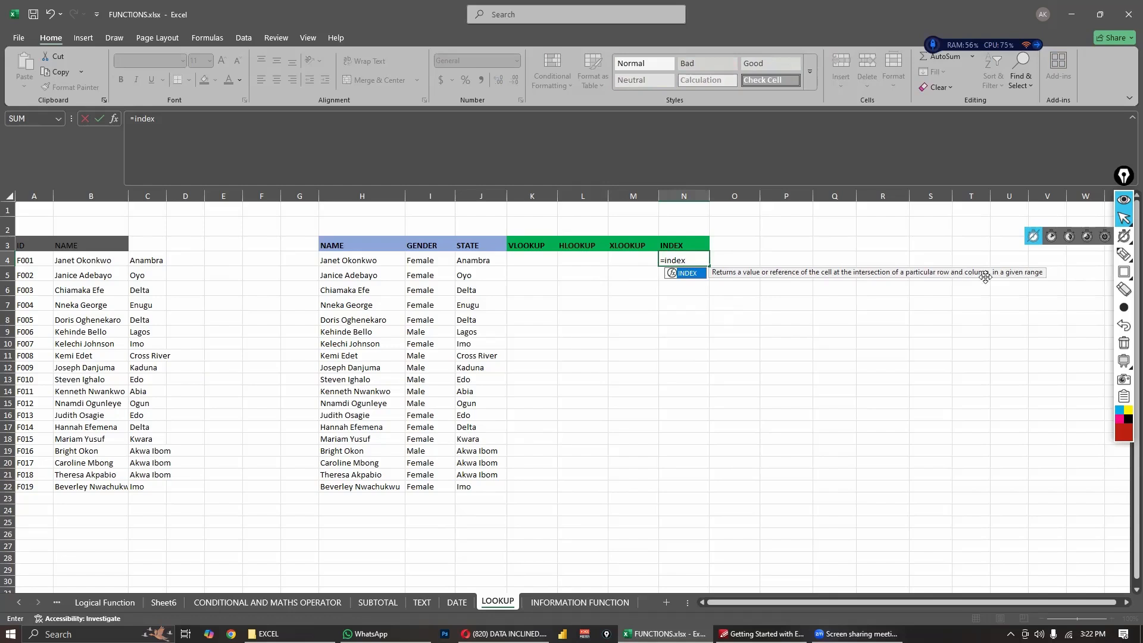
pyautogui.doubleClick(685, 274)
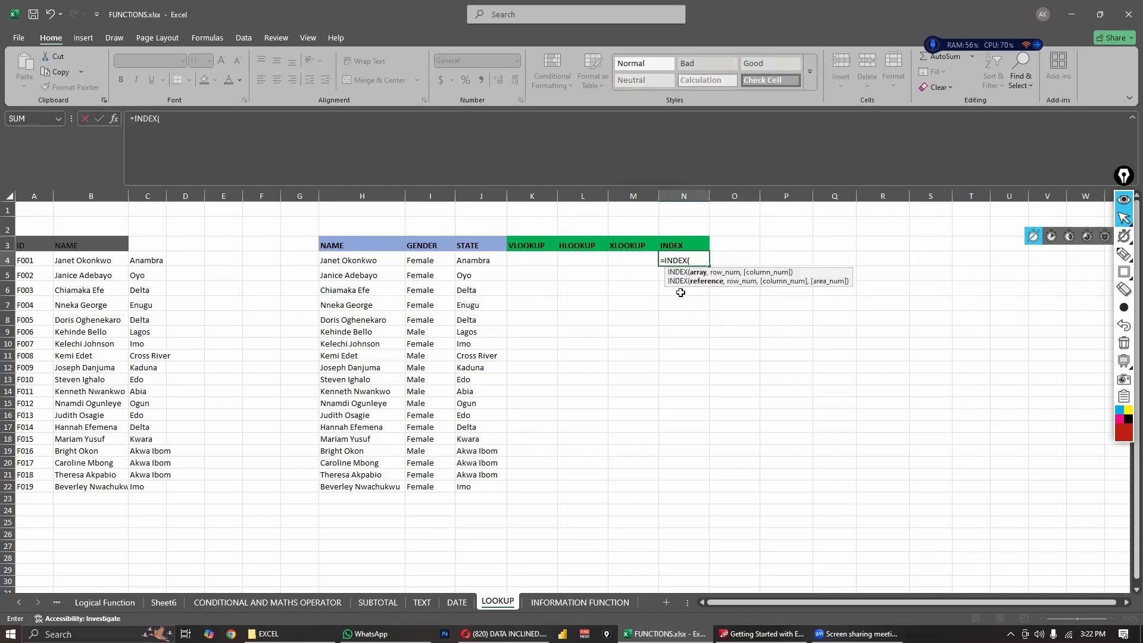
pyautogui.moveTo(331, 260); pyautogui.dragTo(471, 487)
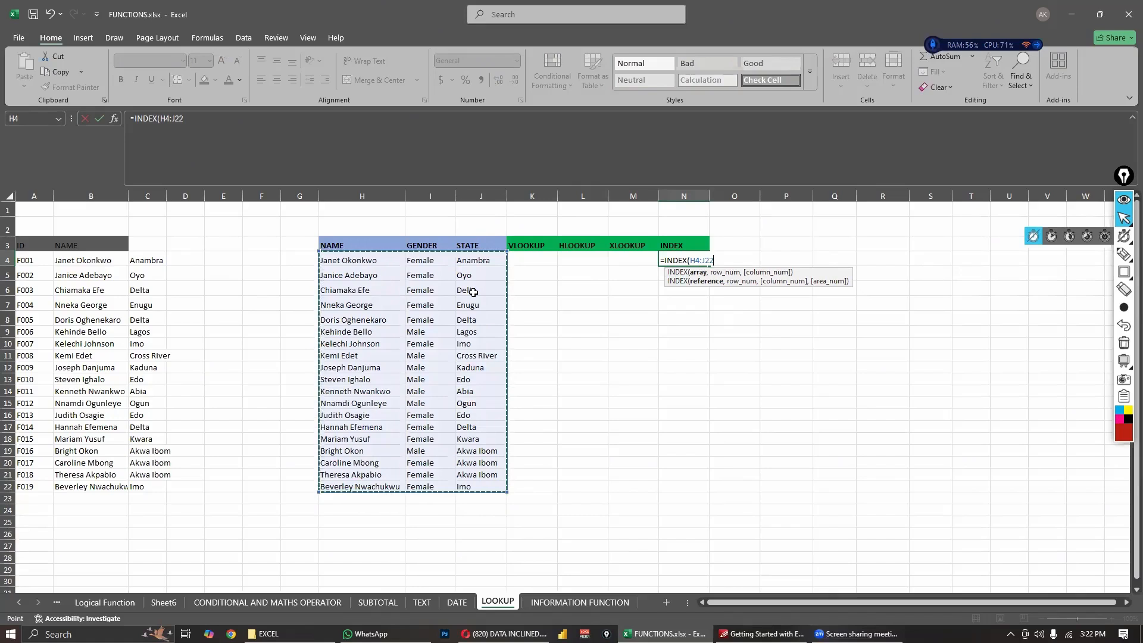
# - Complete the N4 INDEX formula with row number 3 and column number 2
pyautogui.write('3')
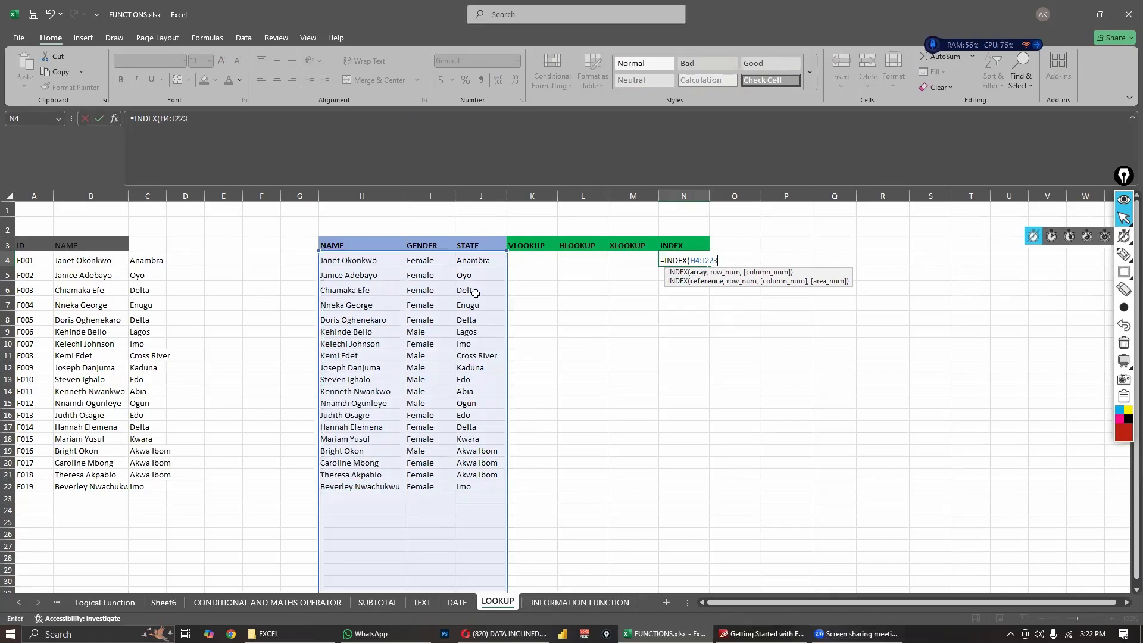
pyautogui.press('BackSpace')
pyautogui.write(',3')
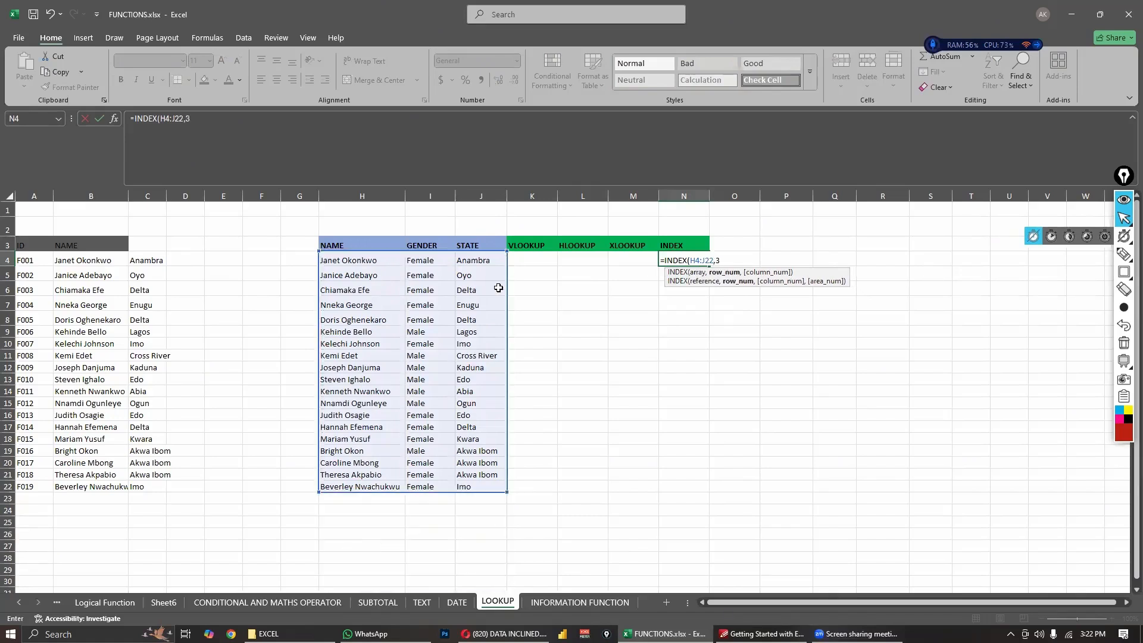
pyautogui.write(',2')
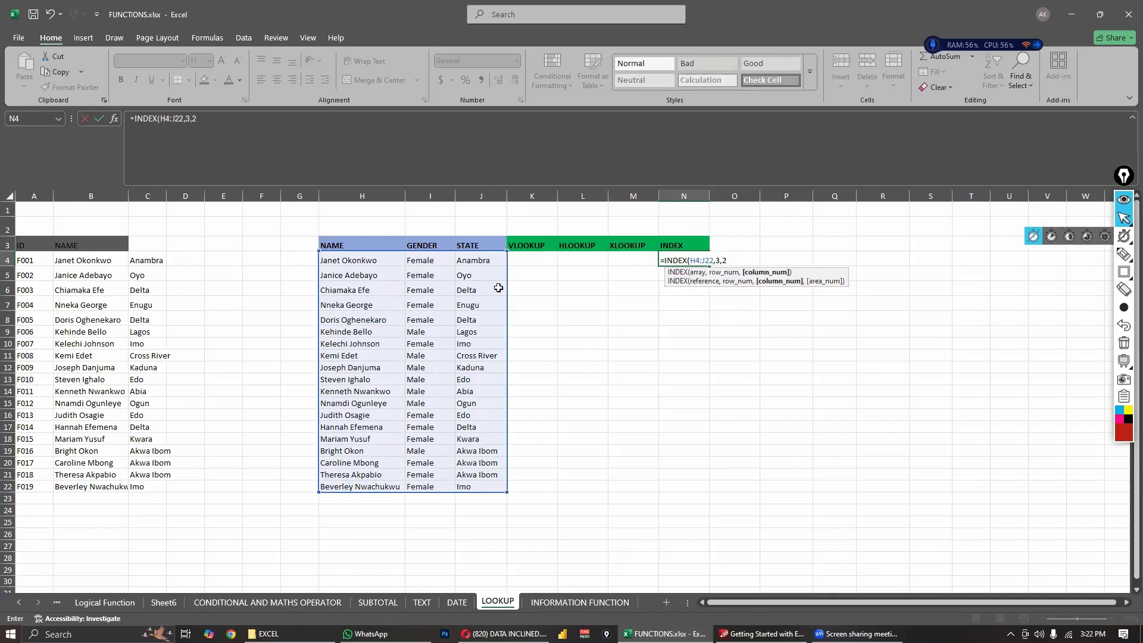
pyautogui.write(')')
pyautogui.press('Return')
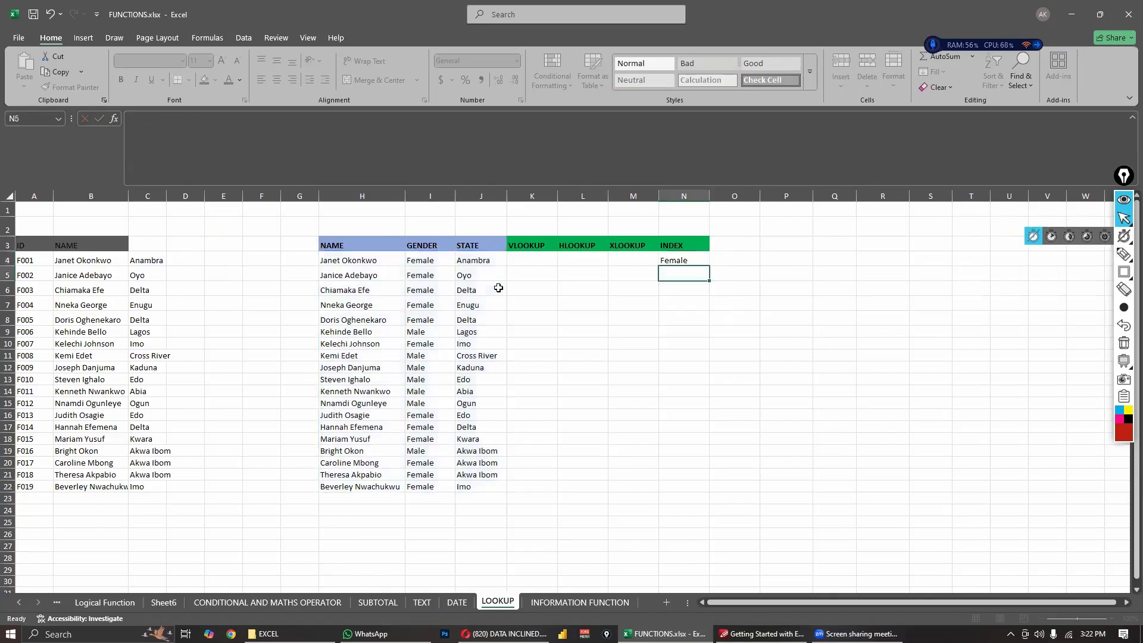
pyautogui.press('Up')
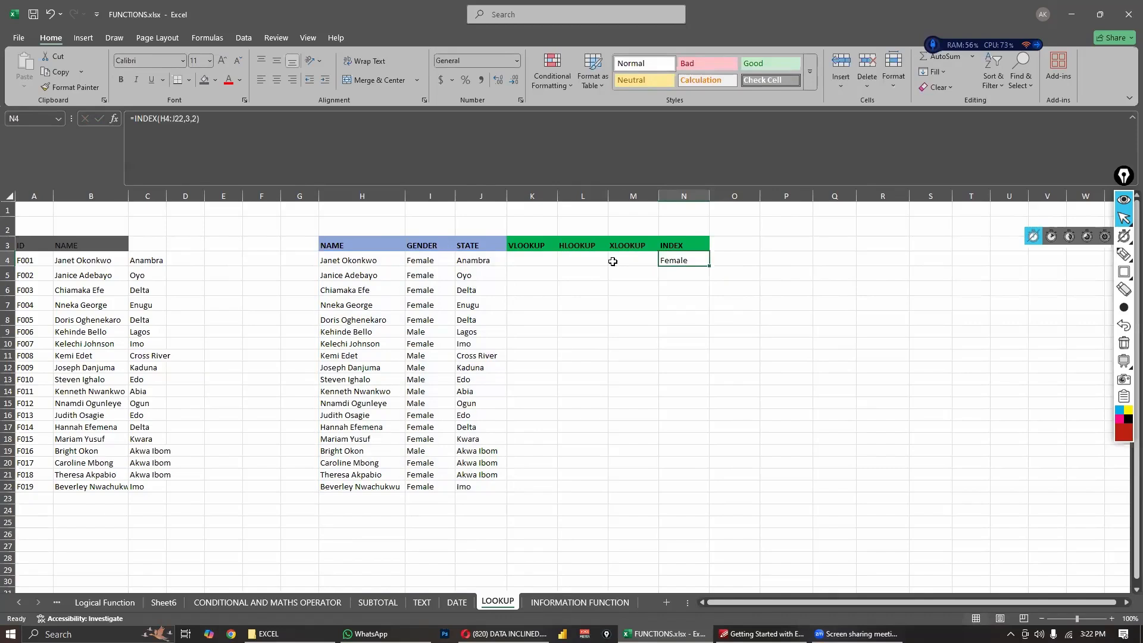
# - Set the column number of the N4 INDEX formula to 3 to return the state instead of the gender
pyautogui.doubleClick(678, 257)
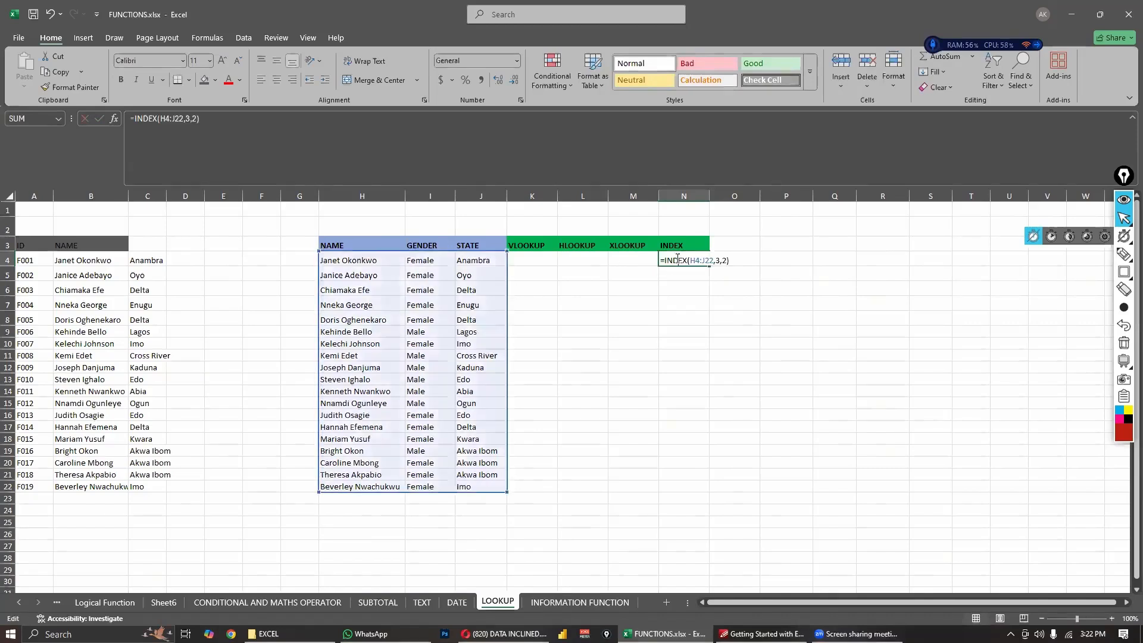
pyautogui.click(727, 261)
pyautogui.press('BackSpace')
pyautogui.write('3')
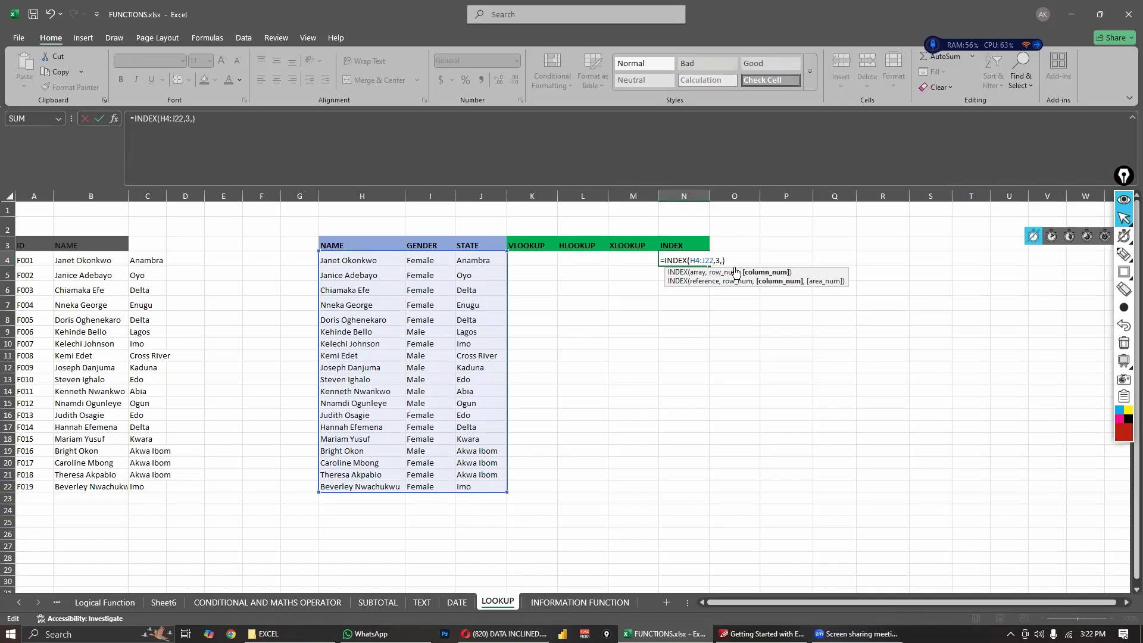
pyautogui.press('Return')
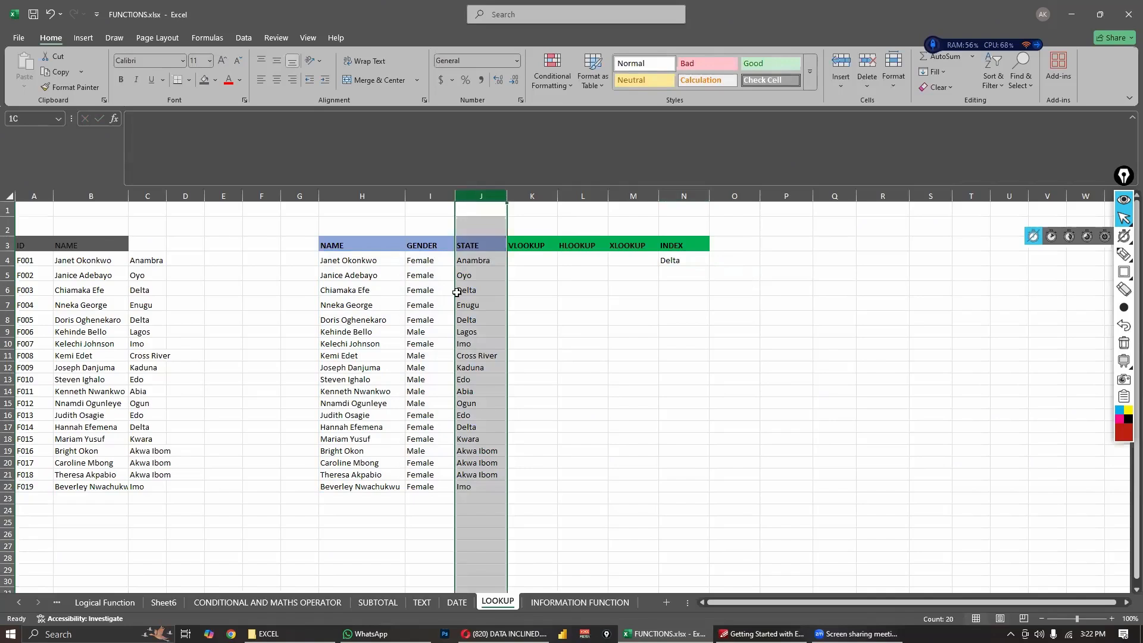
# - Check the INDEX result in N4 against the third data row of the table, H6:J6
pyautogui.moveTo(360, 290); pyautogui.dragTo(481, 291)
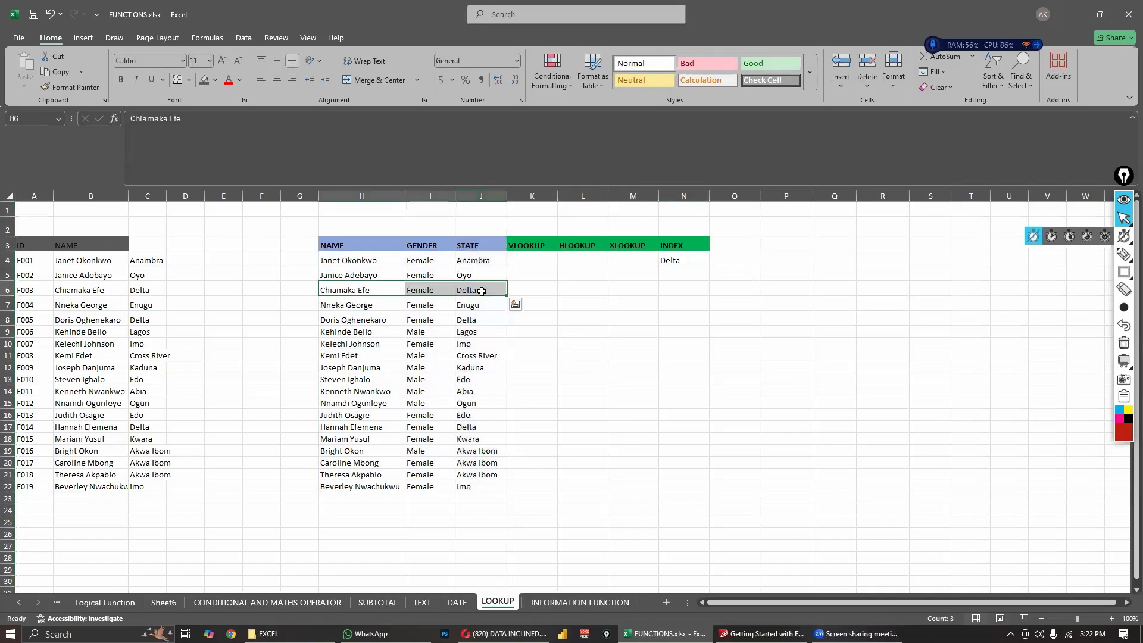
pyautogui.click(482, 291)
pyautogui.click(682, 258)
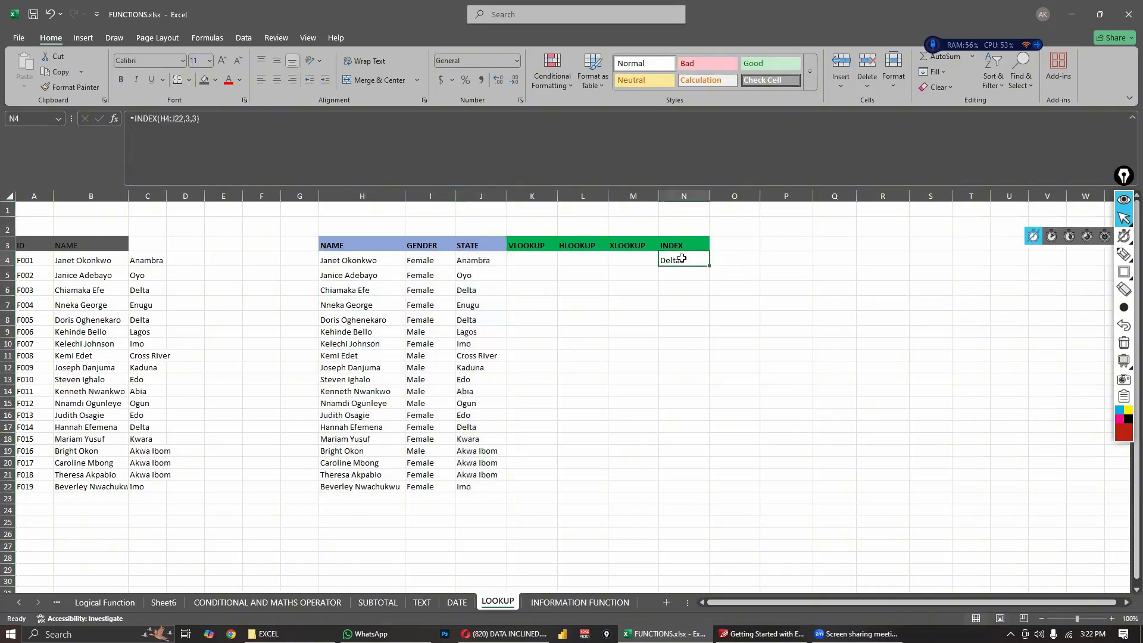
pyautogui.click(470, 289)
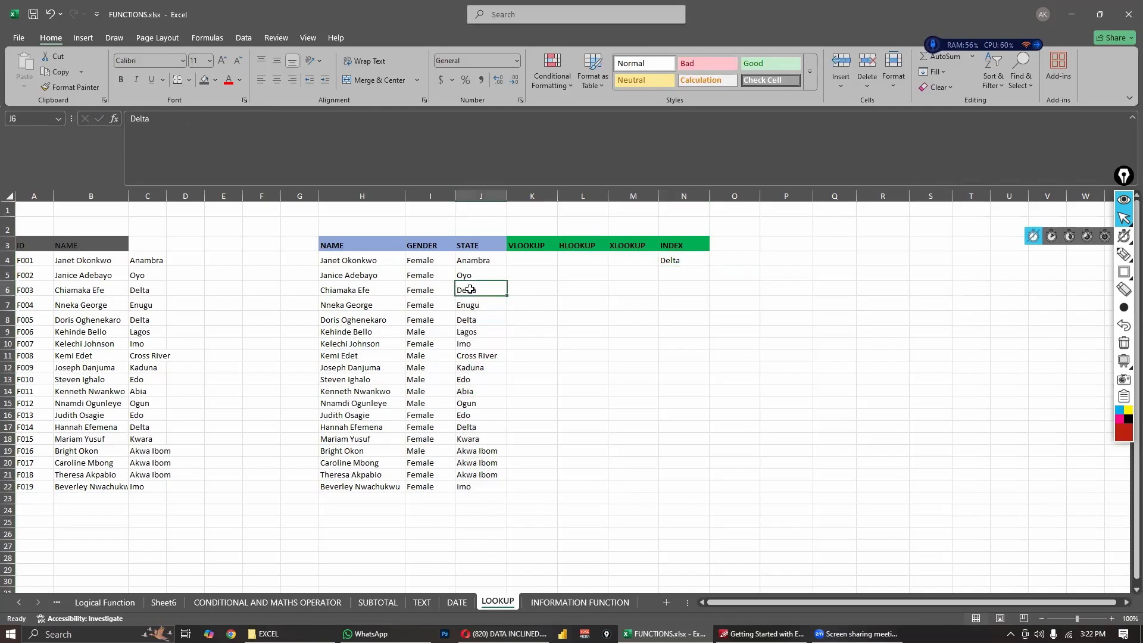
pyautogui.click(676, 260)
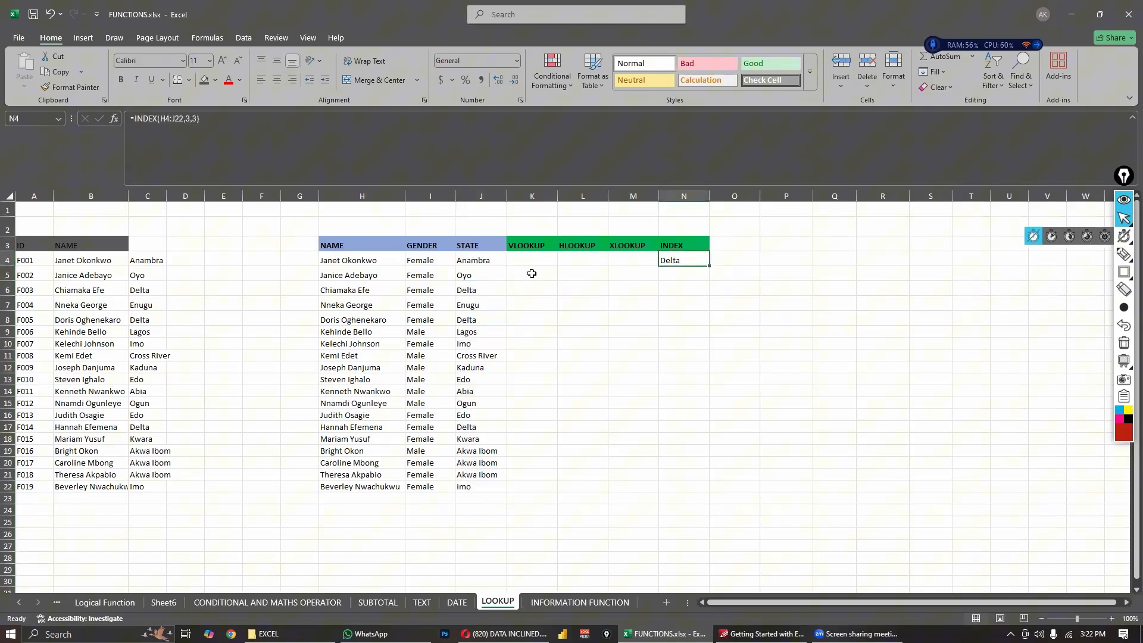
pyautogui.click(479, 293)
pyautogui.click(685, 257)
pyautogui.click(655, 287)
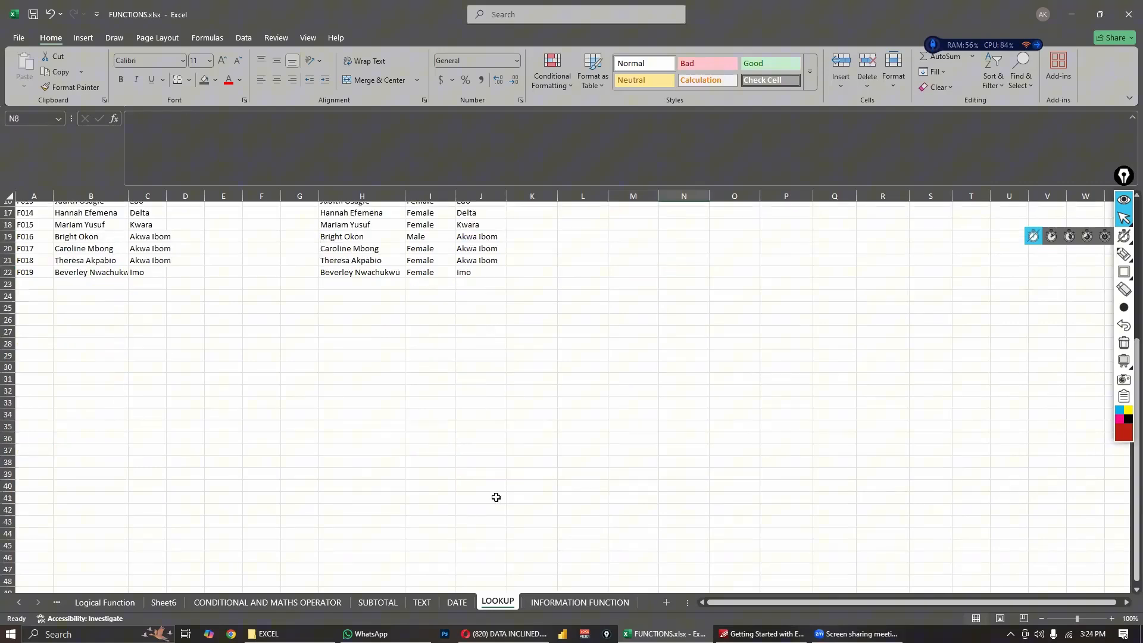
# - Switch to the INFORMATION FUNCTION sheet and select cell K4 under the ISNUMBER heading
pyautogui.scroll(5, 500, 512)
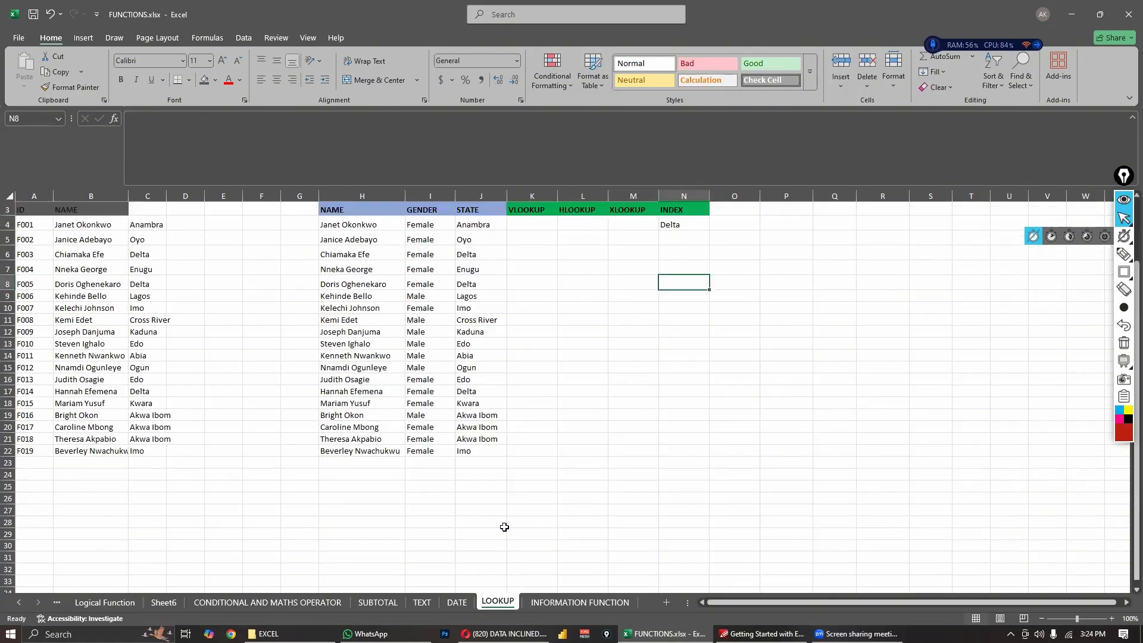
pyautogui.hotkey('ctrl', 'pagedown')
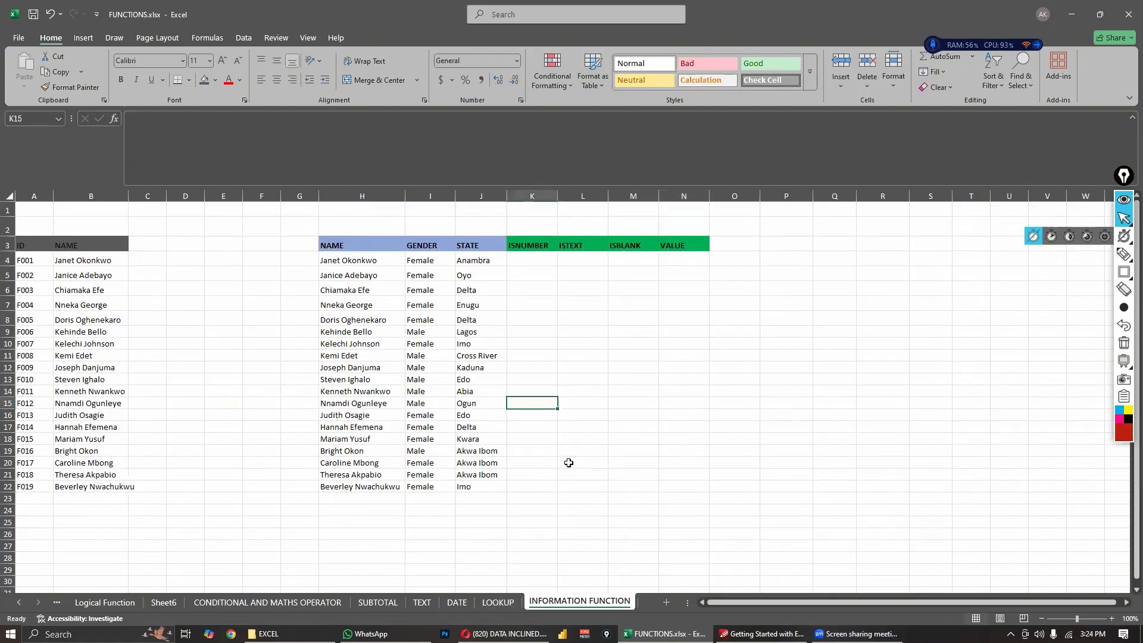
pyautogui.click(597, 463)
pyautogui.click(526, 427)
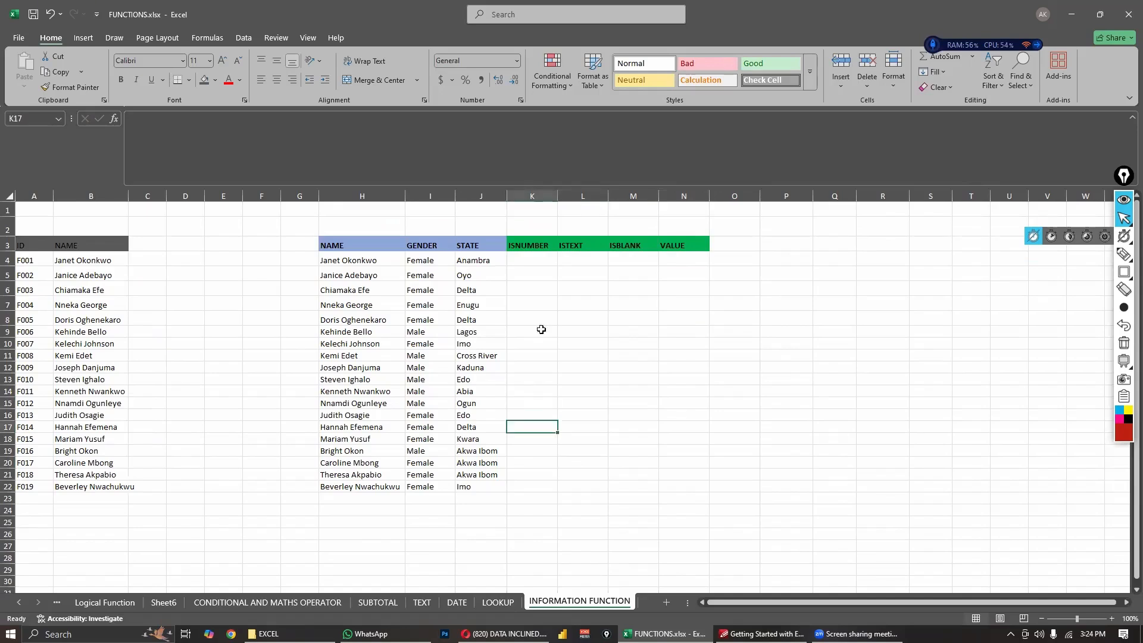
pyautogui.click(531, 262)
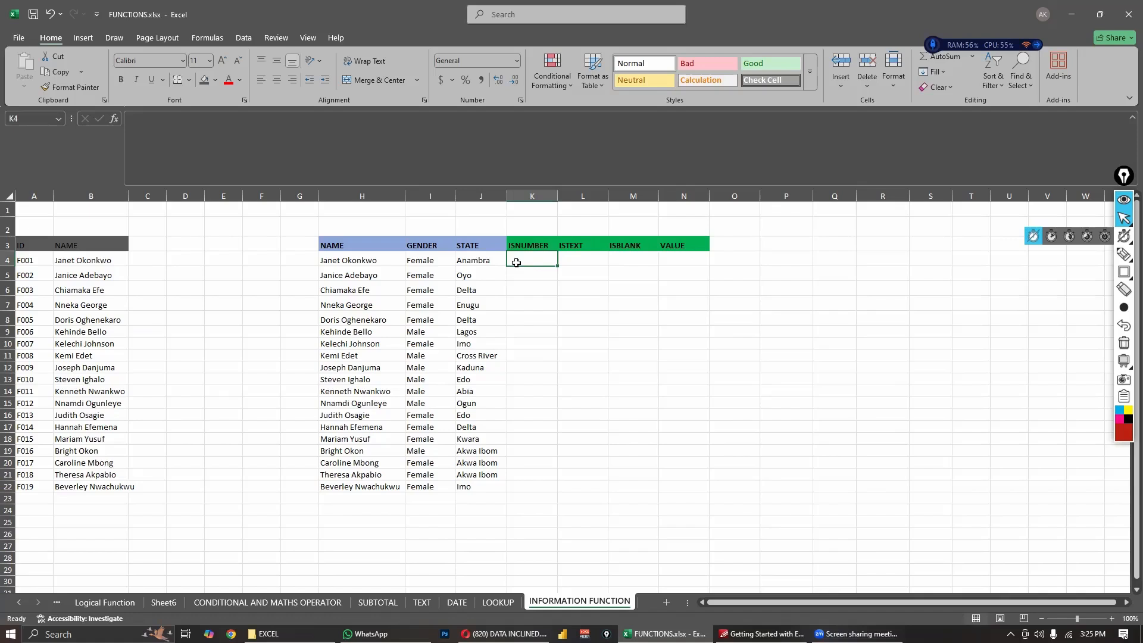
# - Enter an ISNUMBER formula in K4 that tests the state in cell J4
pyautogui.write('=isny')
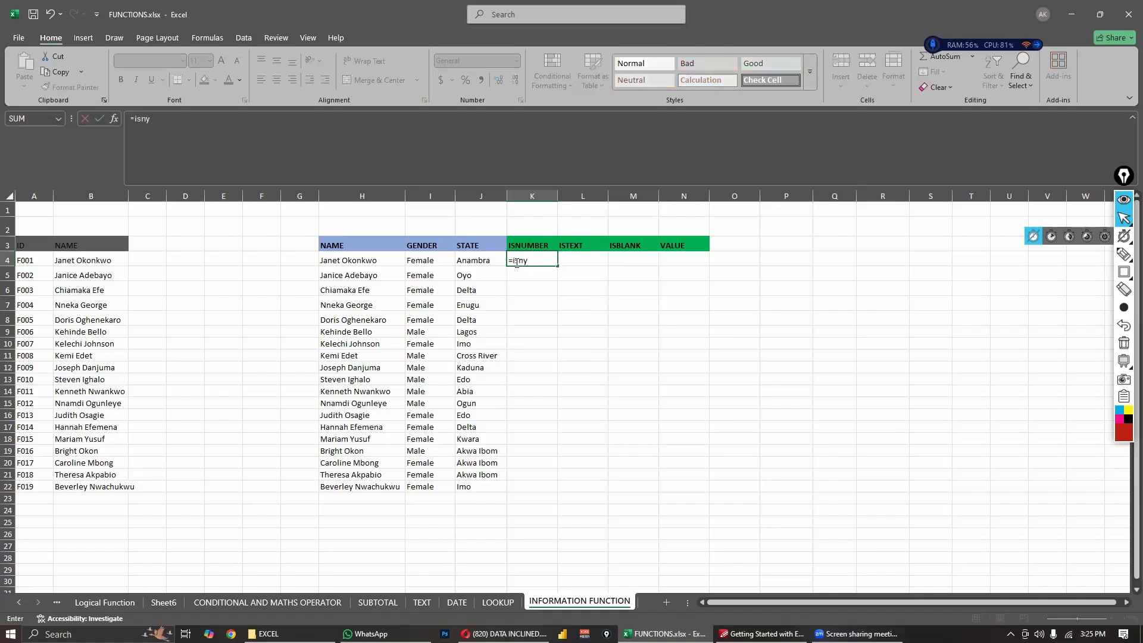
pyautogui.press('BackSpace')
pyautogui.write('umber')
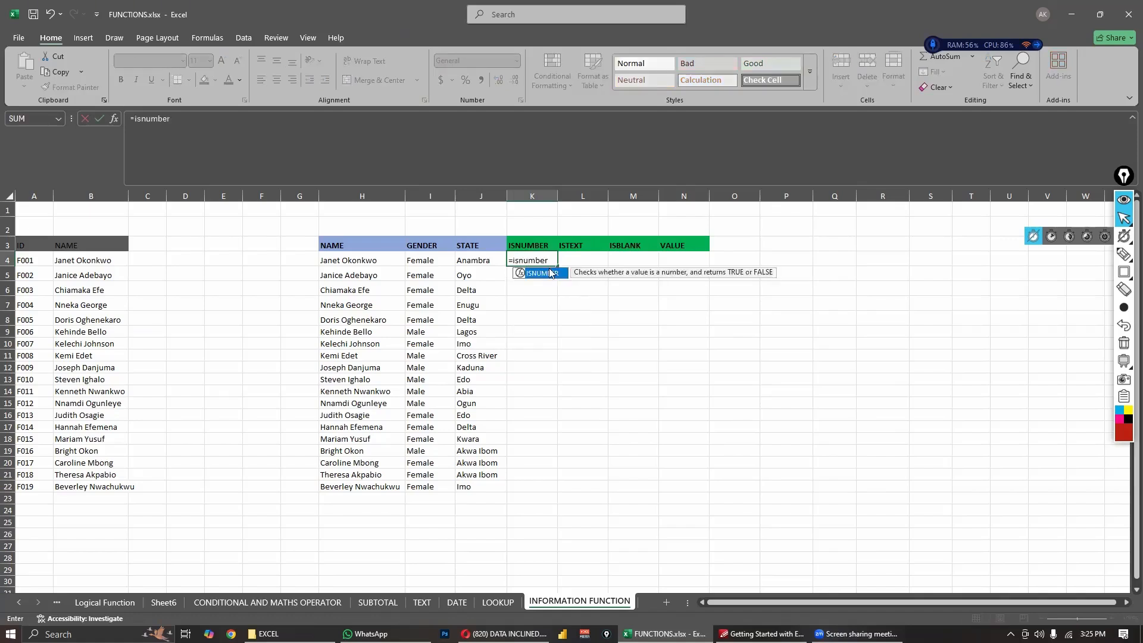
pyautogui.doubleClick(549, 273)
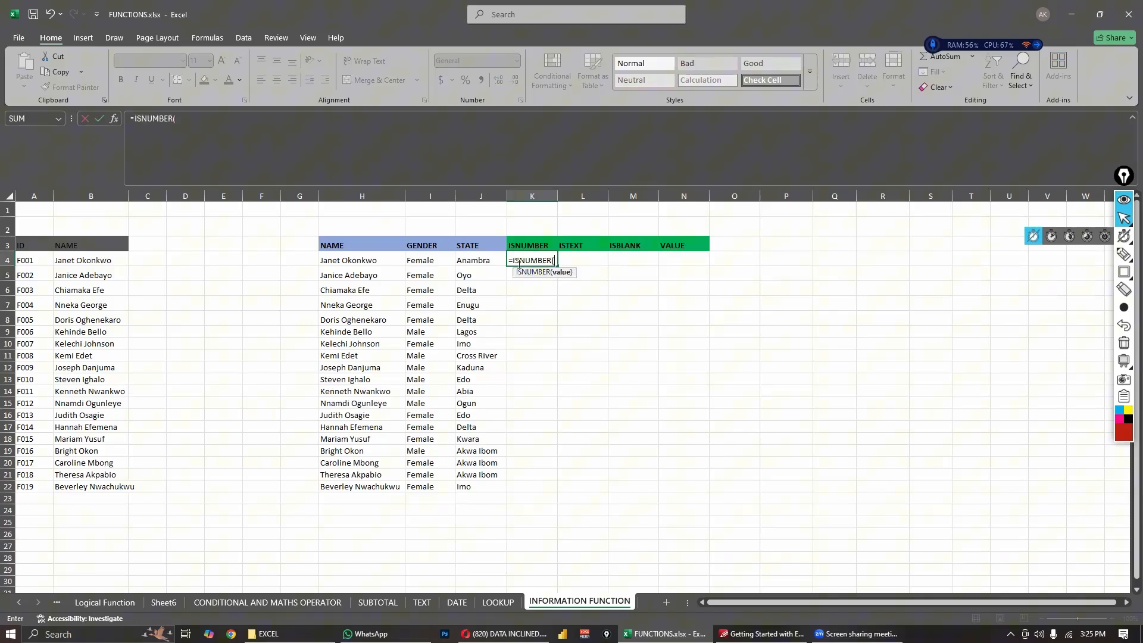
pyautogui.click(466, 261)
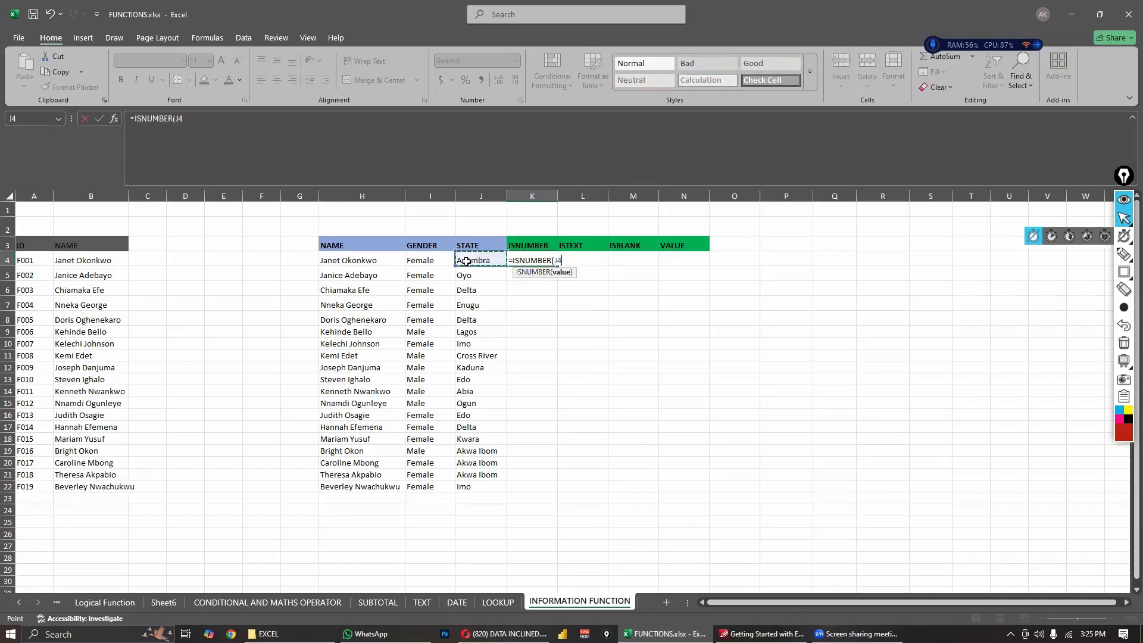
pyautogui.press('Return')
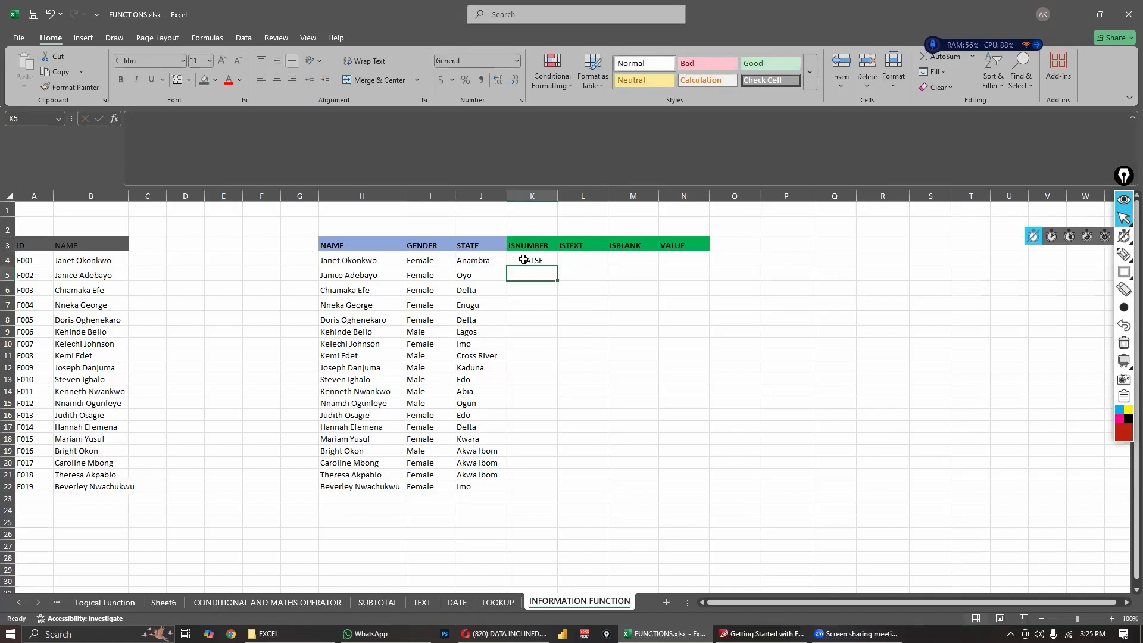
pyautogui.click(525, 259)
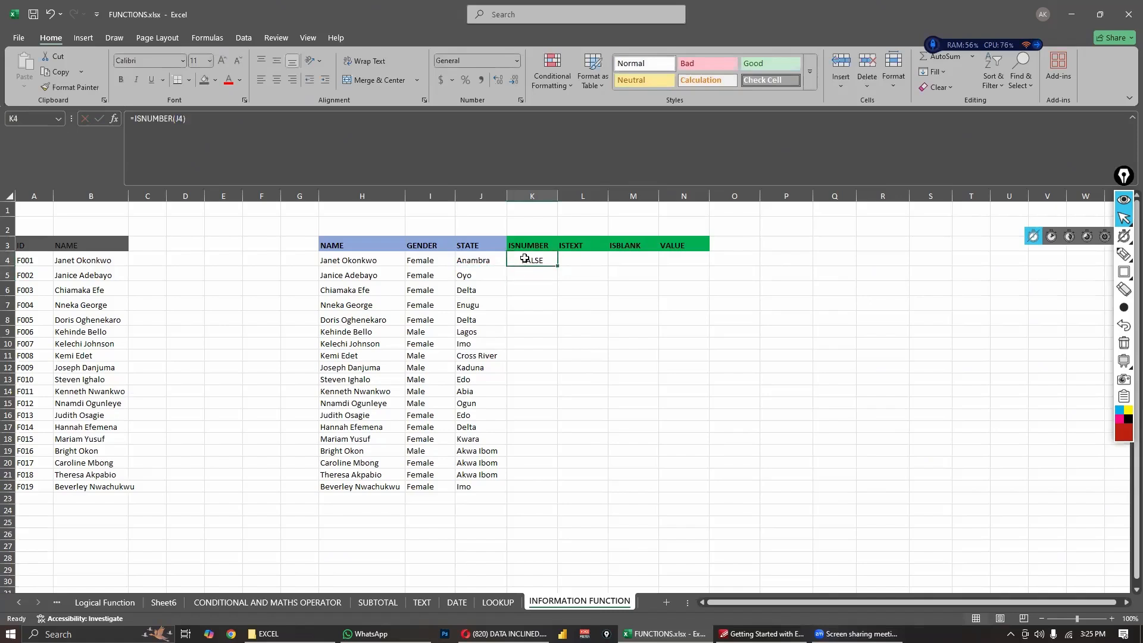
# - Replace the state in J4 with 4 and compare it with the ISNUMBER result in K4
pyautogui.click(487, 260)
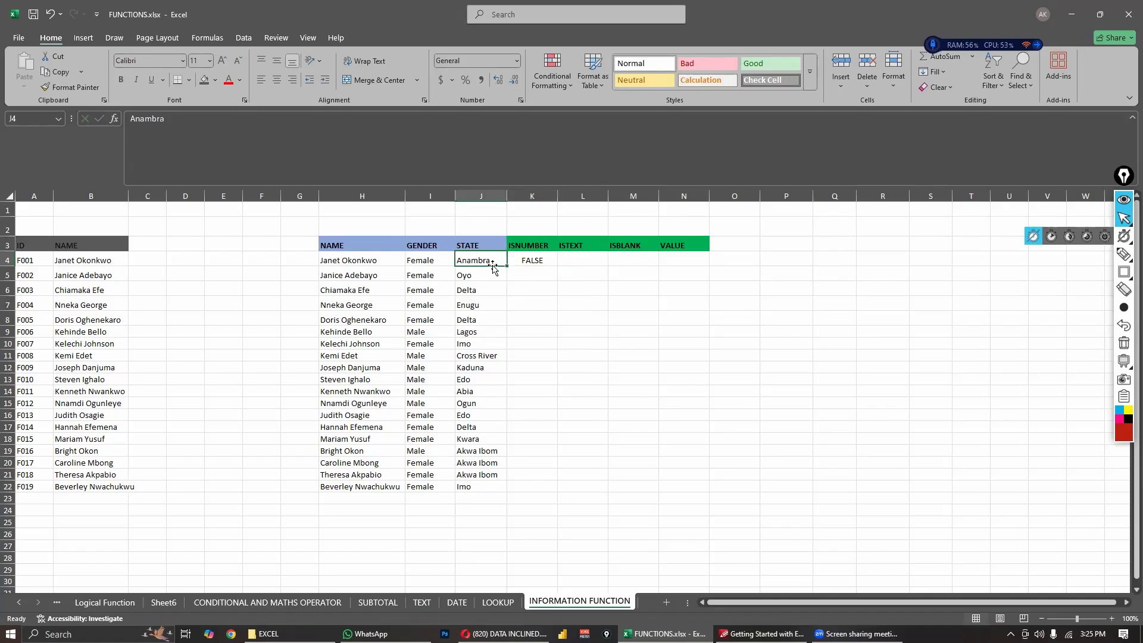
pyautogui.write('4')
pyautogui.press('Return')
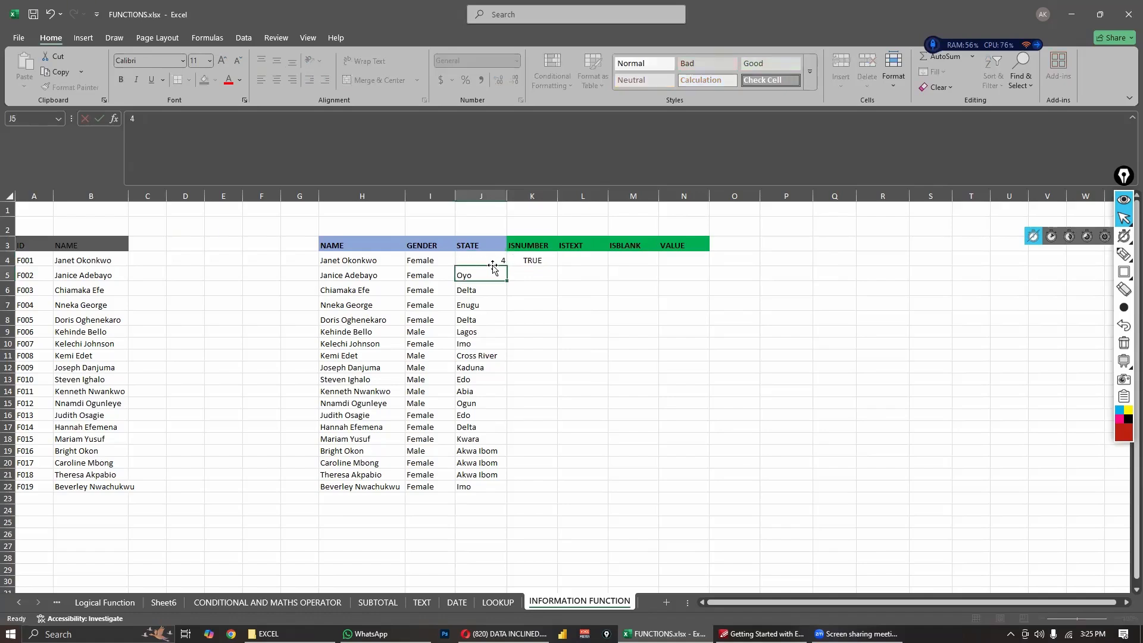
pyautogui.click(542, 262)
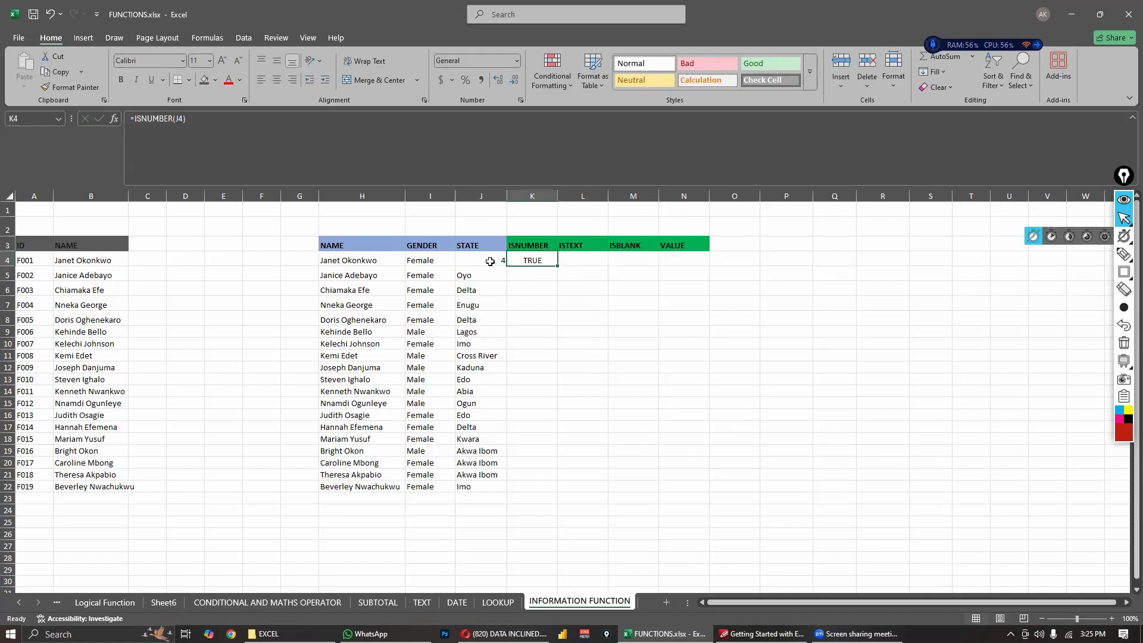
pyautogui.click(491, 260)
pyautogui.click(541, 259)
pyautogui.click(491, 260)
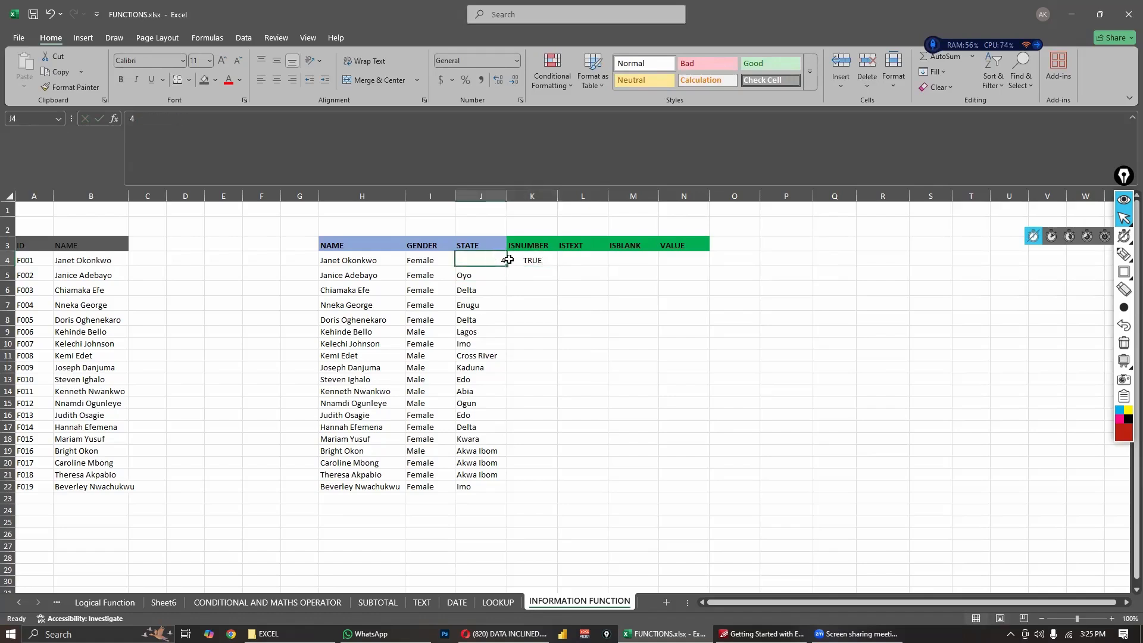
pyautogui.click(539, 259)
pyautogui.click(504, 261)
# - Enter an ISTEXT formula in L4, under the ISTEXT heading, that tests cell J4
pyautogui.click(569, 263)
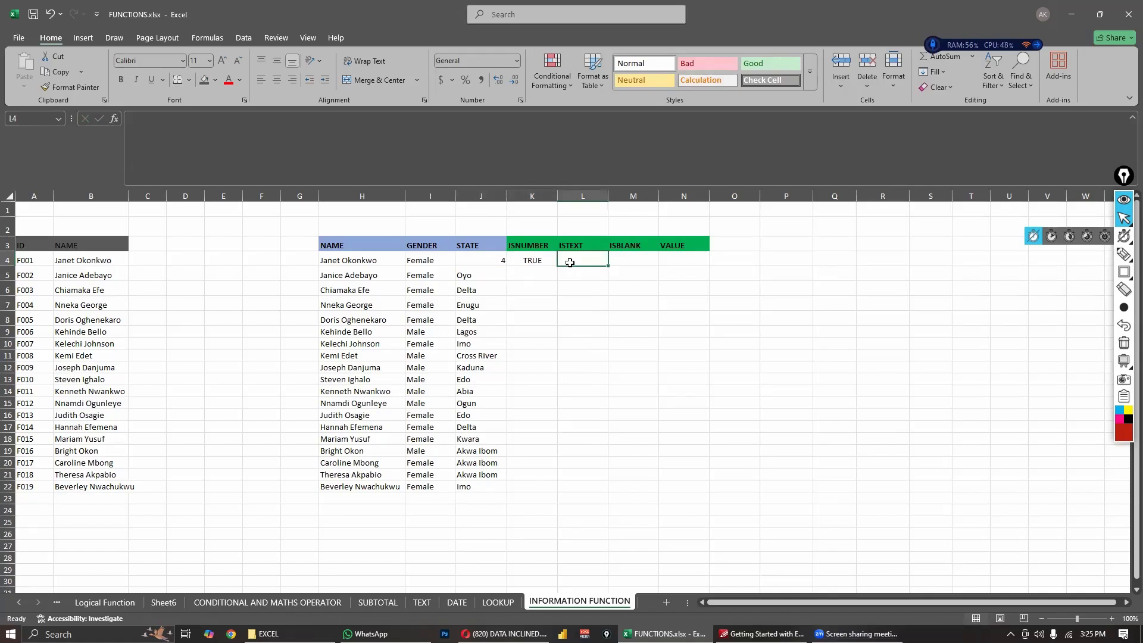
pyautogui.write('=')
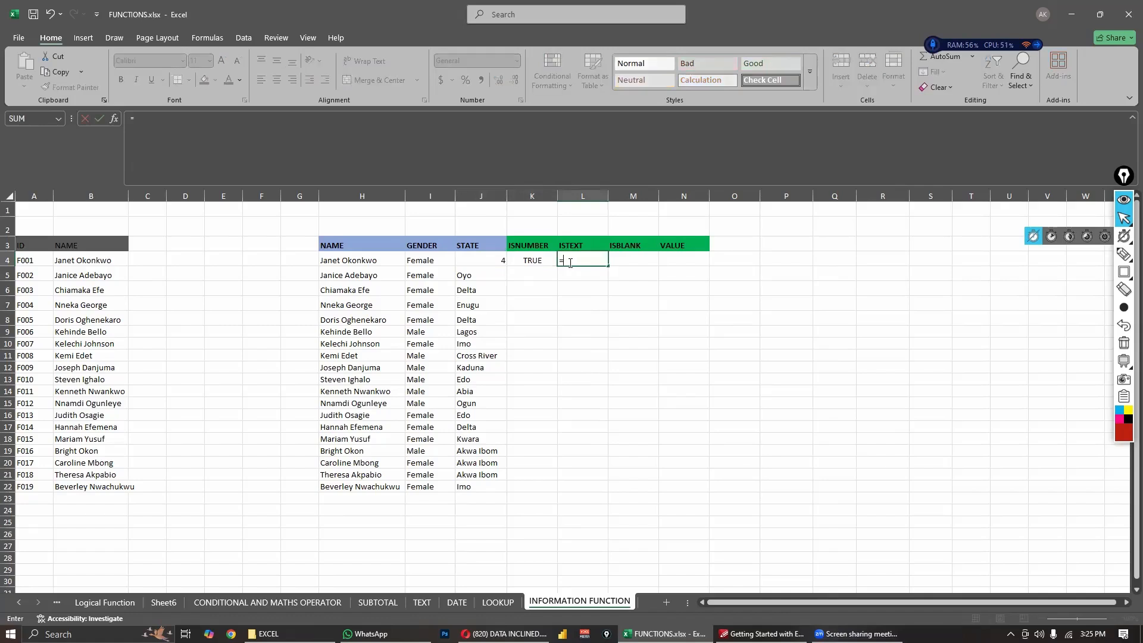
pyautogui.write('istext')
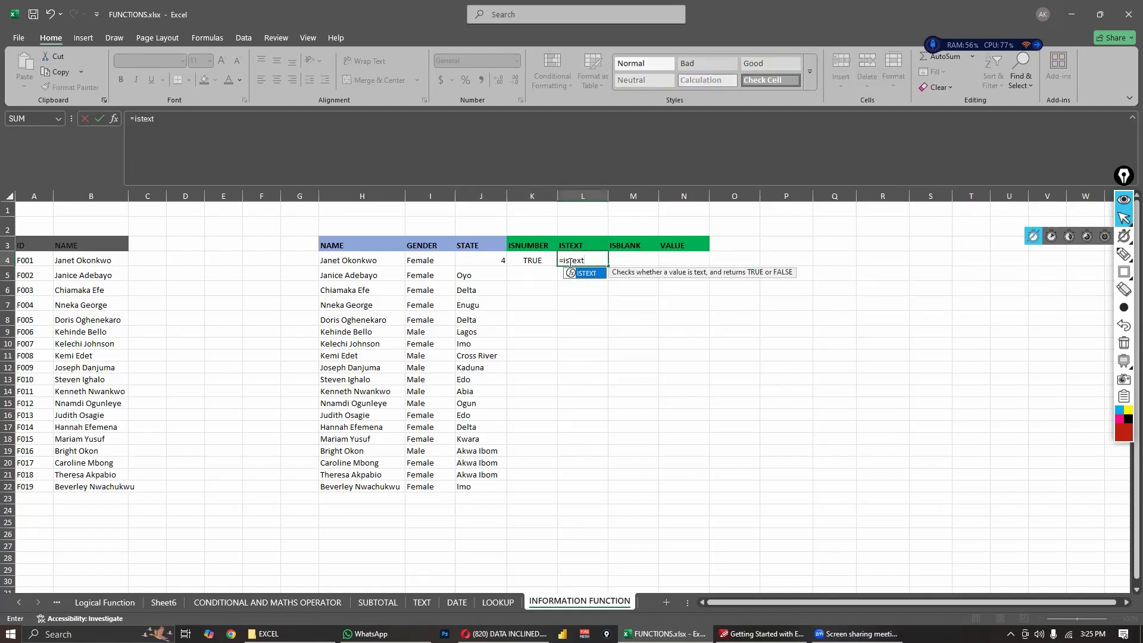
pyautogui.press('Tab')
pyautogui.click(491, 262)
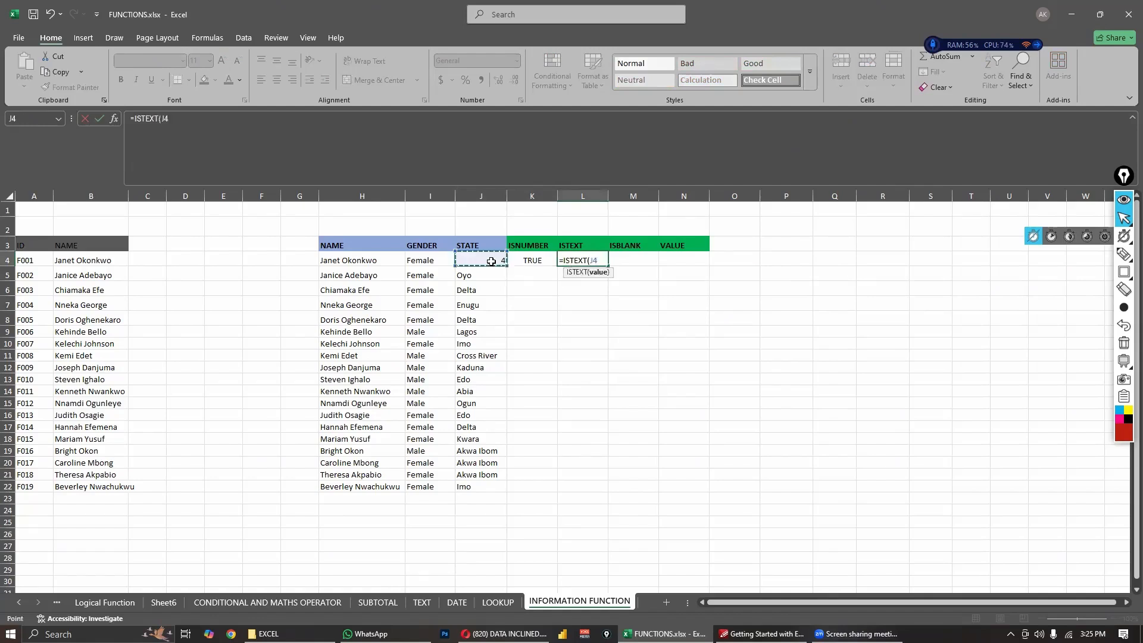
pyautogui.press('Return')
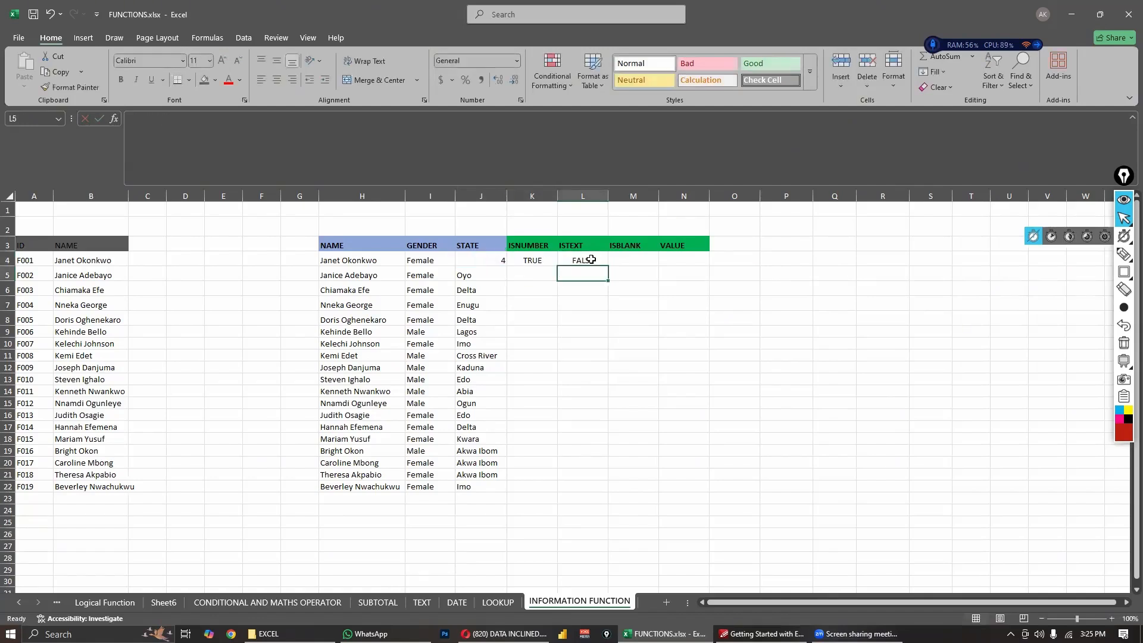
# - Set J4 back to Anambra and check the ISTEXT result in L4
pyautogui.click(500, 259)
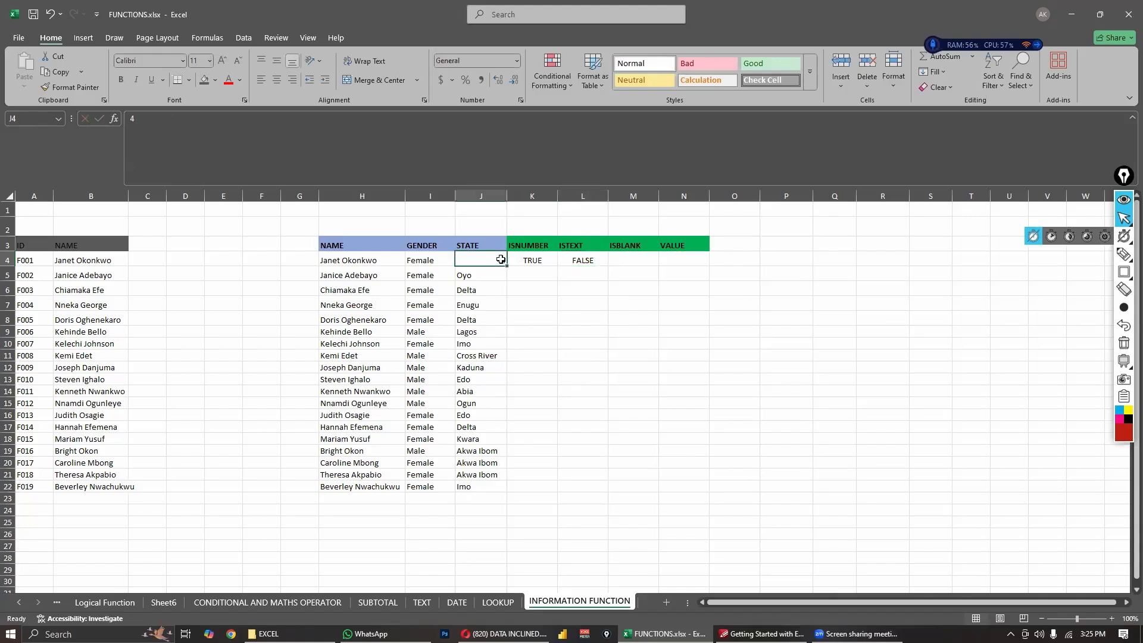
pyautogui.write('Anambt')
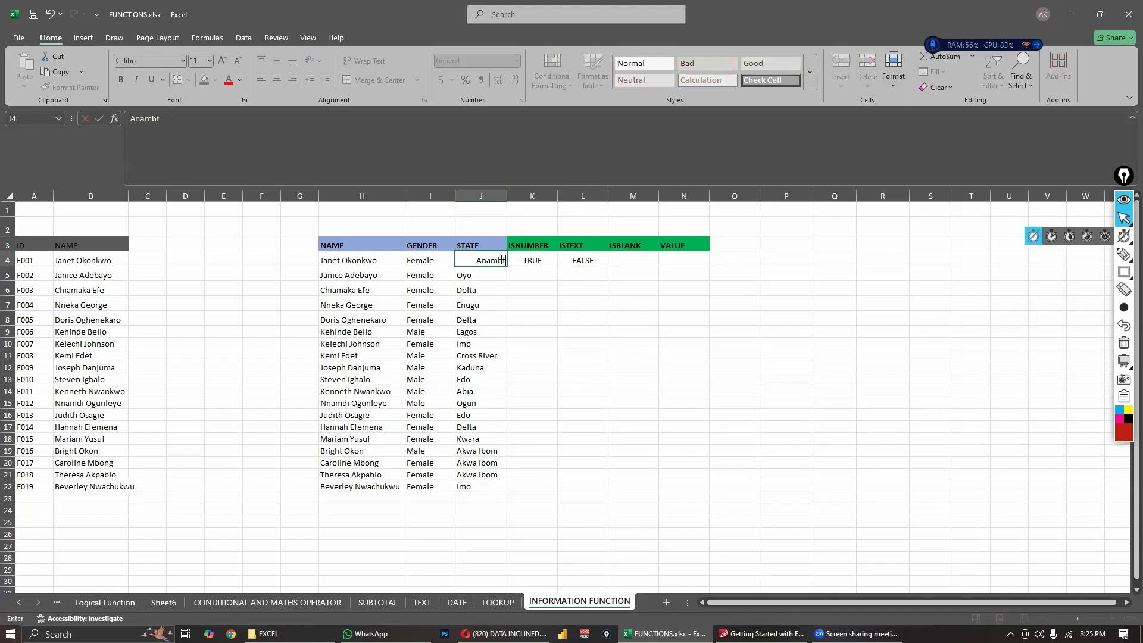
pyautogui.press('BackSpace')
pyautogui.write('ra')
pyautogui.press('Return')
pyautogui.click(588, 263)
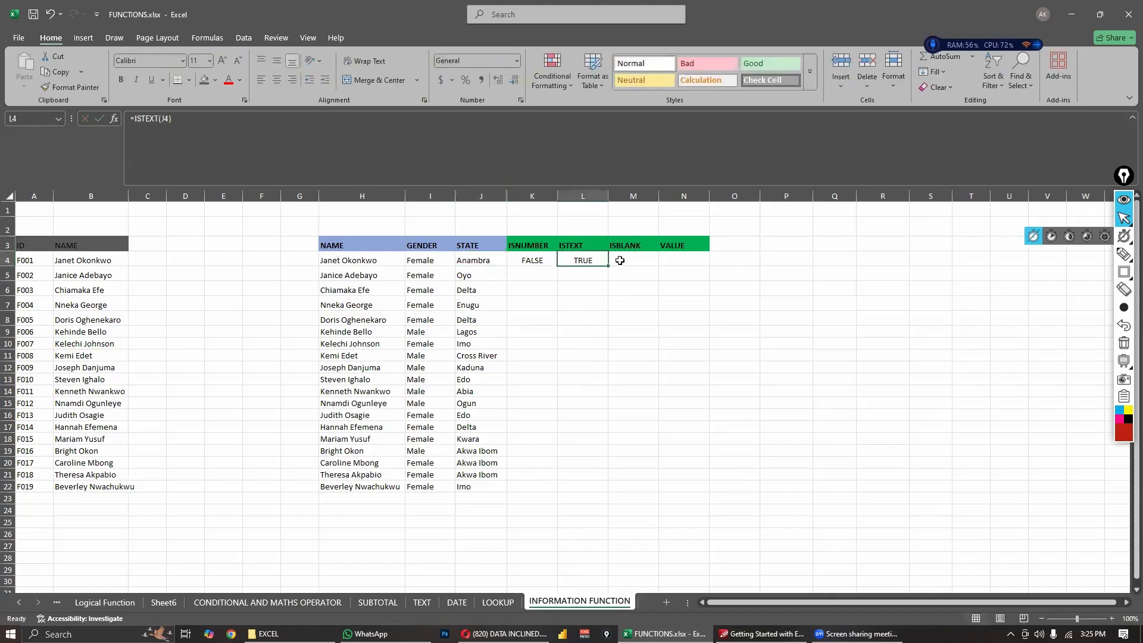
# - Enter an ISBLANK formula in M4 that tests cell J4, and select J4
pyautogui.click(624, 259)
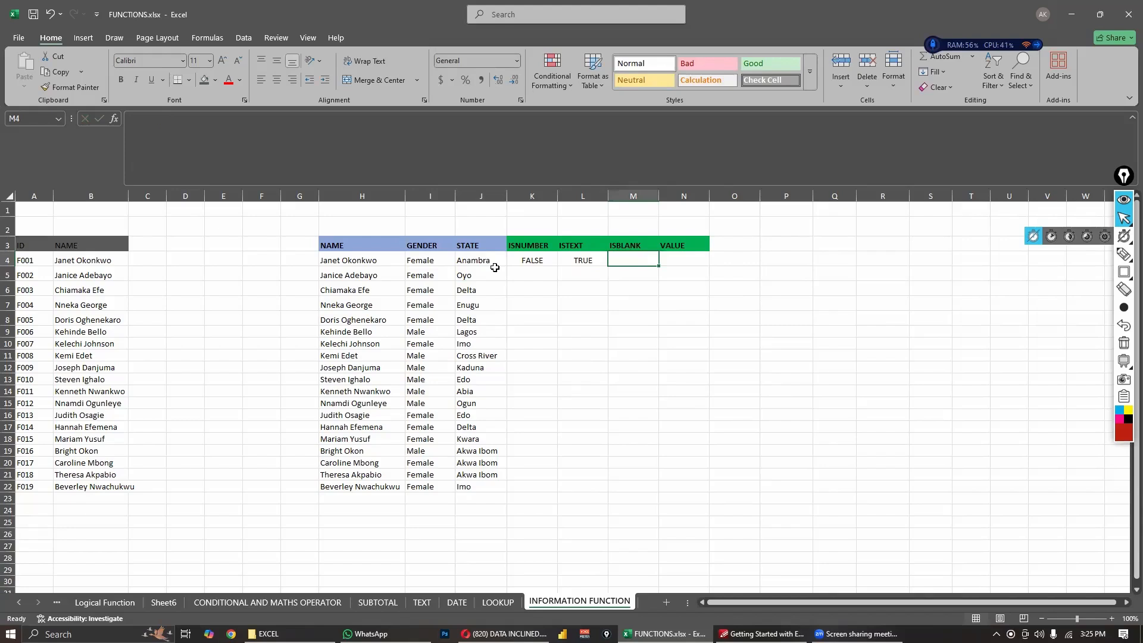
pyautogui.write('=isbl')
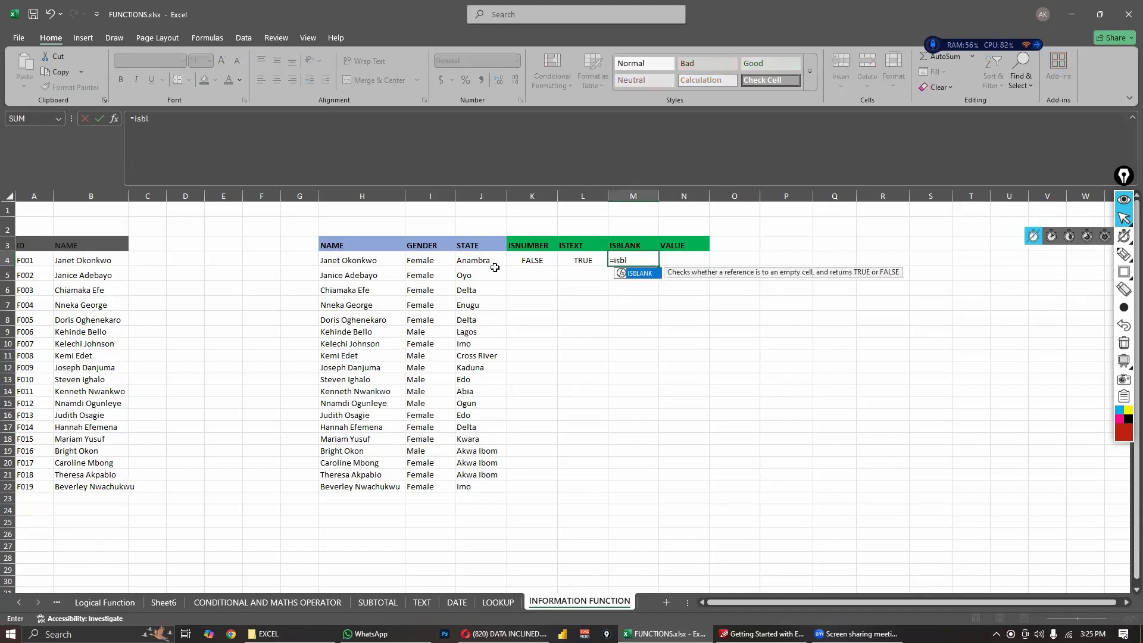
pyautogui.write('ank(')
pyautogui.click(488, 263)
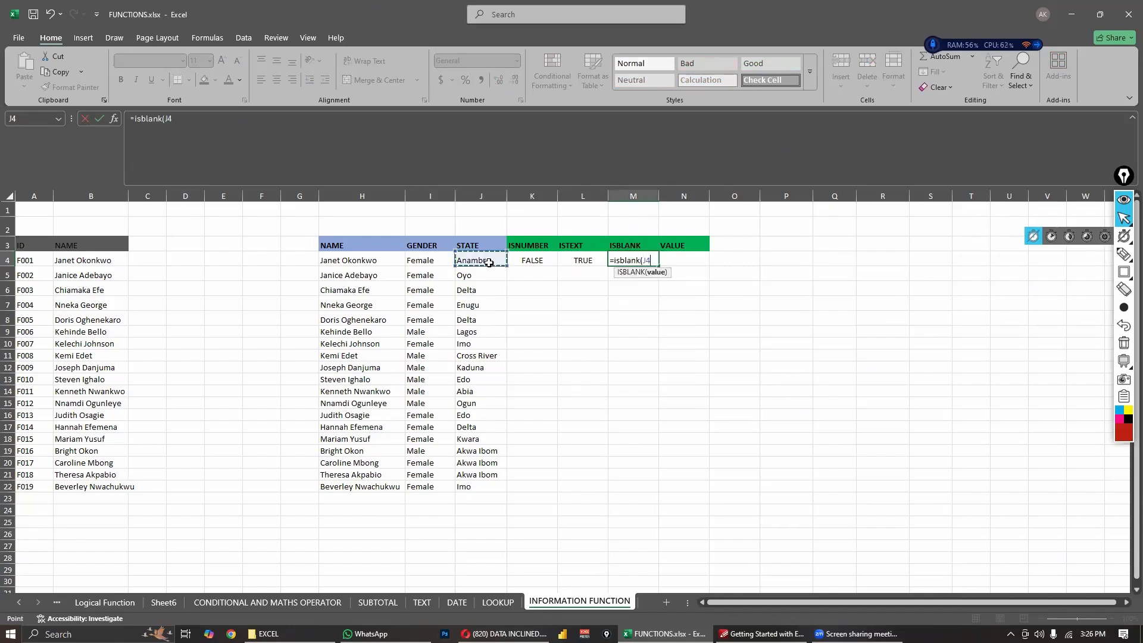
pyautogui.write(')')
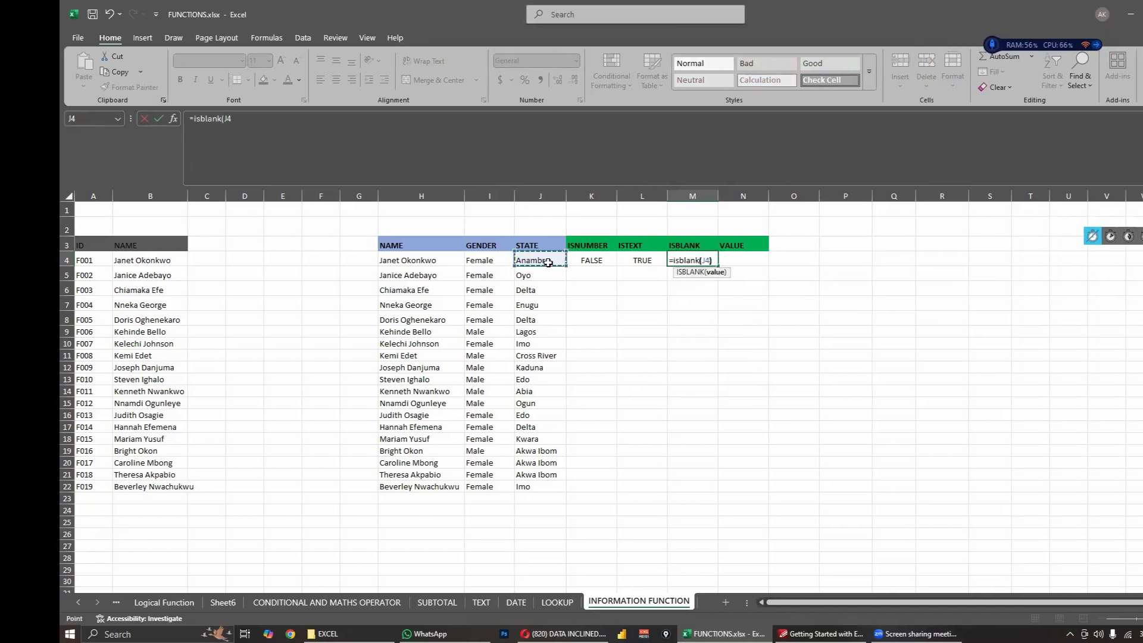
pyautogui.press('Return')
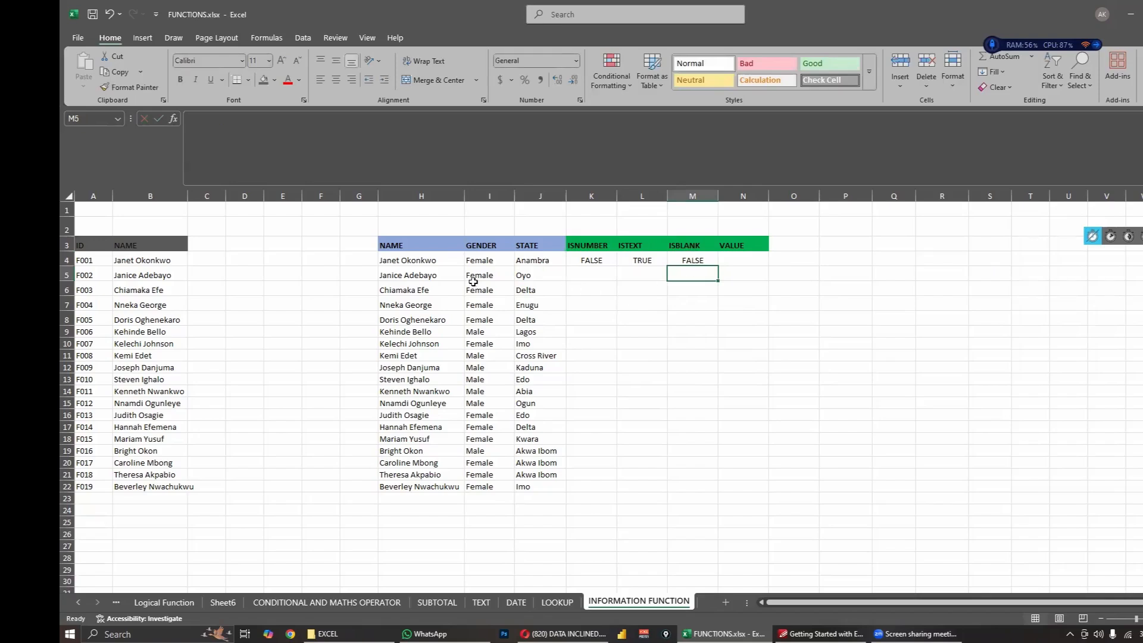
pyautogui.click(534, 262)
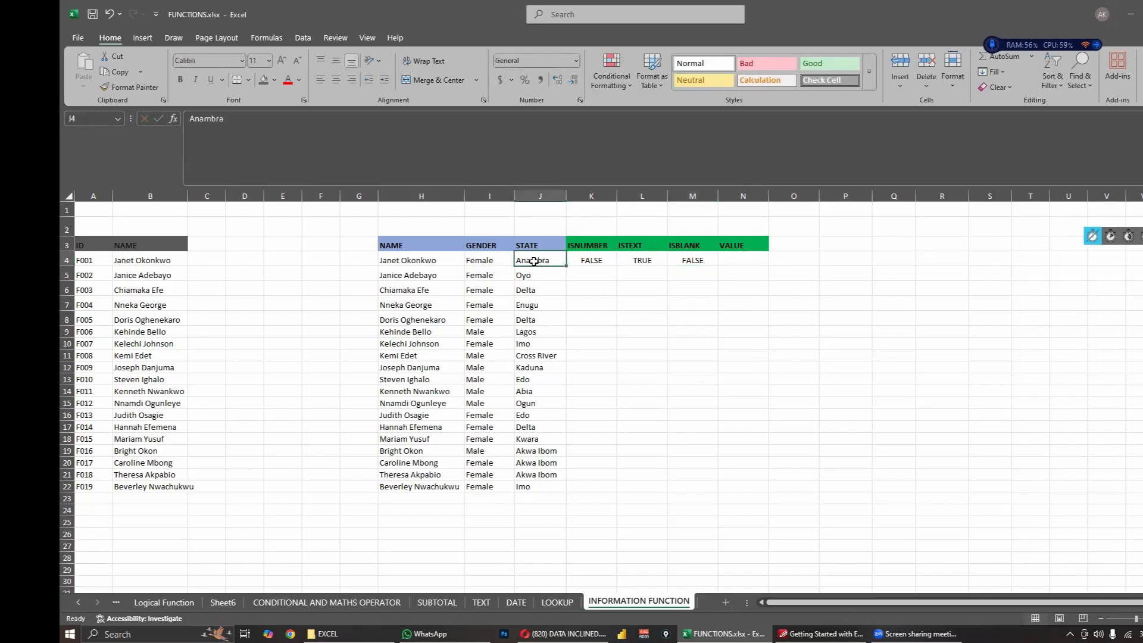